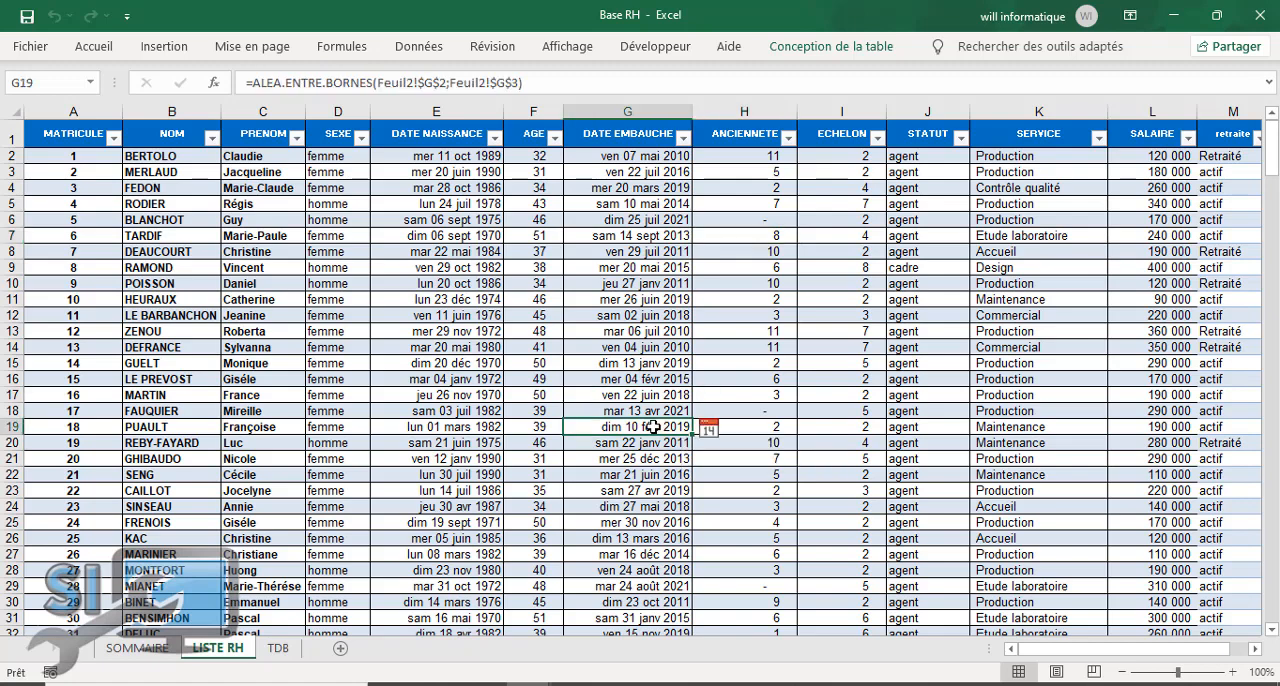
Step: Inspect the filter choices for the STATUT and SERVICE columns in the employee list, leaving without applying any filter
click(498, 396)
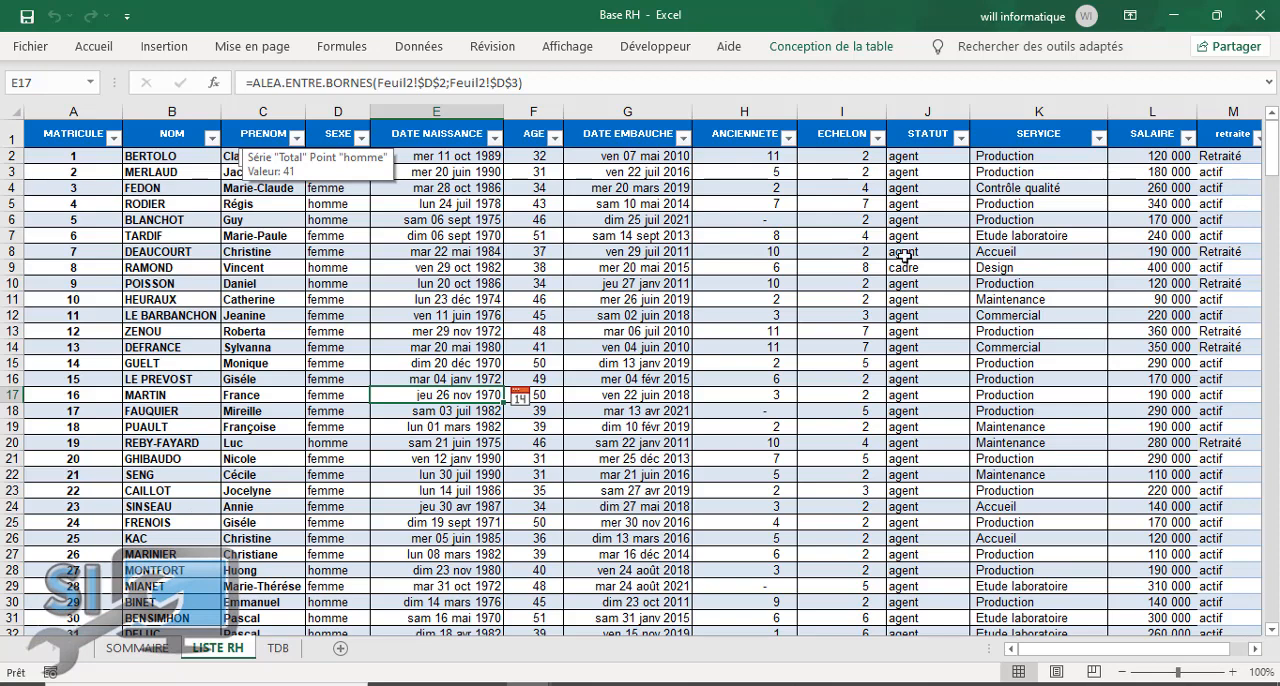
click(960, 140)
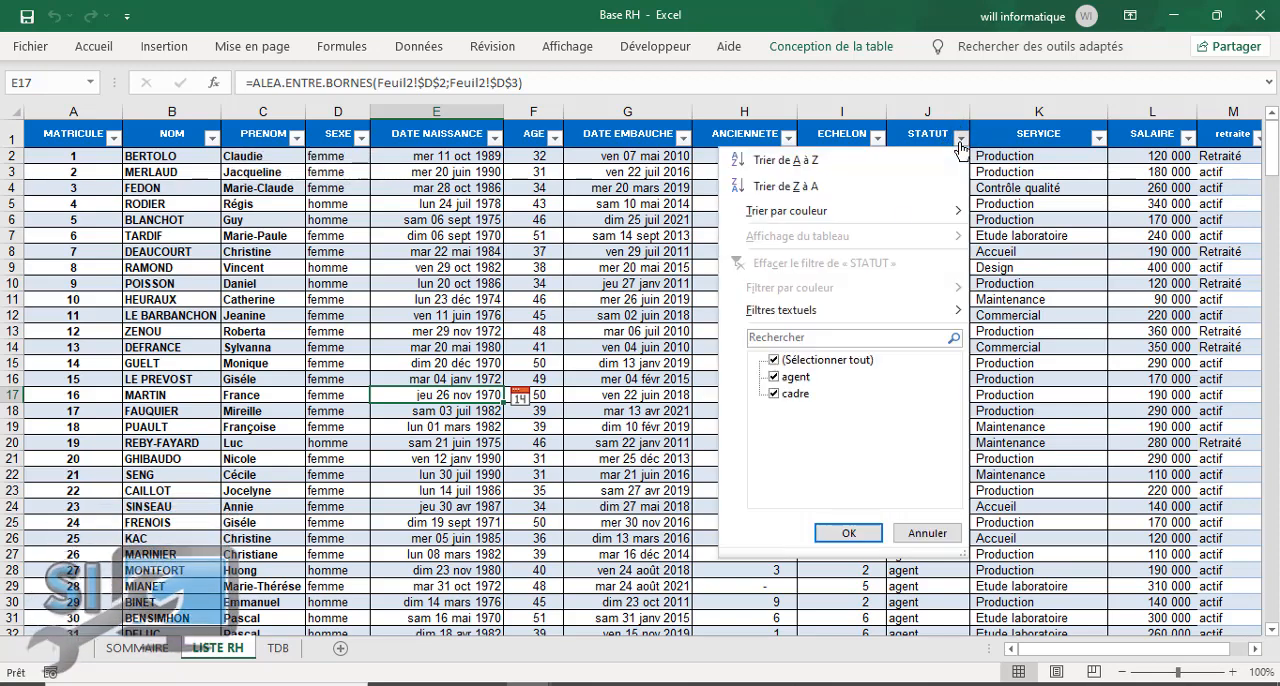
click(922, 533)
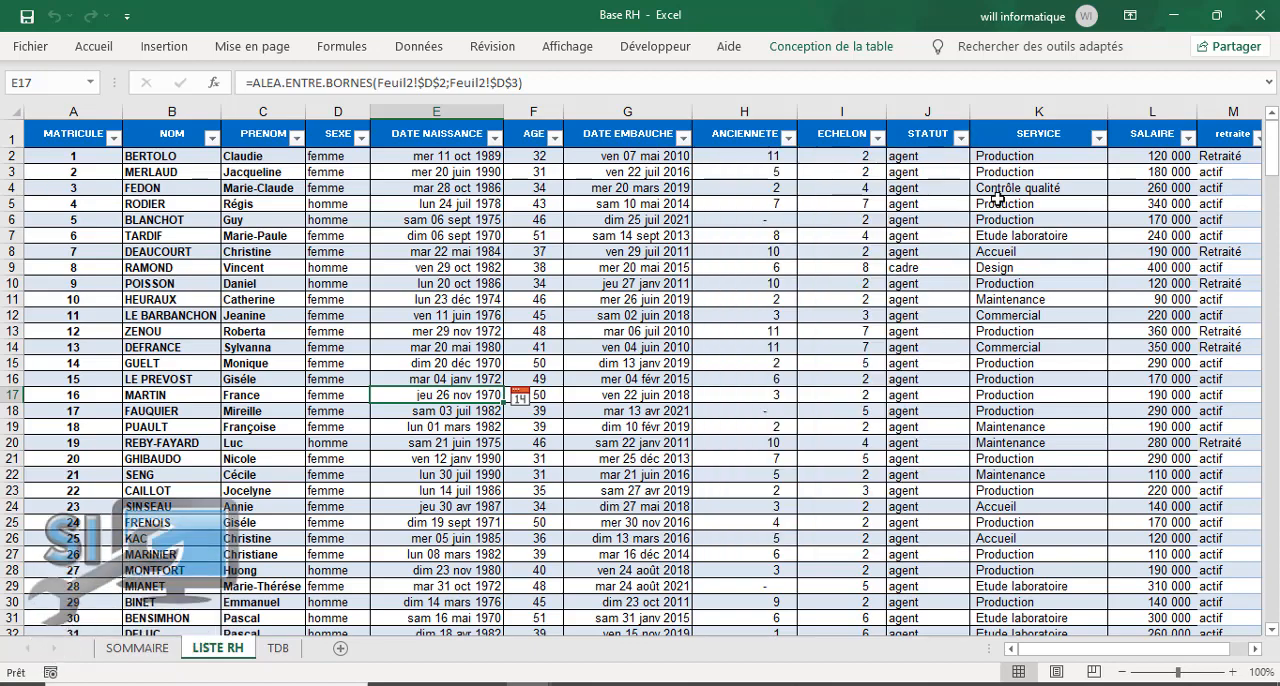
click(1098, 140)
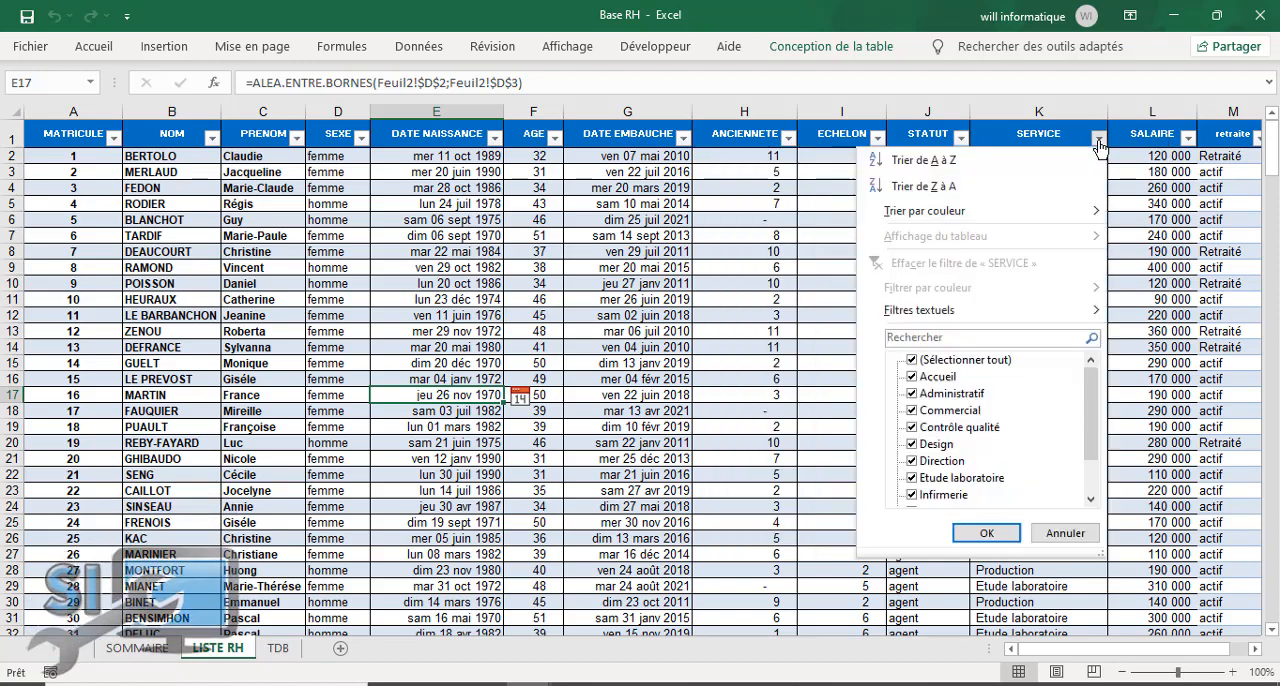
click(1099, 141)
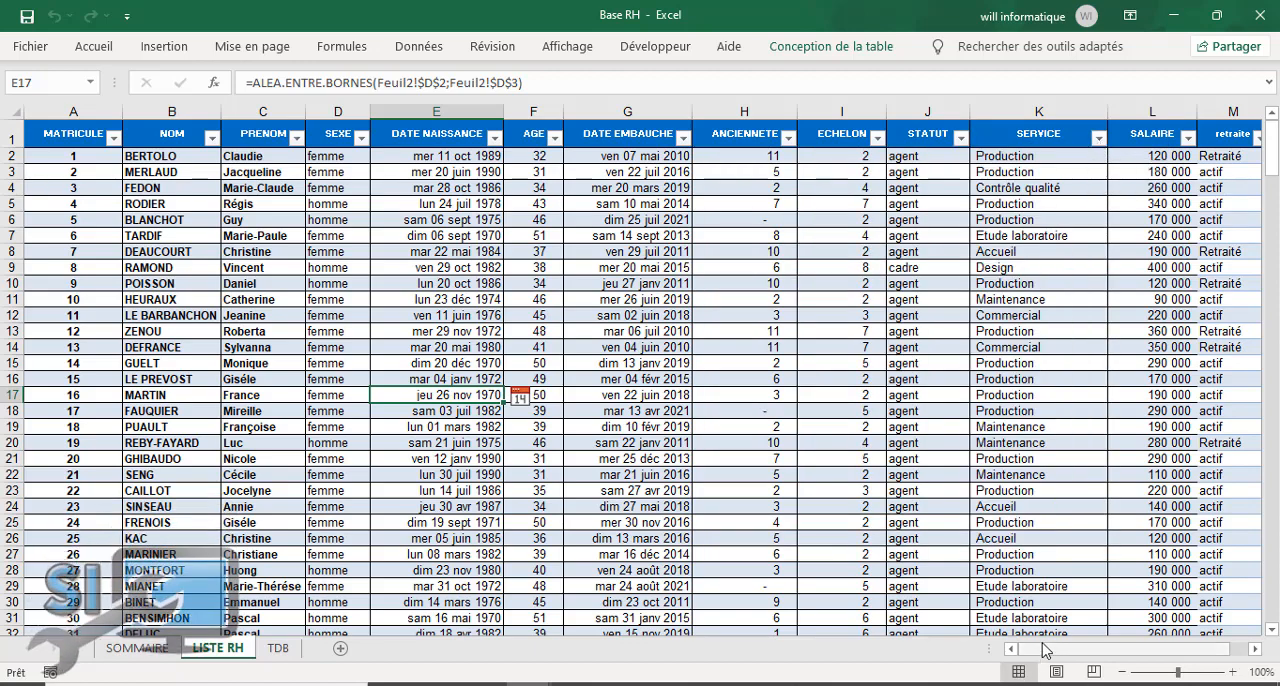
Step: Examine the remaining columns of the employee list, including service, salary, retirement status and hire date
drag(1045, 648, 1108, 646)
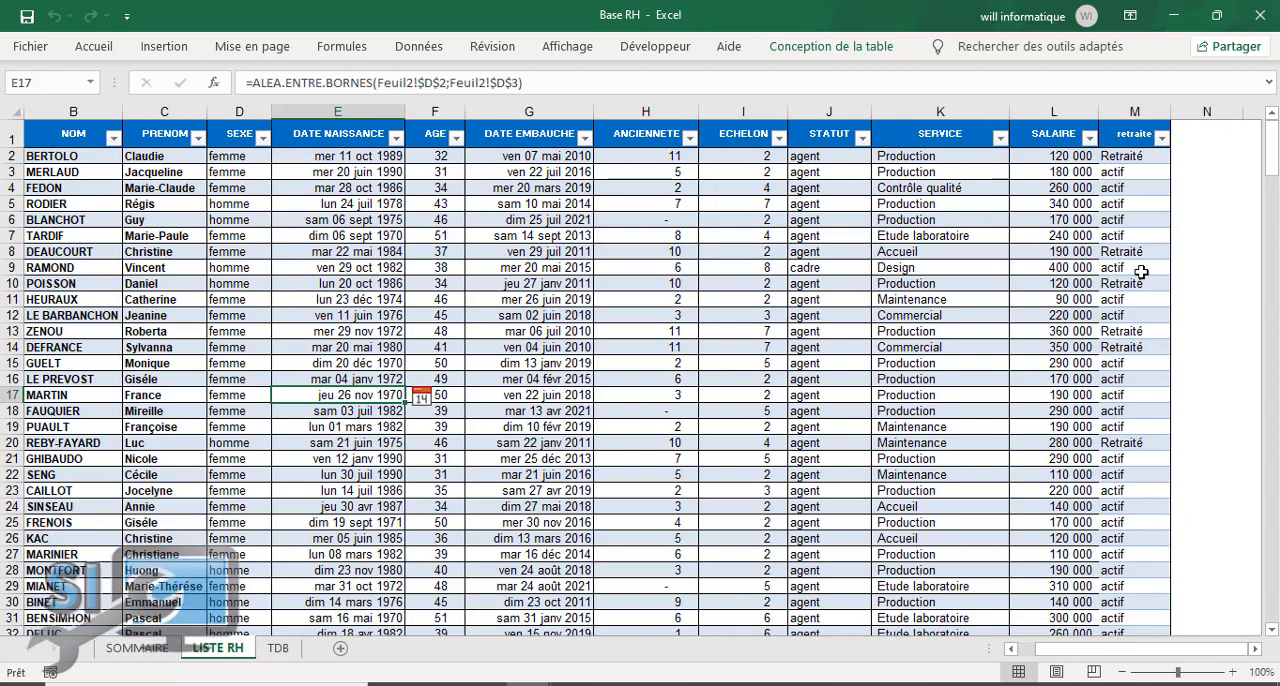
click(1015, 178)
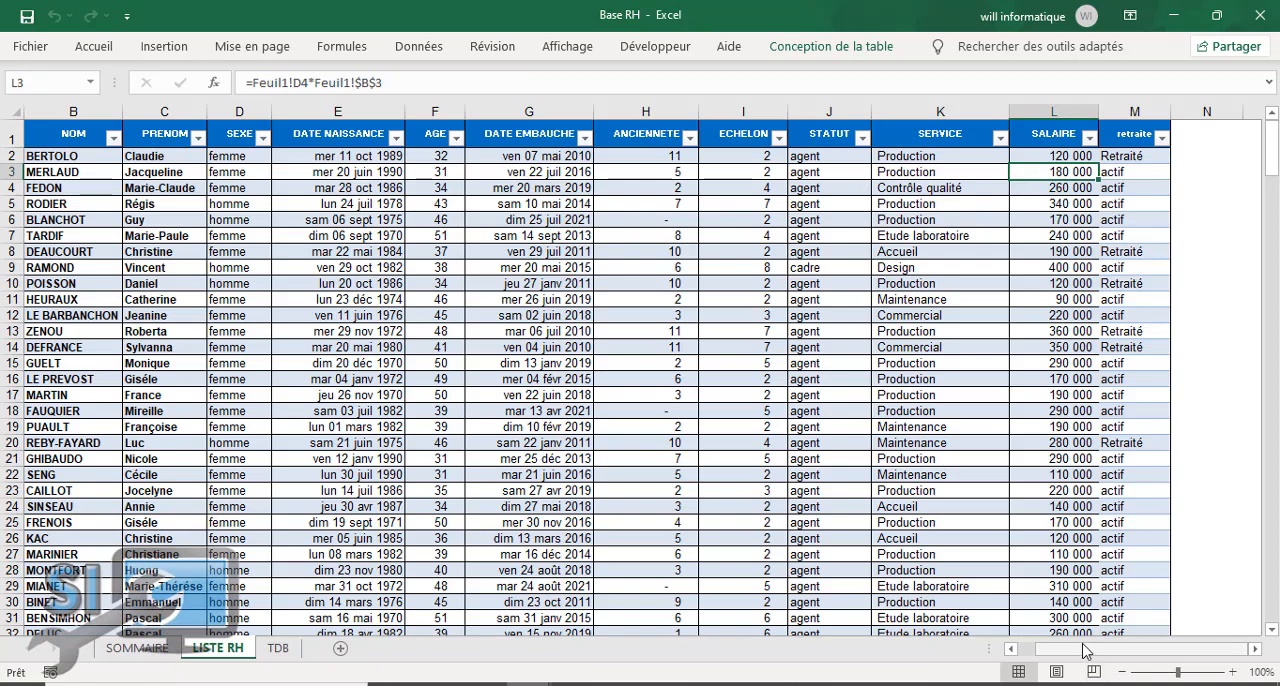
drag(1088, 648, 1058, 648)
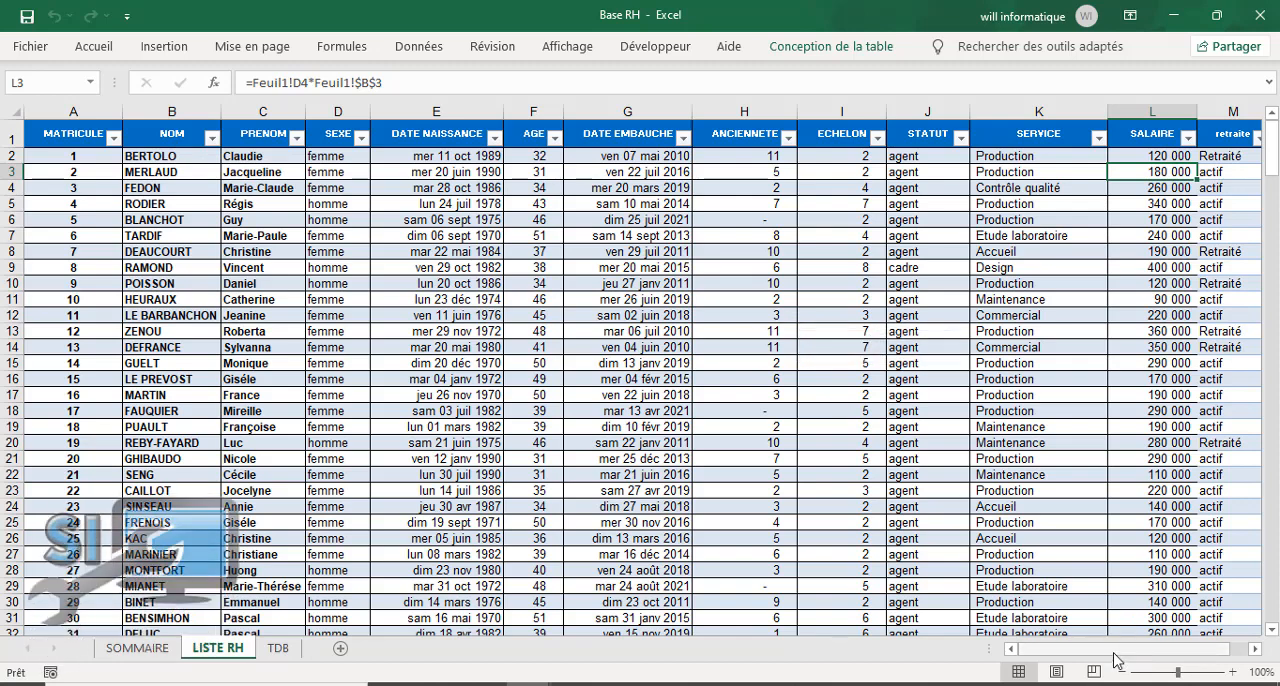
drag(1112, 652, 1130, 649)
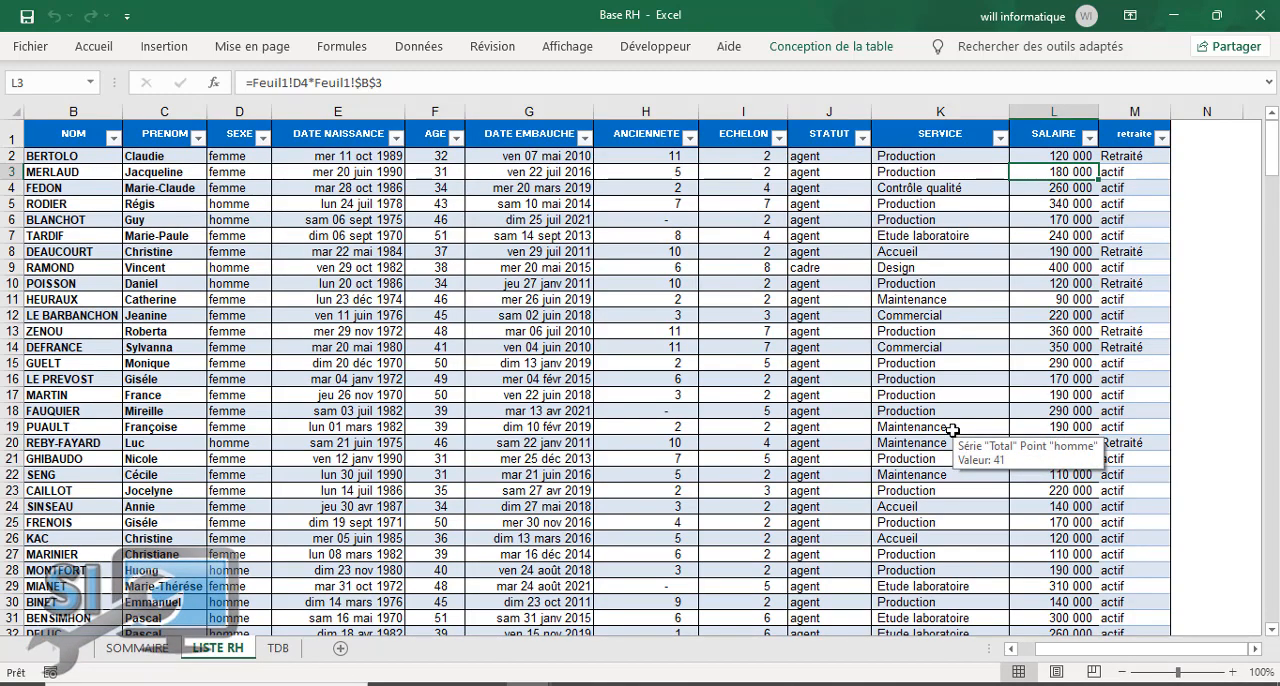
click(916, 284)
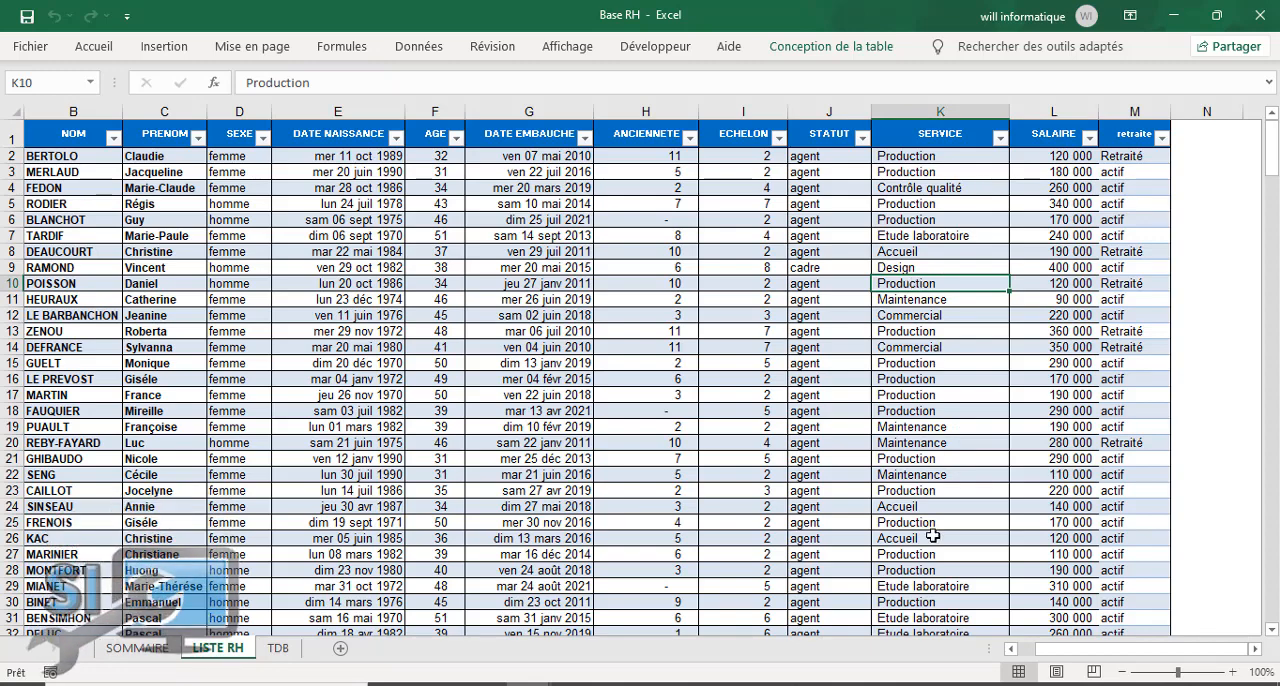
drag(1060, 649, 1022, 652)
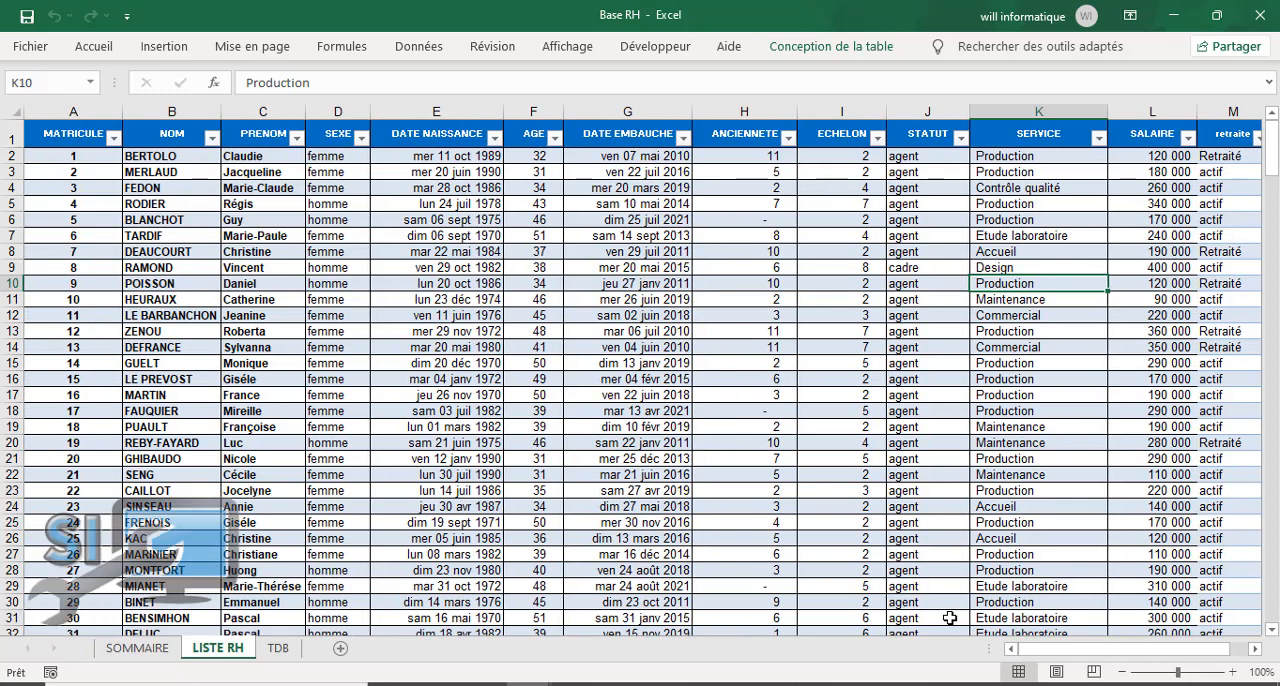
drag(1014, 655, 1090, 654)
click(1038, 315)
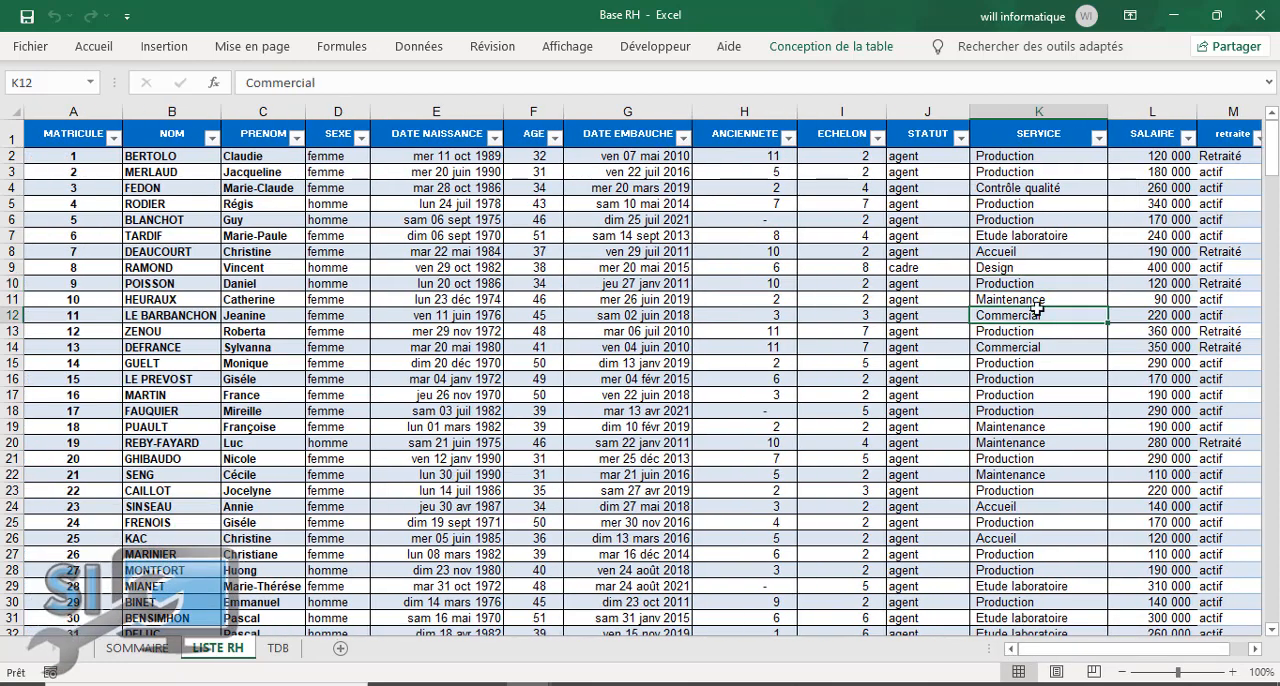
click(1177, 280)
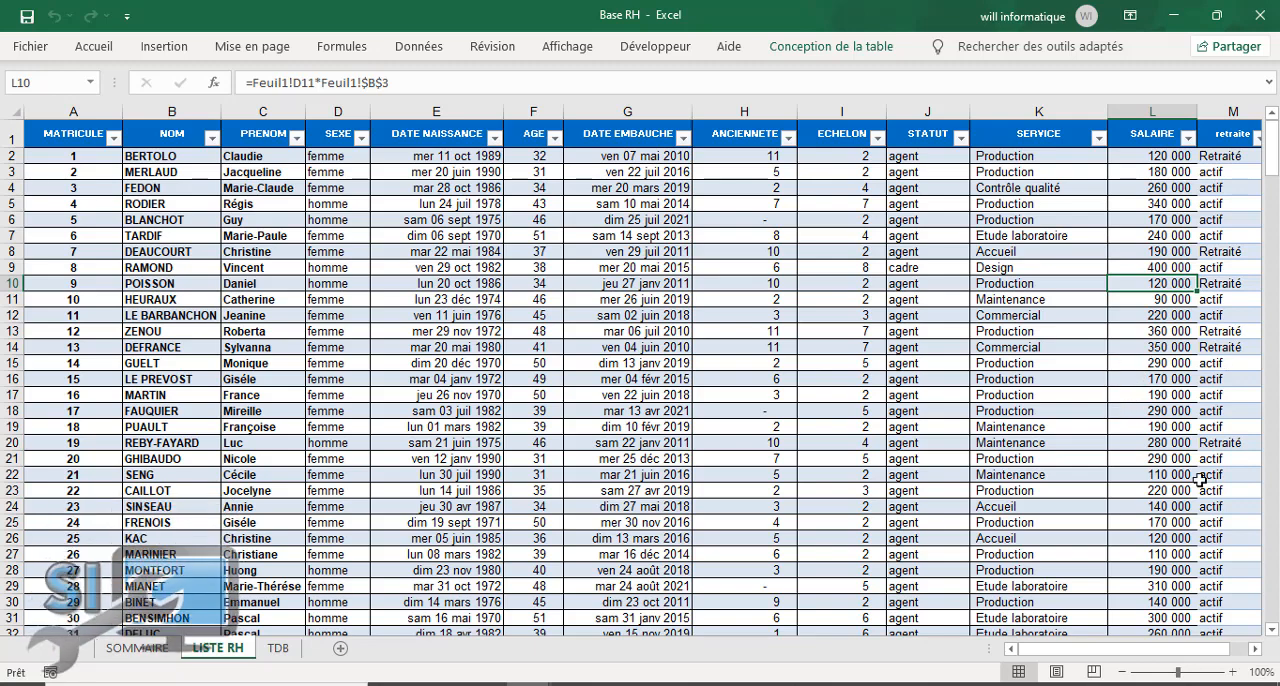
drag(1101, 652, 1094, 651)
click(612, 396)
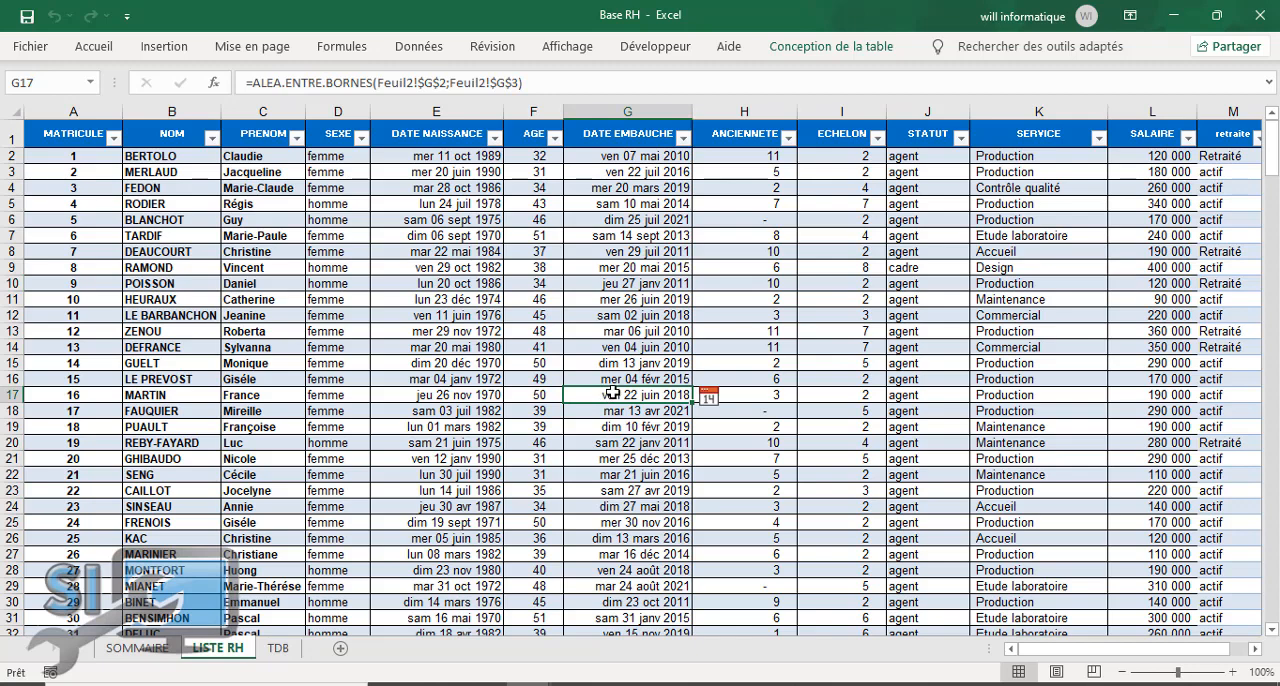
Step: Open the TDB sheet and select the TABLEAU DE BORD RH title cell
click(277, 648)
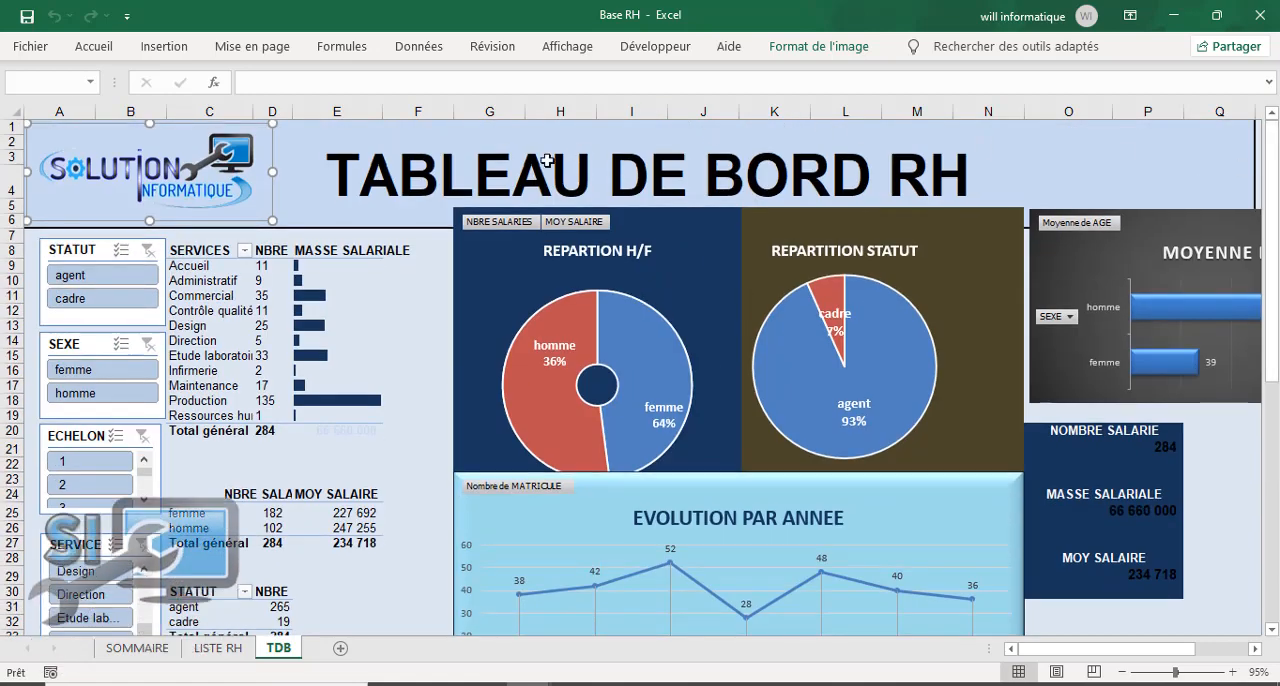
click(343, 160)
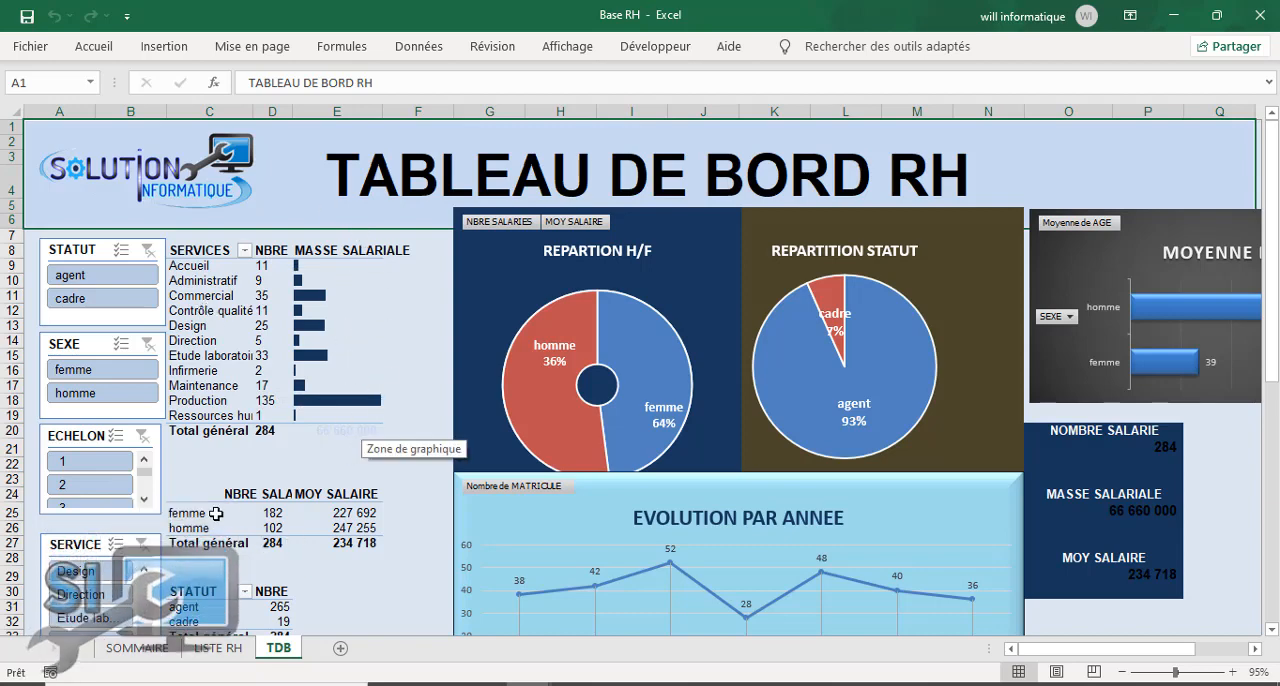
Step: Filter the dashboard to the Accueil service with the SERVICE slicer, and clear that filter after viewing the results
scroll(215, 513, down, 2)
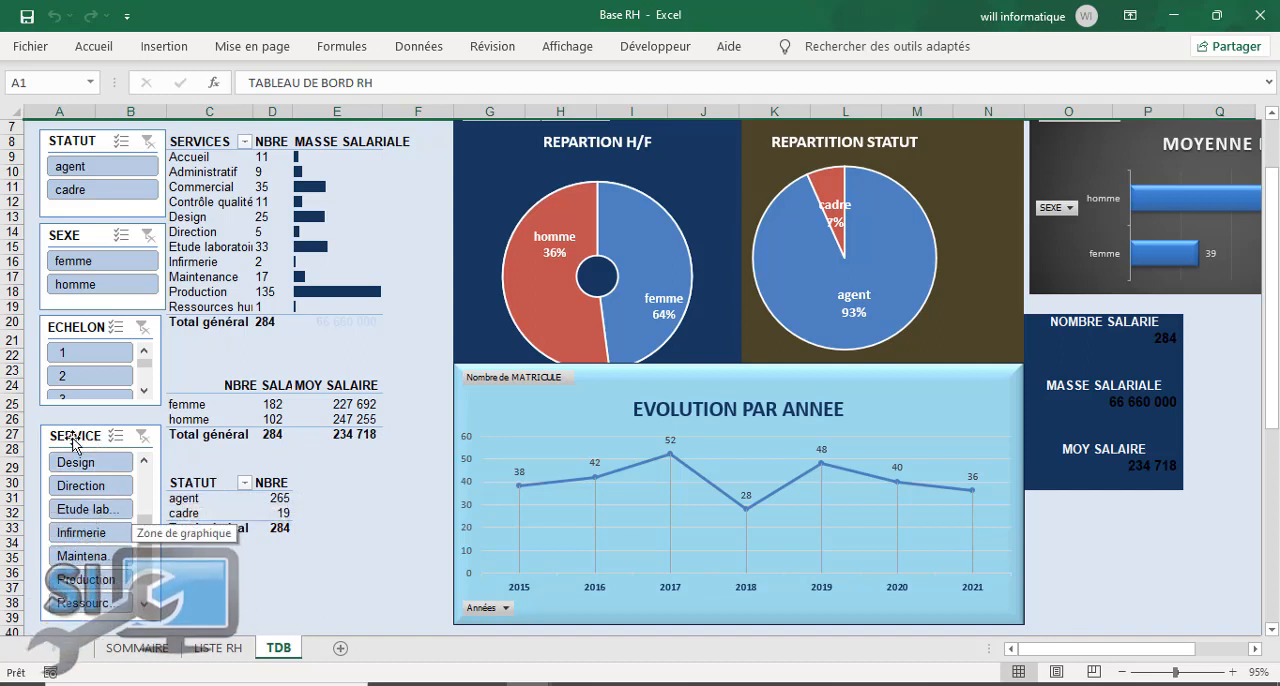
drag(148, 547, 153, 490)
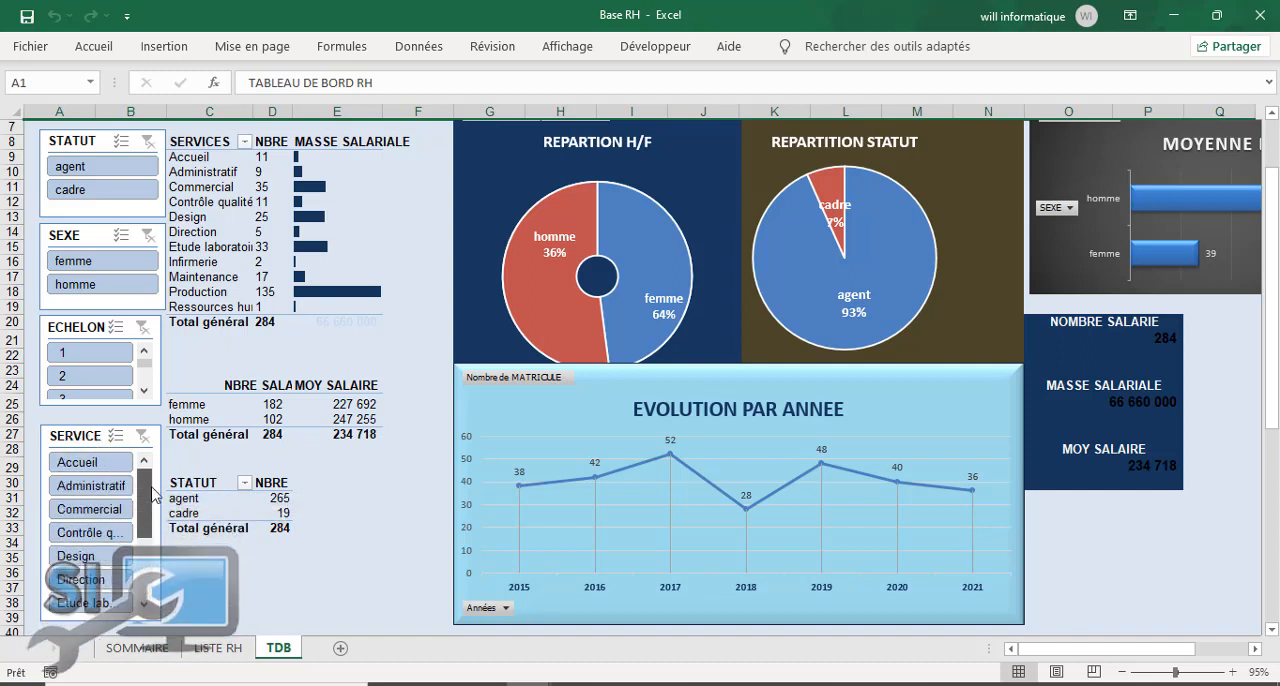
click(82, 466)
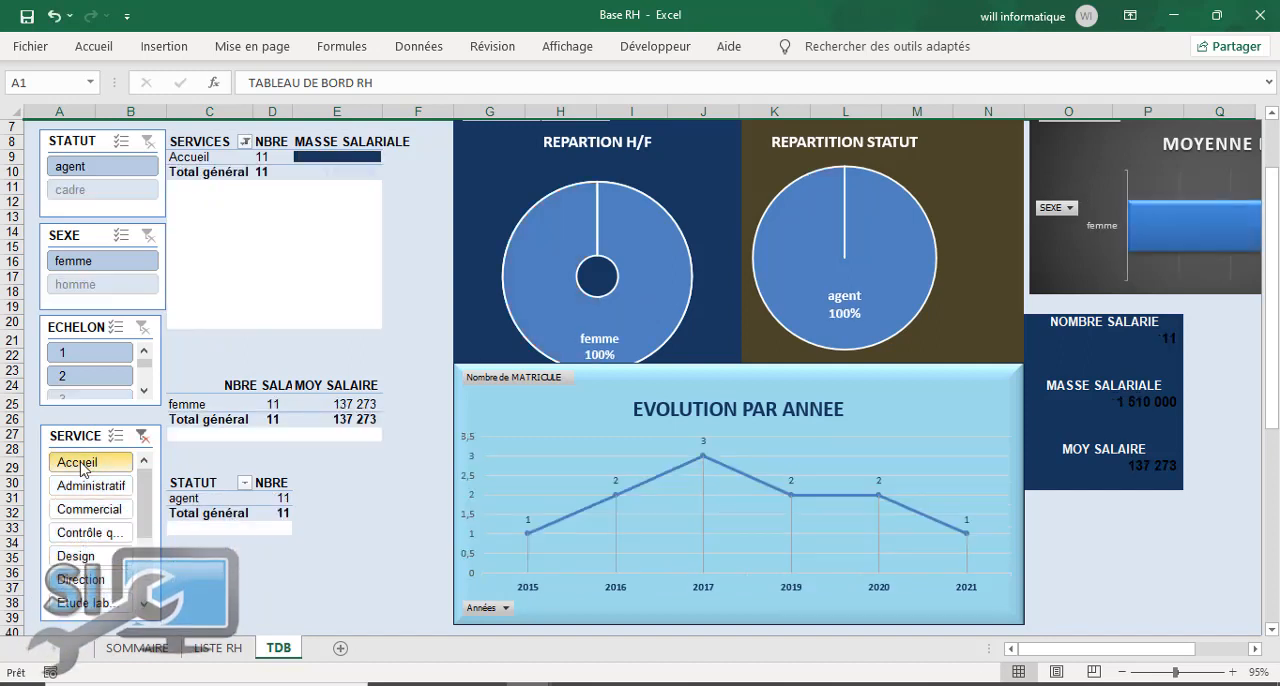
drag(1273, 182, 1273, 150)
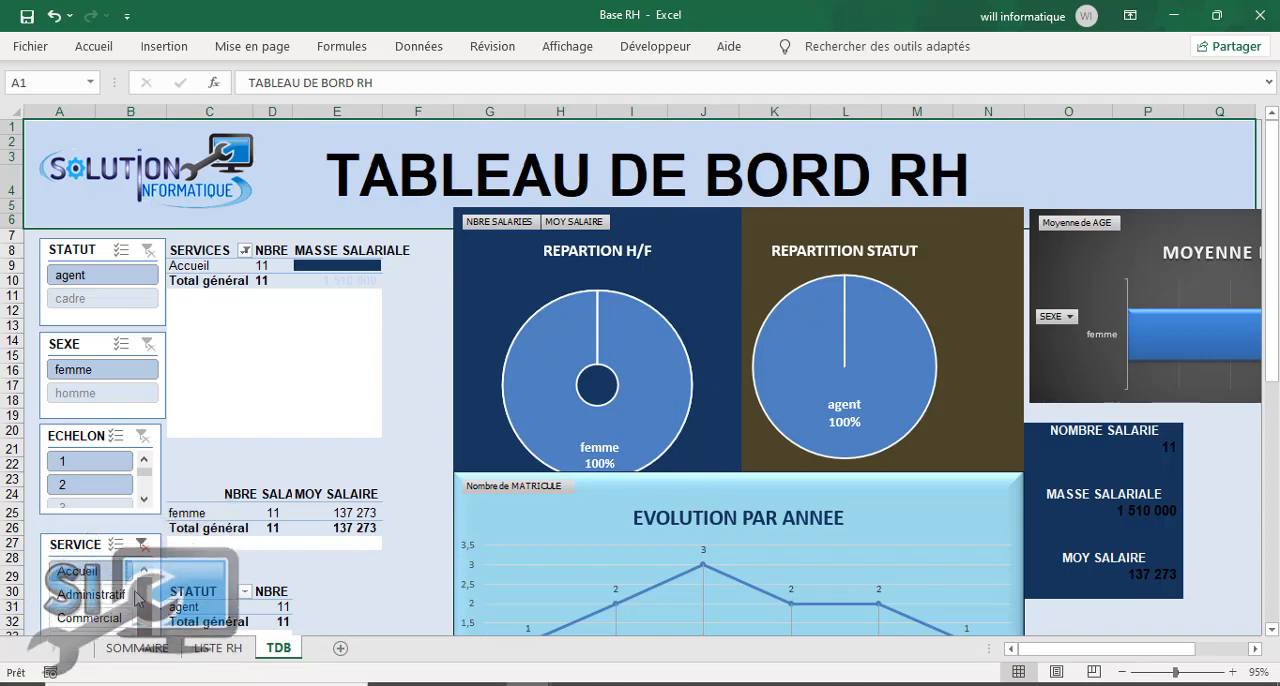
click(142, 545)
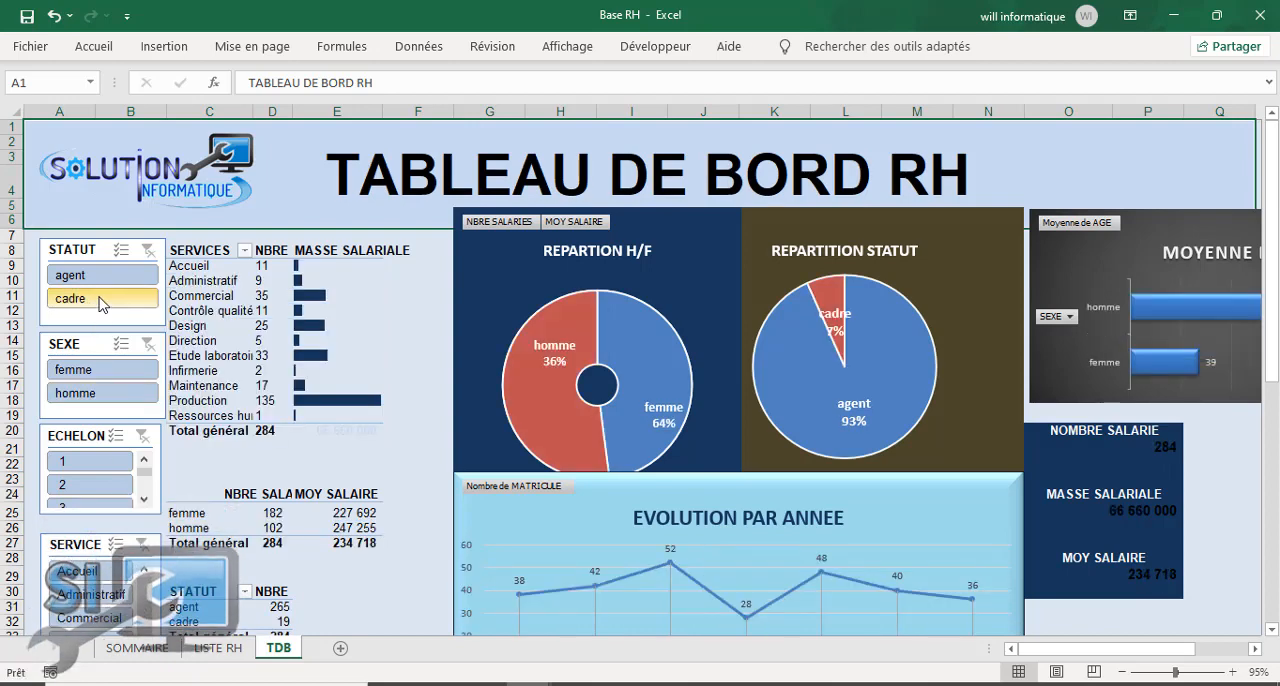
Step: Filter the dashboard to the cadre status, review the yearly evolution chart, and clear the STATUT filter
click(100, 298)
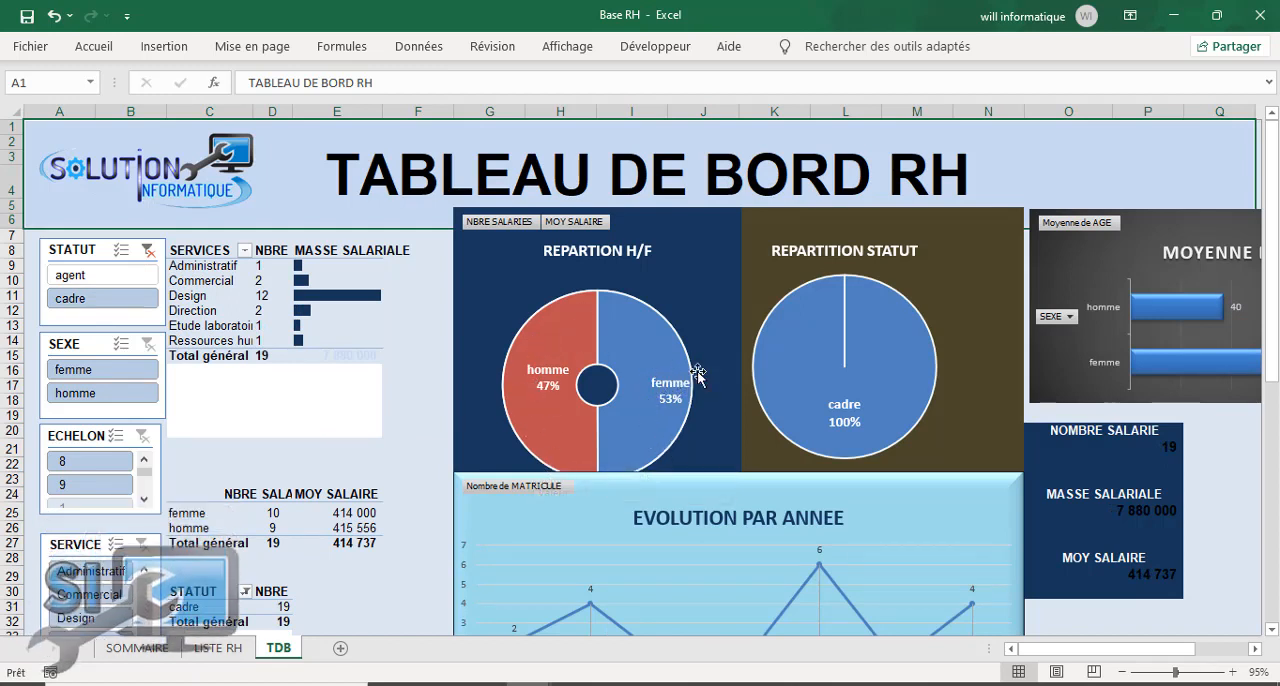
scroll(587, 503, down, 7)
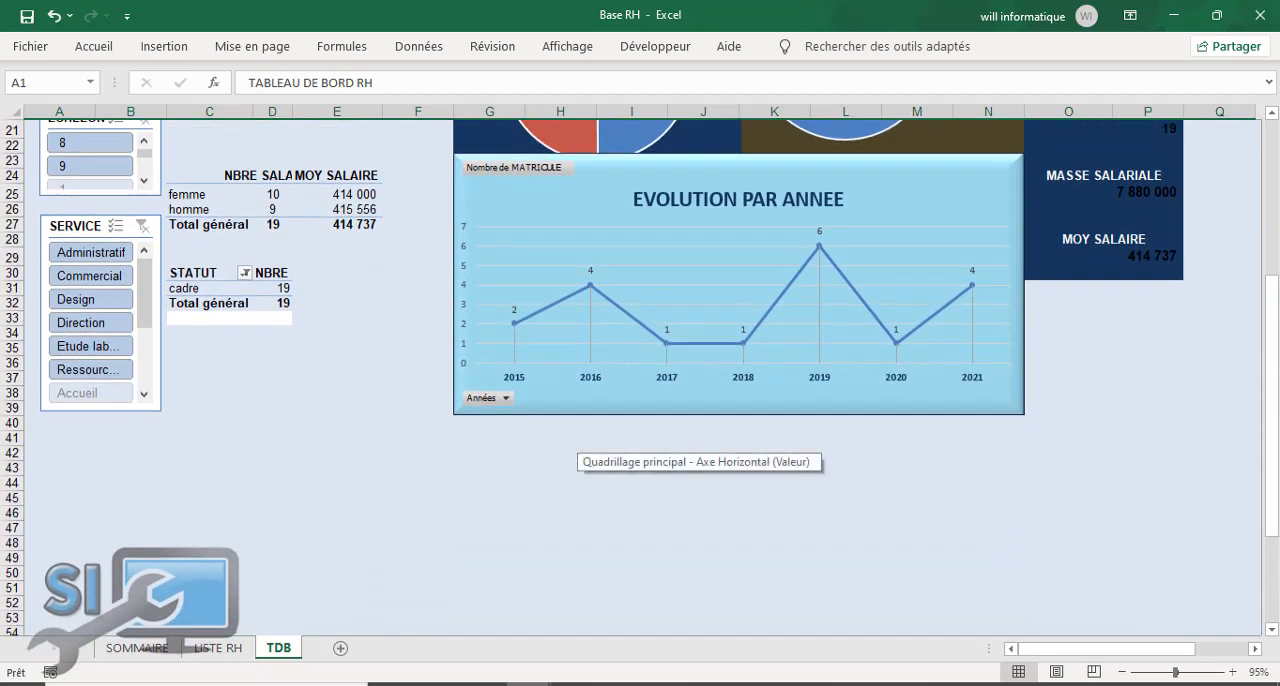
drag(1272, 346, 1272, 207)
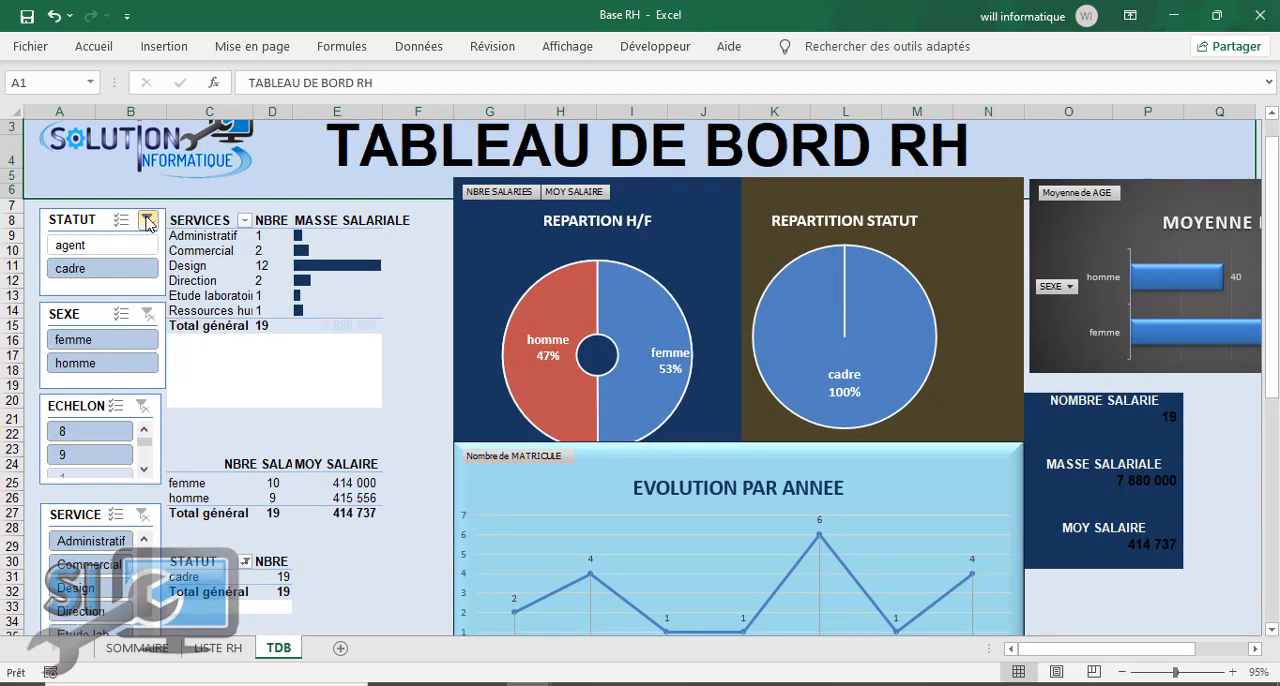
click(148, 220)
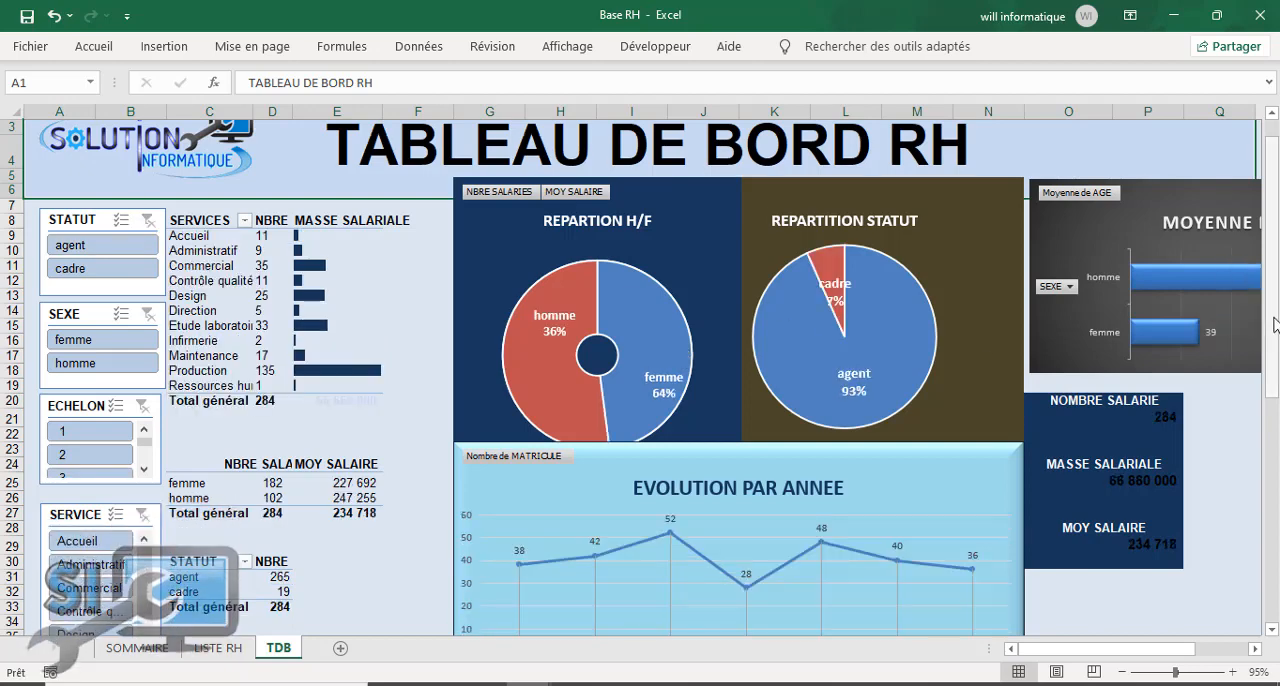
Step: Add a linear trendline to the EVOLUTION PAR ANNEE chart
drag(1274, 330, 1275, 433)
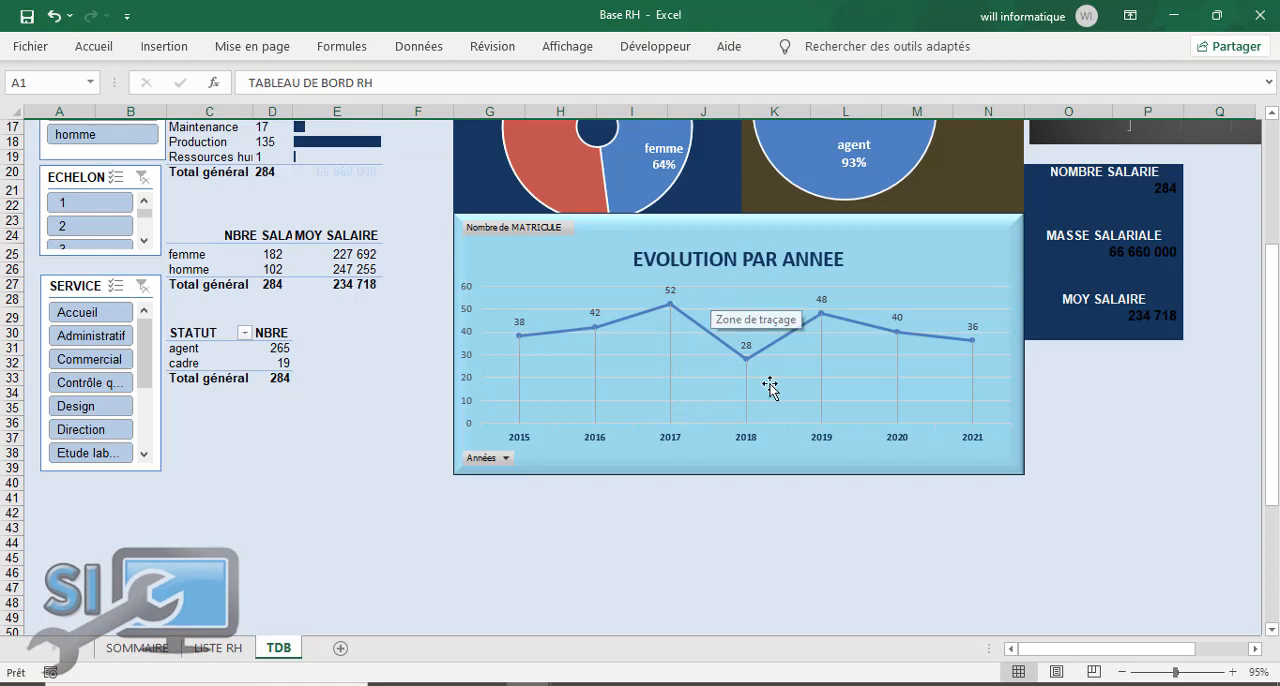
click(938, 268)
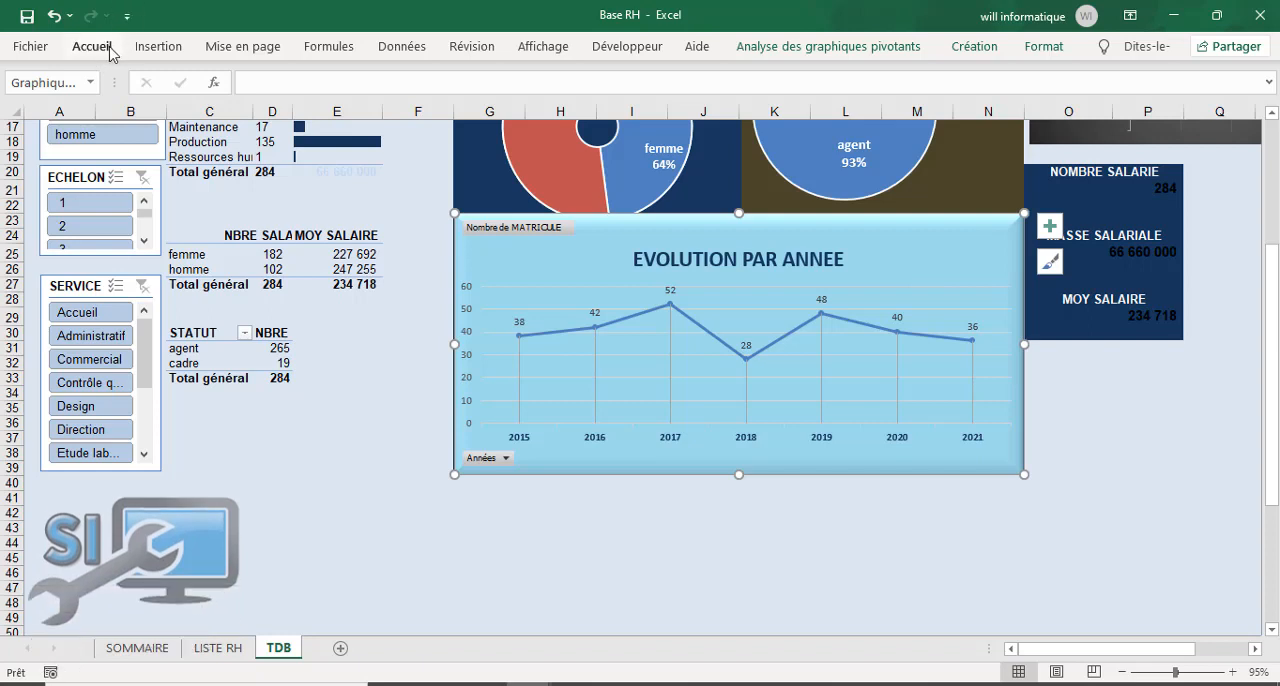
click(878, 48)
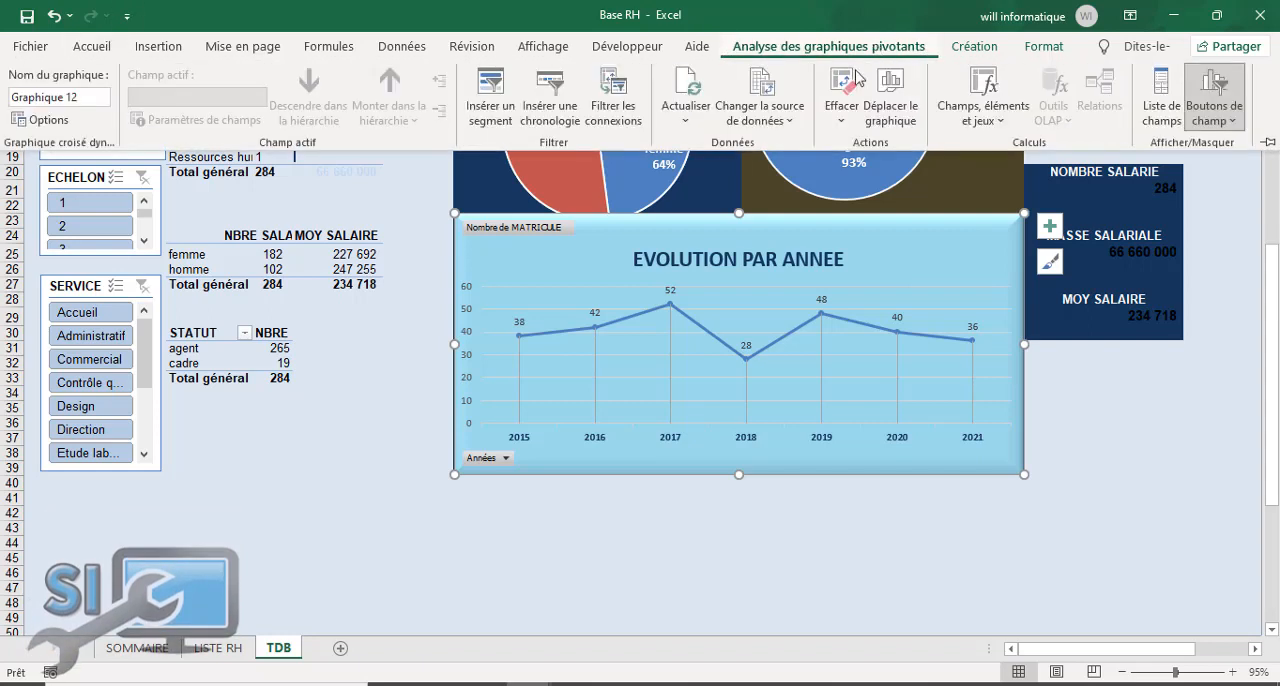
click(974, 47)
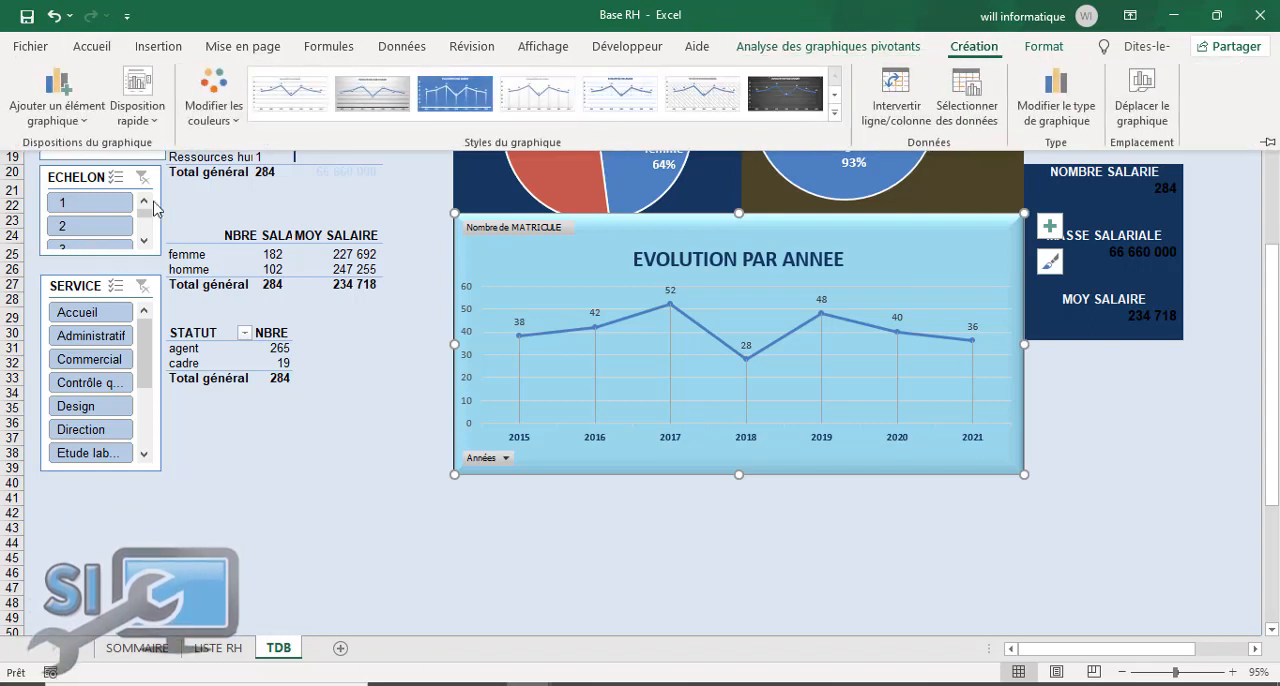
click(60, 120)
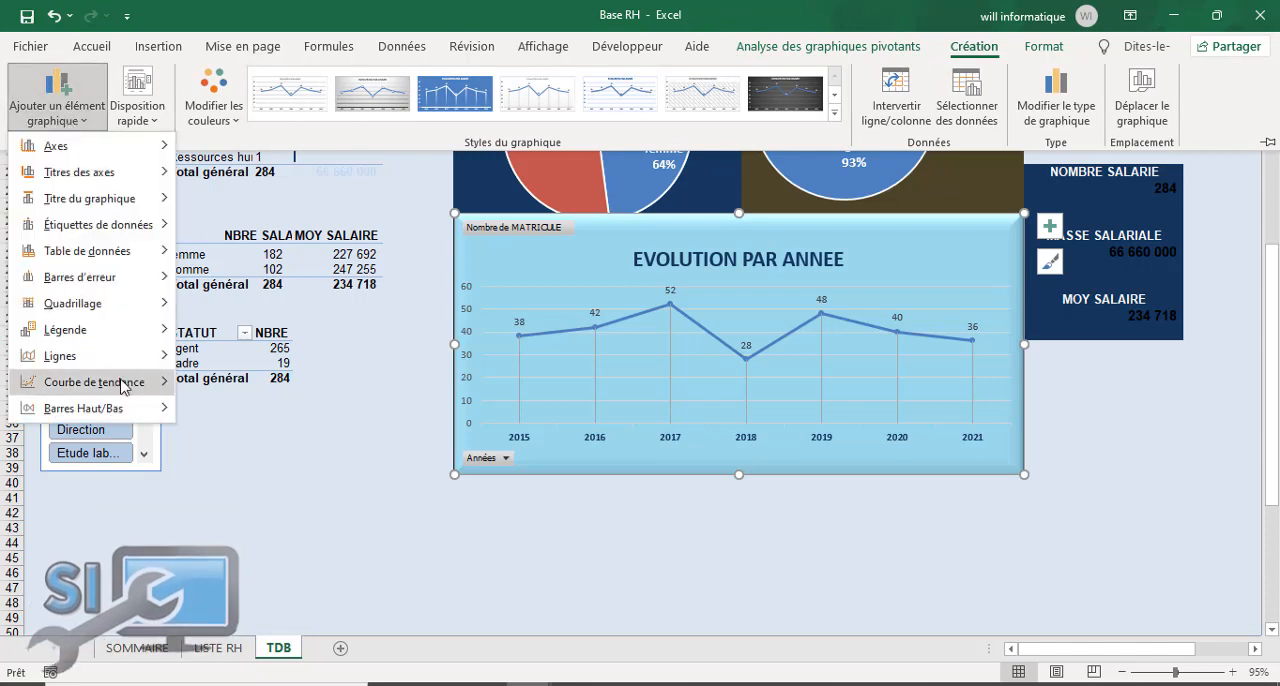
mouse_move(127, 389)
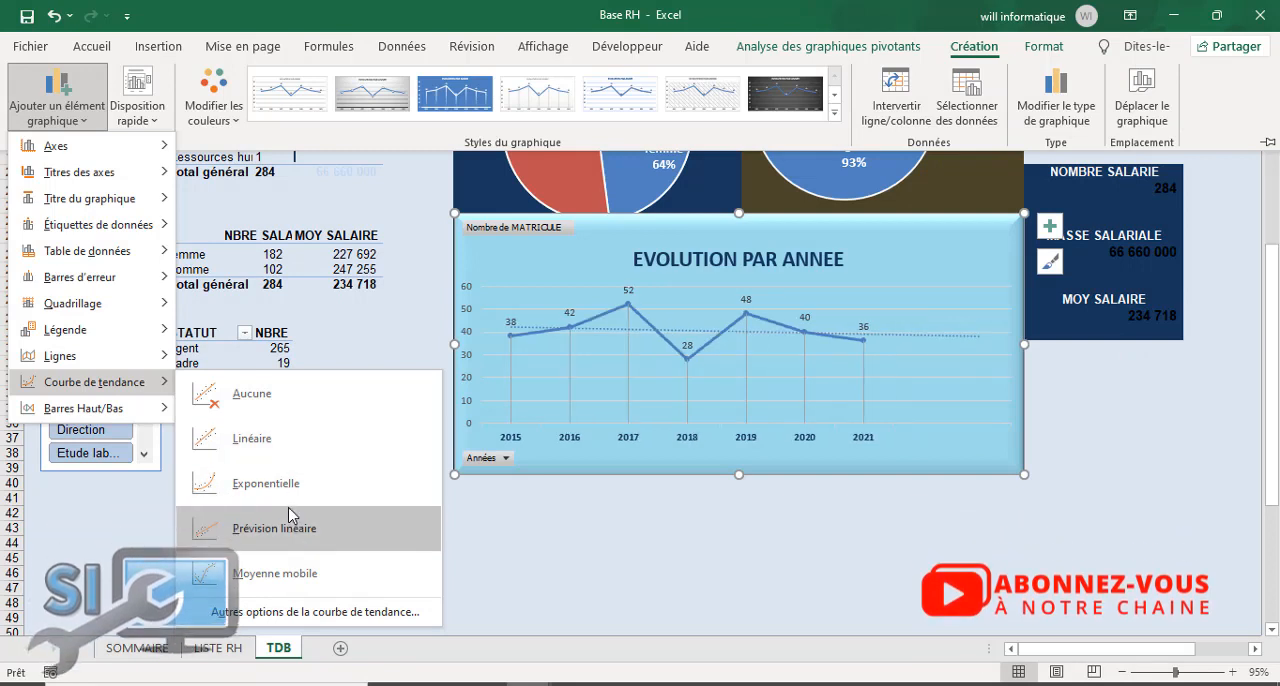
click(267, 447)
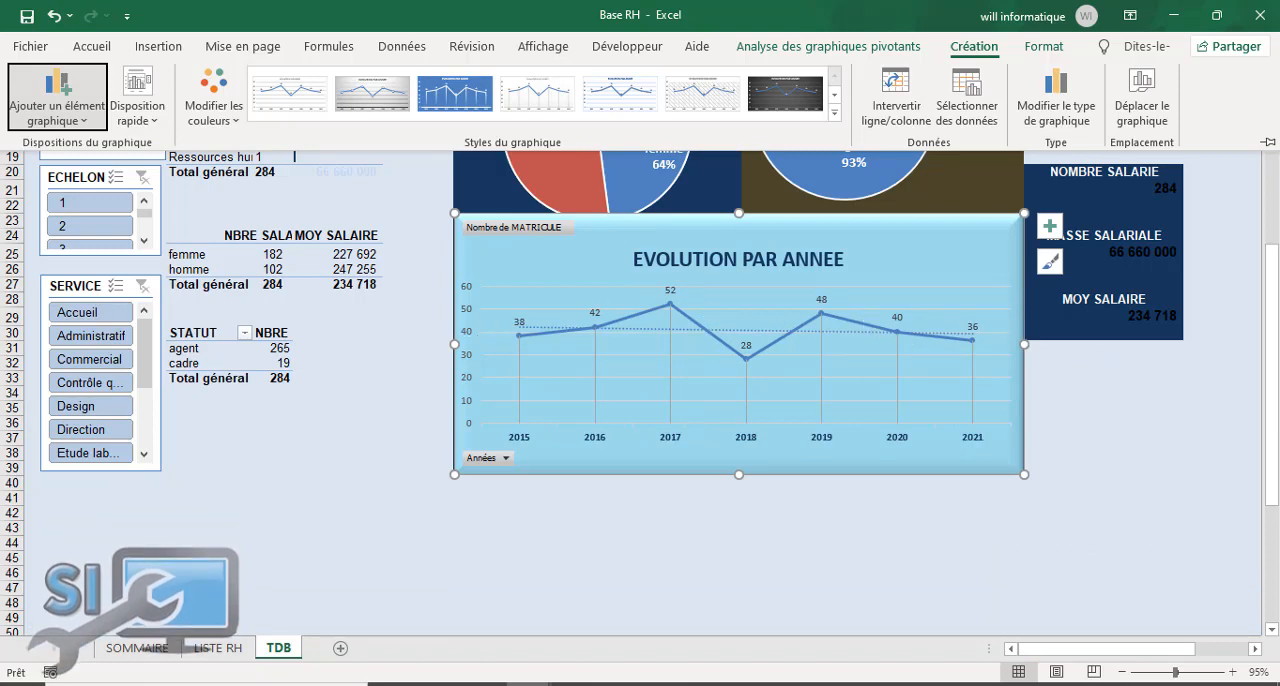
Step: Deselect the evolution chart and filter the dashboard to echelon 3 with the ECHELON slicer
scroll(1276, 358, up, 6)
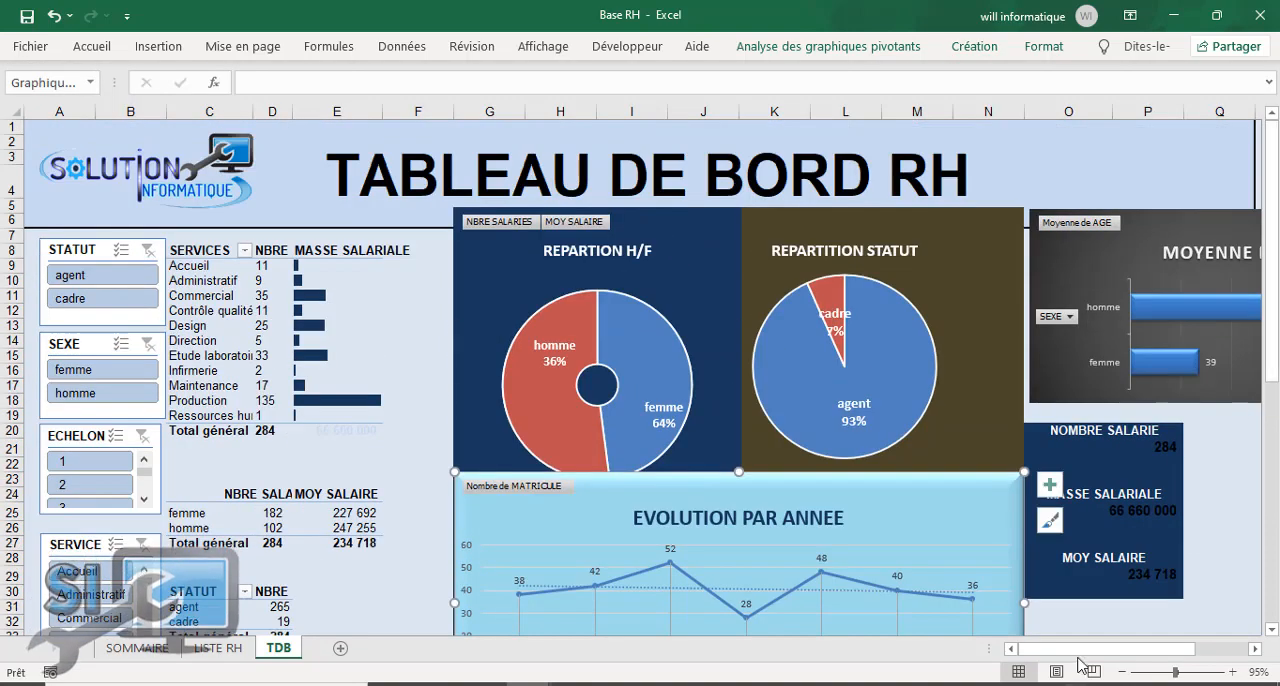
mouse_move(1080, 657)
mouse_down()
mouse_move(1097, 657)
mouse_move(1074, 657)
mouse_up()
click(1193, 414)
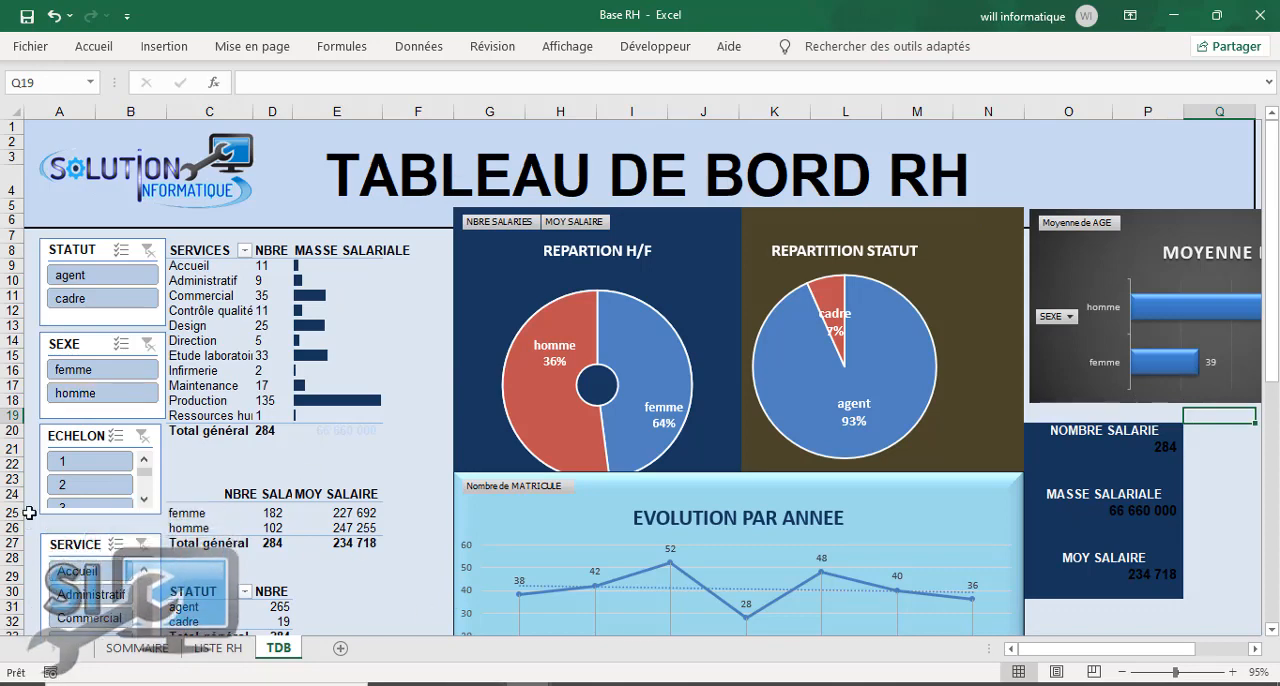
click(91, 510)
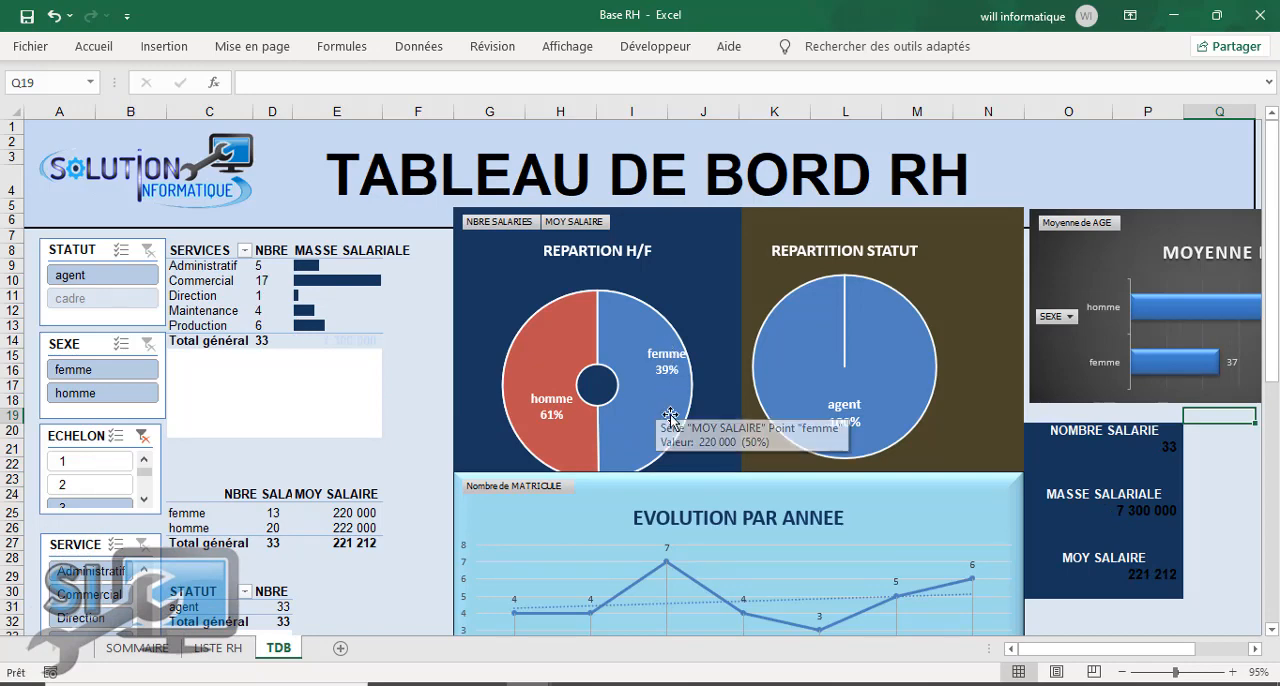
Step: Clear the ECHELON slicer filter so the dashboard covers all employees again, leaving an empty dashboard cell selected
mouse_move(879, 355)
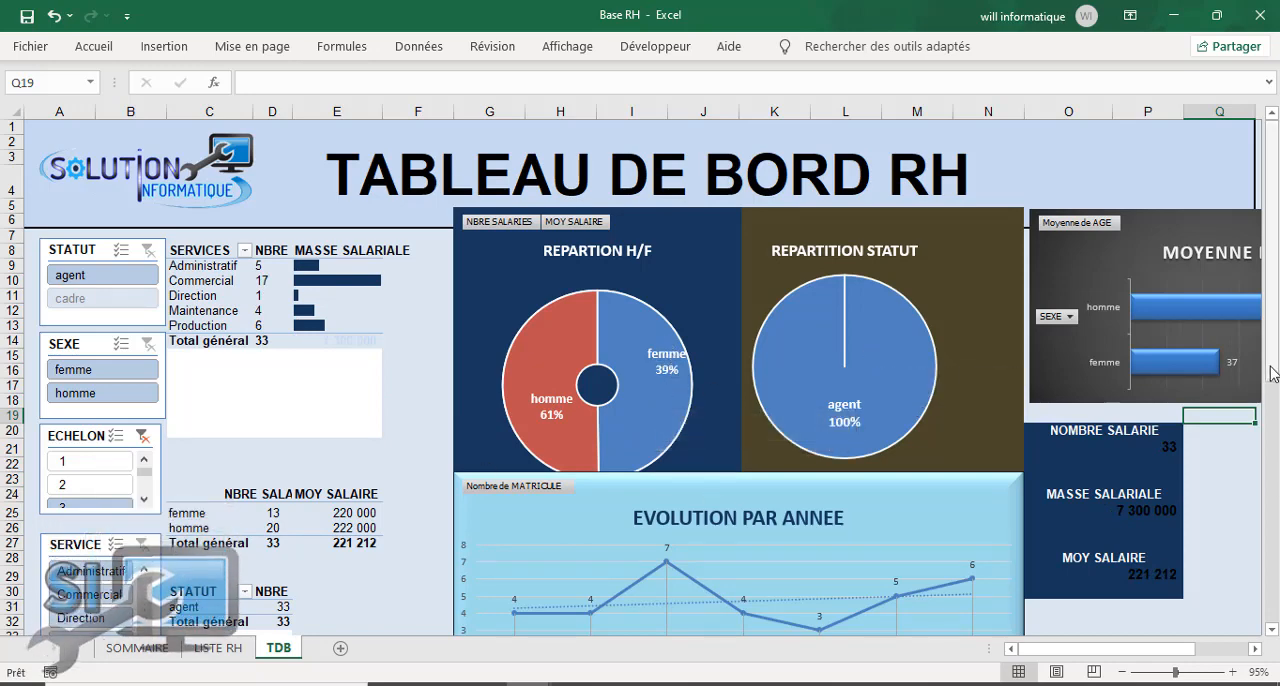
drag(1272, 370, 1275, 407)
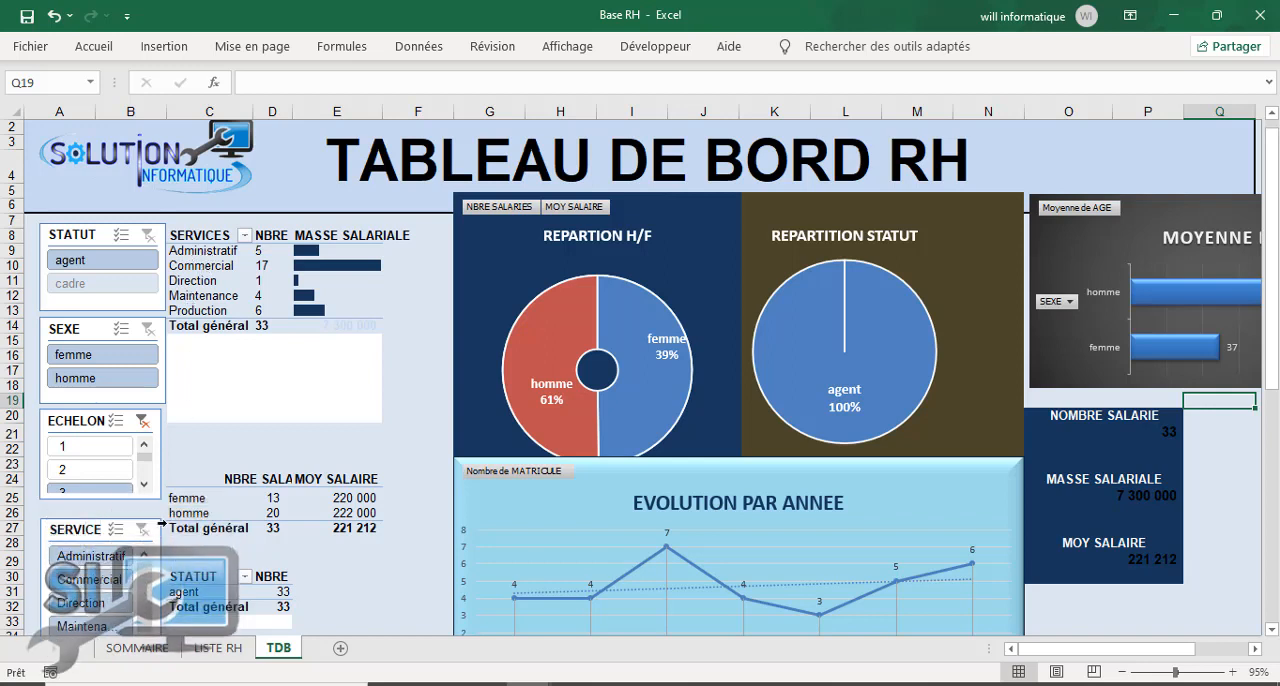
drag(173, 574, 169, 478)
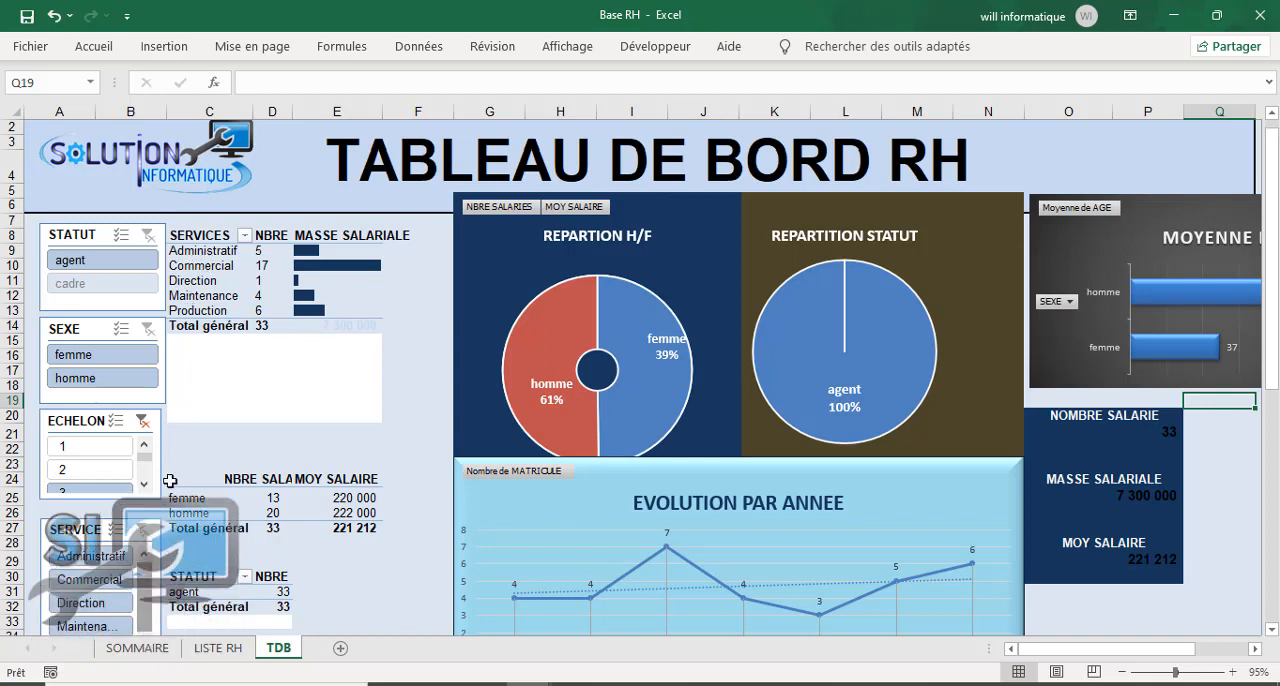
click(142, 422)
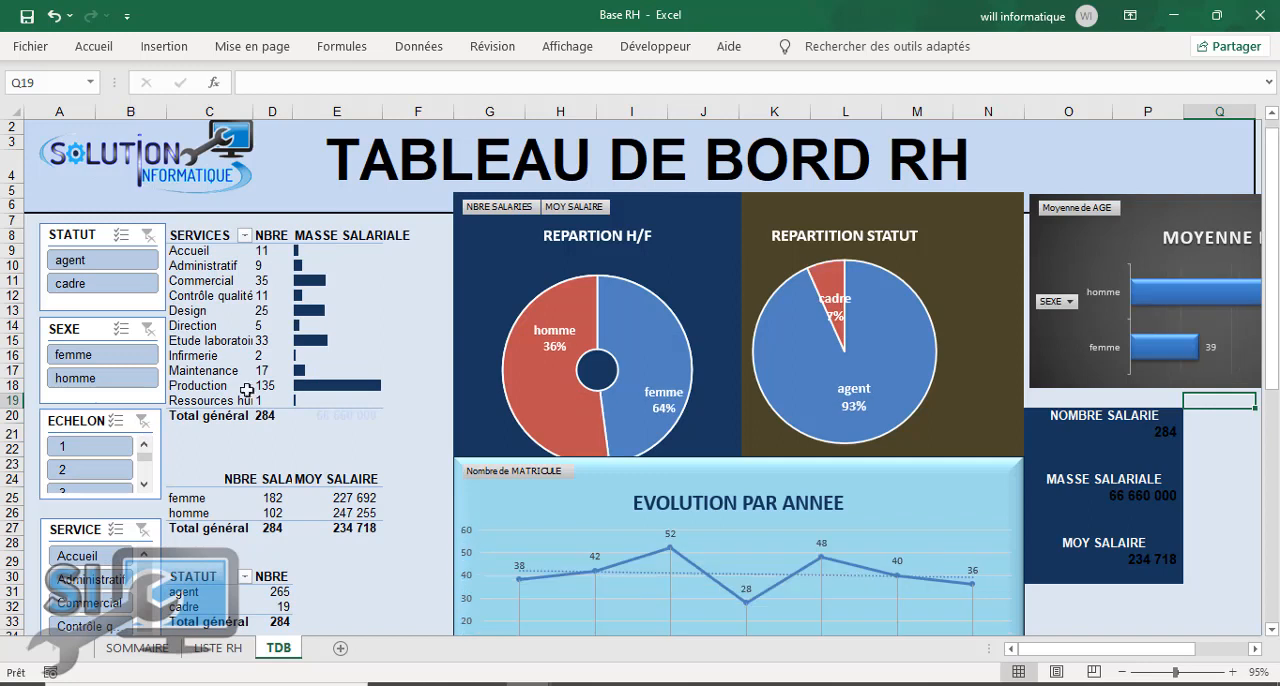
click(419, 280)
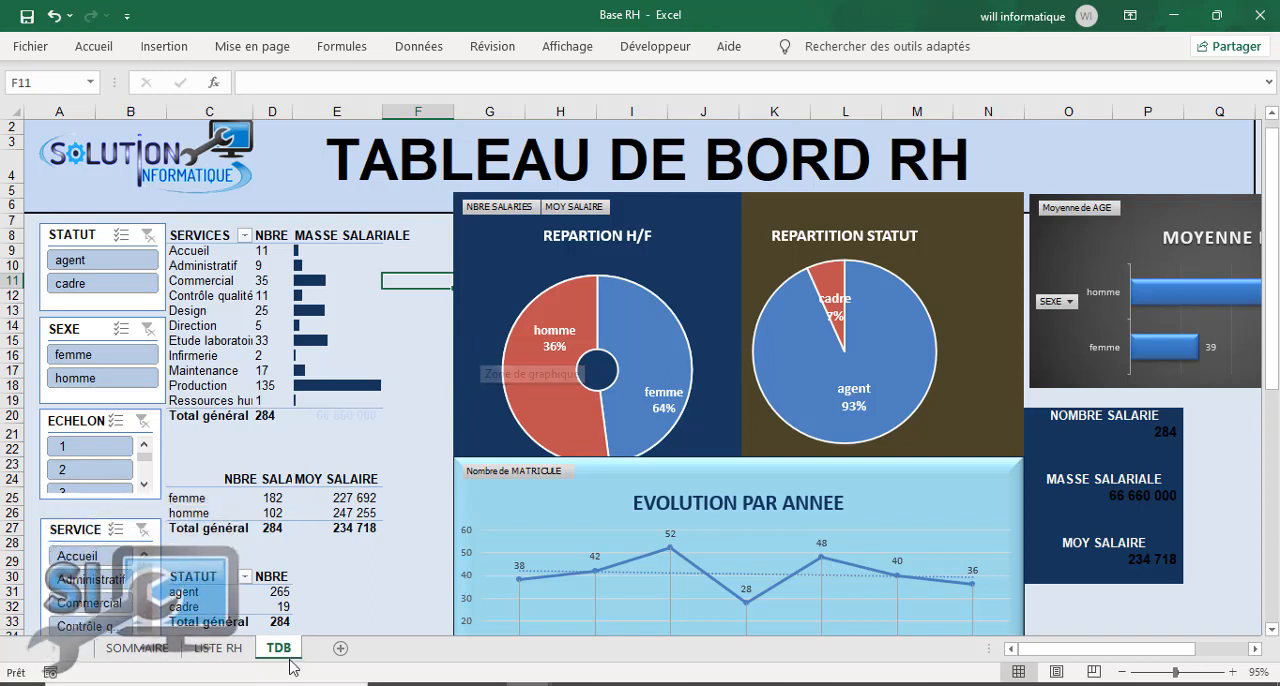
Step: Show the LISTE RH sheet as the model employee list, and switch to the Classeur1 workbook holding the raw data
click(214, 648)
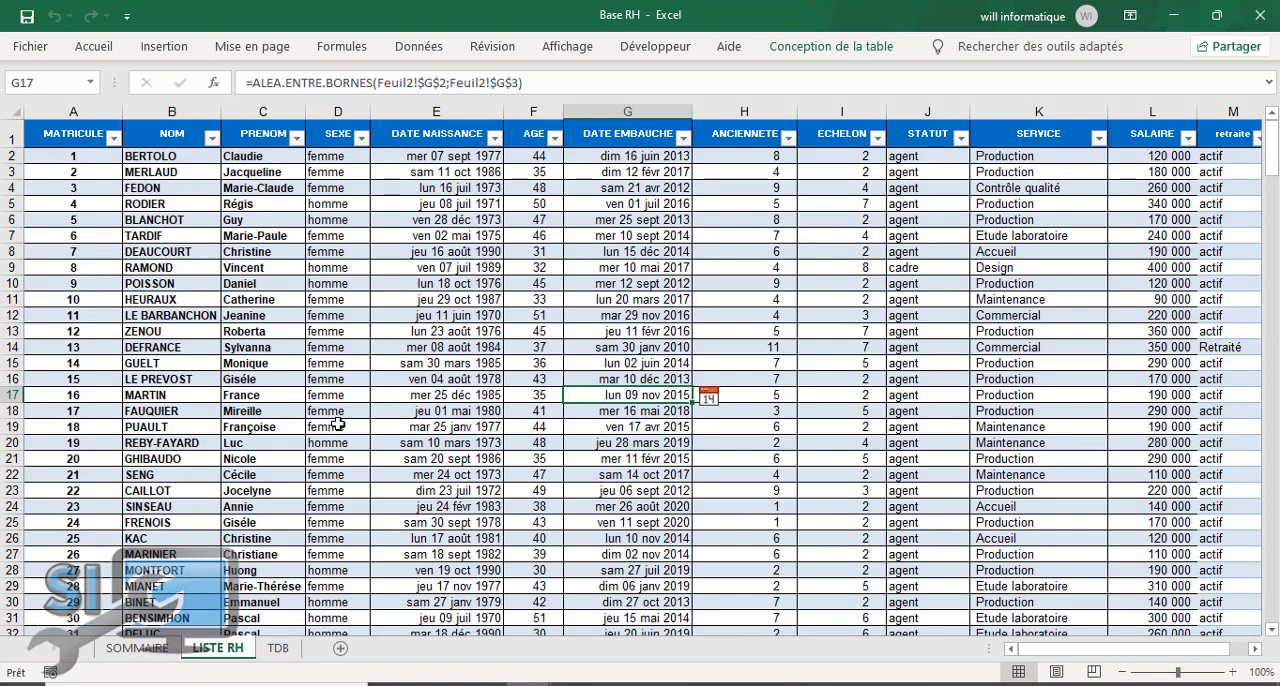
mouse_move(528, 684)
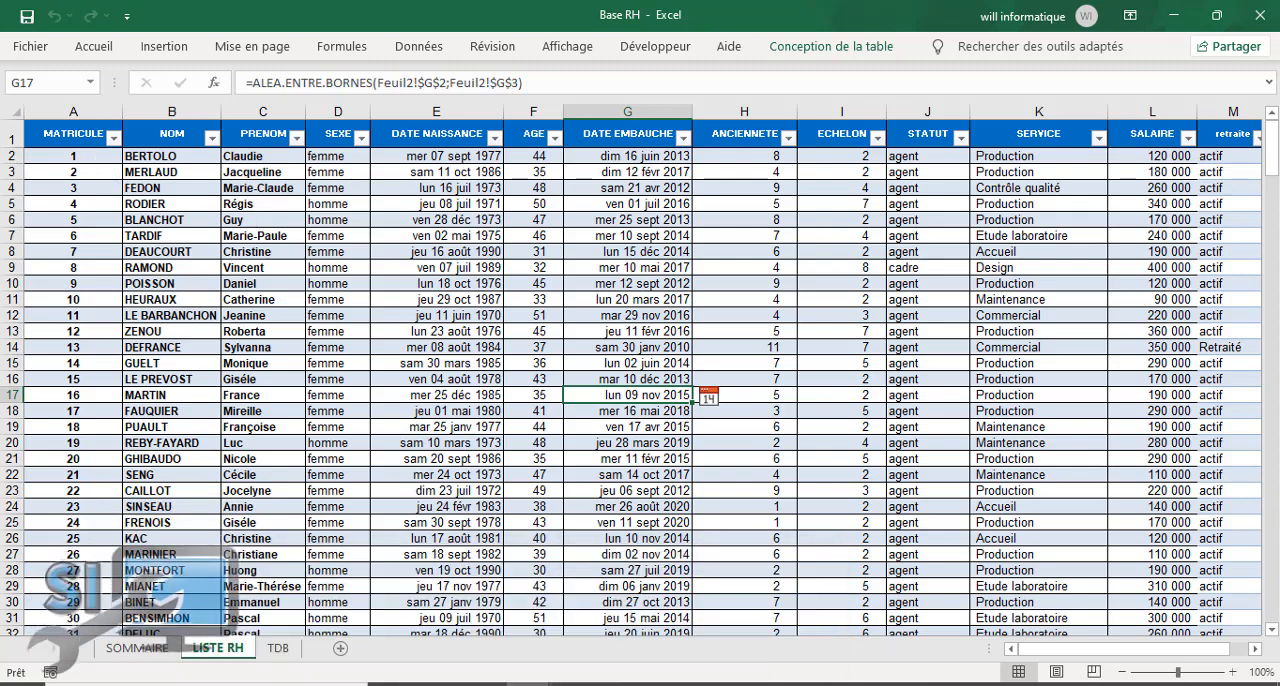
mouse_move(593, 680)
click(757, 594)
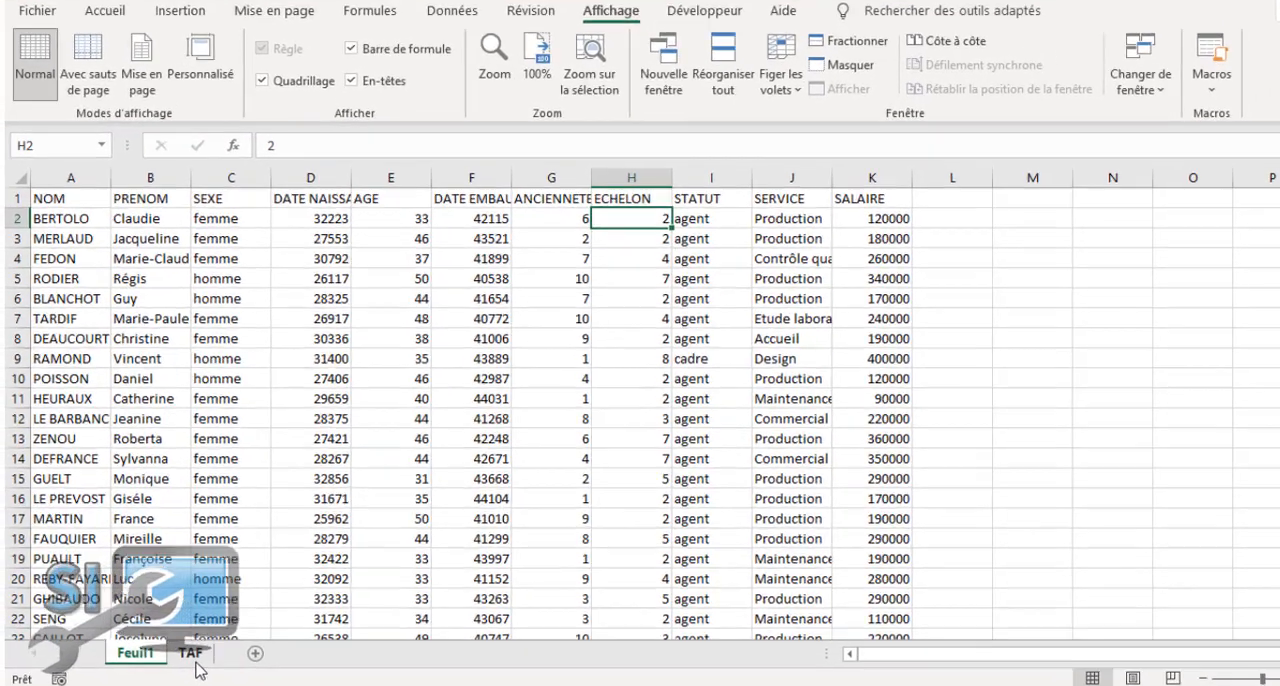
click(173, 648)
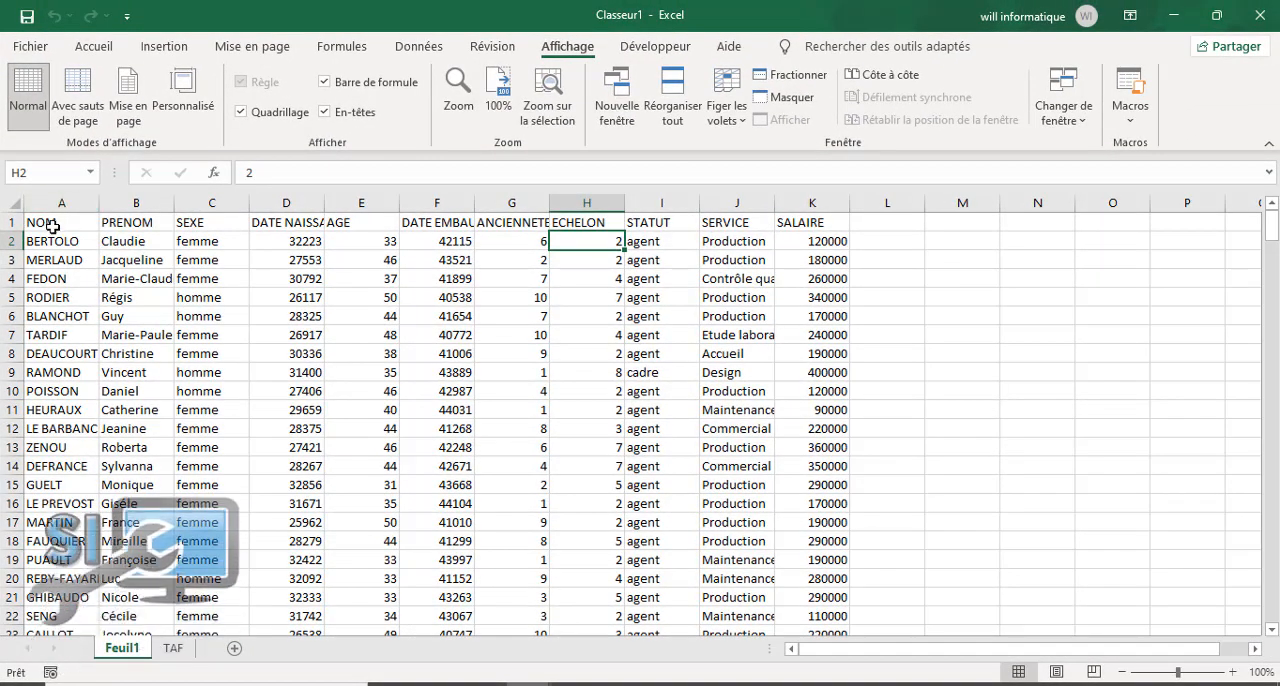
Step: Format the raw employee data on Feuil1, range A1:K285, as a blue banded table with headers
click(47, 222)
drag(362, 428, 365, 418)
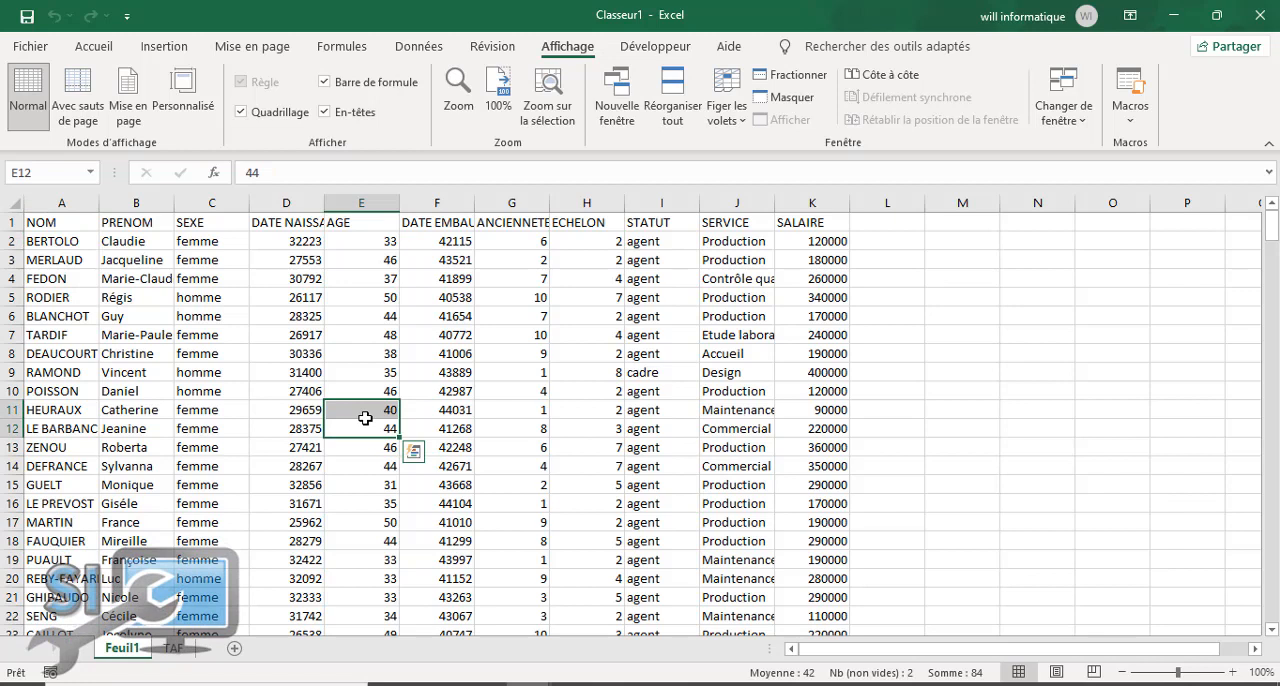
click(124, 318)
click(202, 327)
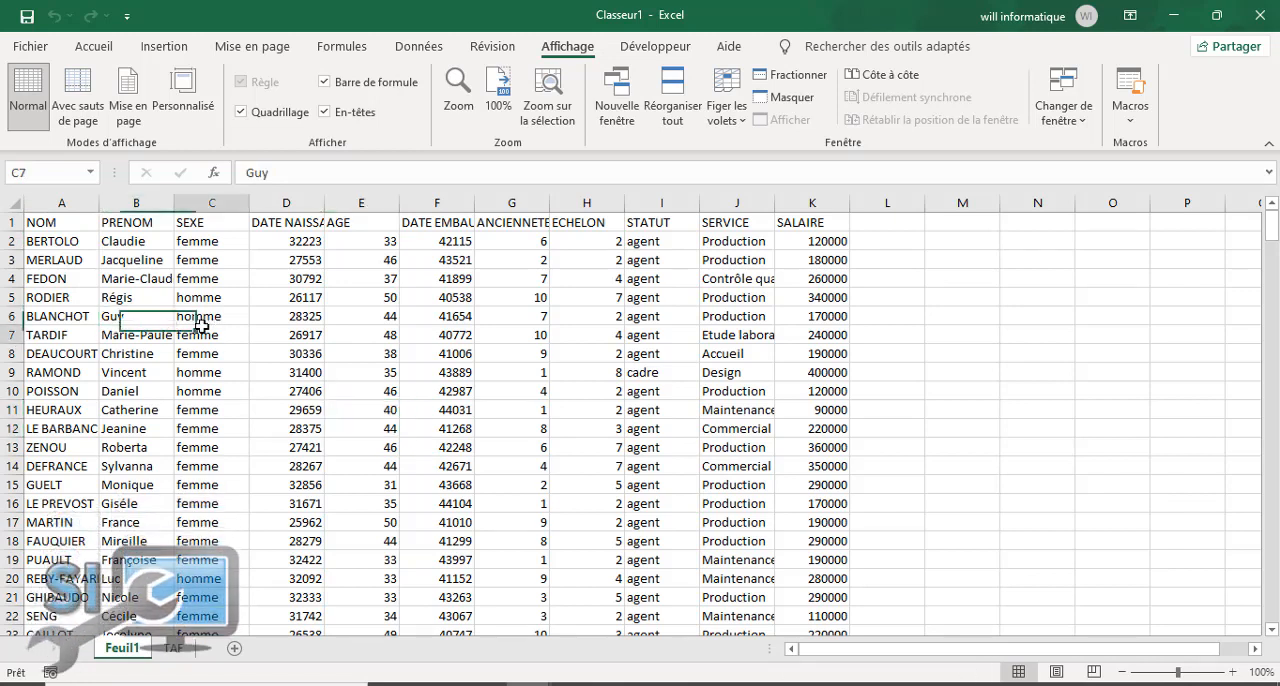
click(93, 46)
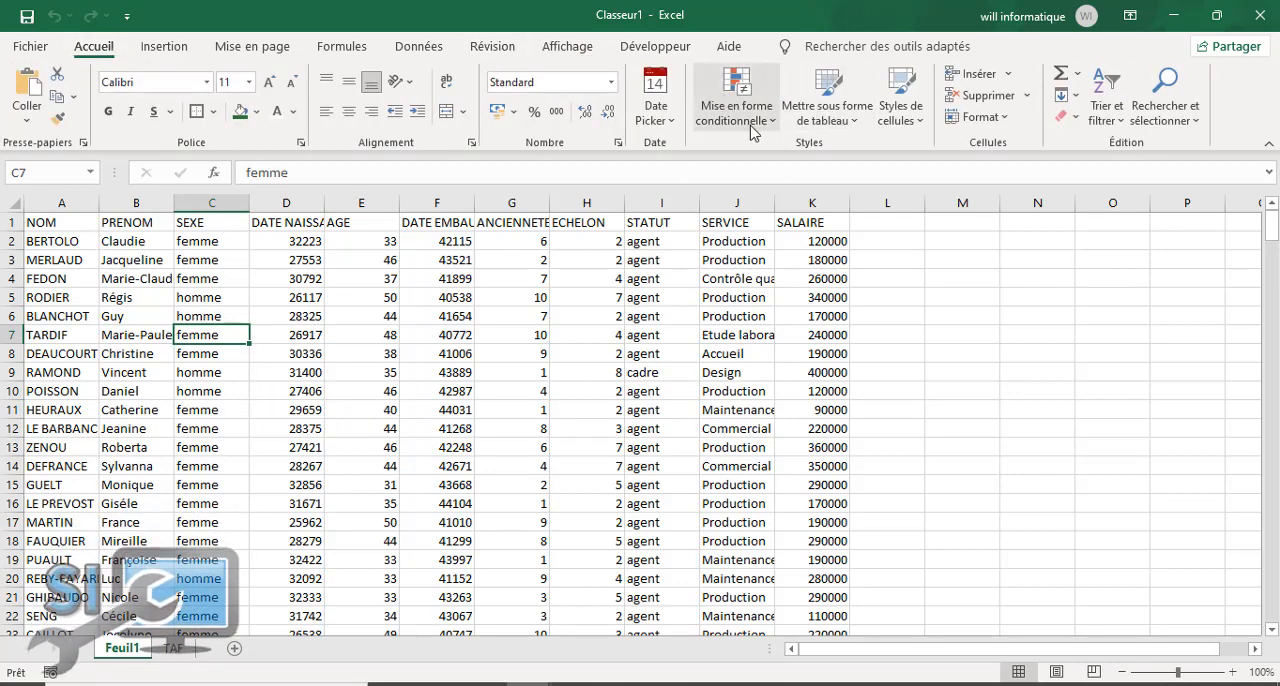
click(827, 110)
click(889, 376)
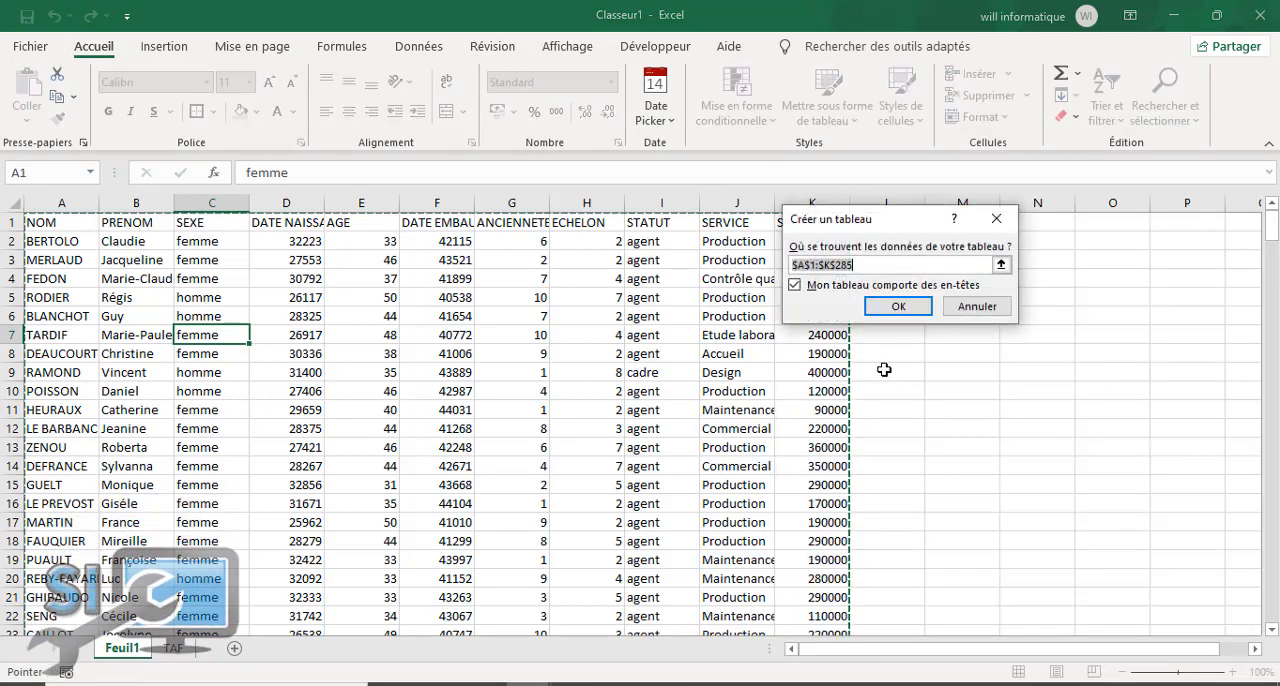
click(897, 308)
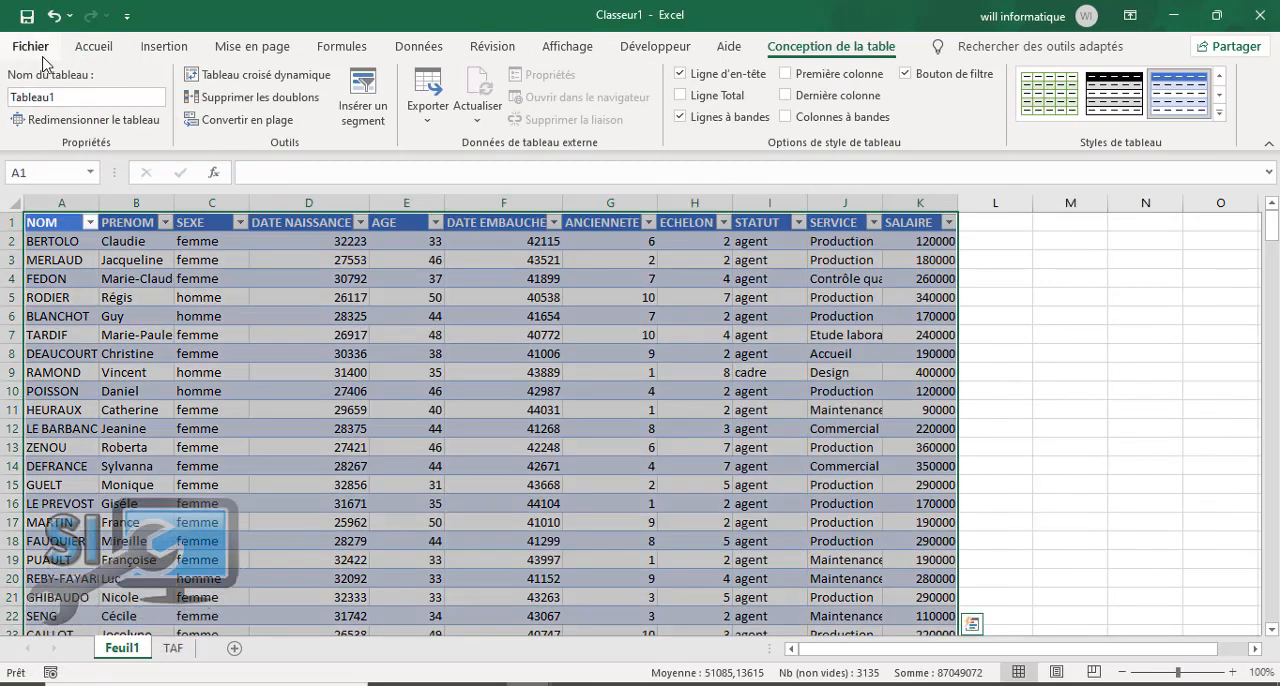
Step: Rename the employee table as BDD
click(72, 93)
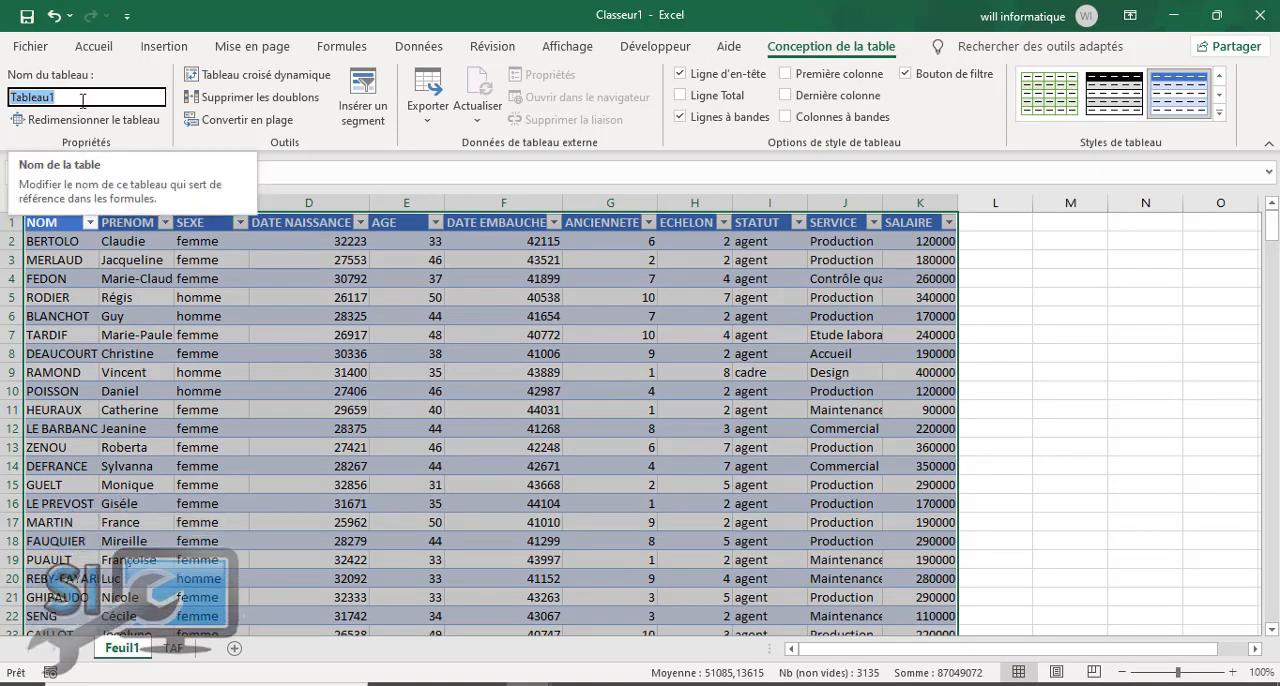
text(bdd)
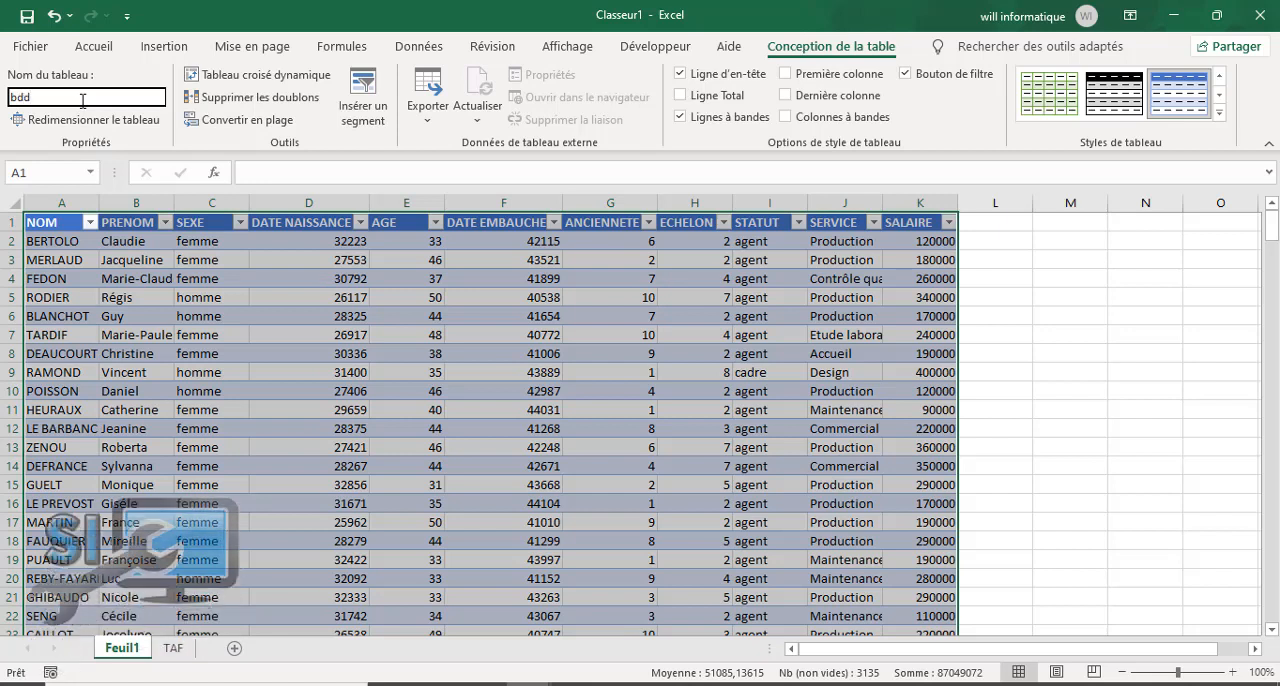
key(BackSpace)
key(BackSpace)
key(BackSpace)
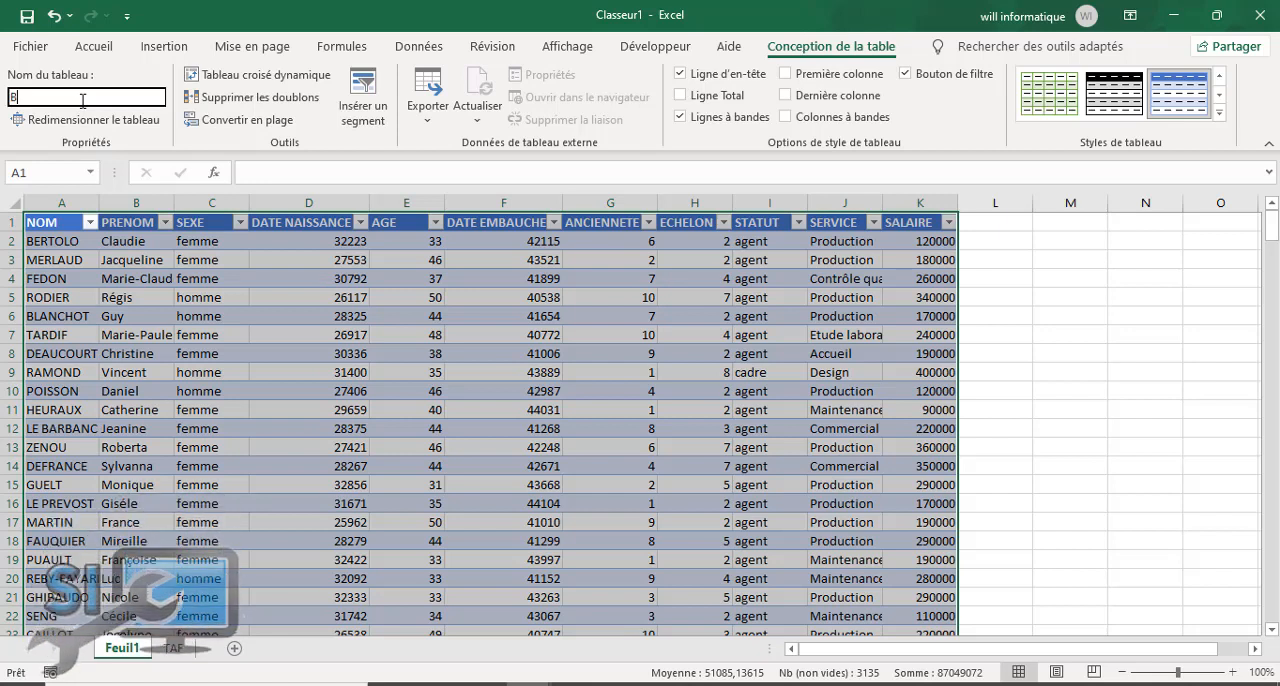
text(BDD)
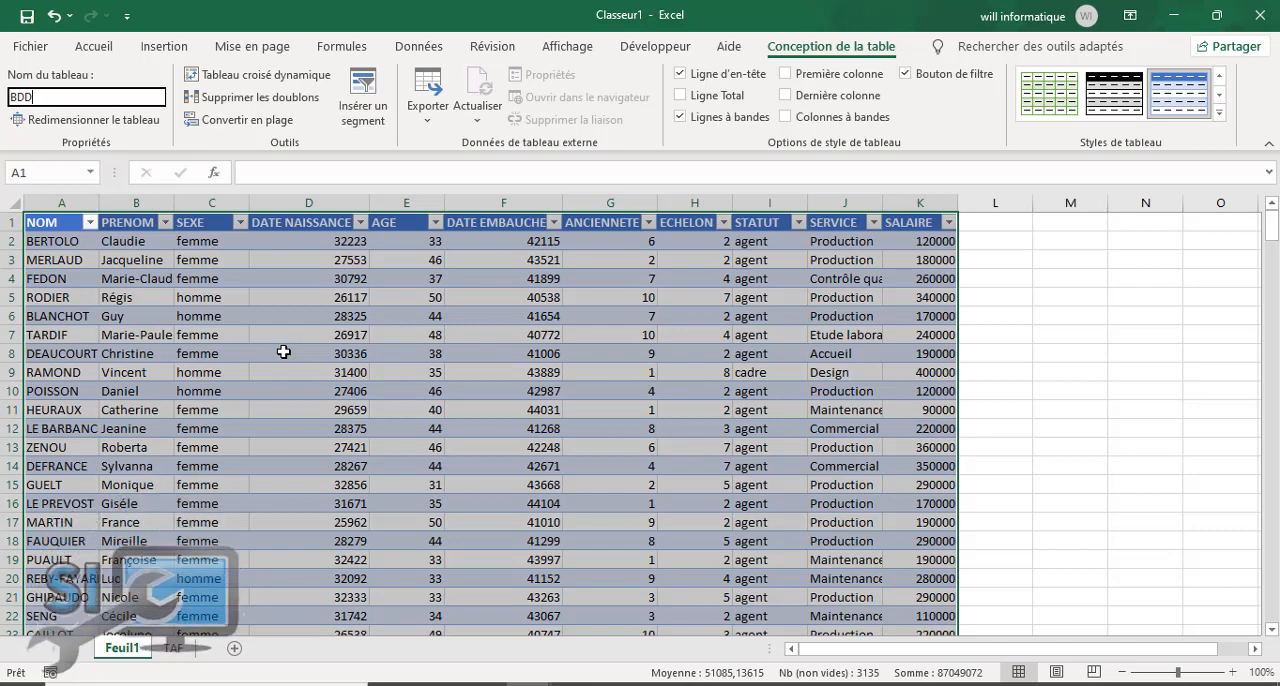
Step: Apply all borders to the whole employee table and deselect it
click(93, 47)
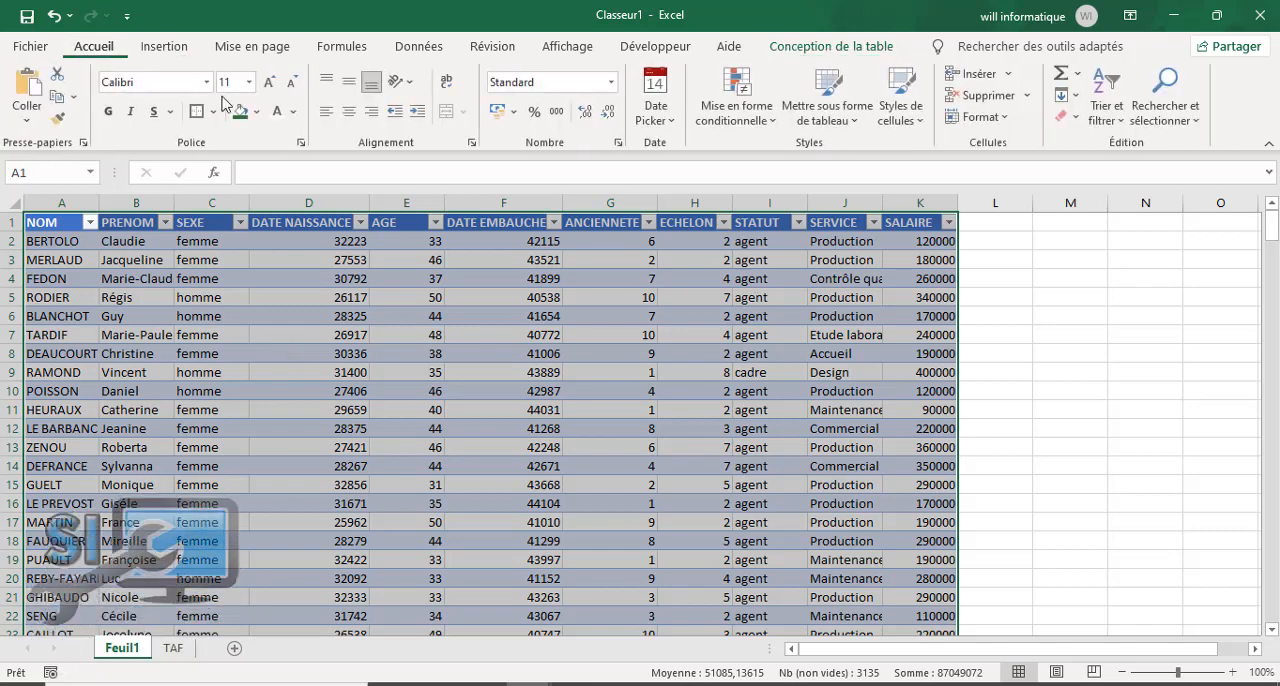
click(213, 111)
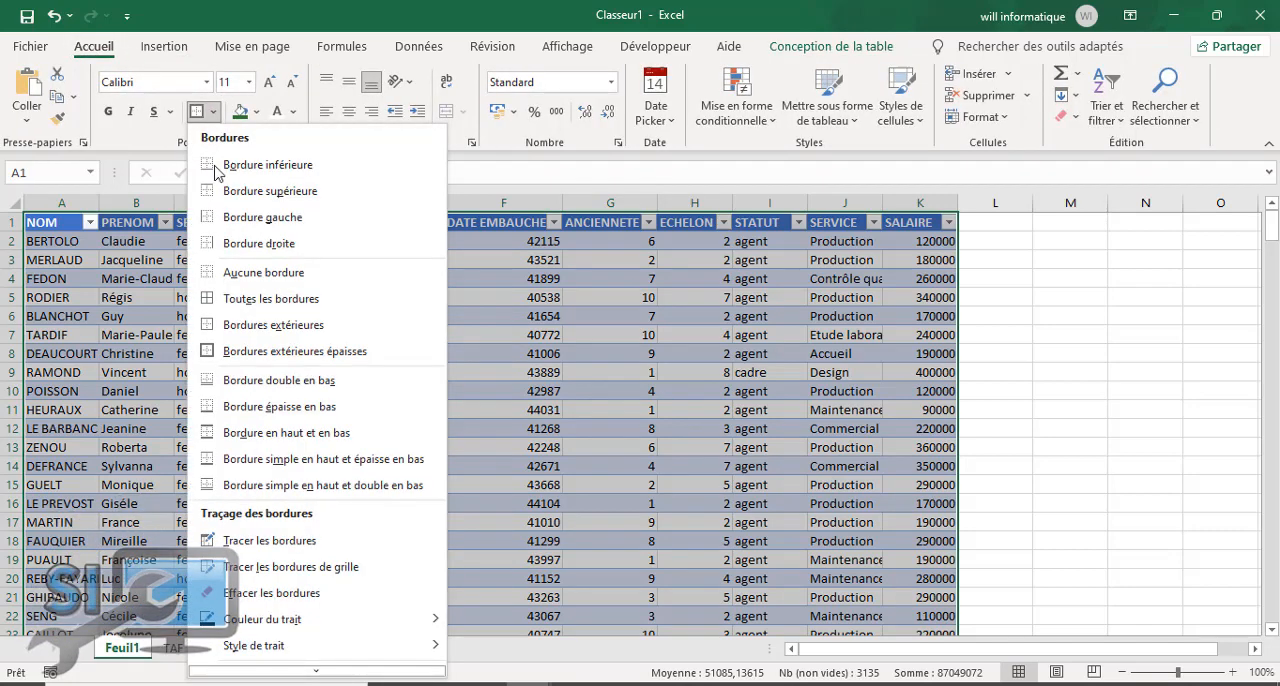
click(266, 304)
click(335, 356)
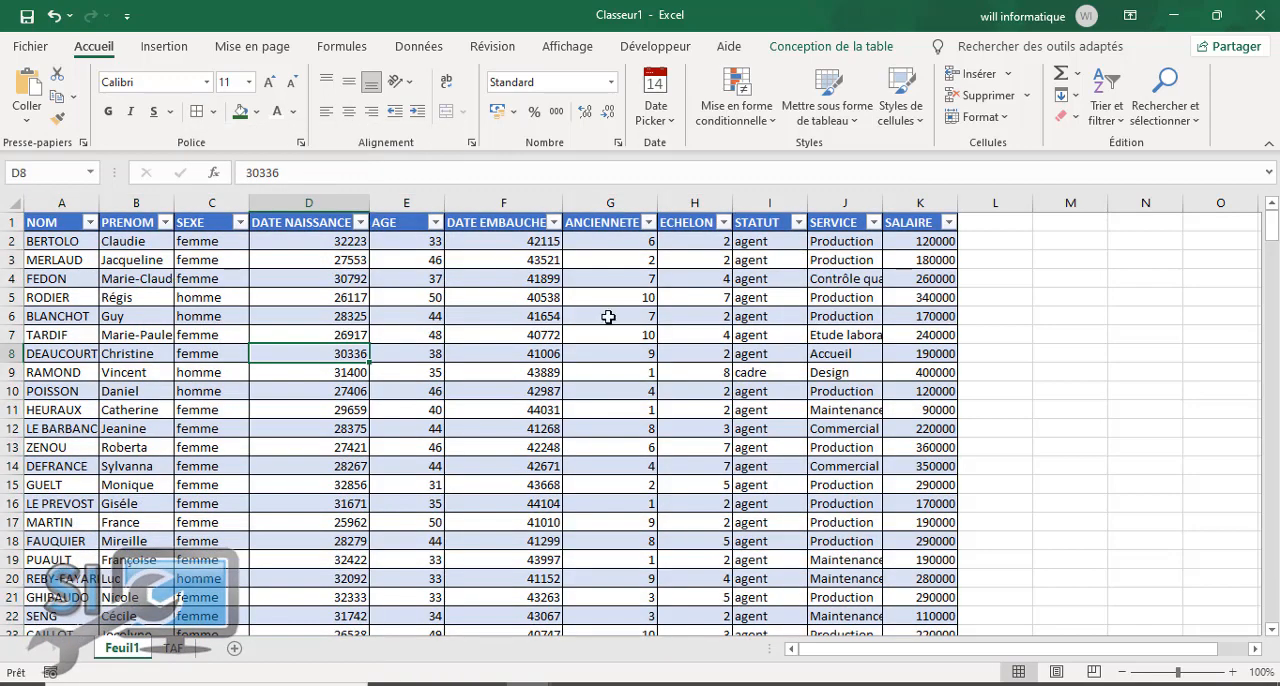
Step: Autofit the SERVICE column's width and apply the thousands separator format without decimals to the SALAIRE column
double_click(882, 203)
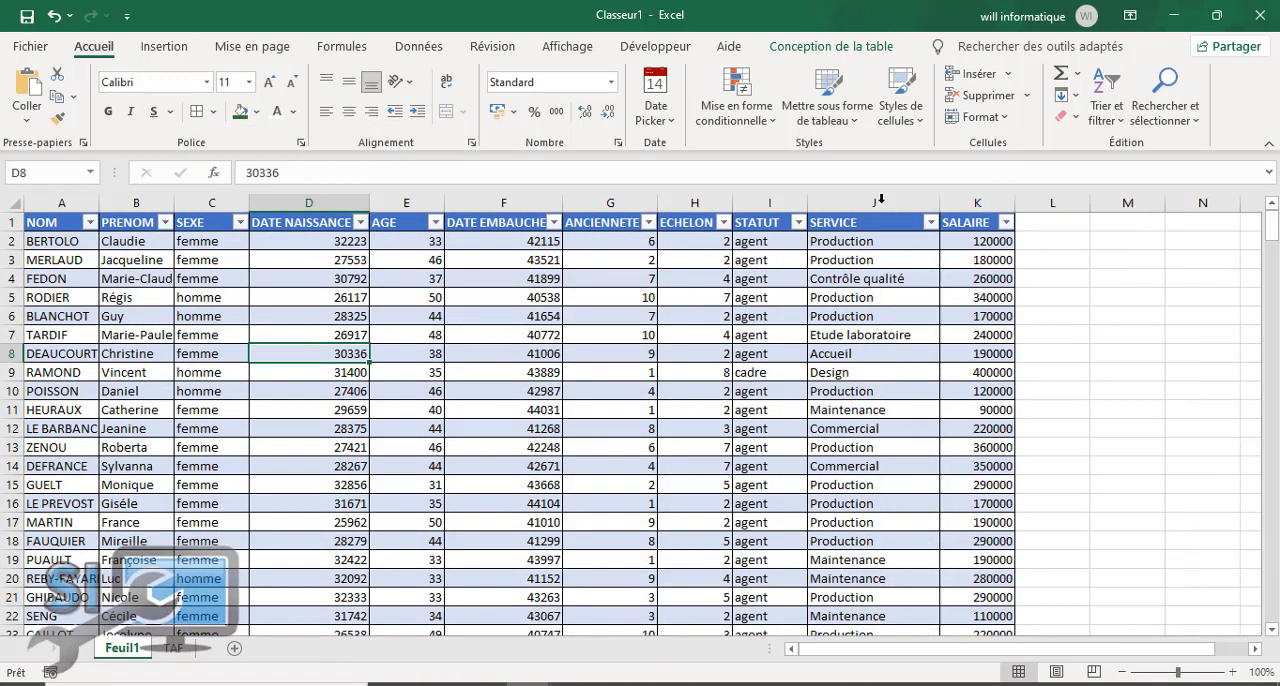
click(983, 202)
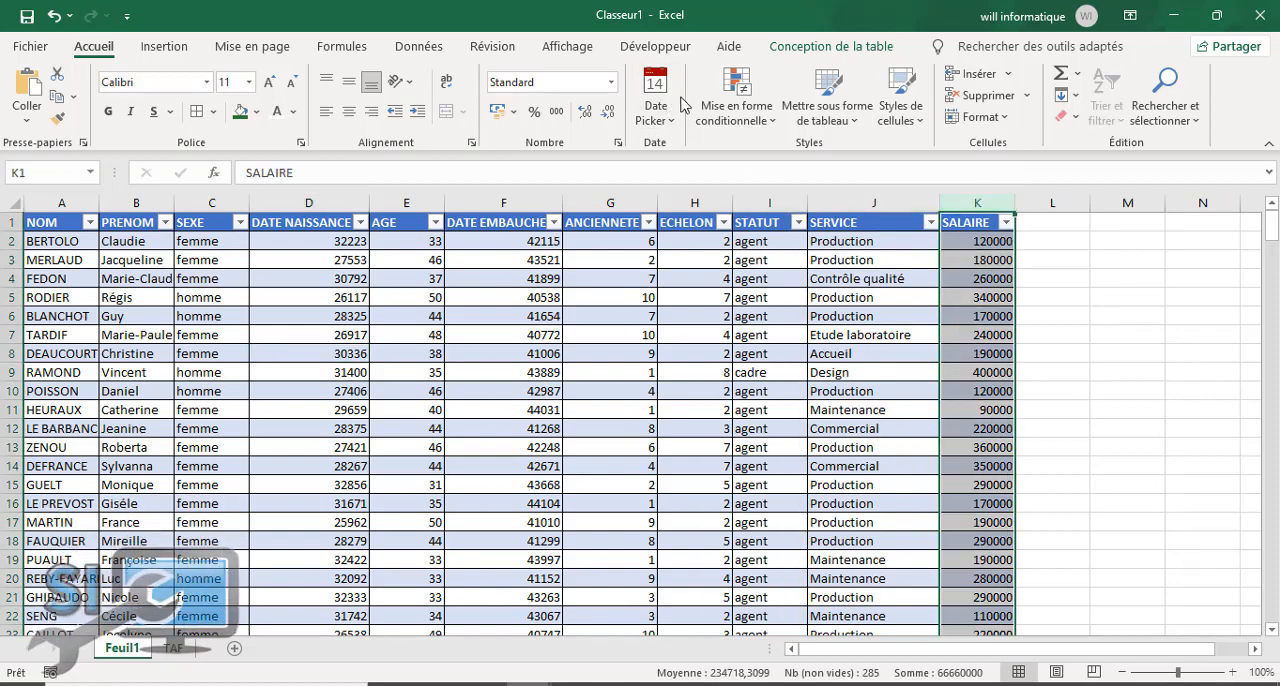
click(555, 113)
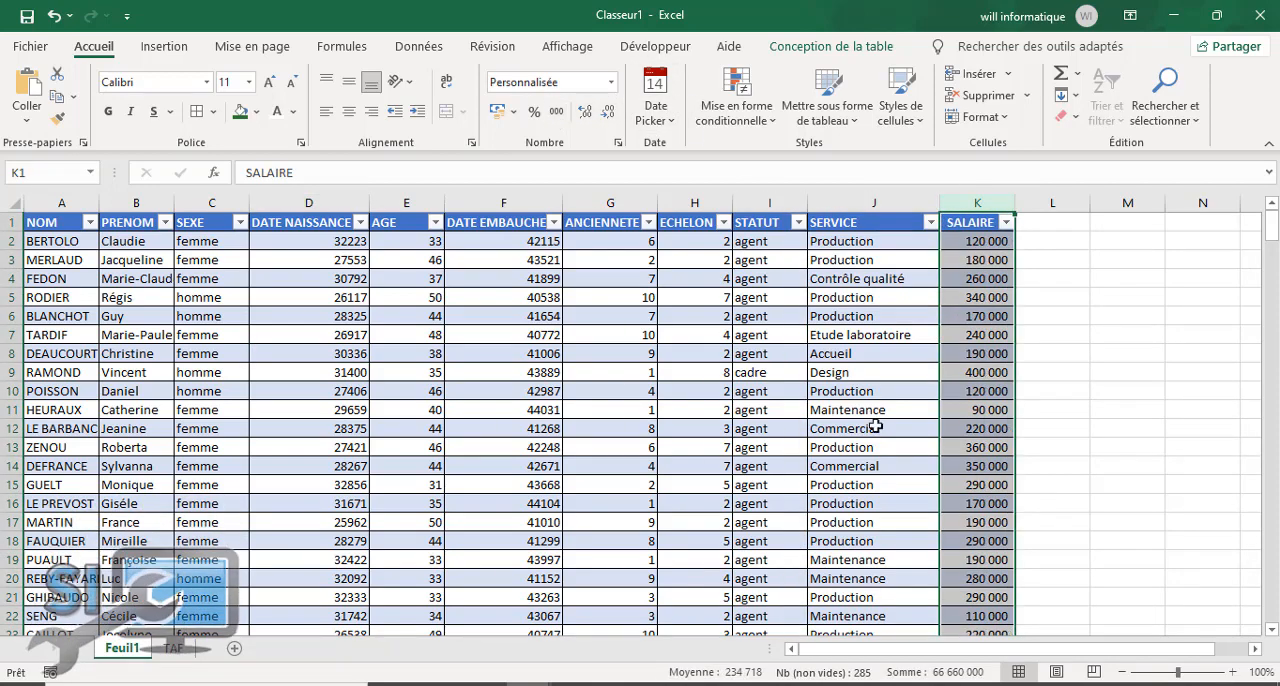
click(865, 372)
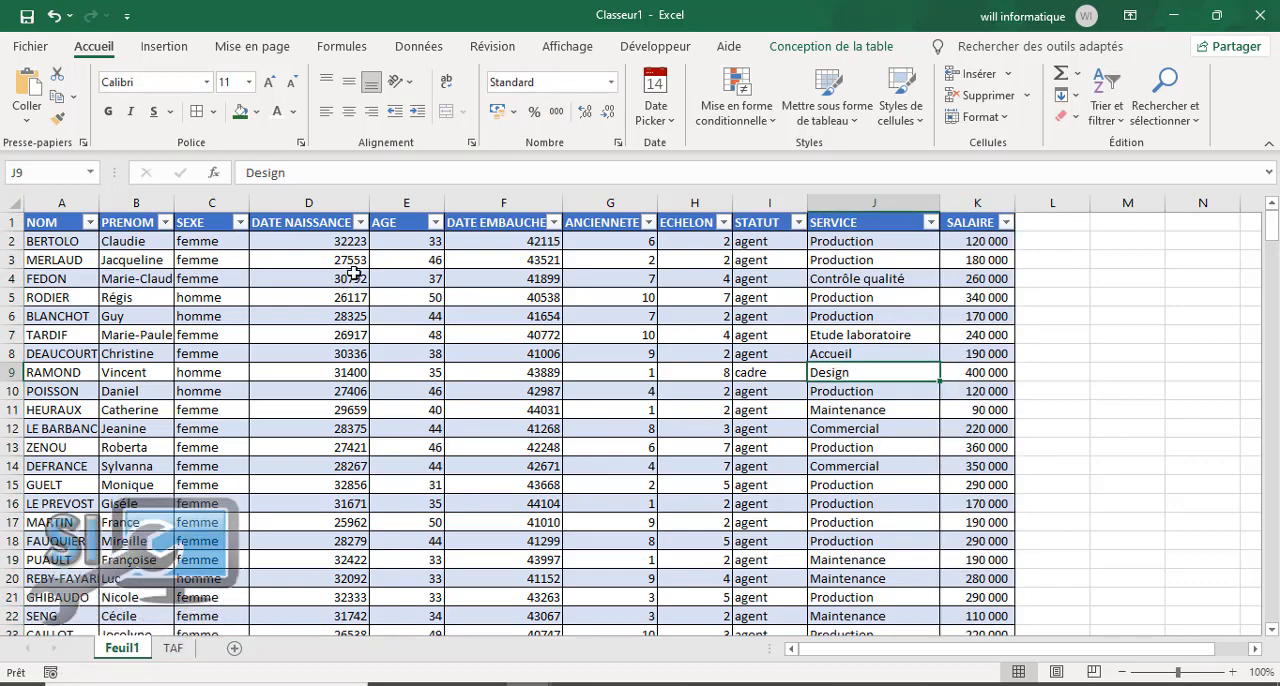
Step: Format the DATE NAISSANCE column as short dates
click(342, 241)
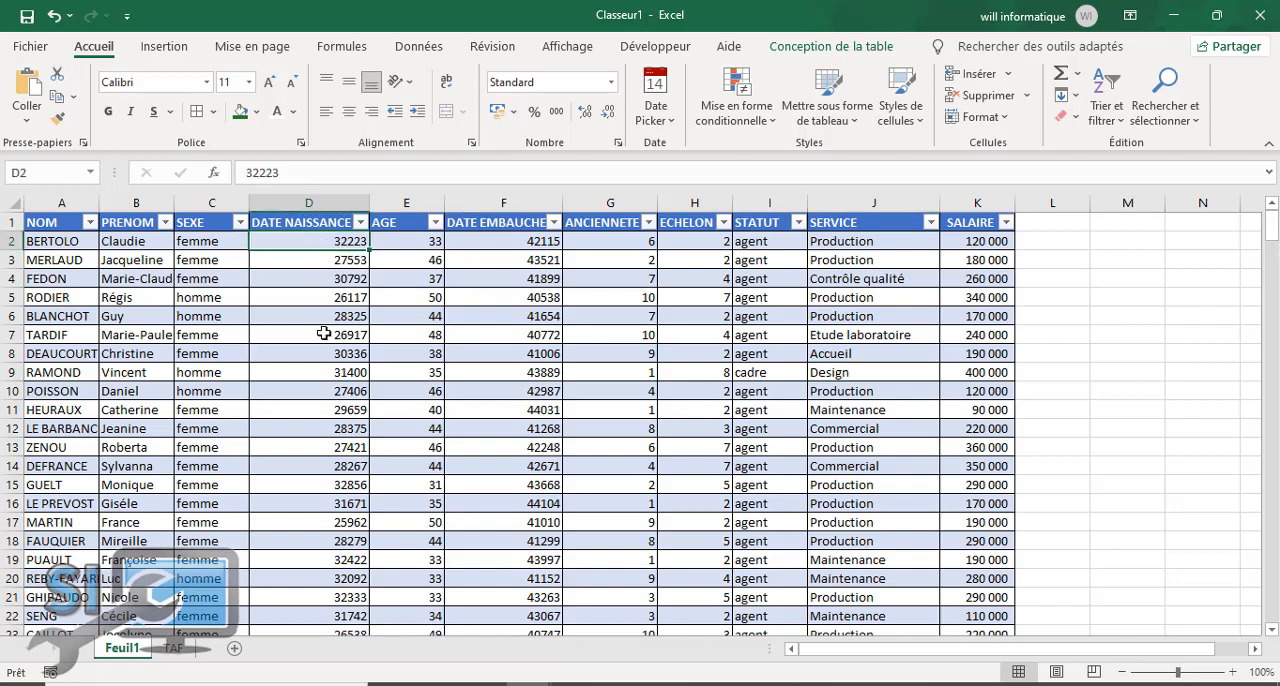
click(310, 203)
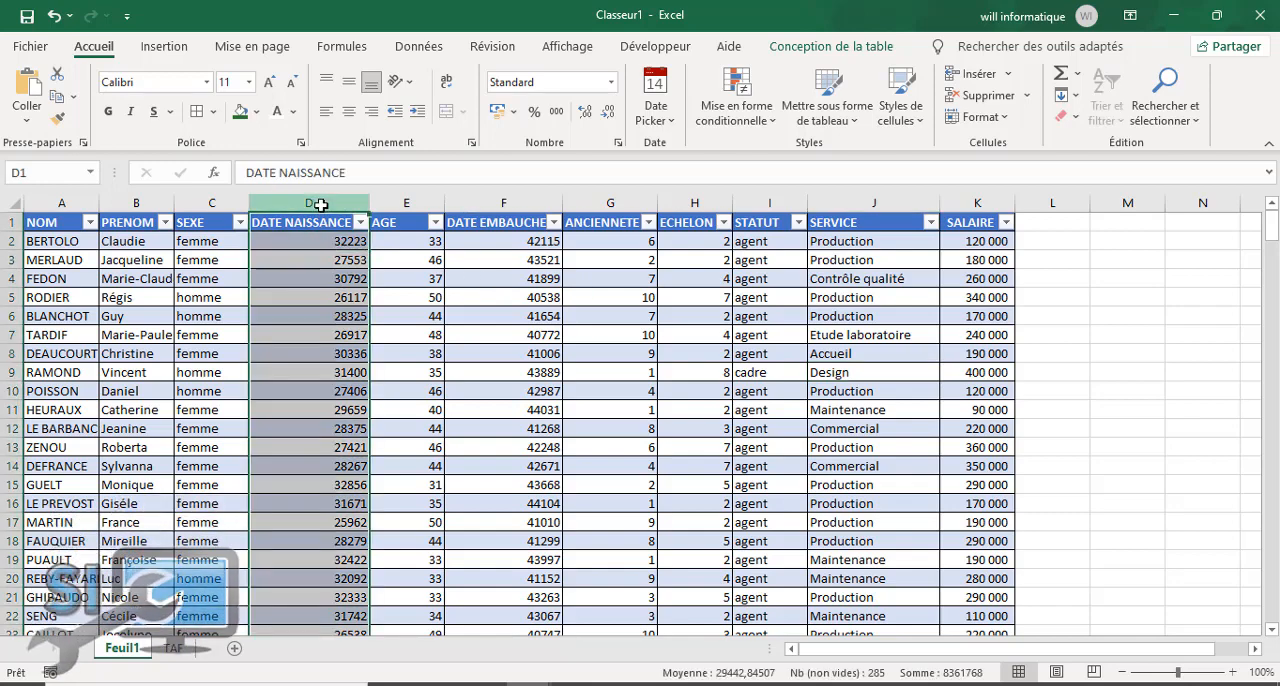
click(612, 82)
click(570, 290)
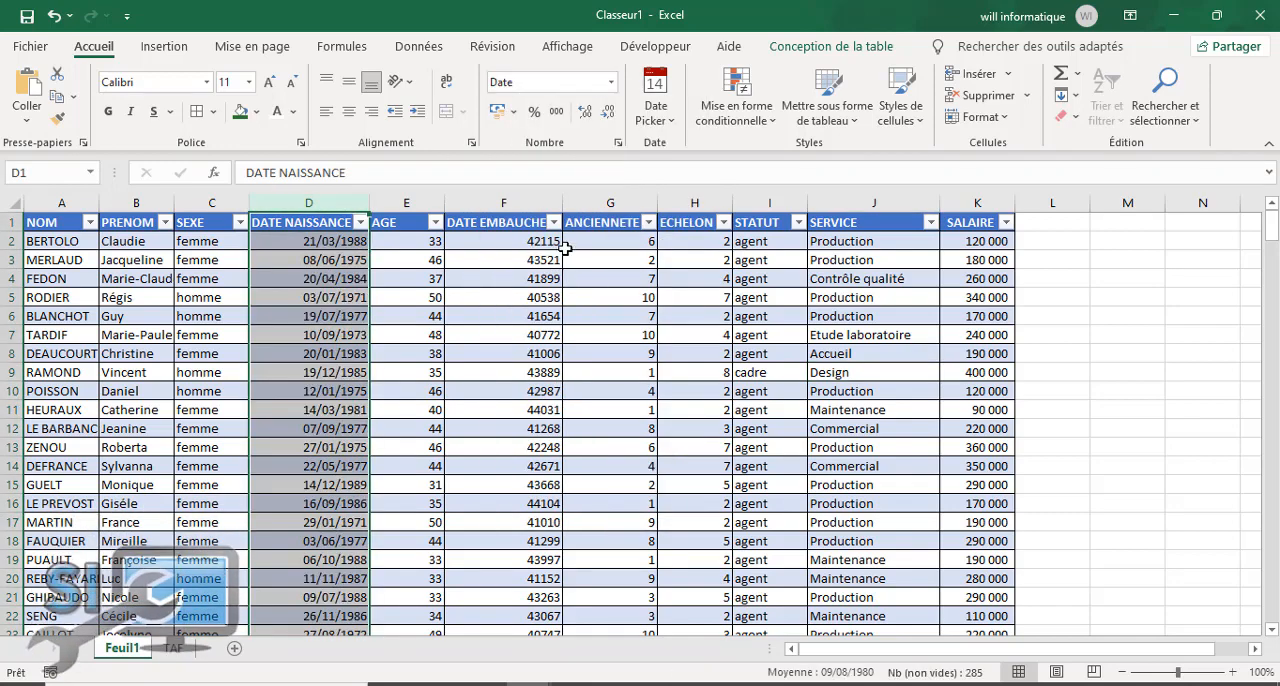
Step: Format the DATE EMBAUCHE column as short dates and autofit the PRENOM column's width
click(518, 205)
click(612, 82)
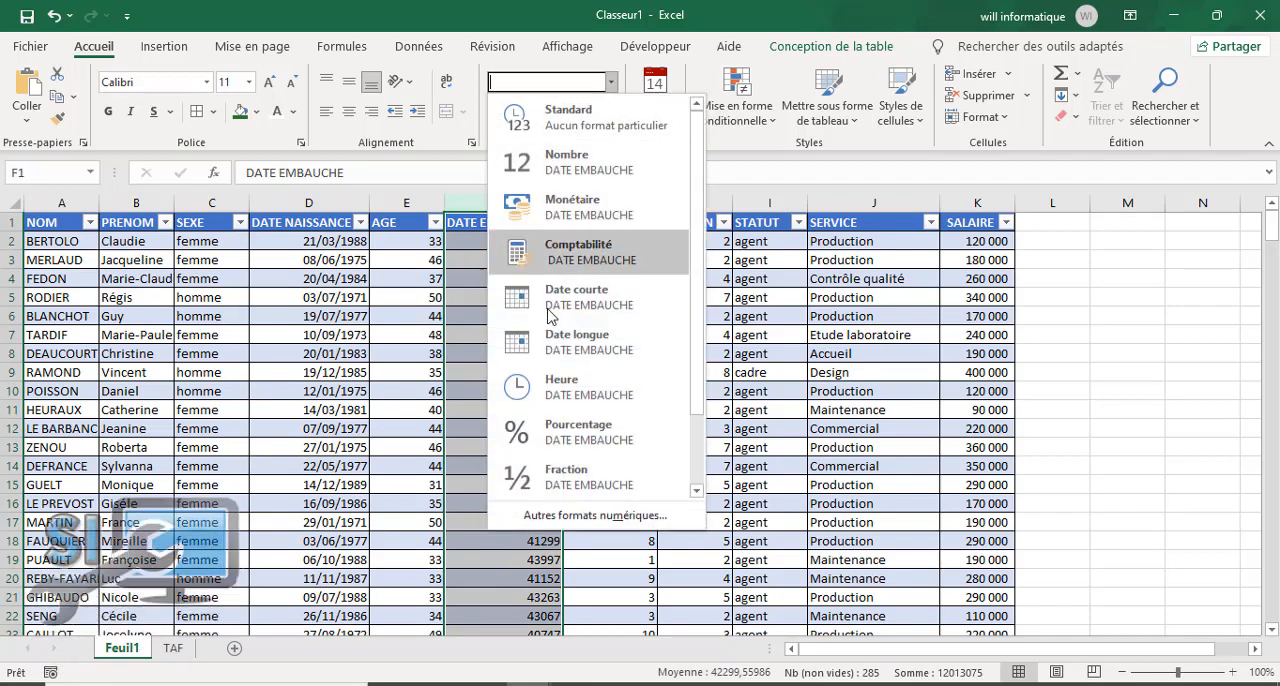
click(593, 300)
click(640, 427)
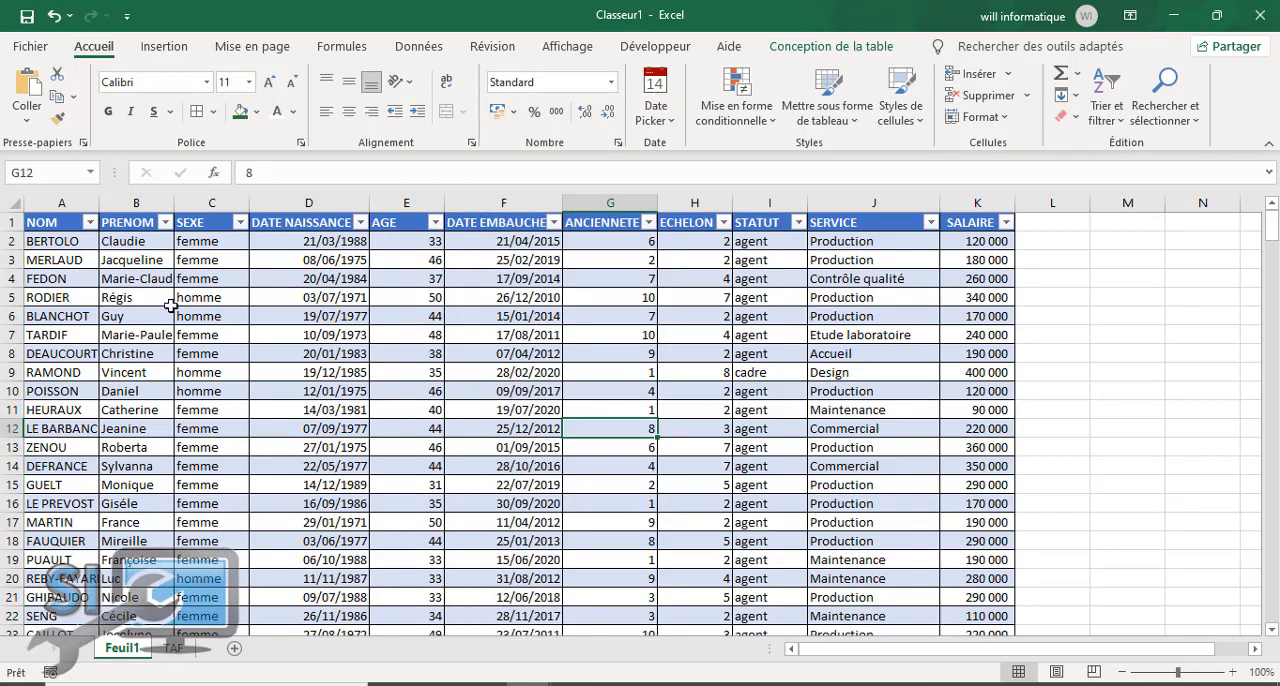
double_click(174, 203)
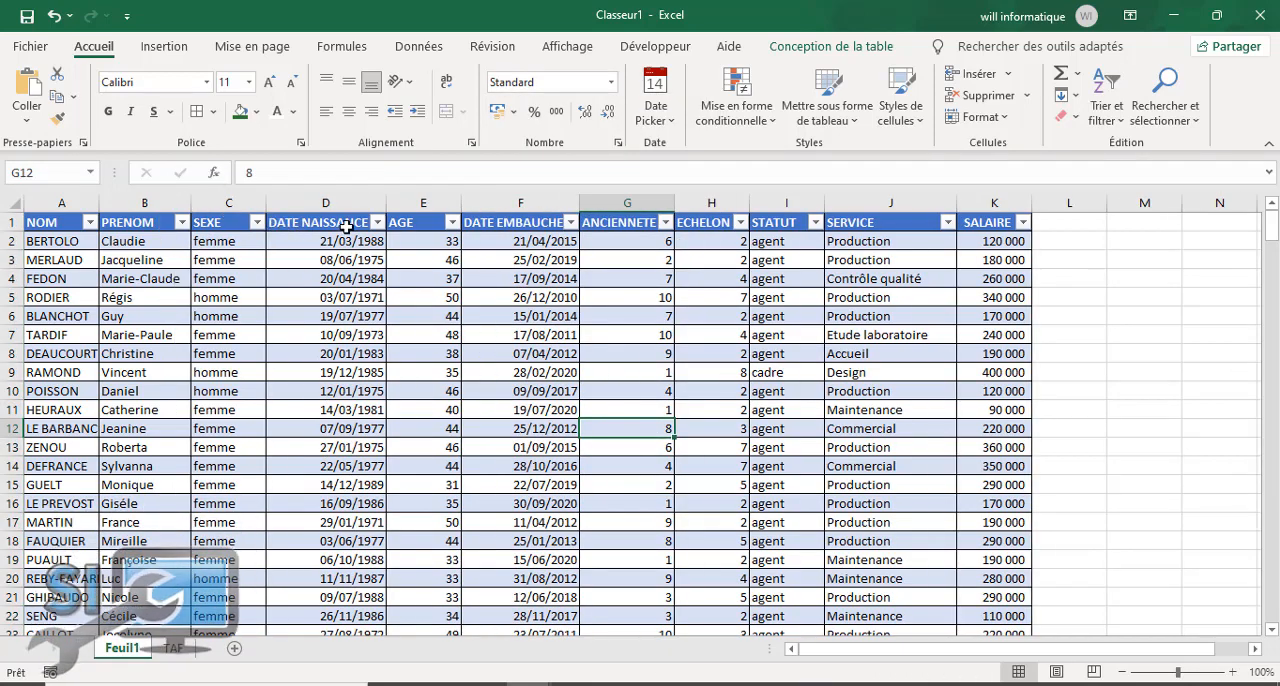
Step: Insert a new column before NOM and title it MATRICULE
click(62, 201)
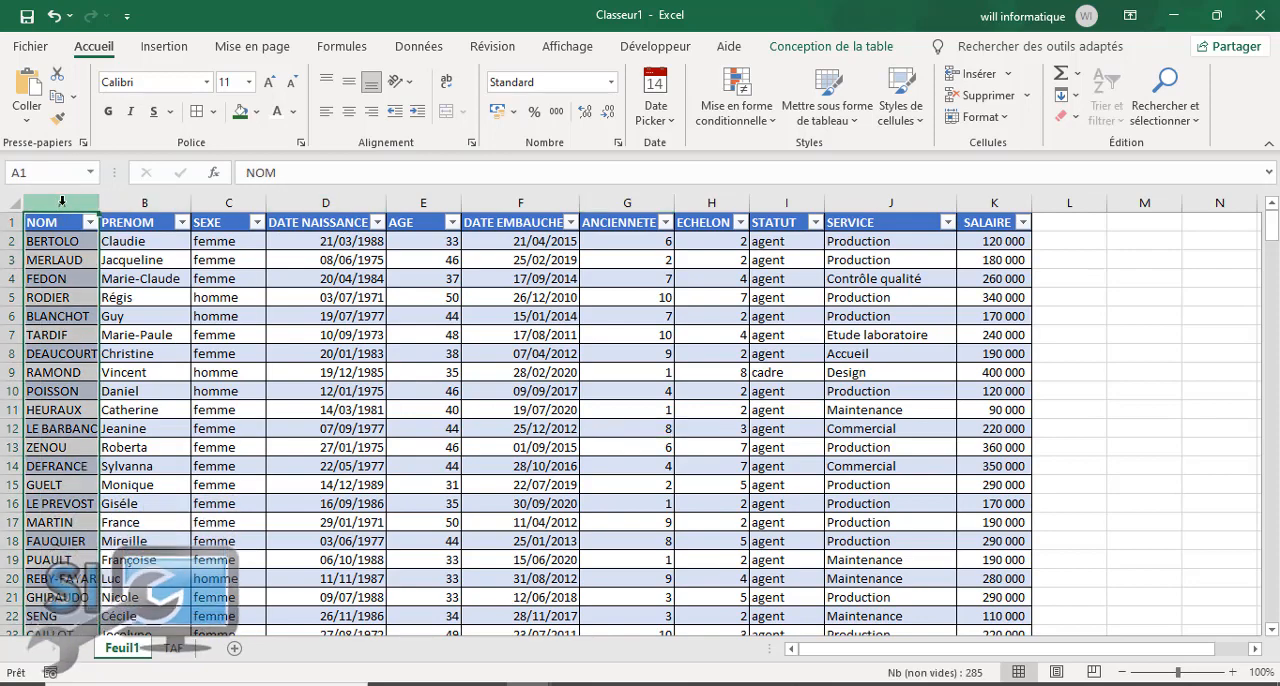
right_click(62, 201)
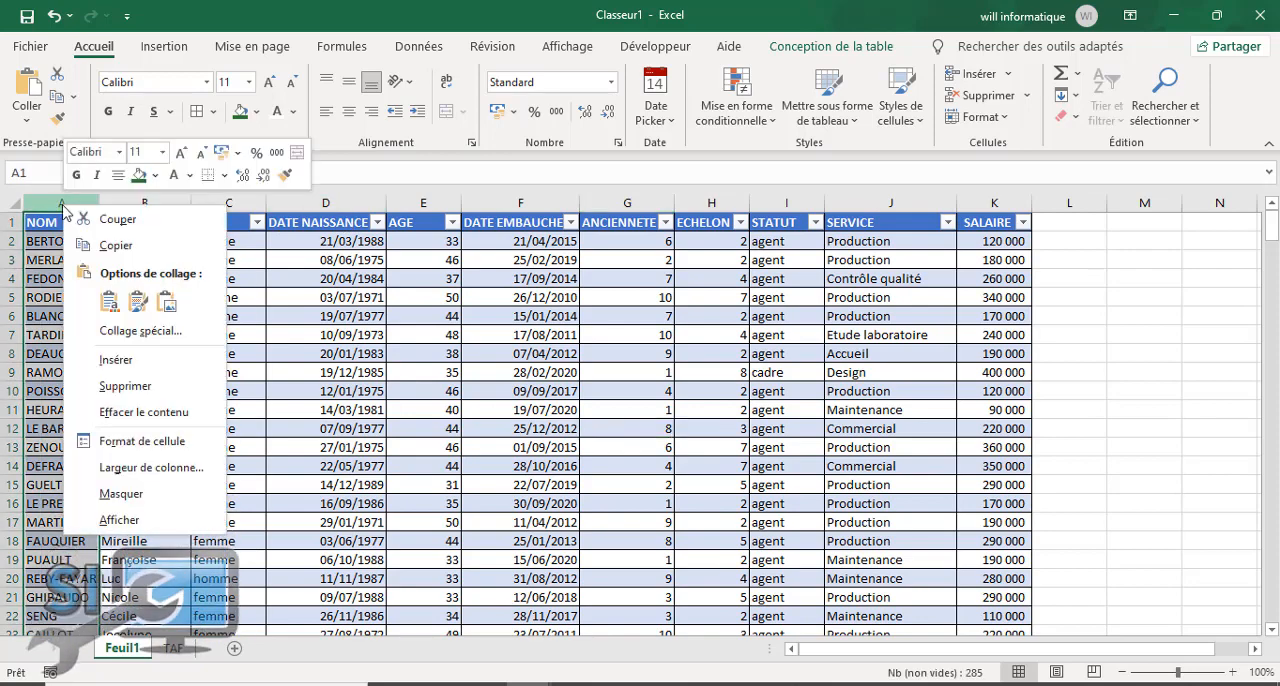
click(117, 360)
click(64, 227)
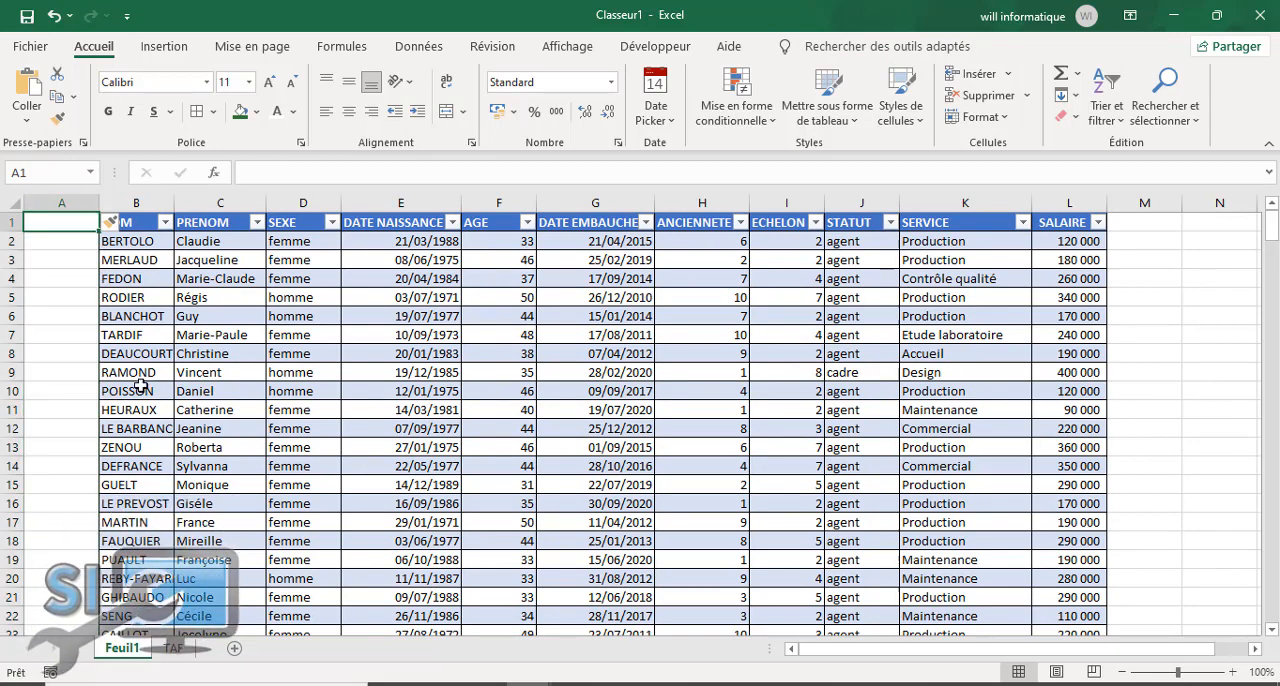
text(MATRICULE)
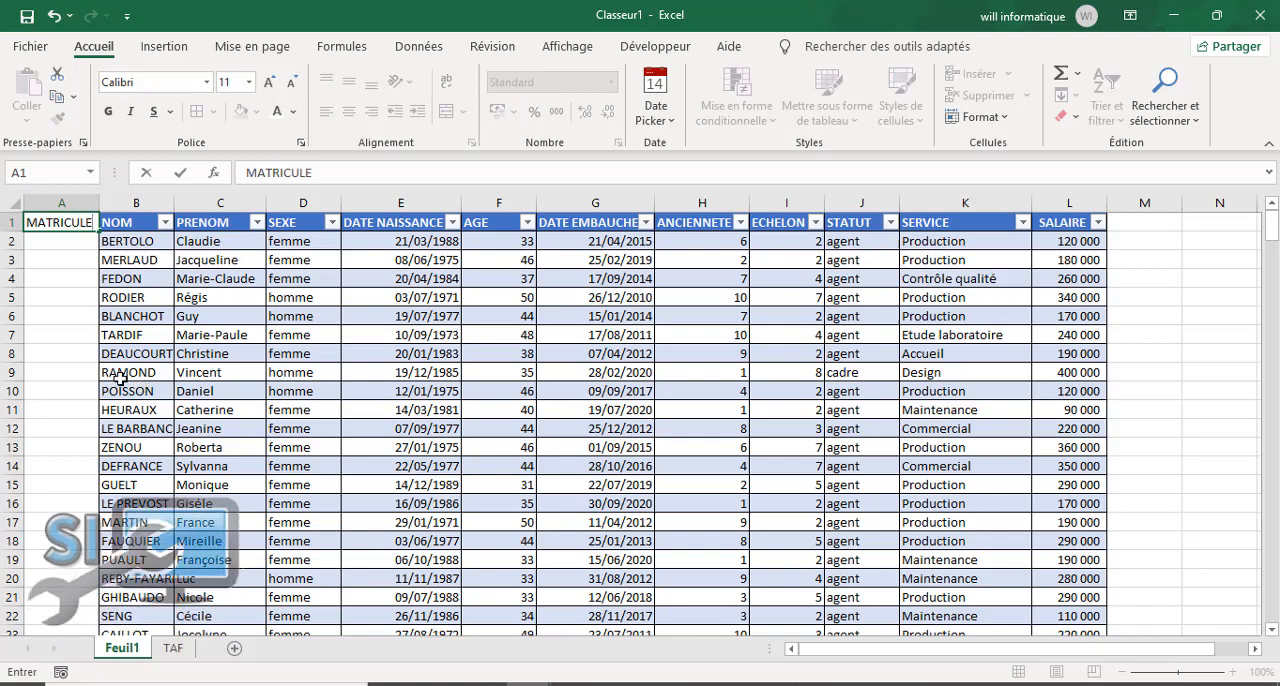
click(50, 366)
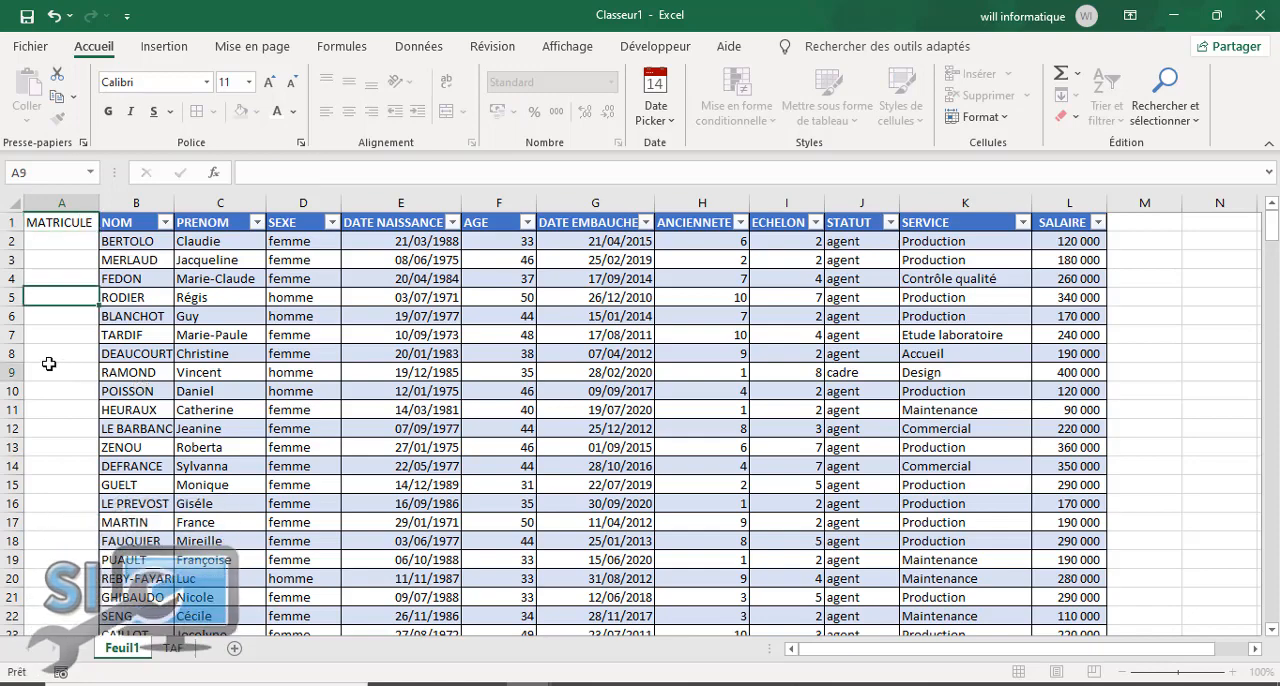
Step: Delete the MATRICULE column in front of the NOM column
click(50, 226)
right_click(58, 203)
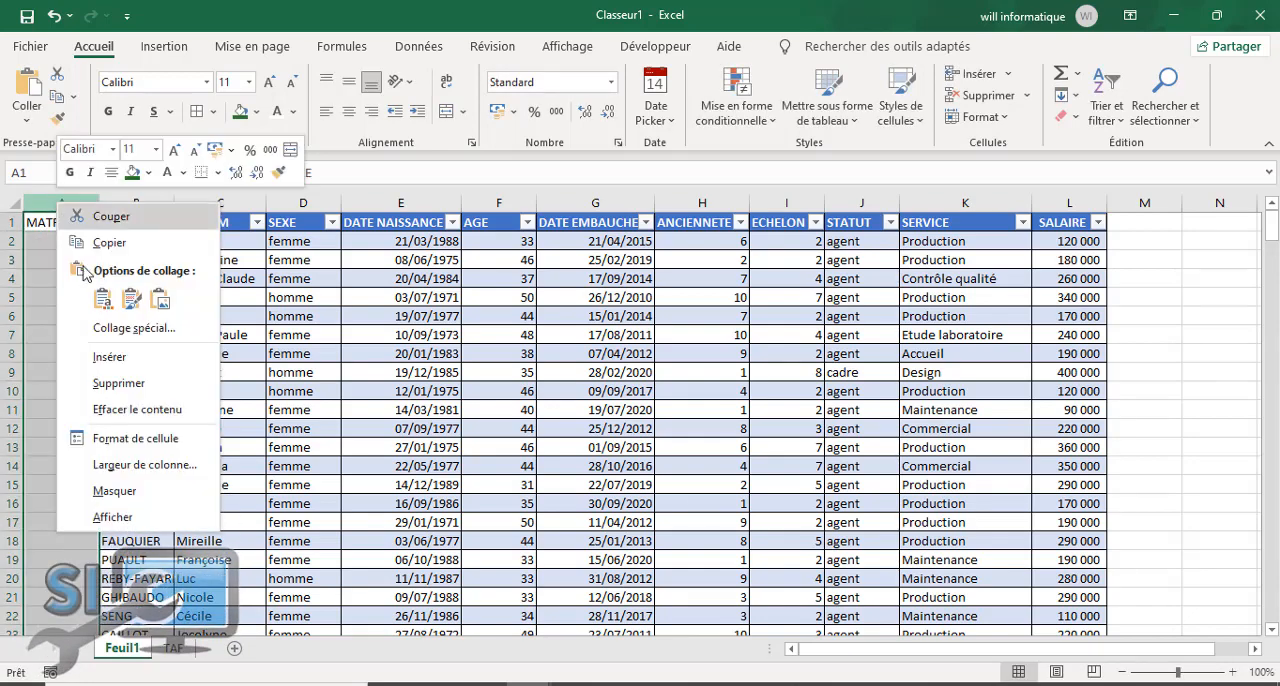
click(118, 383)
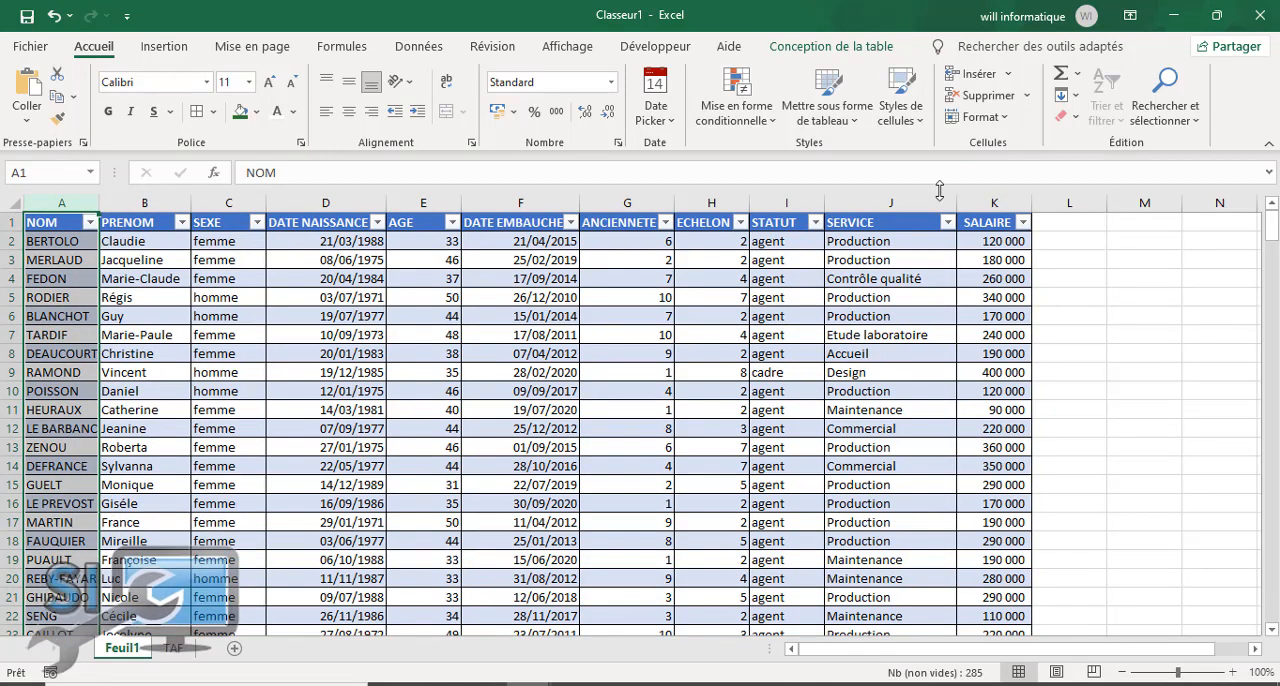
click(1062, 226)
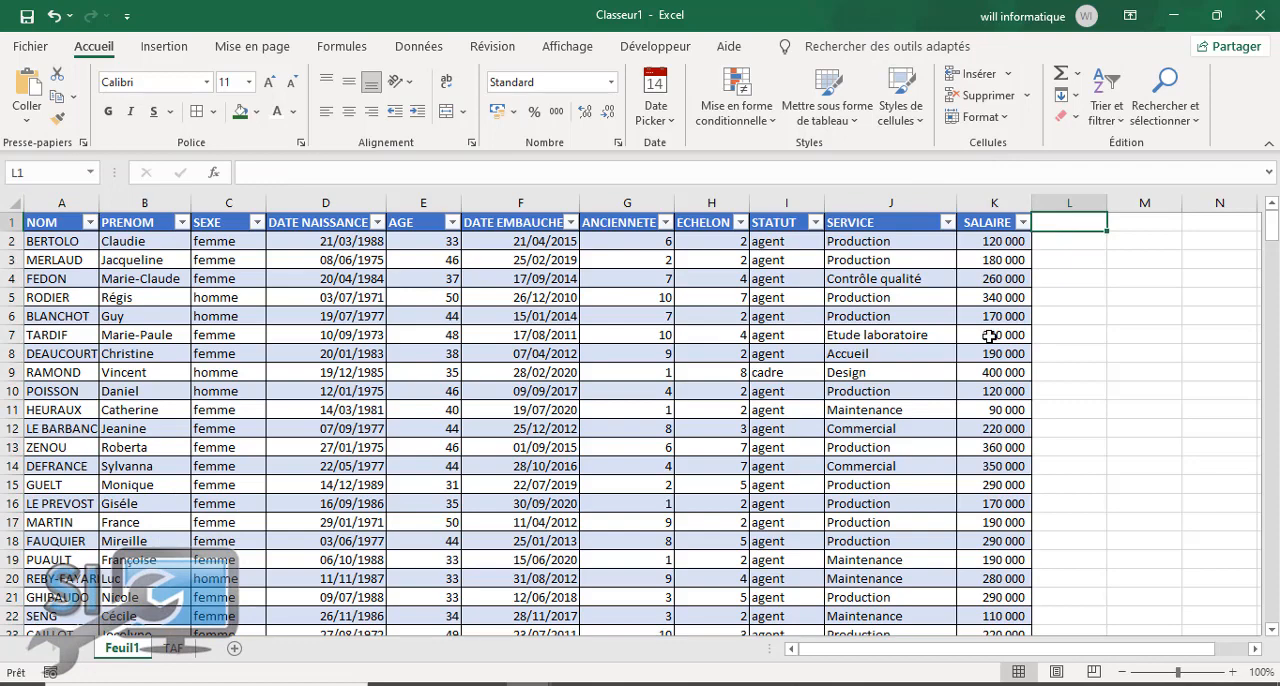
click(773, 221)
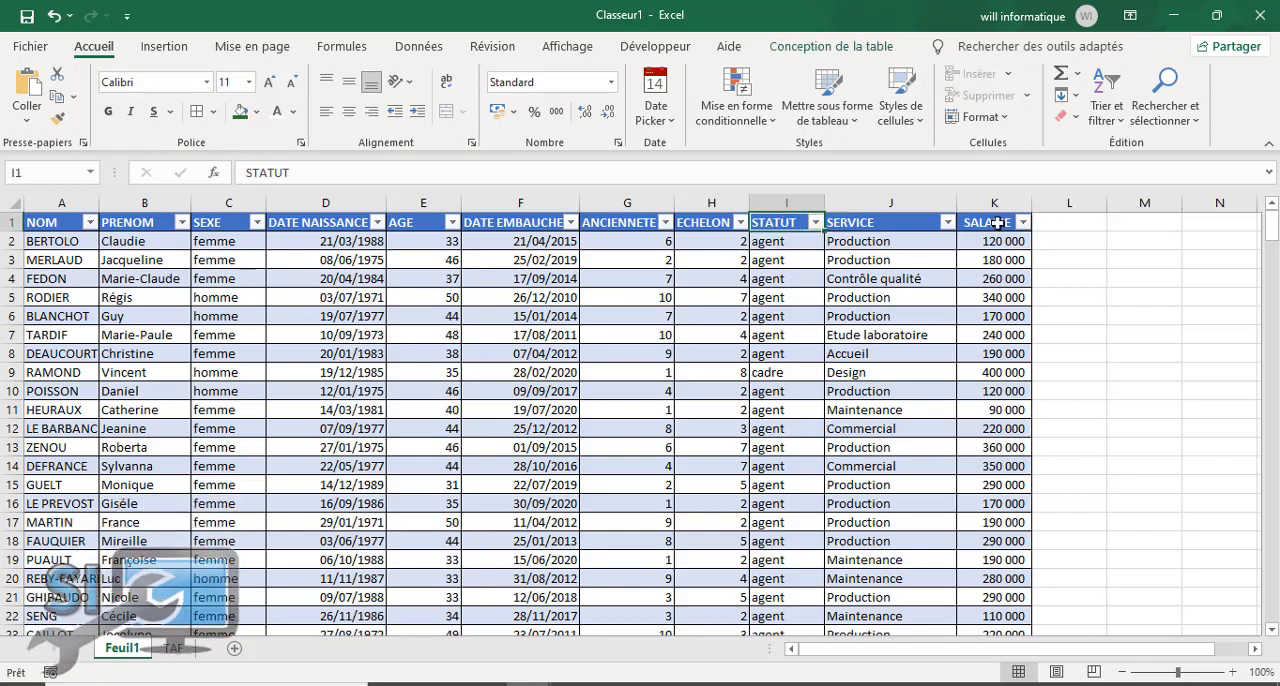
click(1069, 223)
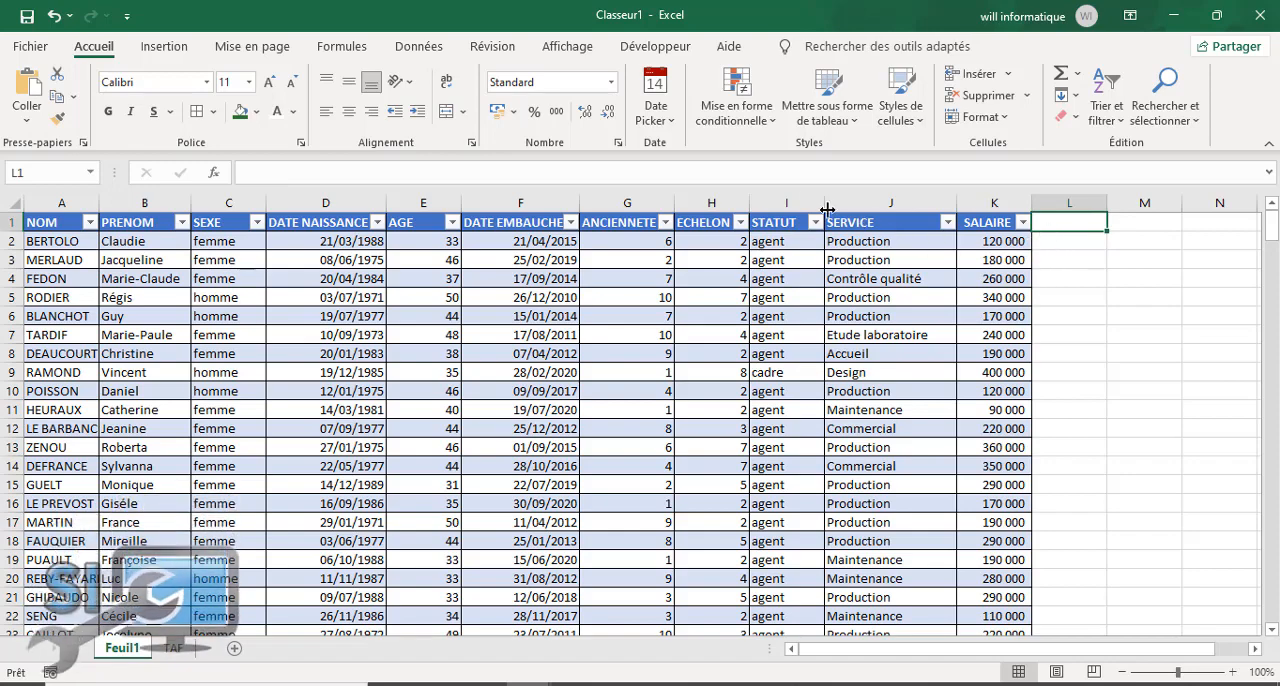
click(784, 223)
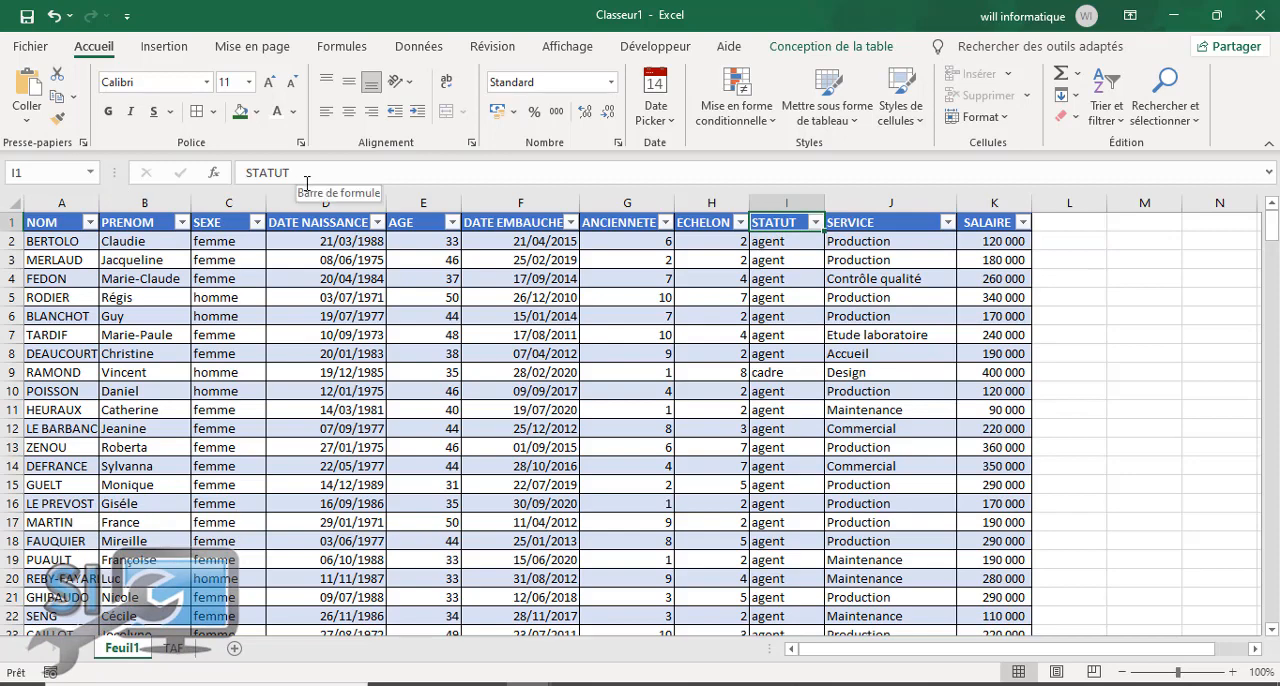
Step: Rename the ECHELON header as CATEGORIE and autofit that column's width
click(702, 222)
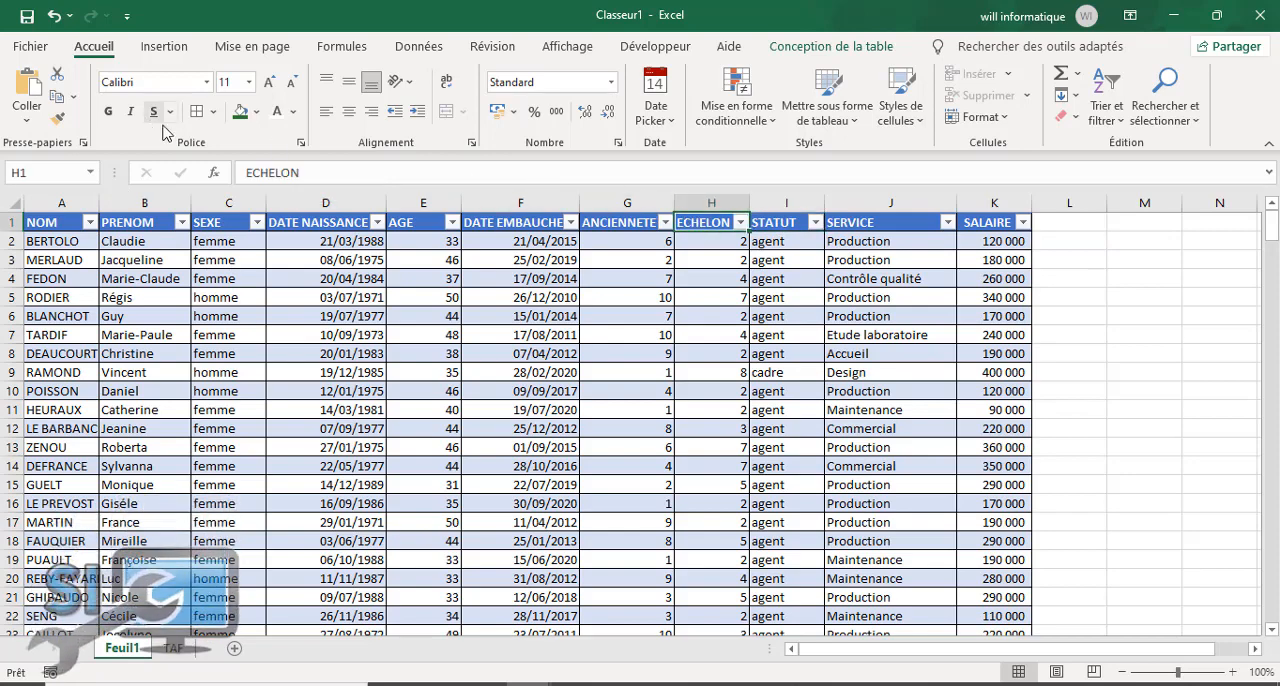
text(C)
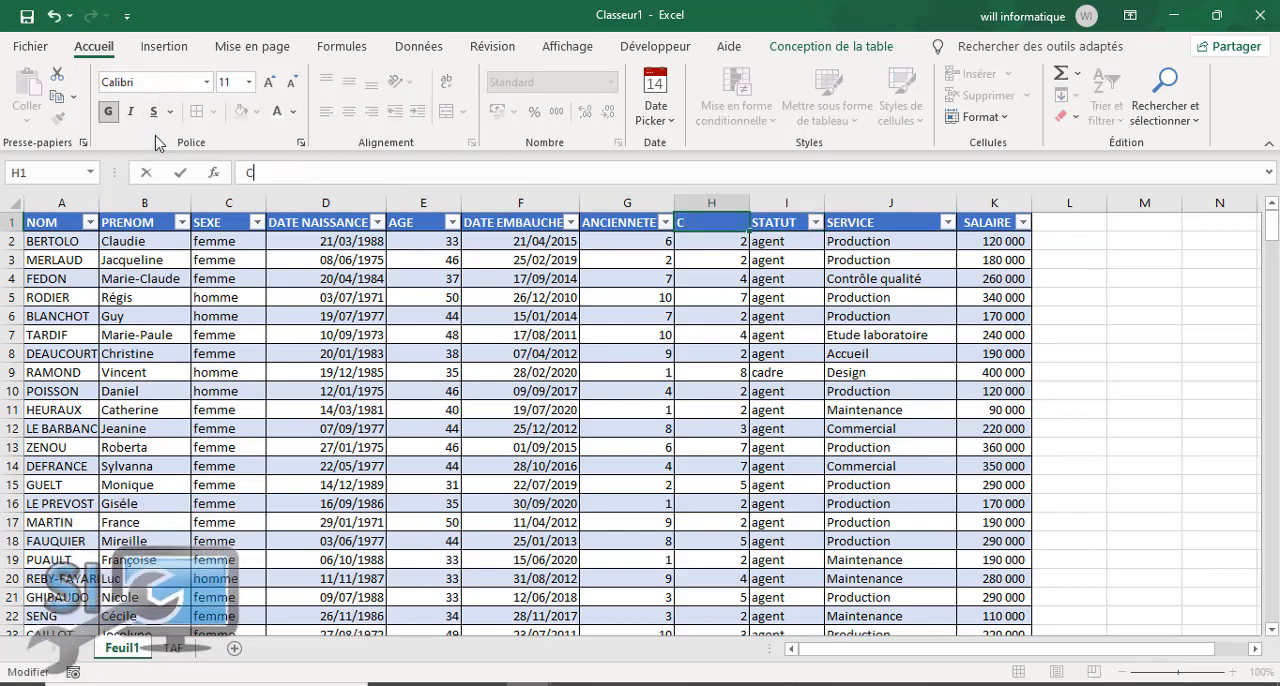
text(ATEGORIE)
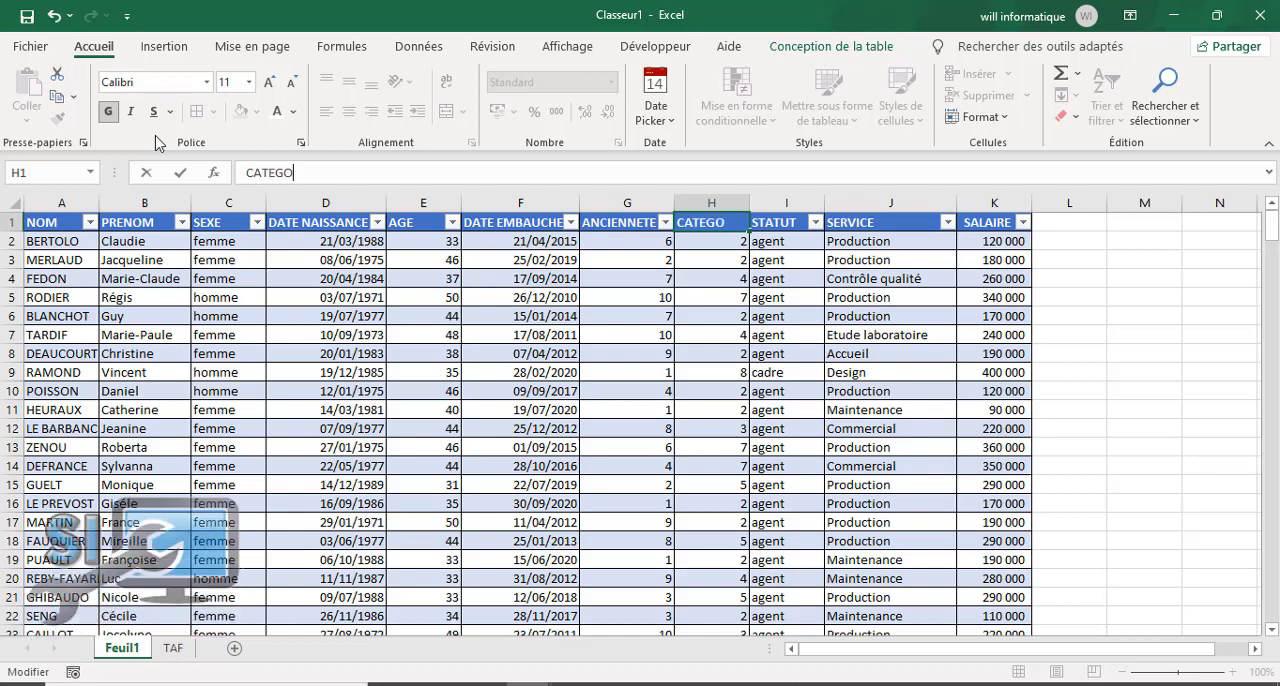
click(748, 300)
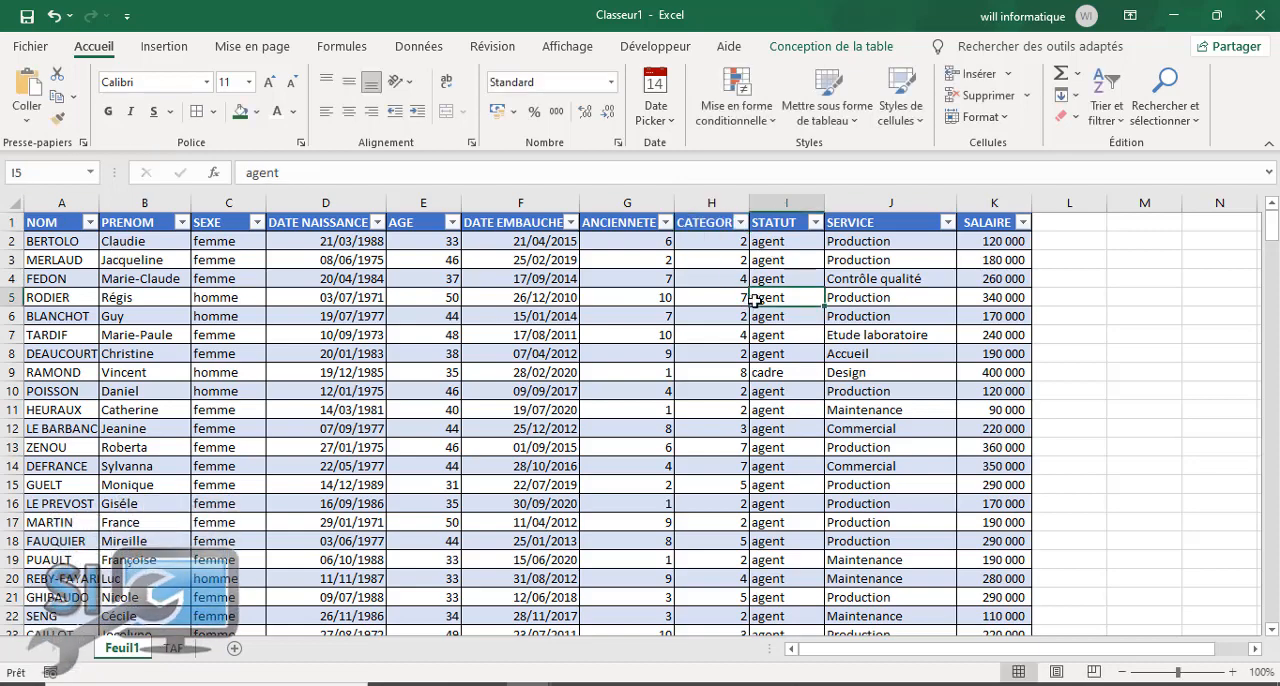
double_click(748, 206)
Step: Rename the STATUT header in cell I1 as STATUTS
click(790, 221)
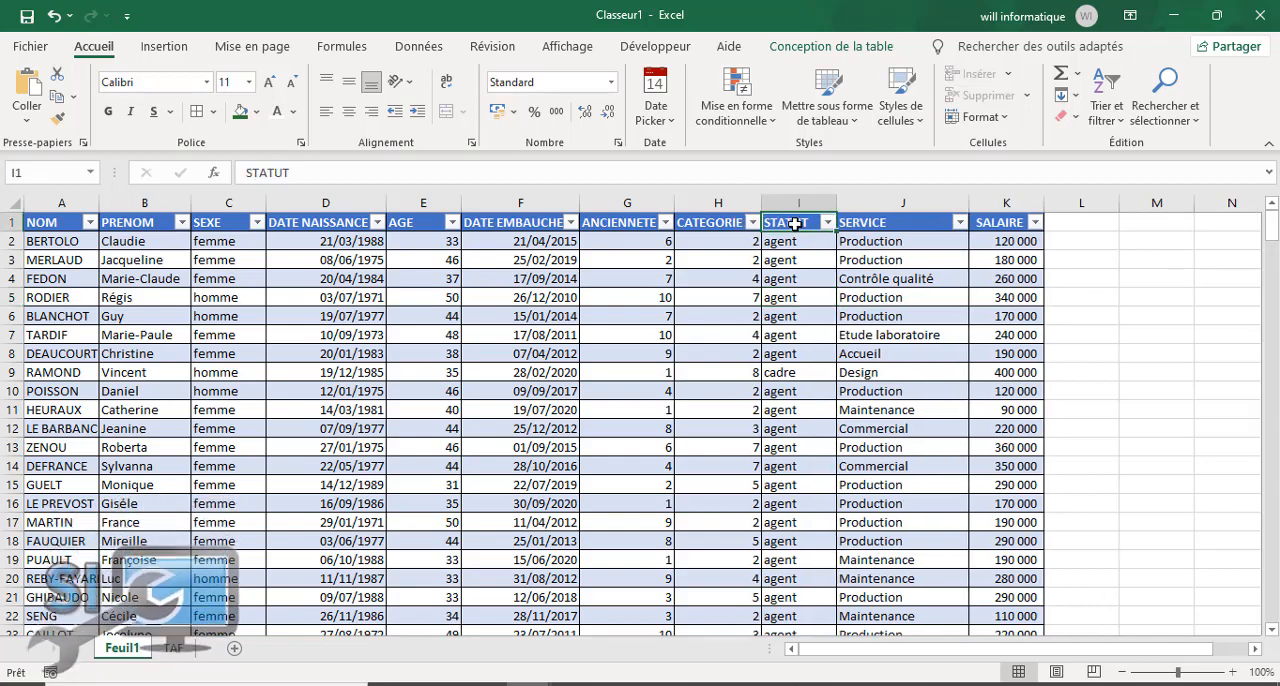
click(299, 172)
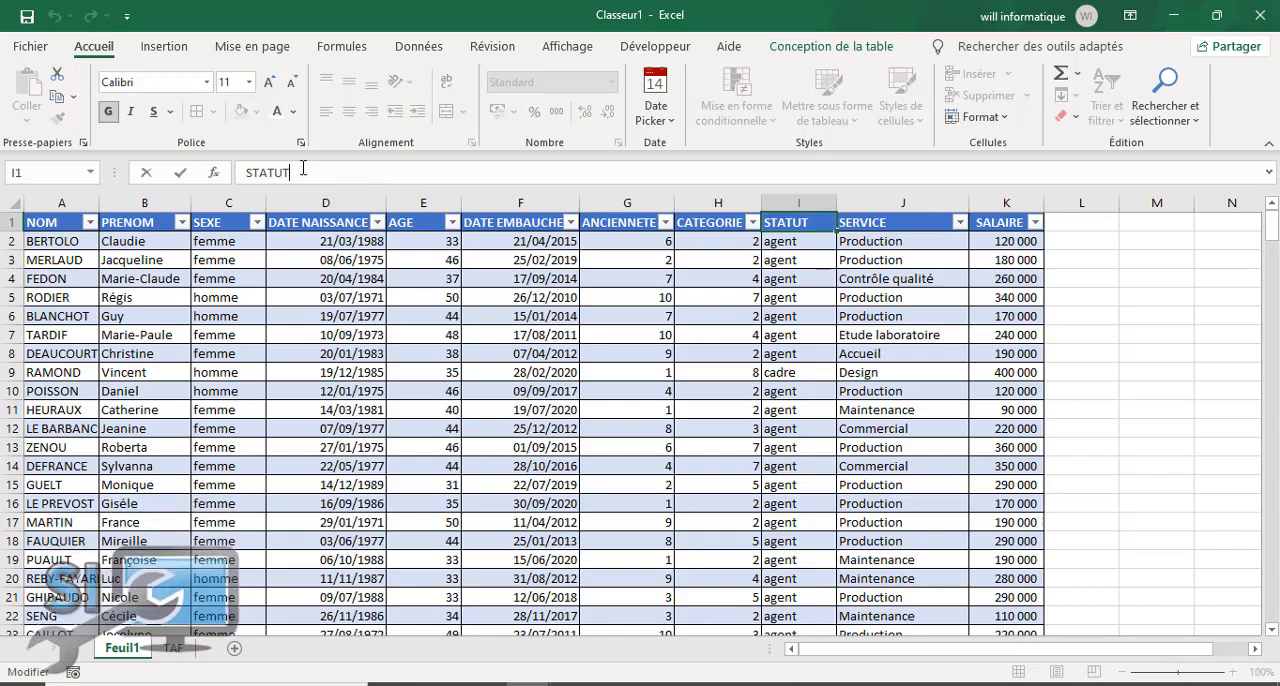
text(S)
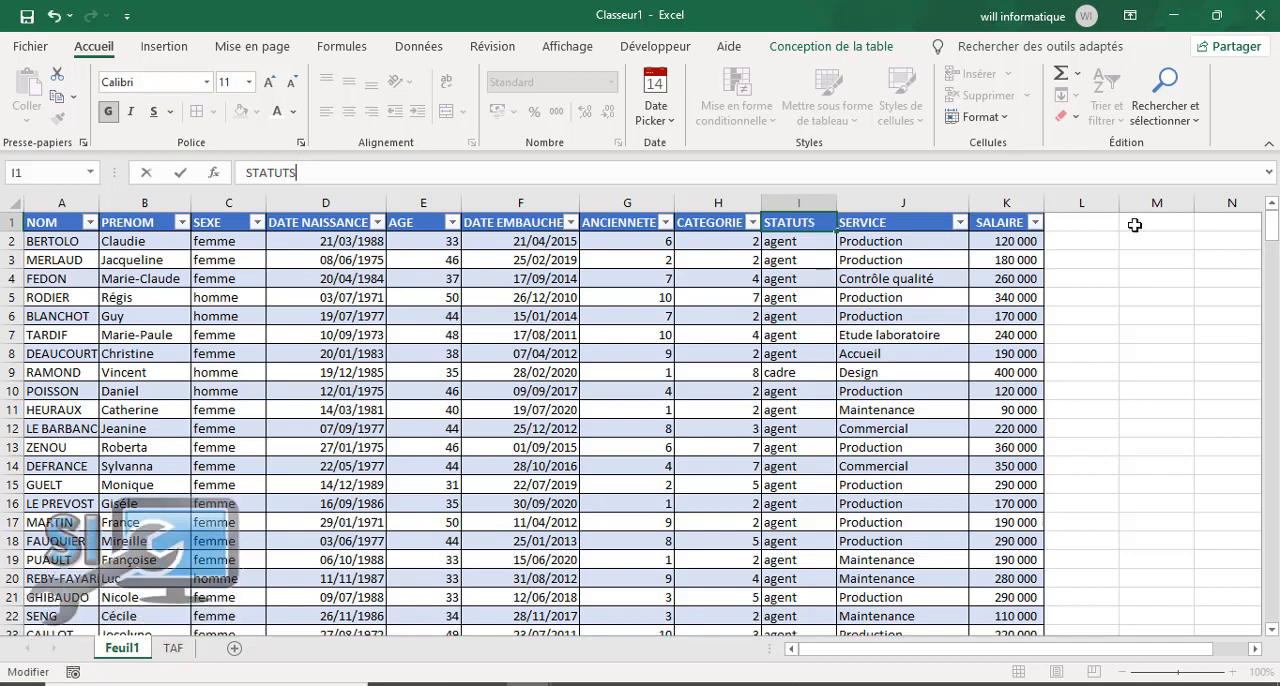
Step: Add a new table column titled STATUT directly after SALAIRE, in cell L1
click(1102, 228)
text(ST)
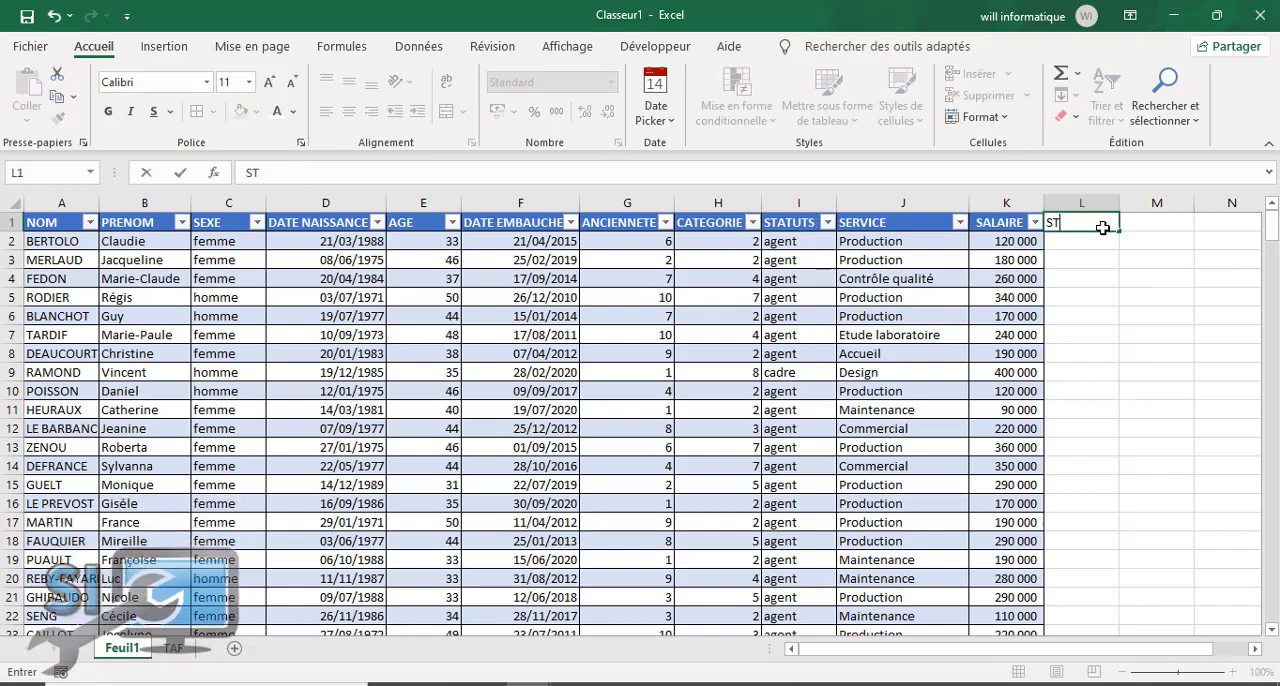
text(ATUT)
key(Return)
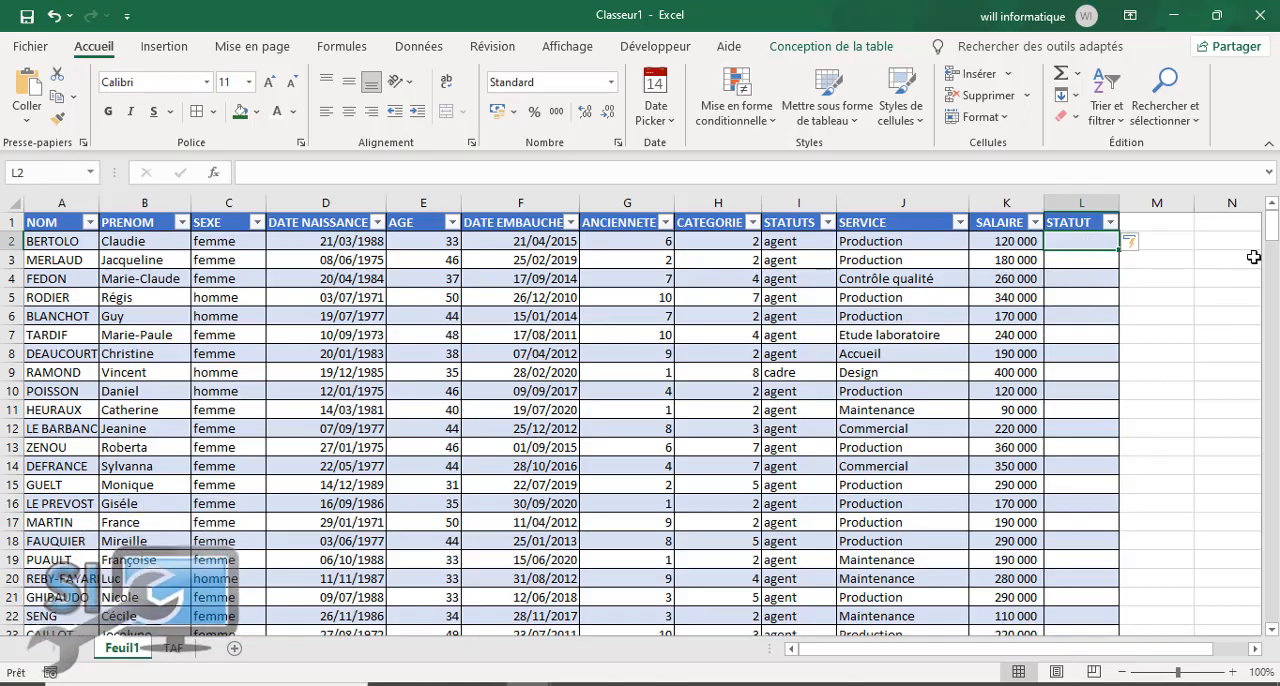
mouse_move(1272, 228)
mouse_down()
mouse_move(1275, 370)
mouse_move(1275, 226)
mouse_up()
text(=)
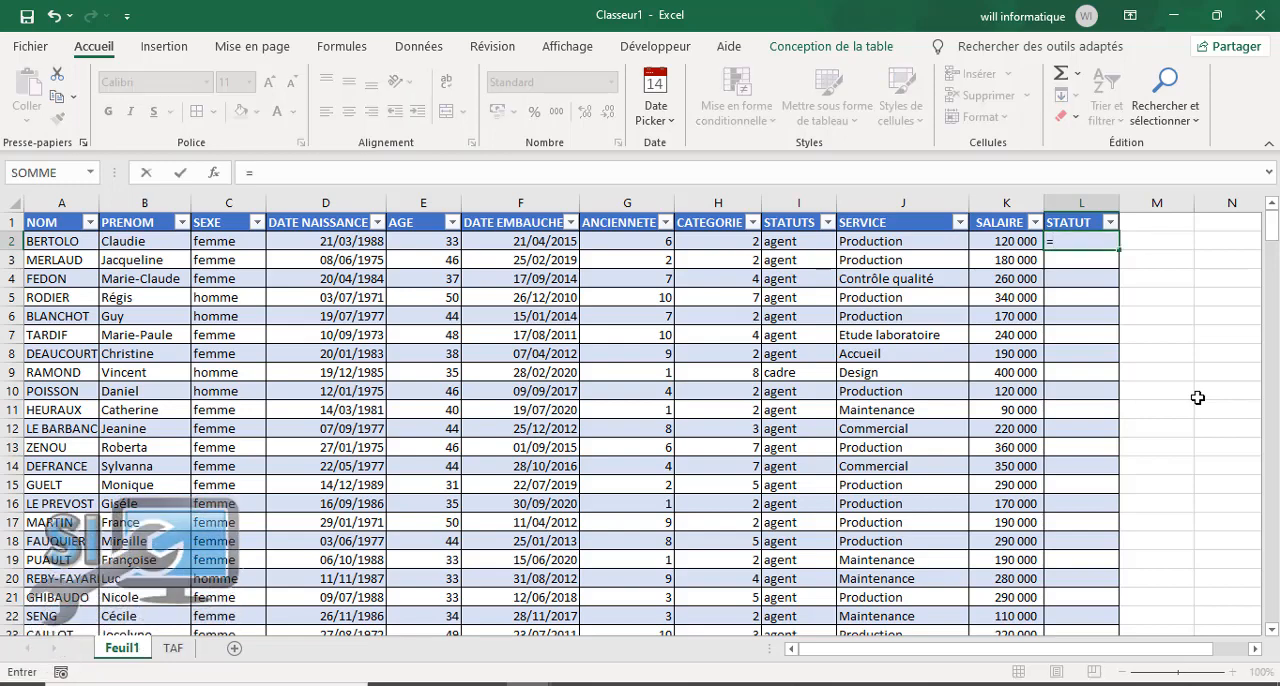
text(si)
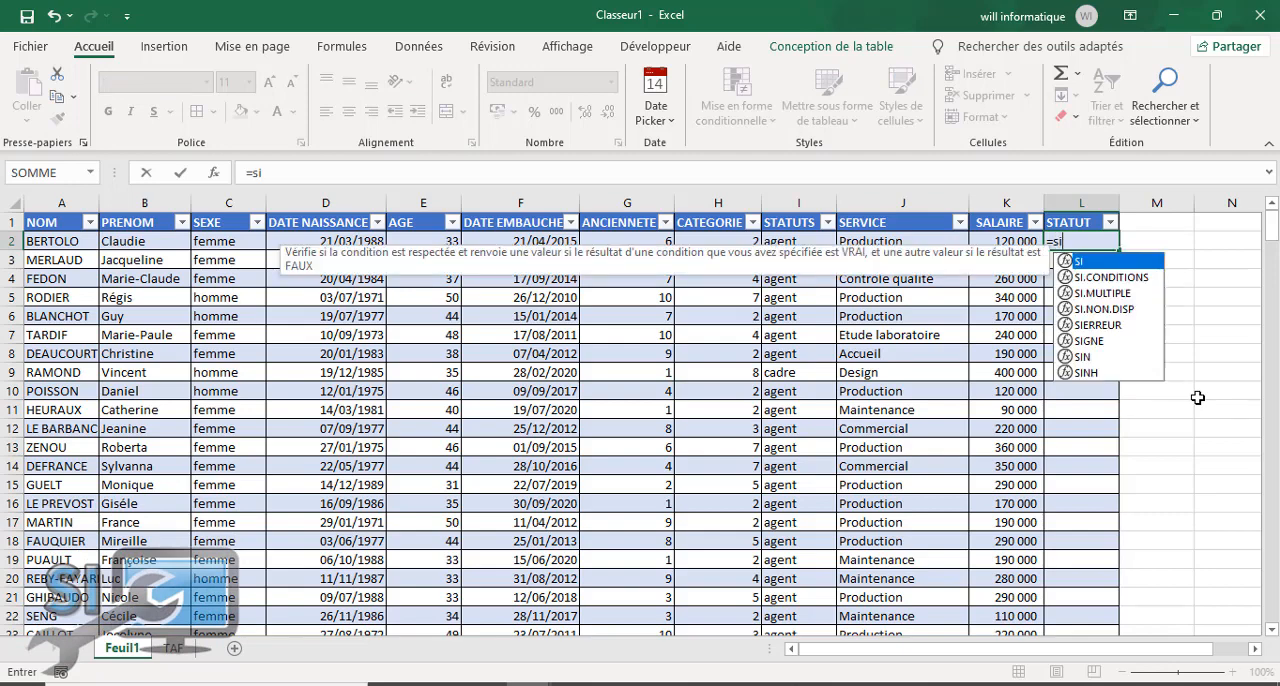
key(Tab)
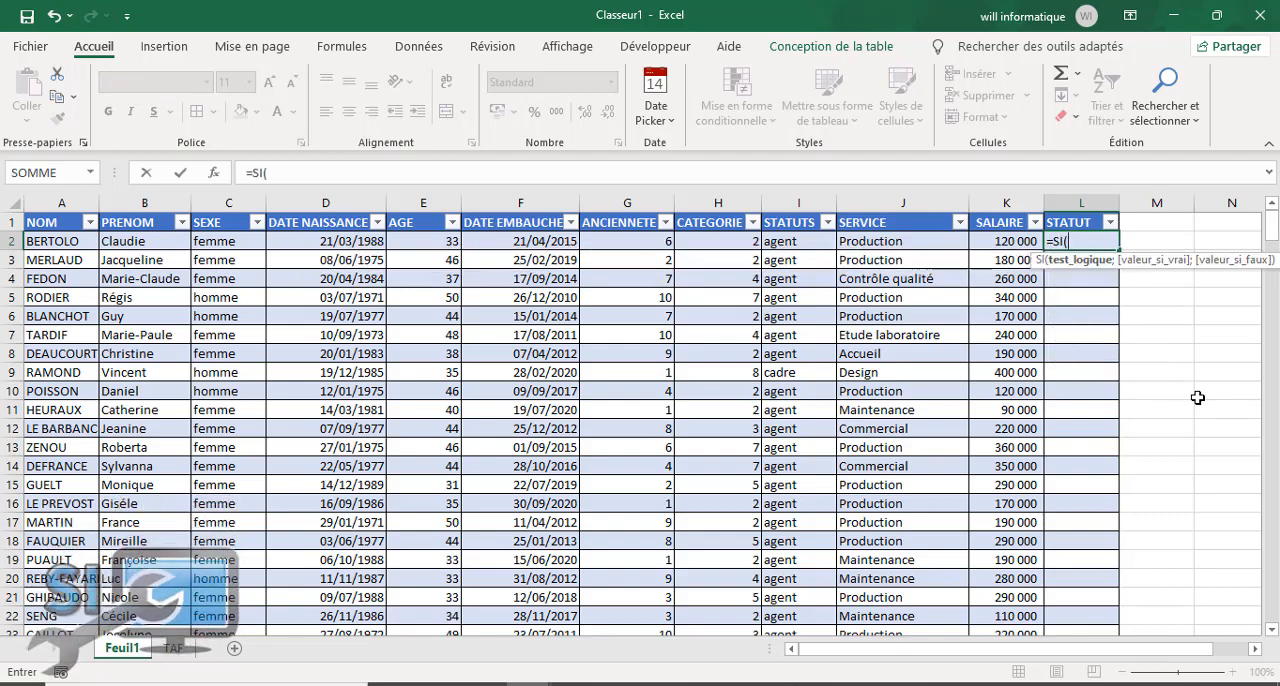
click(624, 243)
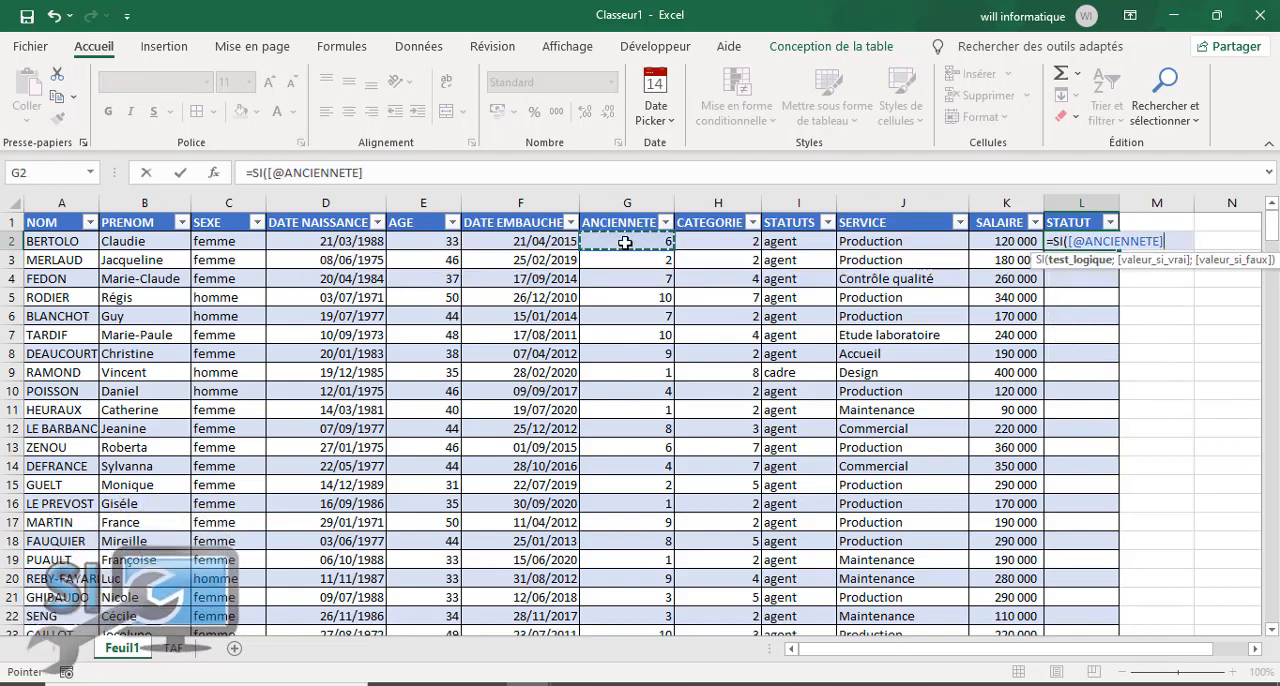
text(>)
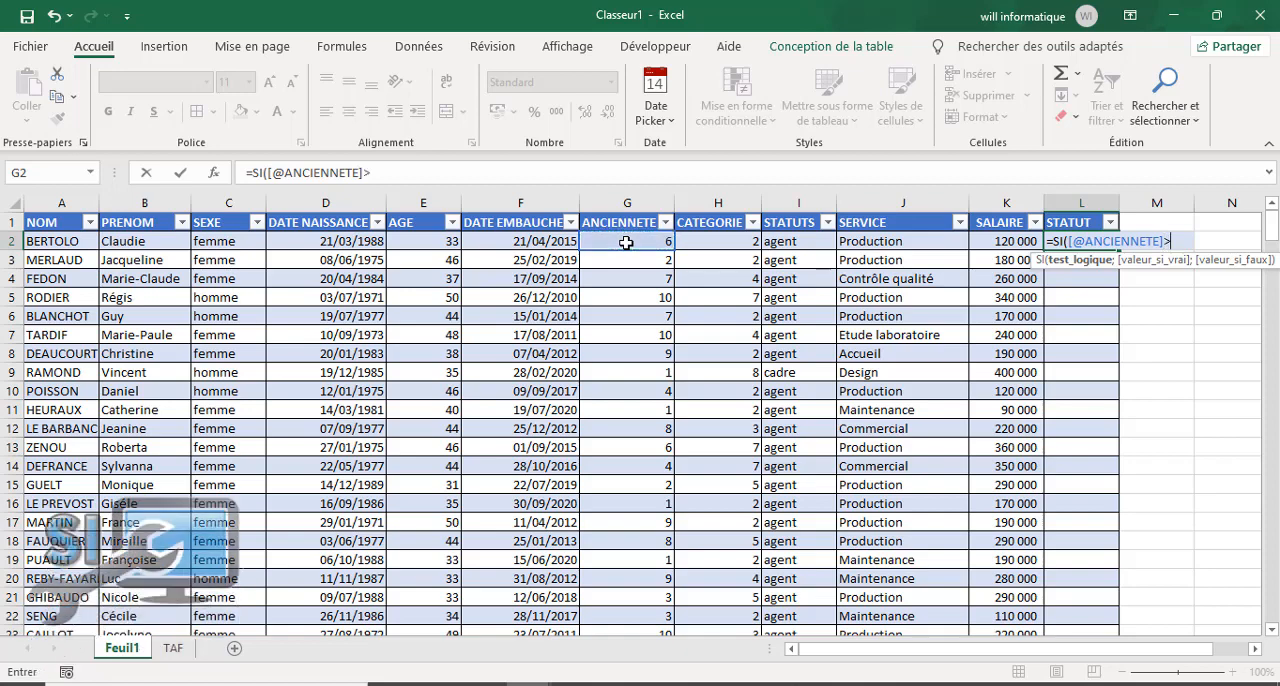
text(=)
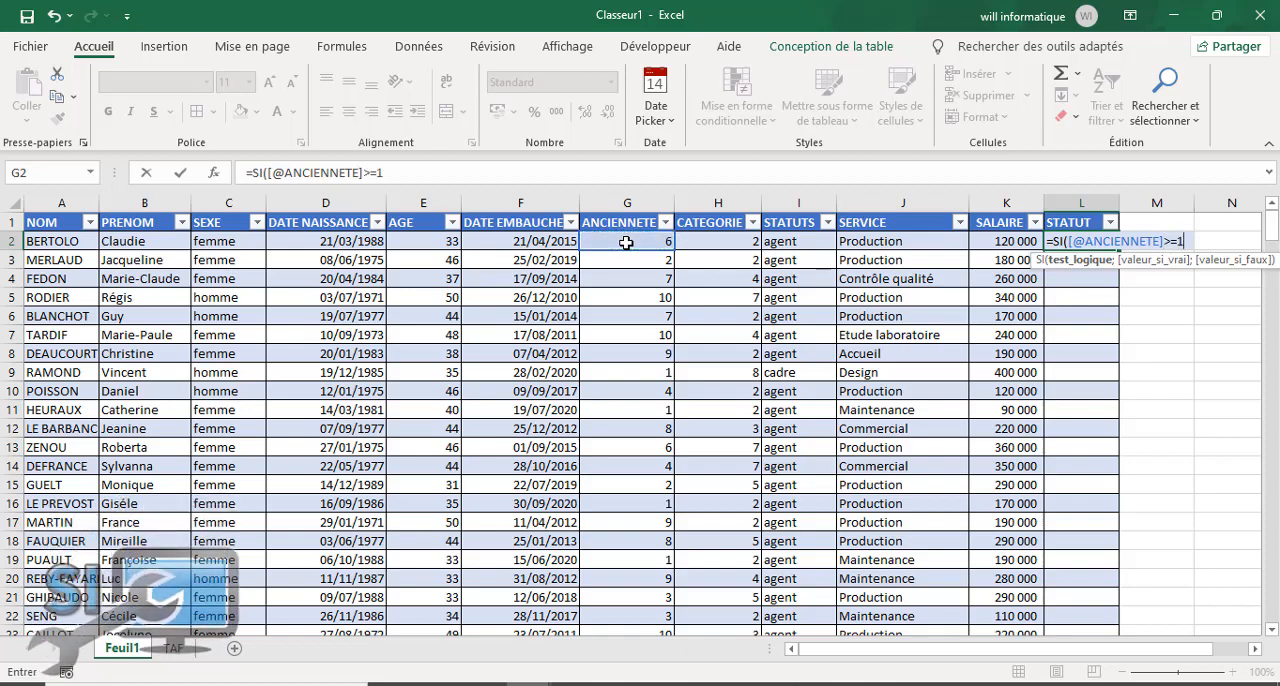
text(10;)
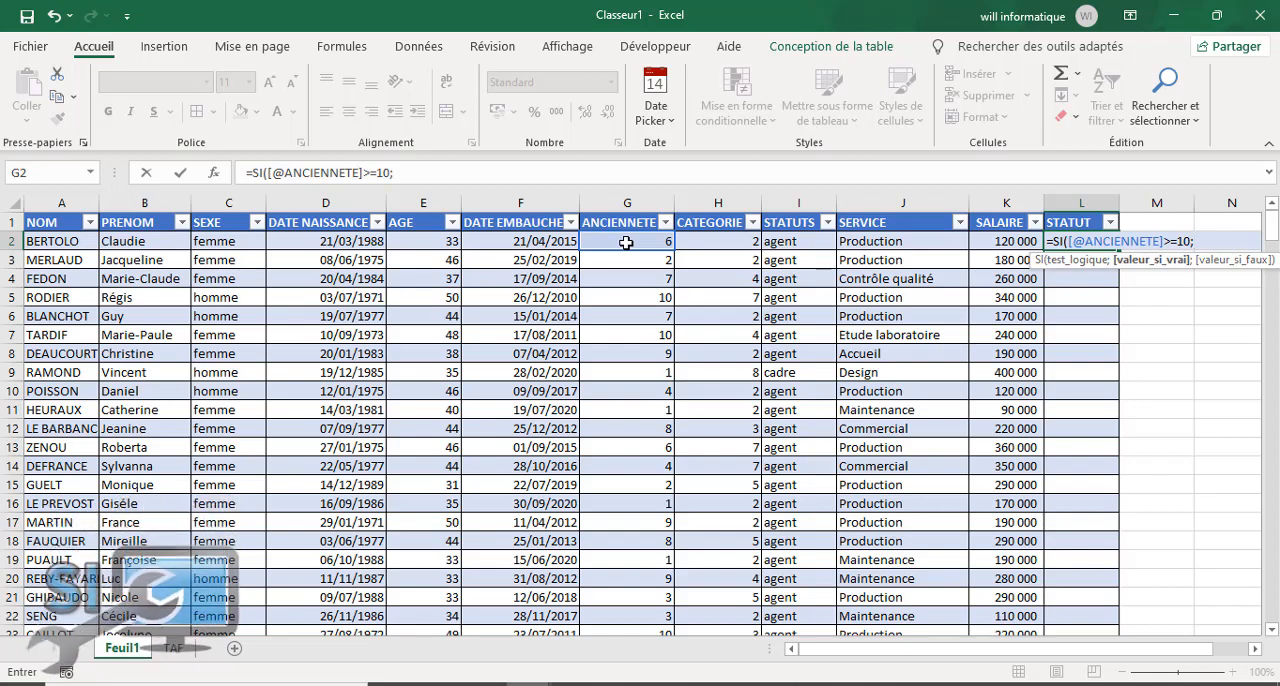
text("retrai)
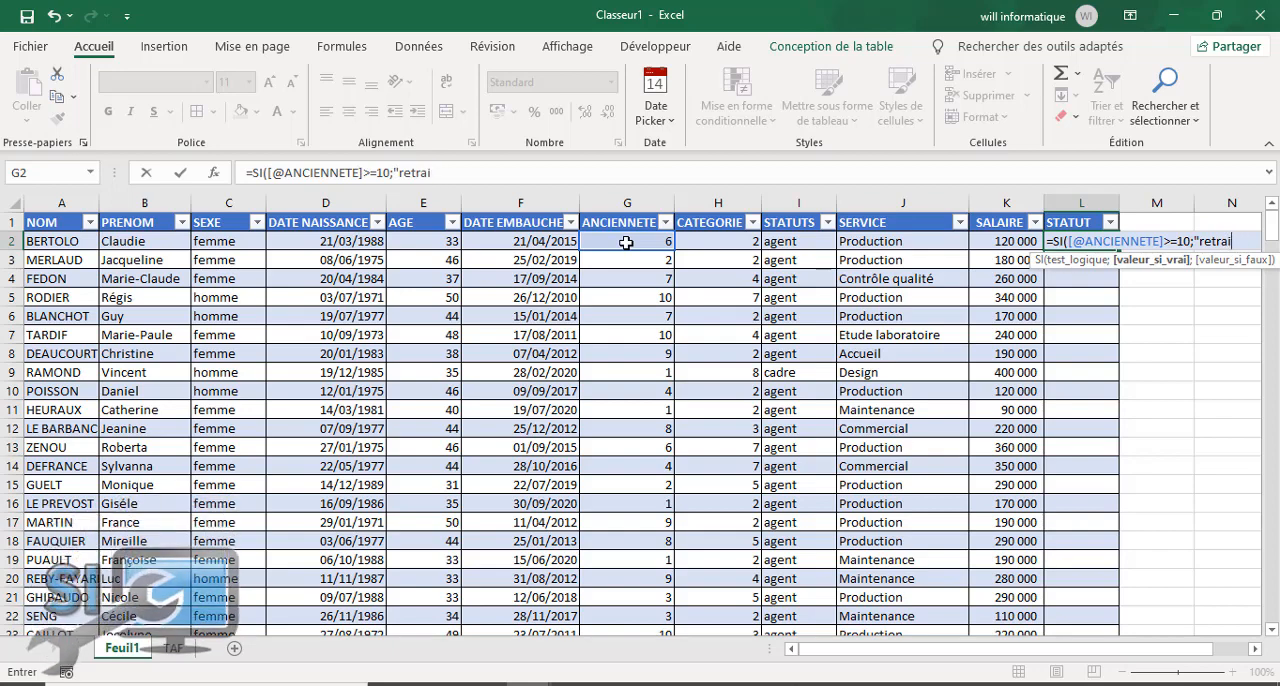
Step: Set the value-if-true argument of the SI formula in L2 to "RETRAITE"
key(BackSpace)
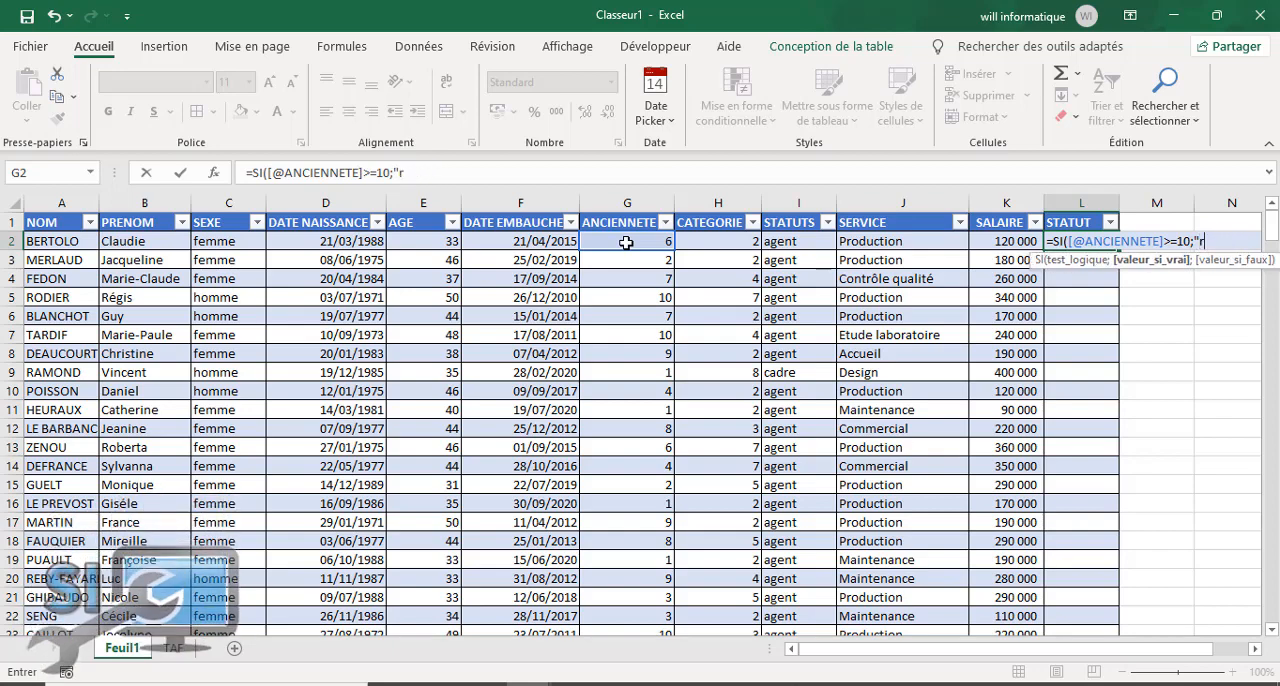
key(BackSpace)
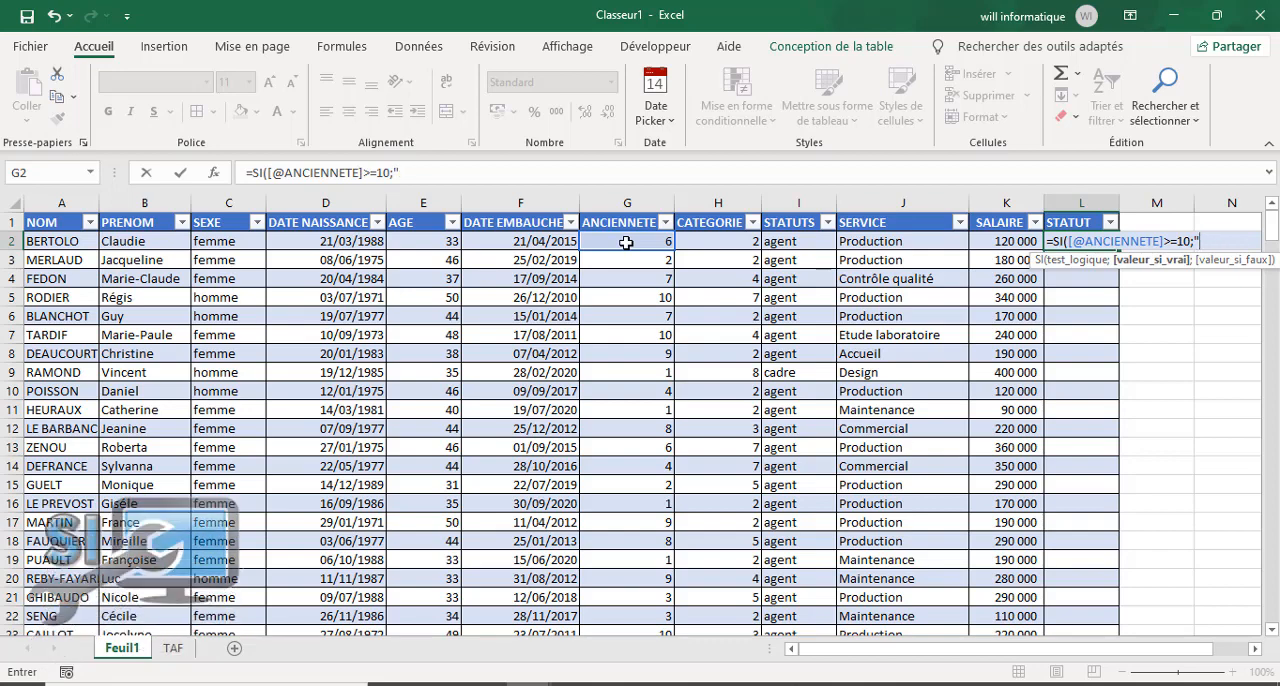
text(RETRAITE)
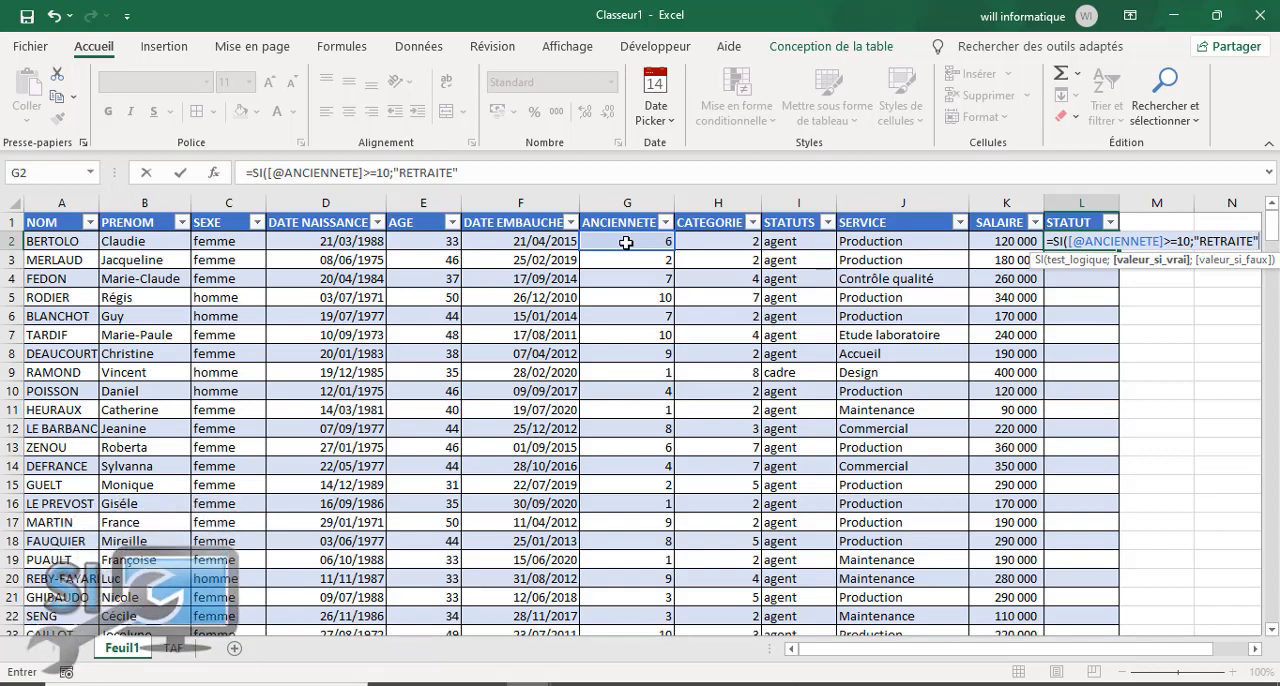
text(;)
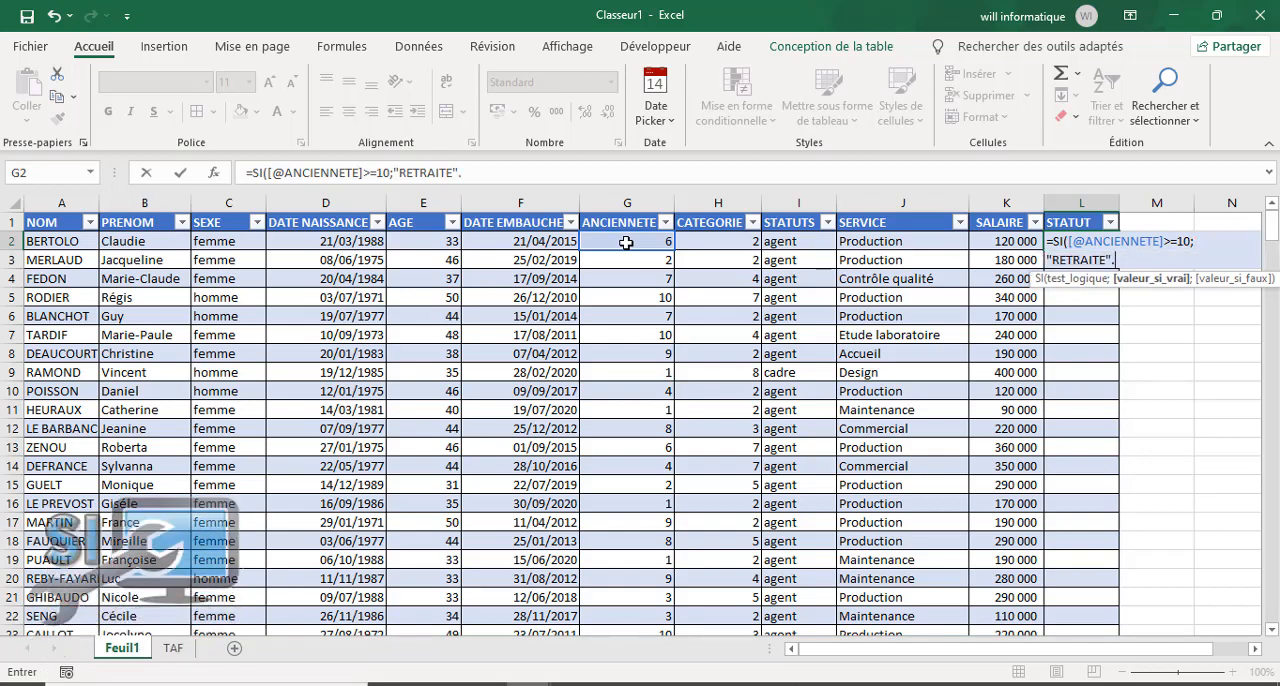
key(BackSpace)
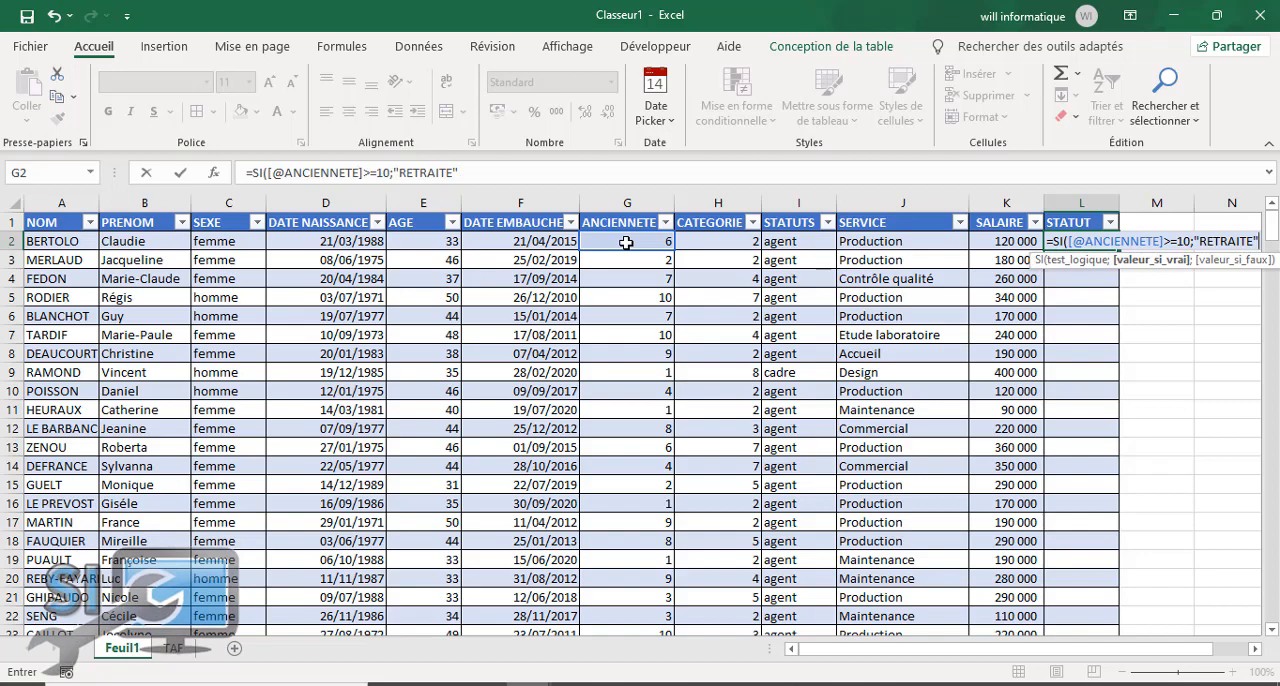
text(;)
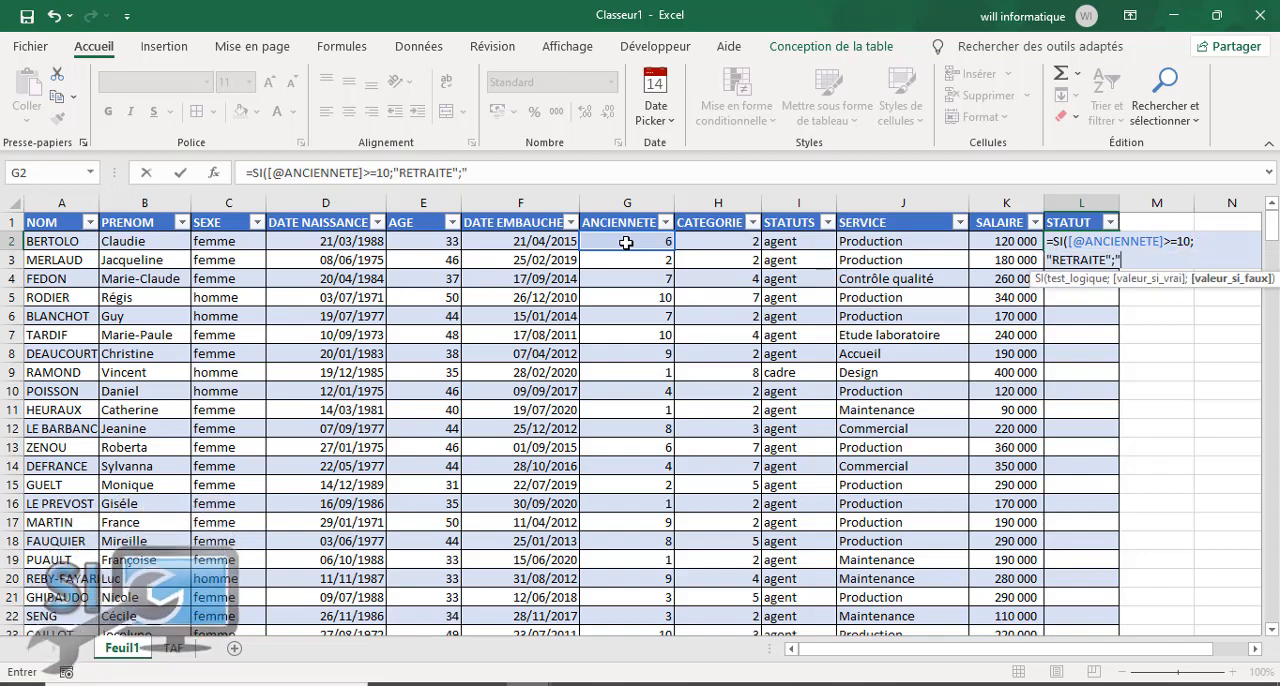
text(")
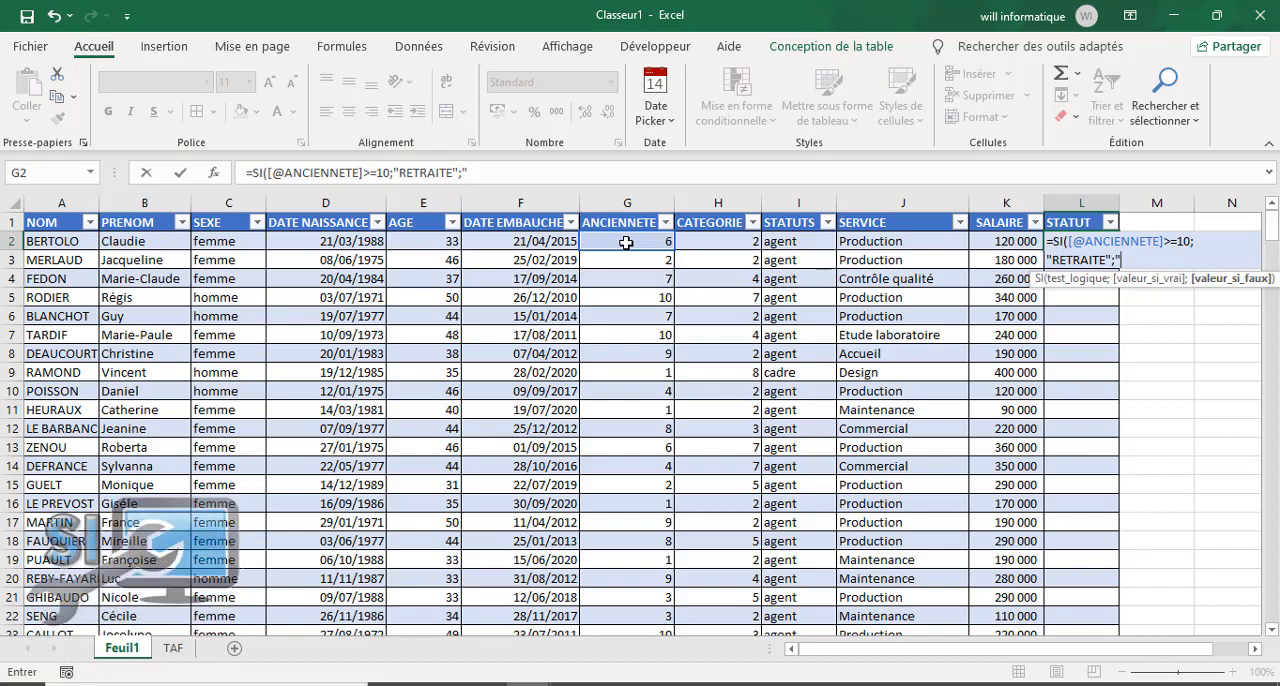
text(e)
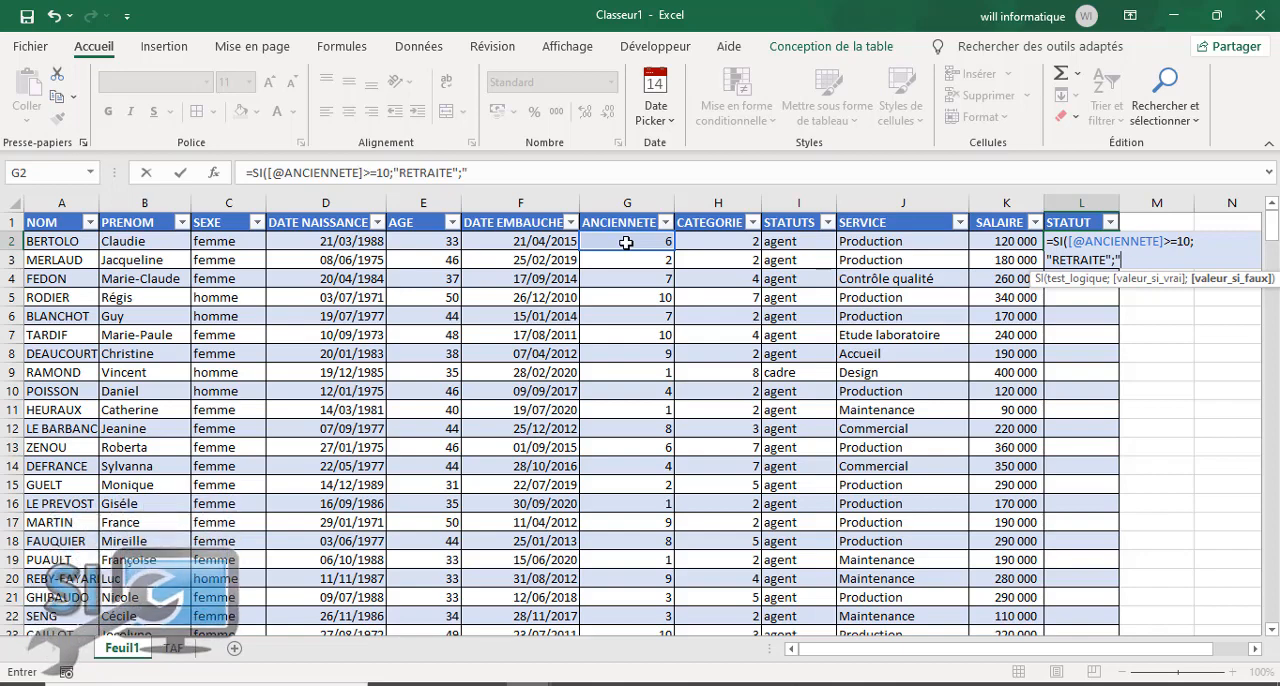
text(EN)
text( SERV)
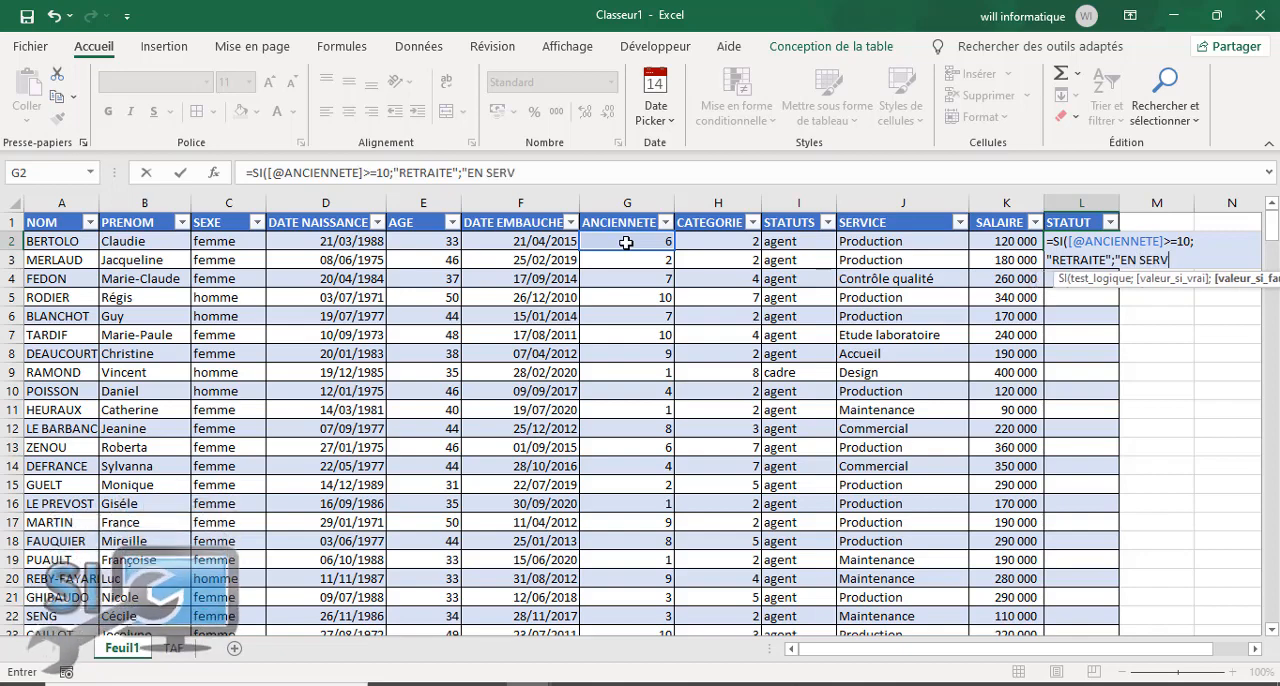
text(ICE")
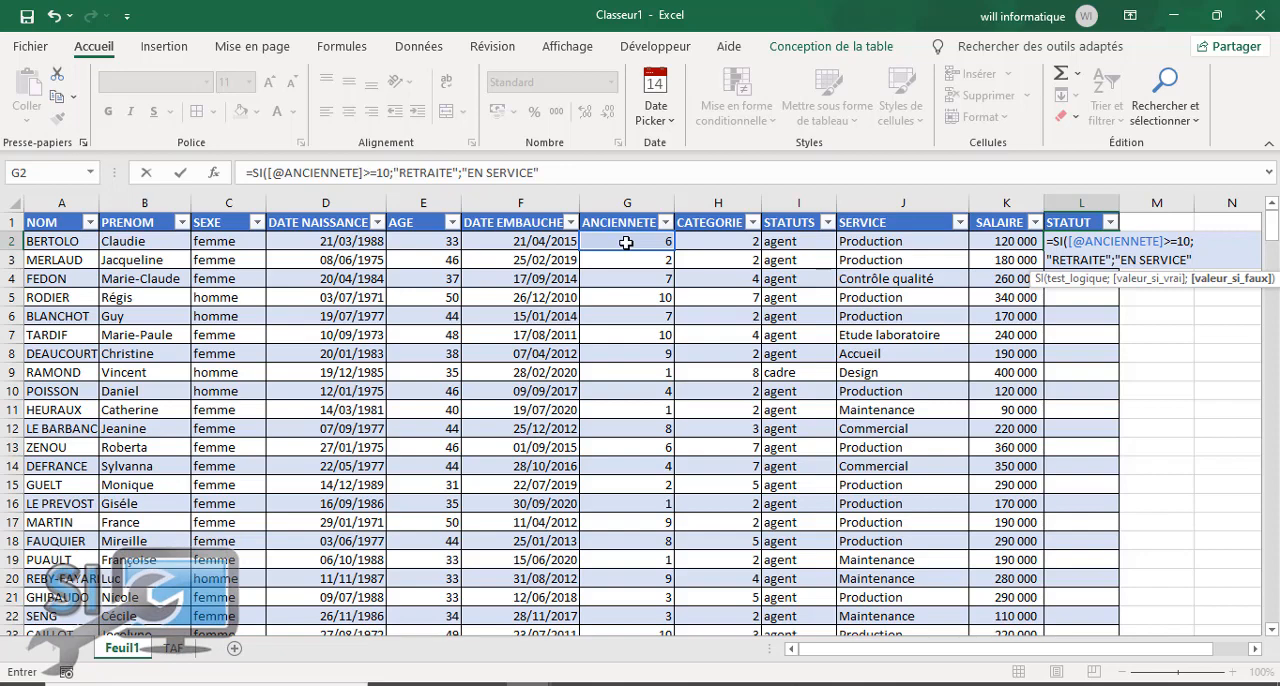
text())
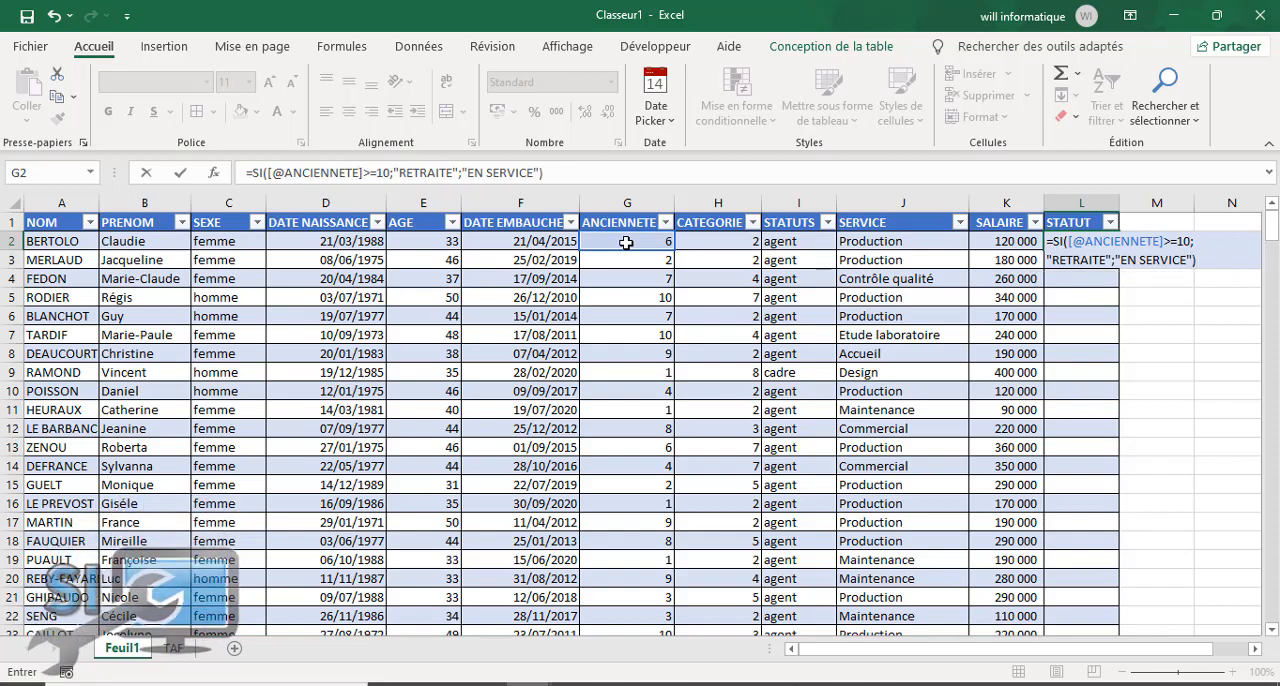
Step: Complete the SI formula with "EN SERVICE" as the value if false, enter it, and slightly widen the STATUT column
key(Return)
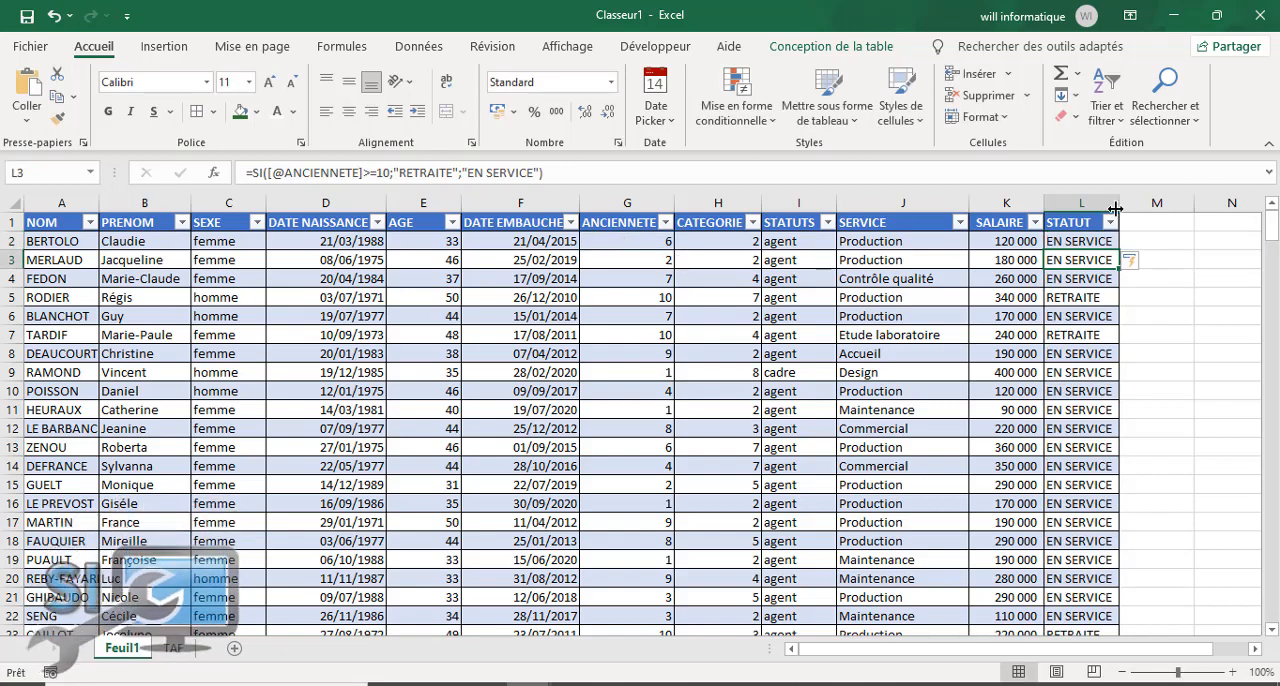
drag(1123, 203, 1134, 206)
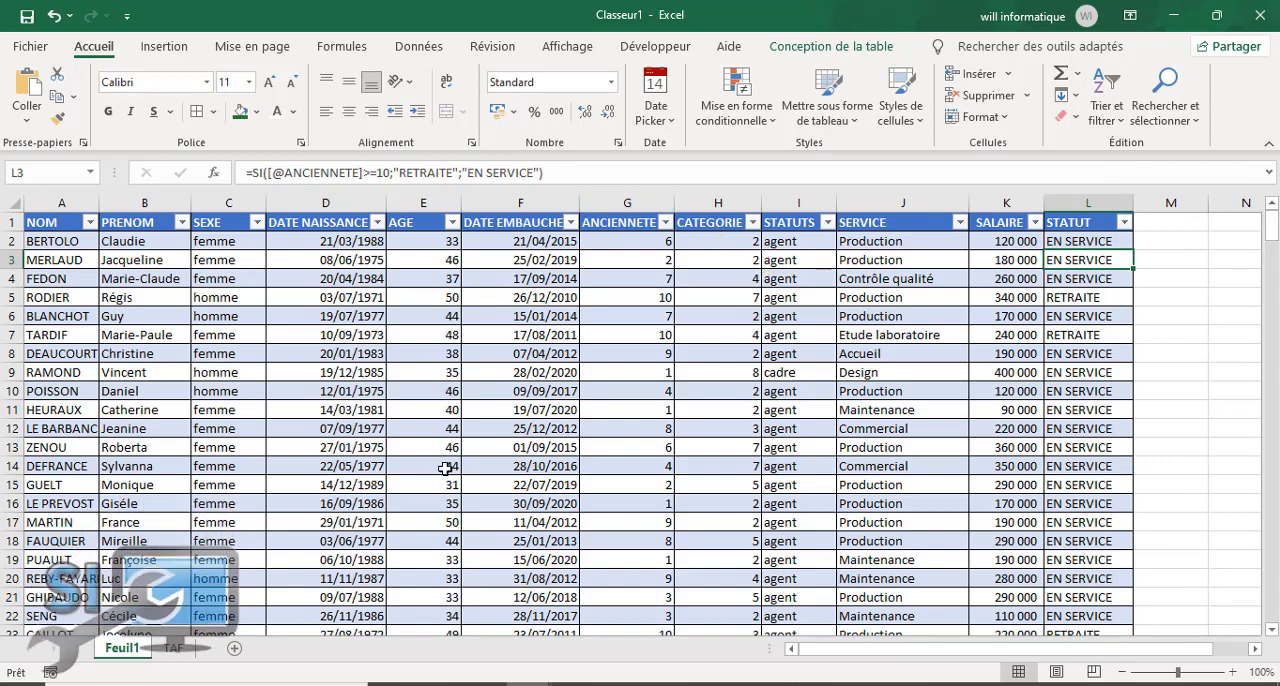
Step: Look over the STATUT column and check the remaining instructions on the TAF sheet before returning to the Feuil1 table
drag(842, 650, 808, 678)
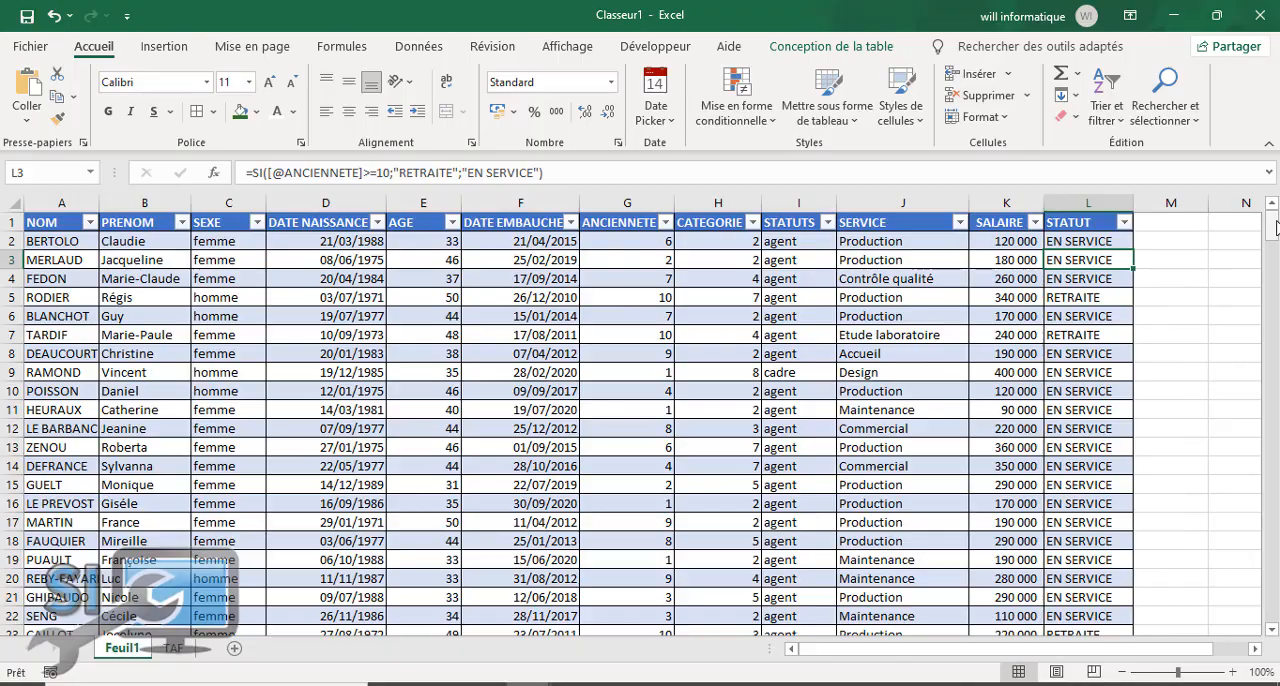
drag(1276, 228, 1220, 323)
click(1178, 327)
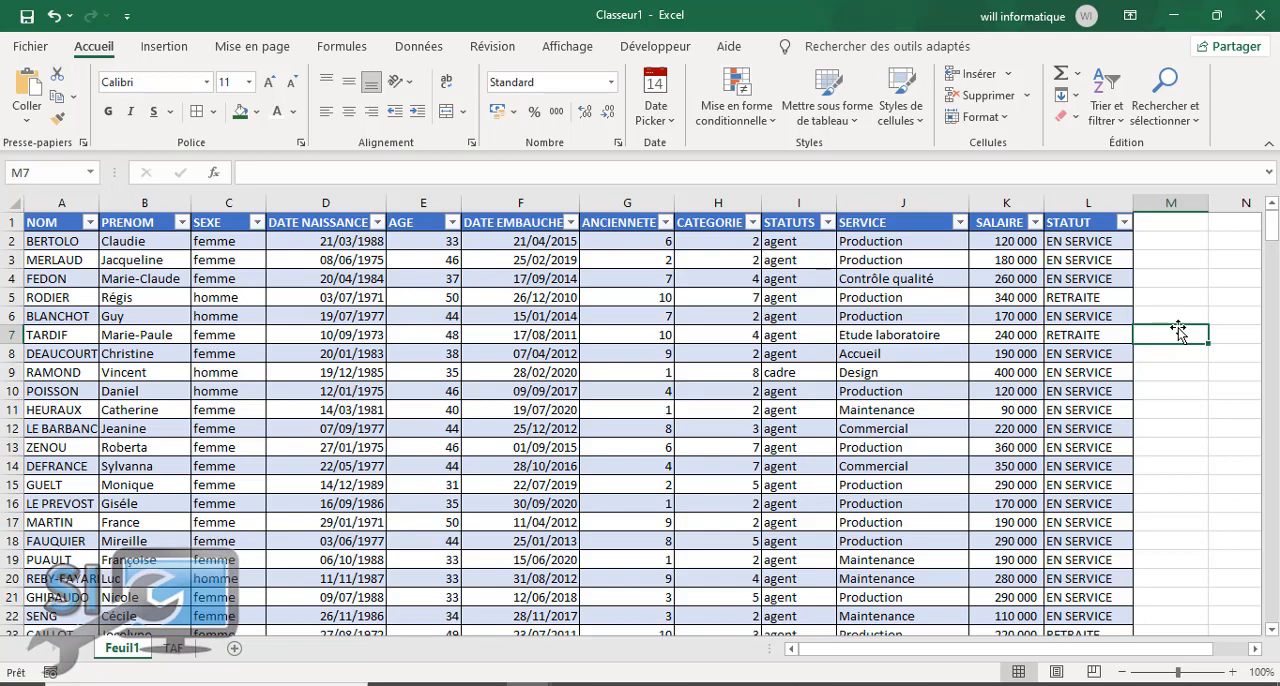
click(174, 648)
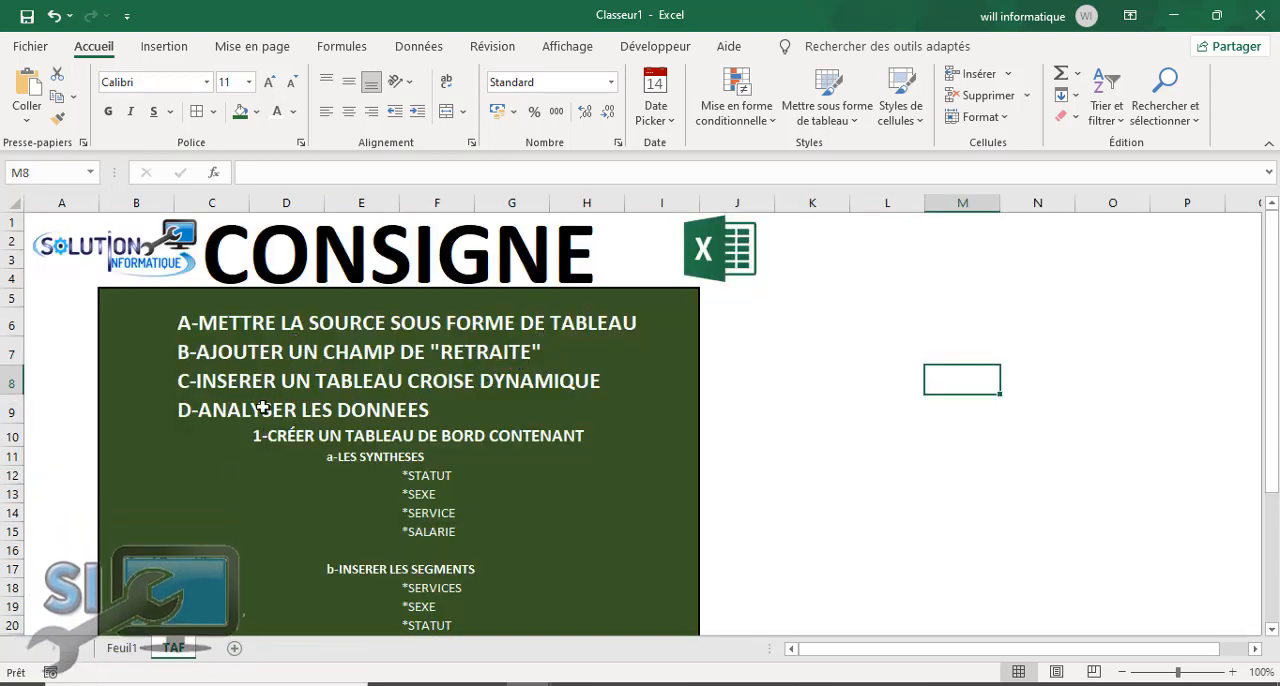
click(122, 648)
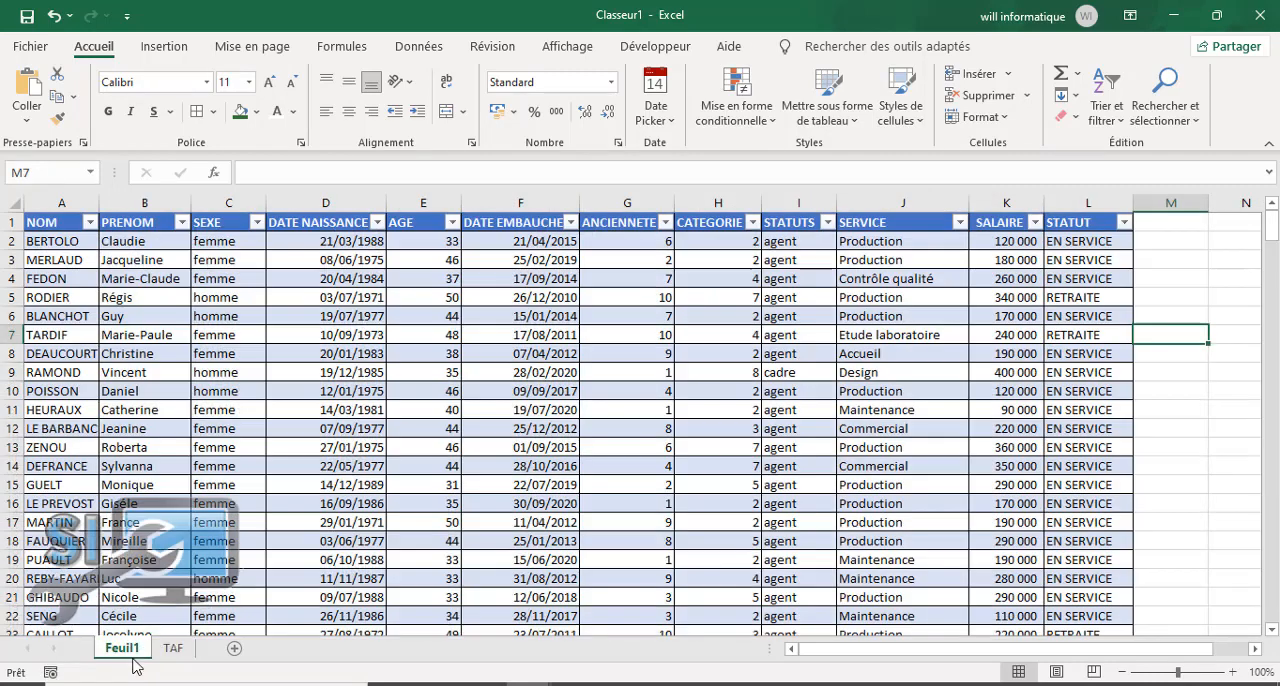
click(768, 388)
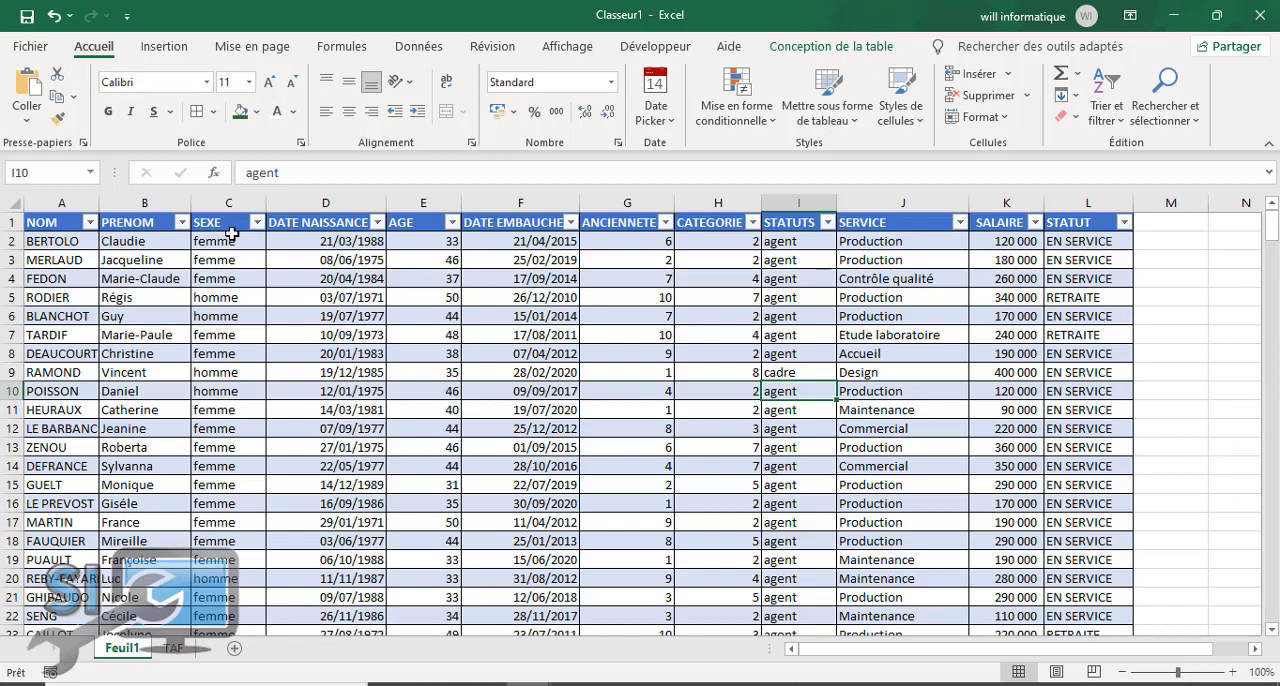
Step: Start a new formula-based conditional formatting rule for the whole employee table, from header cell A1 to the last record
click(61, 221)
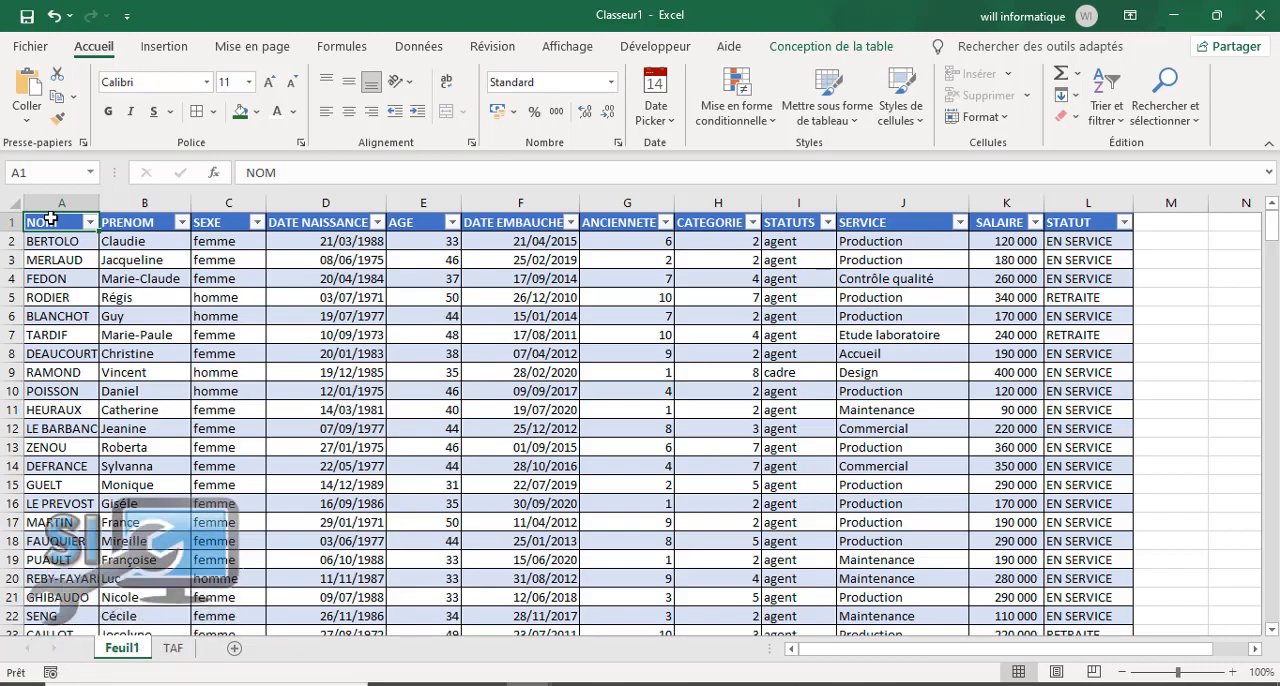
key(ctrl+shift+Down)
key(ctrl+shift+Right)
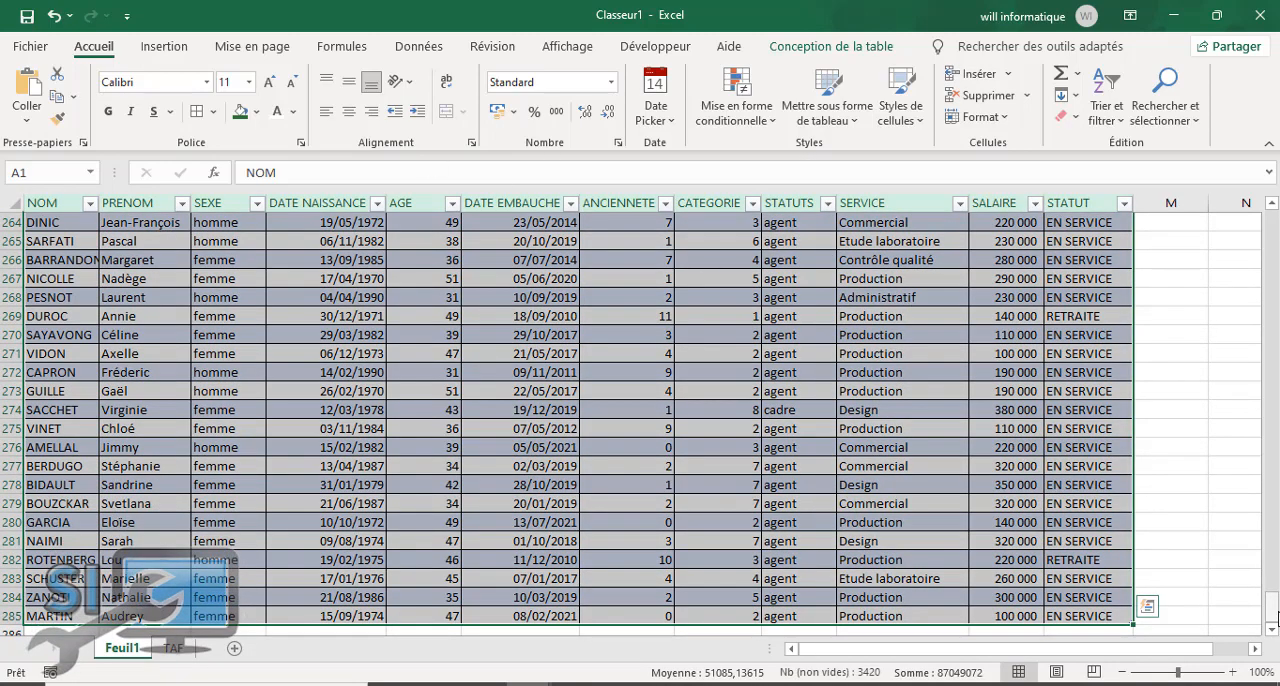
drag(1277, 606, 1272, 225)
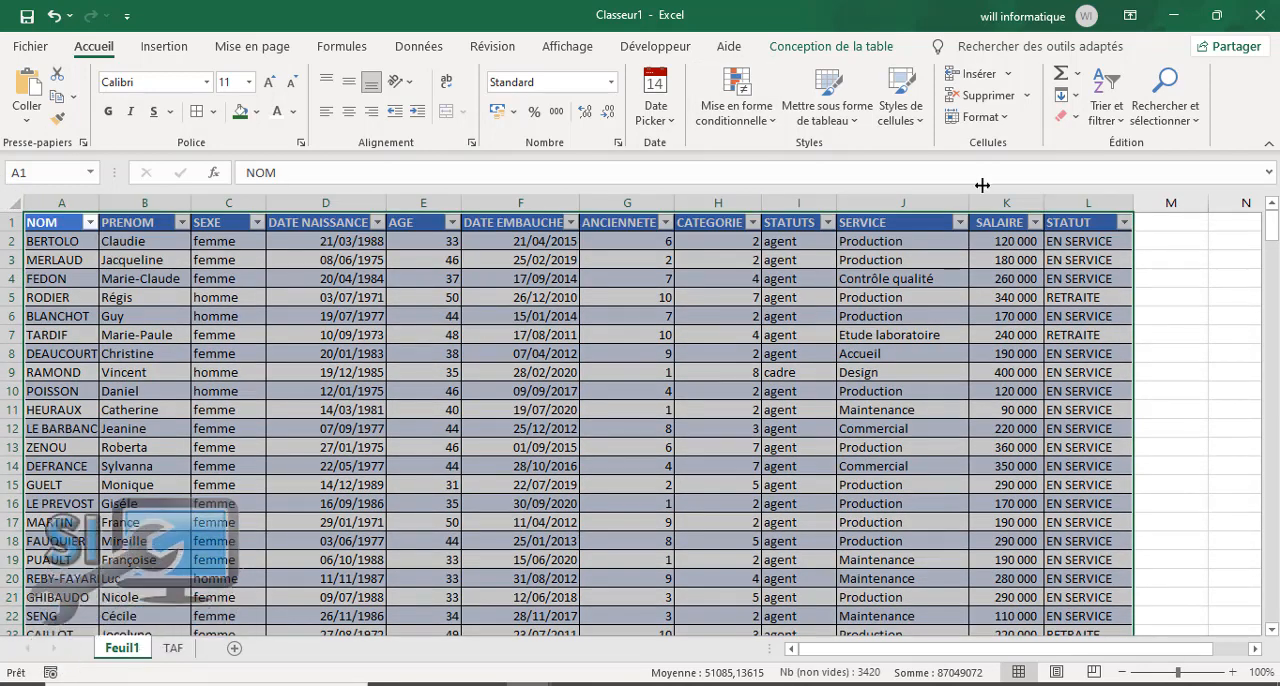
click(752, 124)
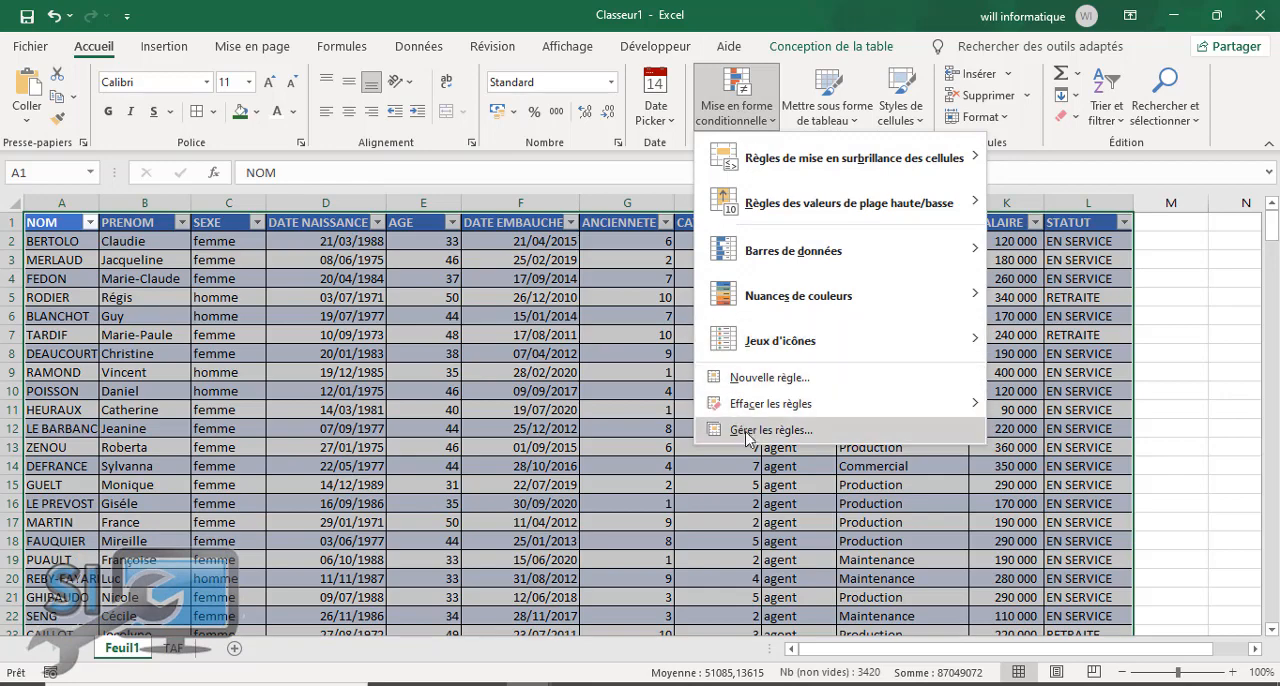
click(789, 379)
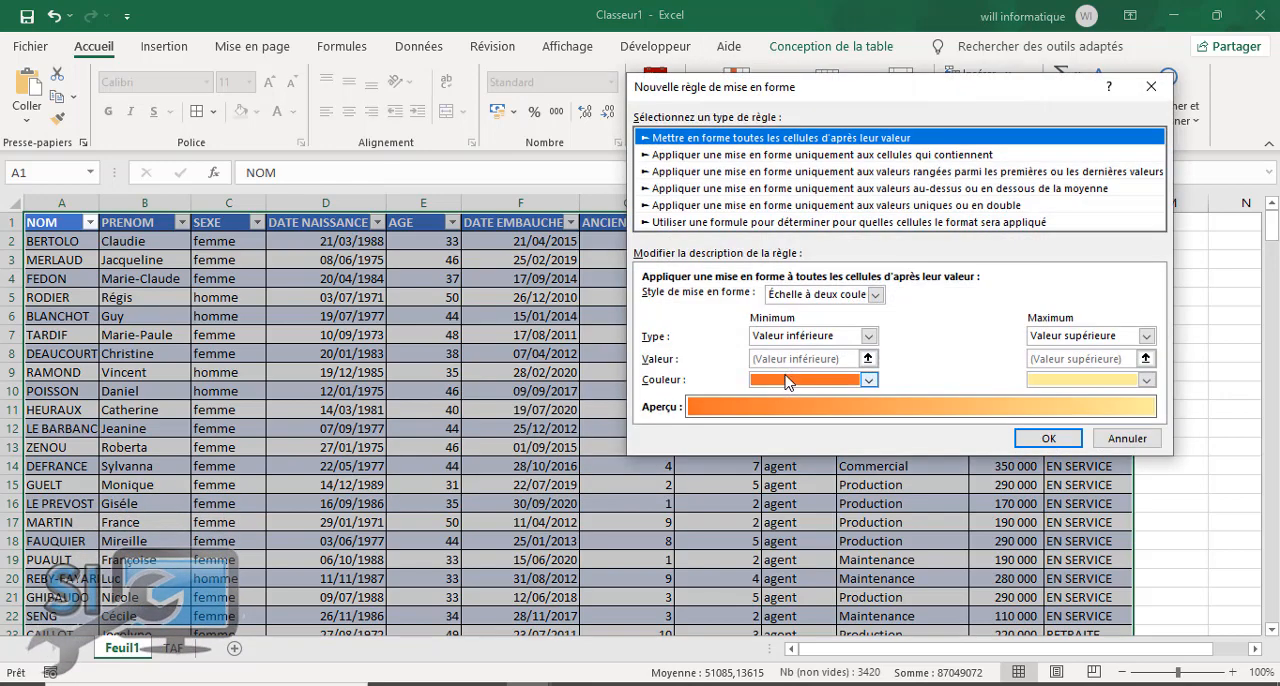
click(770, 222)
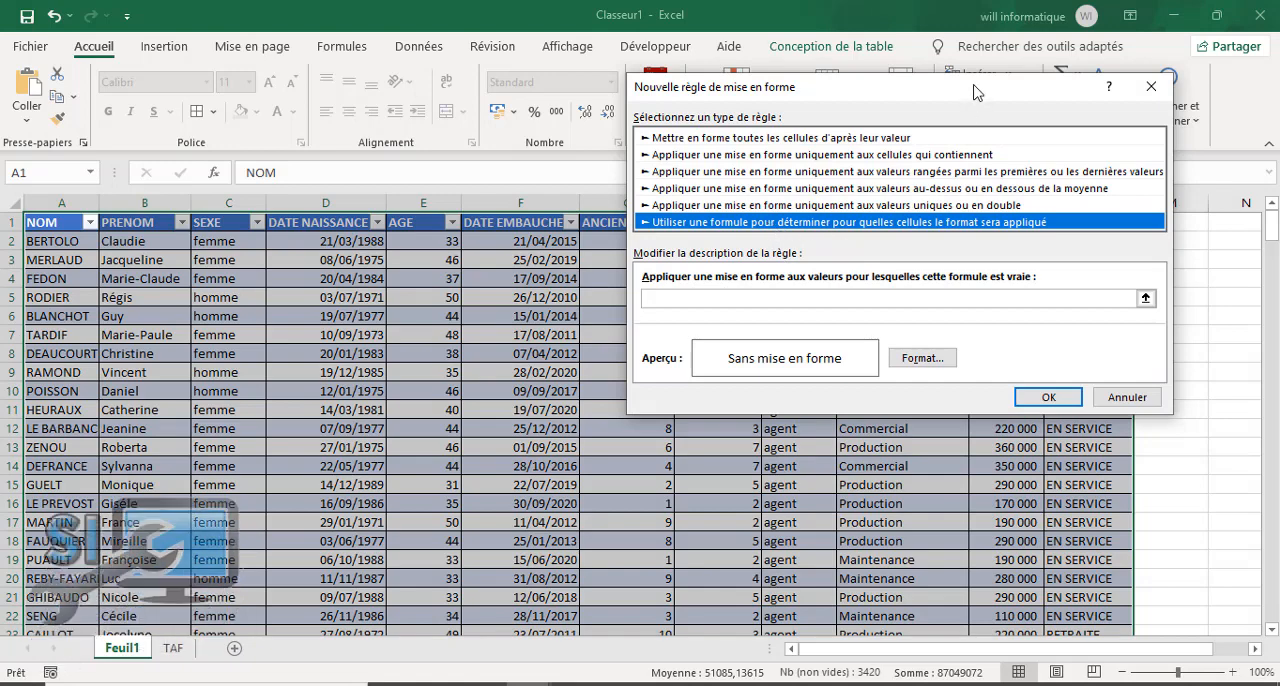
drag(975, 92, 604, 115)
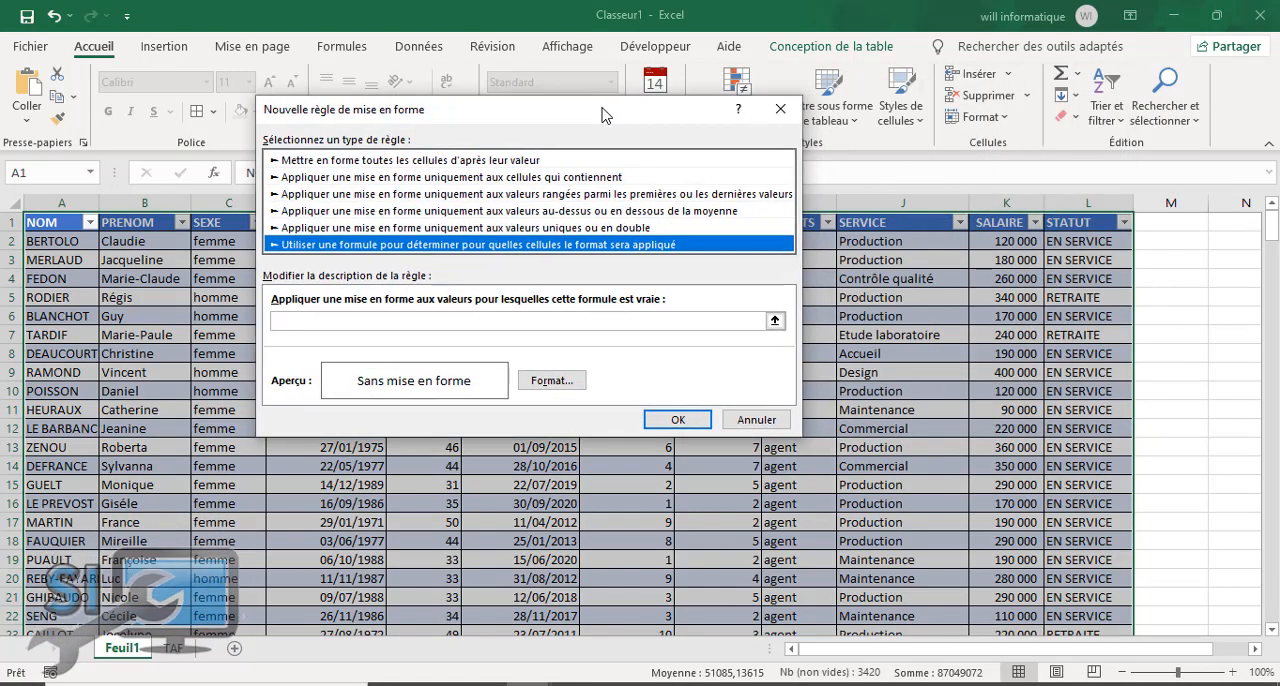
click(346, 320)
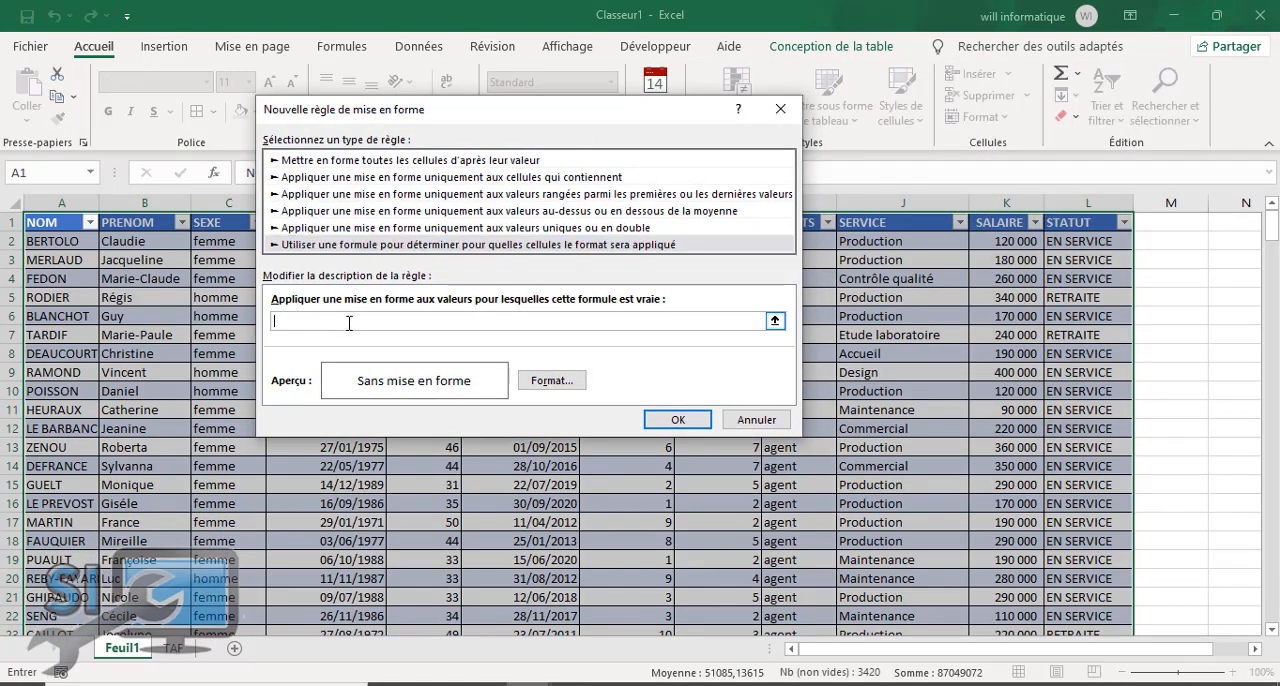
Step: Enter the rule formula =$L2="RETRAITE", with only the column reference kept absolute
click(1071, 241)
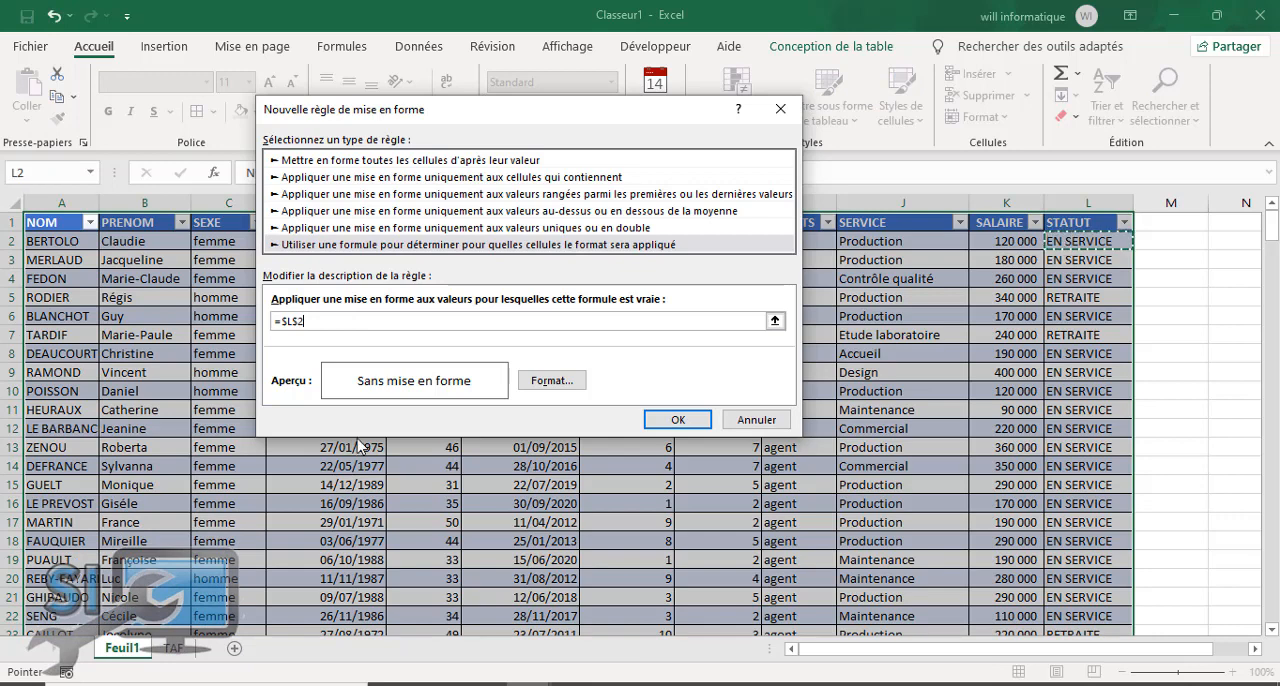
click(300, 321)
key(BackSpace)
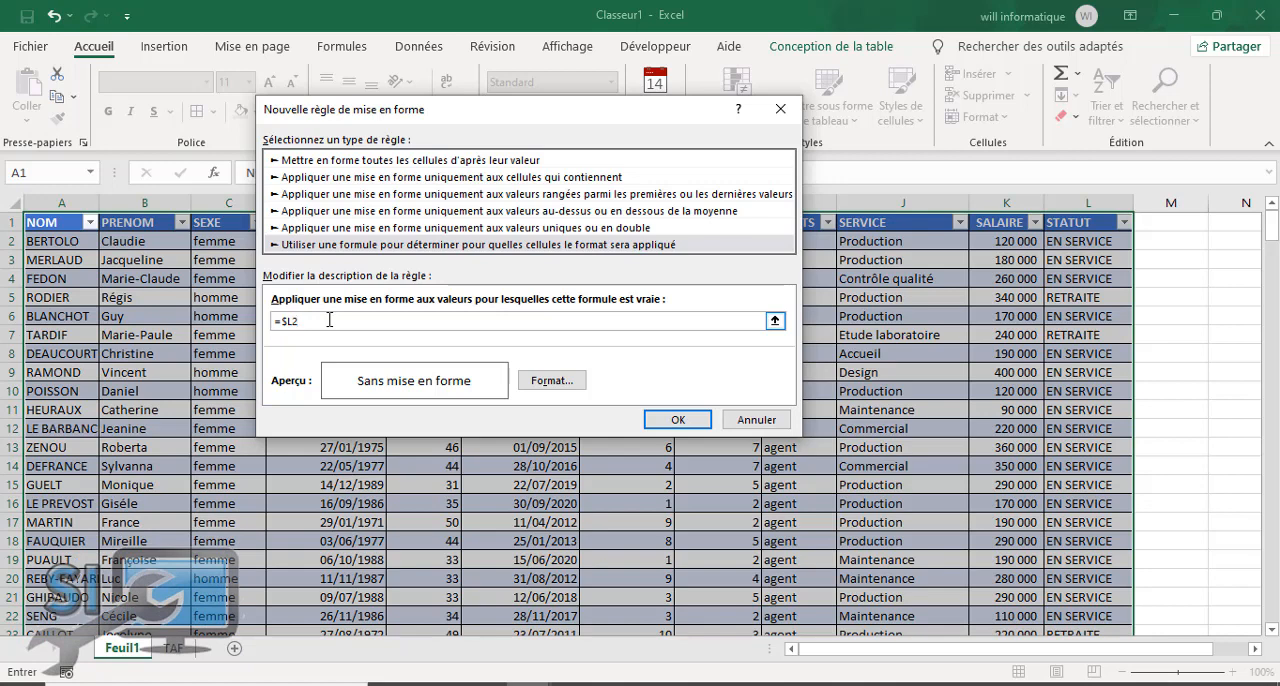
text(="RE)
text(TRAITE")
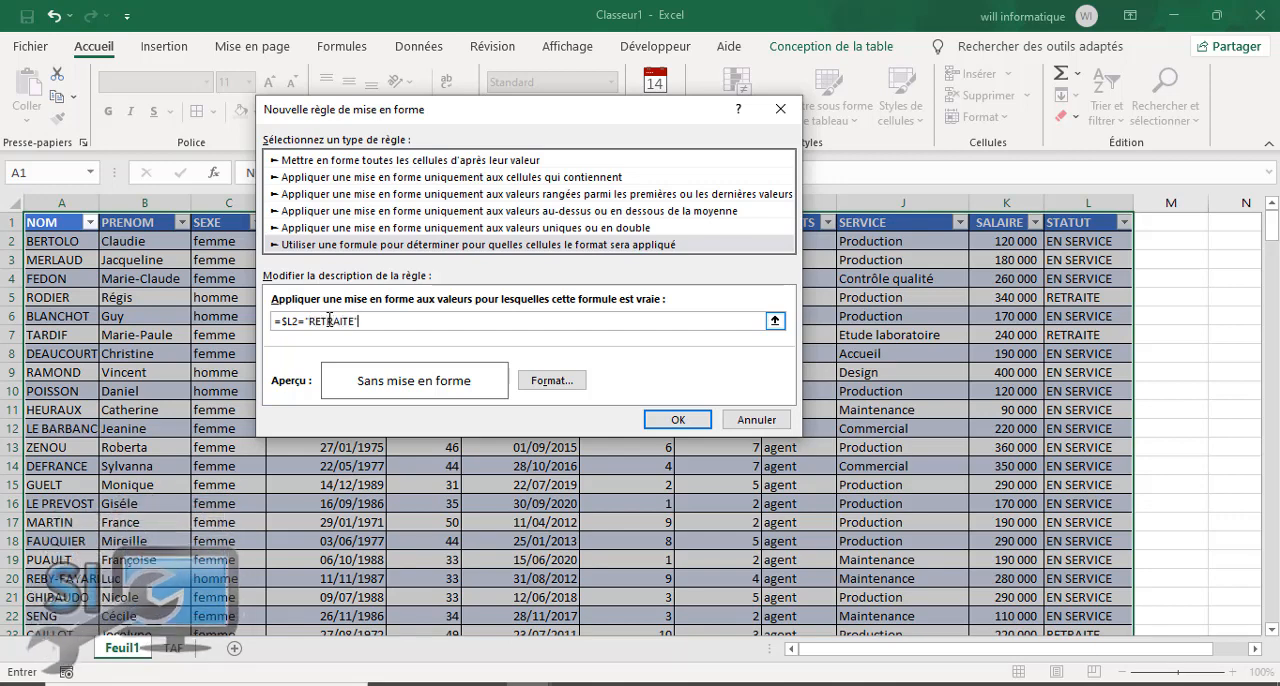
Step: Give the RETRAITE rule a bright red background fill and apply it to the selected table
click(546, 380)
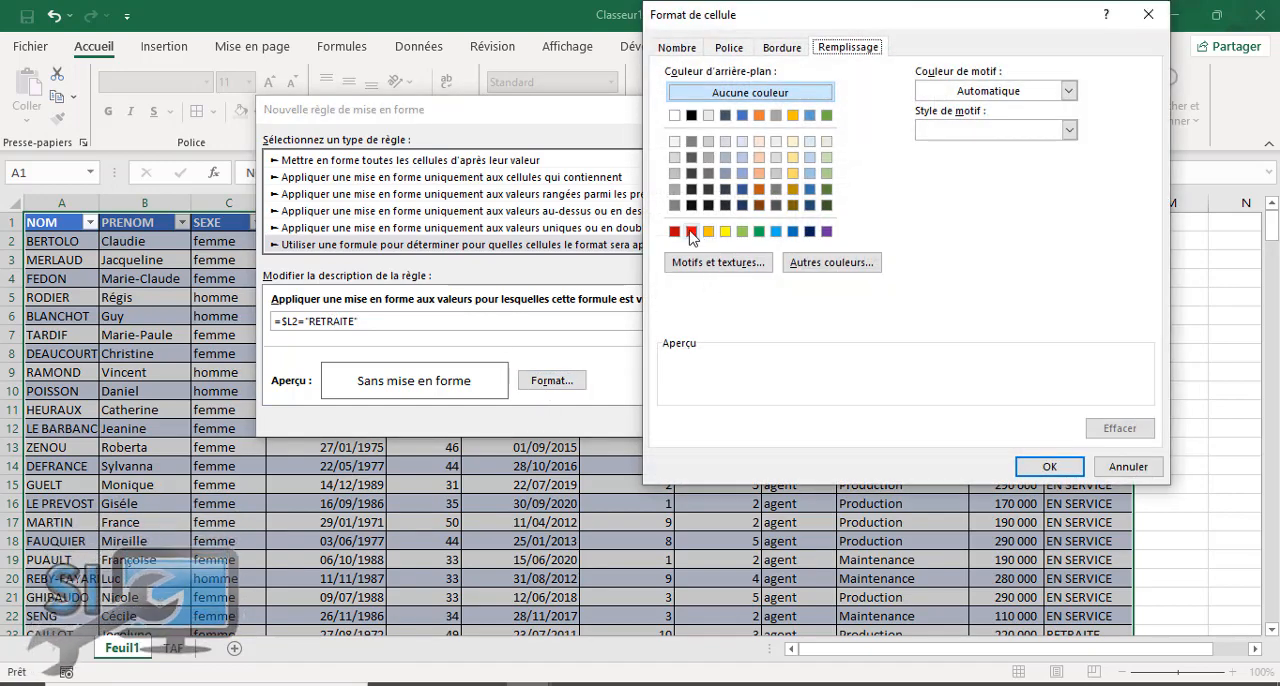
click(691, 233)
click(1033, 468)
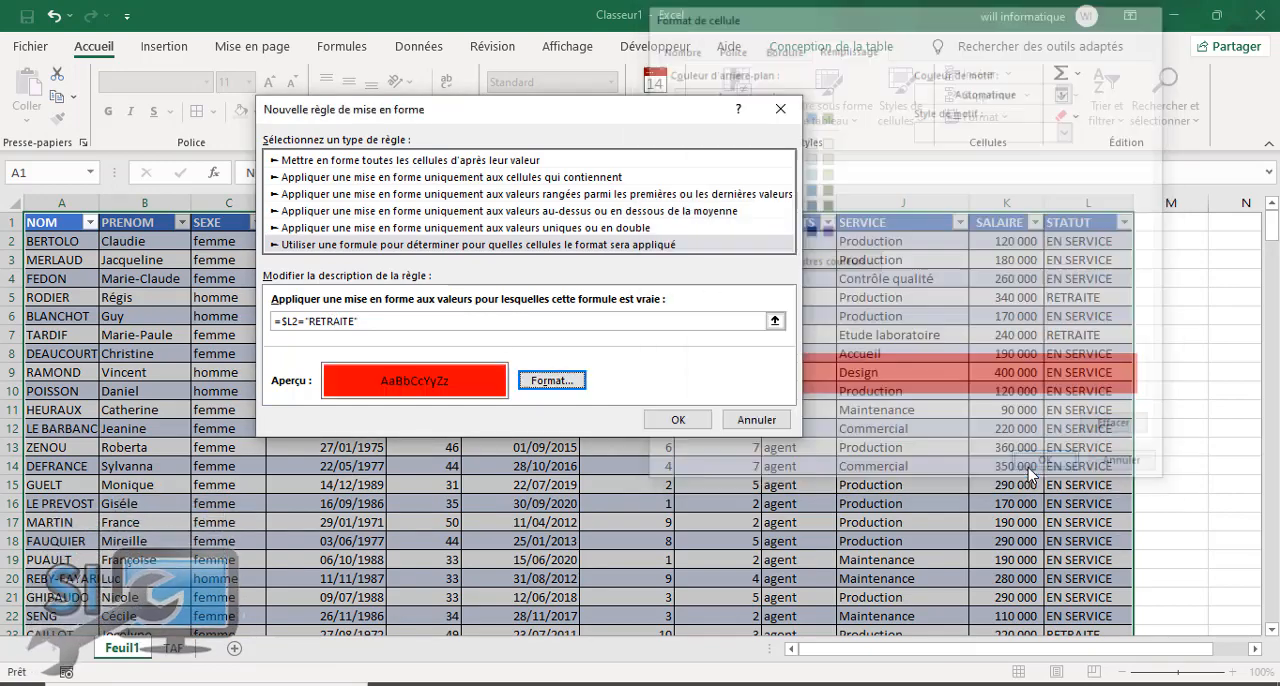
click(676, 419)
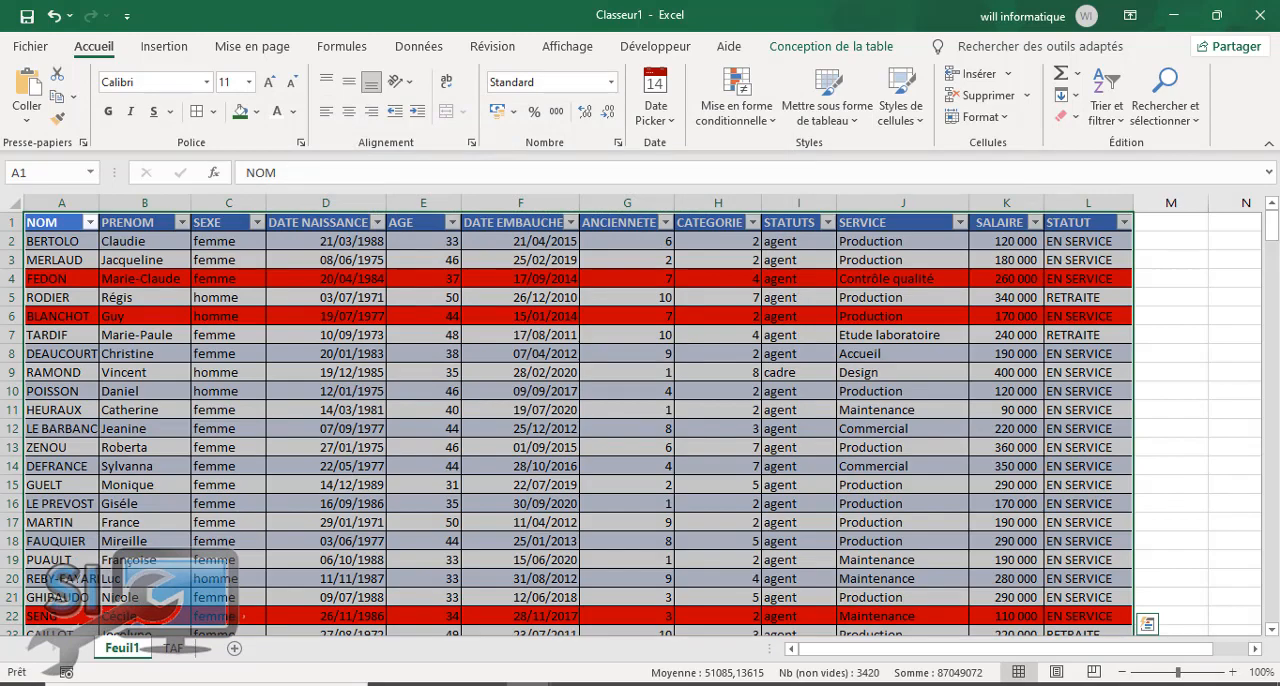
mouse_move(1268, 240)
mouse_down()
mouse_move(1271, 401)
mouse_move(1273, 222)
mouse_up()
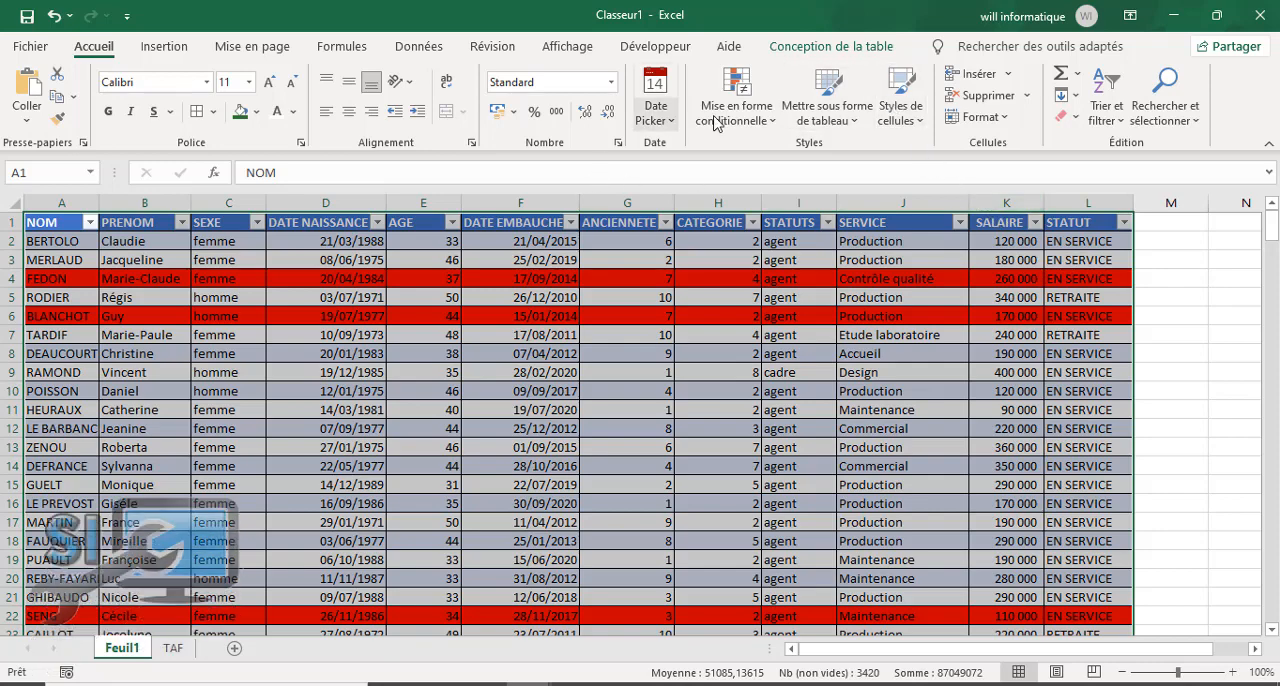
click(746, 118)
click(790, 377)
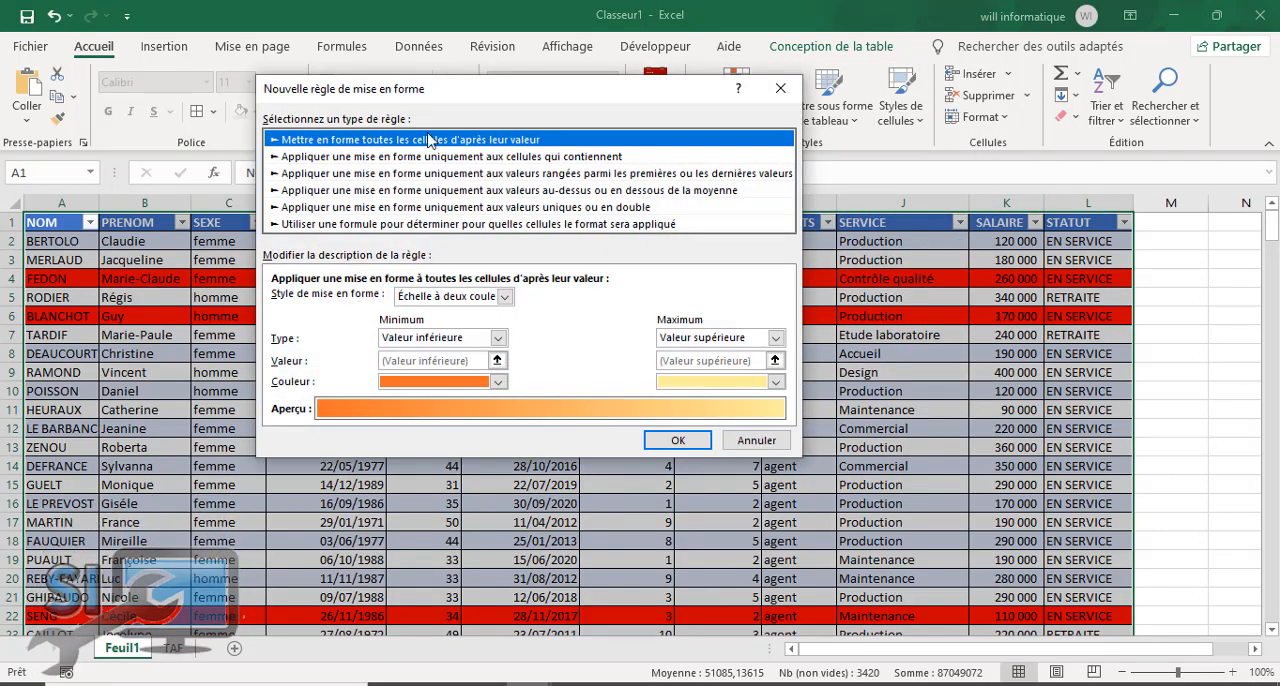
click(428, 157)
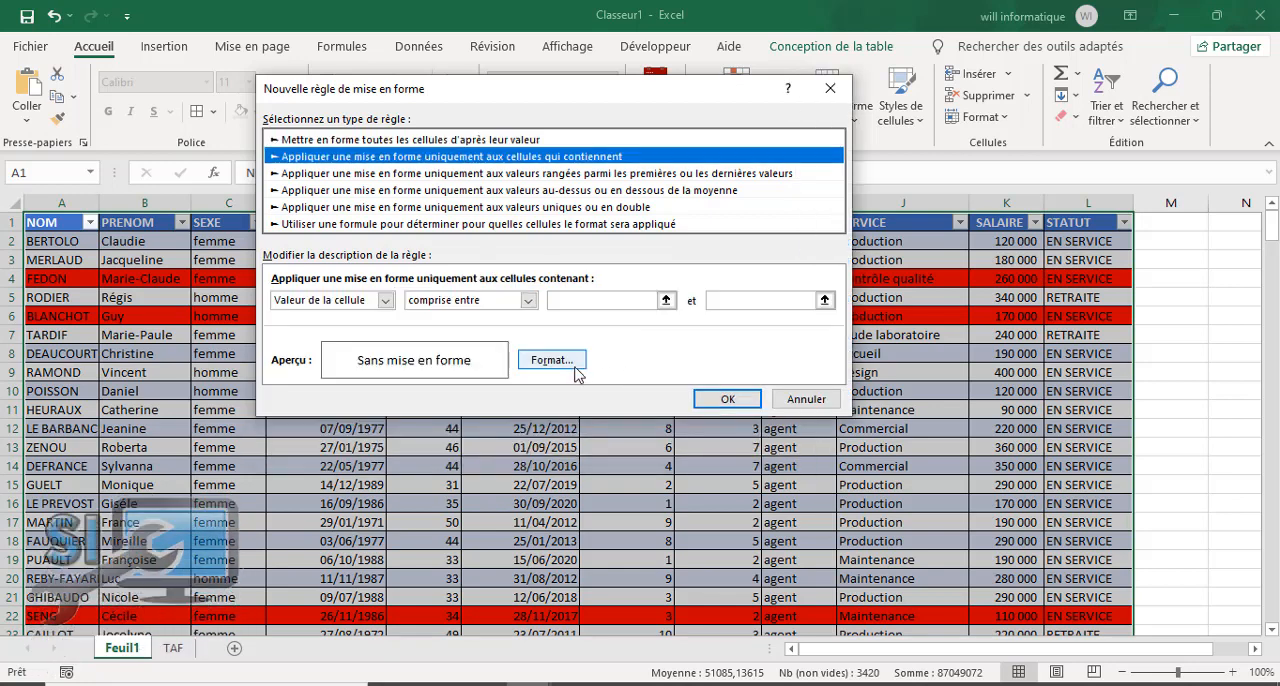
click(793, 400)
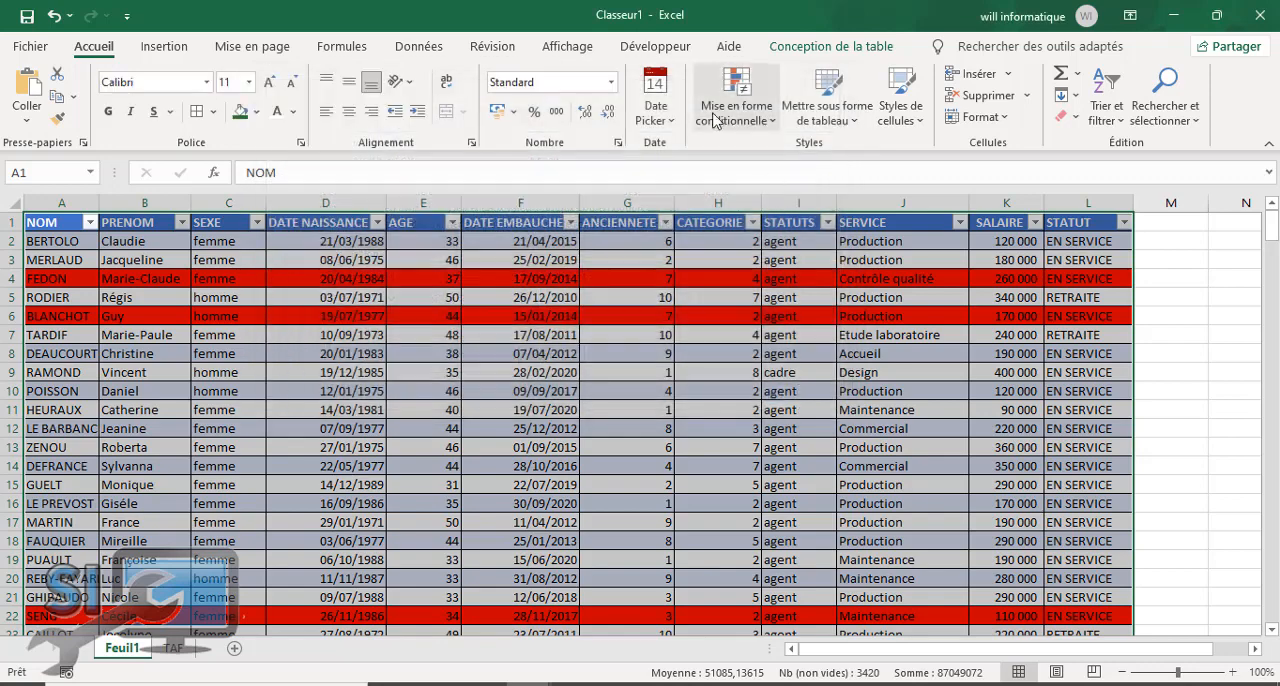
Step: Edit the table's existing conditional formatting rule so that it formats only cells containing specific text
click(730, 110)
click(770, 430)
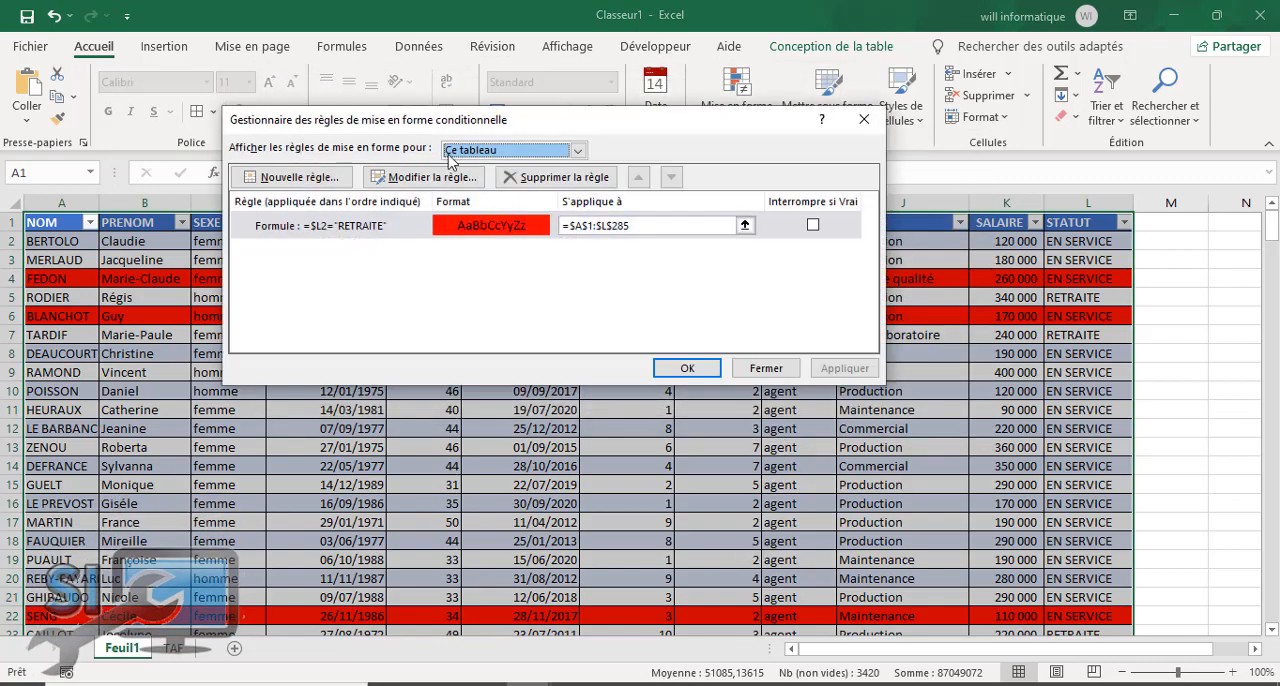
click(452, 180)
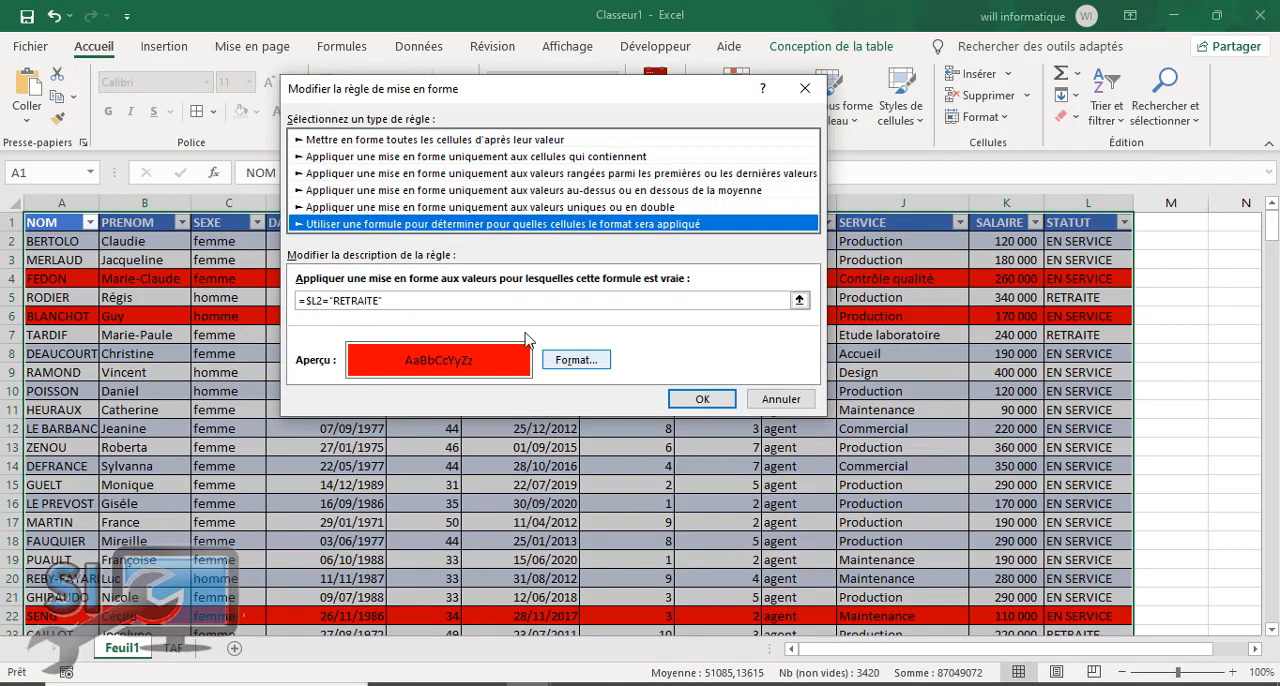
click(473, 141)
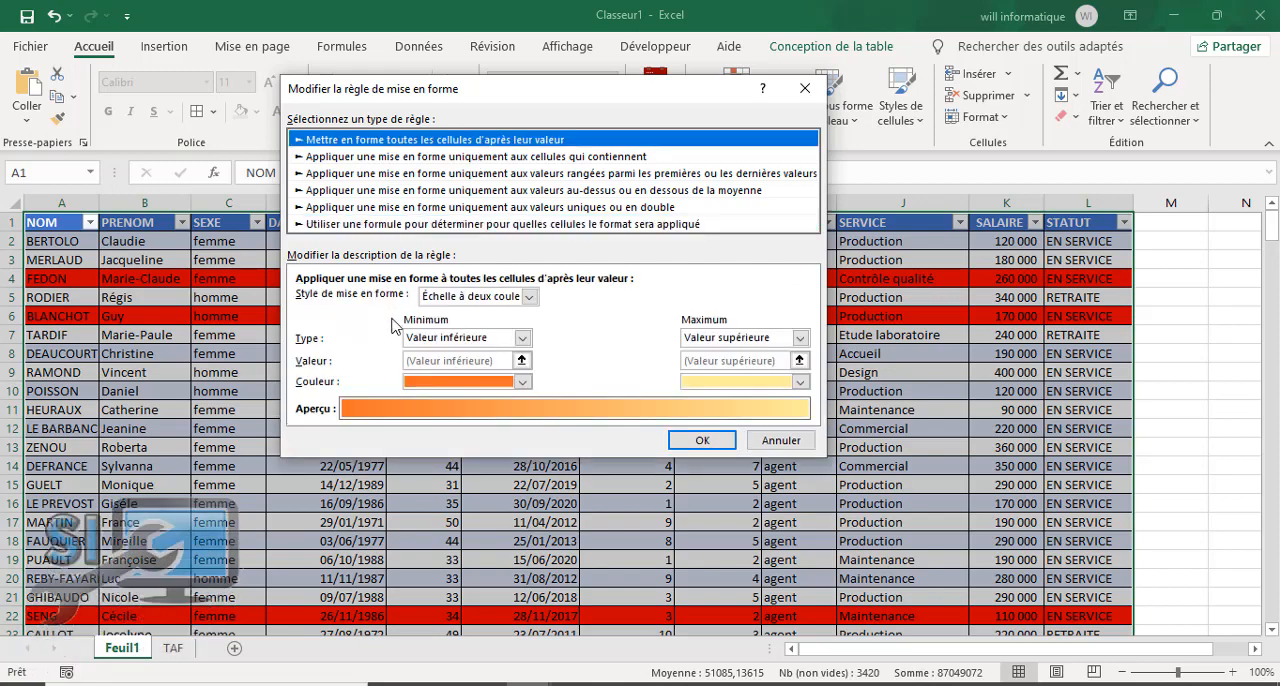
click(511, 157)
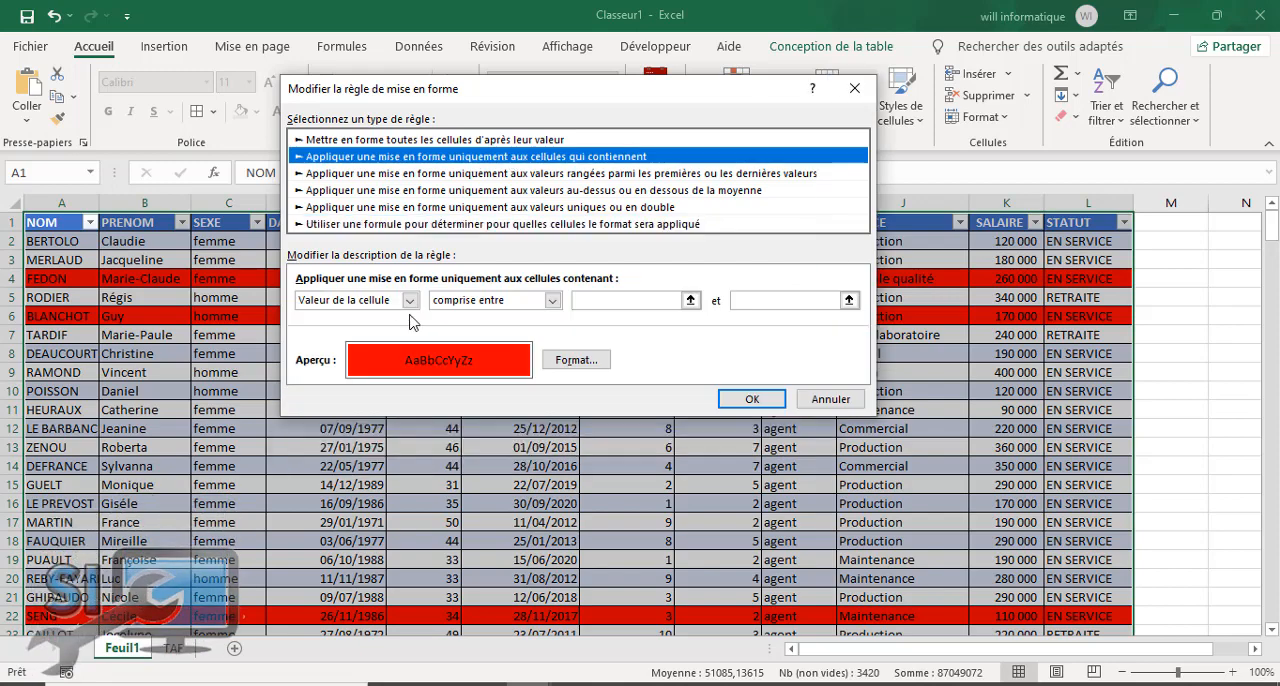
click(410, 300)
click(336, 330)
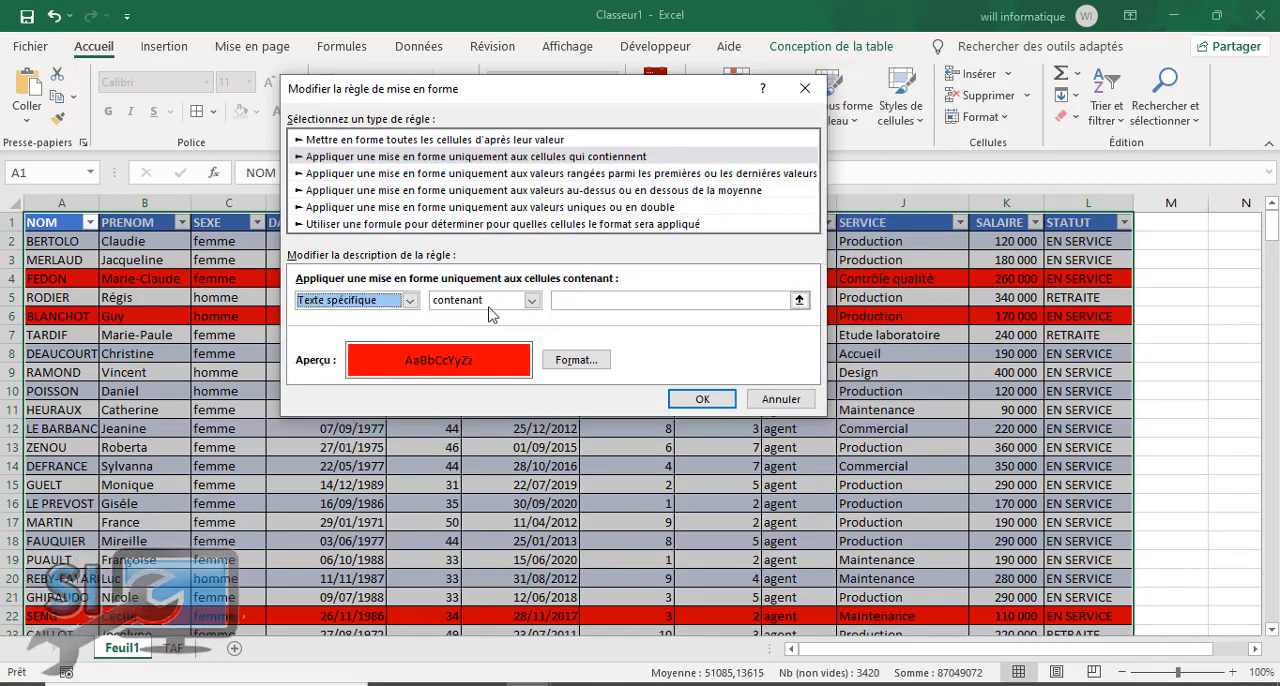
Step: Set the rule's text condition to containing RETRAITE, apply it to the table and check the highlighted cells
click(583, 302)
text(ret)
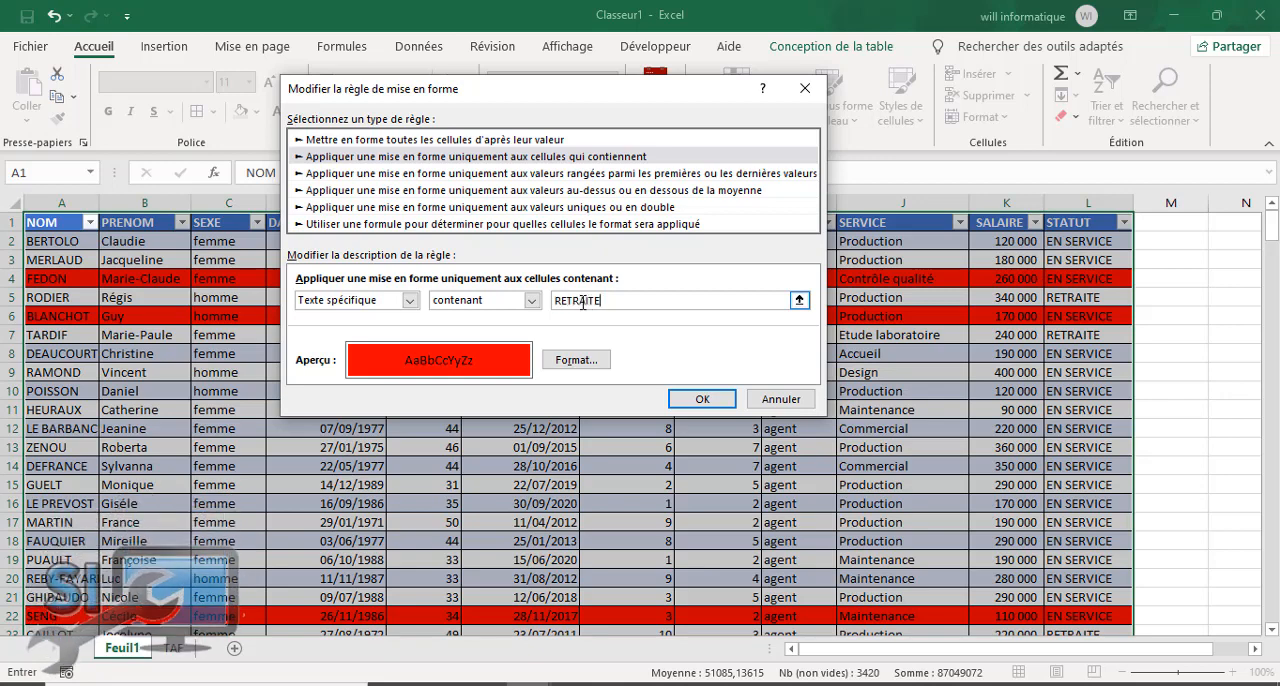
click(707, 400)
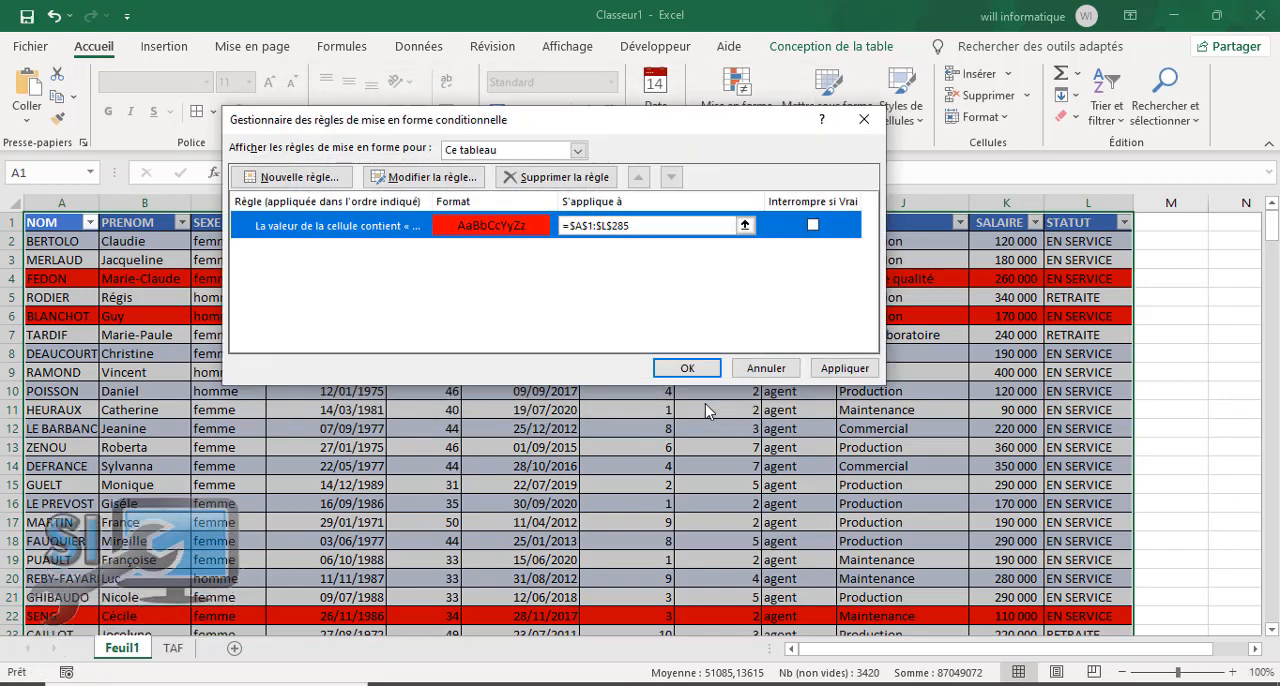
click(838, 370)
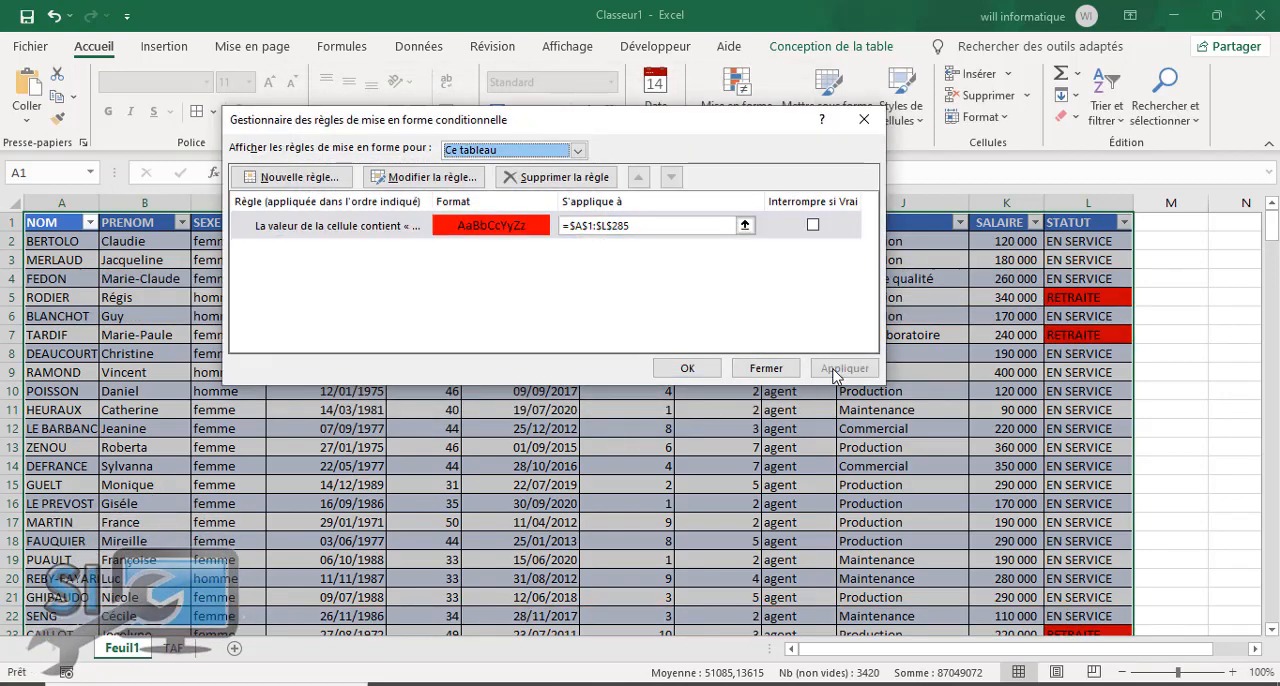
click(688, 370)
click(900, 466)
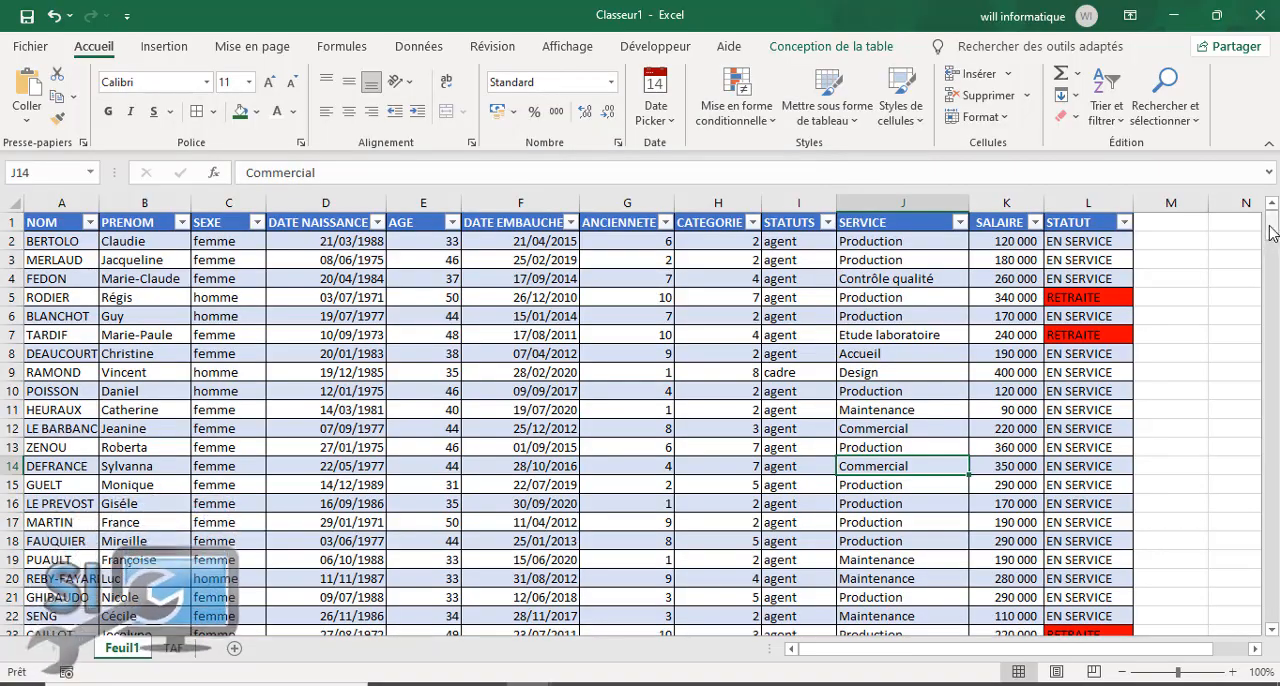
mouse_move(1272, 232)
mouse_down()
mouse_move(1270, 627)
mouse_move(1270, 228)
mouse_up()
click(947, 280)
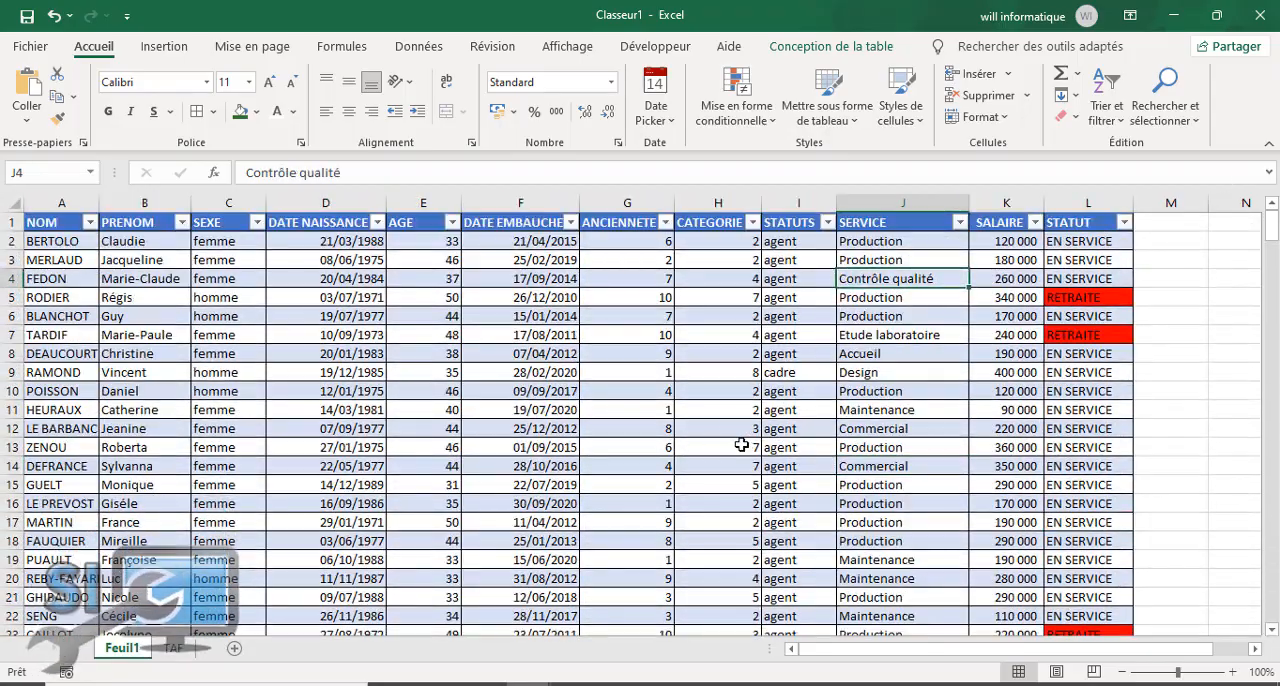
click(303, 447)
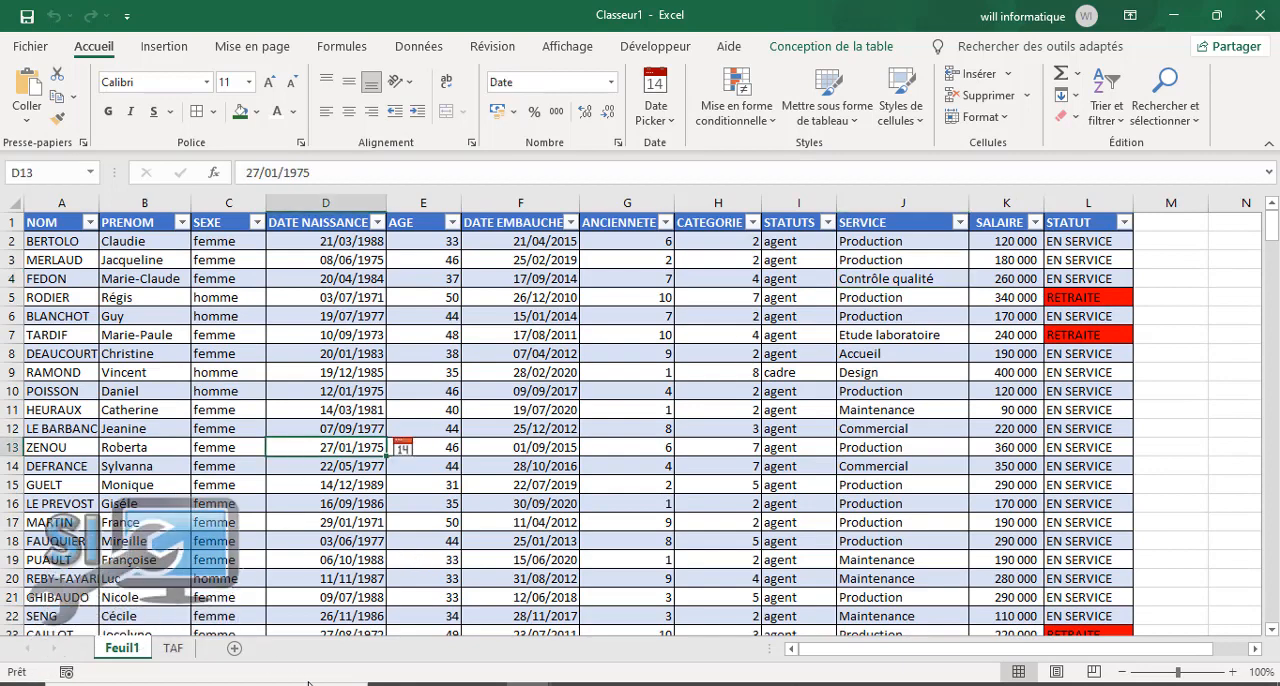
Step: Rename the Feuil1 worksheet as BDD
click(165, 649)
click(130, 649)
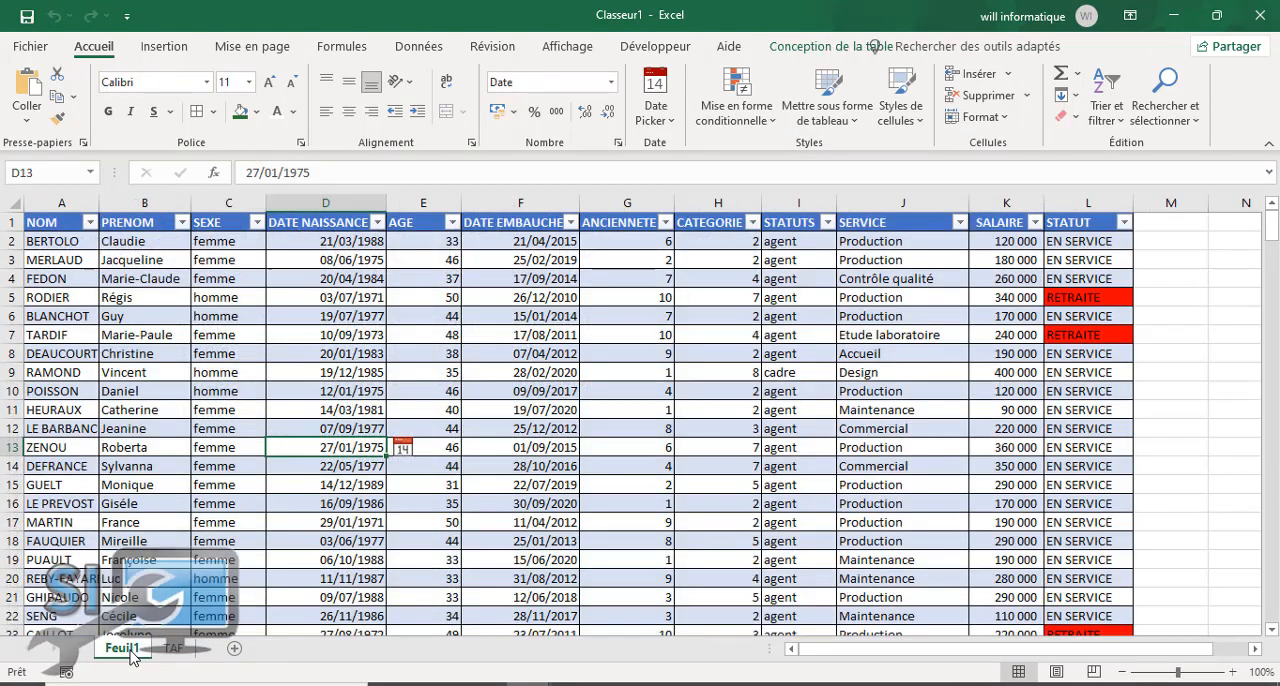
double_click(125, 649)
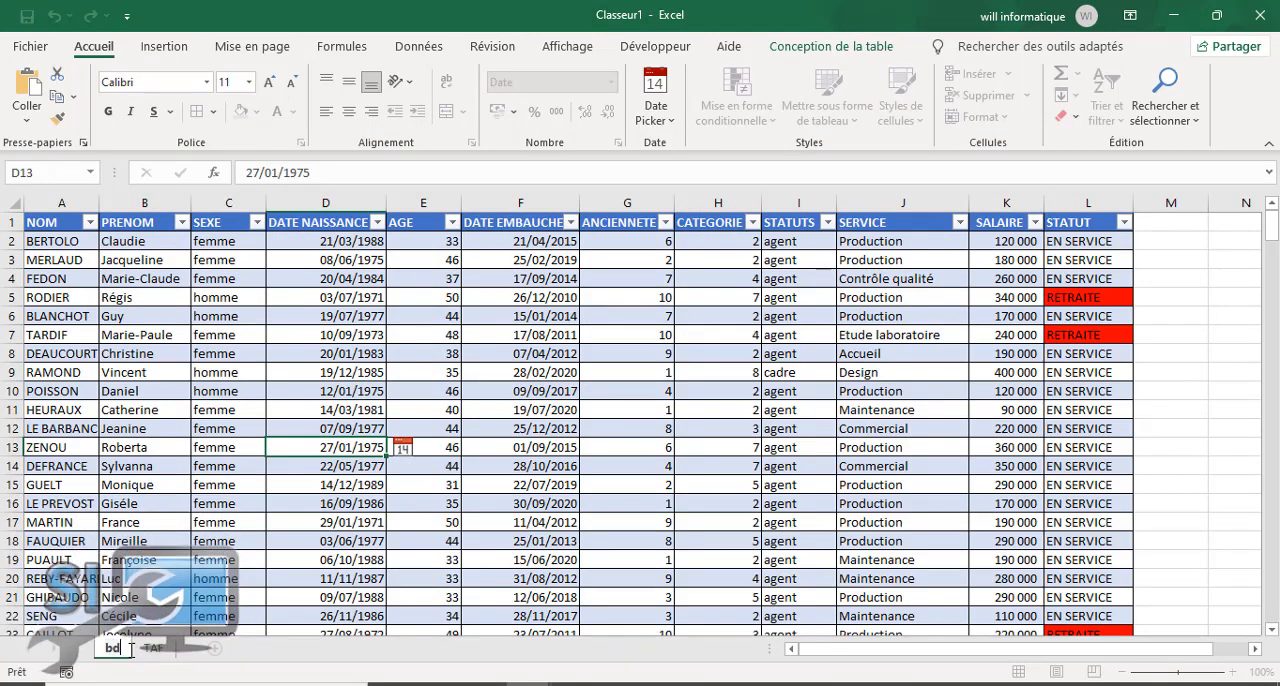
text(b)
key(BackSpace)
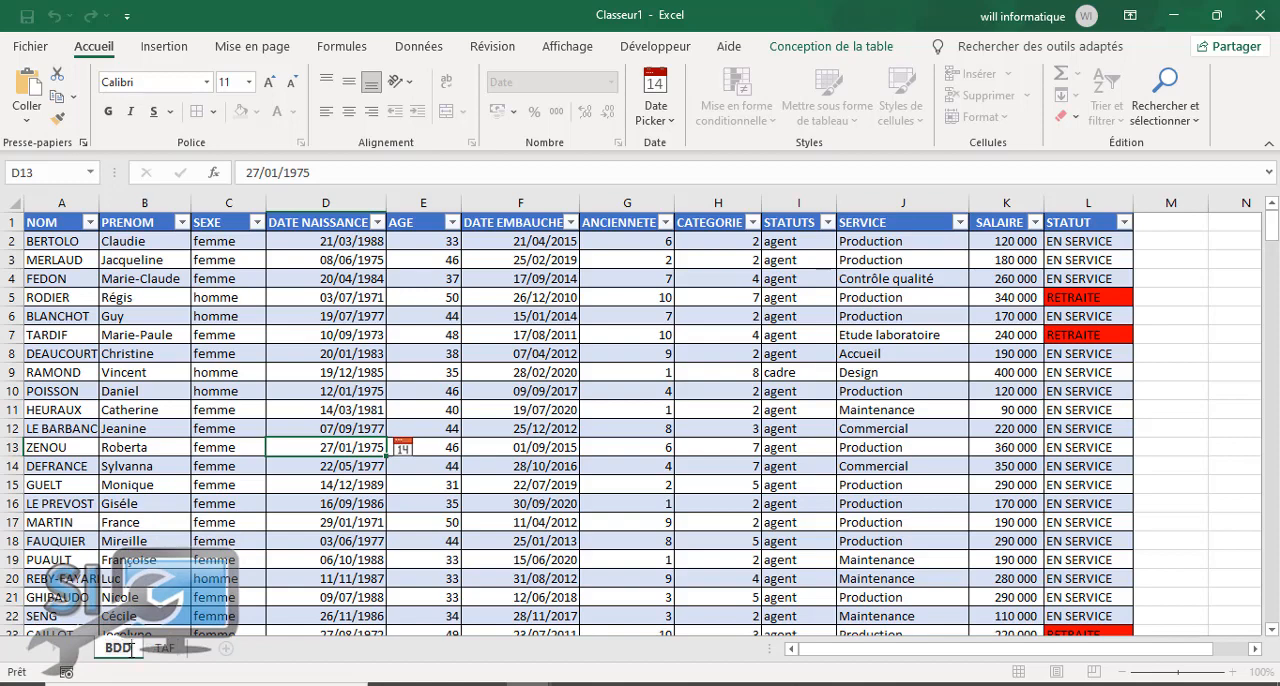
click(644, 527)
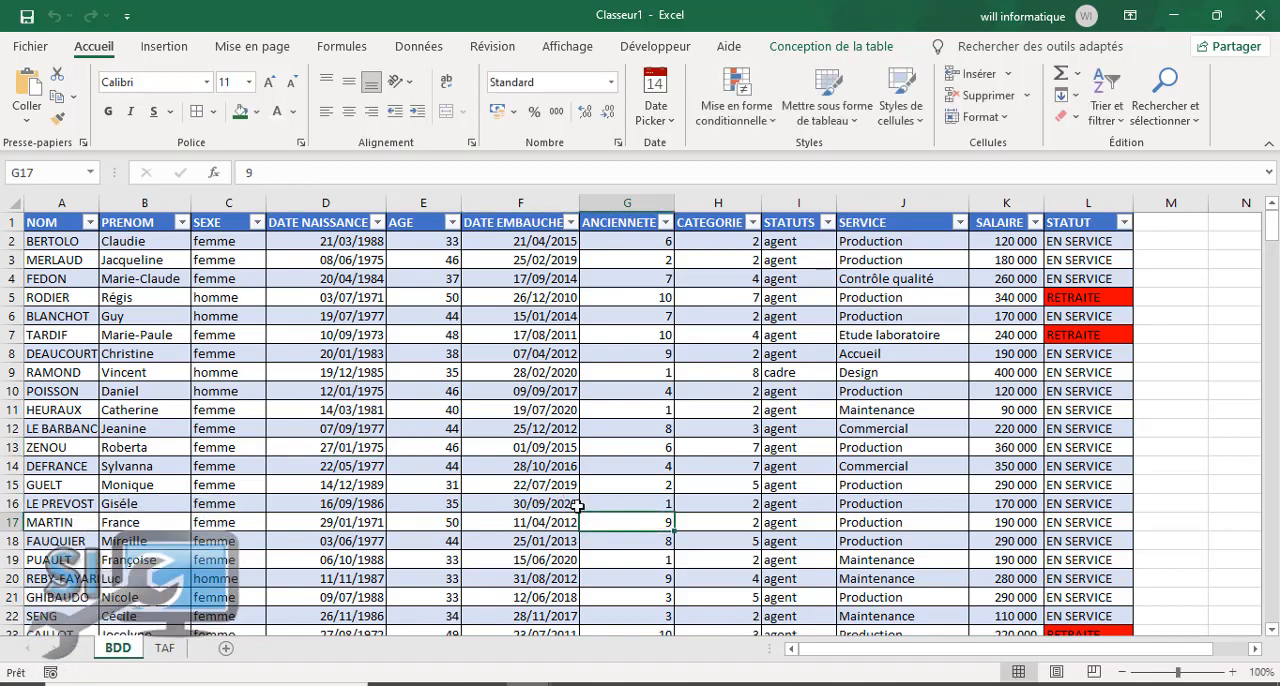
Step: Check the TAF instructions and create a pivot table from Tableau1 on a new worksheet
click(166, 649)
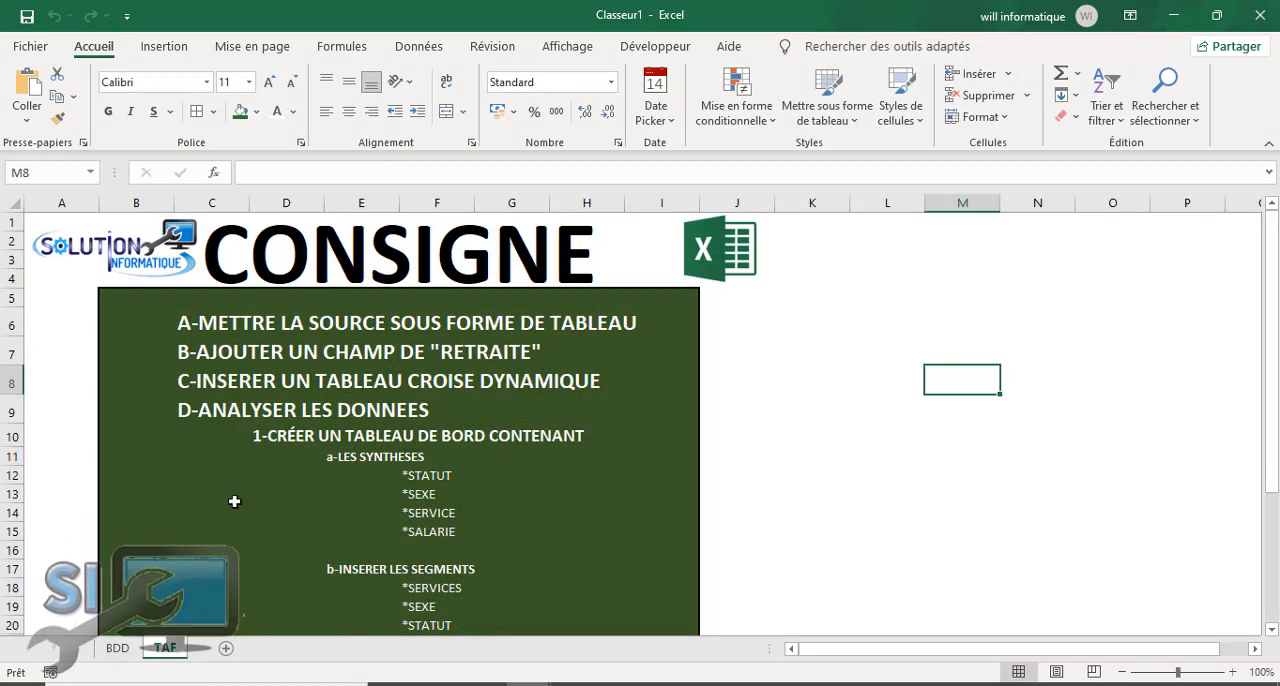
click(118, 649)
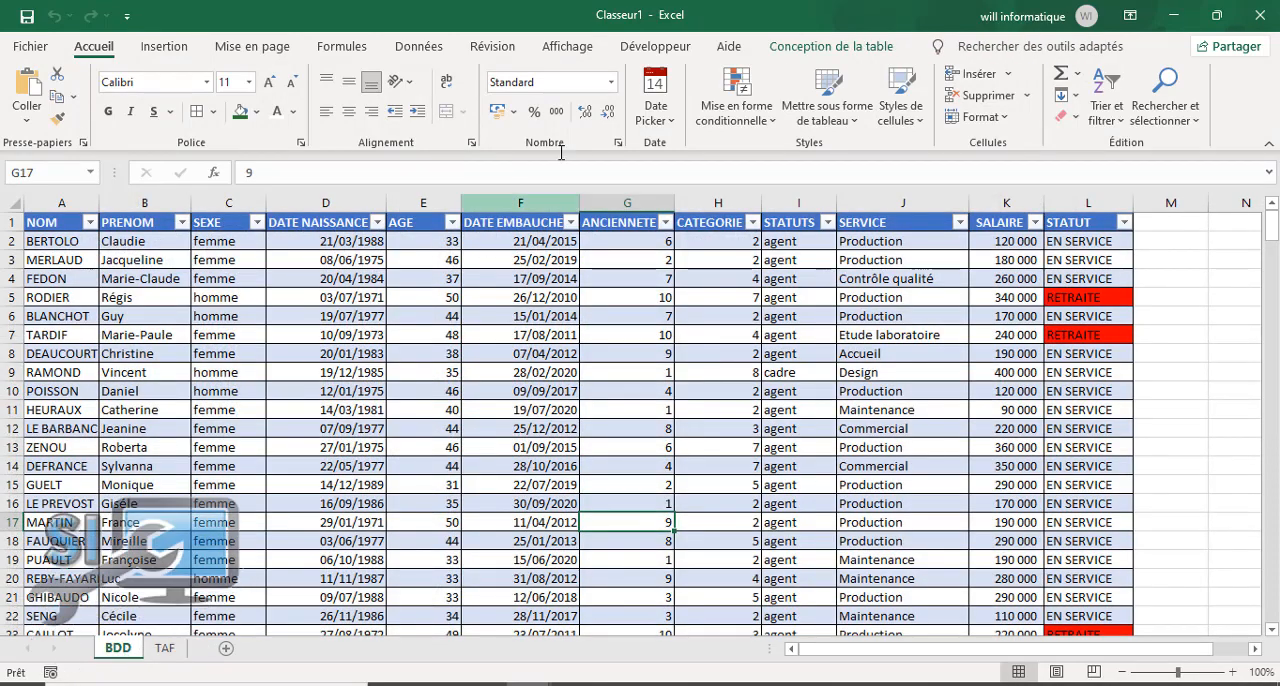
click(435, 343)
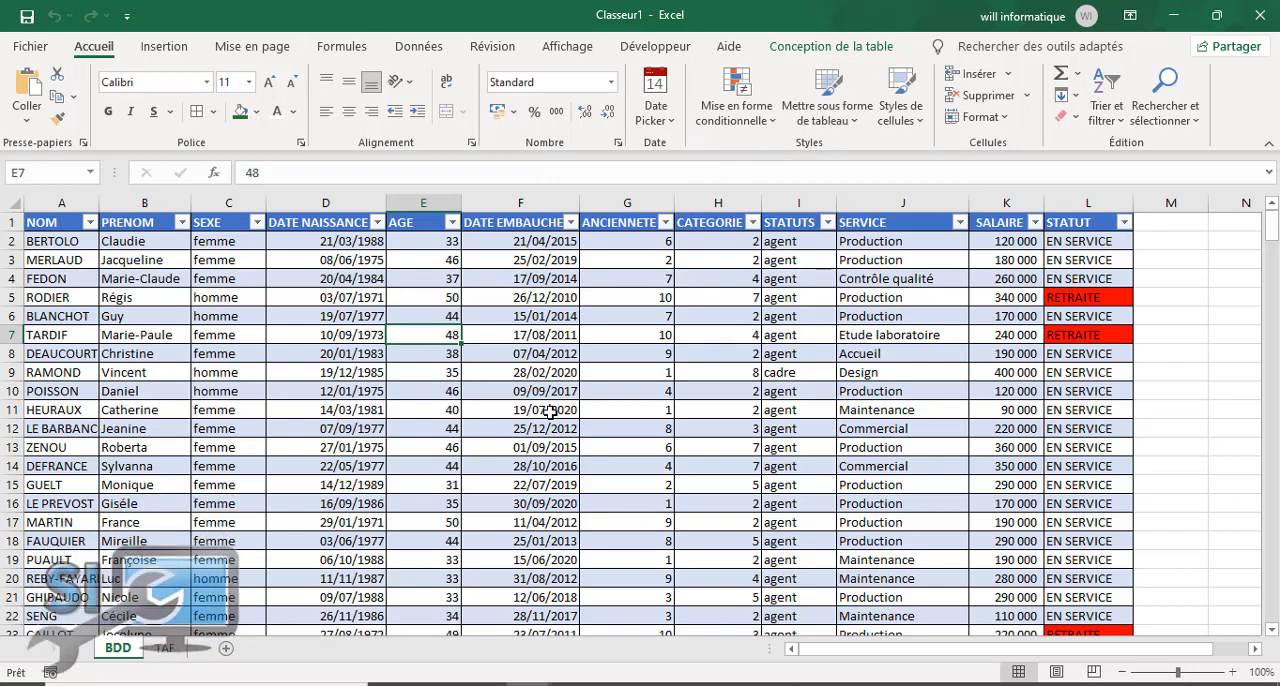
click(162, 46)
click(528, 412)
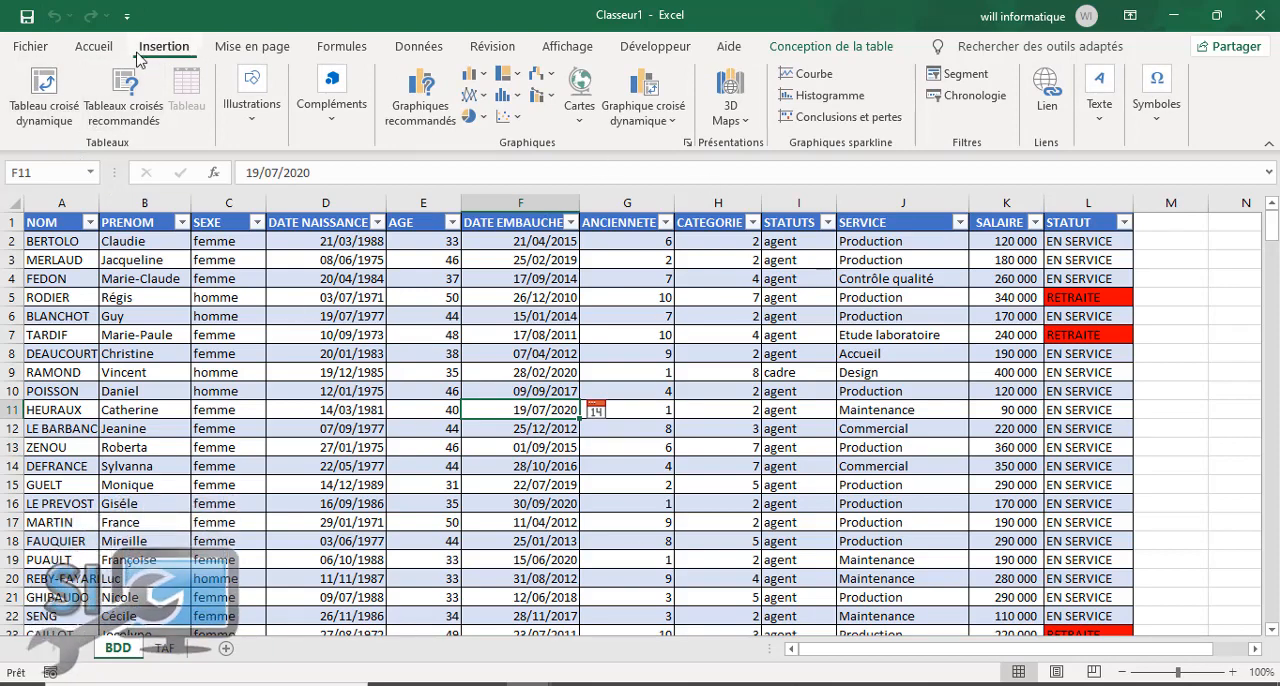
click(38, 115)
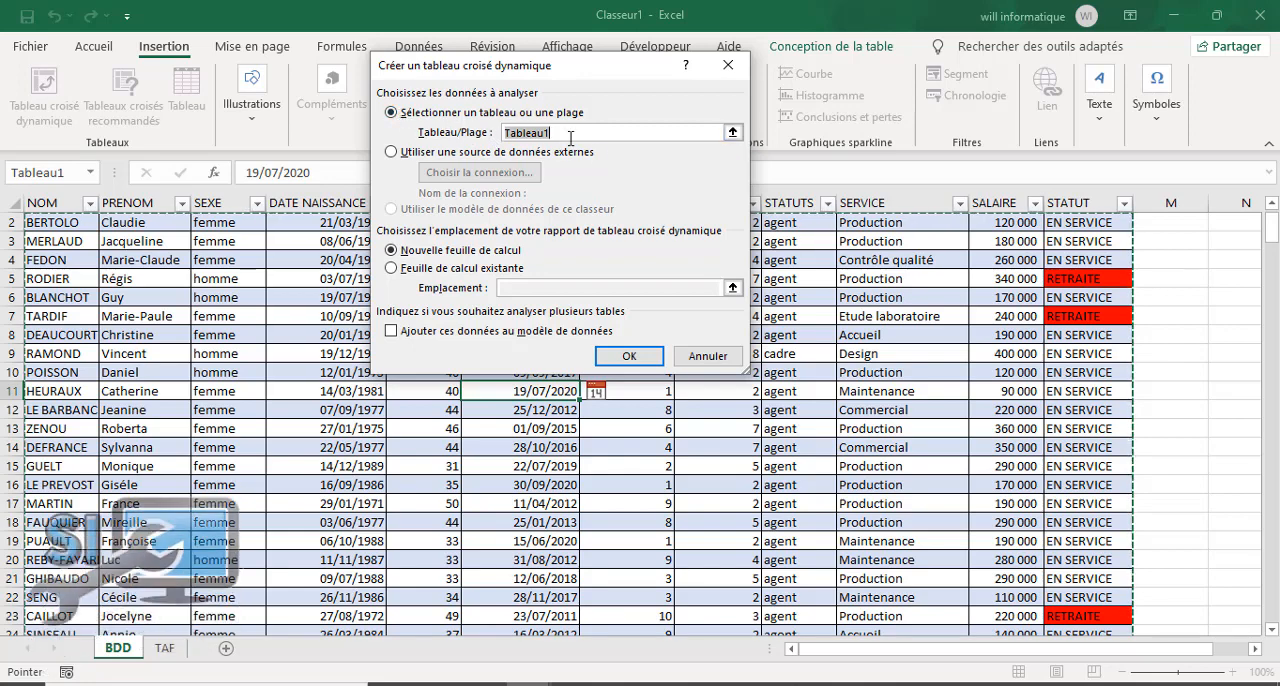
click(631, 356)
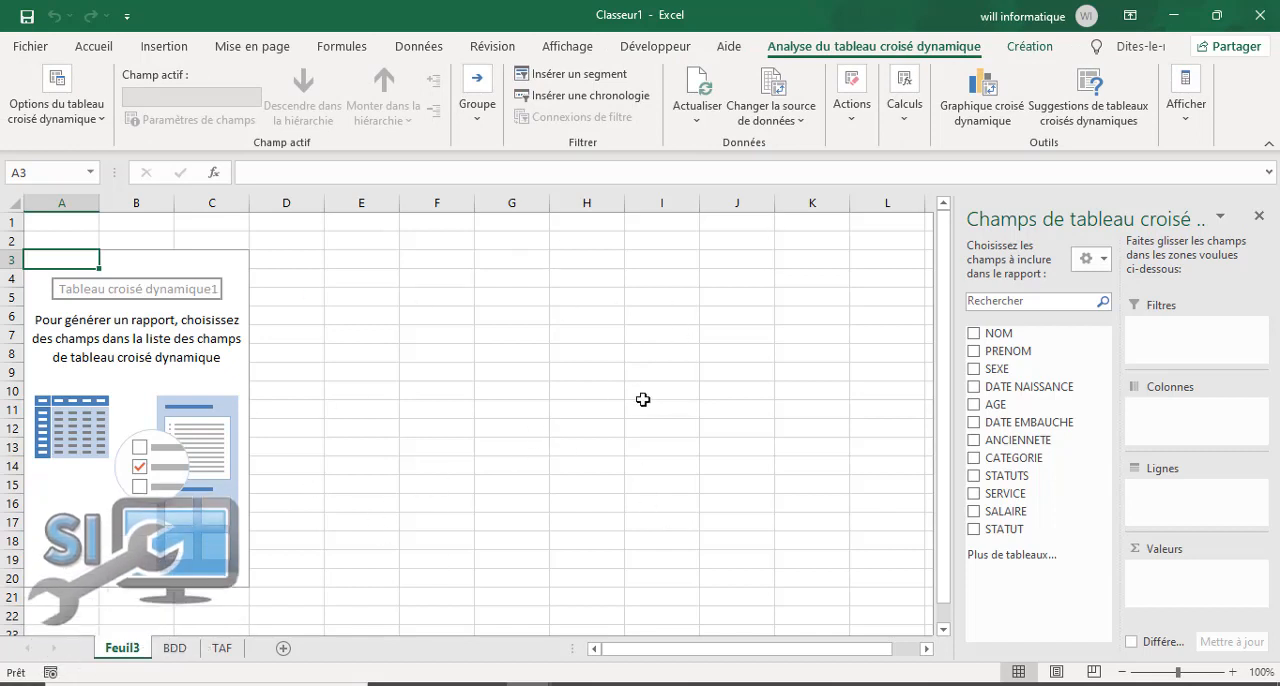
Step: Add a blank worksheet after Feuil3 and name it "tableau de bord"
click(285, 652)
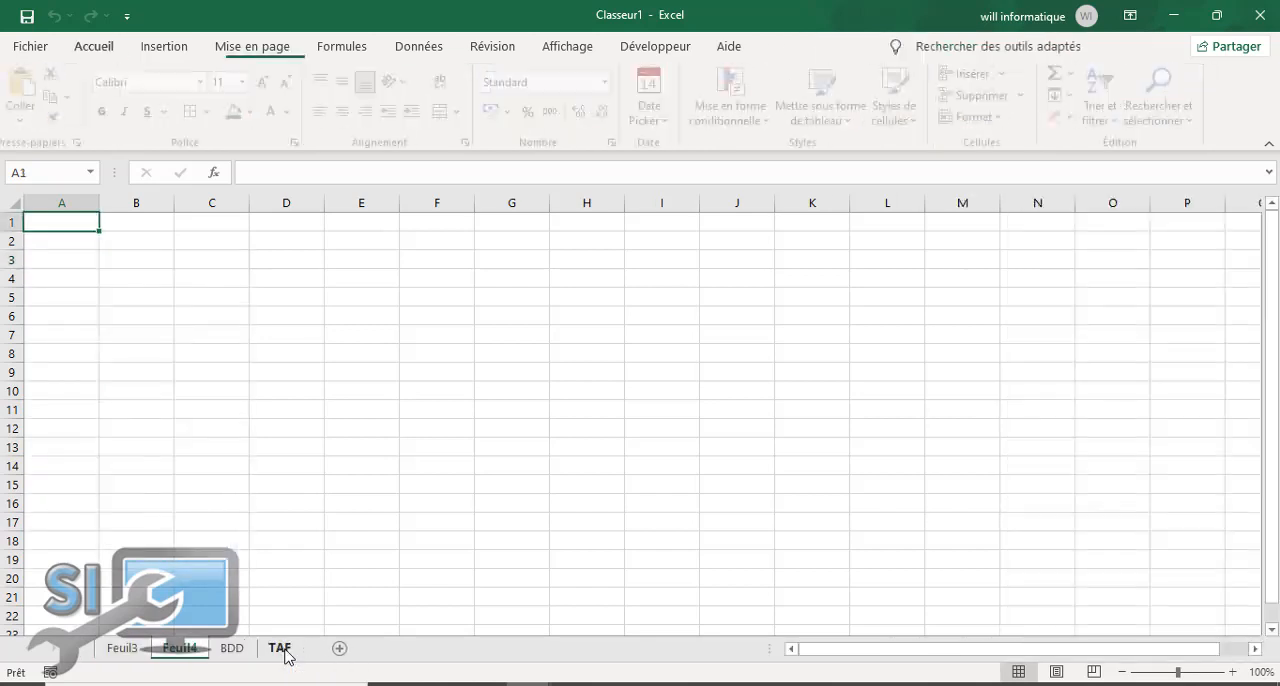
double_click(174, 648)
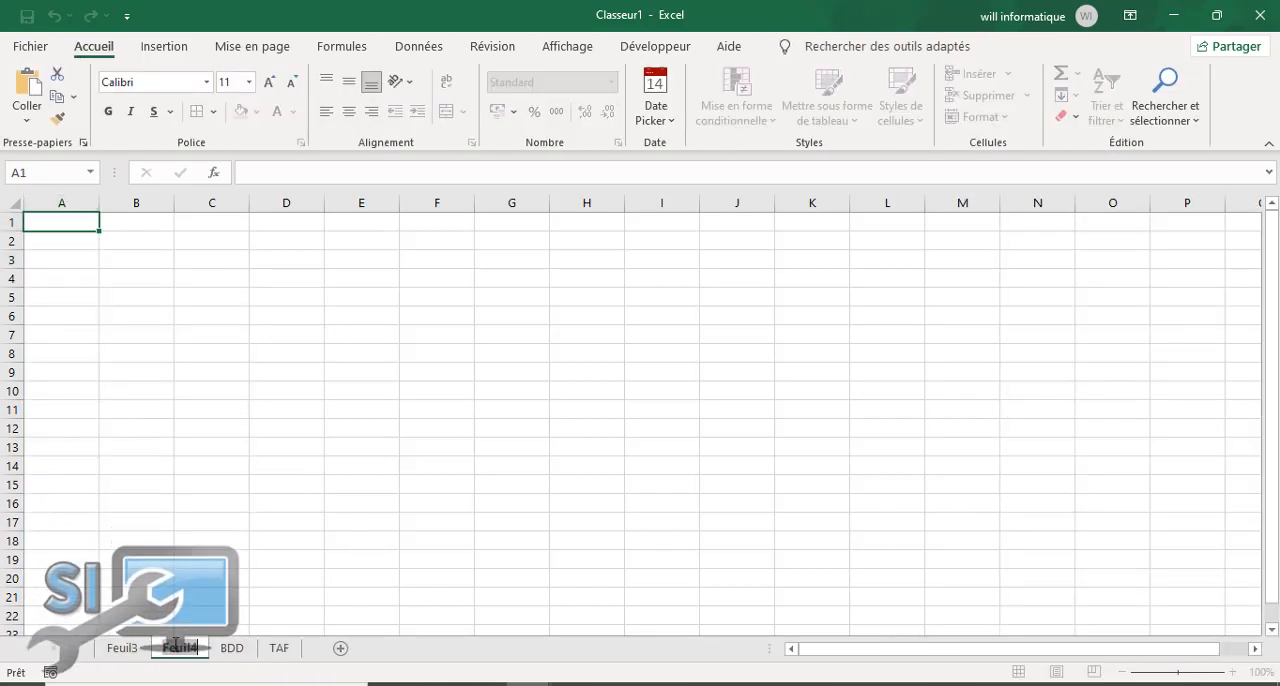
text(tablea)
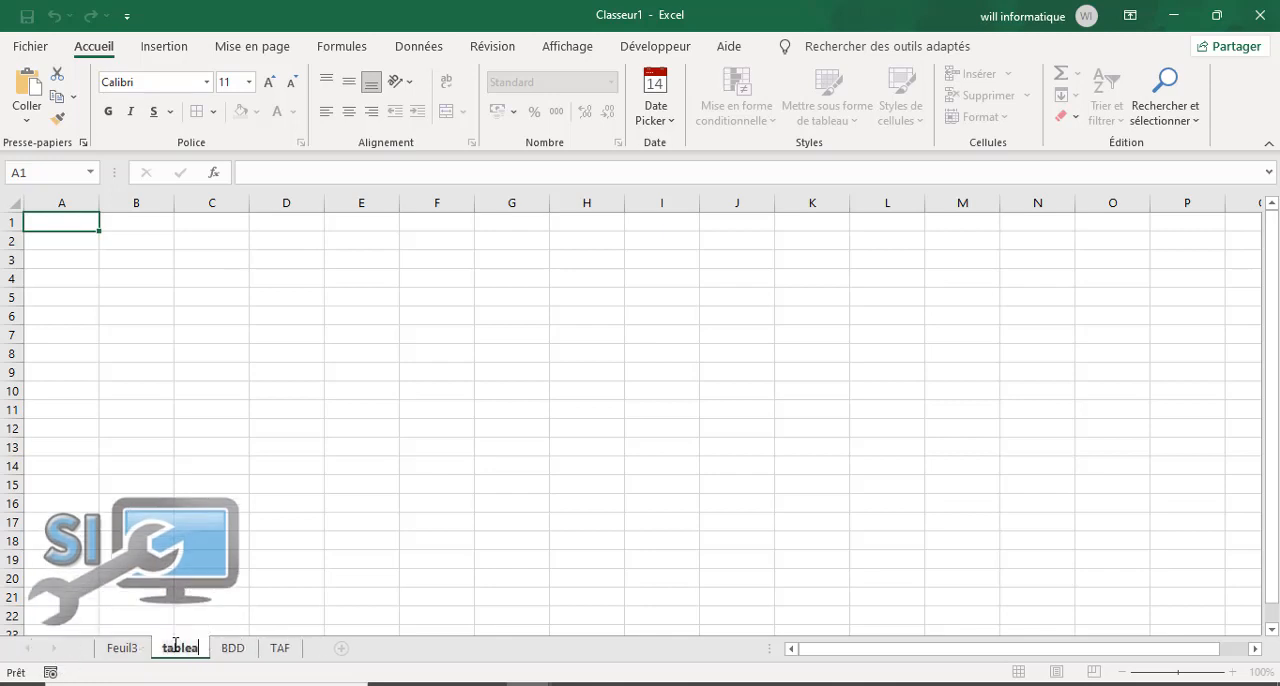
text(u de)
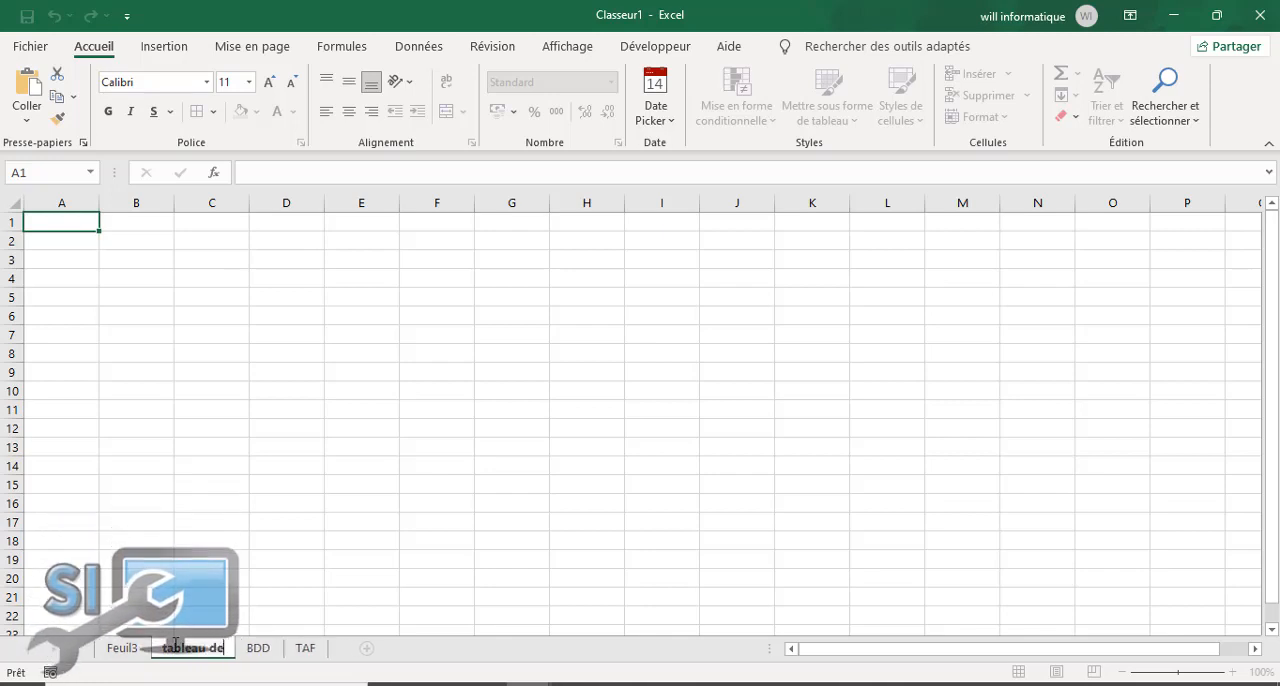
text( bord)
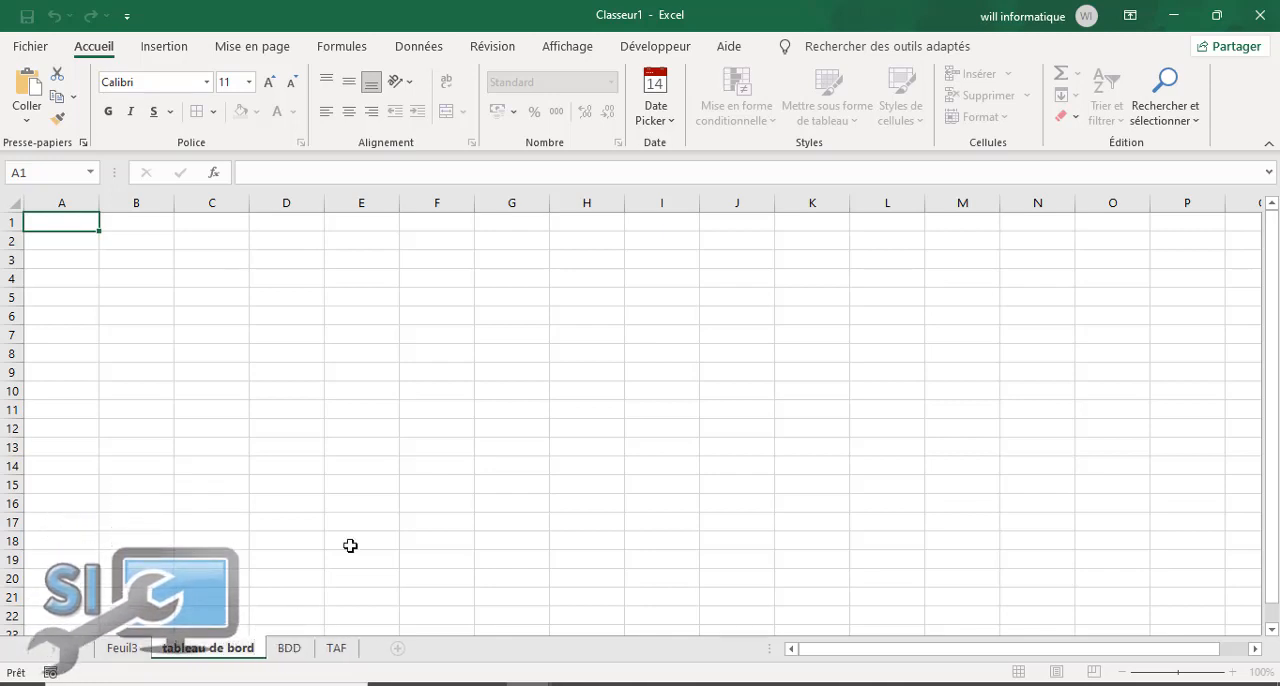
click(374, 506)
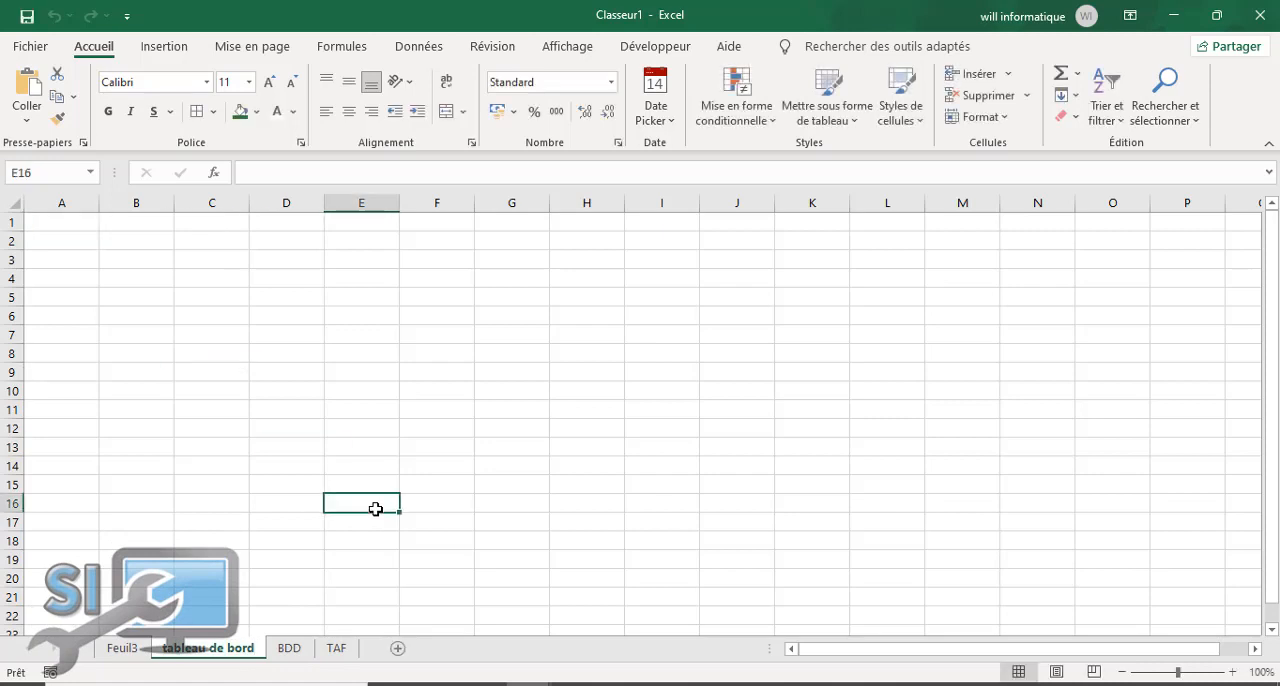
Step: Review the required summaries and slicers on the TAF sheet and return to the empty pivot table on Feuil3
click(122, 650)
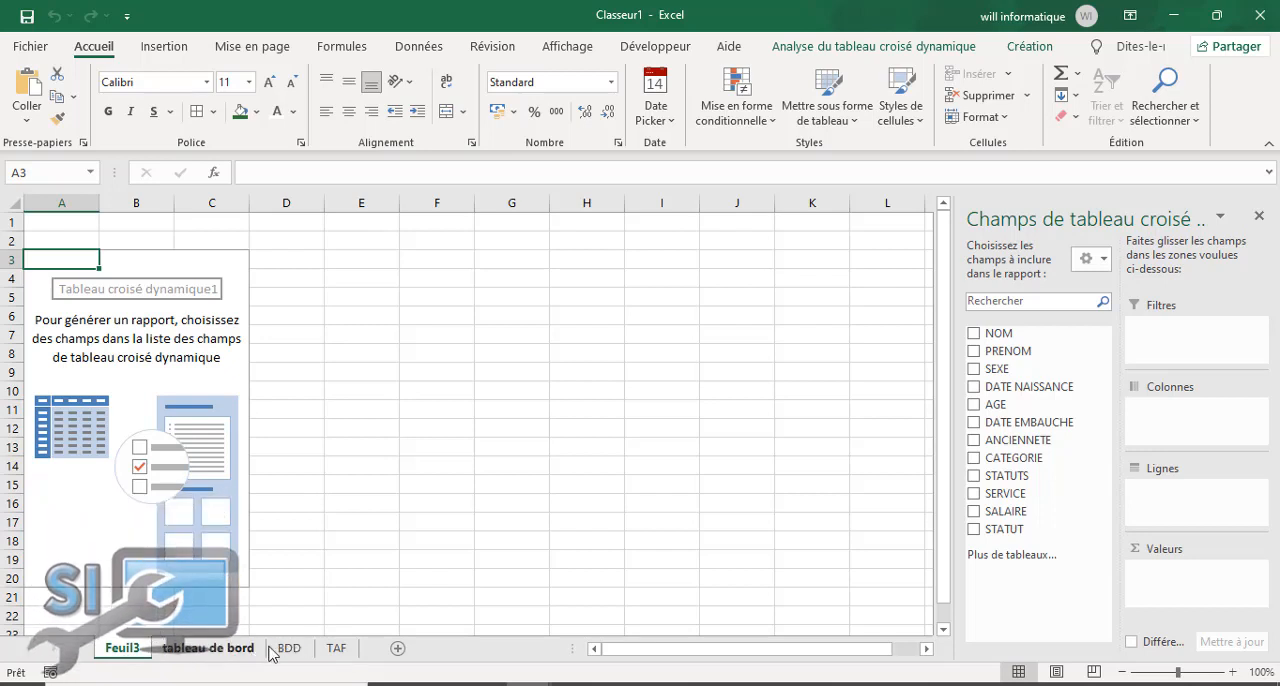
click(337, 650)
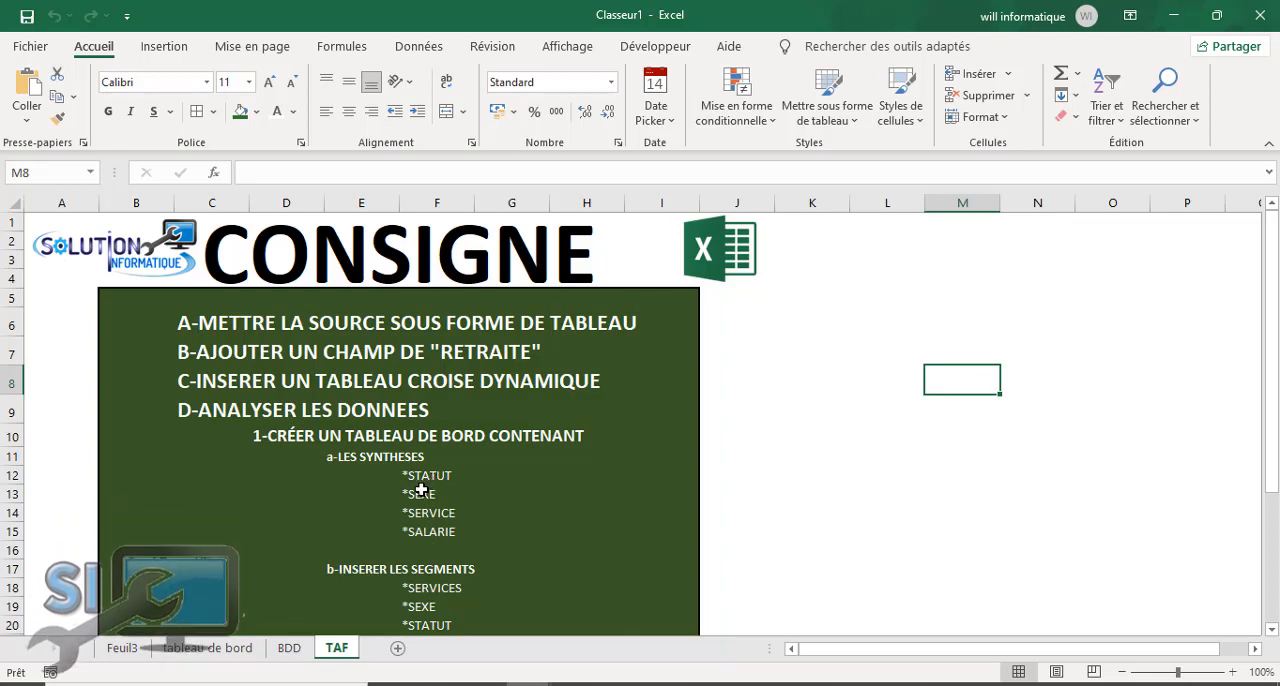
click(211, 648)
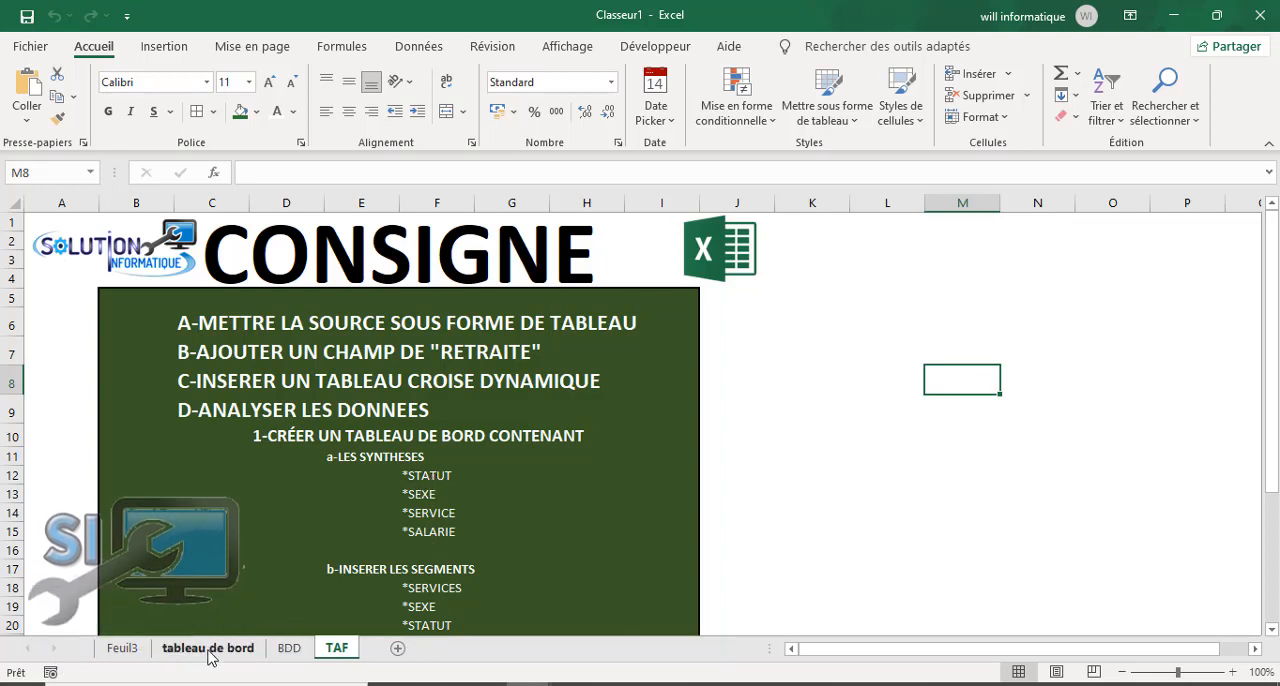
click(124, 650)
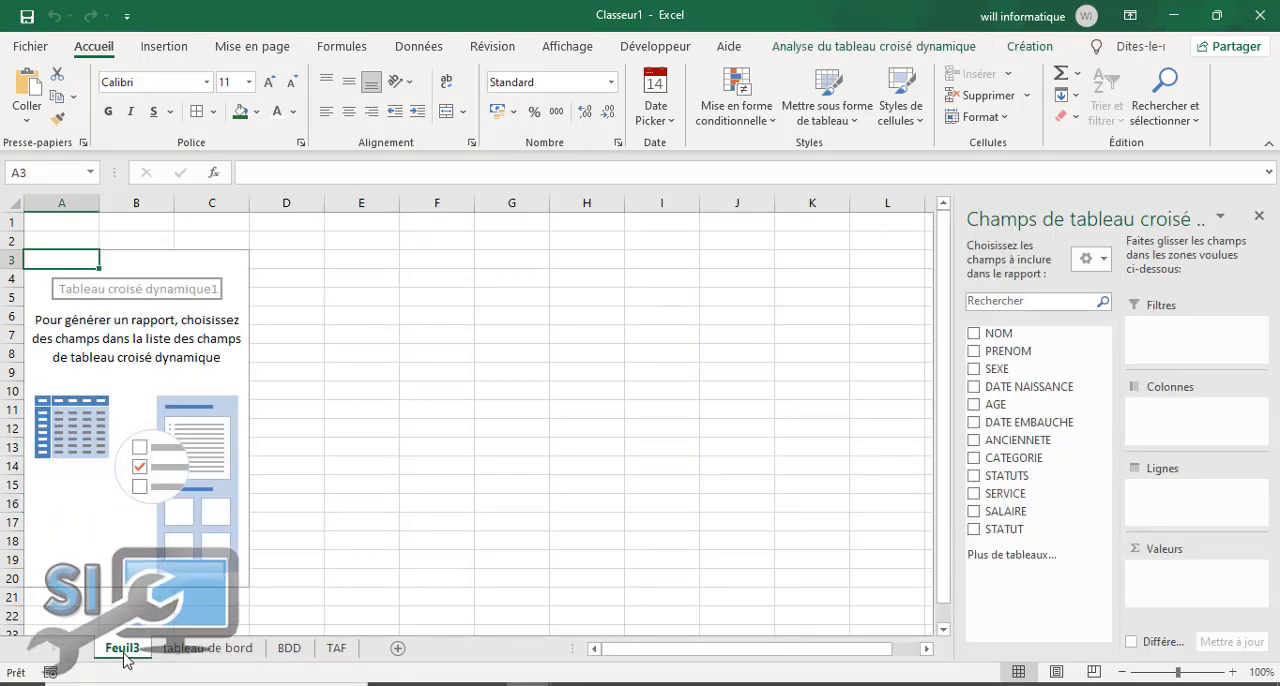
Step: Rename the Feuil3 worksheet as tcd
double_click(123, 649)
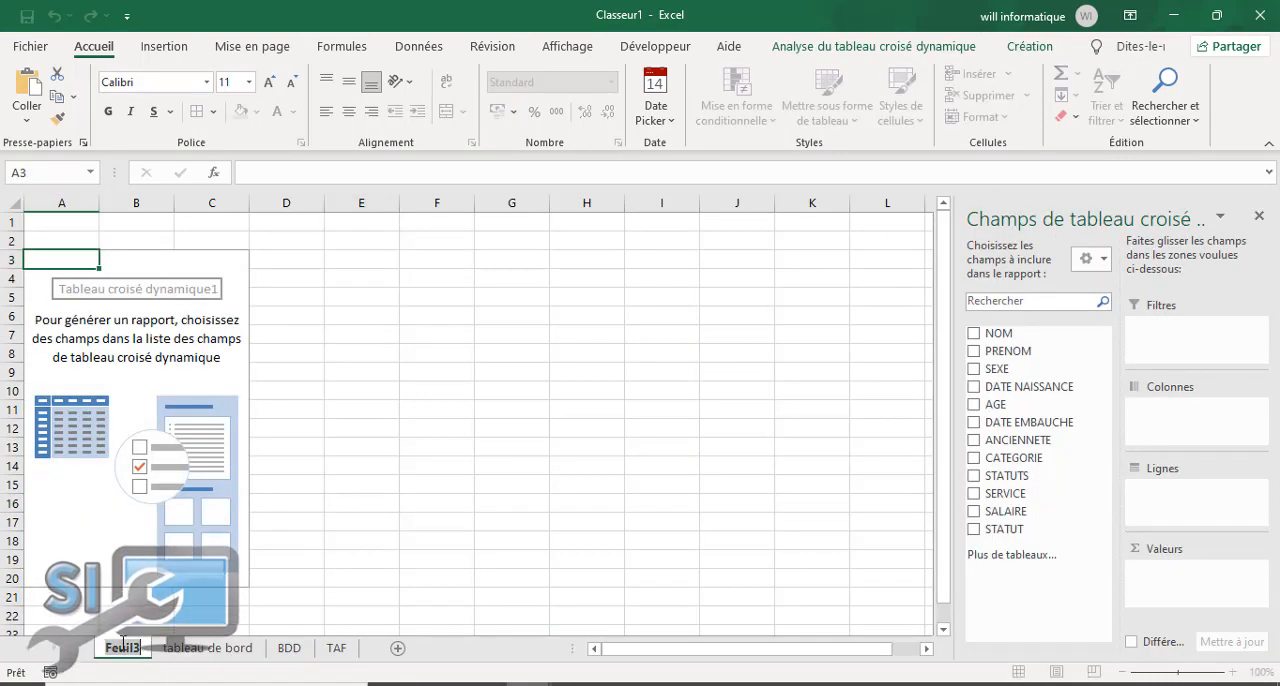
text(tcd)
key(Return)
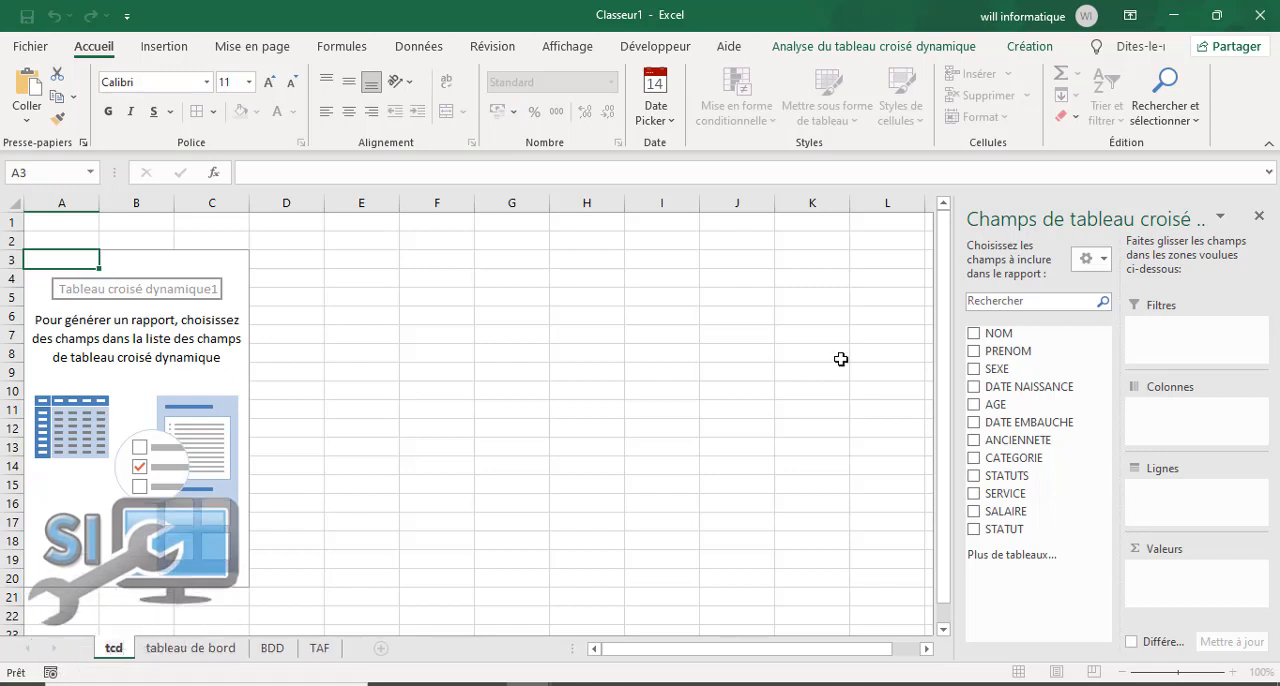
Step: Build the pivot table on tcd with STATUTS as rows and the count of NOM as values
click(812, 316)
click(128, 422)
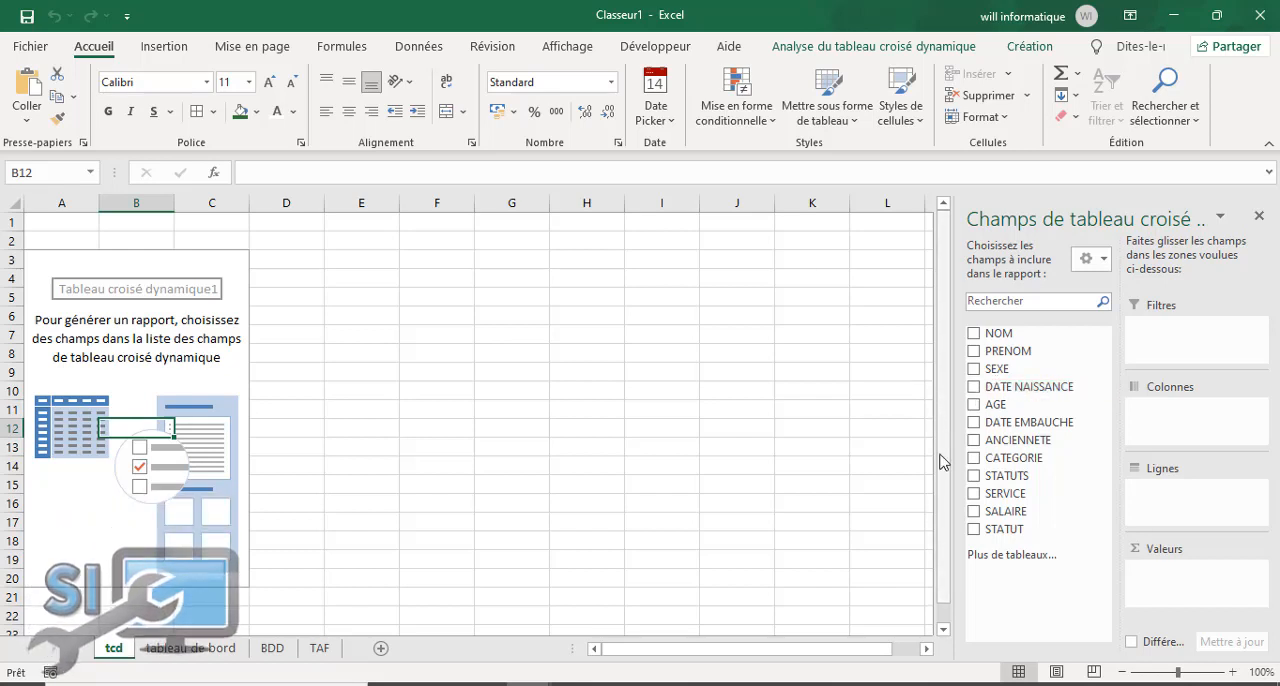
click(973, 477)
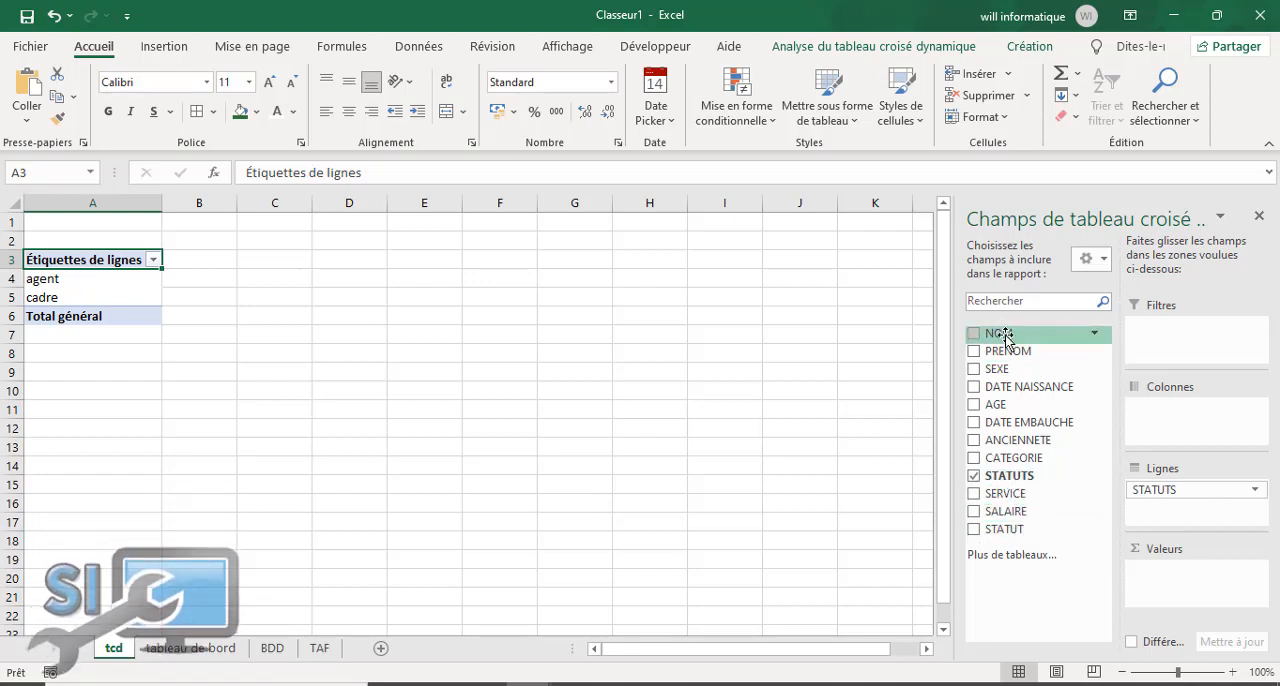
drag(1006, 340, 1171, 585)
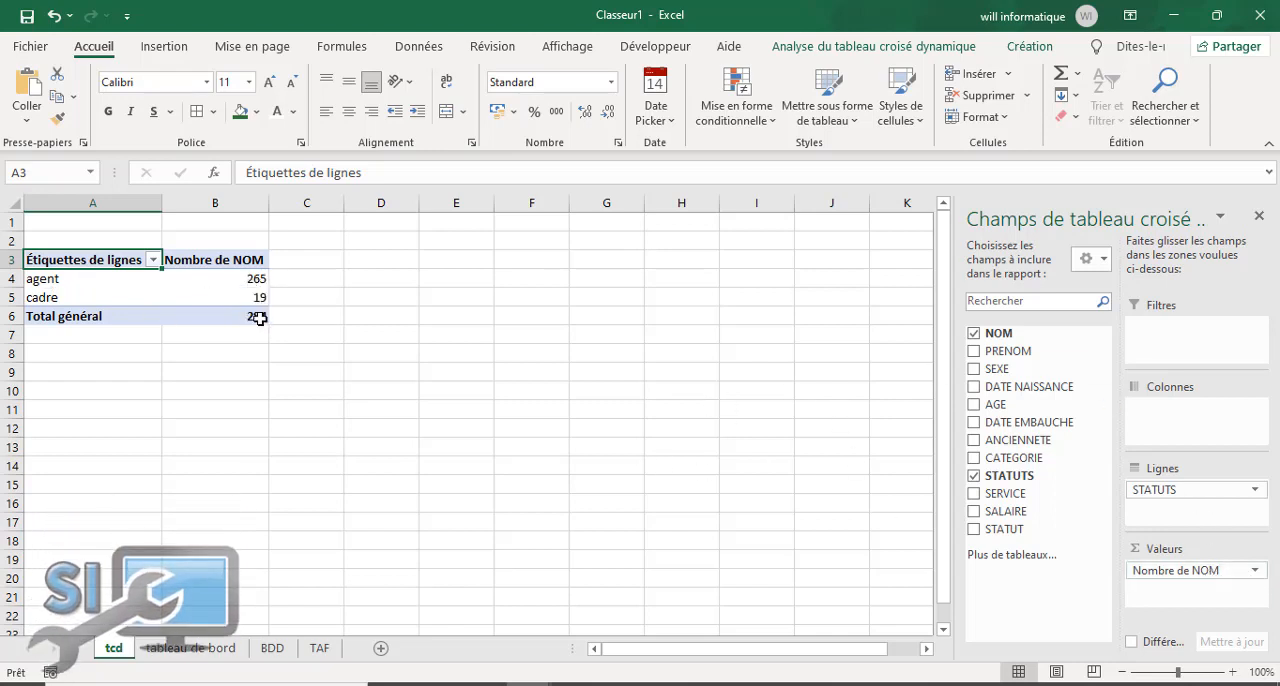
mouse_move(250, 320)
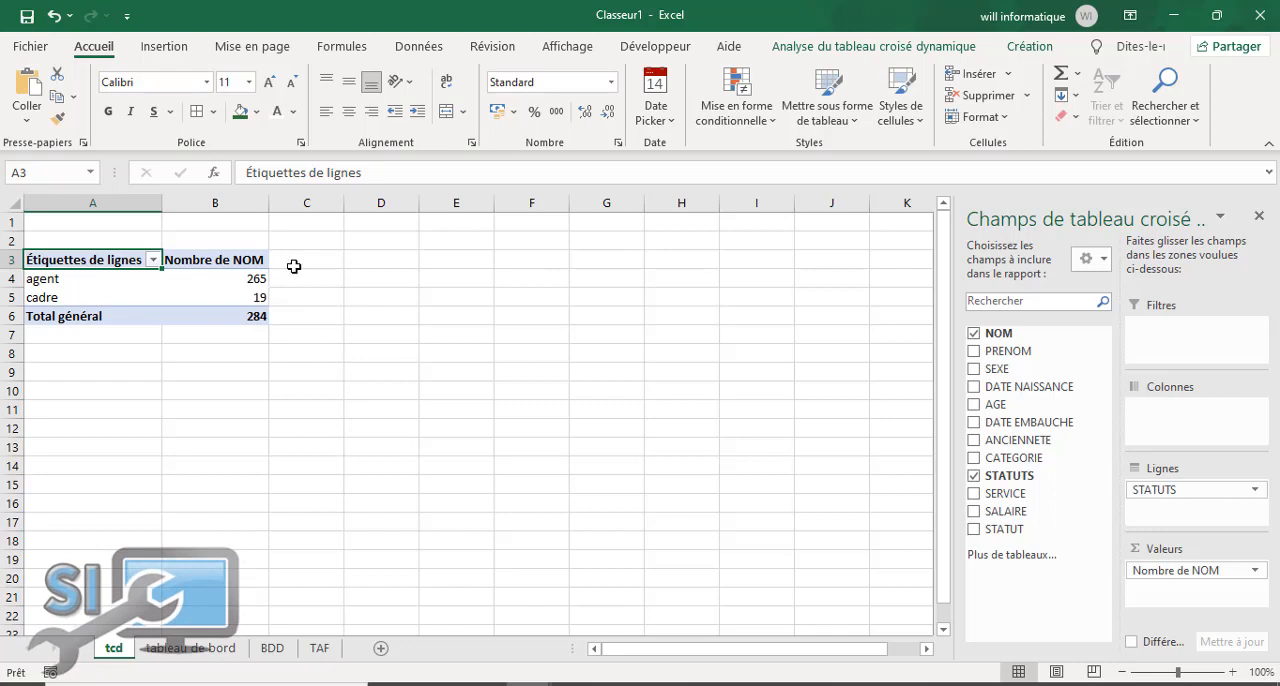
Step: Copy the whole STATUTS pivot table, range A3:B6, from the tcd sheet
click(258, 353)
drag(100, 258, 233, 317)
right_click(76, 277)
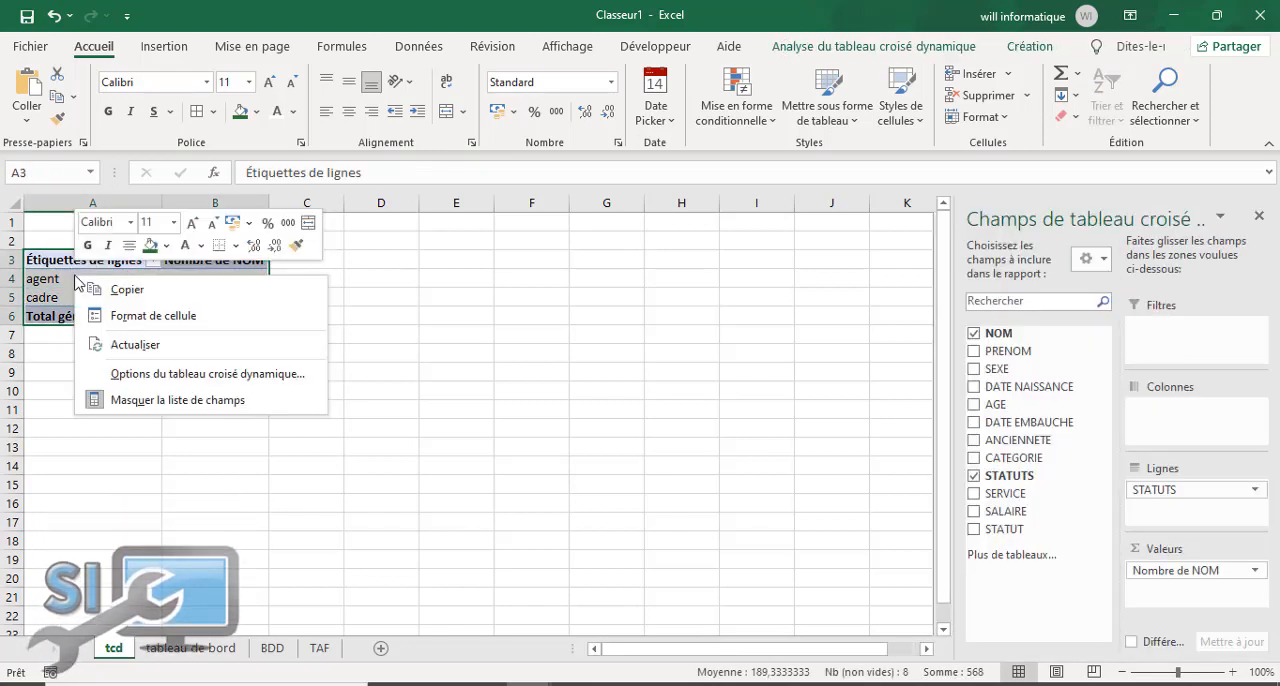
click(122, 290)
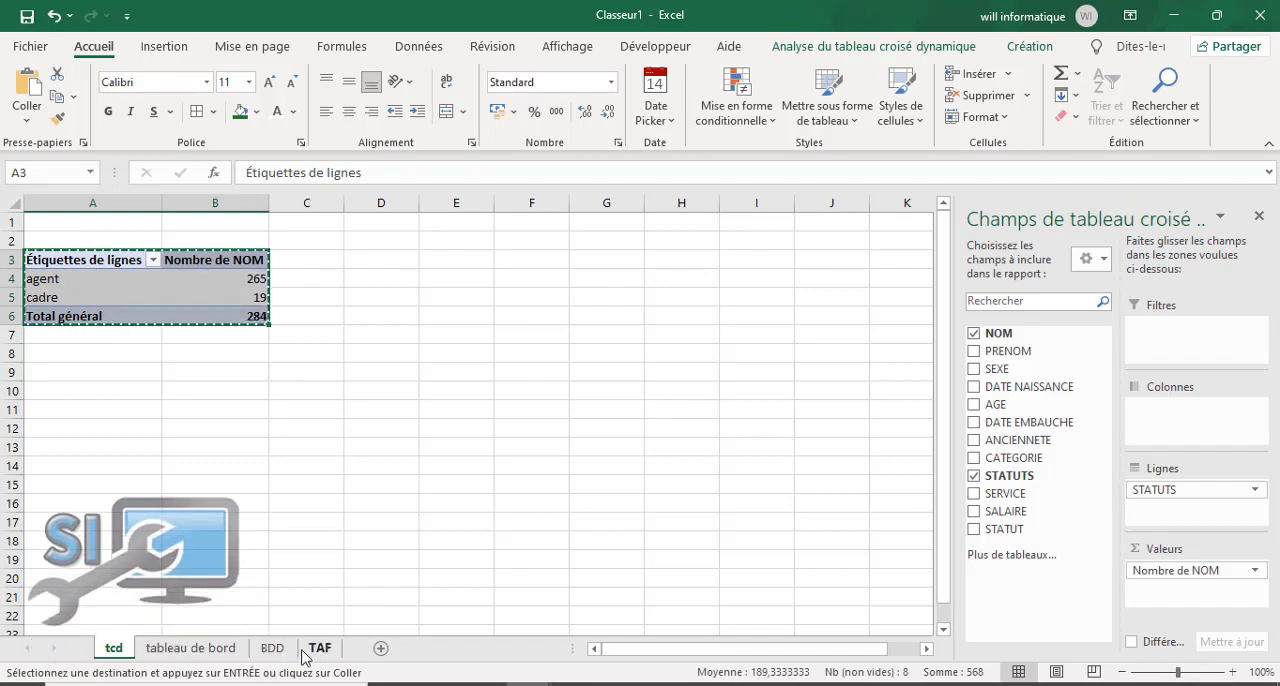
Step: Paste the copied pivot table at D6 of the tableau de bord sheet and fit column D to its content
click(272, 648)
click(320, 649)
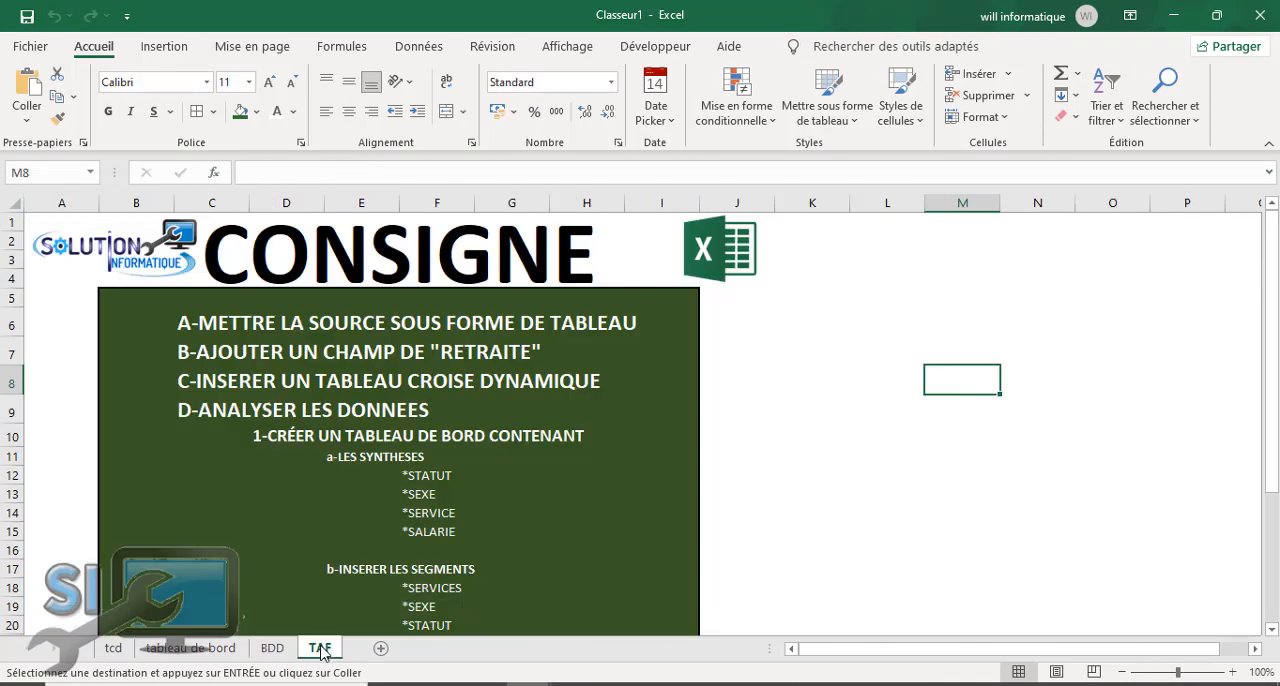
click(193, 649)
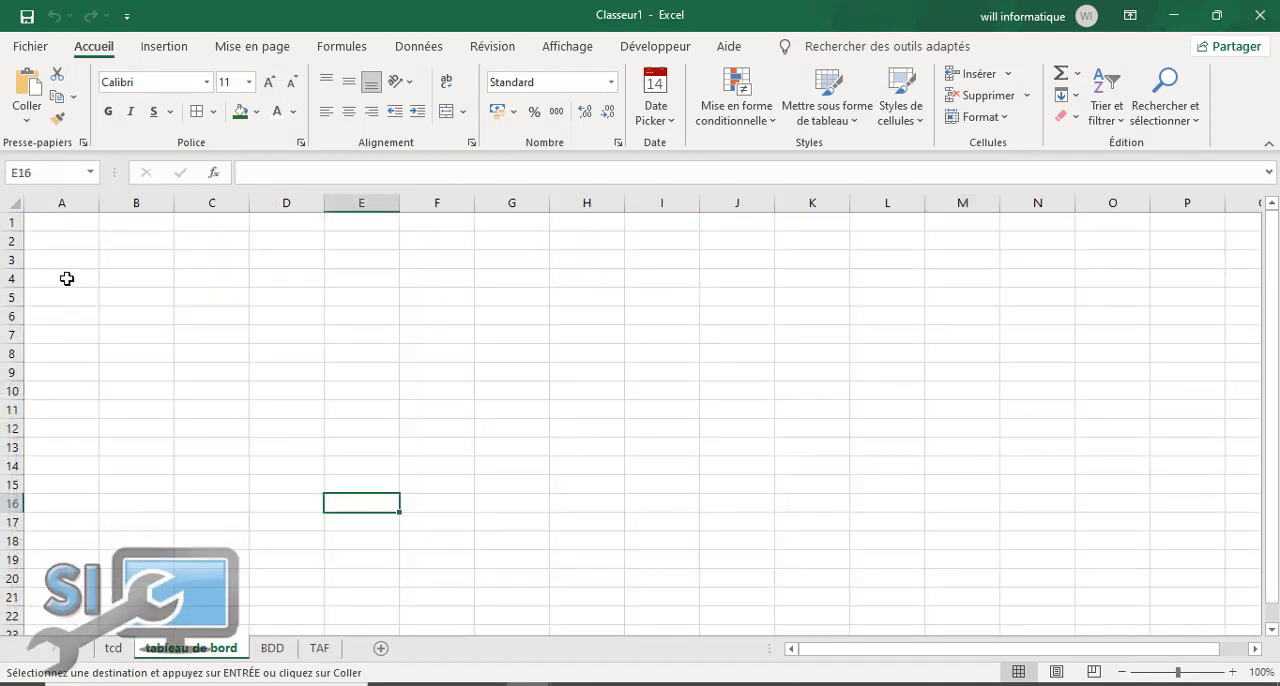
click(64, 354)
right_click(64, 354)
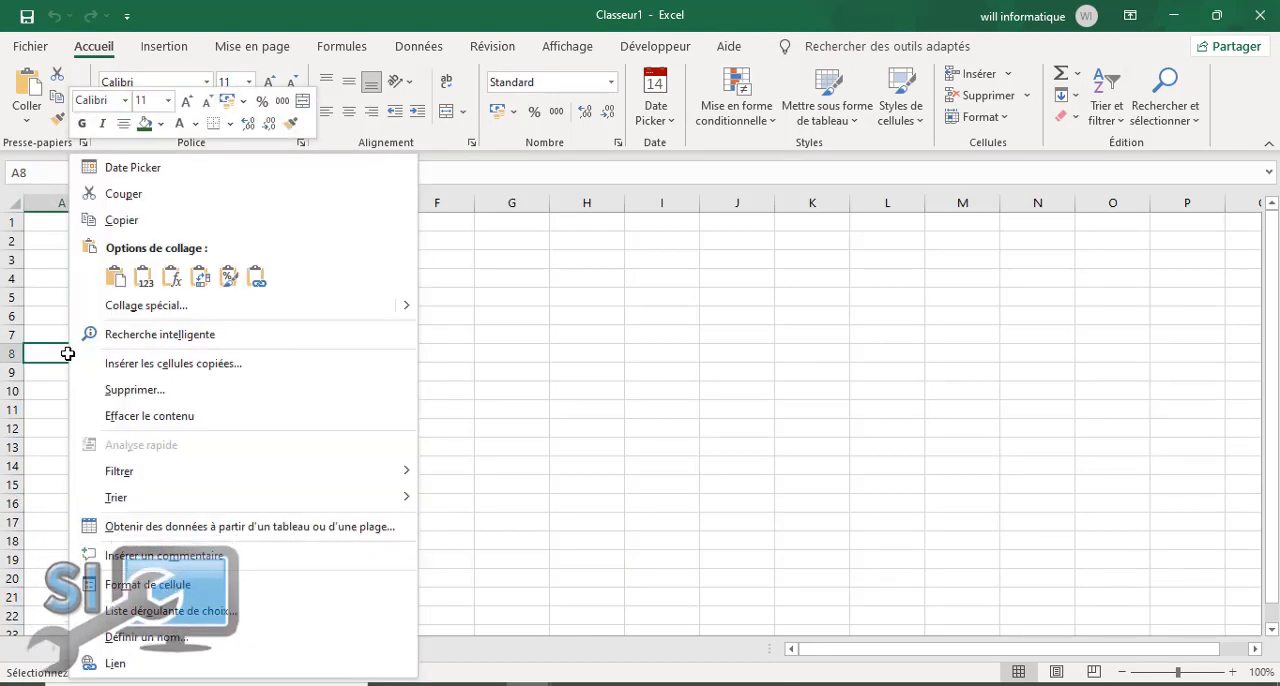
key(Escape)
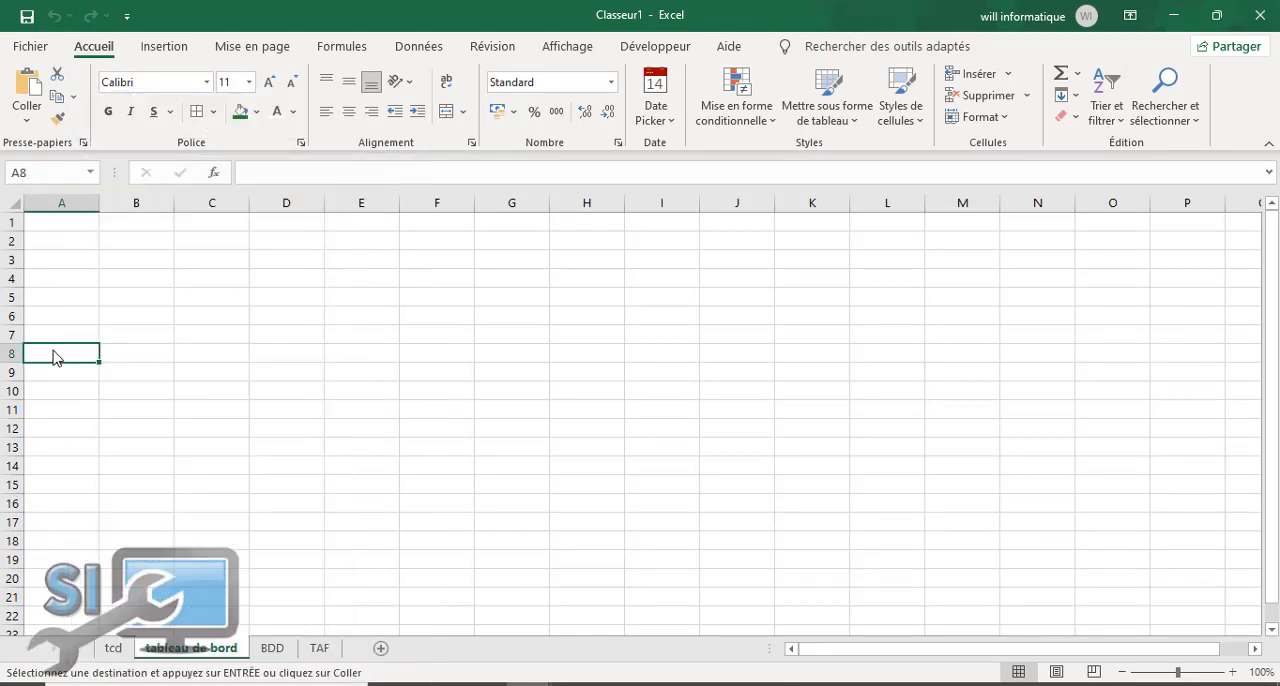
click(217, 317)
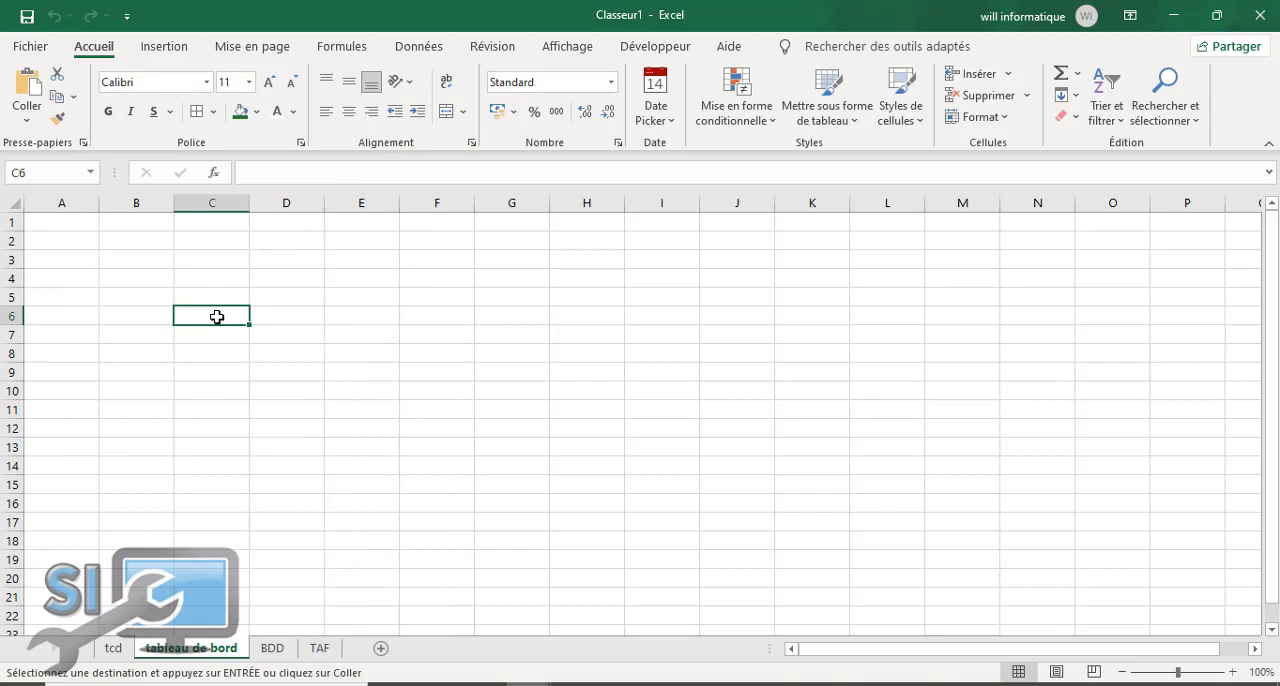
click(266, 317)
right_click(266, 317)
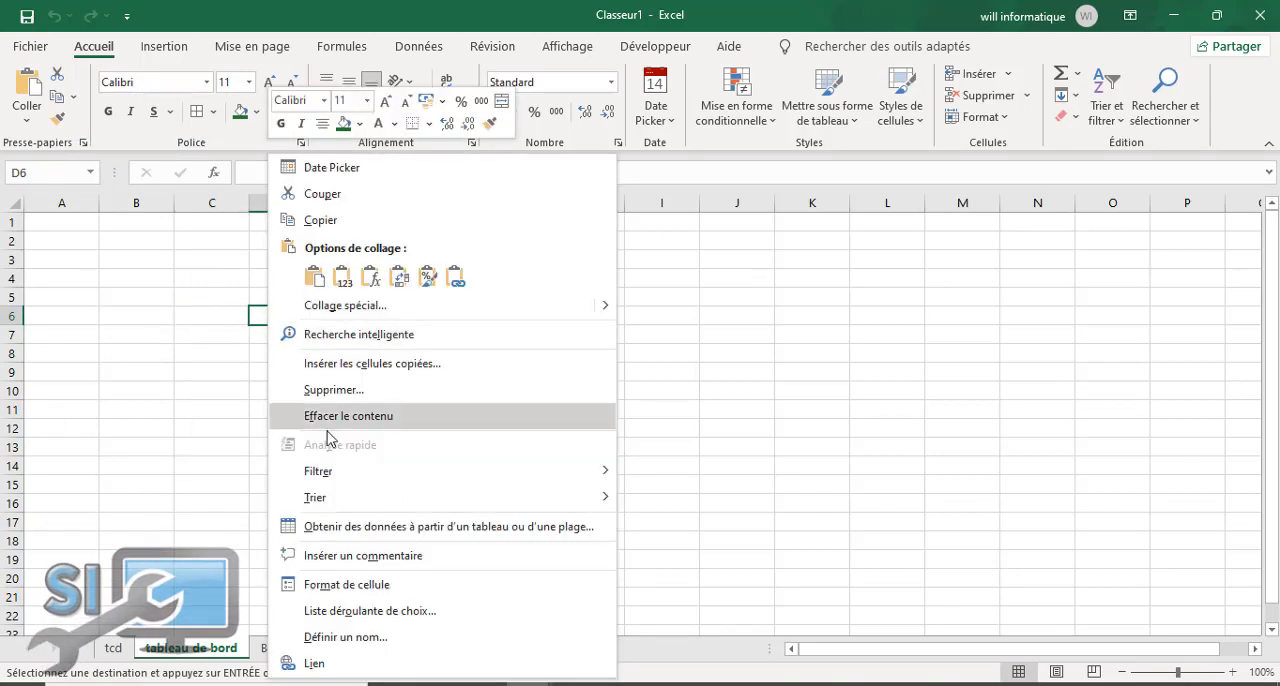
click(313, 278)
click(362, 464)
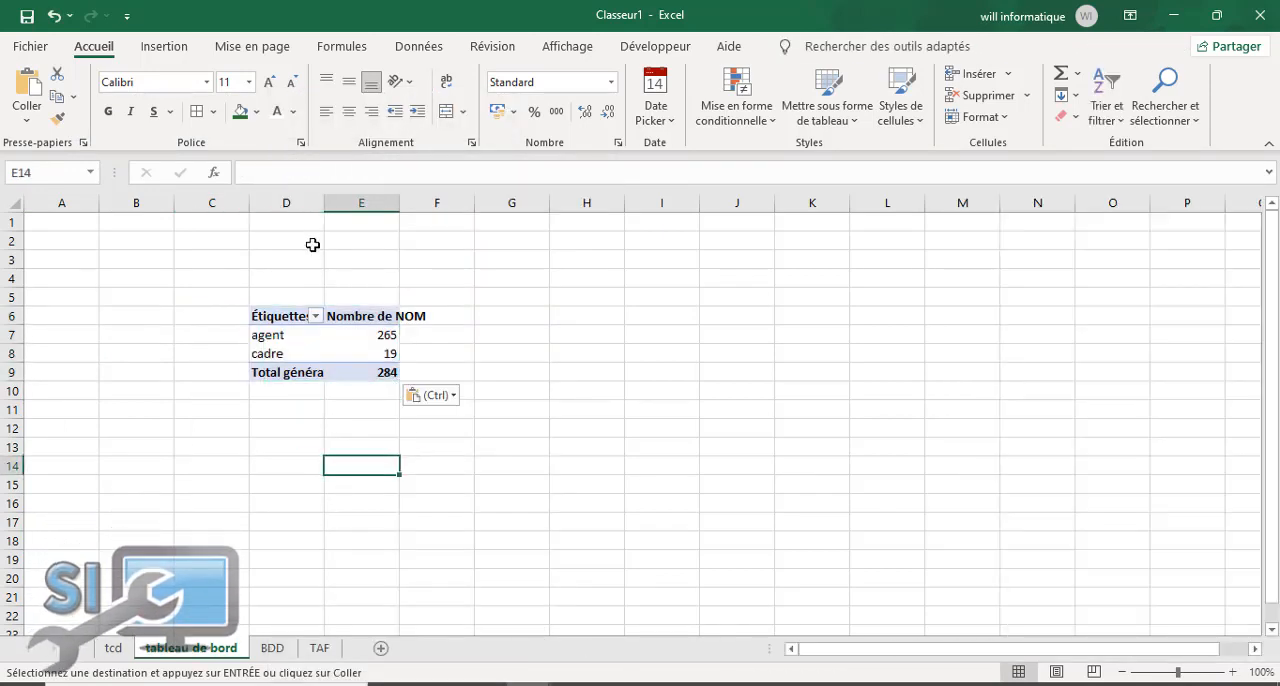
double_click(328, 202)
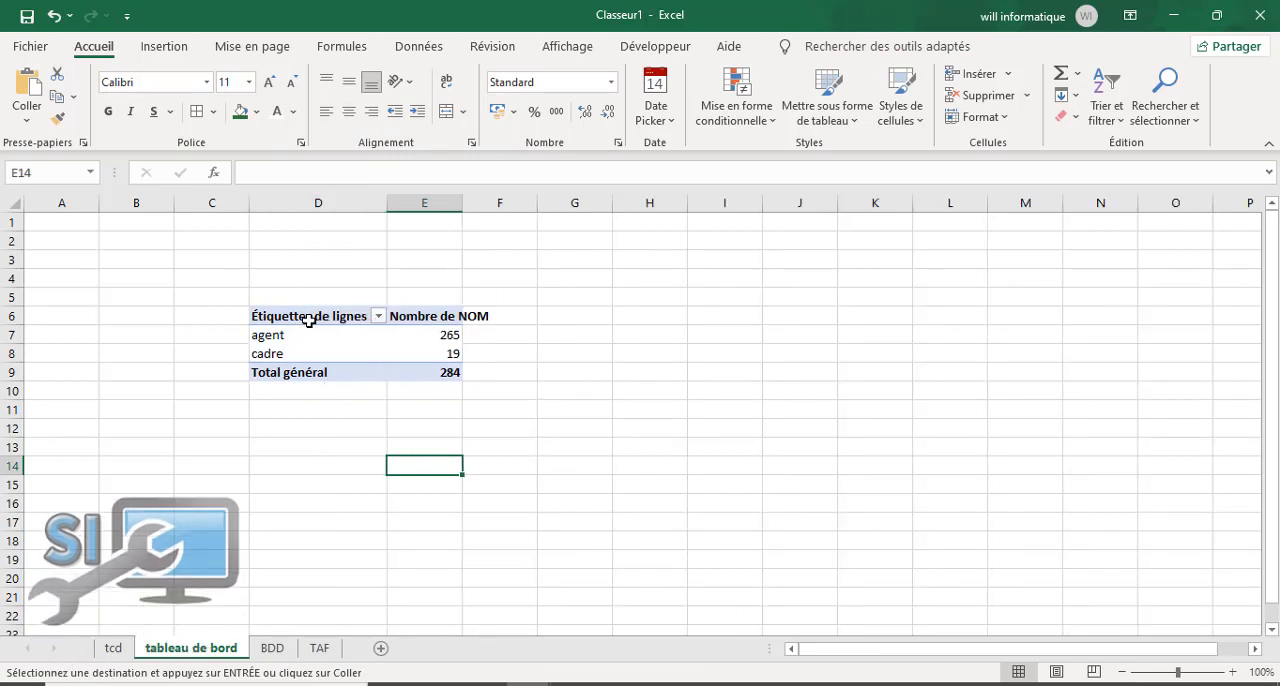
Step: Rename the row label header in D6 of the pasted pivot table as STATUT
click(314, 317)
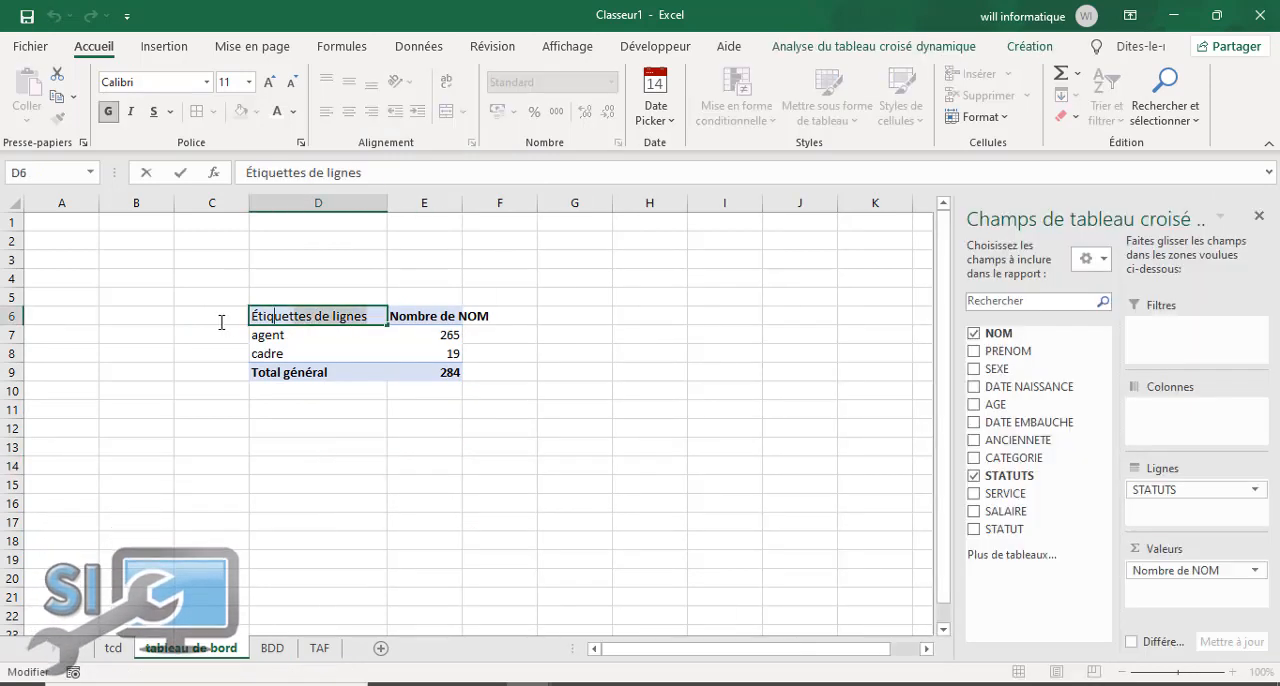
drag(221, 322, 213, 308)
text(s)
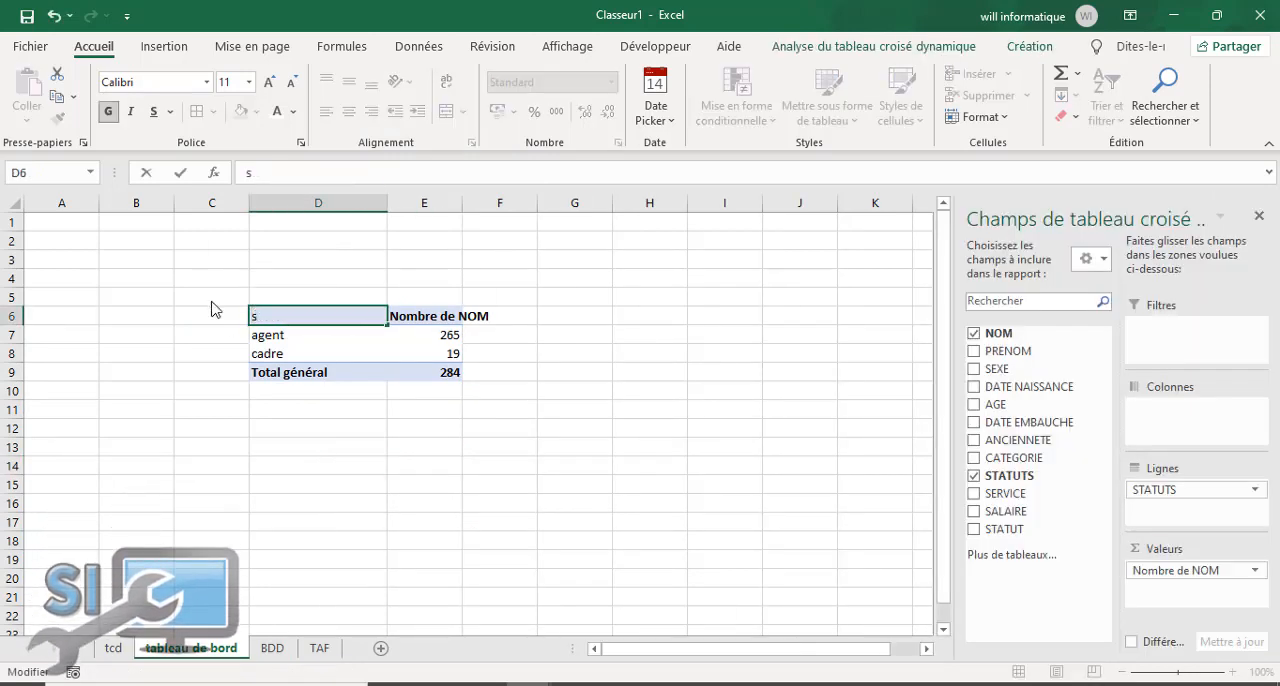
text(STATUT)
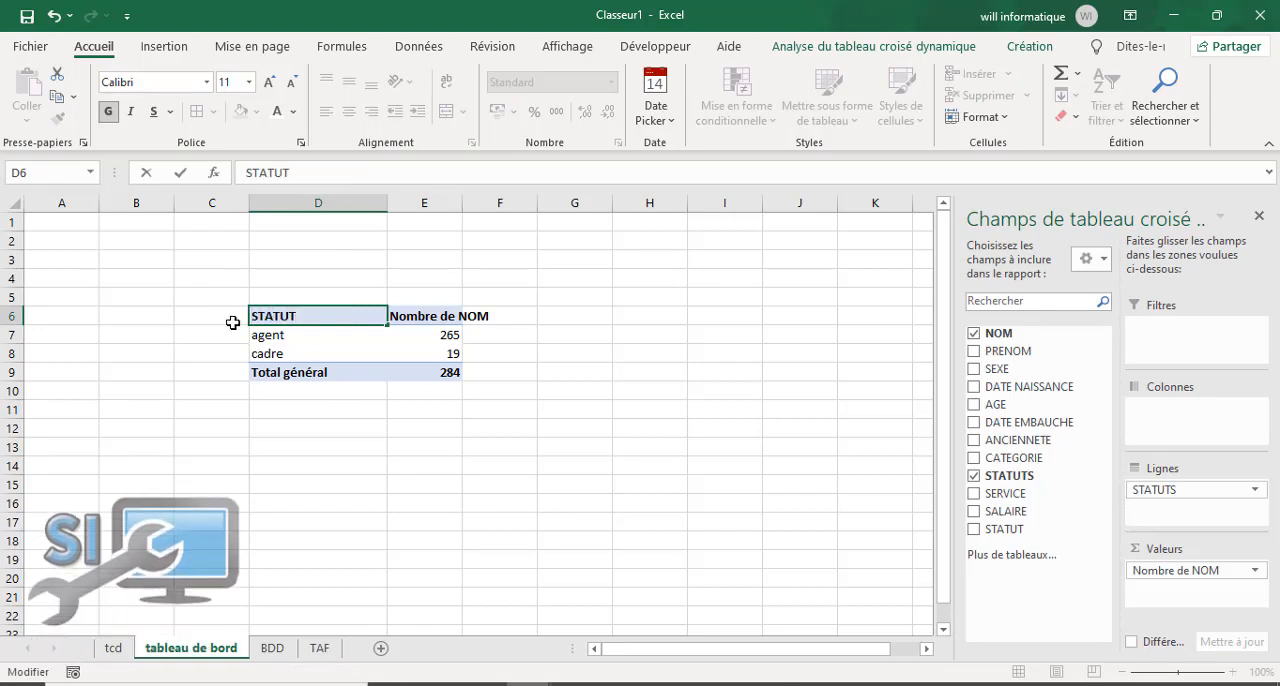
Step: Shorten the count column header in E6 of the dashboard pivot table to Nbre
click(437, 318)
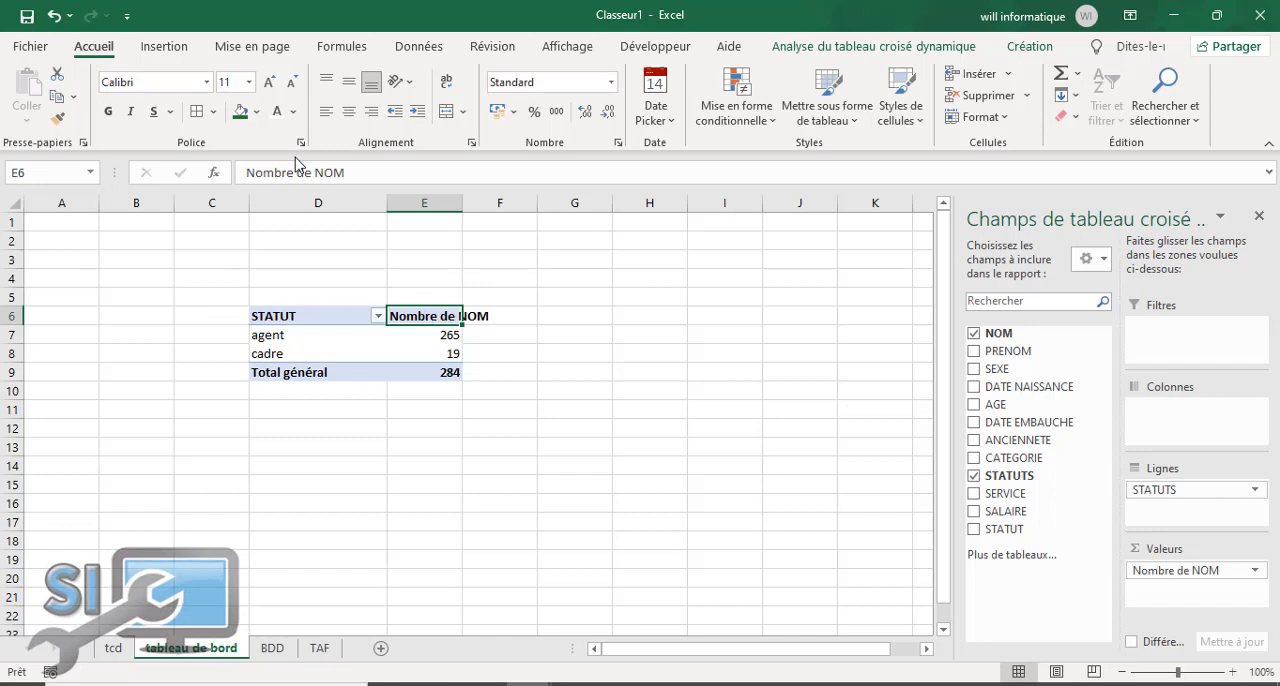
click(355, 172)
key(BackSpace)
key(BackSpace)
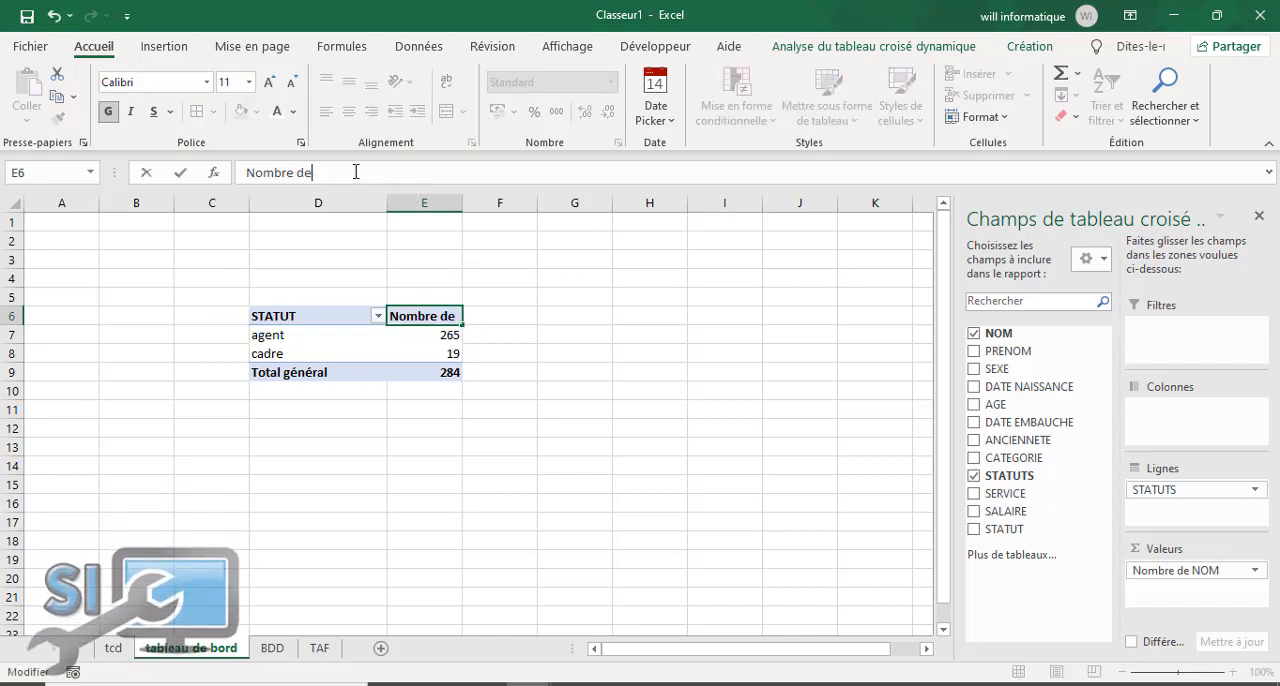
key(BackSpace)
text(bre)
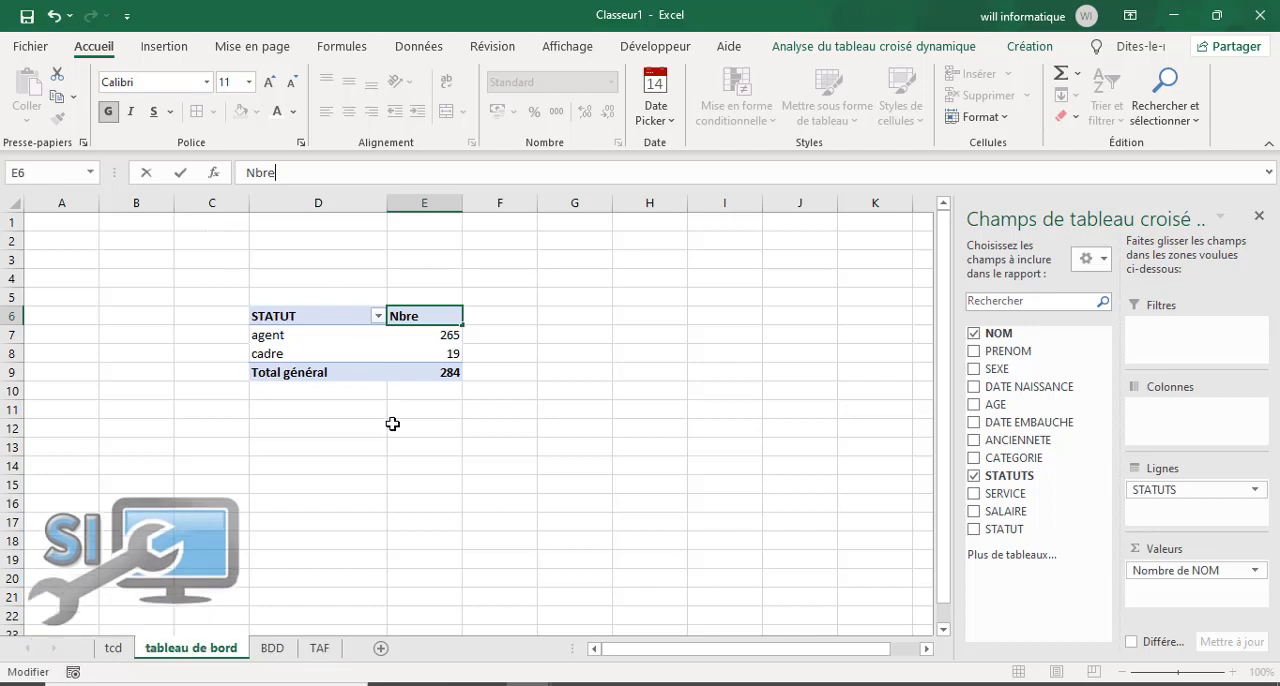
click(392, 425)
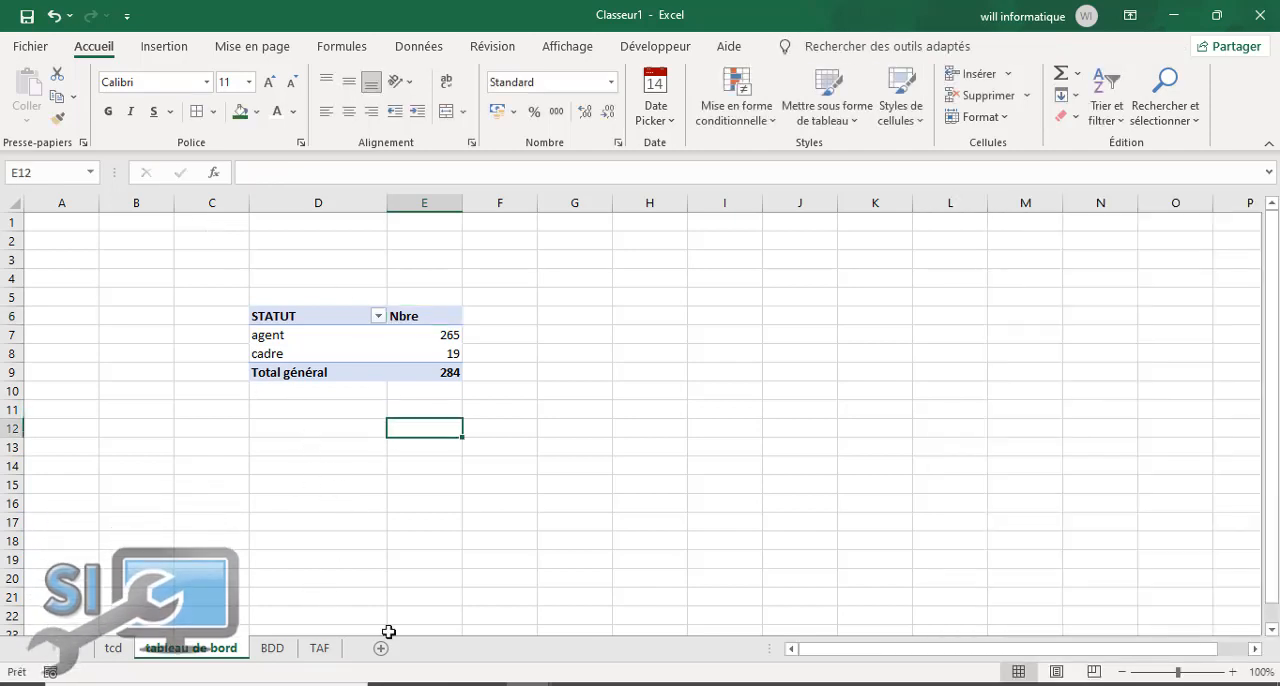
Step: Remove the NOM and STATUTS fields from the original pivot table on the tcd sheet
click(116, 648)
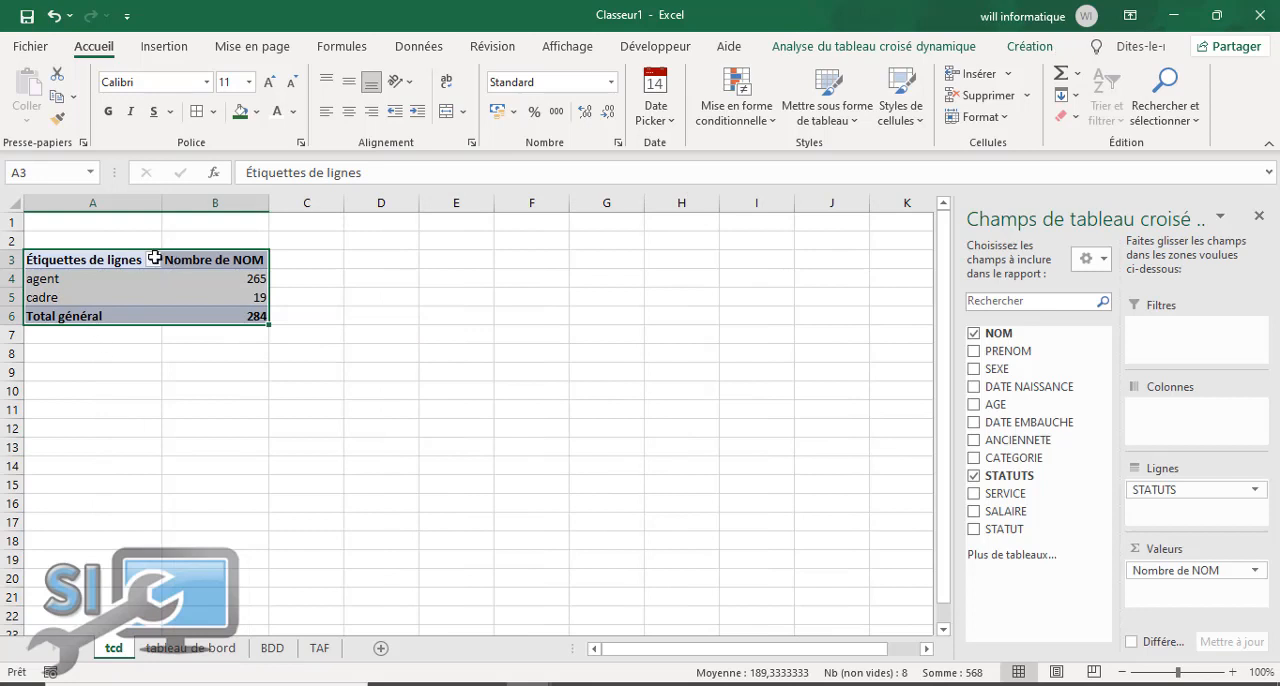
click(973, 333)
click(972, 478)
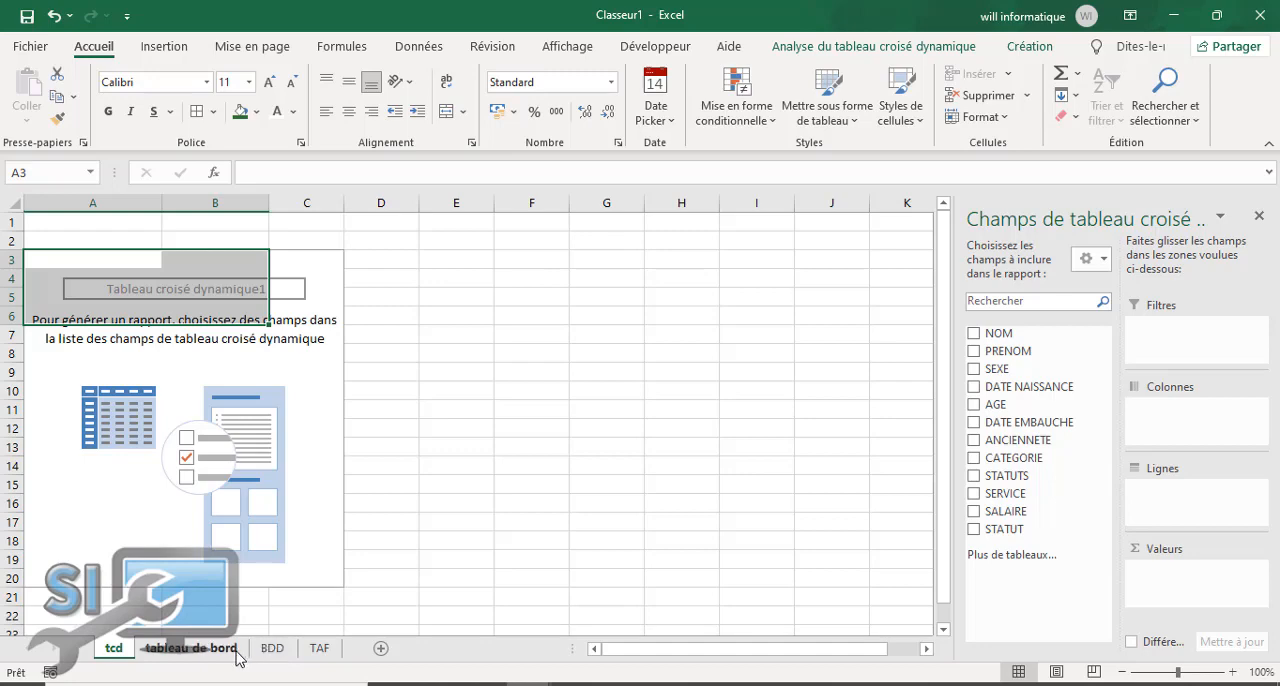
Step: Check the TAF instructions and build the tcd pivot table with SEXE rows, the count of NOM and the sum of SALAIRE
click(318, 650)
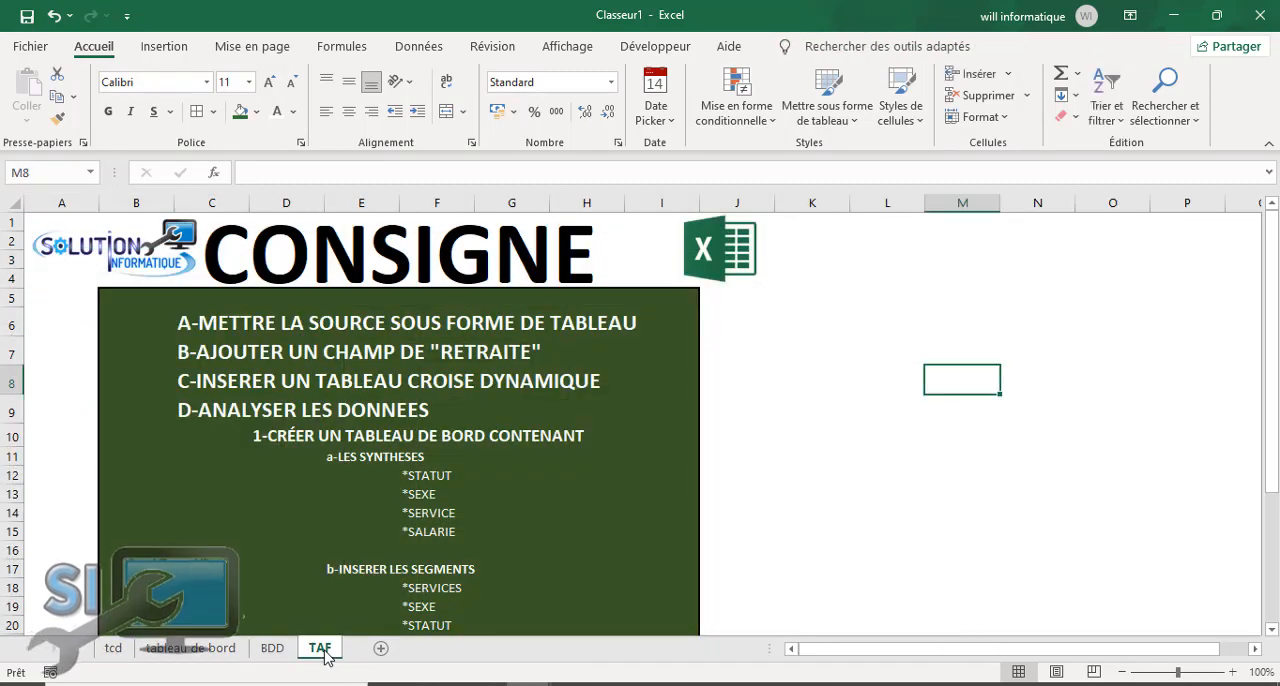
click(113, 652)
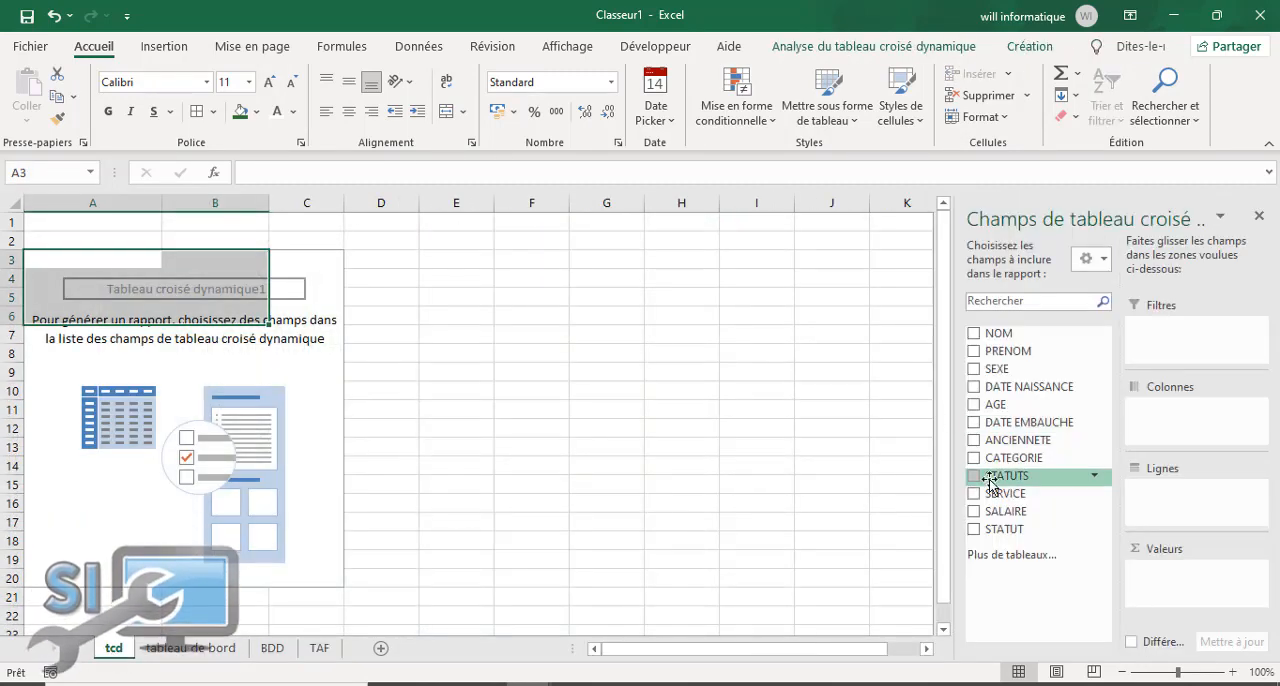
click(974, 369)
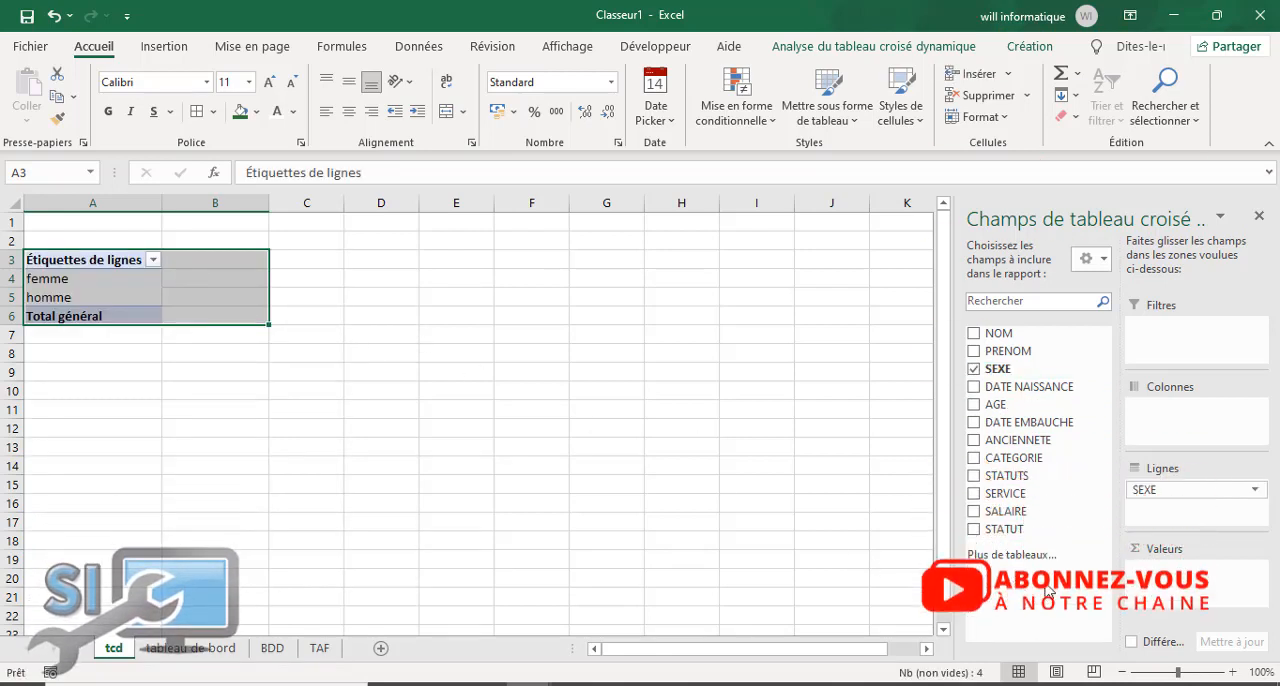
drag(1040, 511, 1162, 582)
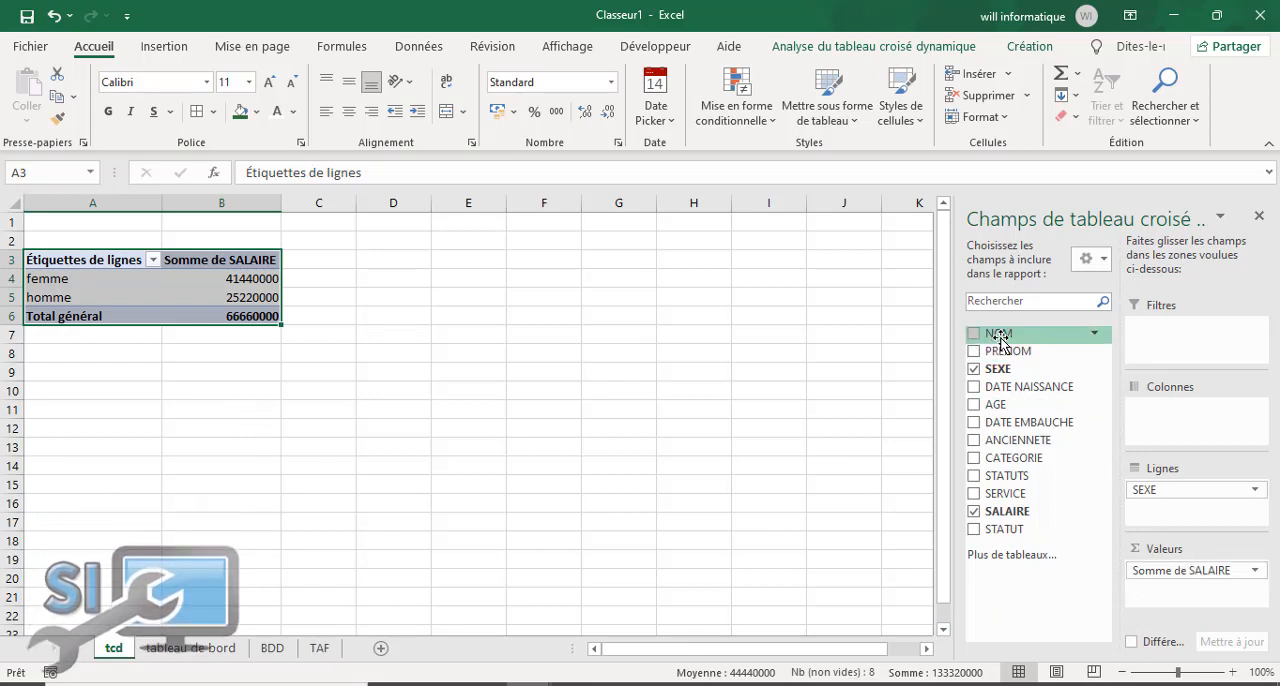
drag(1000, 340, 1163, 569)
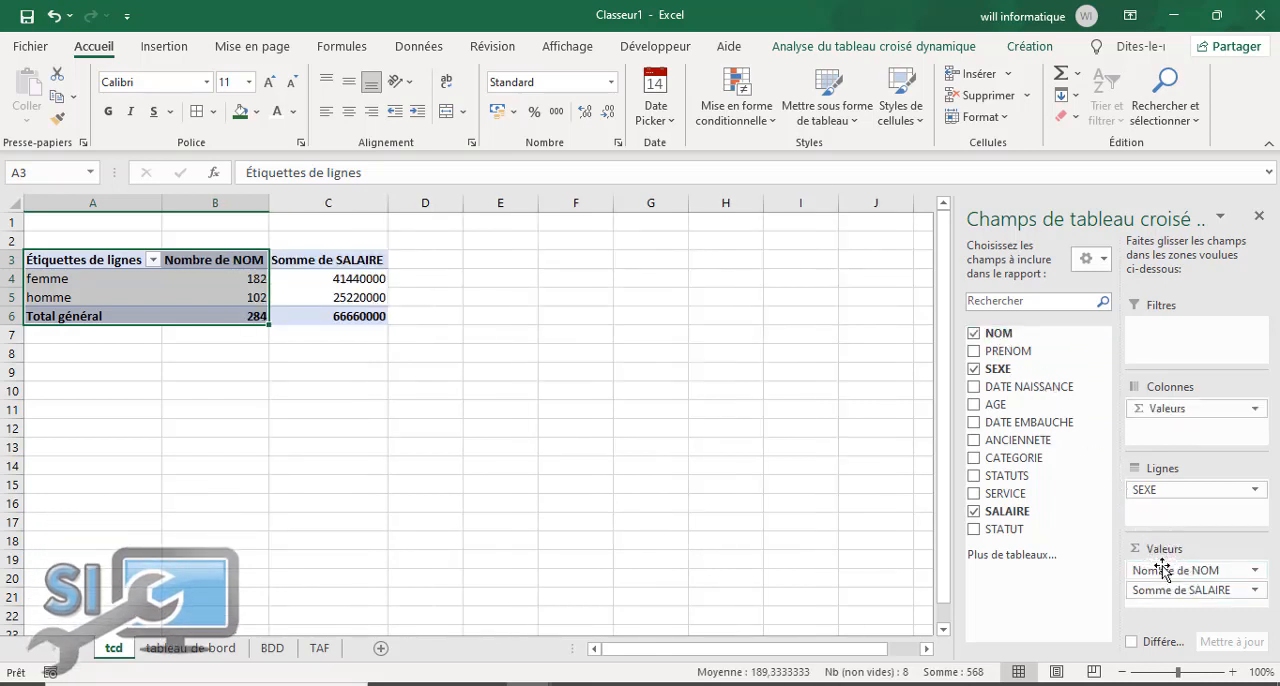
click(474, 443)
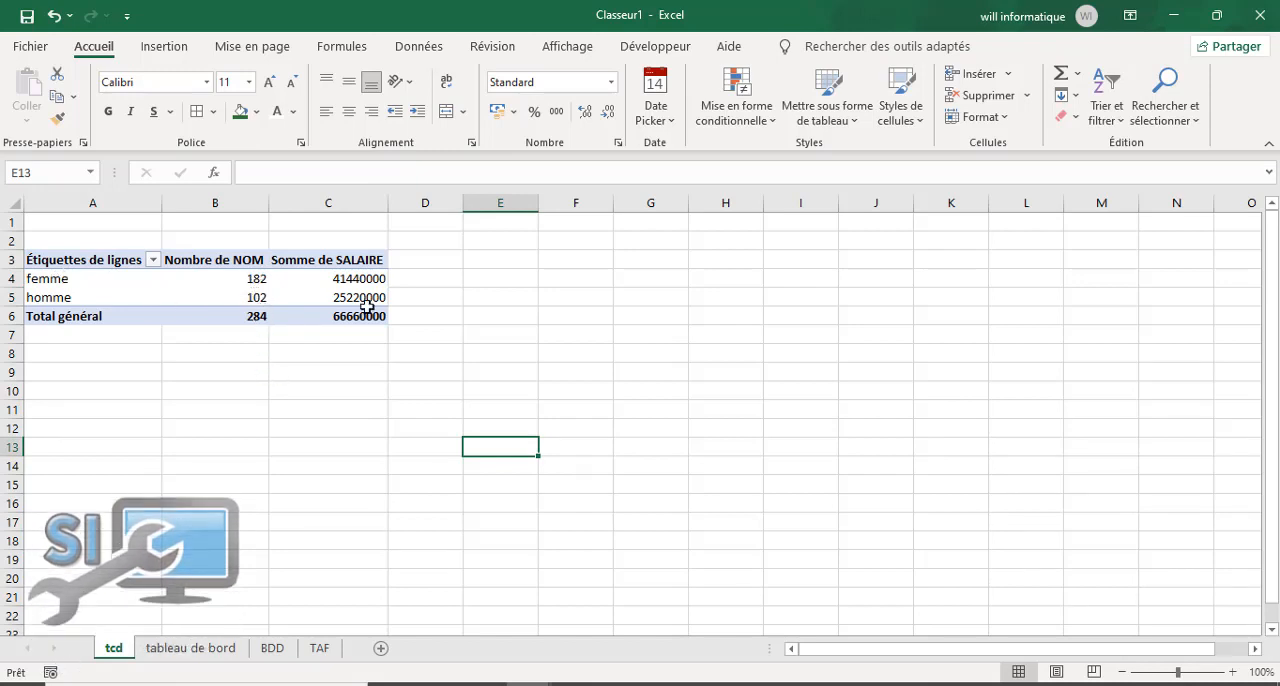
Step: Summarise the SALAIRE values in the SEXE pivot table by average (Moyenne)
click(342, 280)
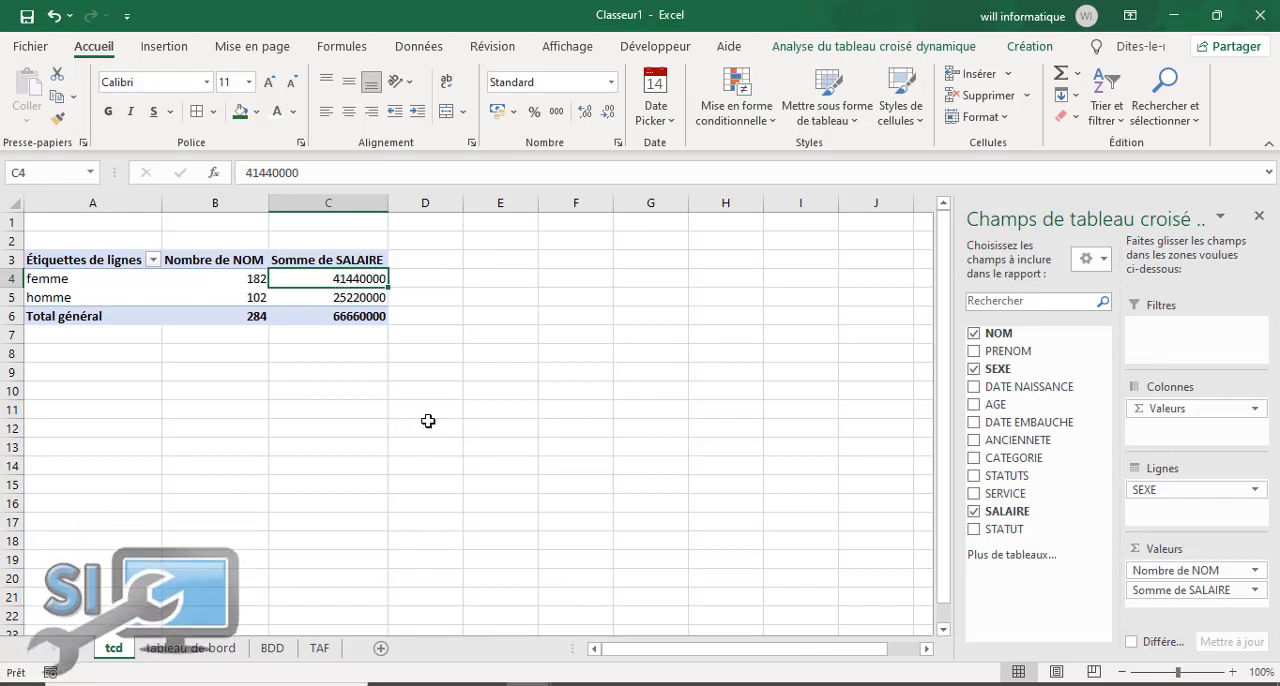
right_click(334, 280)
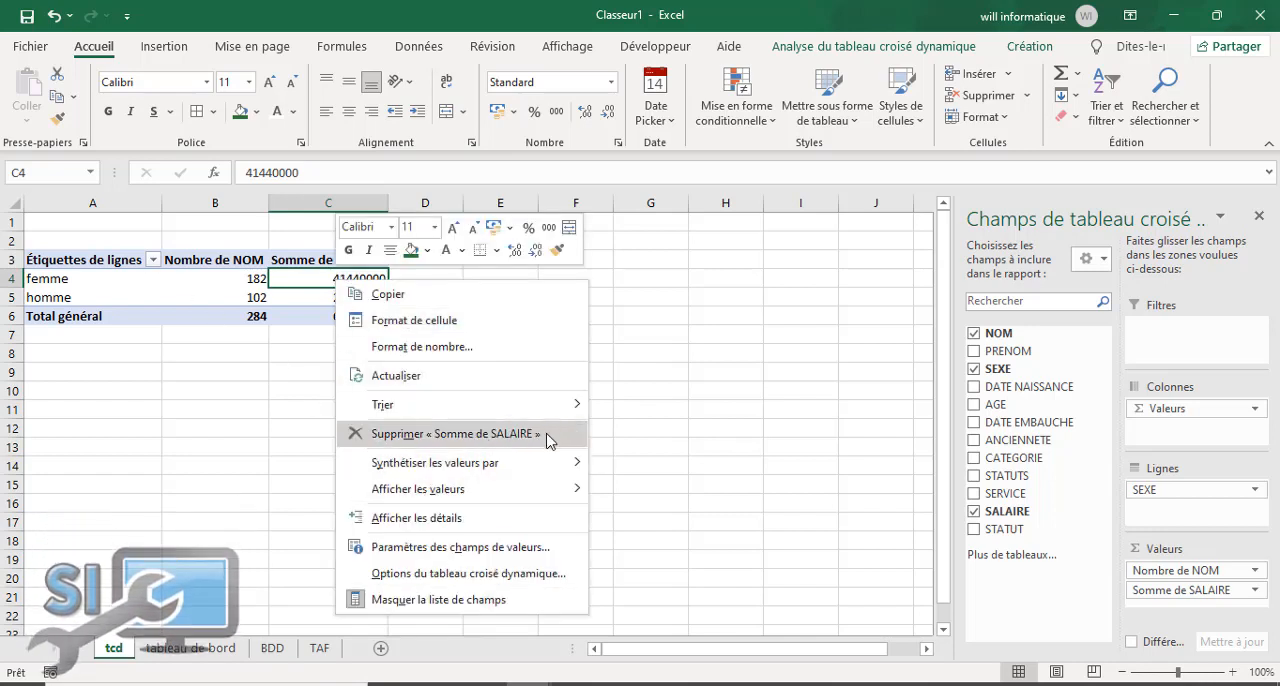
mouse_move(553, 463)
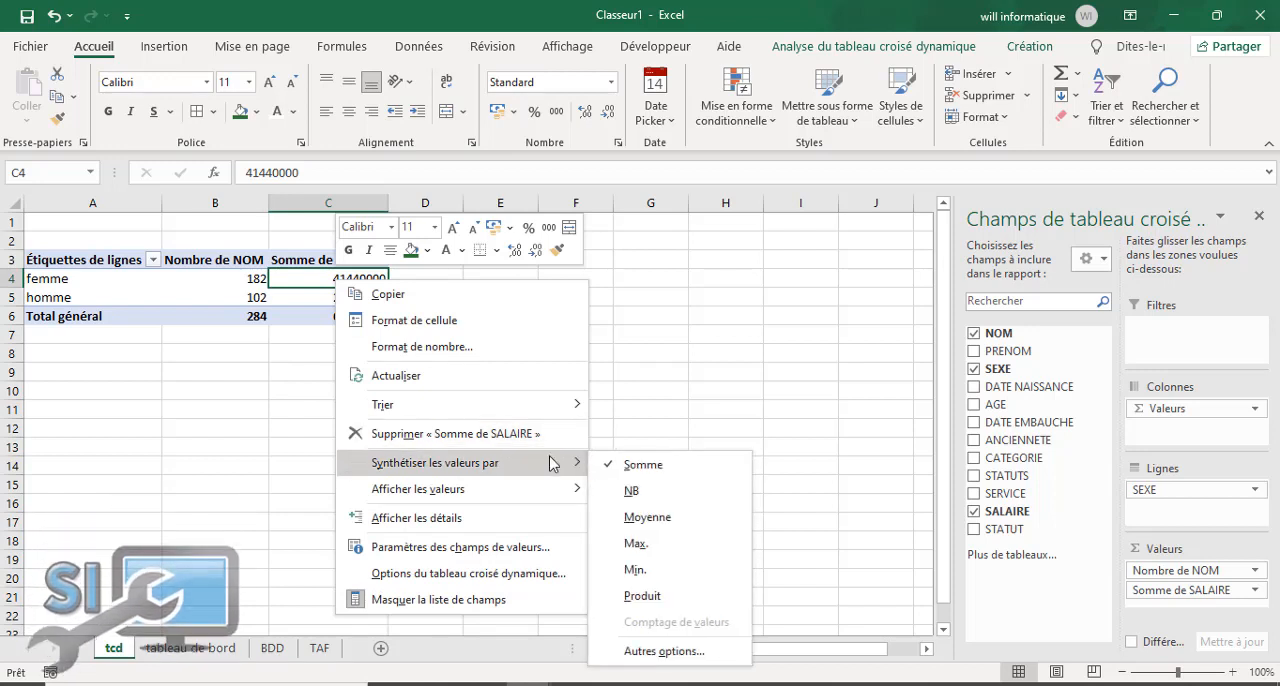
click(650, 519)
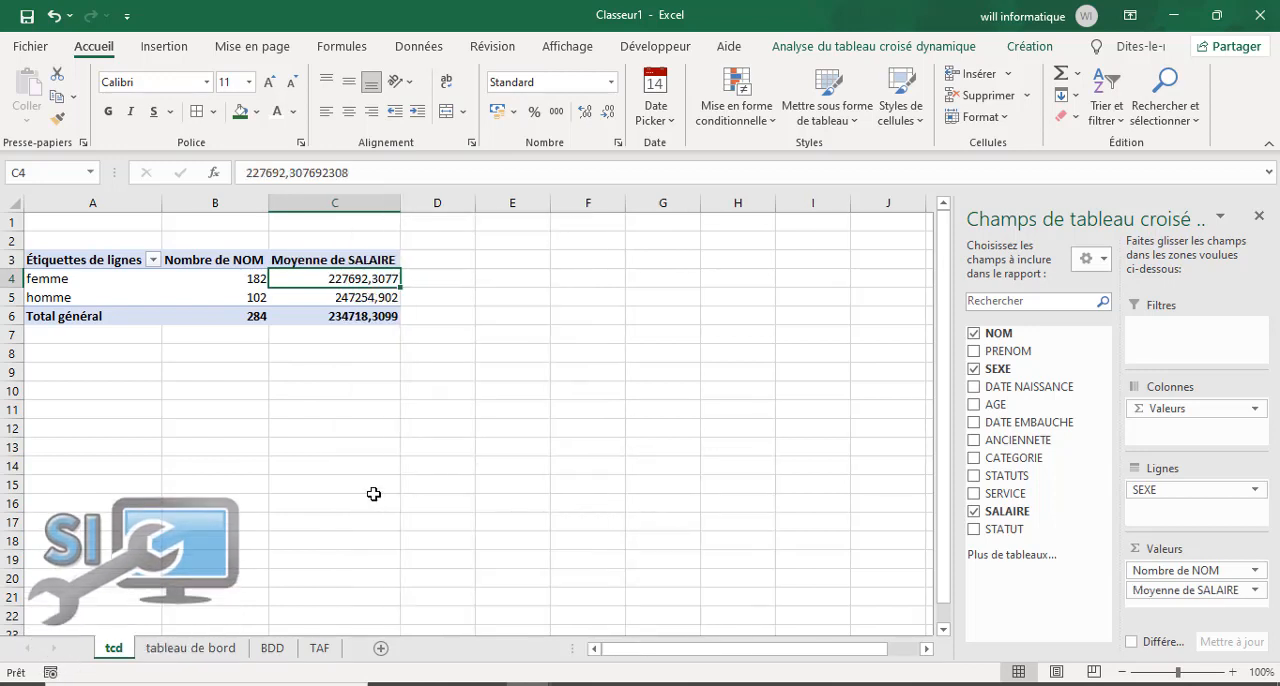
Step: Format the average salaries in C4:C6 of the SEXE pivot table as numbers without decimals
drag(369, 273, 369, 313)
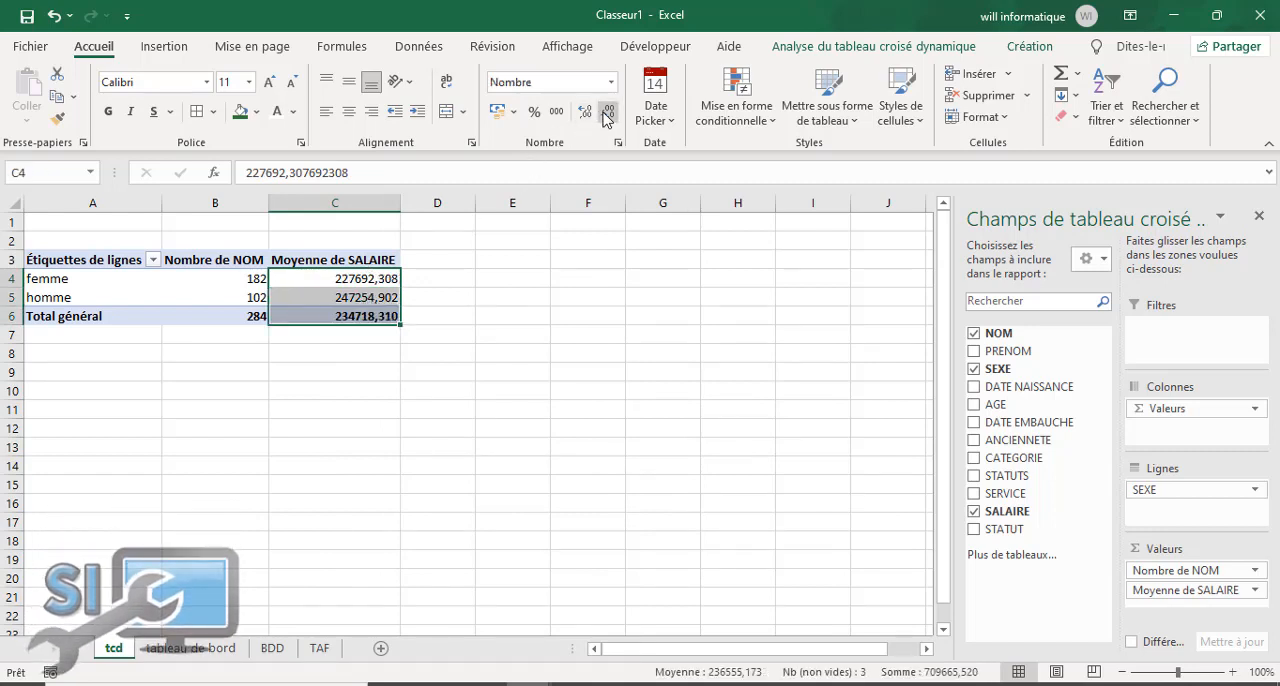
click(314, 482)
Step: Copy the SEXE pivot table from A3:C6 and paste it at D12 on the tableau de bord sheet
drag(143, 267, 314, 312)
right_click(130, 292)
click(172, 307)
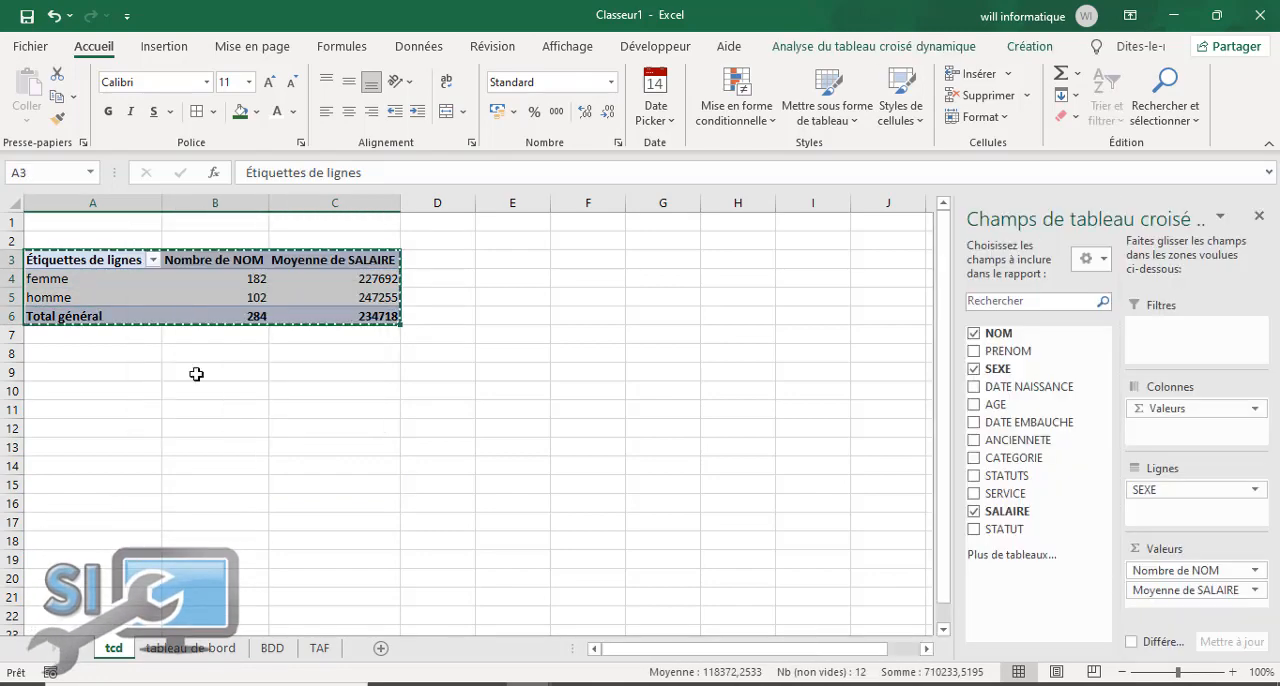
click(272, 648)
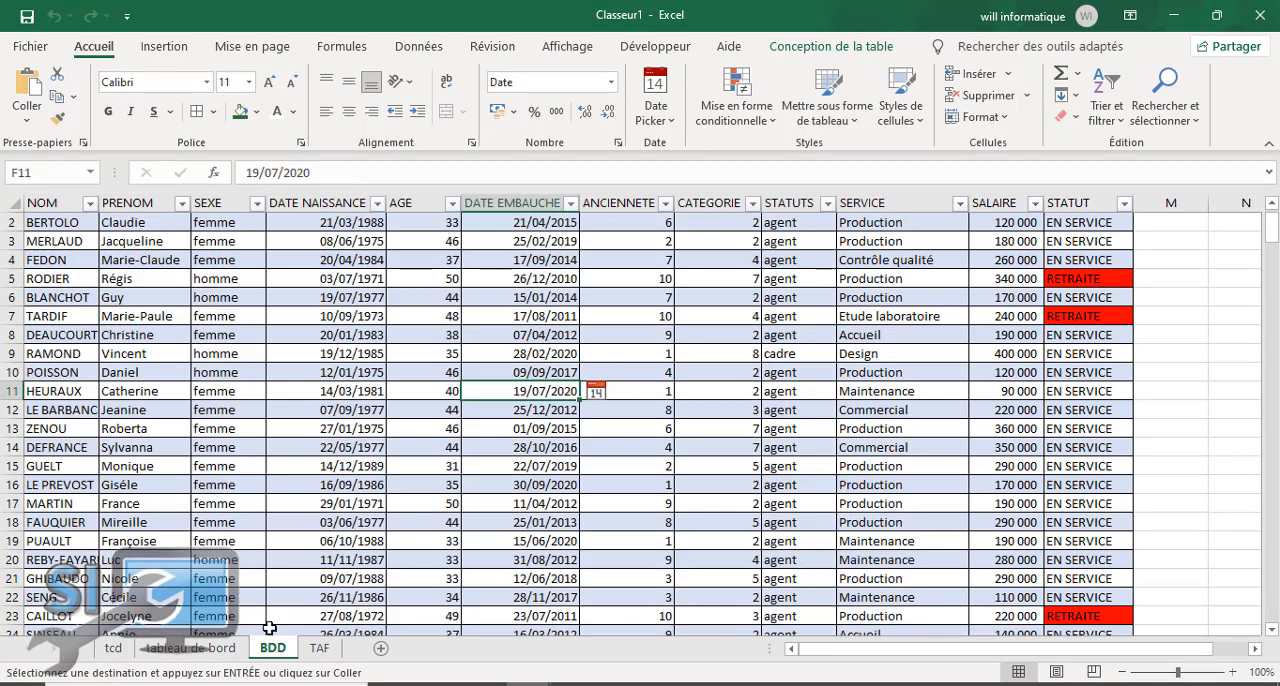
click(168, 652)
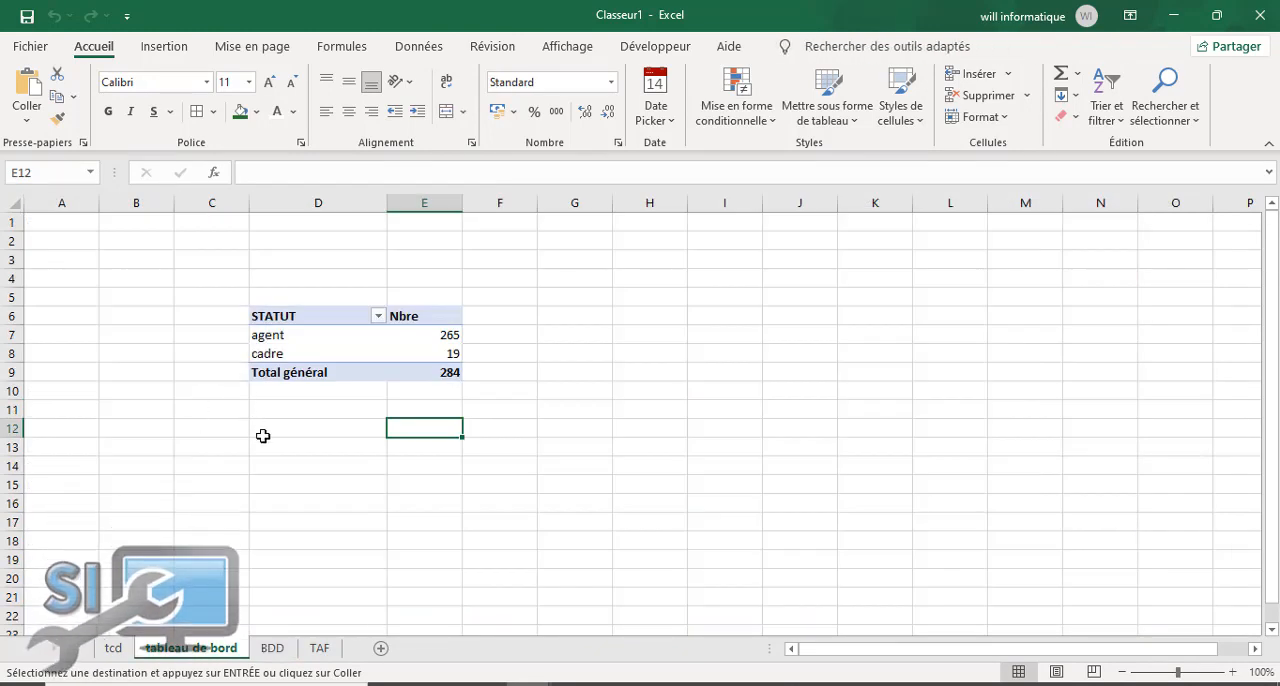
click(260, 427)
right_click(260, 427)
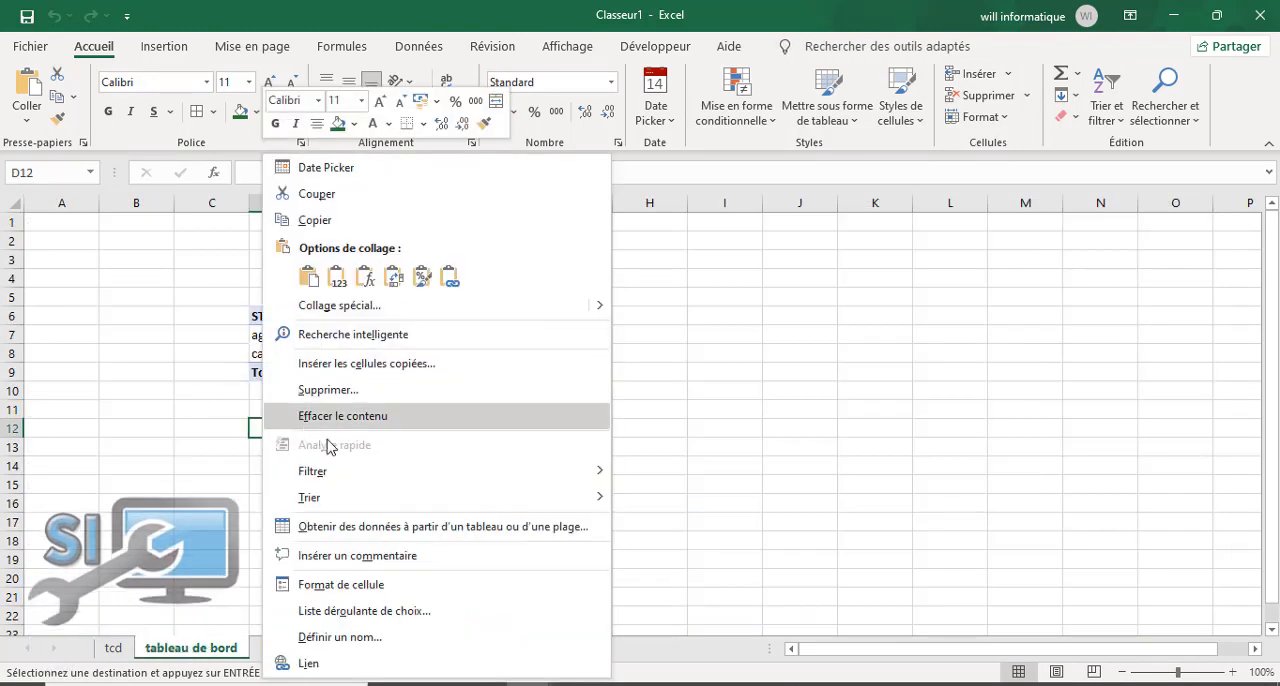
click(308, 276)
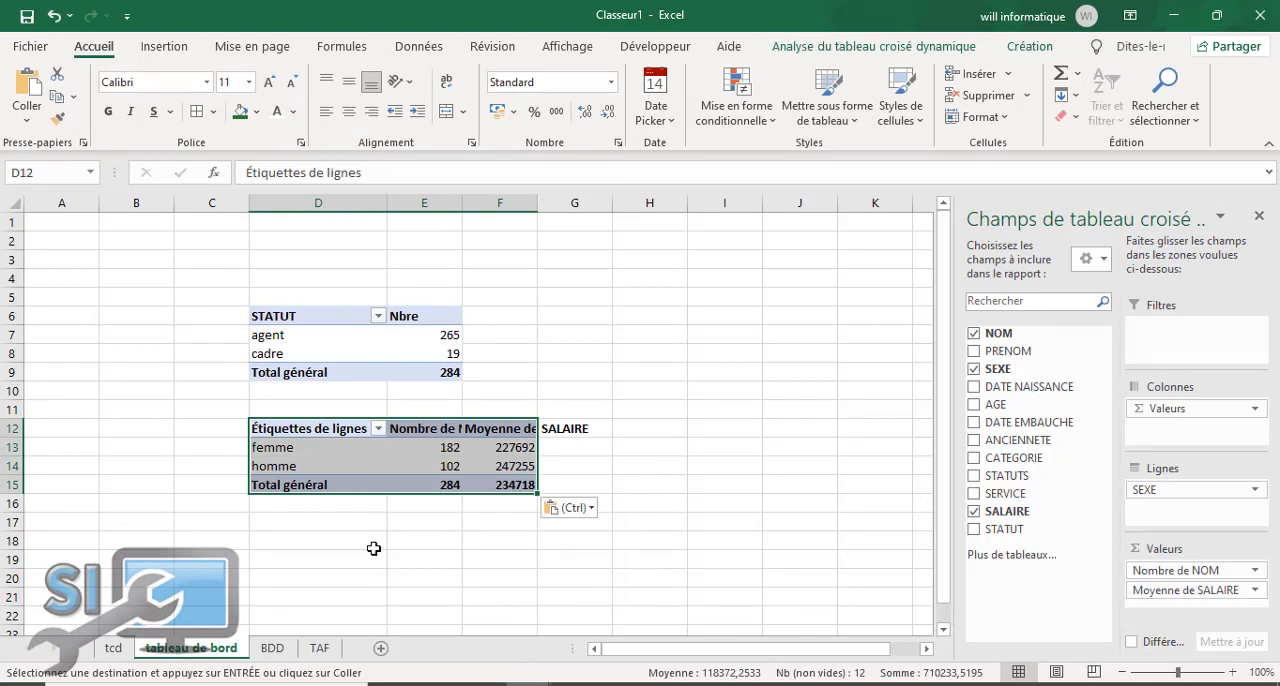
click(357, 522)
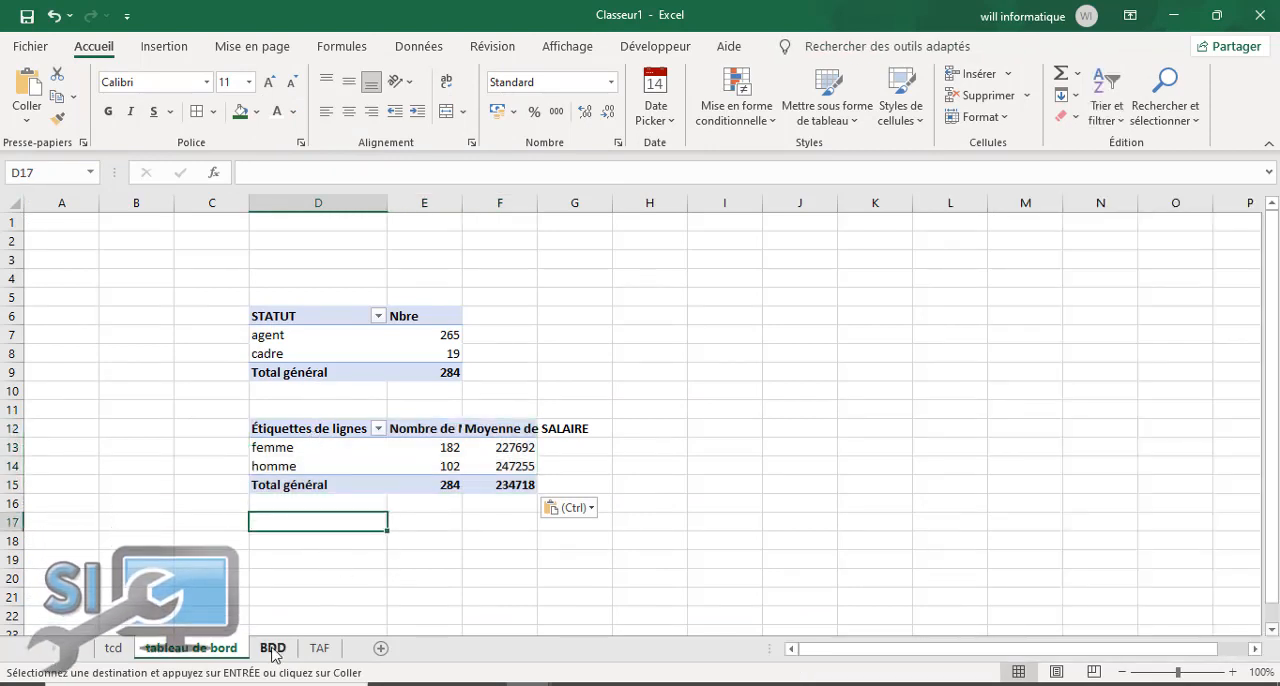
Step: Check the TAF instructions and remove NOM, SEXE and SALAIRE from the original pivot table on the tcd sheet
click(106, 650)
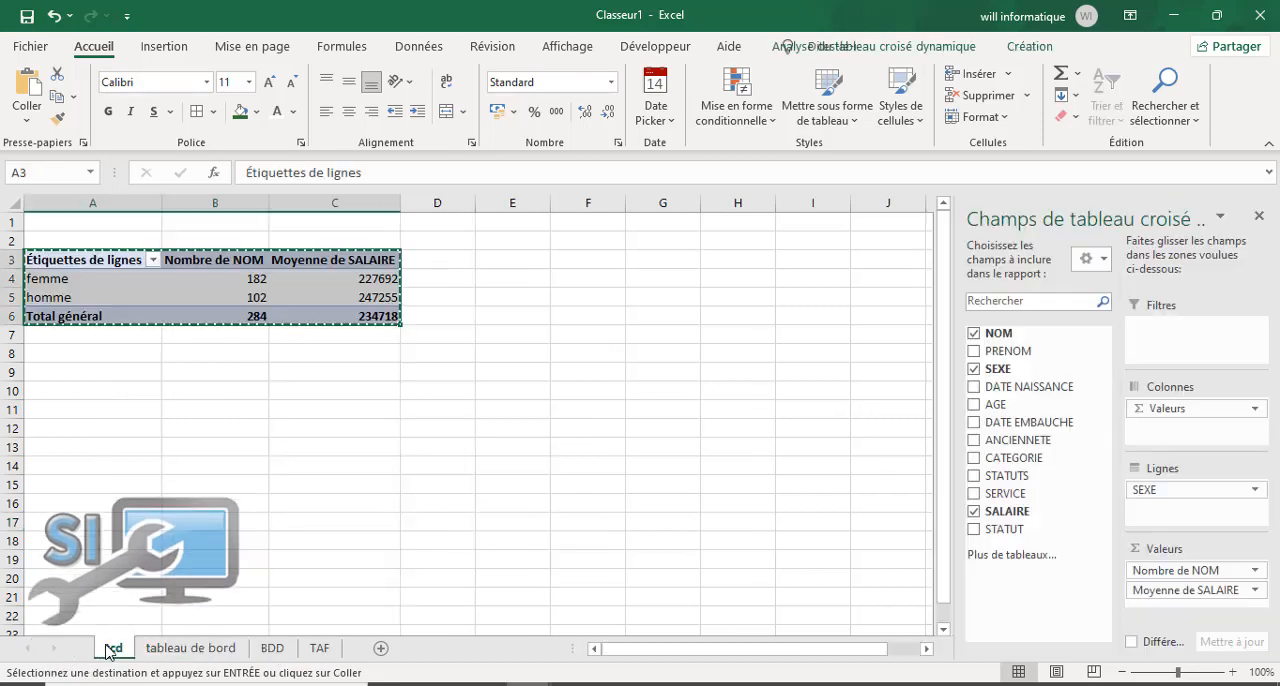
click(320, 648)
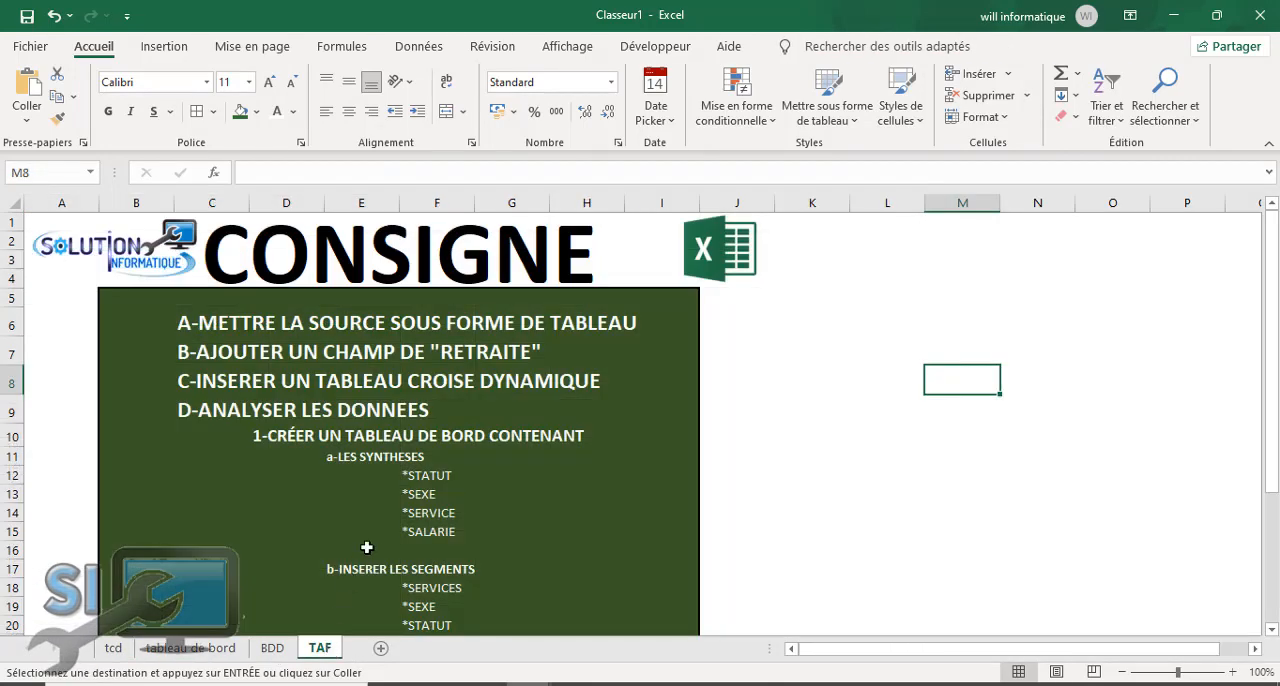
click(113, 650)
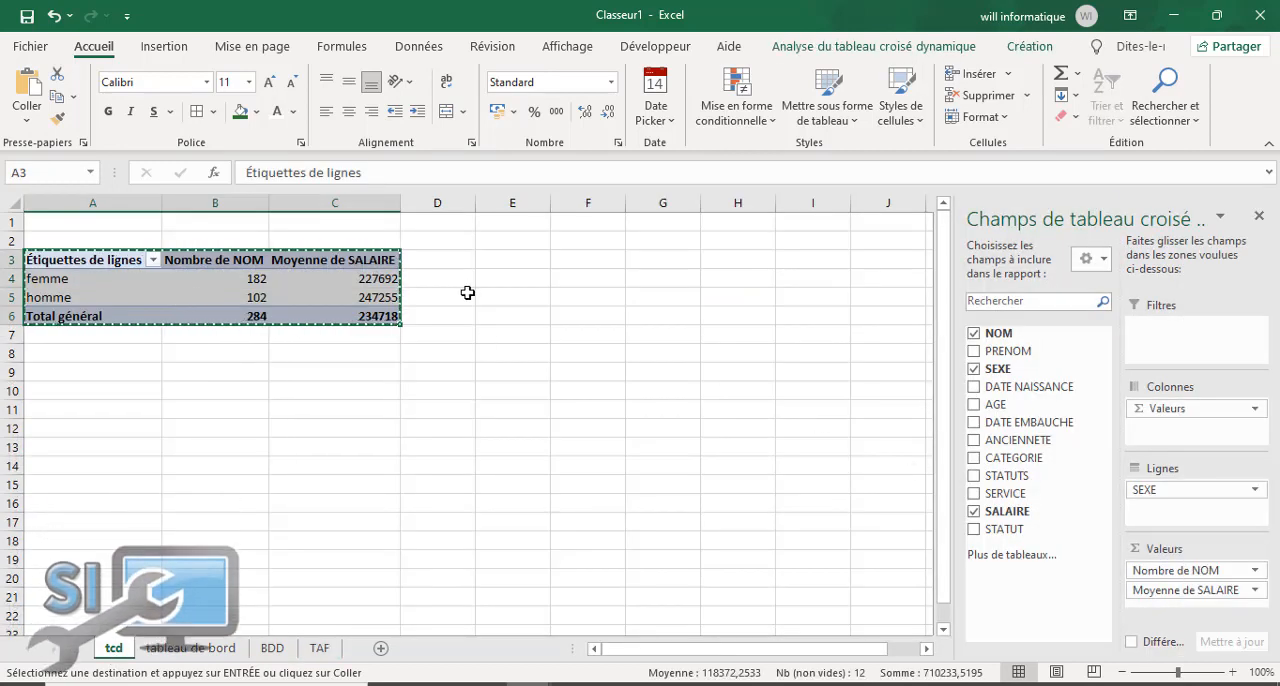
key(Escape)
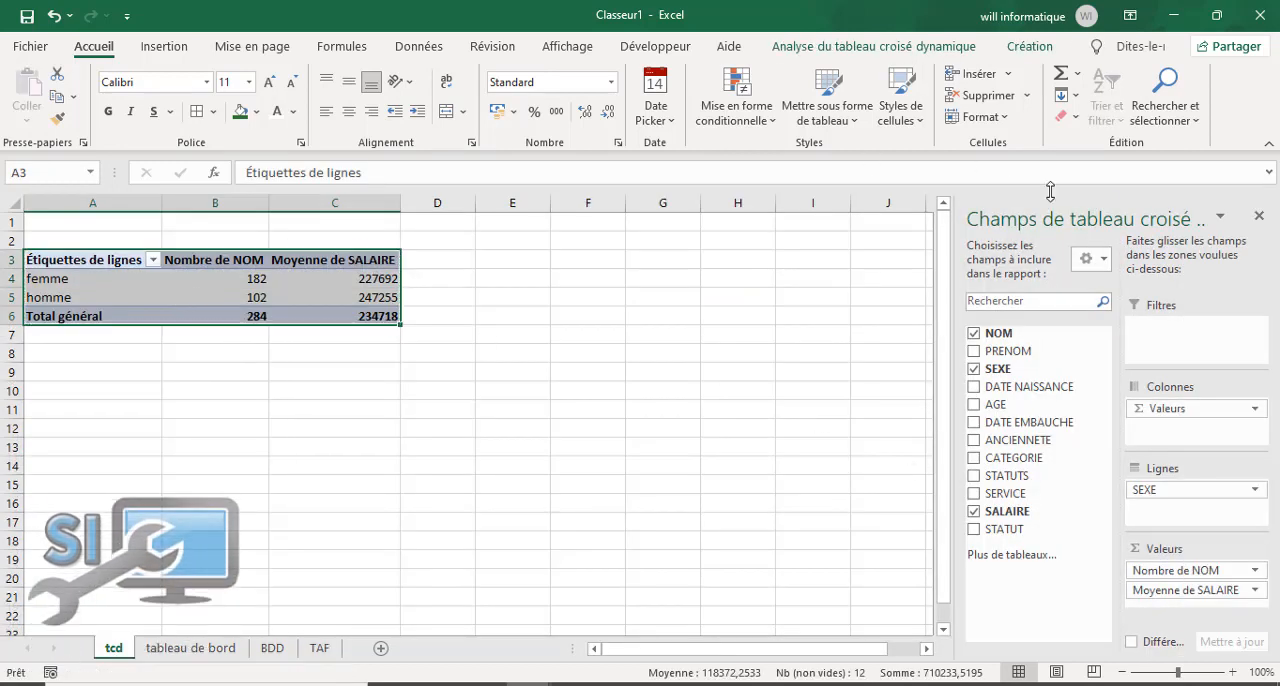
click(973, 333)
click(973, 369)
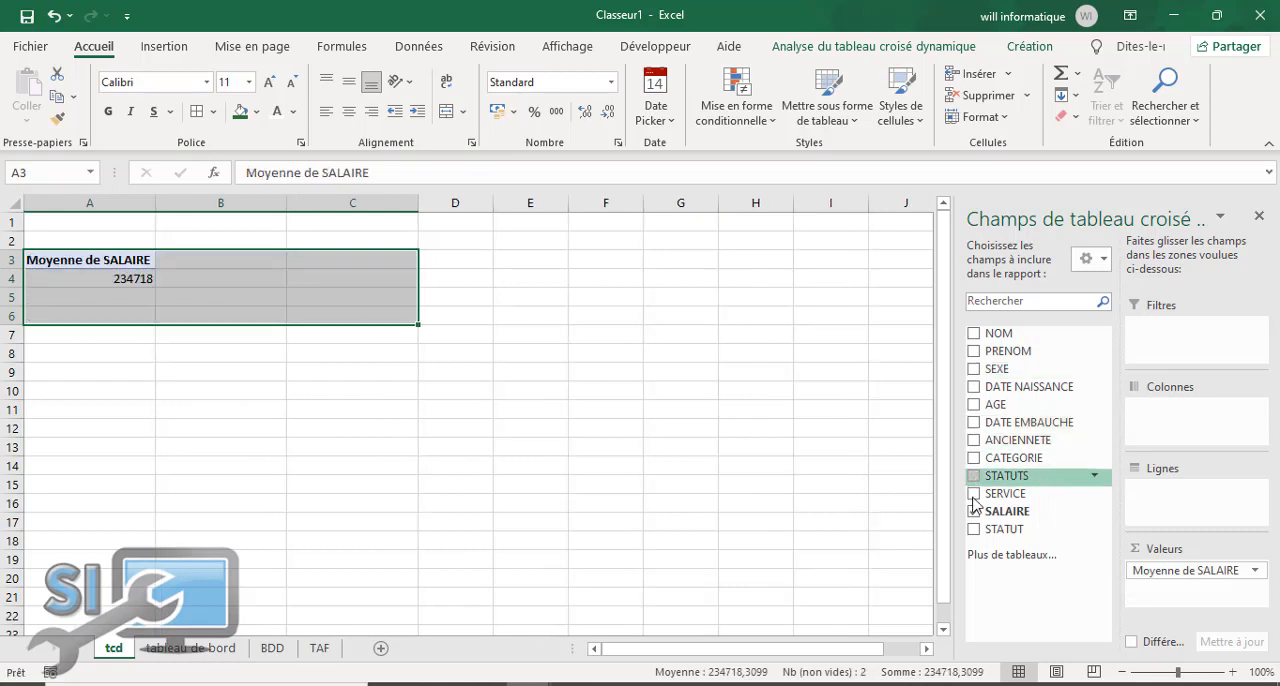
click(973, 511)
Step: Build the tcd pivot table with SERVICE rows, the count of NOM and the sum of SALAIRE
click(974, 494)
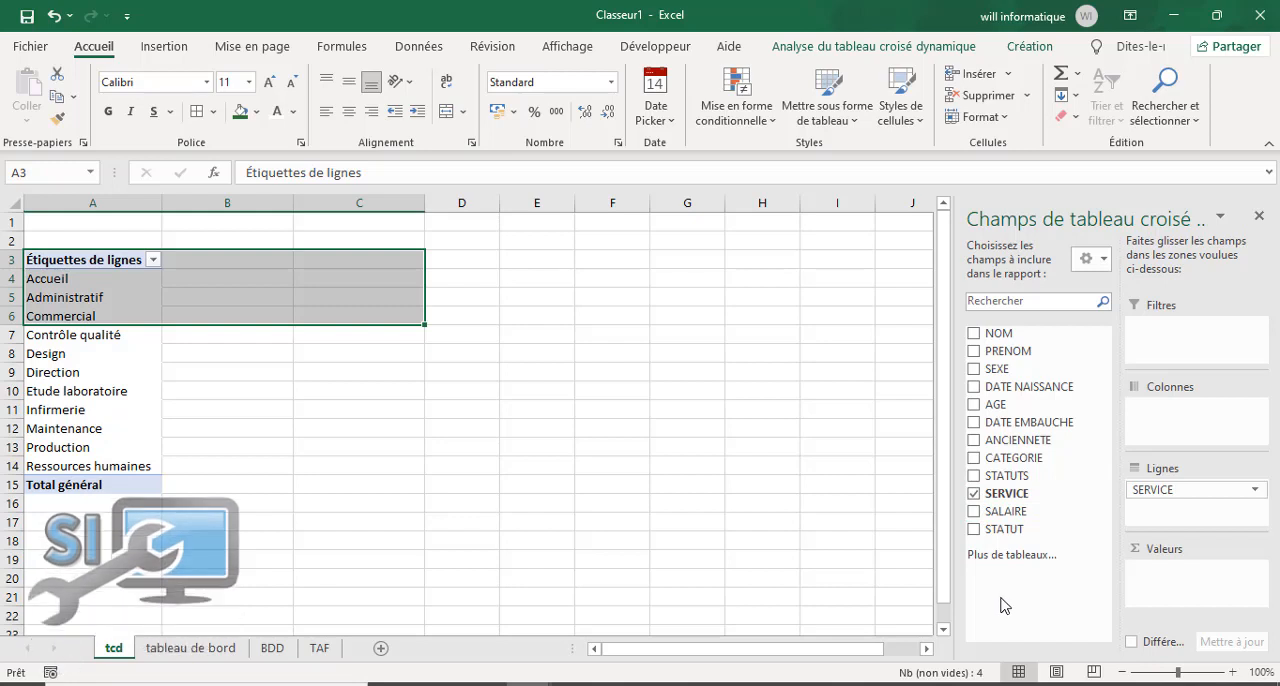
drag(1024, 337, 1156, 571)
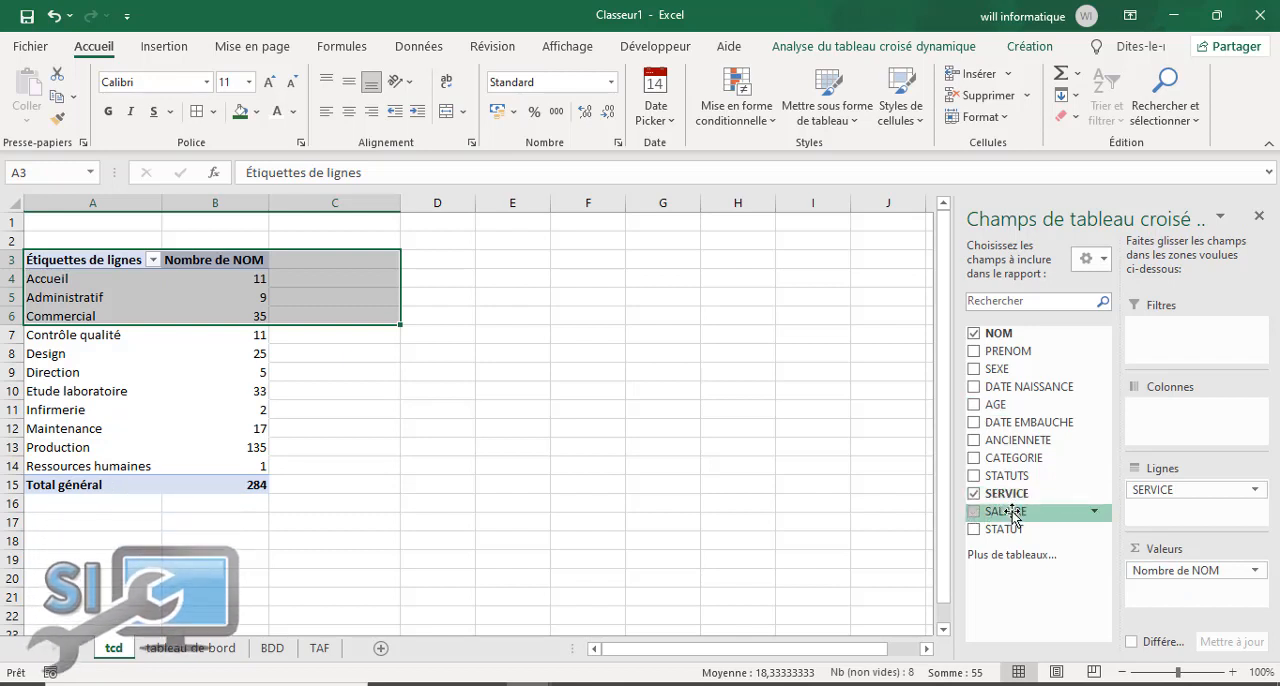
drag(1000, 513, 1170, 600)
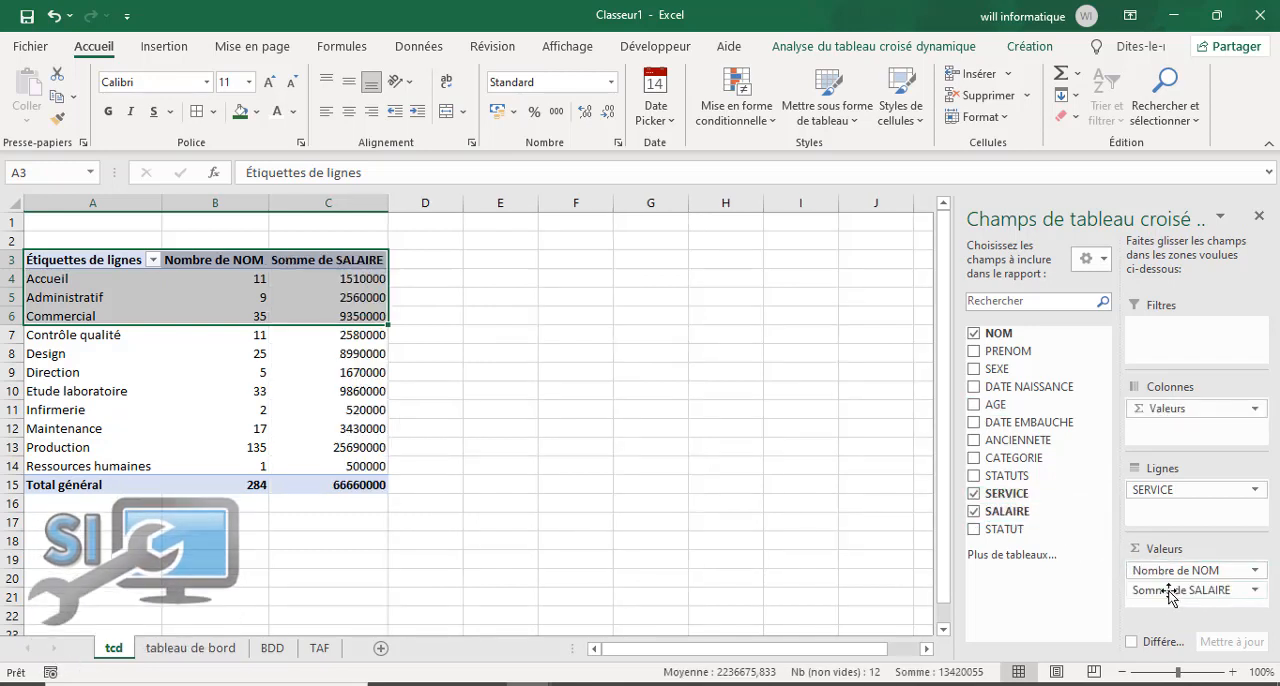
click(524, 448)
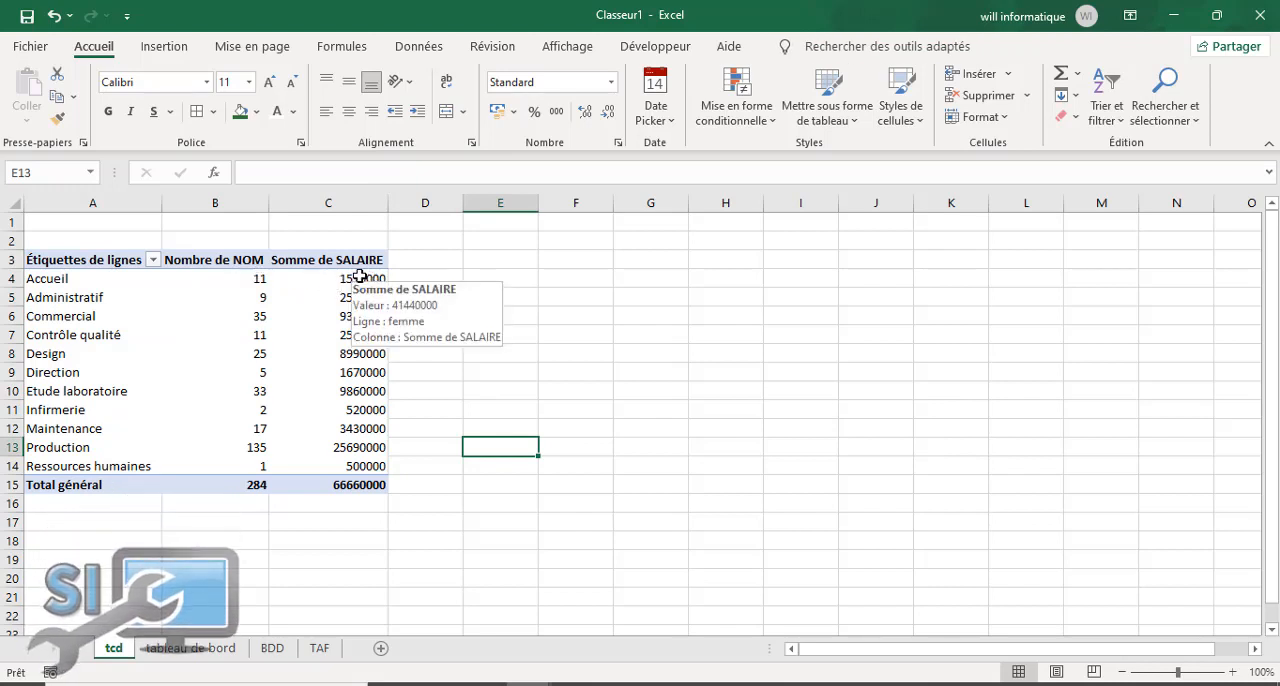
Step: Copy the SERVICE pivot table from A3:C15 and paste it at D17 on the tableau de bord sheet
drag(48, 264, 350, 484)
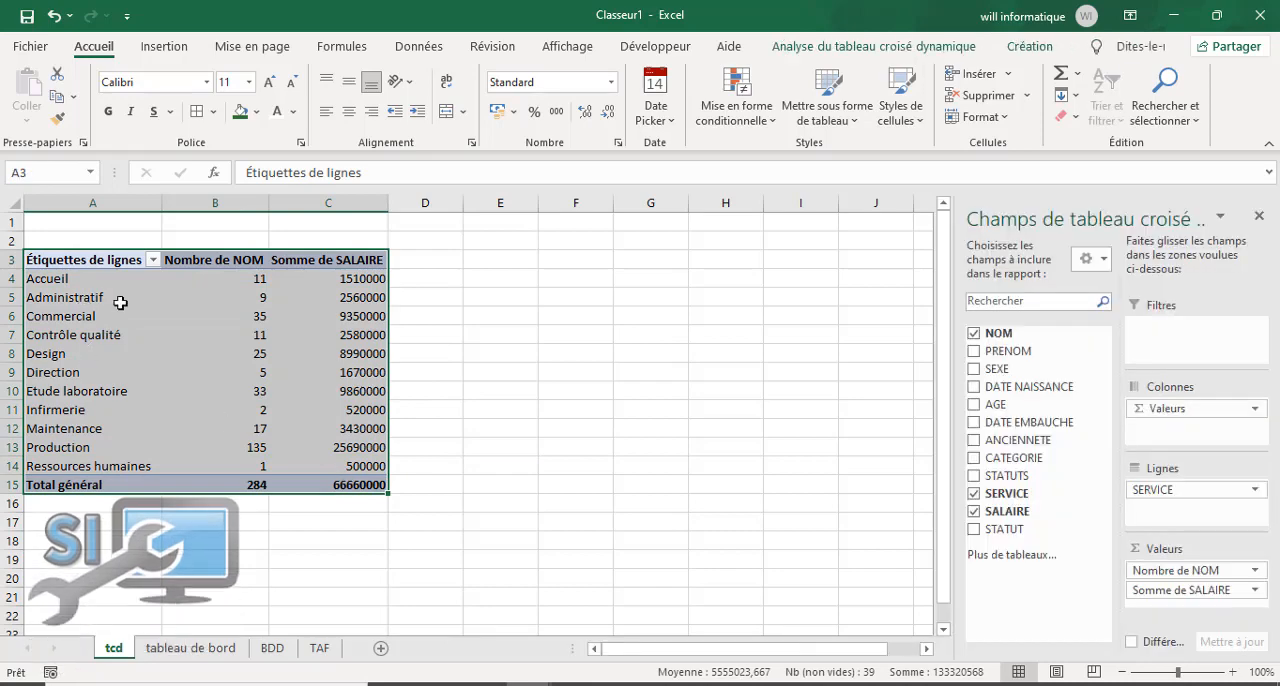
right_click(120, 302)
click(174, 317)
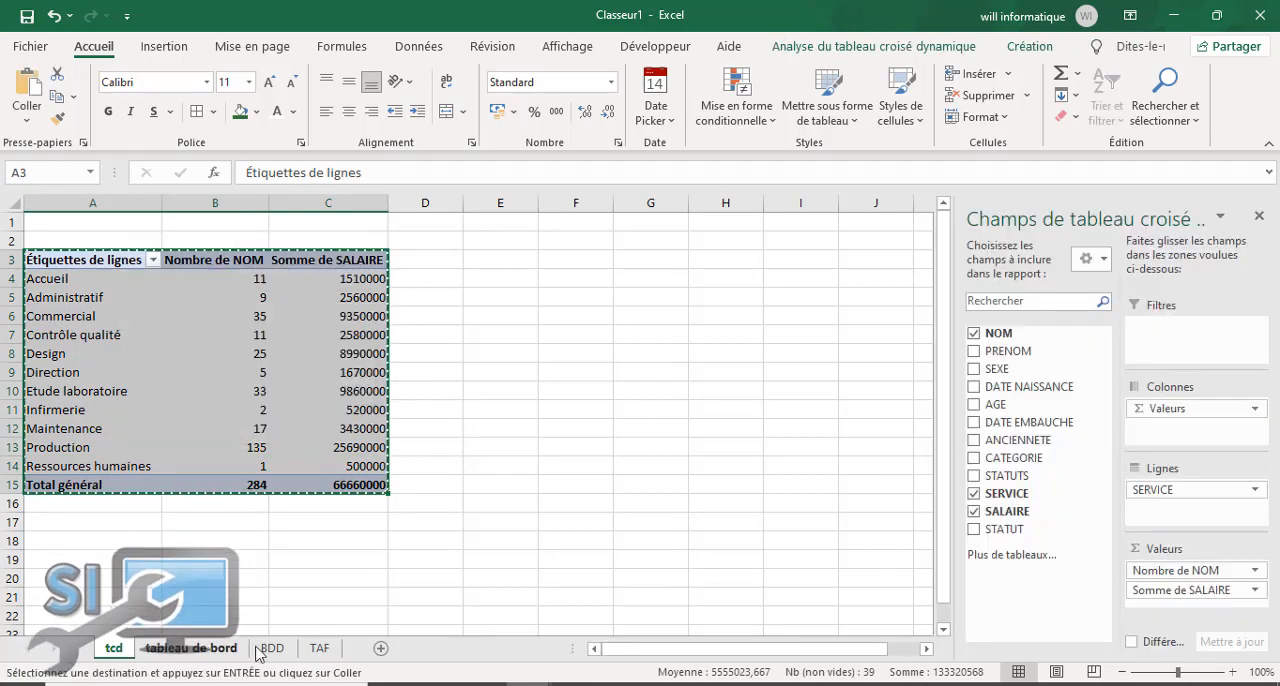
click(190, 648)
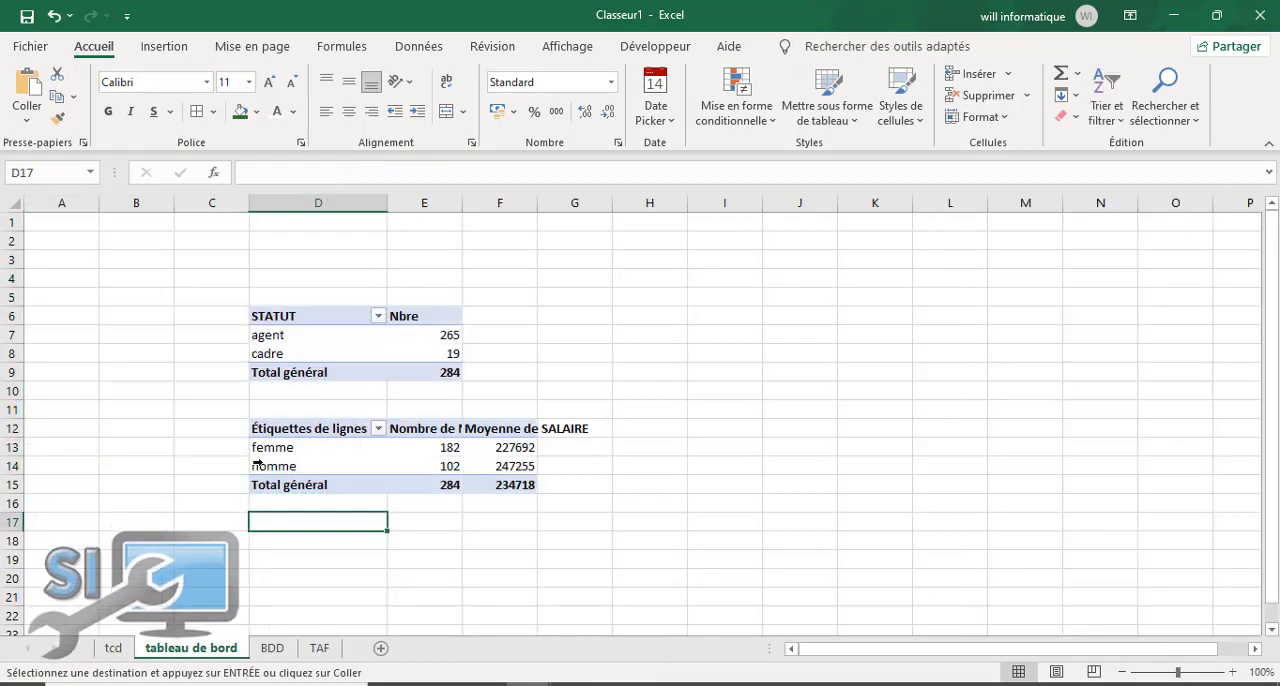
right_click(277, 522)
click(325, 278)
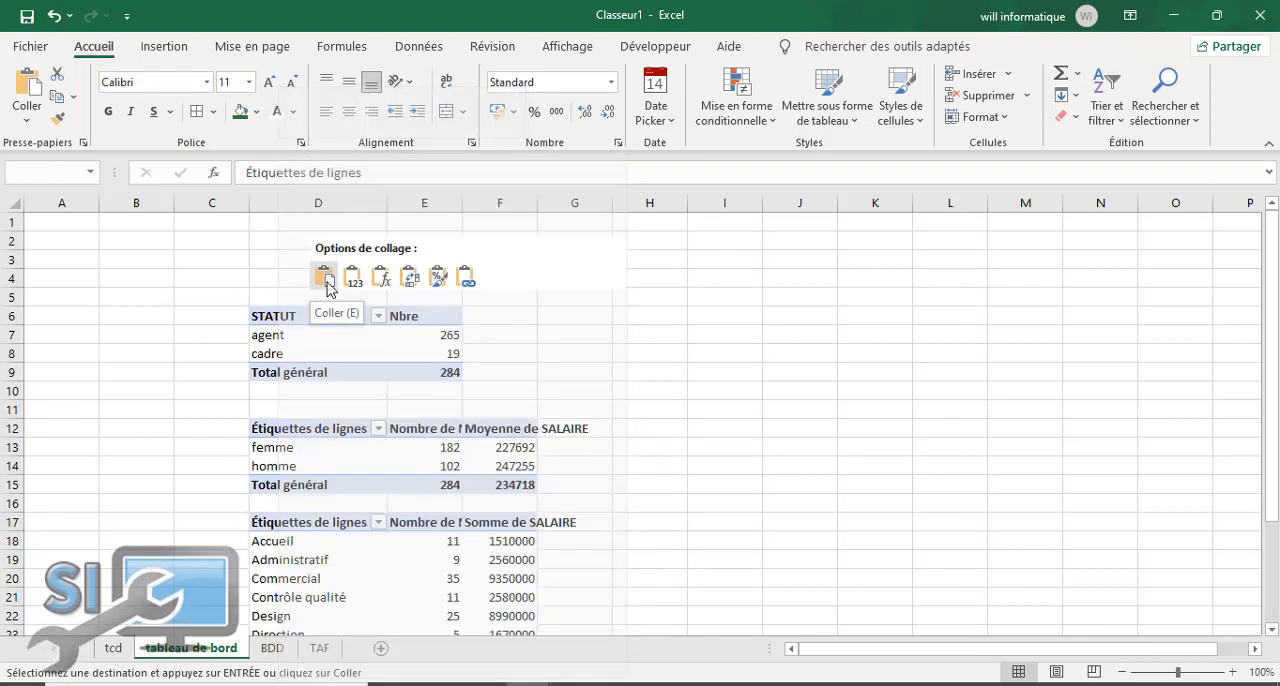
click(130, 543)
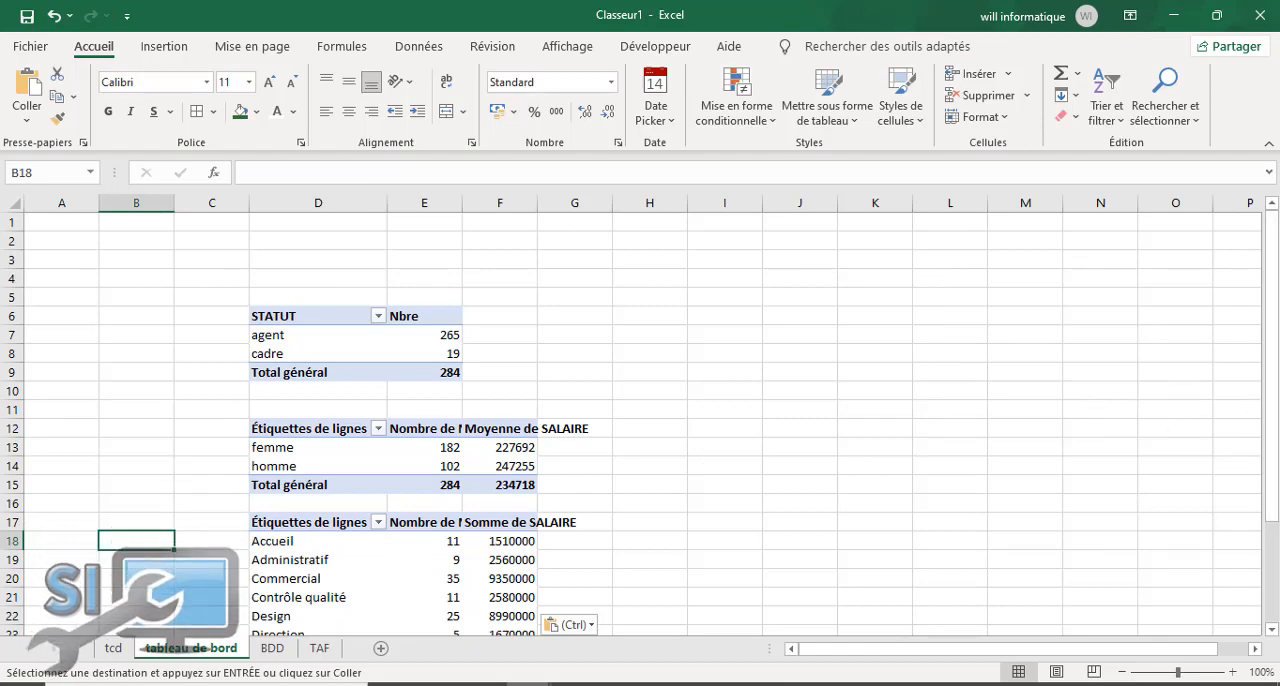
scroll(353, 585, down, 3)
scroll(353, 585, up, 3)
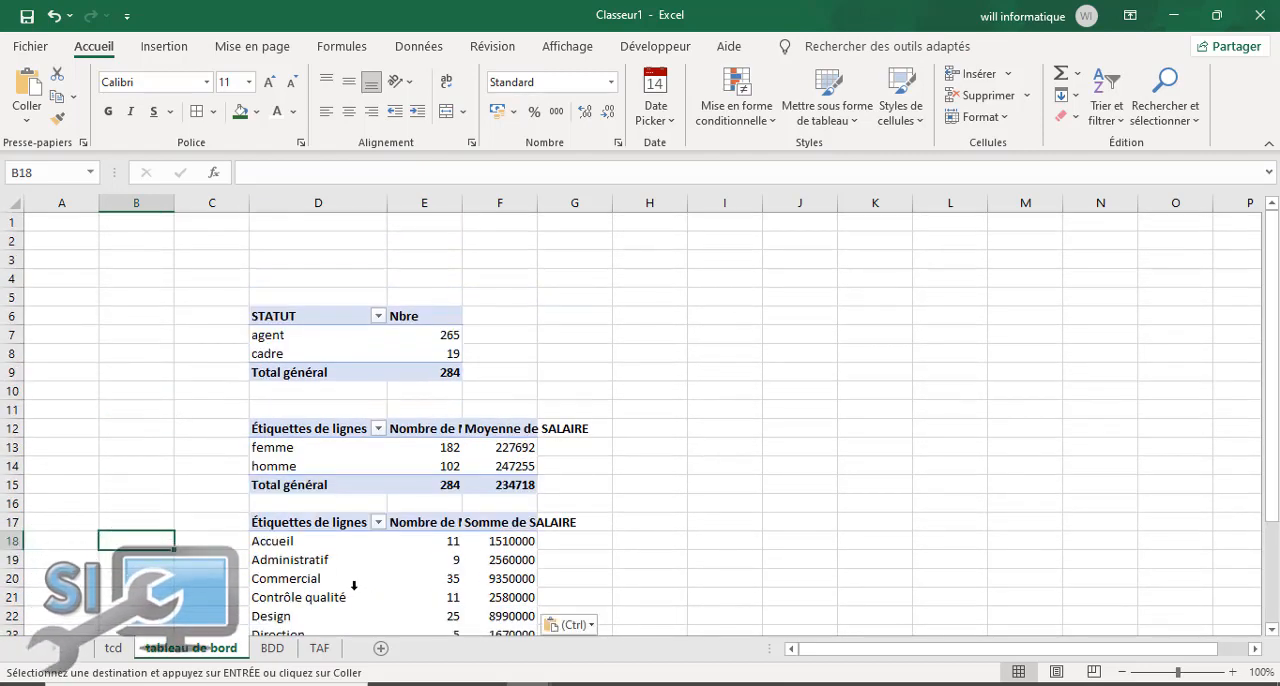
Step: Replace the *SALARIE entry in F15 of the TAF instructions with *statuts
click(318, 648)
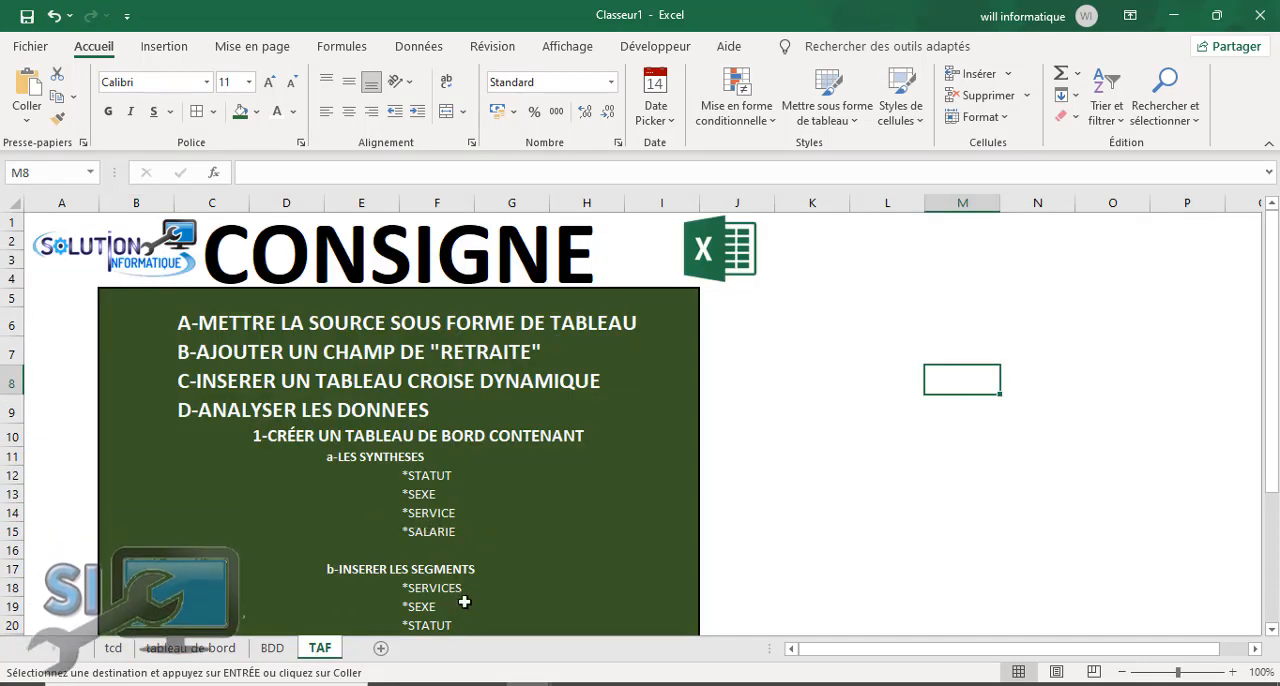
click(443, 532)
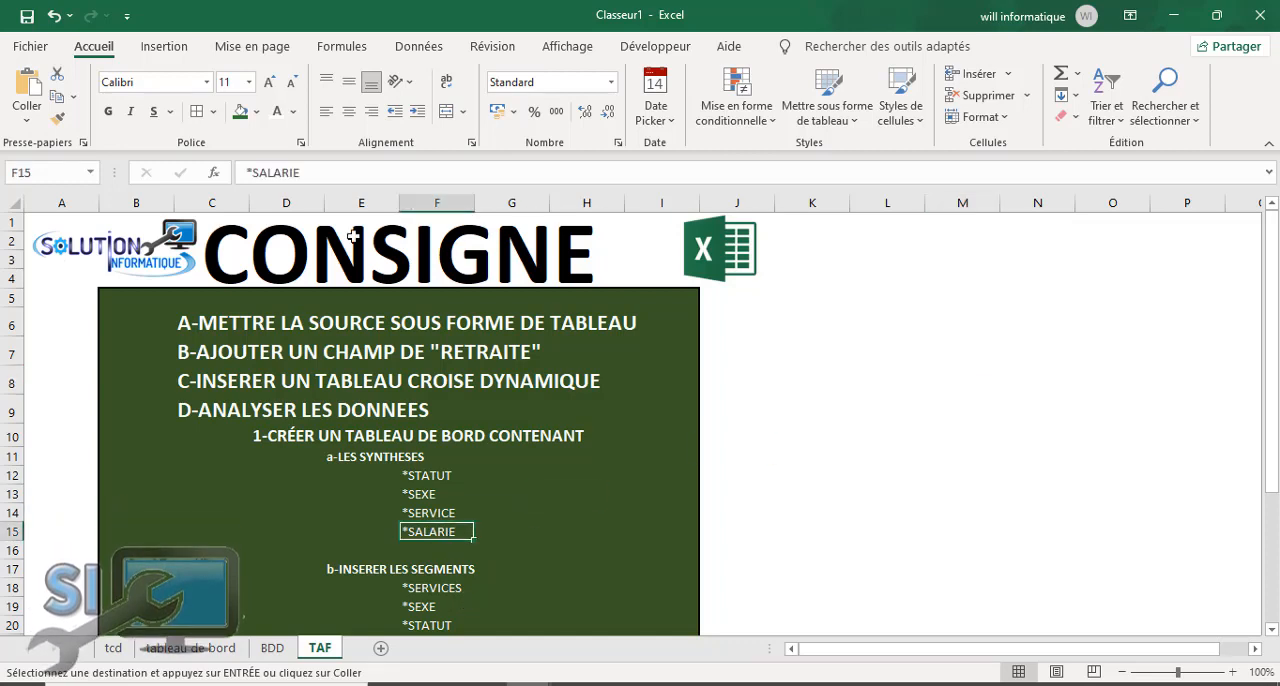
click(318, 172)
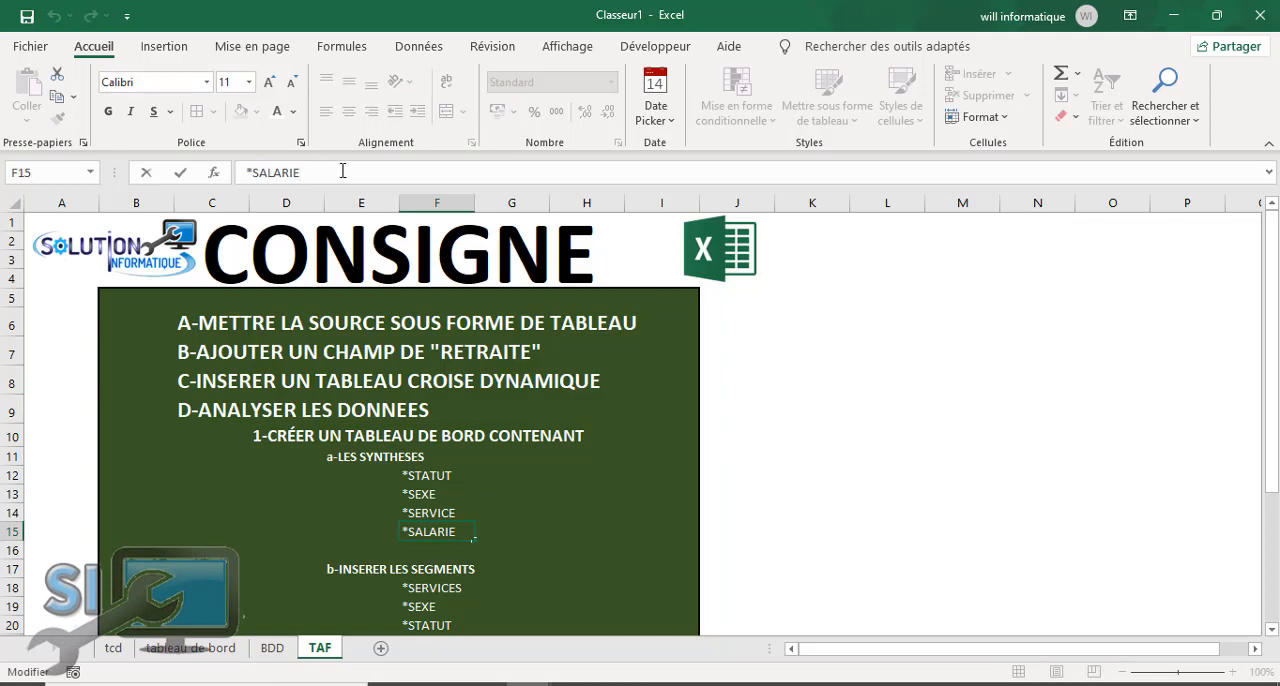
key(BackSpace)
key(BackSpace)
key(BackSpace)
key(BackSpace)
key(BackSpace)
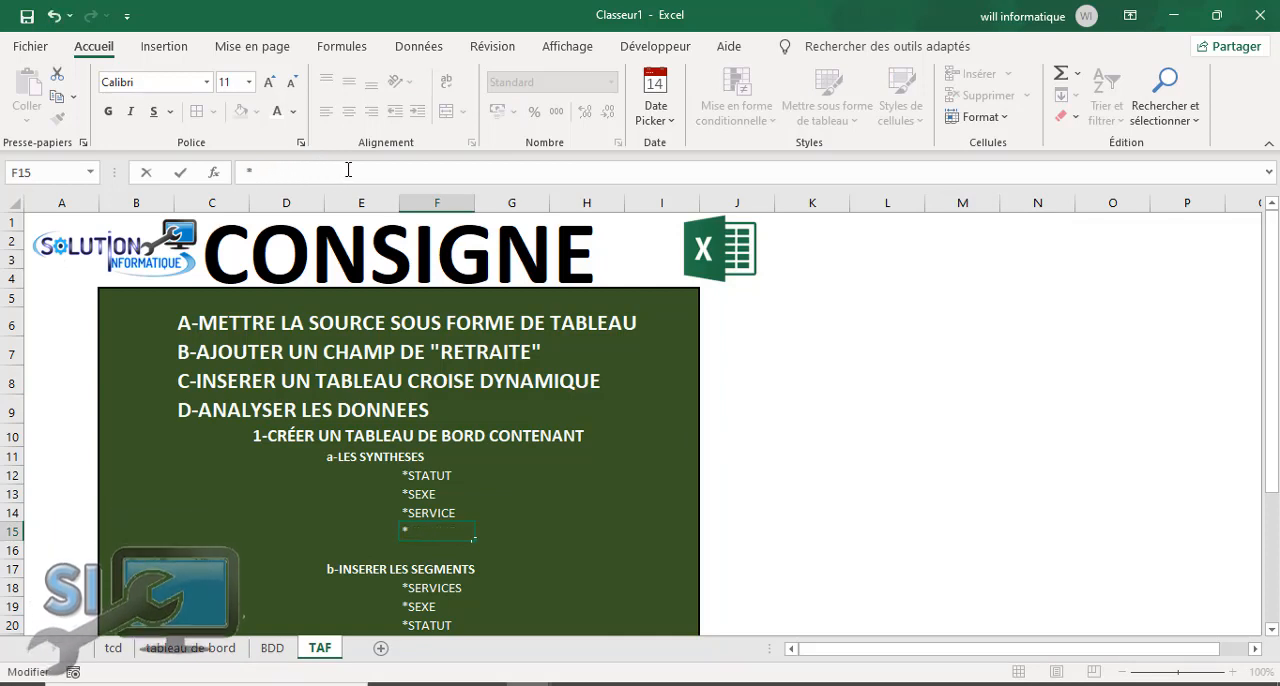
text(statu)
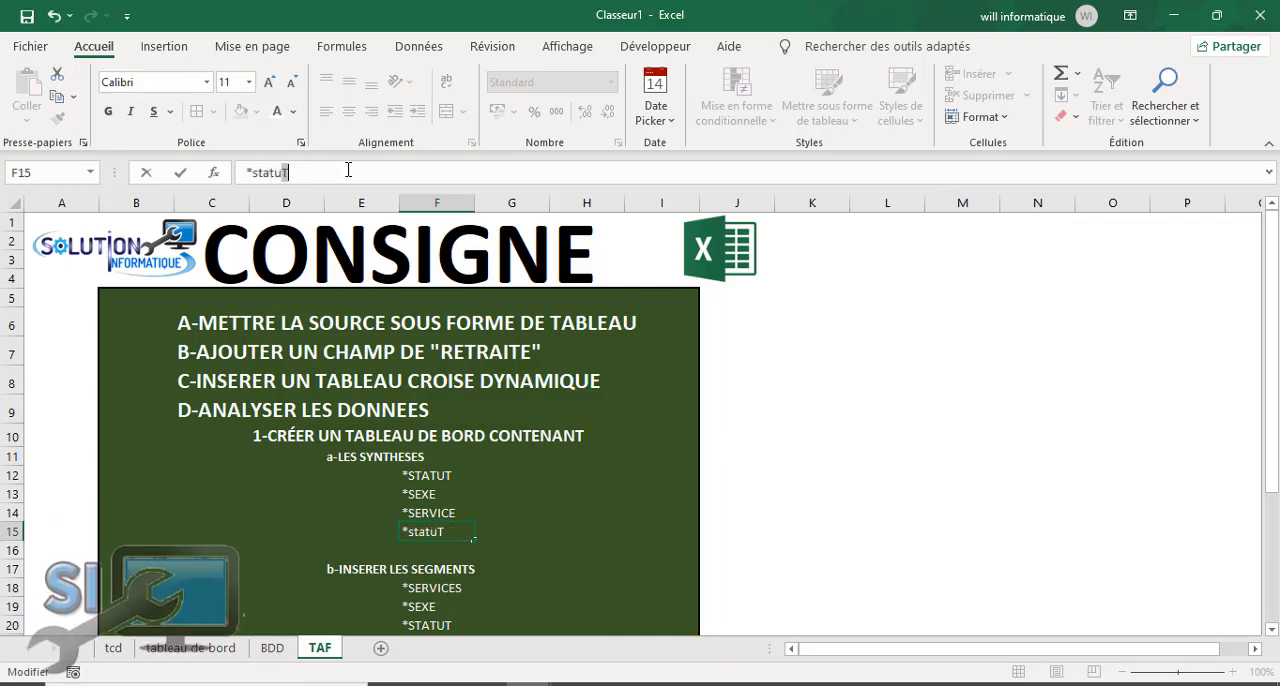
text(ts)
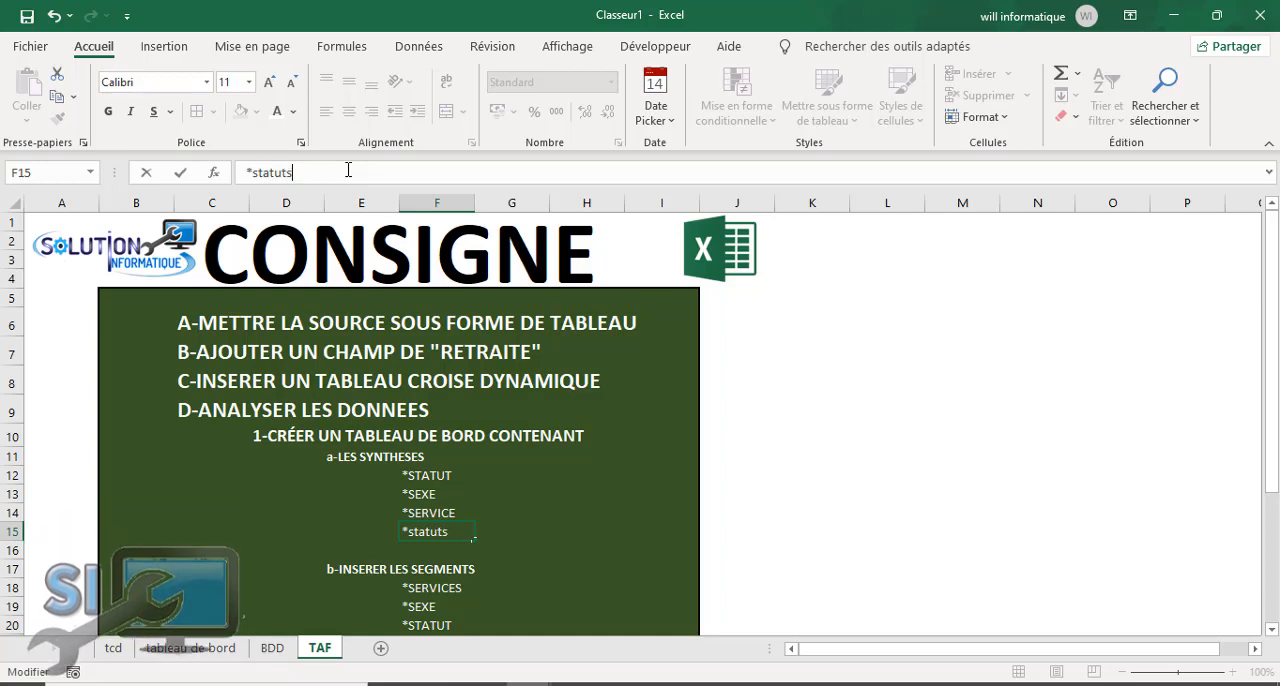
click(505, 456)
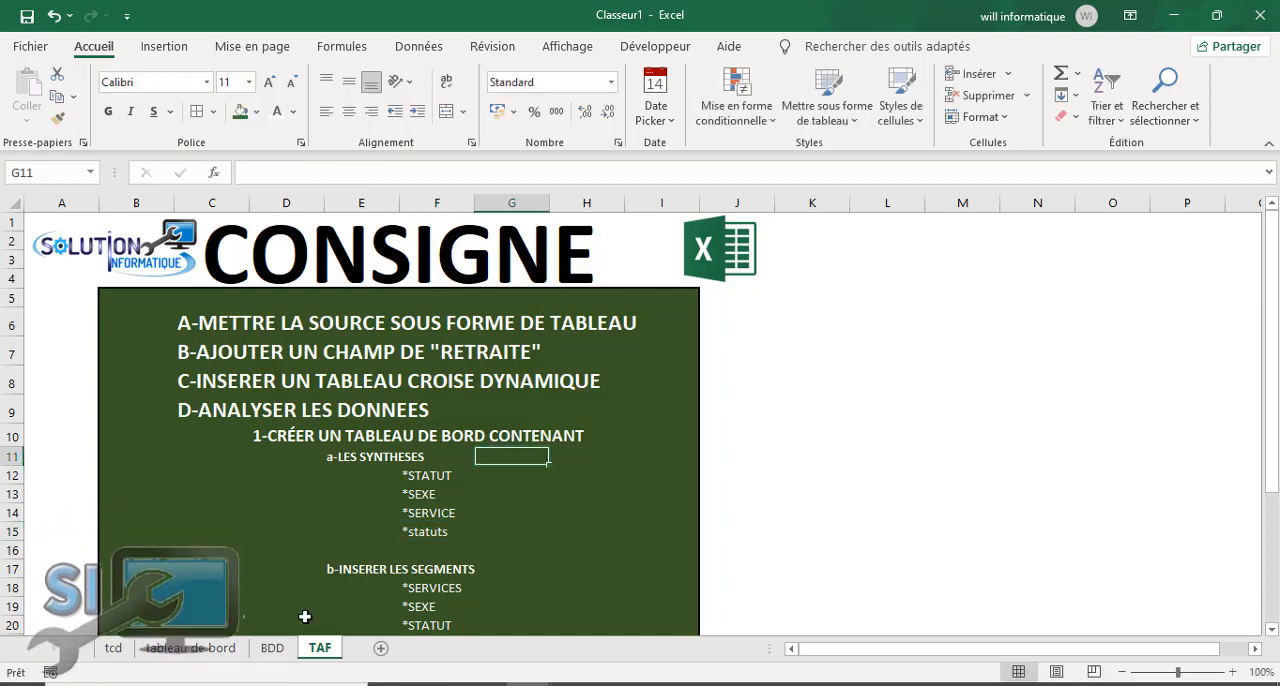
Step: Remove the NOM, SALAIRE and SERVICE fields from the original pivot table on the tcd sheet
click(163, 650)
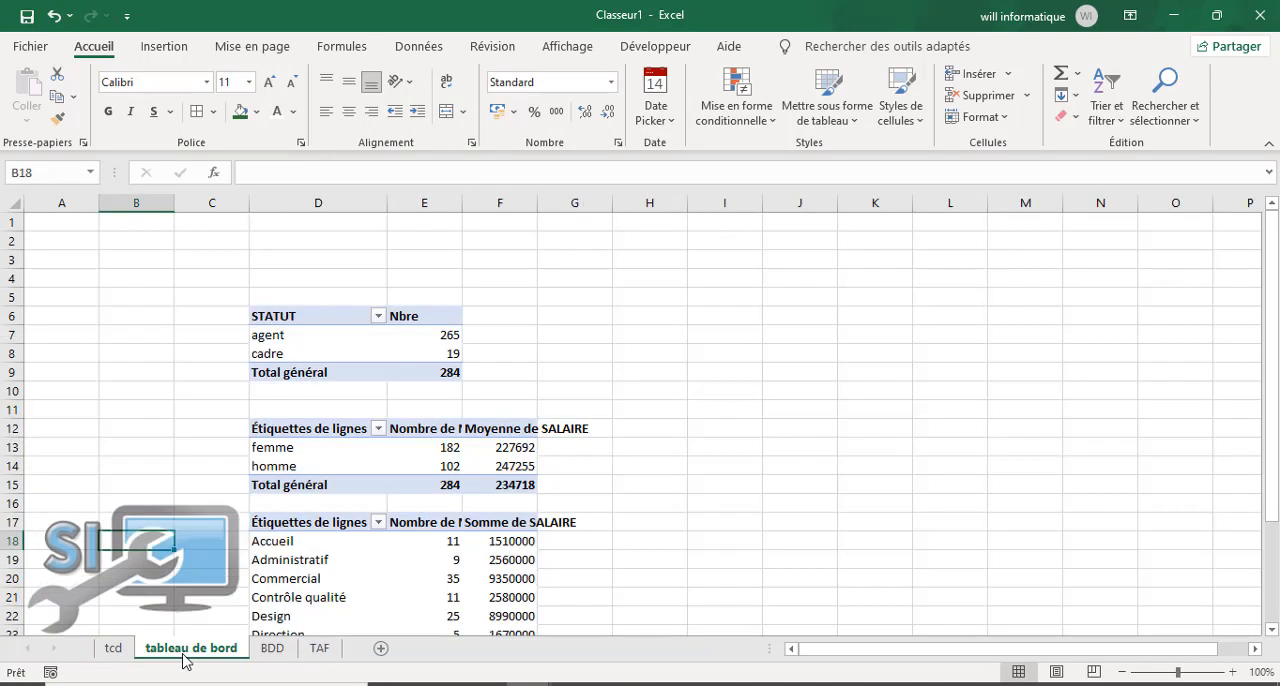
click(112, 649)
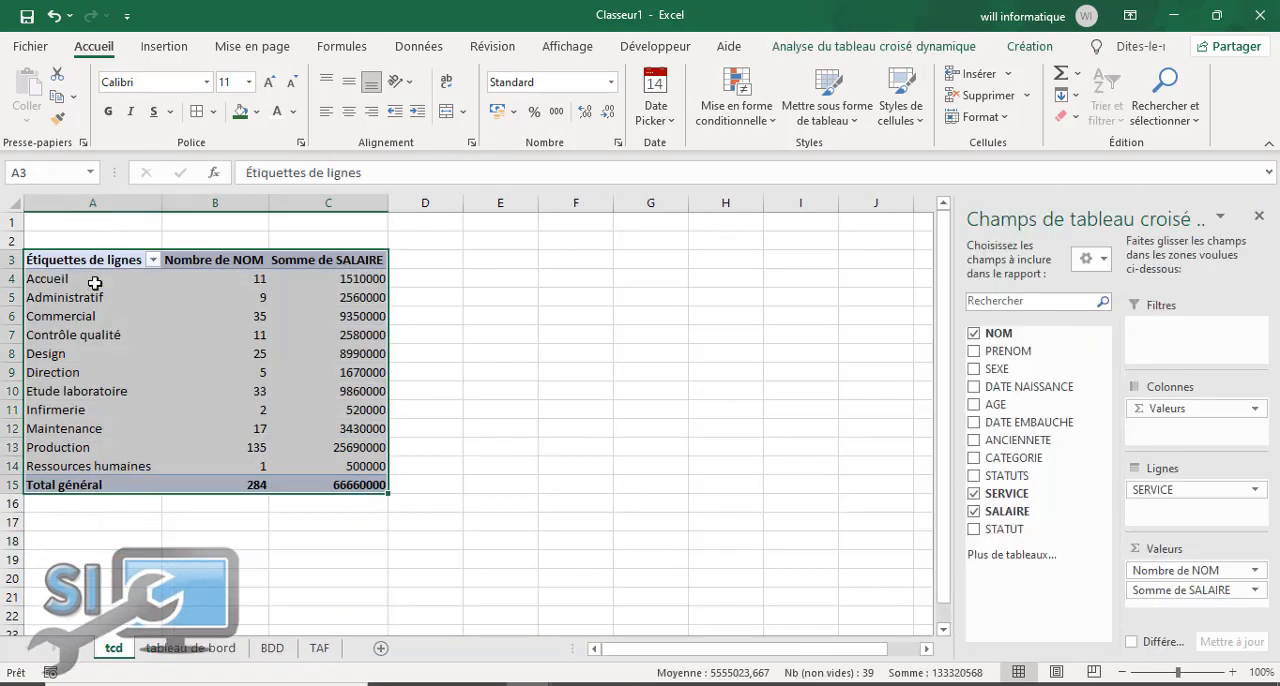
click(974, 333)
click(974, 511)
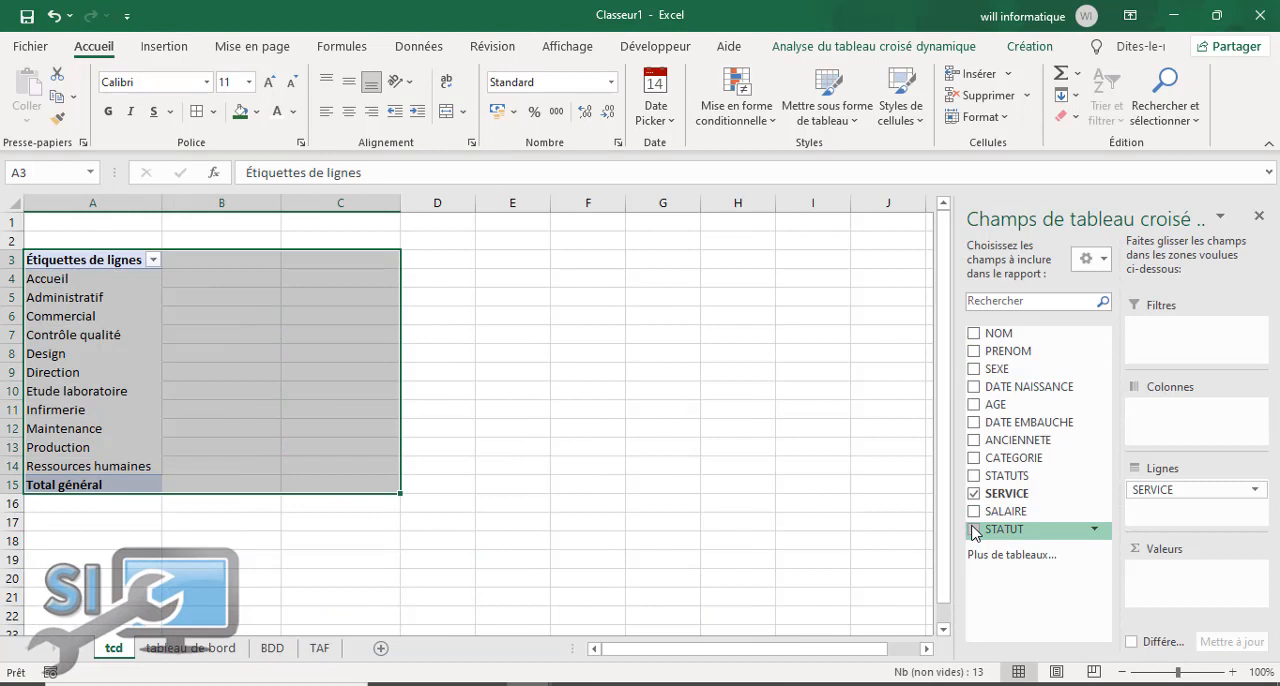
click(974, 494)
Step: Build the tcd pivot table with STATUT rows and the count of NOM
click(974, 530)
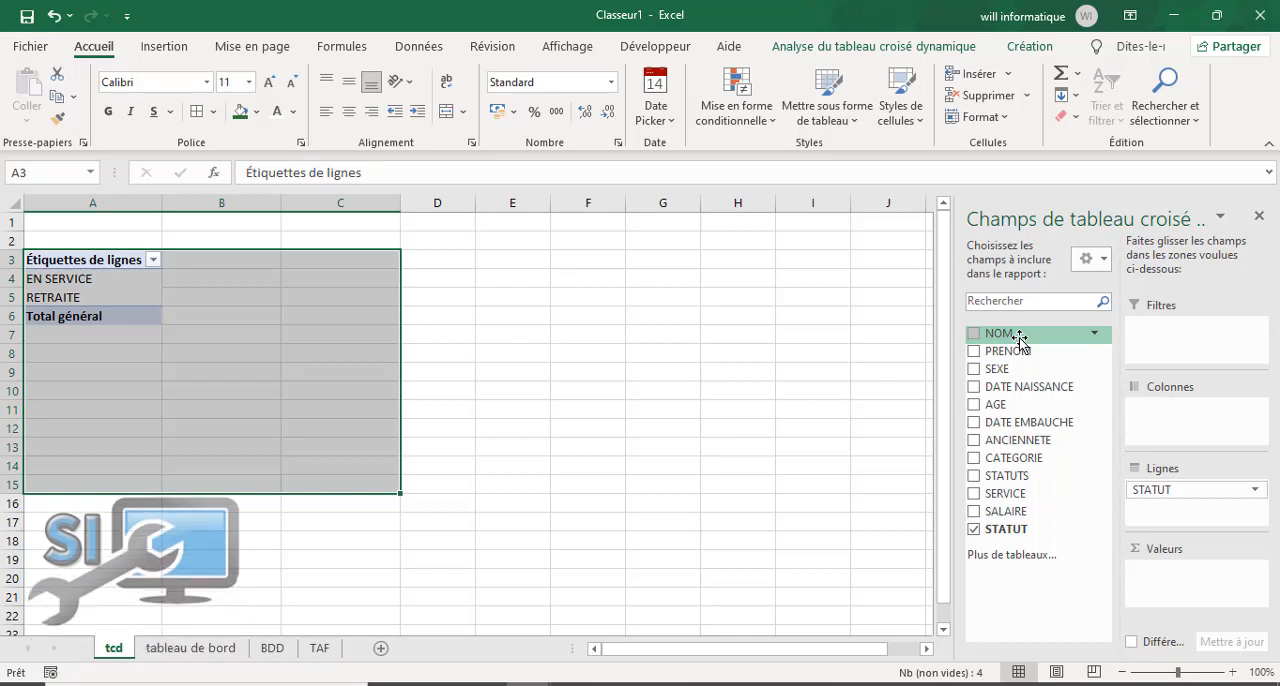
drag(1019, 340, 1164, 572)
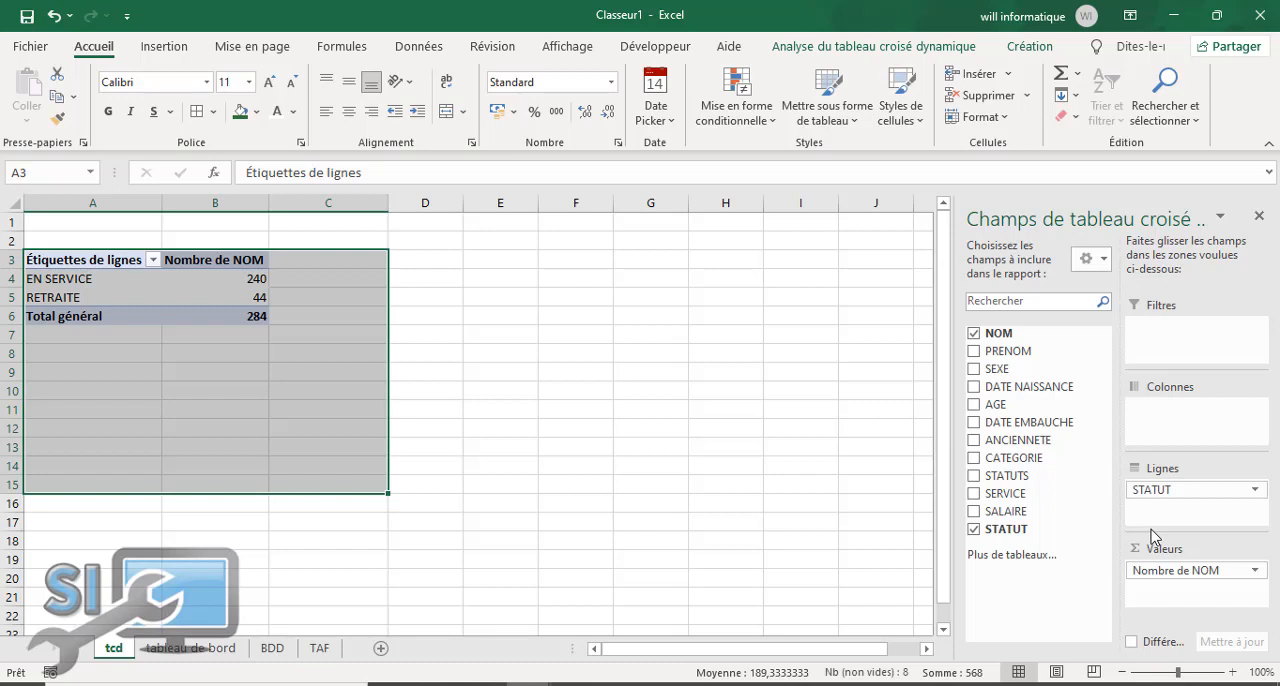
click(620, 402)
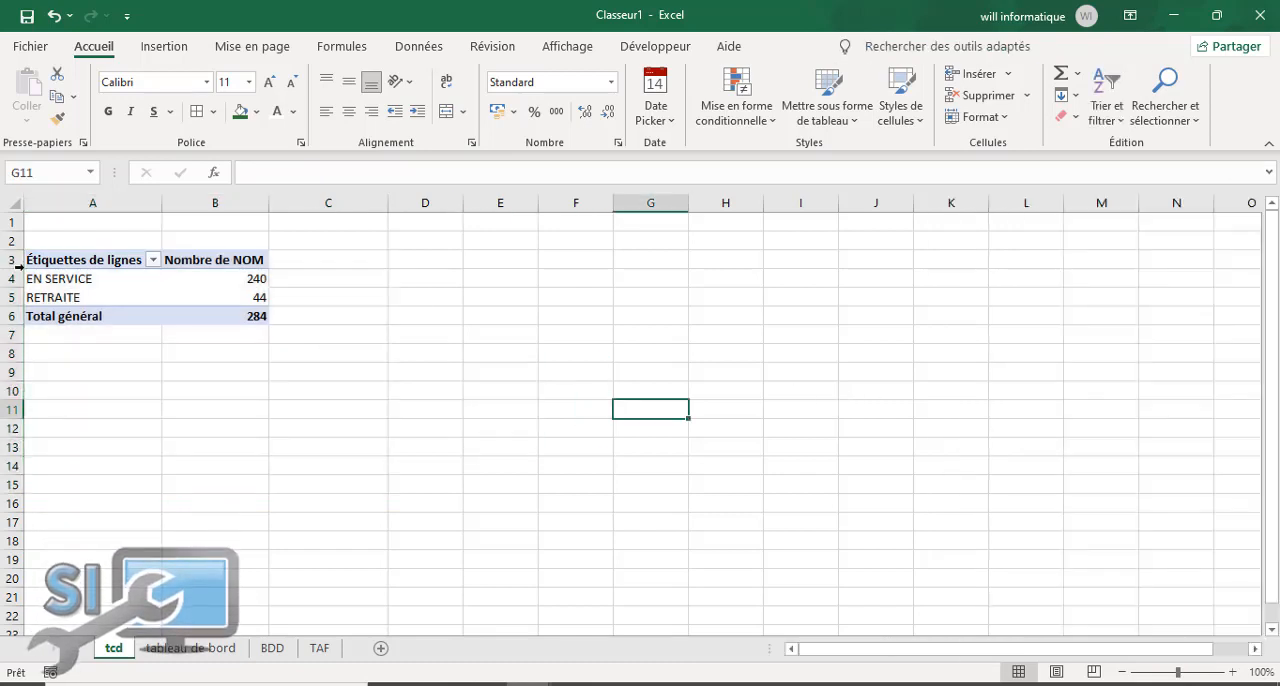
Step: Copy the STATUT pivot table from A3:B6 on tcd and paste it at D32 on the tableau de bord sheet
drag(52, 260, 180, 311)
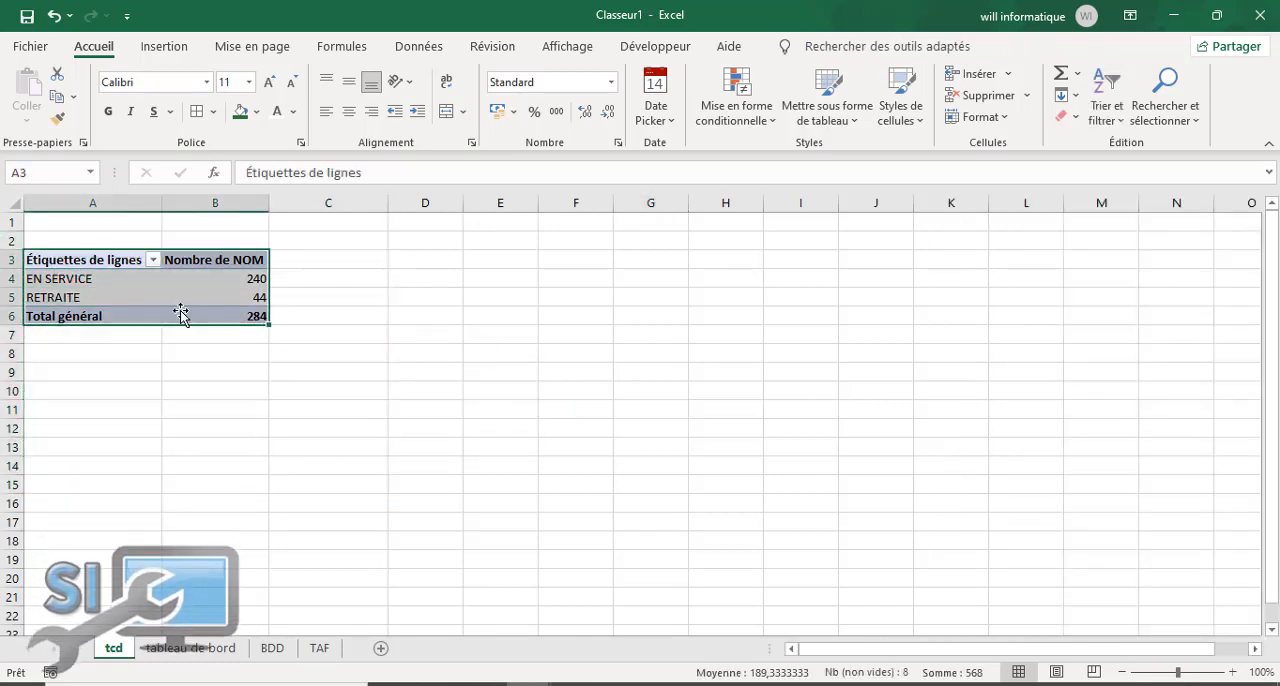
right_click(115, 279)
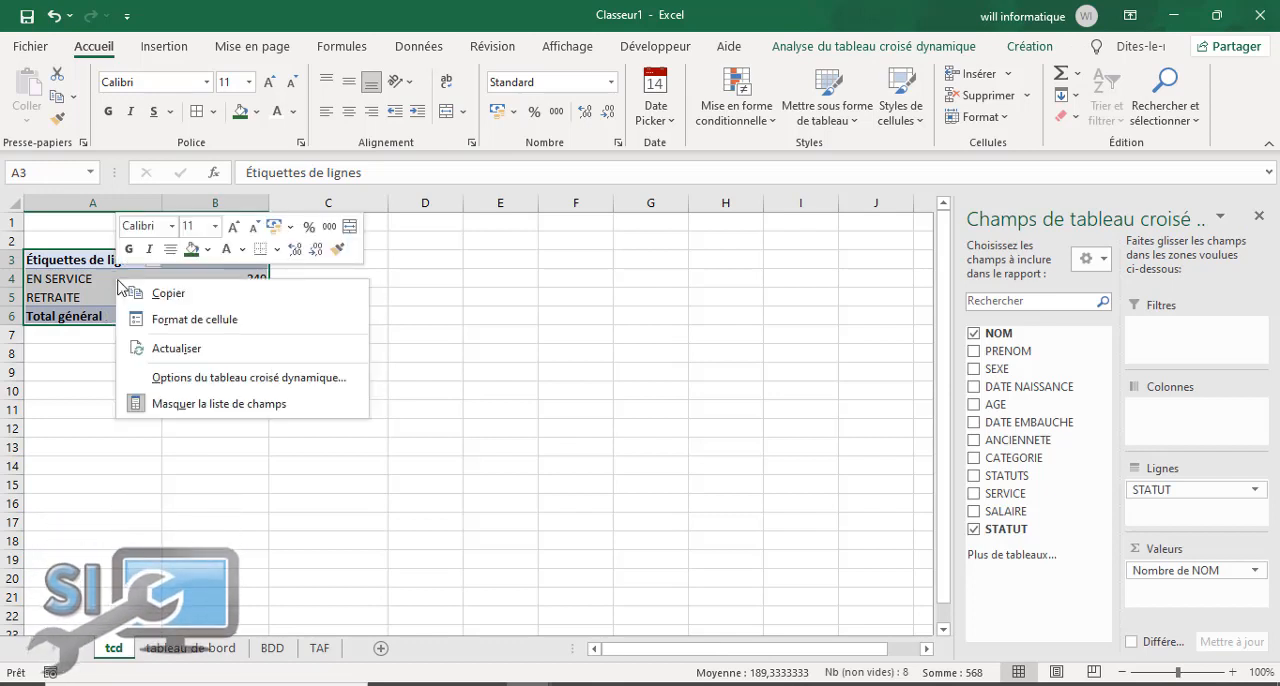
click(165, 291)
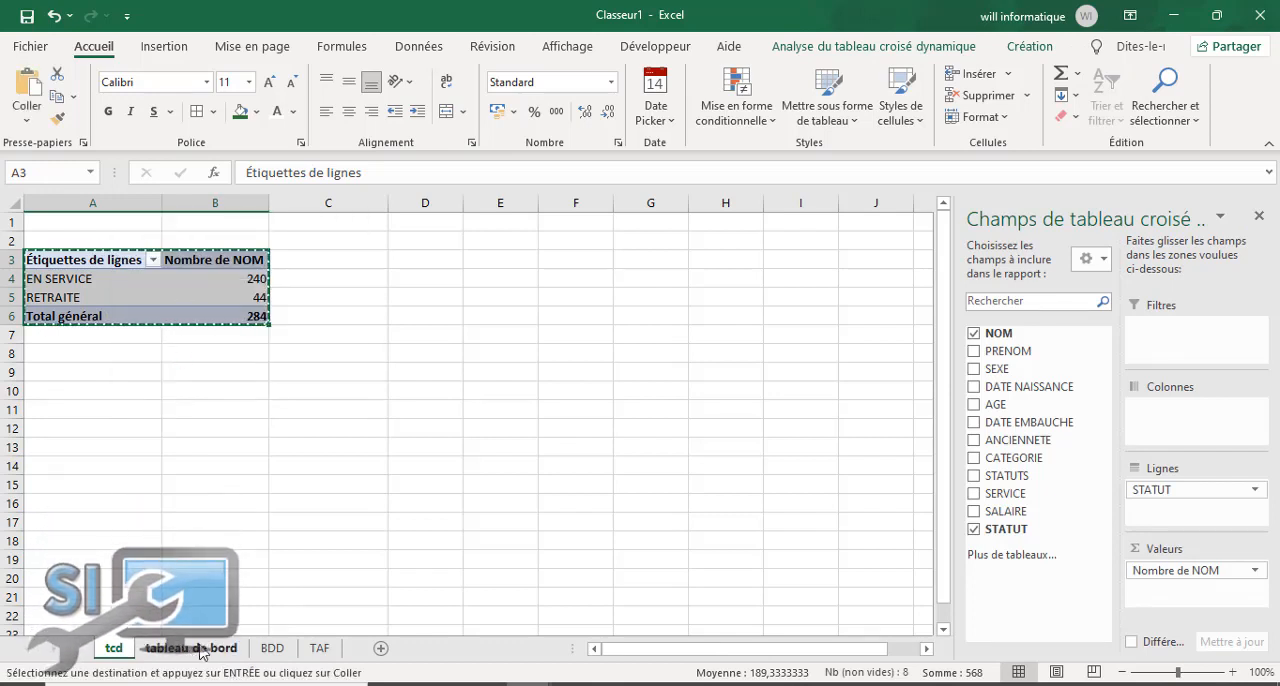
click(191, 648)
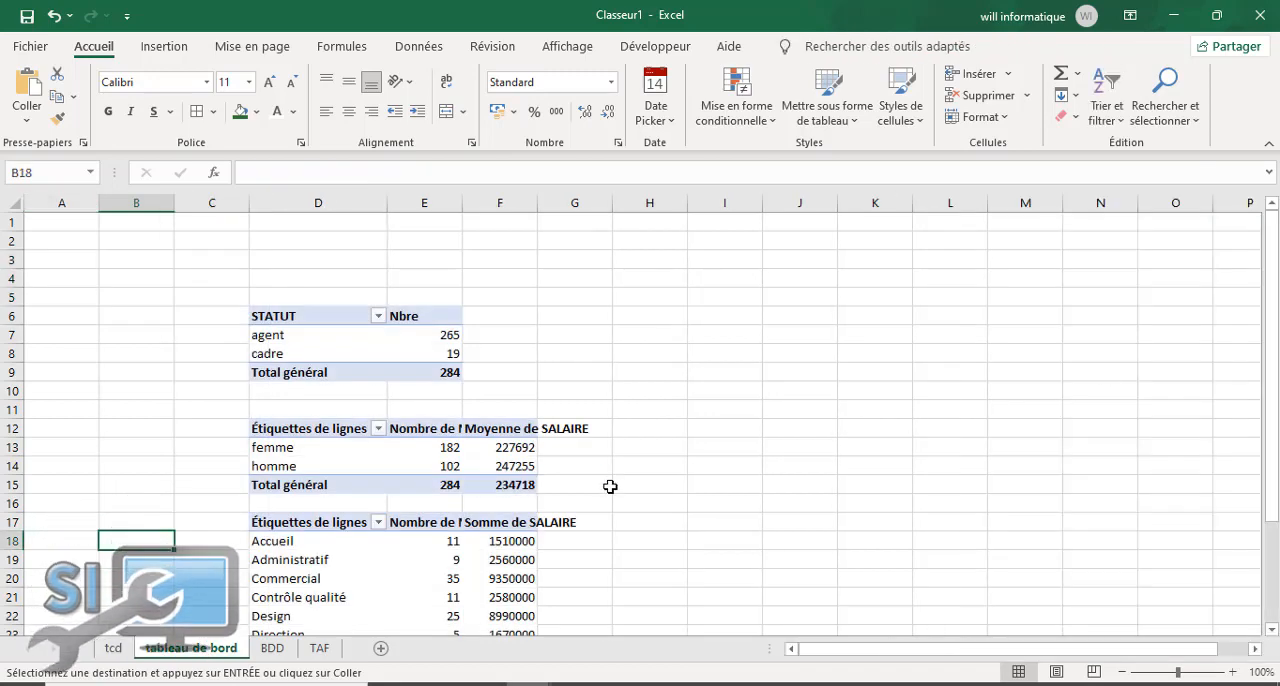
scroll(609, 486, down, 1)
scroll(1273, 511, down, 1)
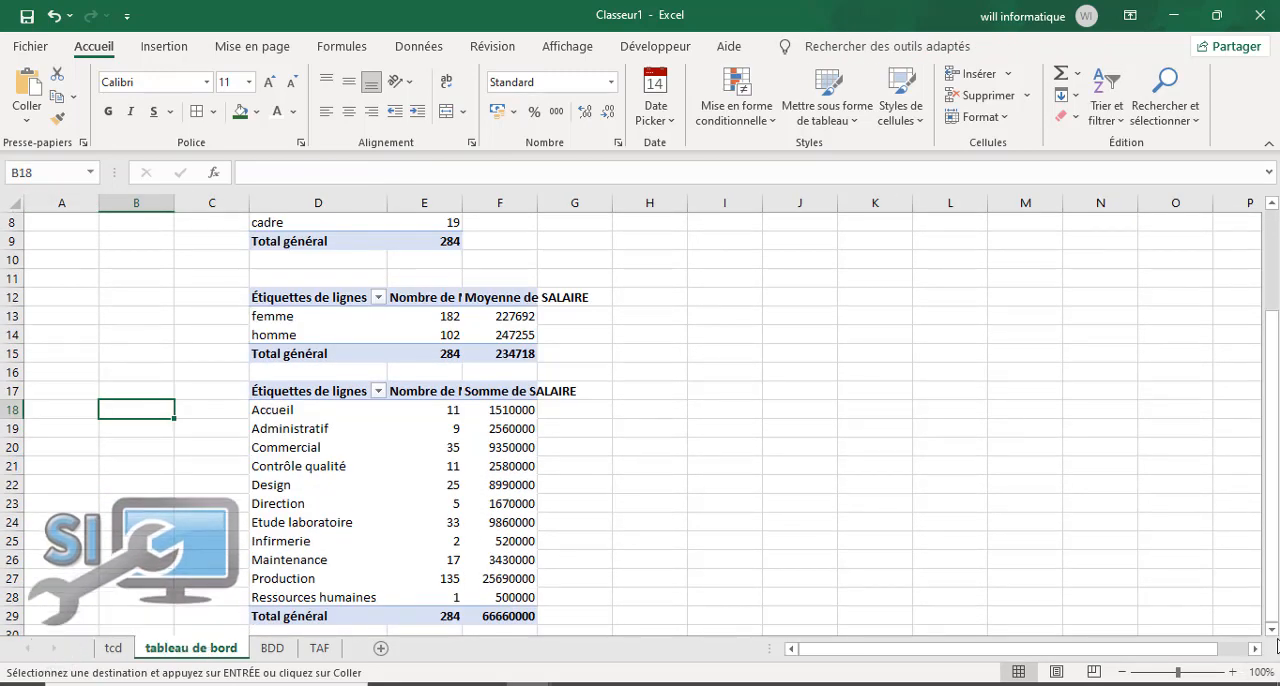
scroll(1275, 628, down, 1)
scroll(1275, 628, down, 2)
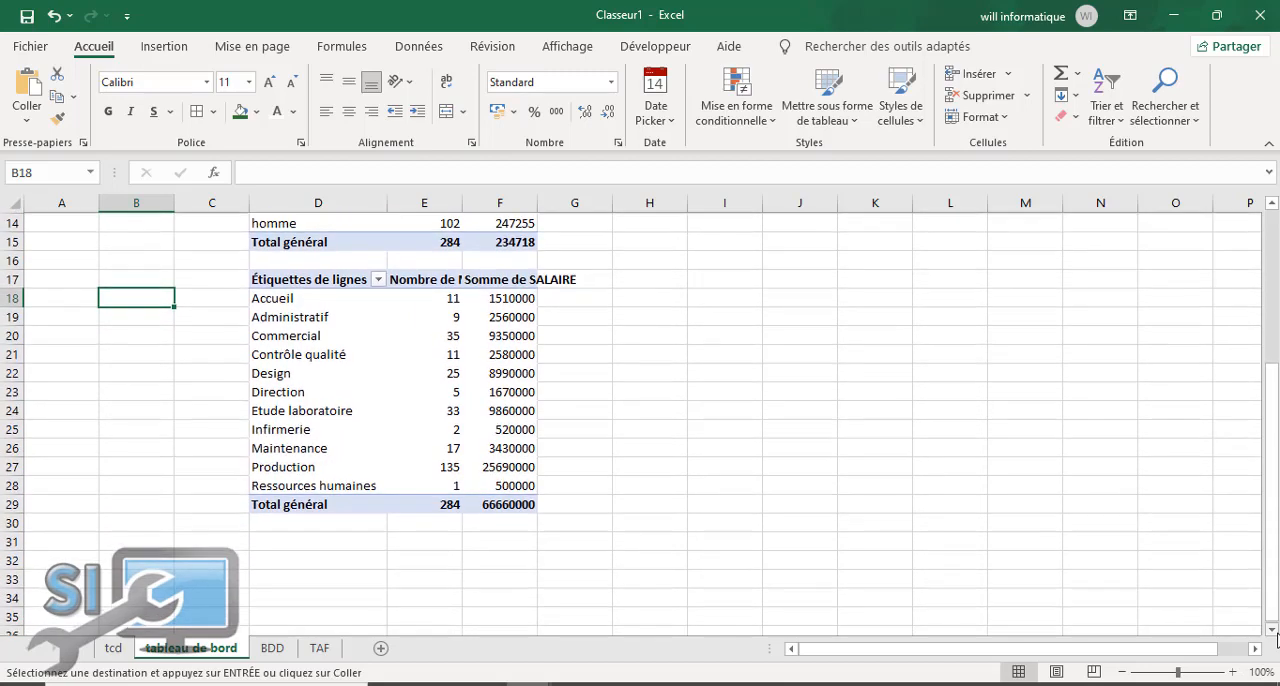
click(258, 524)
right_click(258, 524)
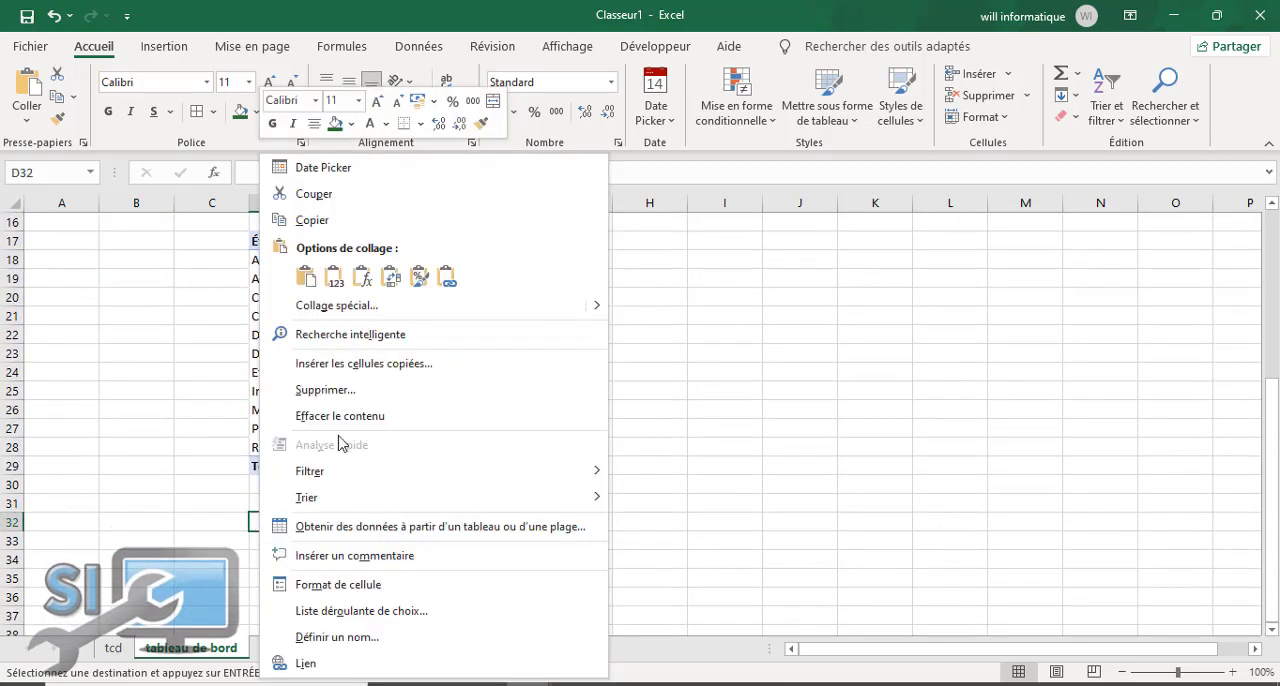
click(304, 279)
click(603, 559)
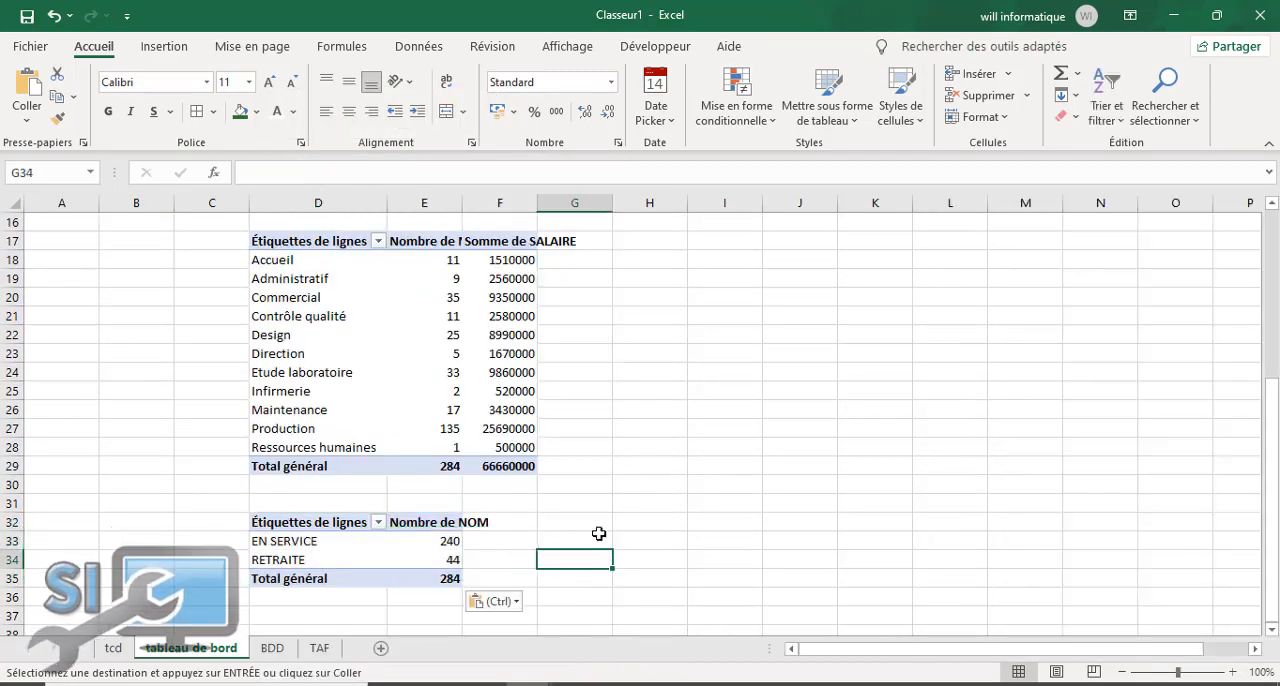
Step: Rename the row-label header in D12 of the femme/homme pivot table as SEXE
scroll(1275, 280, up, 5)
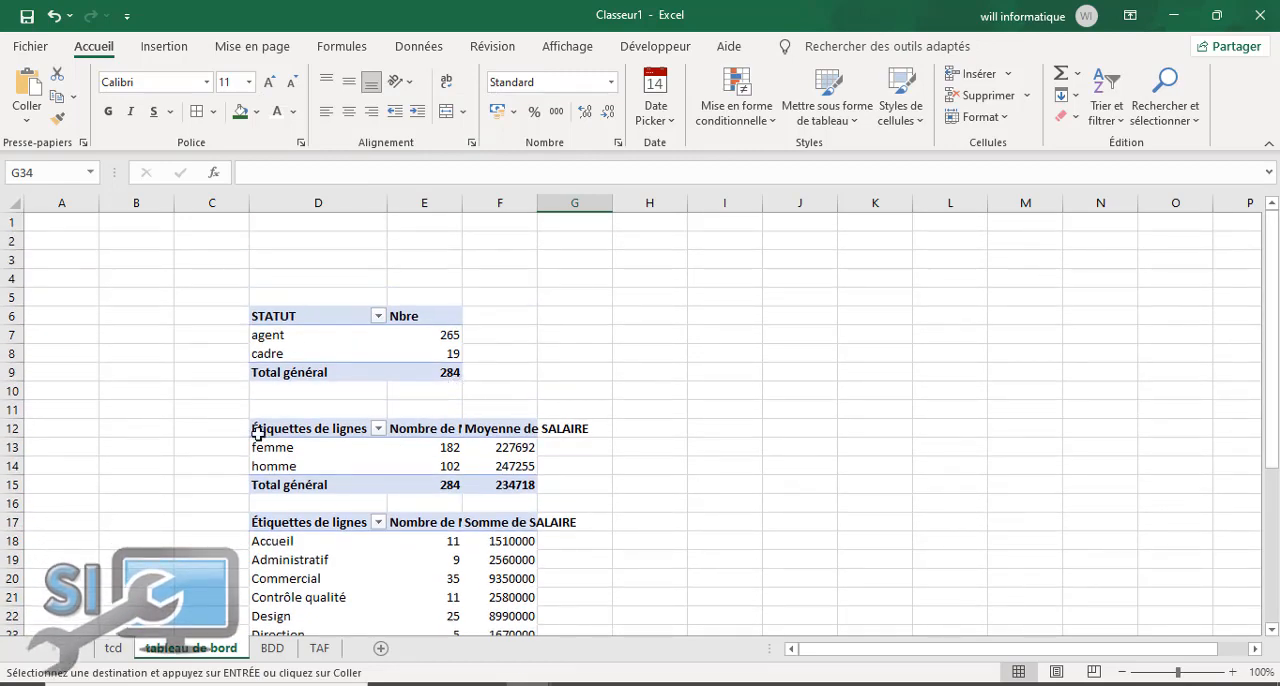
click(338, 427)
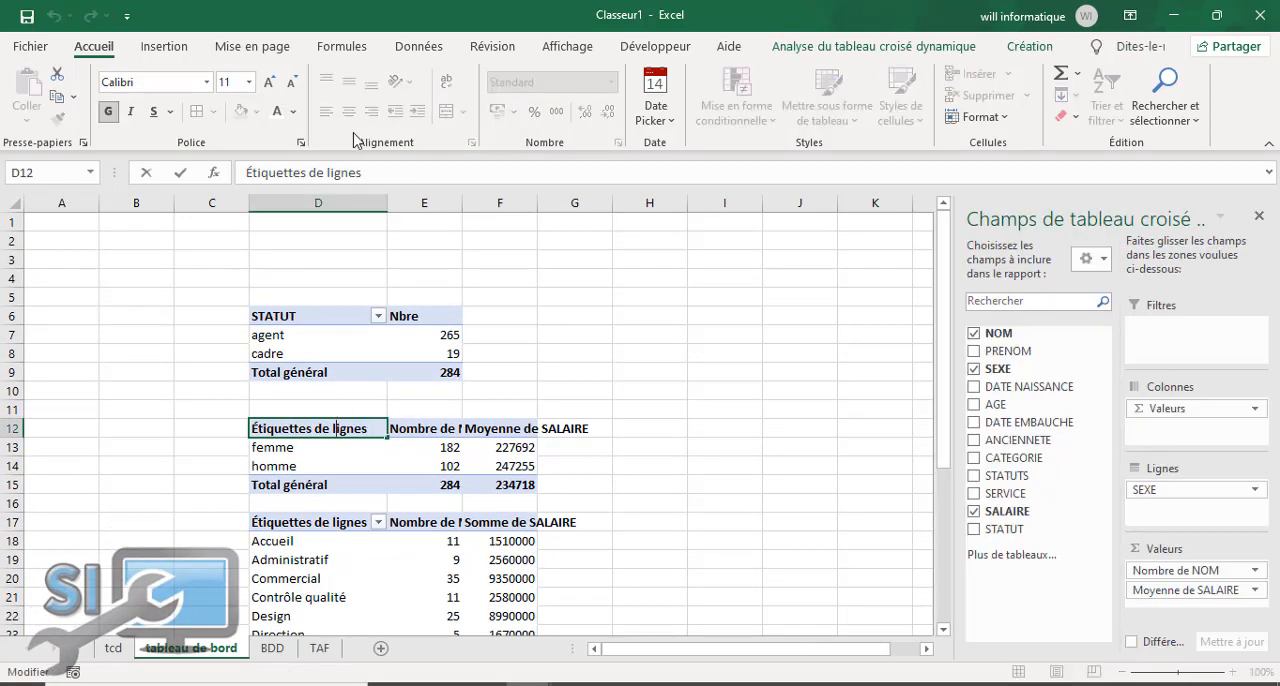
drag(383, 176, 171, 170)
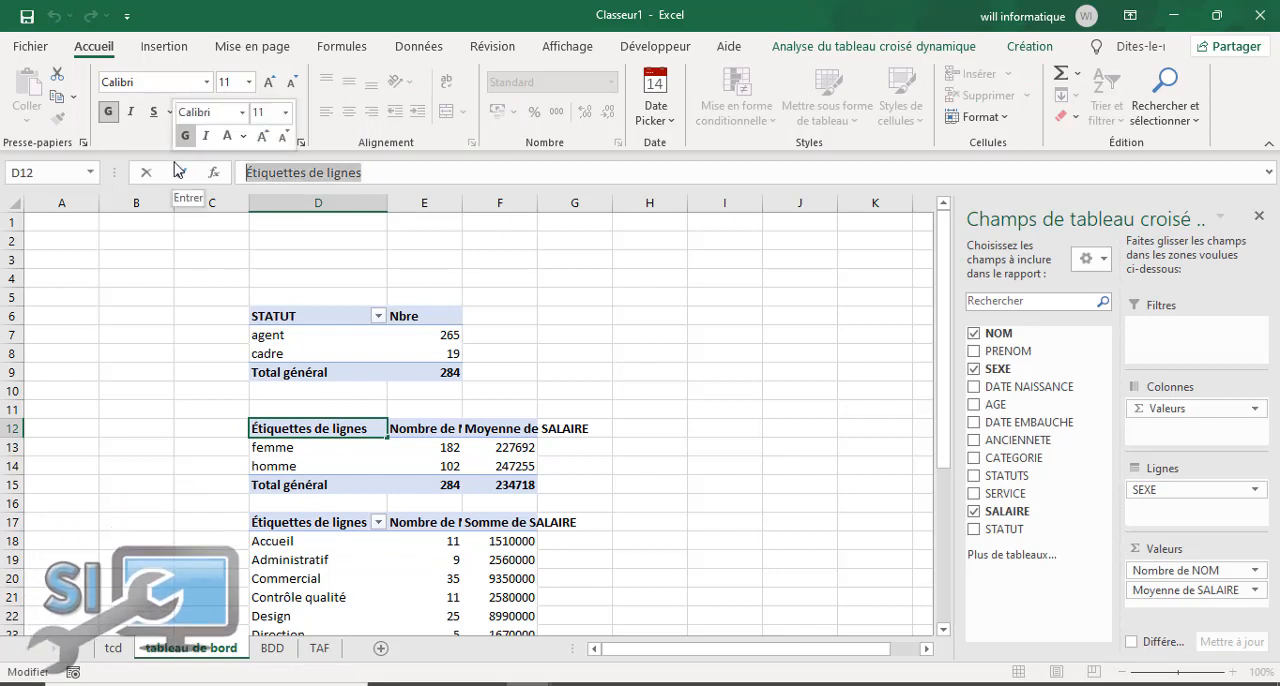
text(SEXE)
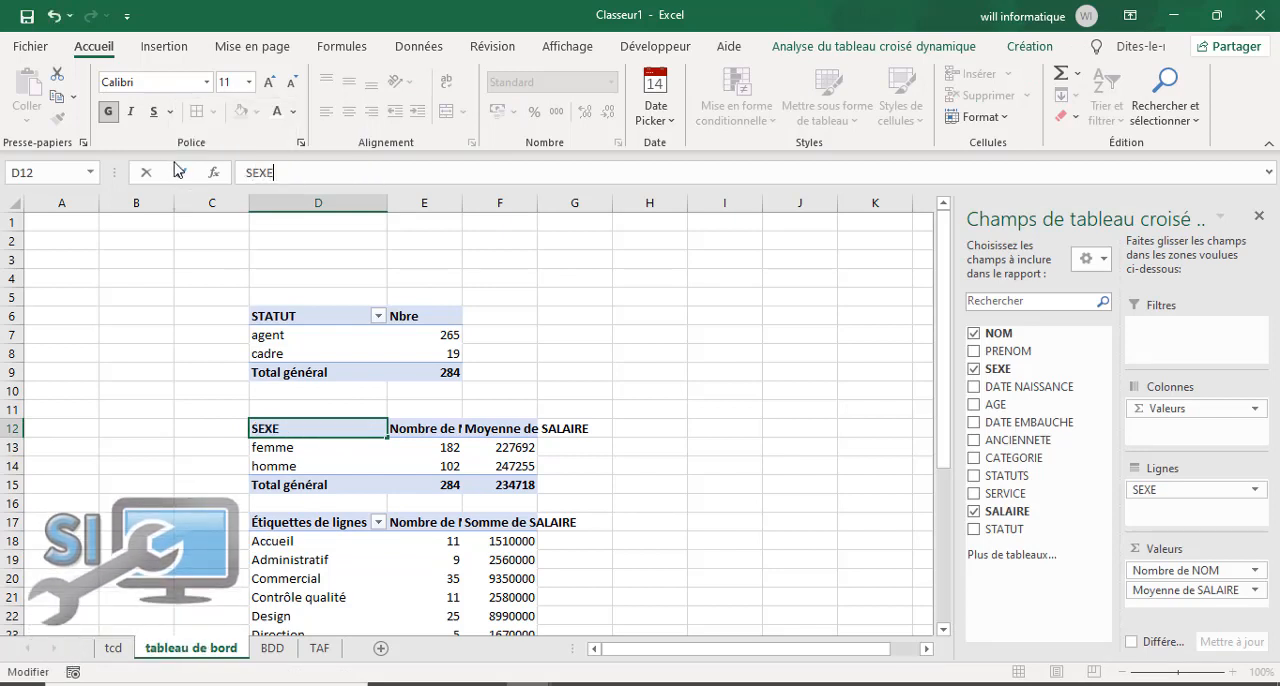
Step: Rename the count header in E12 of the SEXE pivot table as NBRES
click(426, 432)
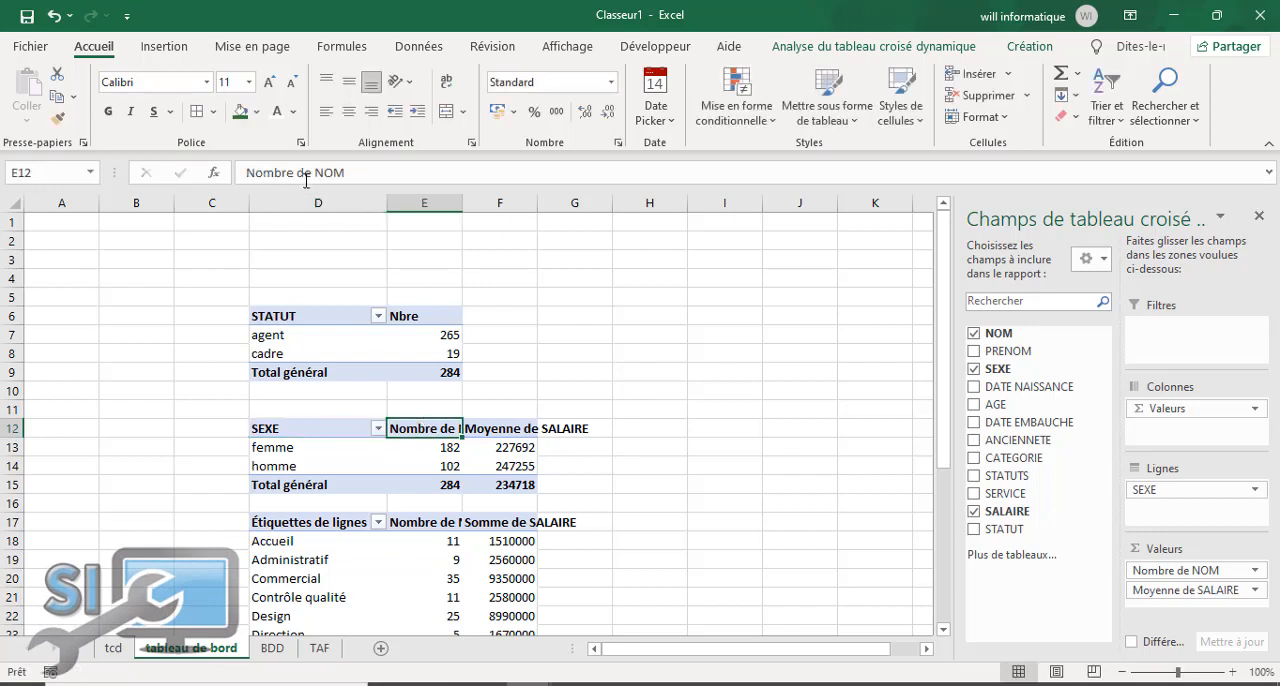
click(338, 172)
key(BackSpace)
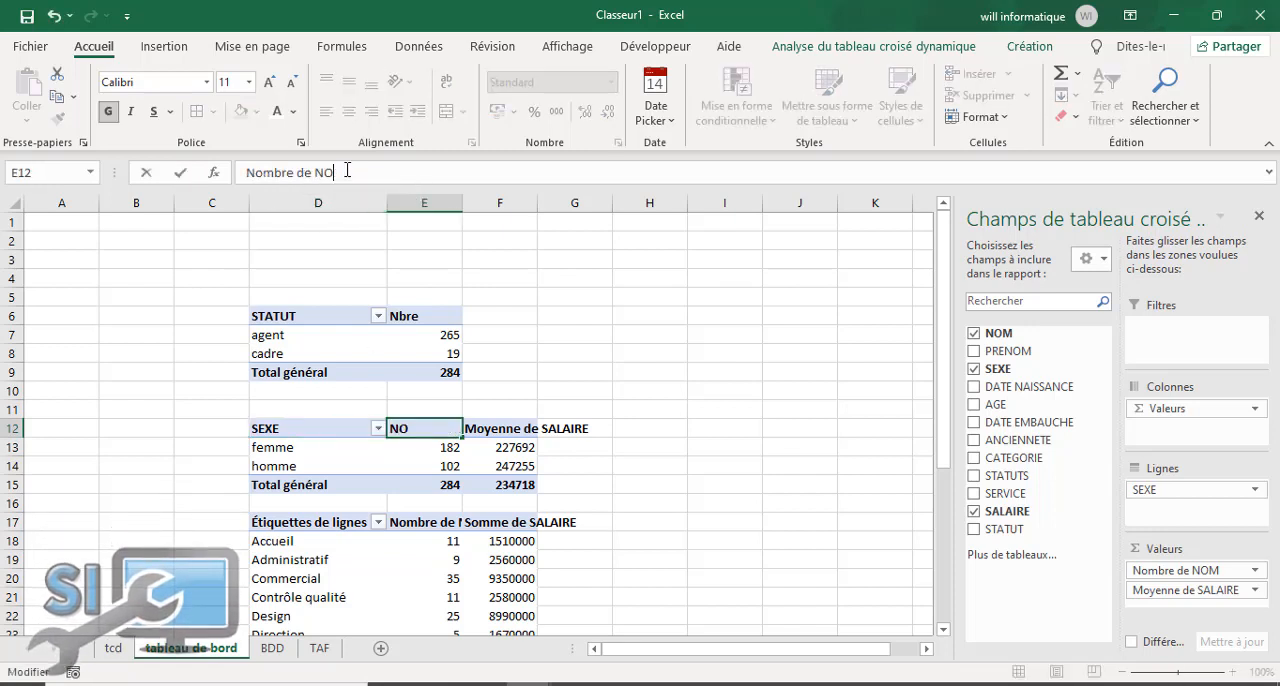
key(BackSpace)
key(BackSpace)
key(BackSpace)
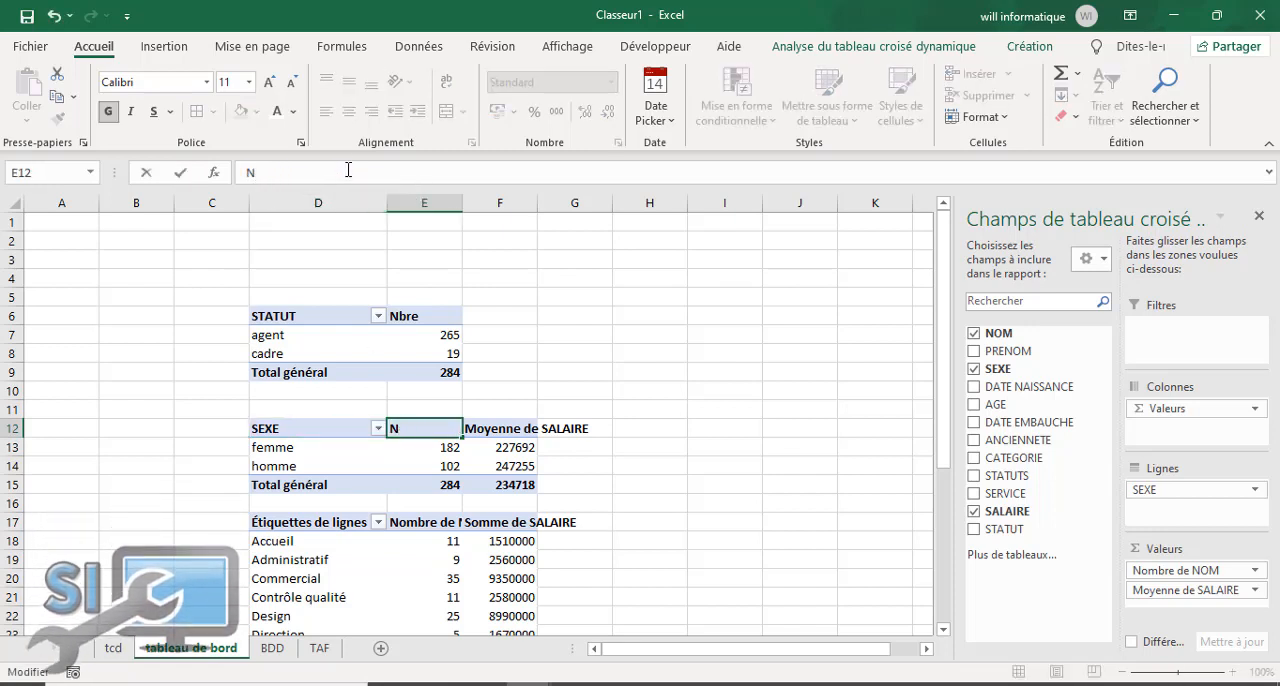
text(BRES)
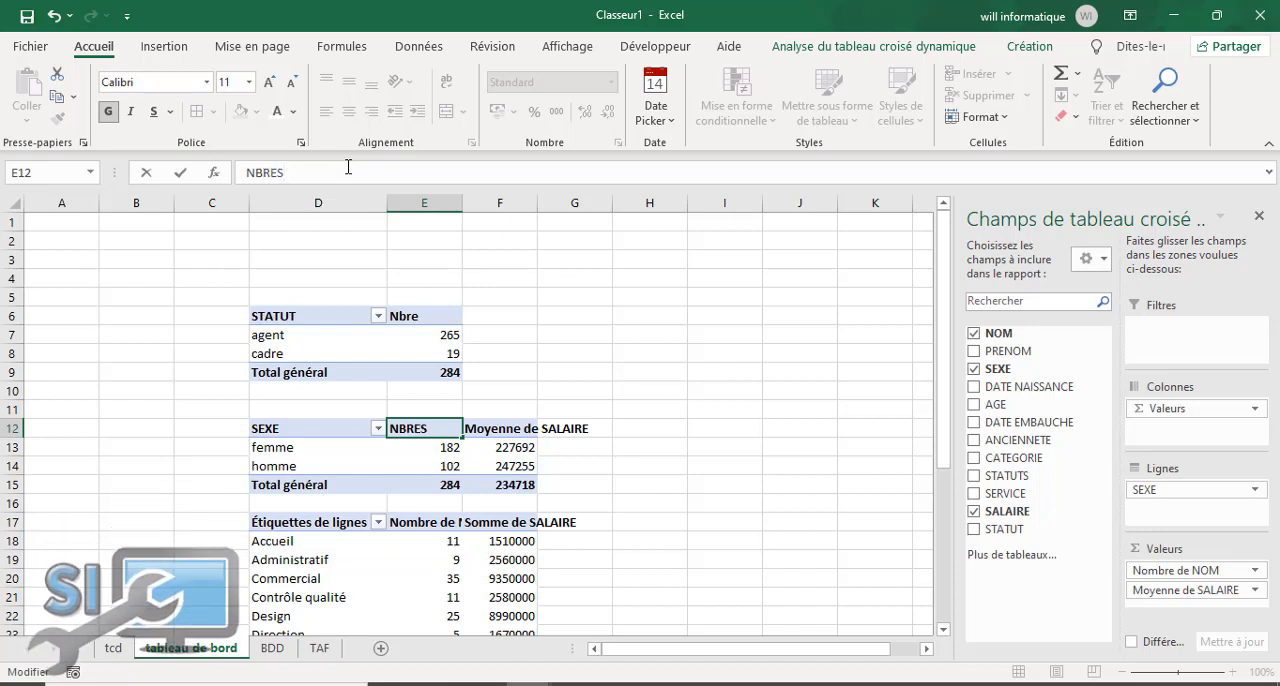
Step: Rename the average salary header in F12 as SALAIRE MOY and autofit the width of column F
click(486, 429)
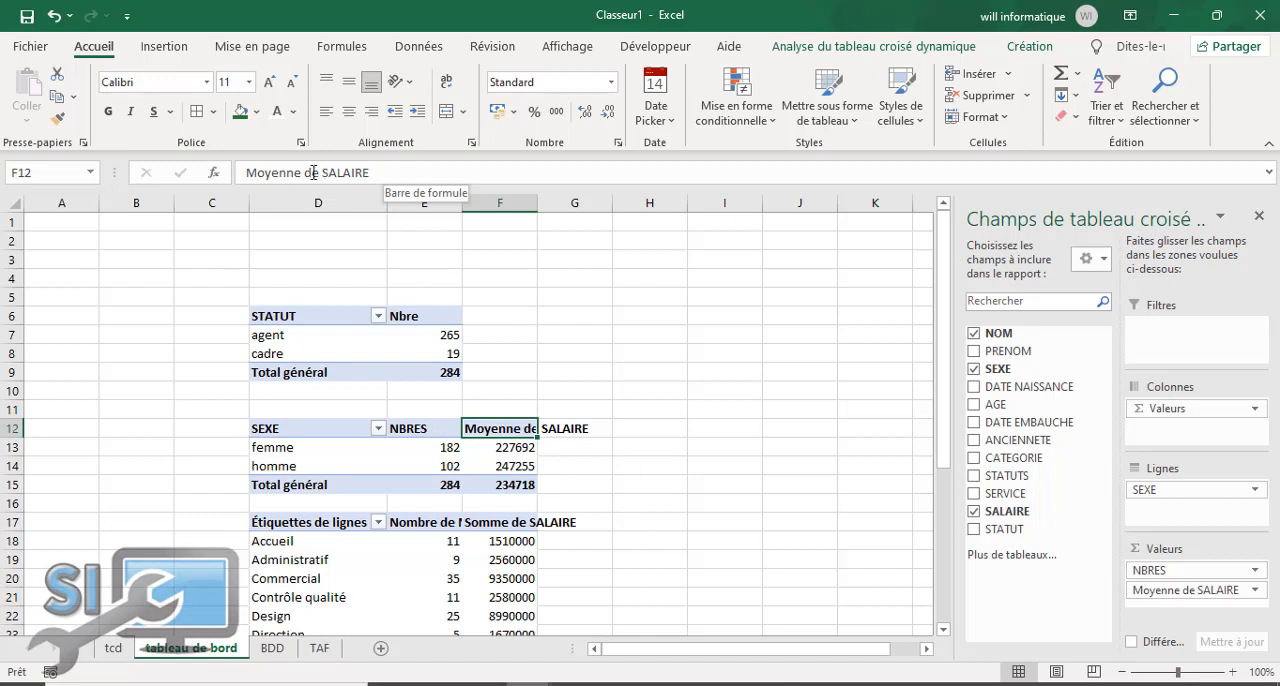
drag(320, 172, 246, 172)
key(BackSpace)
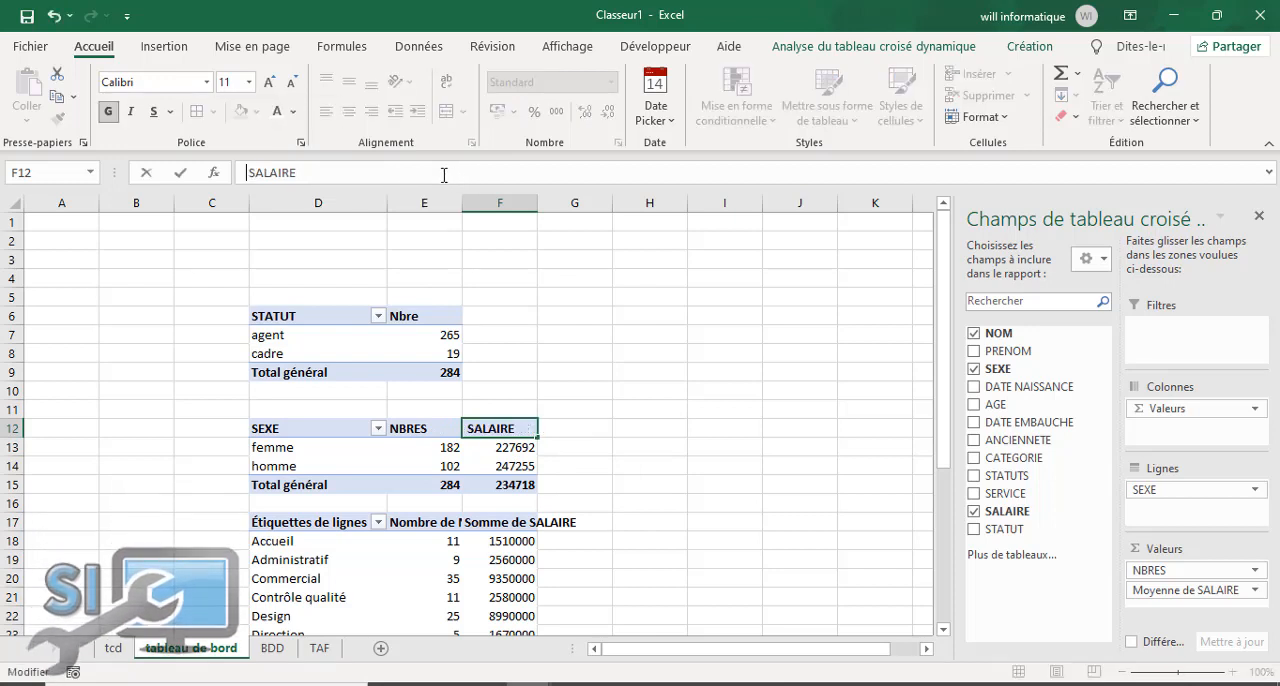
text(MOY)
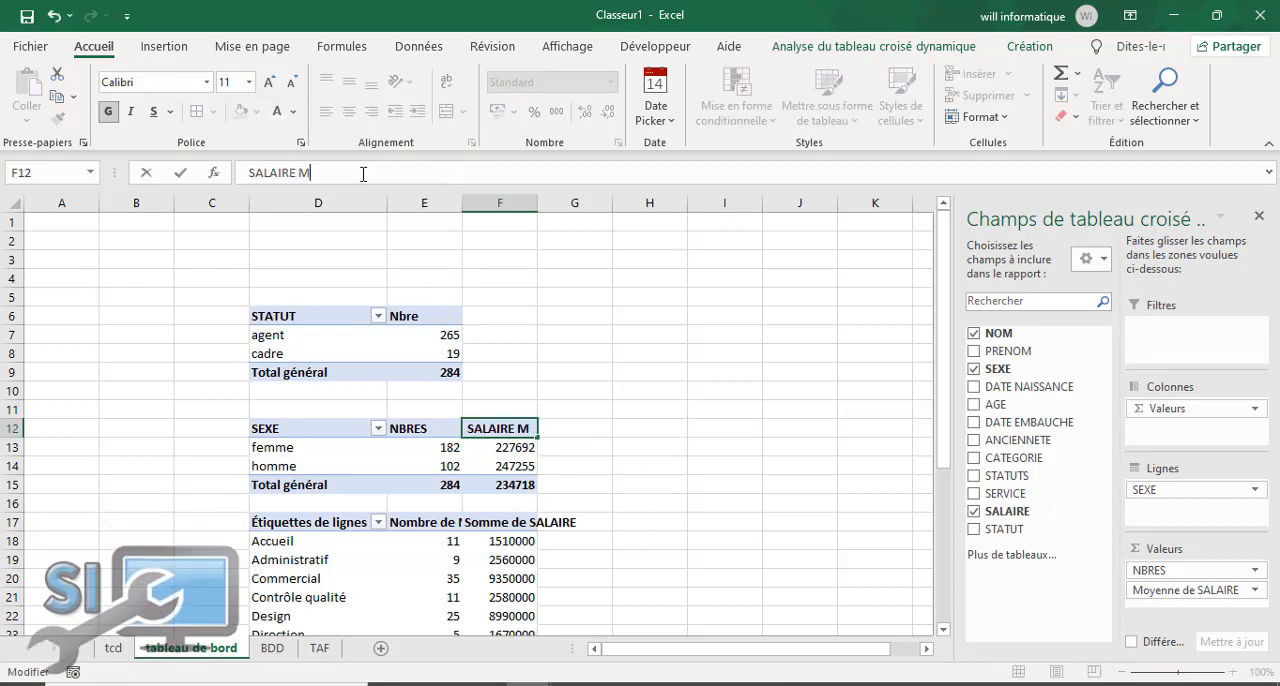
click(502, 522)
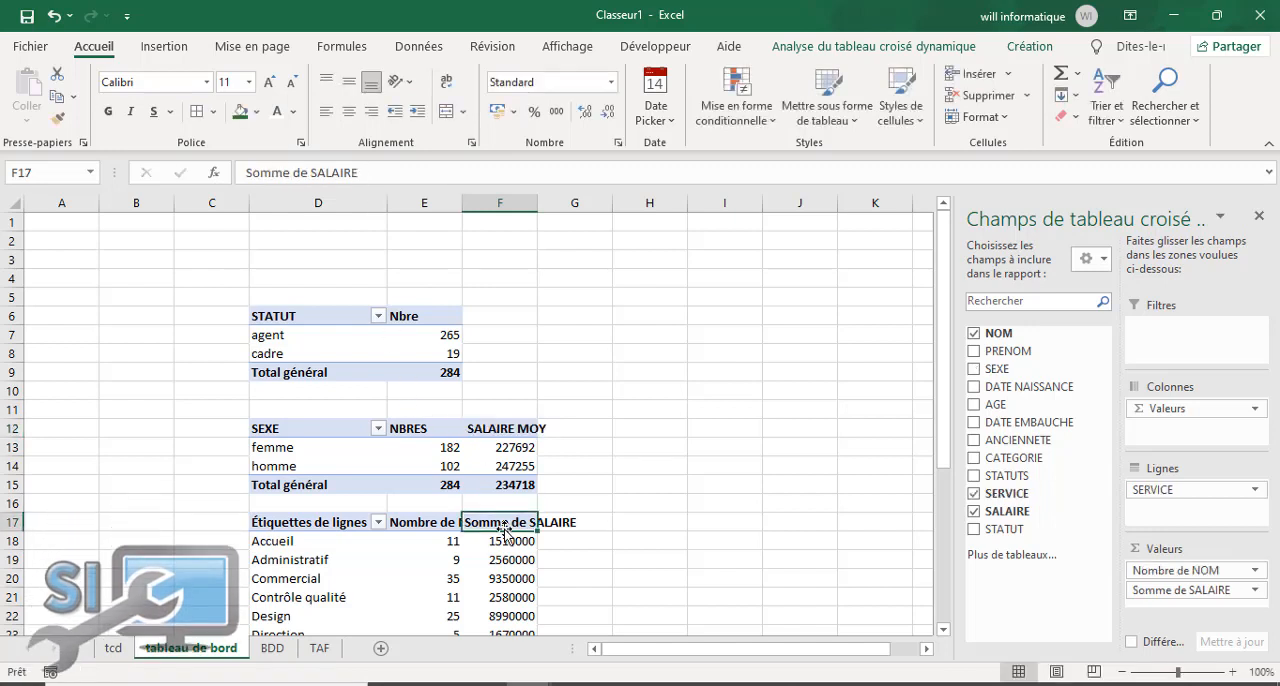
double_click(540, 203)
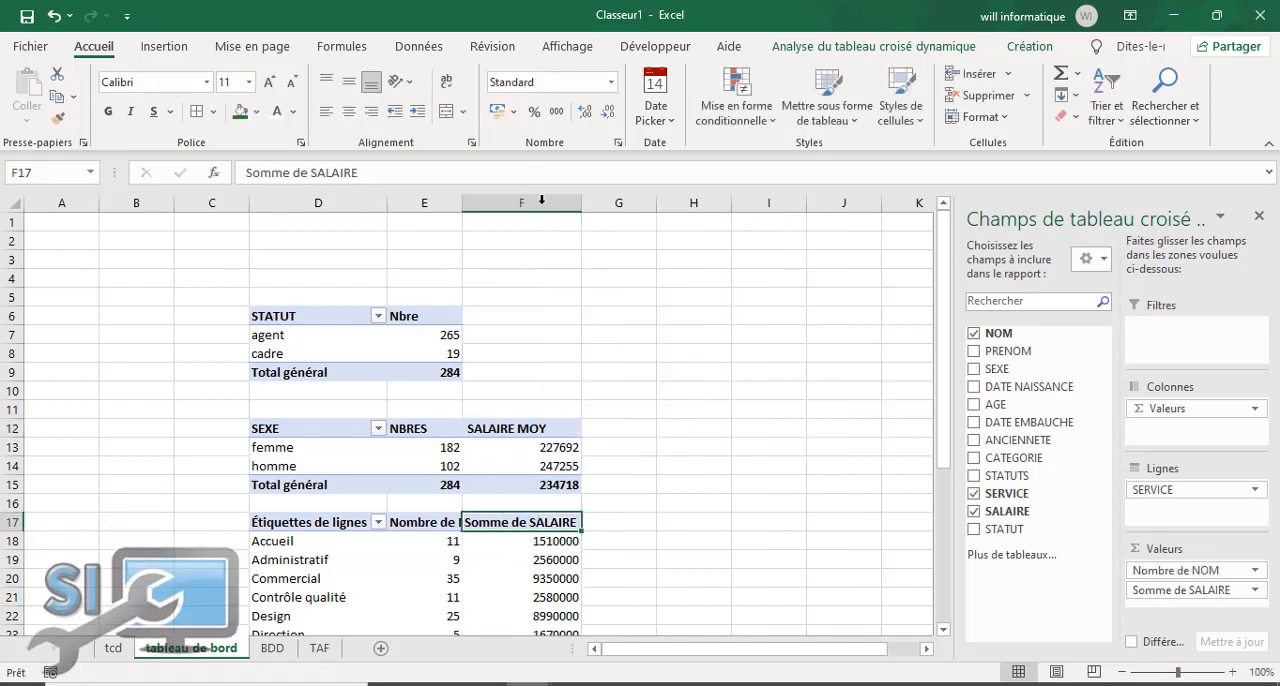
Step: Rename the row-label header in D17 of the service pivot table as SERVICES
click(313, 527)
drag(362, 172, 246, 172)
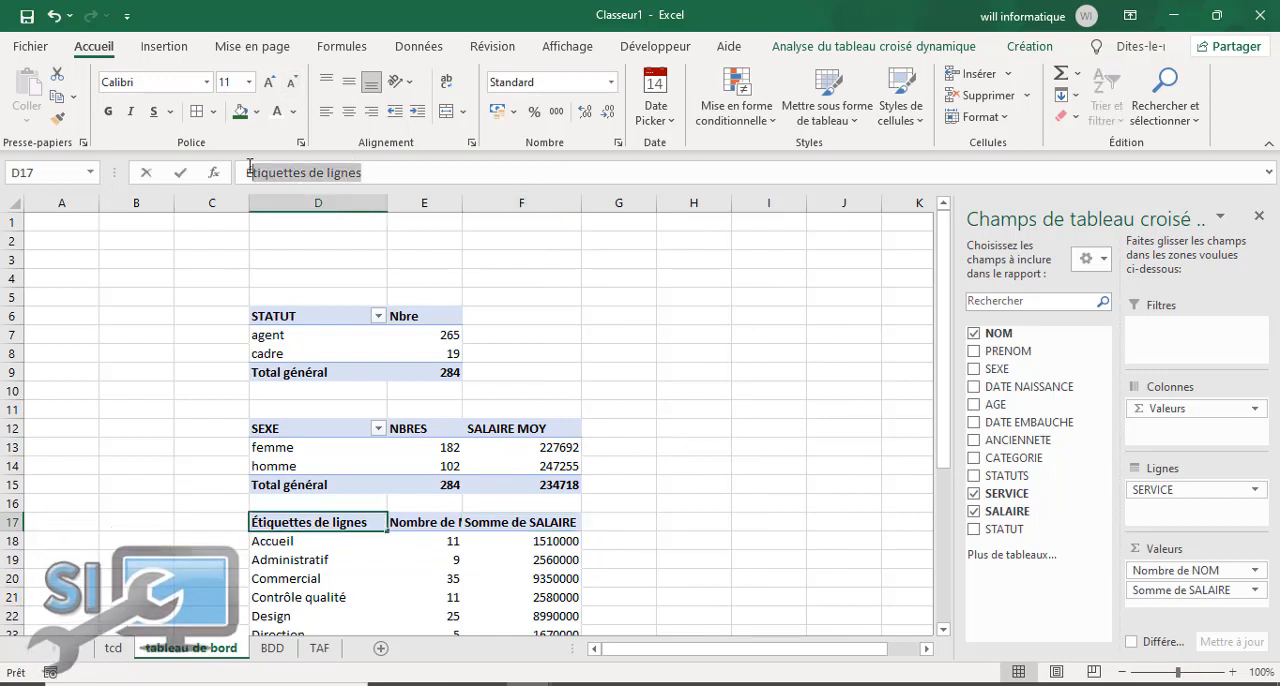
text(SERVICE)
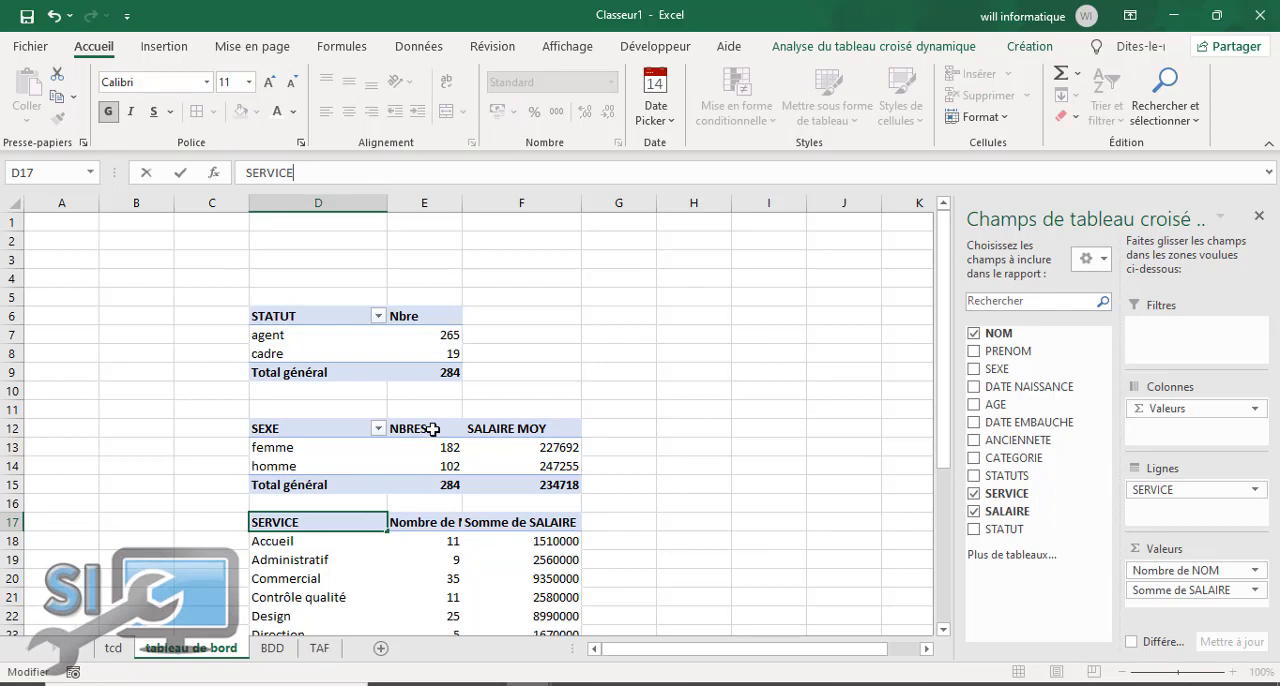
text(S)
Step: Rename the count header in E17 of the SERVICES pivot table as QTTE
click(436, 527)
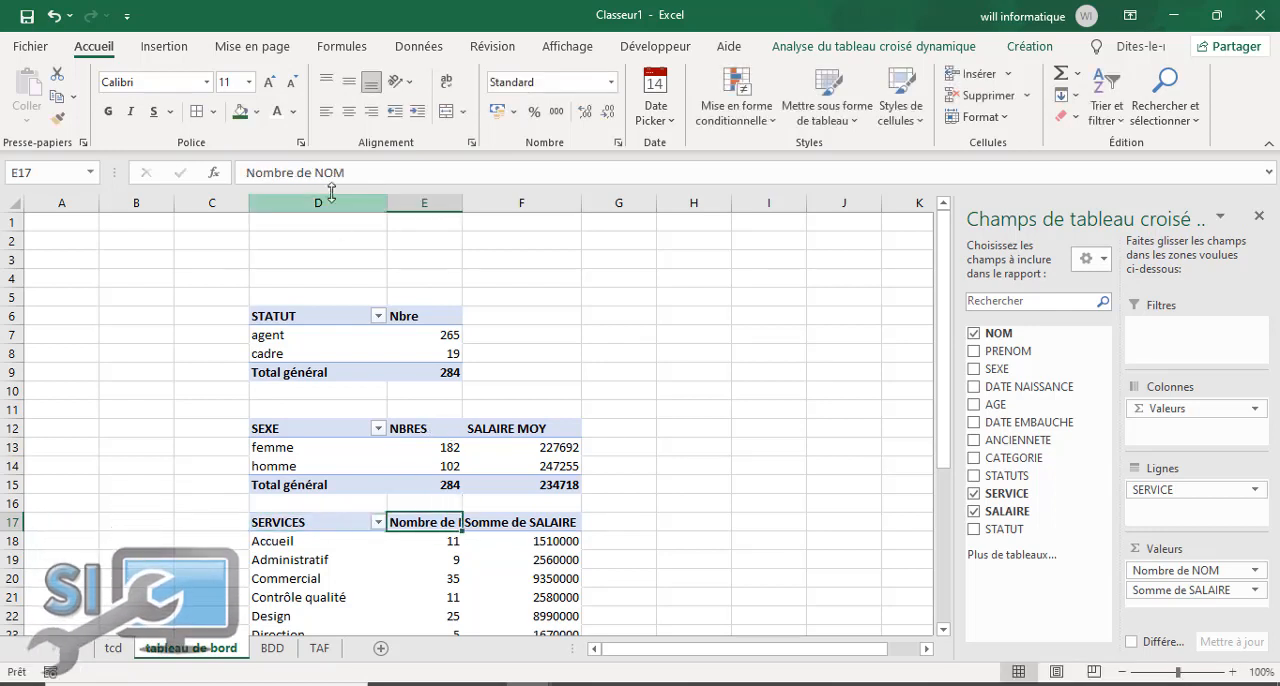
drag(352, 173, 246, 172)
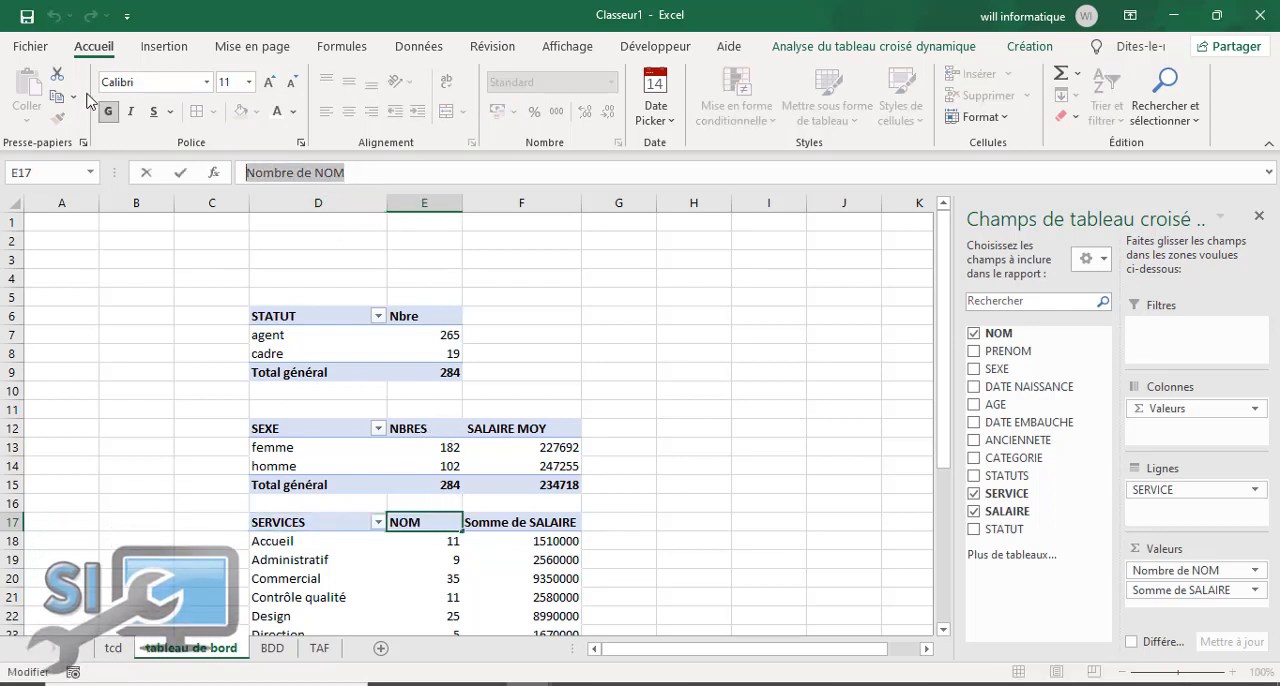
text(QQTE)
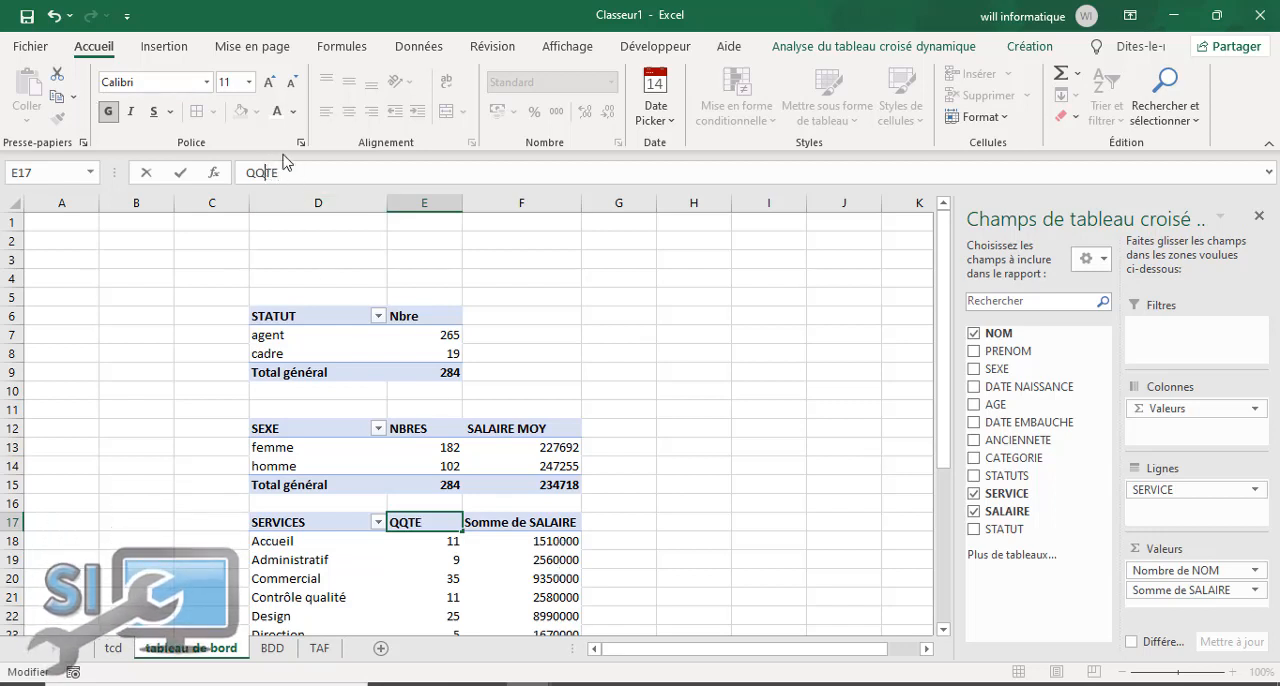
key(BackSpace)
text(T)
Step: Try to rename the salary sum header in F17 of the SERVICES pivot table as SALAIRE
click(527, 527)
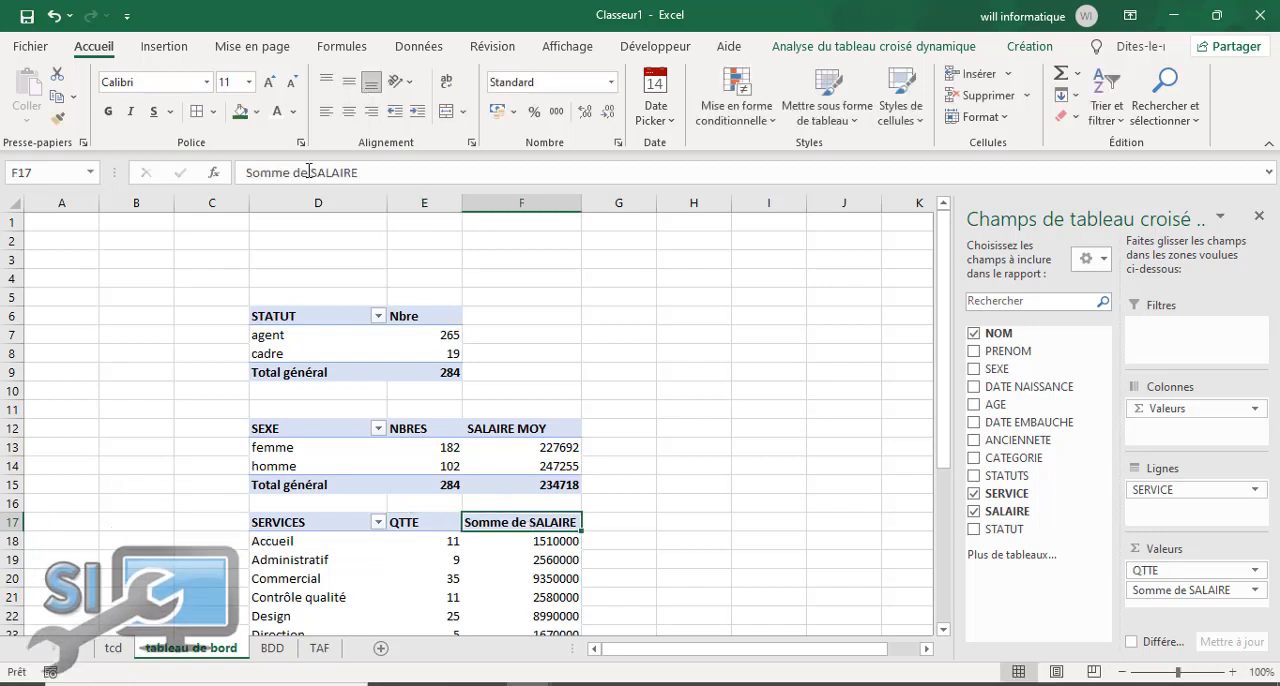
drag(310, 172, 209, 163)
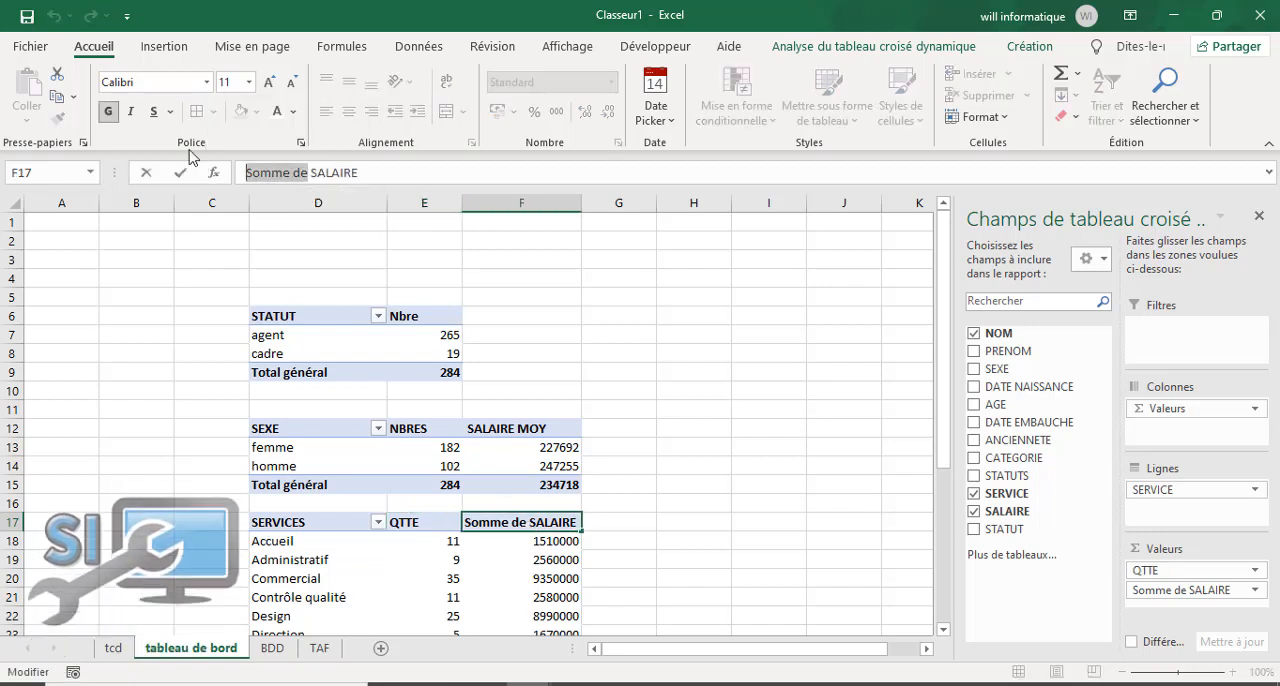
text(MASSE)
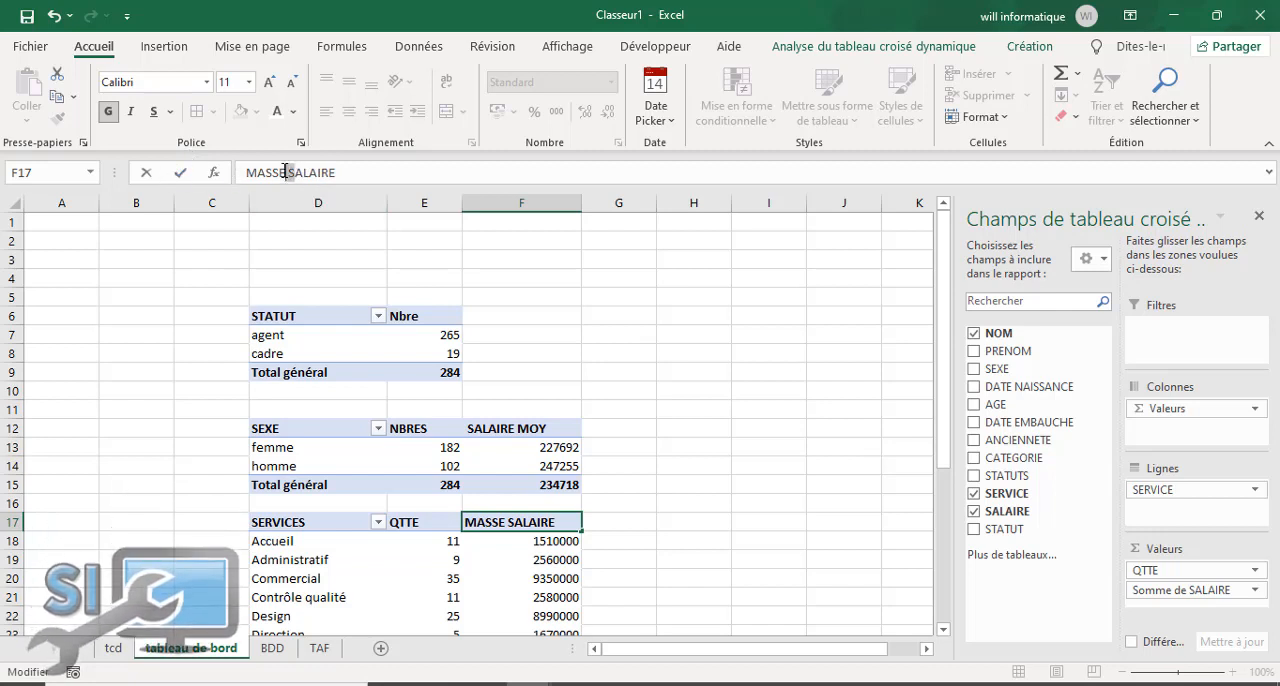
drag(287, 172, 224, 170)
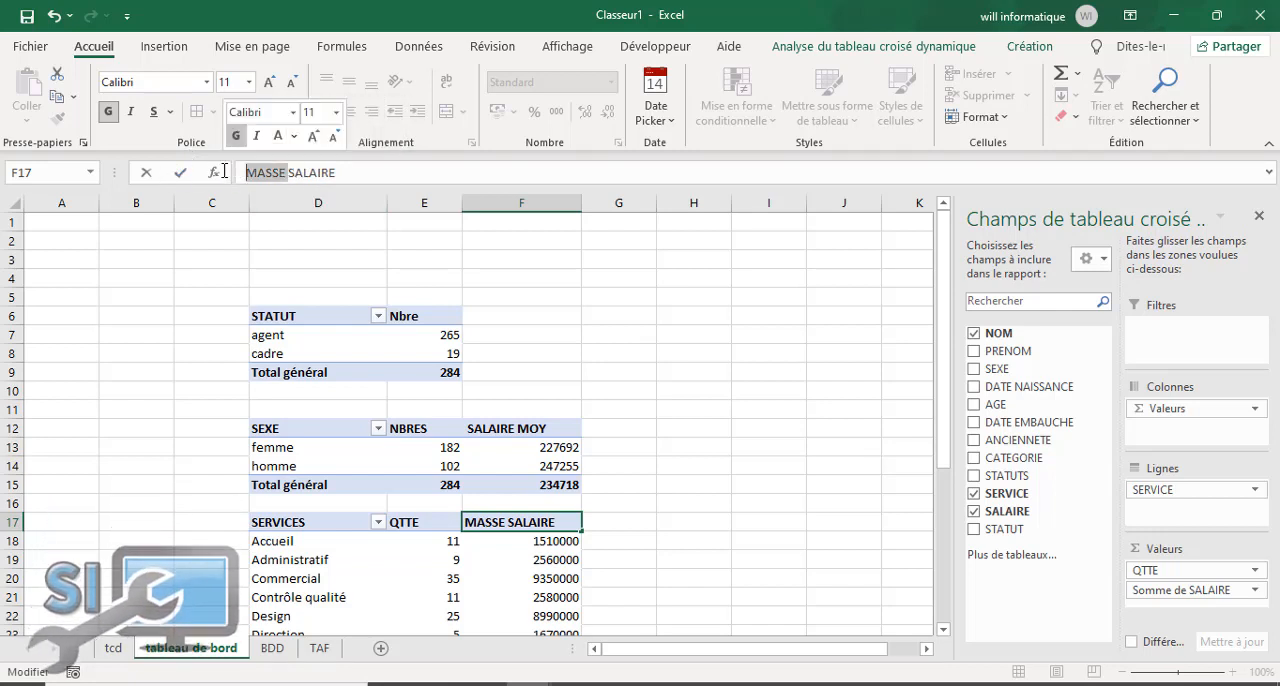
key(BackSpace)
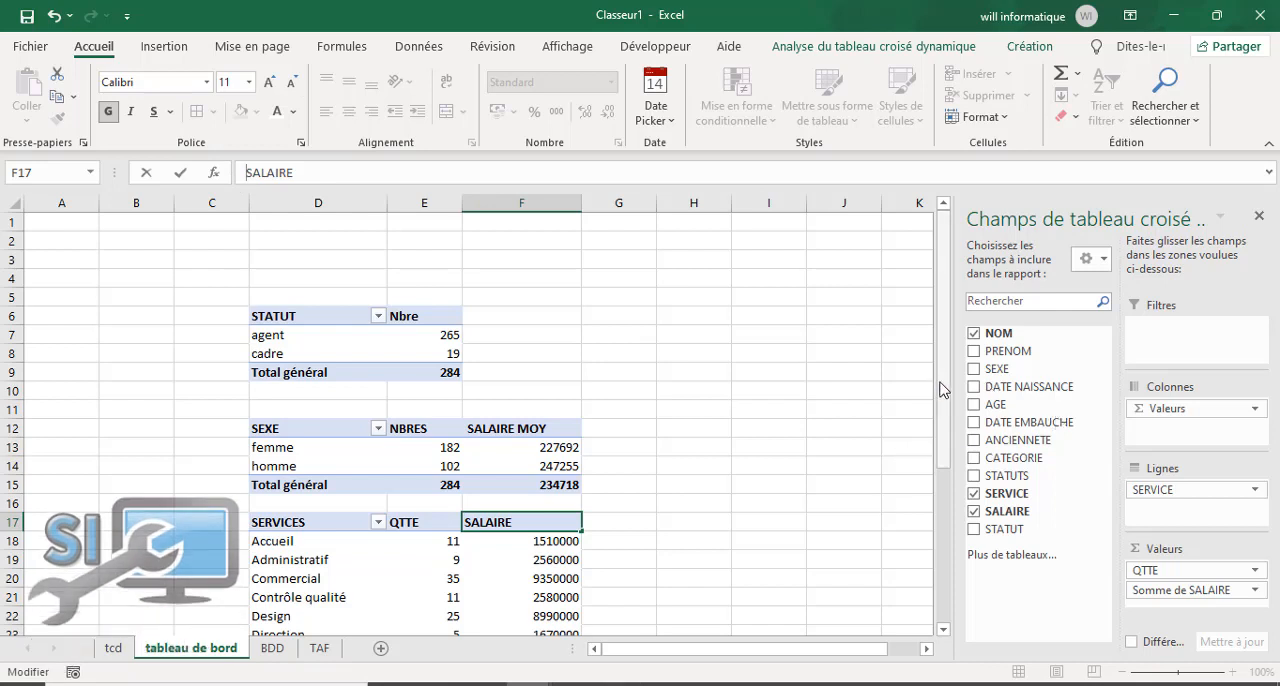
drag(943, 389, 943, 402)
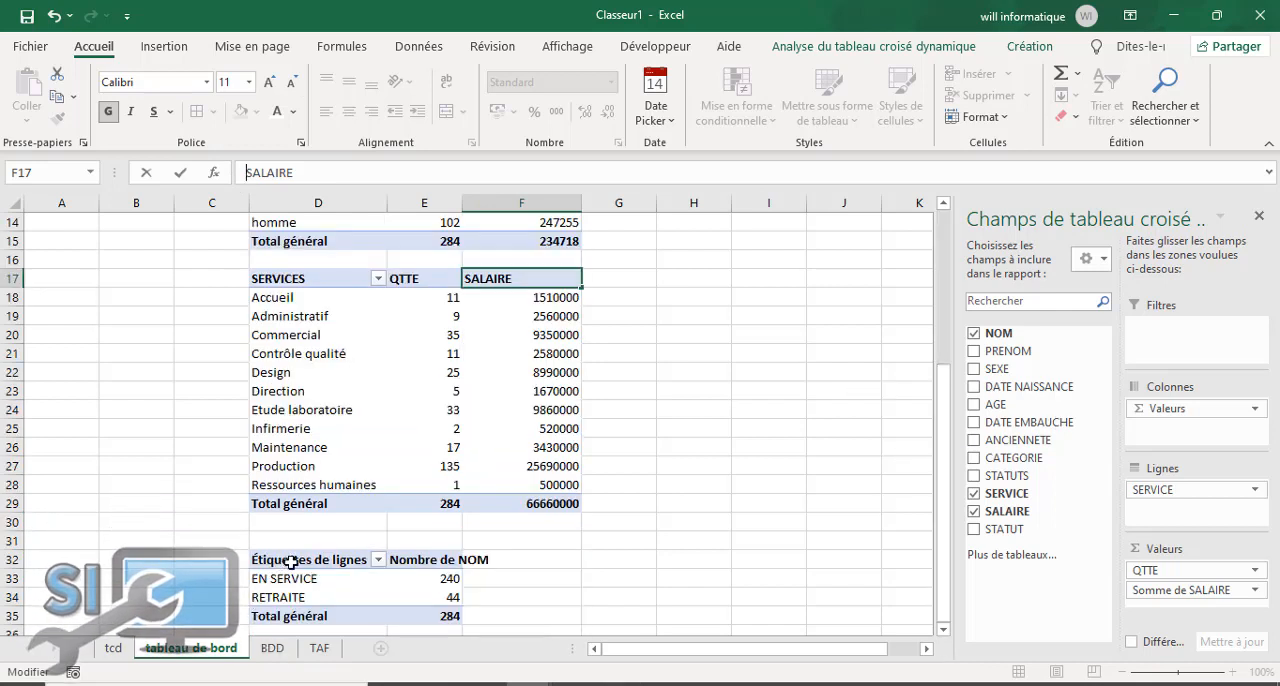
key(Return)
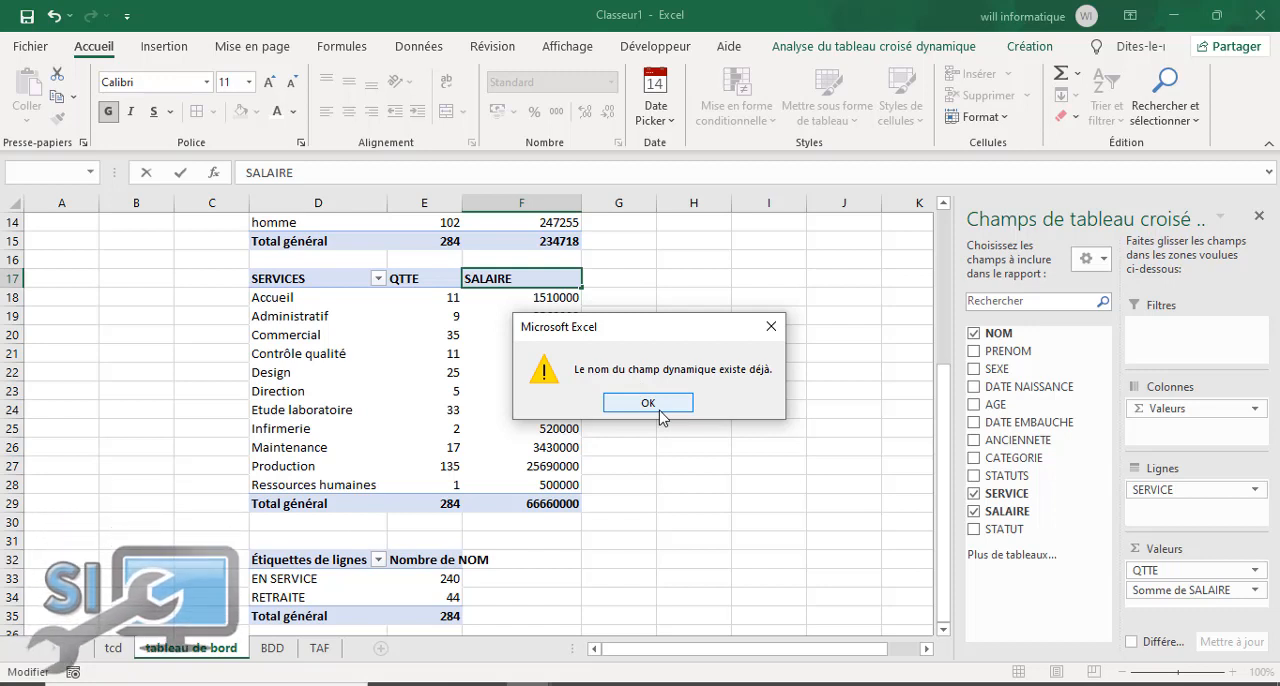
click(659, 409)
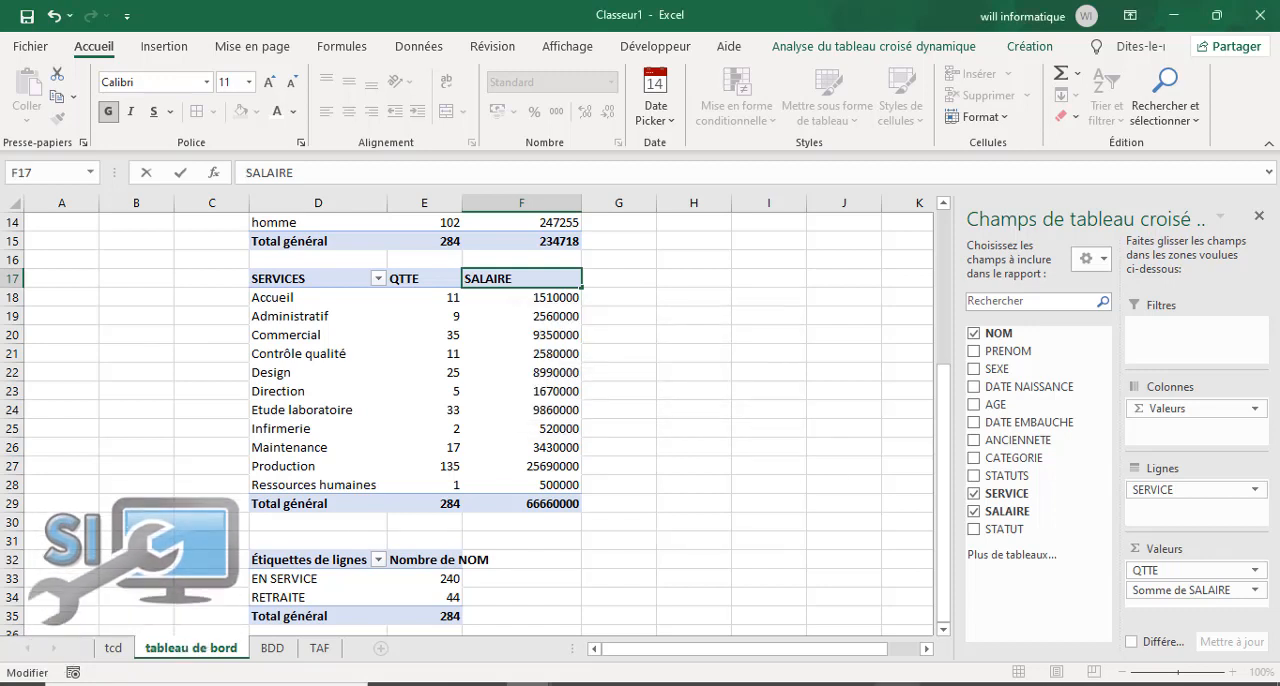
click(897, 684)
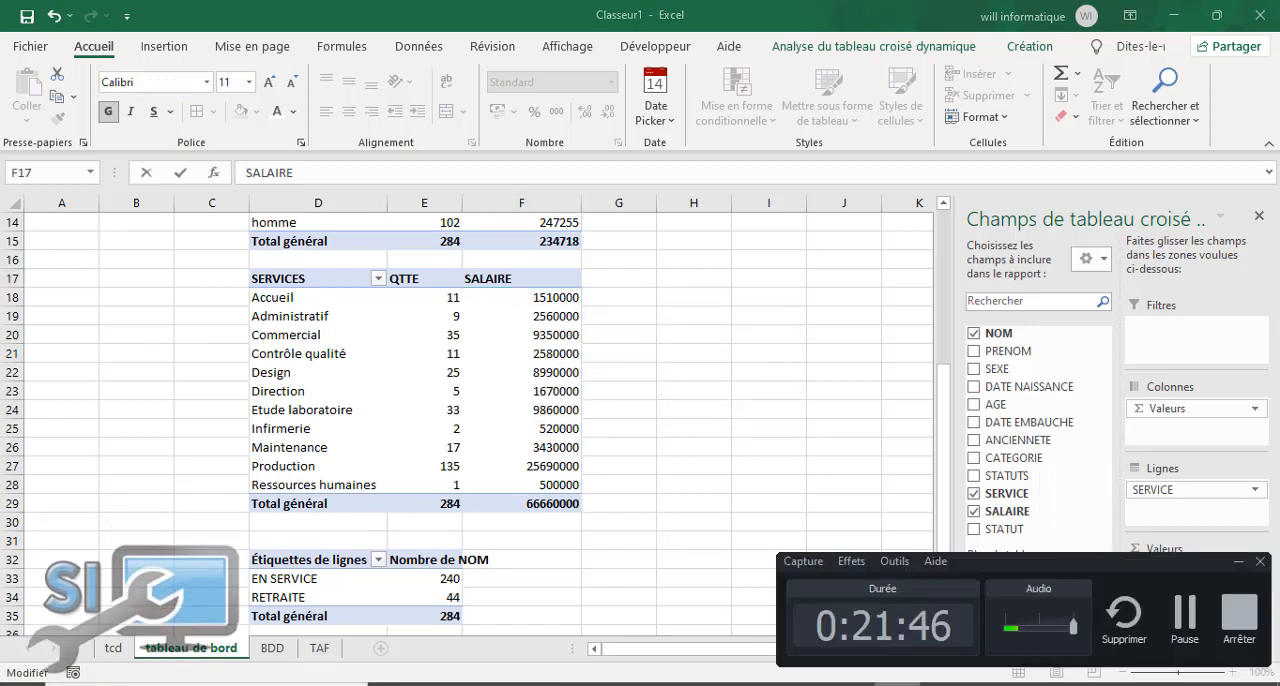
Step: Rename the salary sum header in F17 of the SERVICES pivot table as MASSE SALAIRE
click(1185, 620)
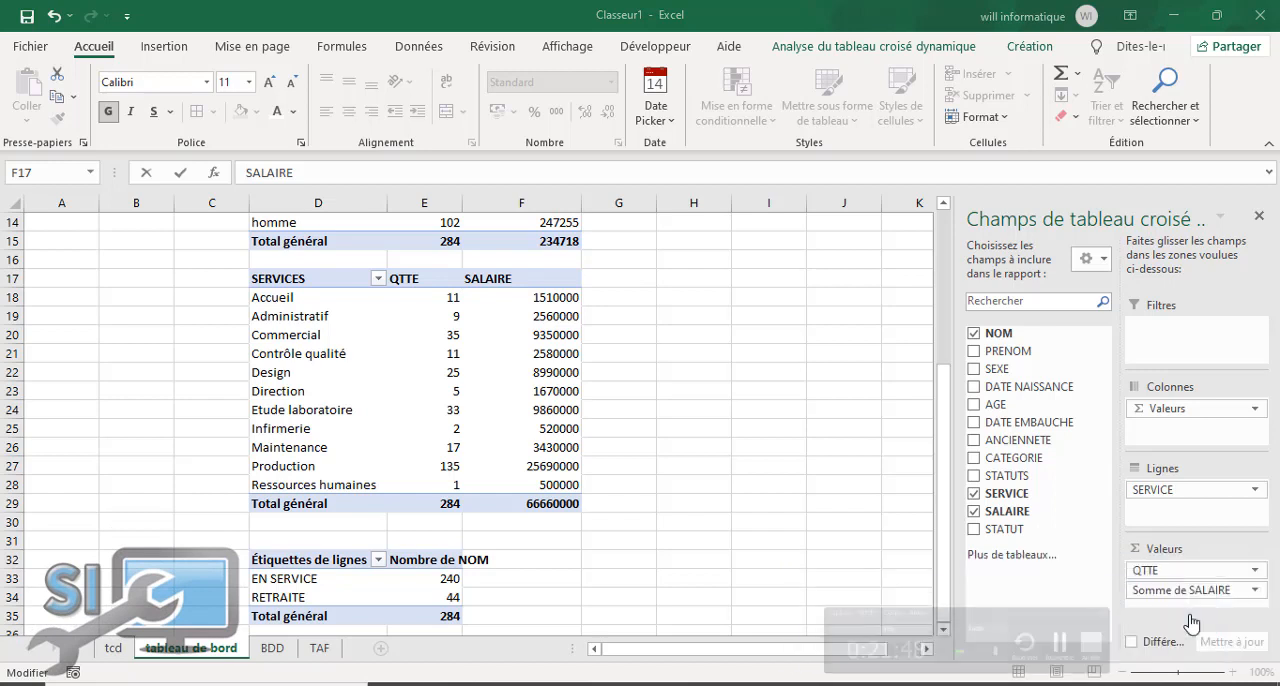
click(297, 559)
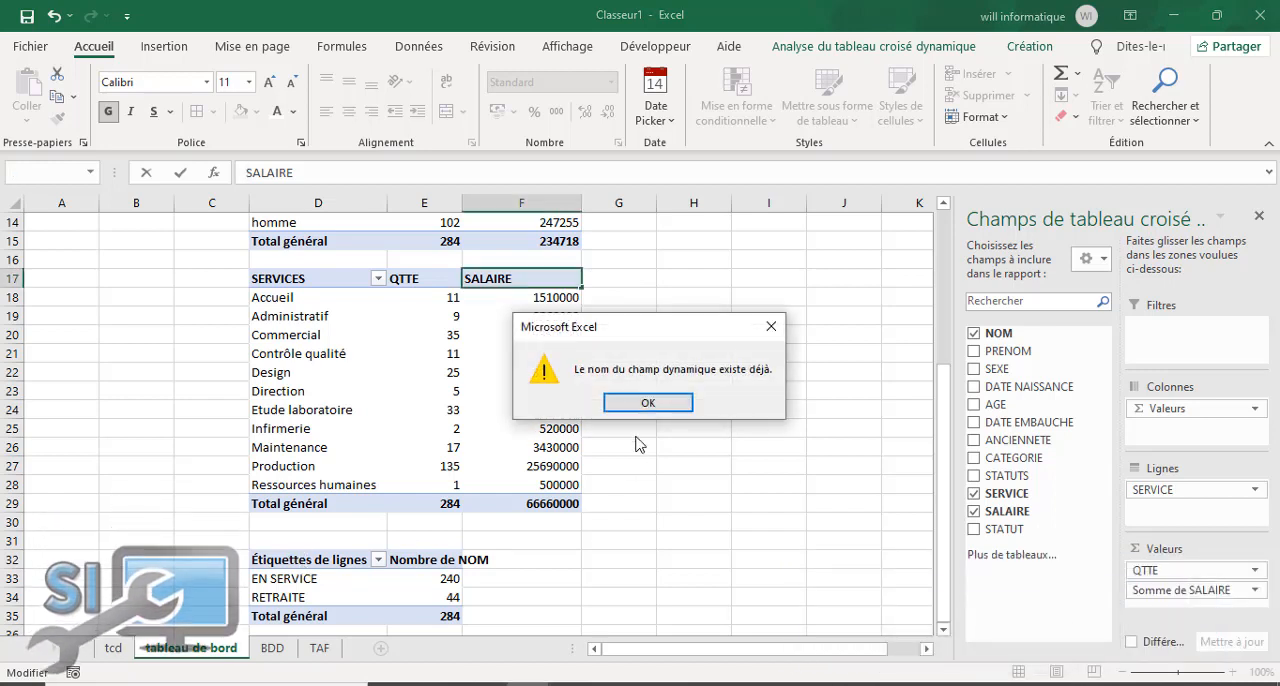
click(648, 403)
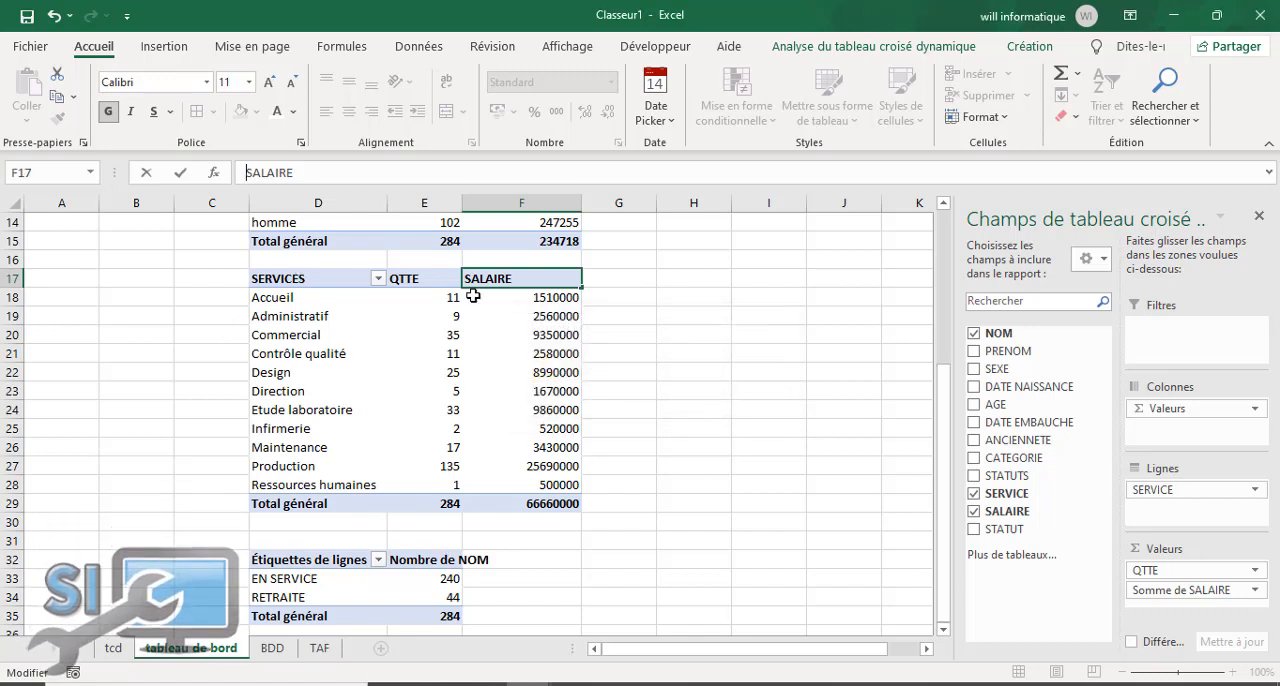
scroll(940, 463, up, 4)
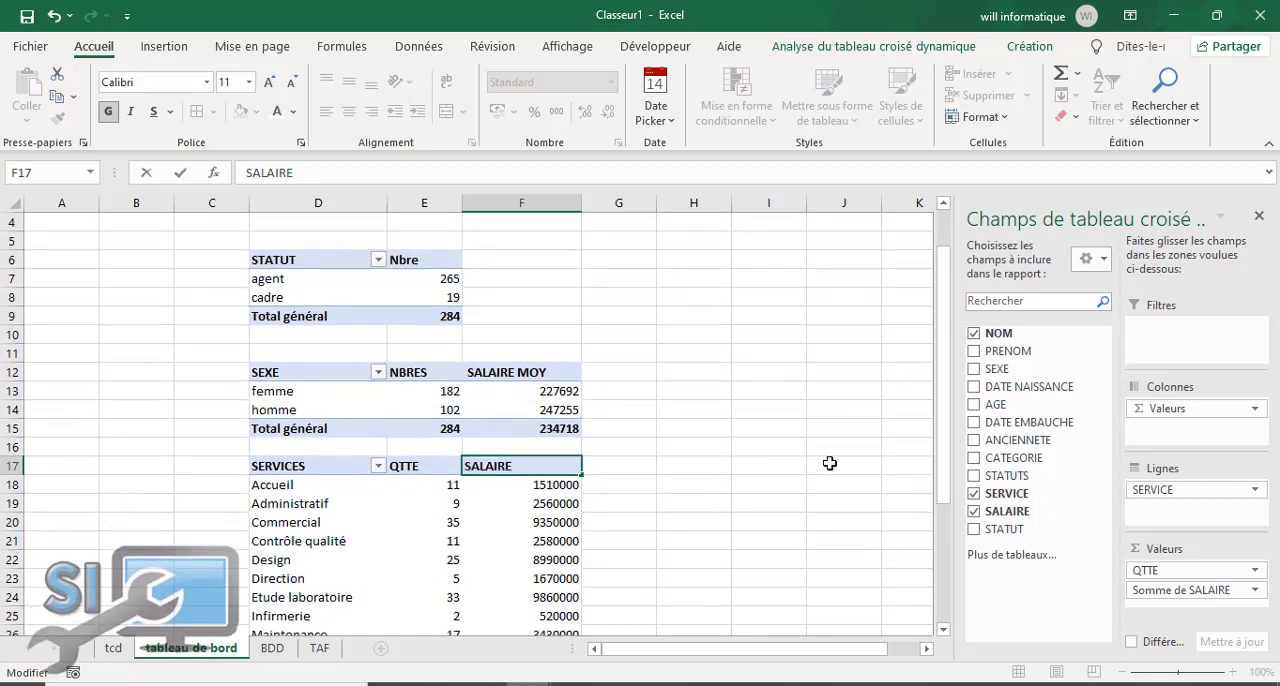
drag(943, 443, 940, 362)
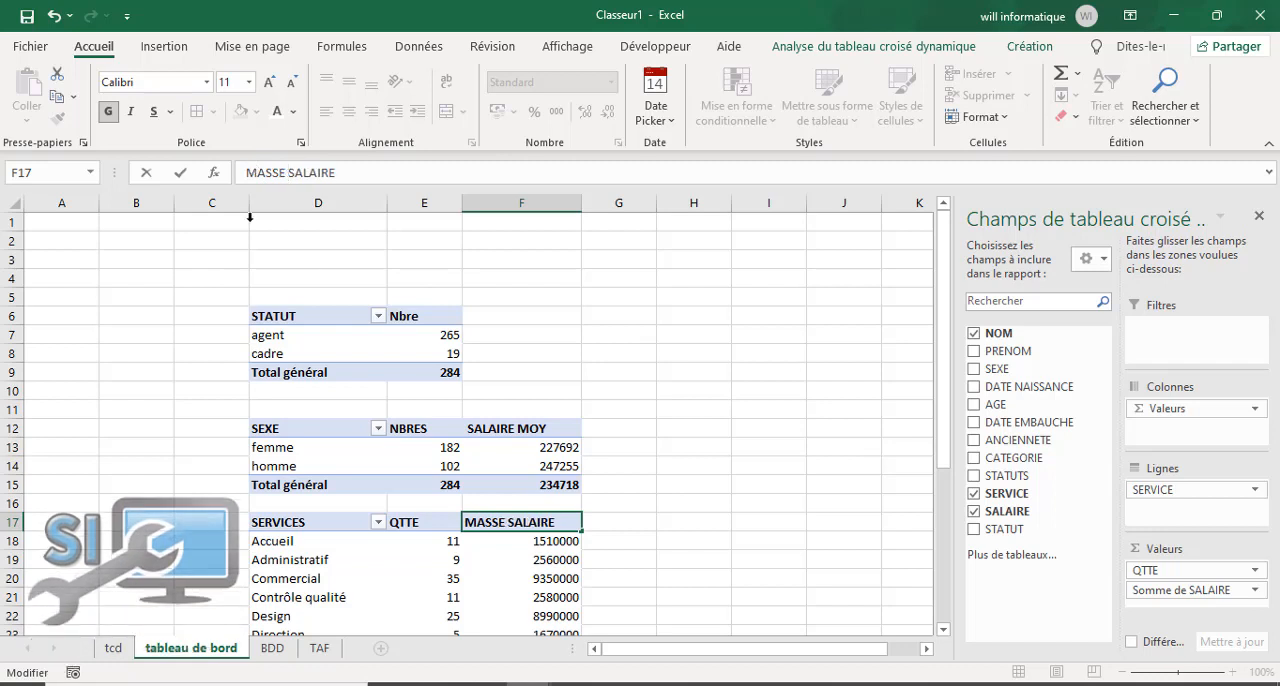
click(140, 428)
click(326, 549)
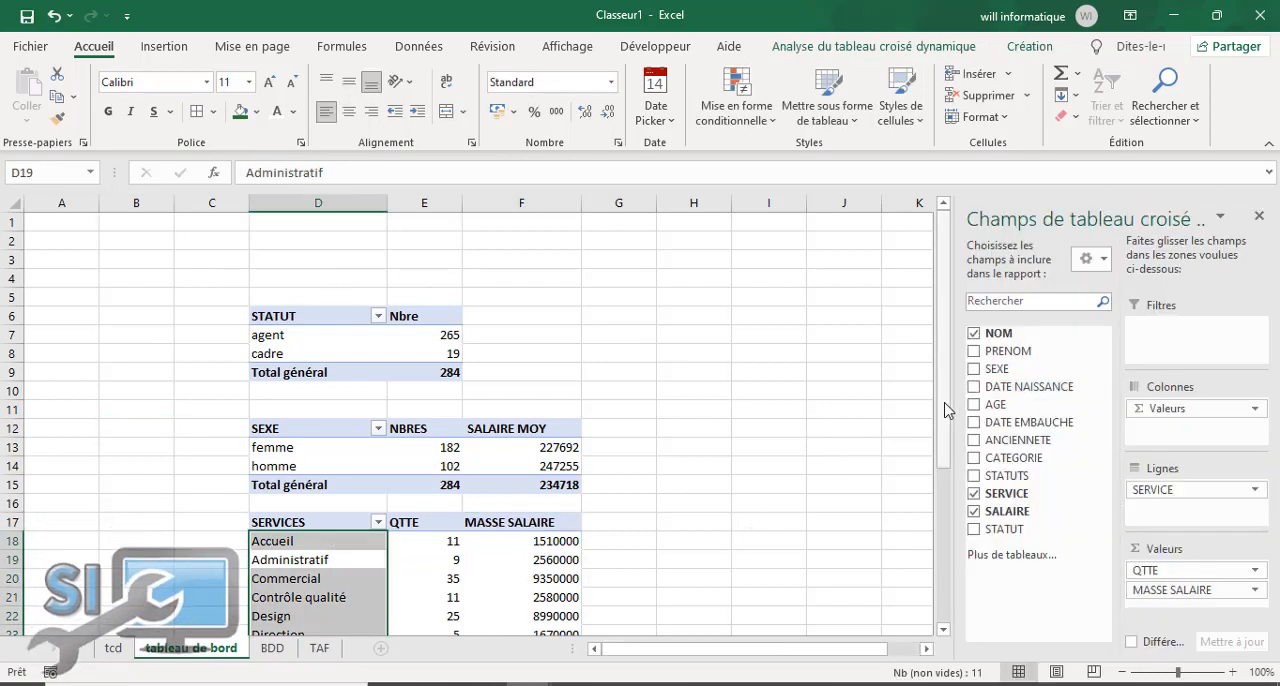
Step: Rename the row-label header in D32 of the EN SERVICE/RETRAITE pivot table as STATUTS
drag(945, 405, 945, 555)
click(321, 563)
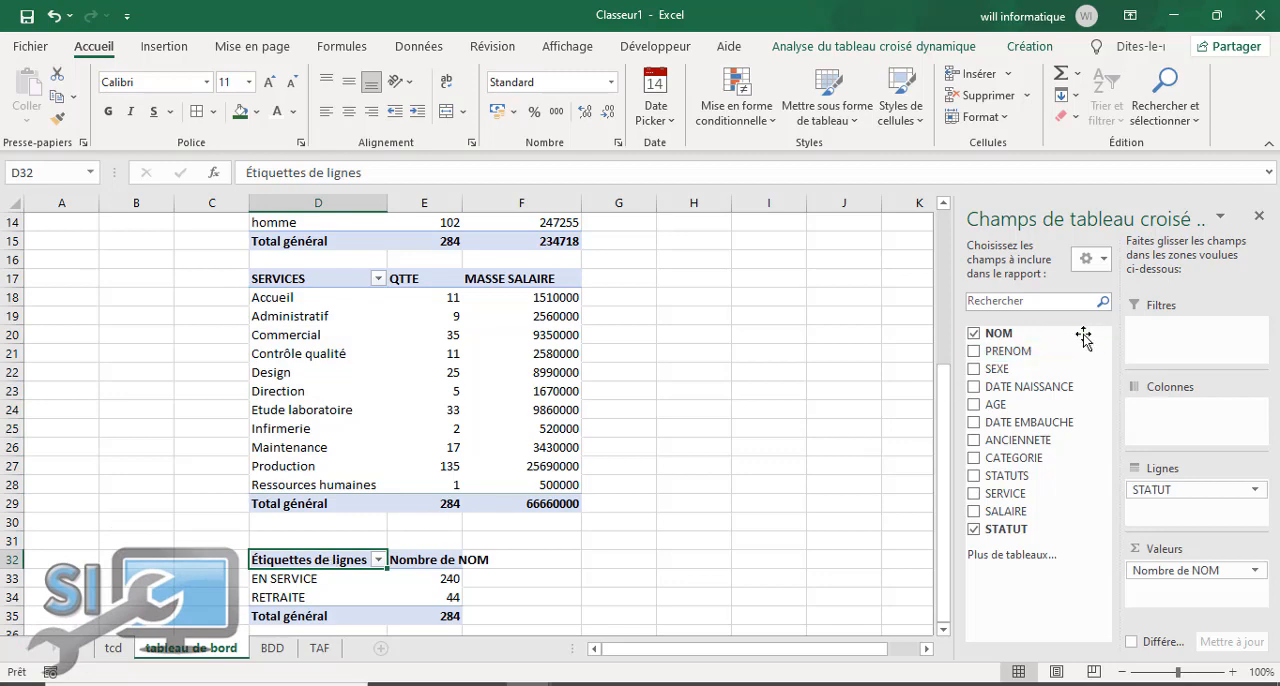
mouse_move(943, 423)
mouse_down()
mouse_move(951, 309)
mouse_move(935, 343)
mouse_move(940, 440)
mouse_up()
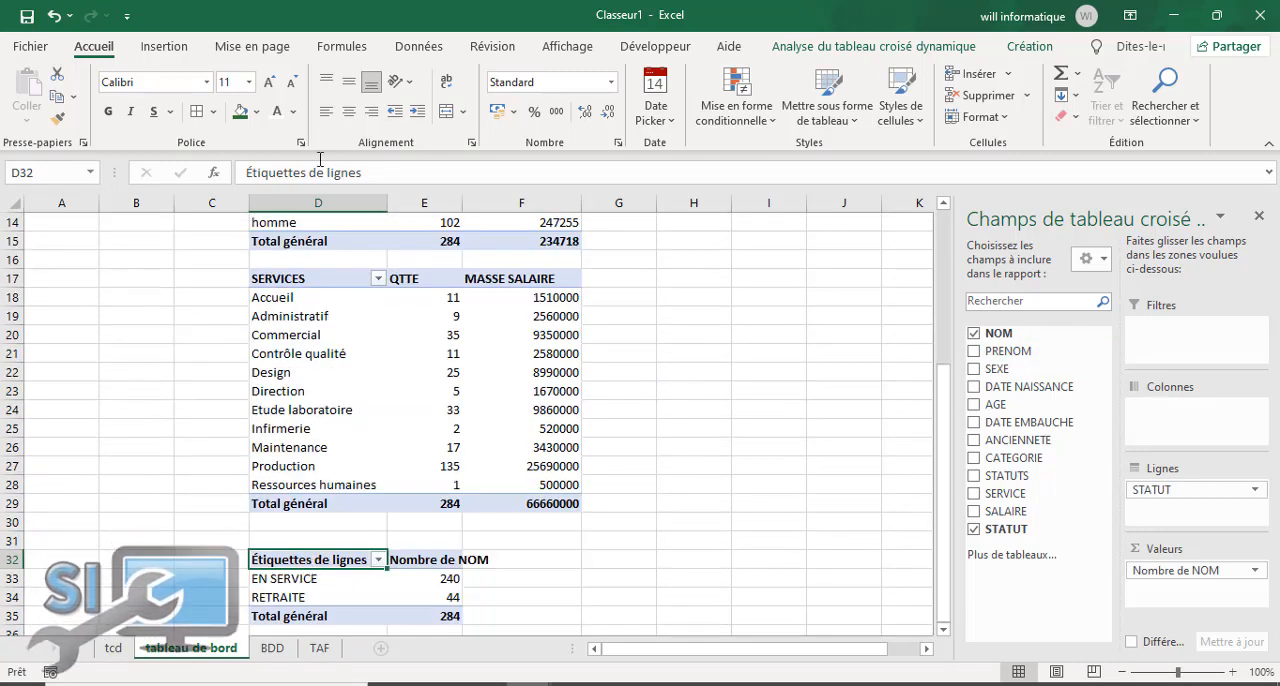
drag(377, 172, 4, 204)
text(STATUS)
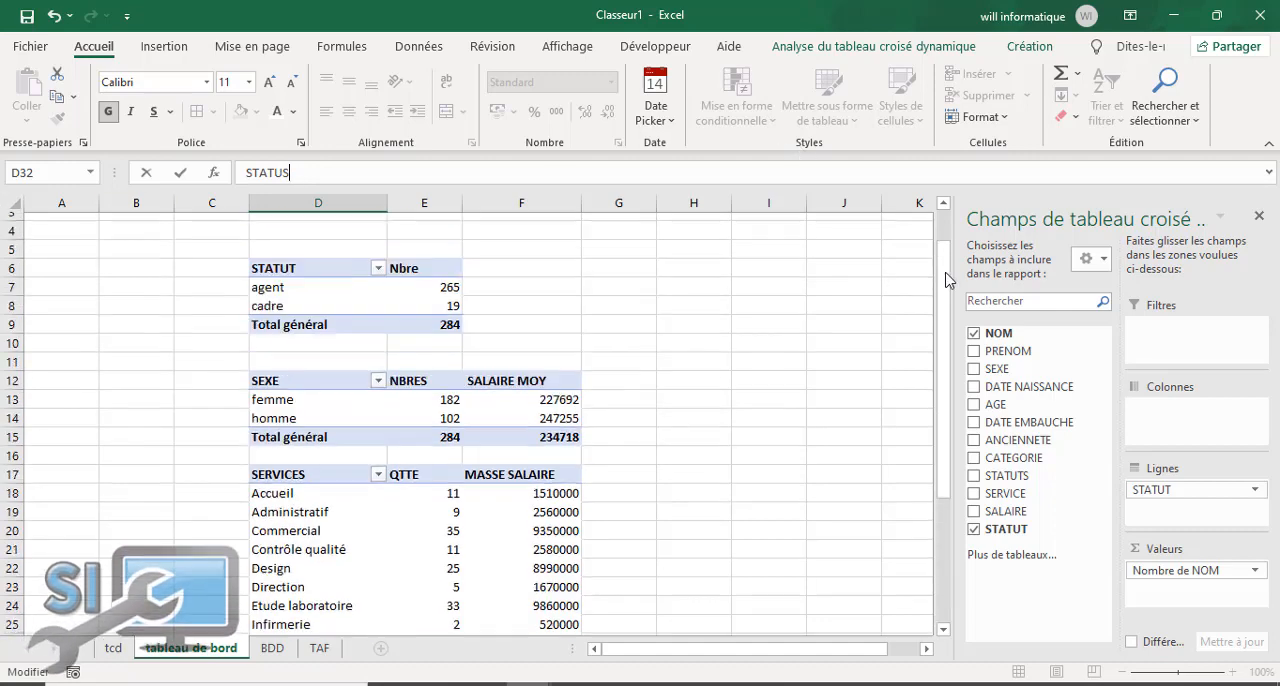
click(944, 300)
drag(918, 407, 915, 580)
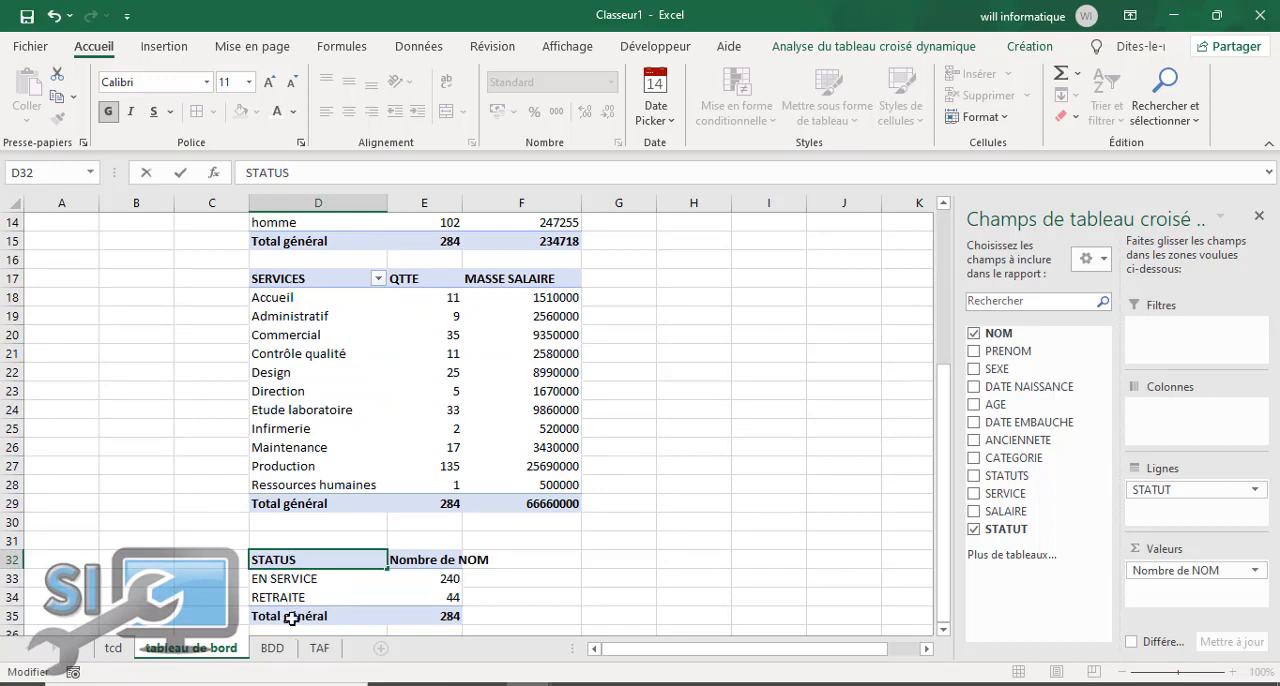
text(T)
Step: Rename the count header in E32 of the STATUTS pivot table as QTTES
click(411, 561)
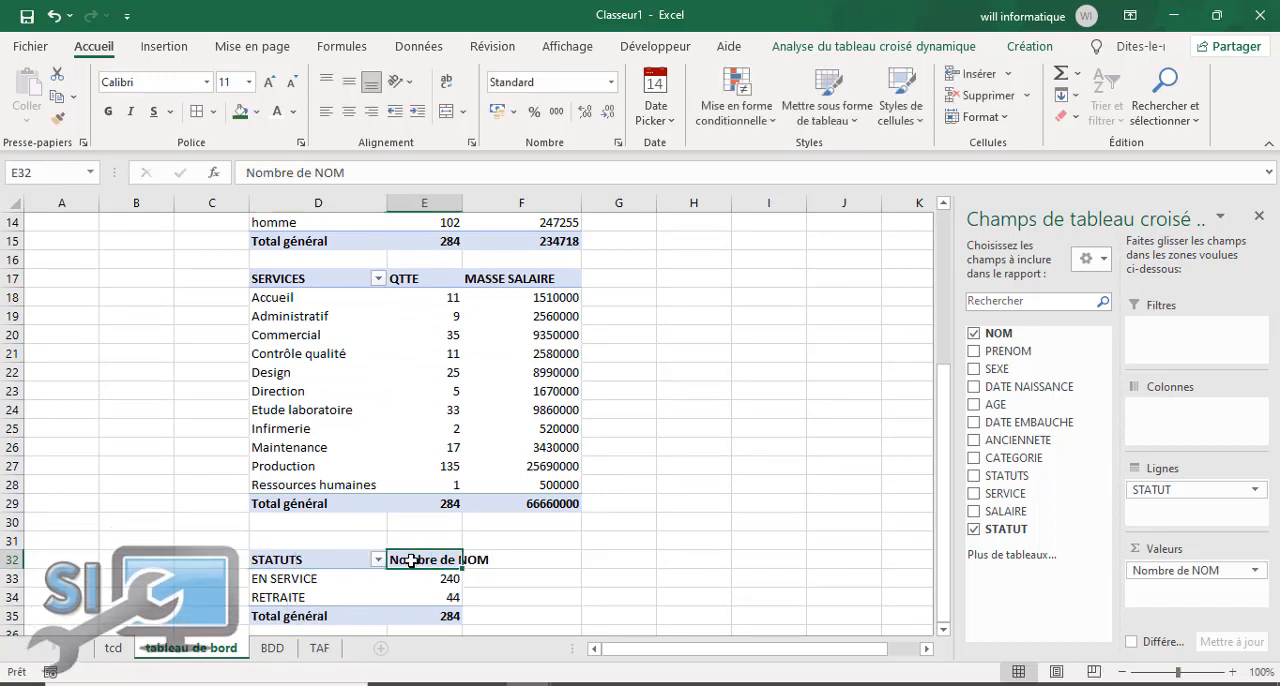
text(QQTES)
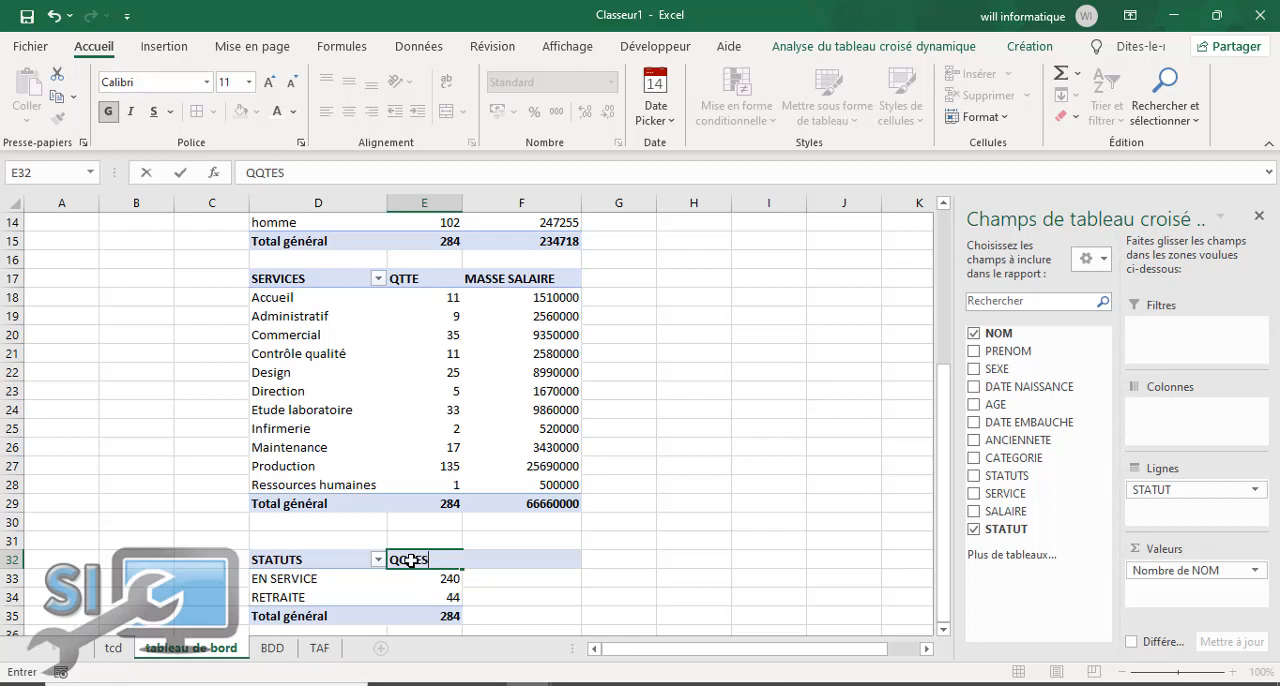
click(725, 535)
click(441, 560)
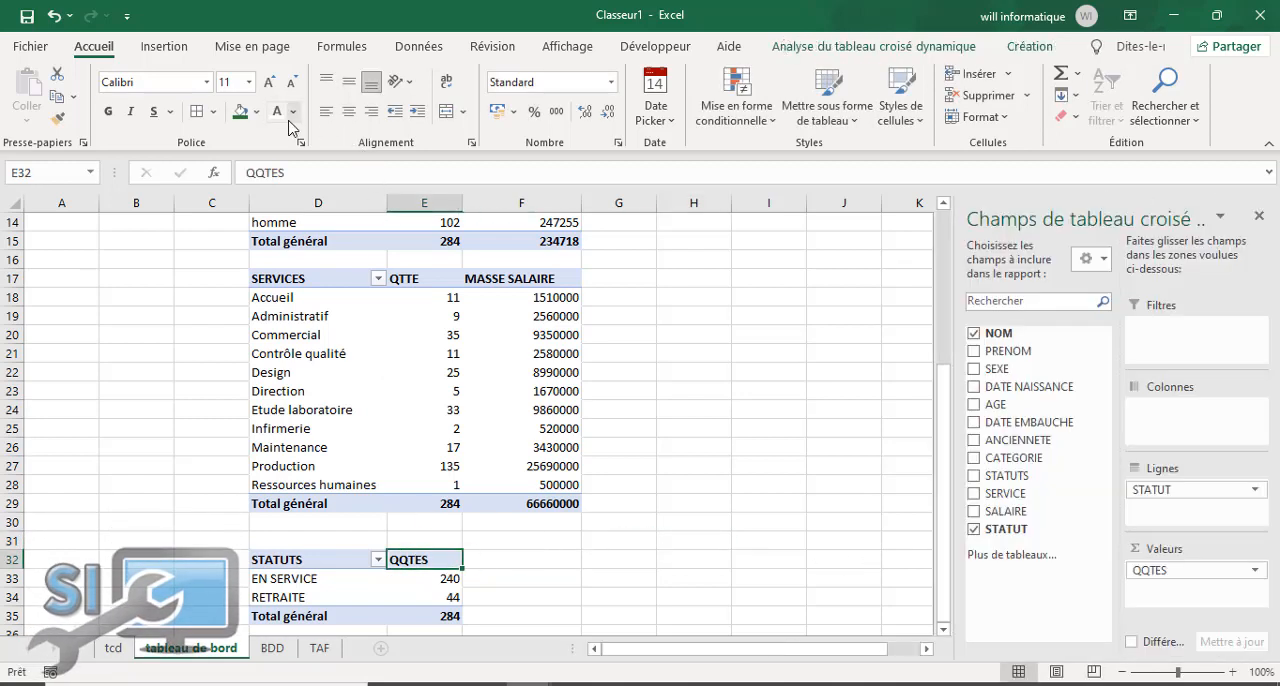
click(265, 174)
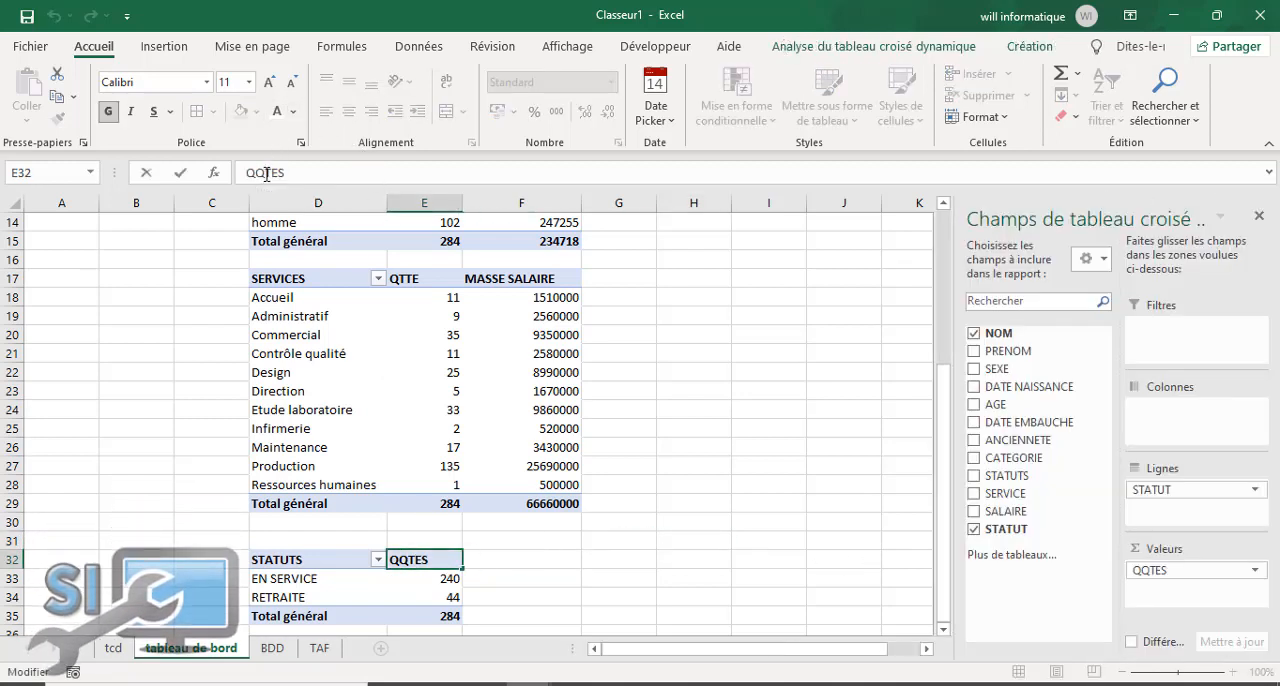
click(613, 556)
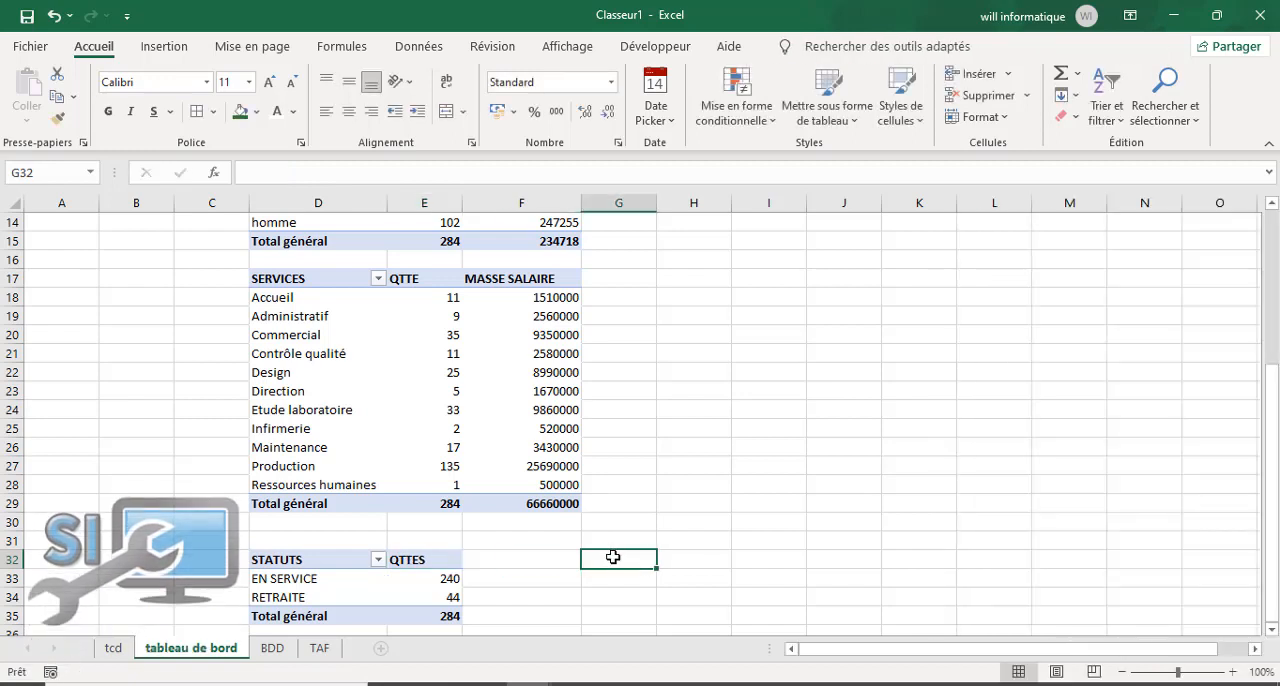
Step: Select the Accueil value in F18 of the SERVICES pivot table's MASSE SALAIRE column
drag(1262, 277, 1271, 430)
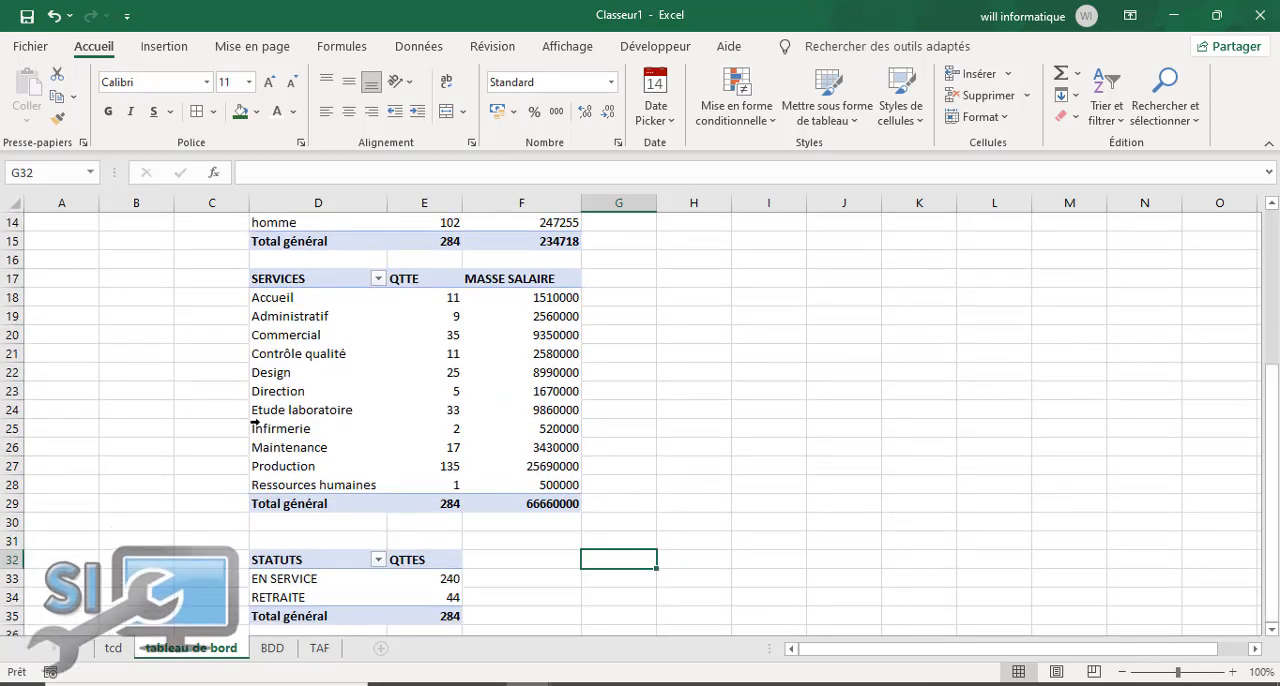
click(548, 298)
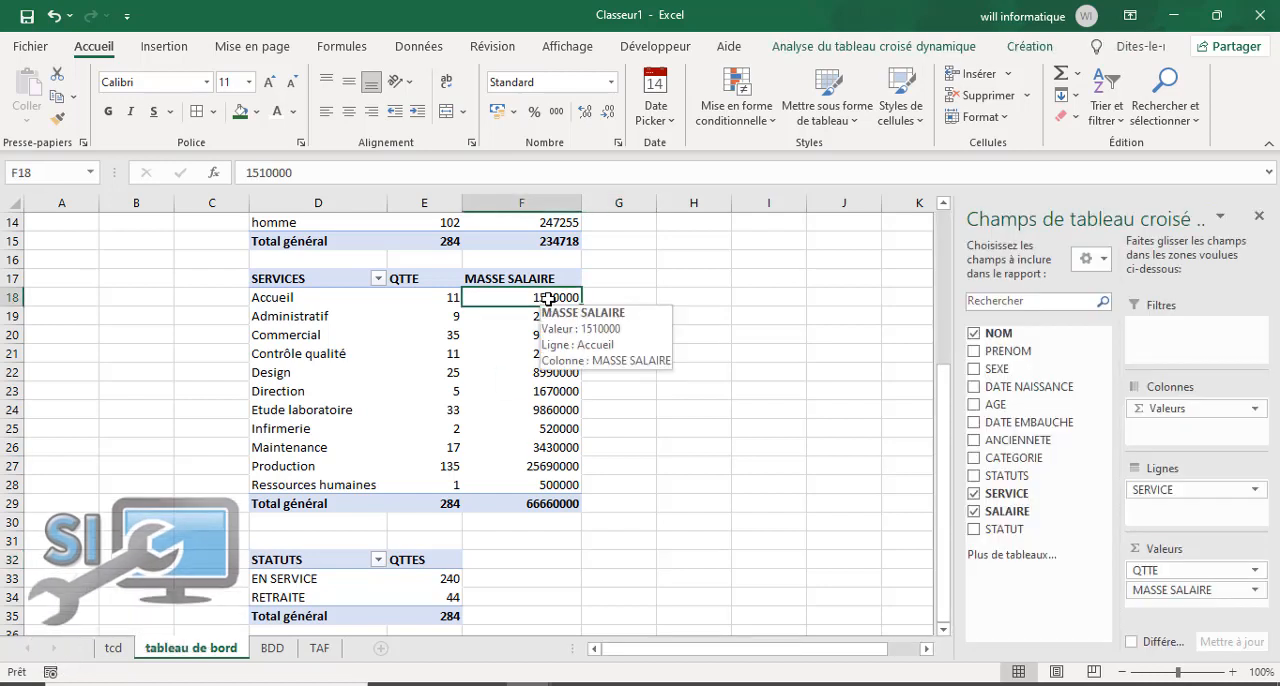
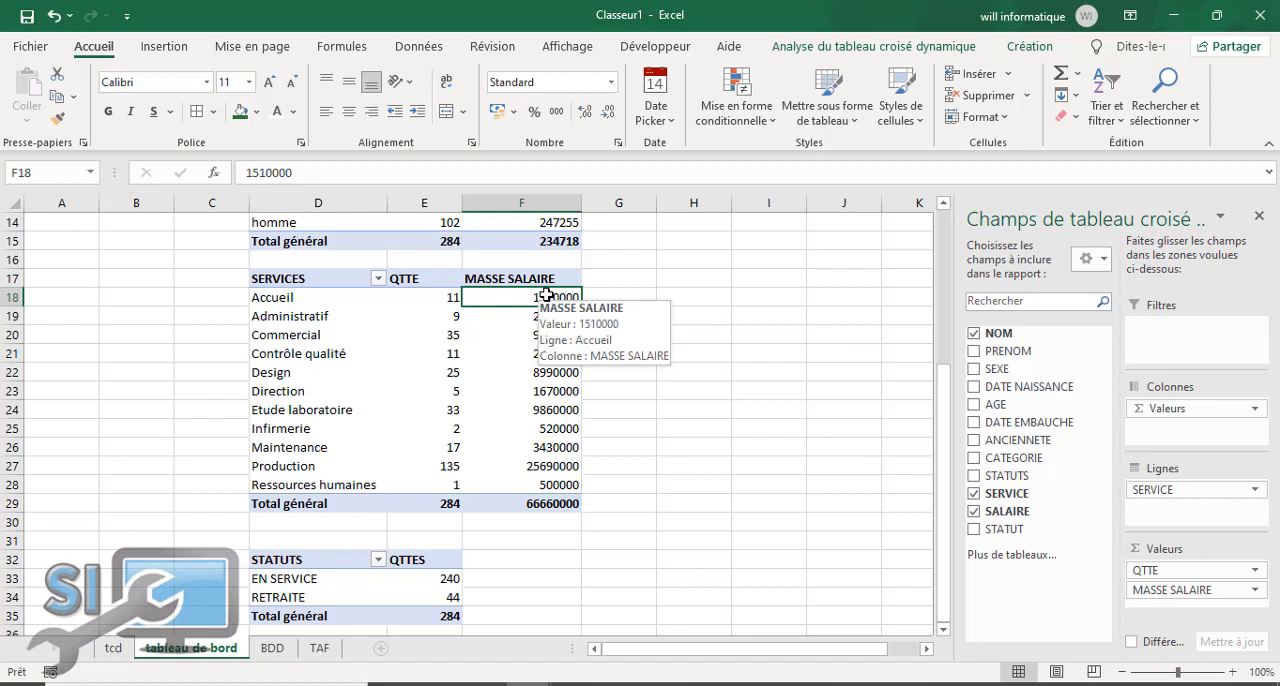
Step: Create a data bar formatting rule on F18:F28 for all cells showing MASSE SALAIRE values for SERVICE
drag(522, 297, 522, 479)
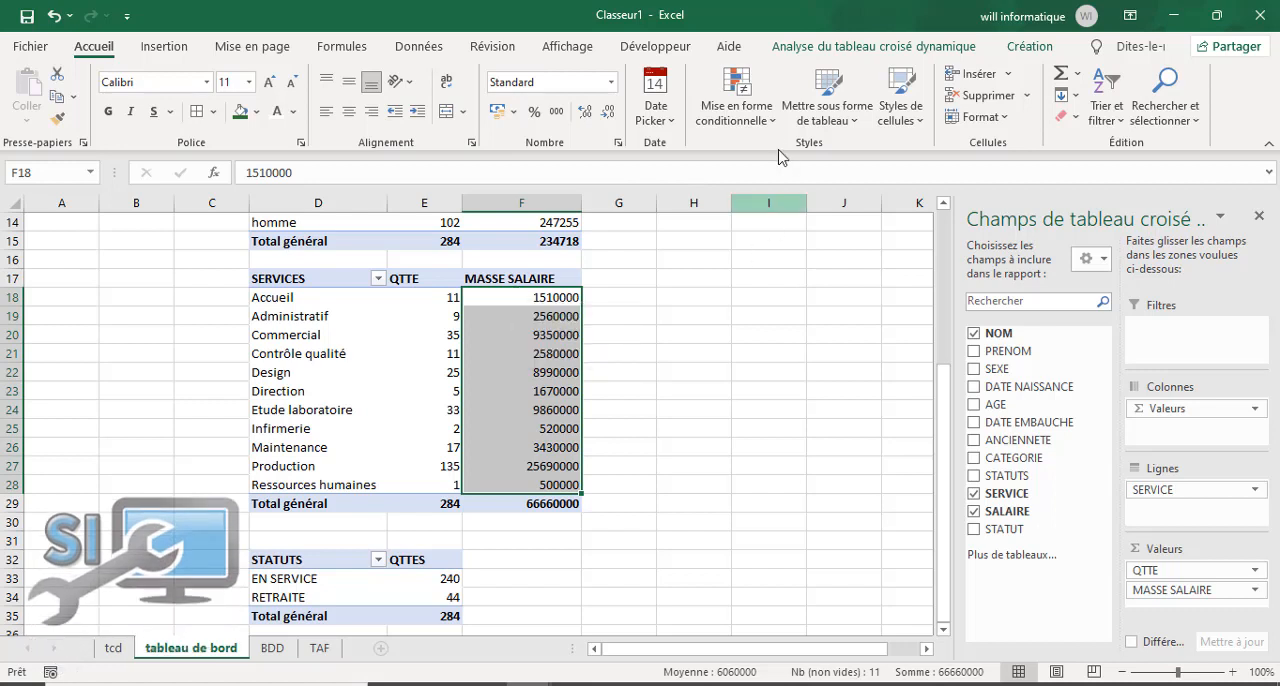
click(767, 121)
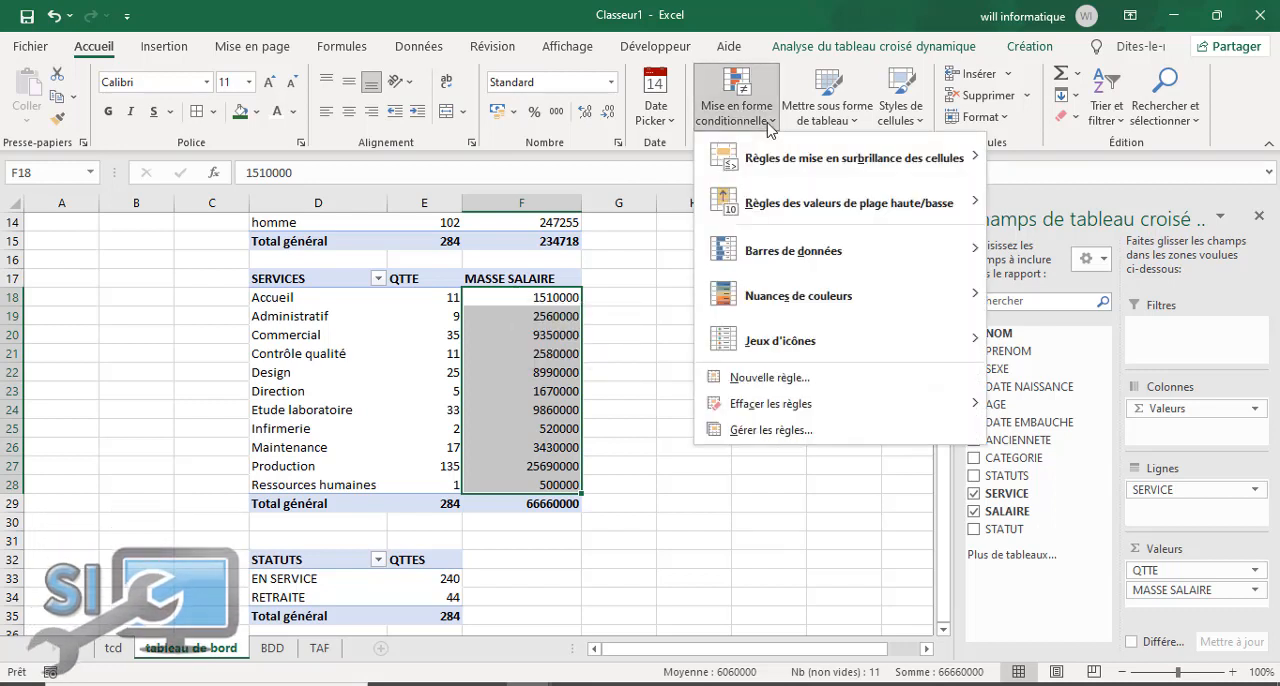
mouse_move(960, 252)
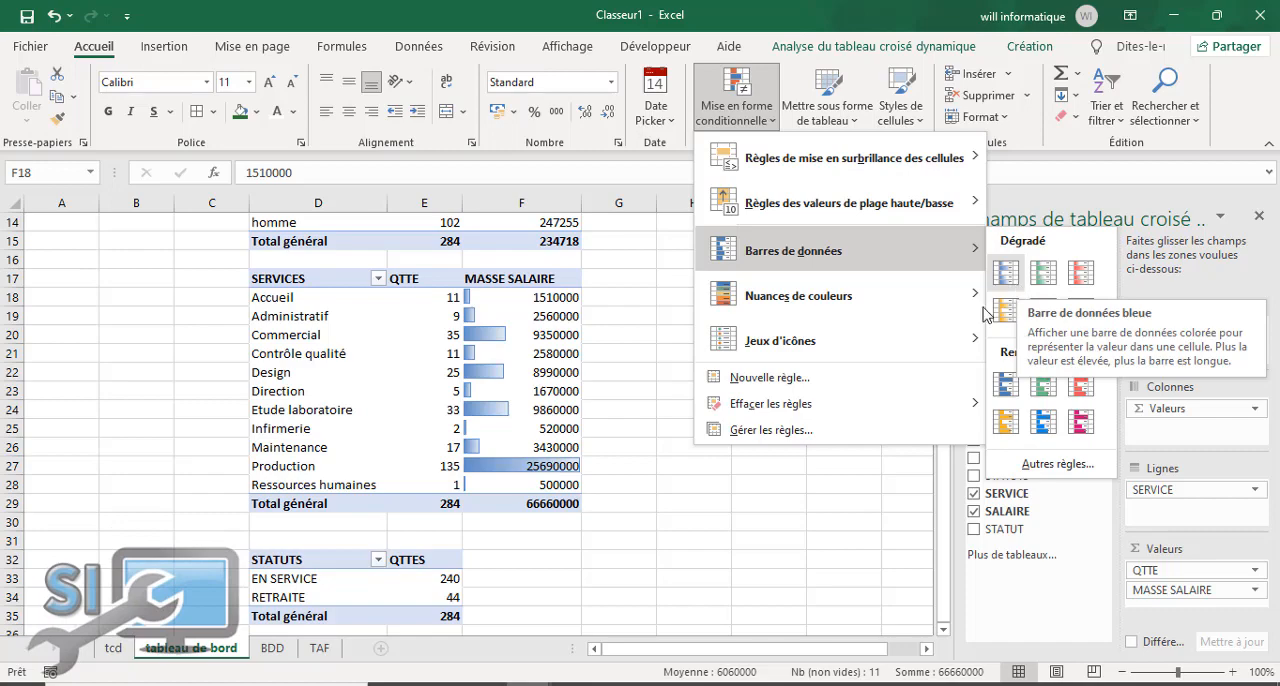
click(799, 378)
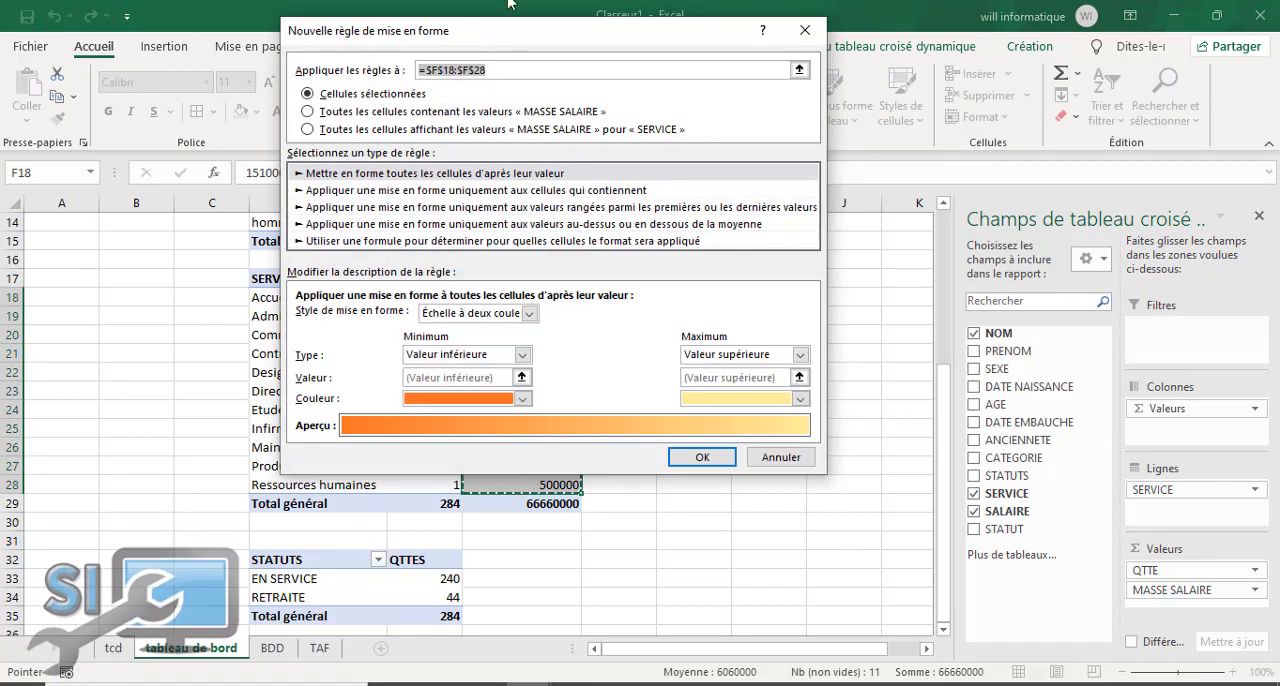
click(307, 129)
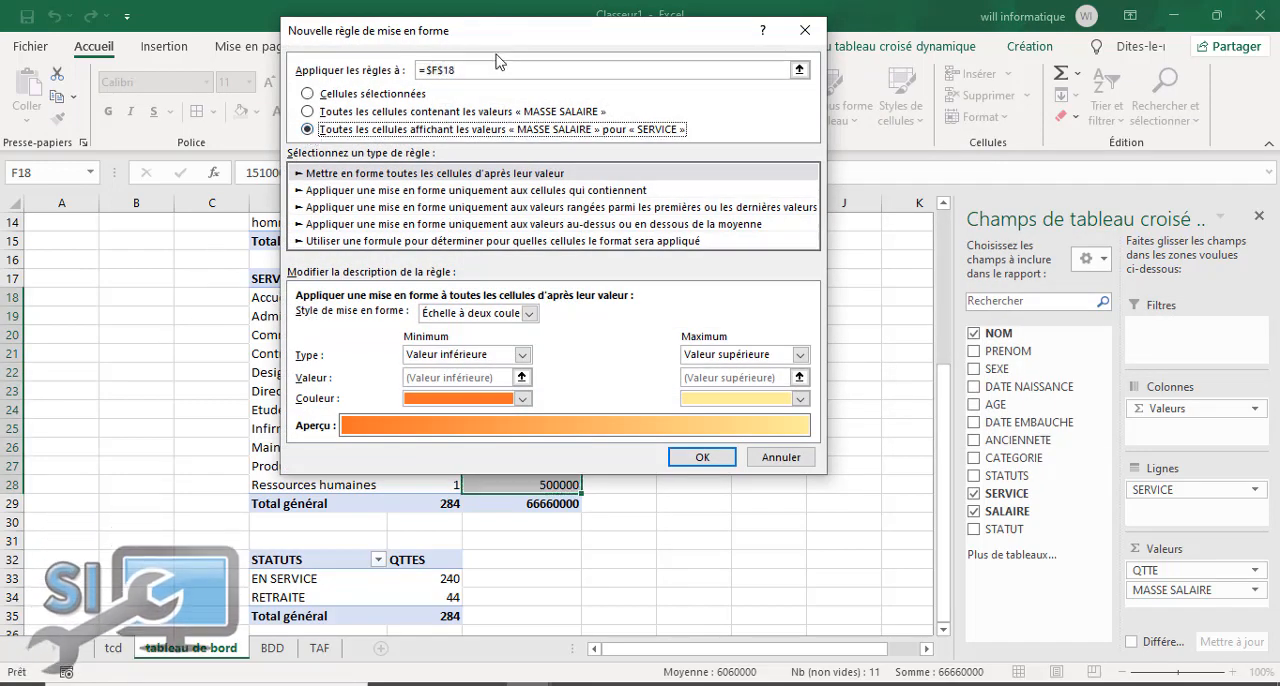
drag(536, 41, 969, 51)
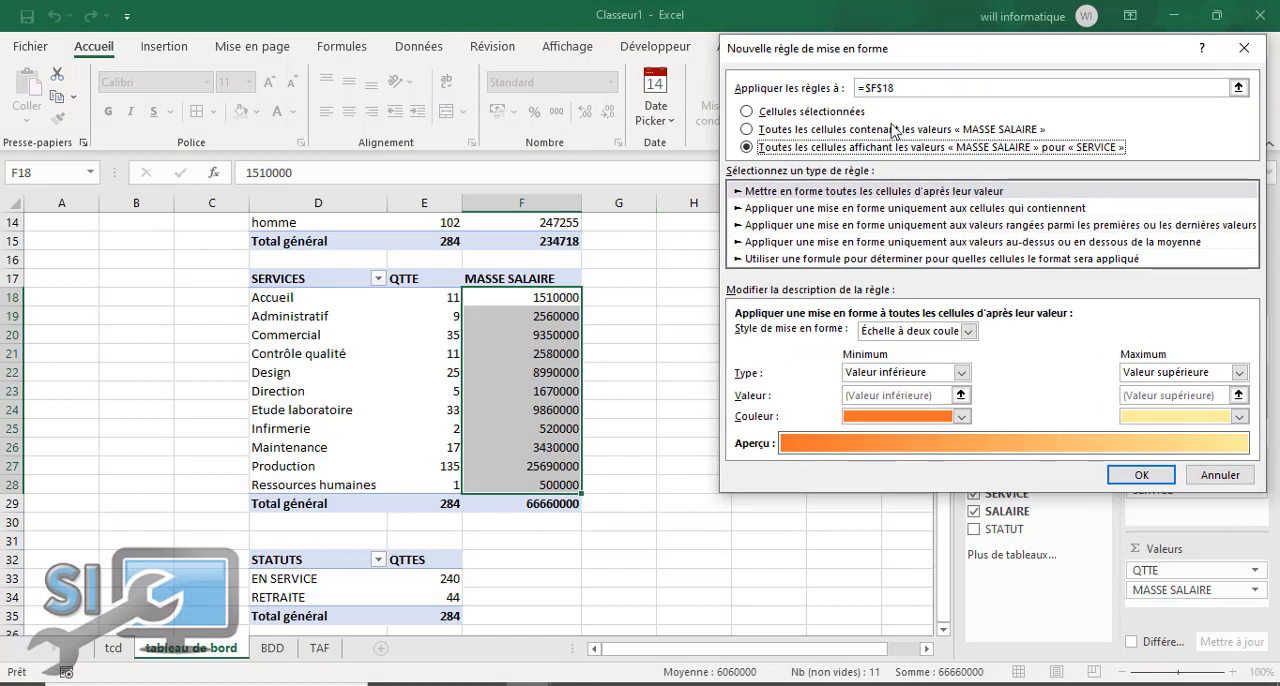
click(967, 332)
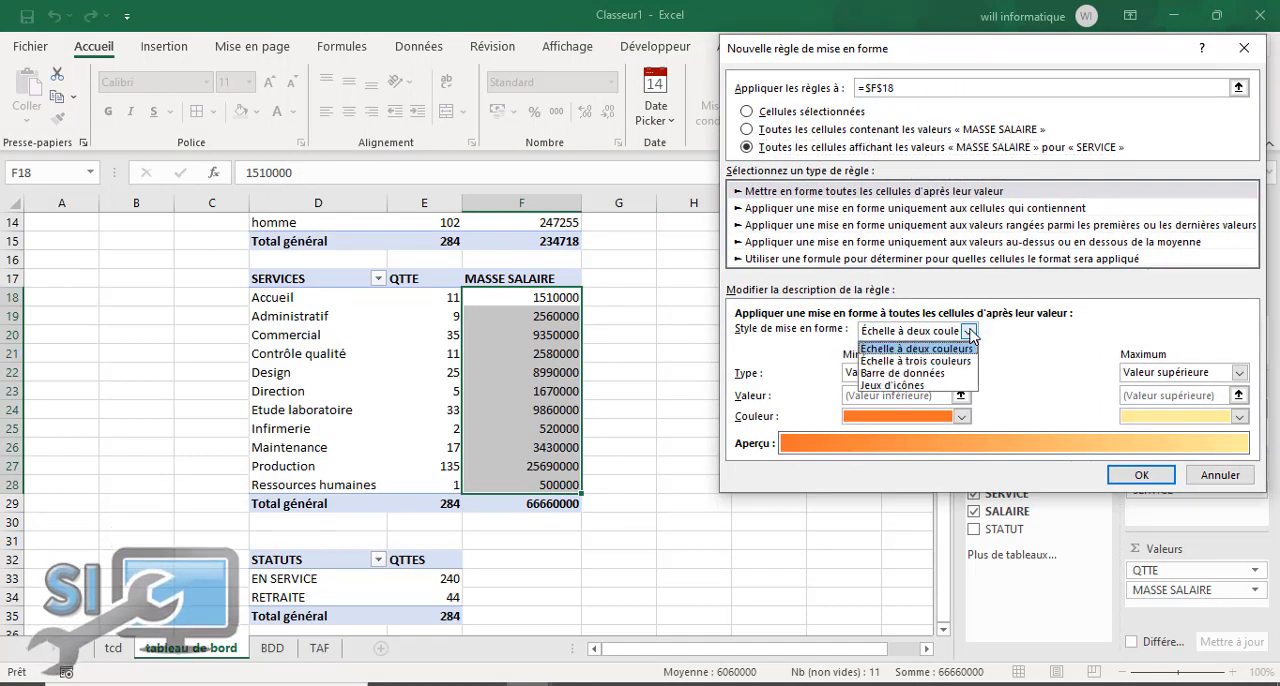
click(935, 373)
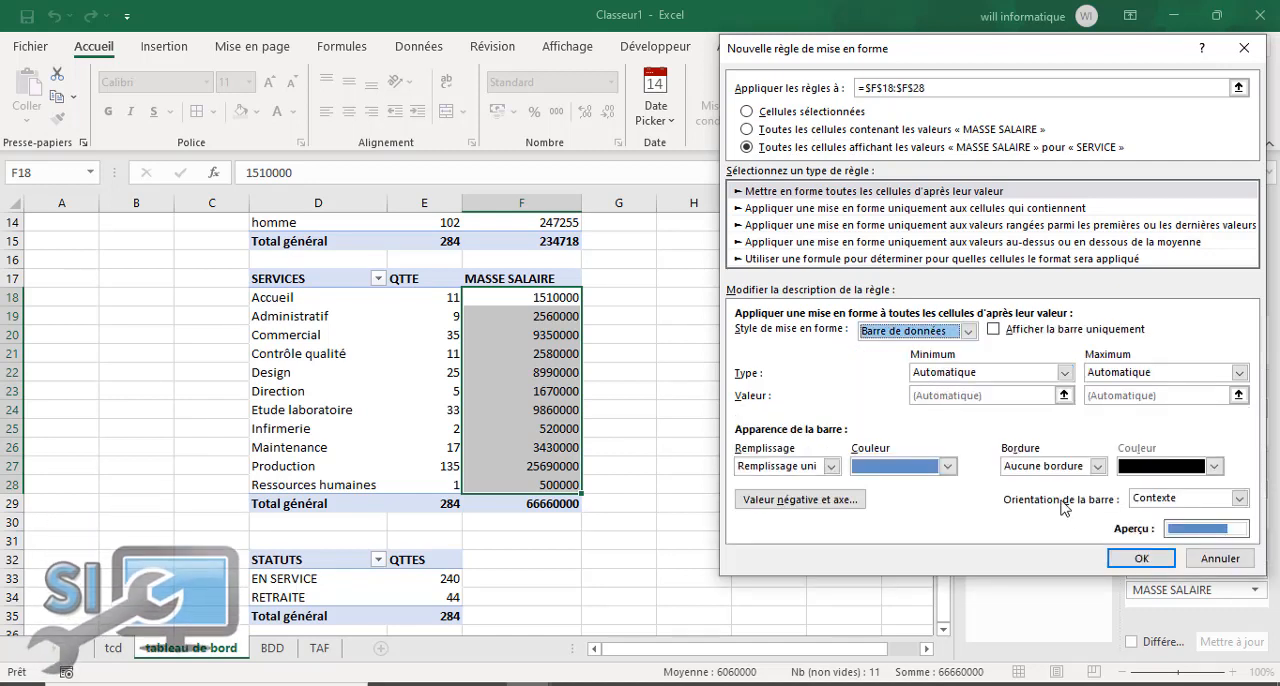
Step: Set the MASSE SALAIRE data bars to show the bar only, with solid fill in dark blue, and apply the rule
click(993, 330)
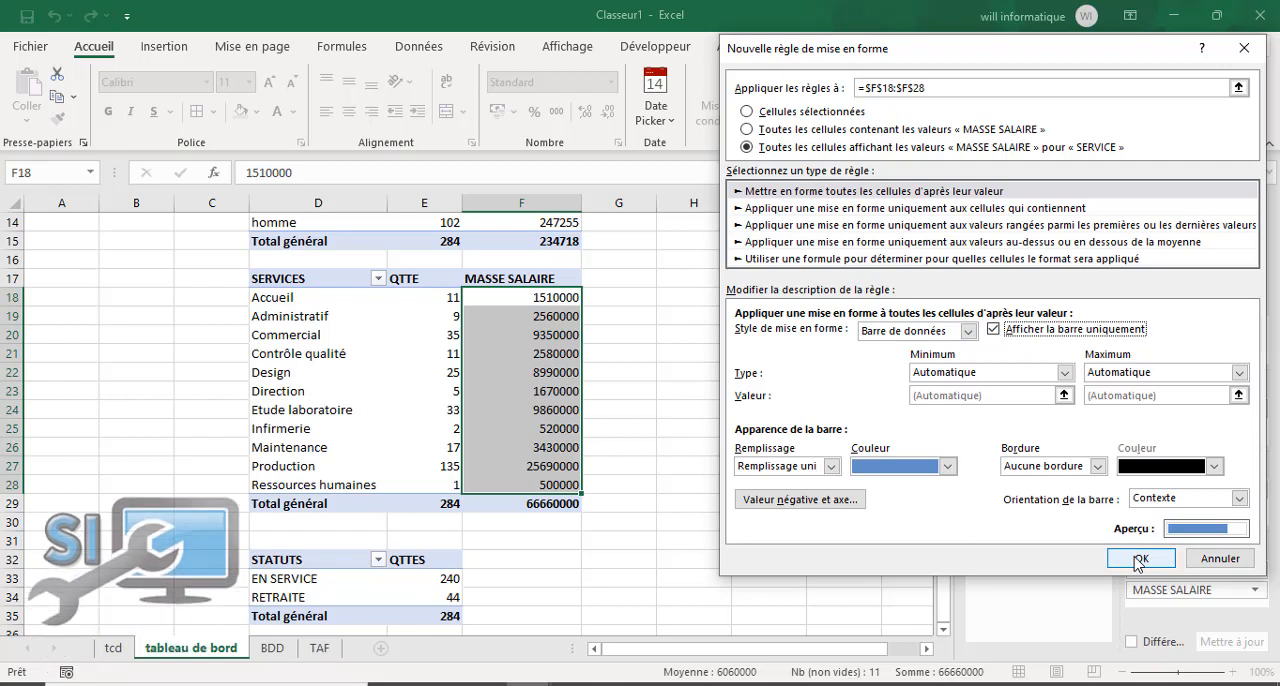
click(830, 467)
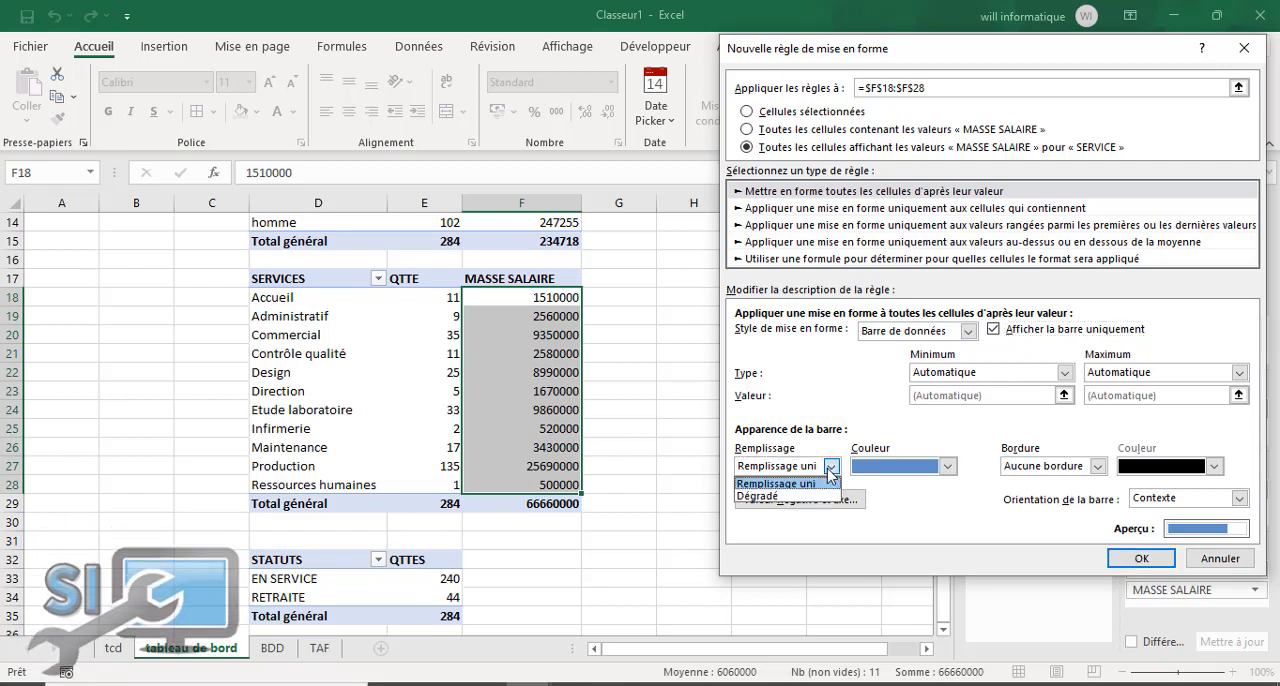
click(760, 496)
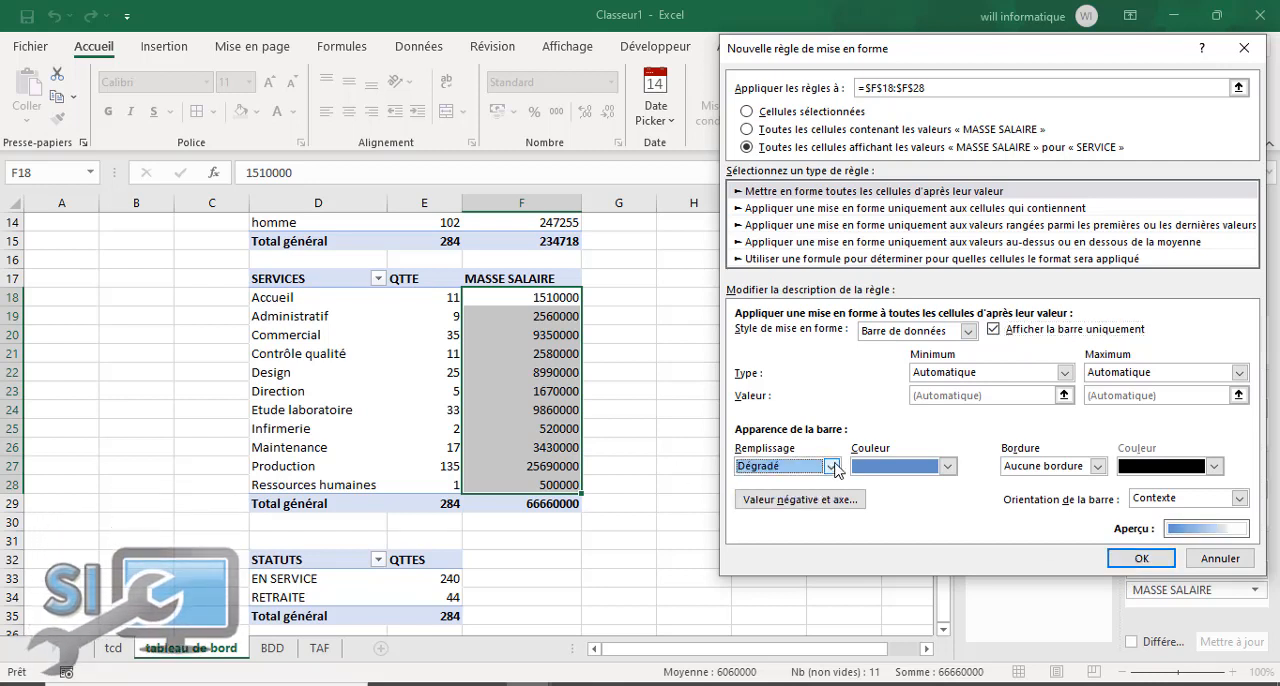
click(830, 466)
click(810, 485)
click(947, 466)
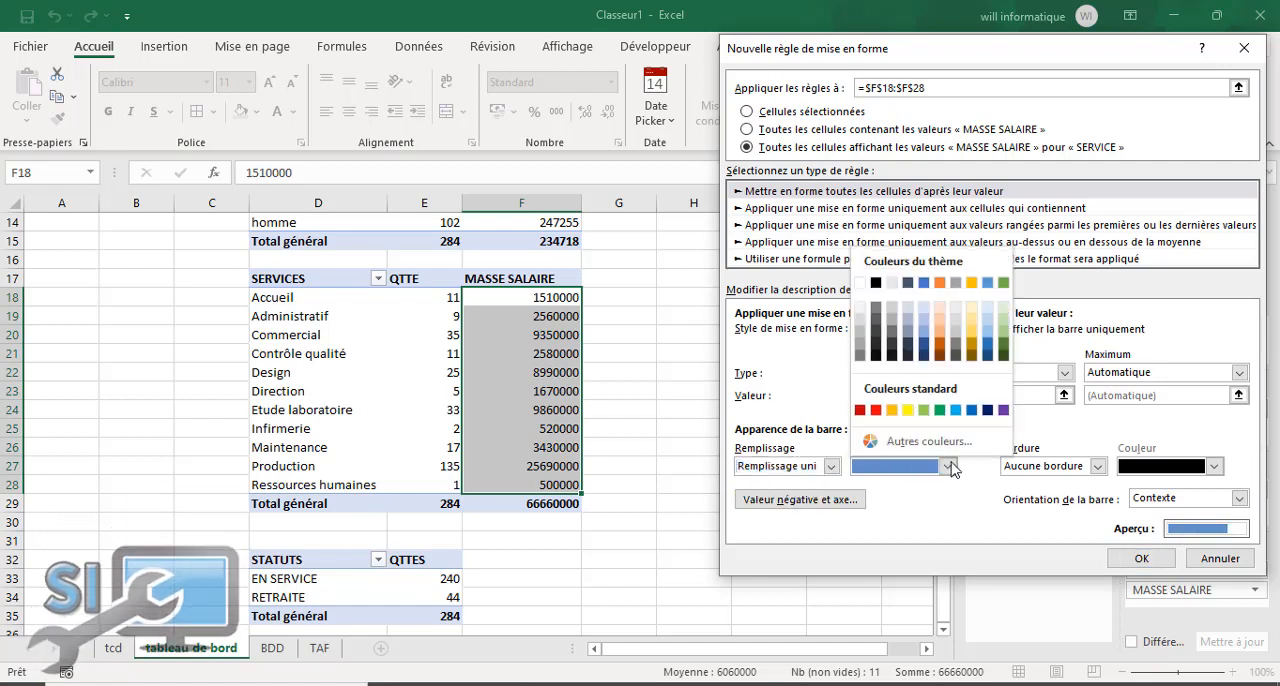
click(987, 355)
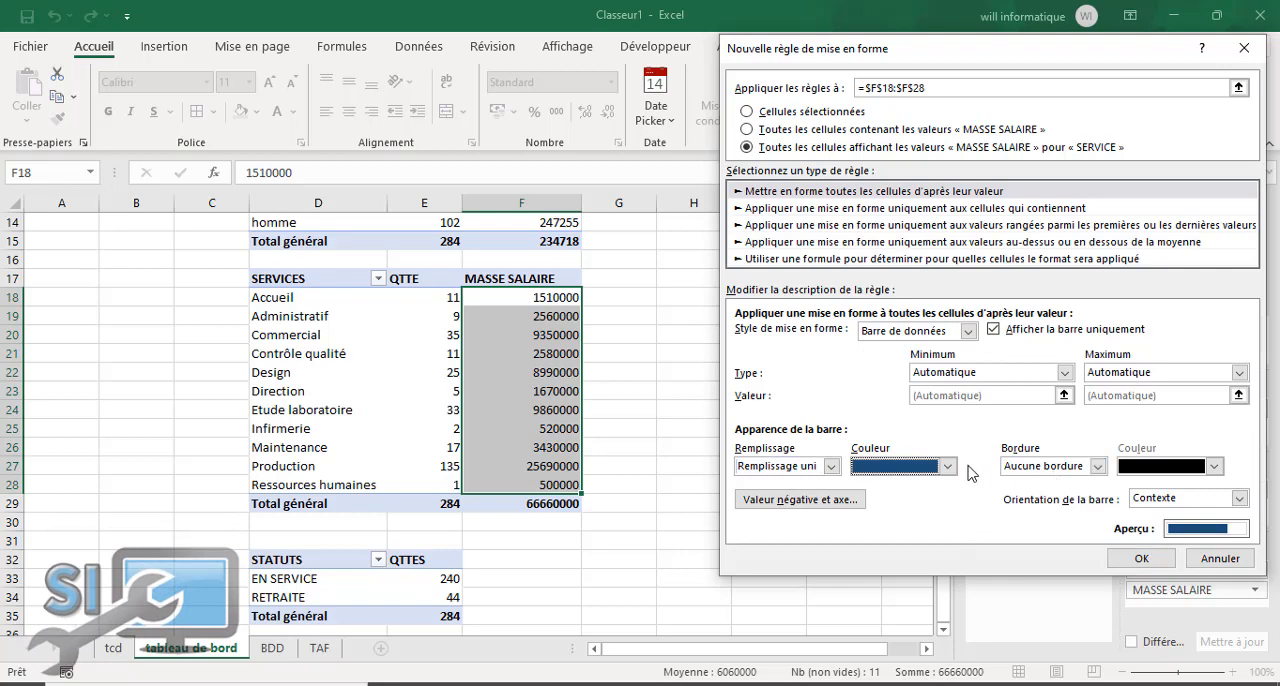
click(1141, 558)
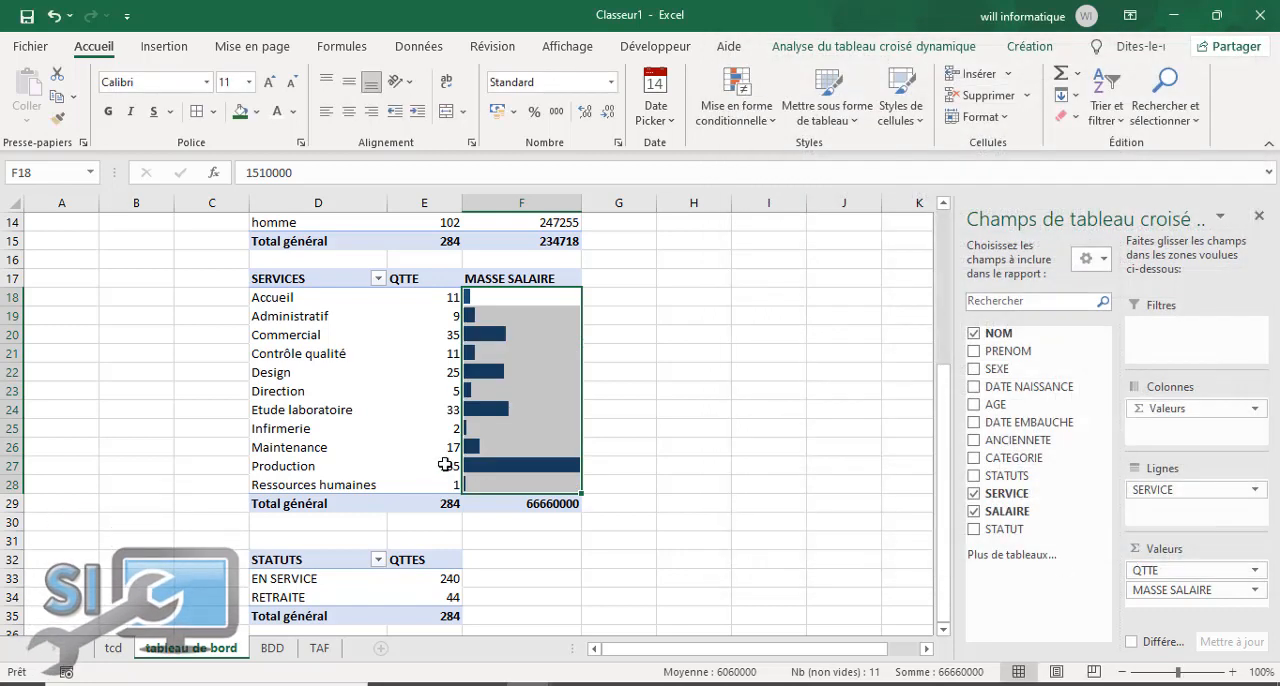
click(745, 470)
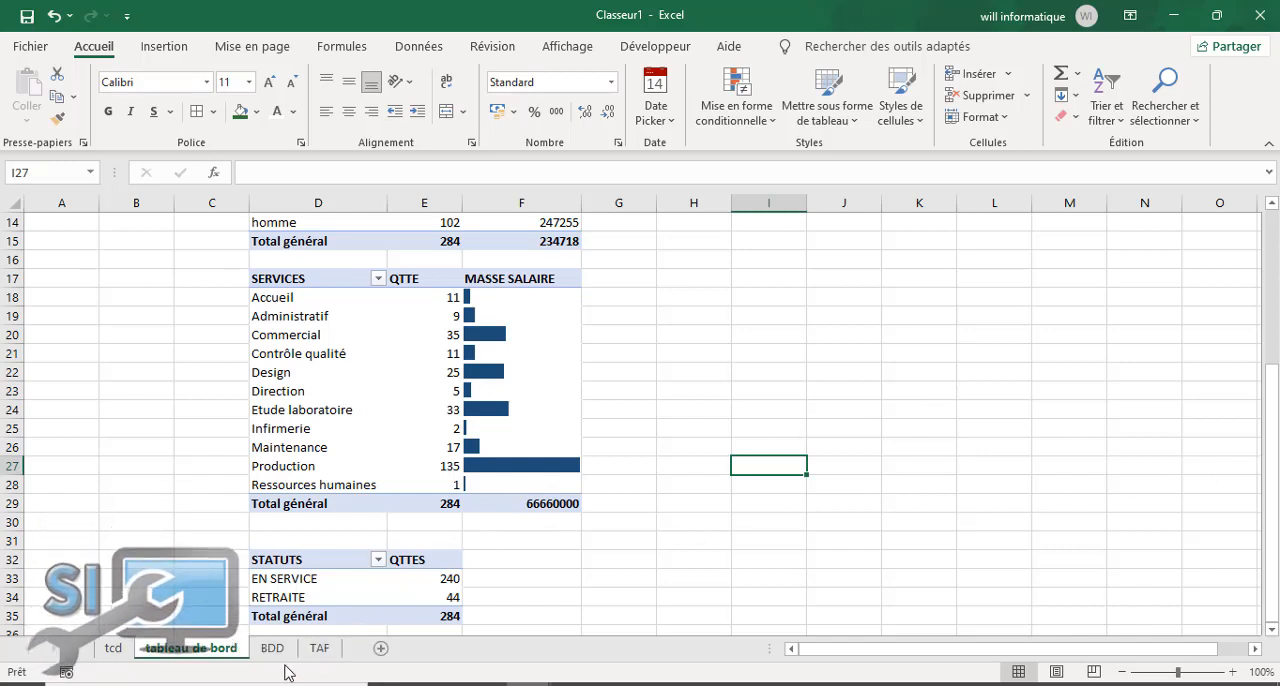
Step: Check the TAF sheet for the required slicers and look over the slicer fields offered for the STATUT pivot table
click(318, 650)
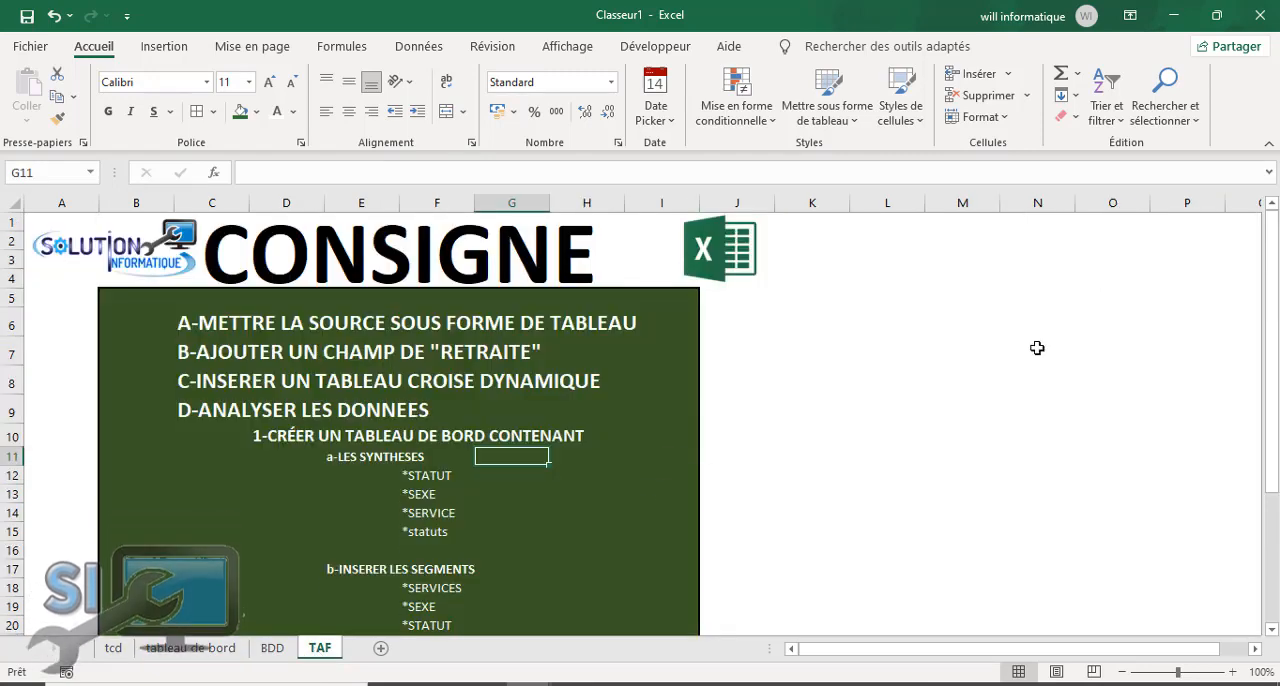
drag(1272, 392, 1271, 508)
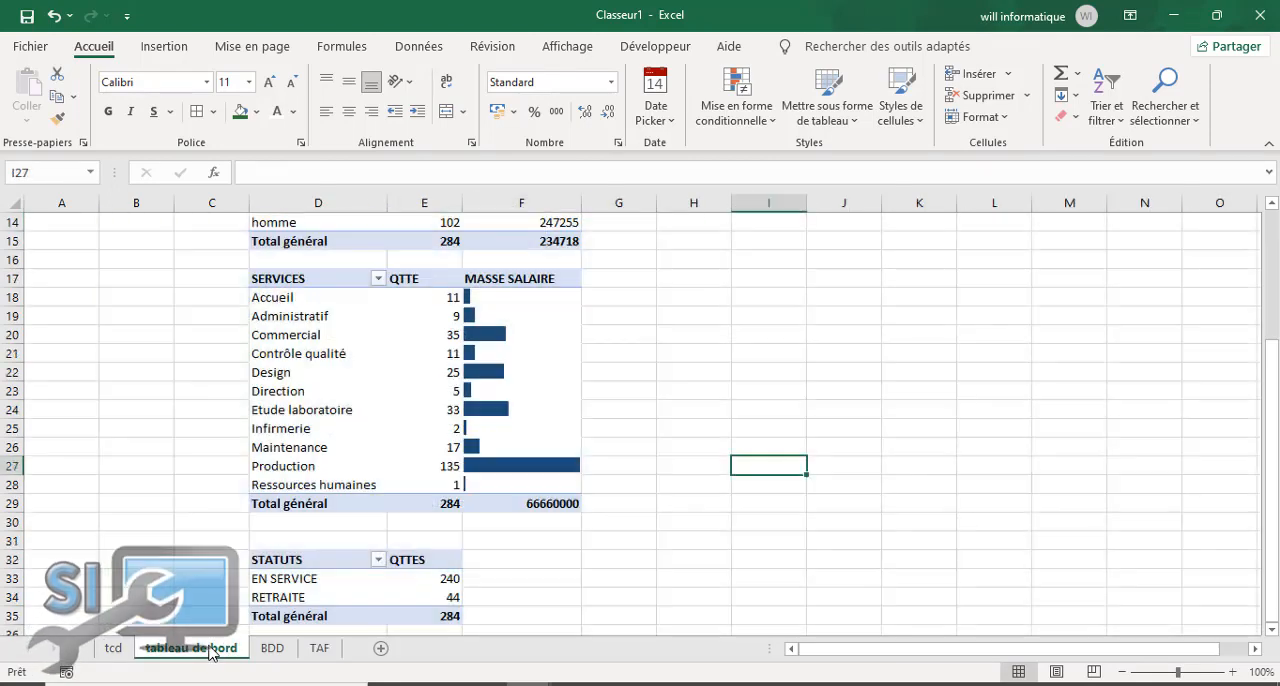
click(200, 650)
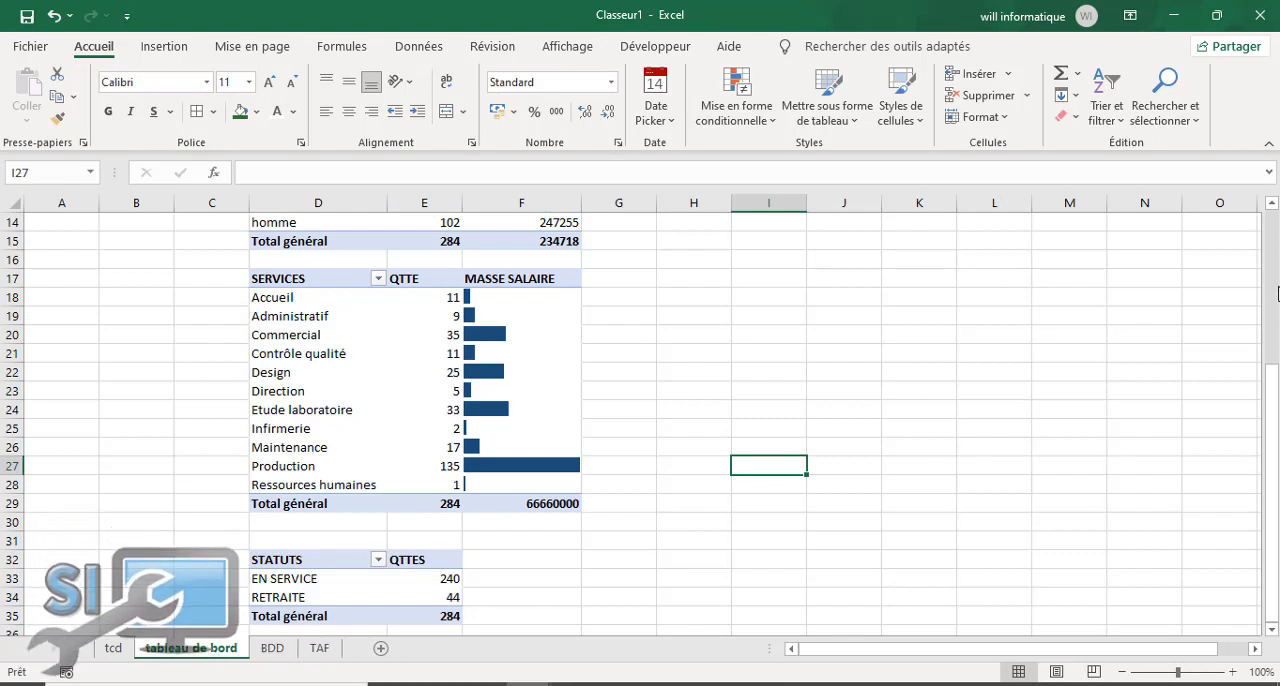
scroll(1277, 292, up, 5)
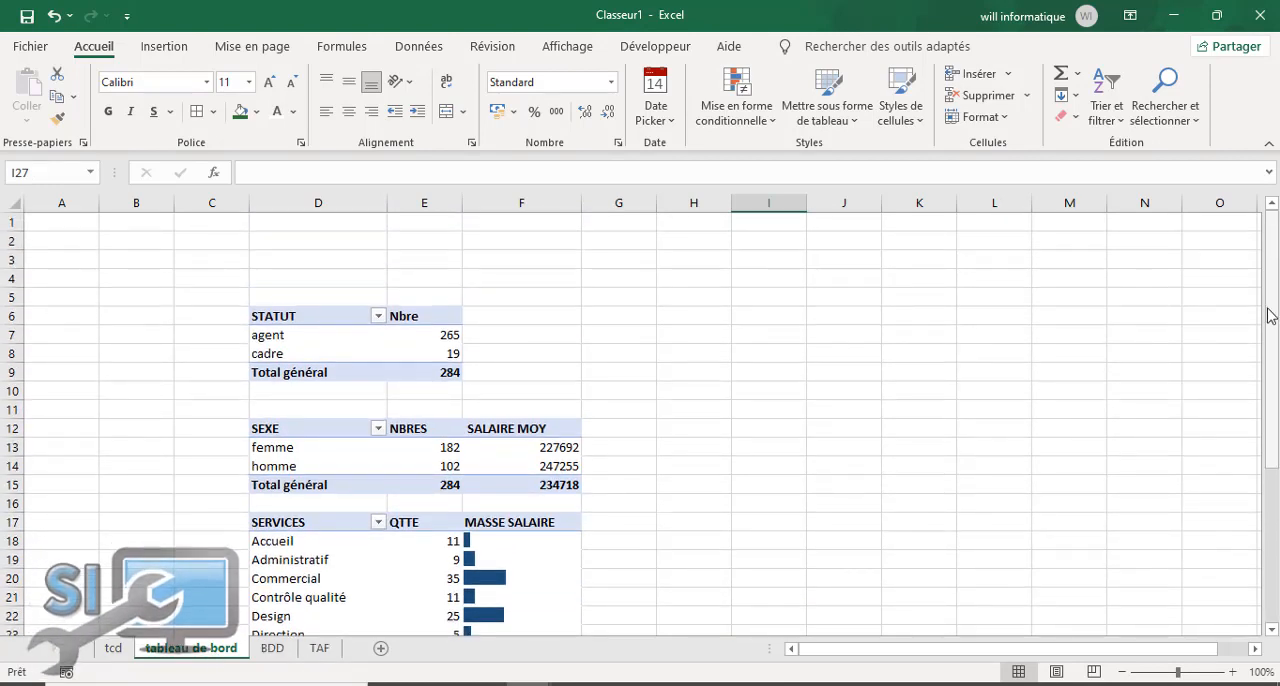
click(320, 314)
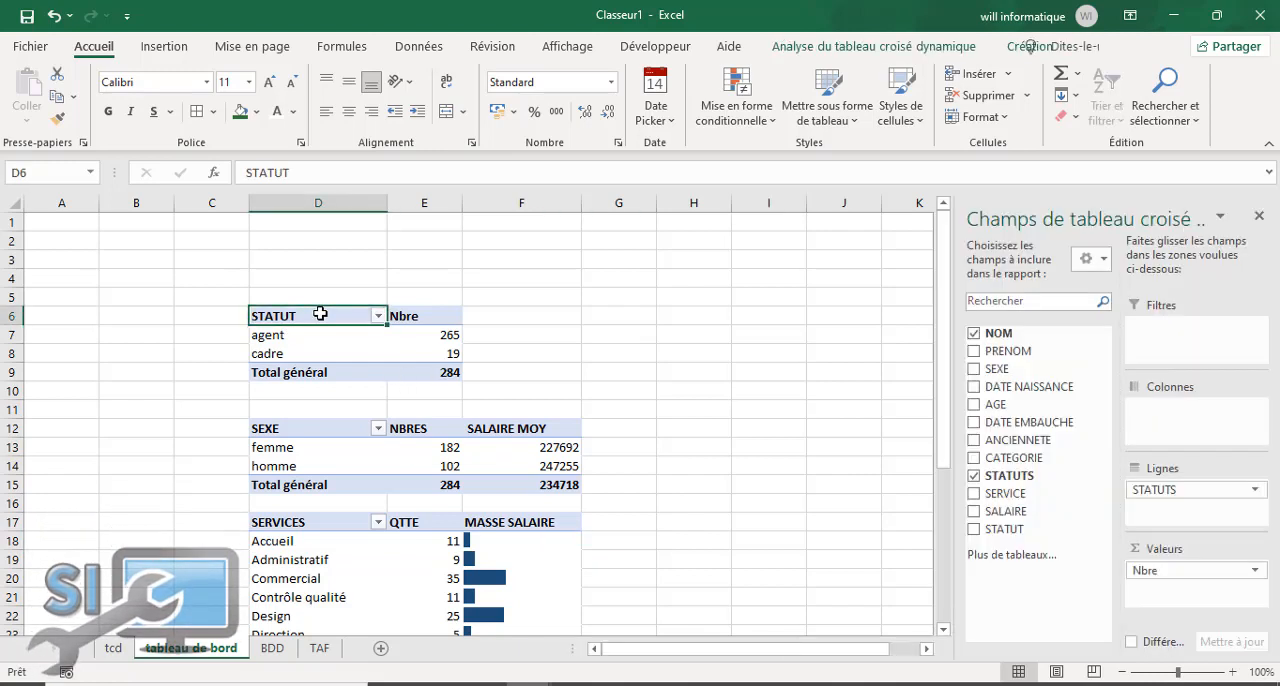
click(897, 46)
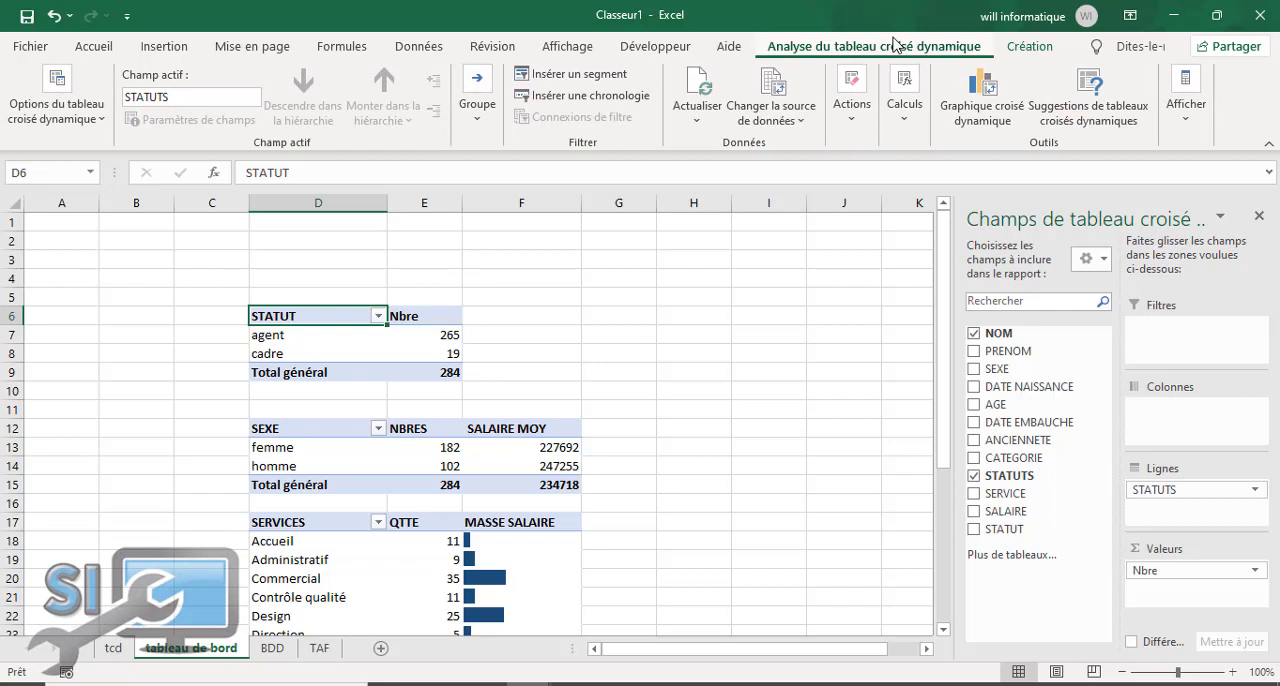
click(591, 80)
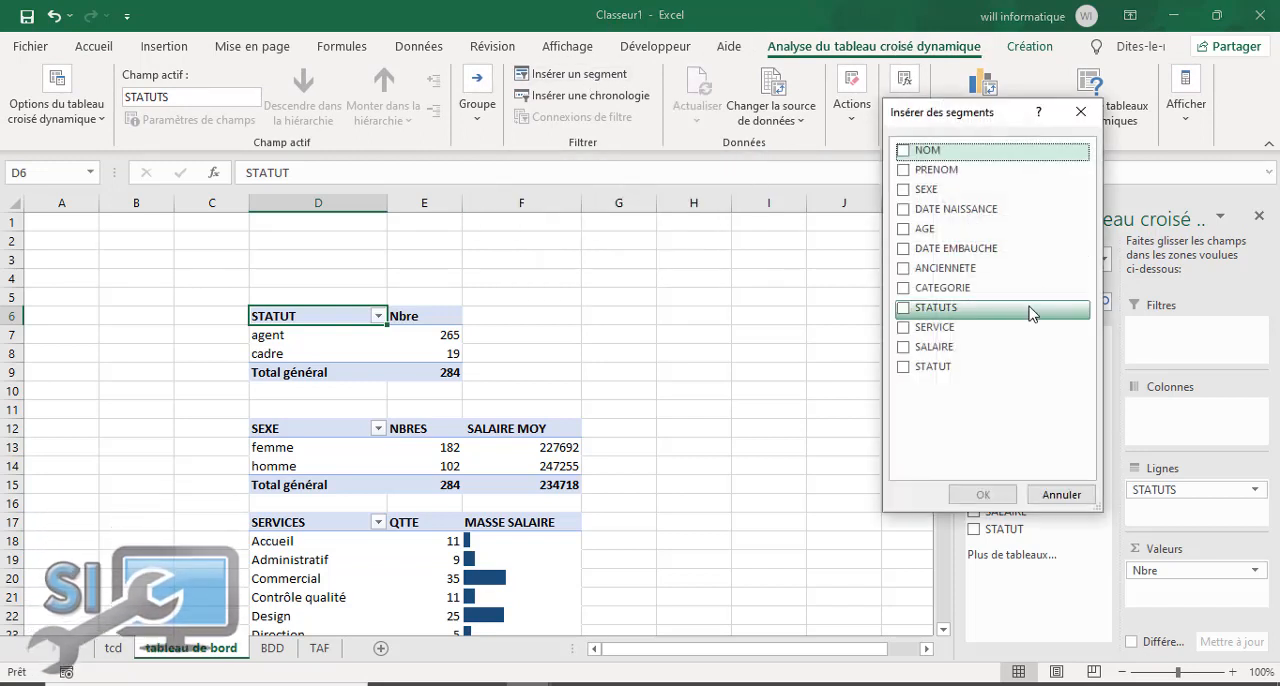
click(1080, 112)
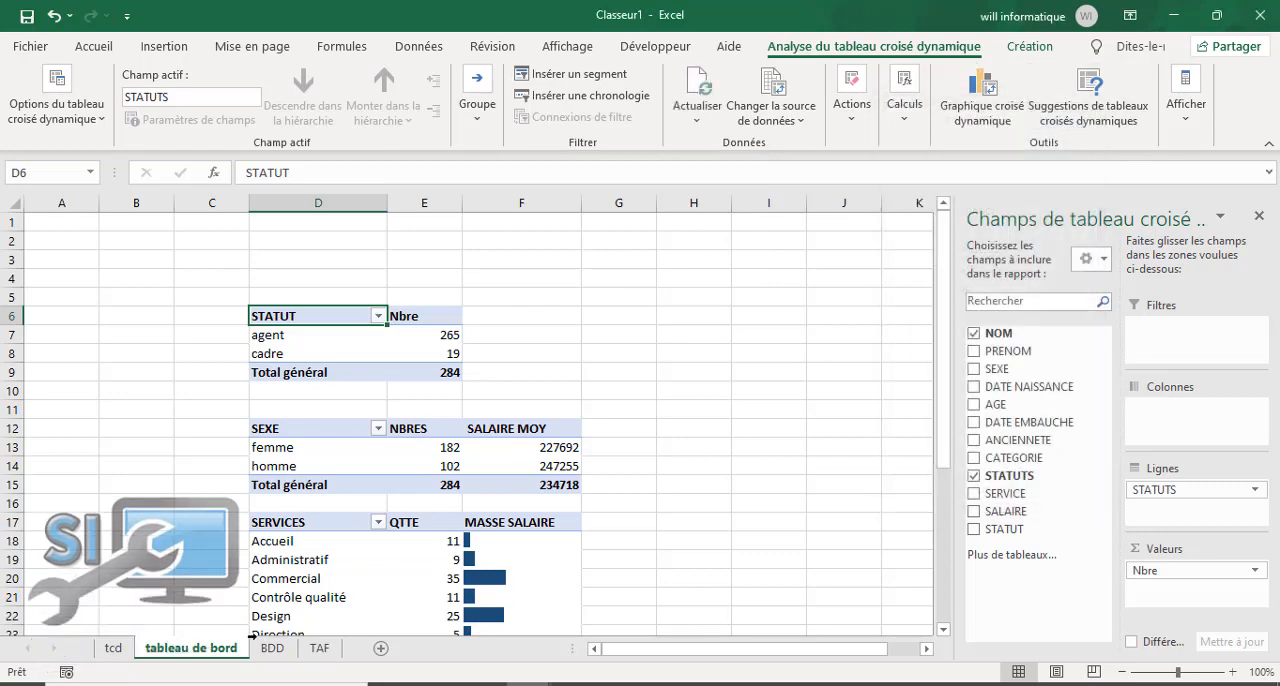
click(335, 651)
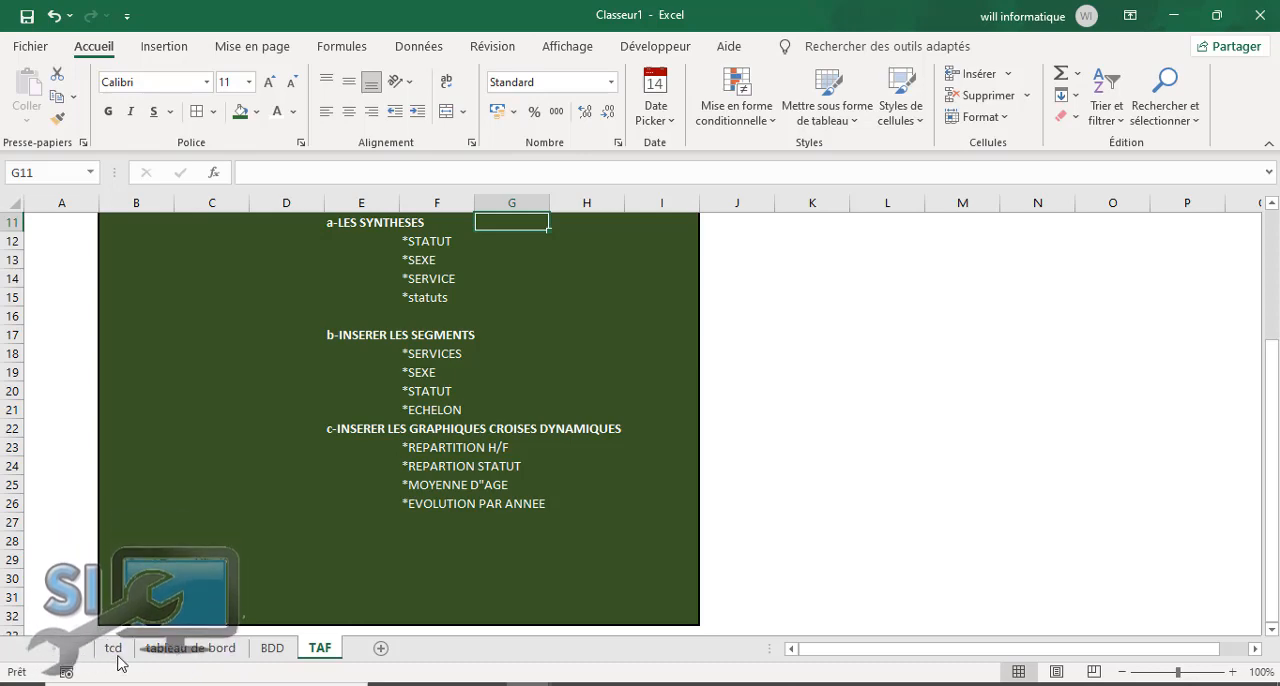
click(174, 653)
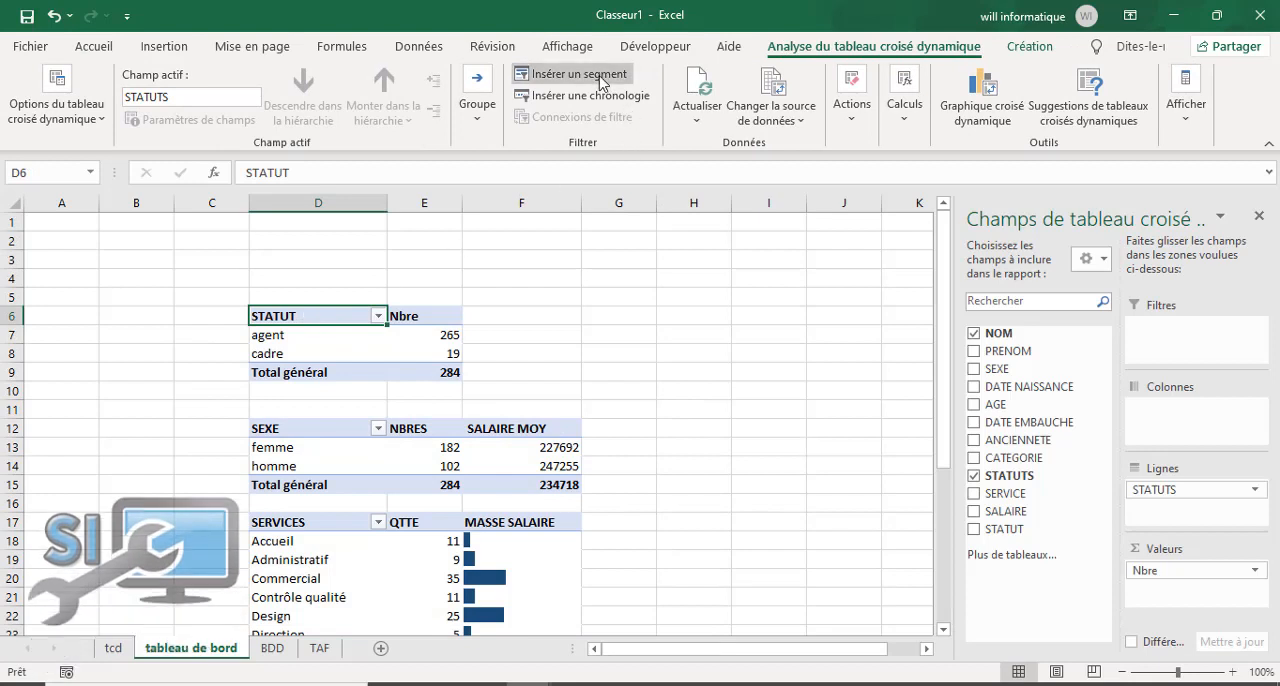
Step: Insert slicers for SEXE, CATEGORIE, STATUTS, SERVICE and STATUT from the STATUT pivot table on "tableau de bord"
click(540, 74)
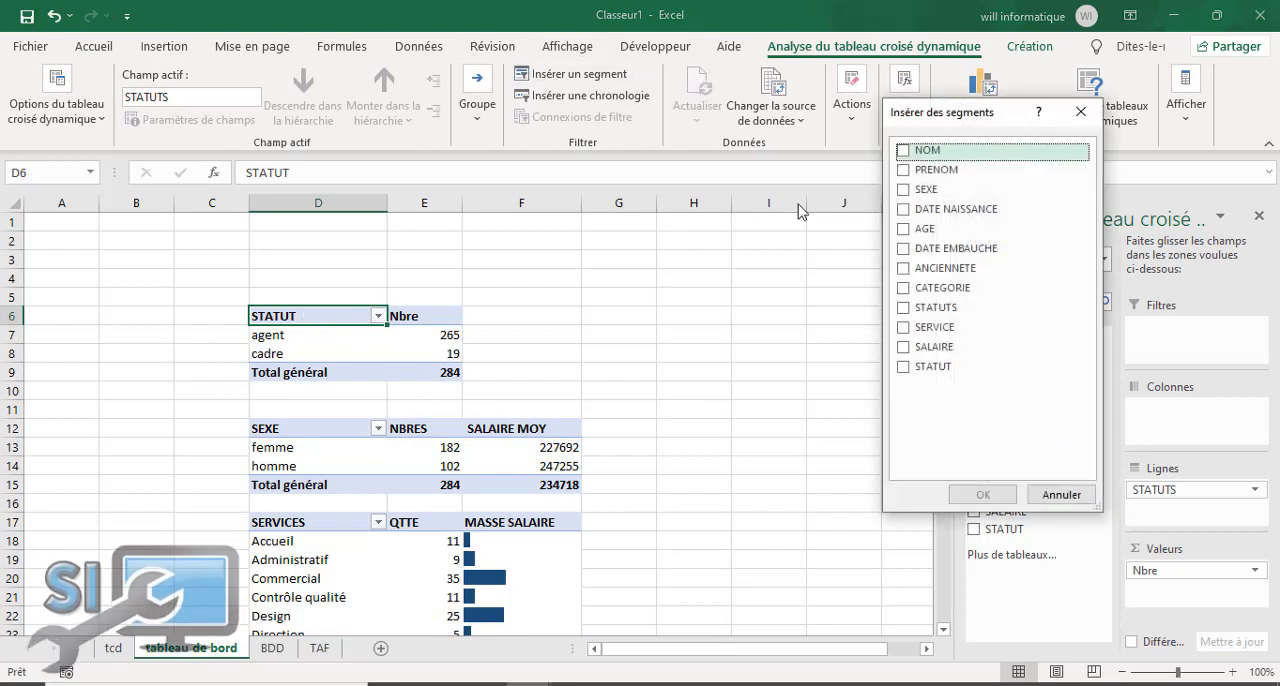
click(905, 191)
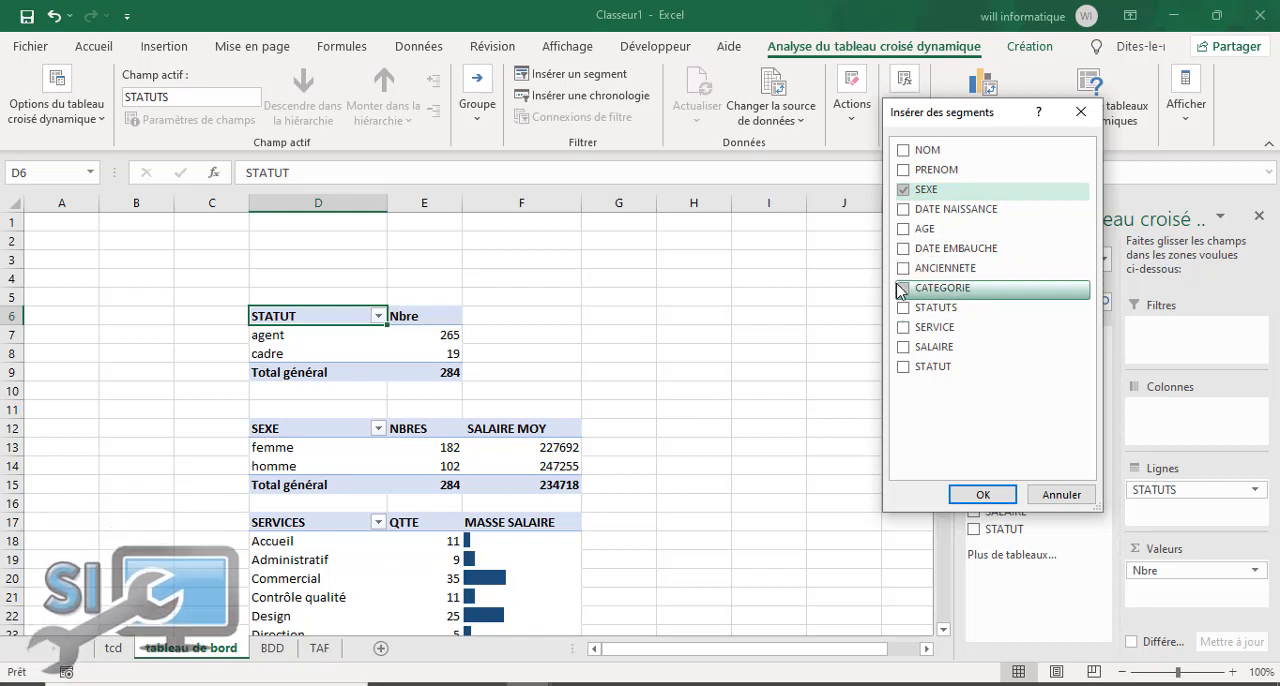
click(904, 290)
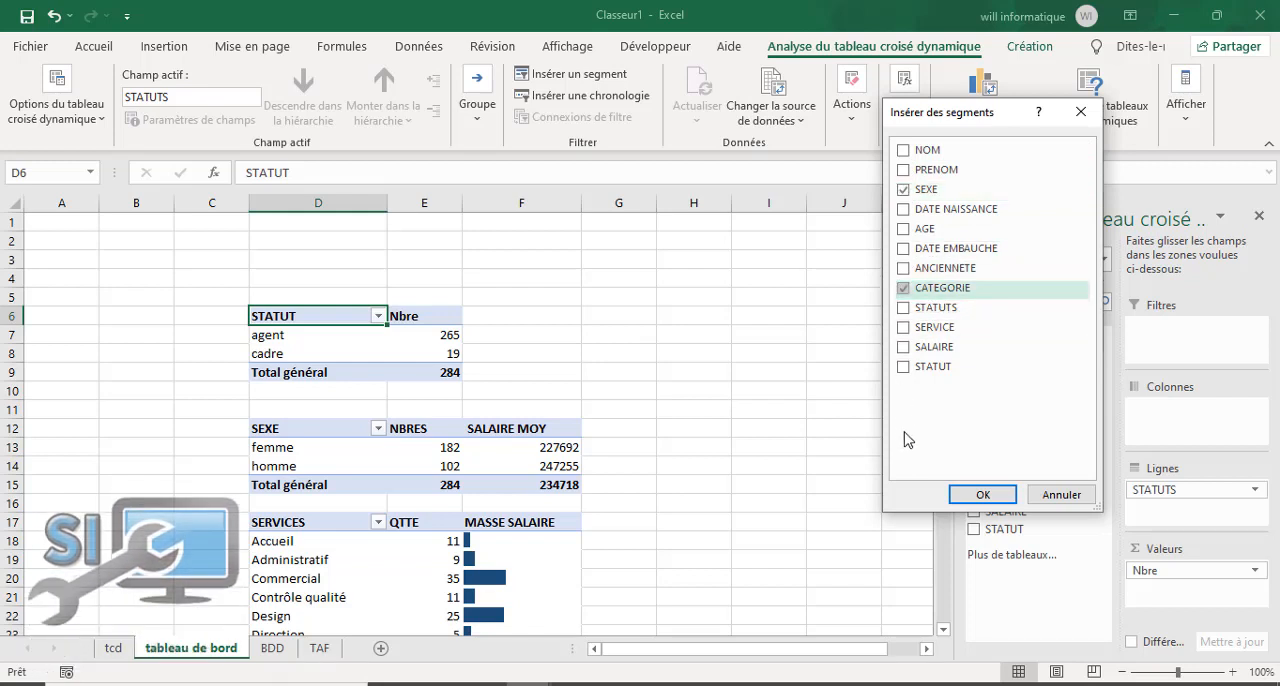
click(904, 329)
click(904, 368)
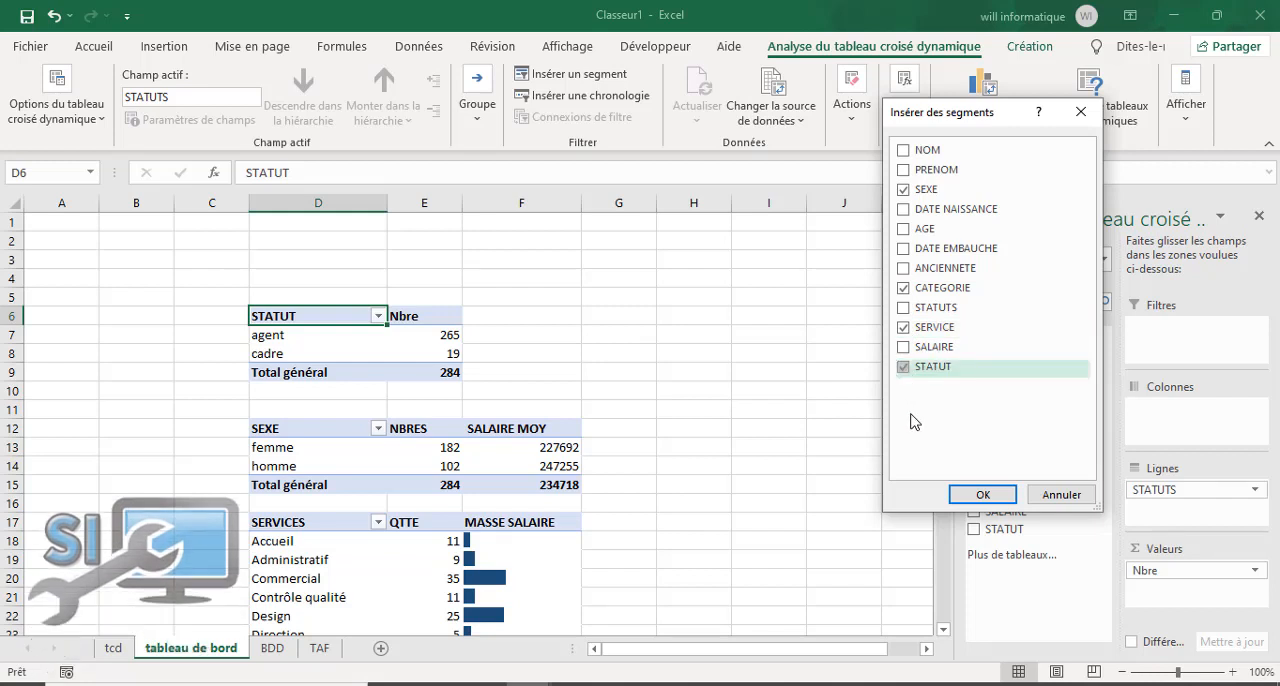
click(904, 309)
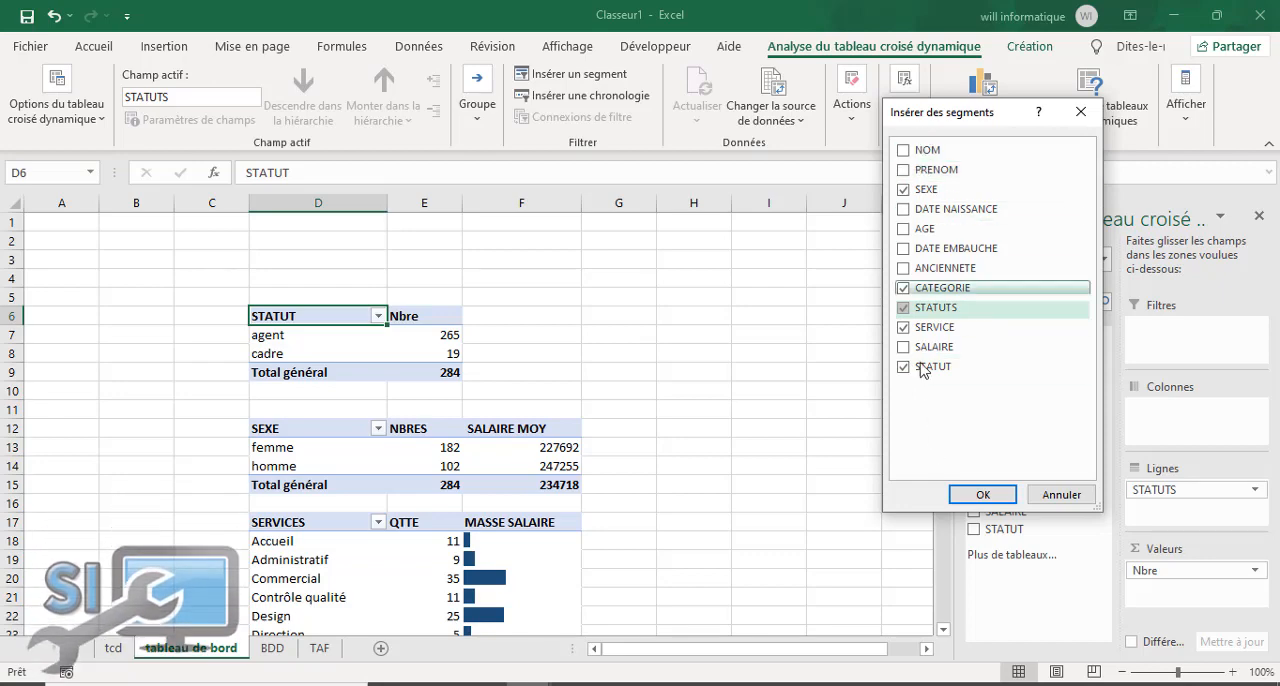
click(983, 496)
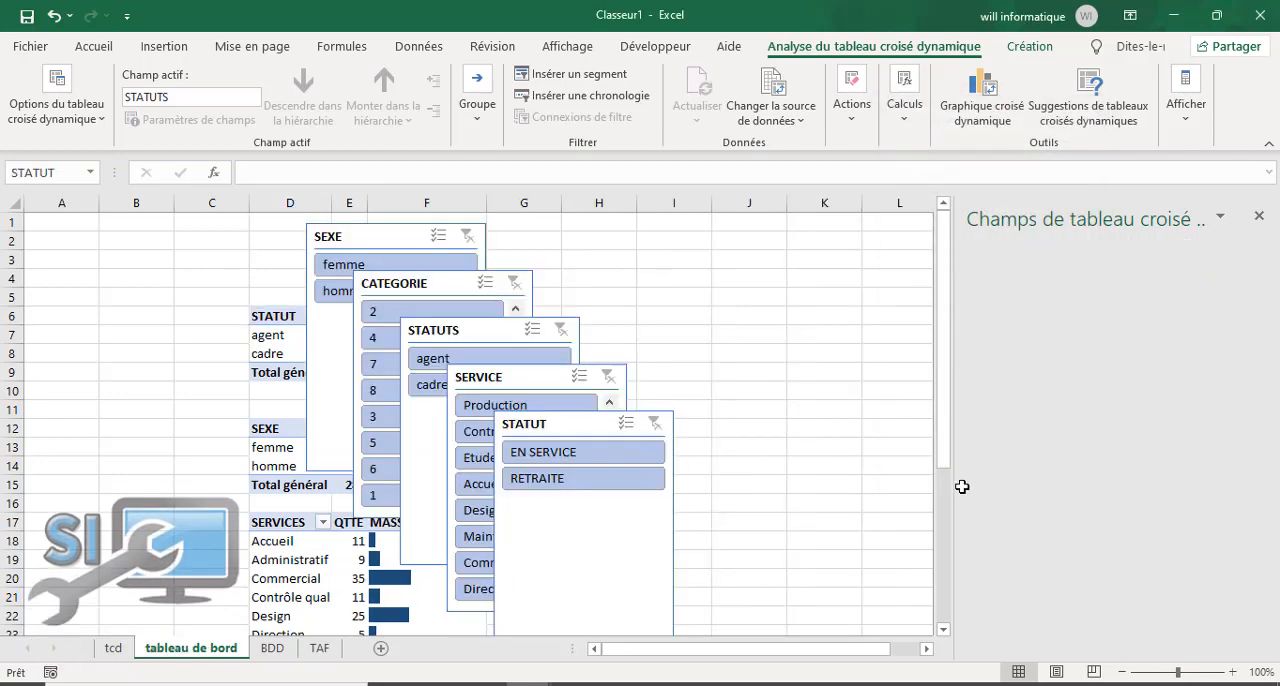
Step: Move the STATUT and SERVICE slicers off the pivot tables into the empty area around columns H to L
drag(480, 423, 786, 403)
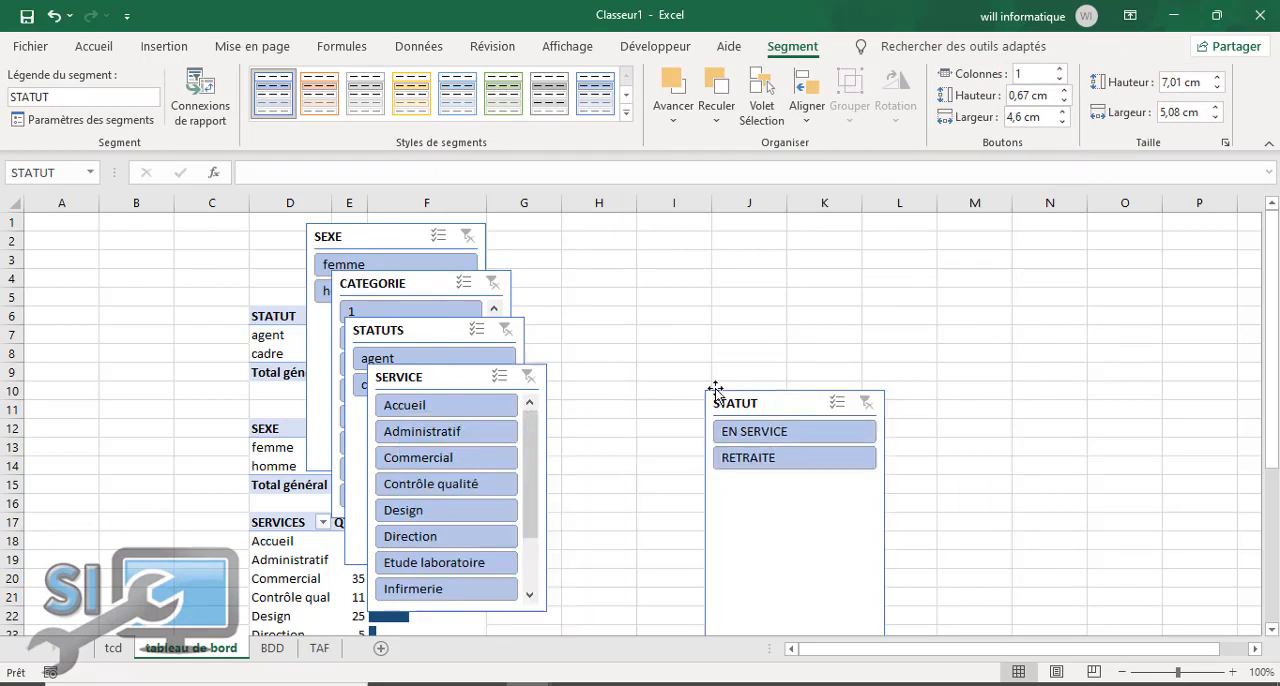
drag(424, 390, 620, 275)
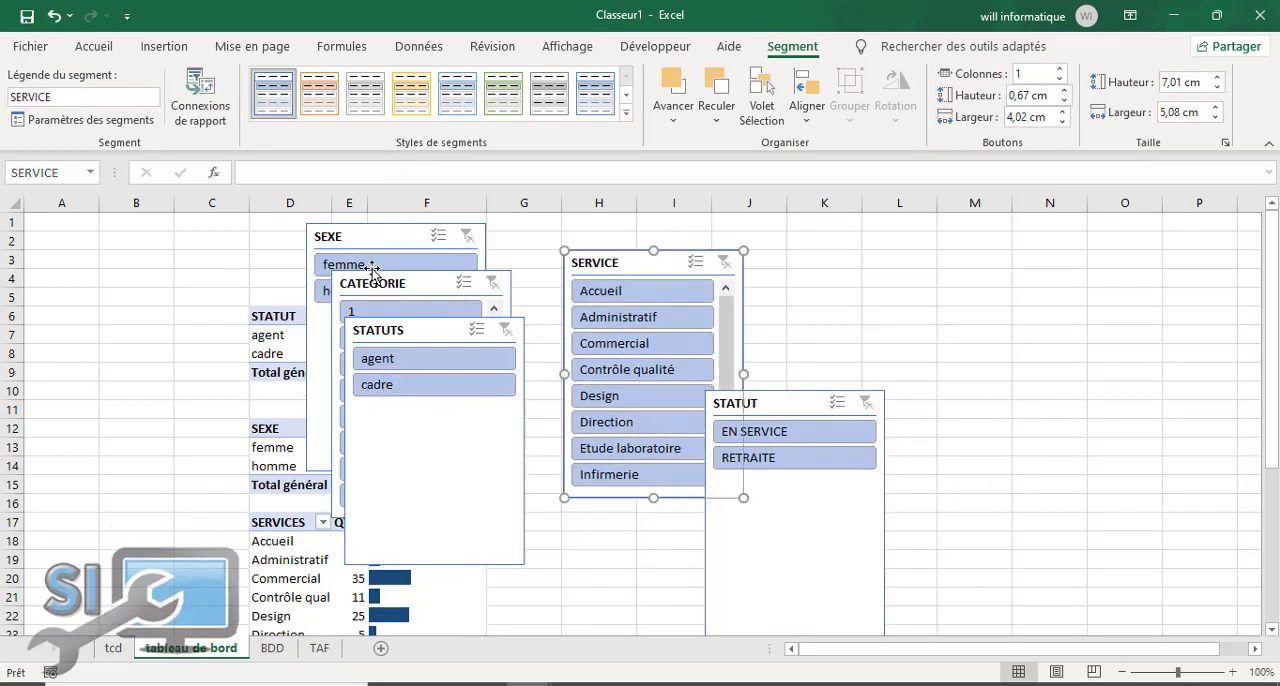
Step: Place the SEXE slicer over columns A to C, shorten it to 2,51 cm, and put the STATUTS slicer directly below it
drag(372, 240, 100, 305)
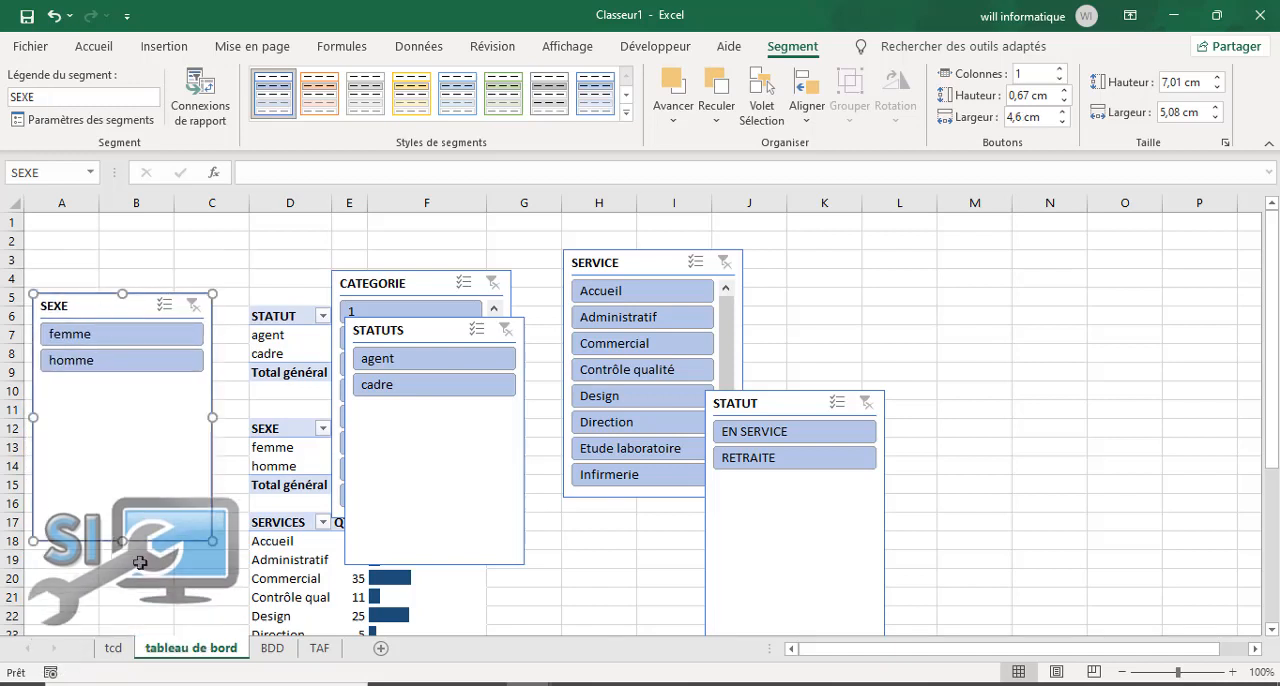
drag(123, 541, 127, 380)
drag(430, 323, 84, 402)
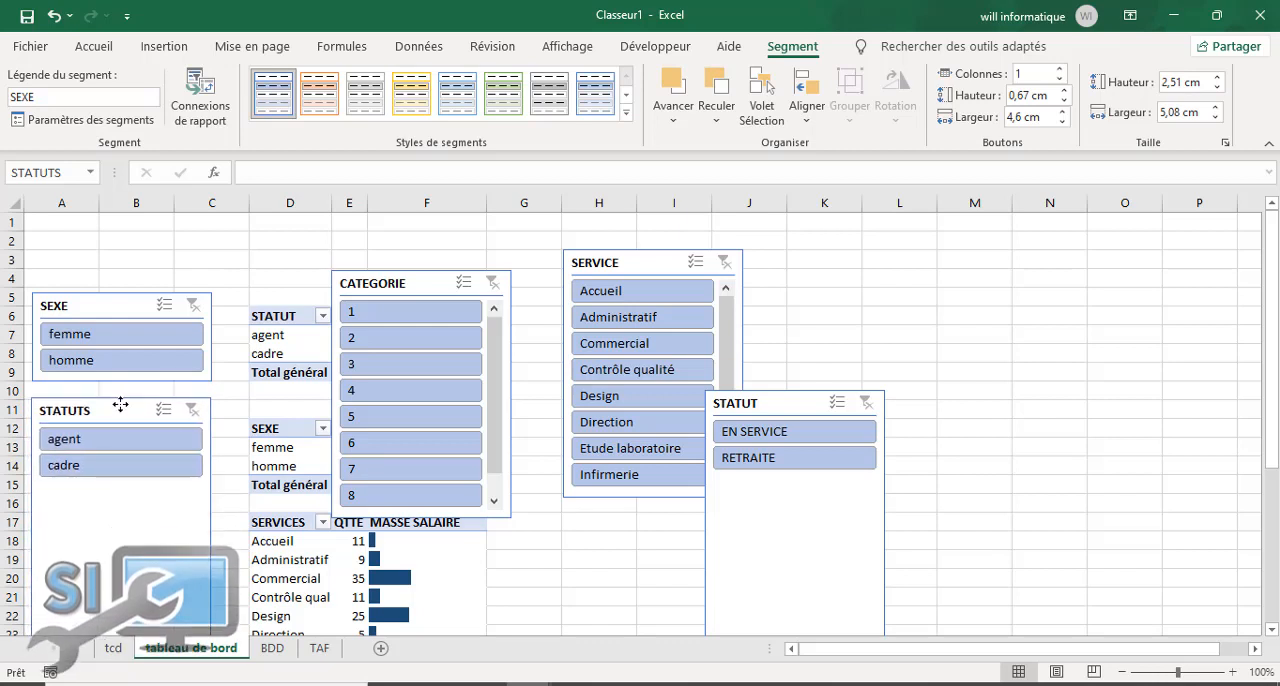
Step: Shorten the STATUTS slicer to a height of 2,62 cm so it fits closely around its two buttons
click(123, 404)
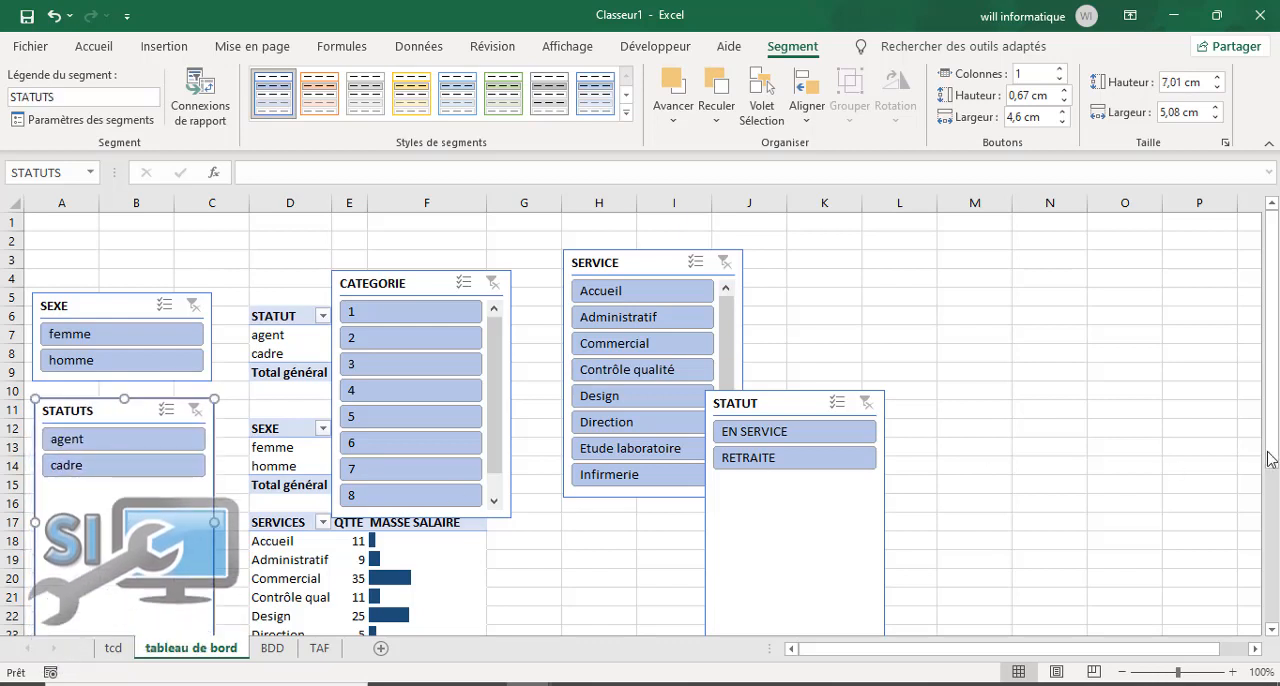
scroll(1271, 440, down, 2)
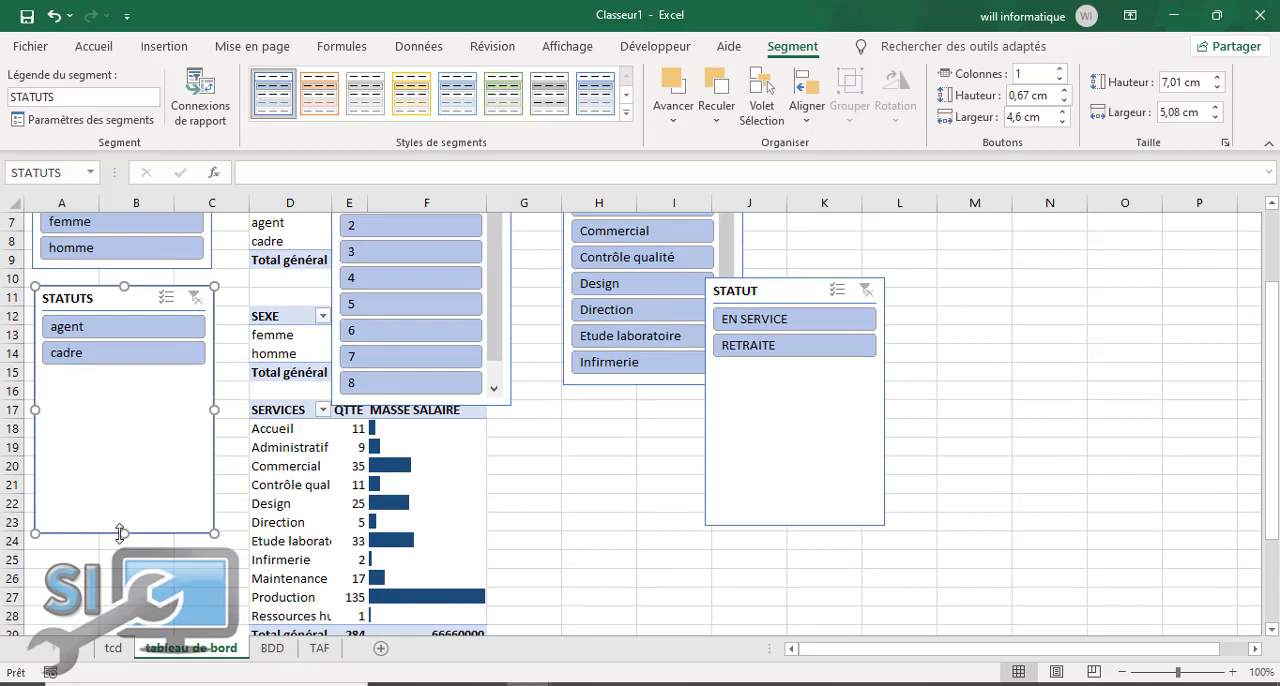
drag(120, 533, 121, 431)
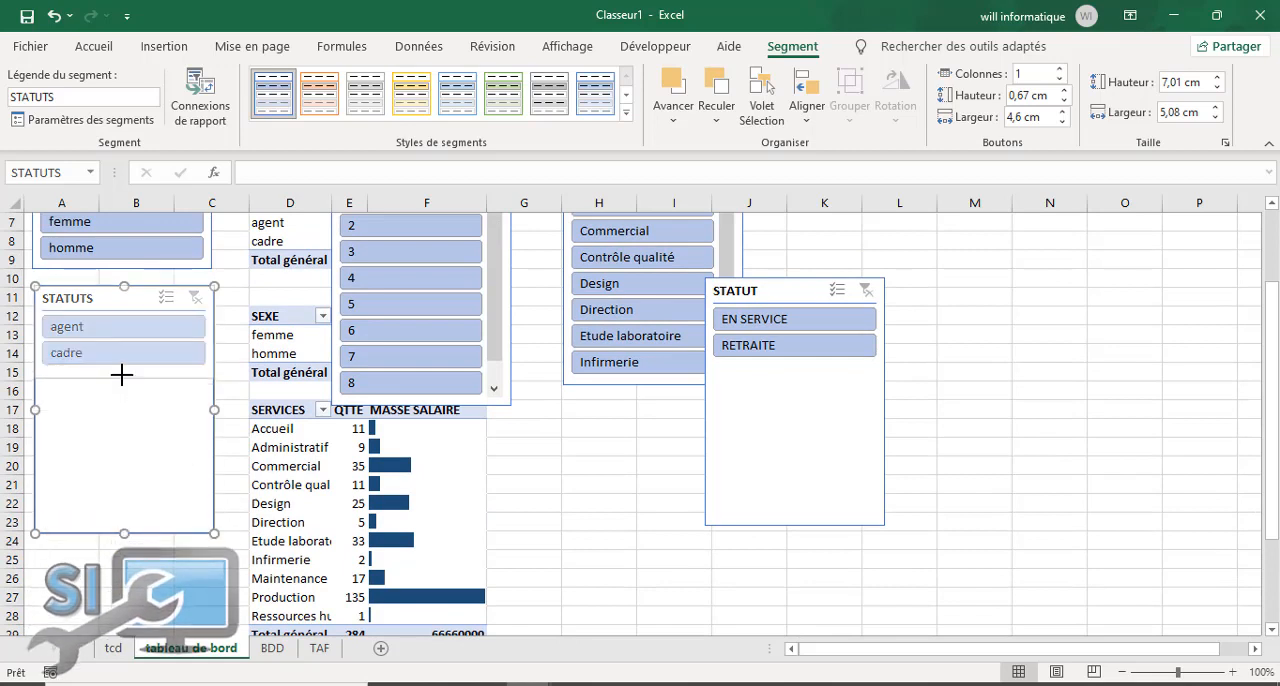
drag(121, 374, 121, 377)
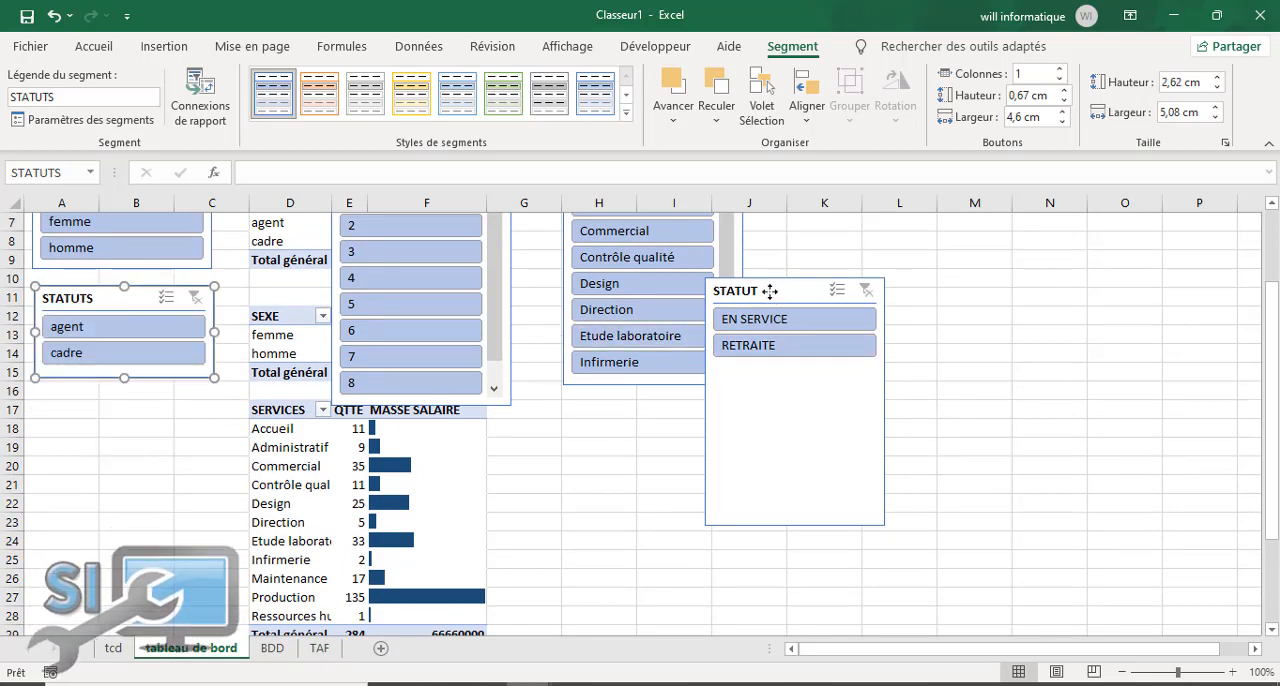
Step: Place the STATUT slicer directly below the STATUTS slicer and shorten it to 2,57 cm
drag(770, 291, 101, 404)
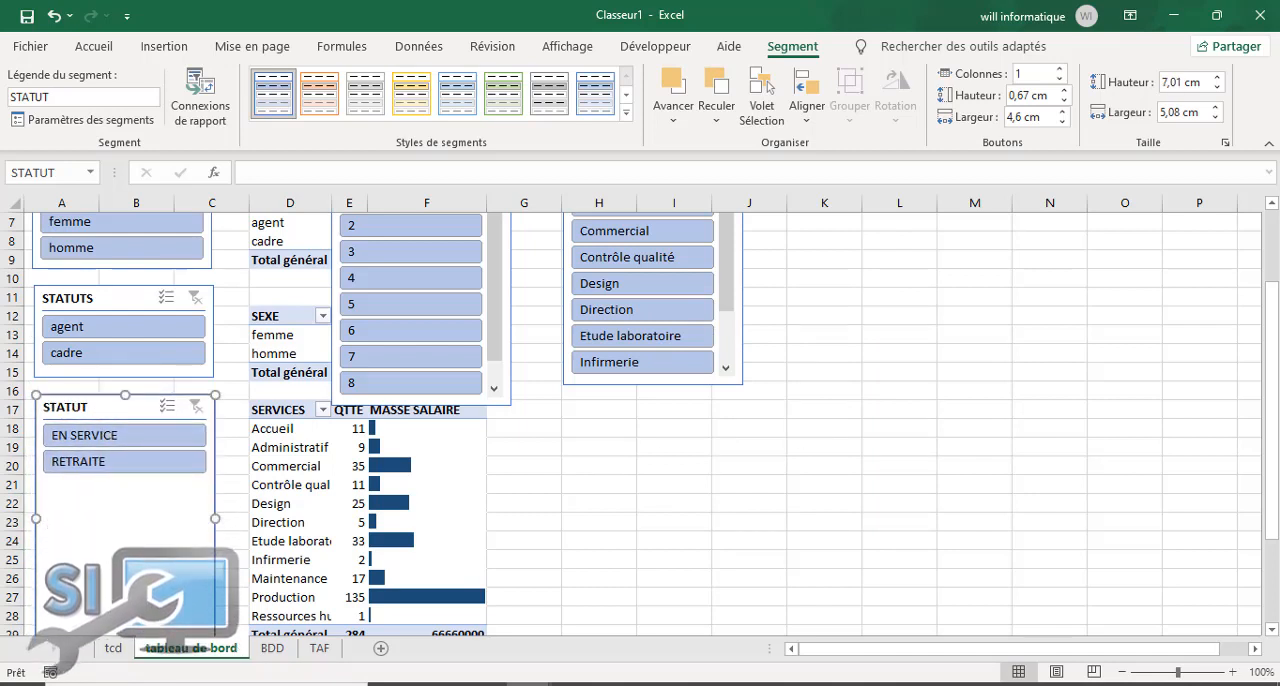
scroll(135, 441, down, 2)
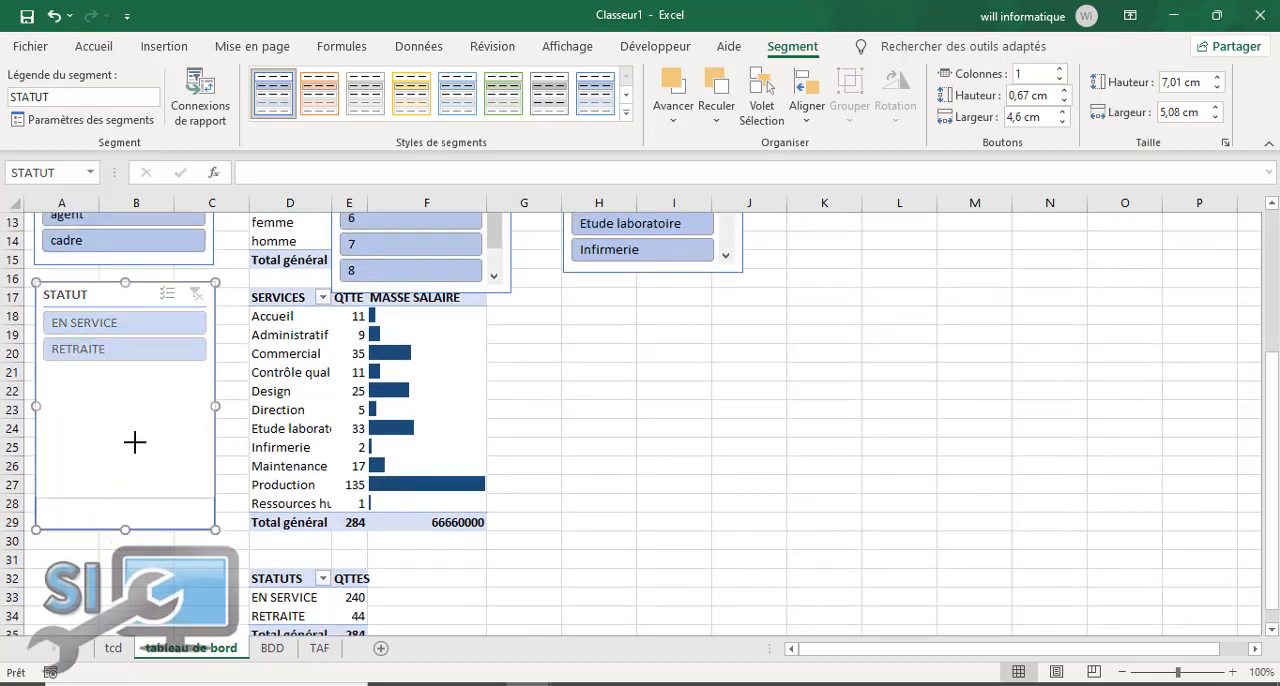
drag(137, 372, 138, 372)
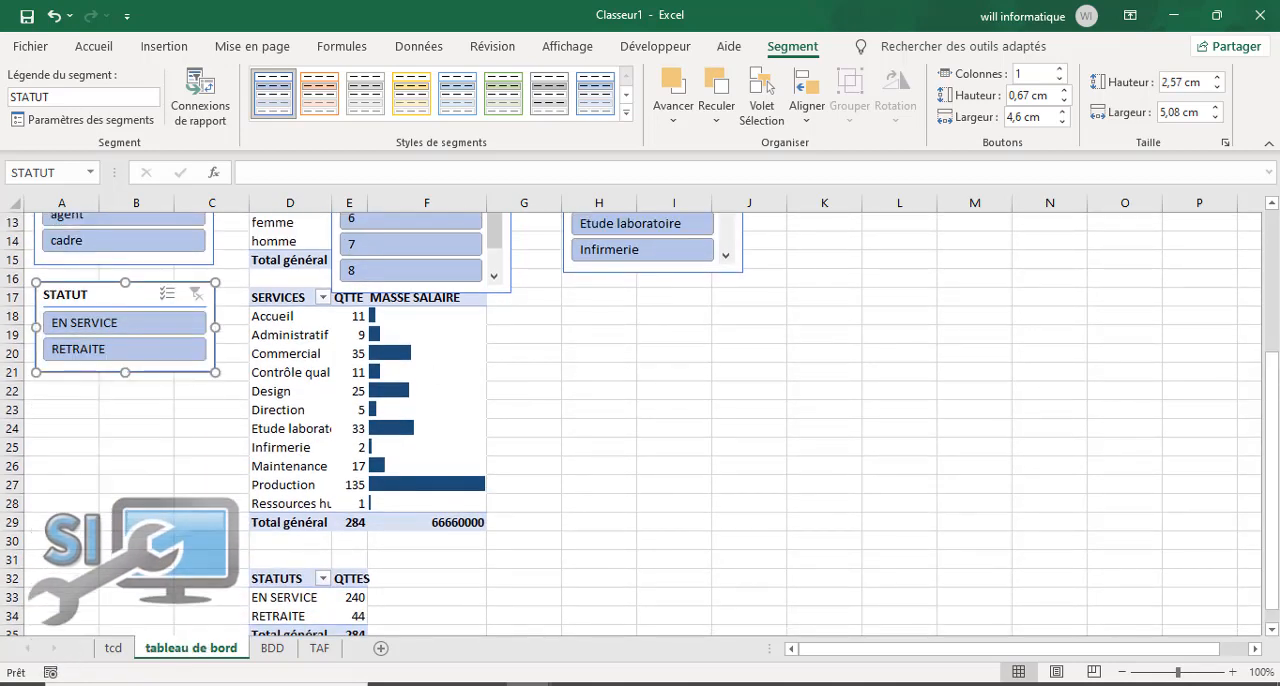
scroll(433, 490, up, 4)
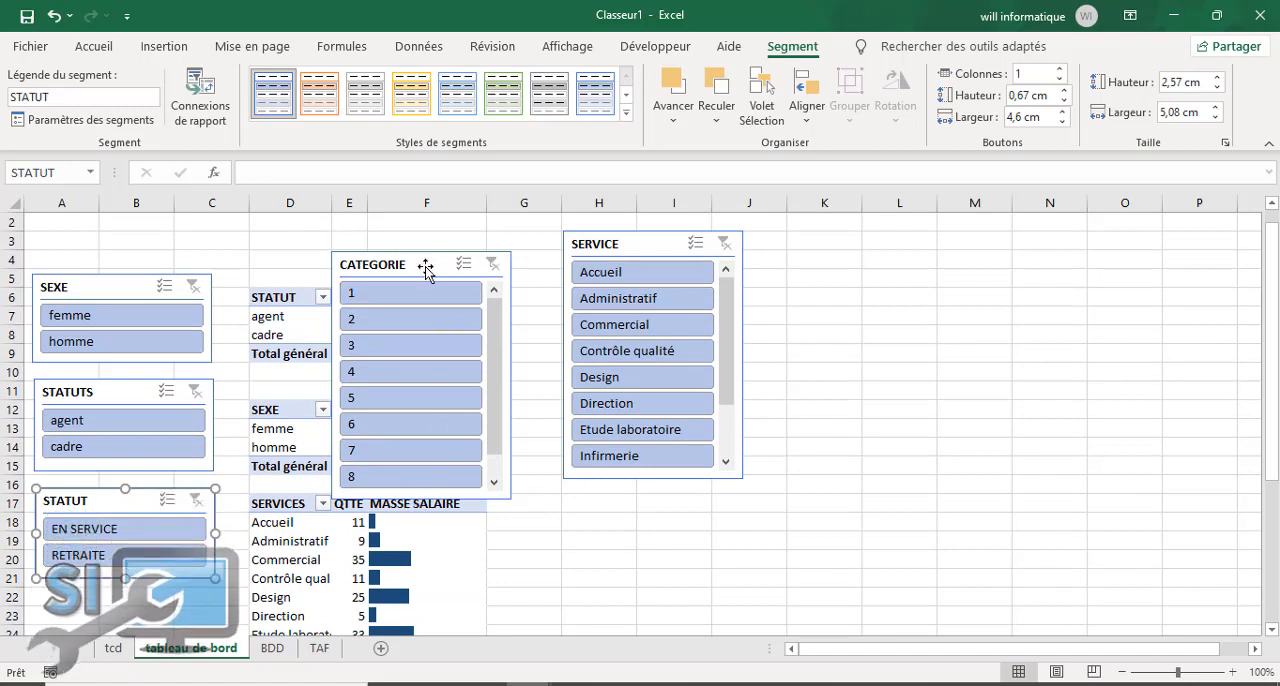
Step: Resize the CATEGORIE slicer to about 3,92 cm high and 5,05 cm wide, and place it below the STATUT slicer
drag(428, 261, 928, 325)
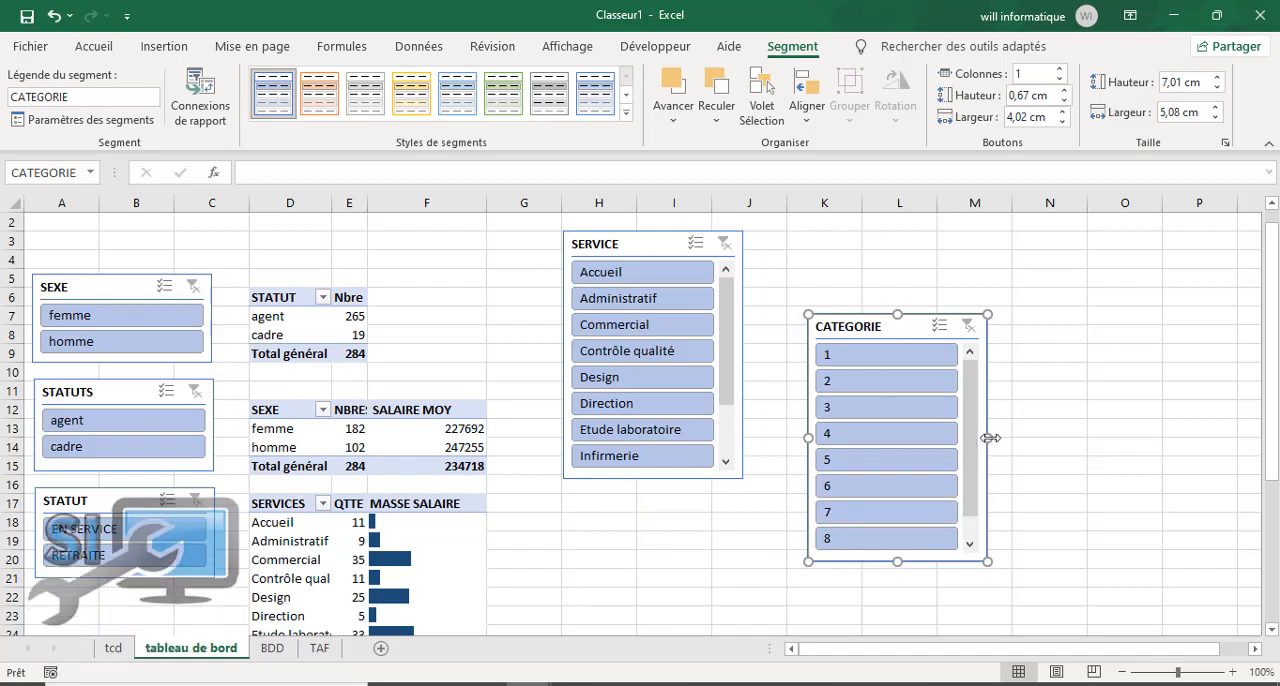
drag(988, 437, 986, 437)
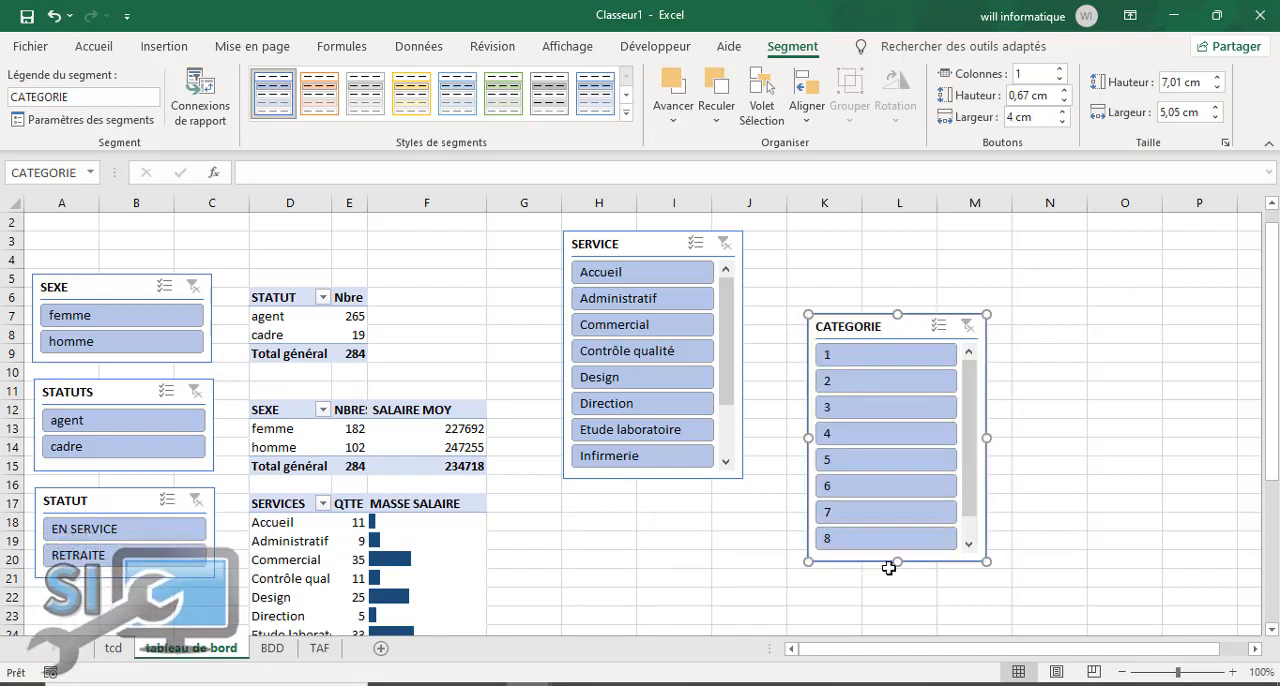
drag(898, 561, 900, 452)
drag(903, 323, 131, 574)
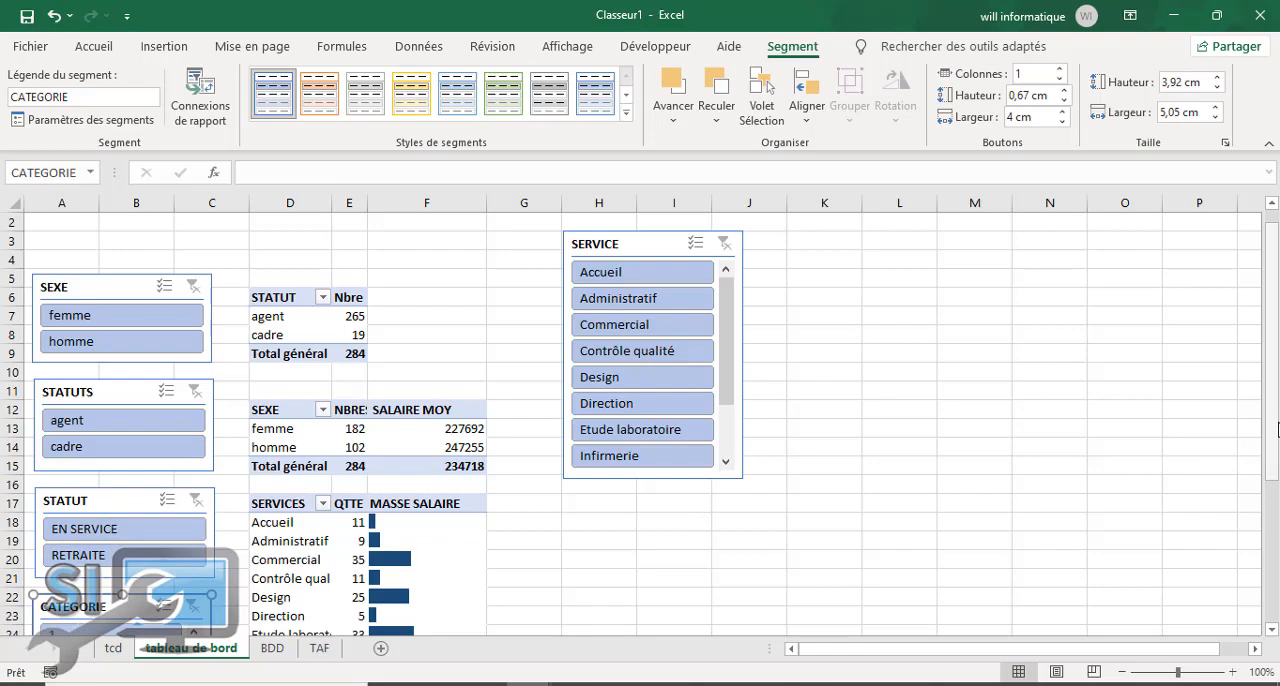
scroll(657, 291, down, 4)
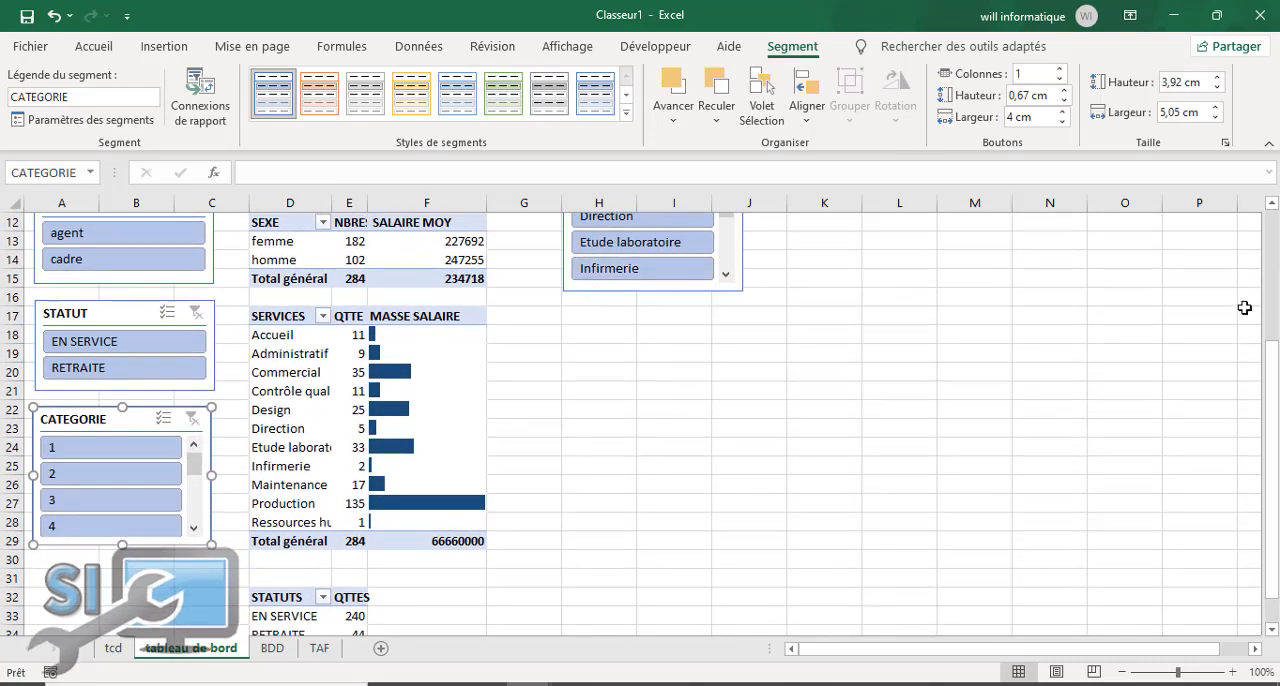
scroll(1000, 300, up, 4)
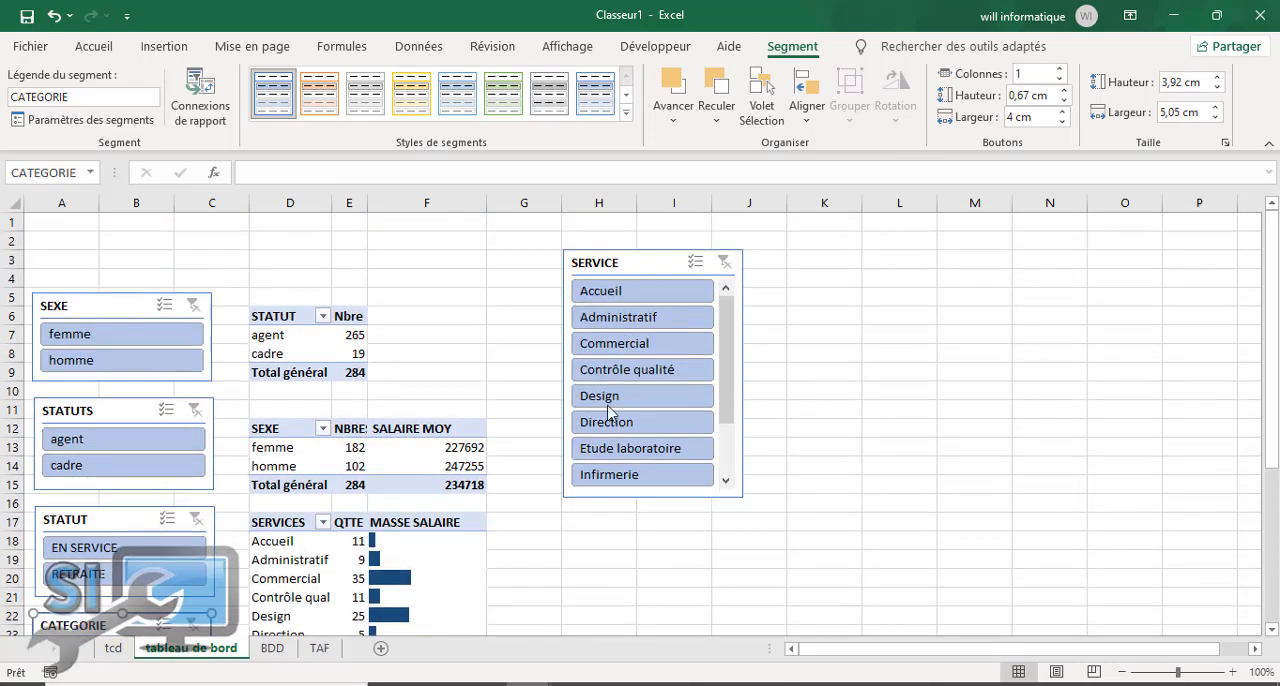
Step: Try the SERVICE slicer beside the SEXE slicer, and move it back to the empty area around columns I to K
click(630, 268)
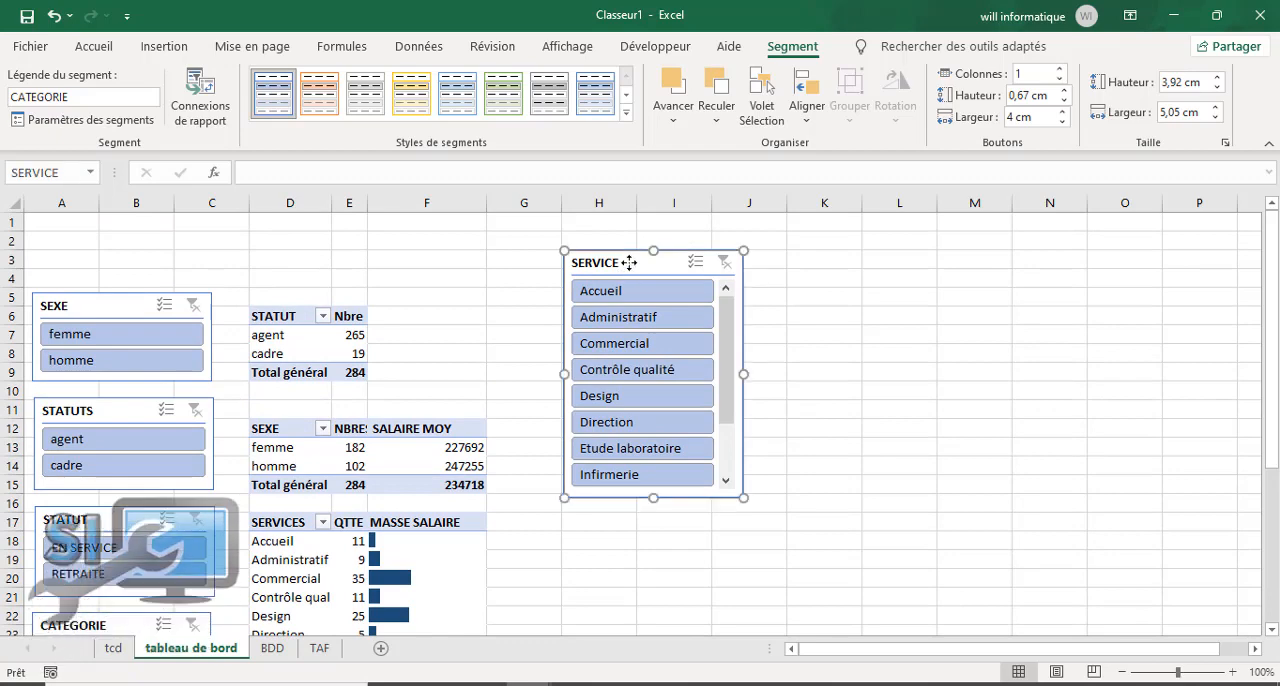
drag(629, 262, 280, 300)
drag(308, 298, 781, 300)
drag(1273, 397, 1251, 380)
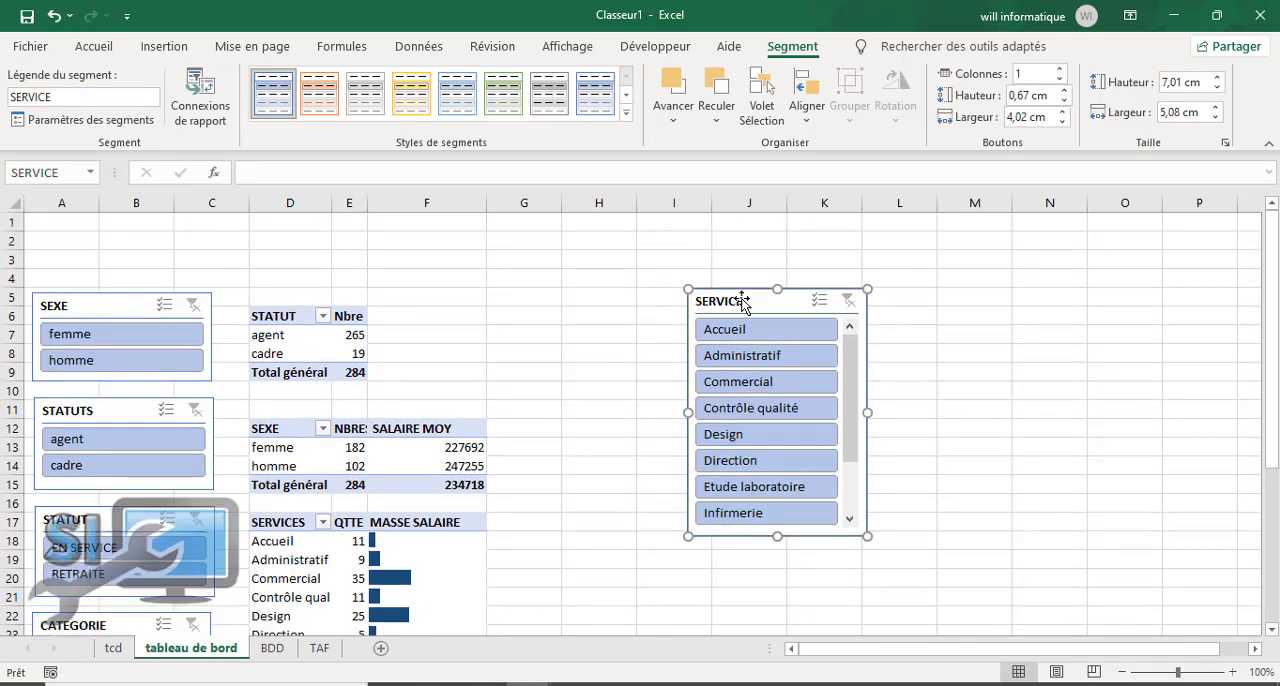
Step: Insert four blank columns before column D to make room between the slicers and the pivot tables
click(280, 204)
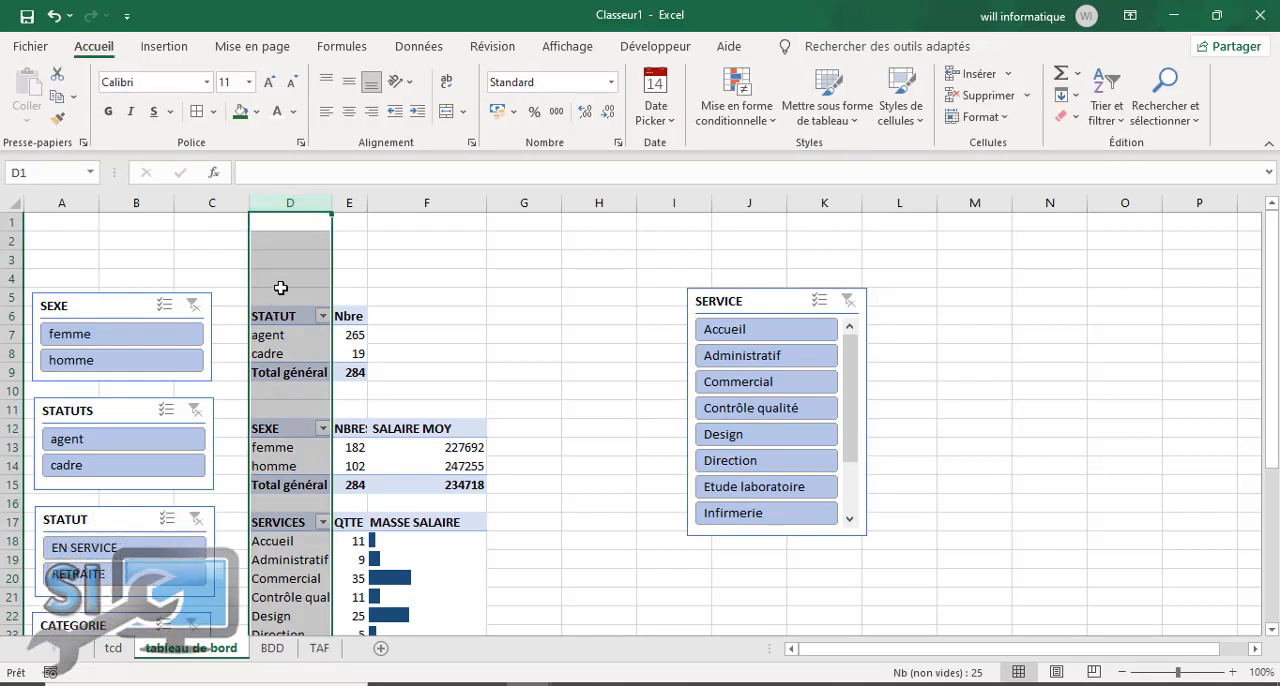
right_click(278, 205)
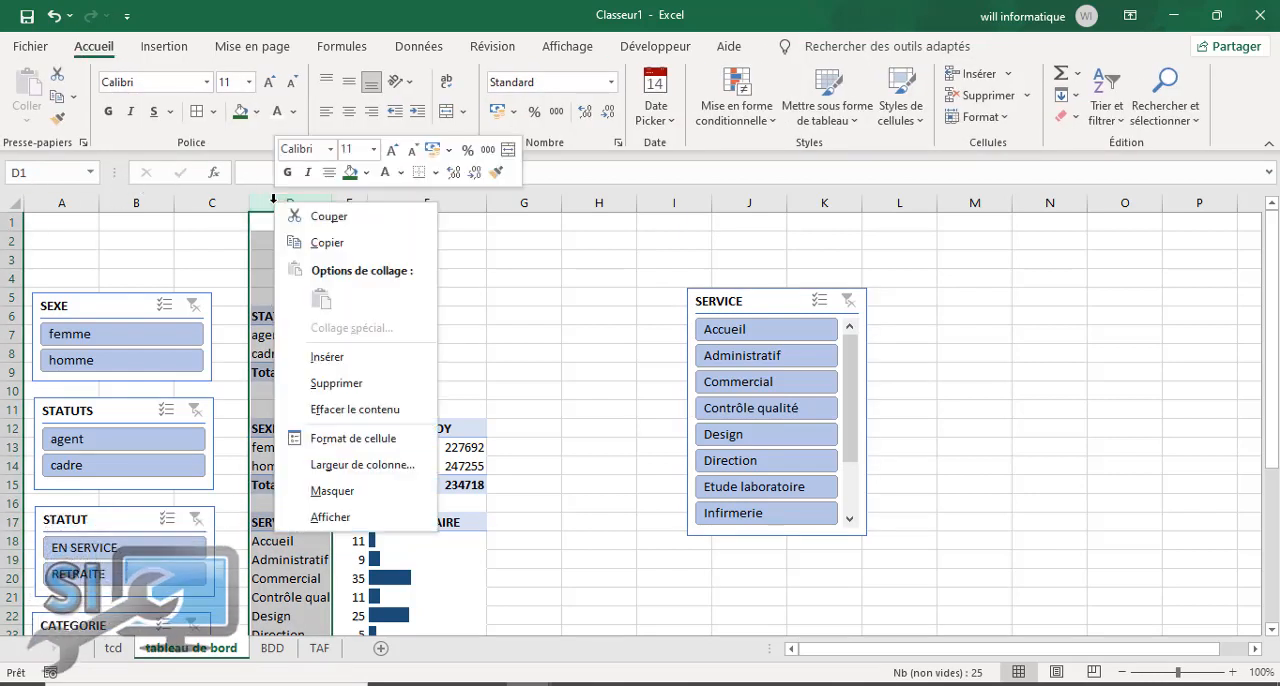
click(327, 358)
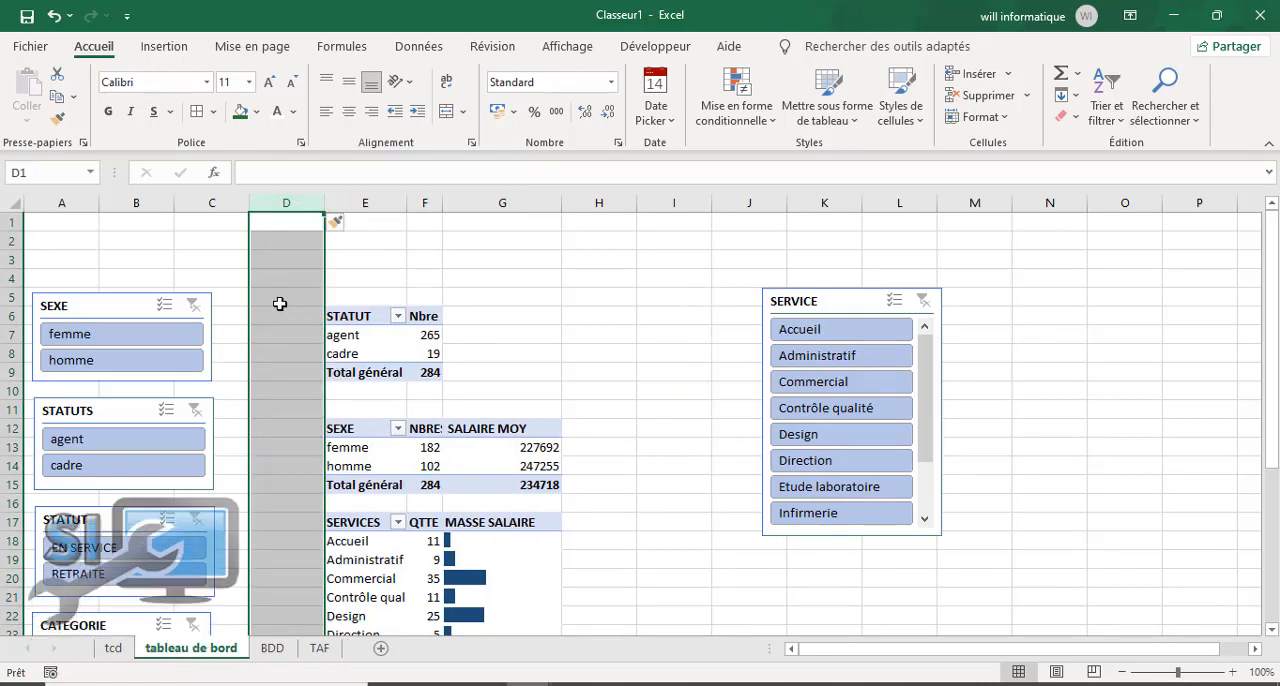
right_click(288, 203)
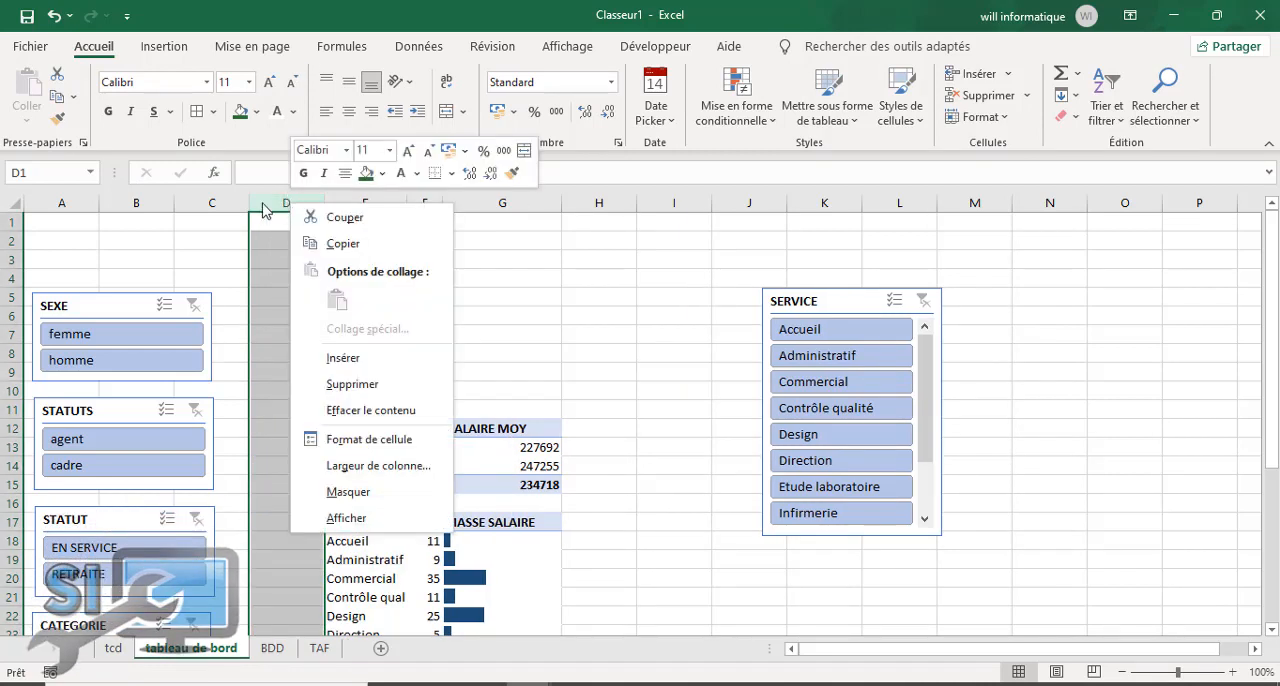
click(342, 358)
drag(284, 203, 360, 205)
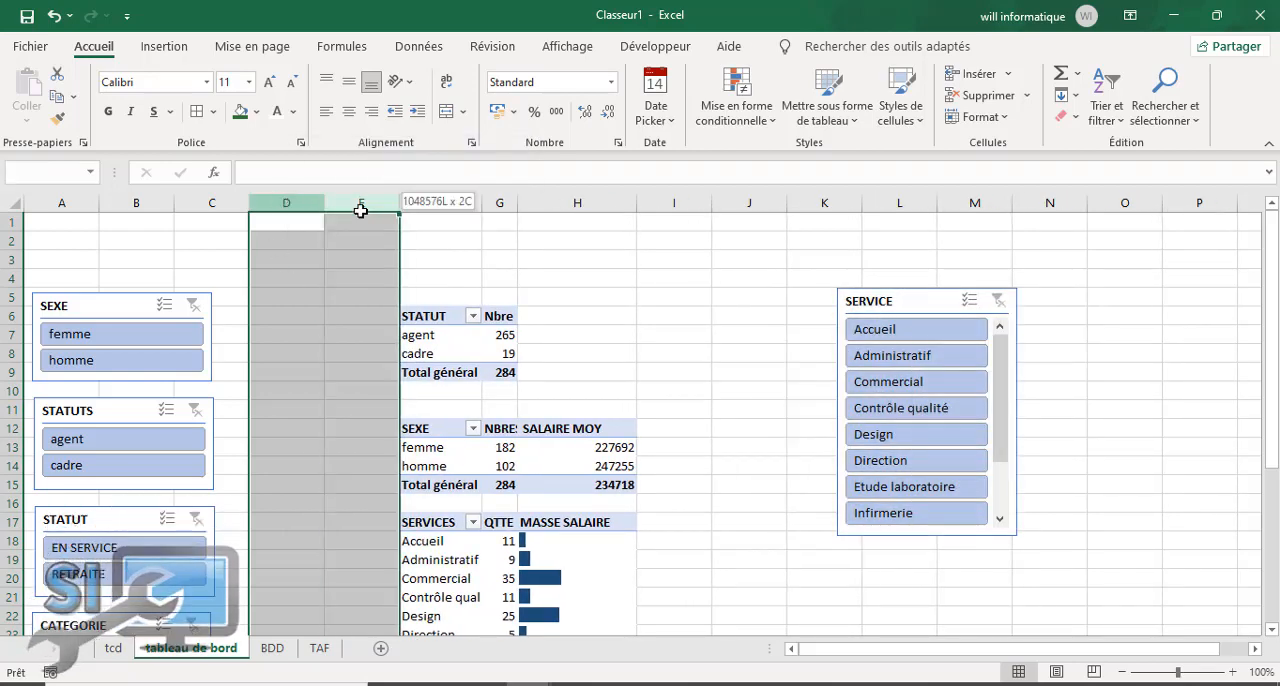
right_click(305, 202)
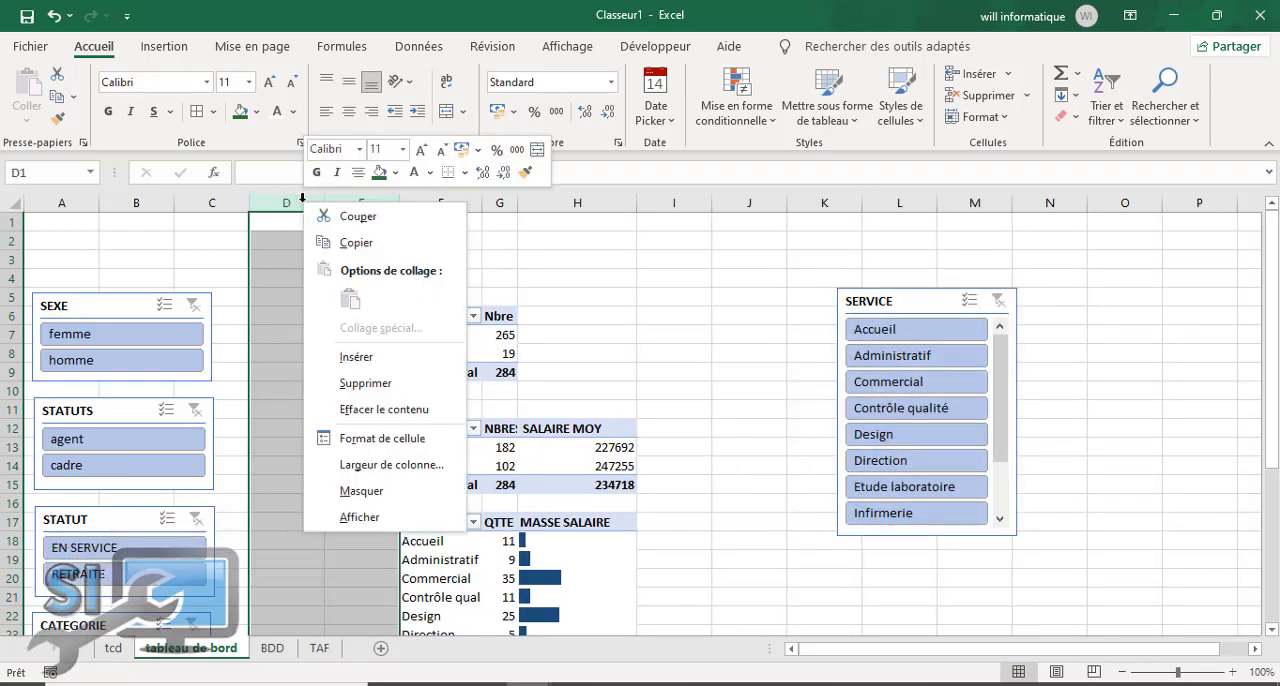
click(357, 368)
Step: Move the SERVICE slicer beside the SEXE slicer, over columns C to F and level with its upper edge
click(956, 373)
click(1050, 302)
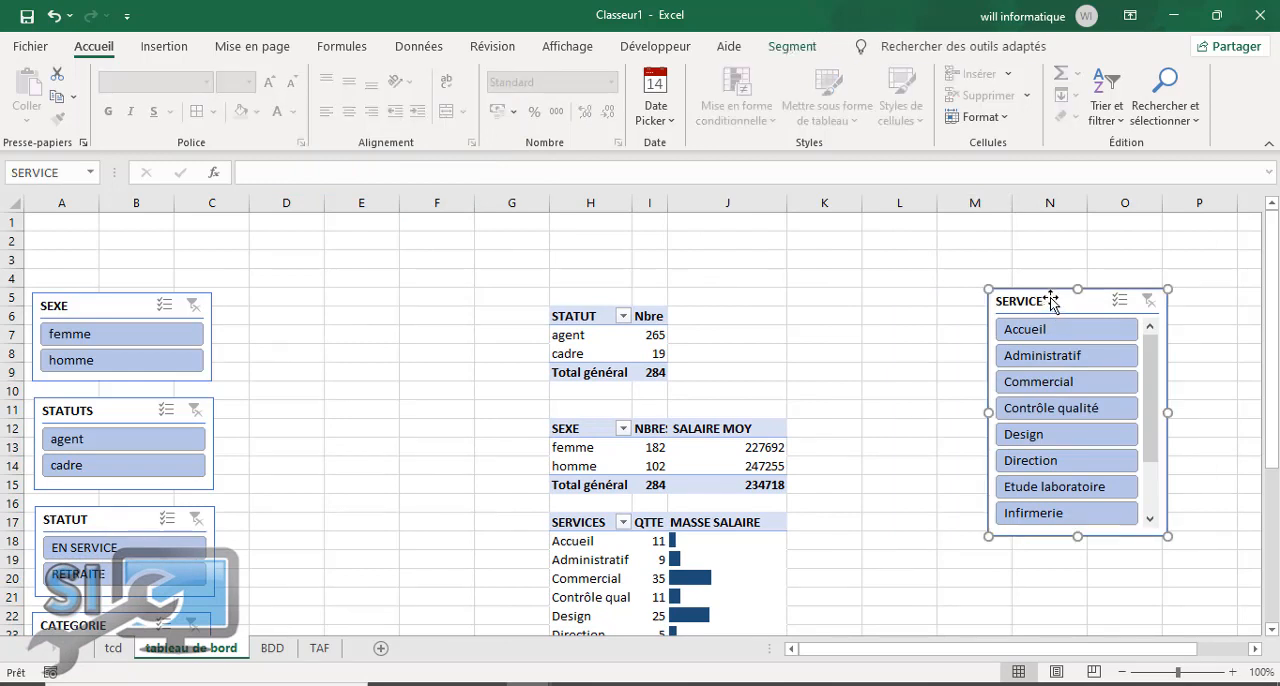
drag(1020, 296, 295, 304)
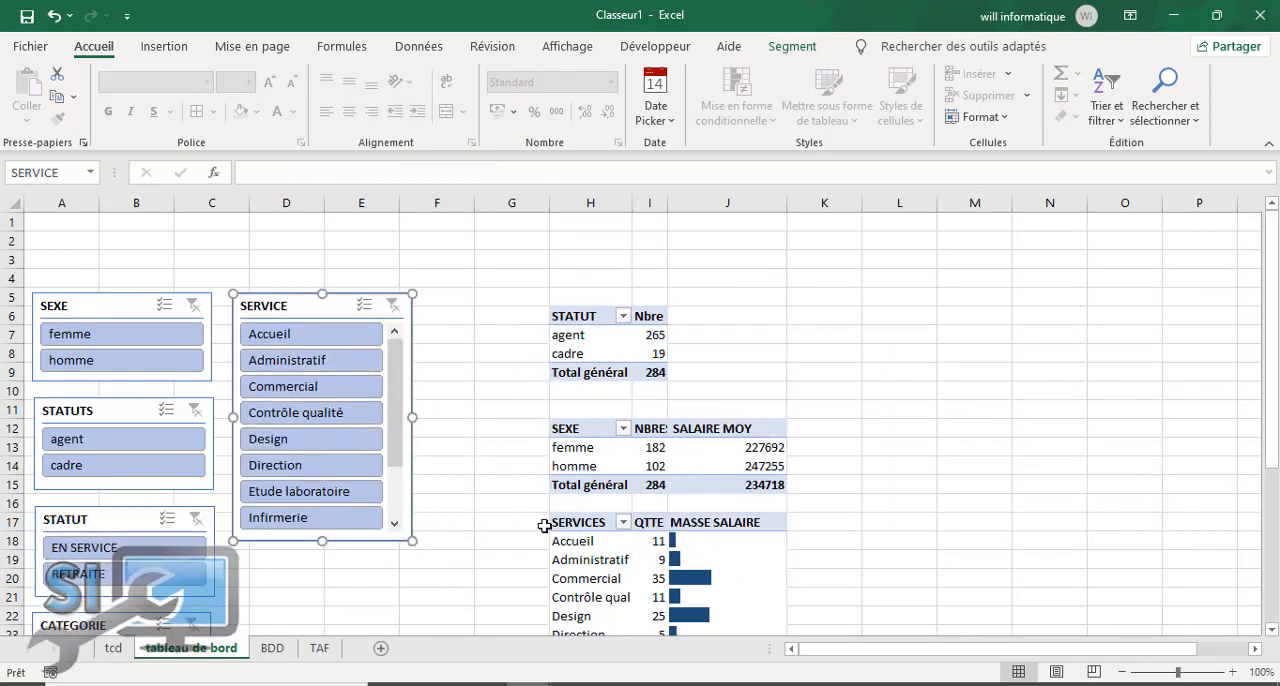
Step: Move the CATEGORIE slicer directly below the SERVICE slicer and widen it slightly to match
drag(1276, 399, 1265, 529)
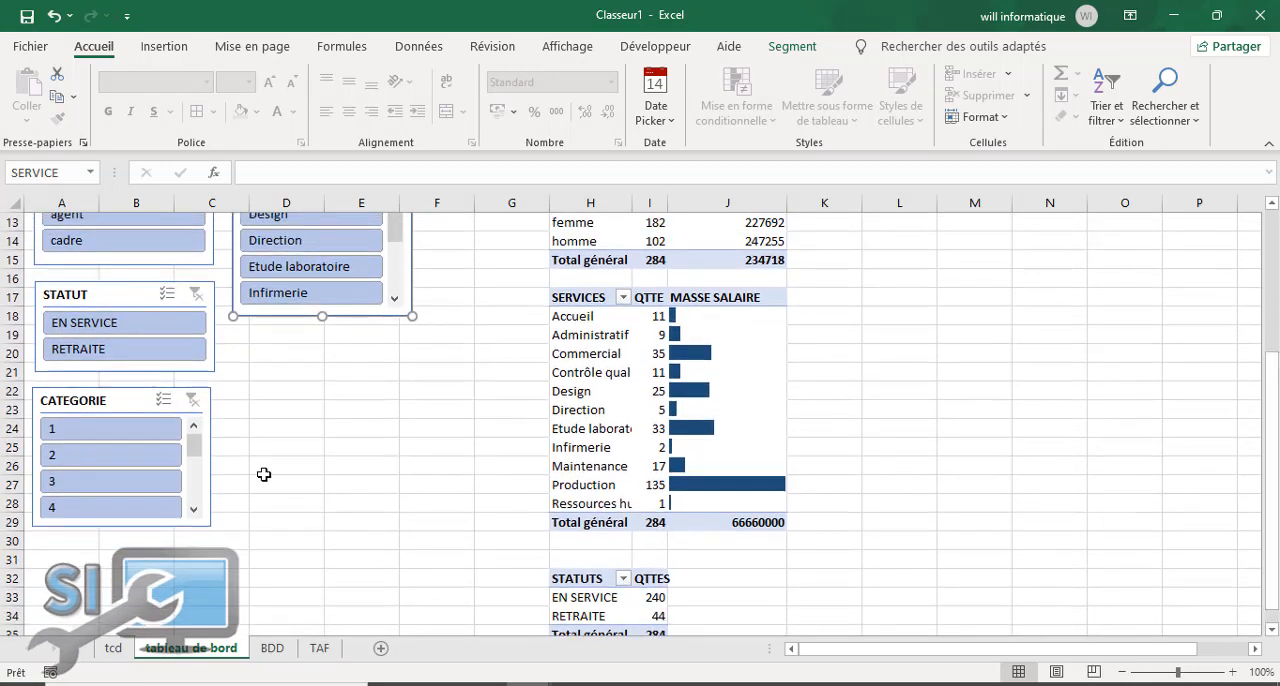
drag(101, 400, 314, 335)
drag(410, 392, 415, 390)
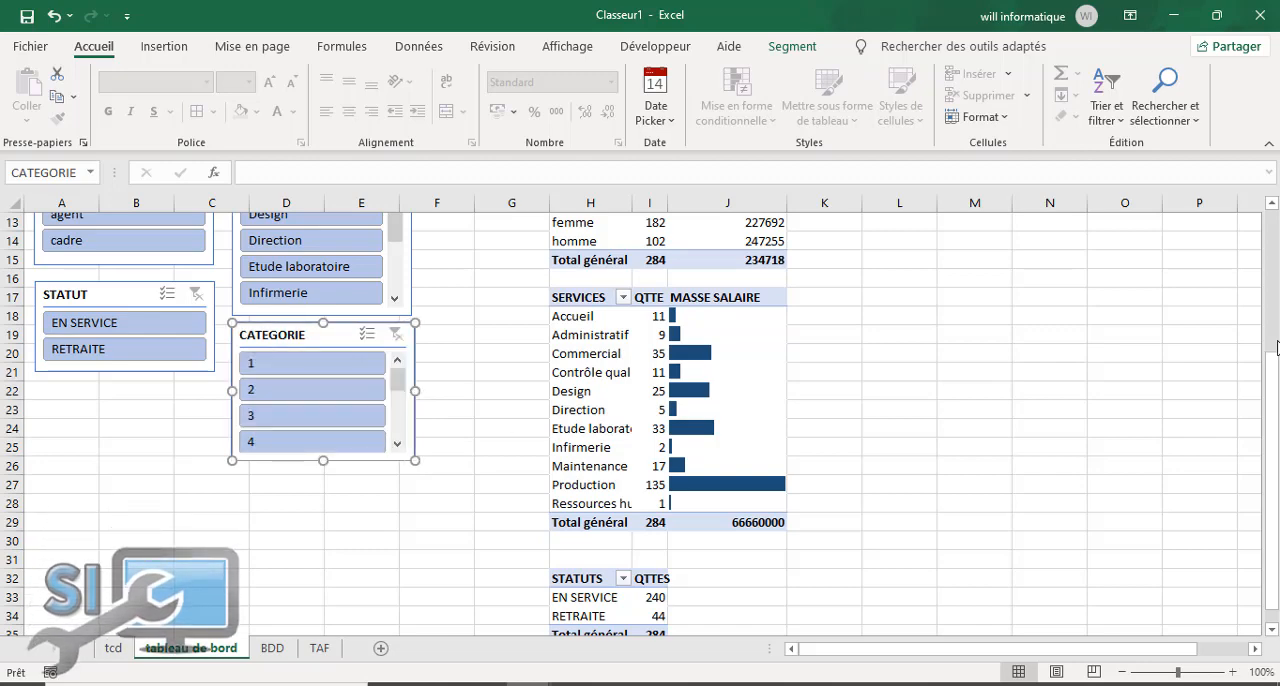
scroll(1275, 335, up, 4)
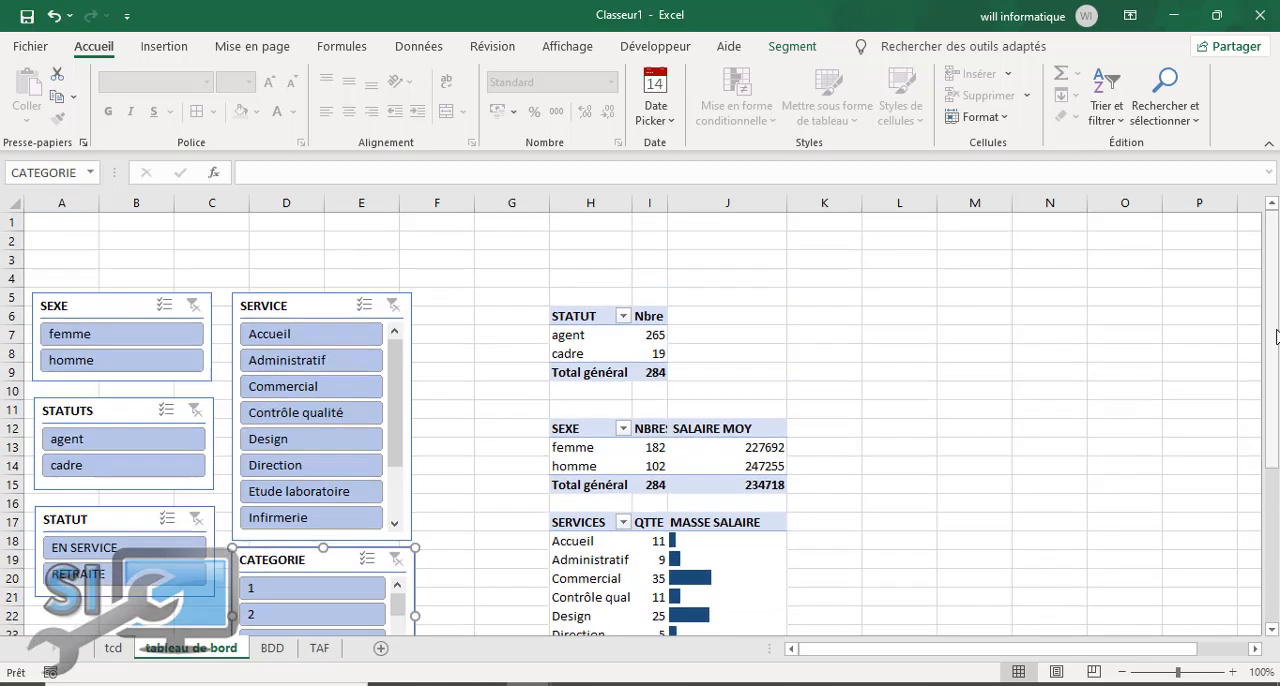
Step: Delete the blank column G to bring the pivot tables closer to the slicers
click(527, 197)
right_click(527, 200)
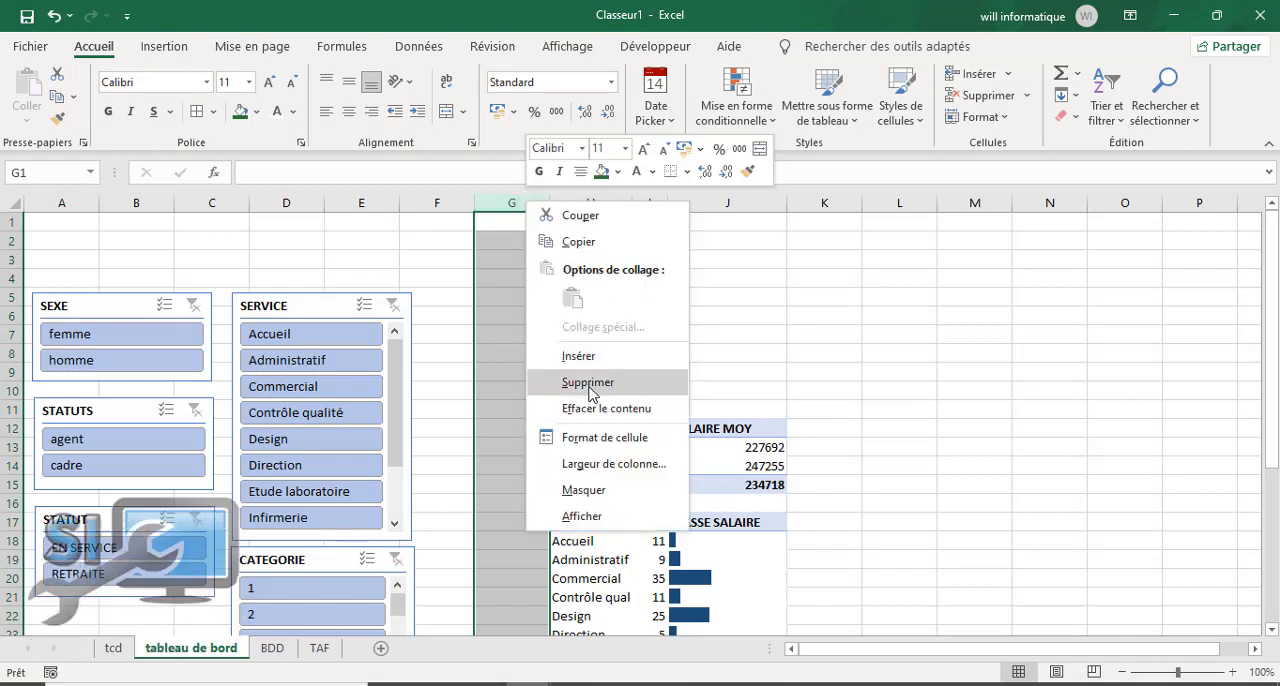
click(593, 385)
click(780, 353)
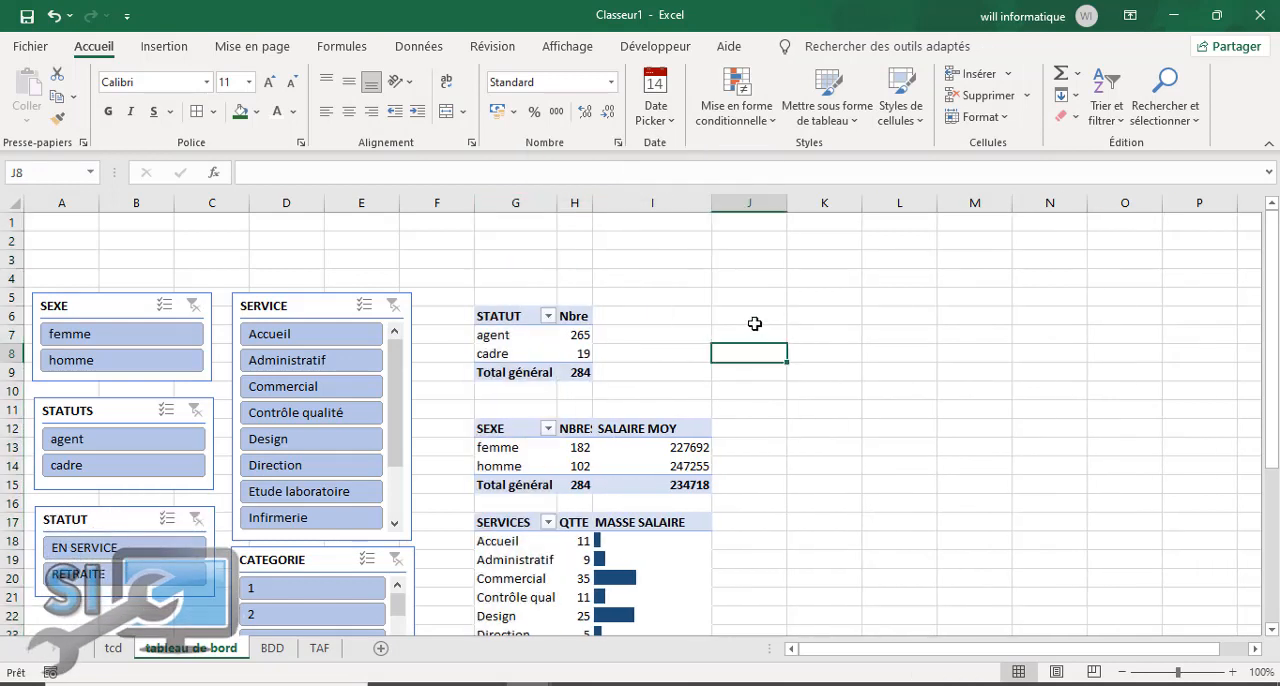
Step: Check the TAF sheet's list of slicers and pivot charts, glance at the tcd sheet, and return to "tableau de bord"
click(321, 648)
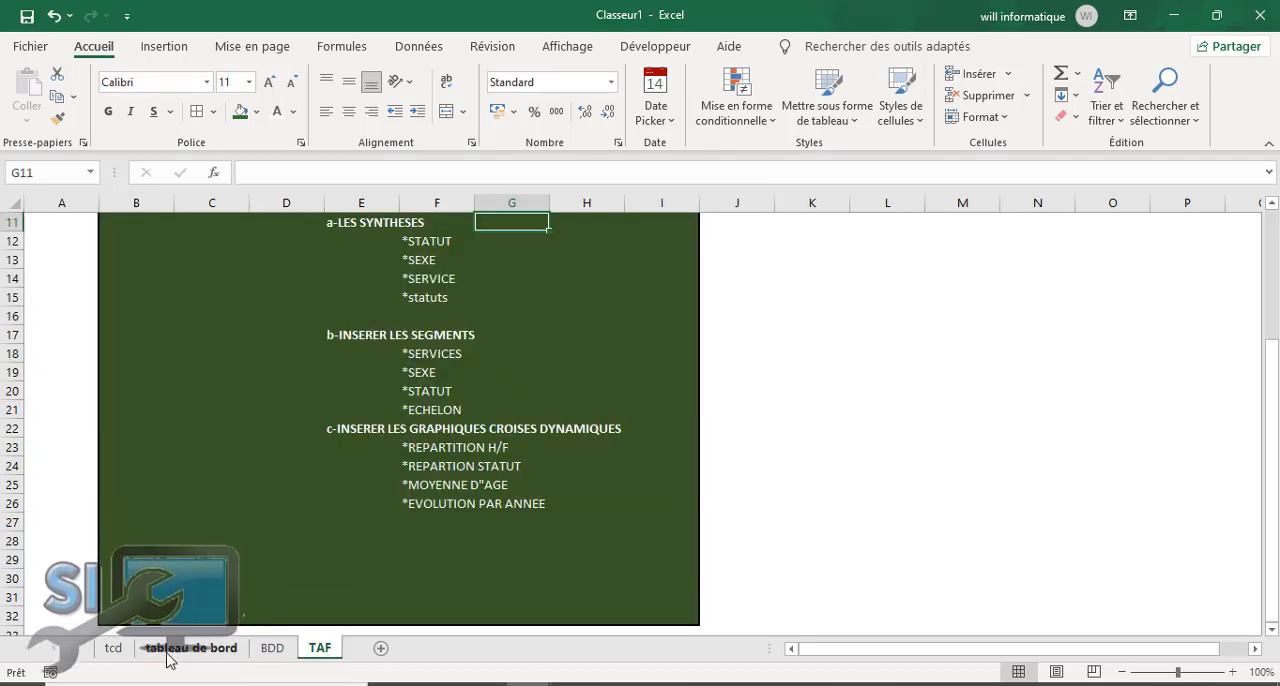
click(113, 650)
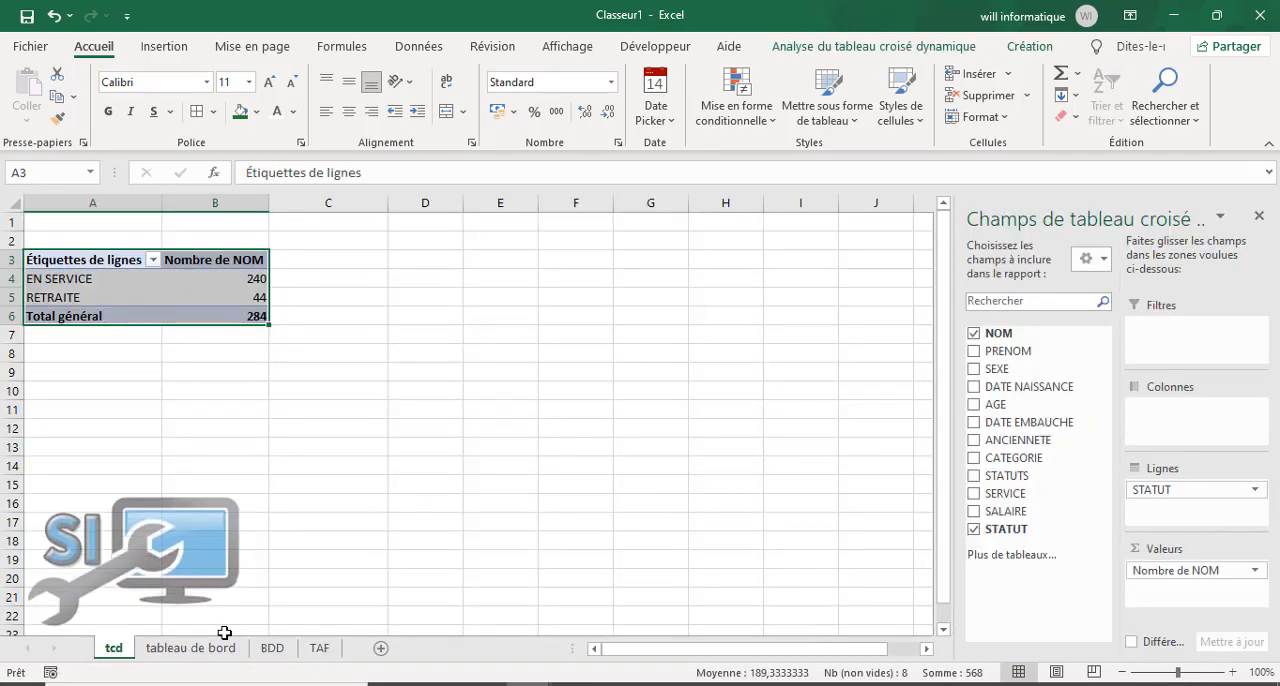
click(195, 648)
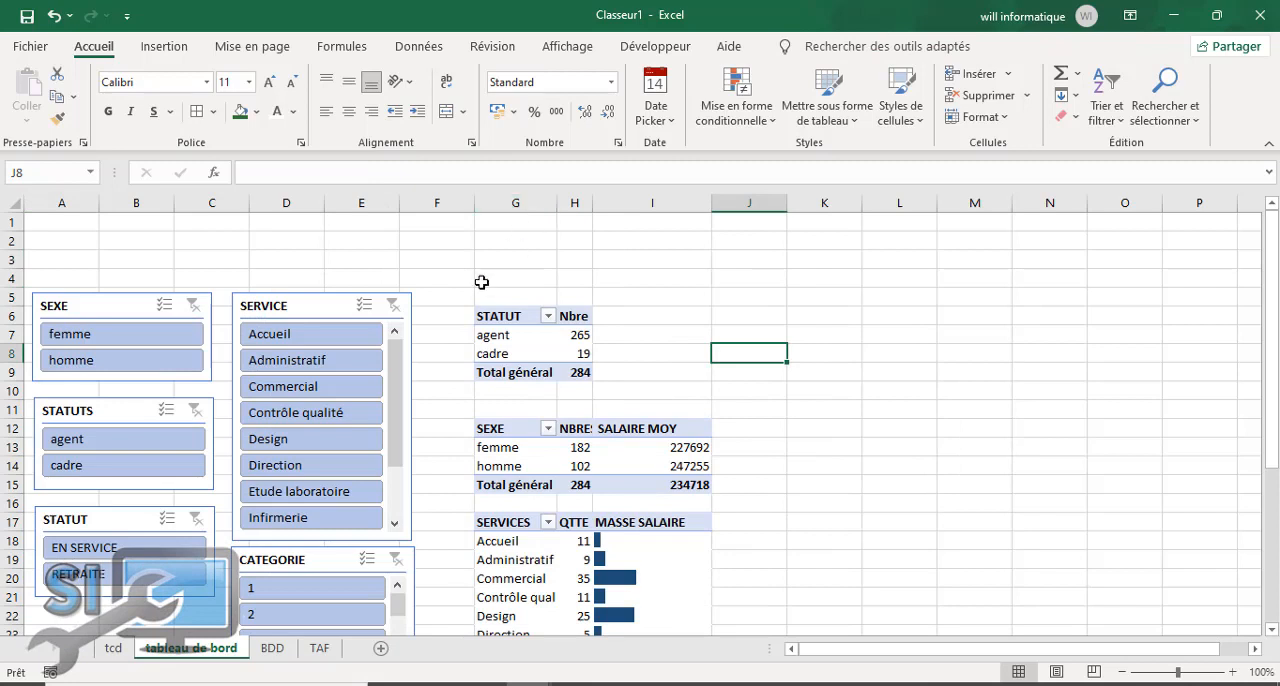
Step: Filter the STATUT pivot table to femme with the SEXE slicer and close the pivot table field list
click(439, 338)
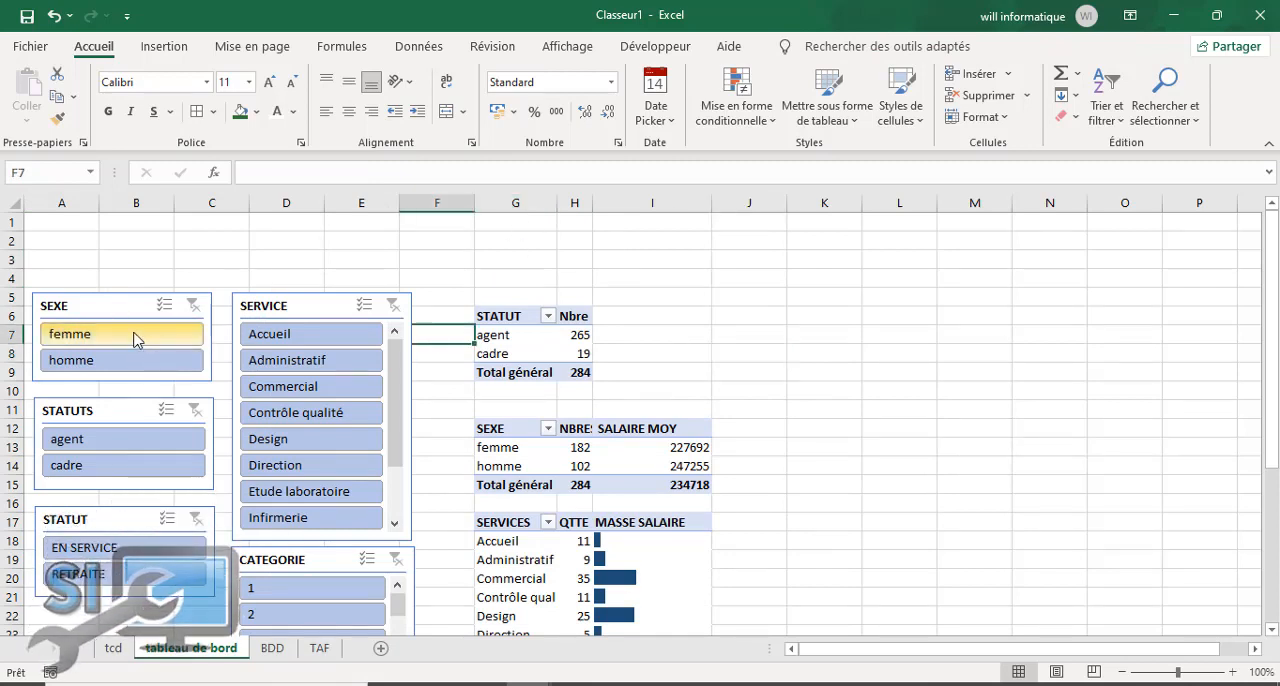
click(512, 315)
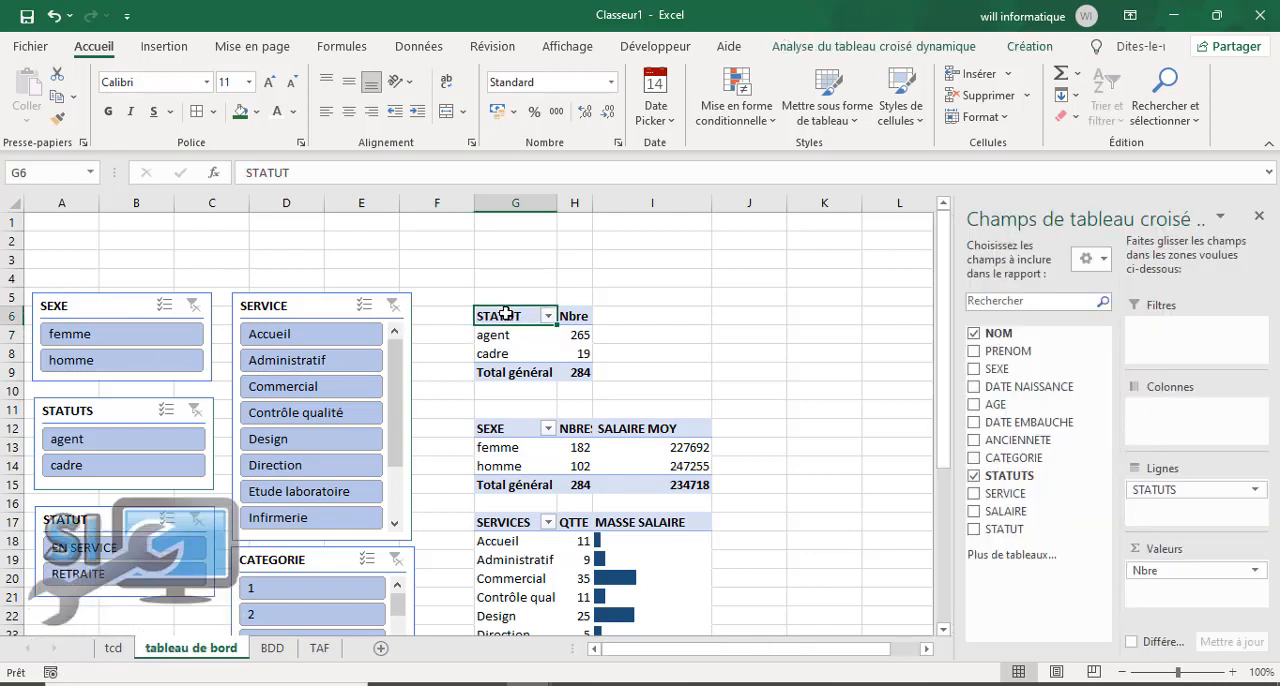
click(87, 338)
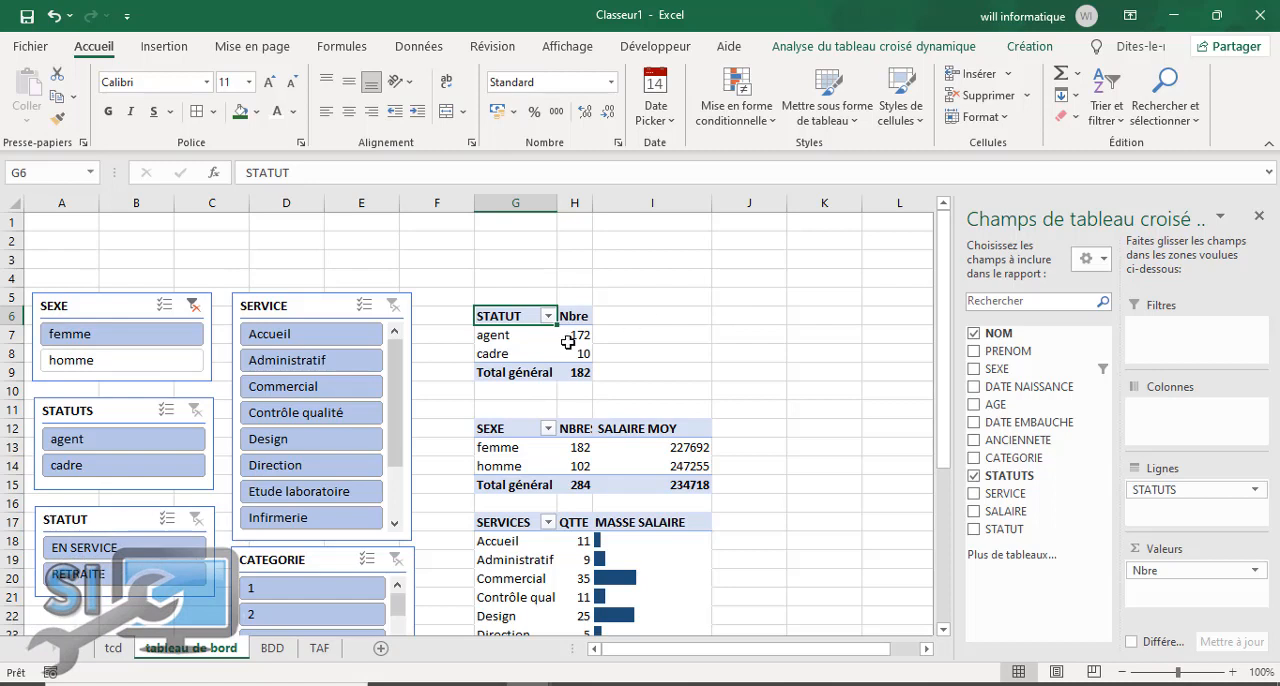
click(1256, 219)
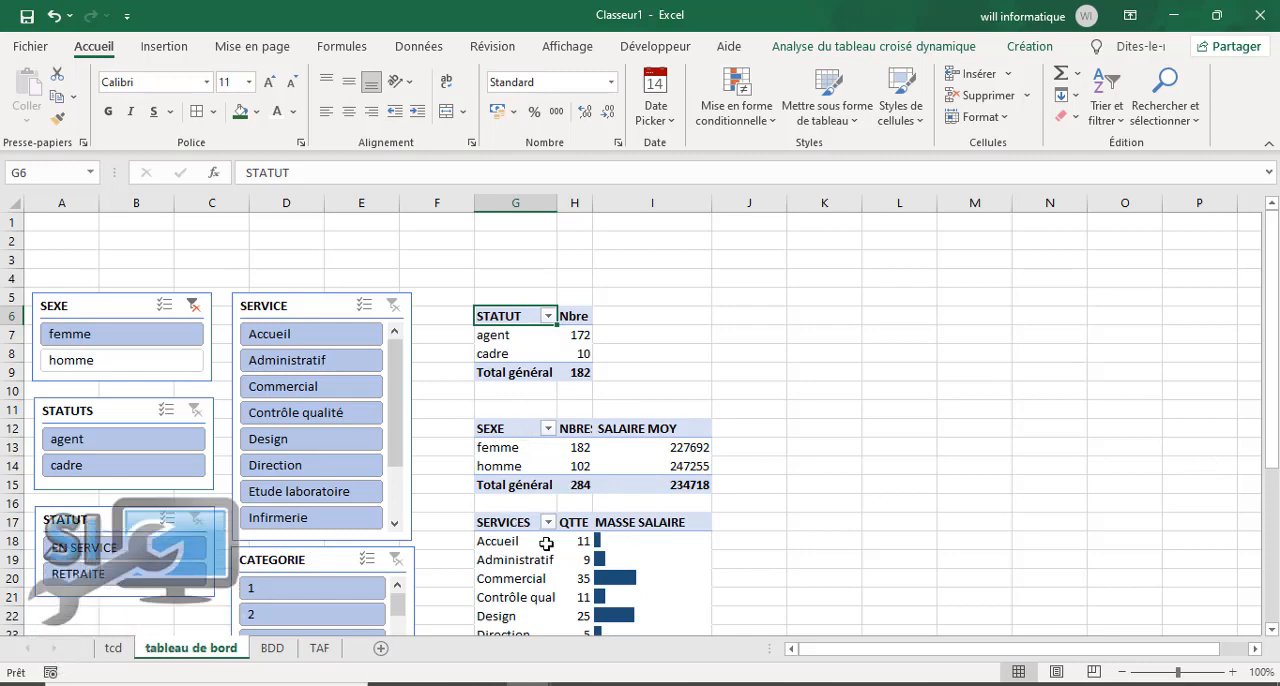
Step: Move the STATUTS pivot table from below the SERVICES table to cell J6, beside the STATUT table, and narrow column I slightly
drag(1272, 380, 1266, 553)
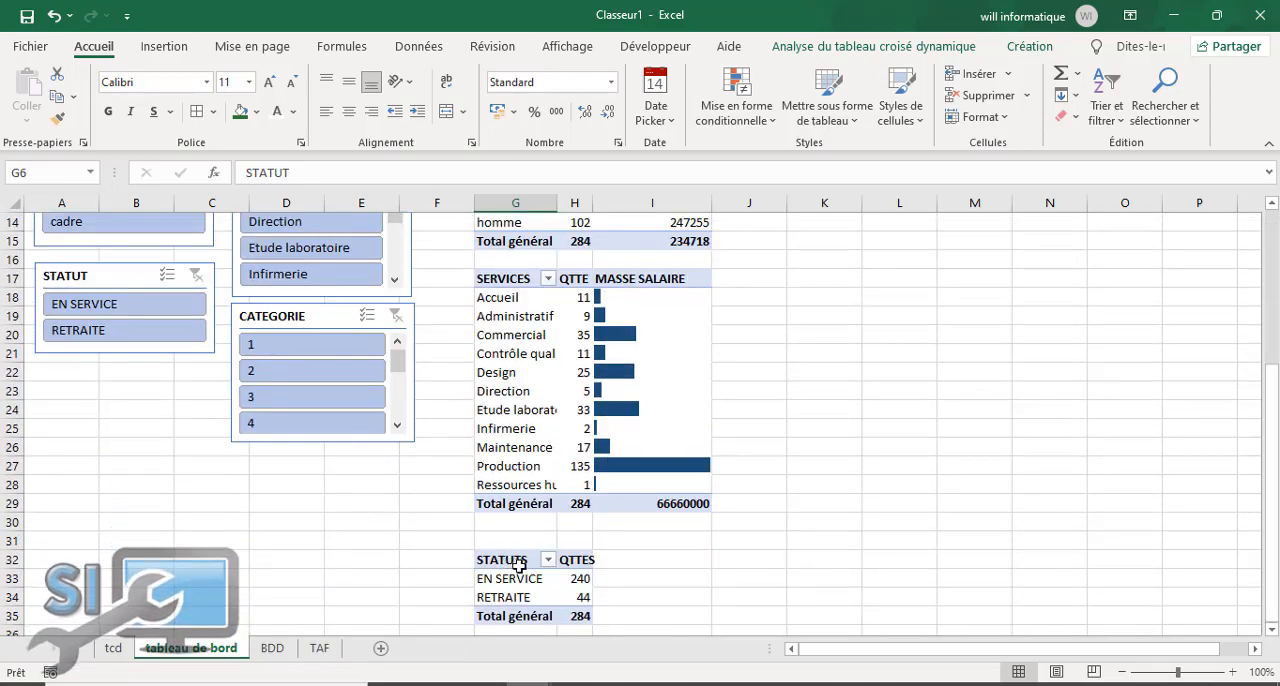
drag(1271, 405, 1236, 432)
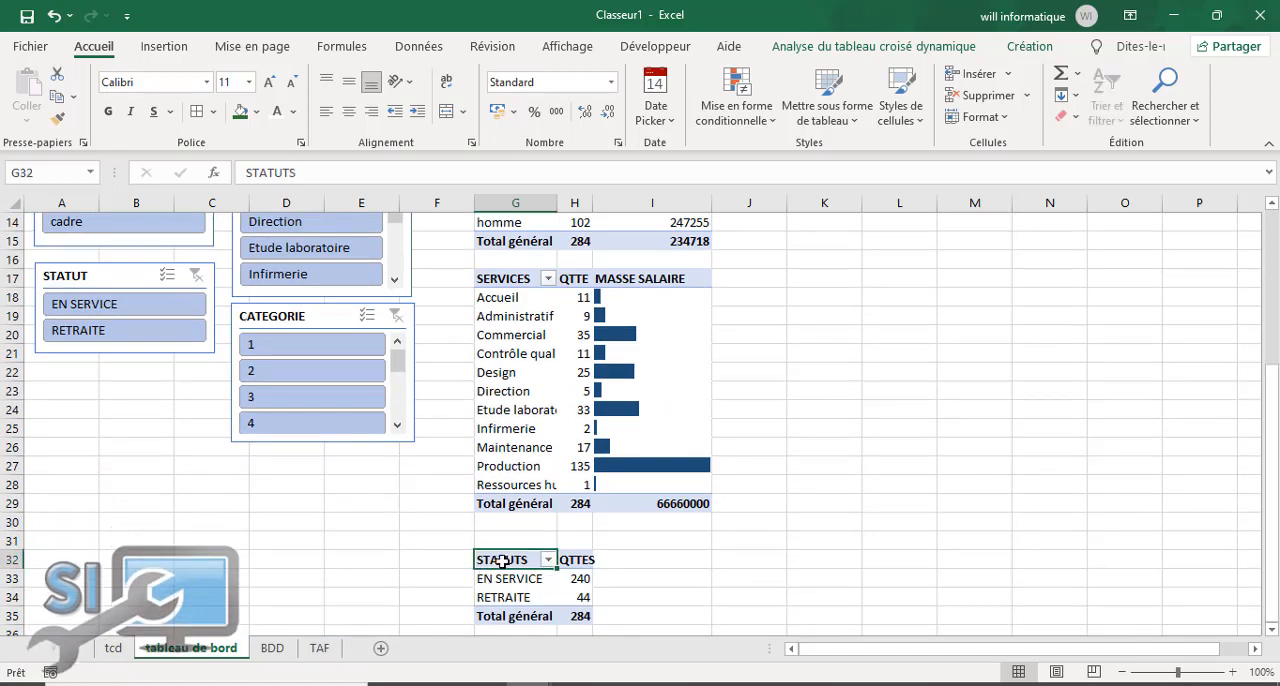
drag(503, 561, 567, 613)
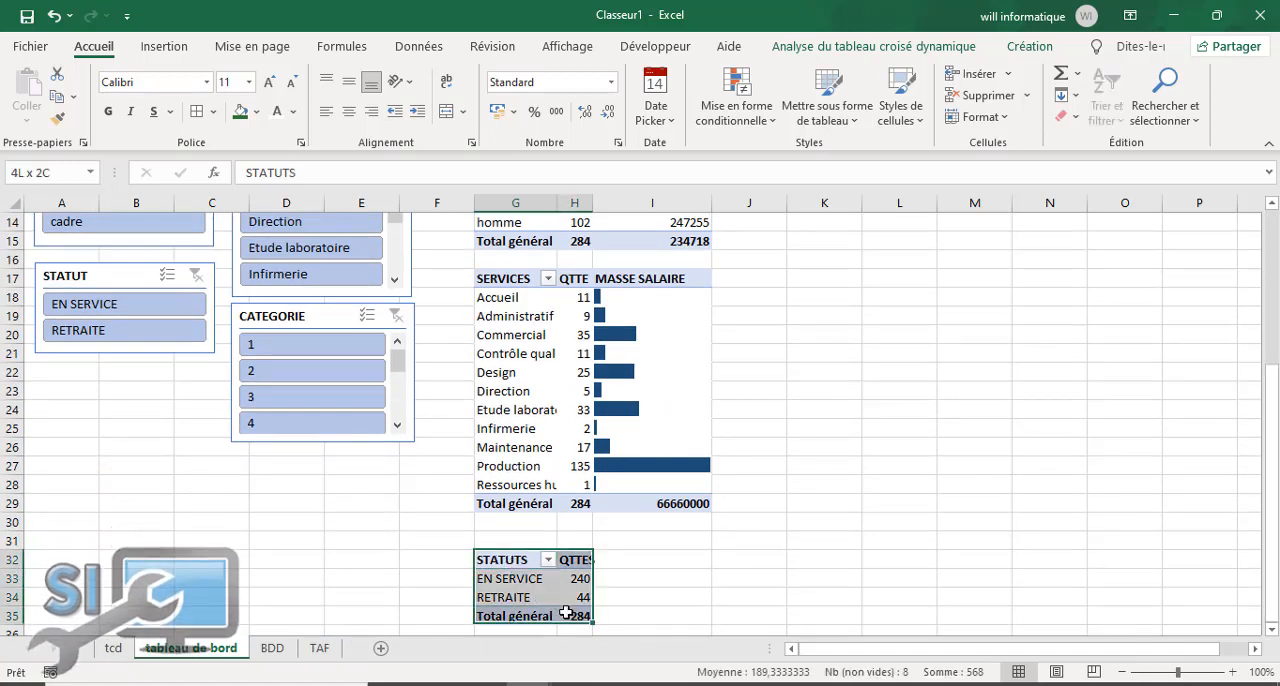
click(509, 557)
drag(508, 560, 580, 613)
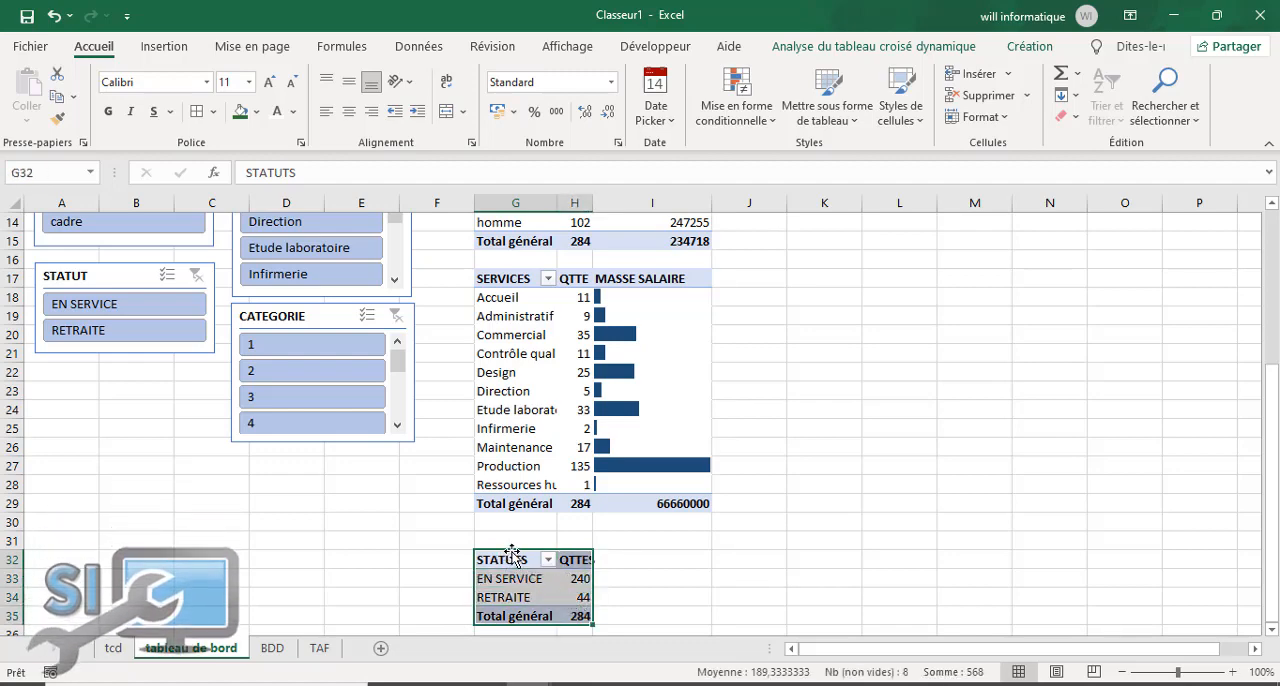
drag(511, 553, 814, 257)
mouse_move(716, 204)
mouse_down()
mouse_move(680, 209)
mouse_move(694, 205)
mouse_up()
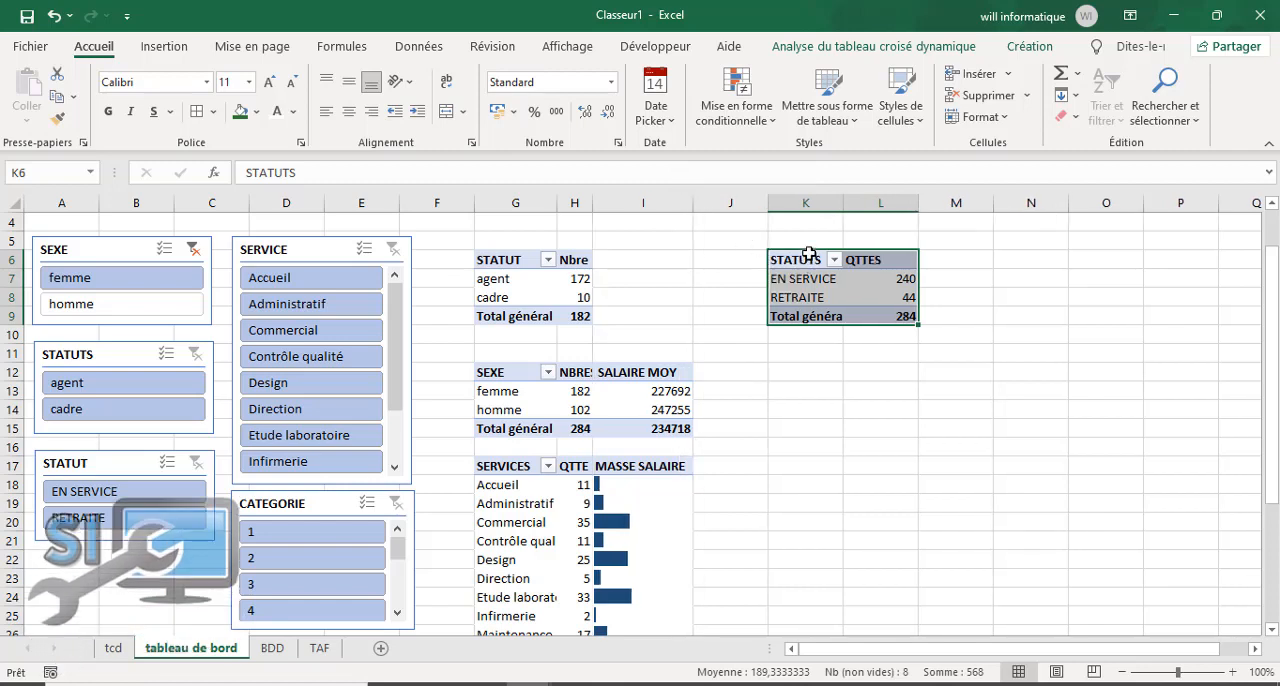
drag(786, 257, 706, 258)
click(788, 376)
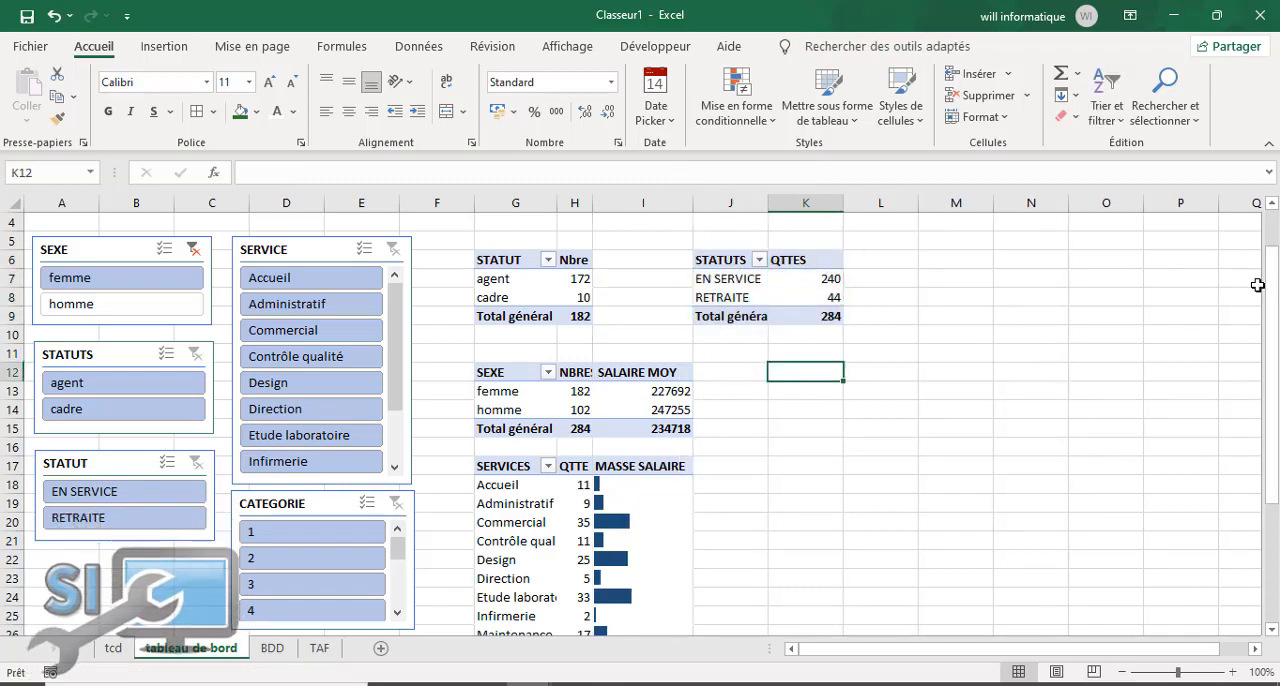
Step: Clear the SEXE slicer's filter and connect the slicer to Tableau croisé dynamique3, 5 and 6 as well
scroll(1276, 235, up, 1)
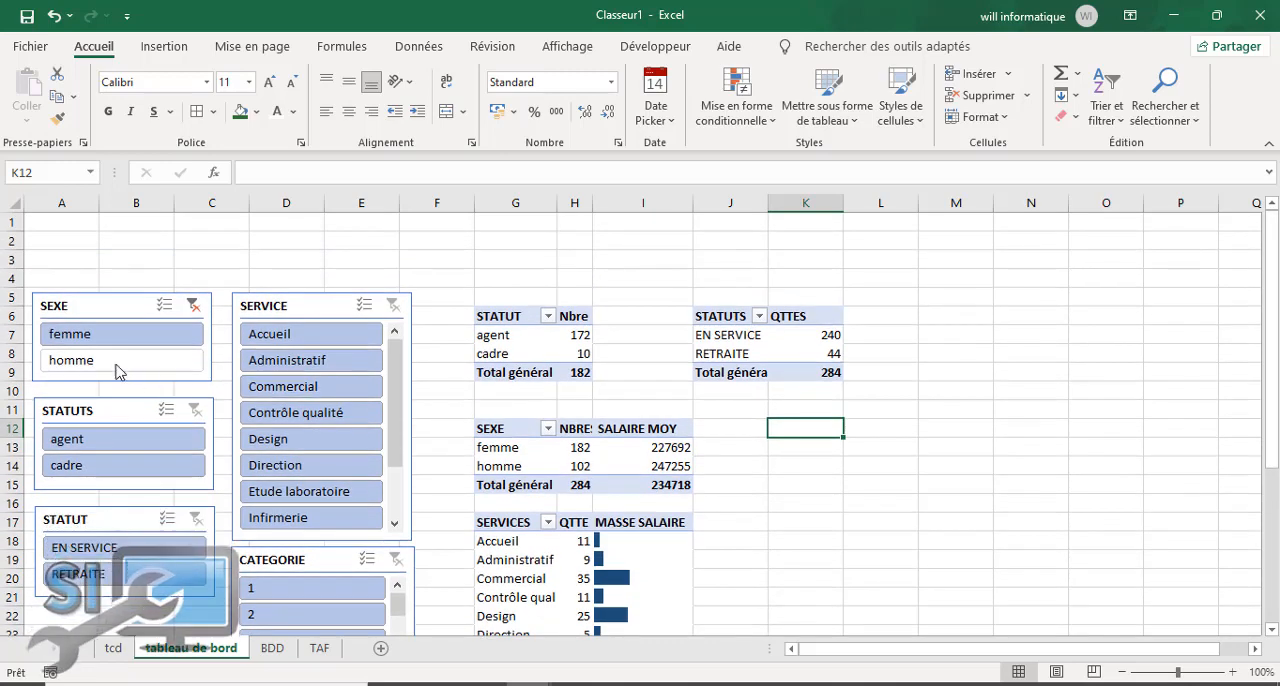
click(102, 305)
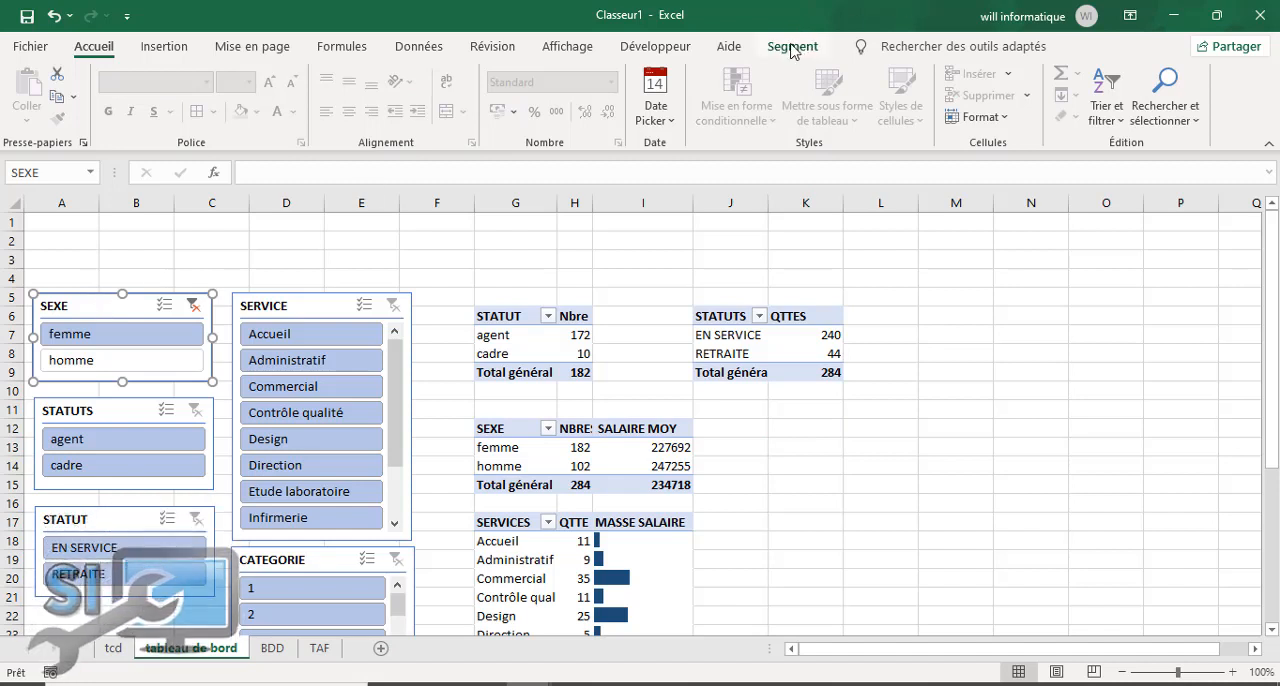
click(193, 304)
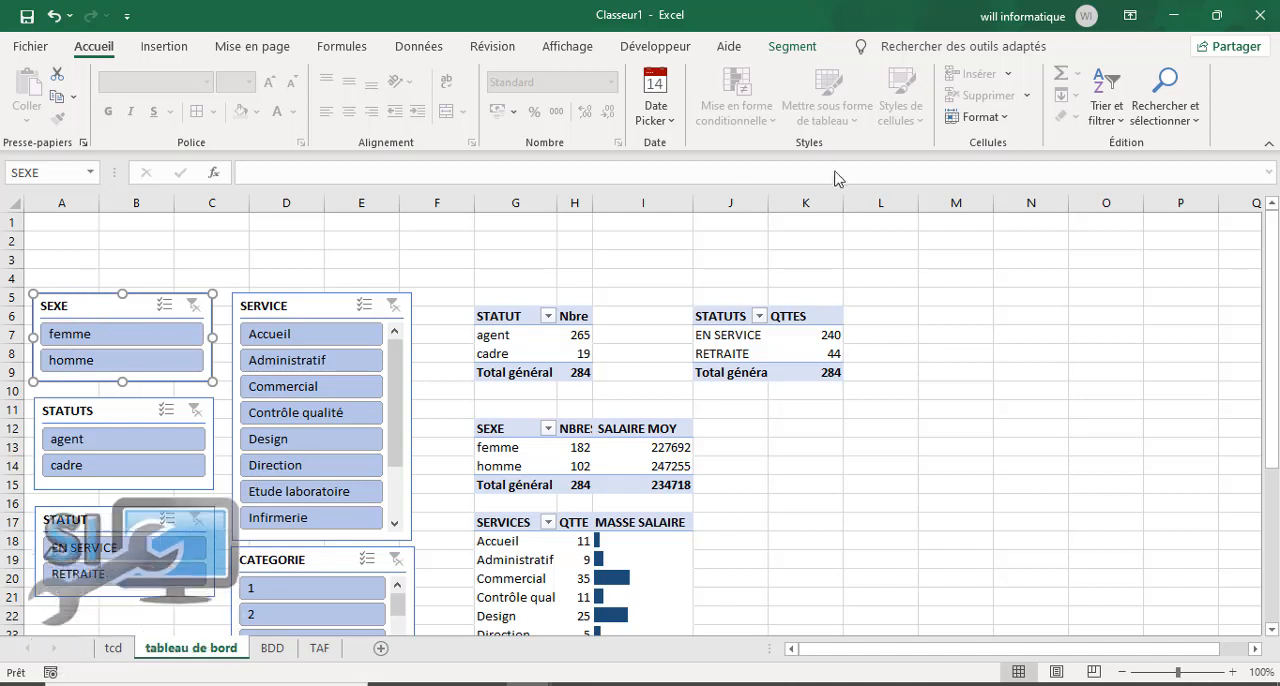
click(790, 47)
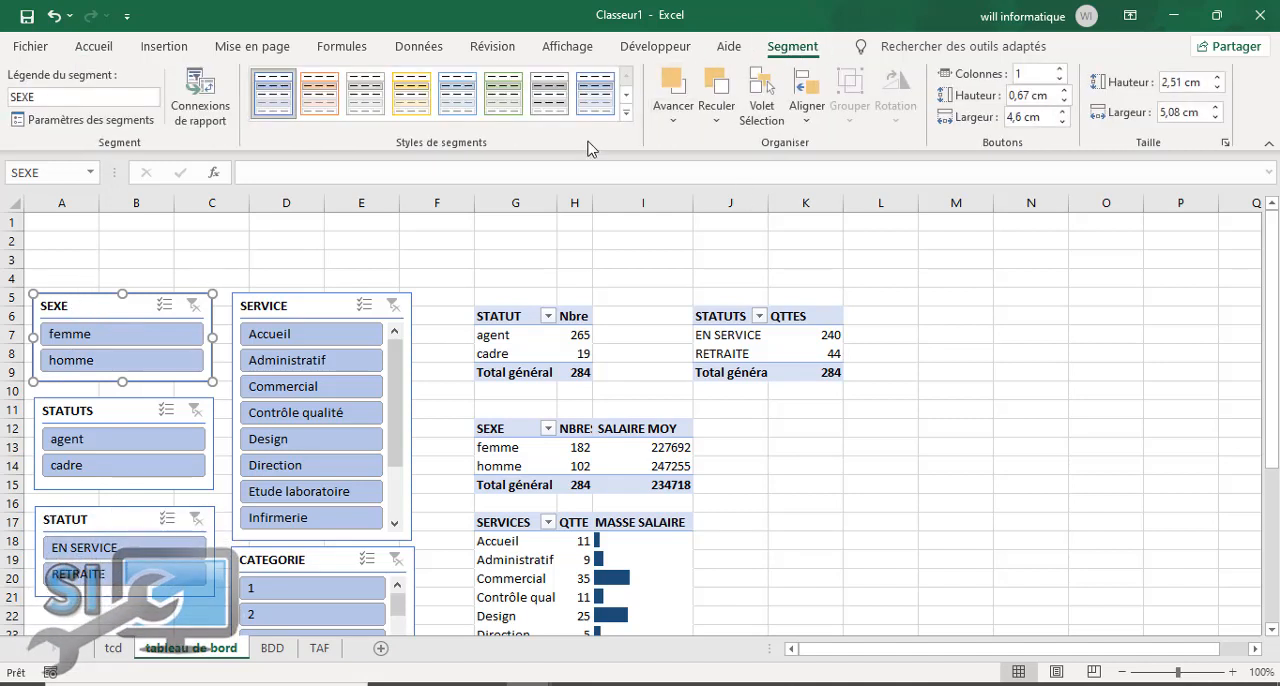
click(197, 113)
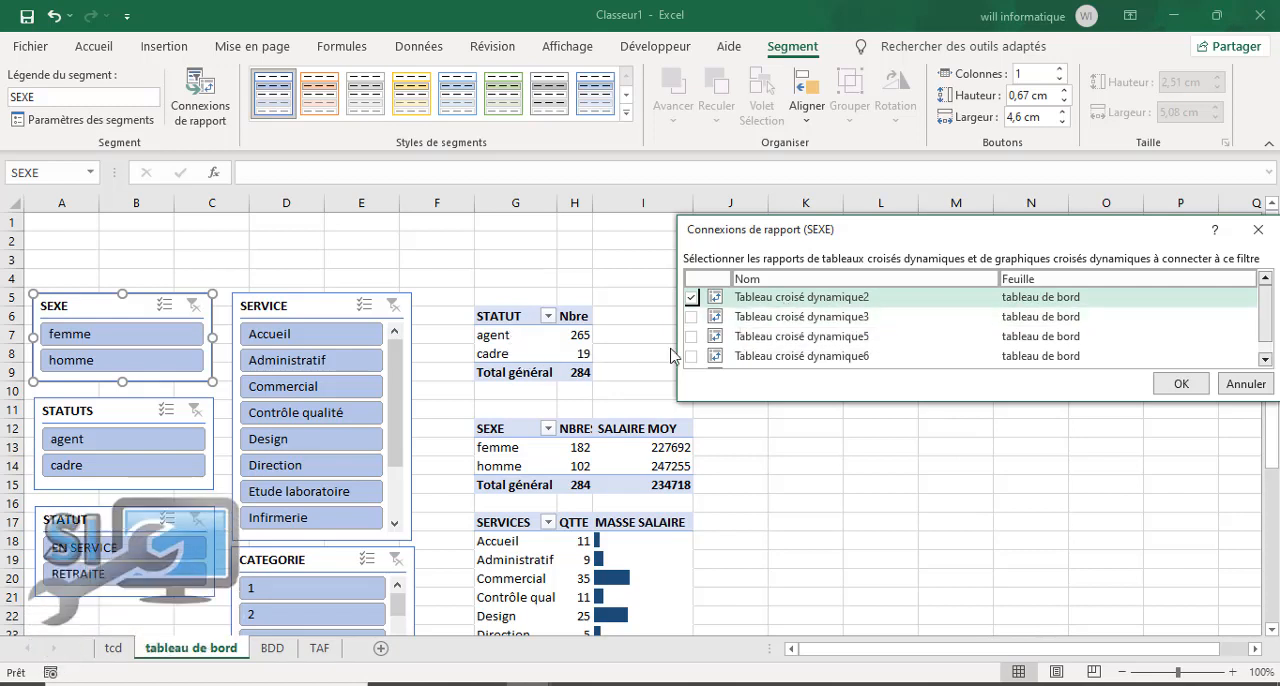
click(690, 316)
click(690, 336)
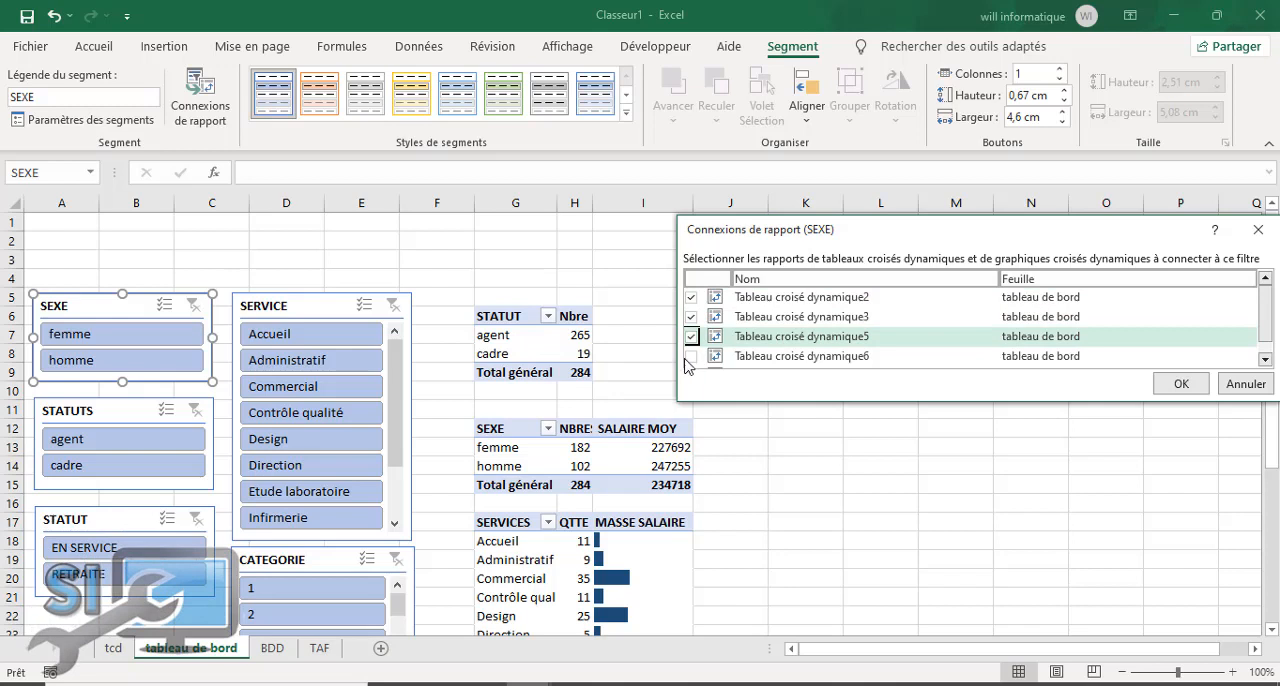
click(1190, 388)
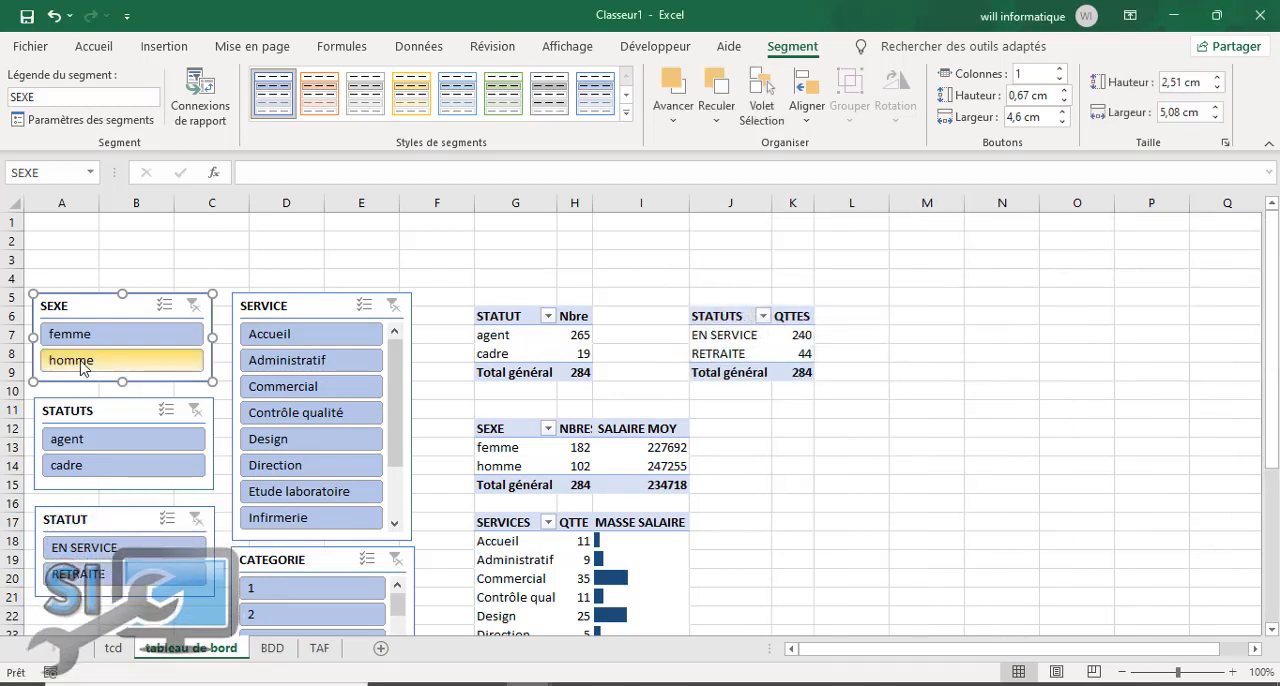
Step: Test the SEXE slicer's connections by filtering alternately on femme and homme, finishing on homme
click(103, 336)
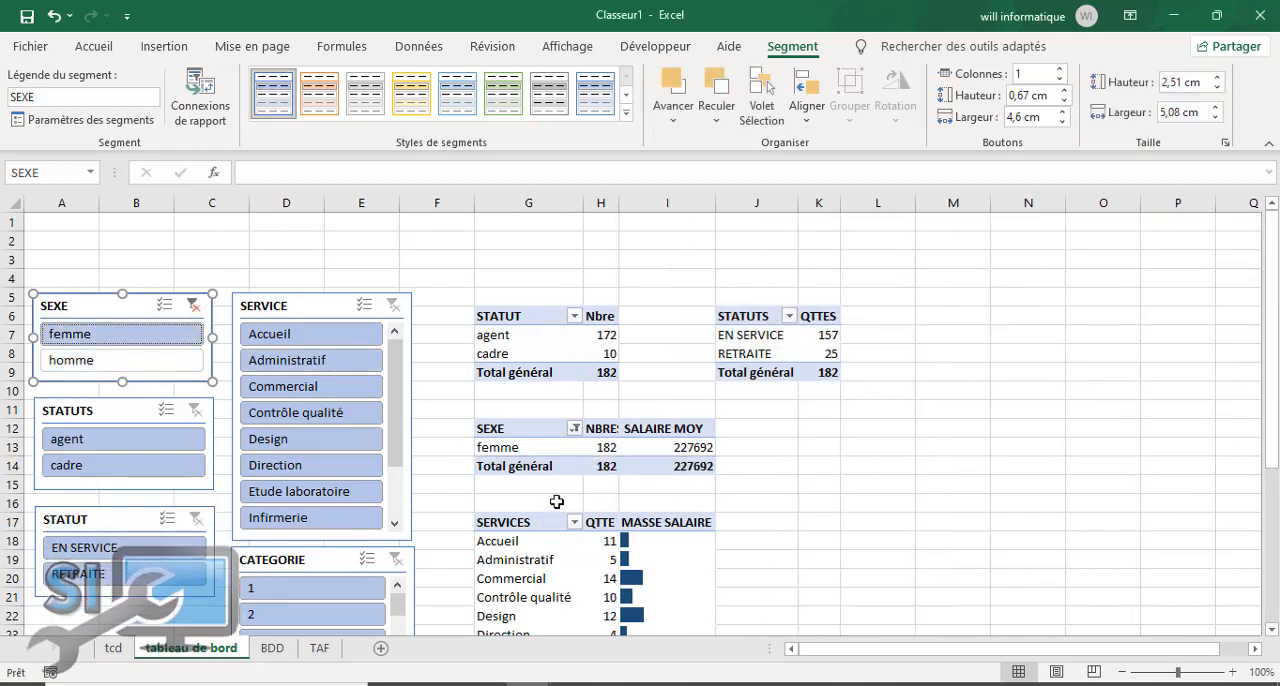
mouse_move(1276, 378)
mouse_down()
mouse_move(1277, 486)
mouse_move(1277, 362)
mouse_move(1277, 553)
mouse_move(1275, 388)
mouse_up()
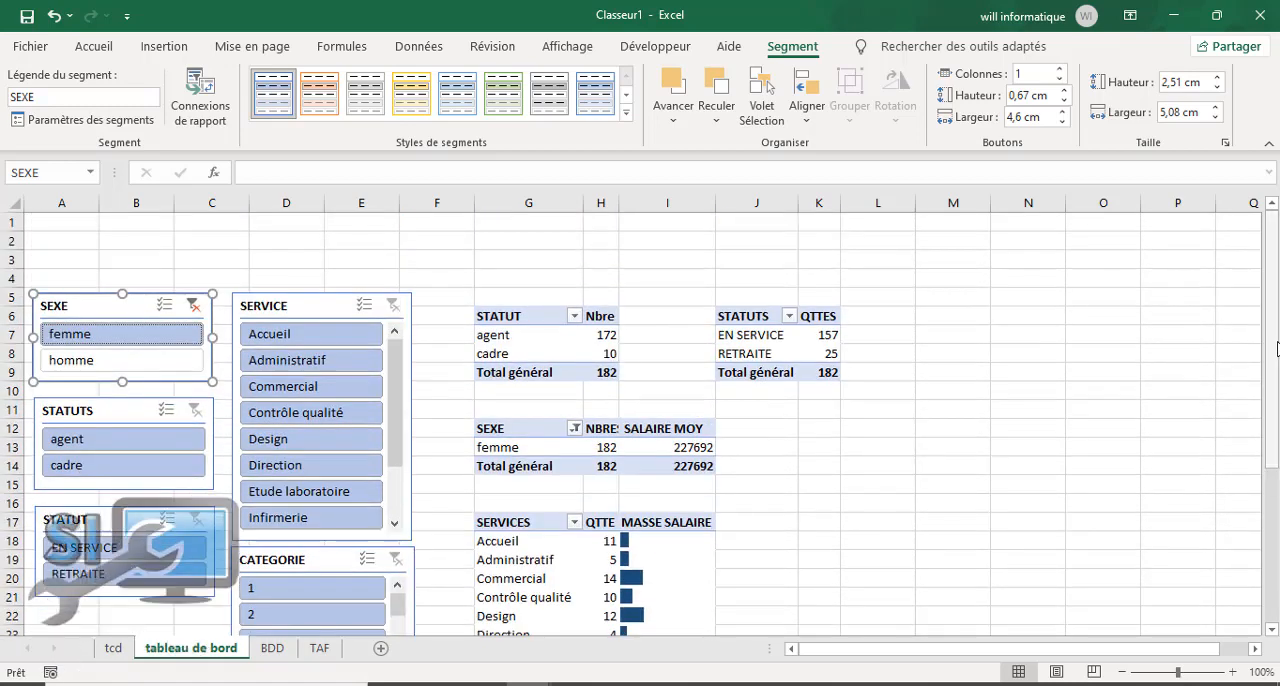
click(133, 362)
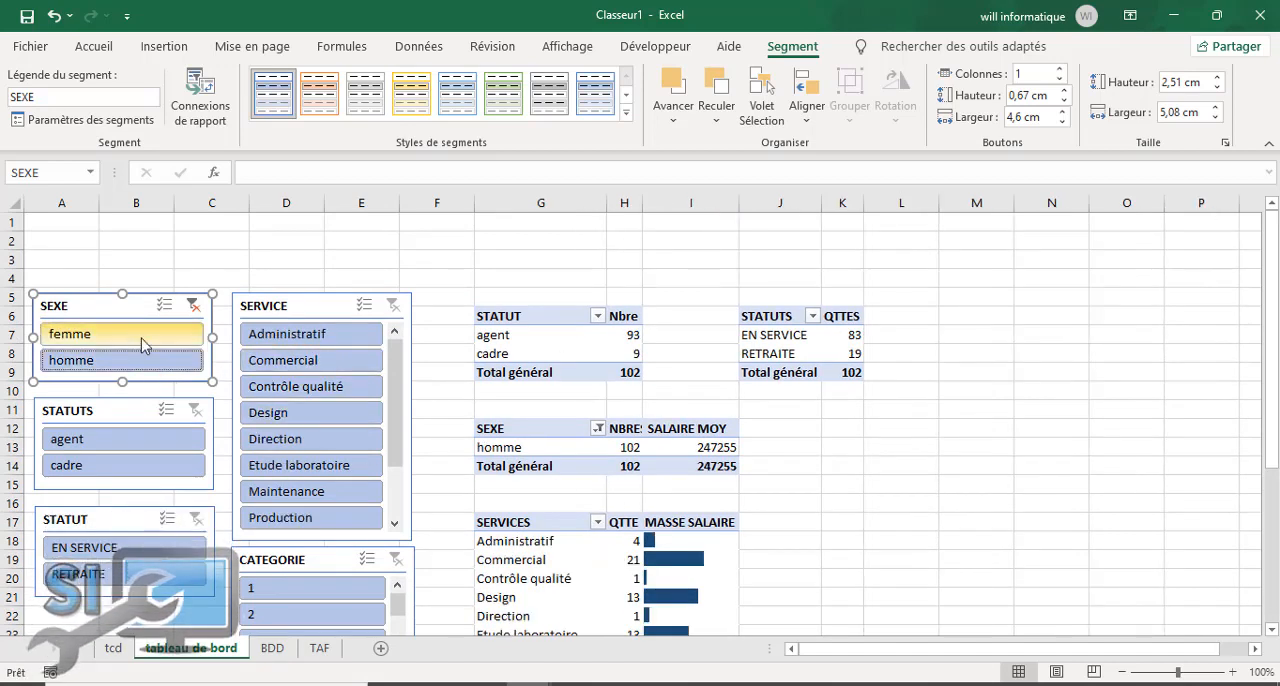
click(133, 338)
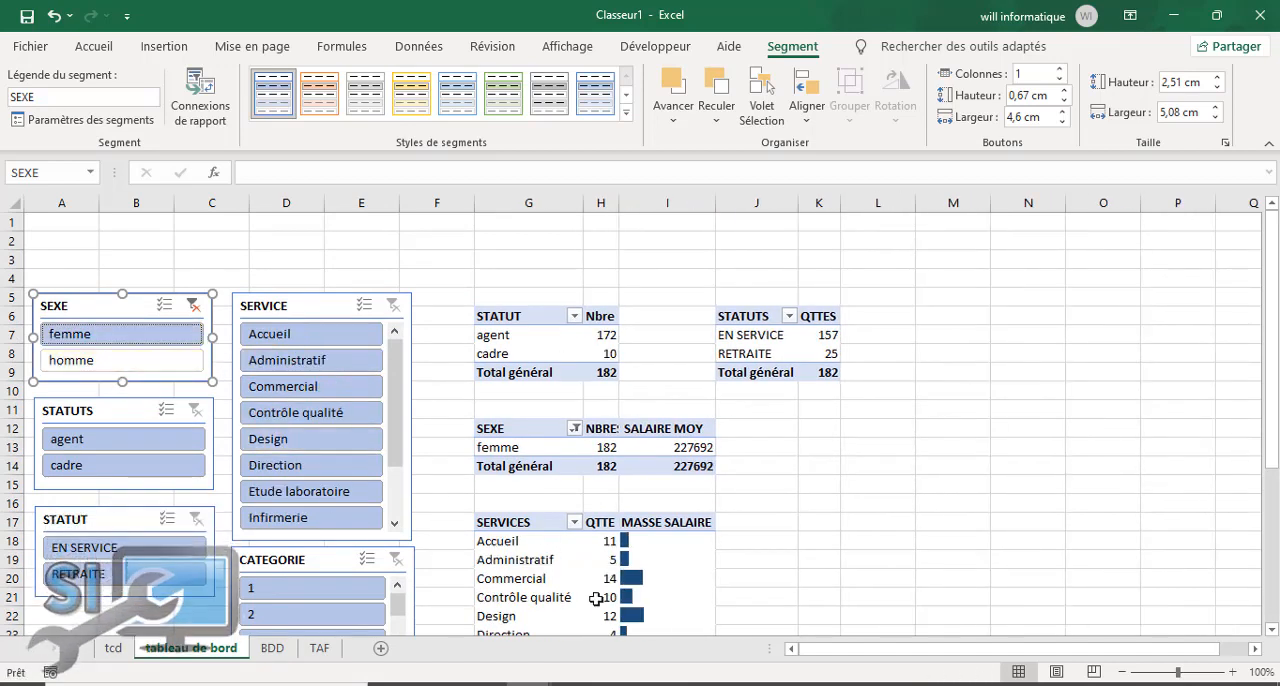
click(141, 362)
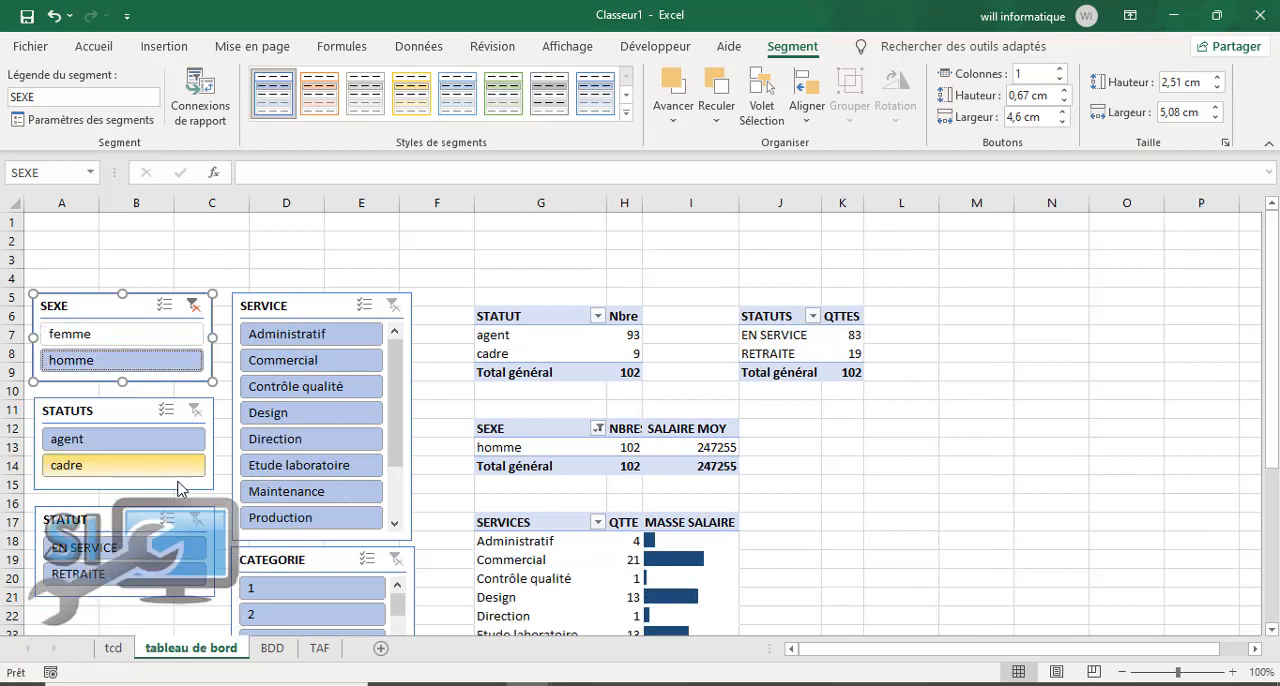
Step: Try the STATUTS slicer with agent and cadre, and clear the filters of both the STATUTS and SEXE slicers
click(156, 440)
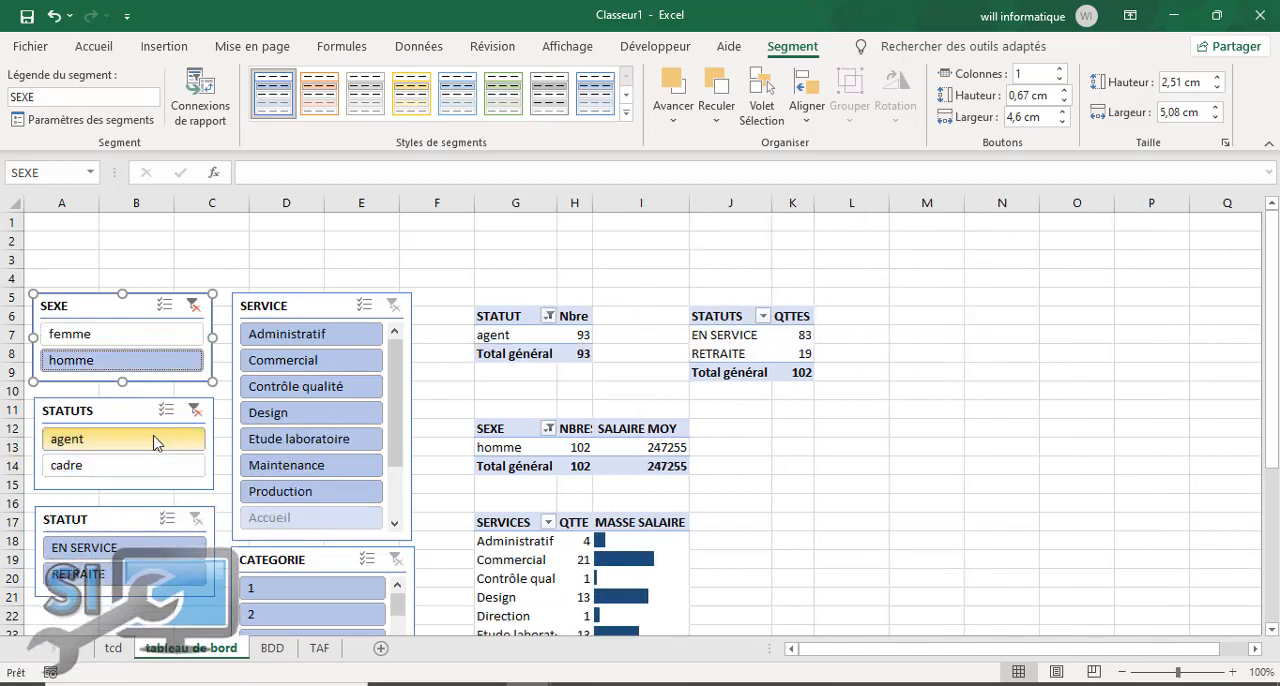
click(131, 476)
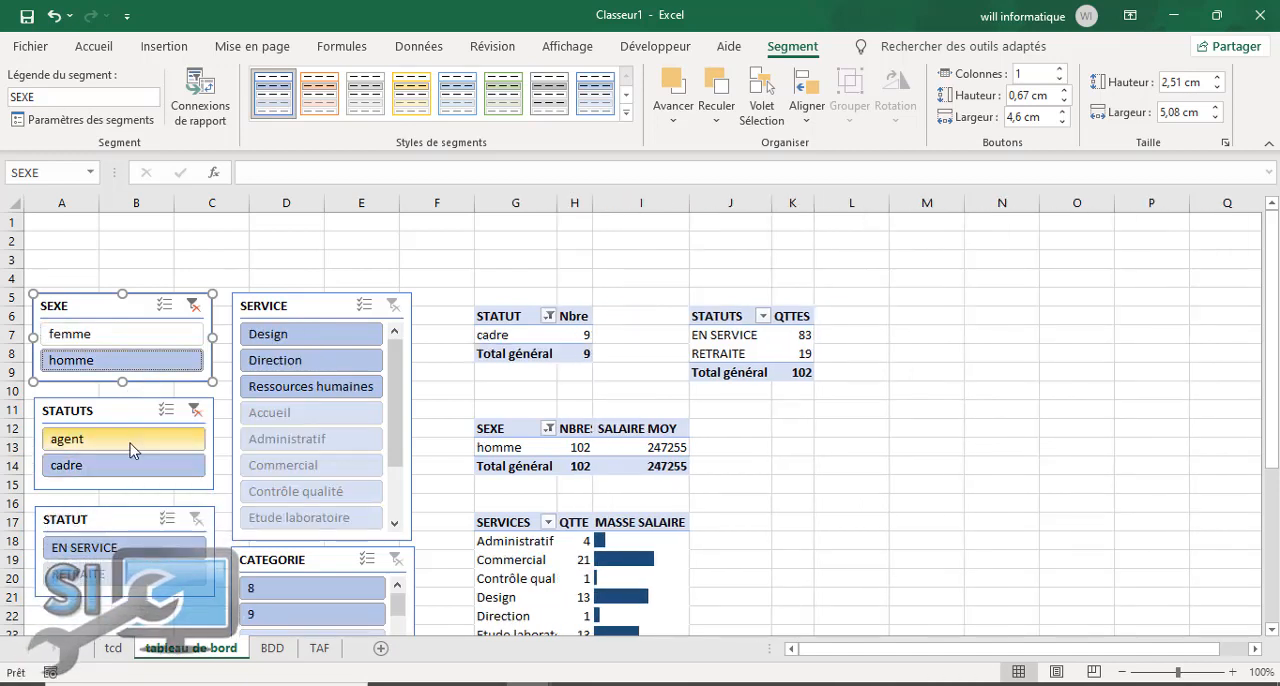
click(130, 443)
click(196, 413)
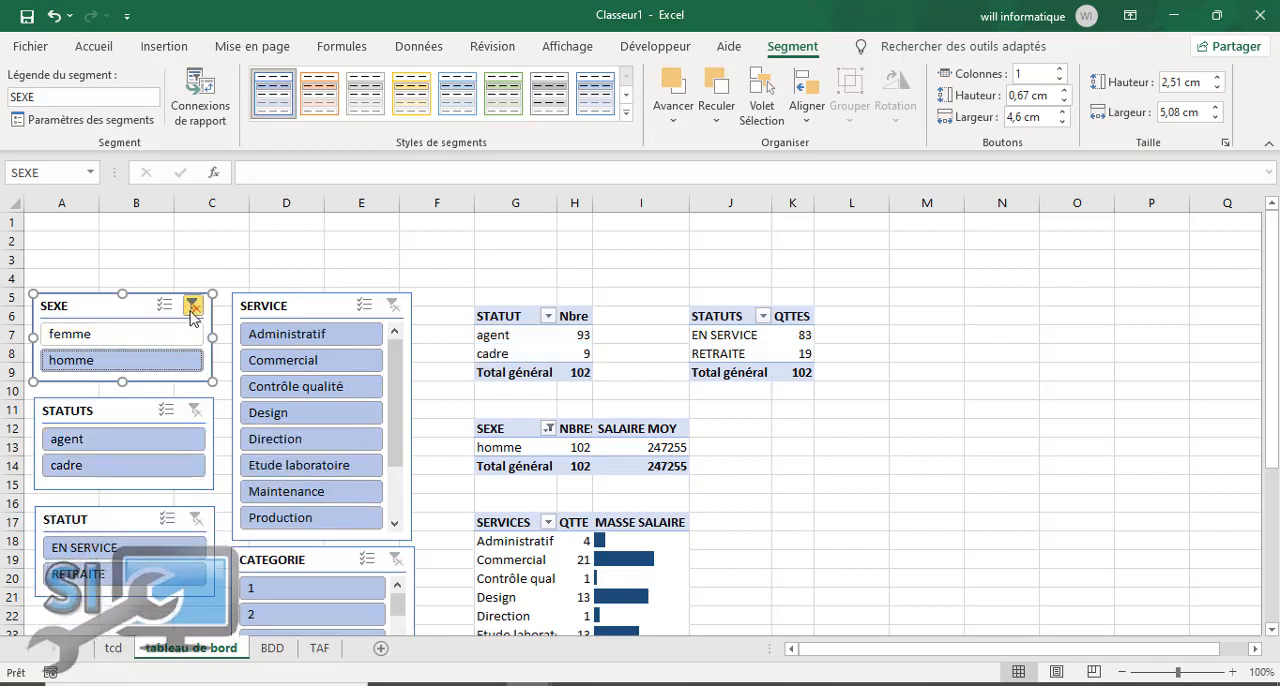
click(193, 305)
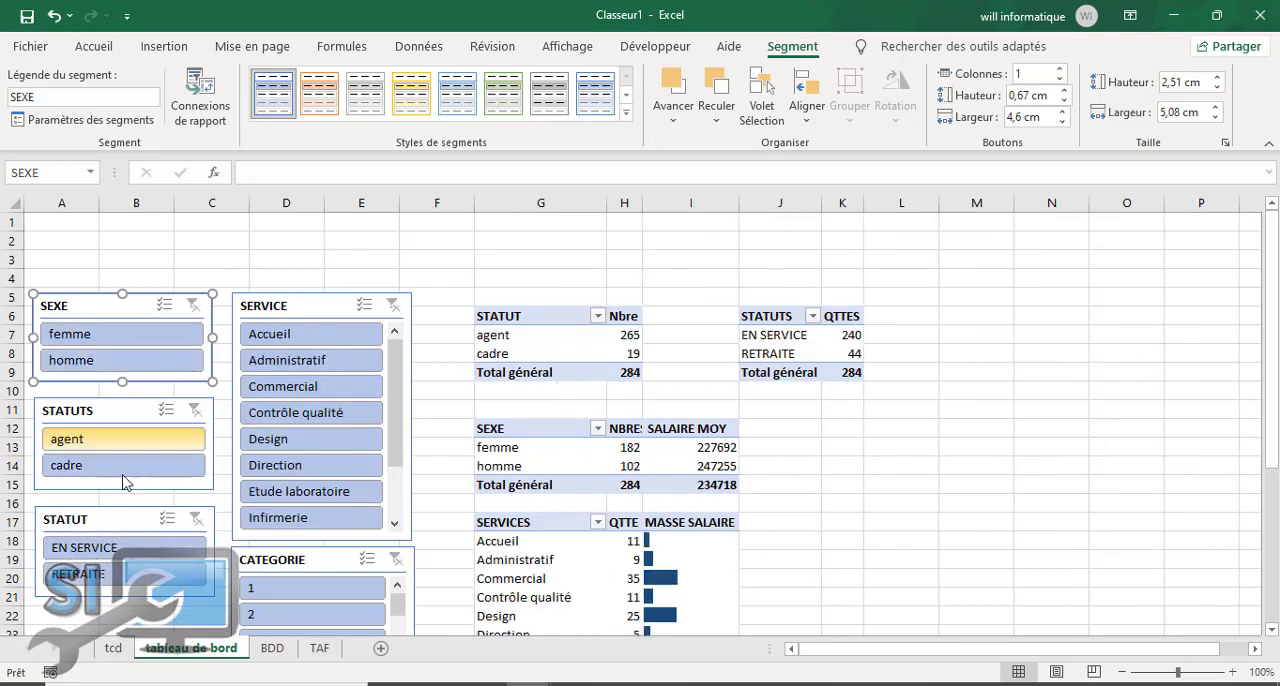
Step: Connect the STATUTS slicer (agent, cadre) to Tableau croisé dynamique3, 5 and 6 through its report connections
click(130, 410)
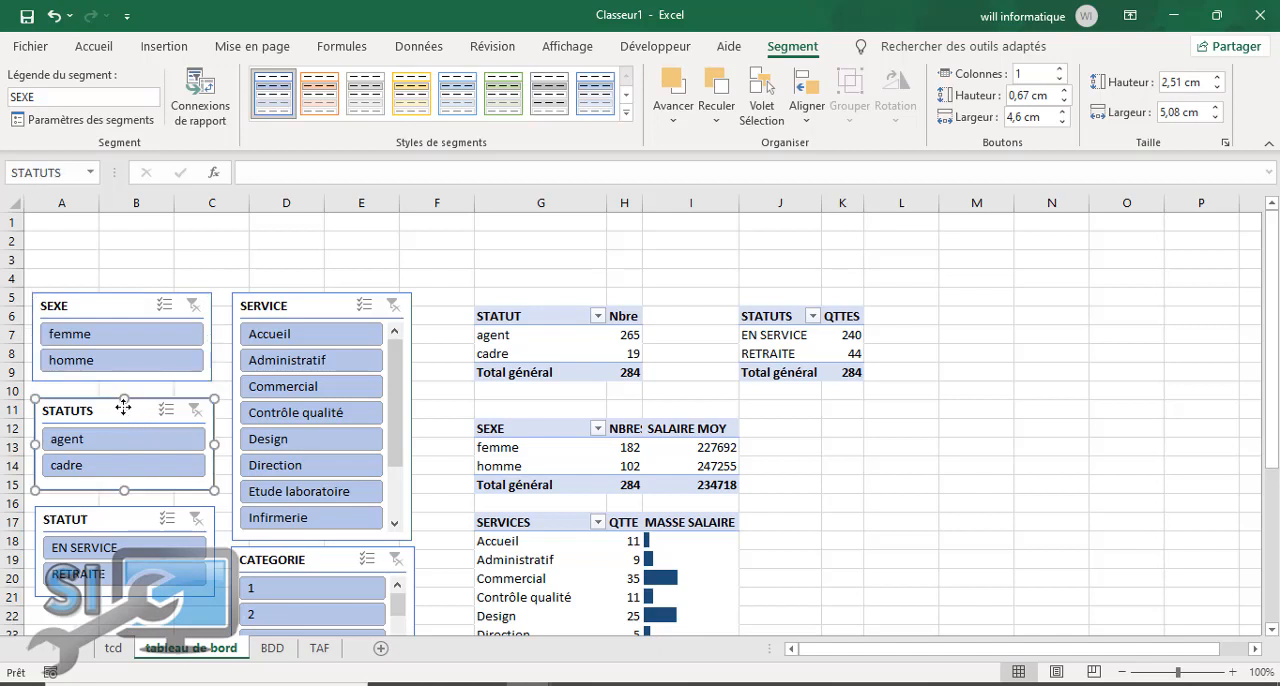
right_click(128, 410)
key(Escape)
click(200, 100)
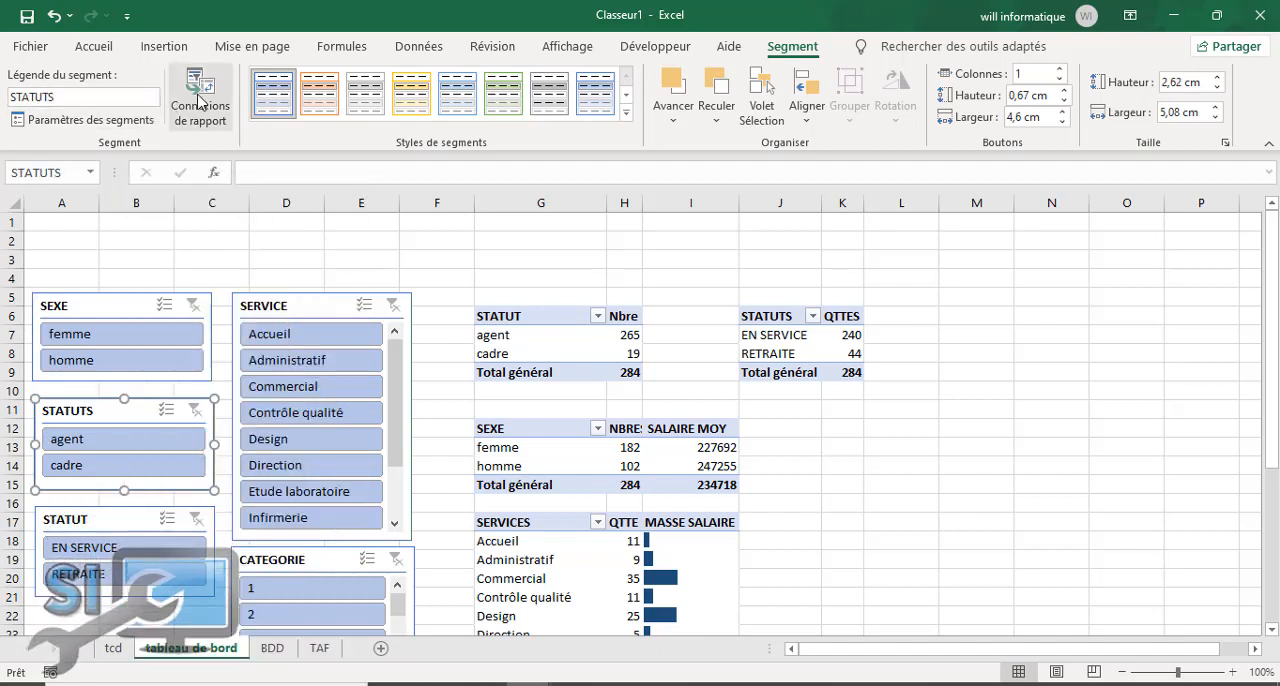
click(691, 316)
click(691, 336)
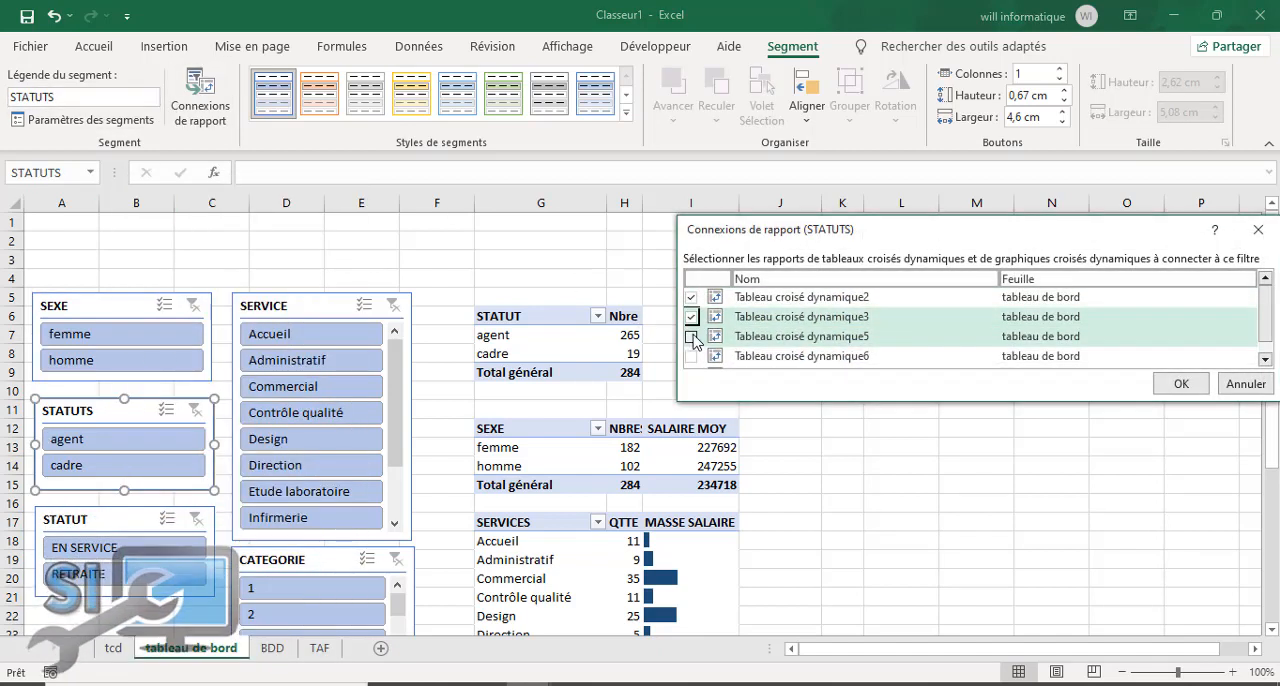
click(691, 356)
click(1181, 384)
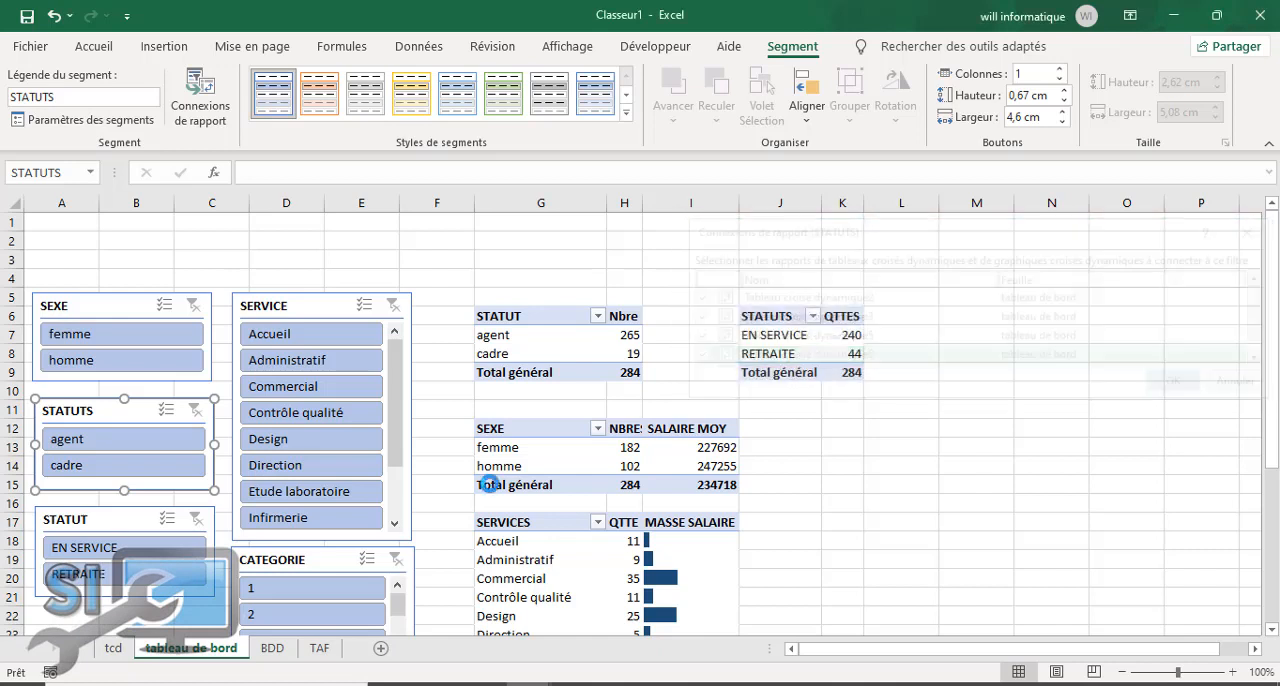
Step: Connect the STATUT slicer (EN SERVICE, RETRAITE) to Tableau croisé dynamique3, 5 and 6 through its report connections
click(100, 519)
click(200, 100)
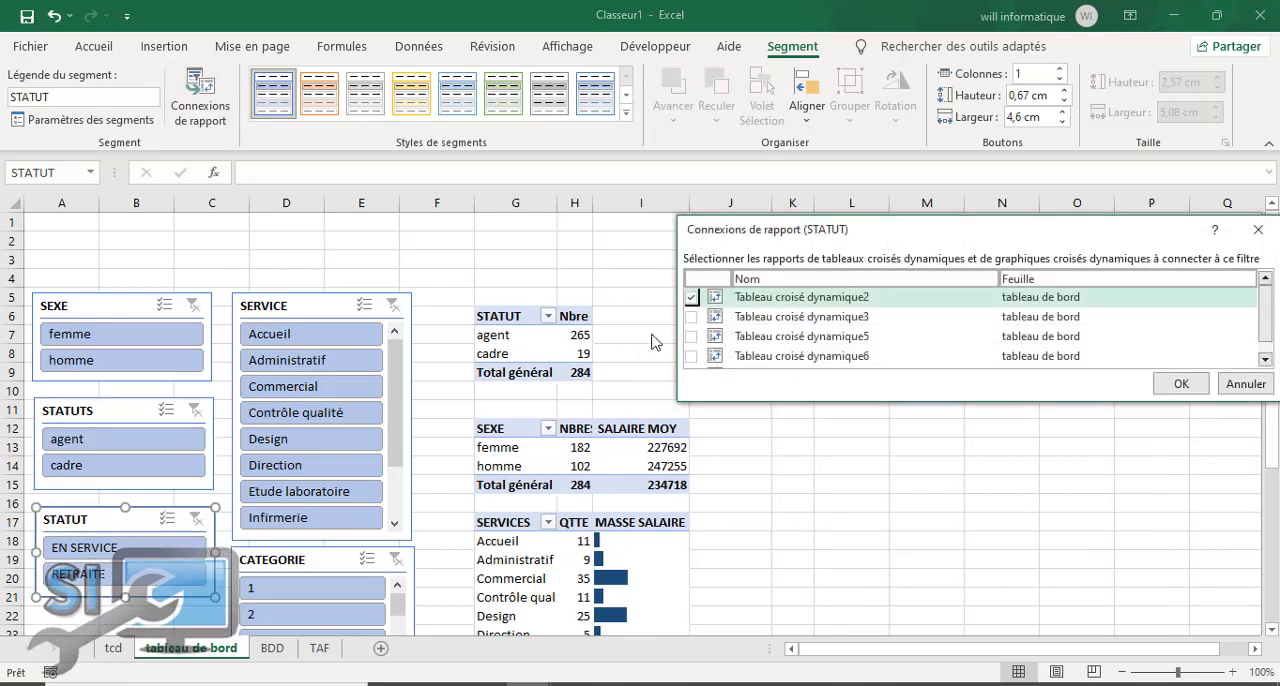
click(691, 316)
click(691, 336)
click(691, 356)
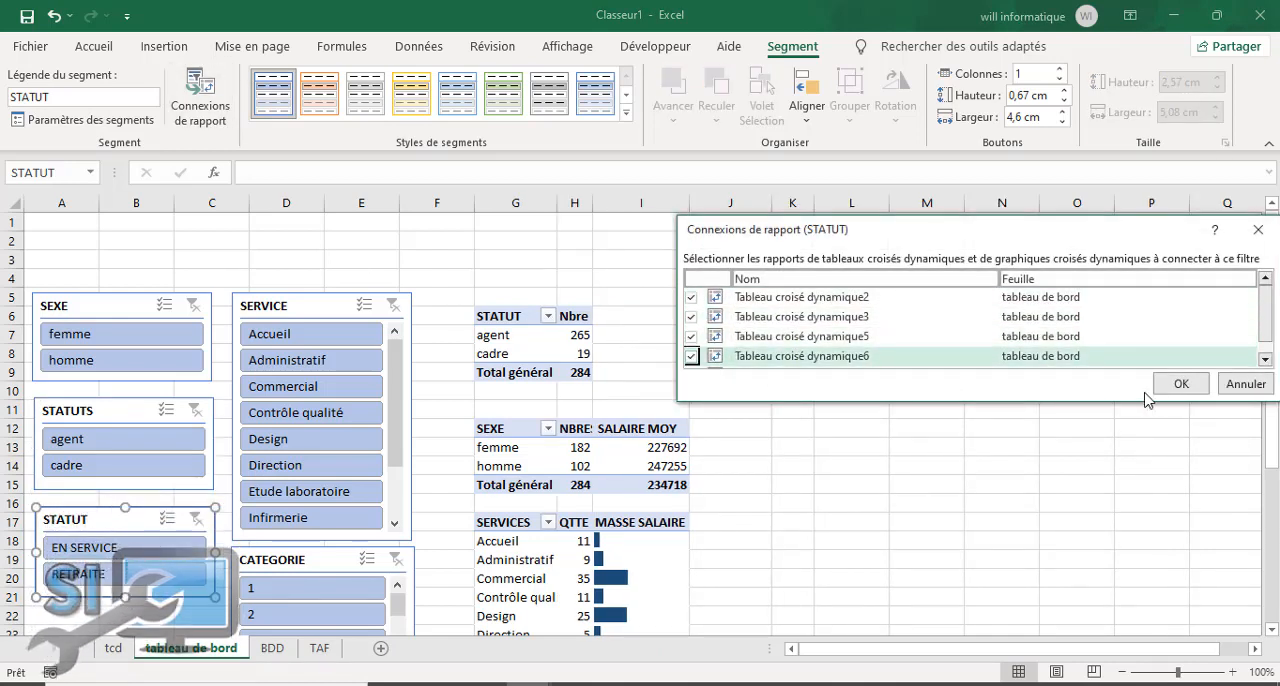
click(1179, 384)
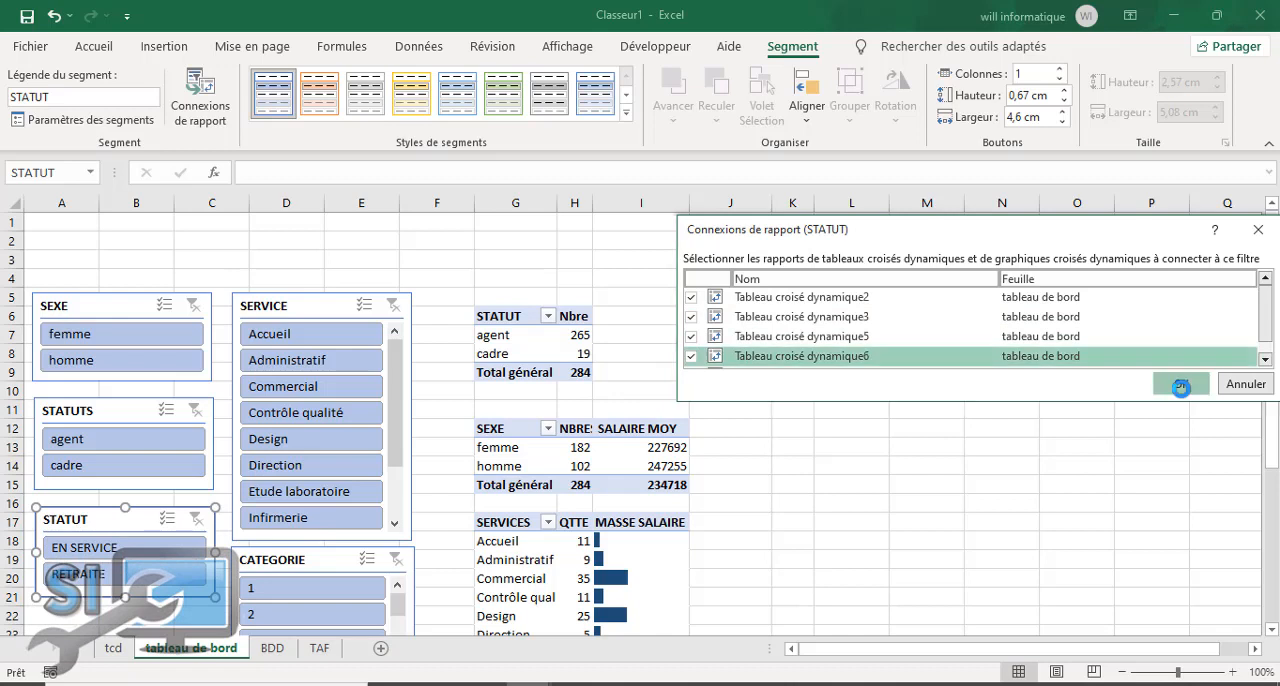
Step: Connect the SERVICE slicer to Tableau croisé dynamique3, 5 and 6 through its report connections
click(309, 306)
click(200, 100)
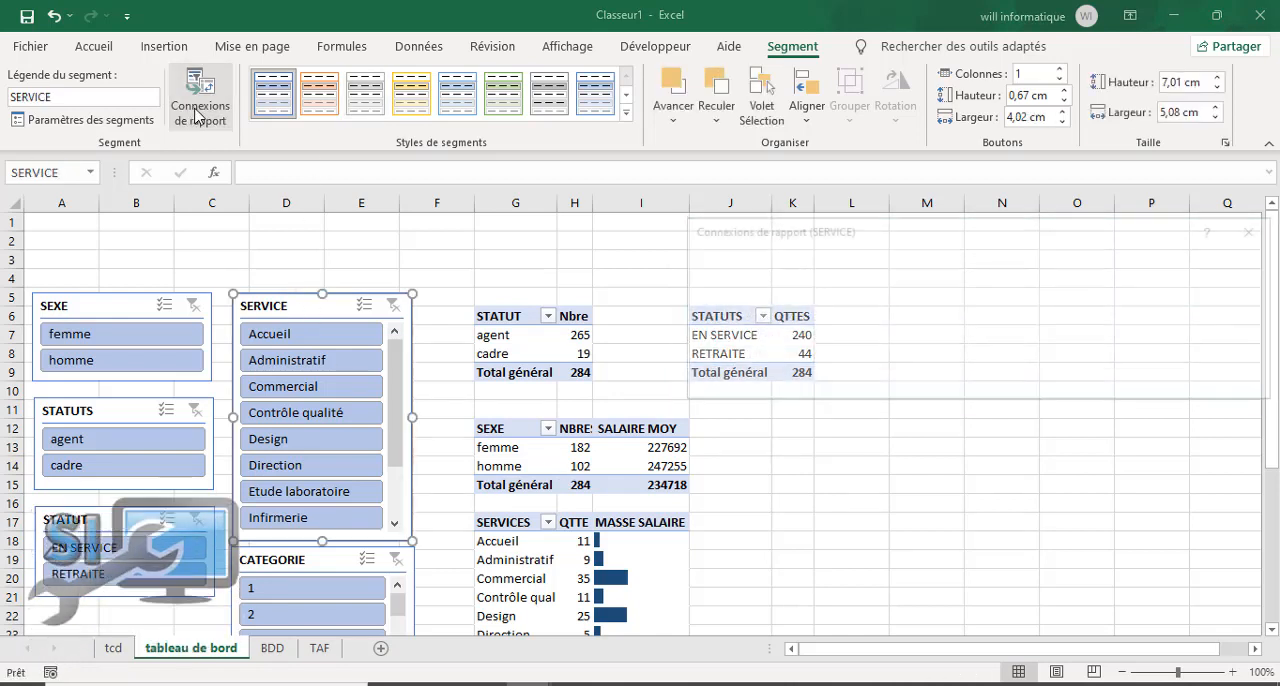
click(691, 316)
click(691, 336)
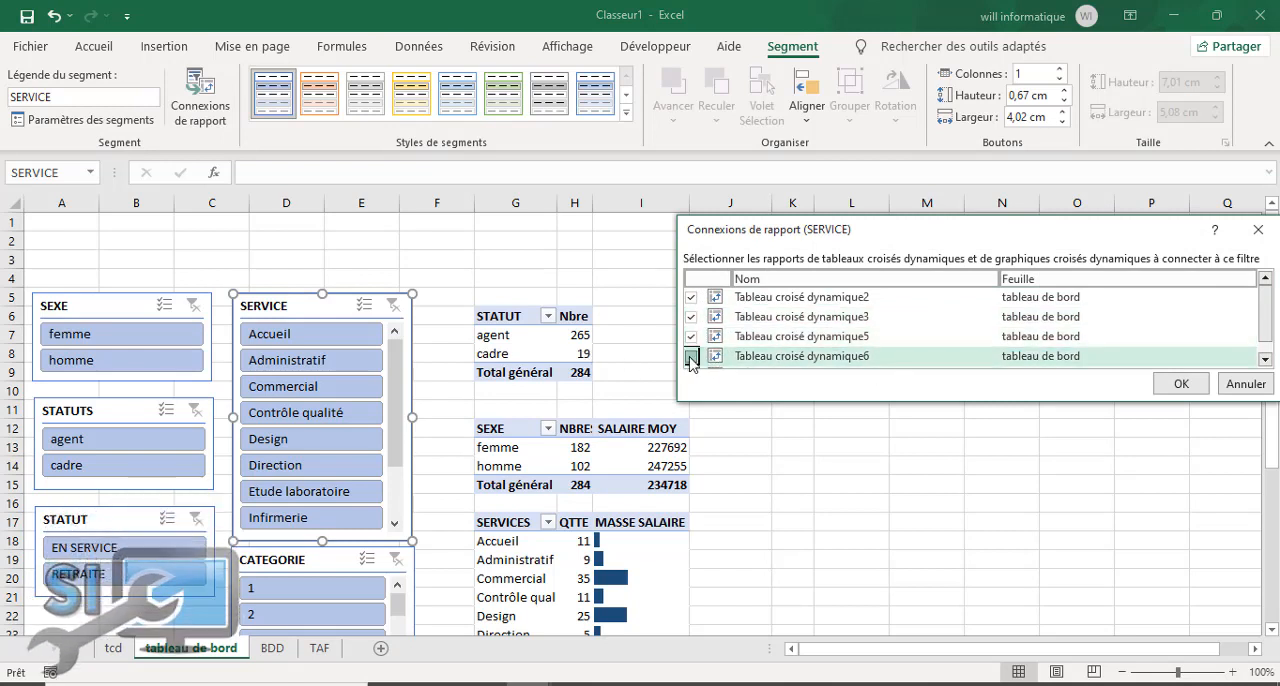
click(1160, 388)
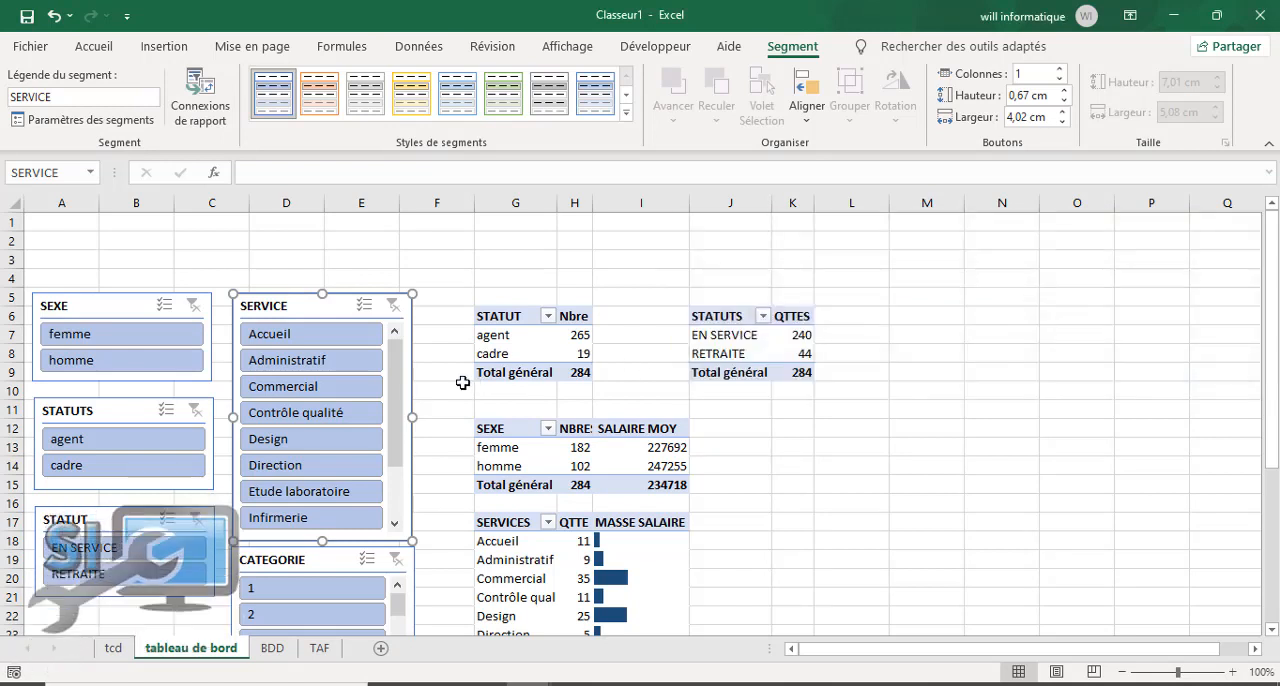
Step: Connect the CATEGORIE slicer to Tableau croisé dynamique3, 5 and 6 through its report connections
click(300, 559)
click(200, 105)
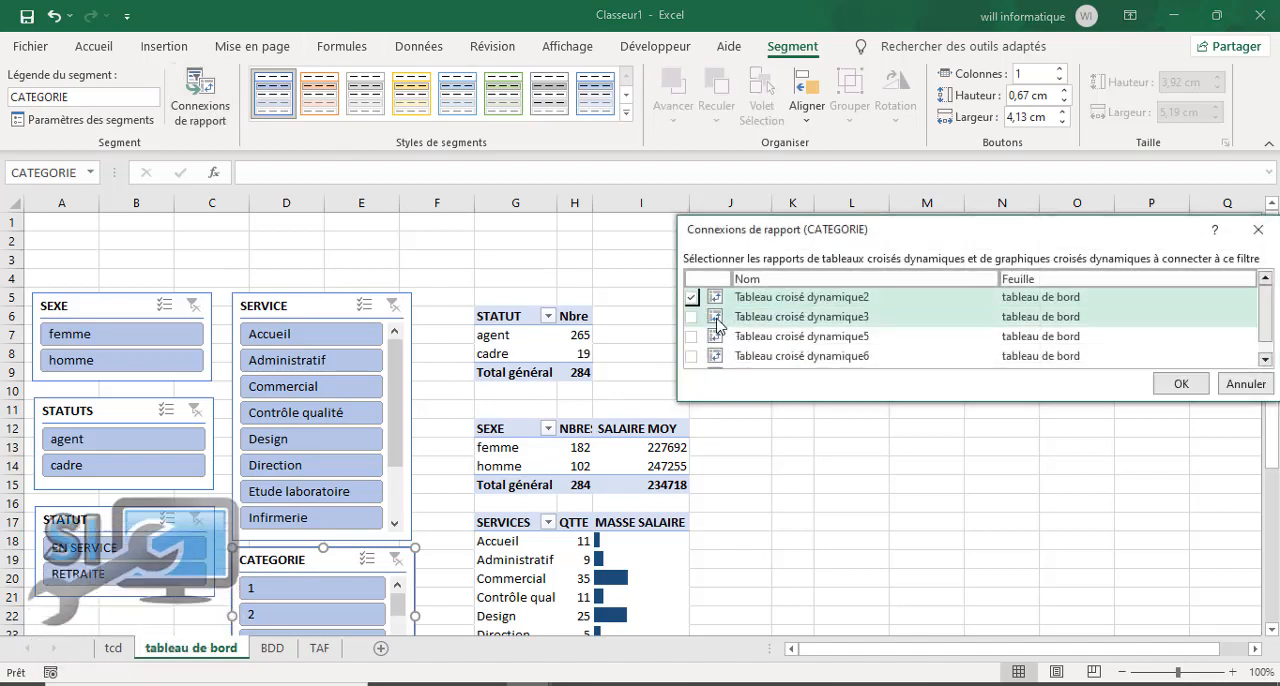
click(691, 316)
click(690, 338)
click(692, 357)
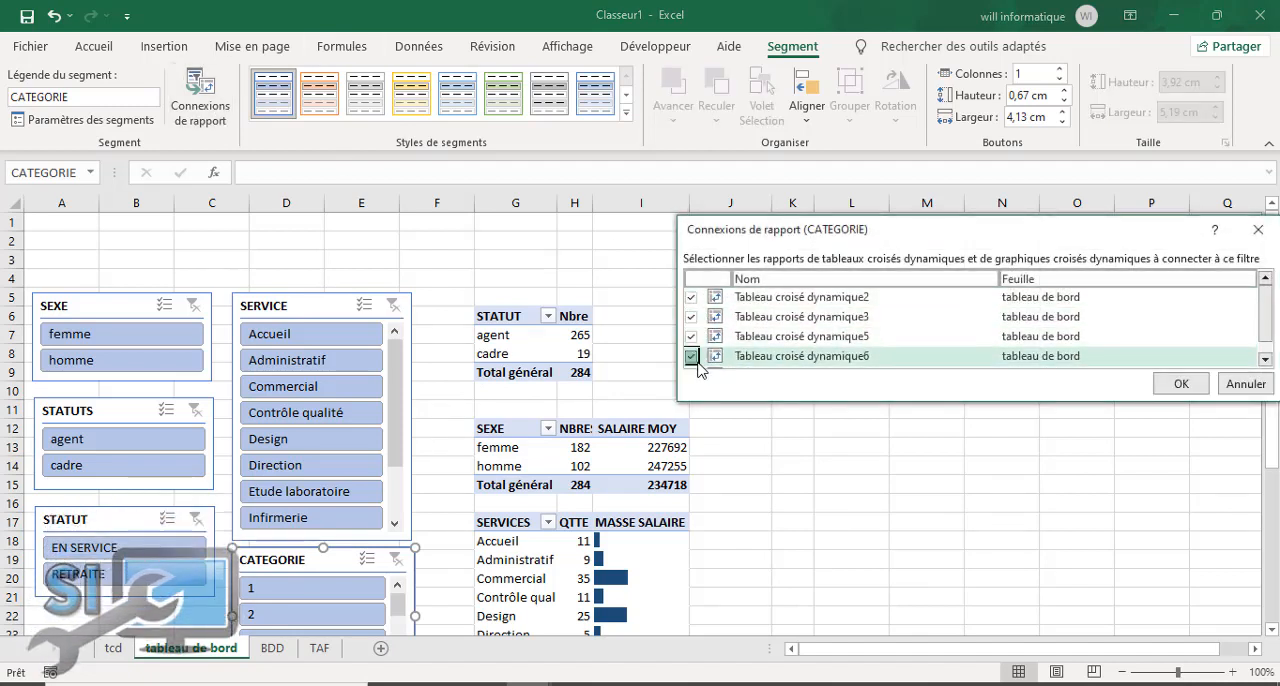
click(1205, 387)
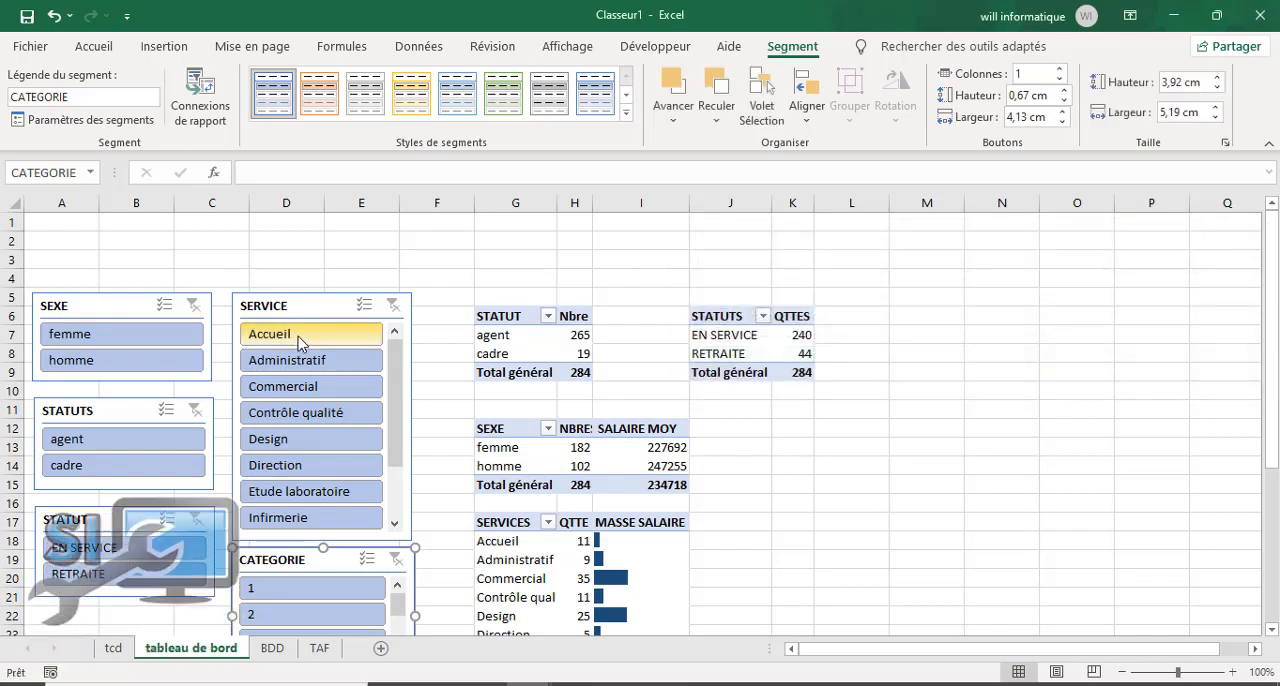
Step: Test the SERVICE slicer by filtering the pivot tables on Accueil, Administratif, Commercial, Design and Accueil again
click(297, 337)
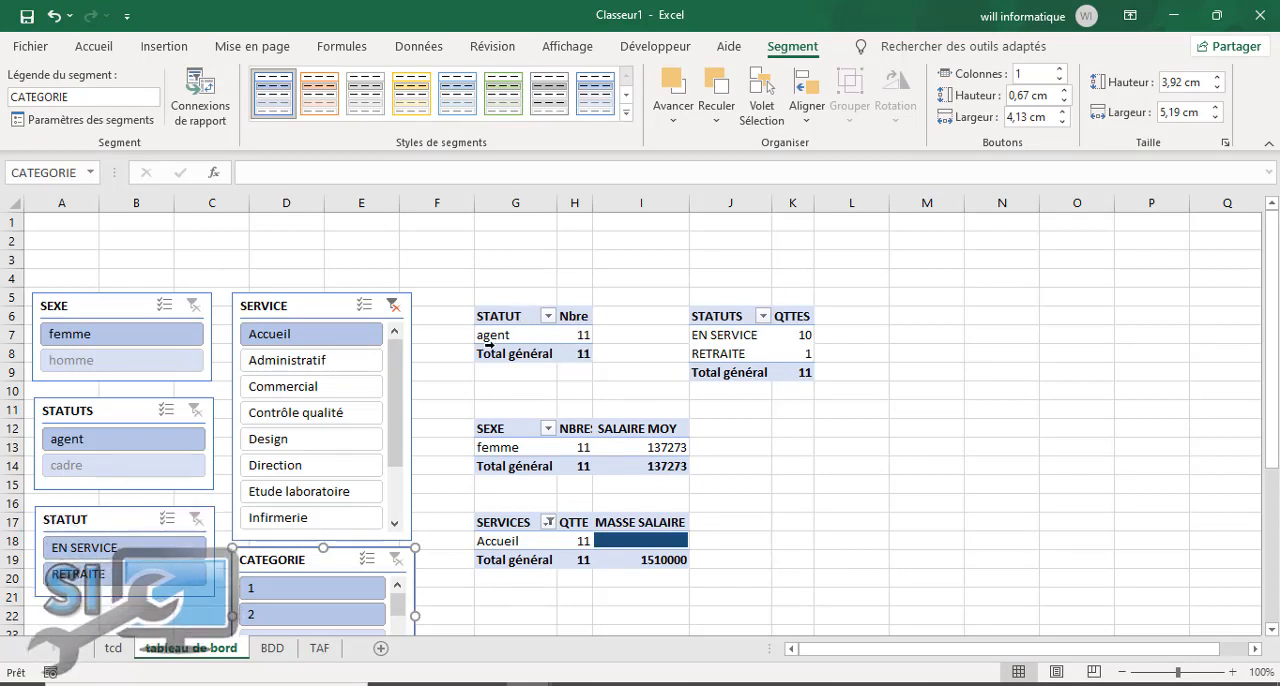
mouse_move(583, 337)
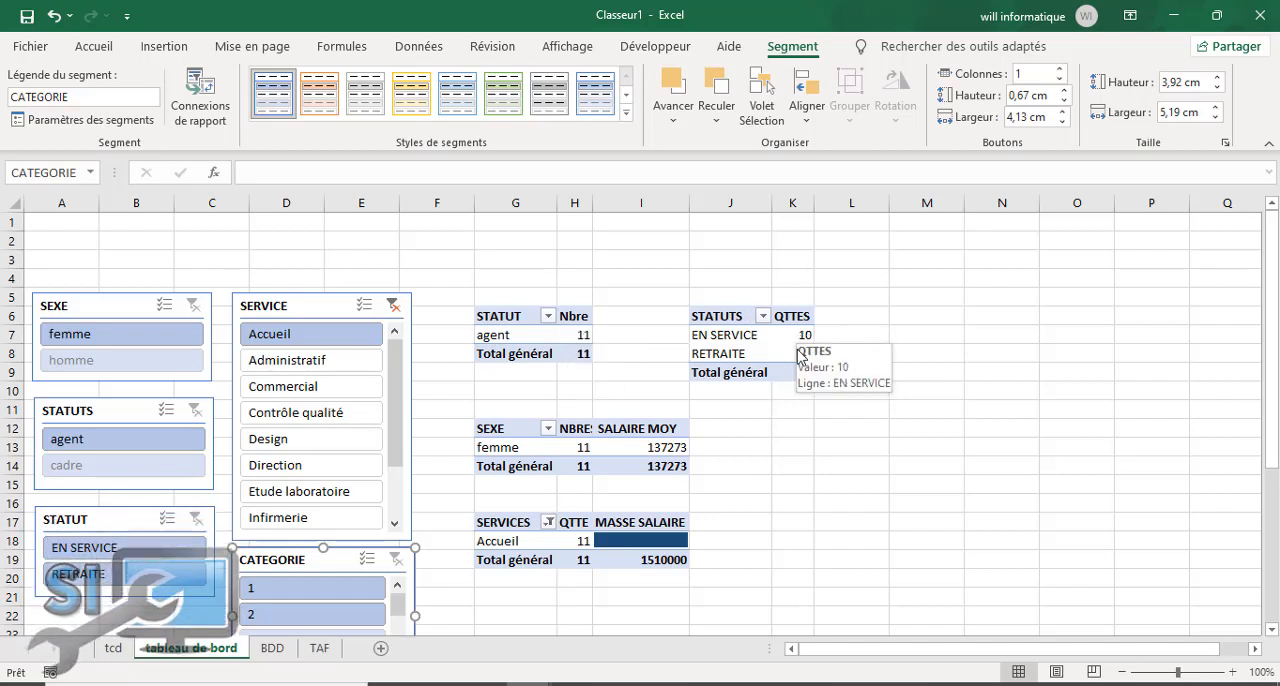
mouse_move(806, 357)
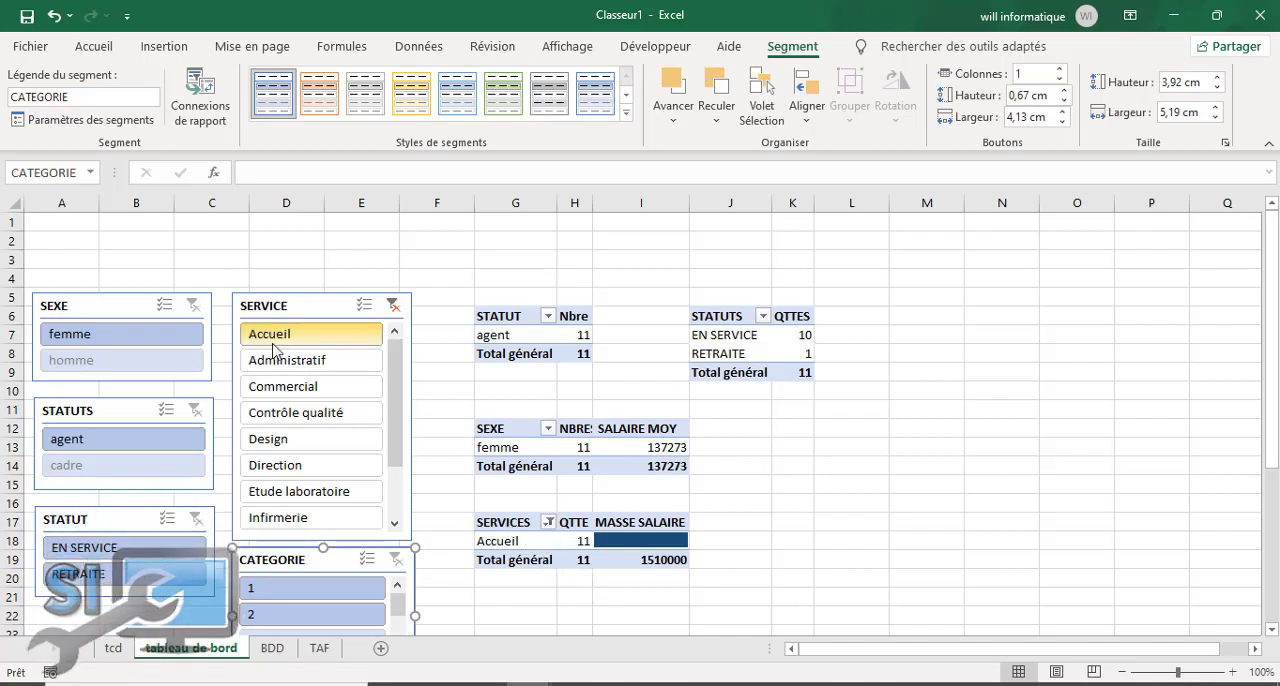
click(327, 362)
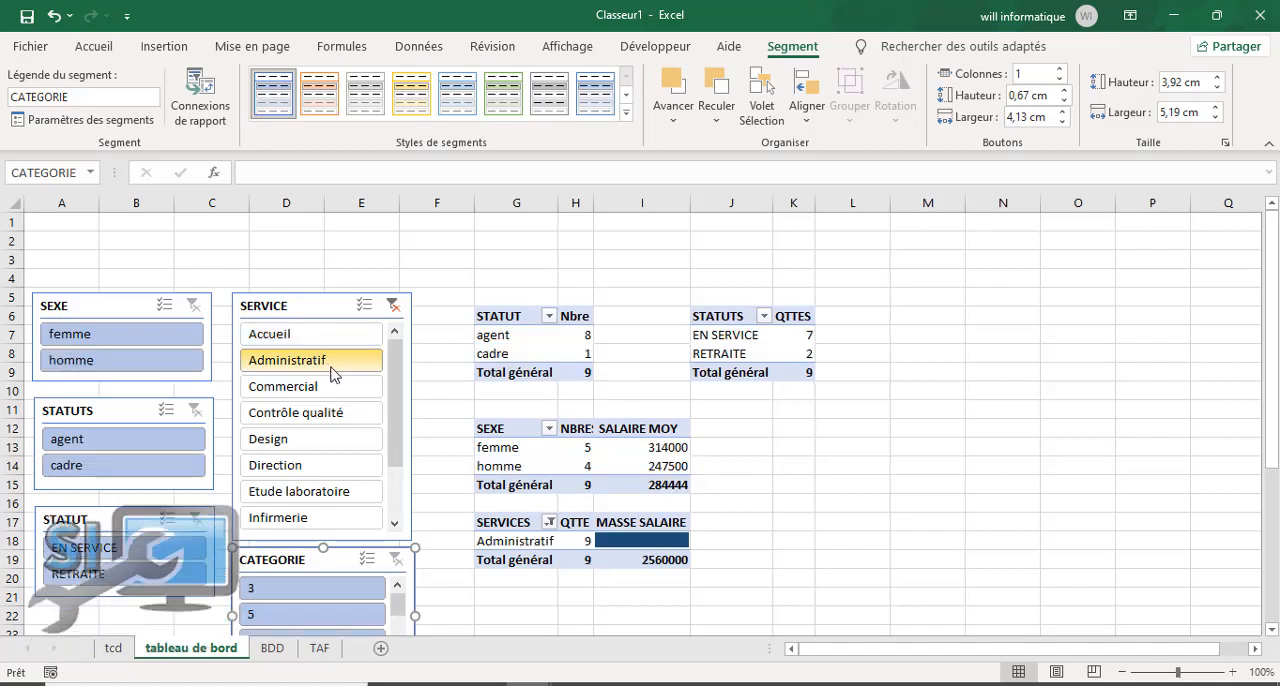
click(314, 388)
click(314, 438)
click(316, 334)
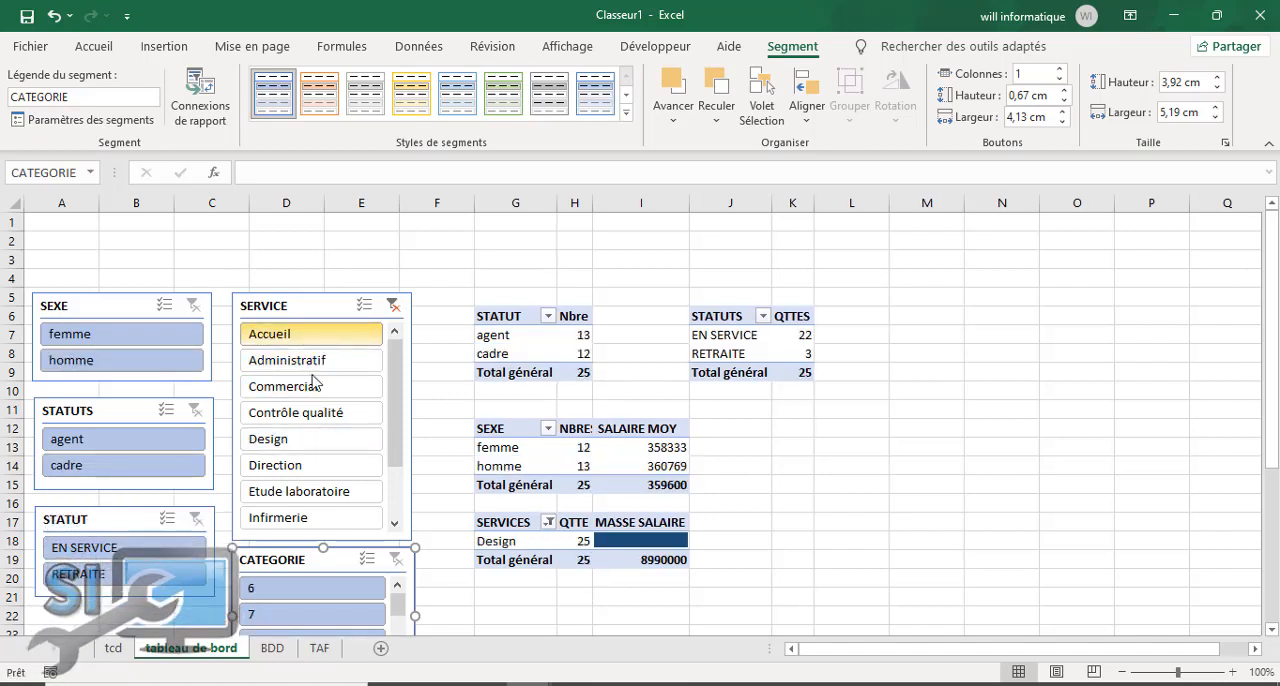
Step: Try multiple selection in the SERVICE slicer by adding Commercial and Direction to Accueil, and clear the slicer's filter
click(365, 308)
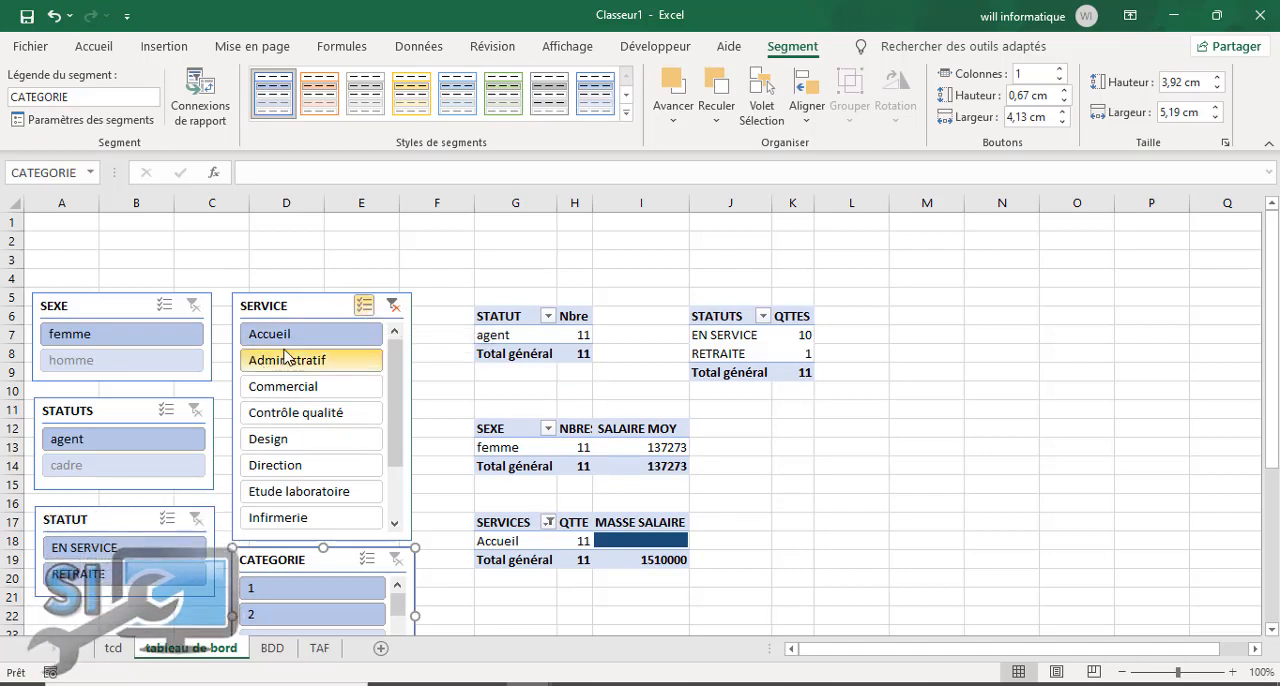
click(303, 390)
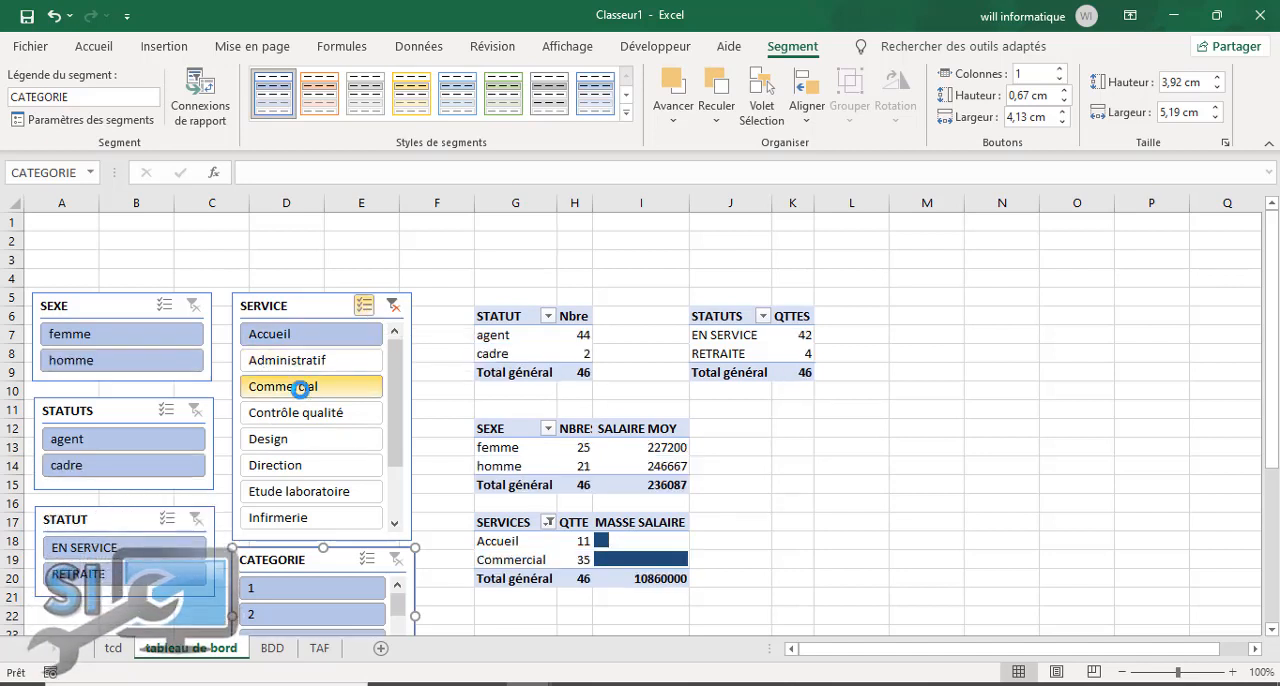
click(289, 472)
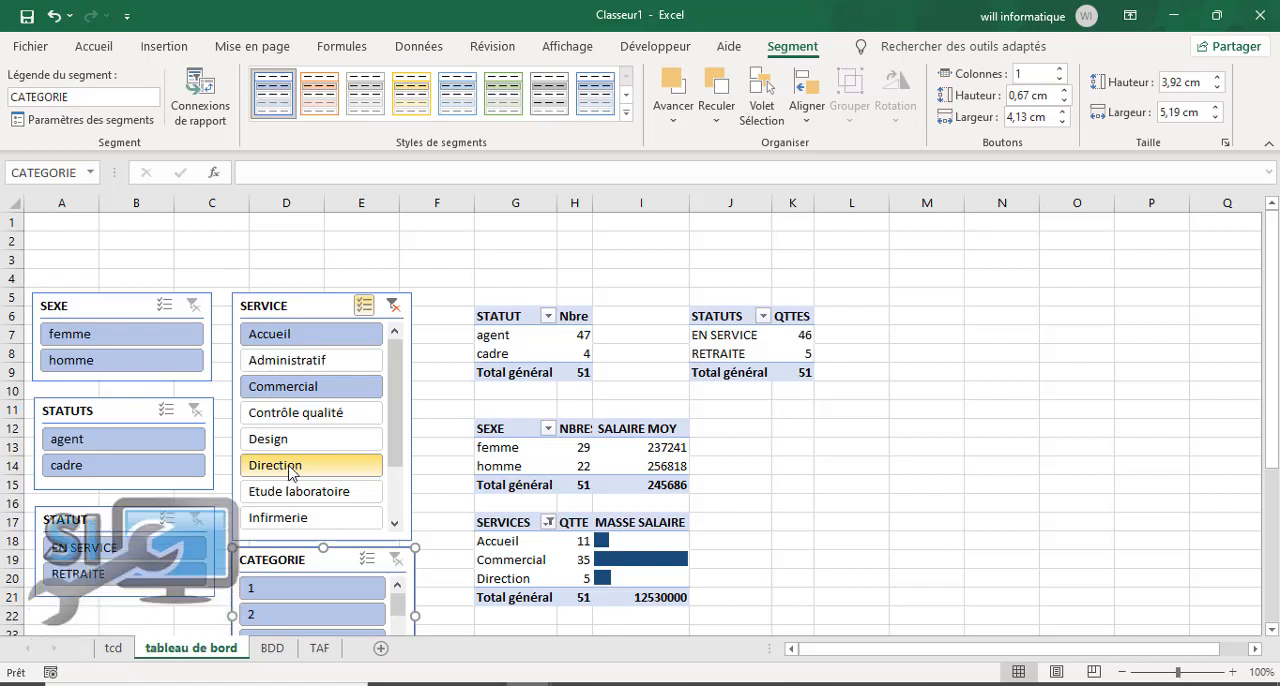
click(394, 305)
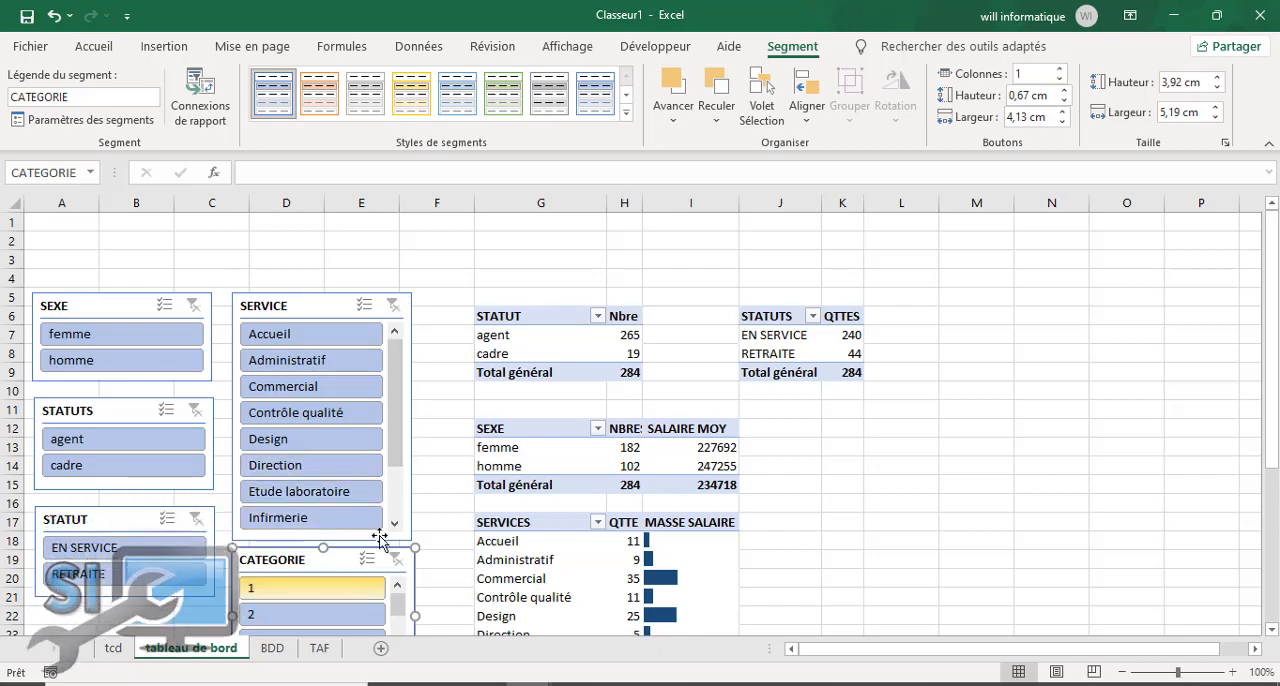
Step: Filter the pivot tables on category 3 with the CATEGORIE slicer and review the filtered tables
drag(1272, 330, 1272, 430)
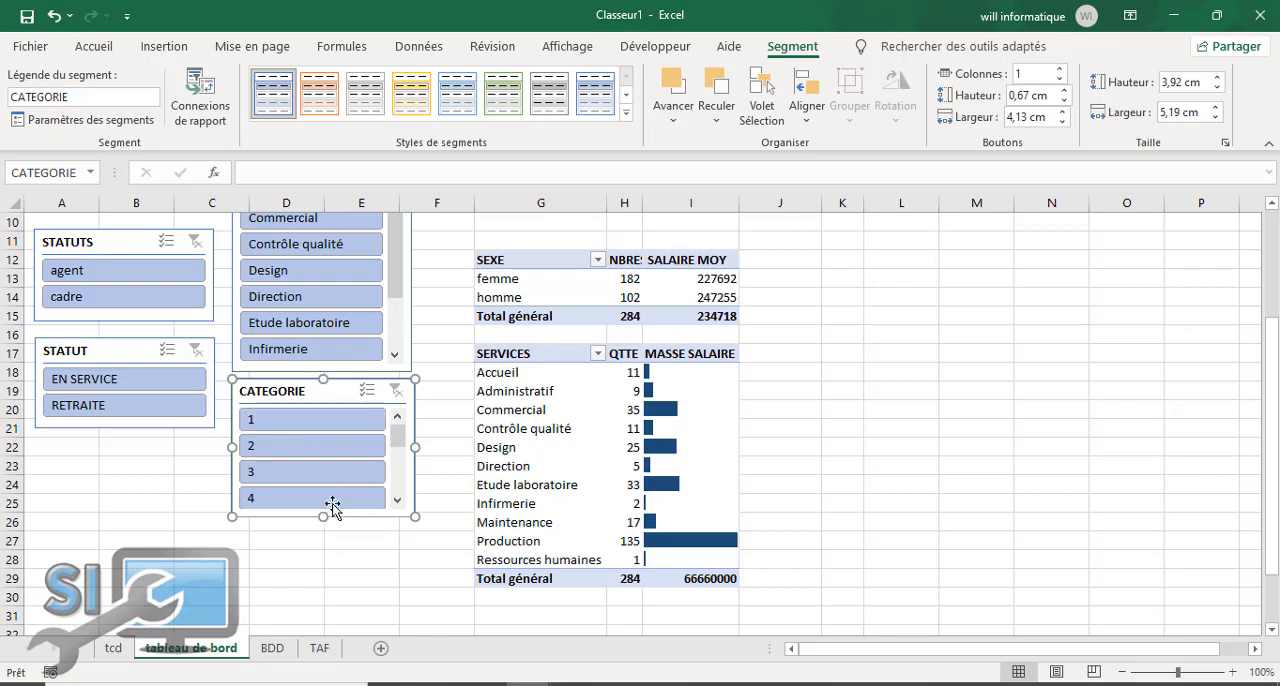
click(309, 472)
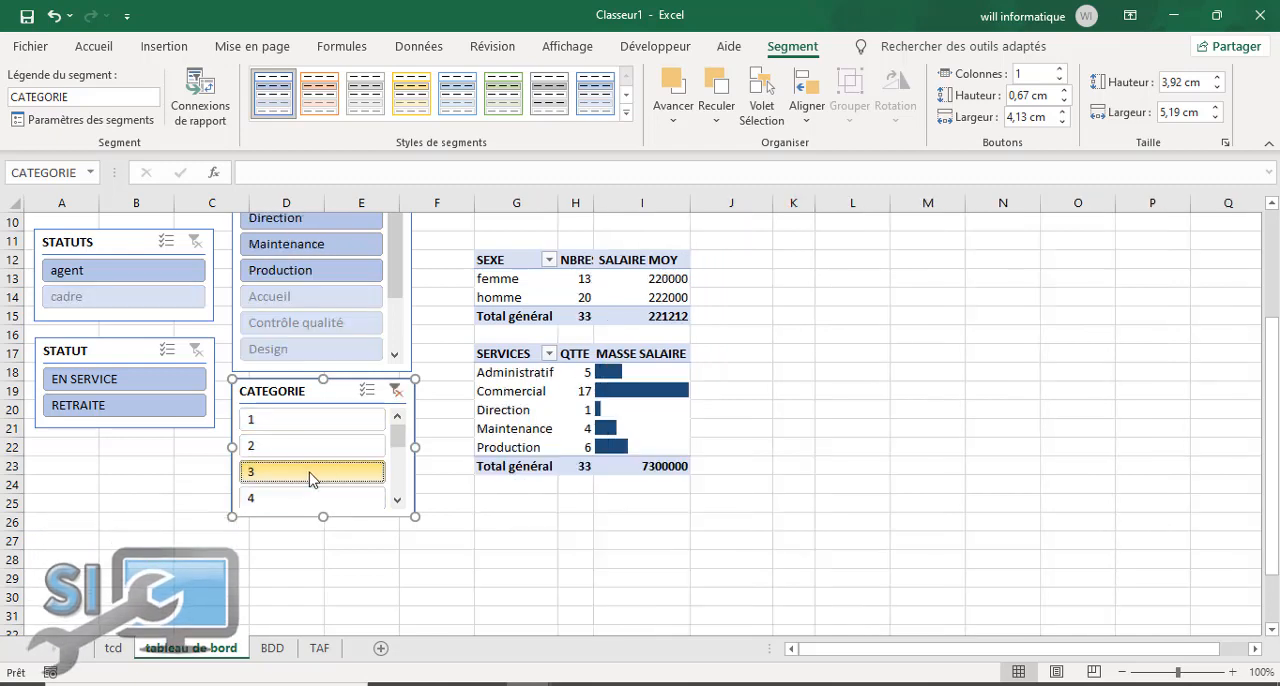
drag(1272, 392, 1272, 316)
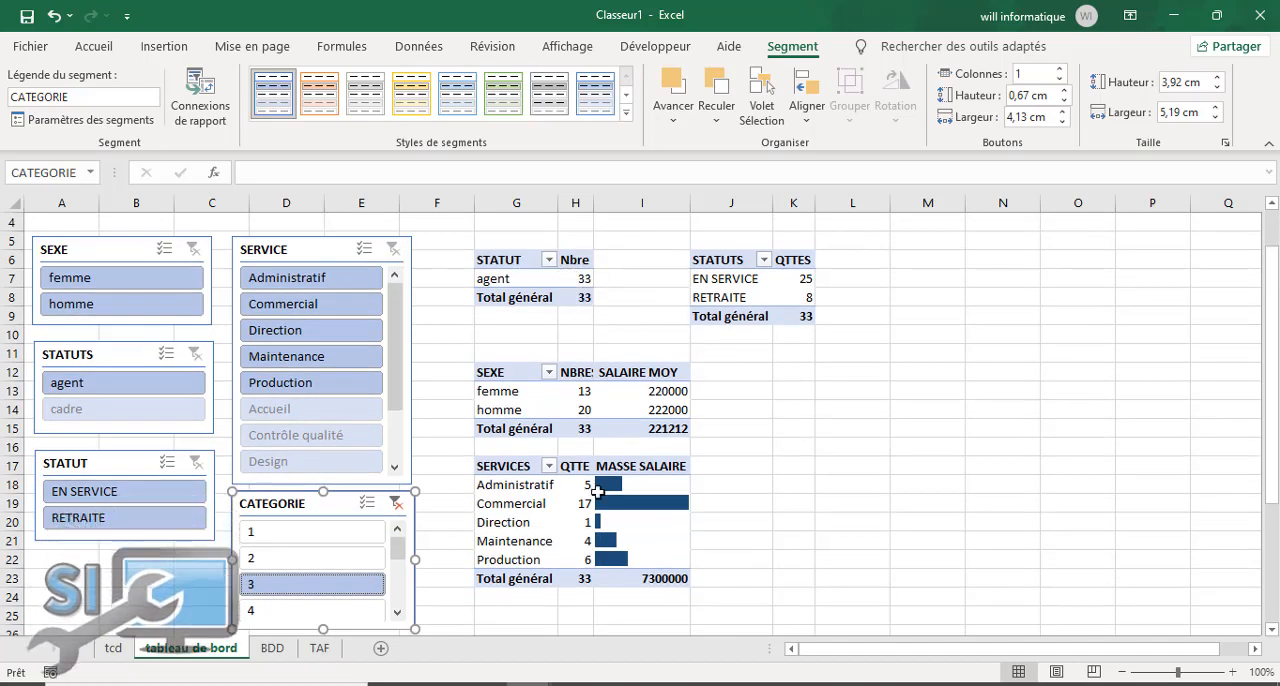
drag(398, 550, 407, 594)
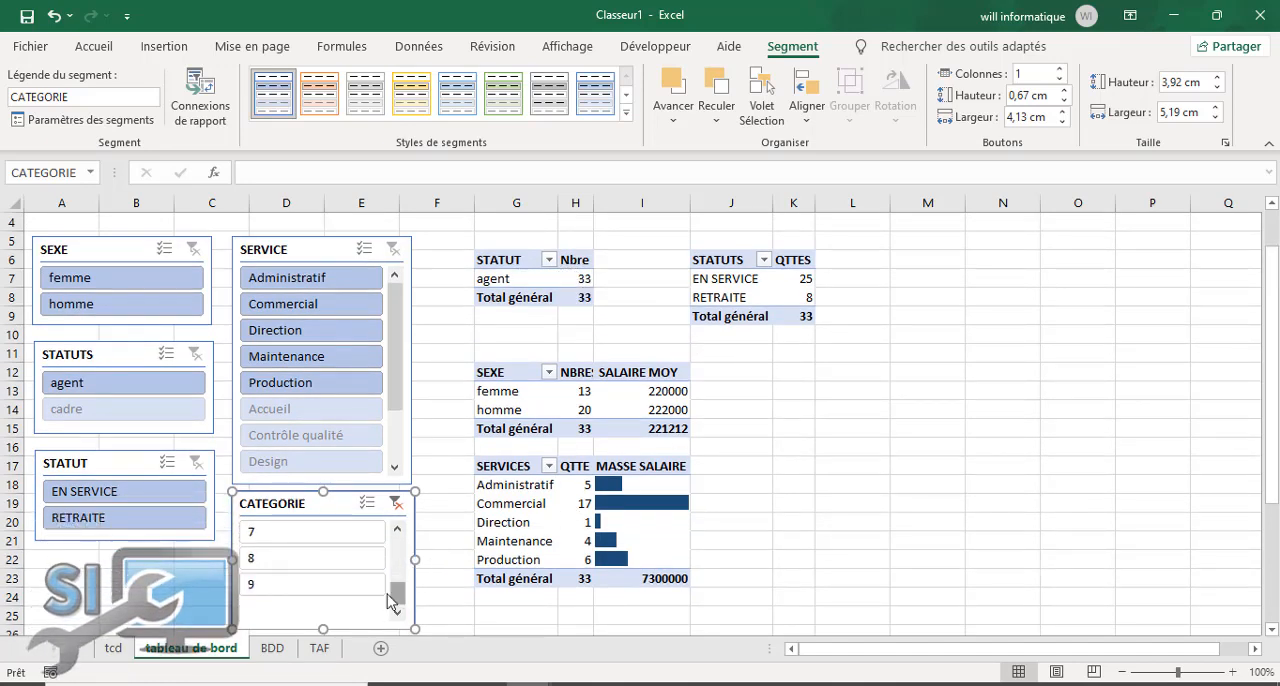
Step: Switch the CATEGORIE slicer between categories 9, 8 and 7 to test it, and clear its filter
click(298, 585)
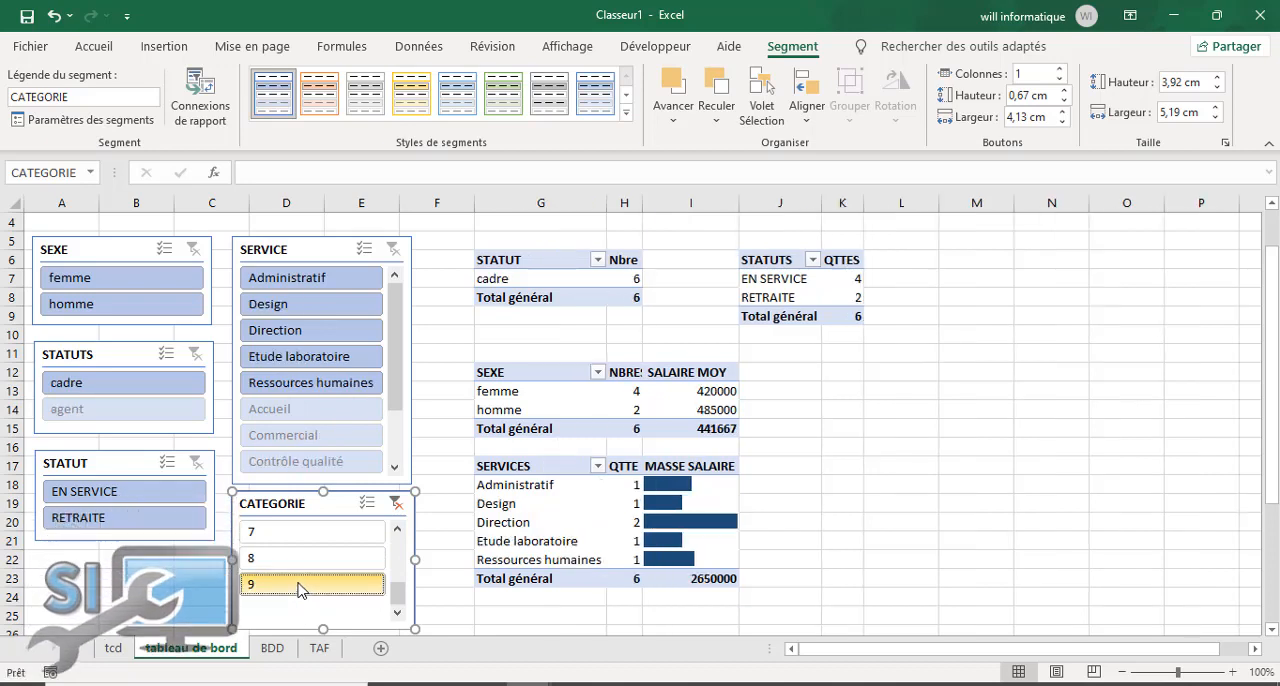
click(300, 561)
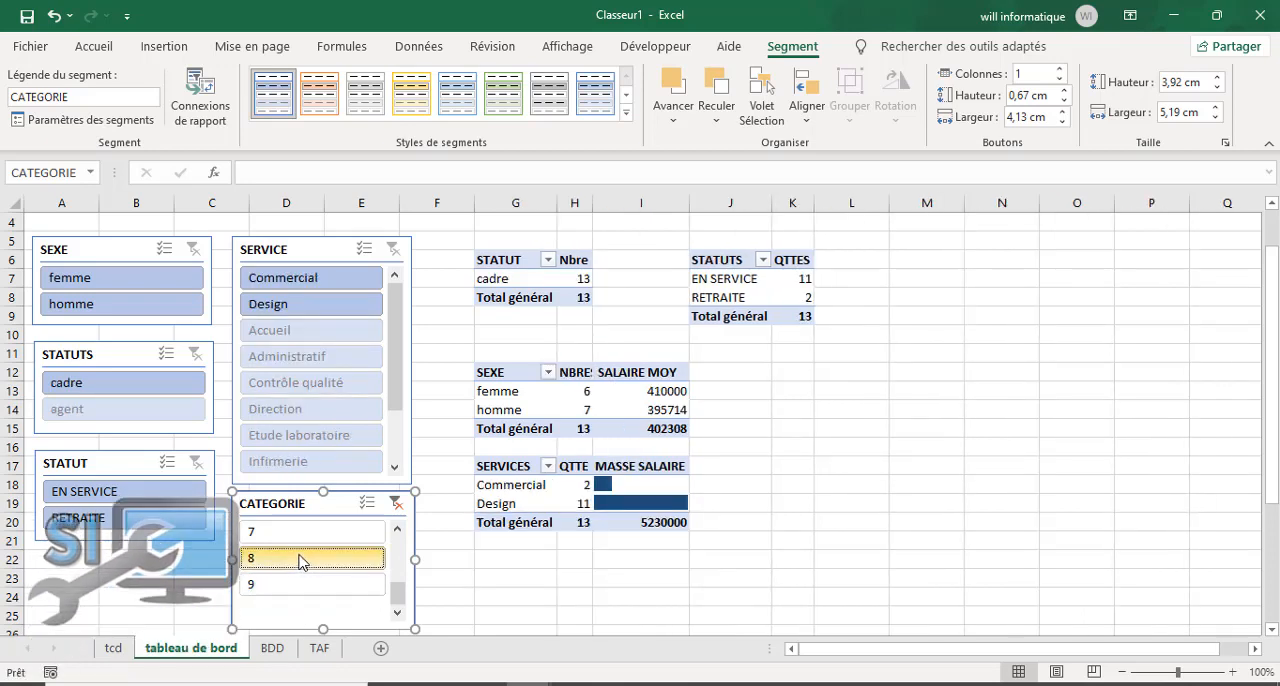
click(300, 537)
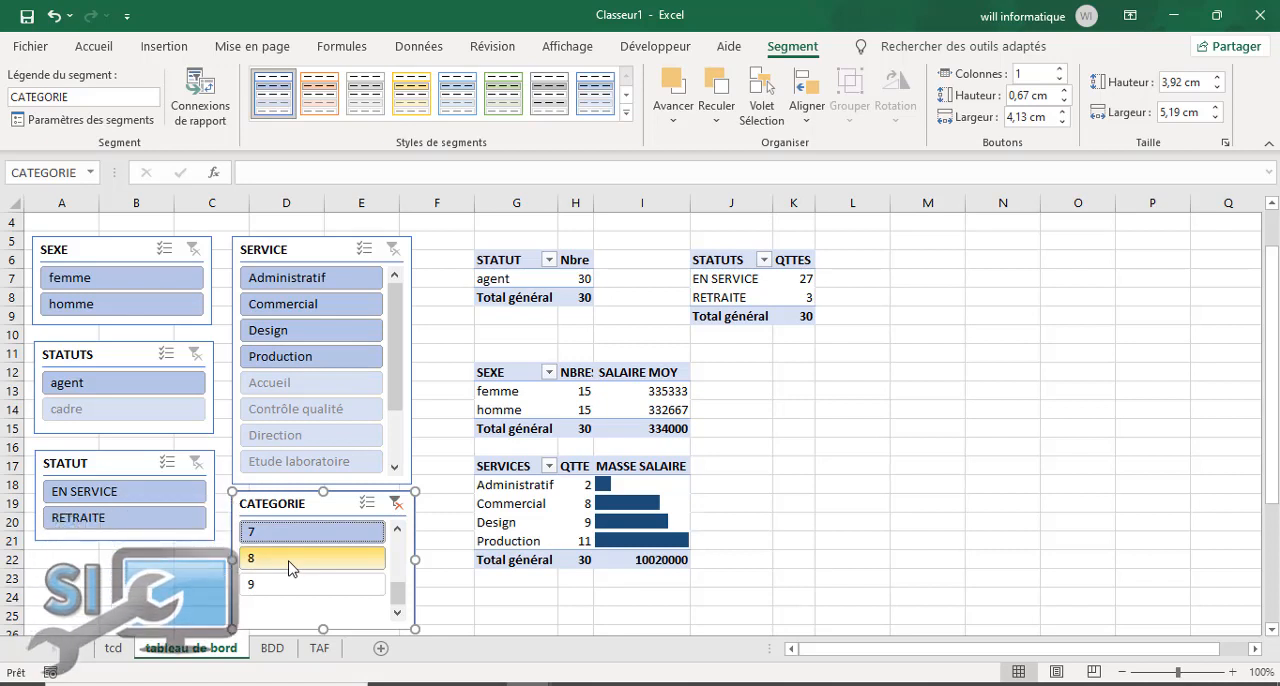
click(290, 562)
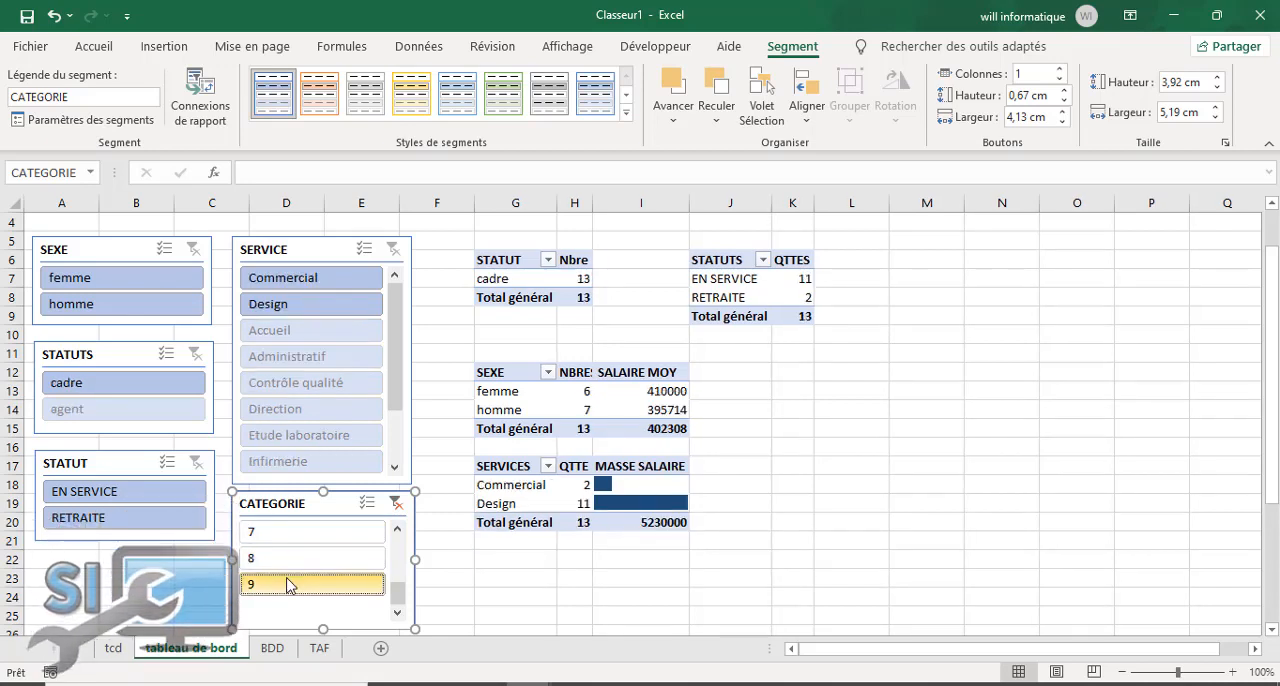
click(288, 584)
click(306, 557)
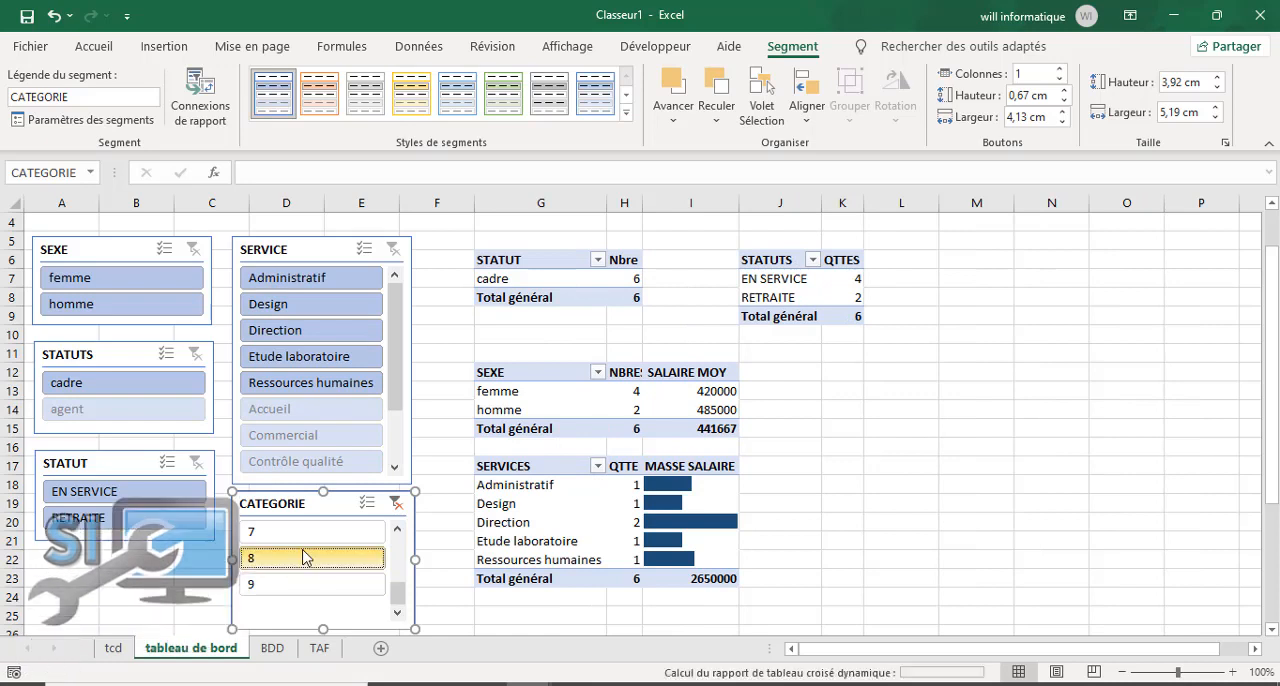
click(396, 503)
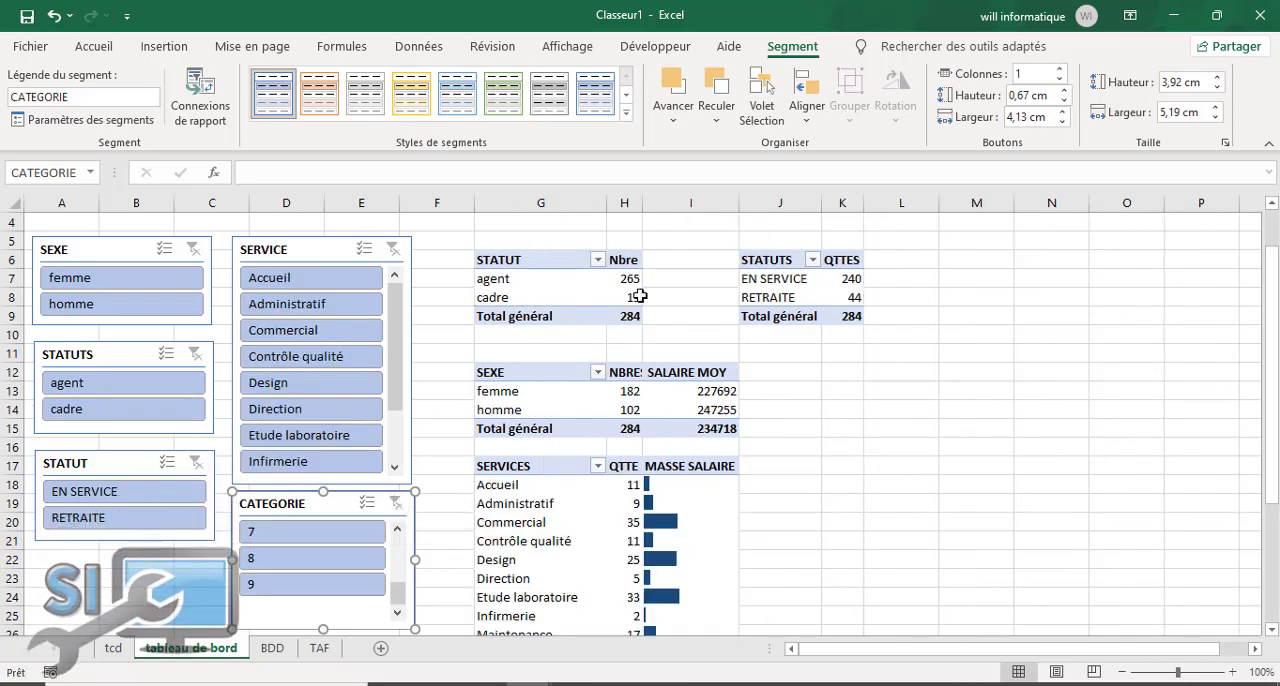
Step: Filter the dashboard on RETRAITE with the STATUT slicer and review all the pivot tables
click(117, 519)
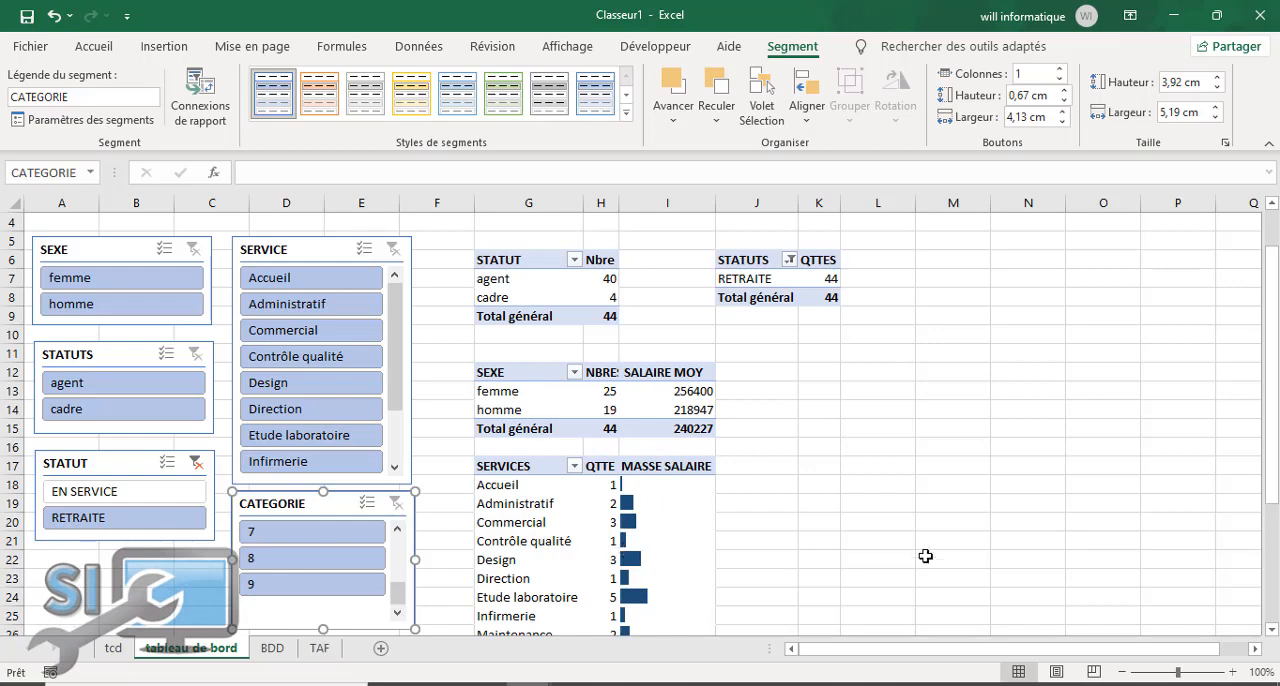
drag(1270, 454, 1270, 530)
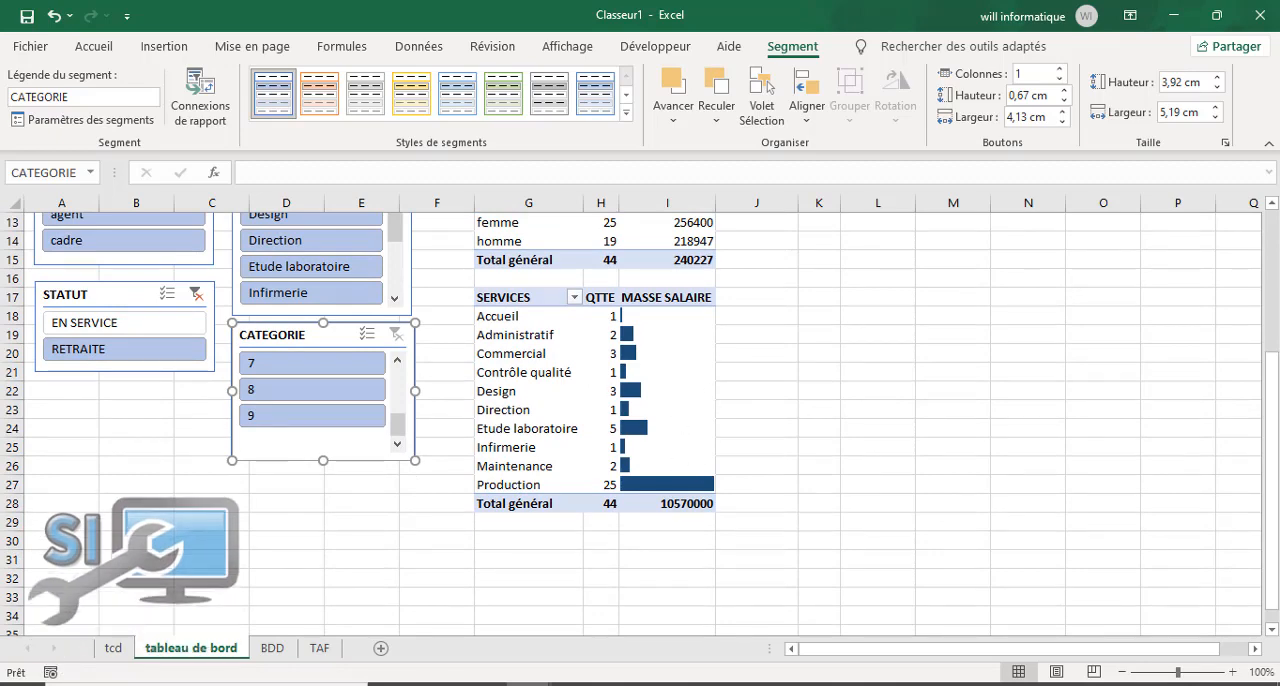
drag(1270, 470, 1272, 276)
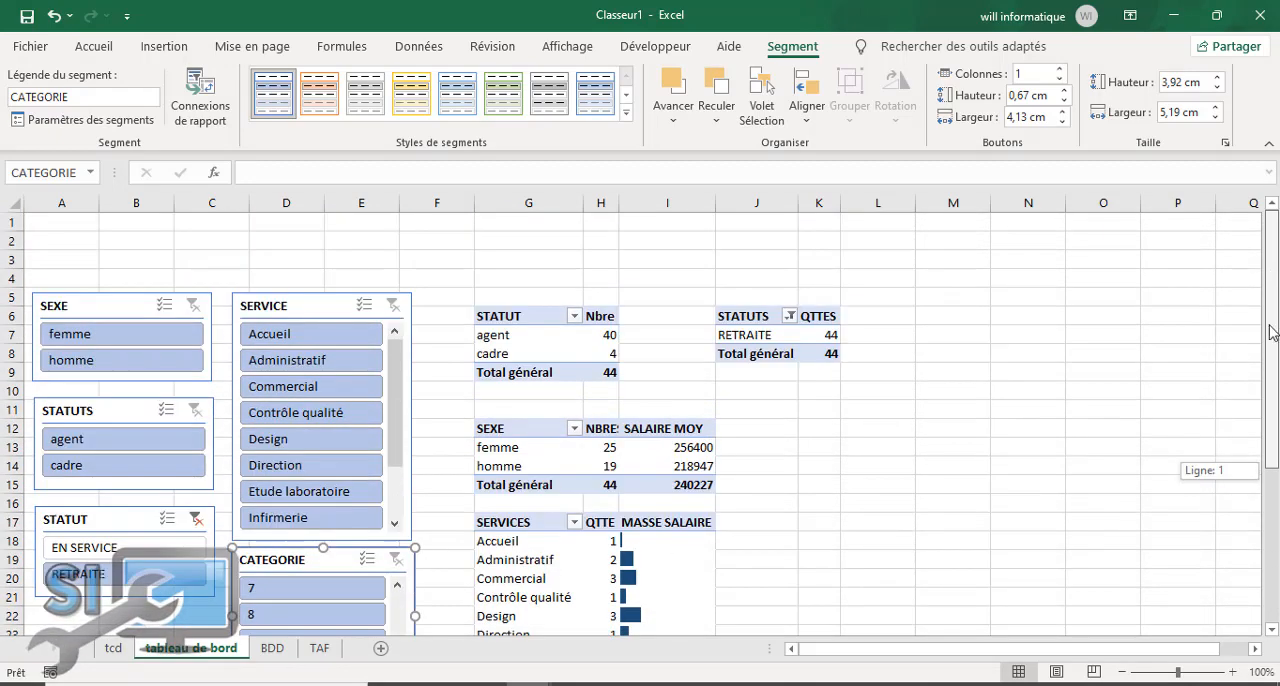
drag(1272, 332, 1272, 470)
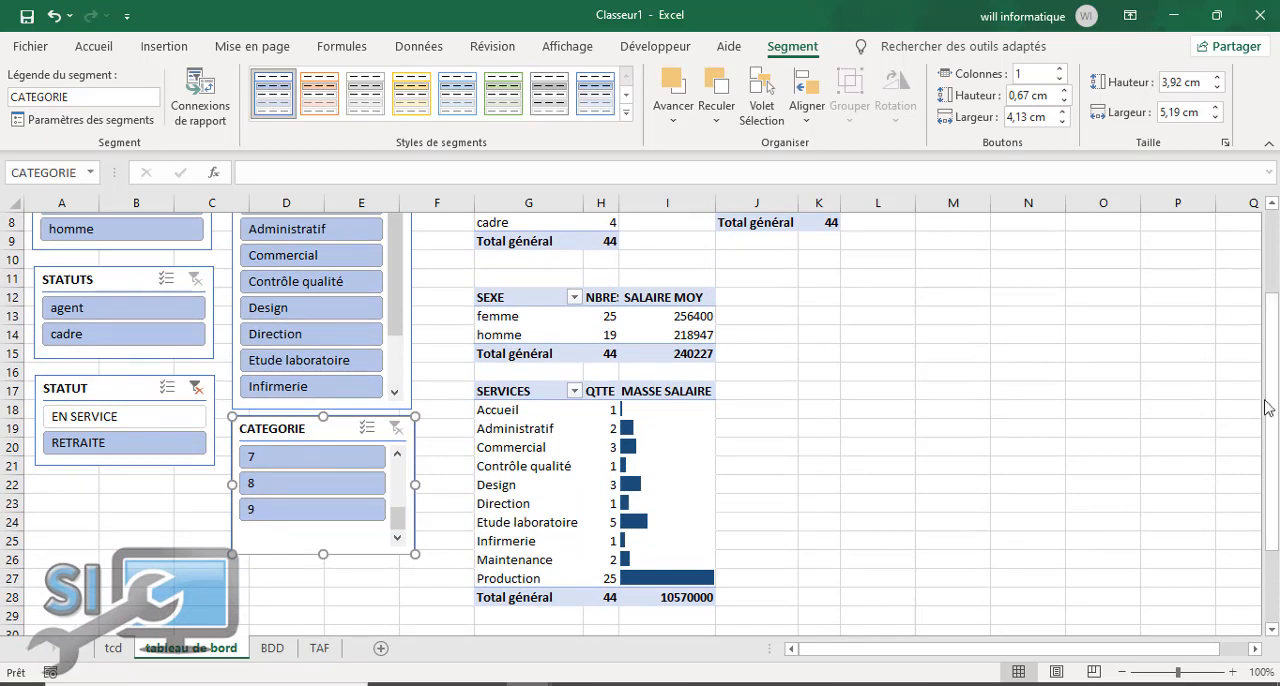
Step: Show the detail records behind the Etude laboratoire MASSE SALAIRE value on a new sheet and autofit the SERVICE column there
click(637, 485)
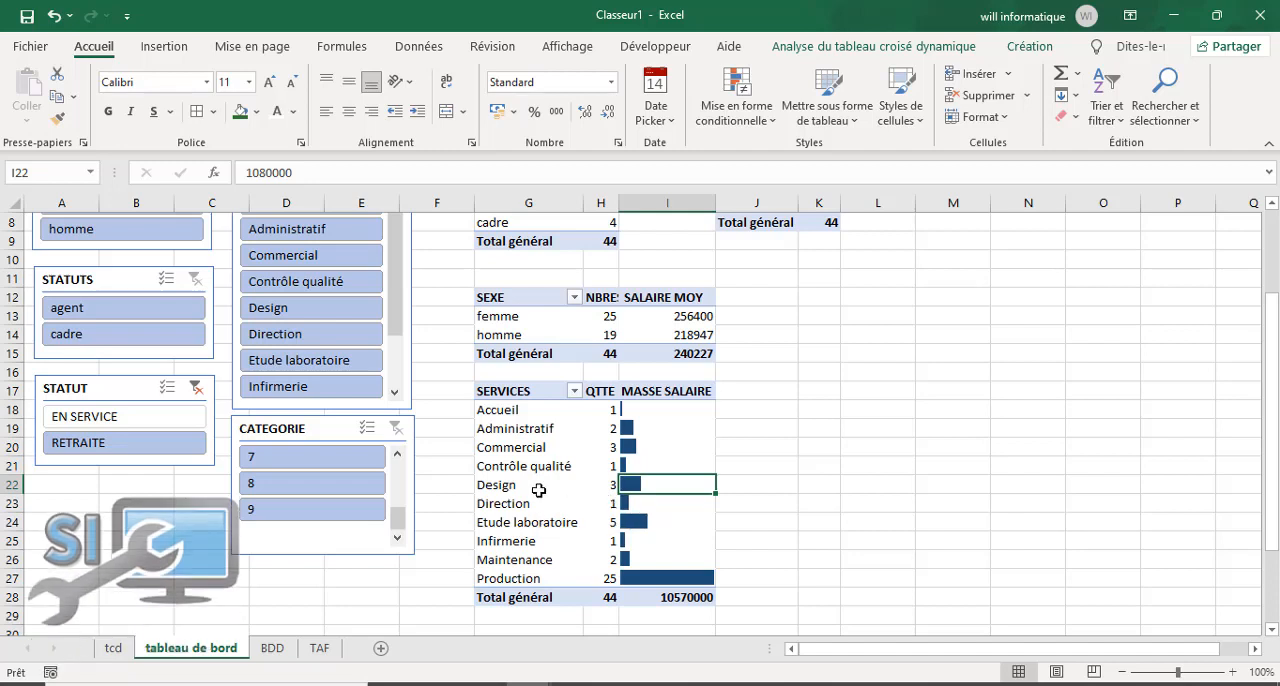
click(655, 520)
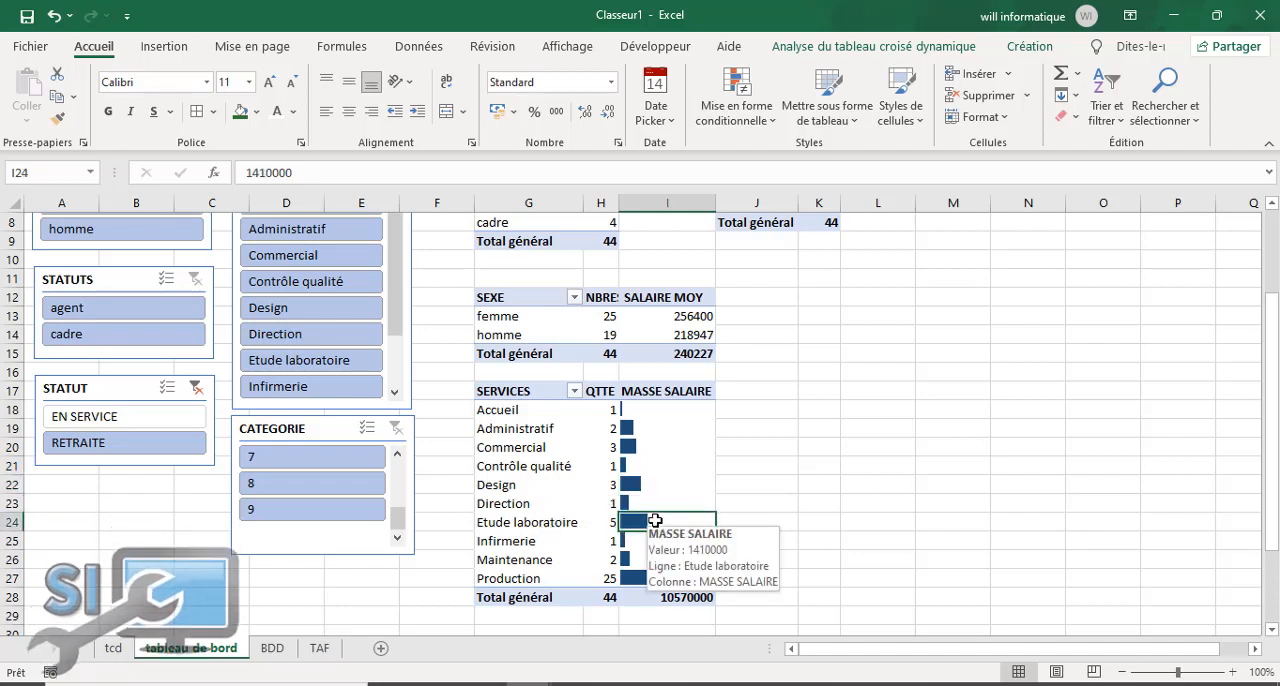
right_click(655, 521)
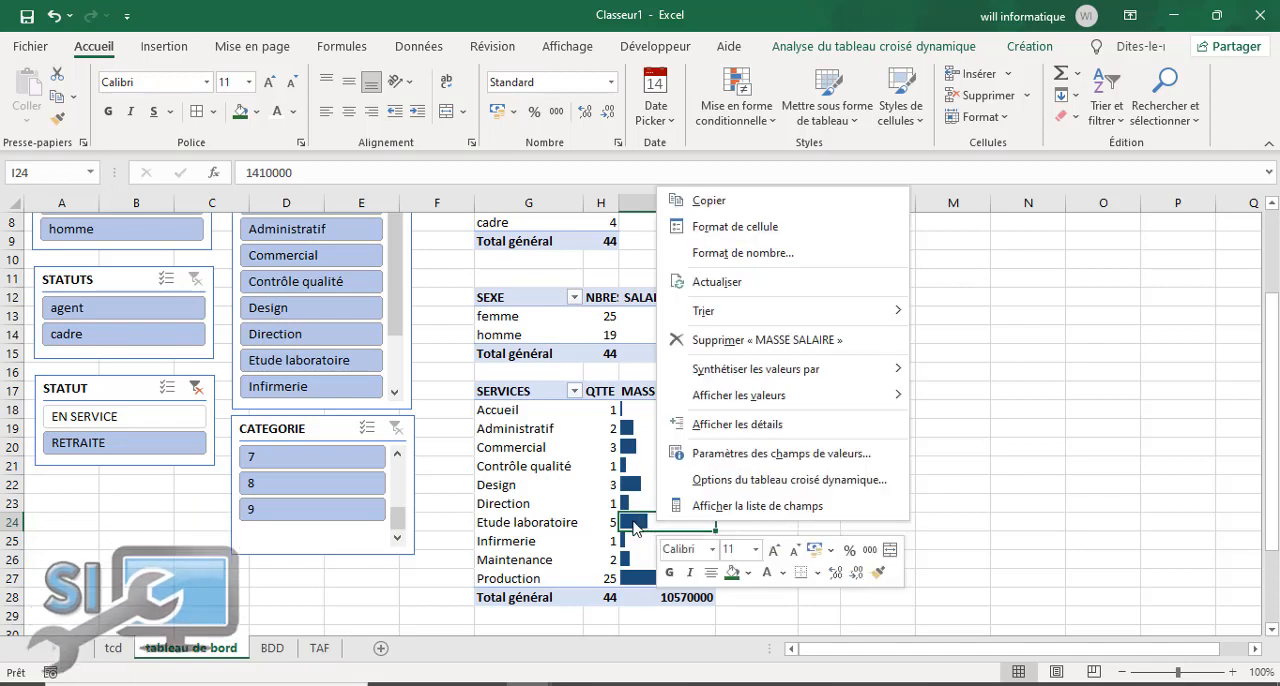
click(632, 524)
right_click(640, 522)
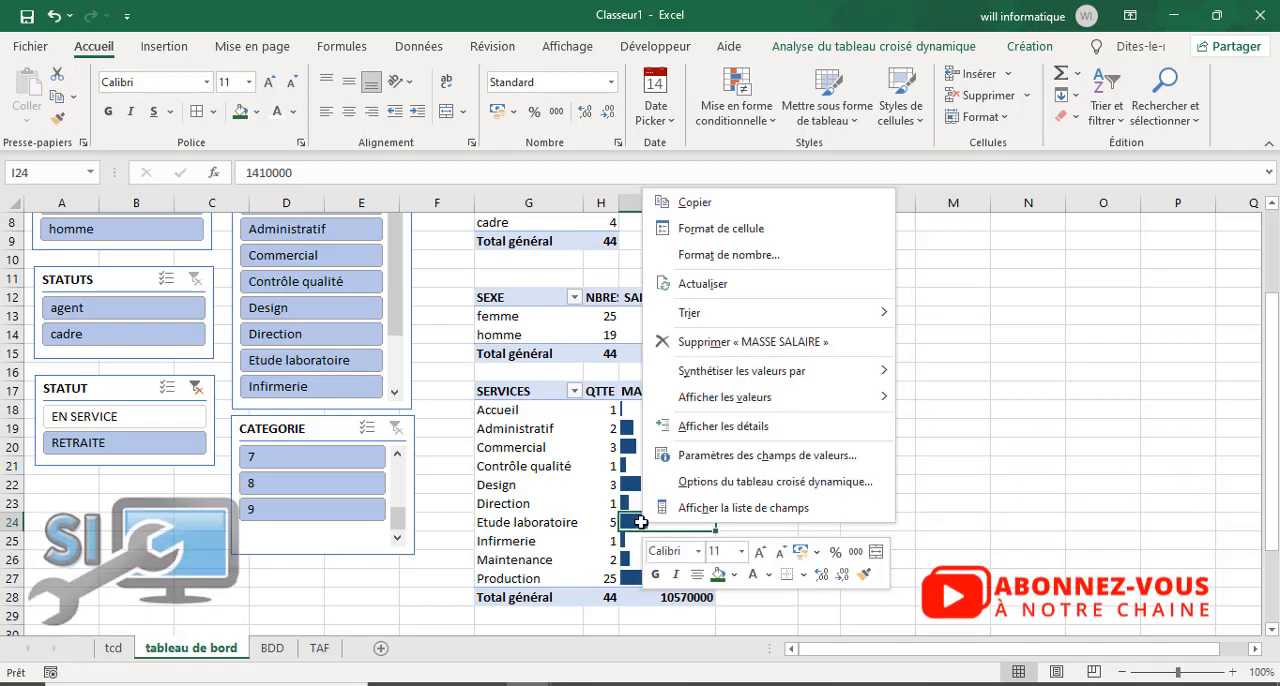
mouse_move(778, 398)
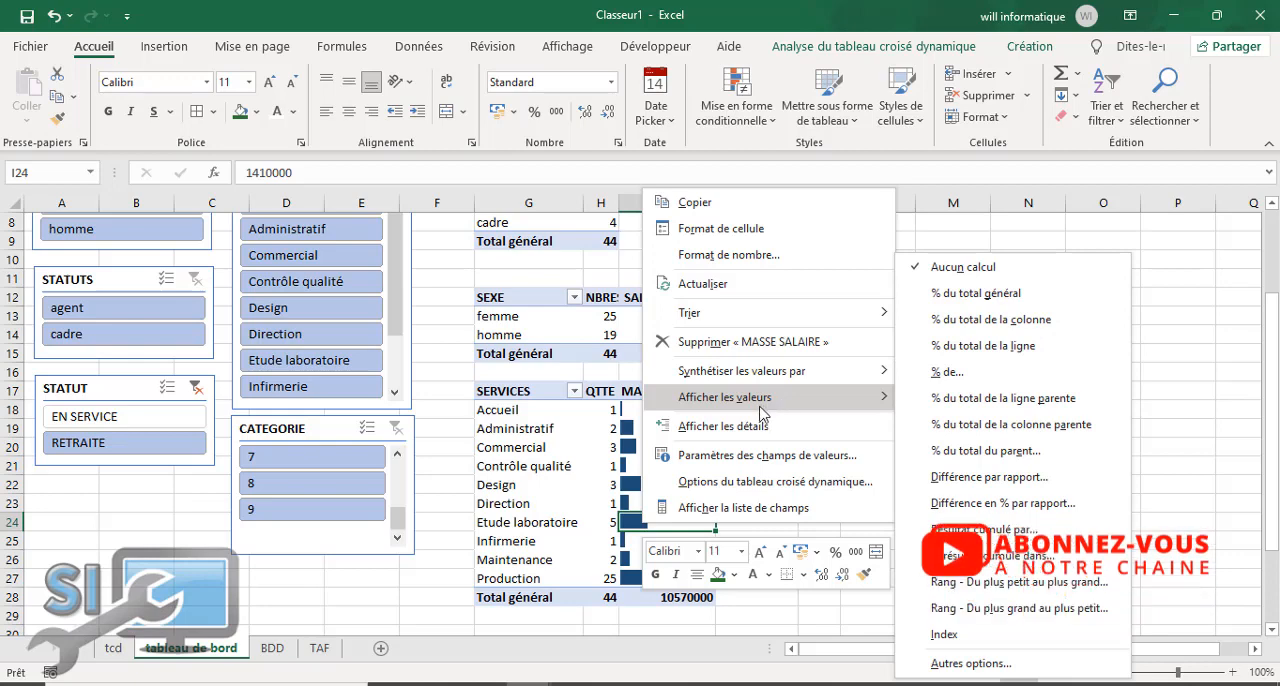
click(713, 428)
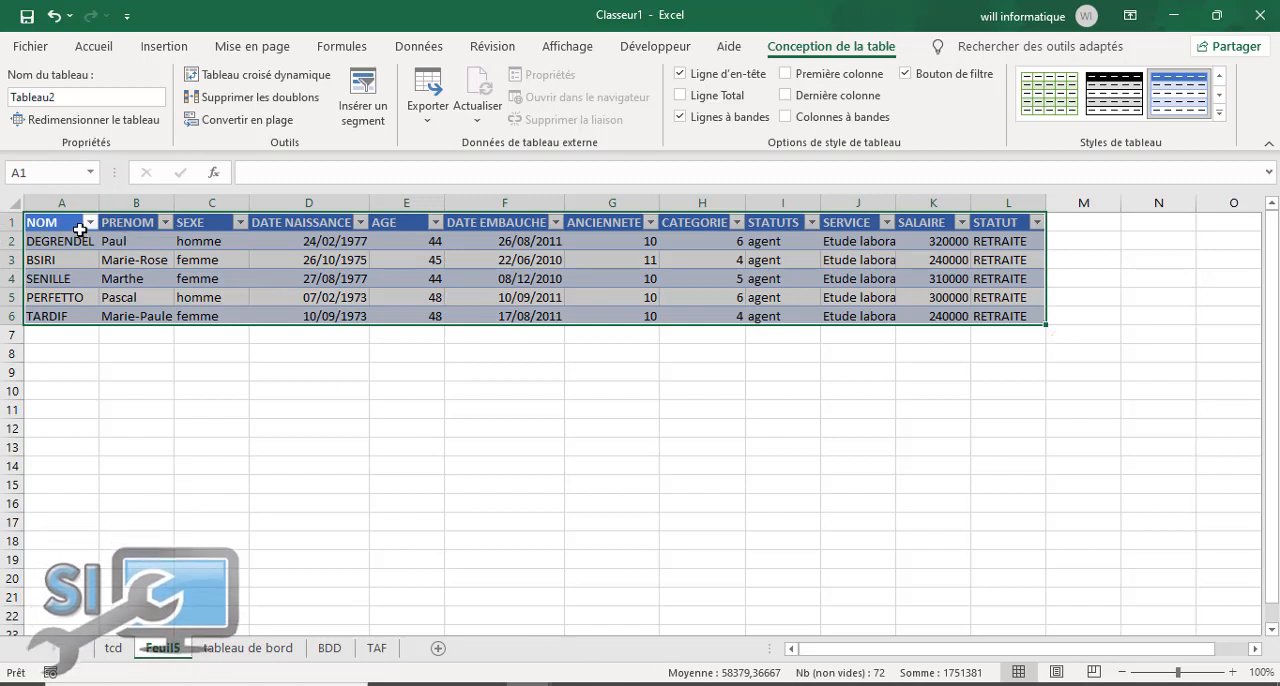
click(79, 230)
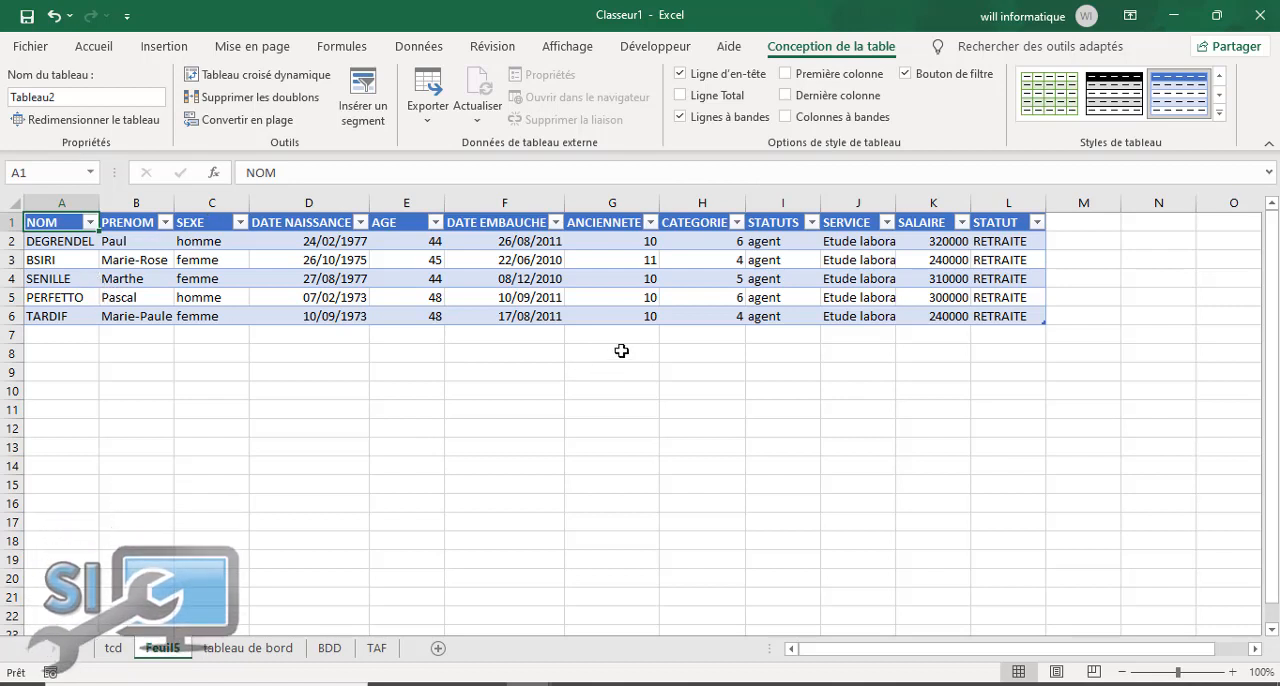
double_click(896, 204)
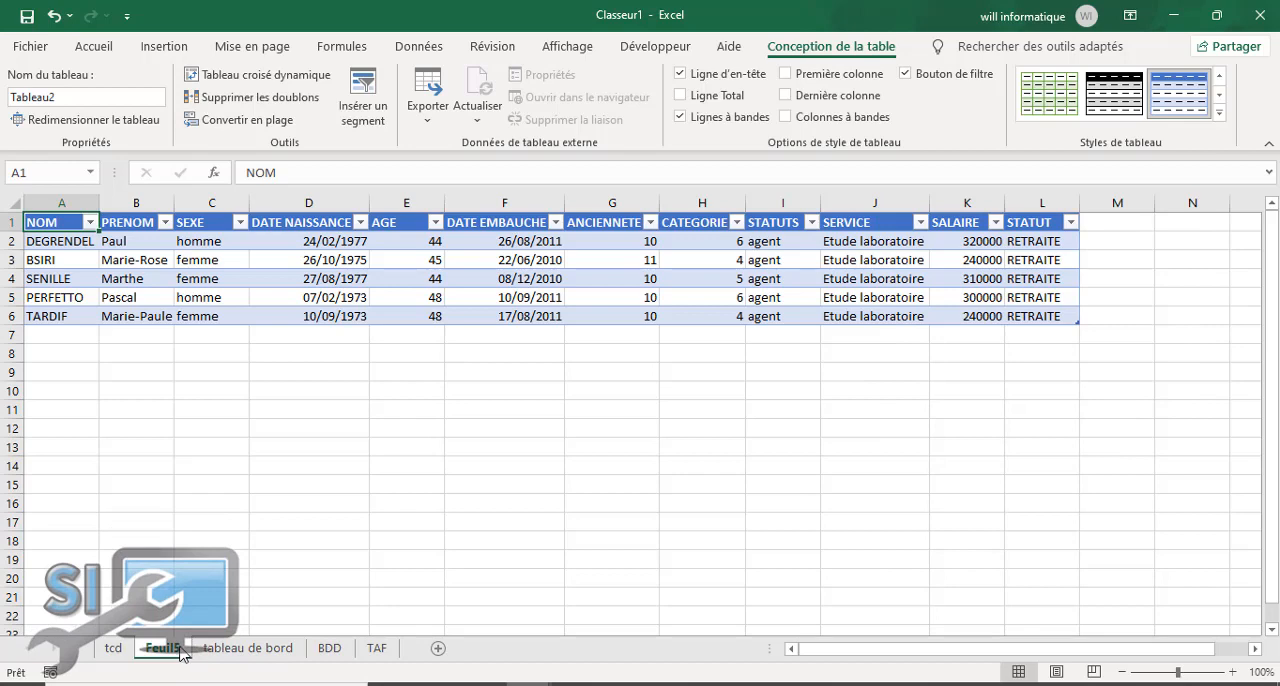
Step: Revisit the tcd and "tableau de bord" sheets and consult the TAF sheet for the dashboard requirements
click(113, 649)
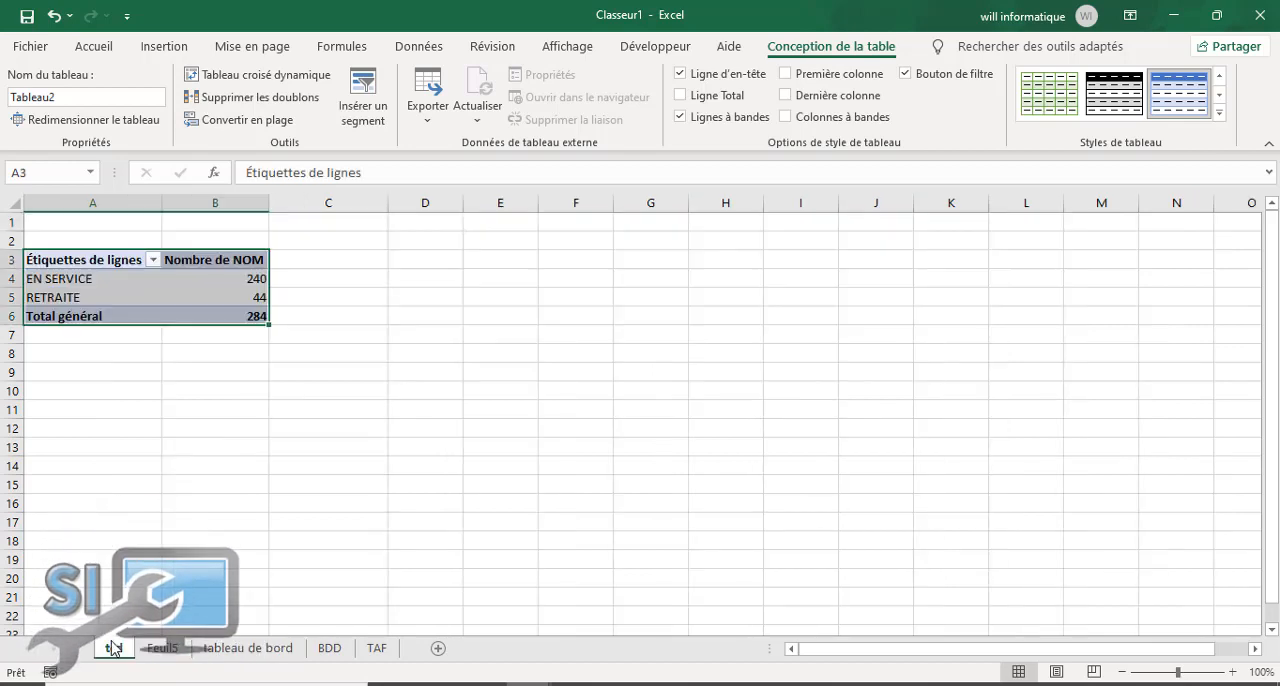
click(250, 648)
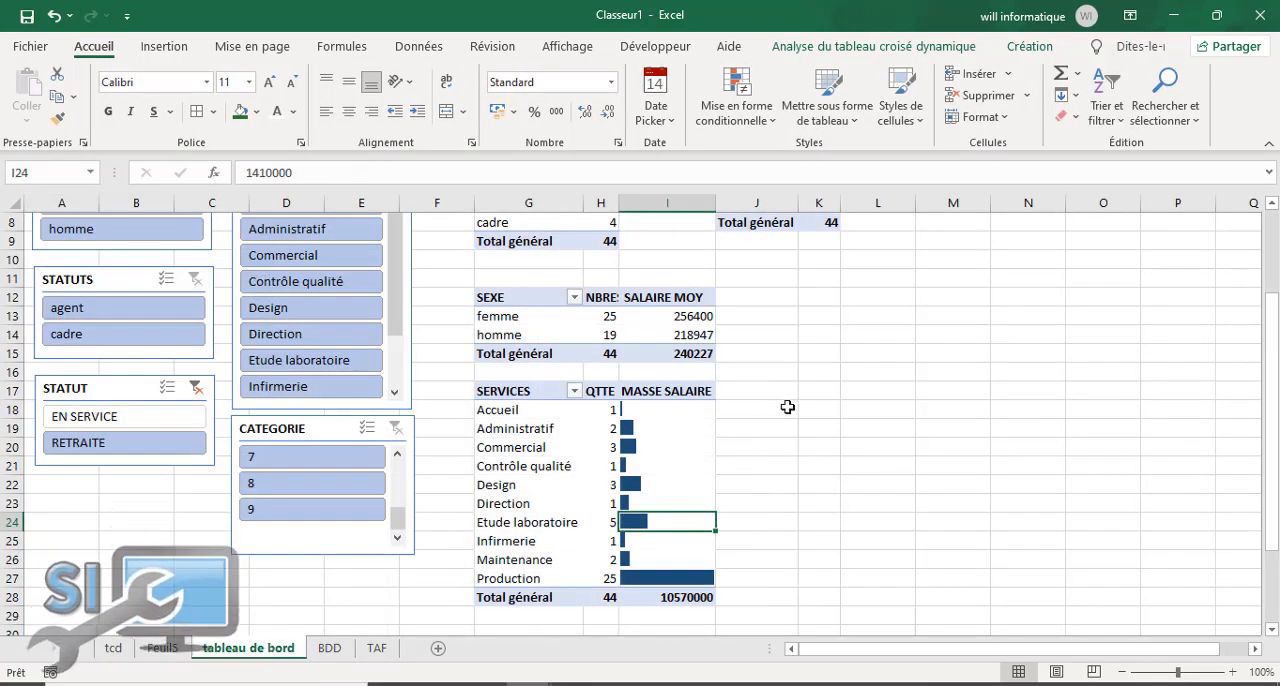
scroll(1276, 300, up, 2)
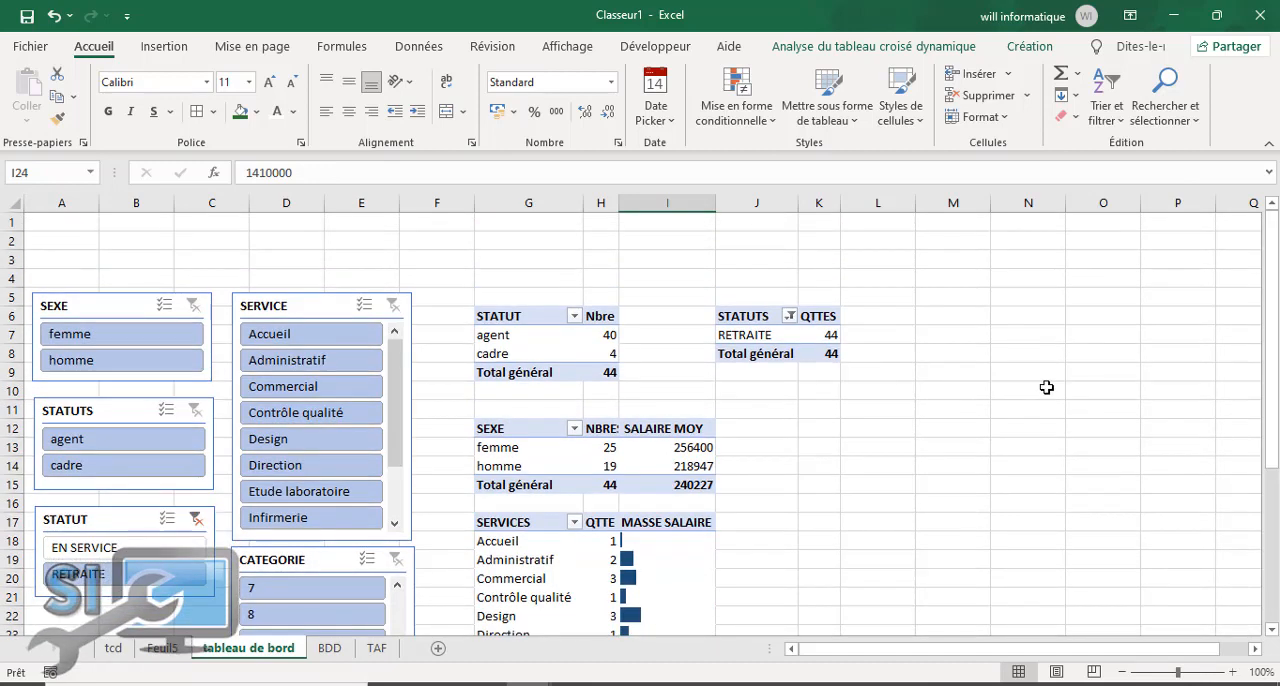
click(377, 648)
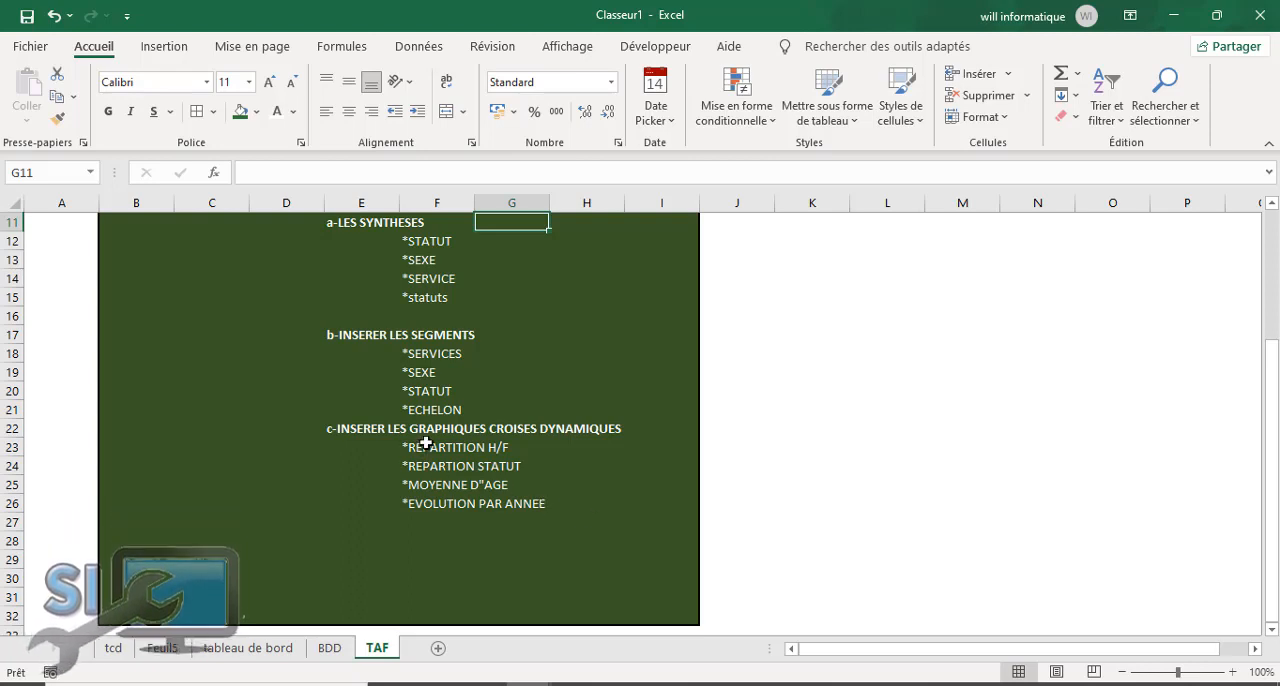
Step: Revisit the detail records on Feuil5 and return to the "tableau de bord" sheet
click(165, 650)
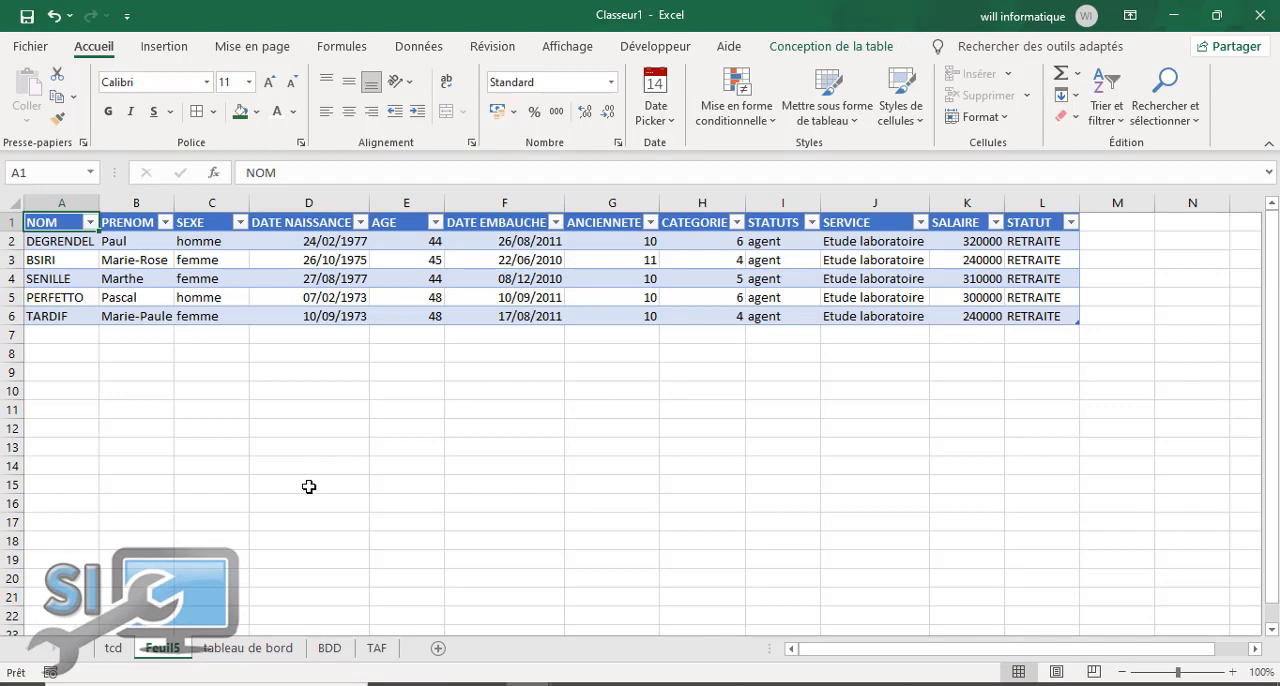
click(104, 650)
click(228, 650)
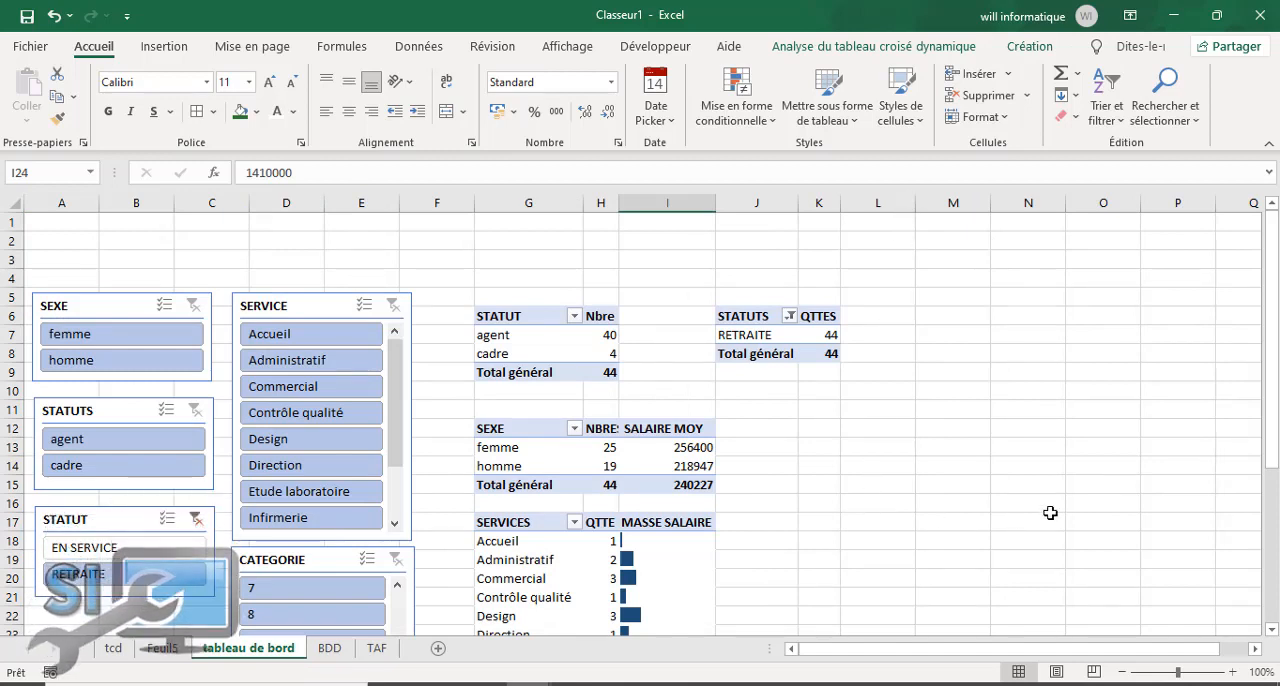
Step: Move the STATUTS/QTTES pivot table to cell G2, above the STATUT pivot table
drag(760, 316, 810, 347)
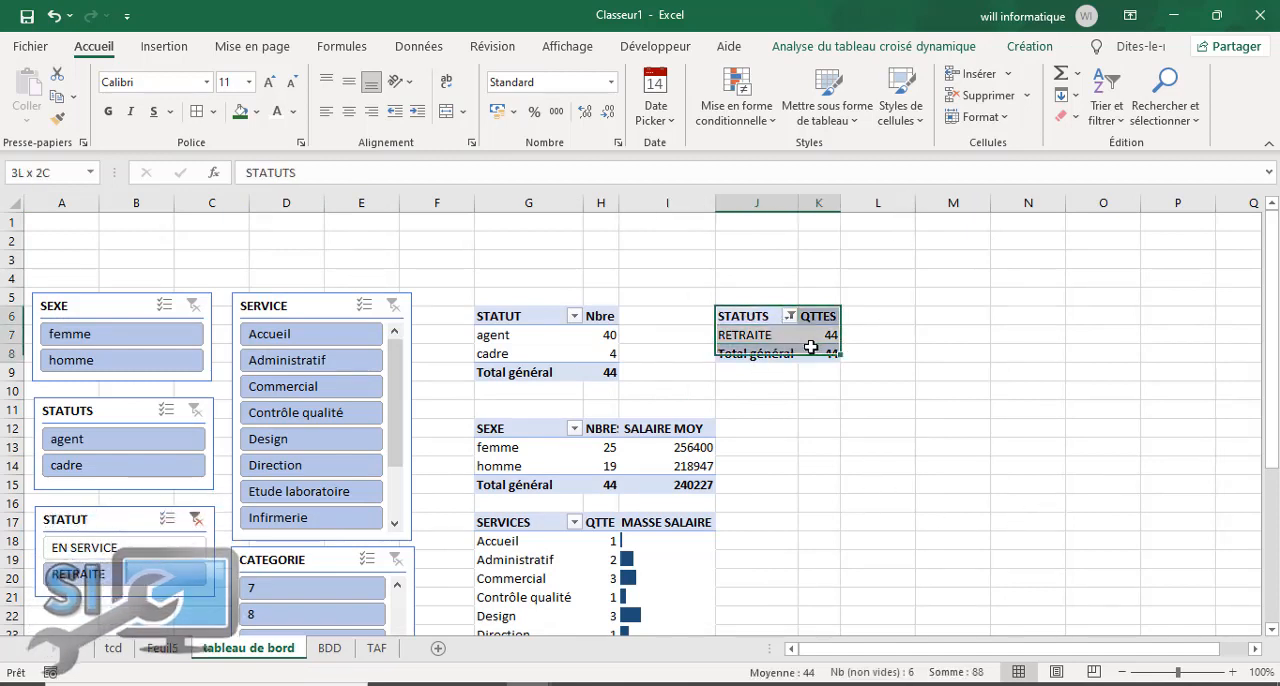
drag(757, 314, 822, 354)
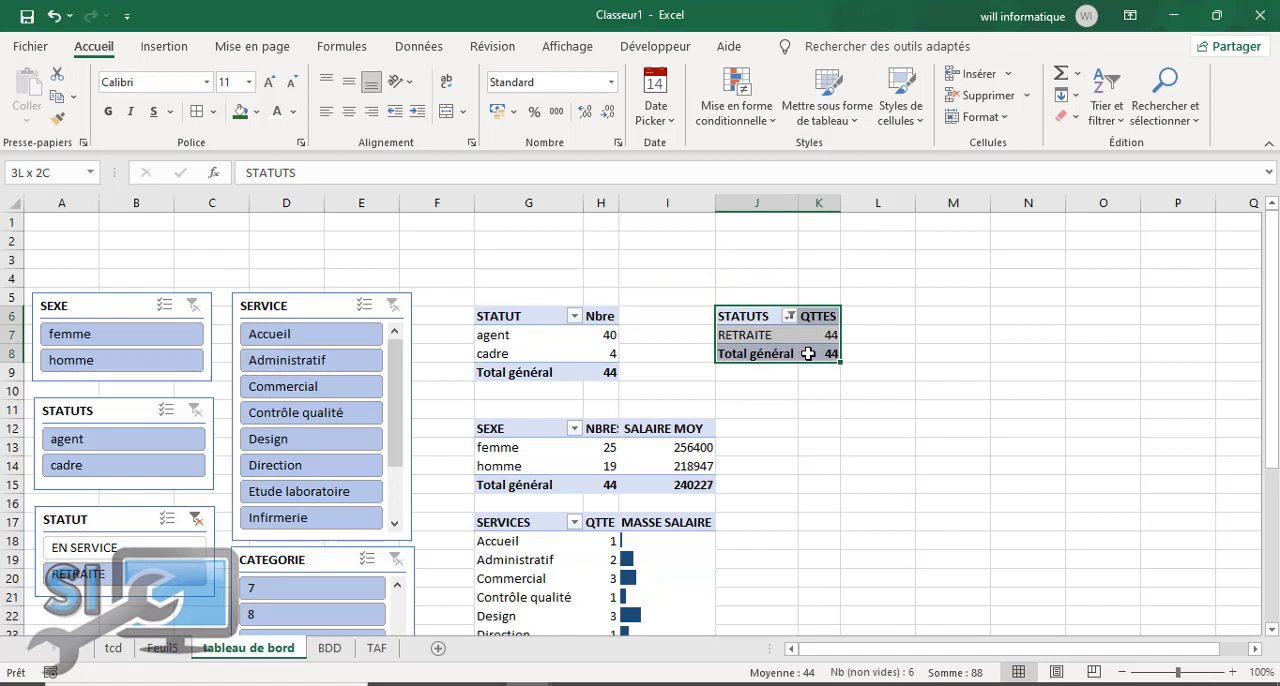
click(748, 310)
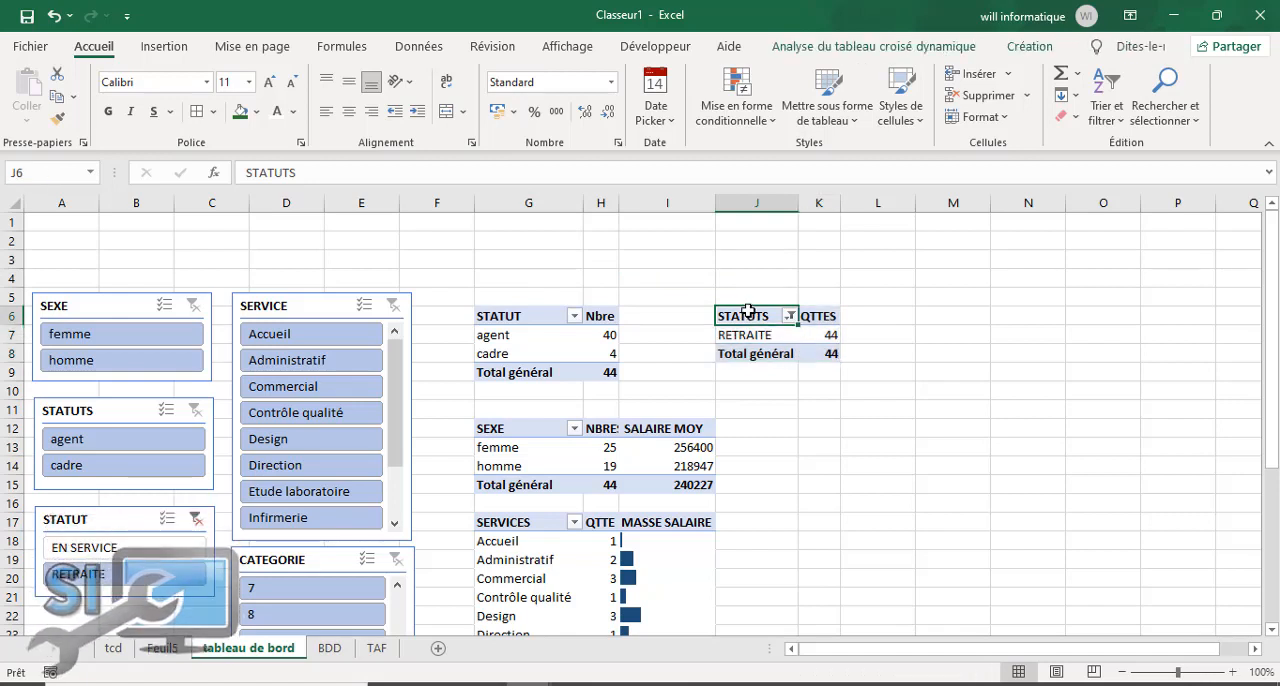
drag(748, 310, 536, 290)
click(818, 426)
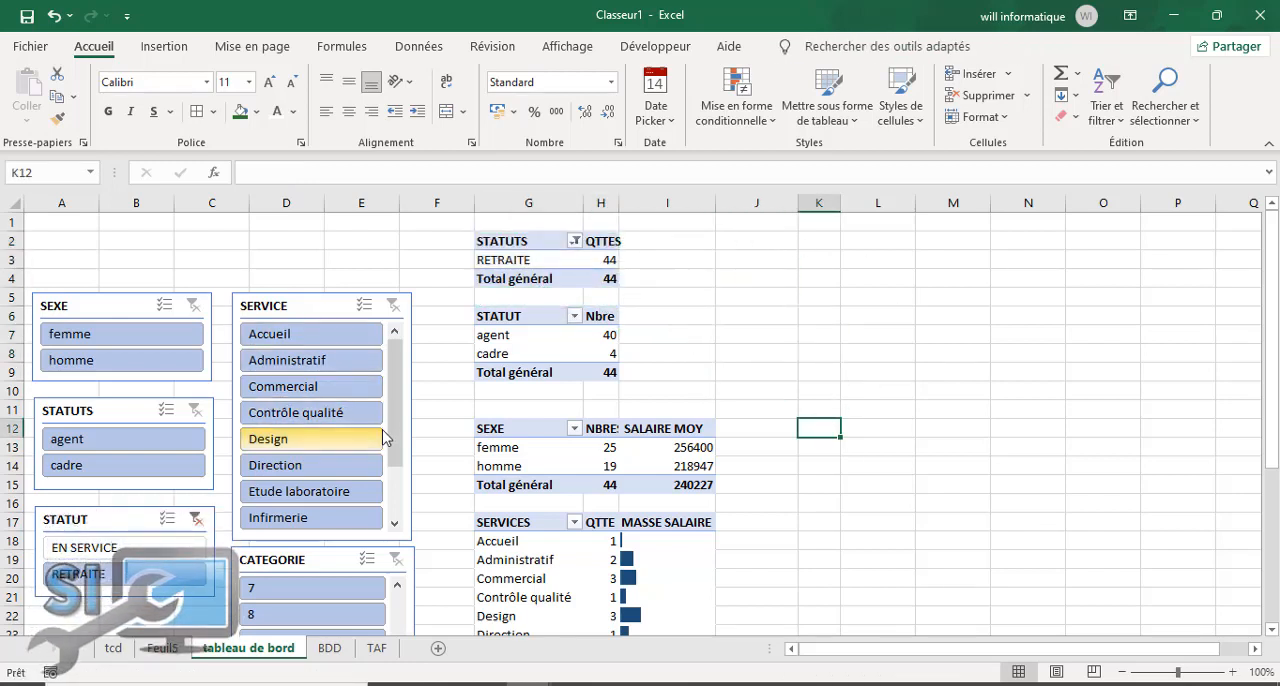
Step: Clear the STATUT slicer's filter and check the spacing of the stacked pivot tables
scroll(288, 487, down, 3)
click(195, 350)
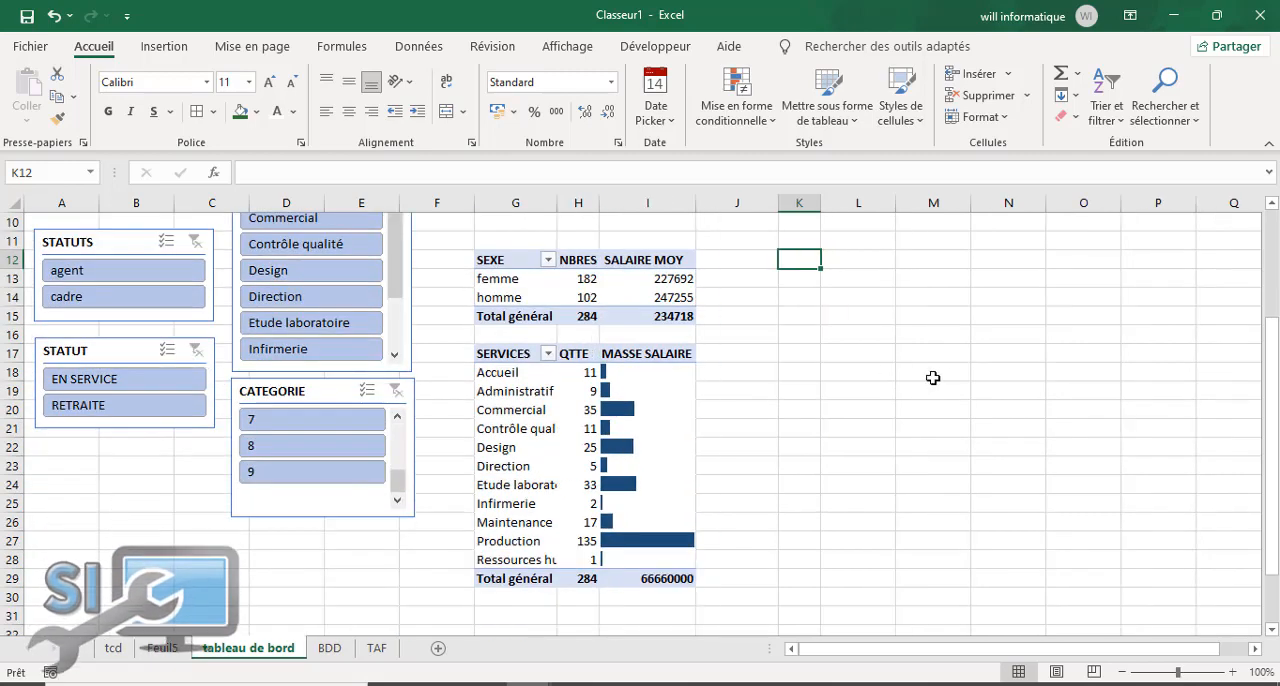
scroll(908, 306, down, 2)
click(1276, 280)
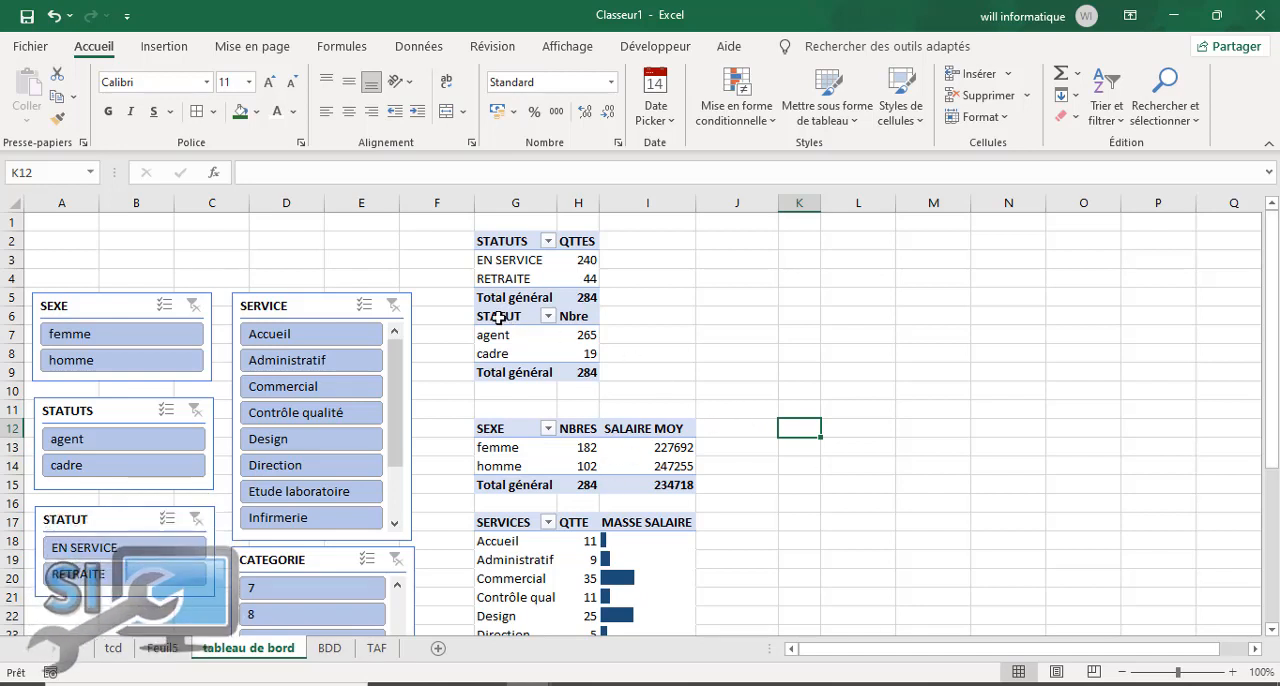
Step: Try to insert a row above row 4, and then above row 5, to separate the STATUTS and STATUT pivot tables
right_click(8, 280)
click(61, 437)
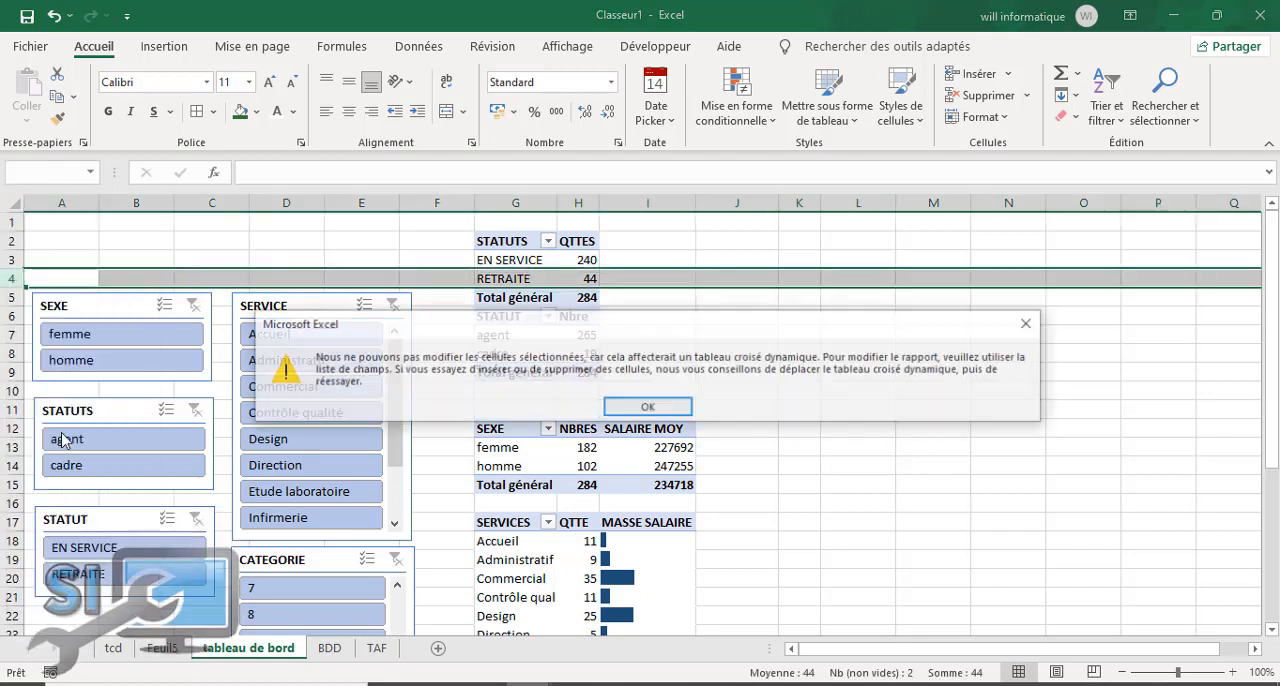
click(660, 402)
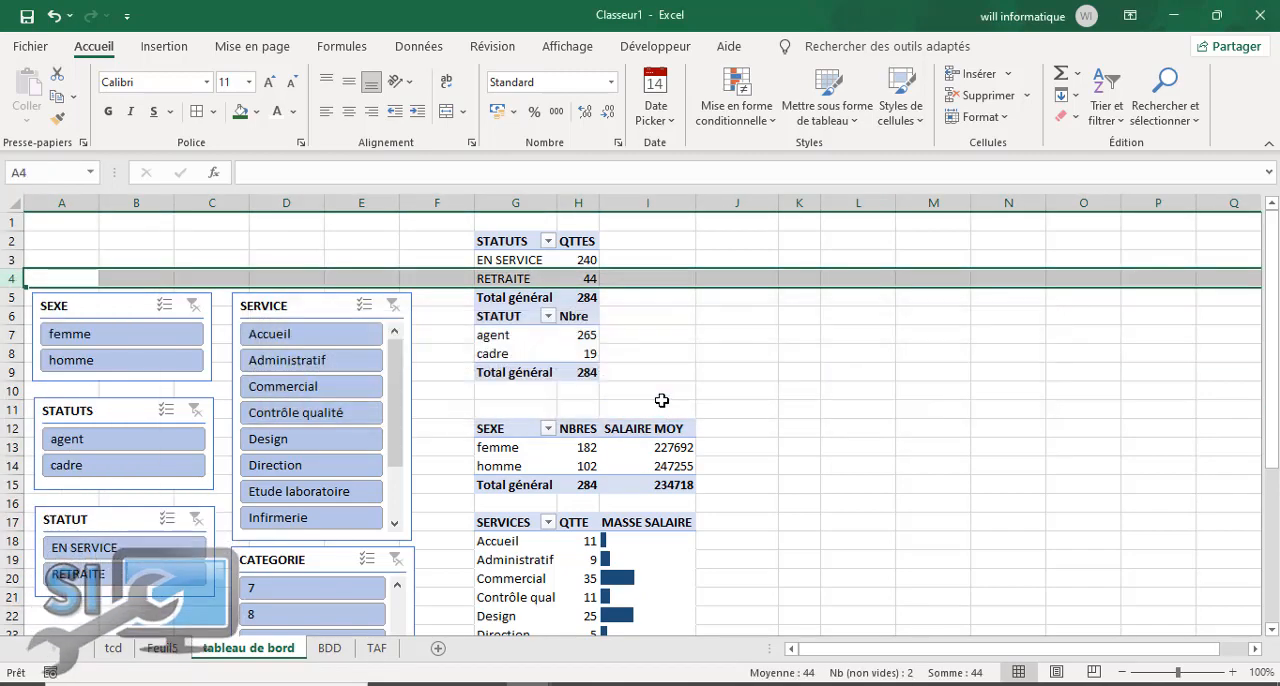
click(662, 336)
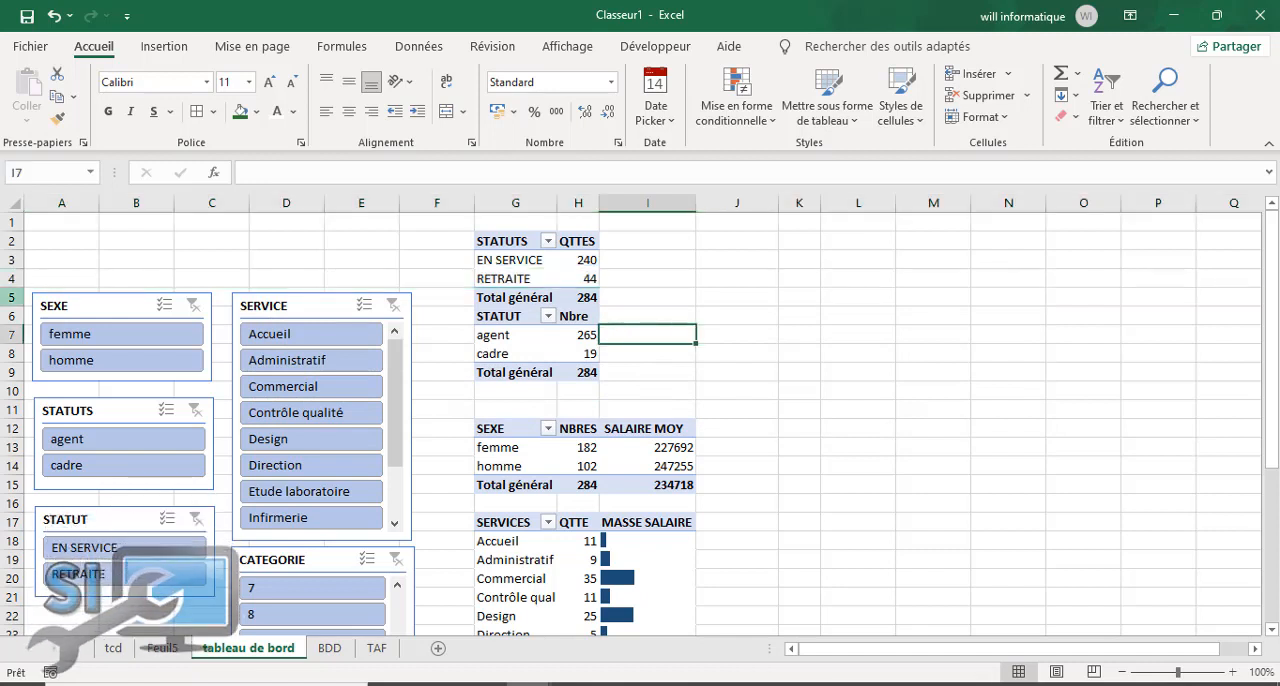
click(8, 296)
right_click(8, 296)
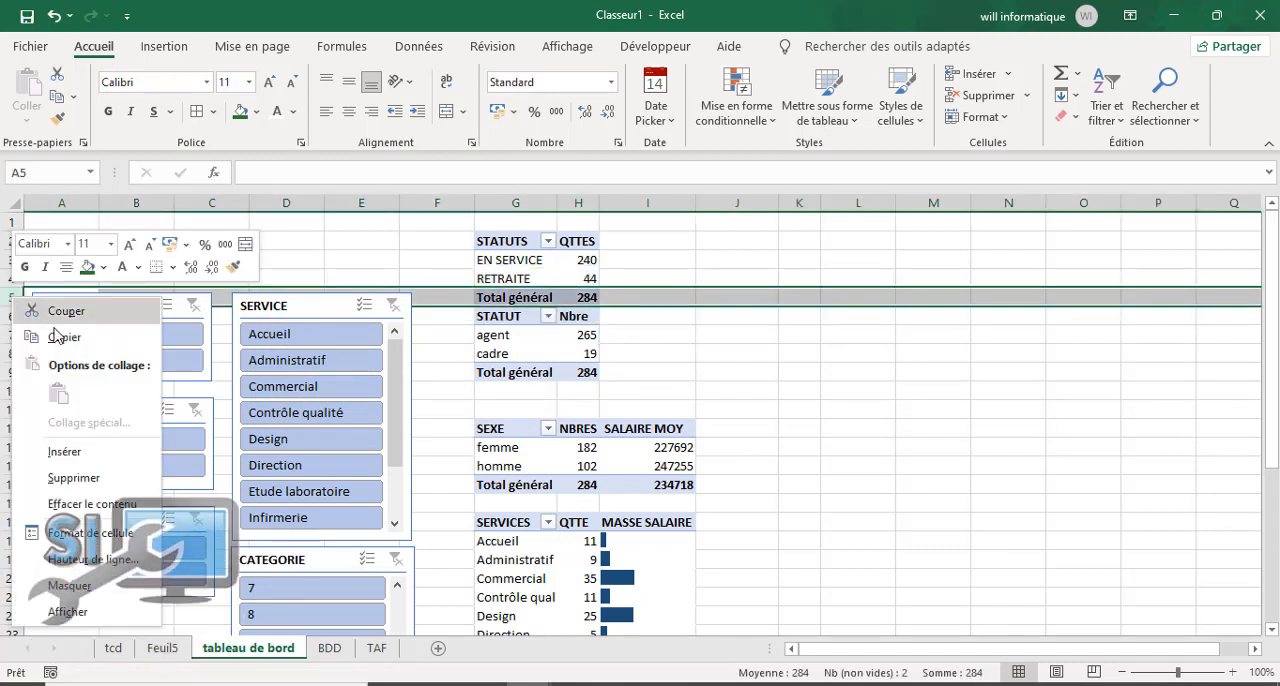
click(84, 450)
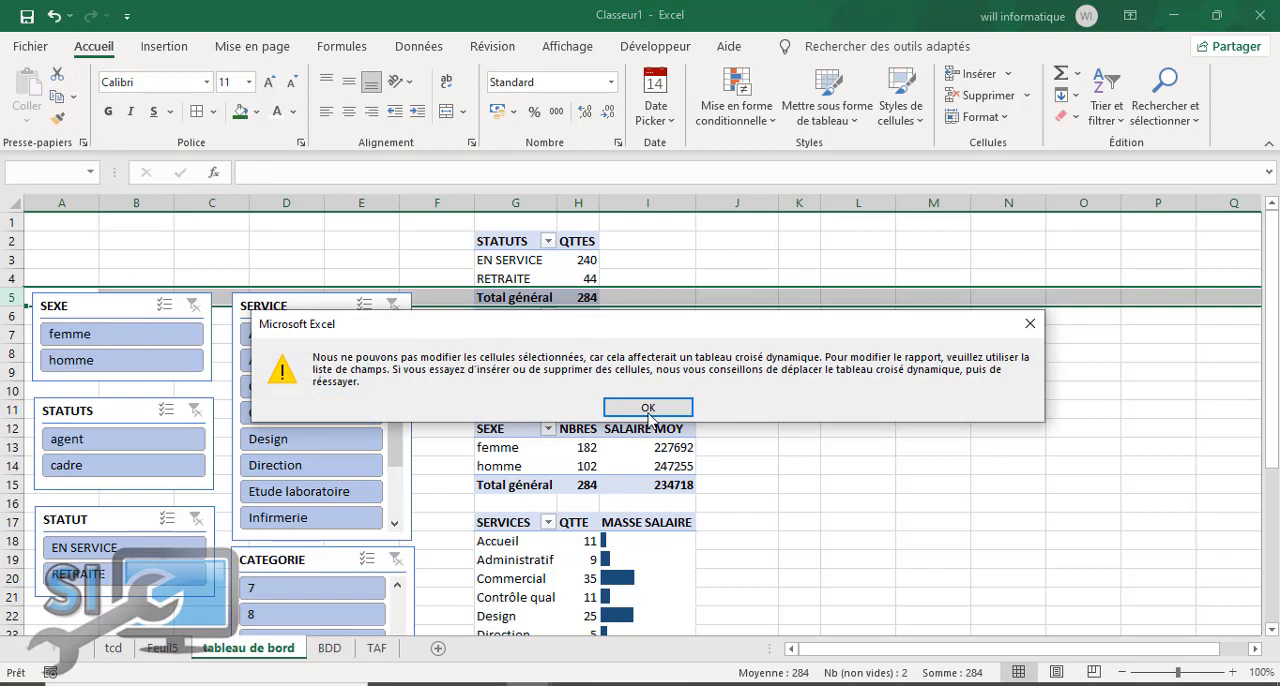
click(648, 410)
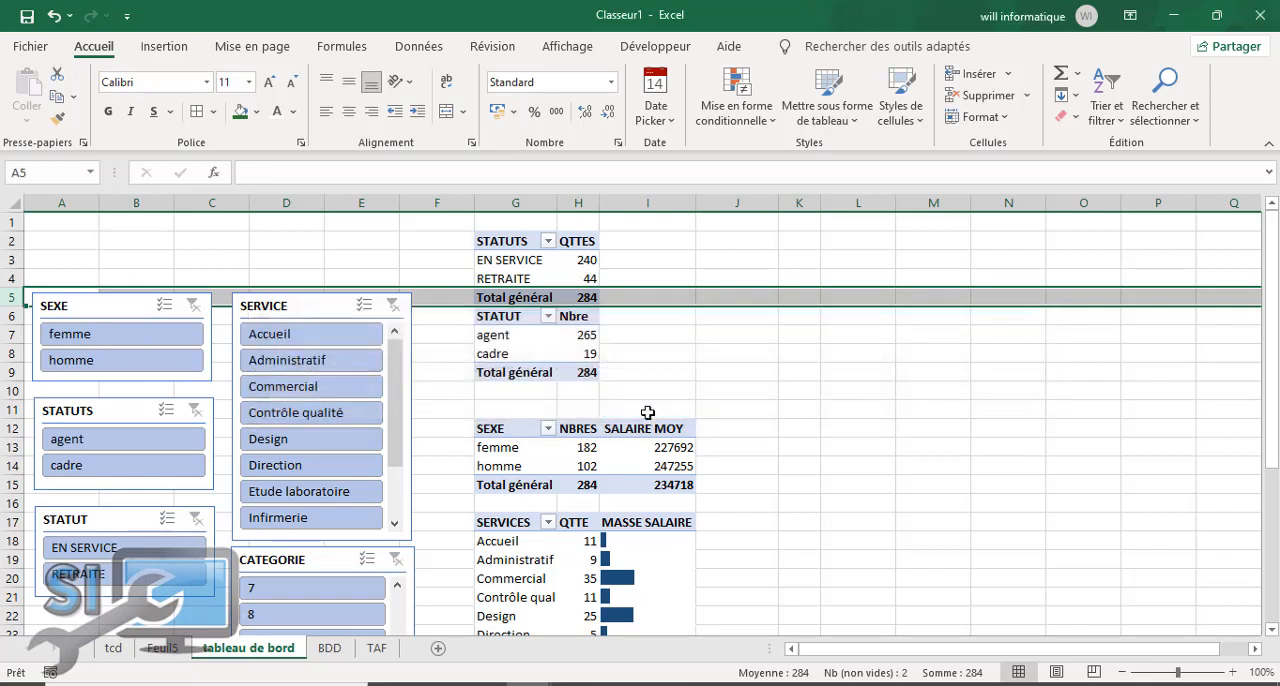
Step: Undo the clearing of the STATUT filter and move the STATUTS/QTTES pivot table back to cell J6
click(51, 20)
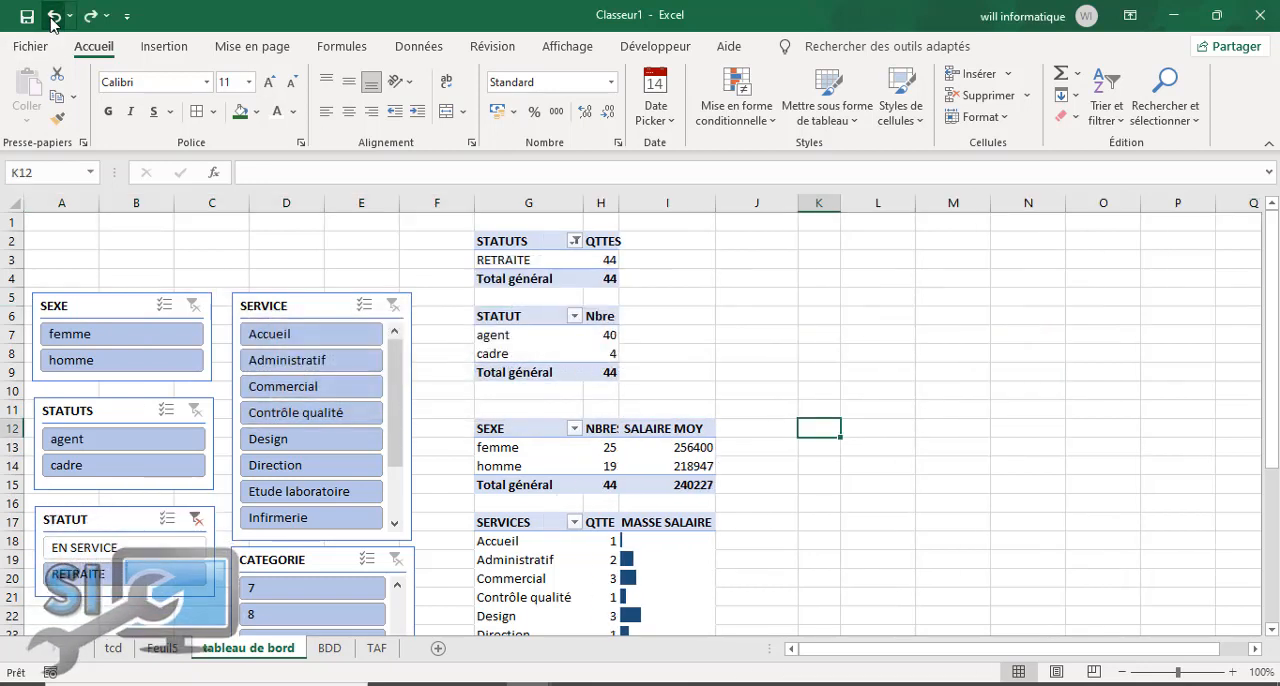
click(834, 338)
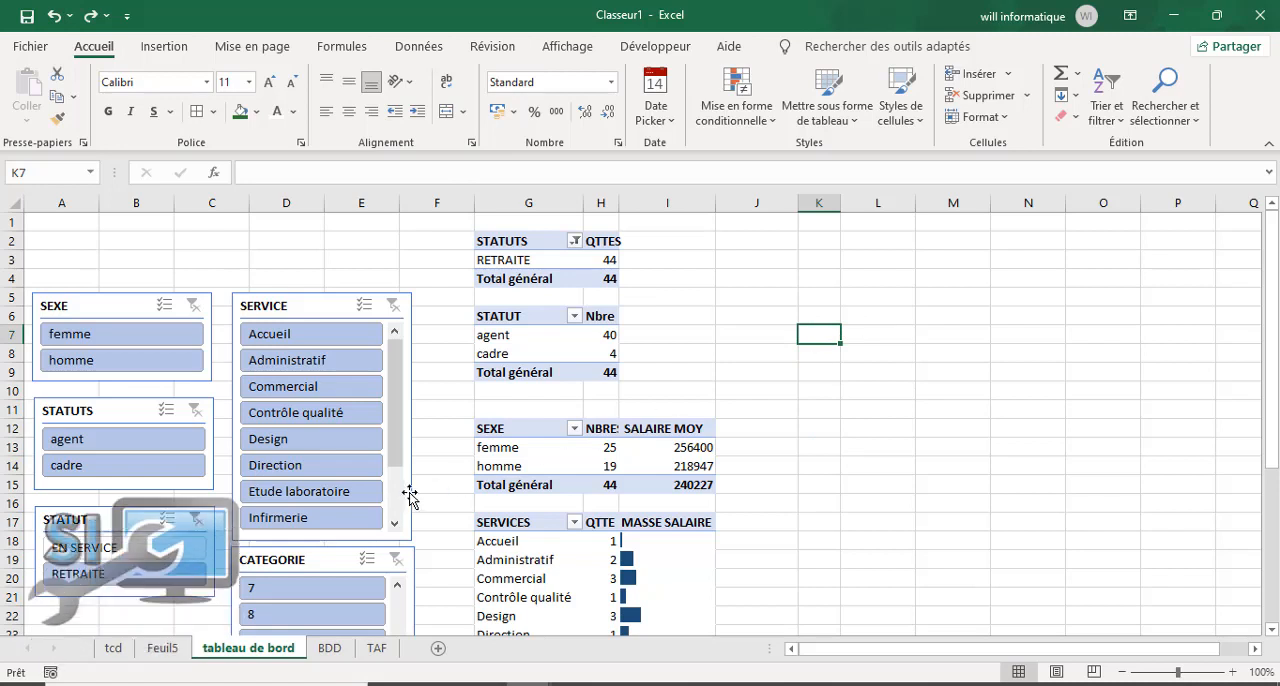
drag(503, 242, 598, 275)
drag(540, 238, 781, 330)
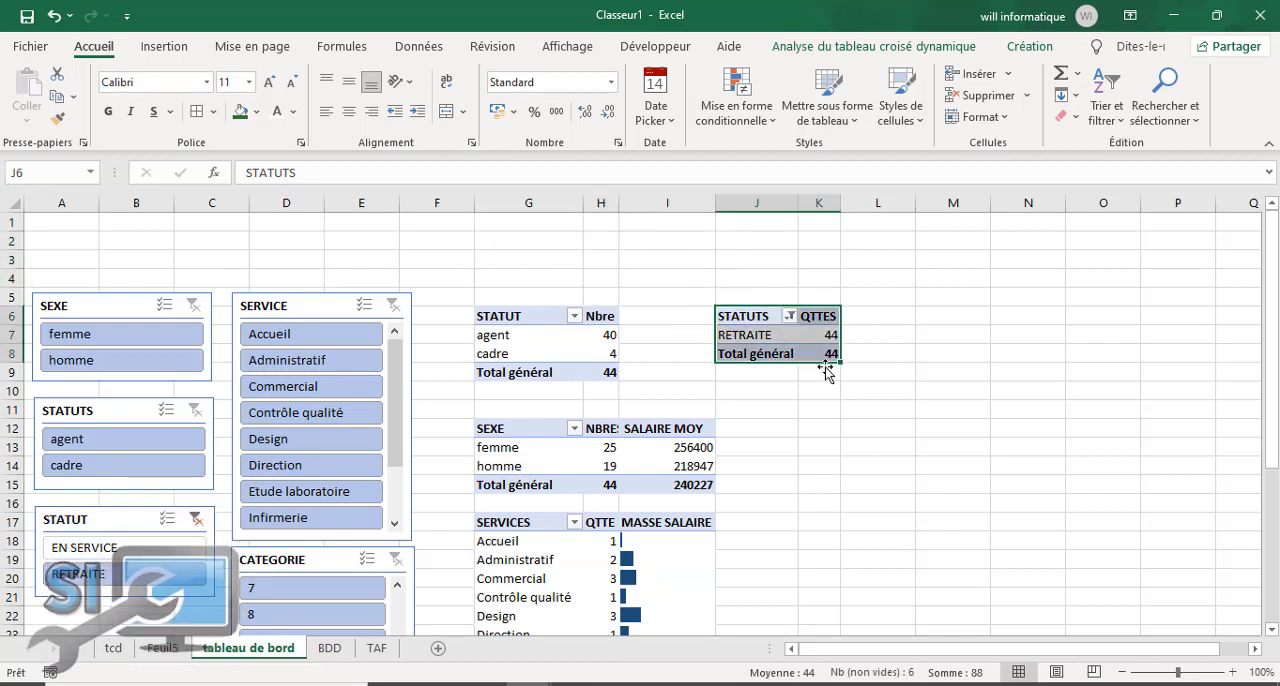
click(879, 444)
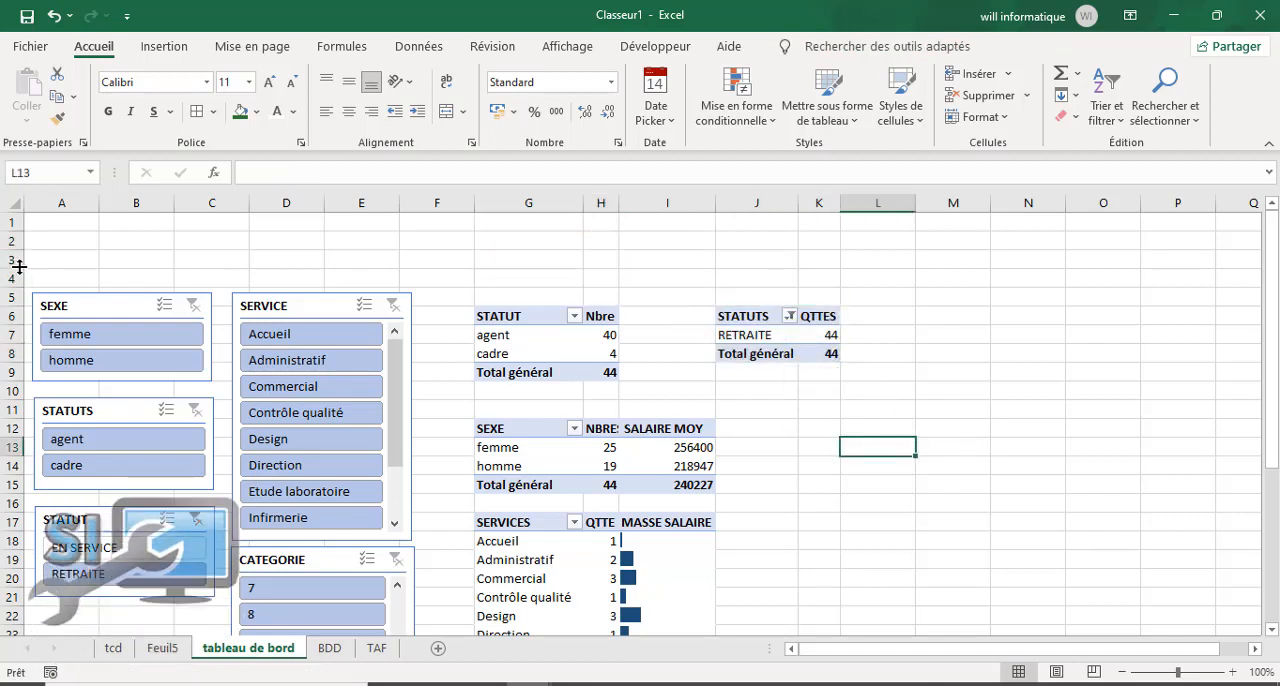
Step: Insert a blank row above row 3 and move the STATUTS/QTTES pivot table to cell G2
click(8, 257)
right_click(8, 258)
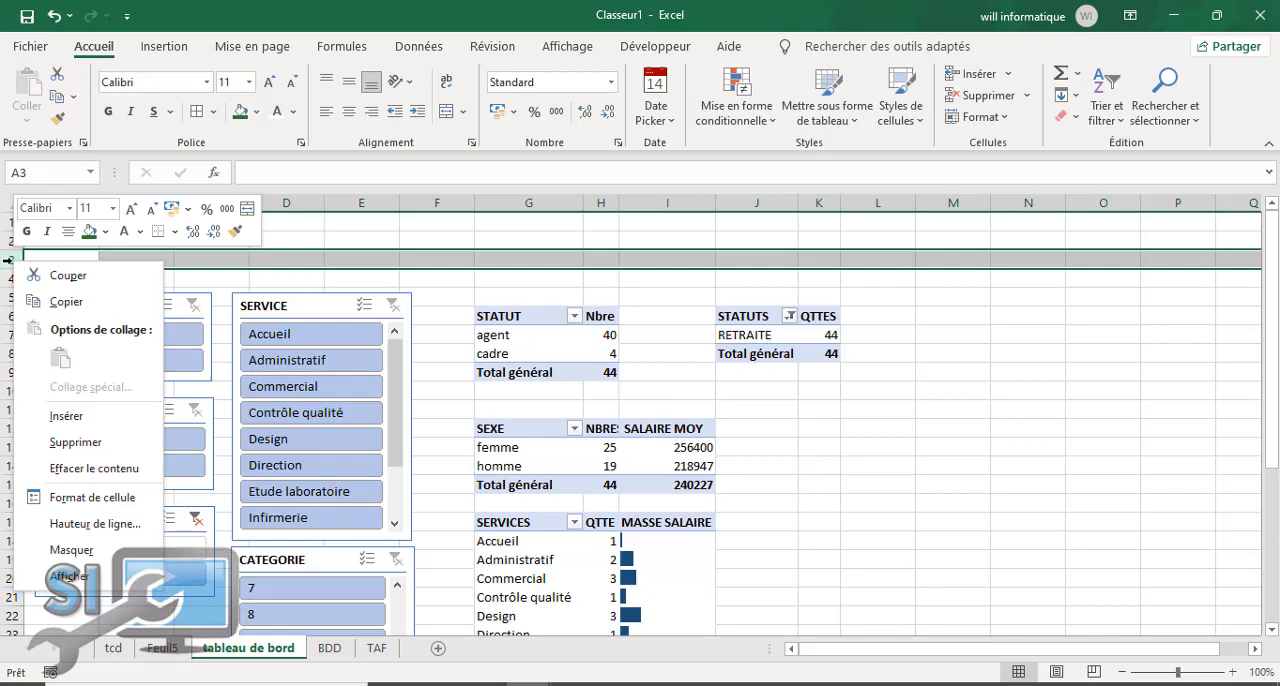
click(72, 415)
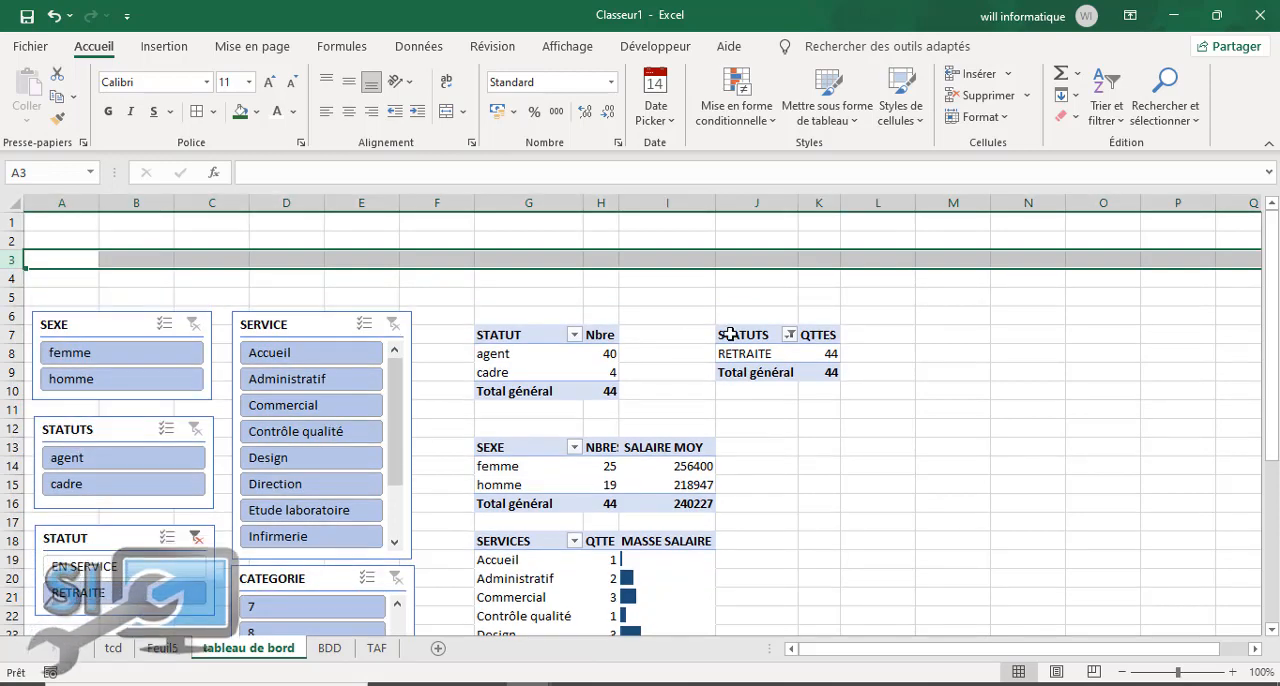
drag(731, 334, 830, 372)
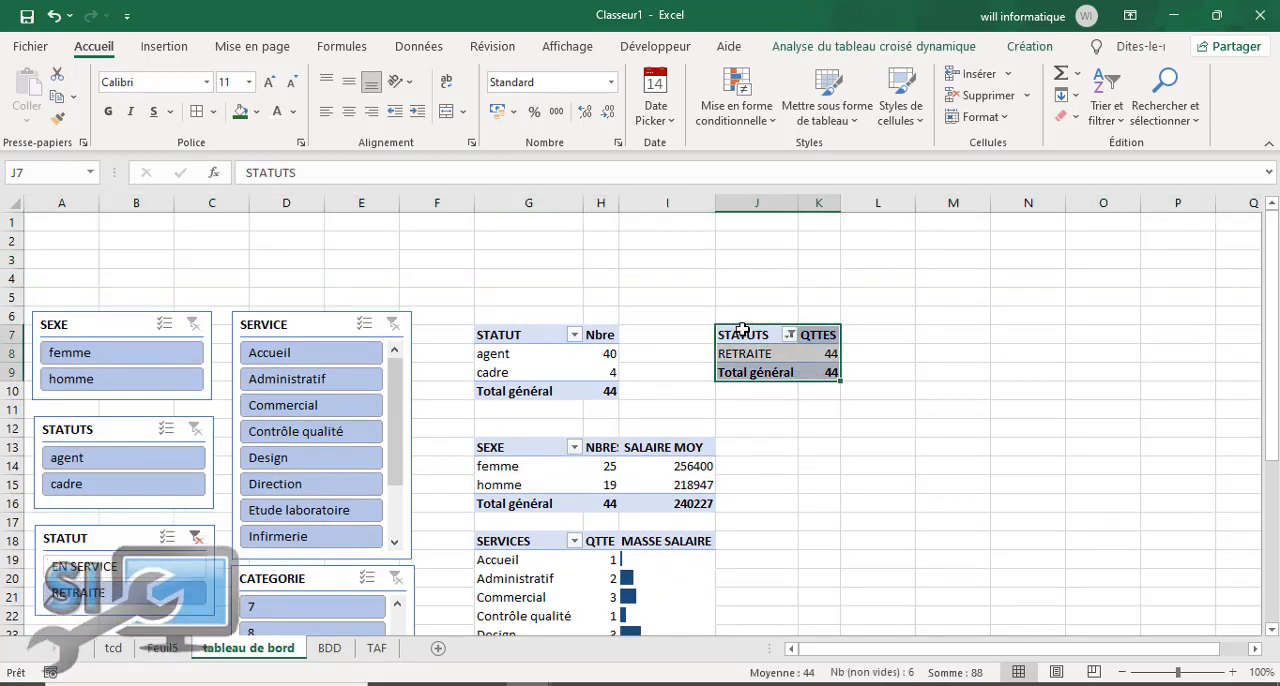
drag(742, 326, 534, 240)
click(762, 450)
Step: Clear the STATUT slicer's filter and review the pivot table layout
scroll(443, 451, down, 10)
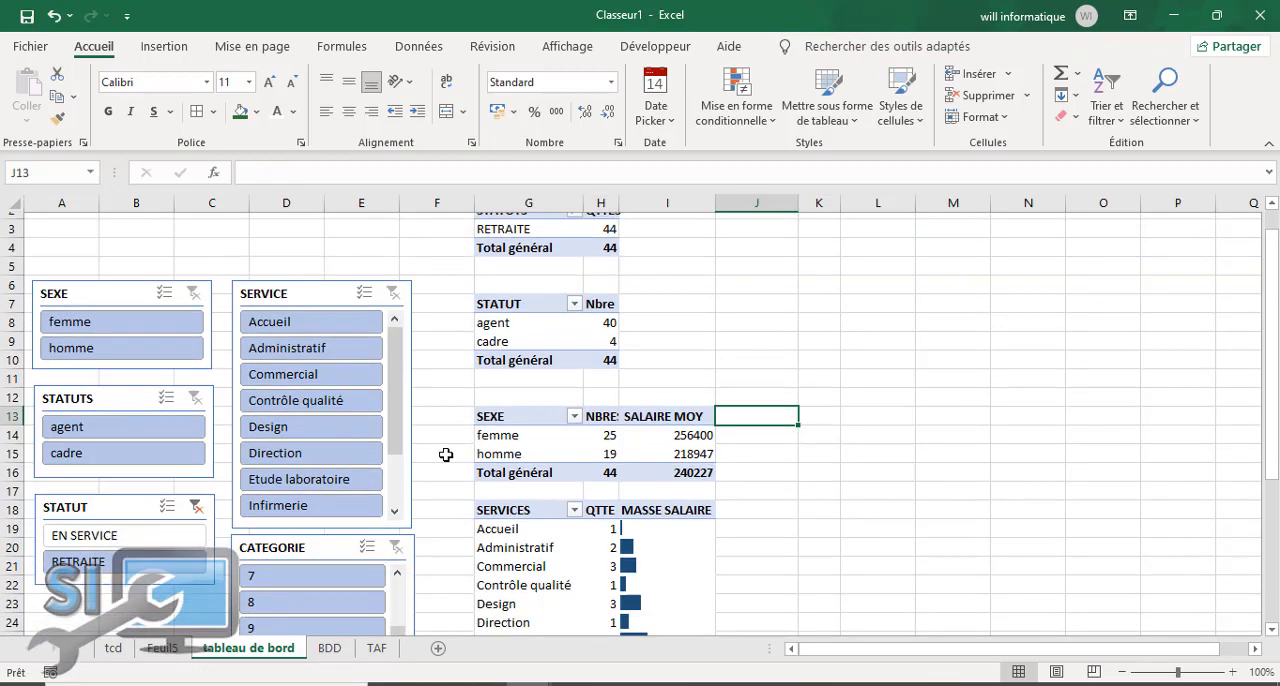
scroll(220, 286, up, 2)
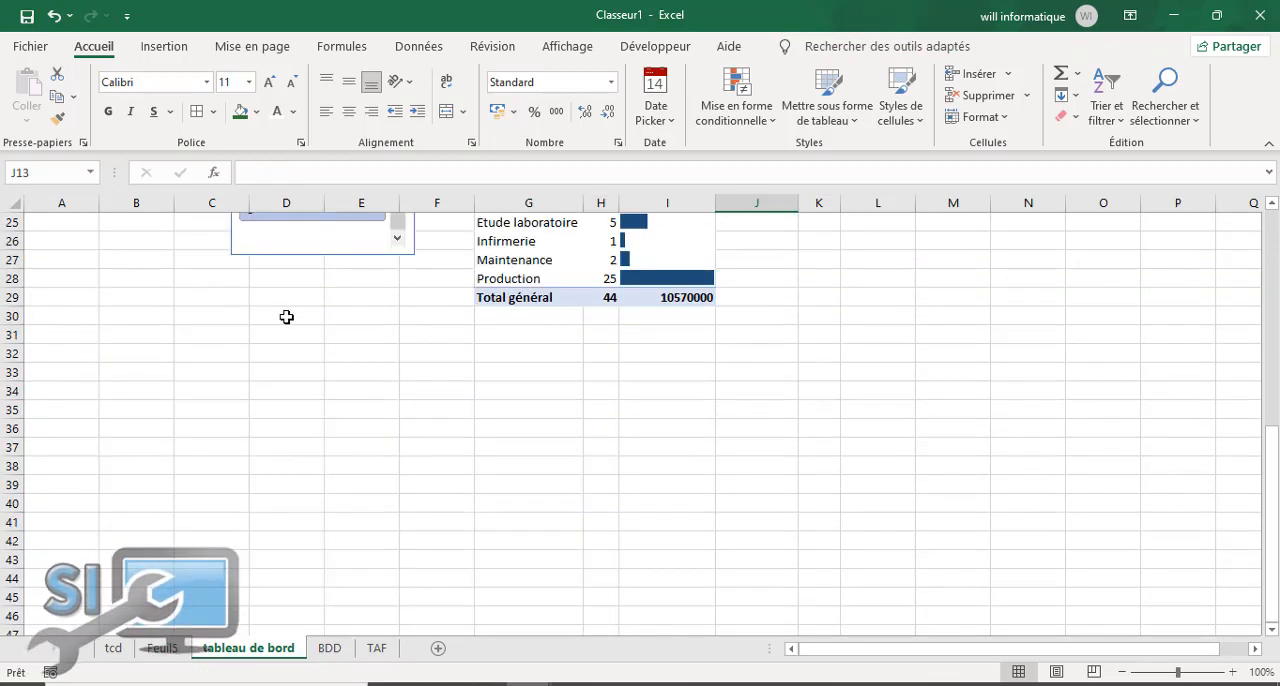
scroll(286, 317, up, 4)
click(196, 313)
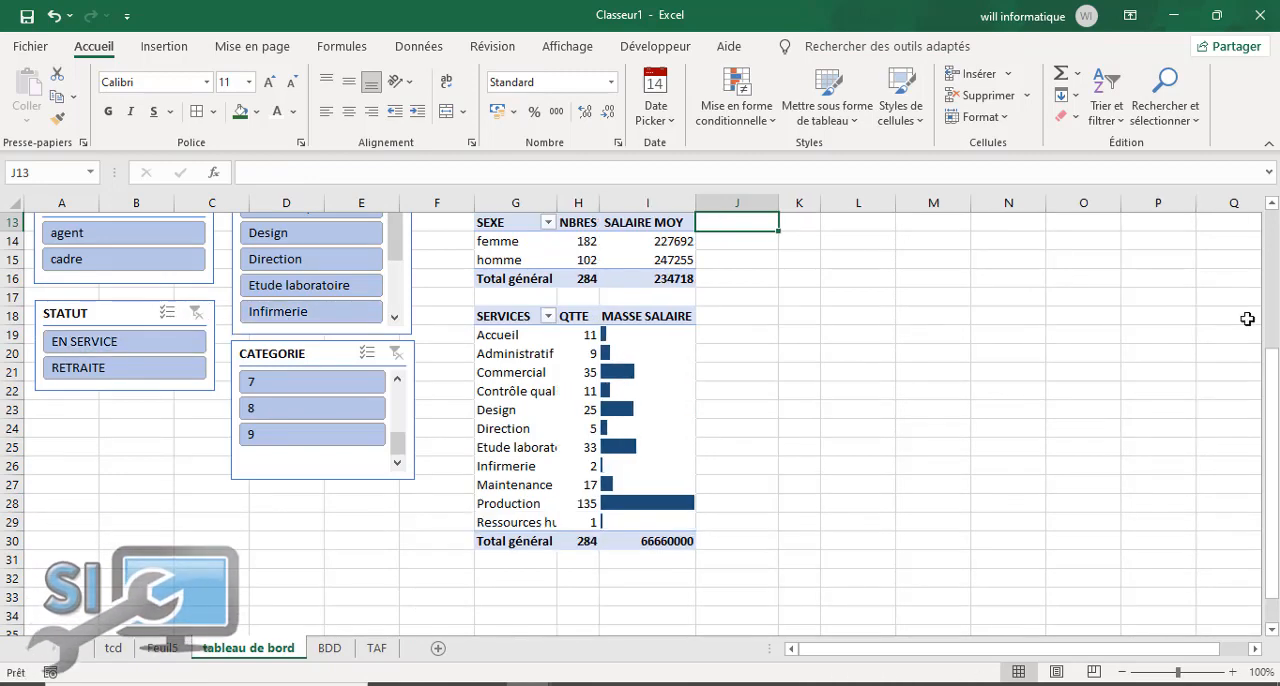
scroll(1275, 260, up, 4)
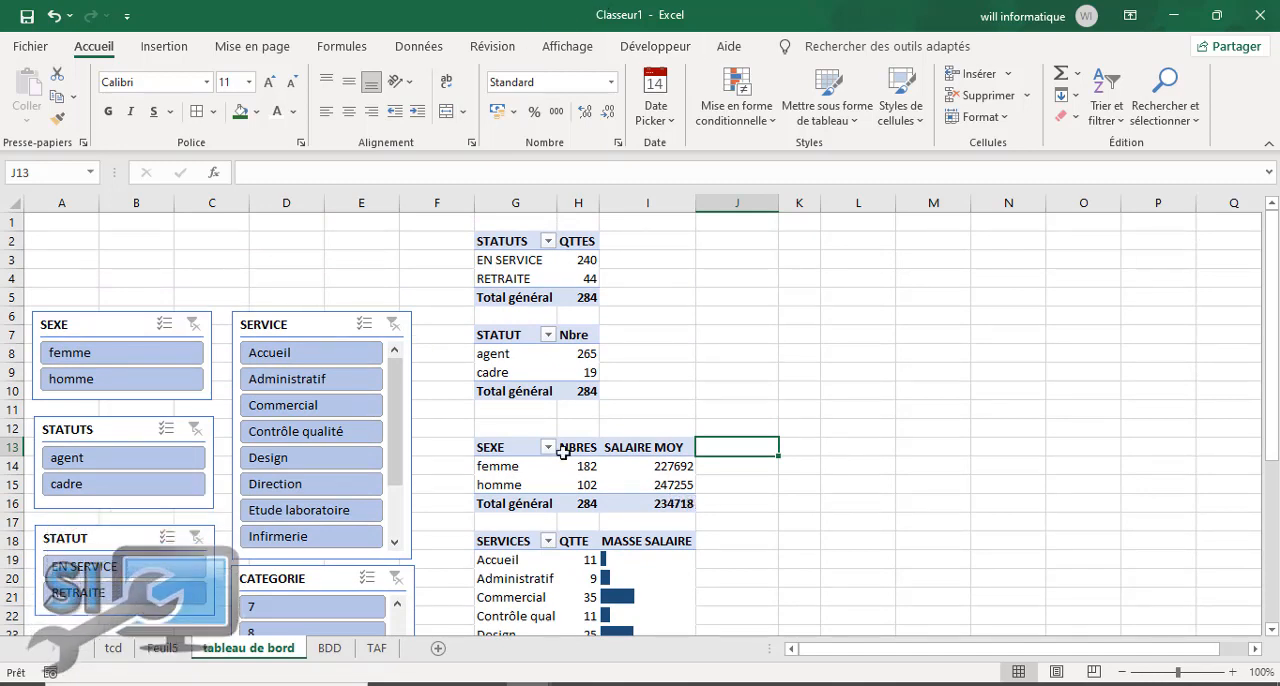
Step: Insert a pivot chart of type Secteurs from the femme and homme rows of the SEXE pivot table
drag(518, 452, 577, 495)
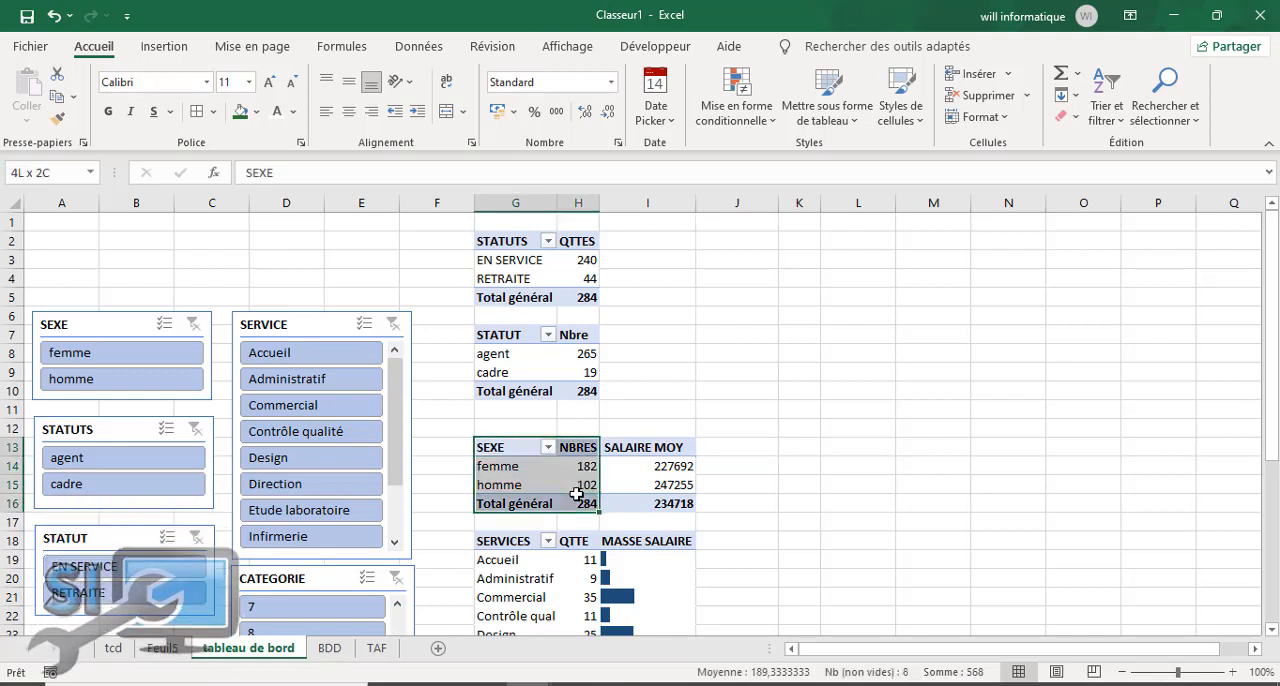
drag(577, 495, 651, 485)
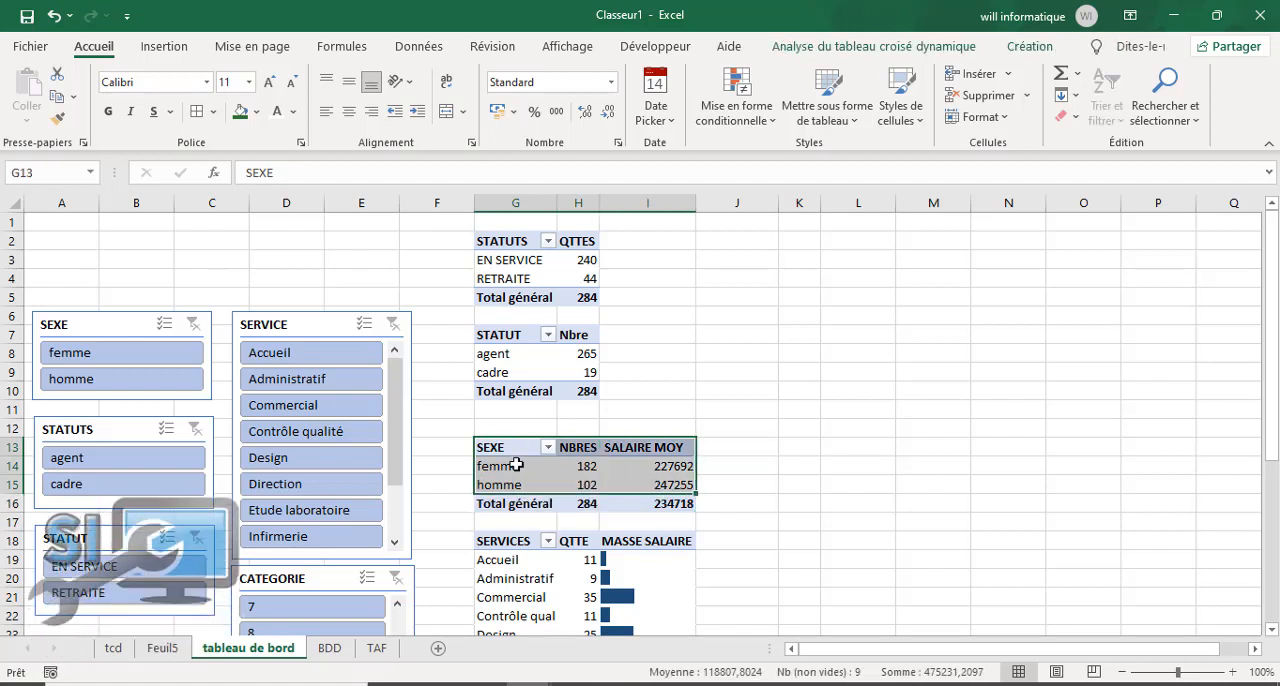
drag(516, 465, 652, 486)
click(903, 54)
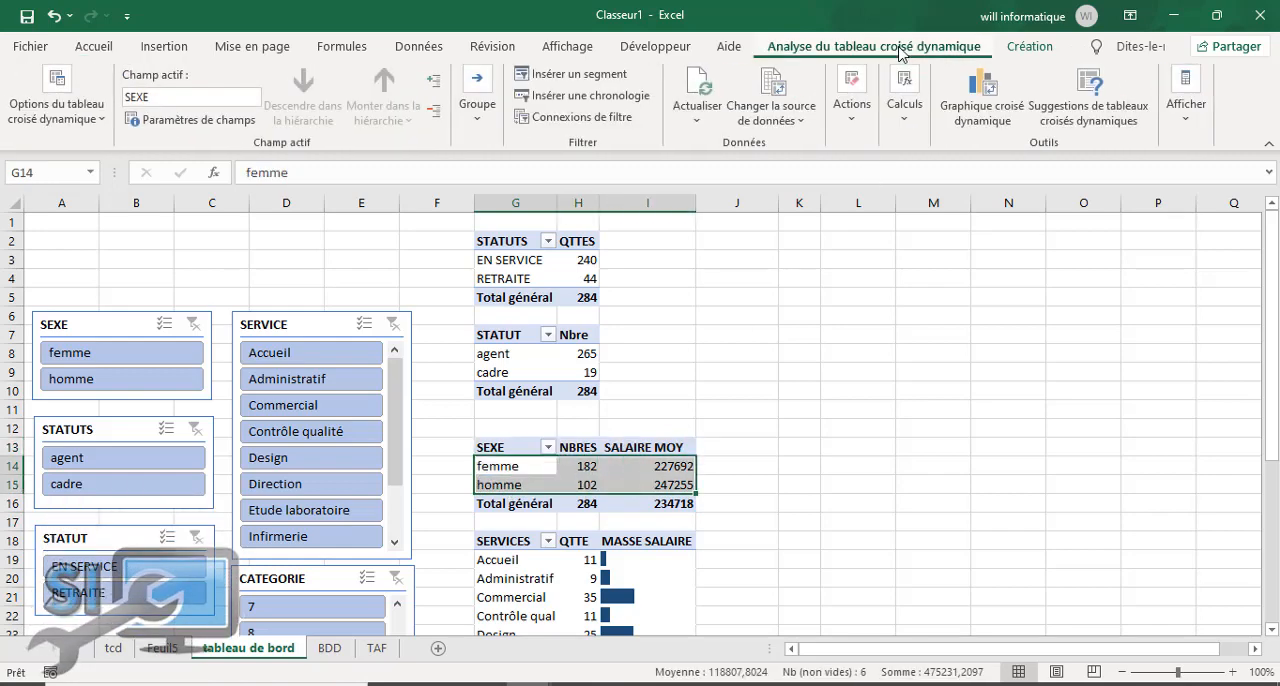
click(965, 95)
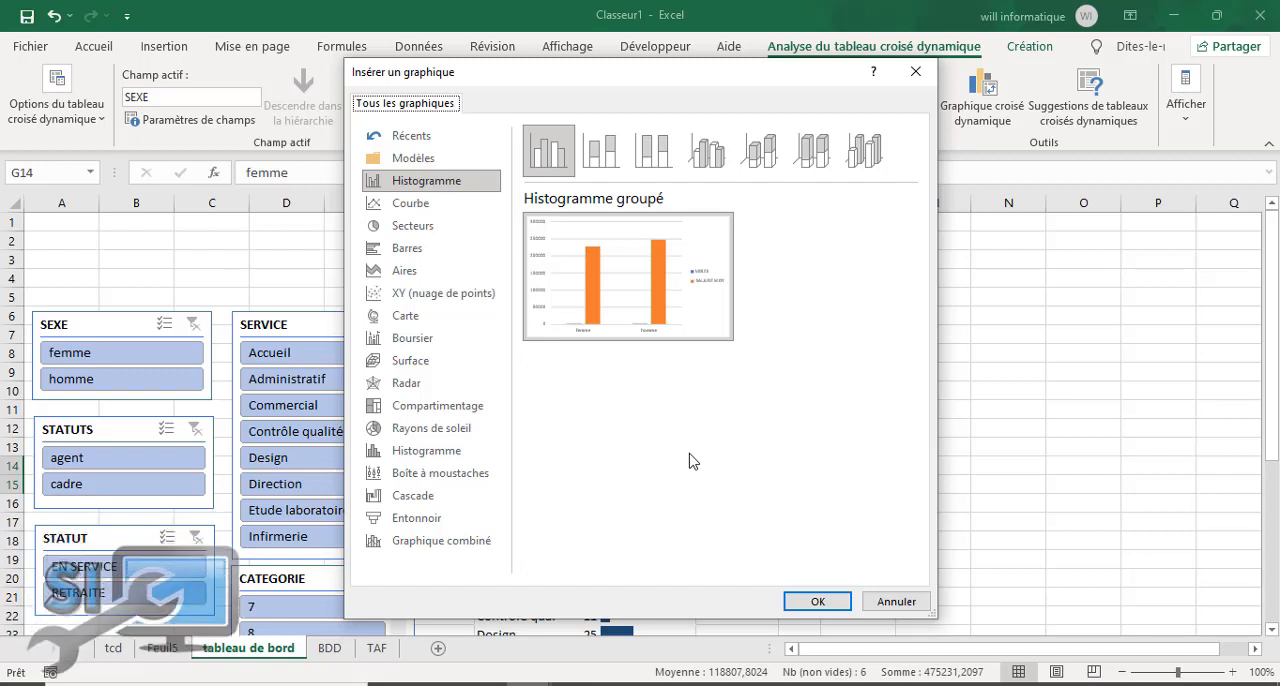
click(446, 238)
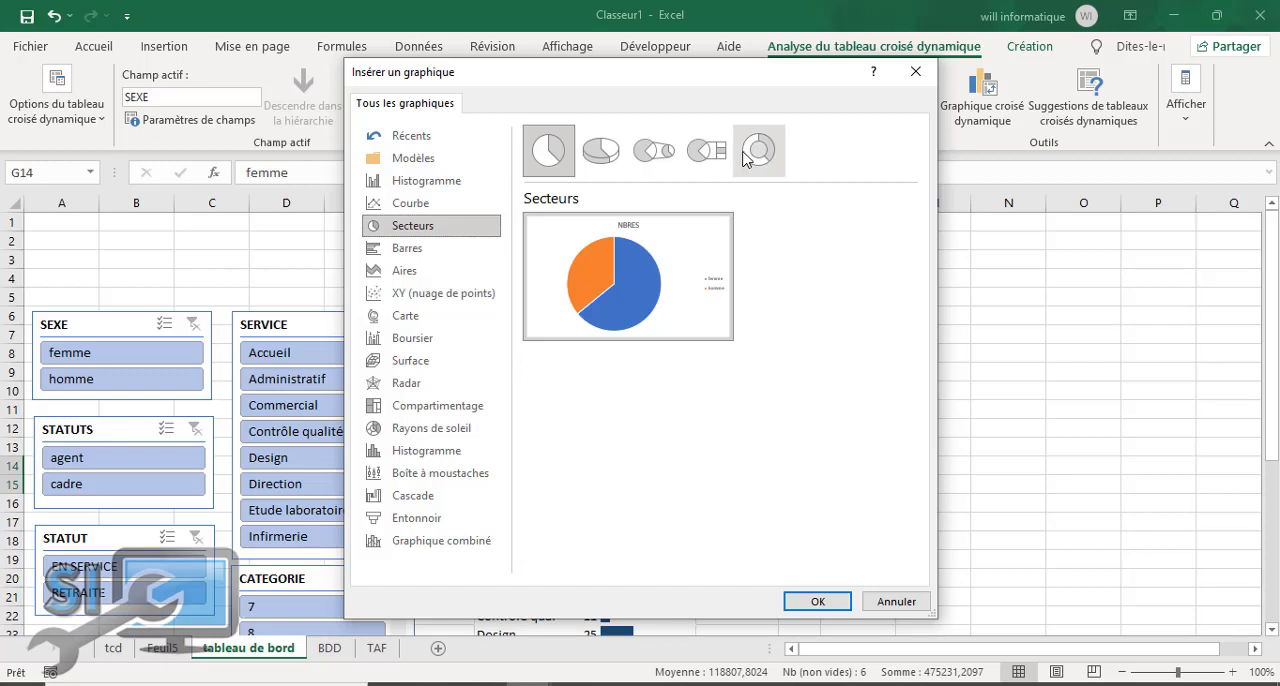
mouse_move(599, 295)
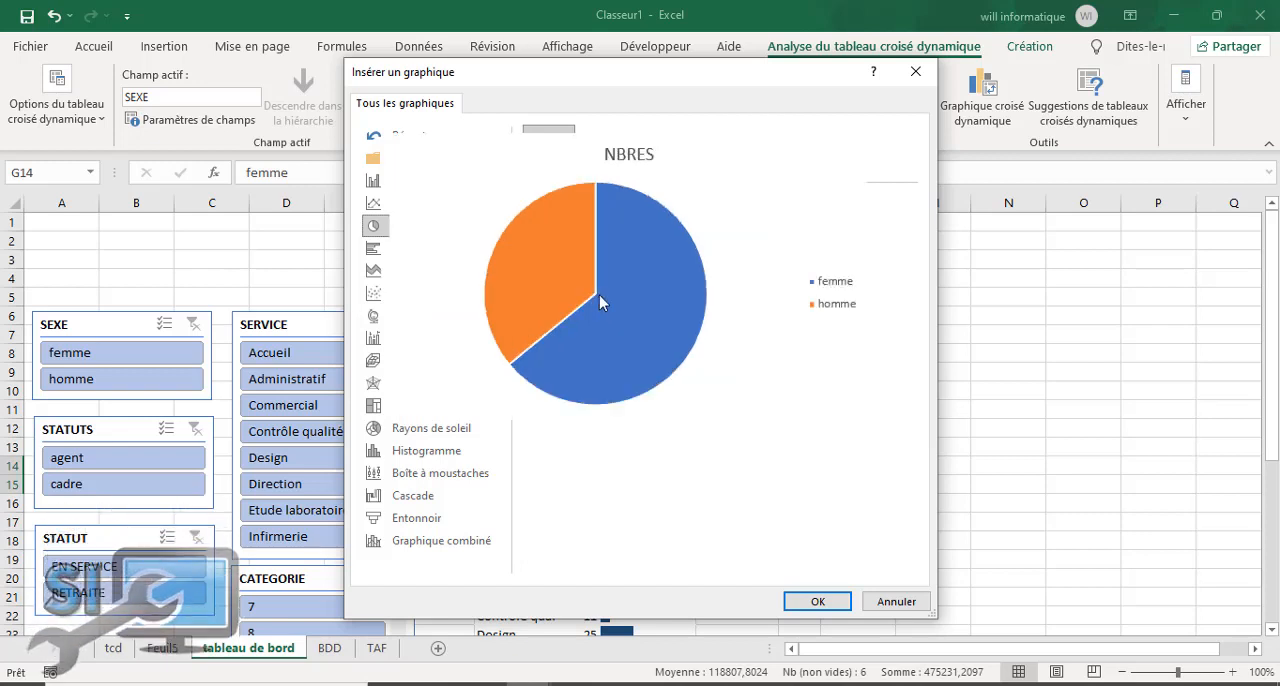
click(752, 157)
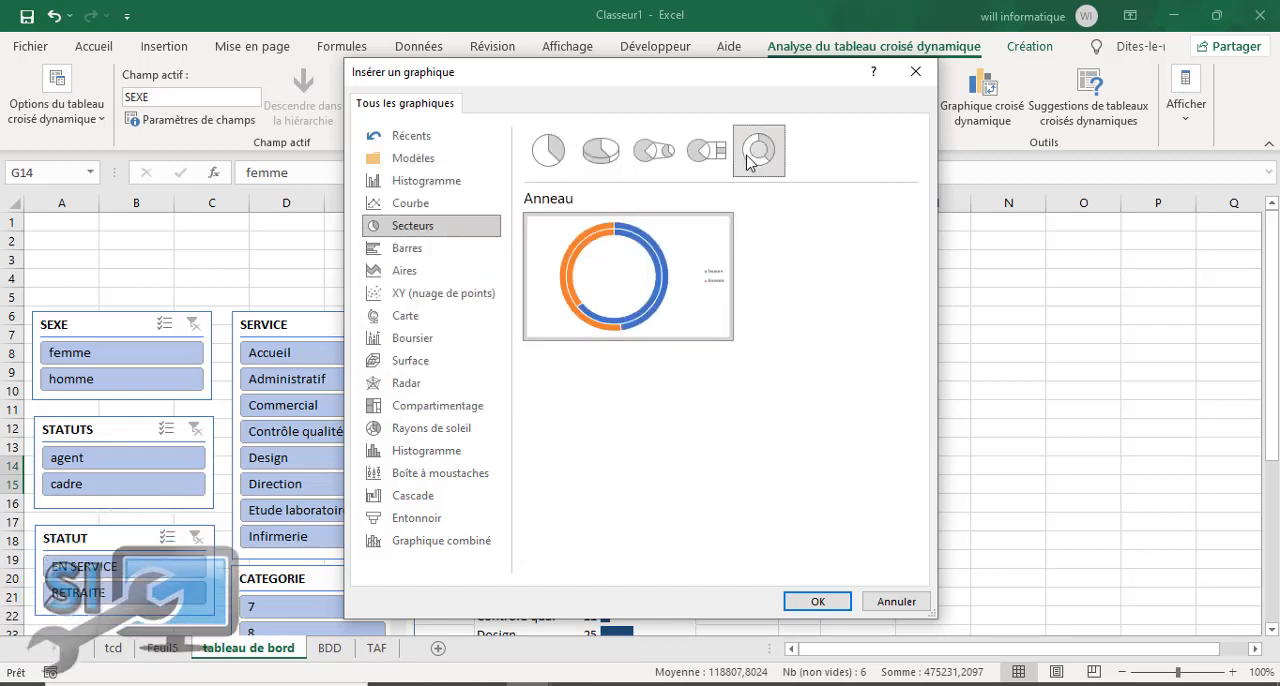
click(596, 150)
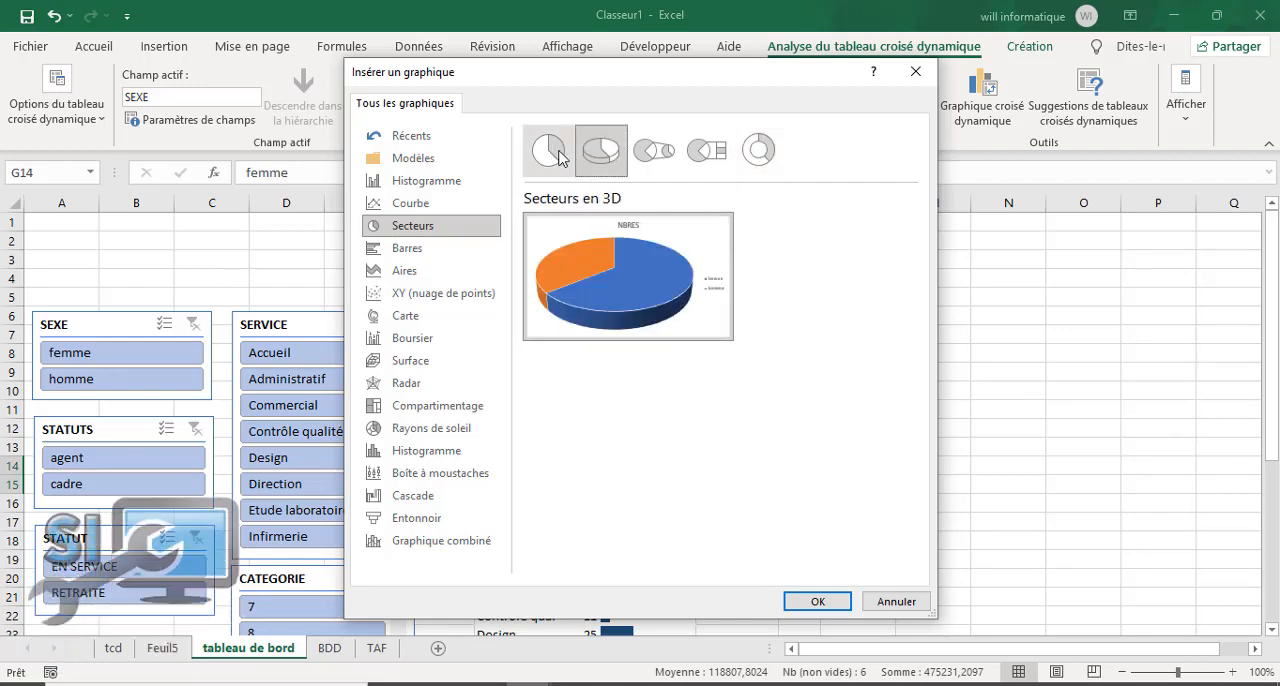
click(552, 155)
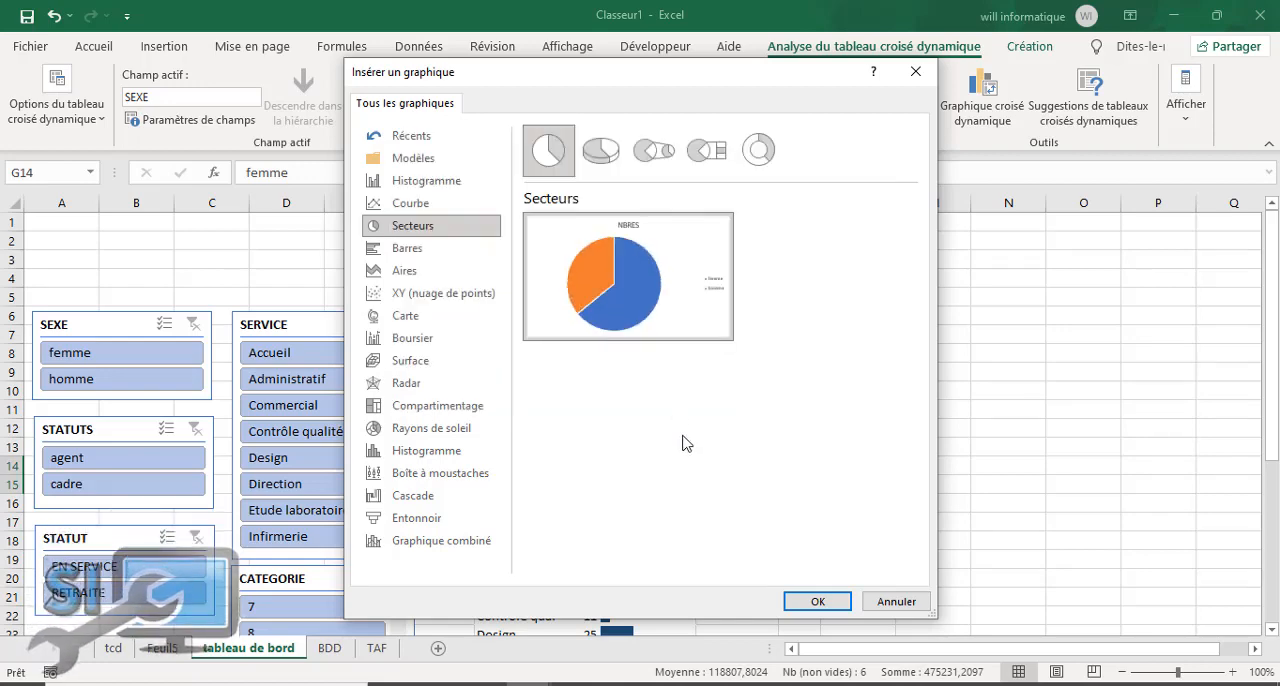
click(818, 602)
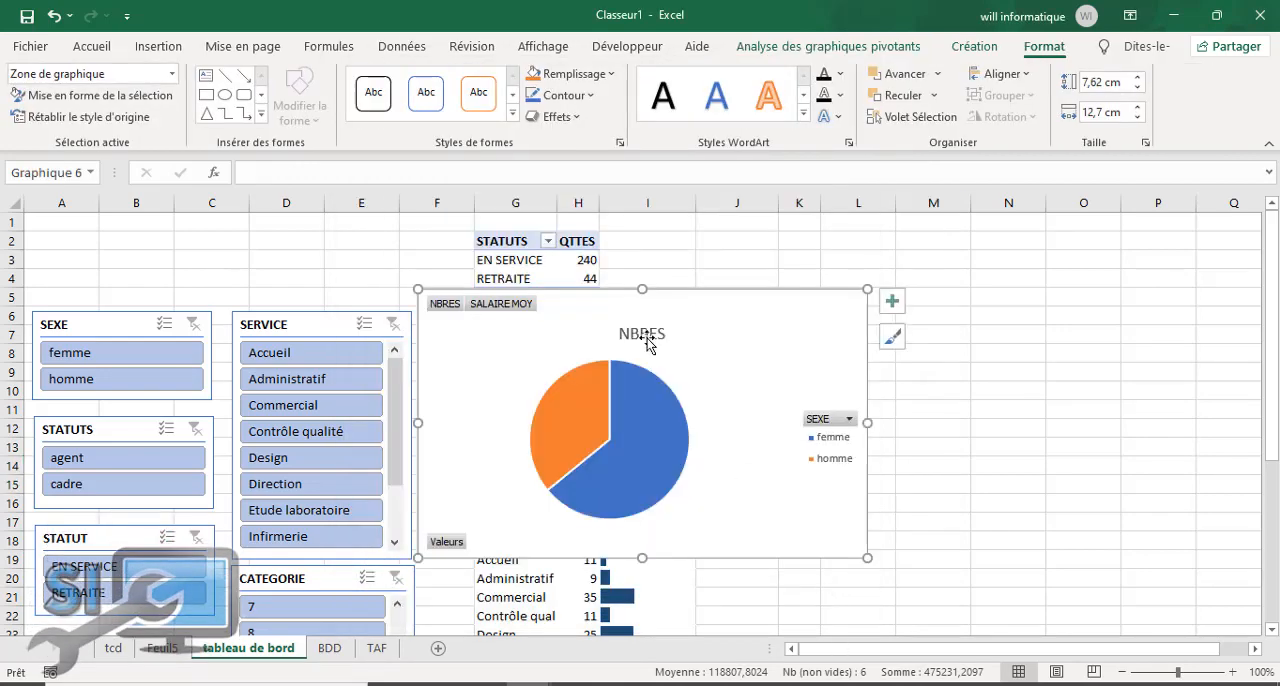
Step: Move the pie chart beside the STATUTS and STATUT pivot tables and title it "REPARTITION SEXE"
drag(567, 297, 801, 229)
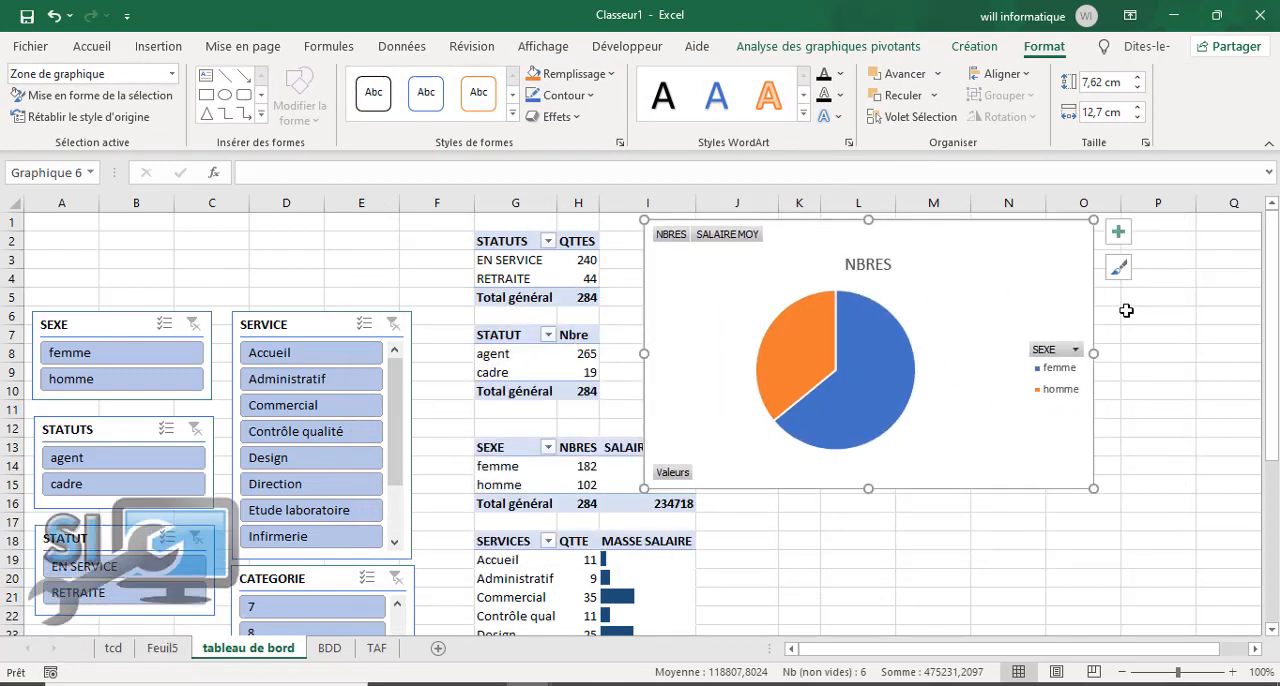
double_click(864, 263)
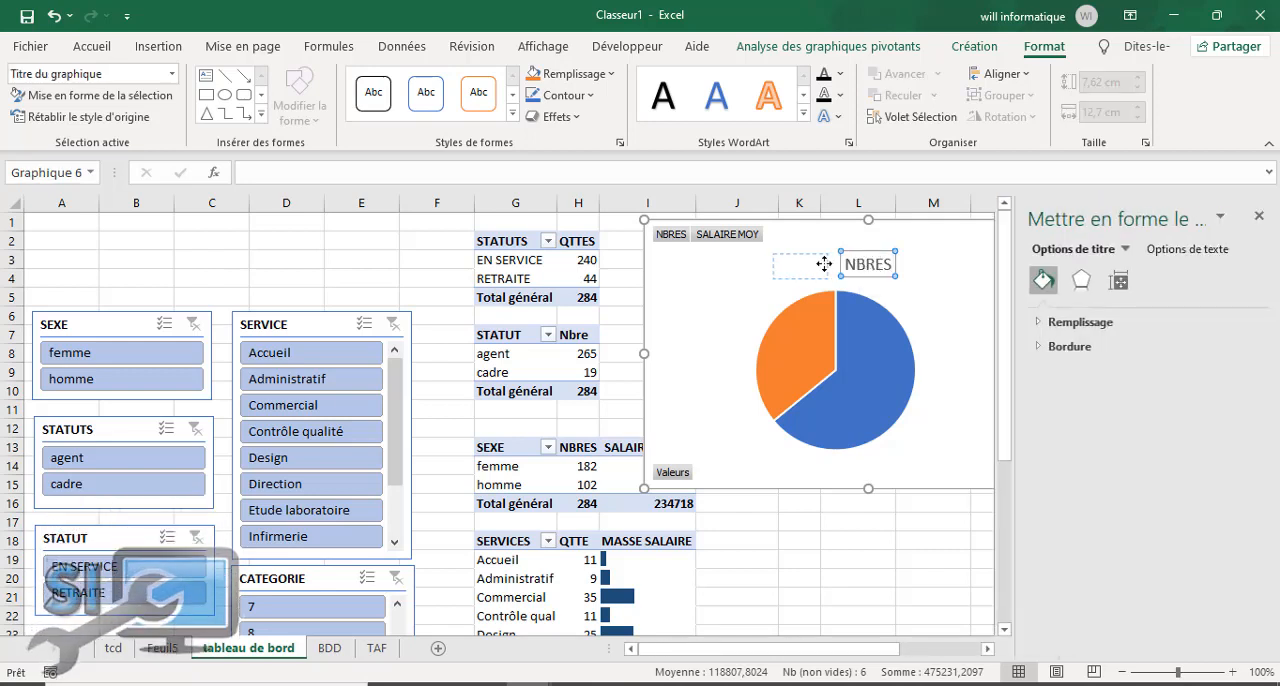
click(881, 264)
key(BackSpace)
key(BackSpace)
key(BackSpace)
key(BackSpace)
key(BackSpace)
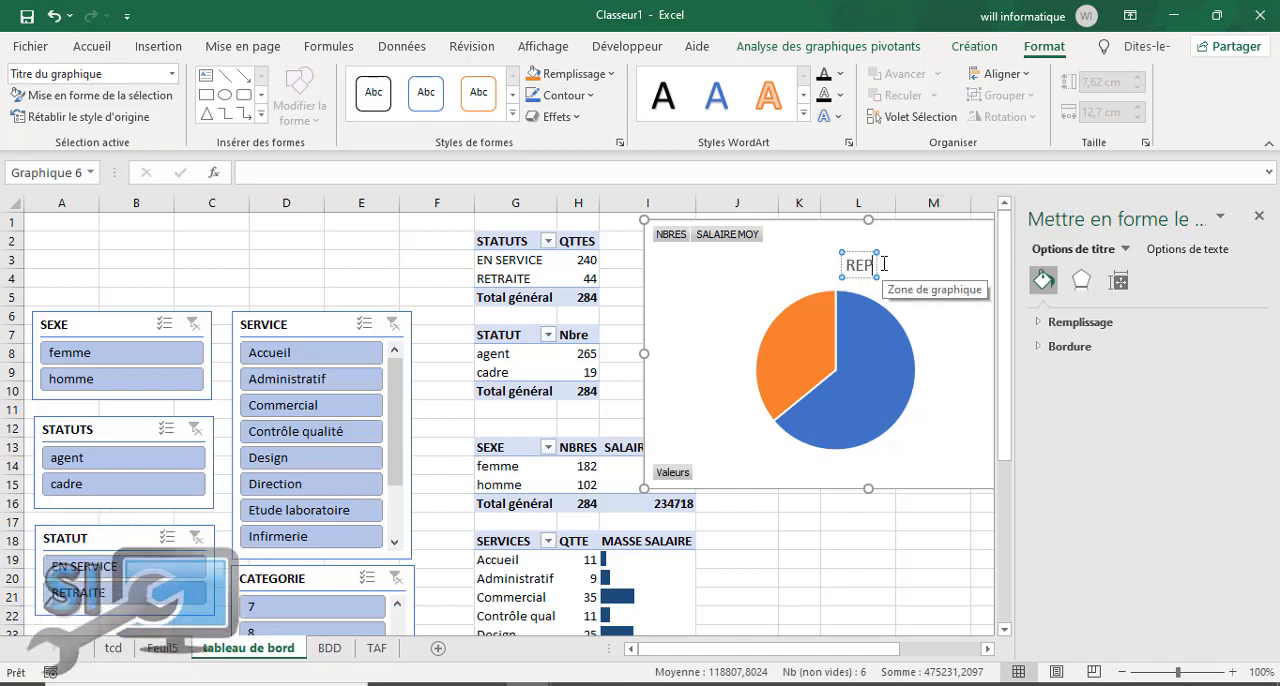
text(REPARTI)
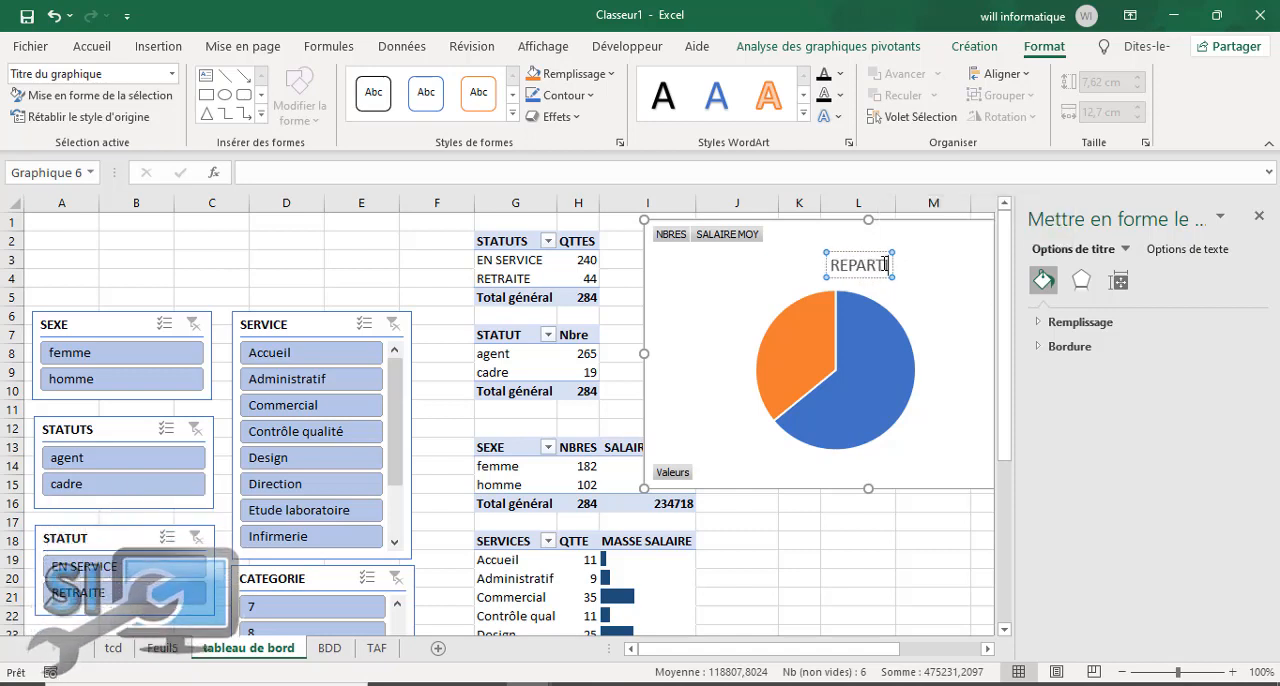
text(TION SEXE)
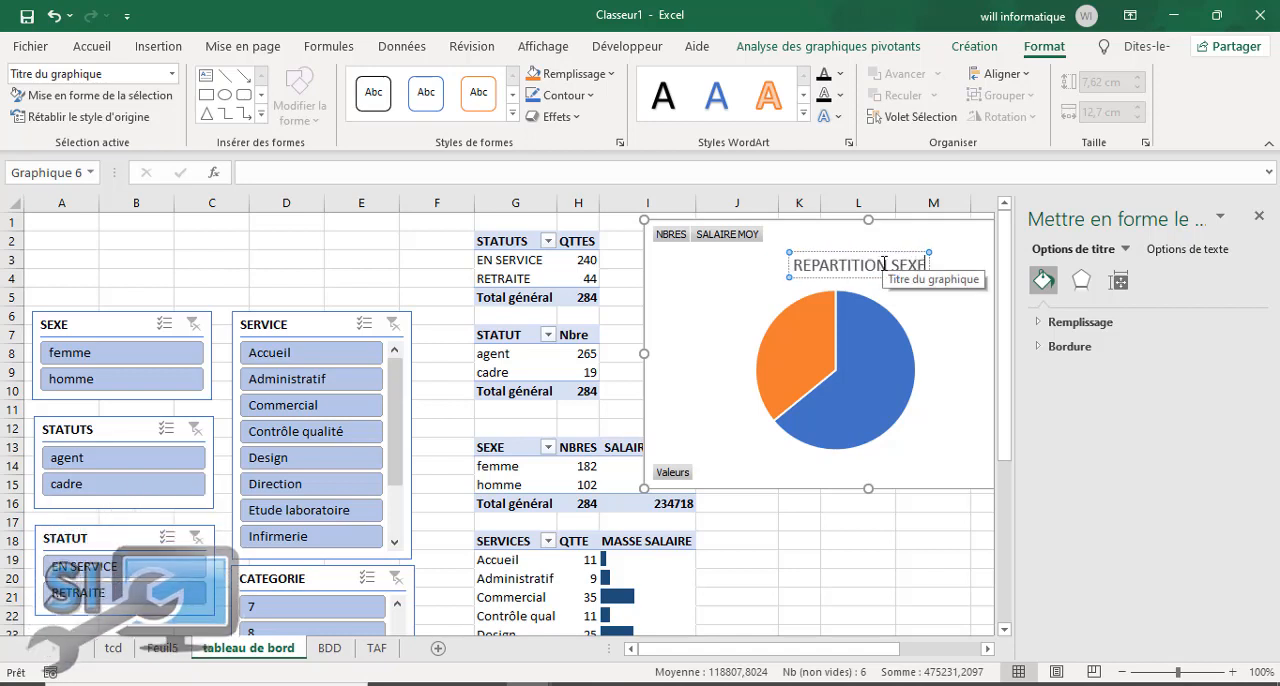
click(1258, 216)
click(1037, 272)
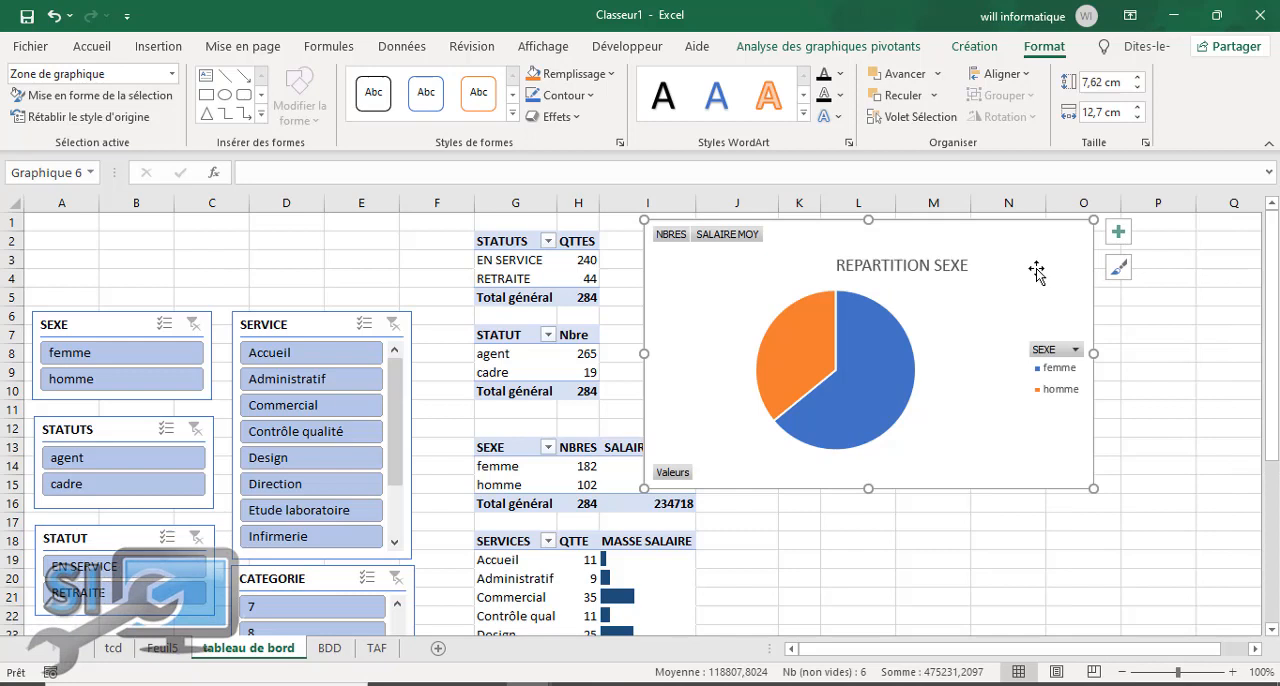
Step: Remove the legend from the REPARTITION SEXE chart and check the title placement options
click(1118, 238)
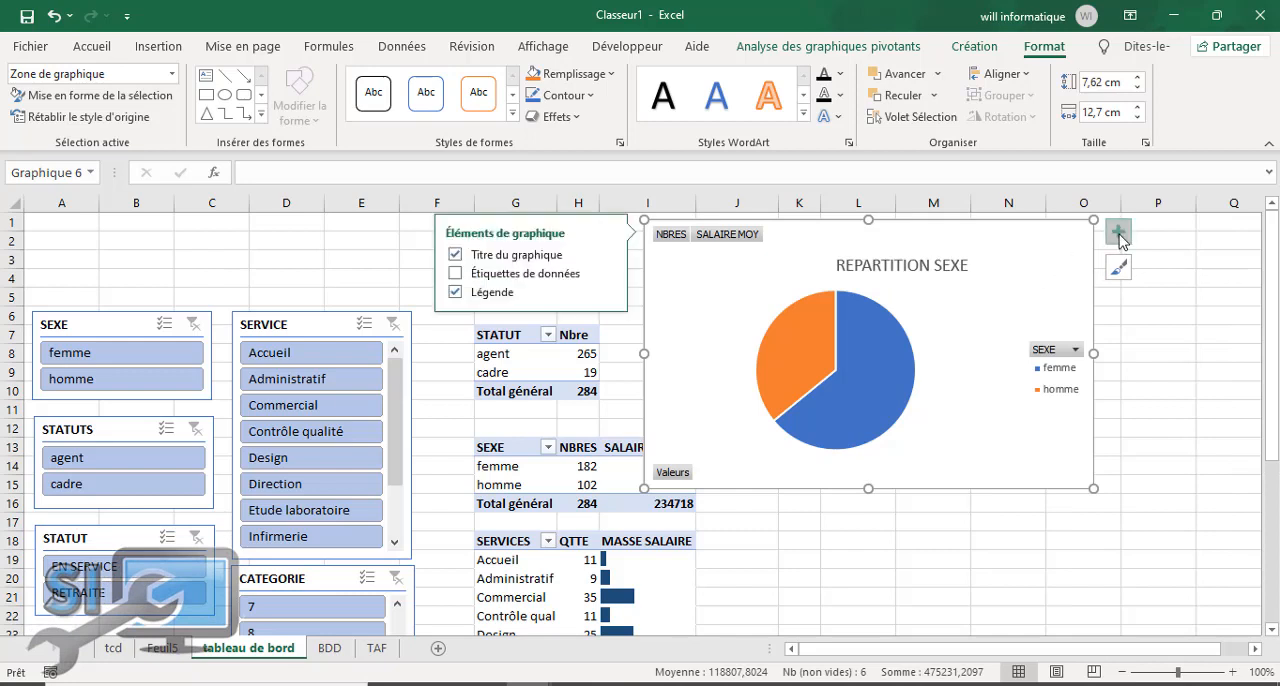
click(456, 292)
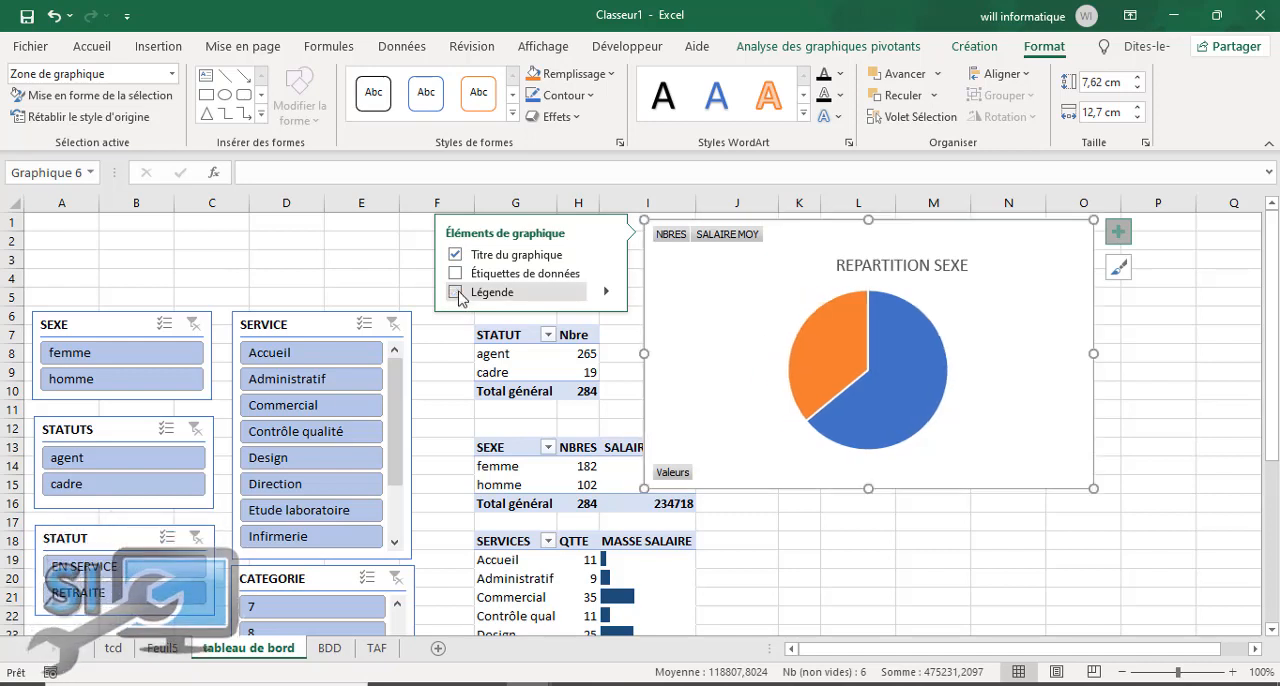
click(607, 256)
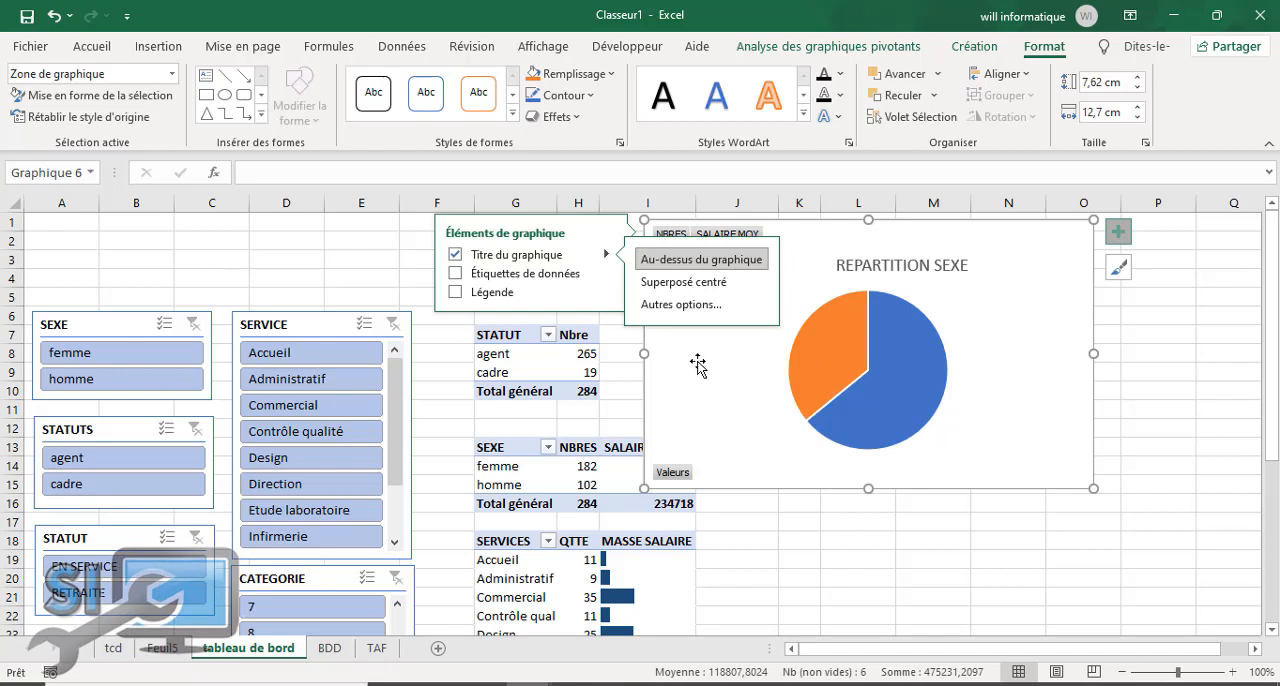
click(1119, 234)
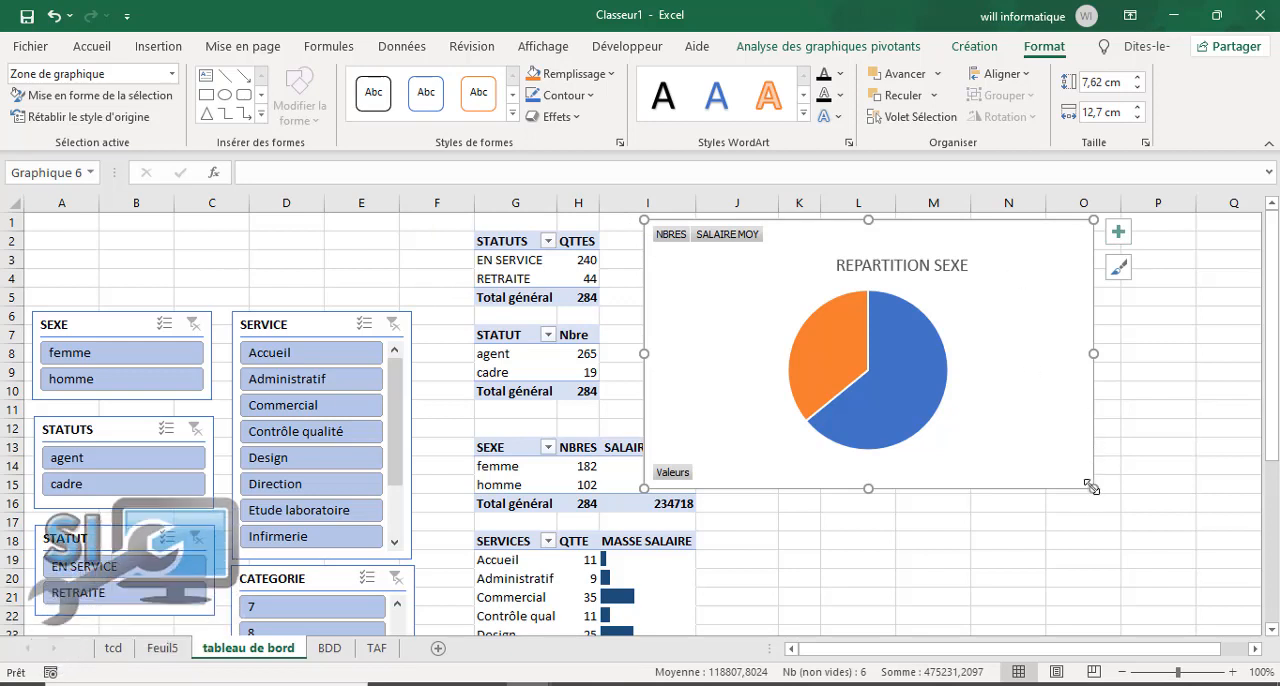
Step: Resize the pie chart to about 6.55 cm high by 12.38 cm wide, remove its background fill and shift it slightly
mouse_move(1092, 488)
mouse_down()
mouse_move(988, 407)
mouse_move(1082, 451)
mouse_up()
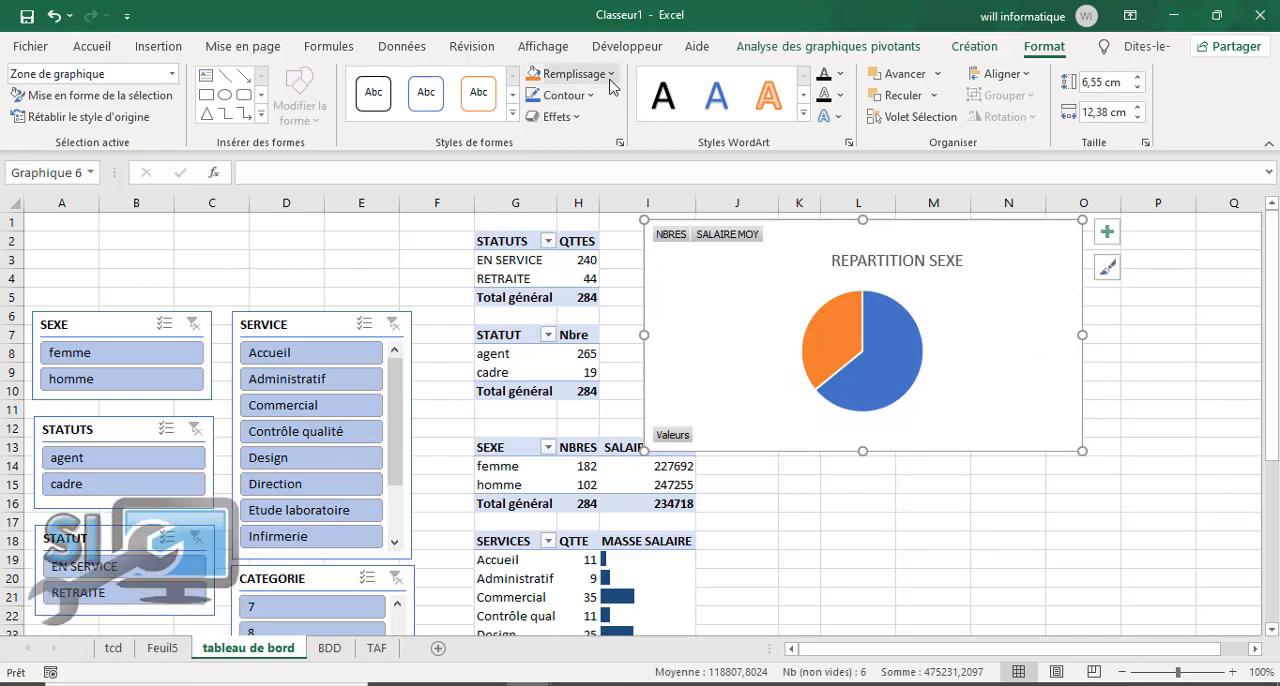
click(570, 73)
click(575, 310)
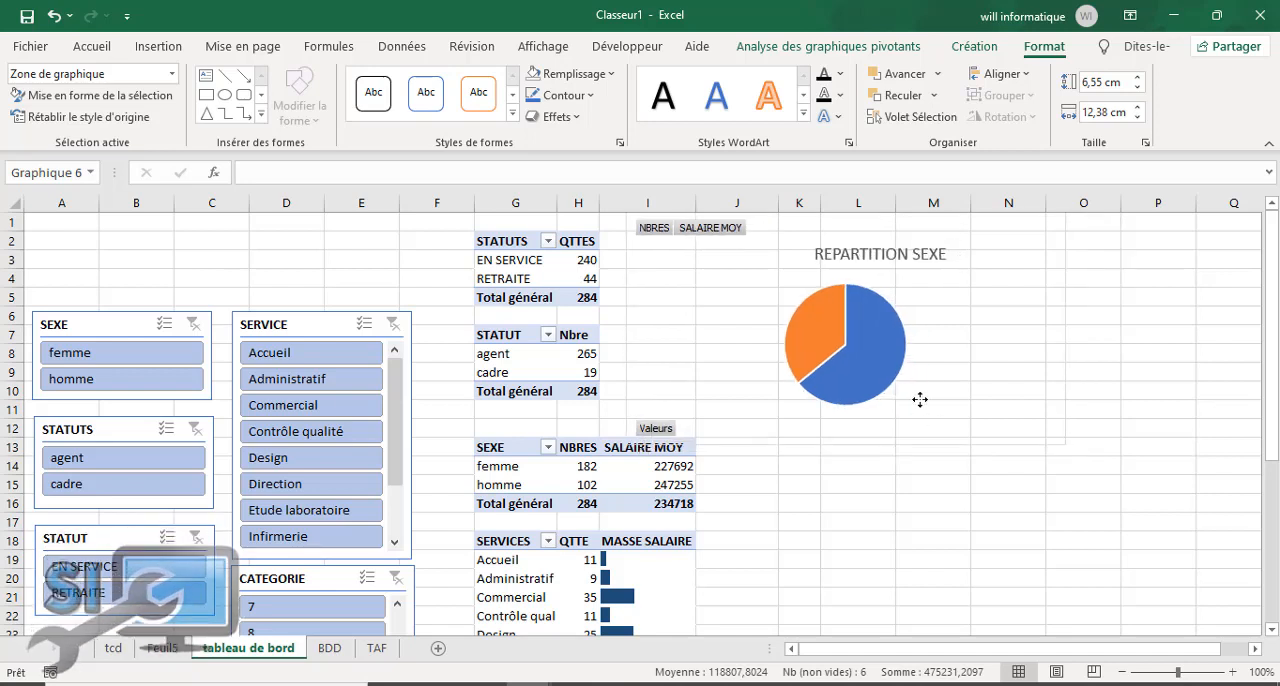
drag(904, 392, 887, 385)
Step: Set the chart area's height scale to 124%, lock its proportions and review its positioning properties
click(838, 340)
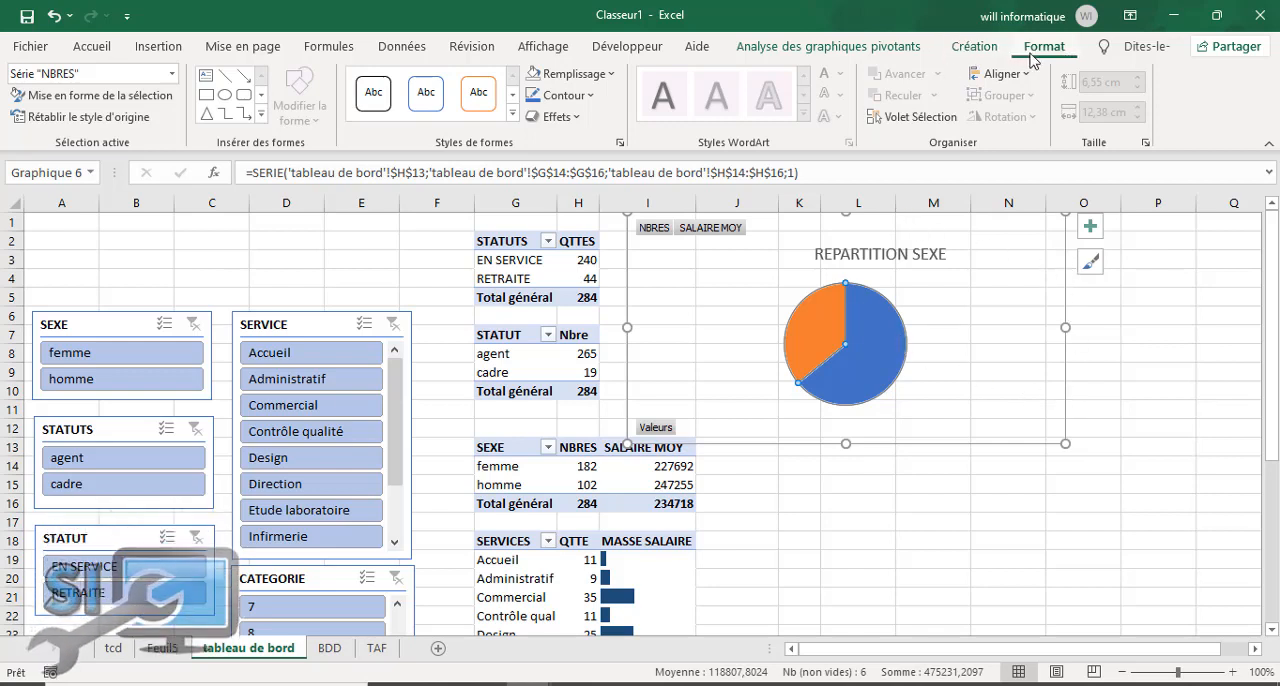
right_click(904, 450)
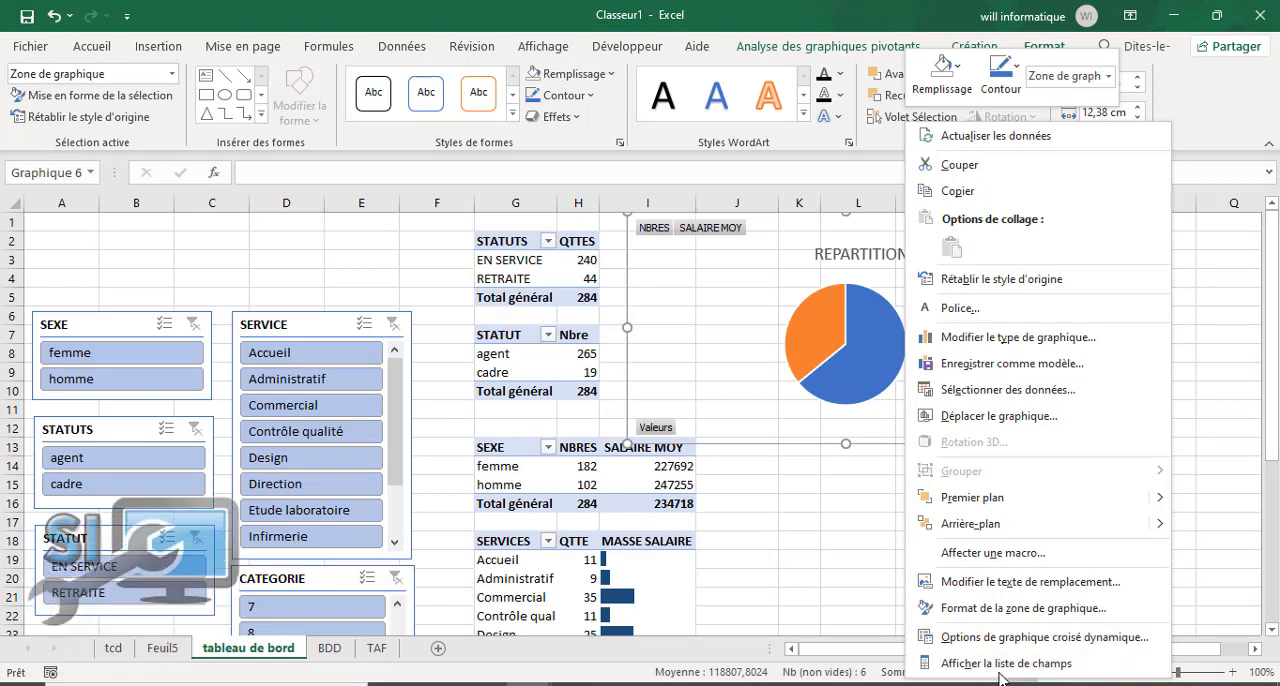
click(991, 608)
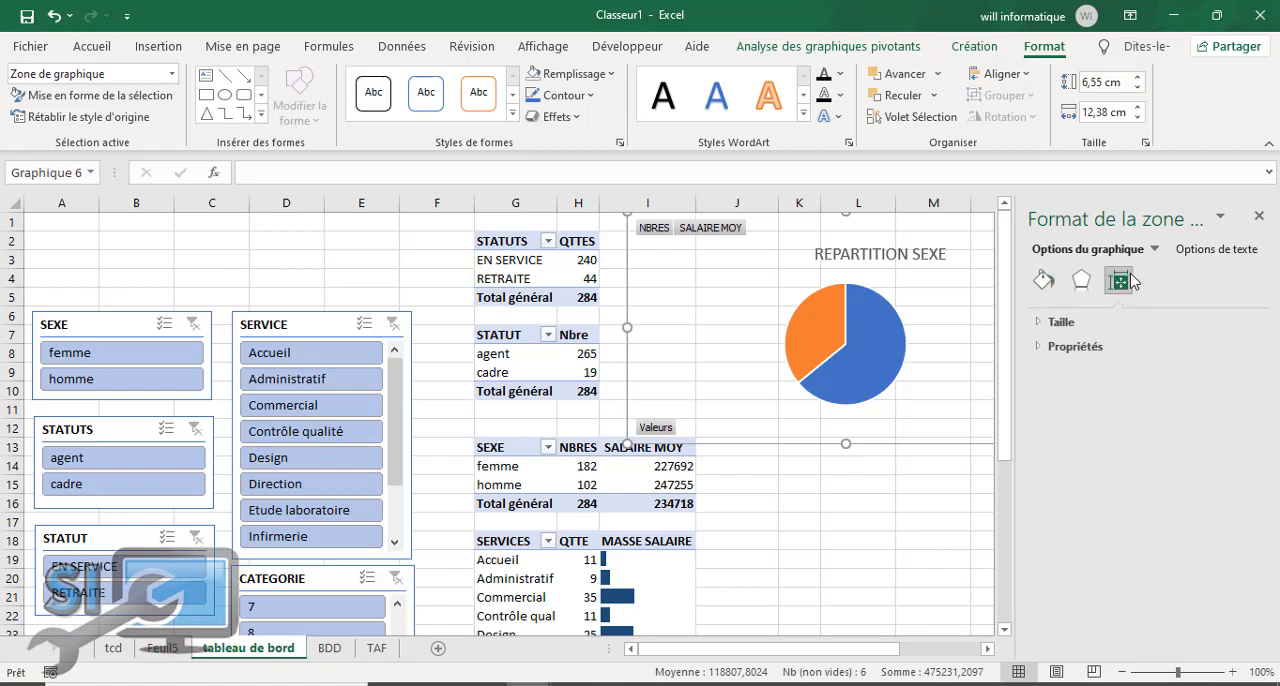
click(1060, 322)
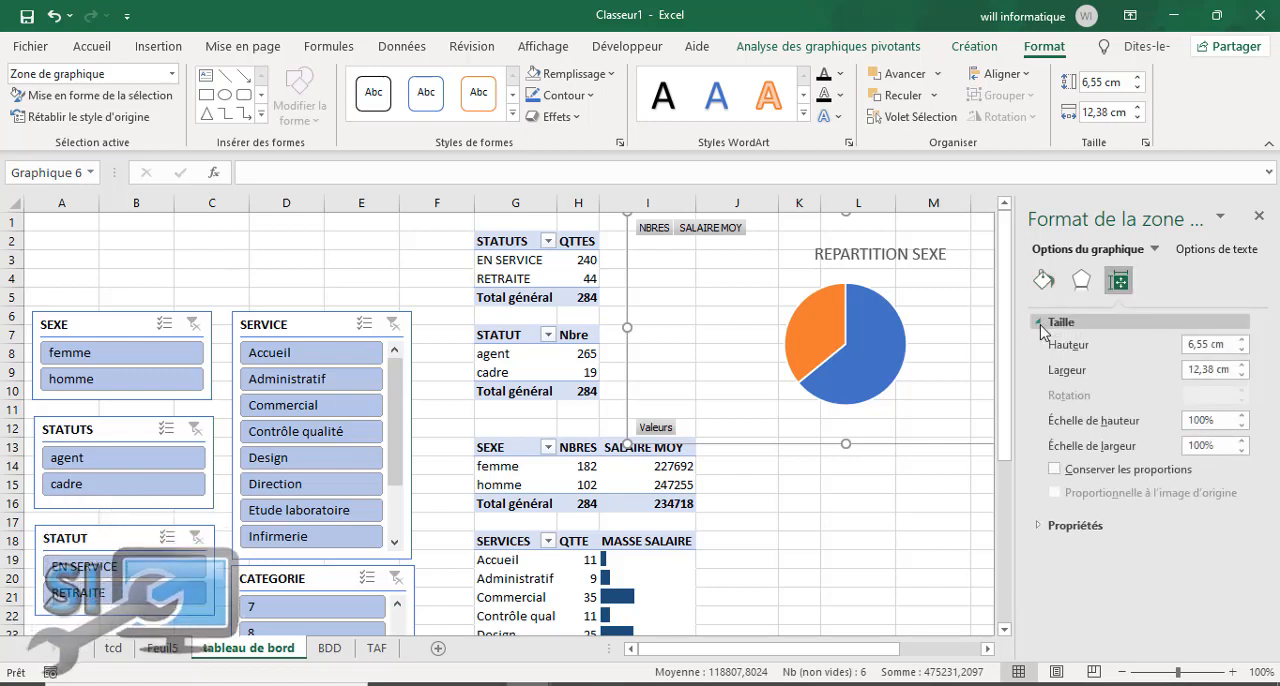
click(1243, 417)
click(1242, 417)
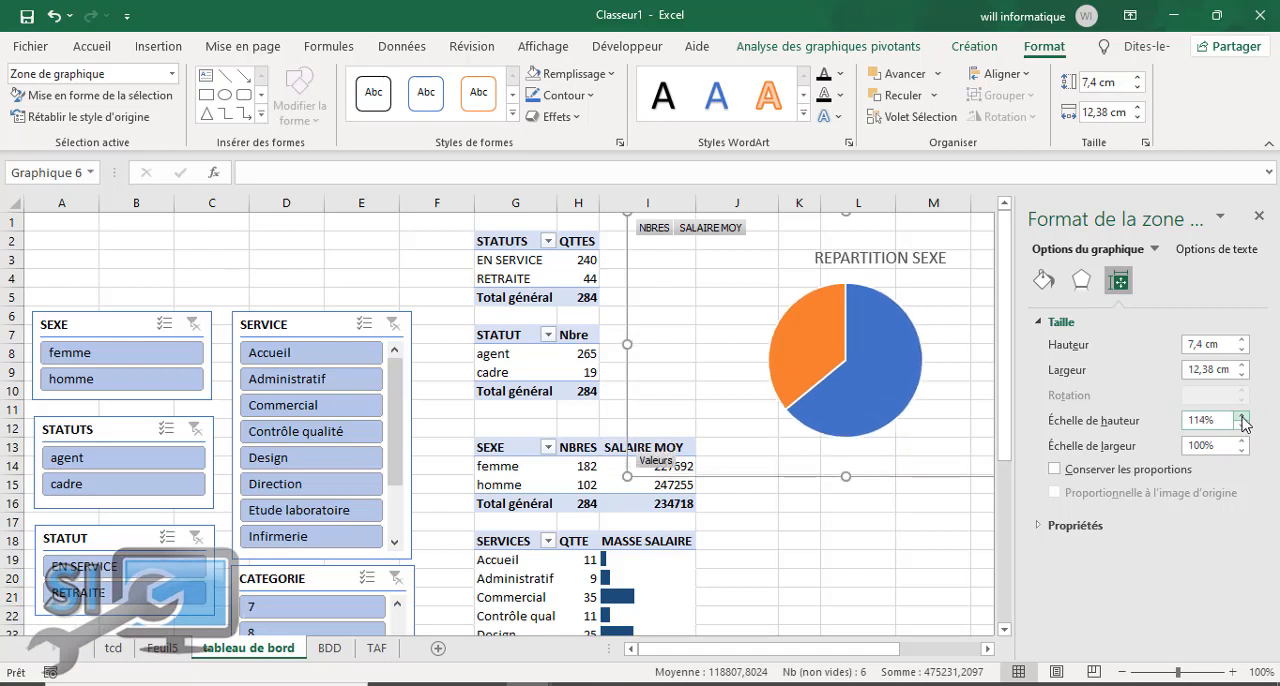
click(1242, 417)
click(1242, 417)
click(1241, 417)
click(1242, 417)
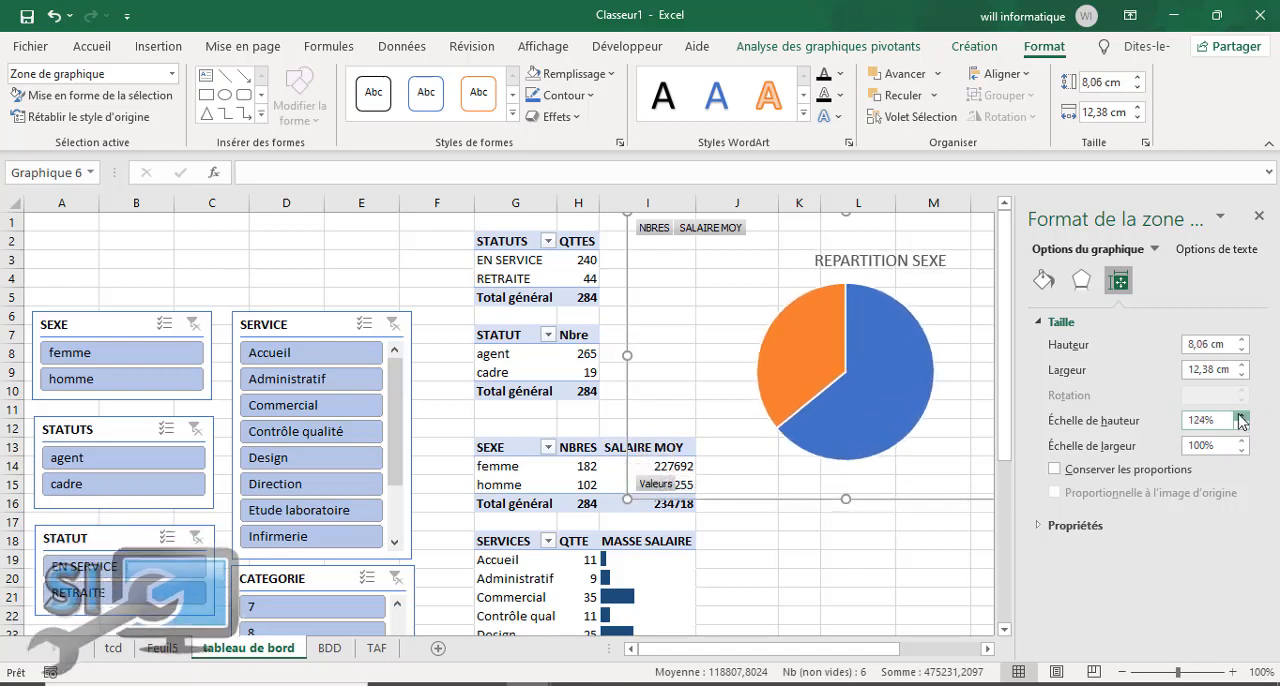
click(1054, 470)
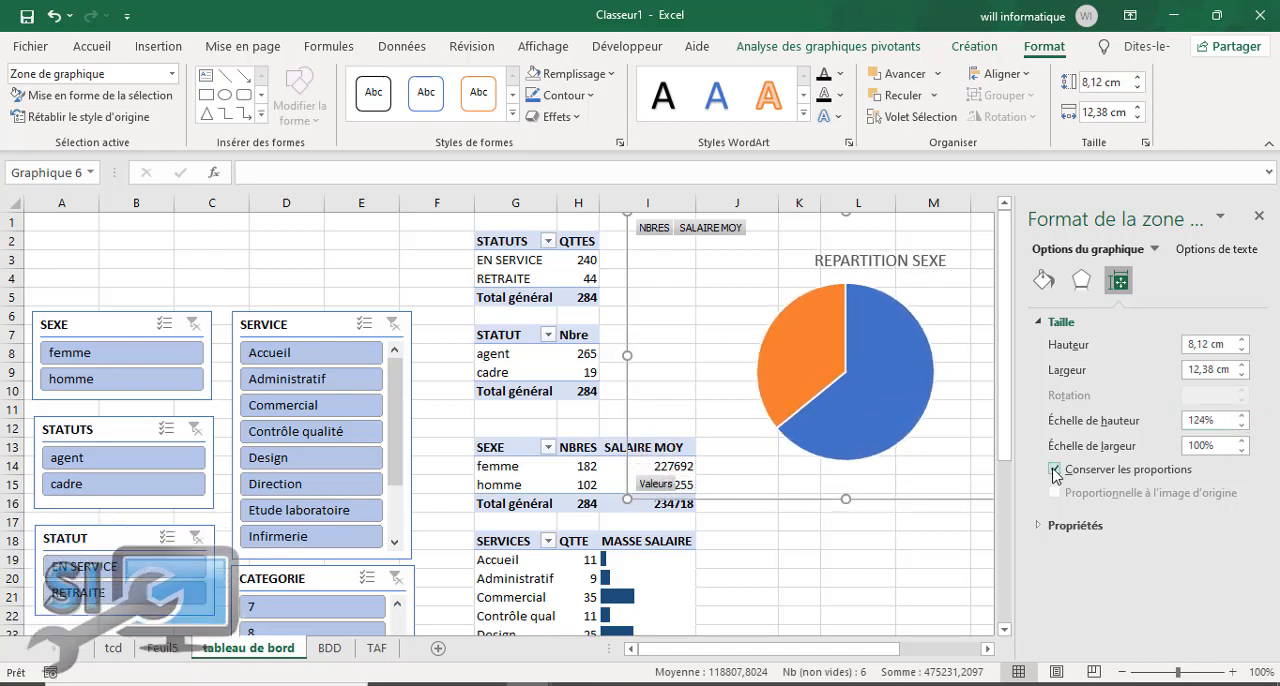
click(1042, 526)
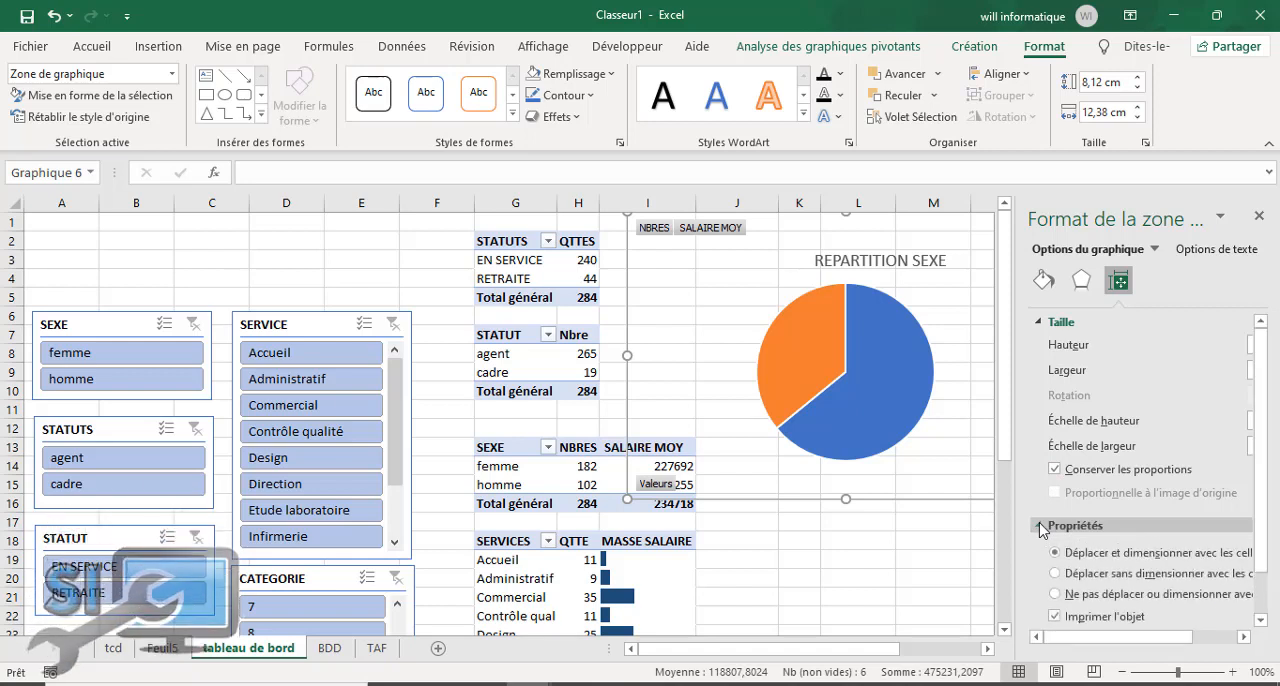
drag(1171, 637, 1145, 646)
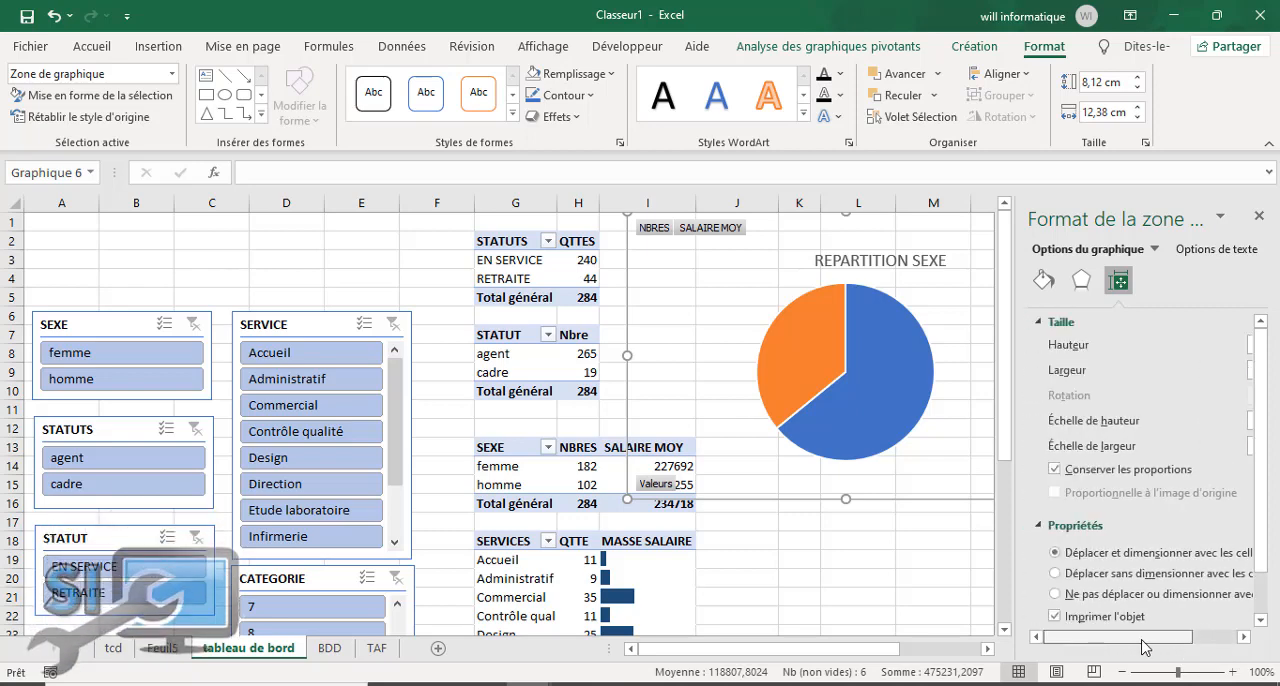
click(857, 596)
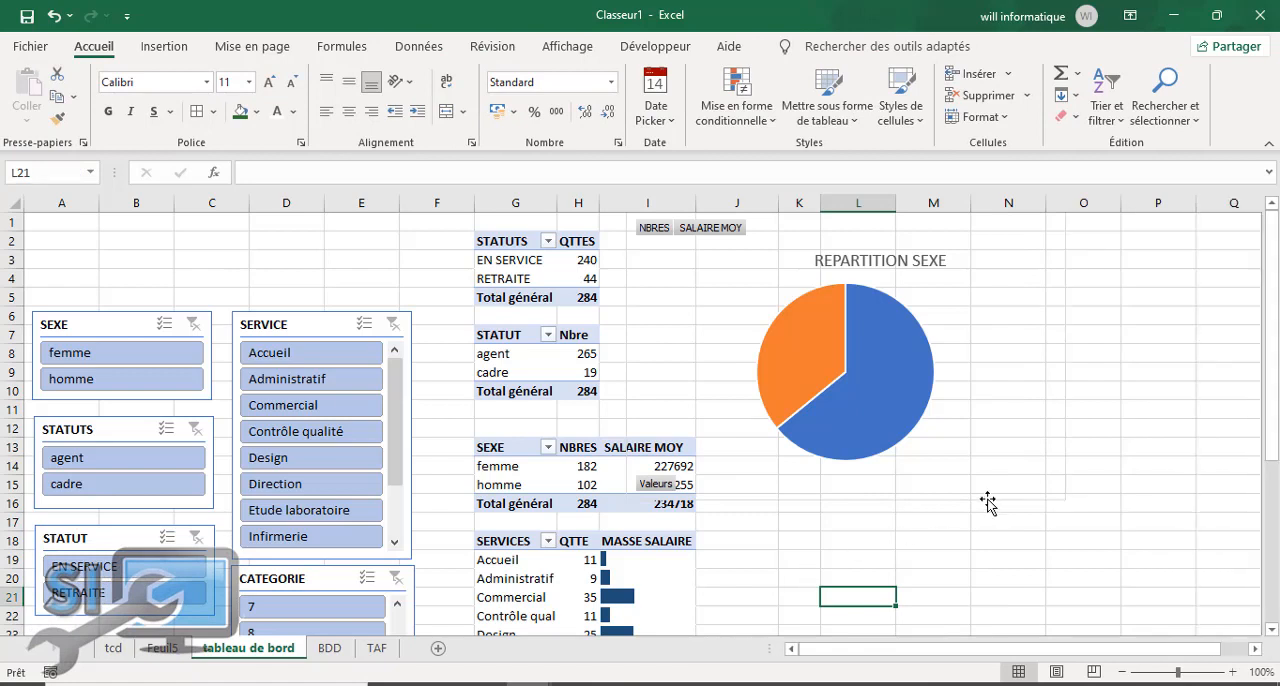
Step: Move the REPARTITION SEXE chart to start at column J, clear of the SEXE pivot table
click(908, 403)
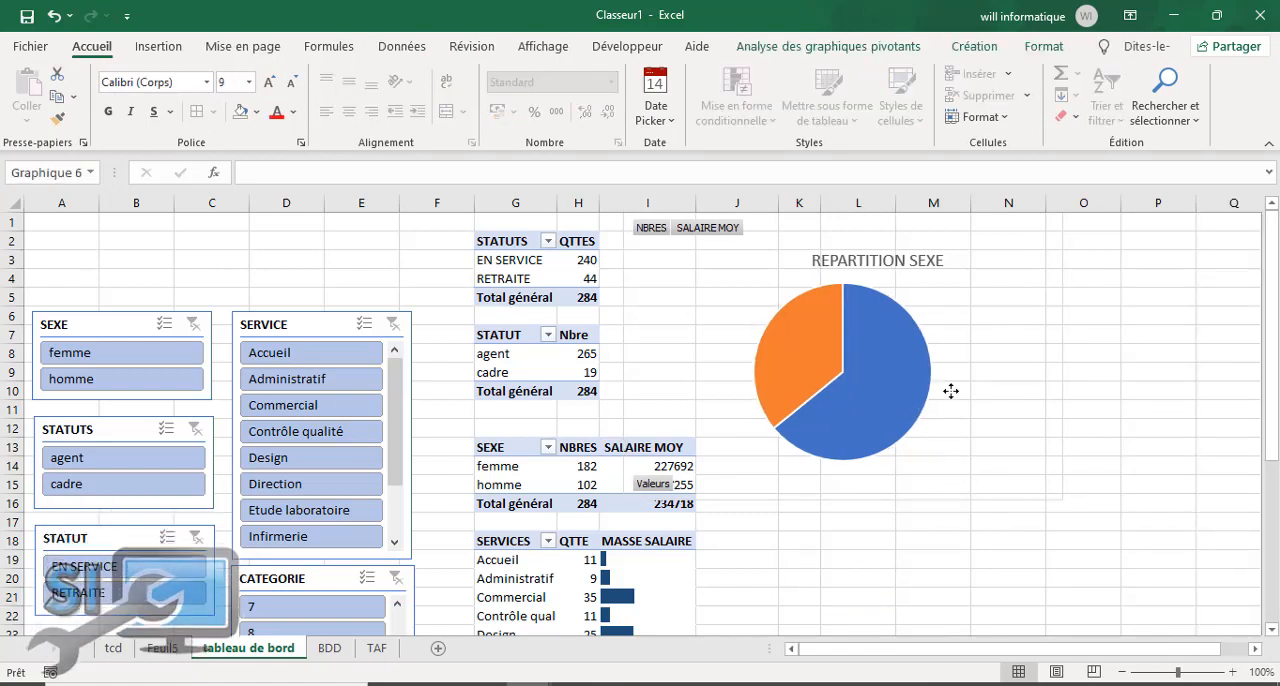
drag(949, 391, 1040, 388)
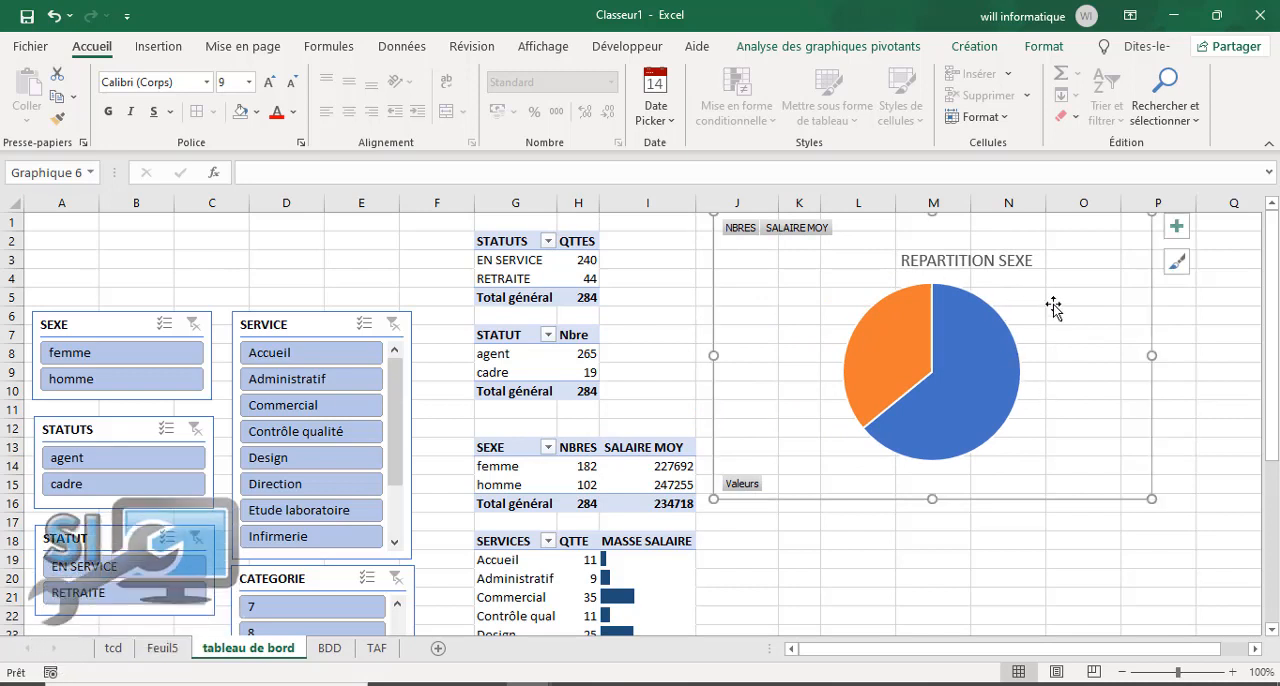
click(1039, 552)
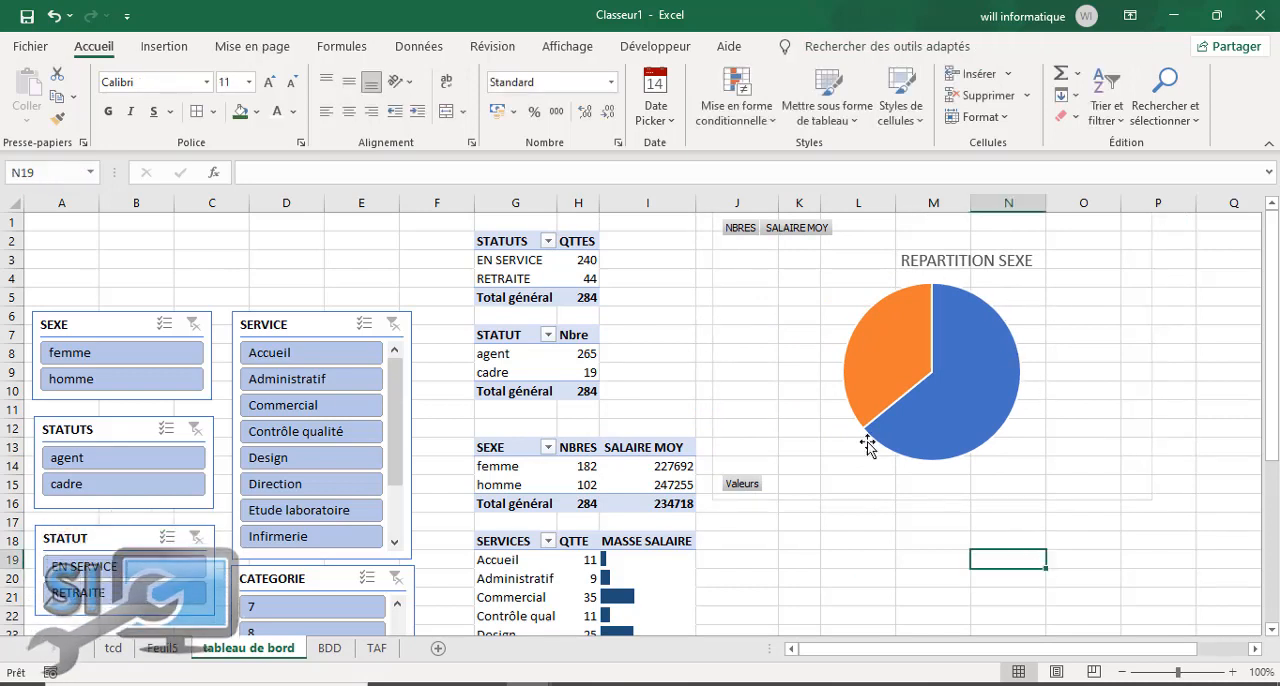
Step: Apply the dark chart style Style 7 to the REPARTITION SEXE chart
click(757, 297)
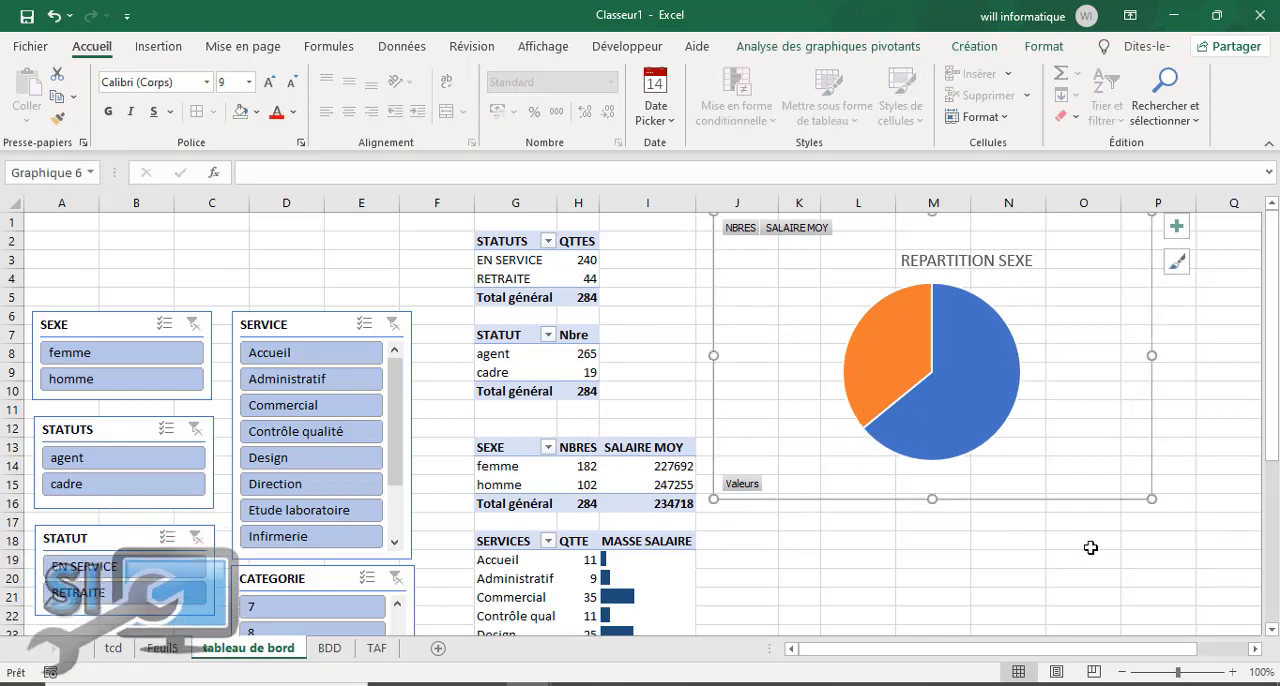
click(969, 47)
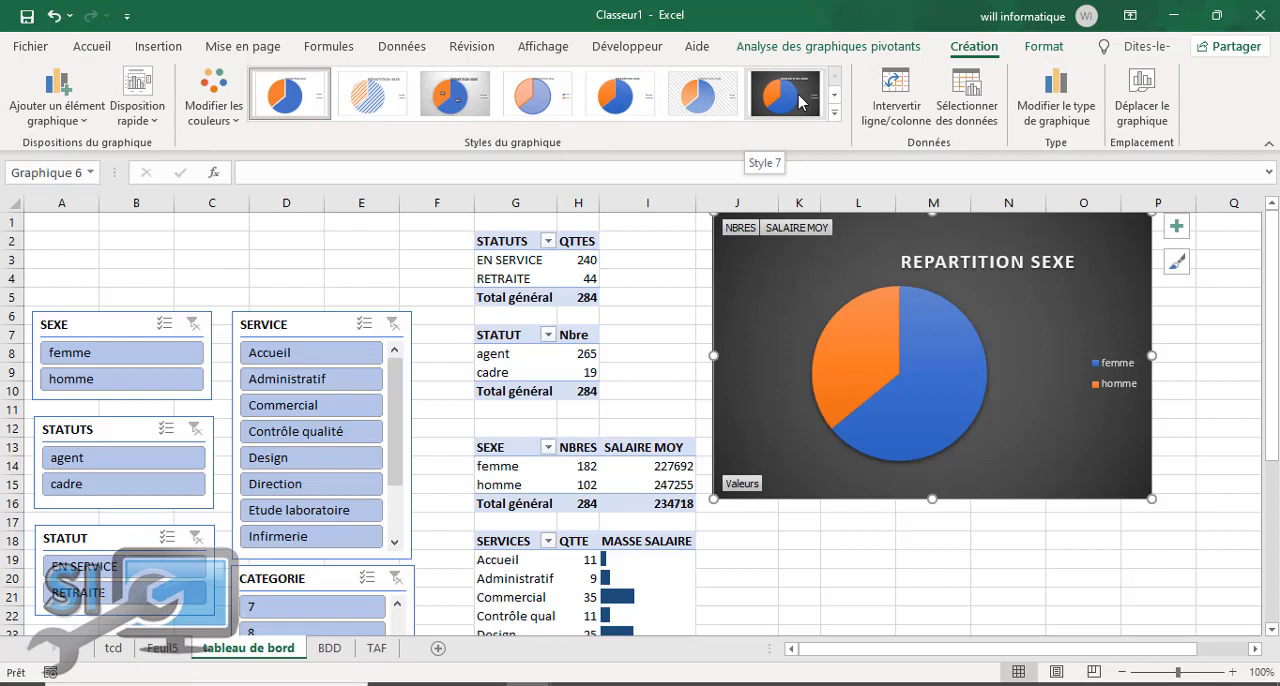
click(801, 101)
Step: Add data labels to the pie slices and centre them inside the slices
click(930, 369)
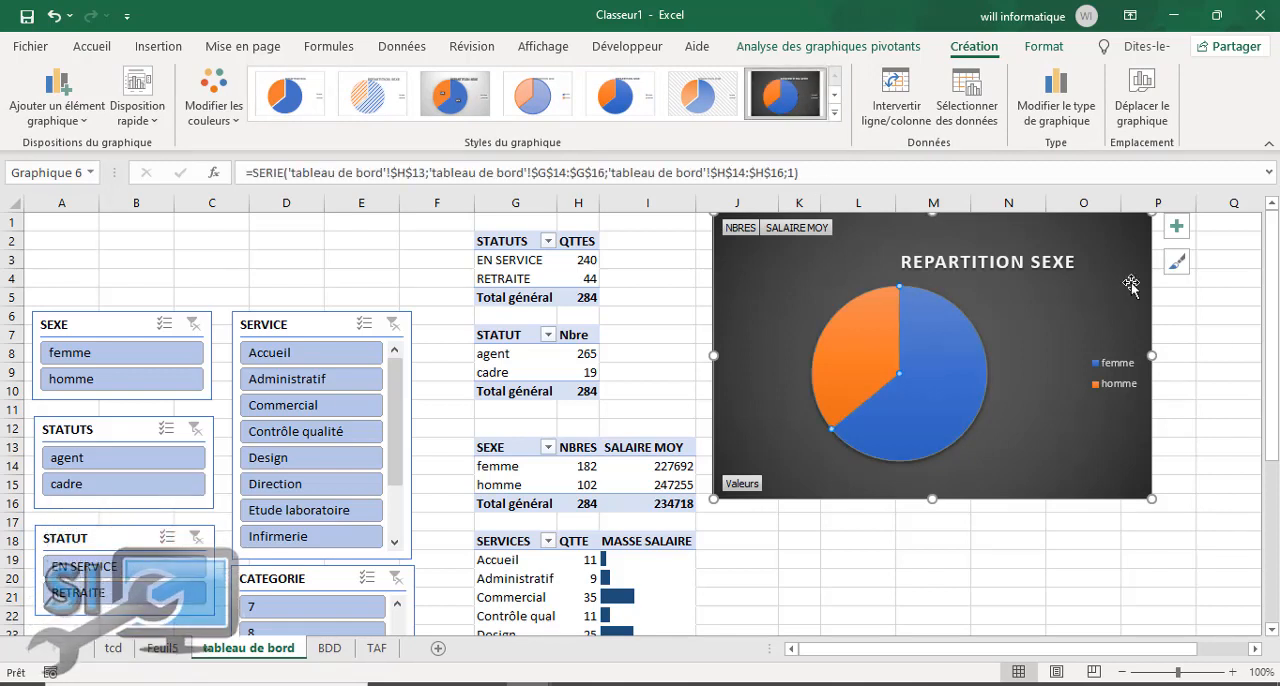
click(1175, 226)
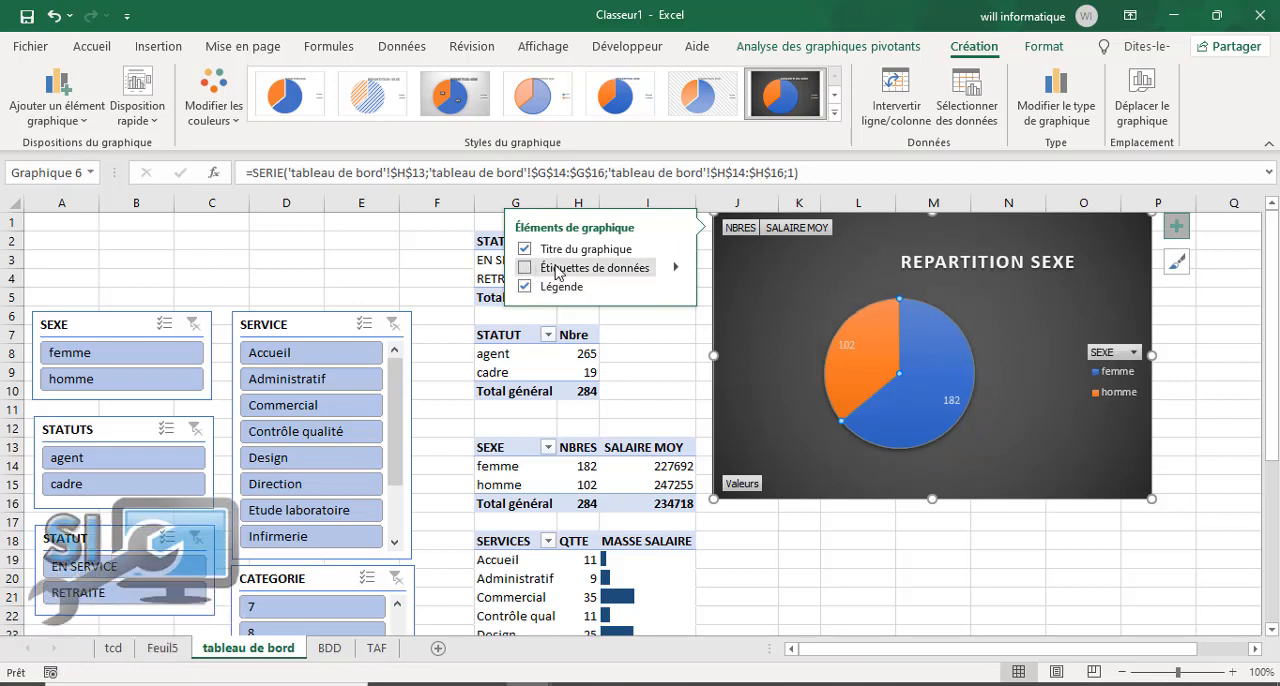
click(676, 270)
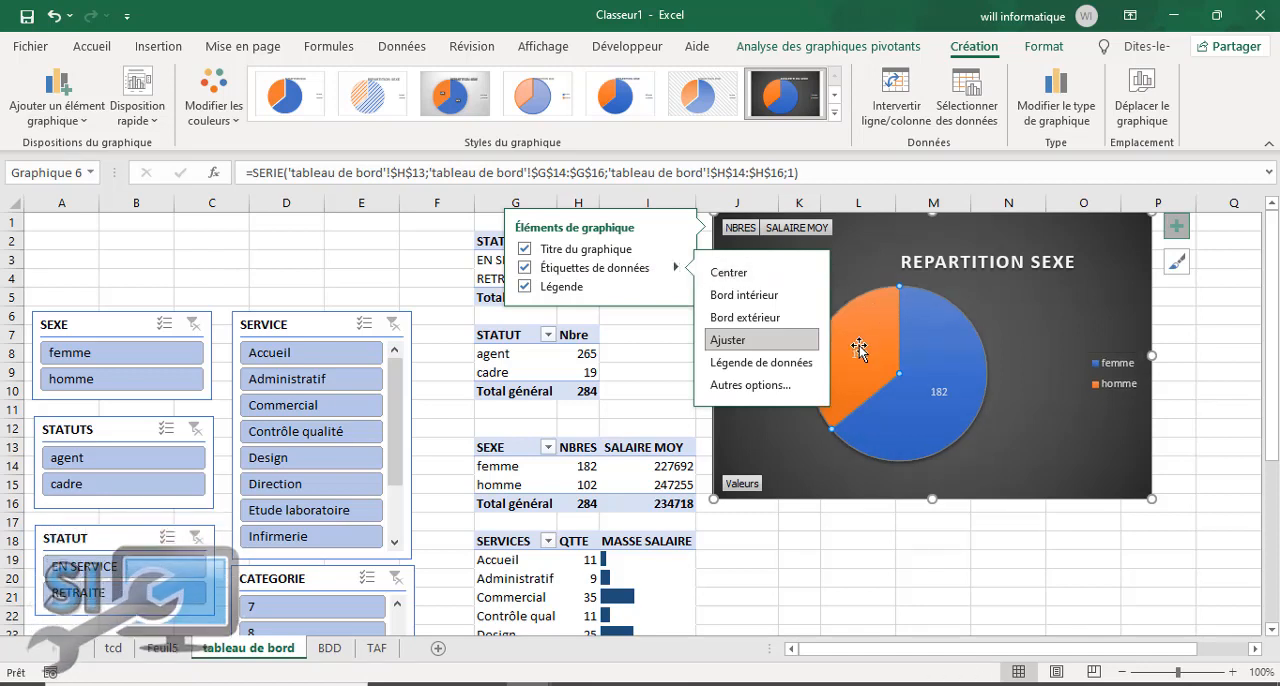
click(728, 273)
Step: Make the pie's data labels show the category name and percentage instead of the value
click(865, 358)
double_click(865, 358)
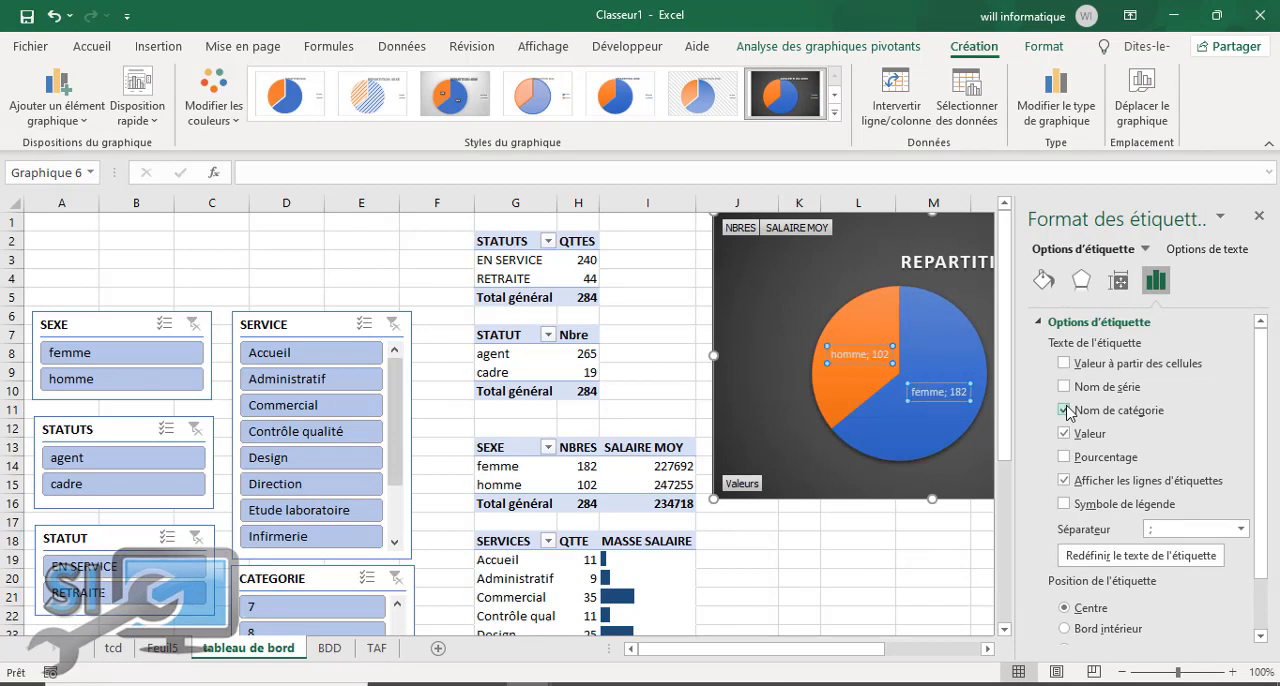
click(1064, 433)
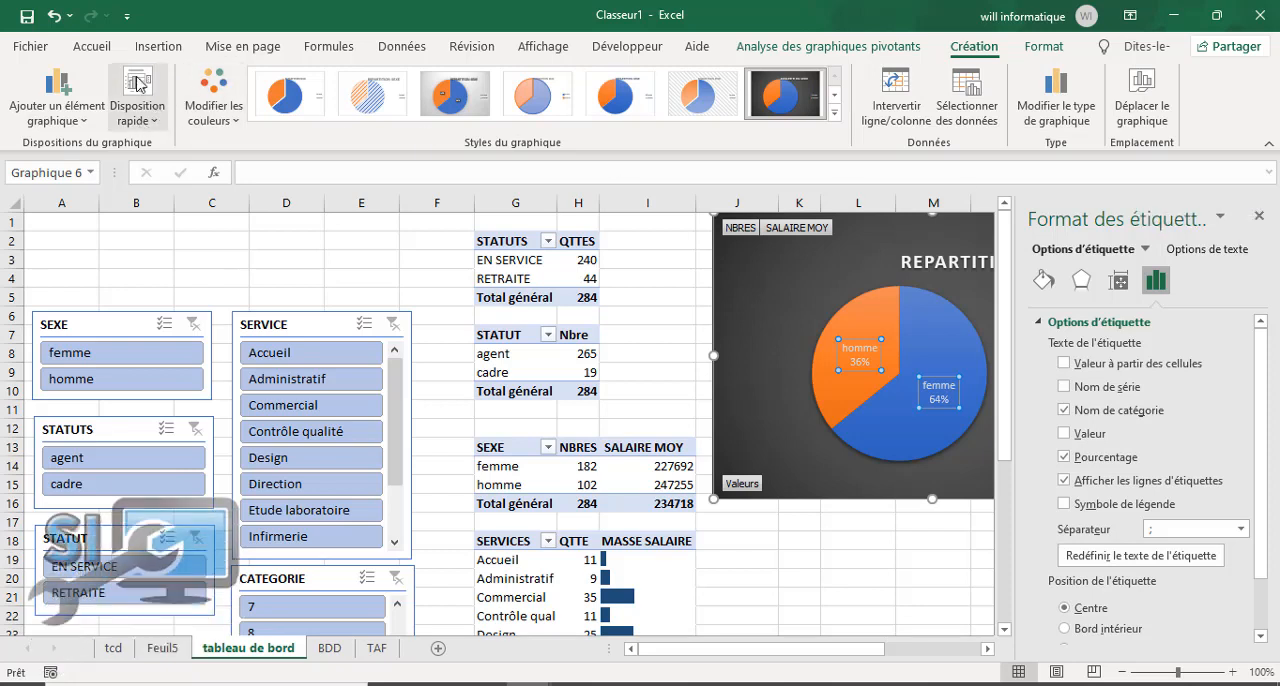
Step: Format the pie's data labels in bold at 12 pt and close the label formatting options
click(92, 46)
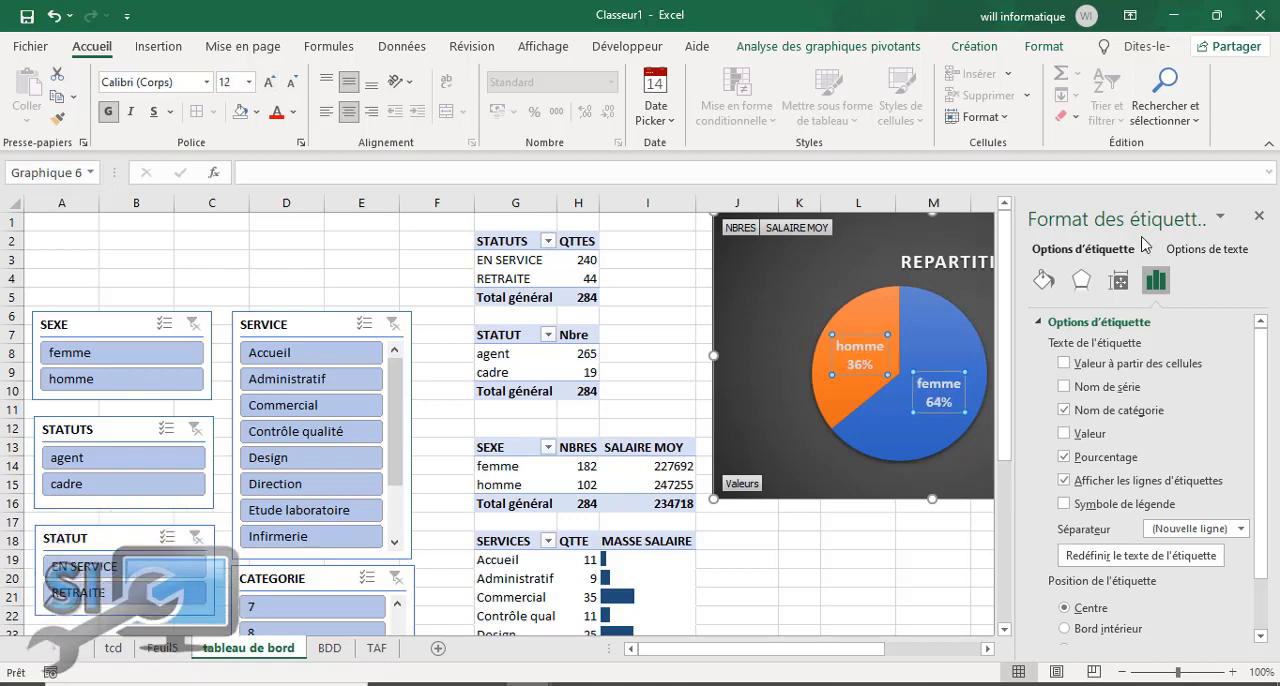
click(1251, 222)
click(933, 559)
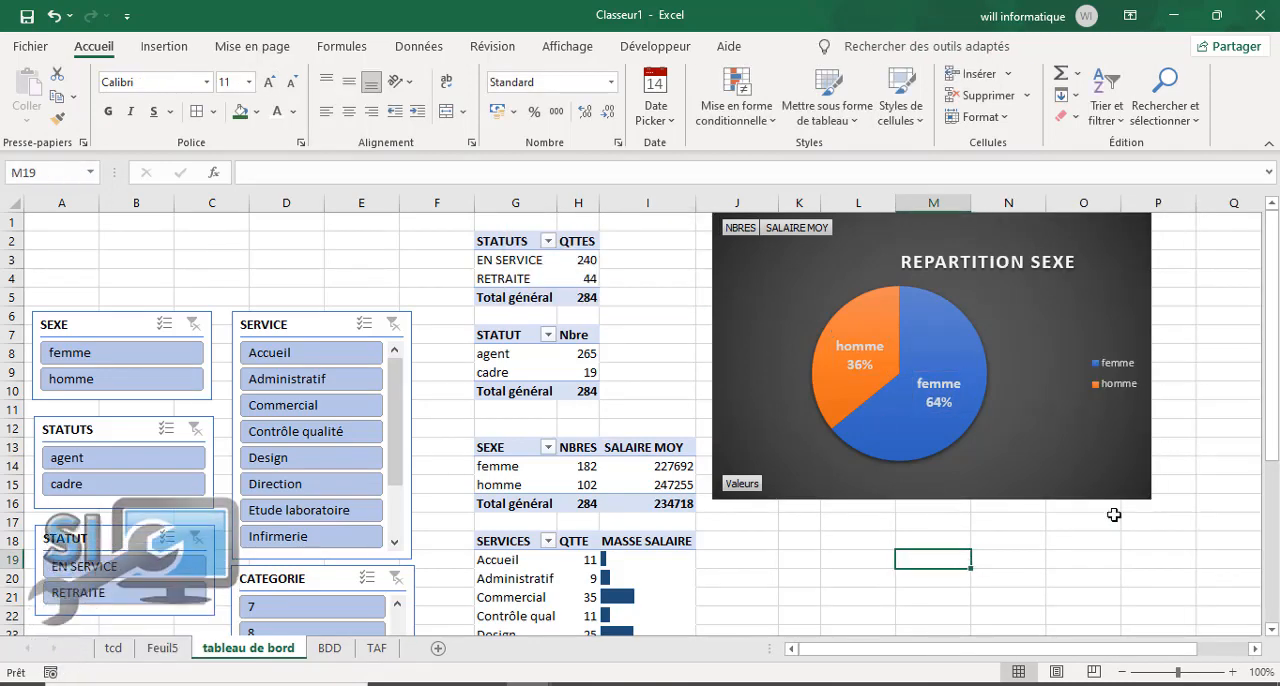
drag(1275, 441, 1275, 398)
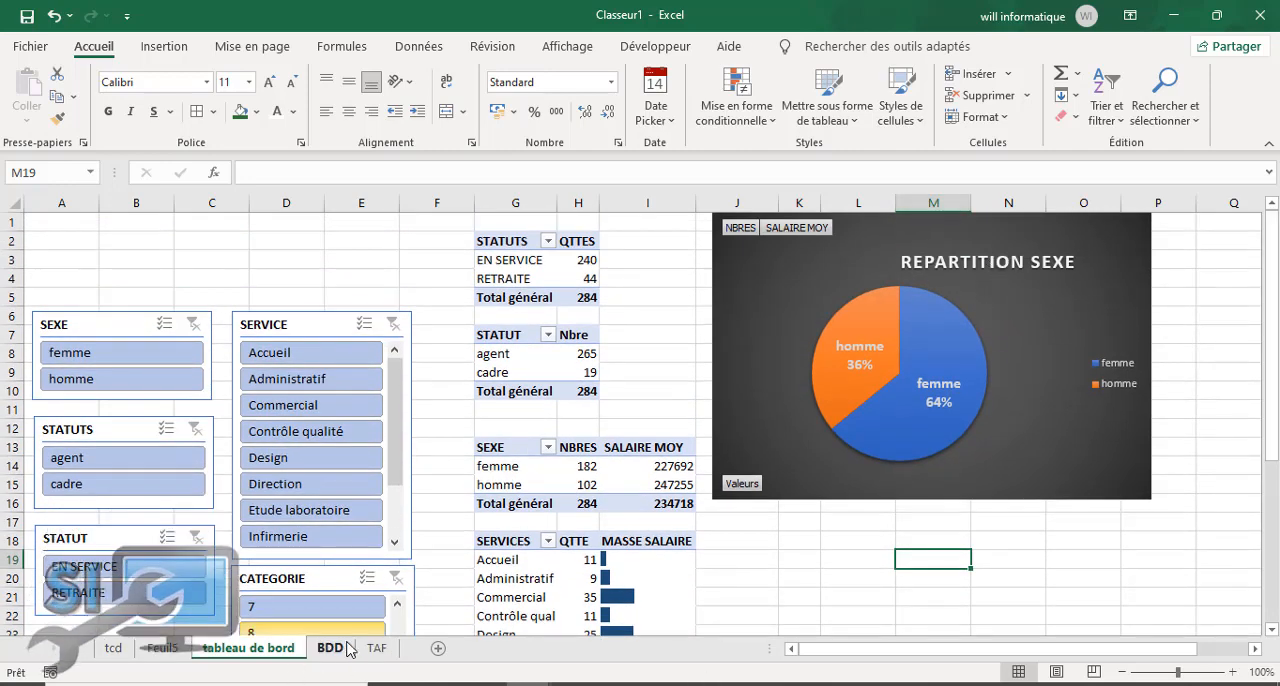
Step: Review the pivot charts required on the TAF sheet, look at the "Feuil5" sheet and return to "tableau de bord"
click(378, 650)
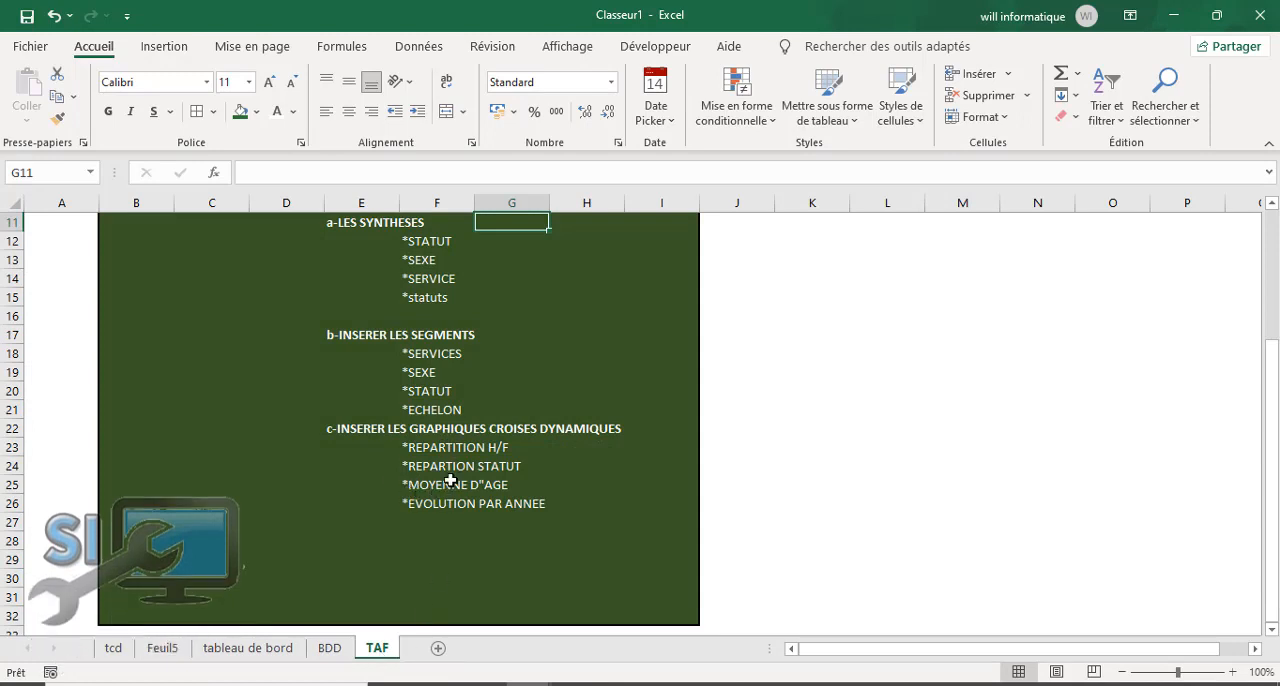
click(114, 648)
click(163, 648)
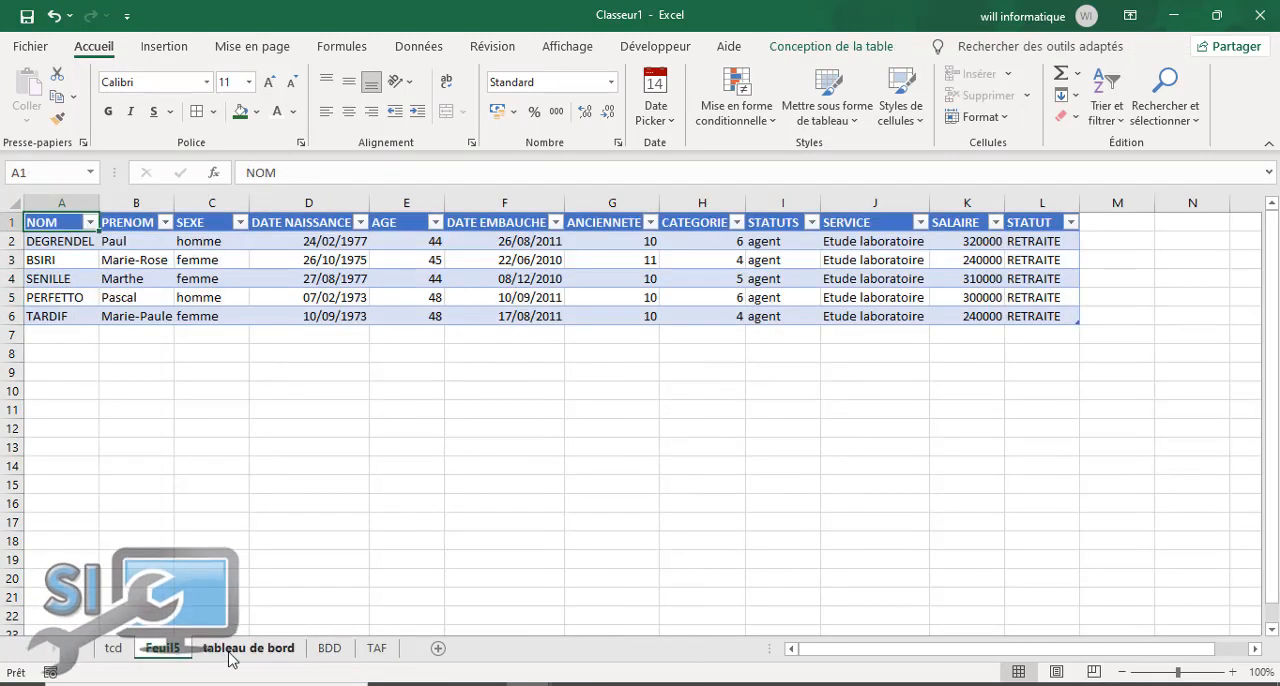
click(231, 650)
click(861, 542)
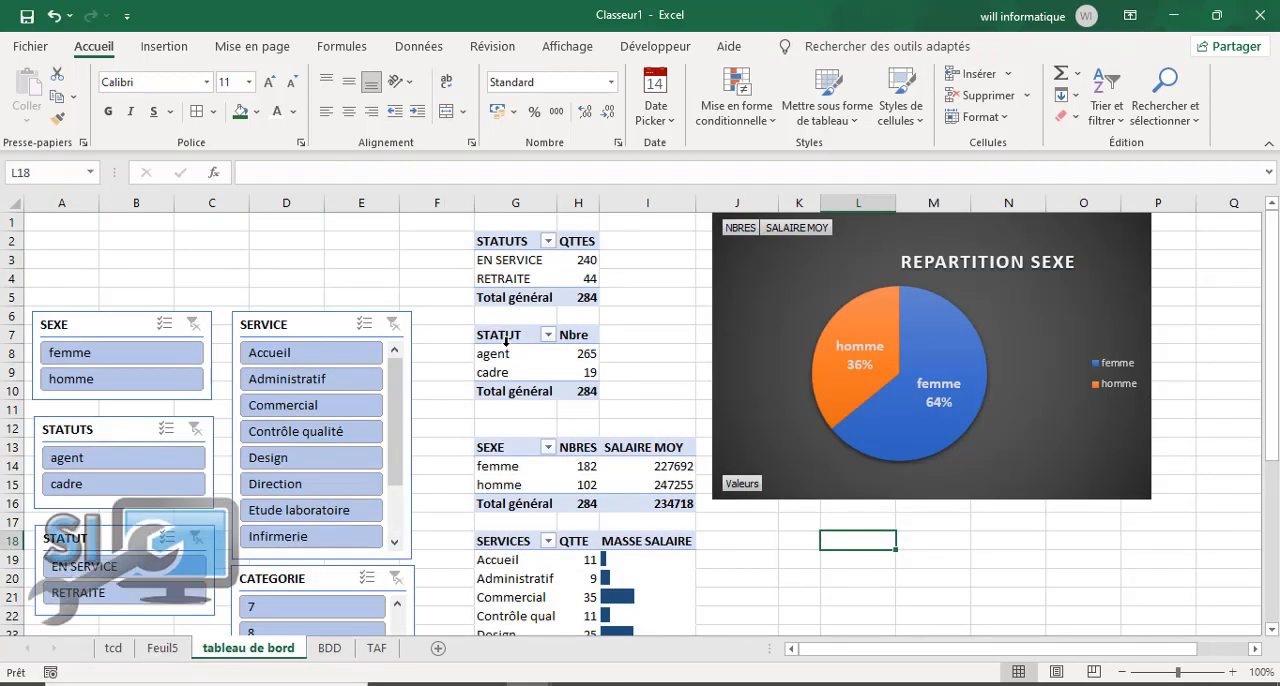
Step: Insert a doughnut (Anneau) pivot chart from the agent/cadre STATUT pivot table
drag(504, 357, 585, 372)
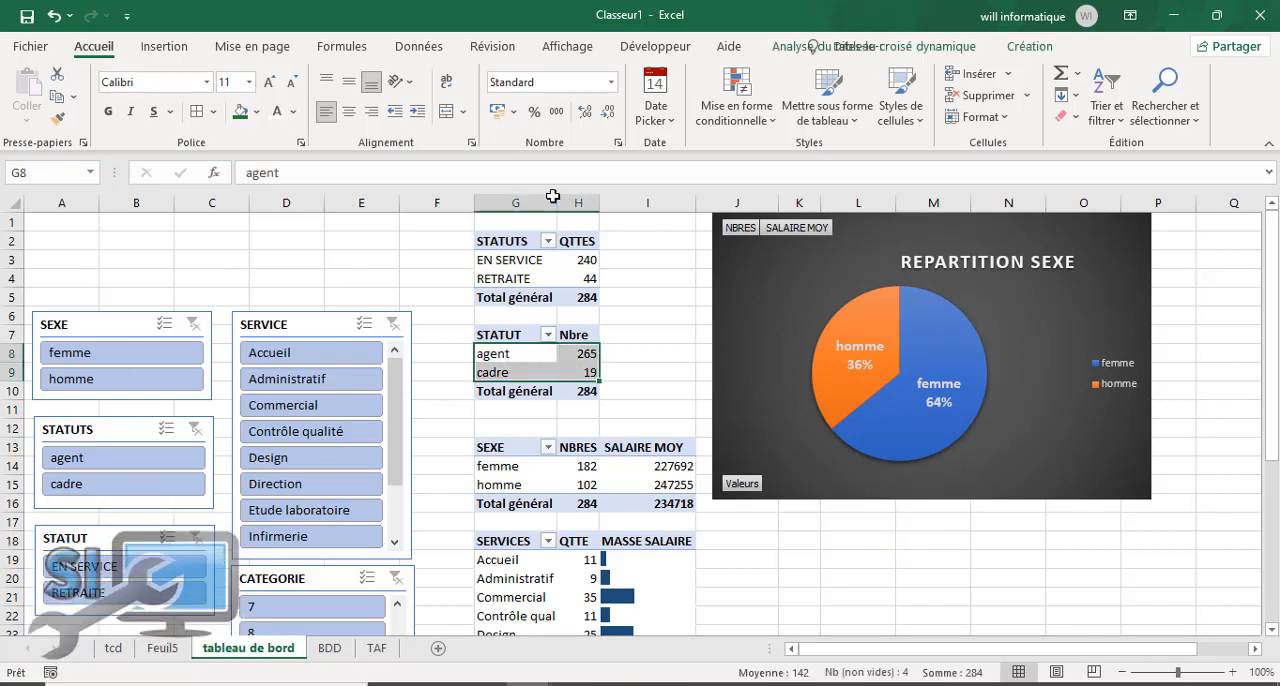
click(150, 47)
click(874, 46)
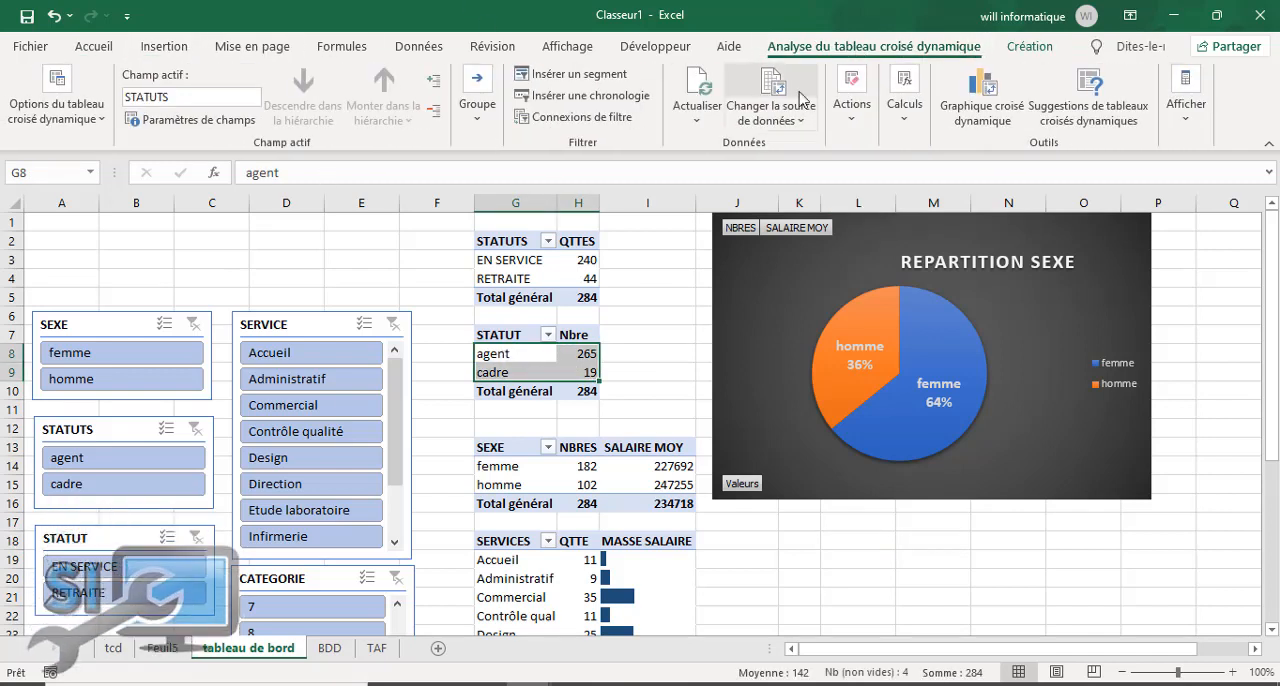
click(976, 110)
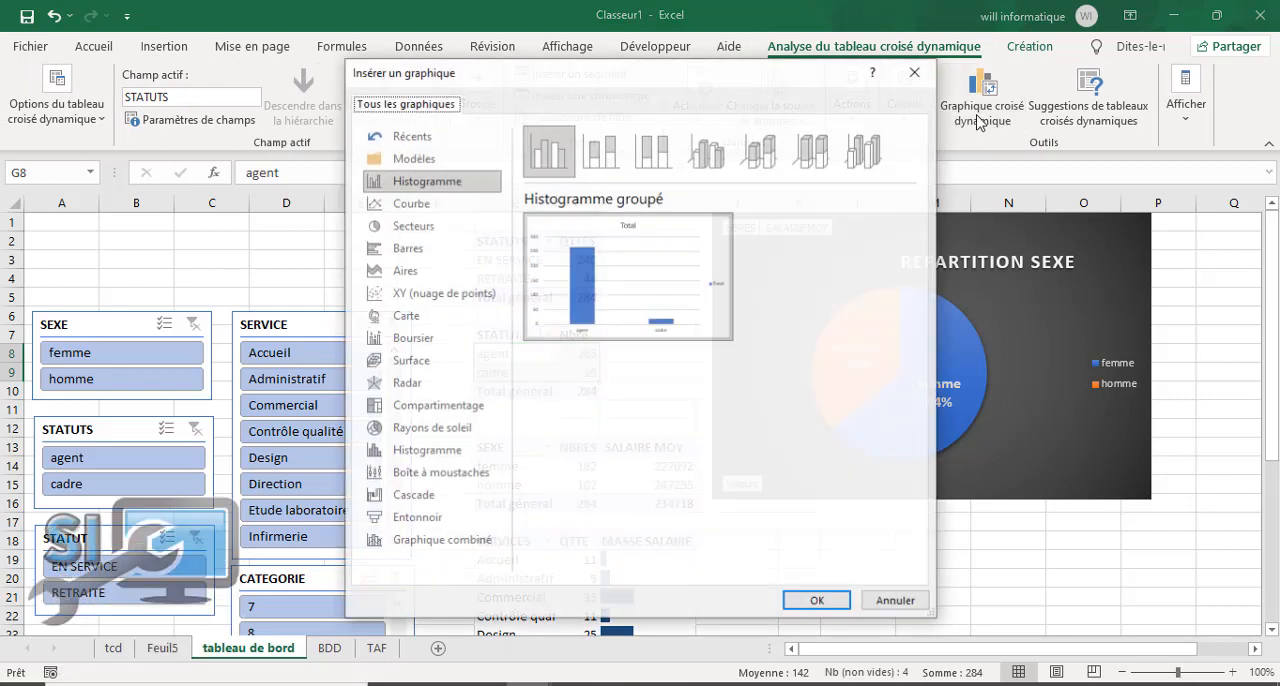
click(428, 229)
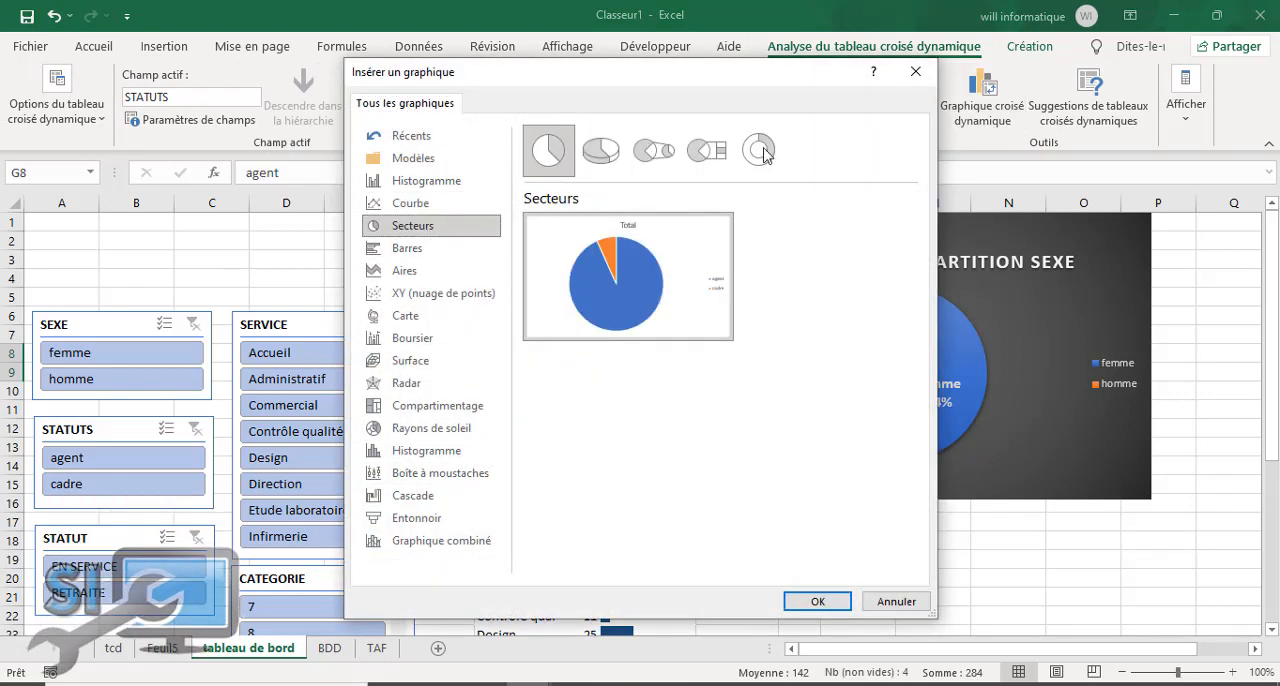
click(760, 153)
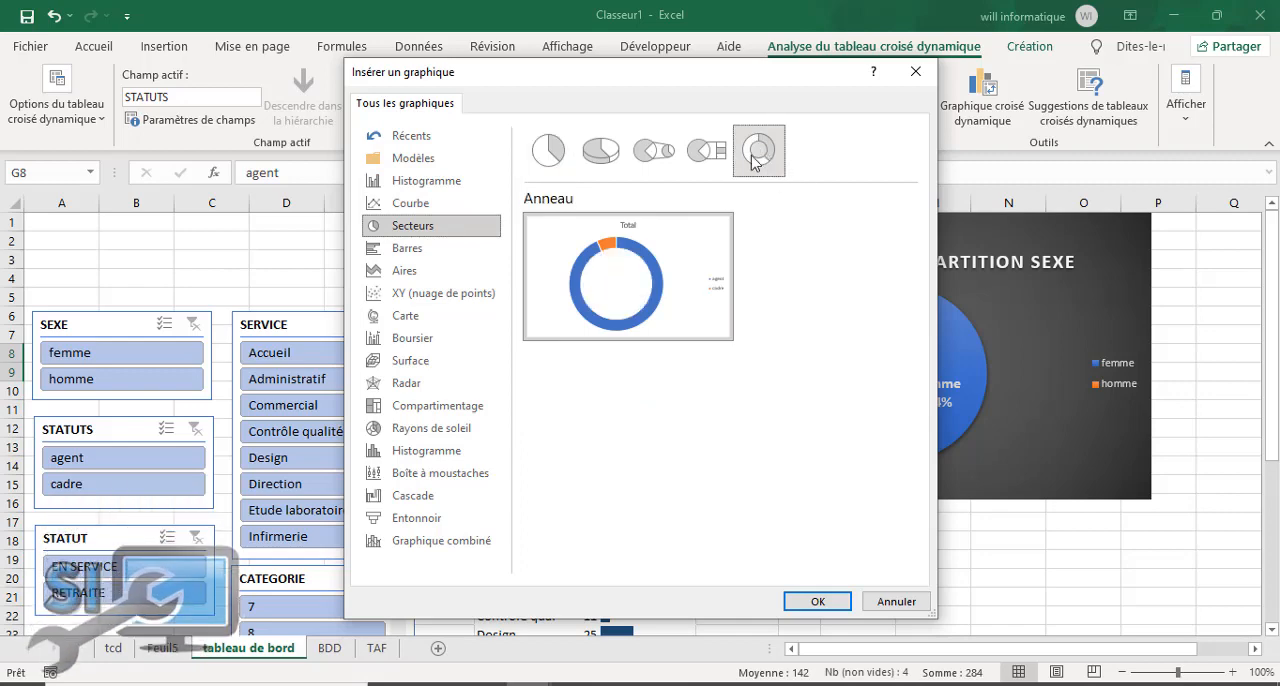
click(835, 601)
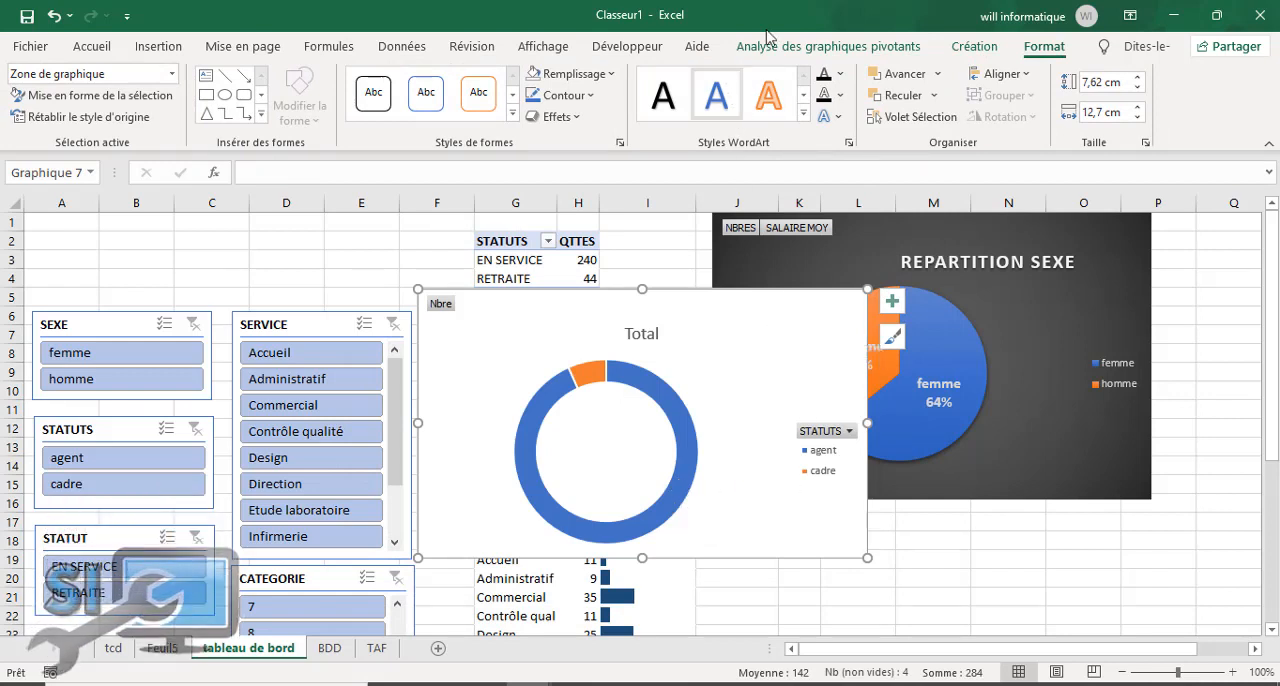
Step: Remove the legend and the chart title from the agent/cadre doughnut chart
click(990, 50)
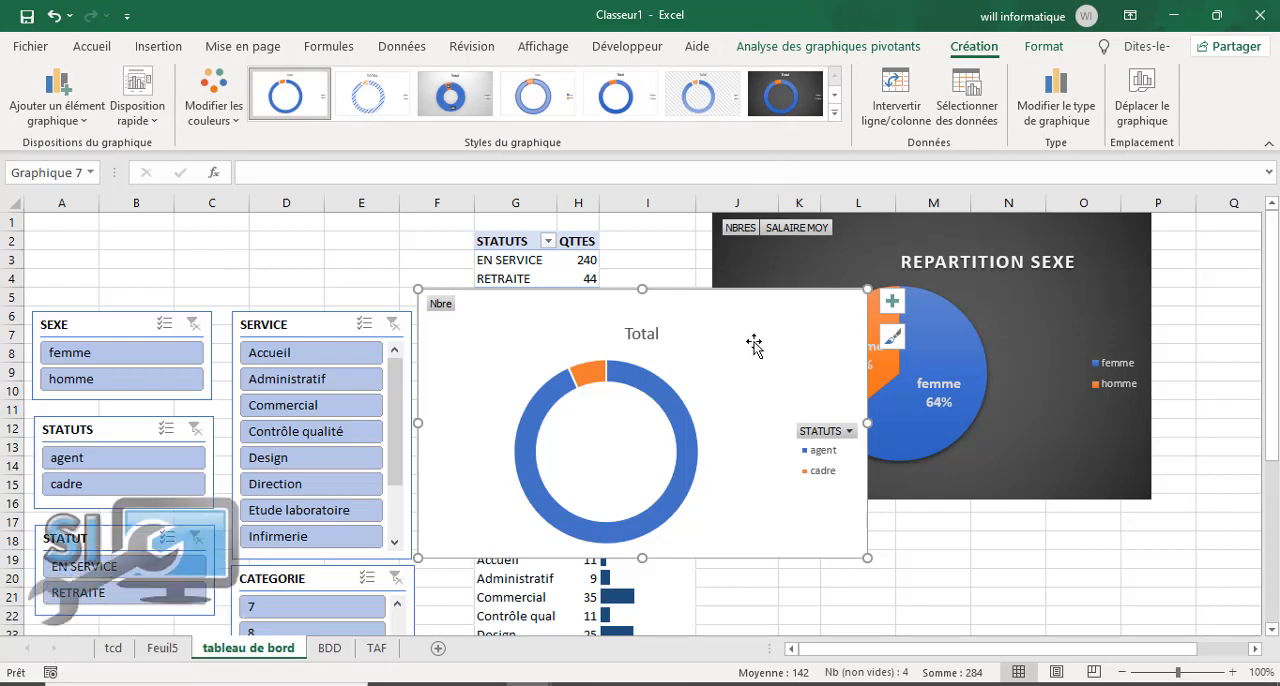
click(893, 305)
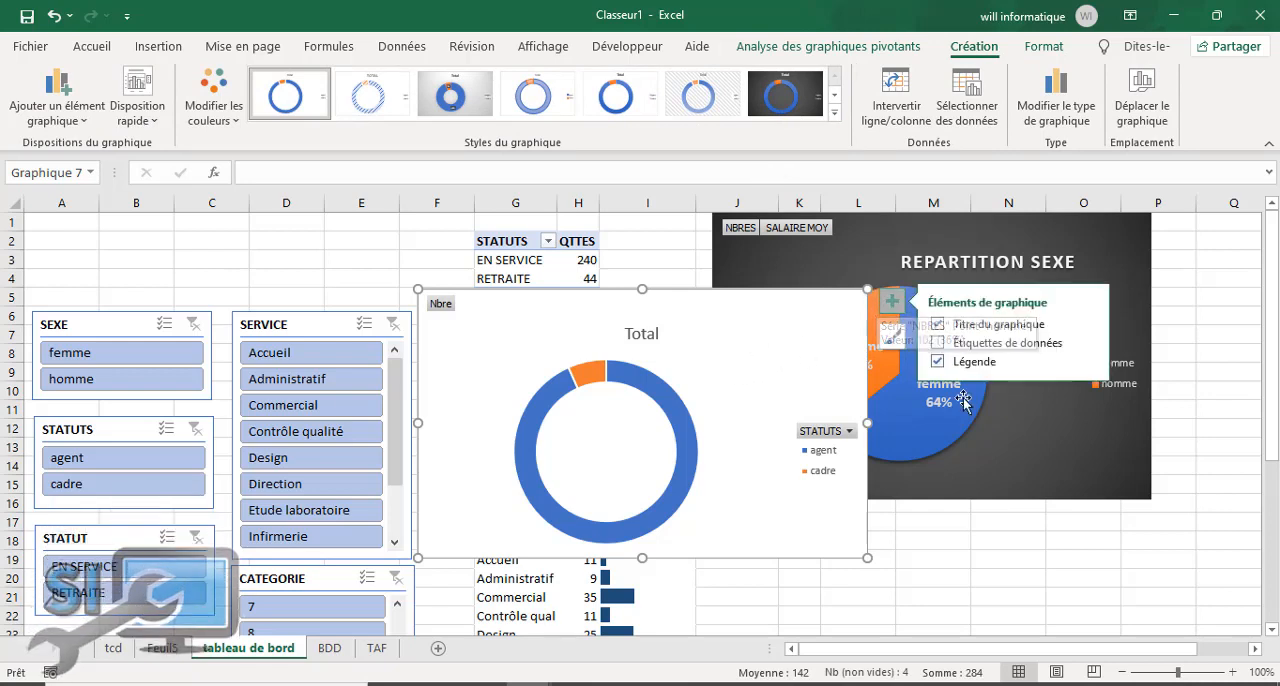
click(940, 364)
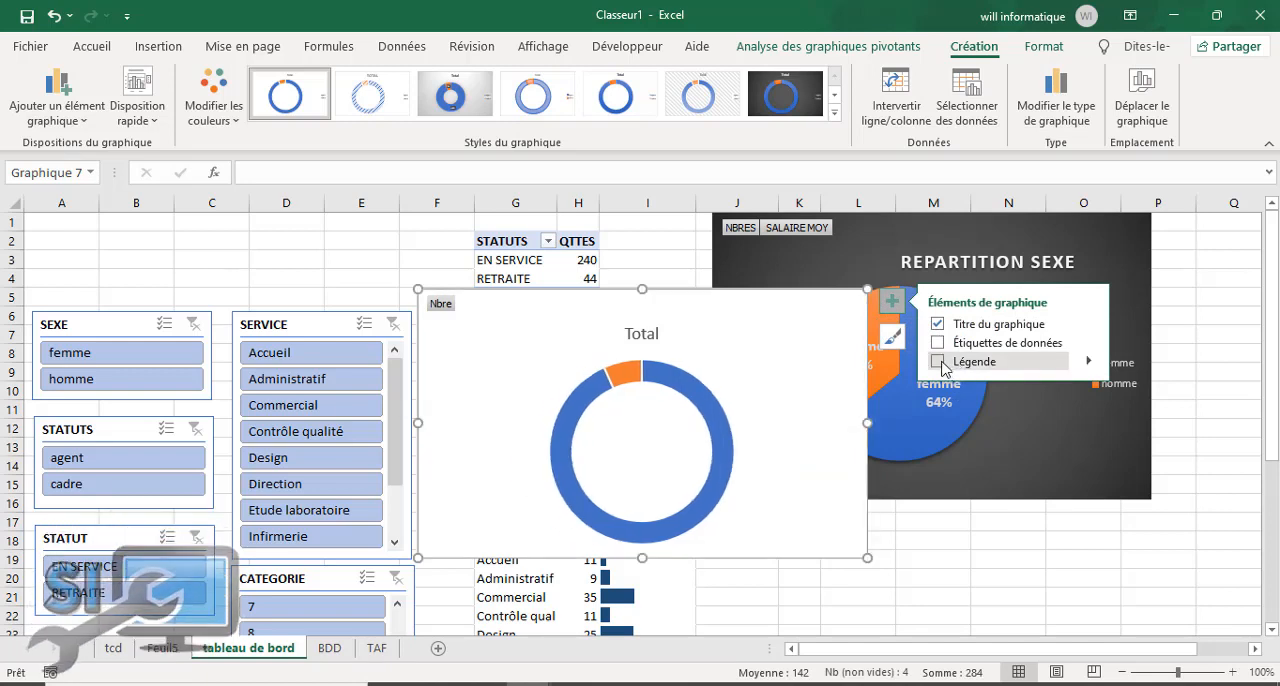
double_click(648, 334)
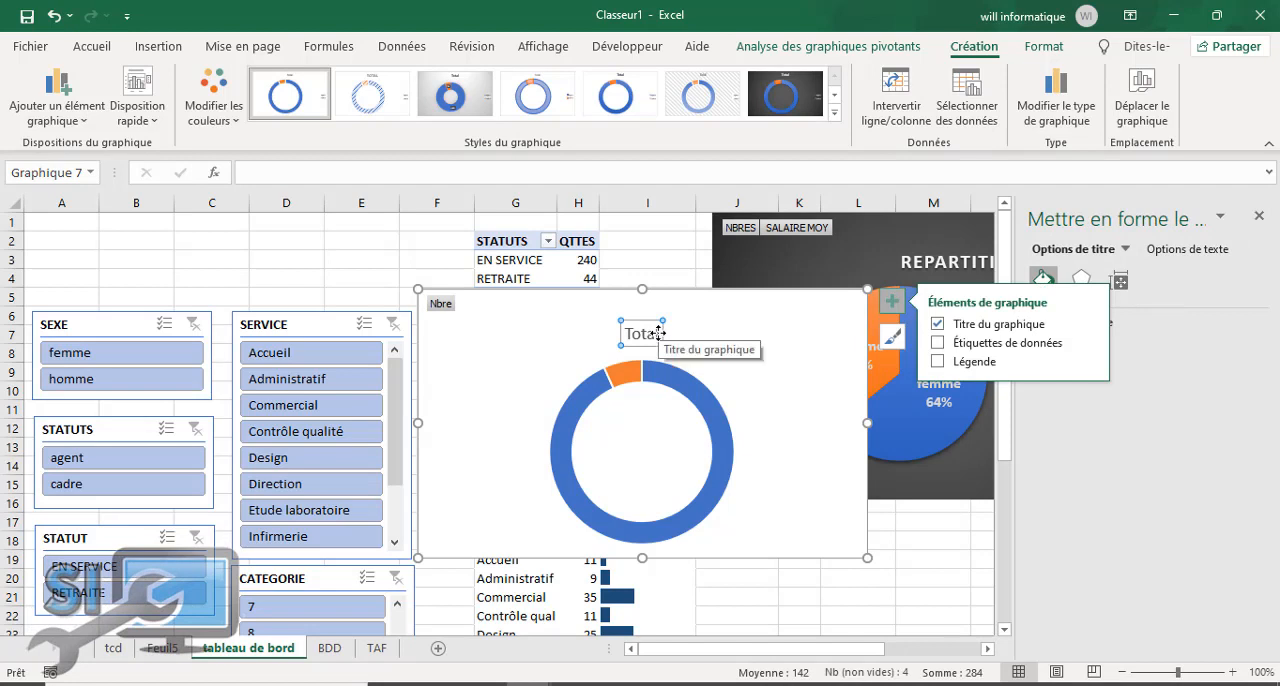
click(937, 324)
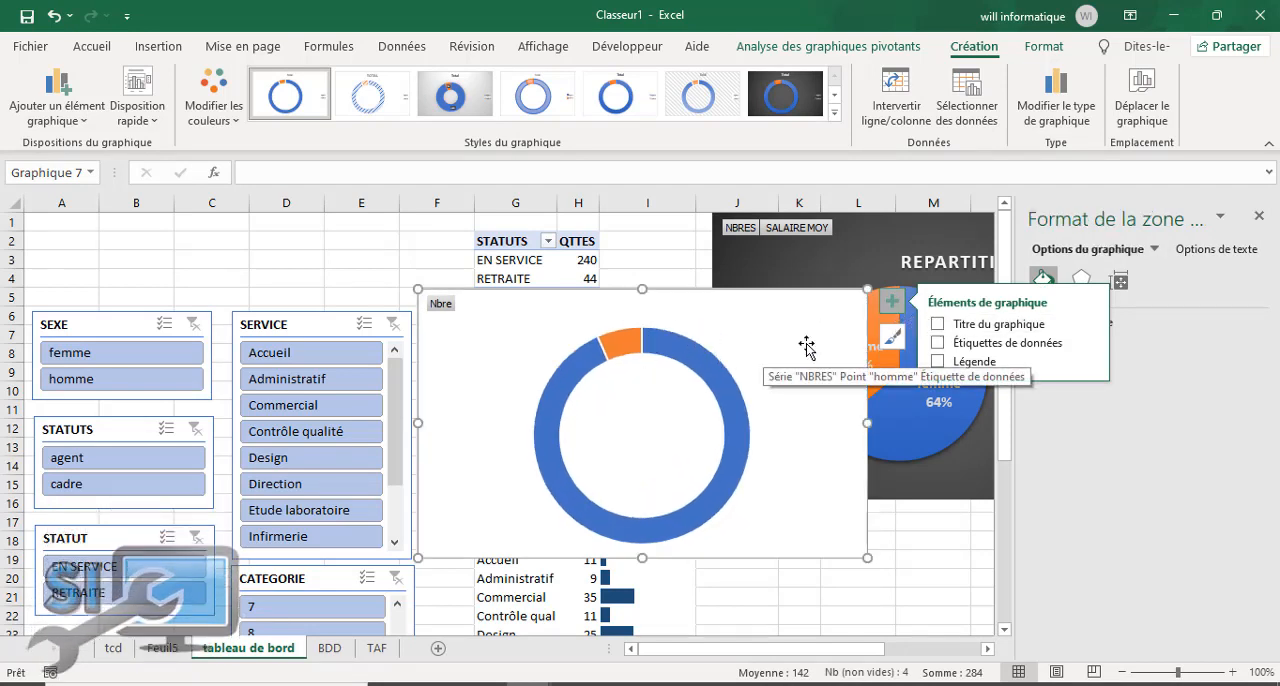
click(892, 301)
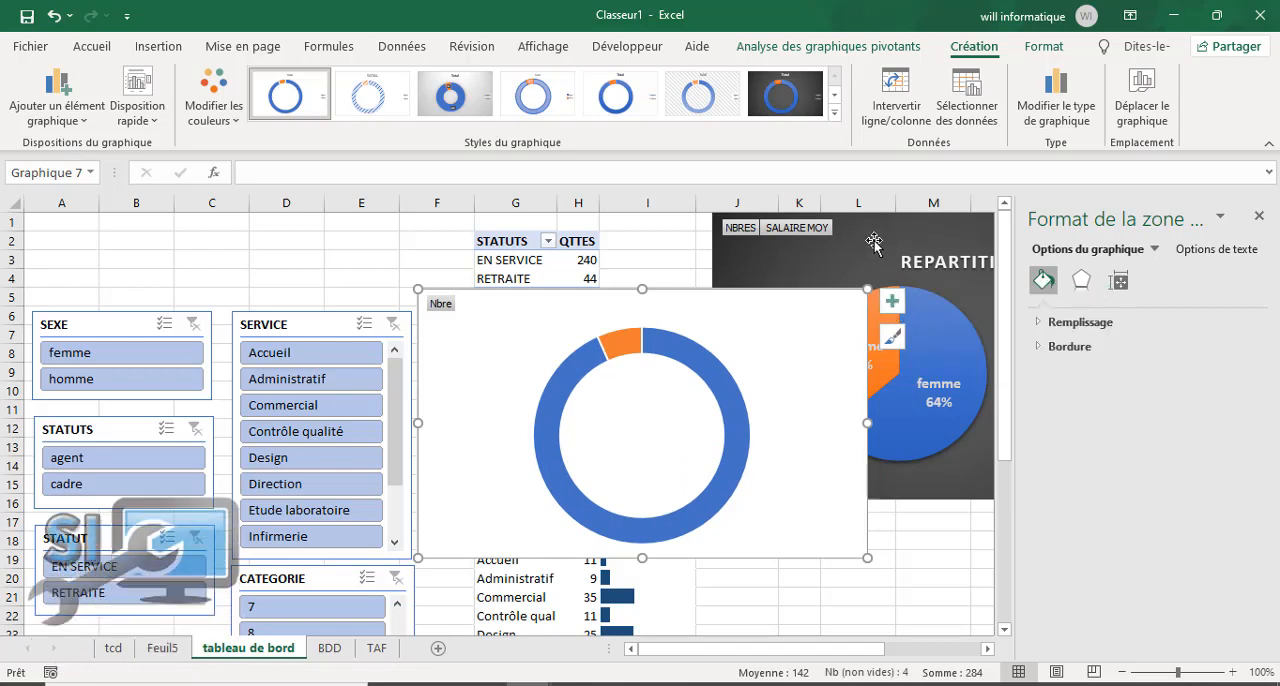
Step: Remove the doughnut chart area's fill and move the chart over the lower part of the REPARTITION SEXE chart
click(1044, 47)
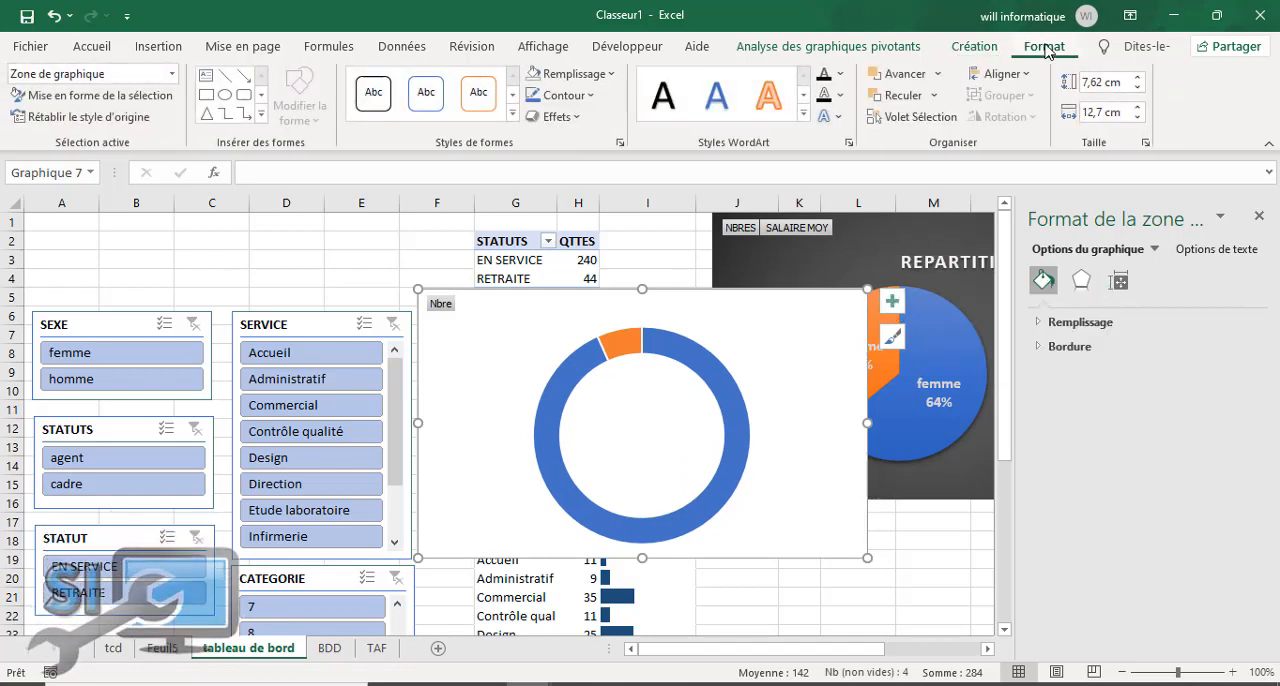
click(600, 83)
click(576, 312)
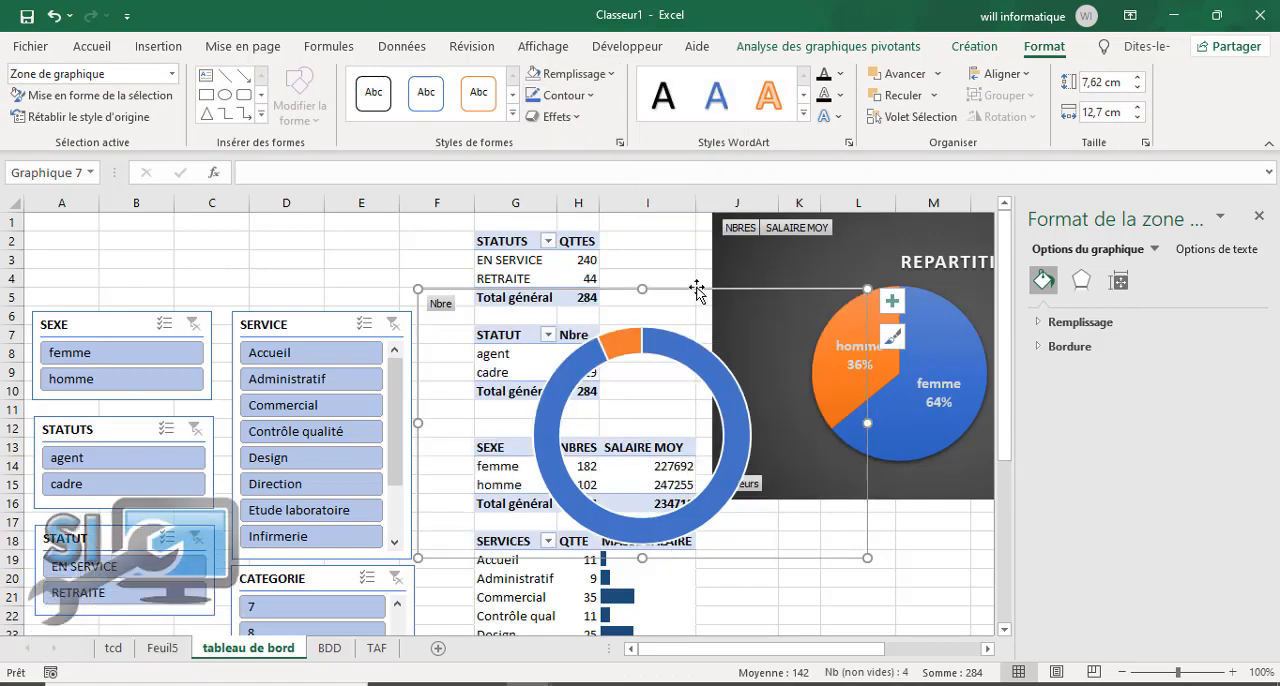
drag(694, 318, 867, 407)
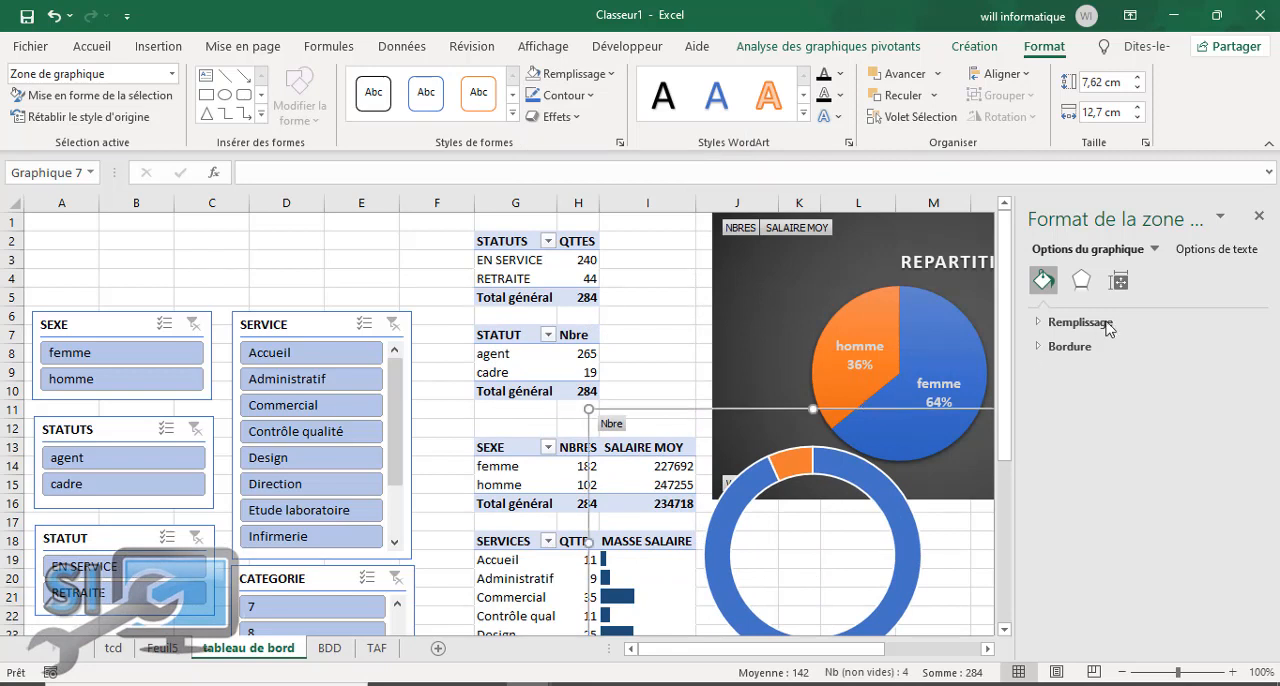
Step: Set the doughnut's ring thickness option (Épaisseur de l'anneau) to 43%, keep point explosion at 0%, and close the series formatting options
click(1120, 284)
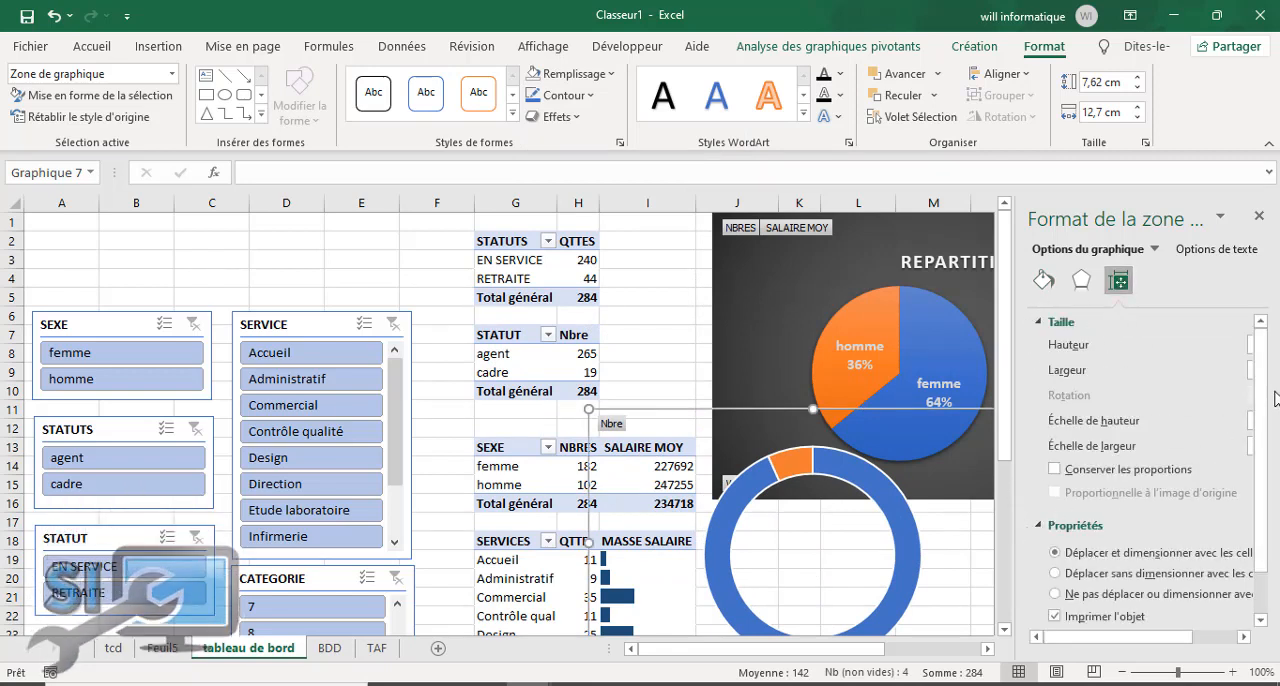
scroll(1254, 490, down, 1)
scroll(1254, 485, up, 1)
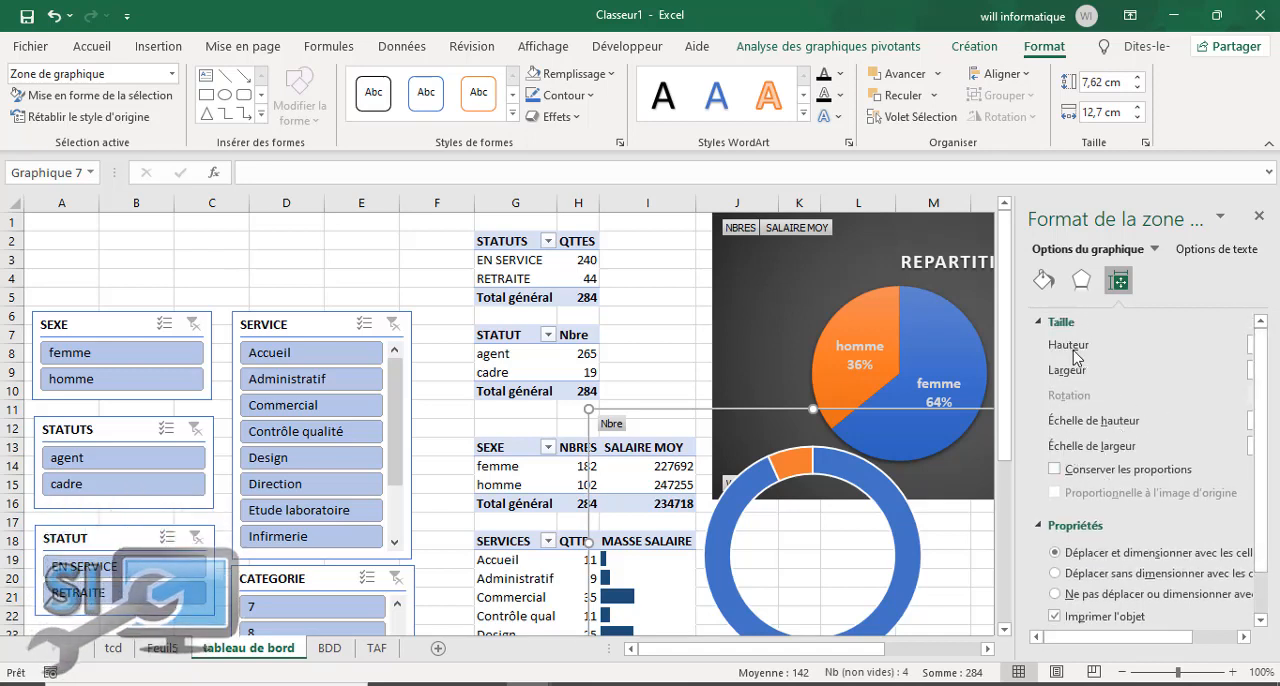
click(869, 490)
click(869, 488)
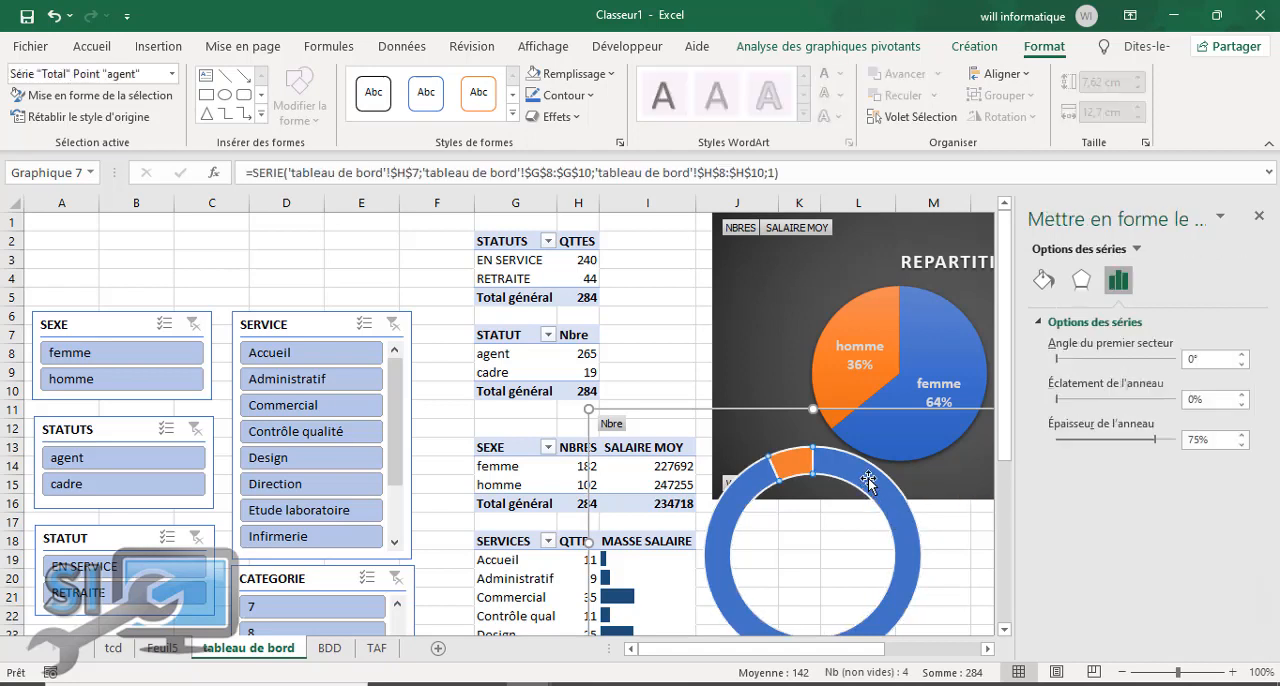
click(1081, 400)
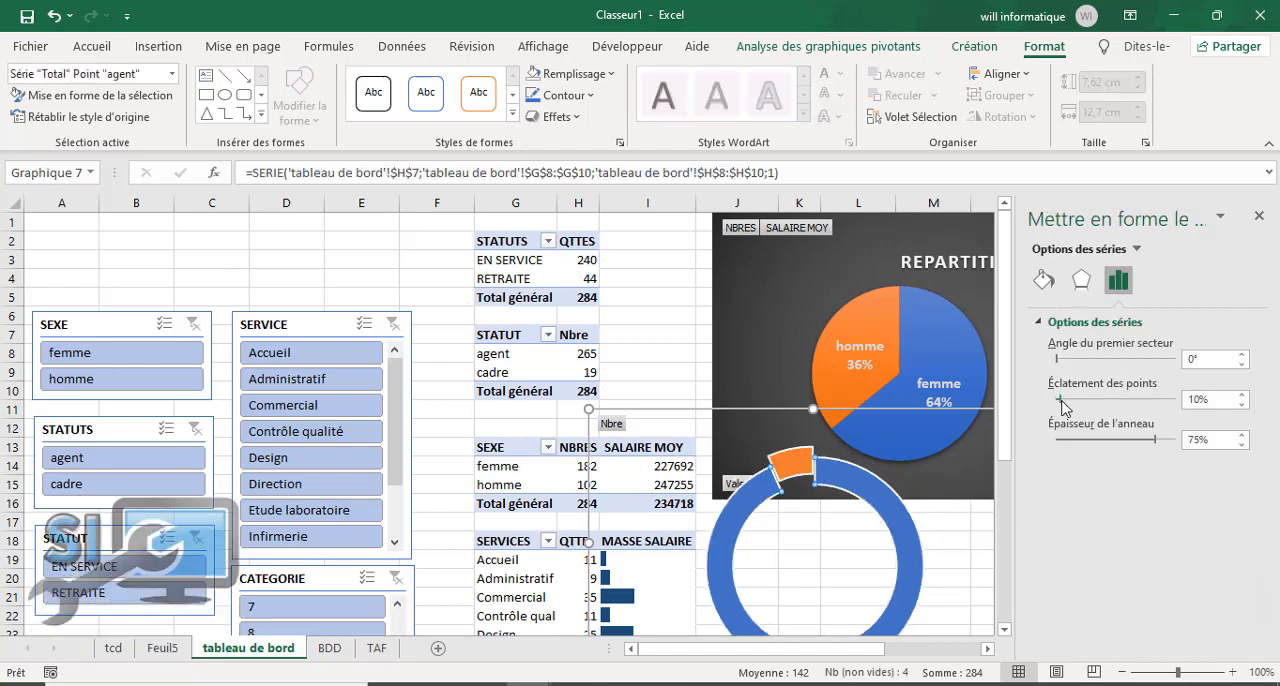
click(1044, 410)
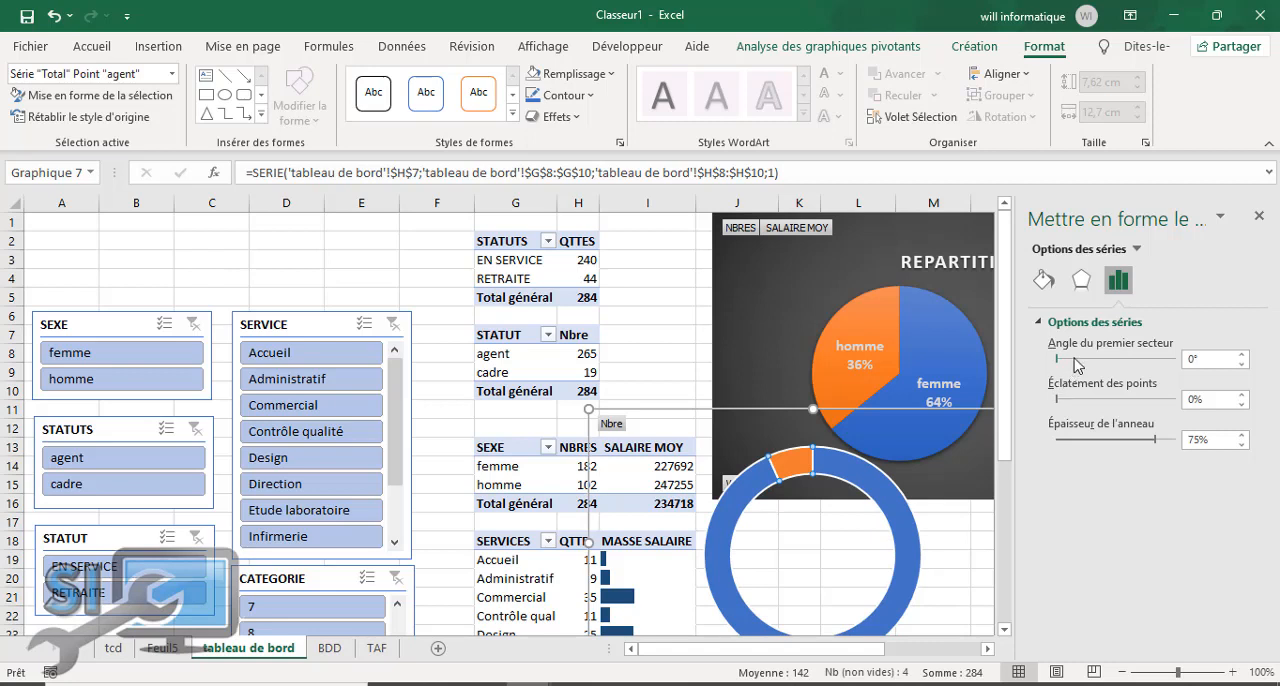
drag(1141, 433, 1113, 447)
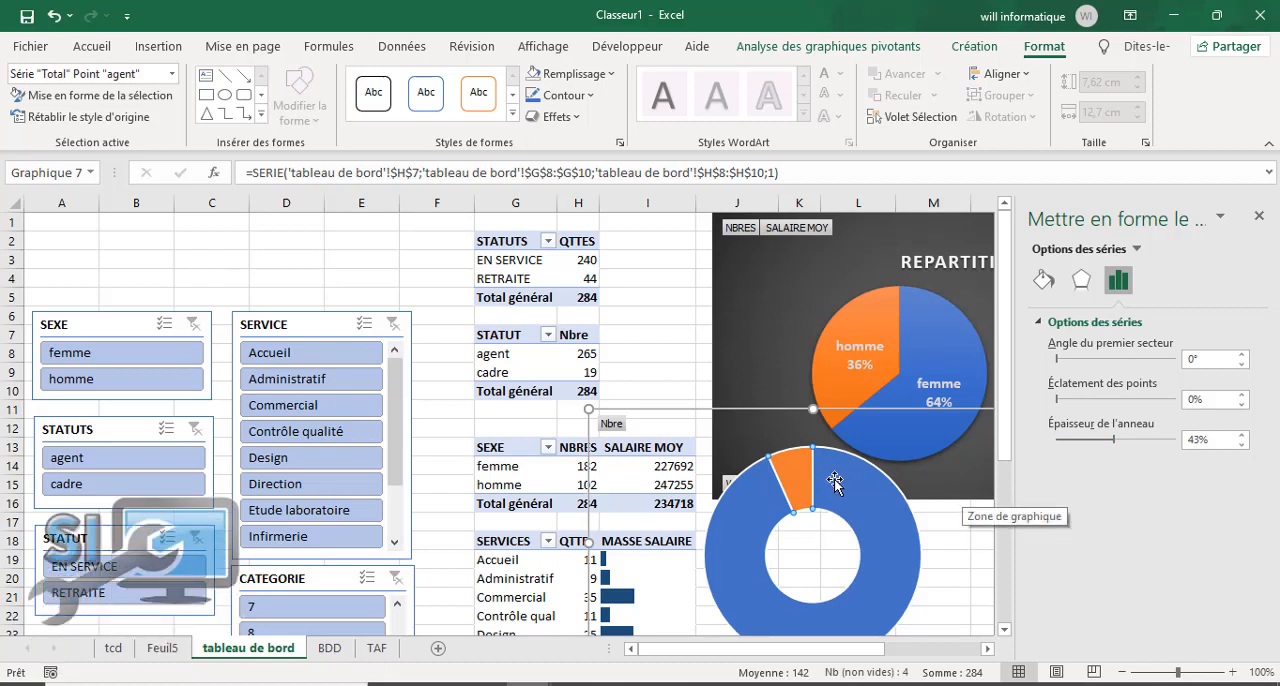
click(1258, 218)
Step: Add data labels to both segments of the agent/cadre doughnut chart
click(1063, 424)
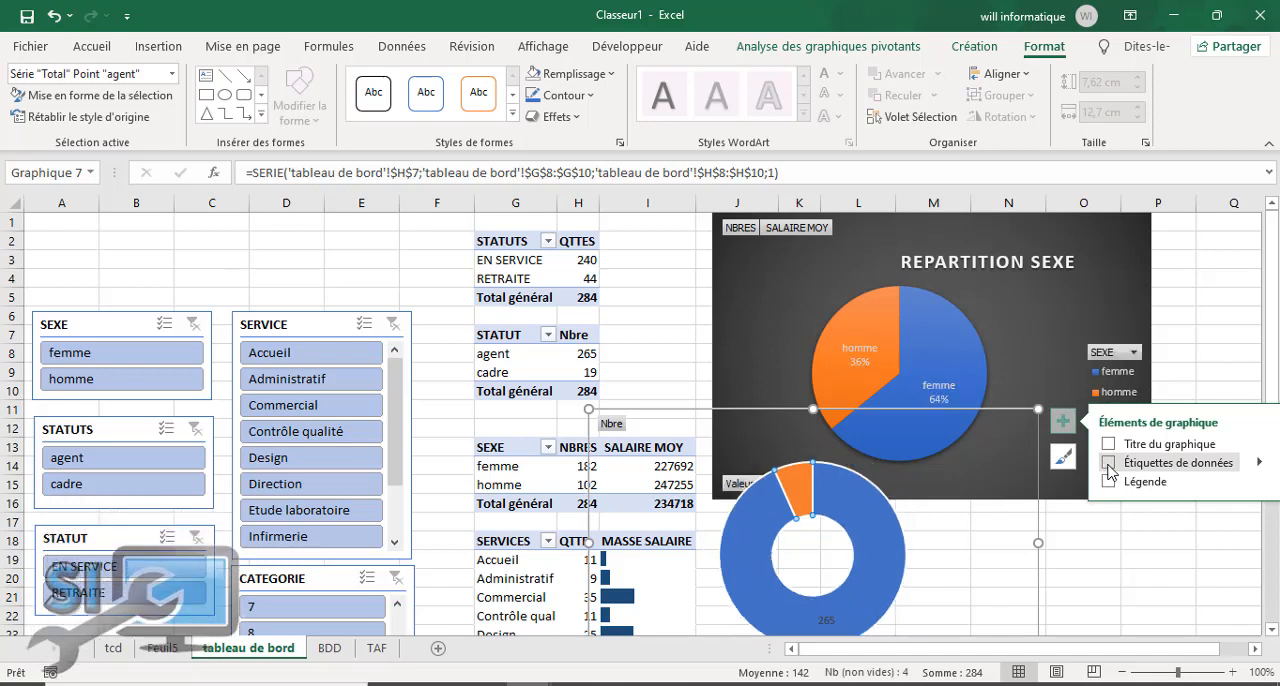
click(1262, 464)
click(1000, 490)
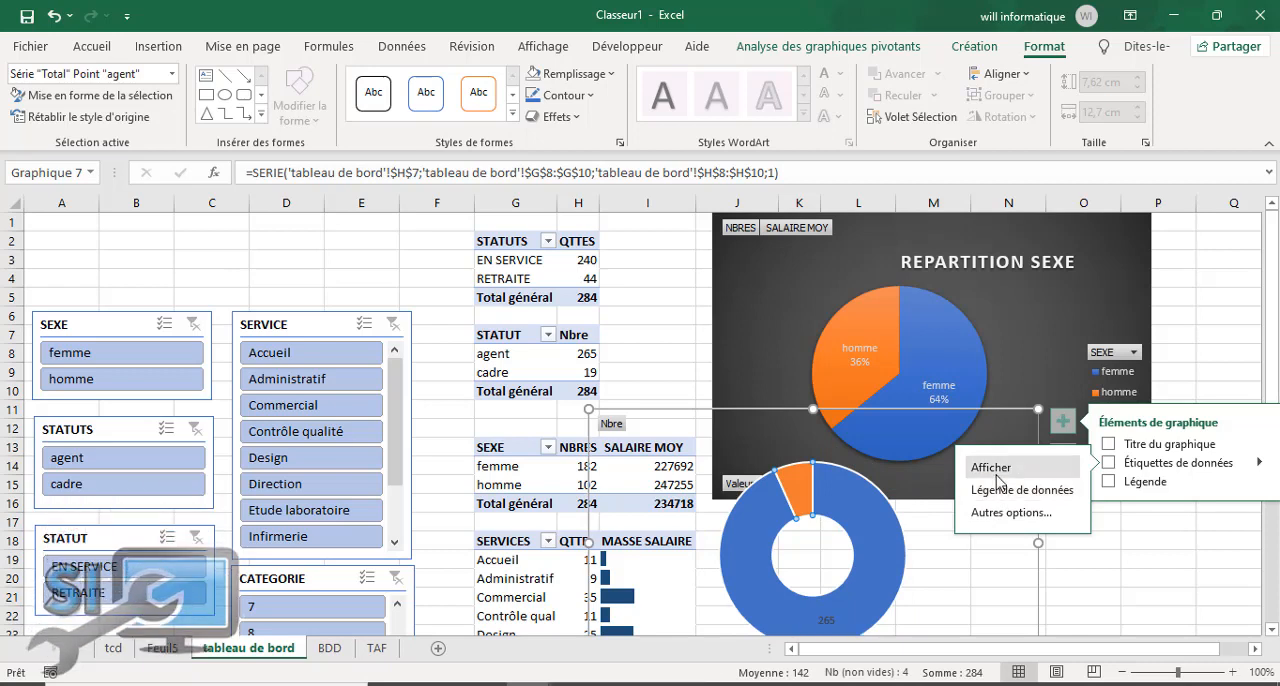
click(962, 558)
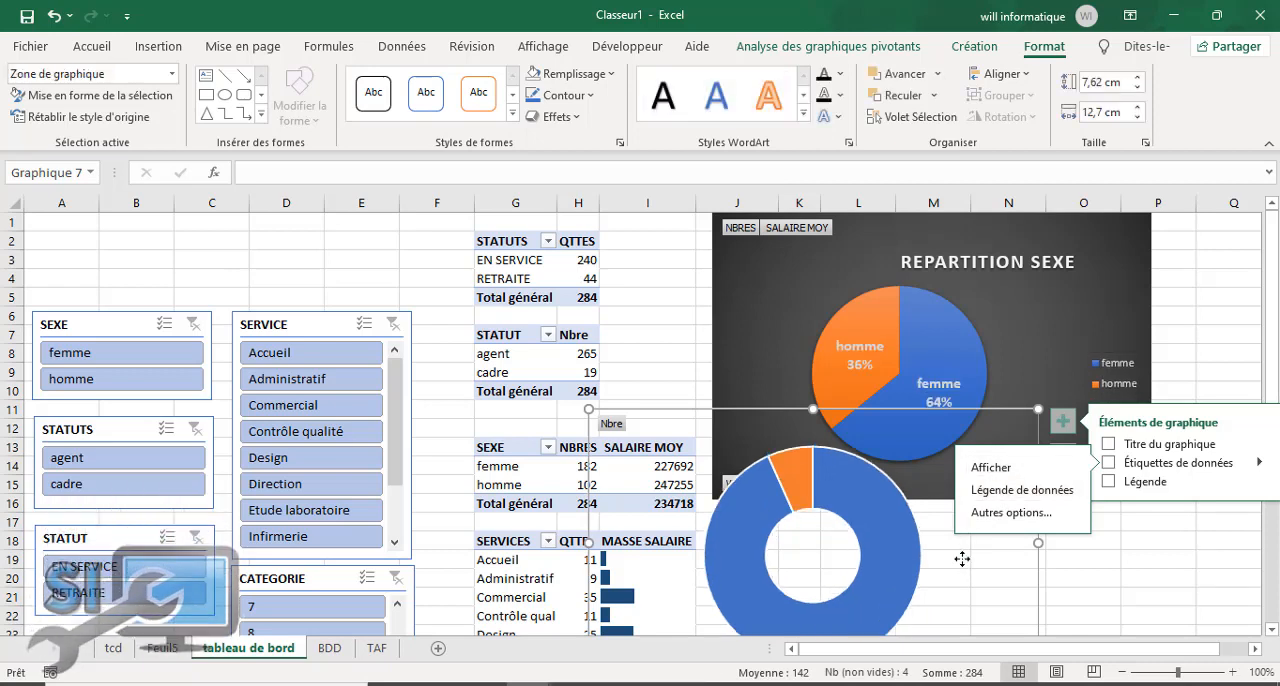
click(1062, 422)
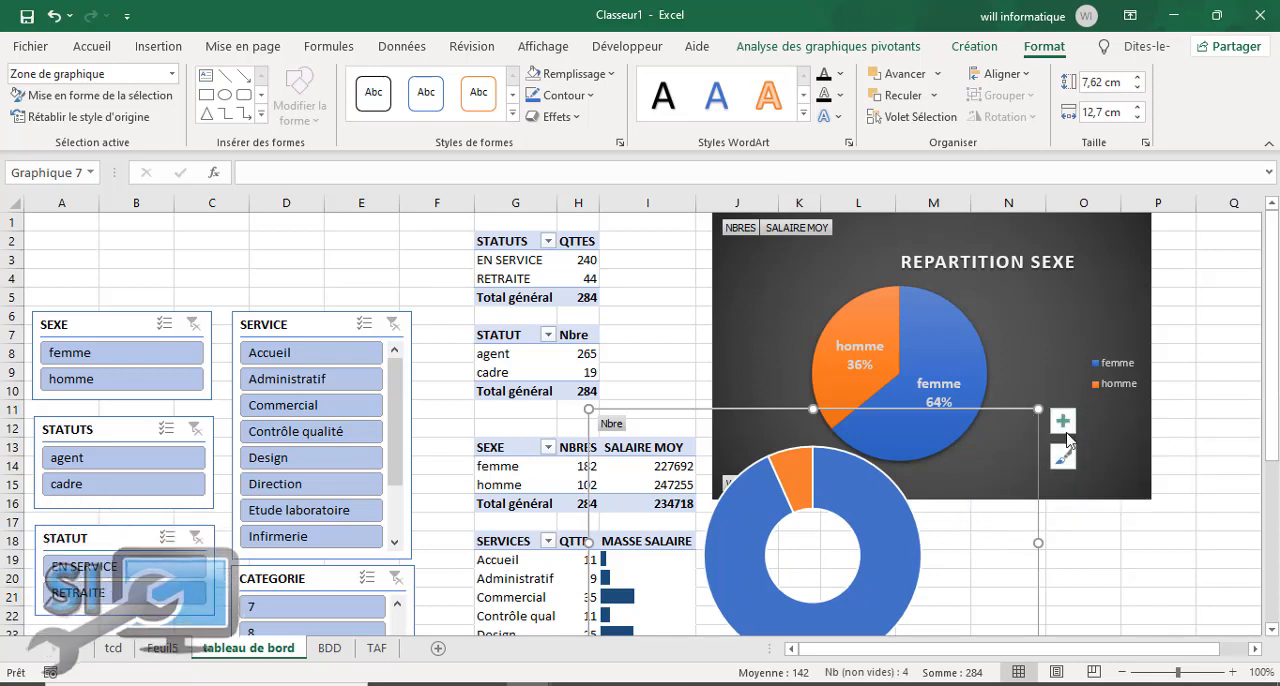
click(1064, 428)
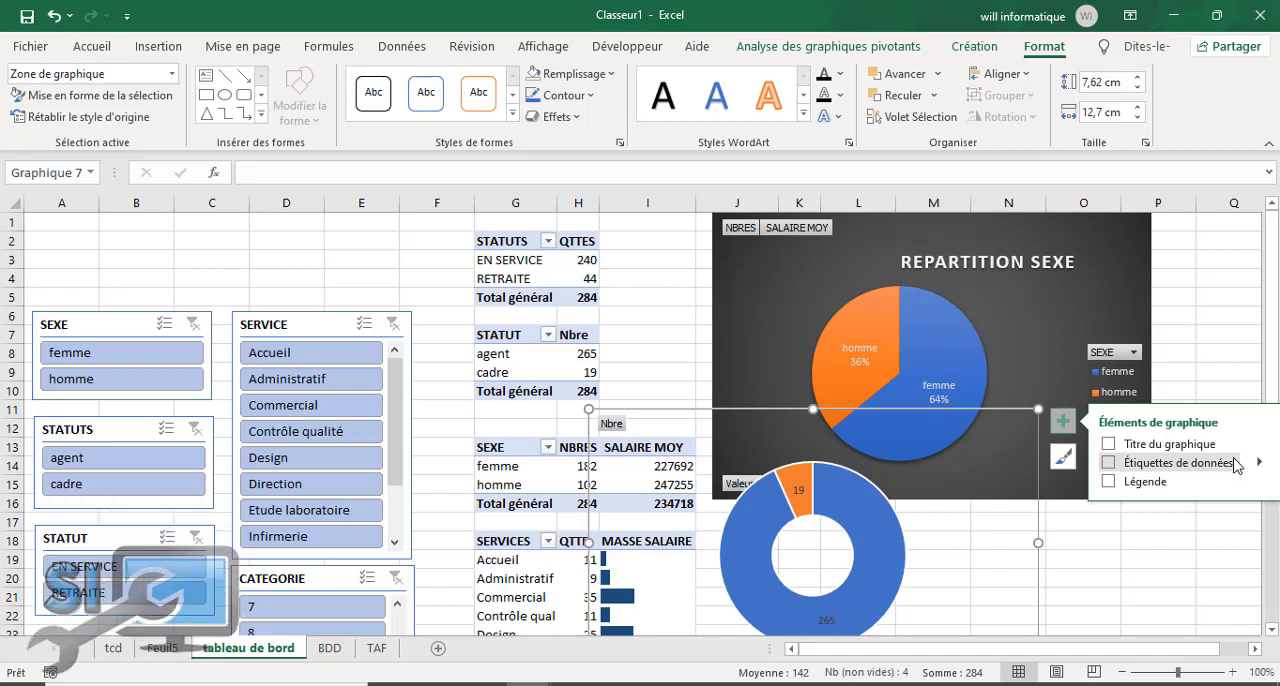
mouse_move(1201, 478)
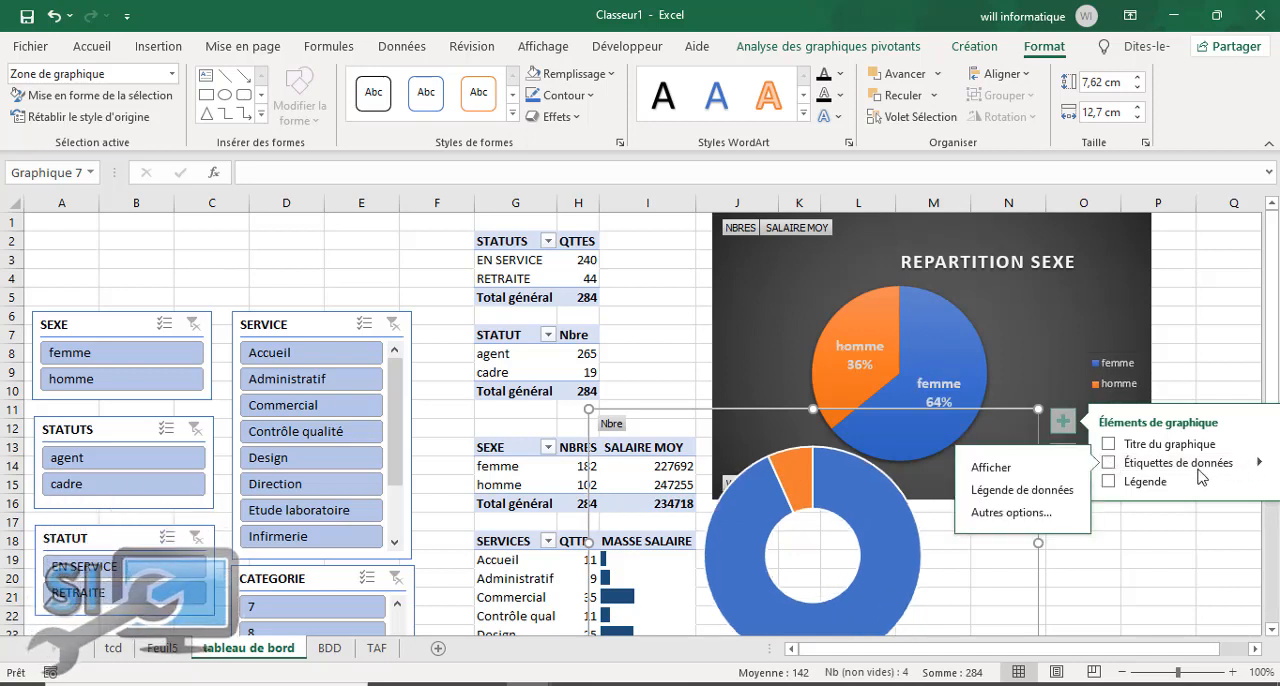
click(988, 467)
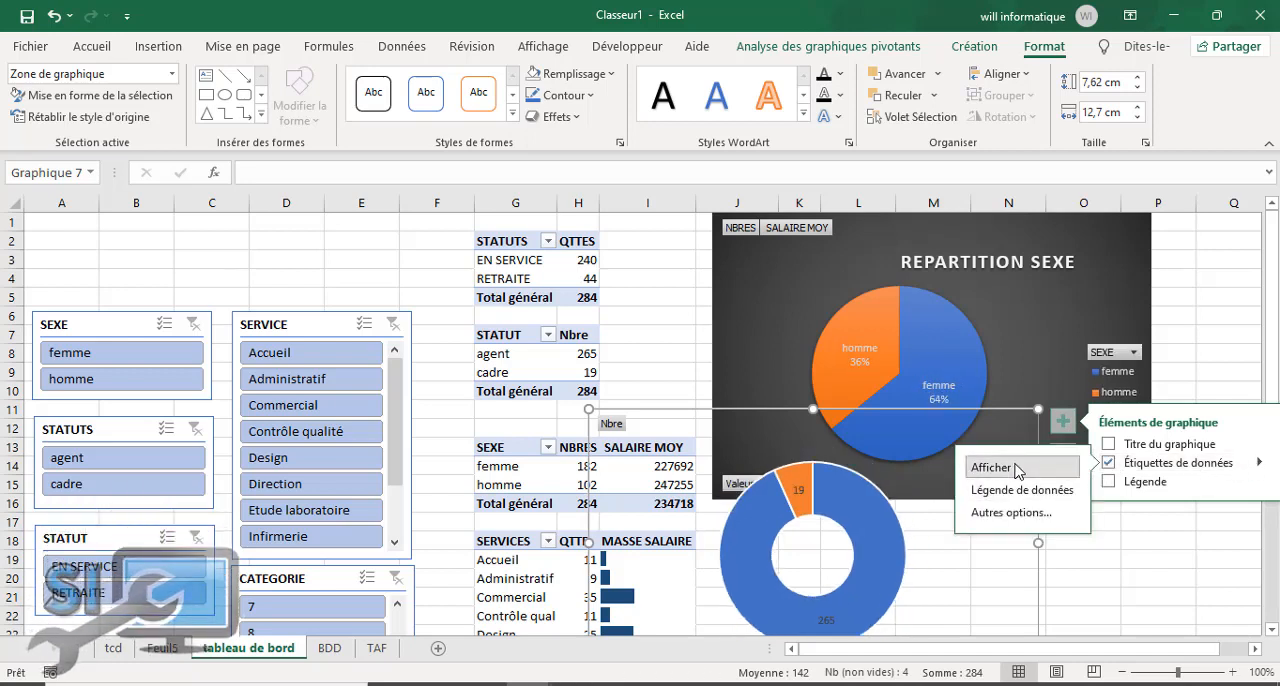
Step: Add the category name and percentage to the values in the doughnut's data labels and make the labels bold
double_click(798, 492)
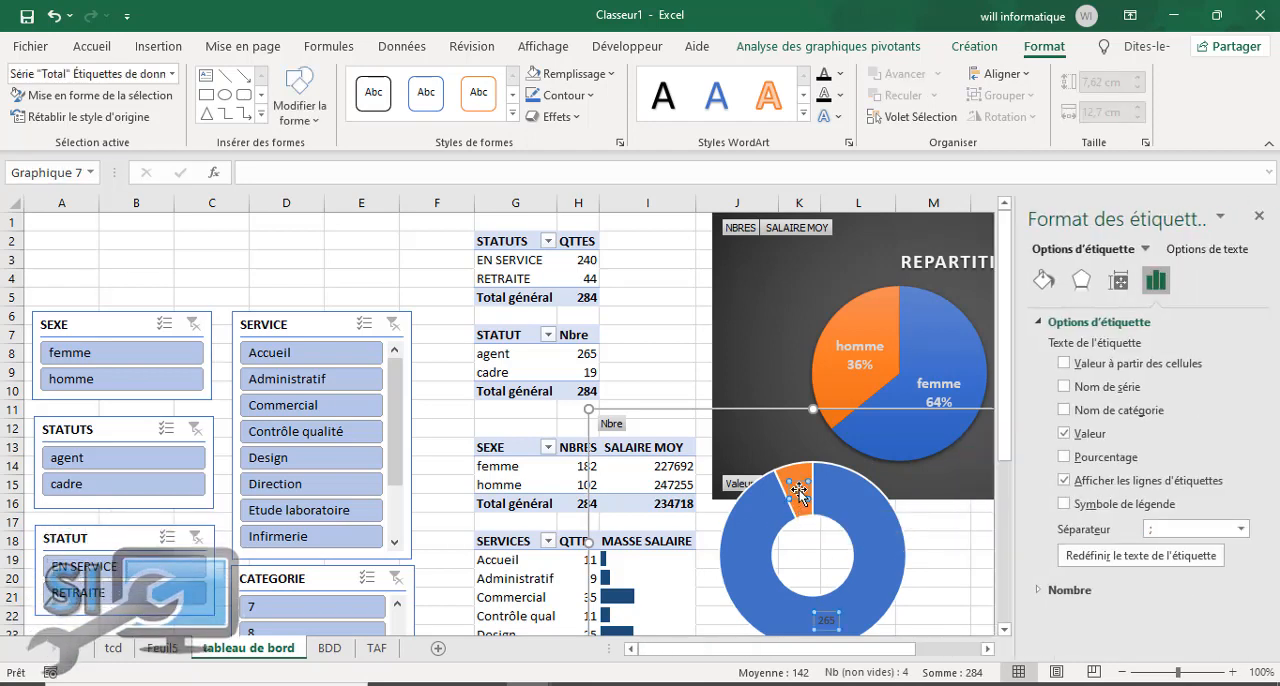
click(1066, 410)
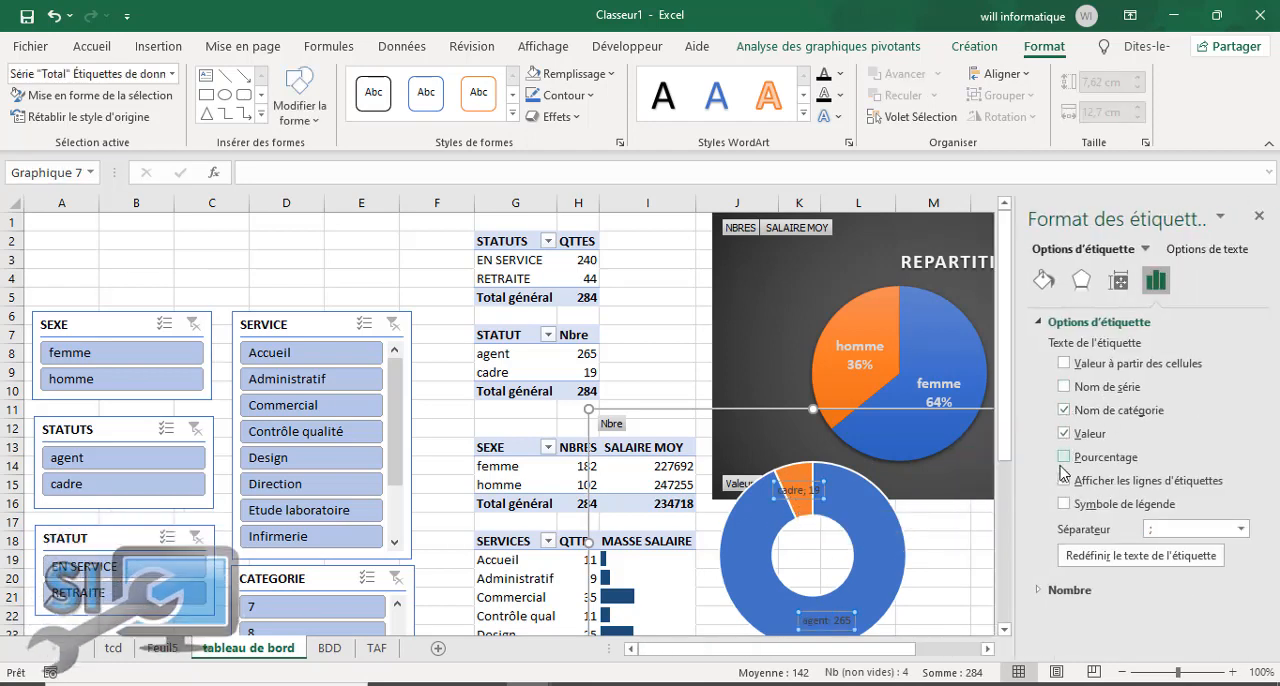
click(1064, 457)
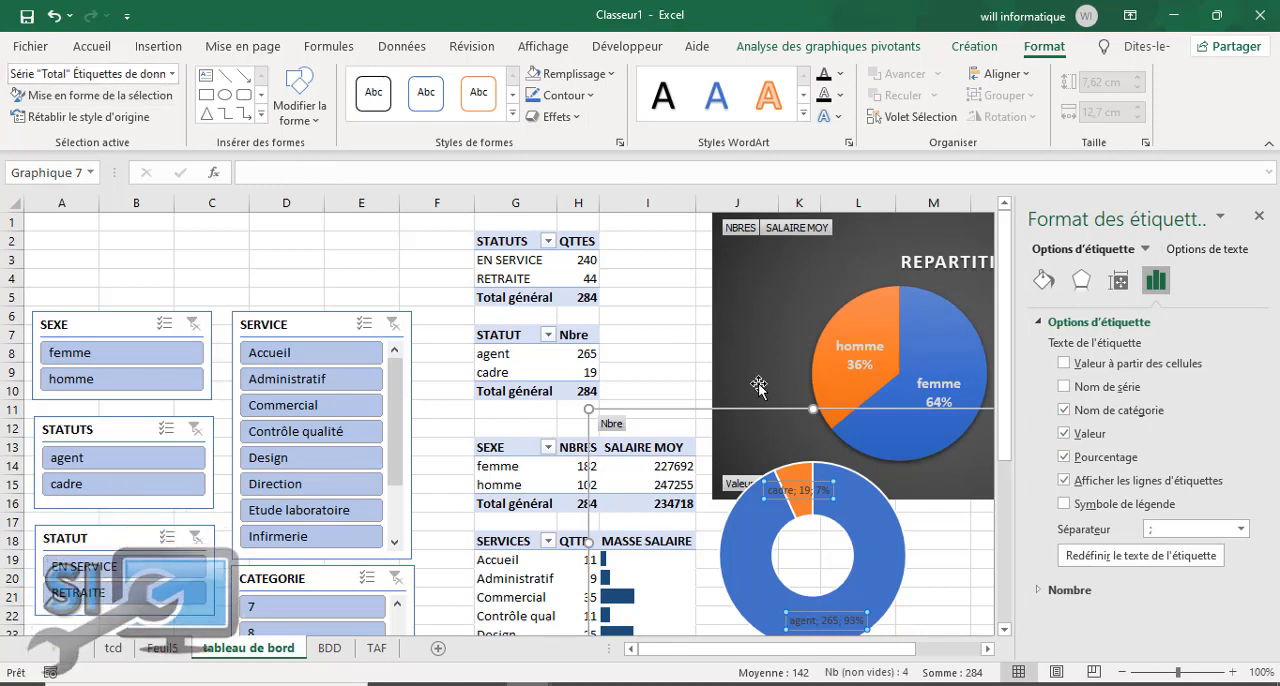
click(92, 47)
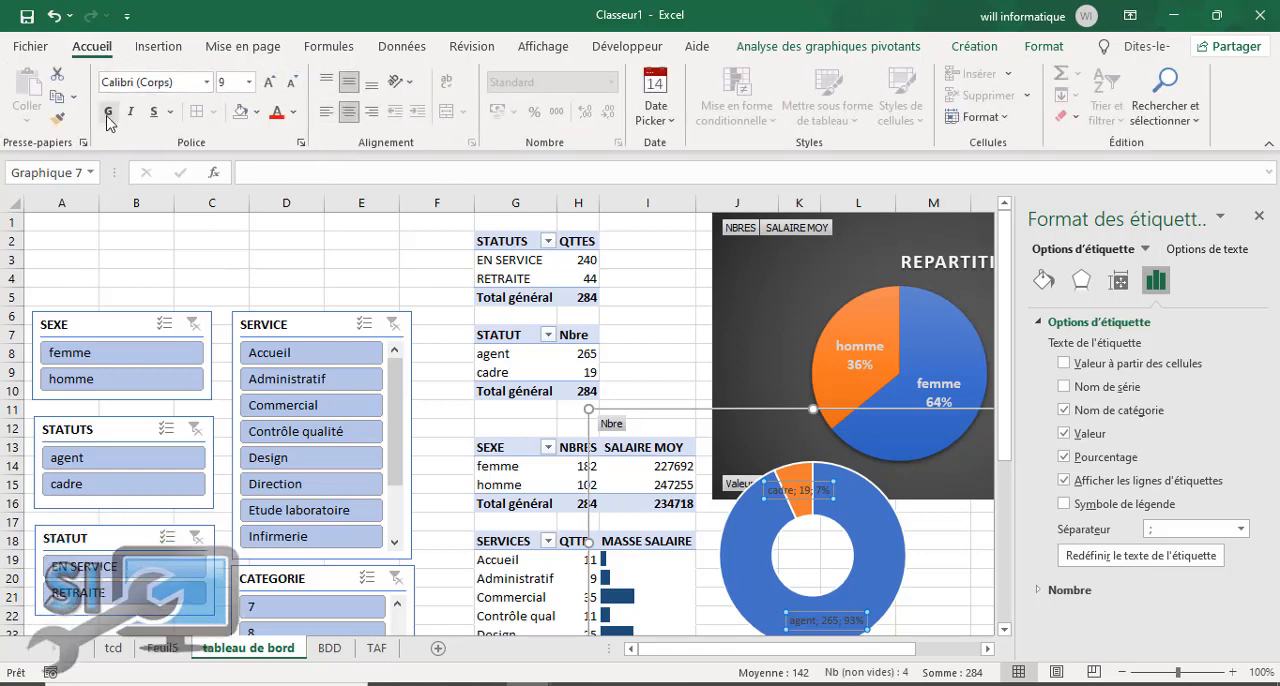
Step: Make the agent/cadre doughnut's data labels white, remove the value from them, and close the label formatting options
click(295, 112)
click(290, 190)
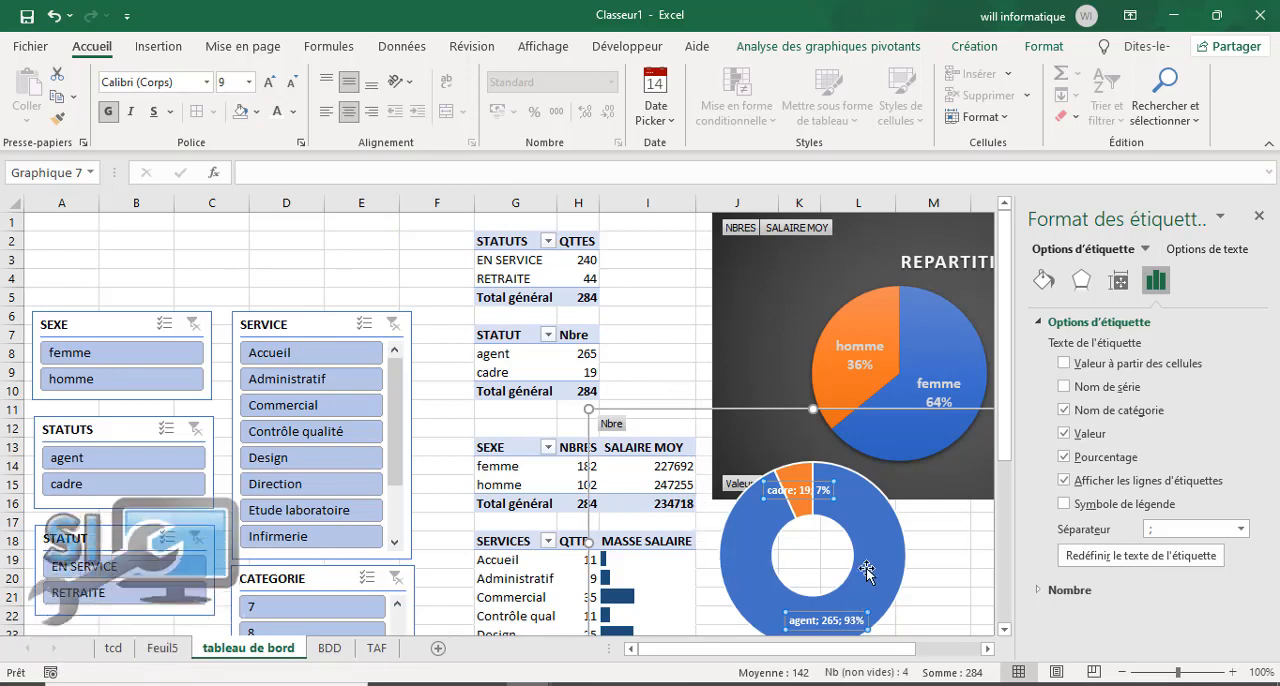
click(1065, 433)
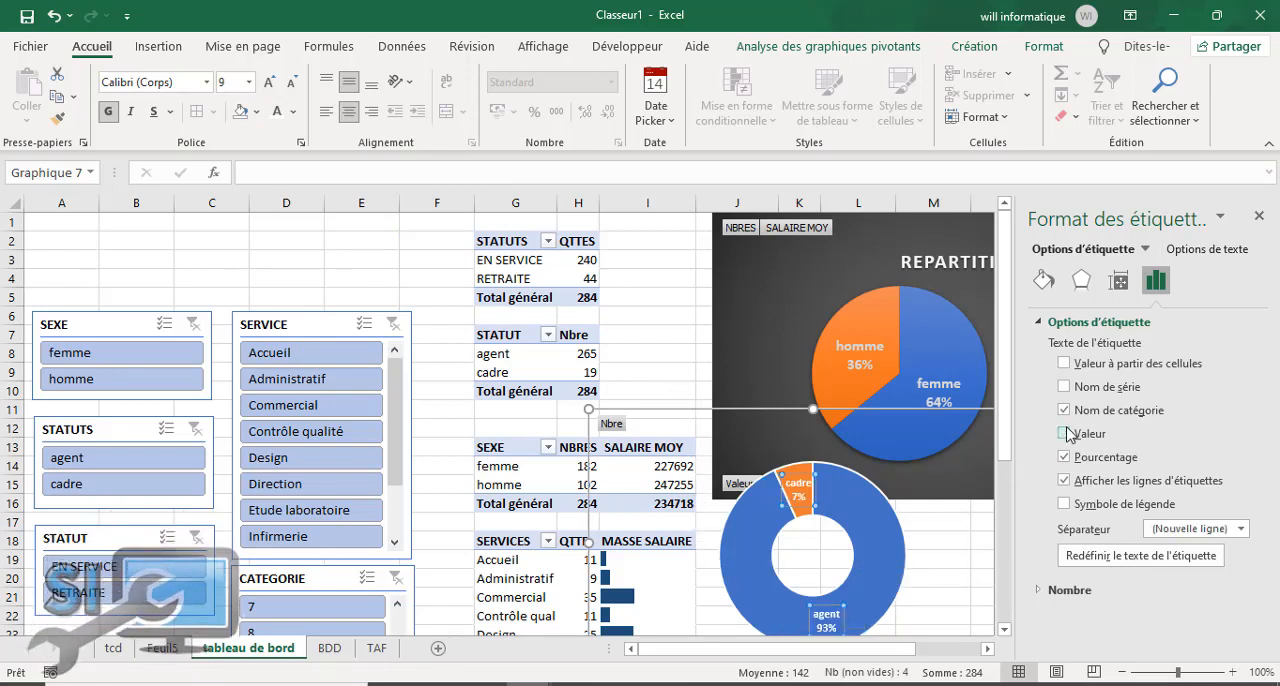
click(930, 541)
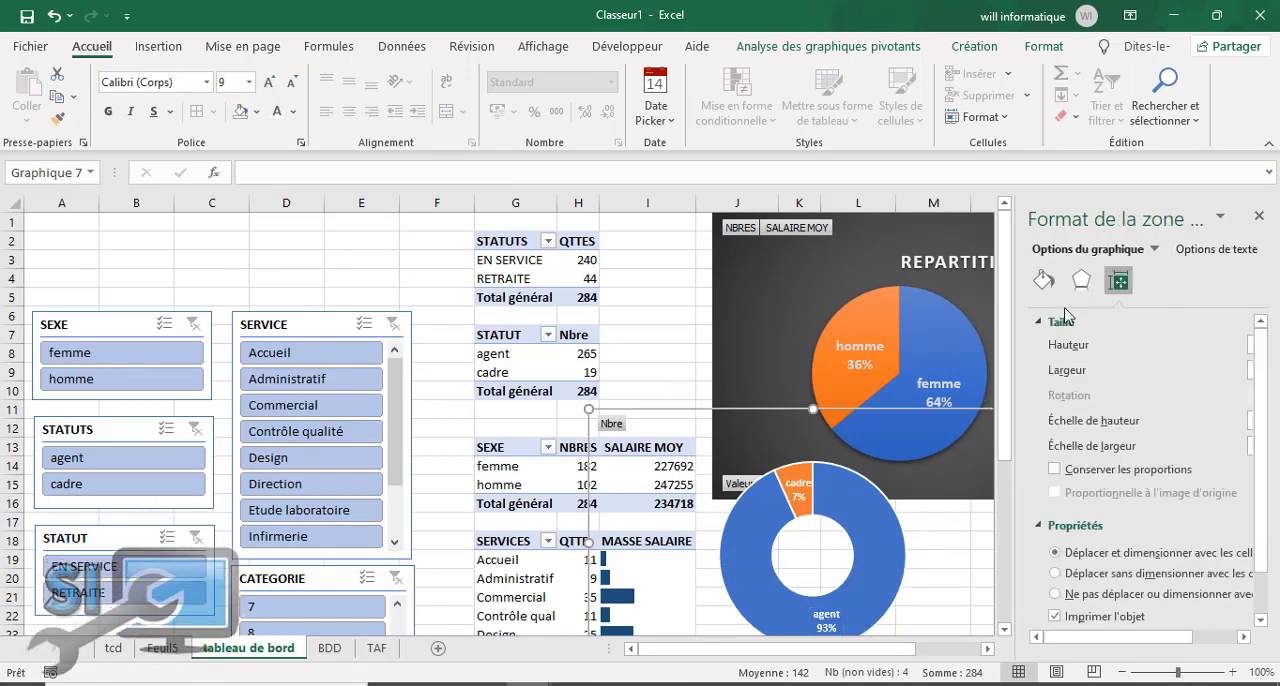
click(1259, 218)
Step: Move the doughnut chart beneath the REPARTITION SEXE pie, overlapping its lower edge, and narrow it to about 12.46 cm to match the pie chart's width
click(1063, 424)
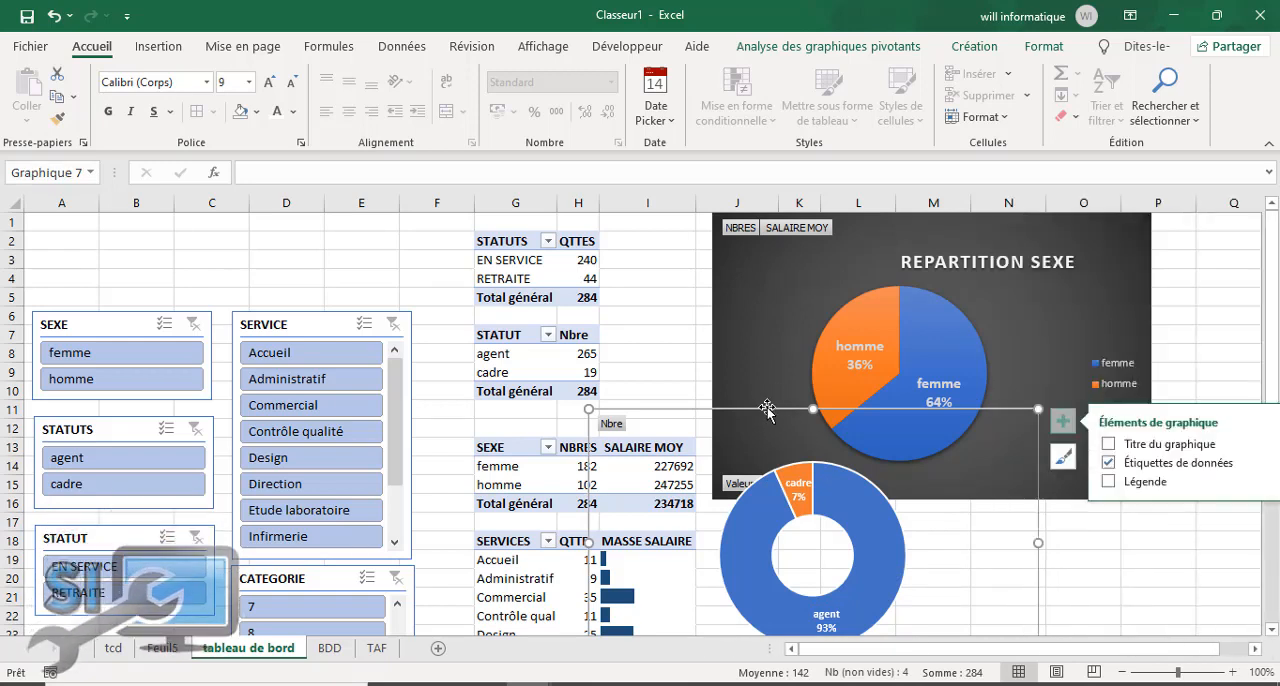
drag(783, 426, 889, 475)
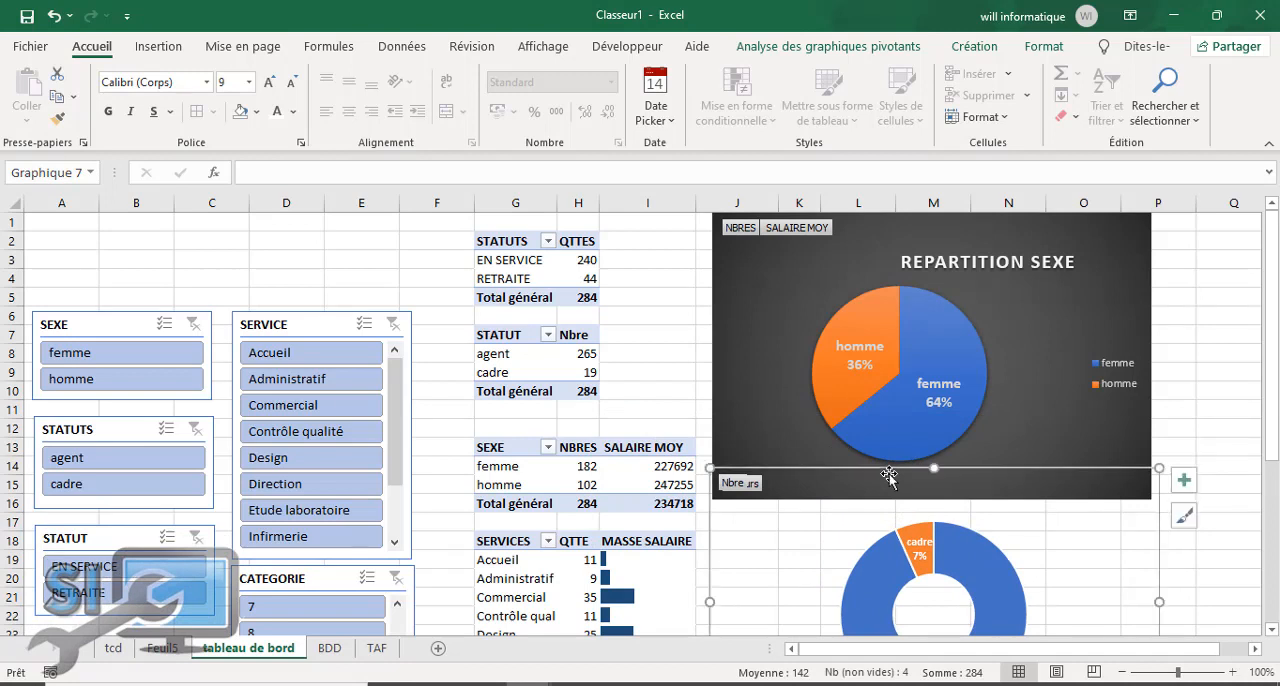
drag(1157, 601, 1151, 601)
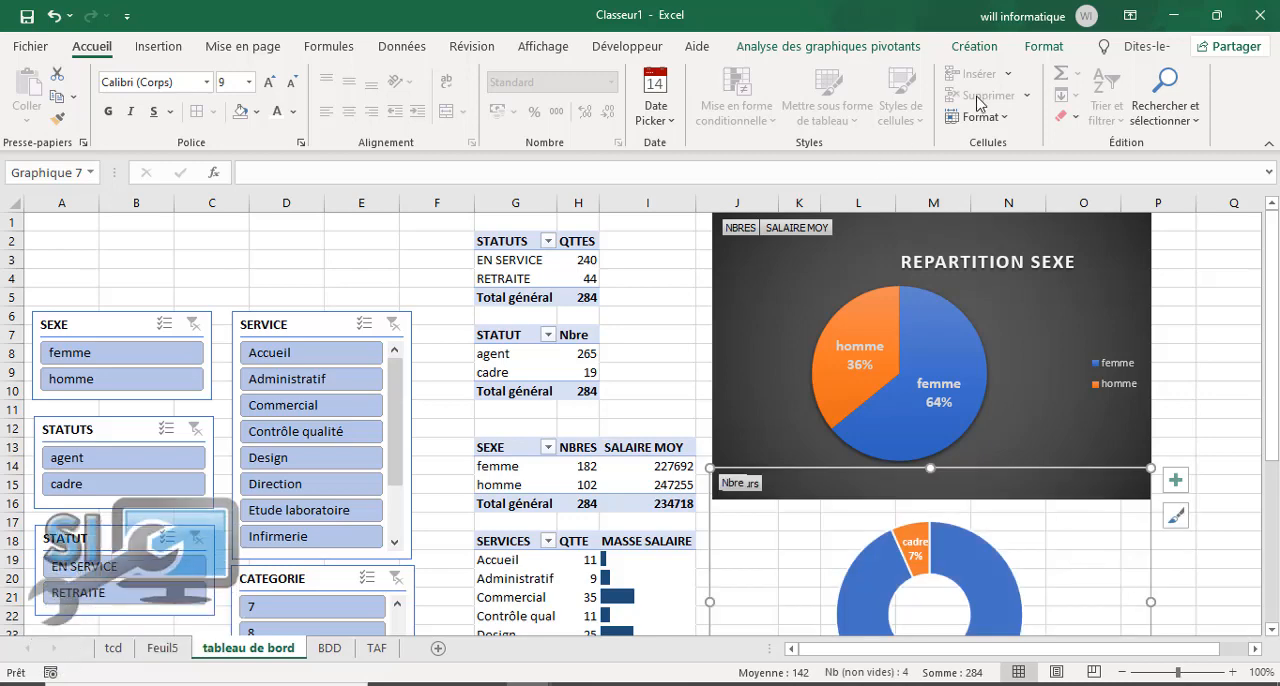
Step: Fill the doughnut chart area with the theme colour "Bleu, Accentuation1, plus clair 60 %"
click(975, 47)
click(1040, 50)
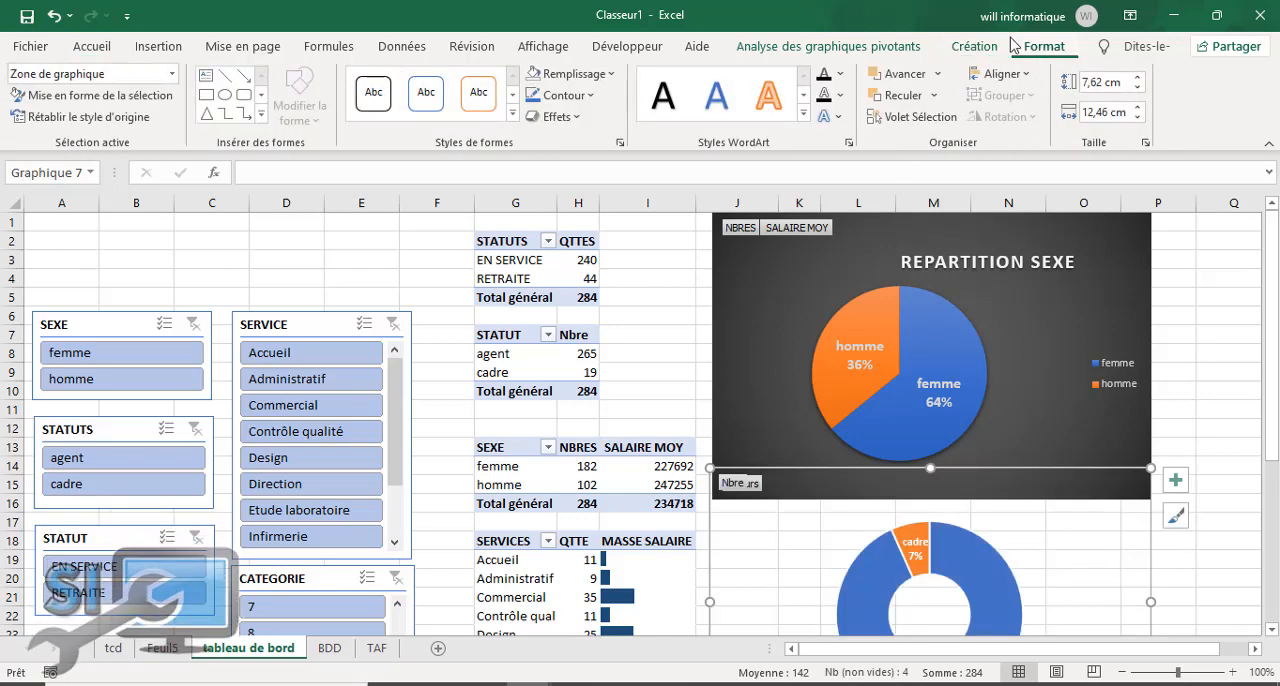
click(612, 74)
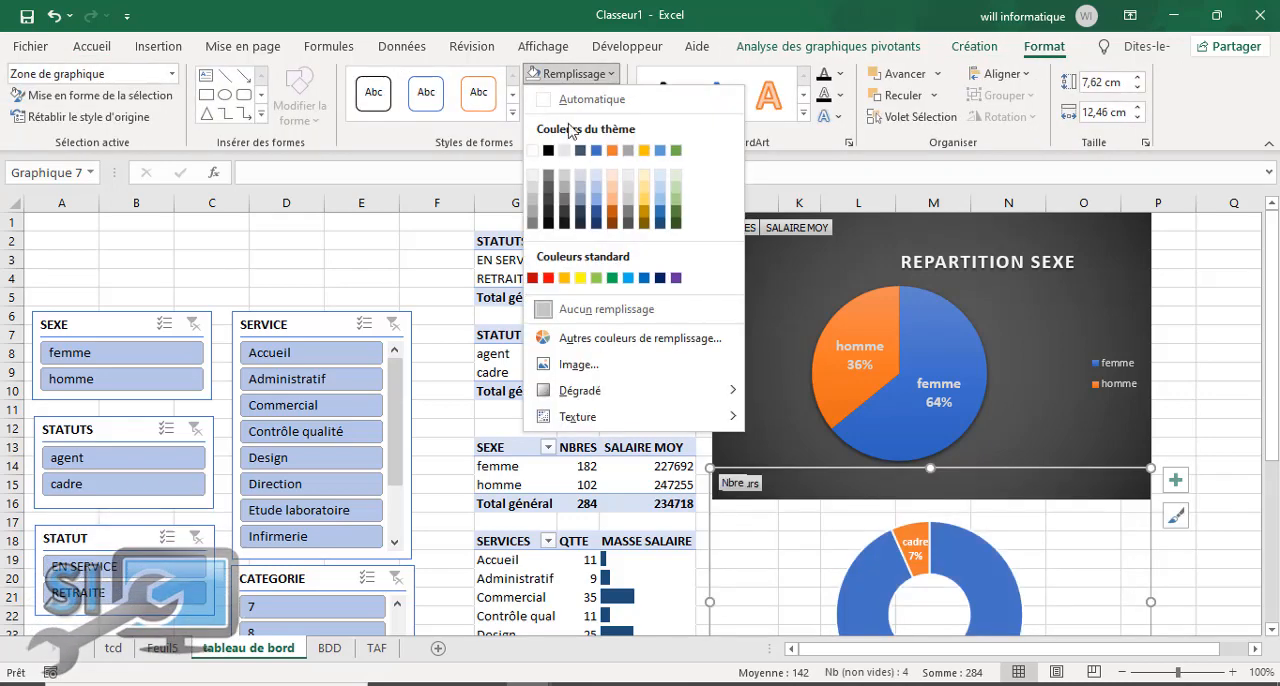
click(597, 199)
click(1210, 298)
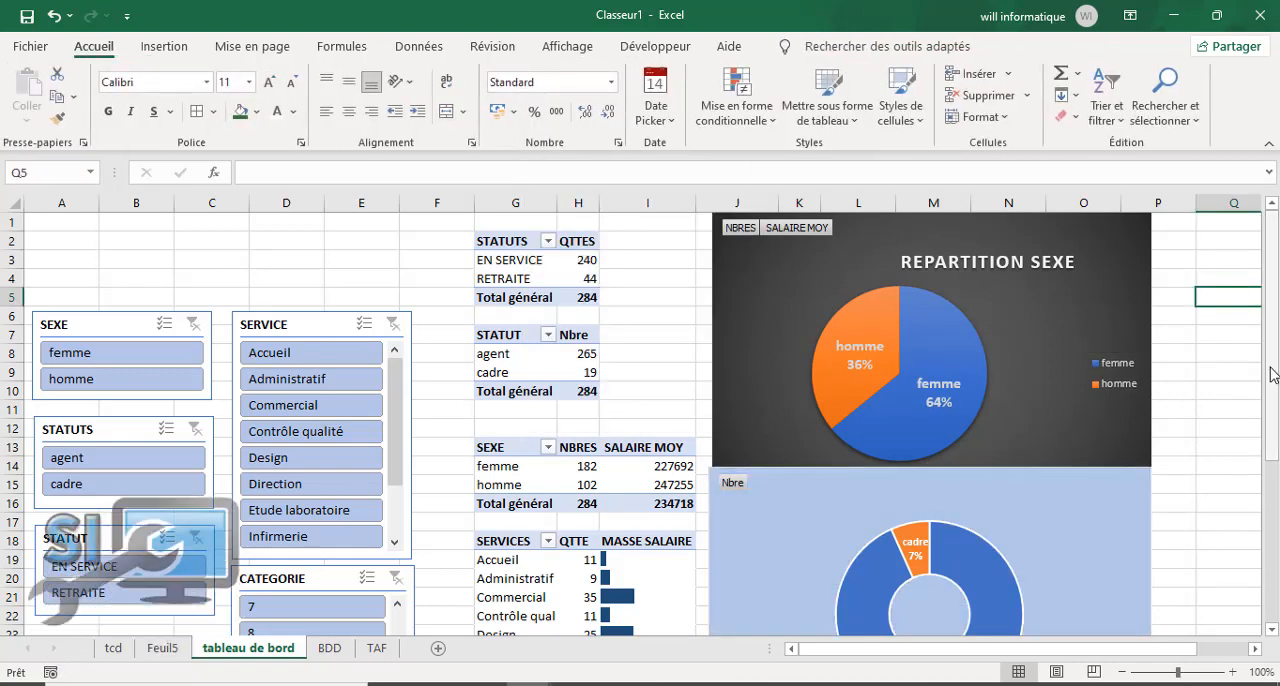
Step: Review the doughnut and the dashboard layout, and check the TAF sheet for the pivot charts still required
scroll(859, 337, down, 4)
click(853, 293)
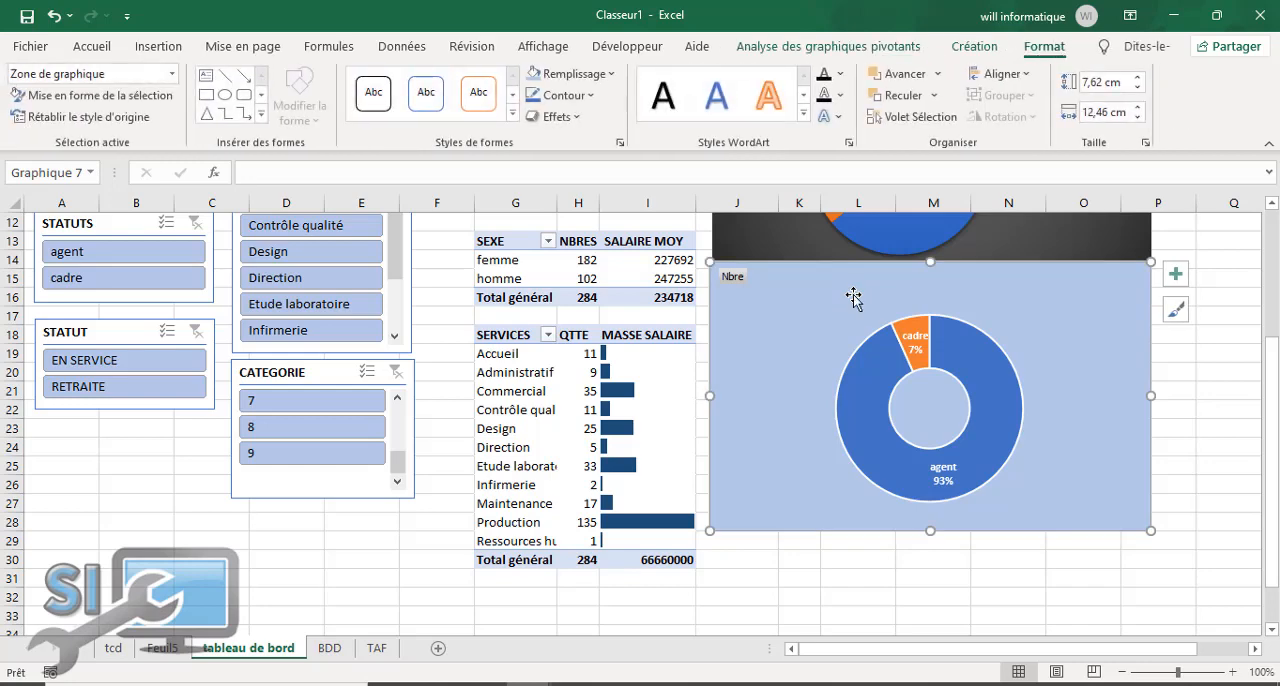
click(923, 601)
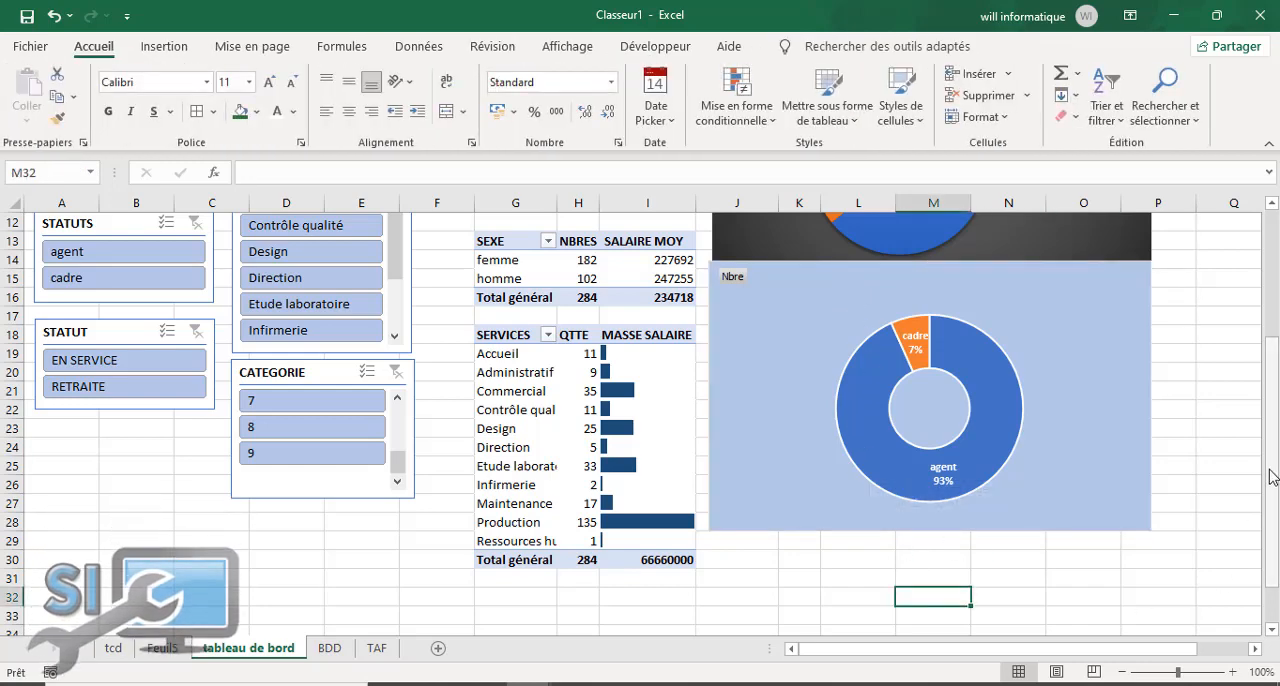
mouse_move(1269, 425)
mouse_down()
mouse_move(1272, 487)
mouse_move(1271, 412)
mouse_up()
click(377, 652)
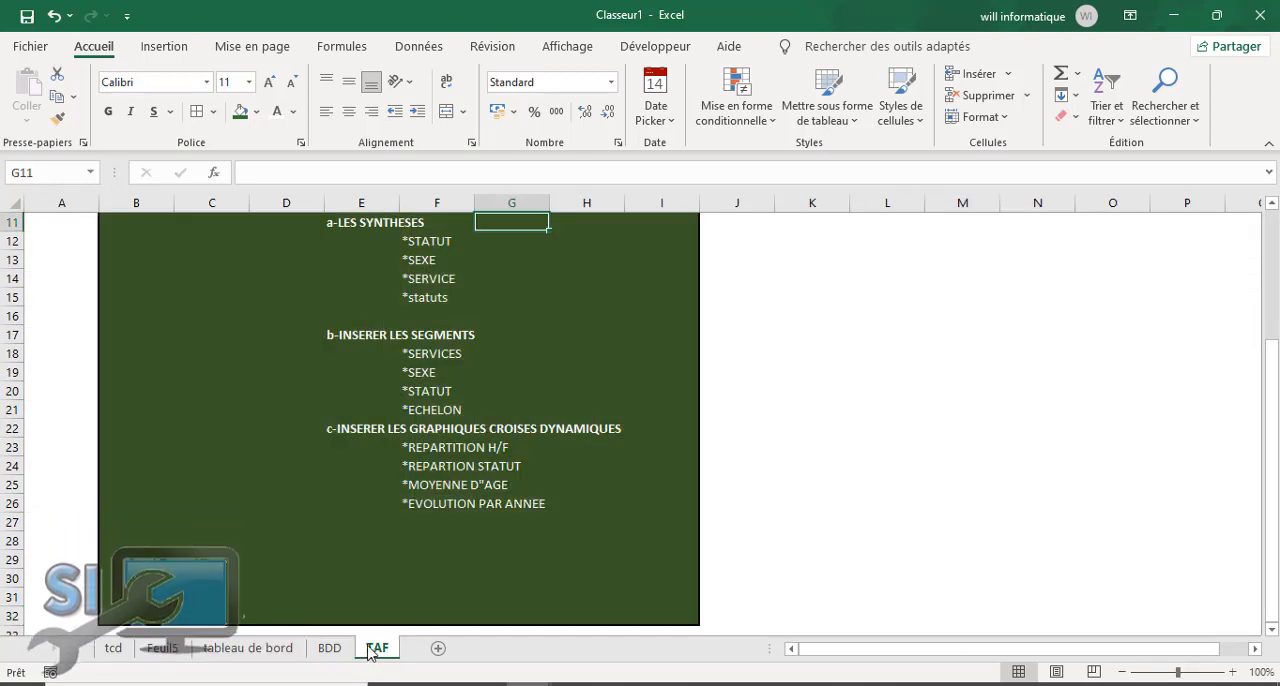
click(248, 648)
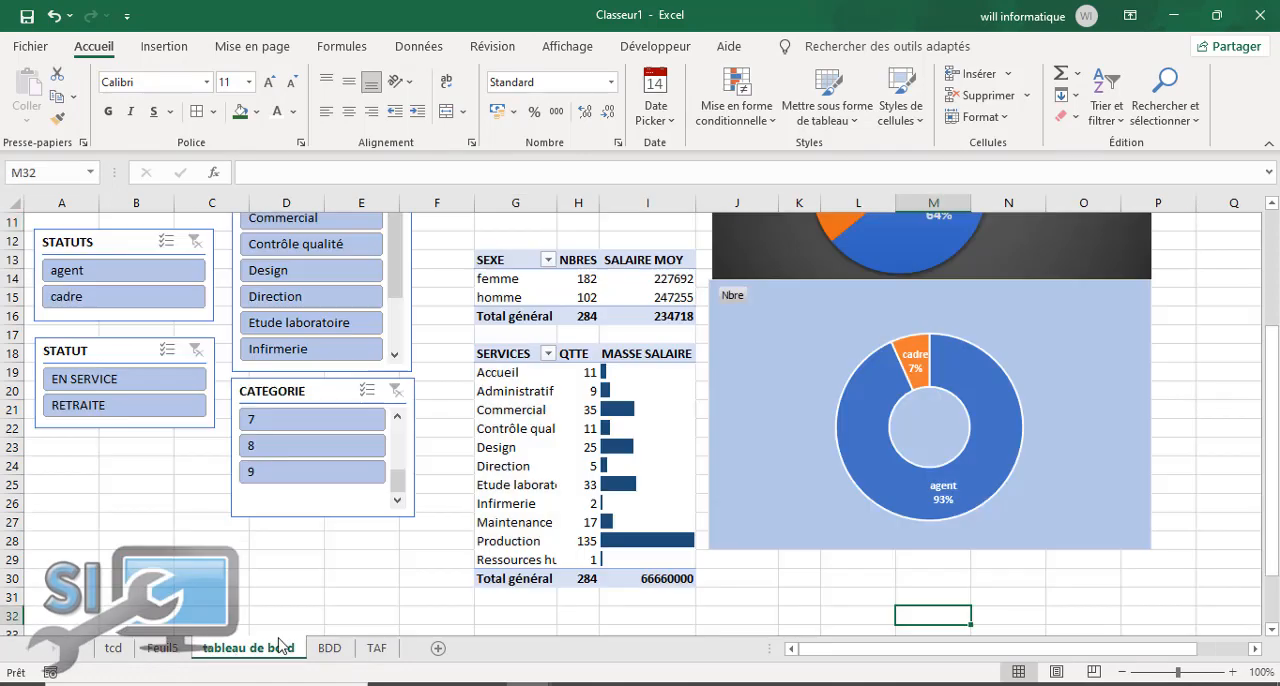
drag(1274, 450, 1274, 500)
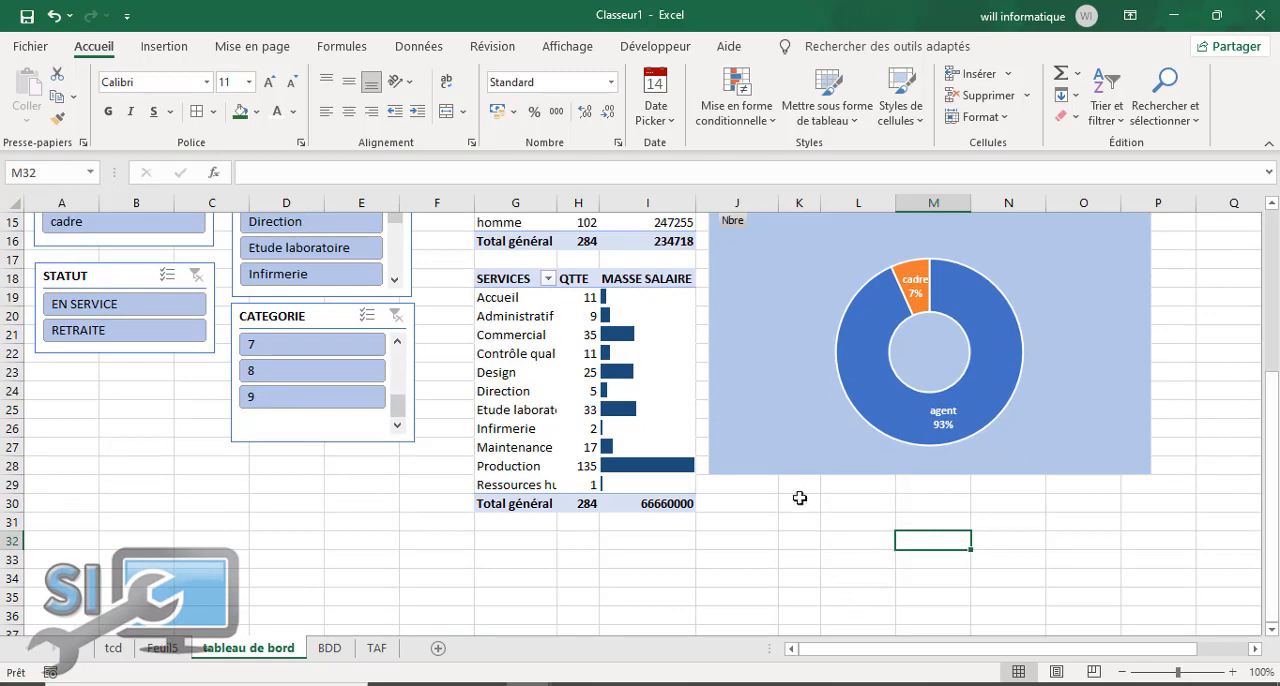
click(842, 513)
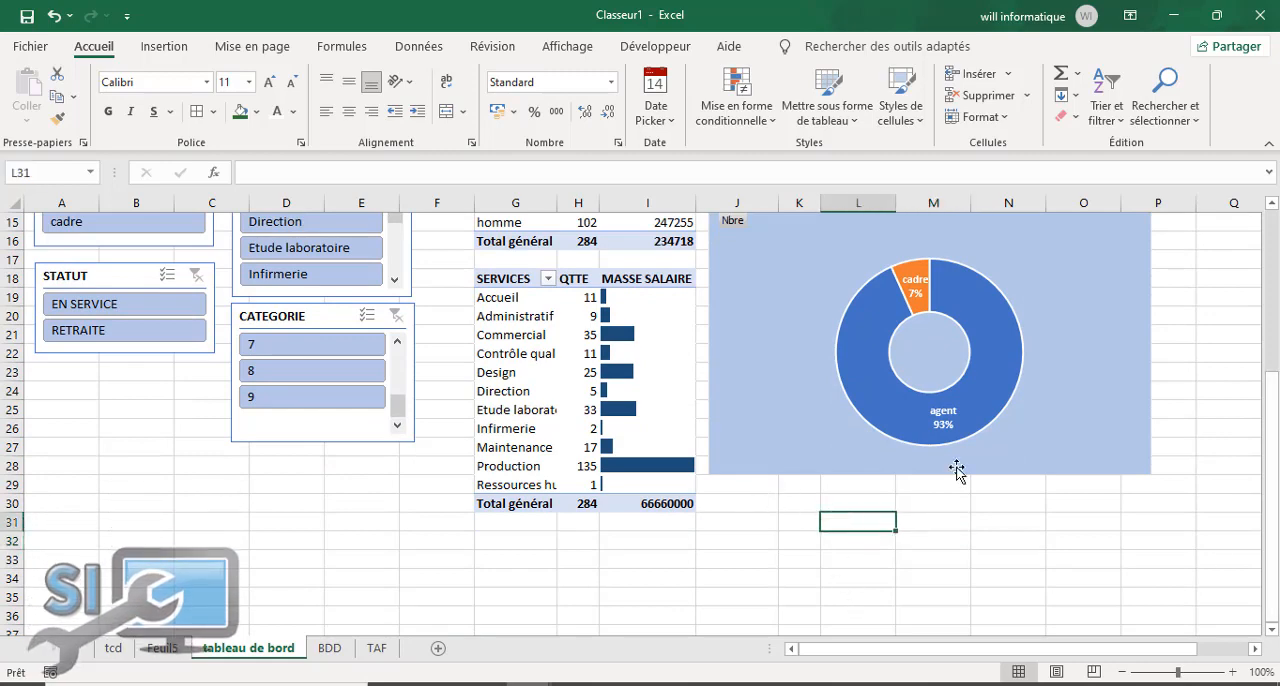
drag(1273, 455, 1275, 313)
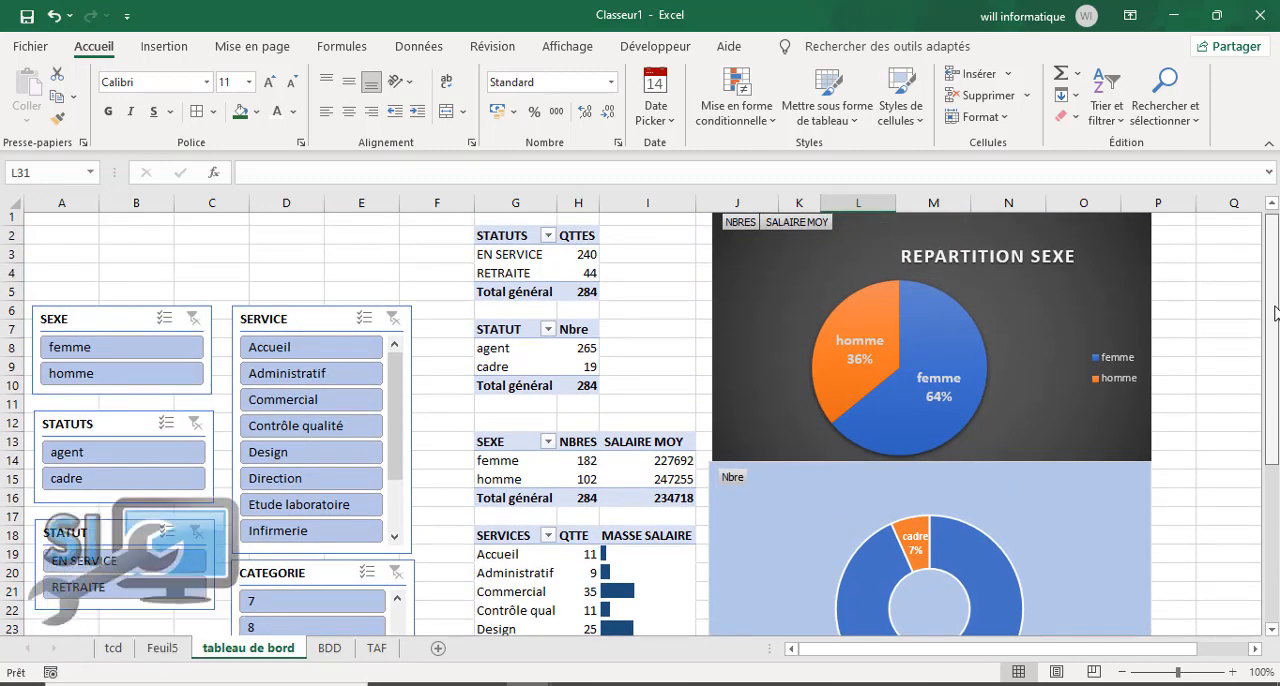
drag(1275, 313, 1257, 496)
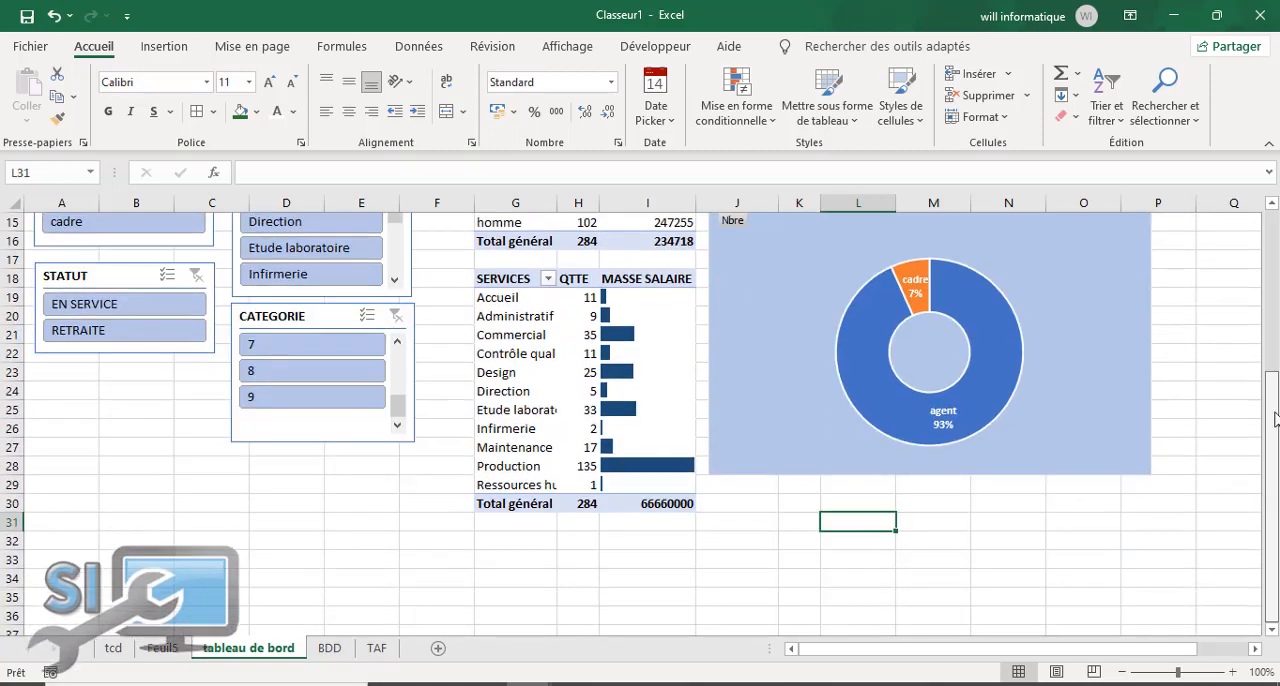
drag(1275, 419, 1273, 388)
Step: In the pivot table on the tcd sheet, replace the STATUT rows with SEXE and the NOM count with AGE as the value field
click(329, 648)
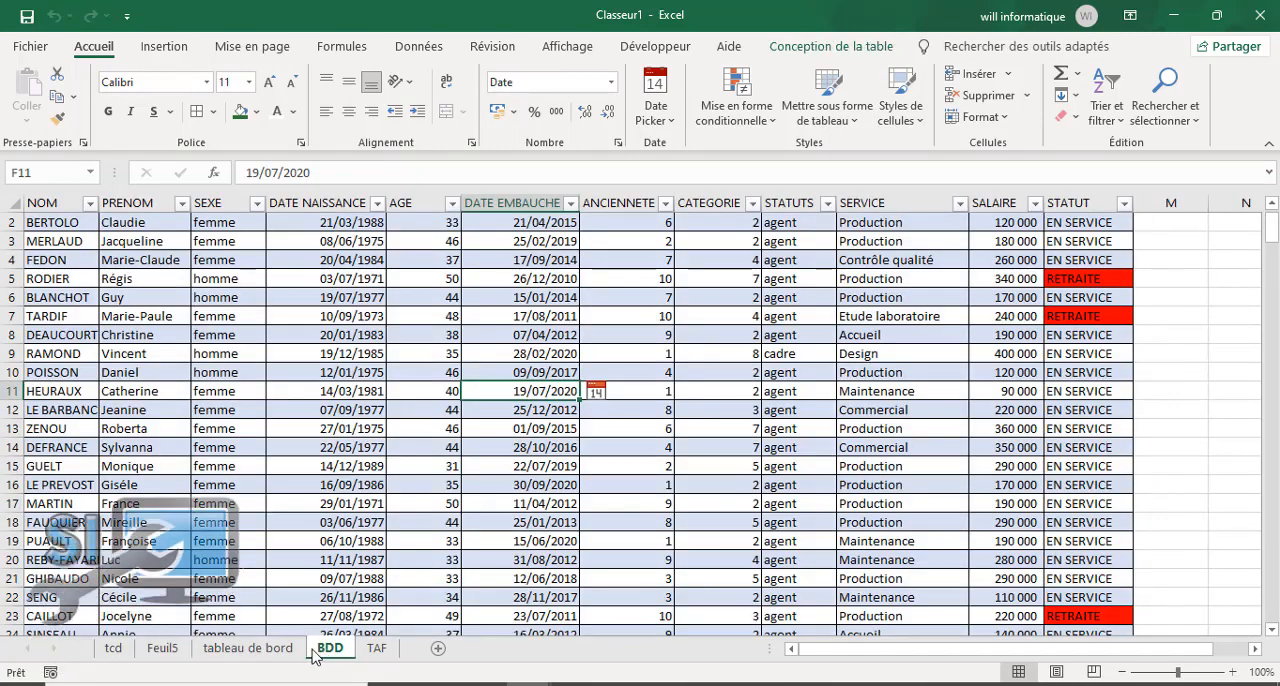
click(113, 648)
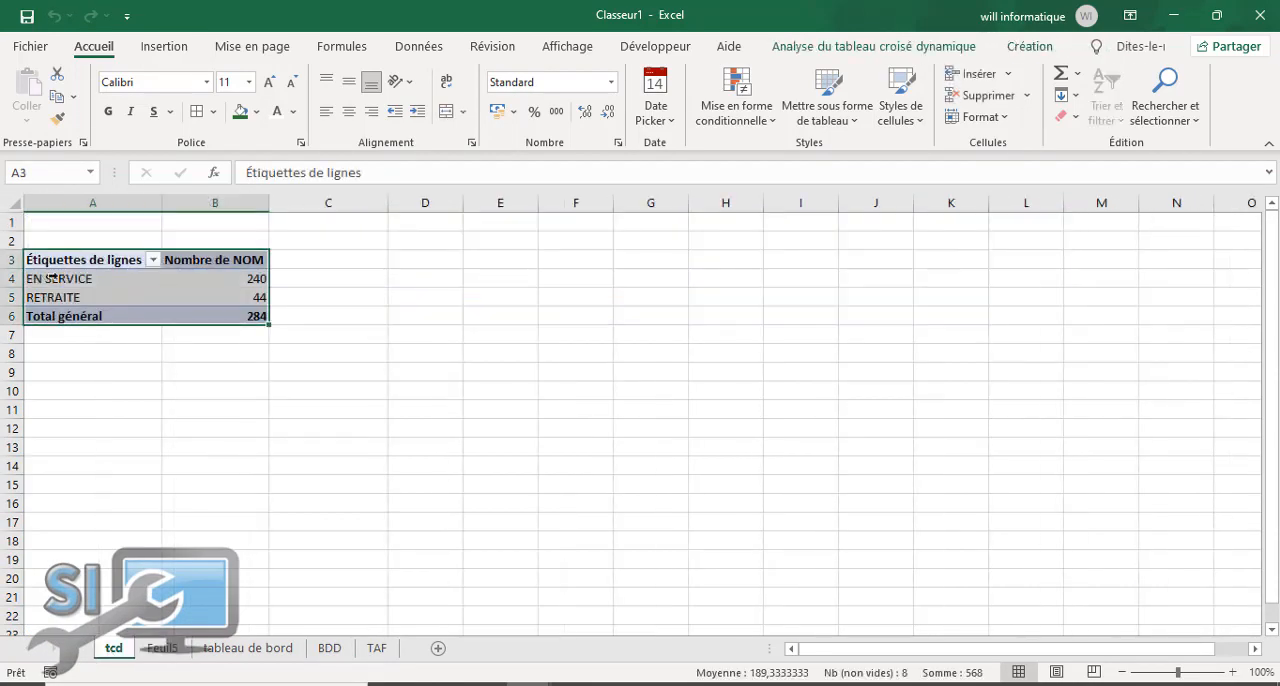
click(52, 278)
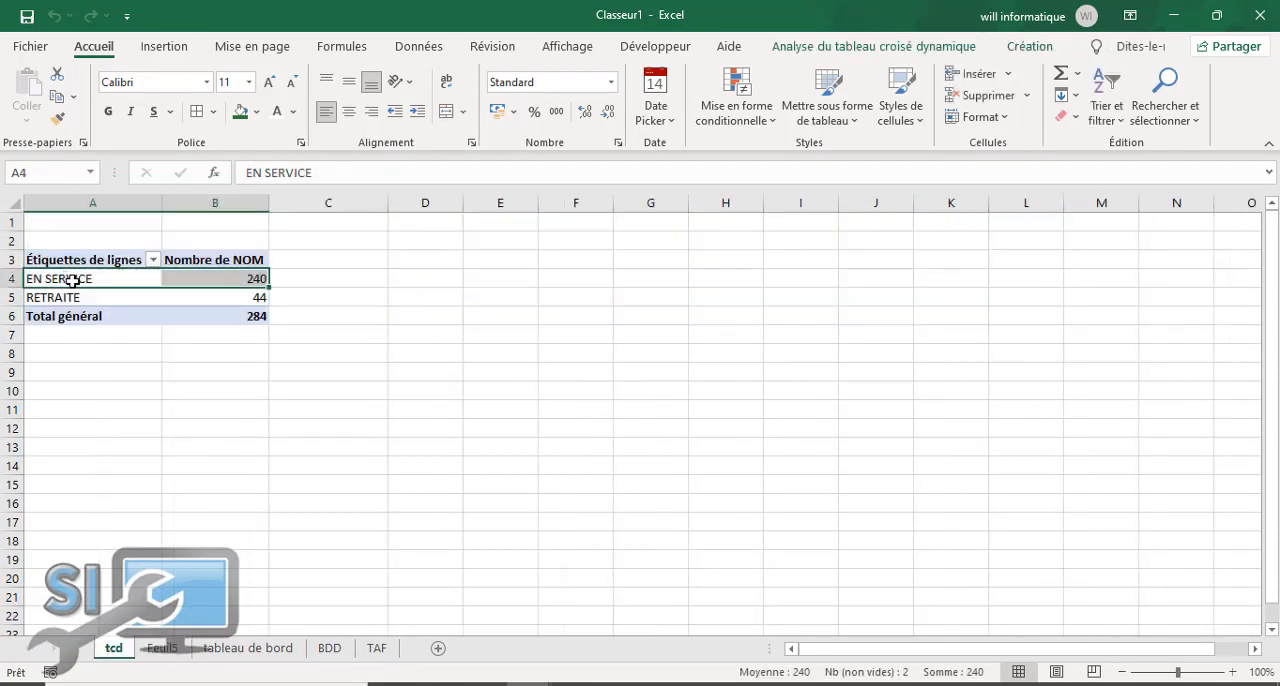
click(868, 47)
click(1186, 100)
click(1128, 190)
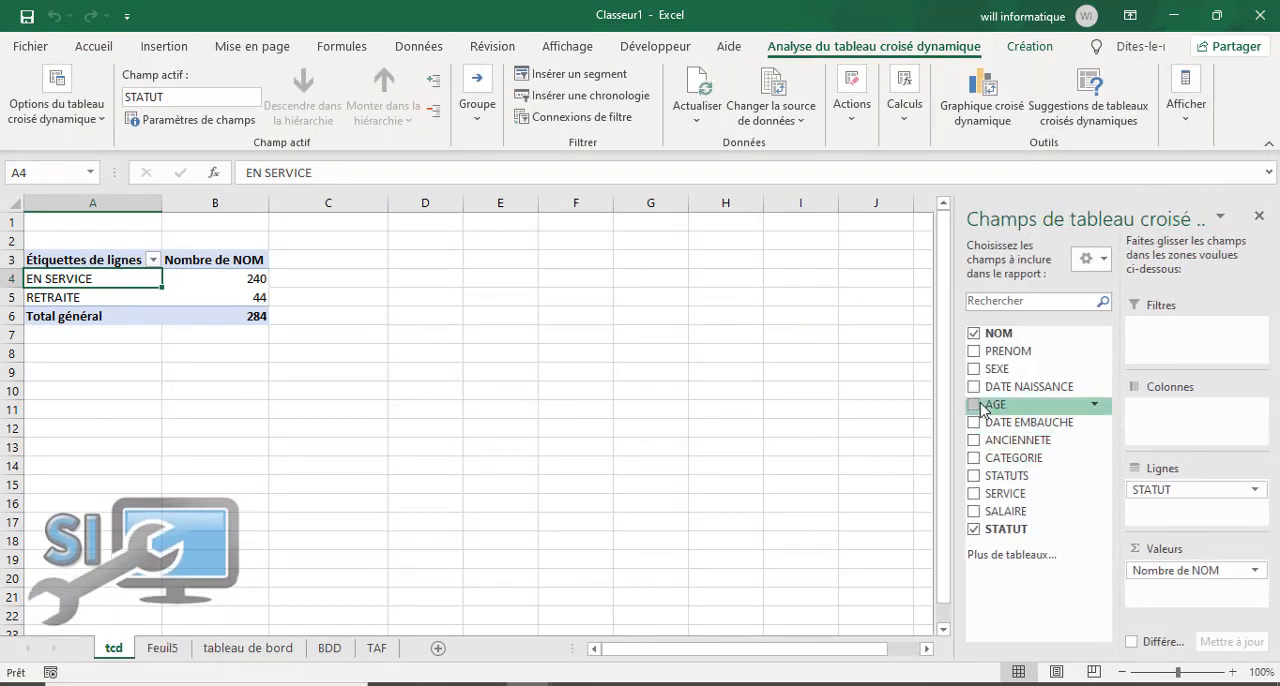
click(974, 369)
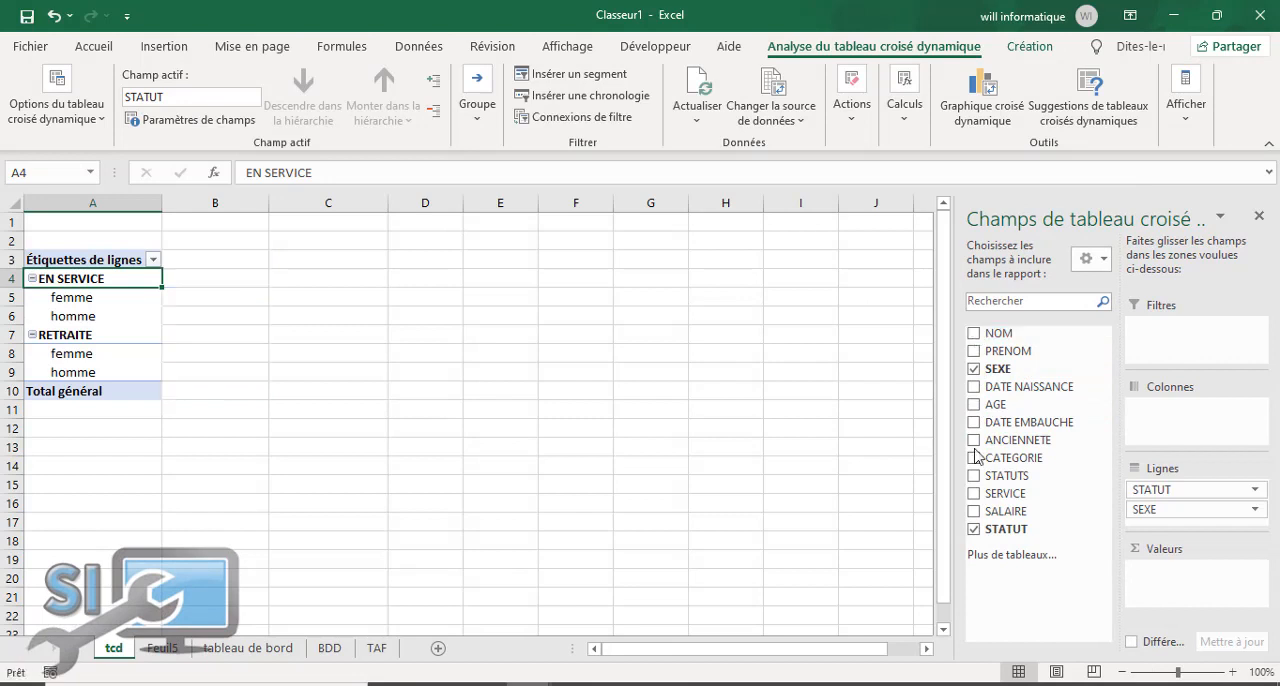
click(974, 529)
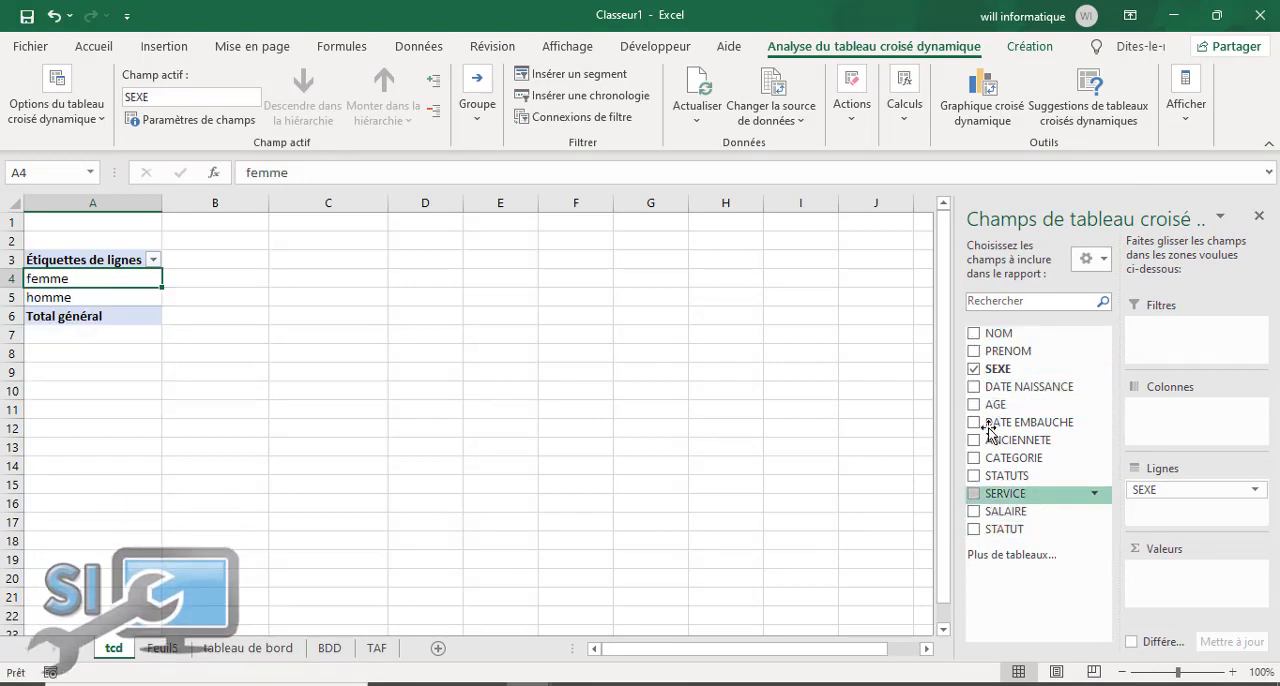
drag(1031, 406, 1206, 590)
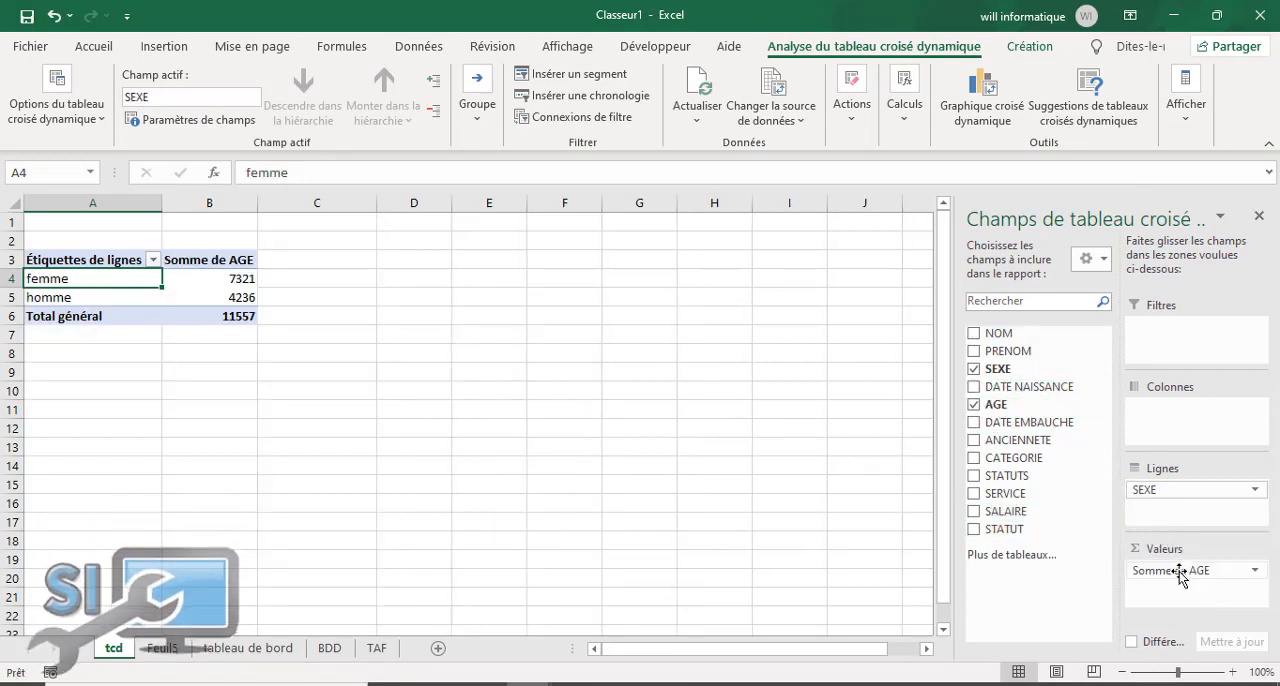
Step: Summarise the pivot table's AGE values by average (Moyenne) instead of sum
click(1253, 572)
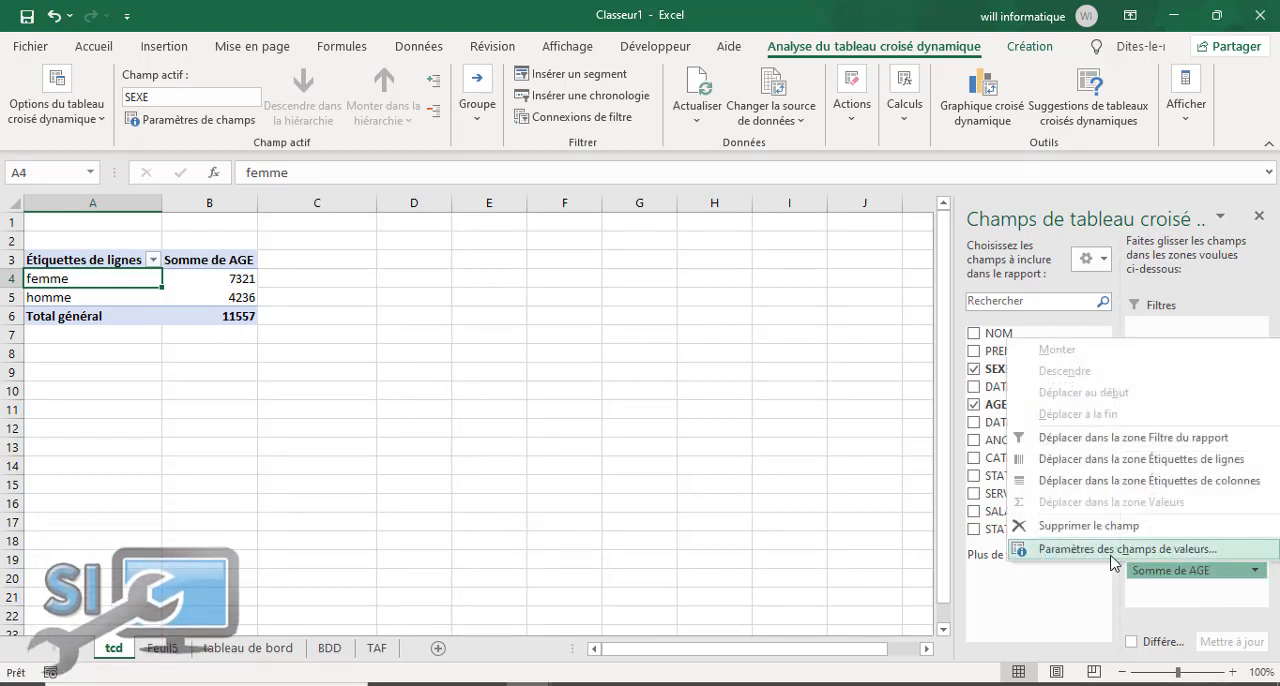
click(185, 276)
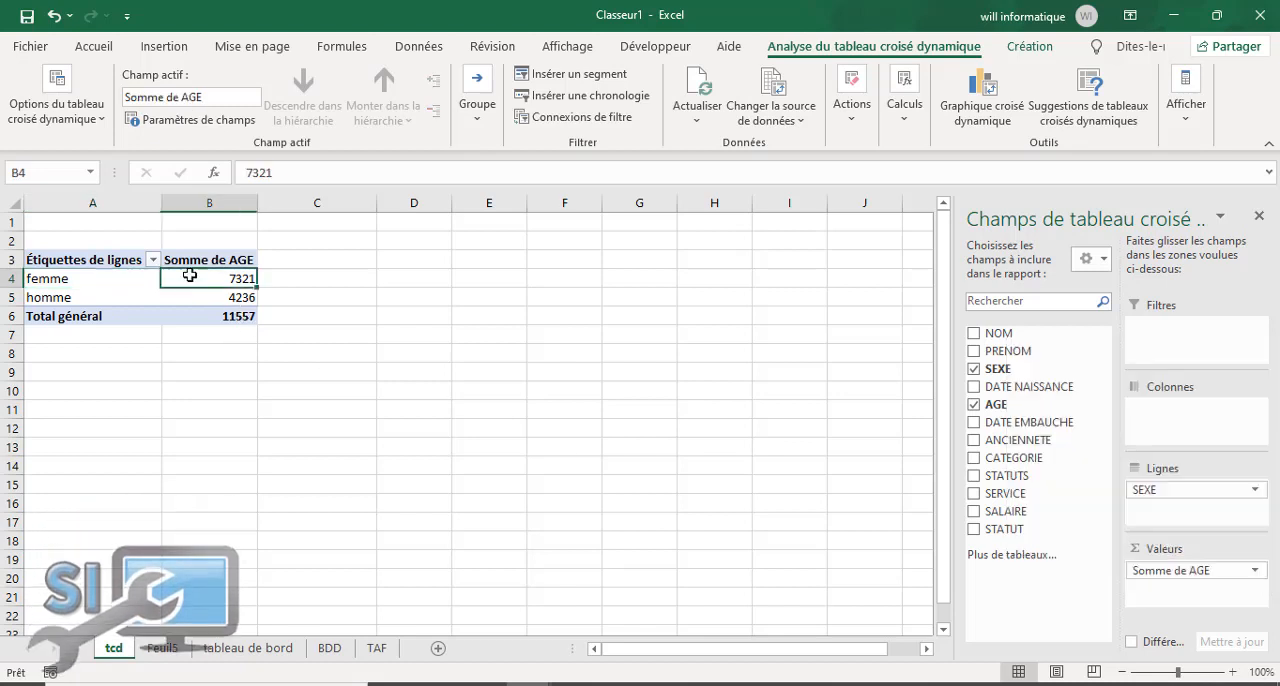
right_click(189, 275)
mouse_move(434, 458)
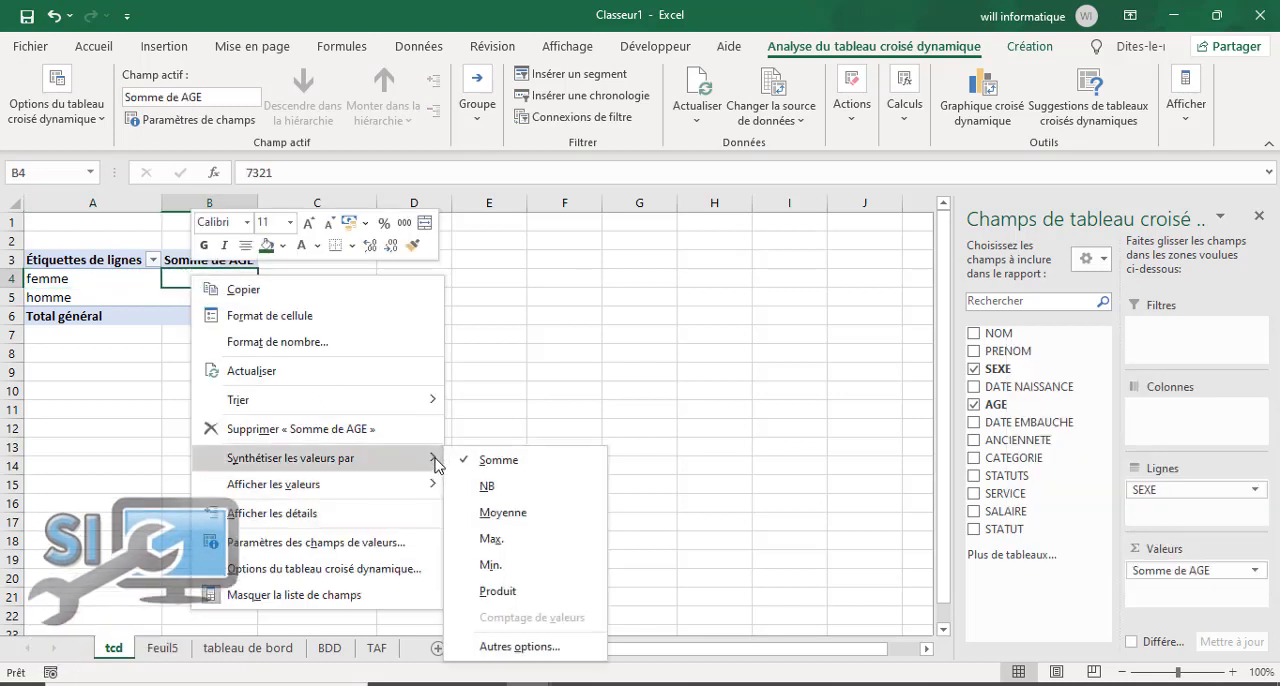
click(498, 513)
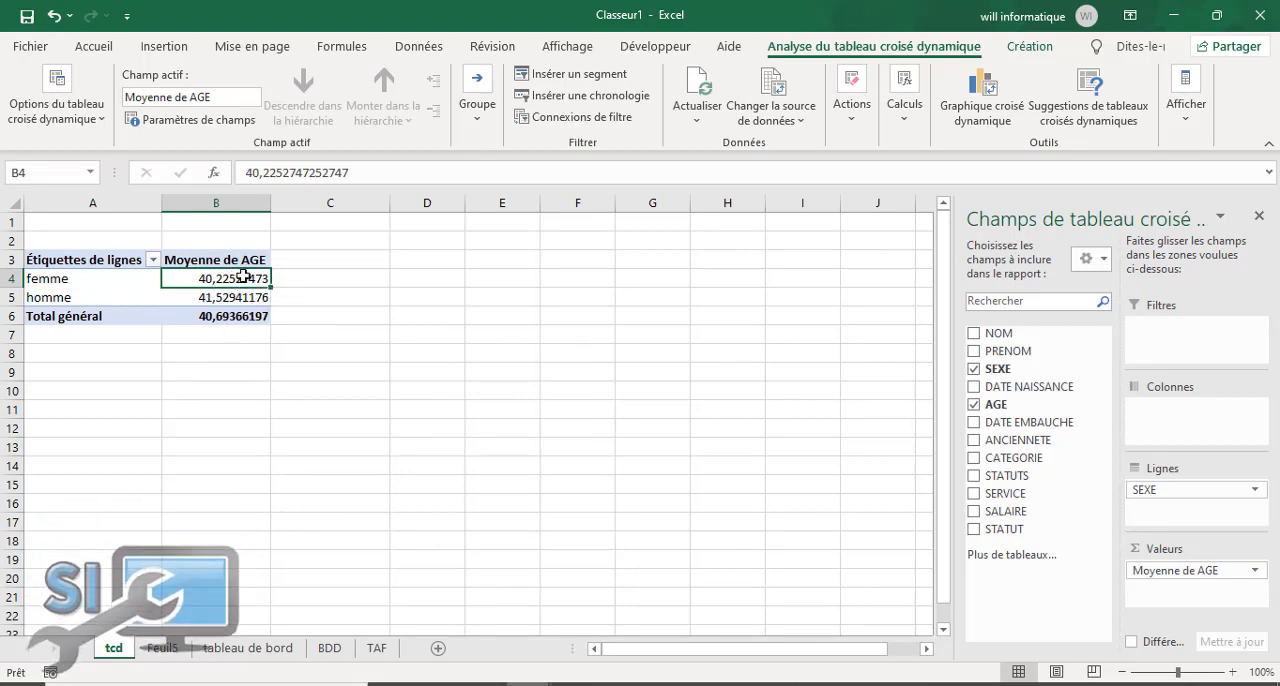
Step: Display the average ages for femme, homme and the grand total without decimals
drag(244, 278, 240, 295)
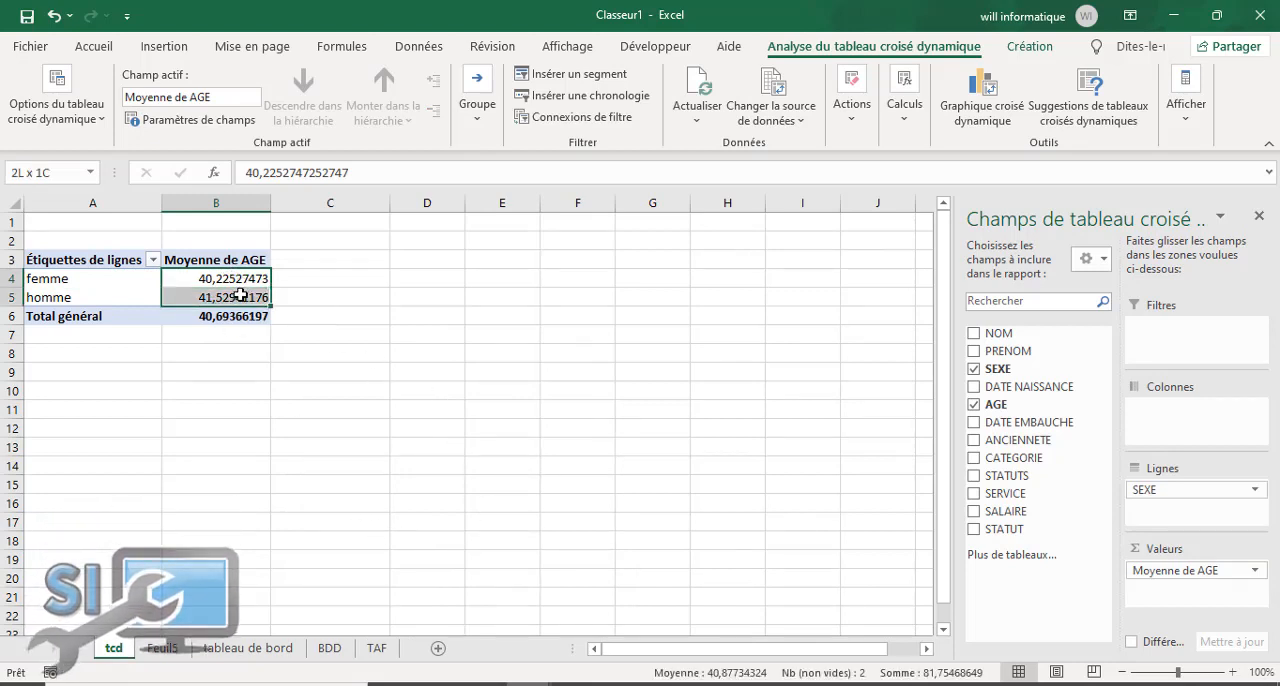
click(94, 47)
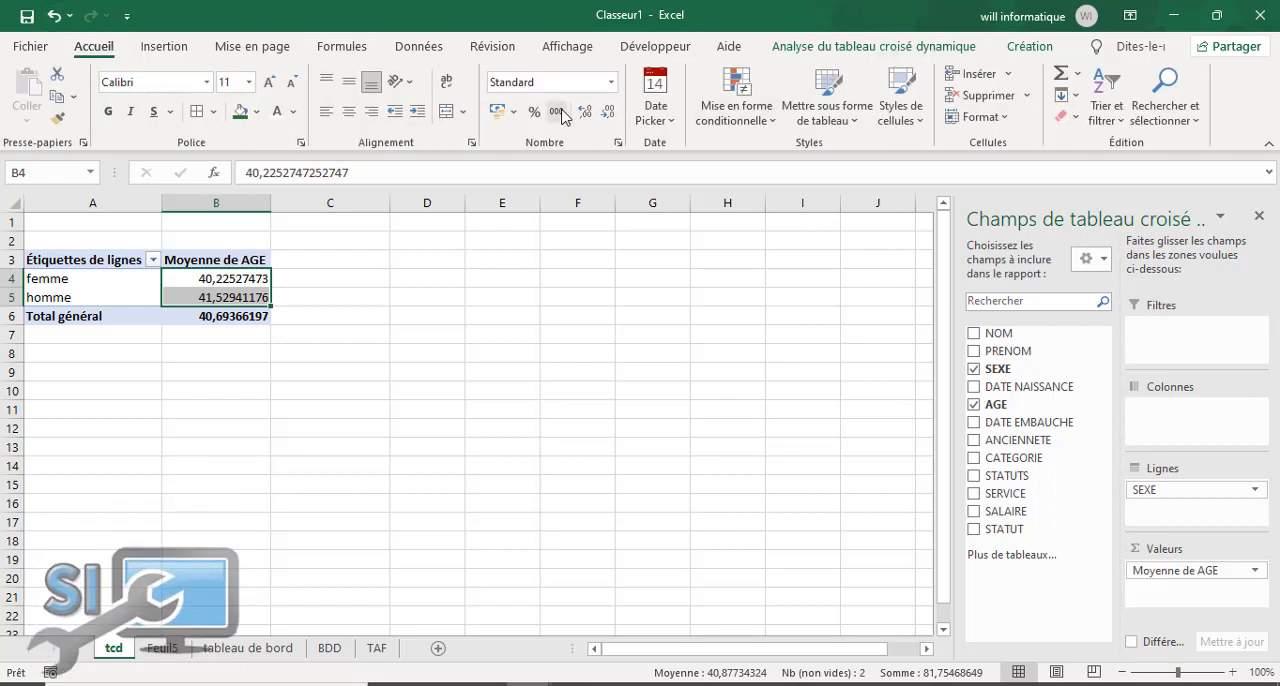
click(604, 116)
click(604, 116)
click(604, 116)
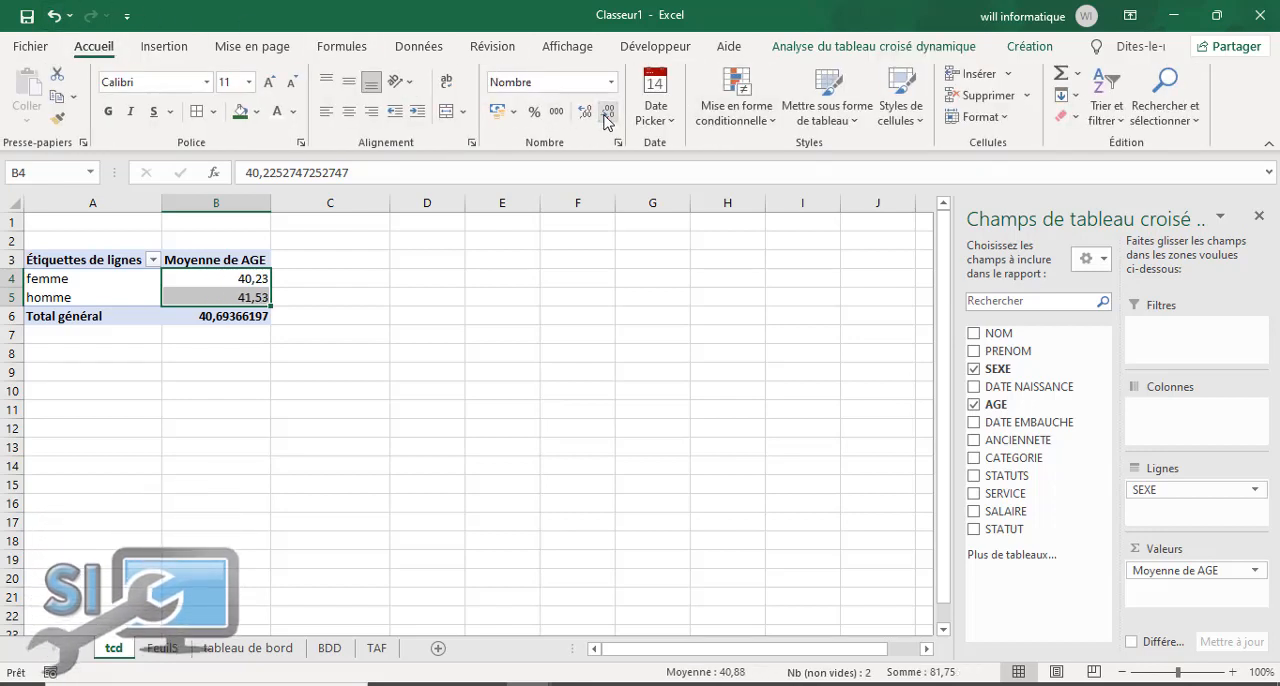
click(221, 315)
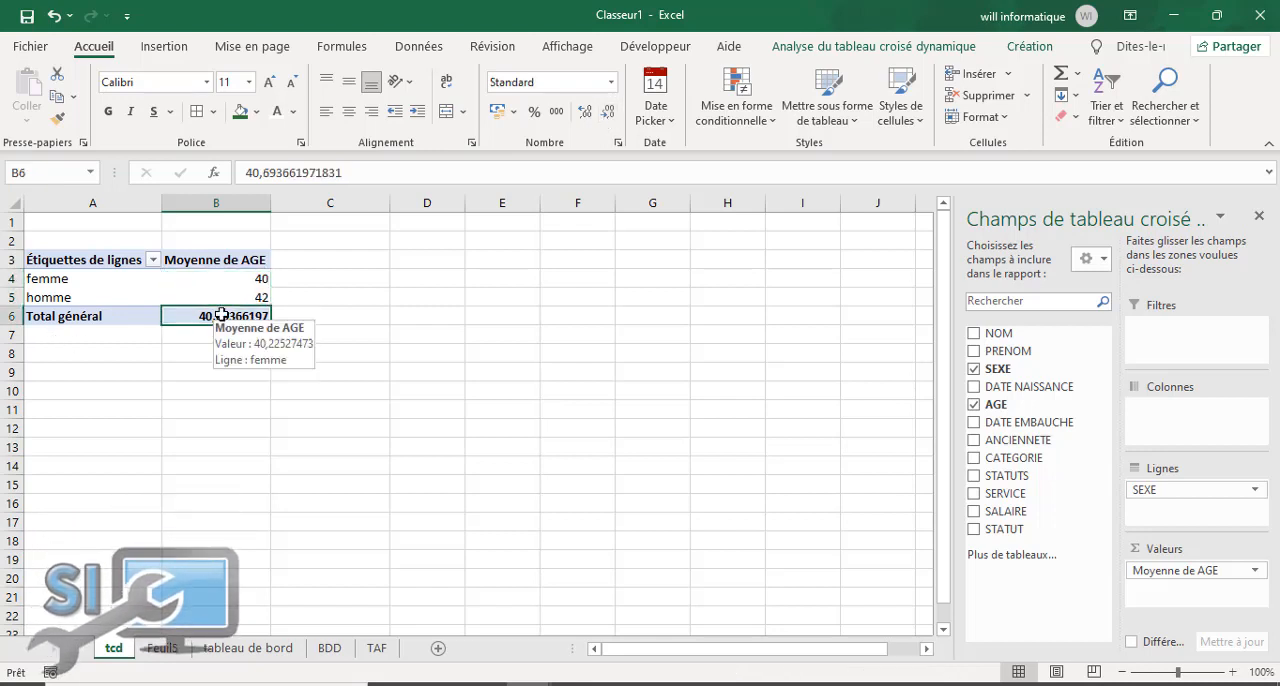
click(606, 116)
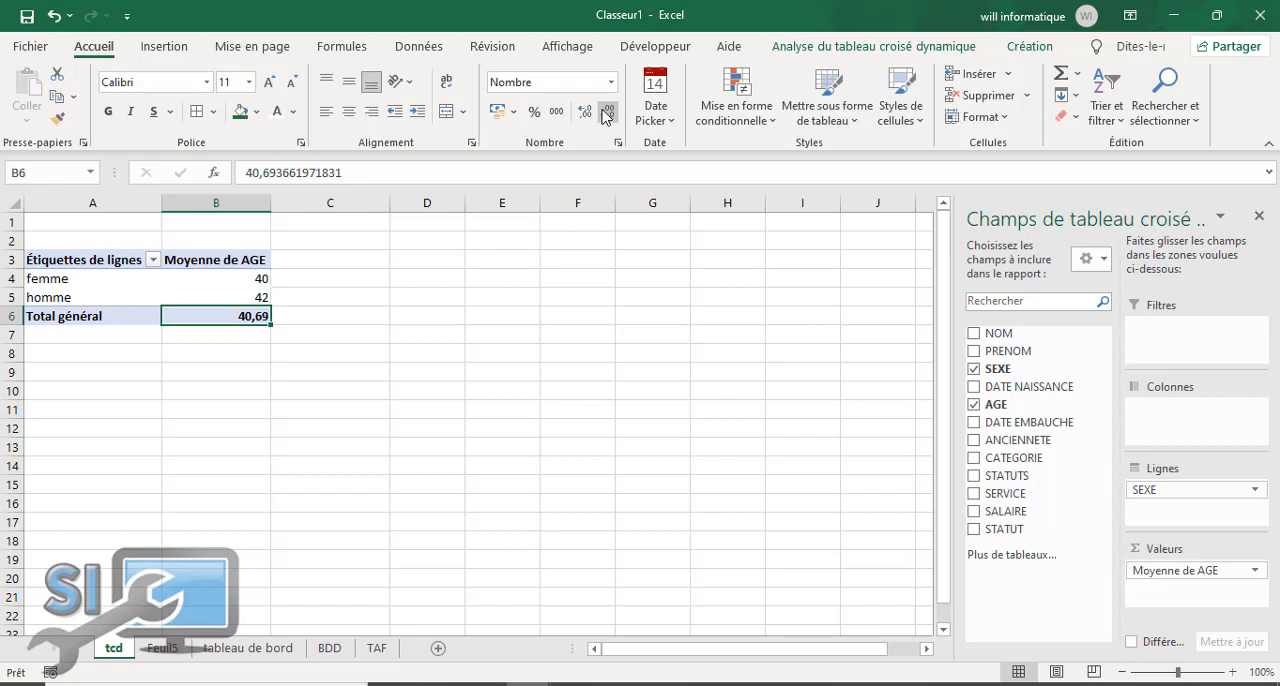
click(377, 445)
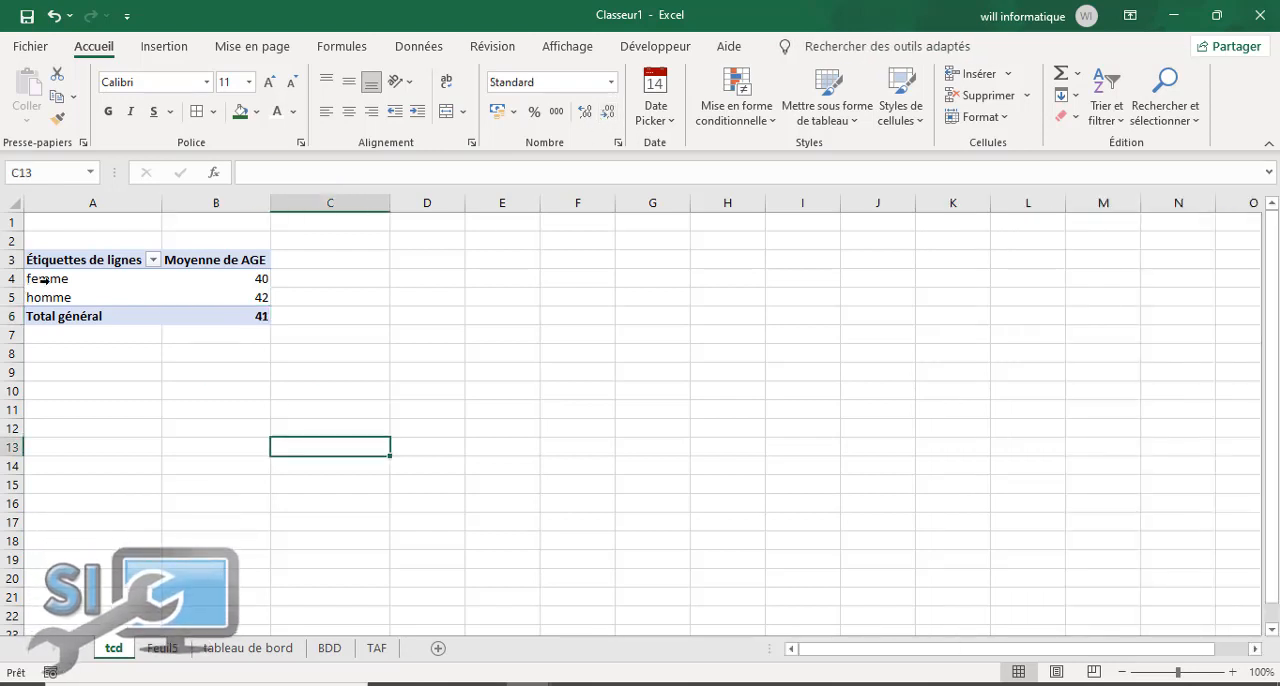
Step: Return to "tableau de bord" and select the empty cell Q2 beside the REPARTITION SEXE chart
drag(45, 279, 176, 298)
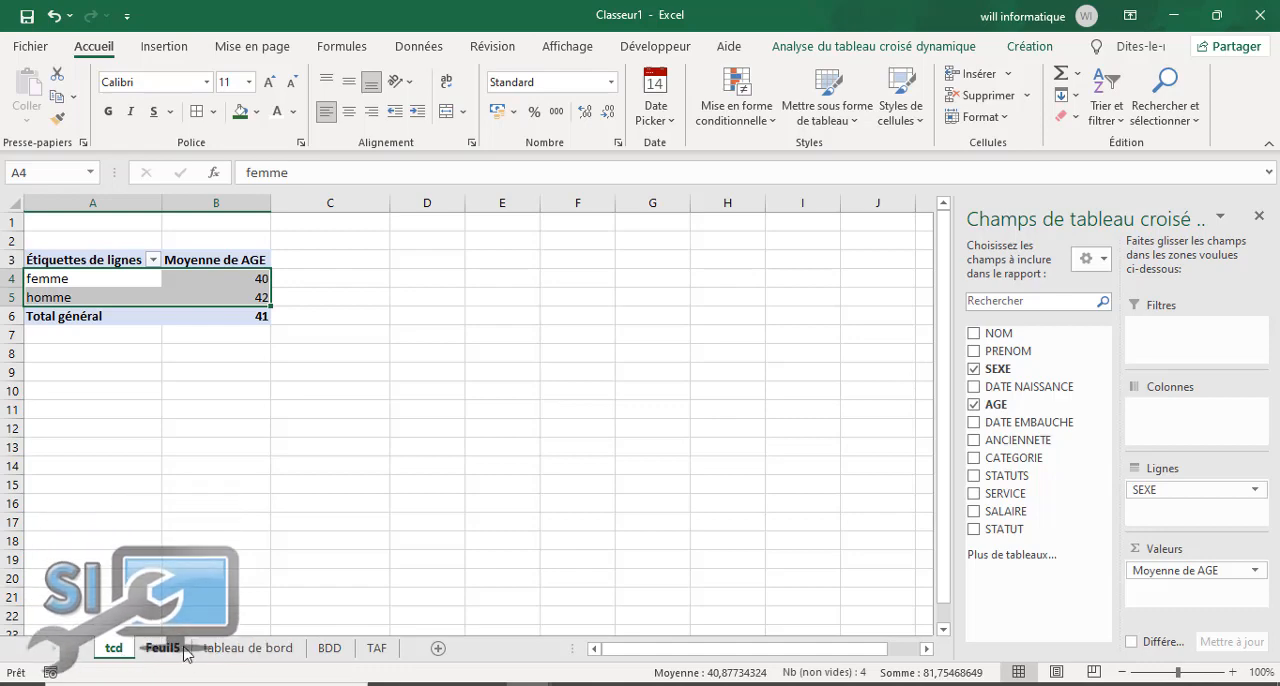
click(250, 650)
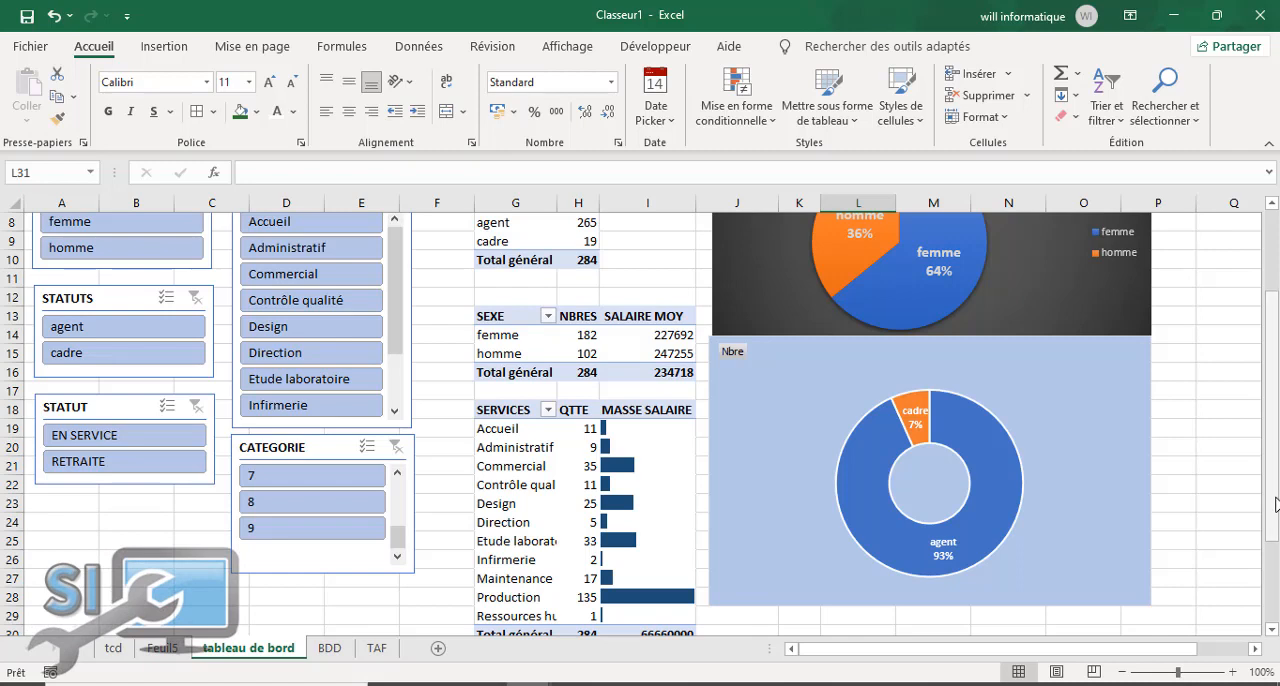
drag(1273, 502, 1273, 584)
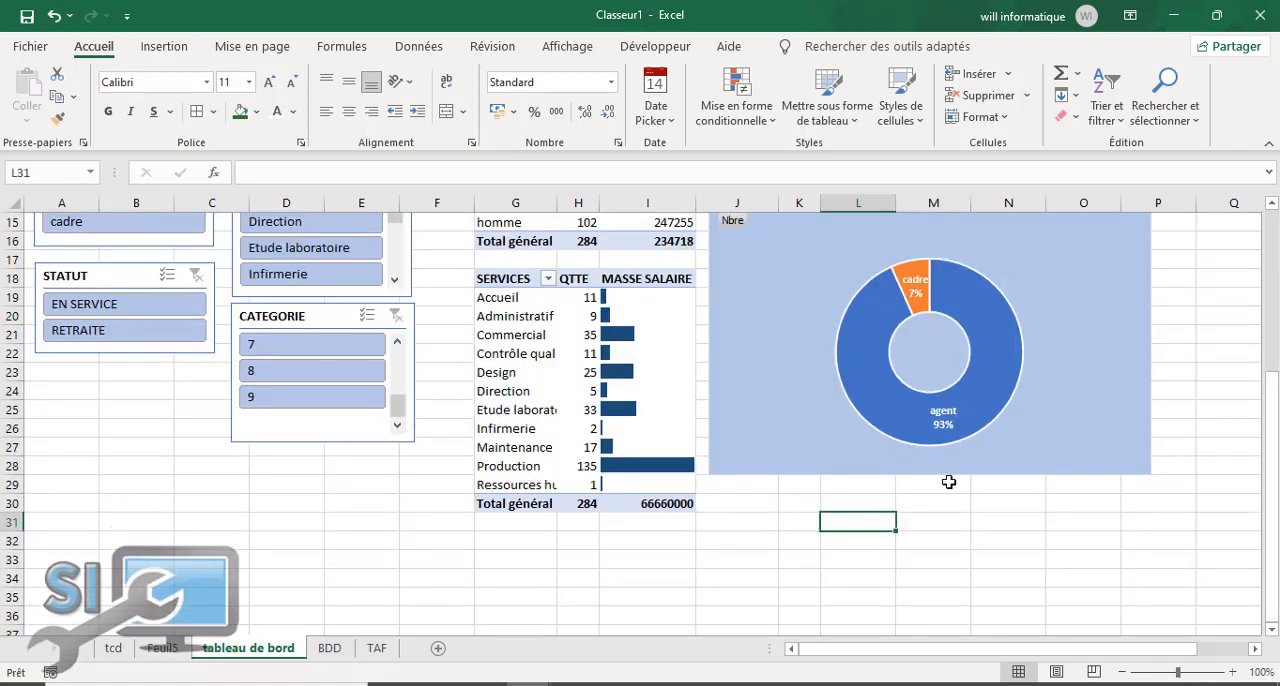
drag(1272, 403, 1272, 247)
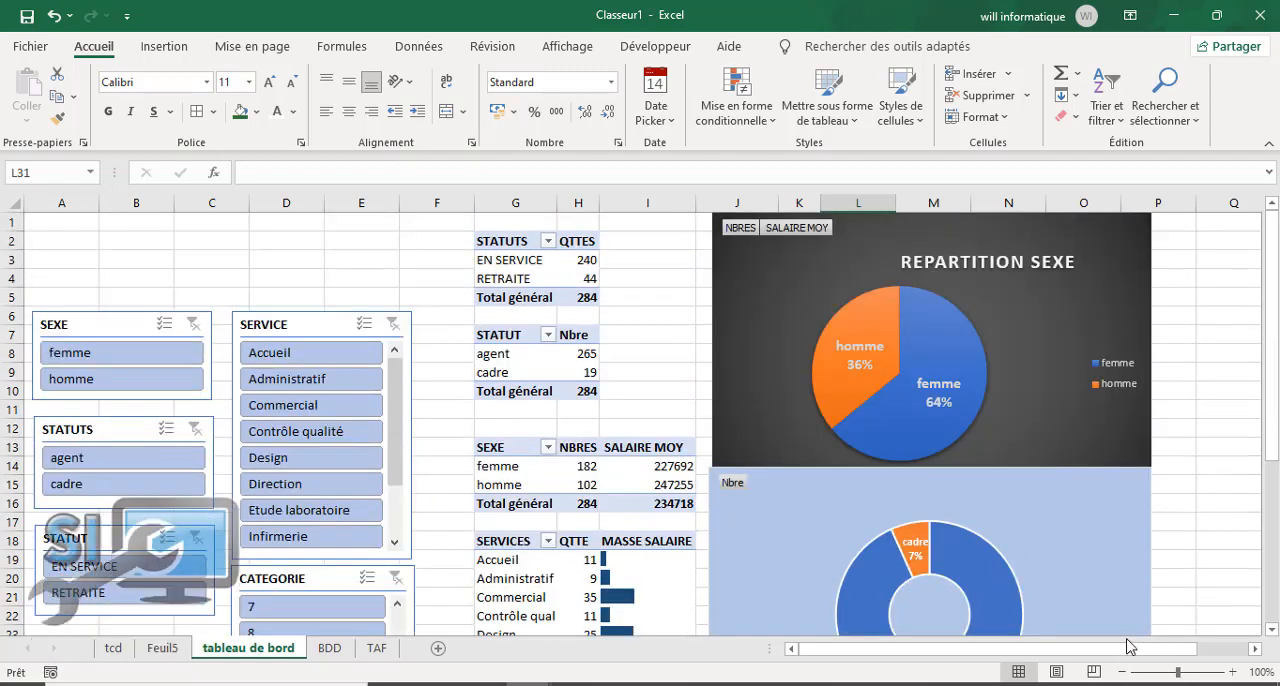
drag(1134, 649, 1249, 649)
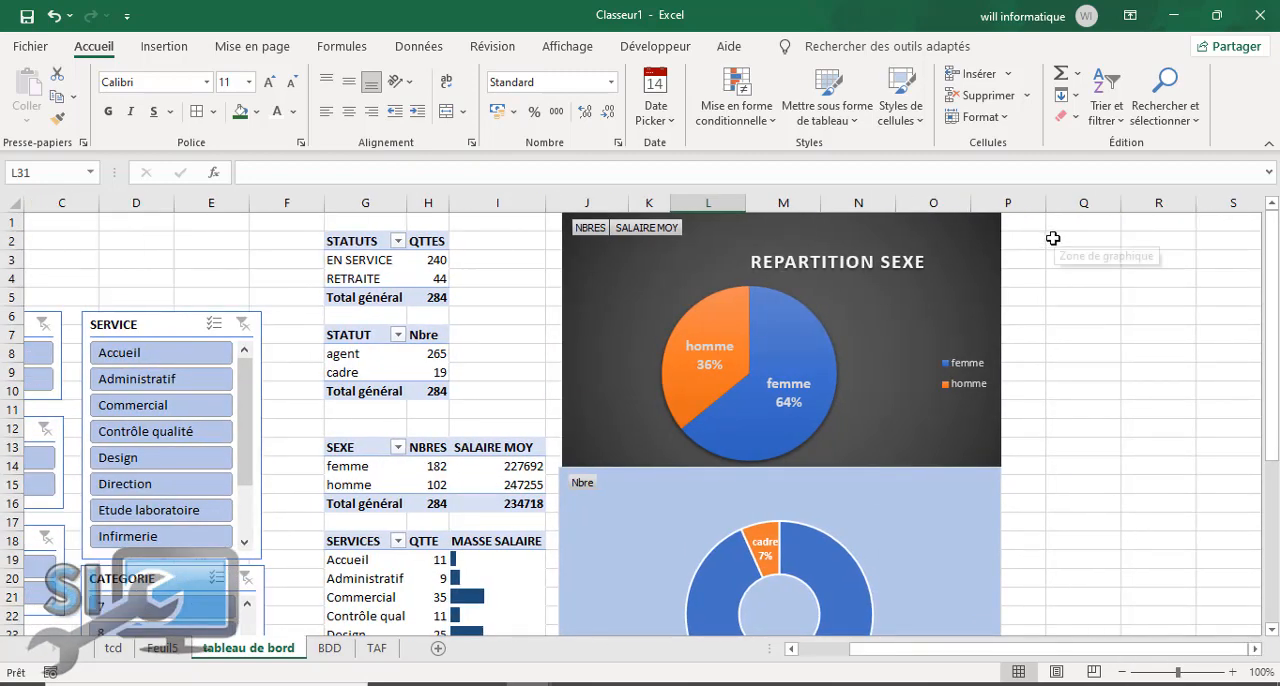
click(1053, 238)
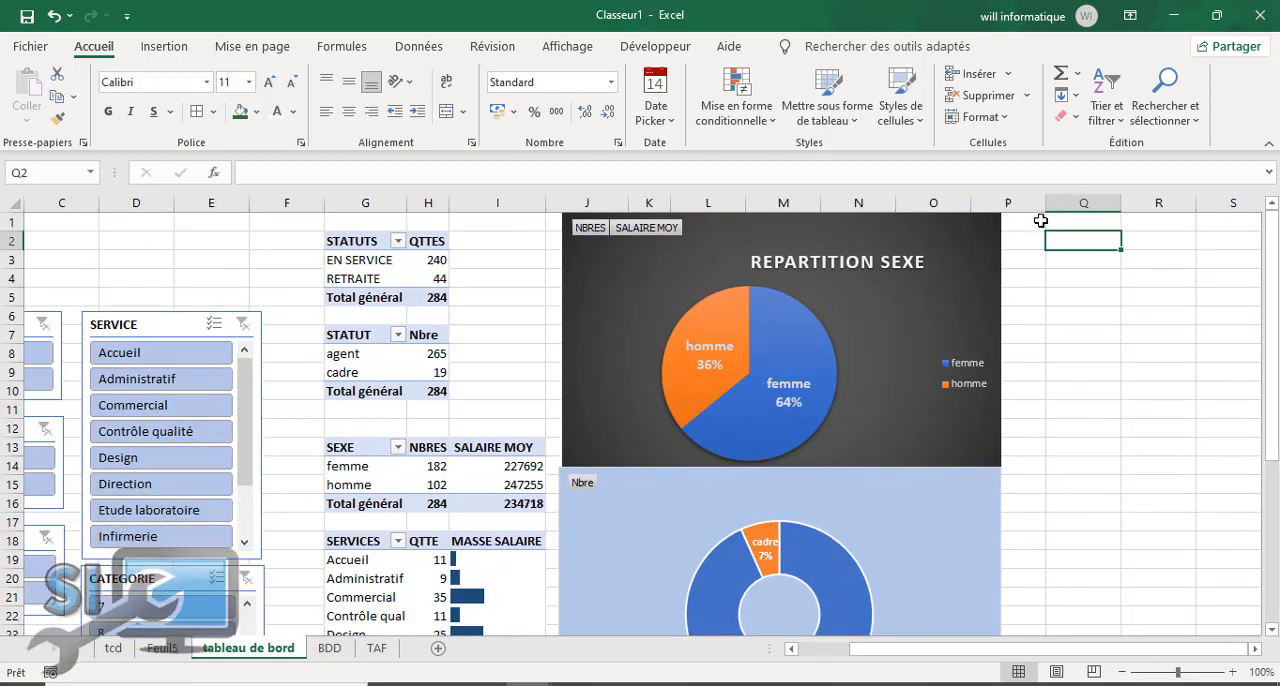
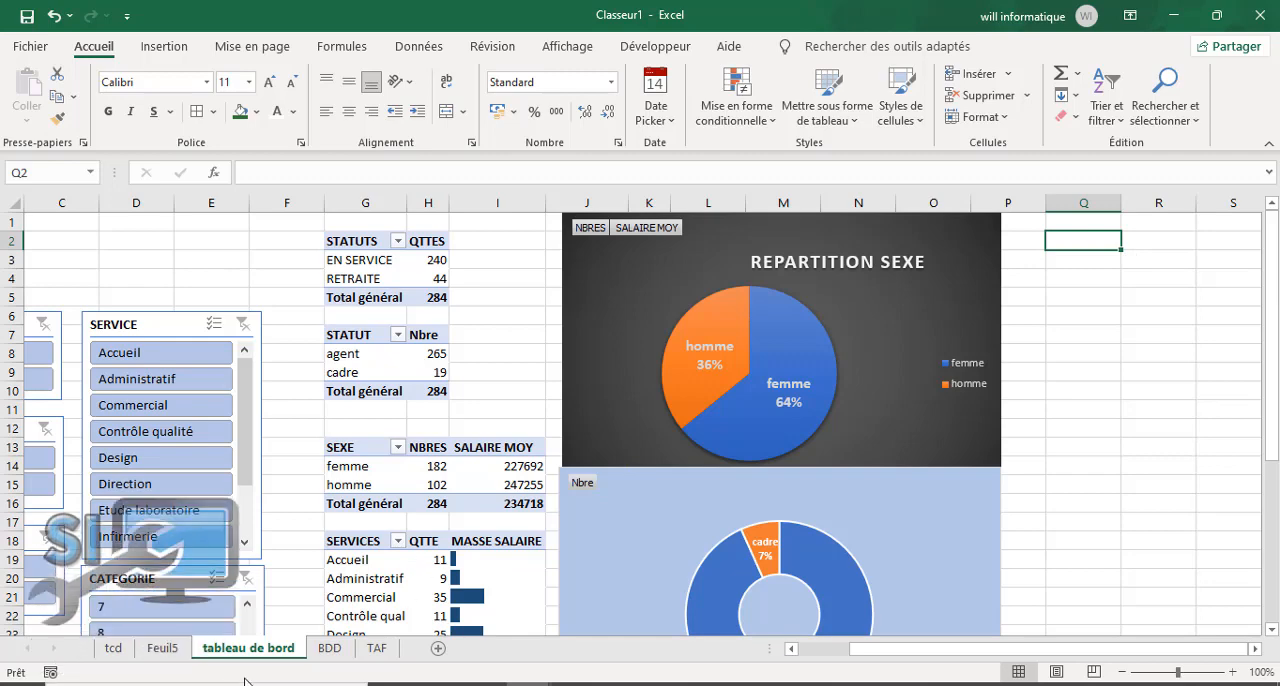
Step: Insert a clustered column (Histogramme groupé) pivot chart from the average-age pivot table on the tcd sheet
click(113, 648)
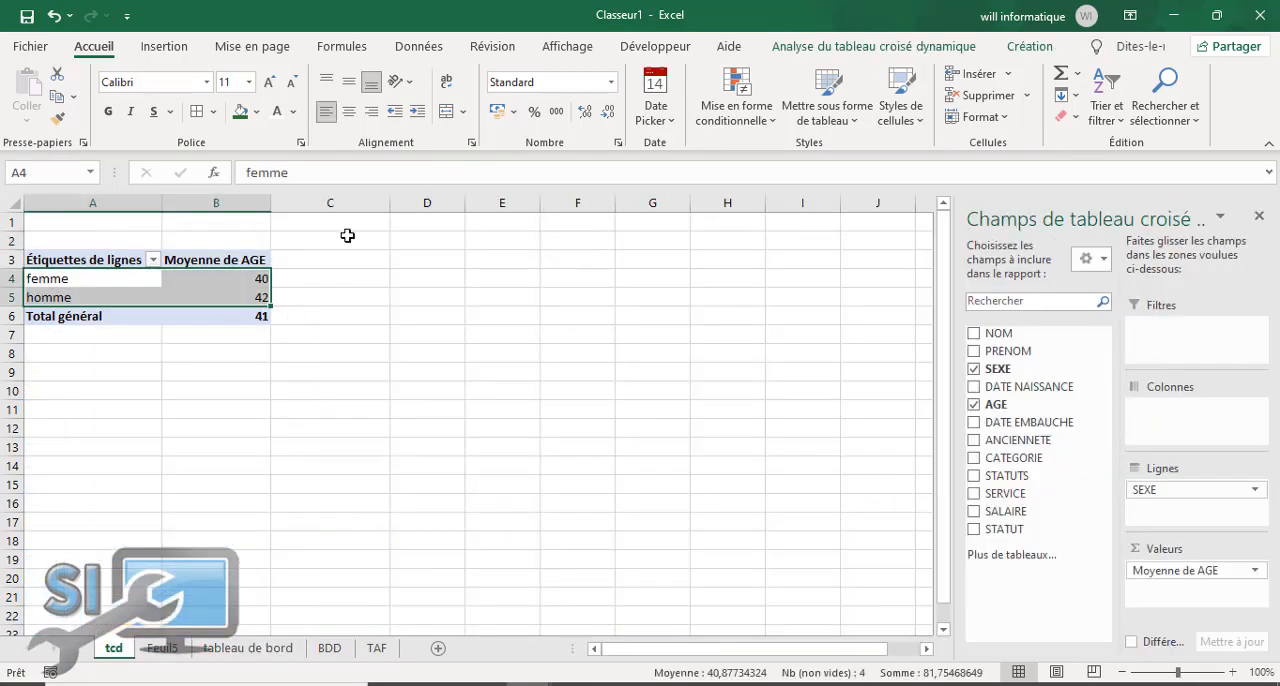
click(815, 46)
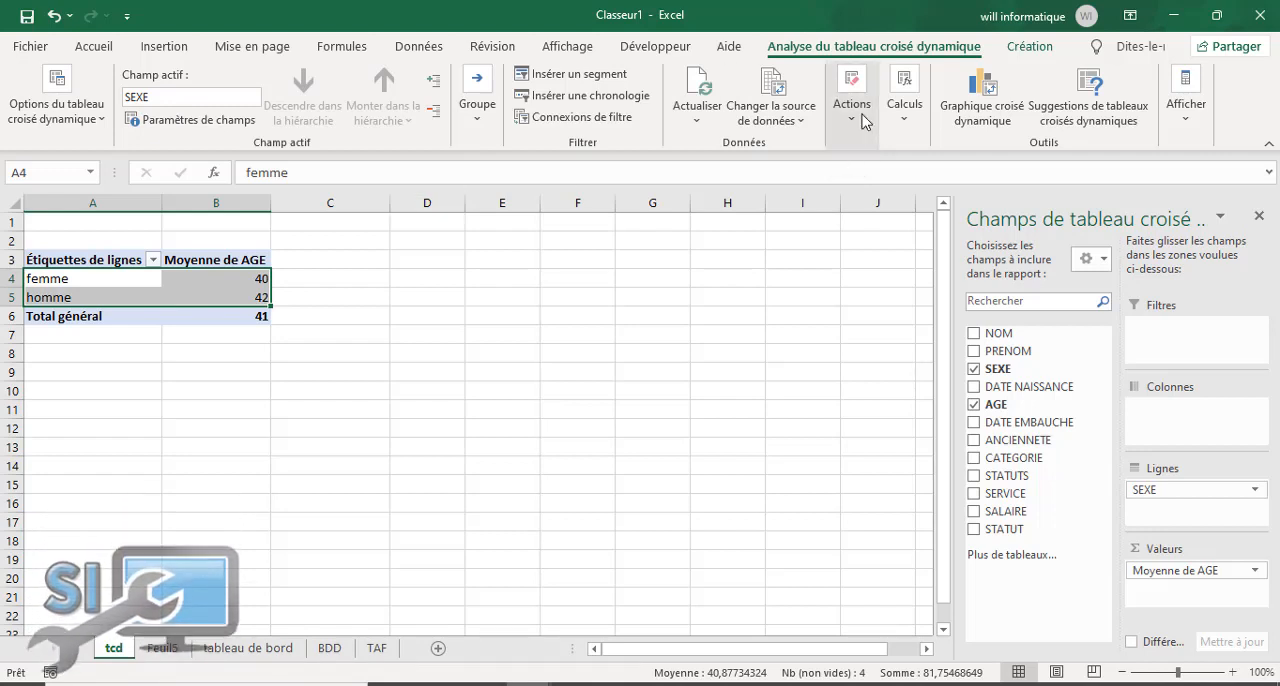
click(981, 112)
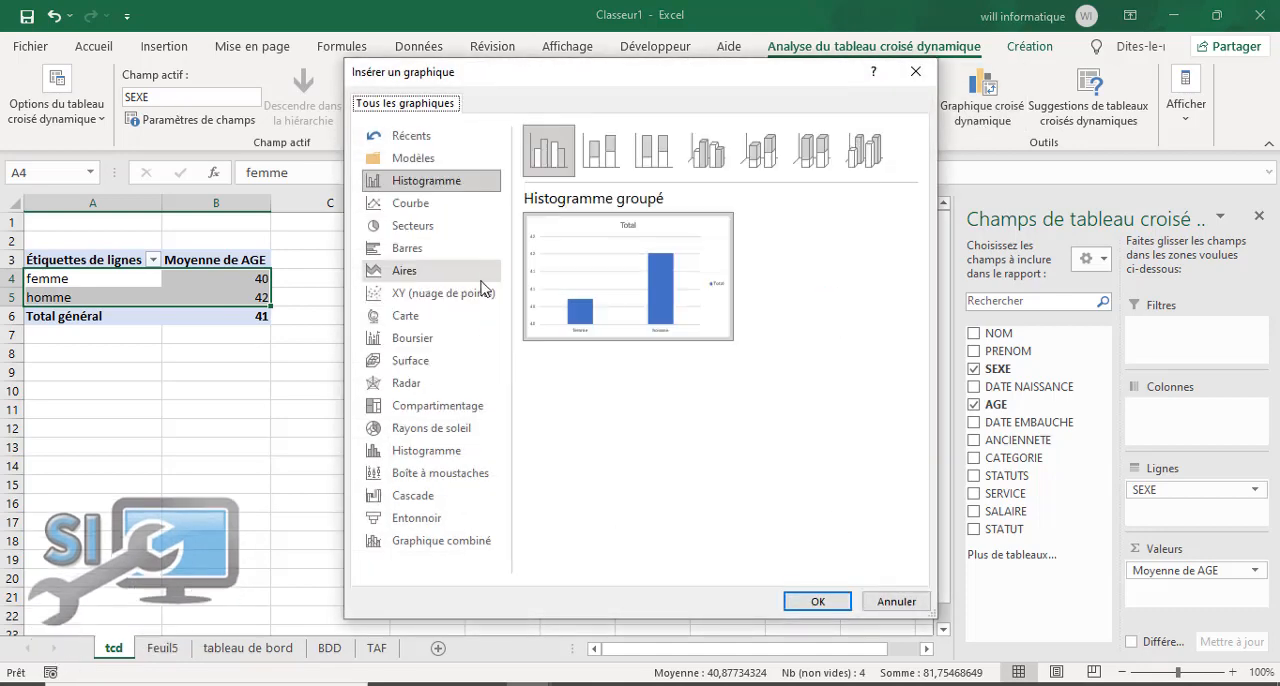
click(818, 601)
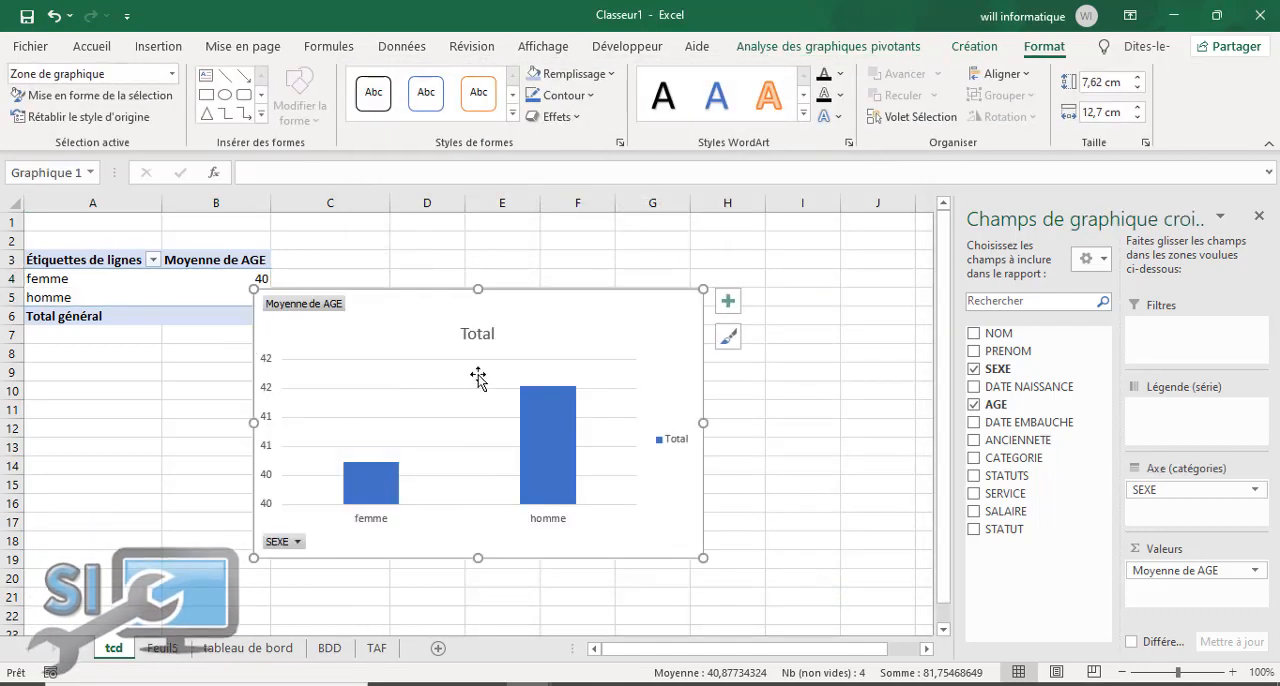
Step: Copy the average-age pivot chart to "tableau de bord" at cell Q2 and close the chart field list
right_click(578, 325)
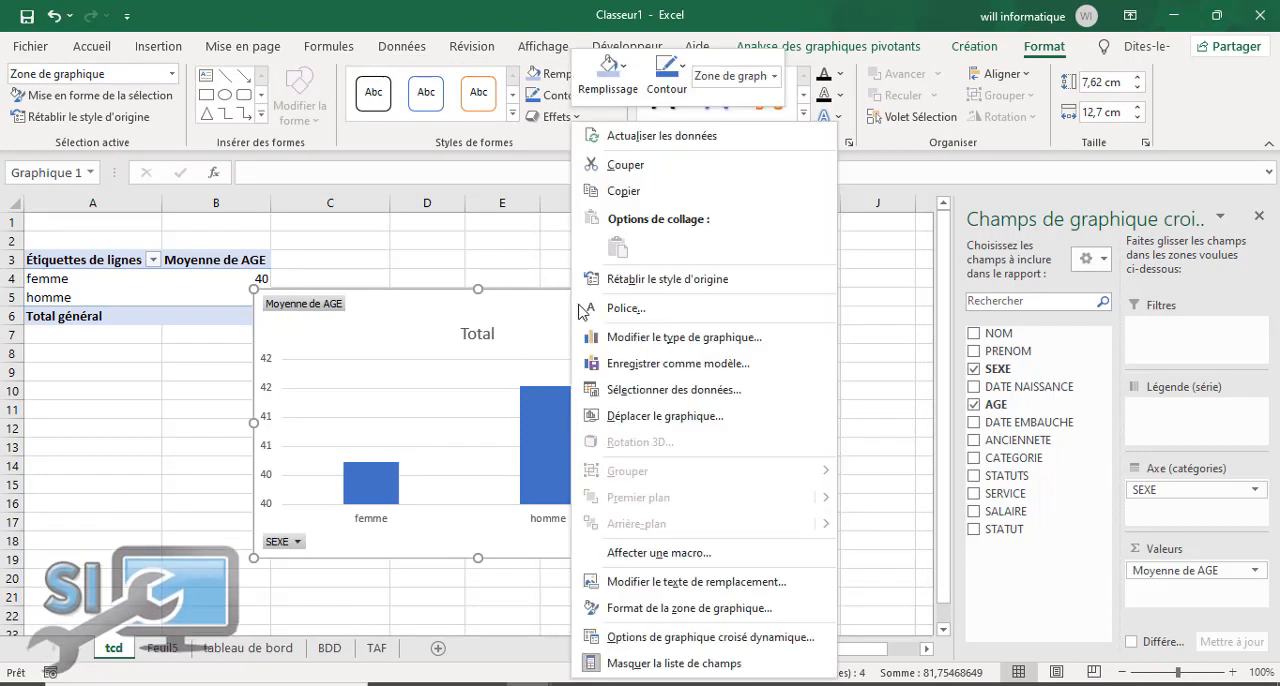
click(628, 192)
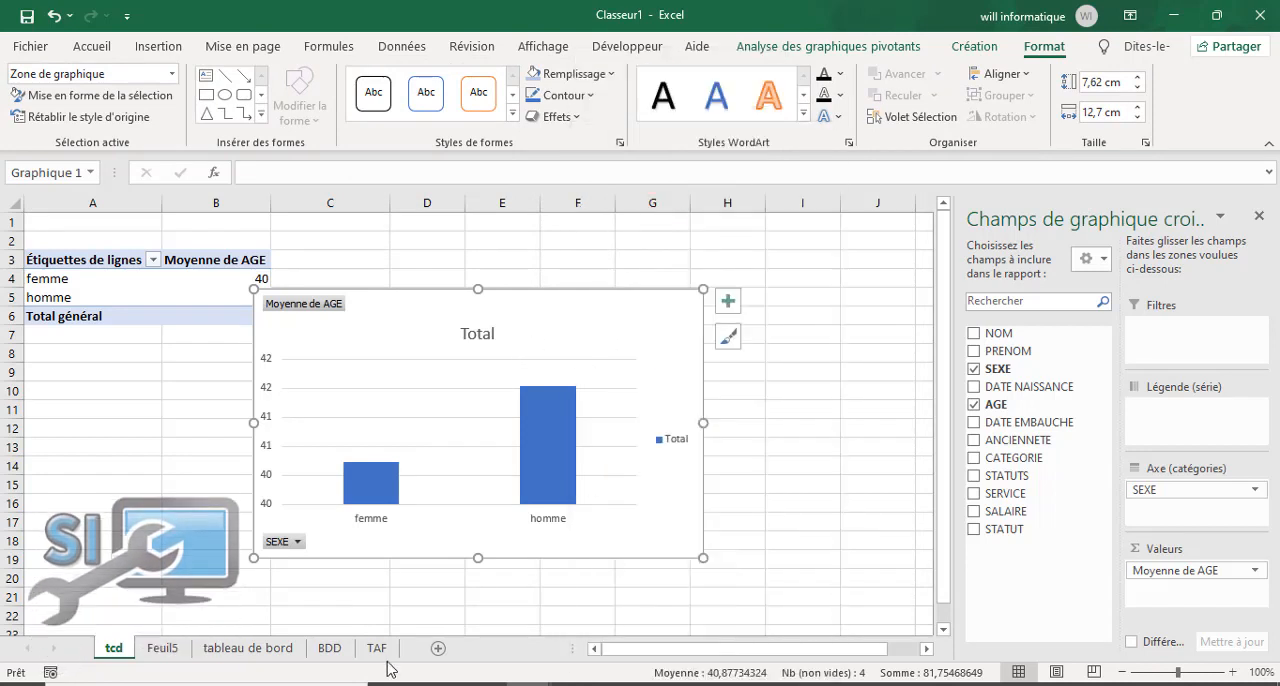
click(262, 649)
right_click(1073, 242)
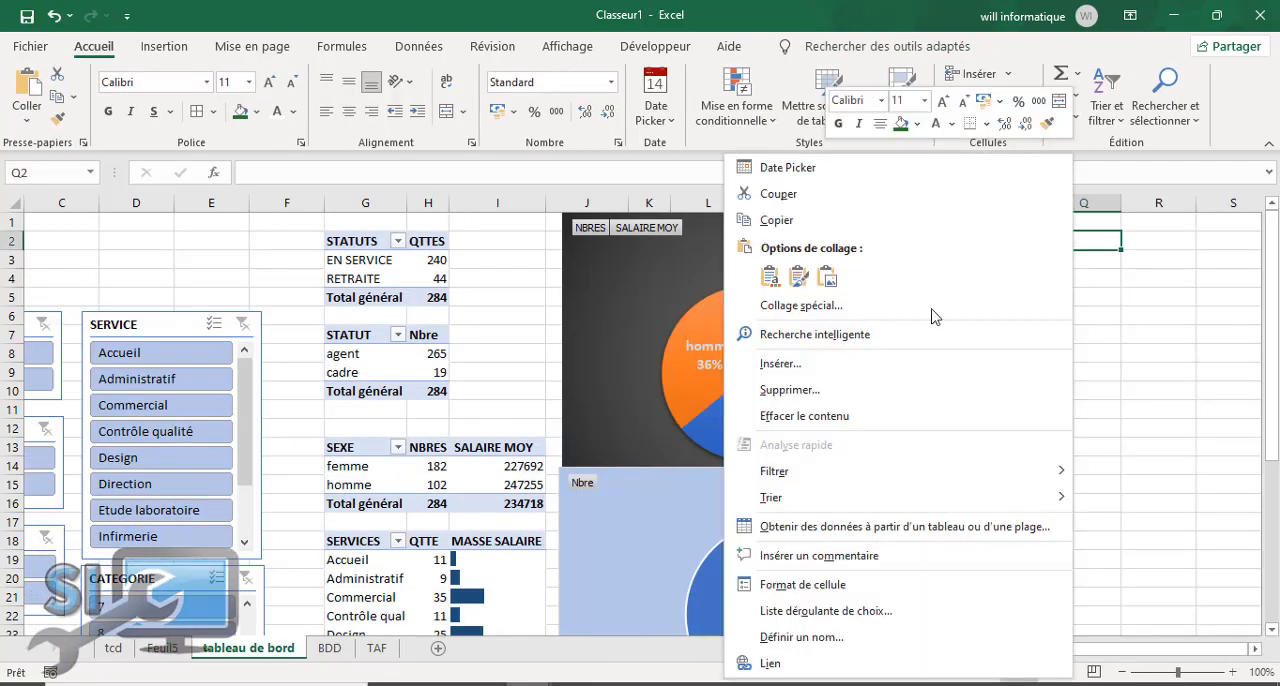
click(1096, 232)
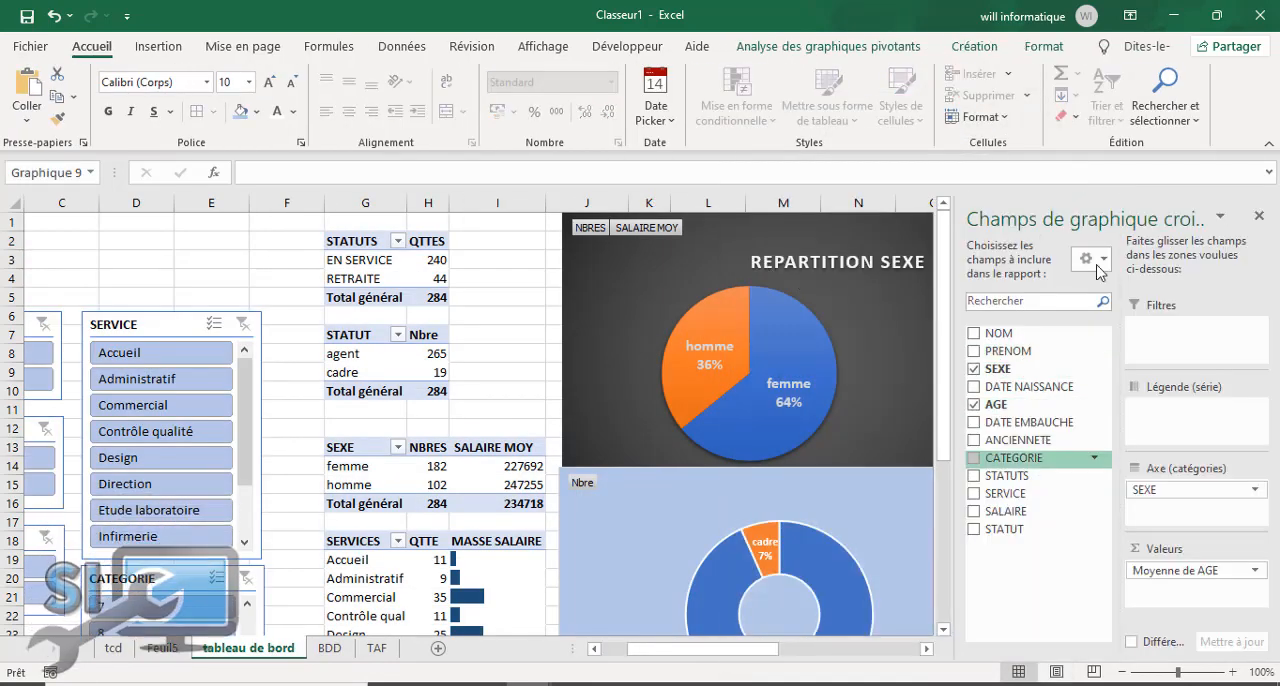
click(1260, 218)
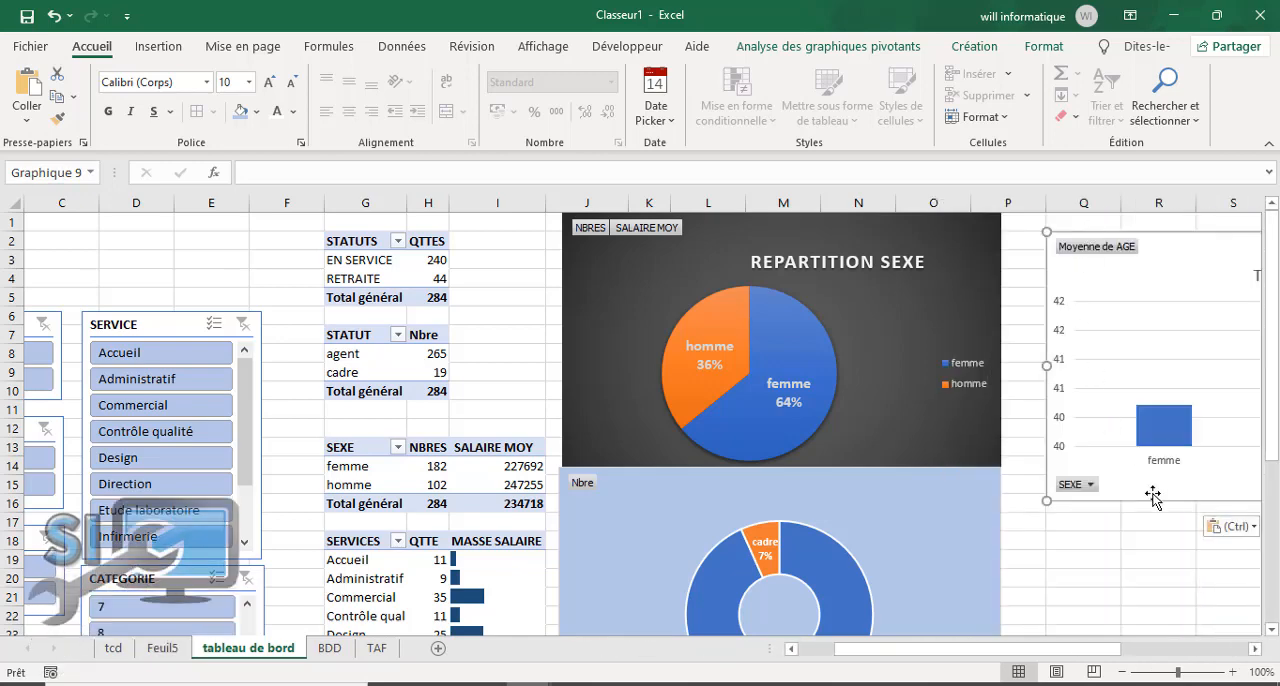
Step: Remove the axes and gridlines from the pasted average-age chart and turn on its data labels
drag(1092, 657, 1182, 657)
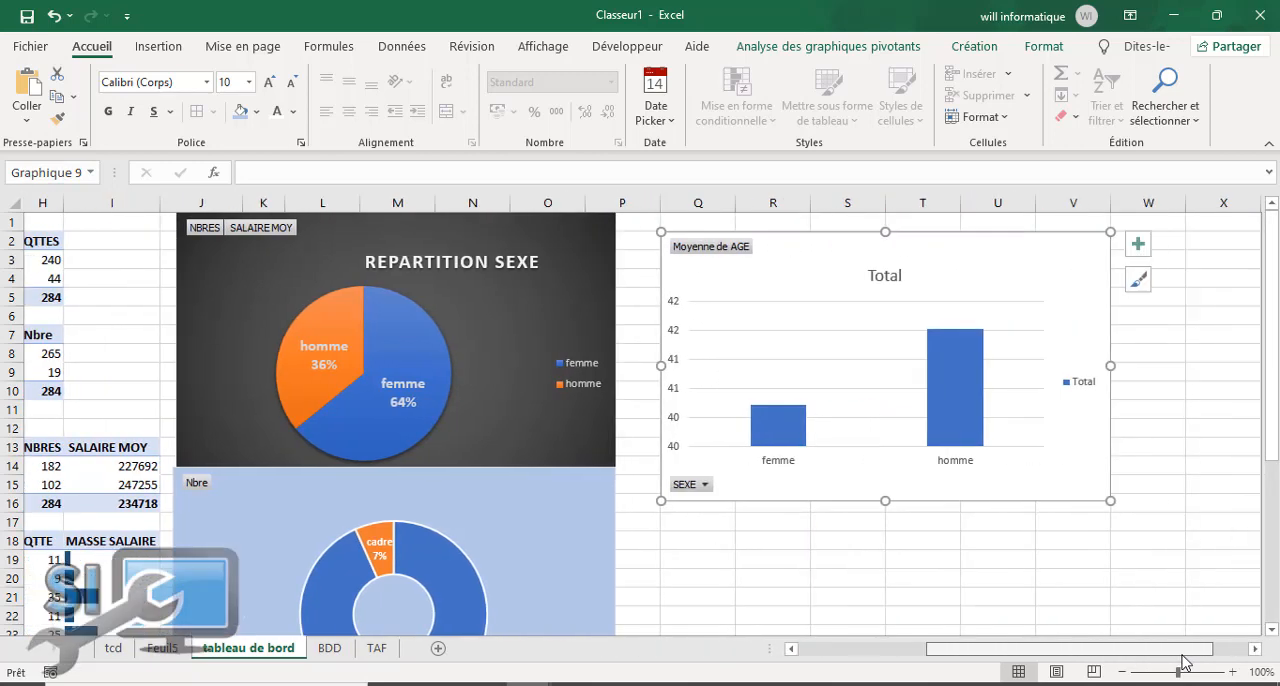
click(1140, 245)
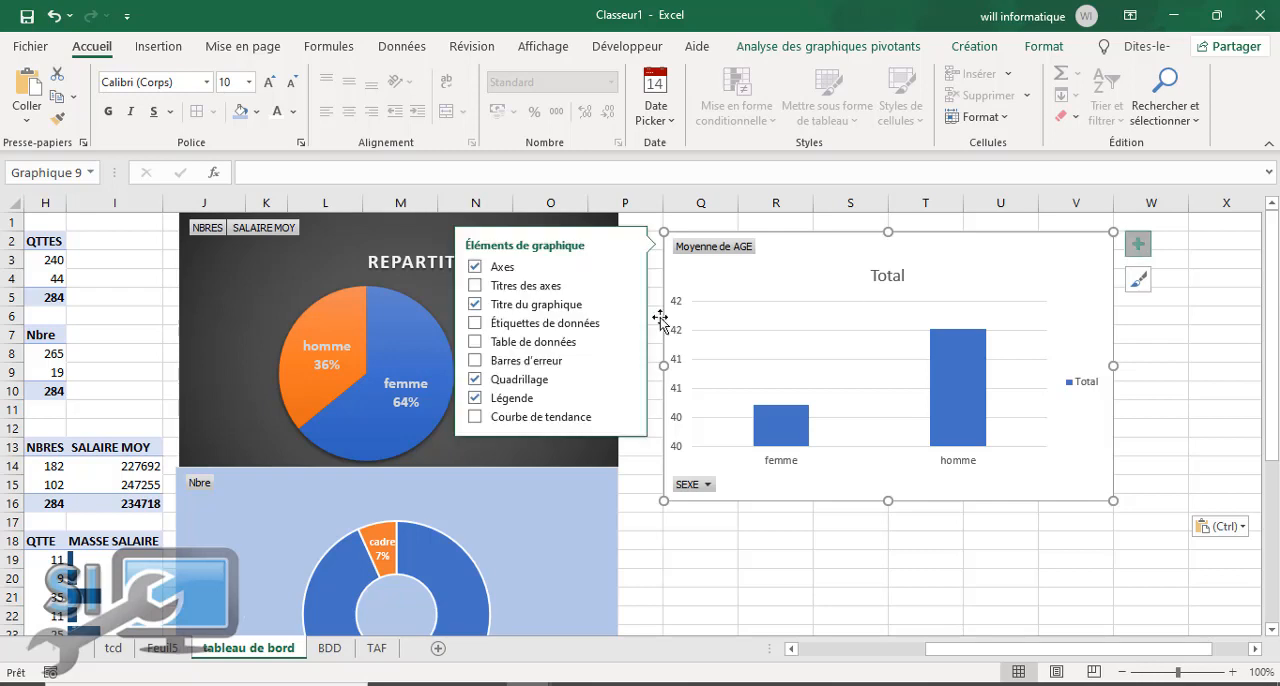
click(477, 267)
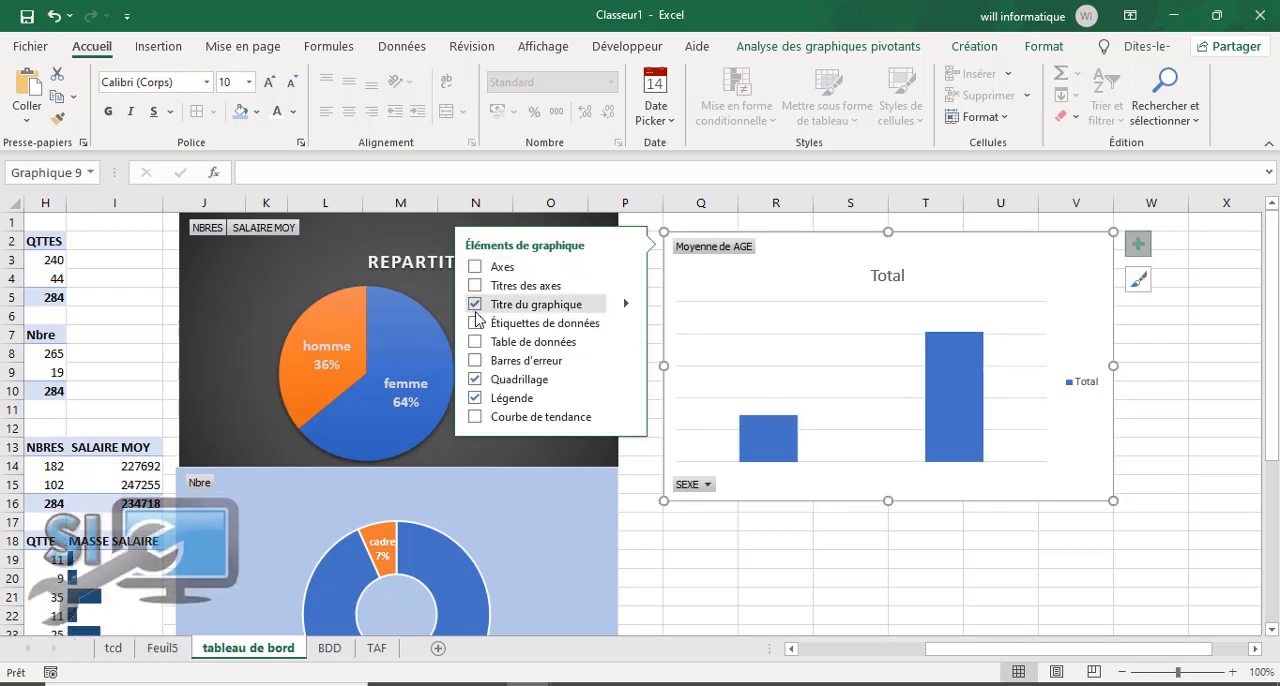
click(477, 380)
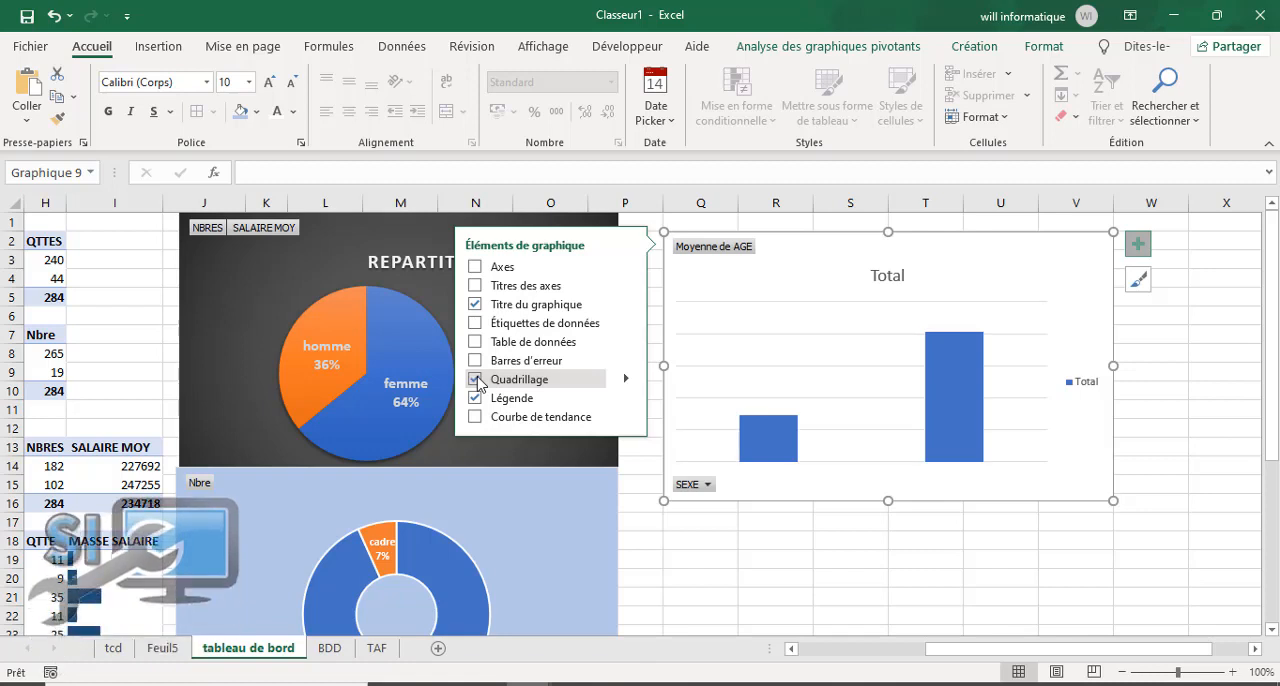
click(474, 324)
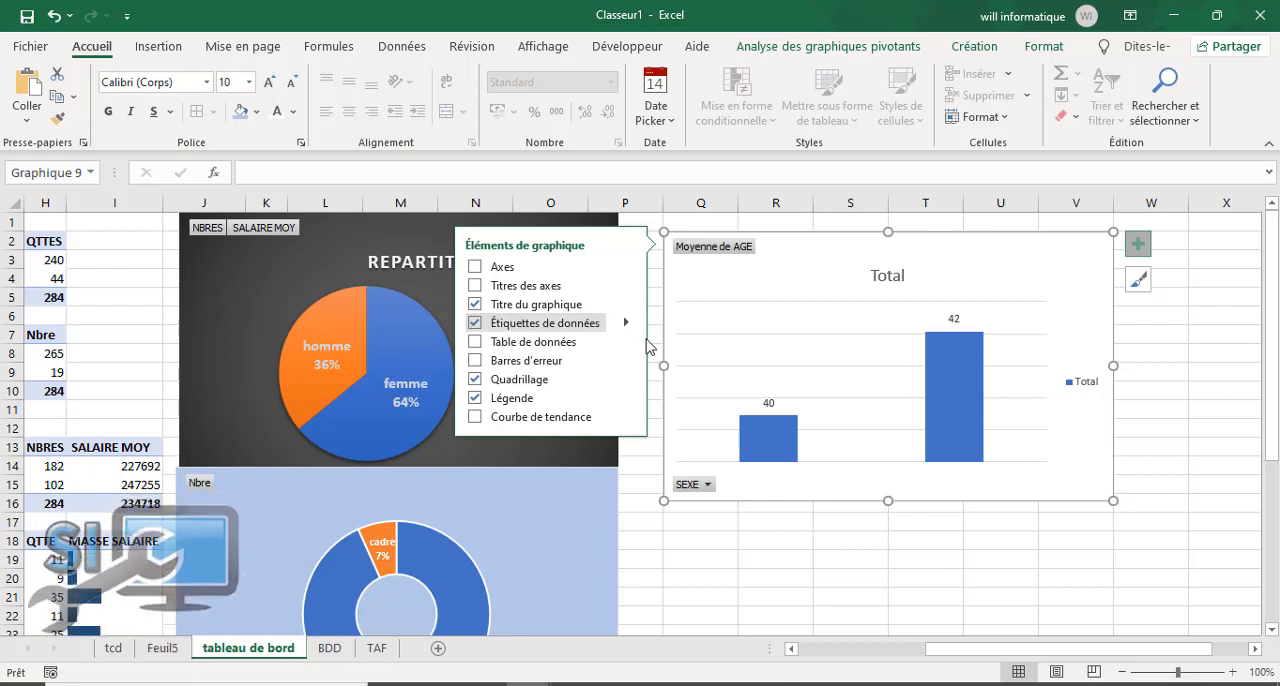
Step: Add the category name to the average-age chart's data labels alongside the value
double_click(958, 320)
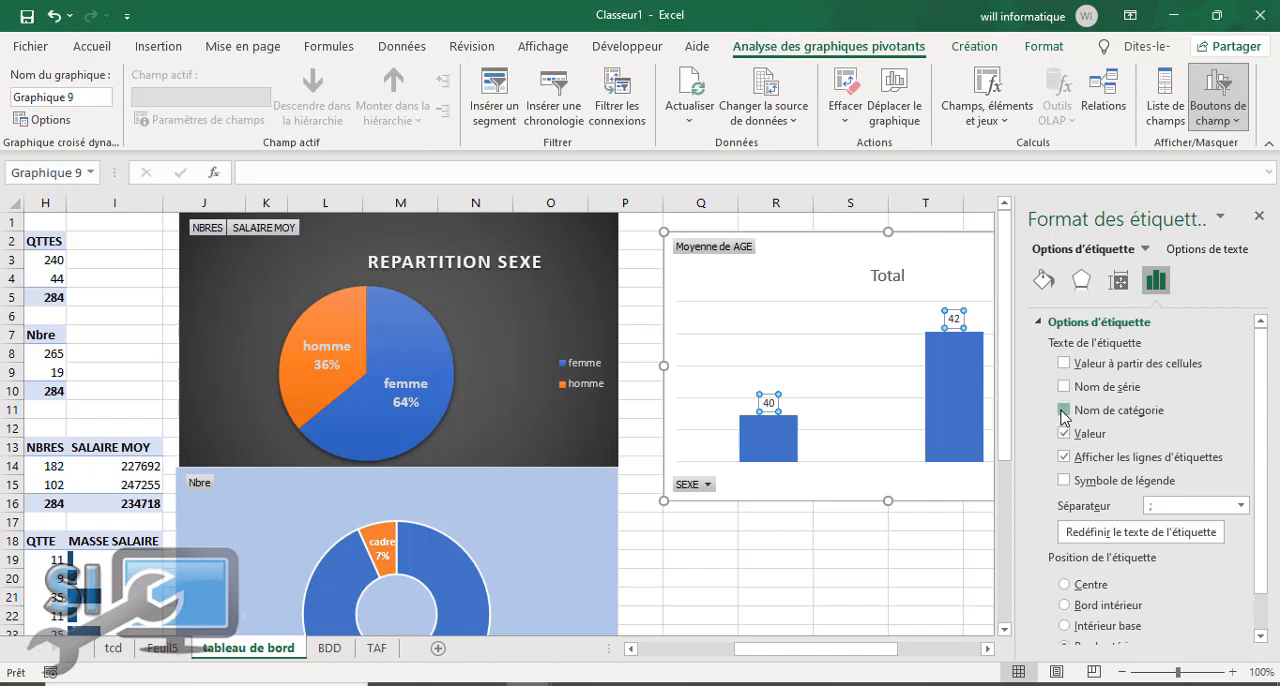
click(866, 362)
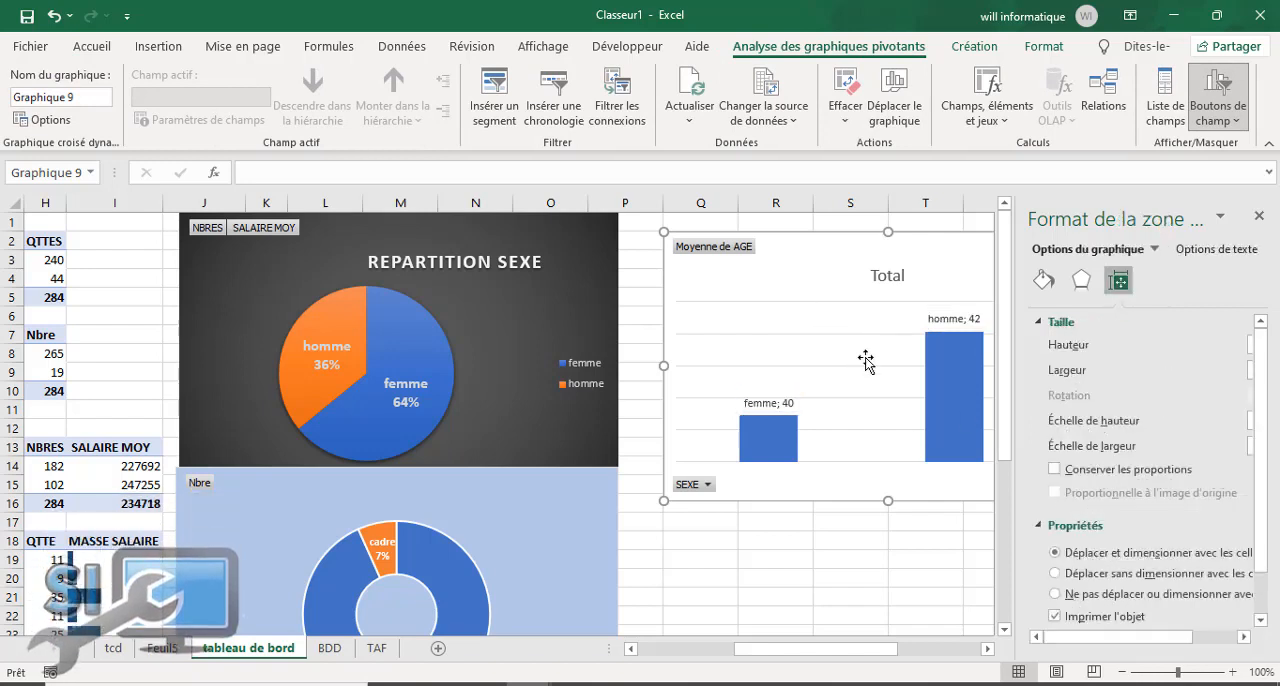
click(1264, 220)
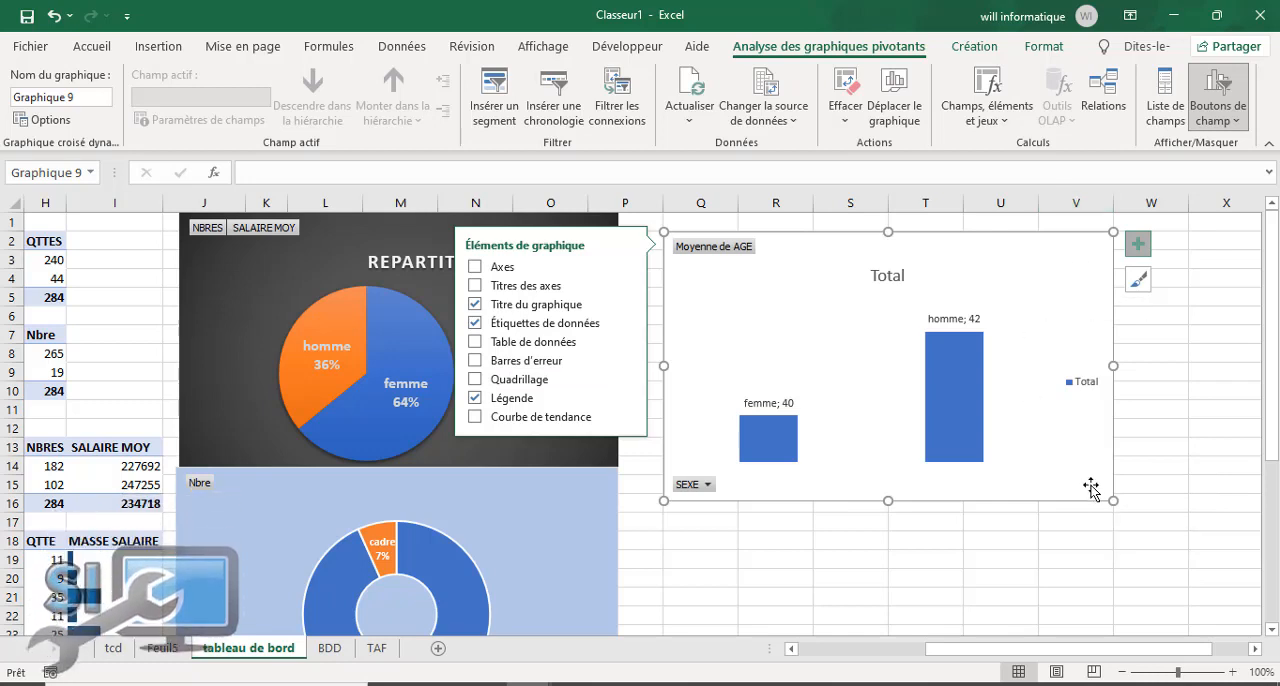
click(1139, 245)
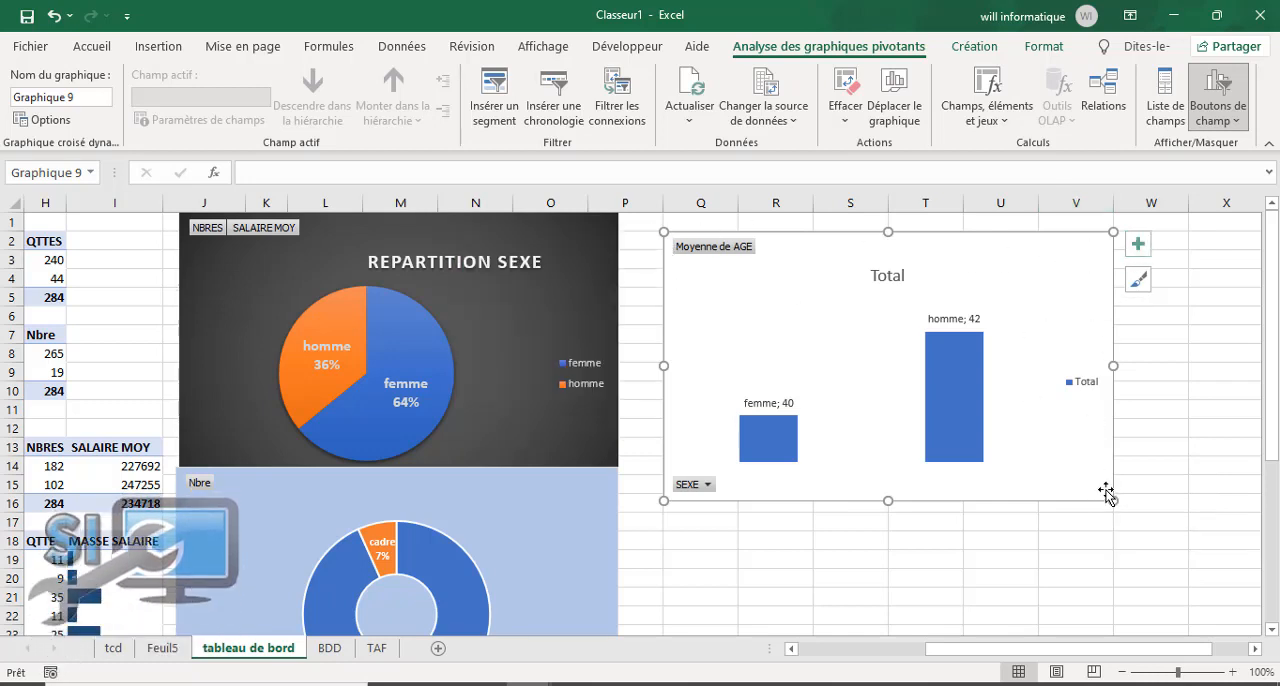
Step: Shrink the average-age chart to about 6.24 cm high by 7.91 cm wide and show its axes again
drag(987, 456, 940, 450)
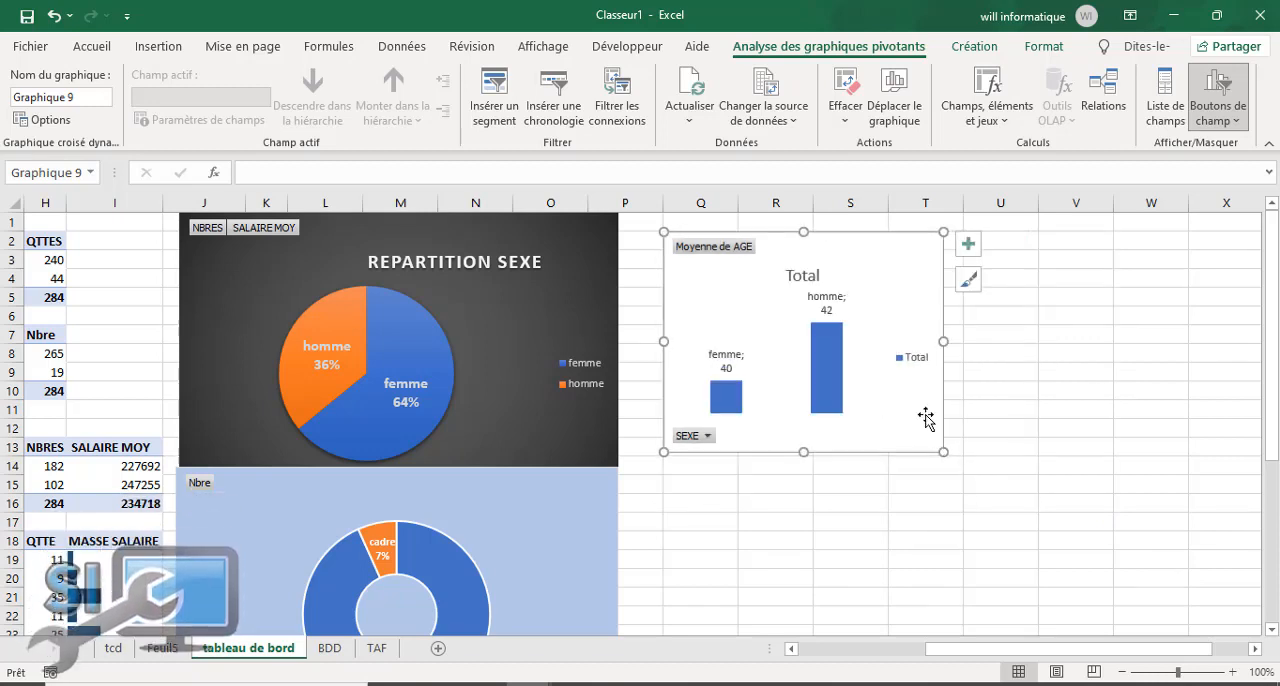
click(968, 245)
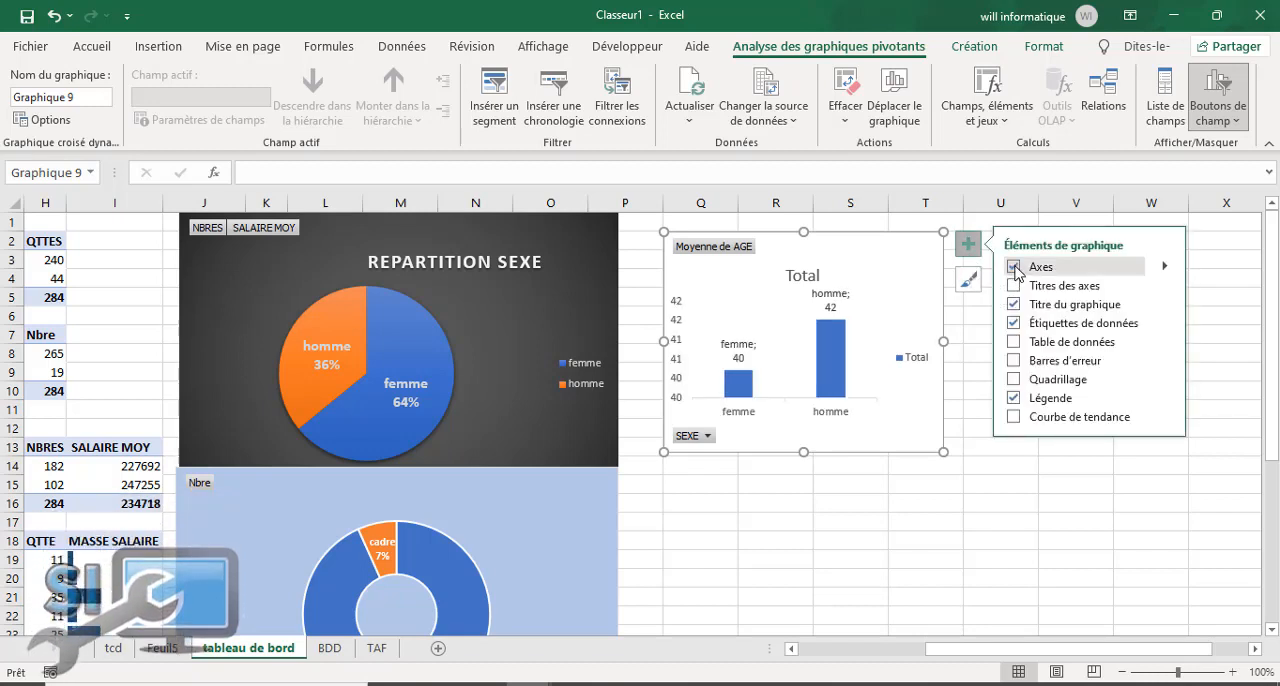
click(969, 527)
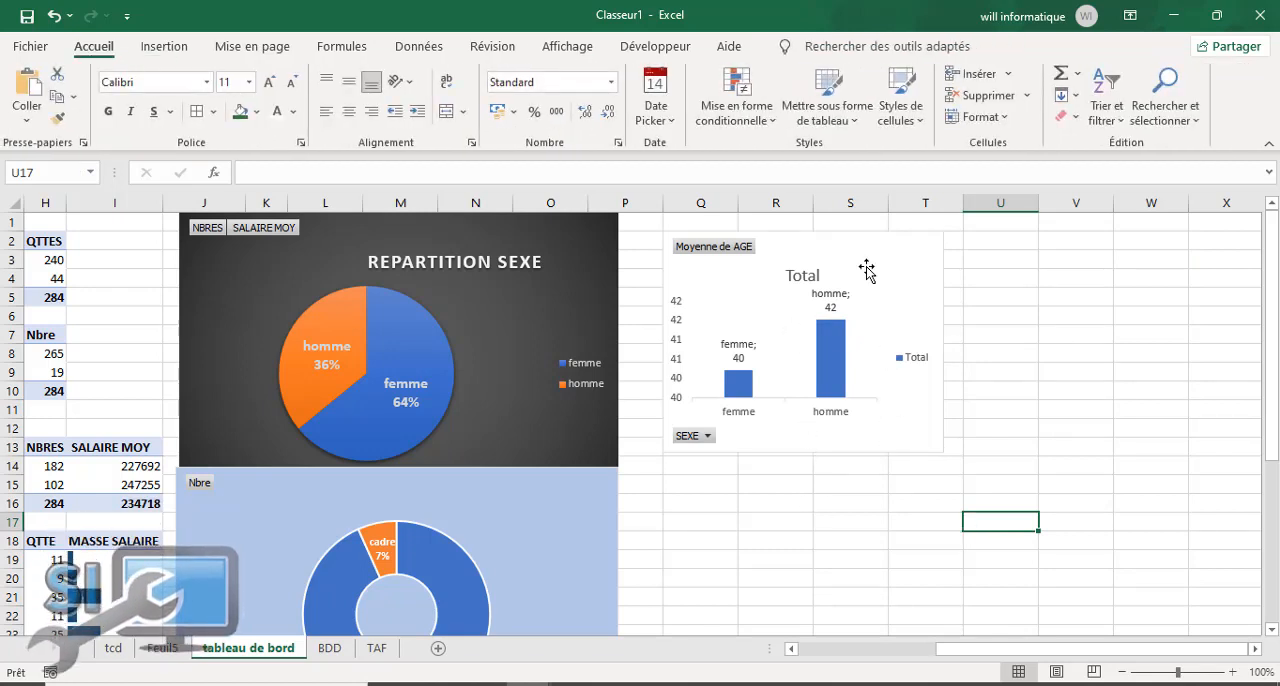
Step: Place the average-age chart directly beside the REPARTITION SEXE chart and fill its background with the lightest theme green
drag(867, 240, 832, 230)
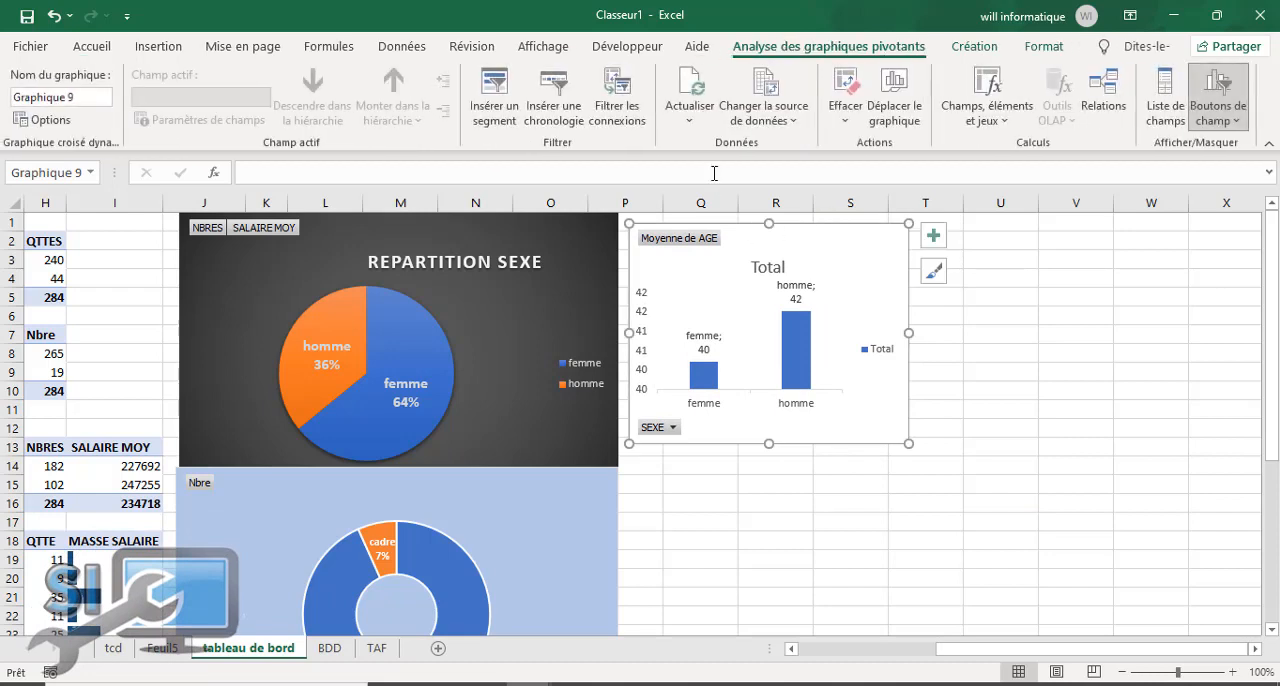
drag(872, 268, 869, 270)
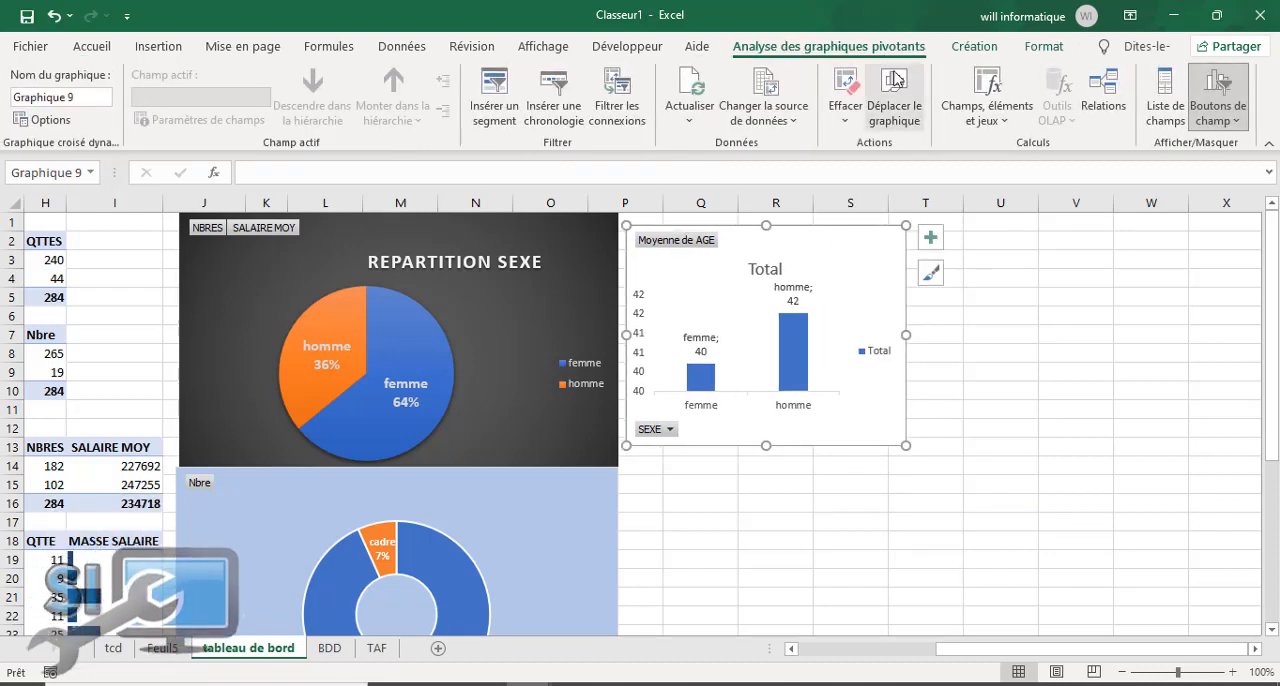
click(973, 47)
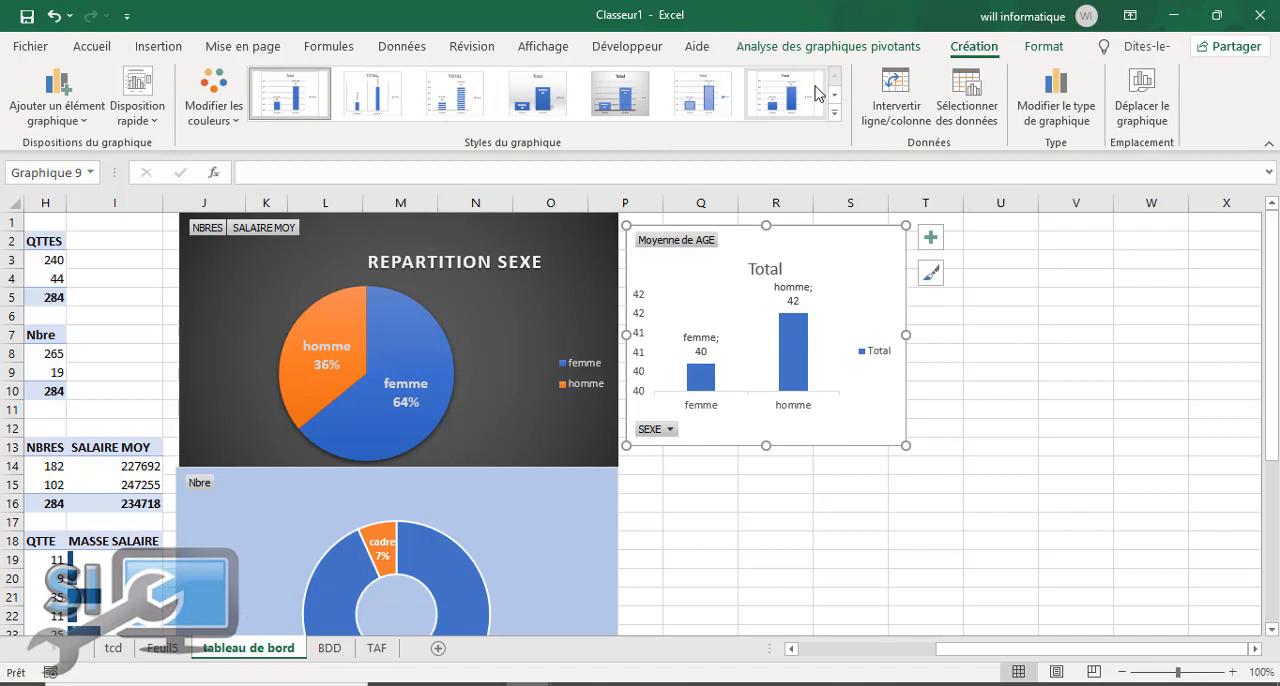
click(1038, 48)
click(612, 74)
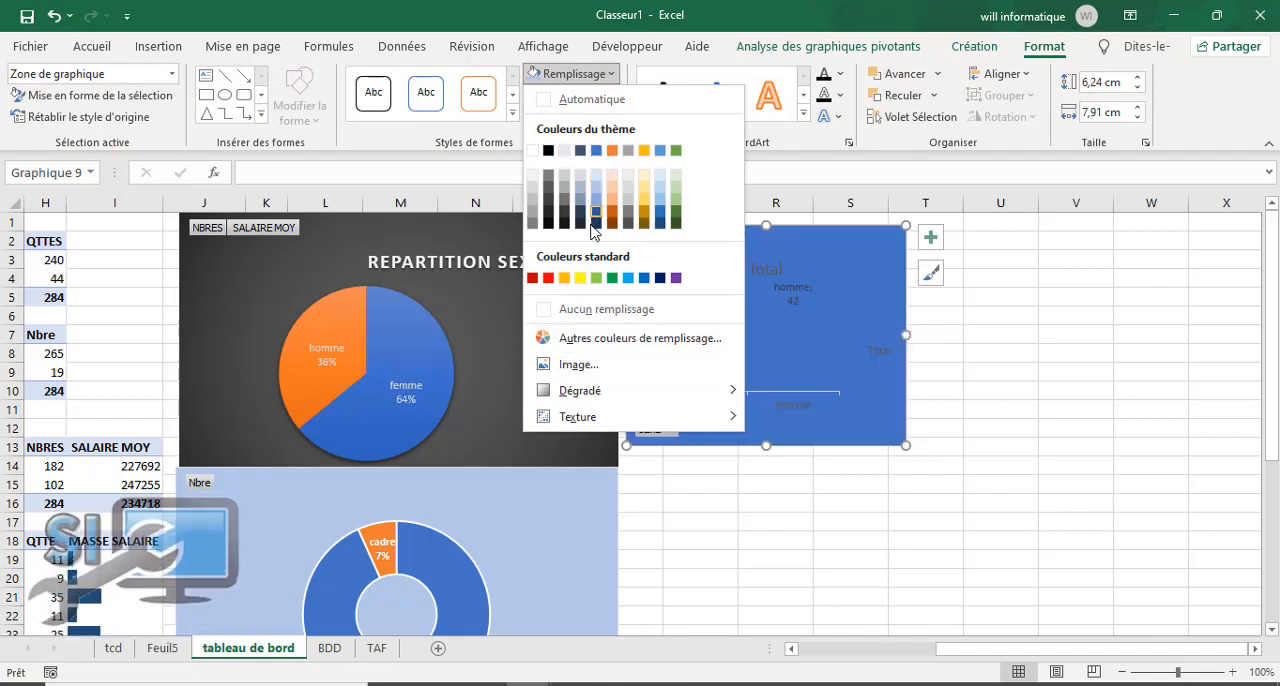
click(674, 177)
click(826, 556)
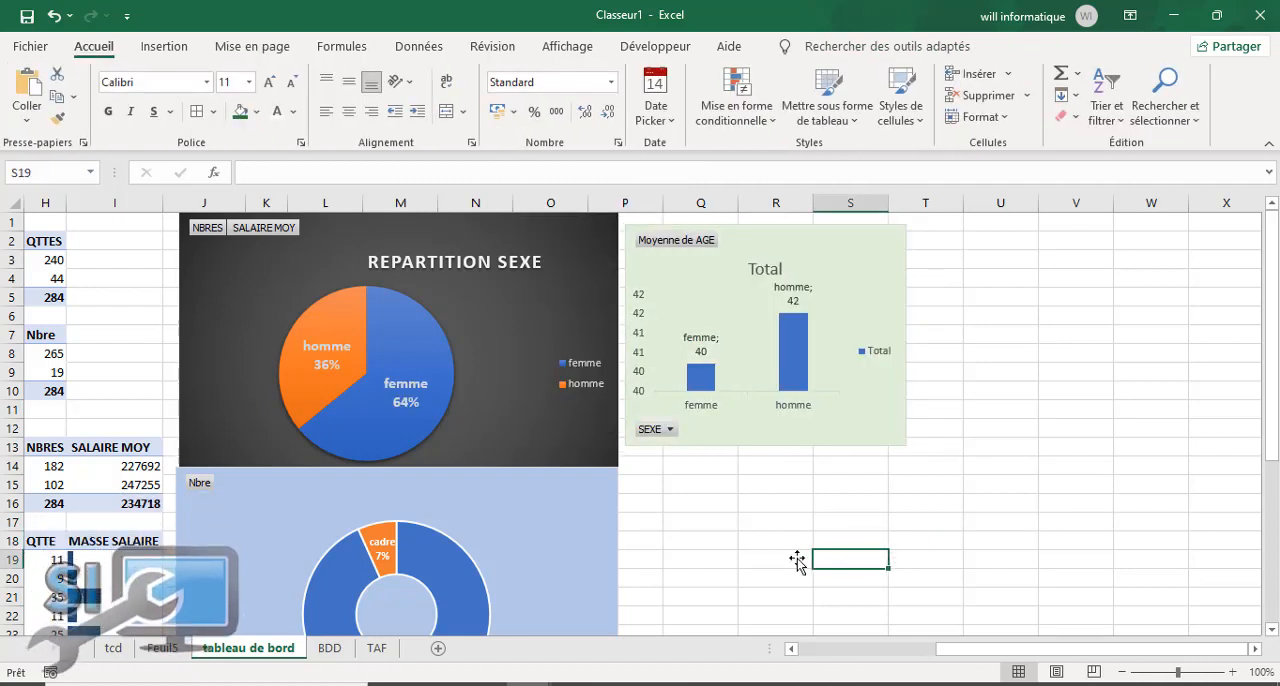
Step: Check the list of required pivot charts on the TAF sheet and return to "tableau de bord"
click(377, 650)
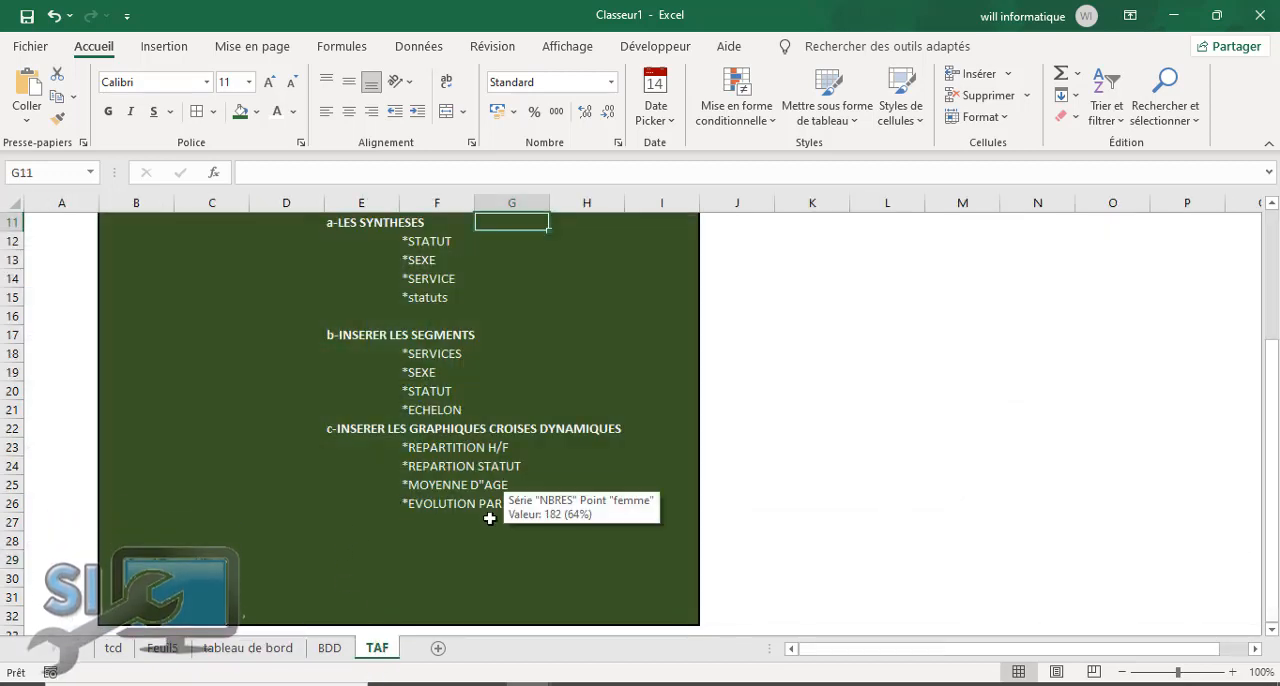
click(397, 562)
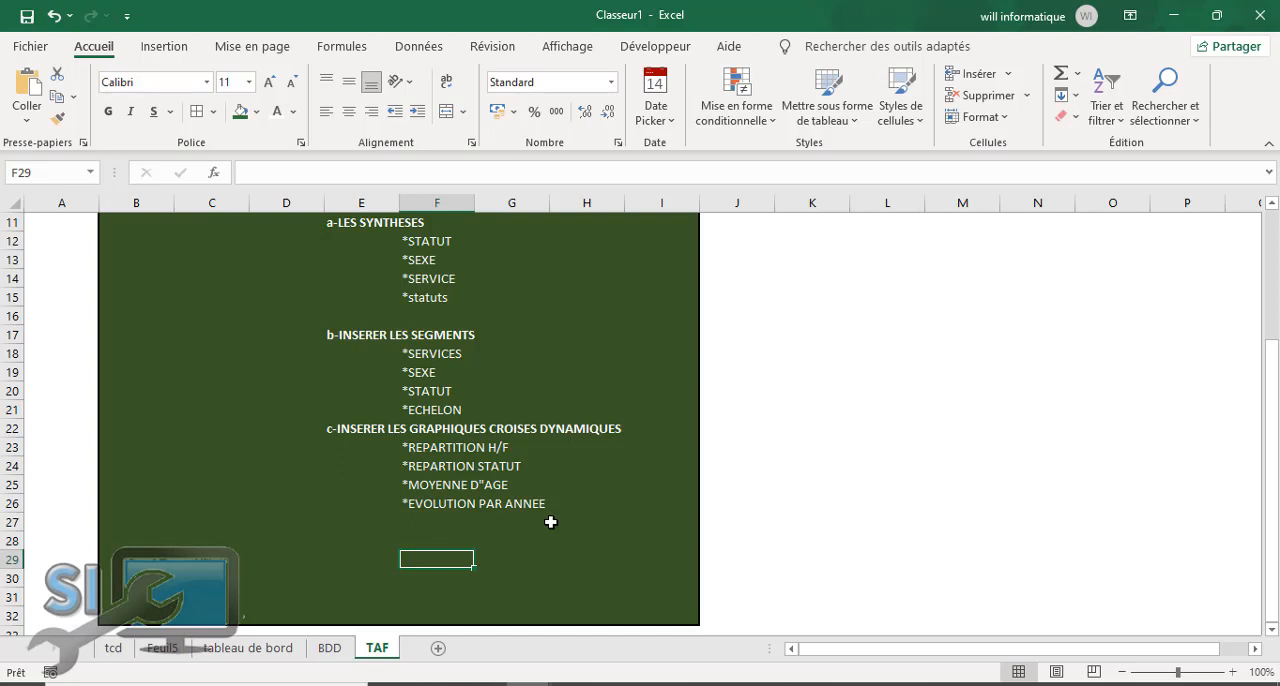
click(240, 654)
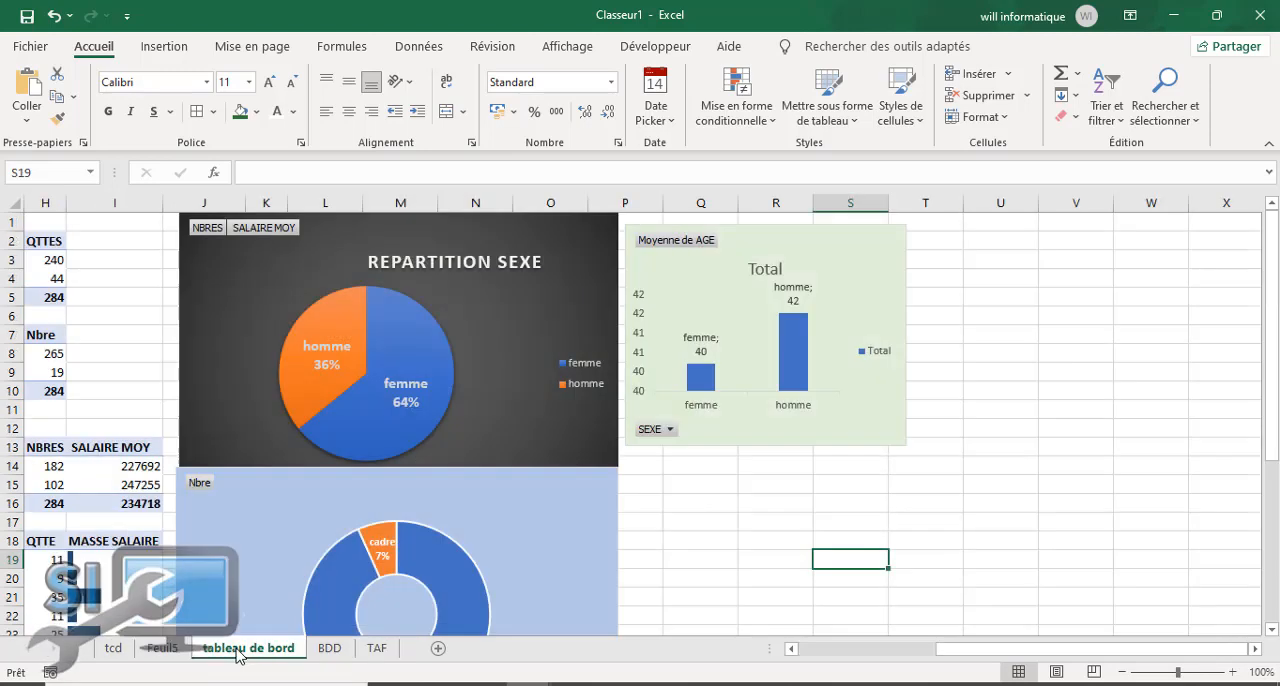
click(114, 650)
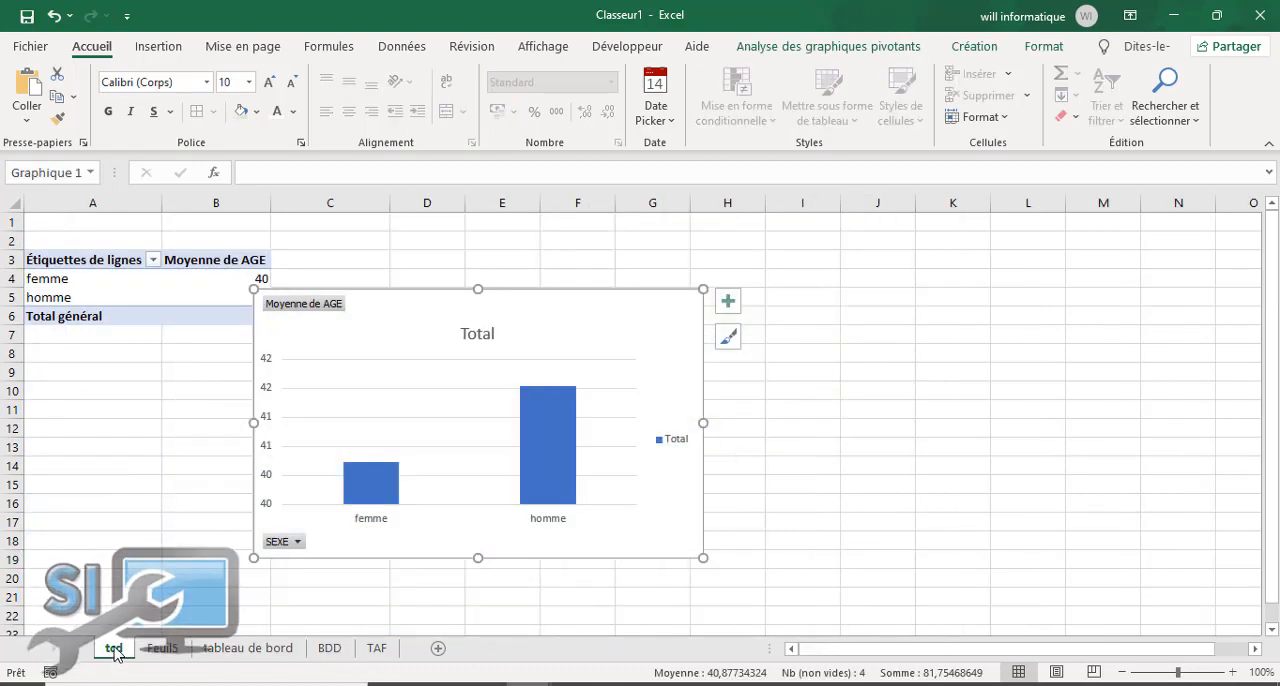
click(194, 427)
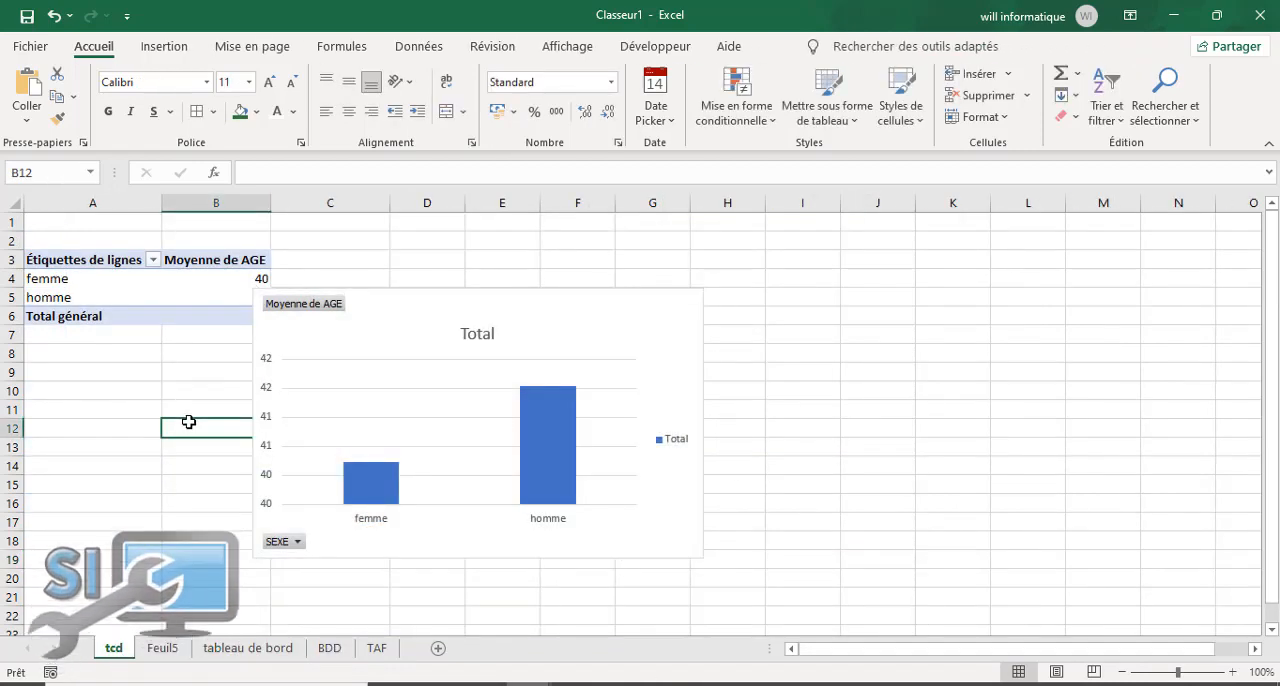
click(153, 378)
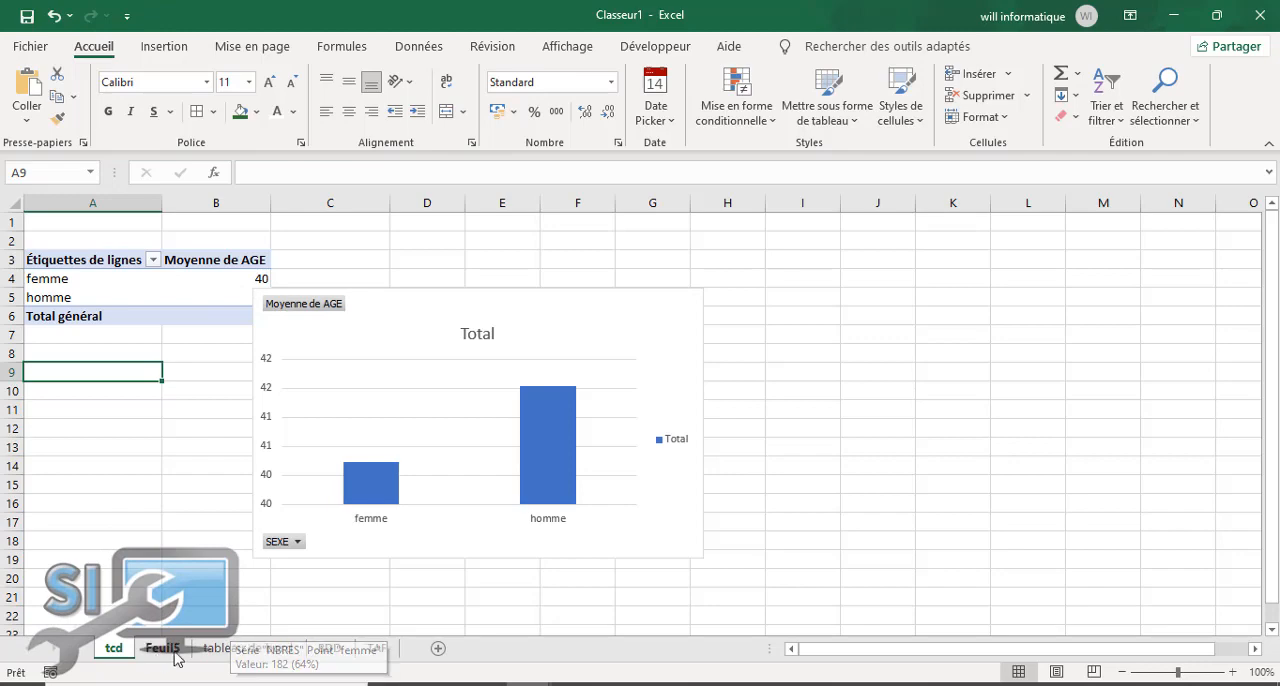
Step: Create a pivot table from the BDD sheet's Tableau1 on a new worksheet
click(330, 648)
click(150, 260)
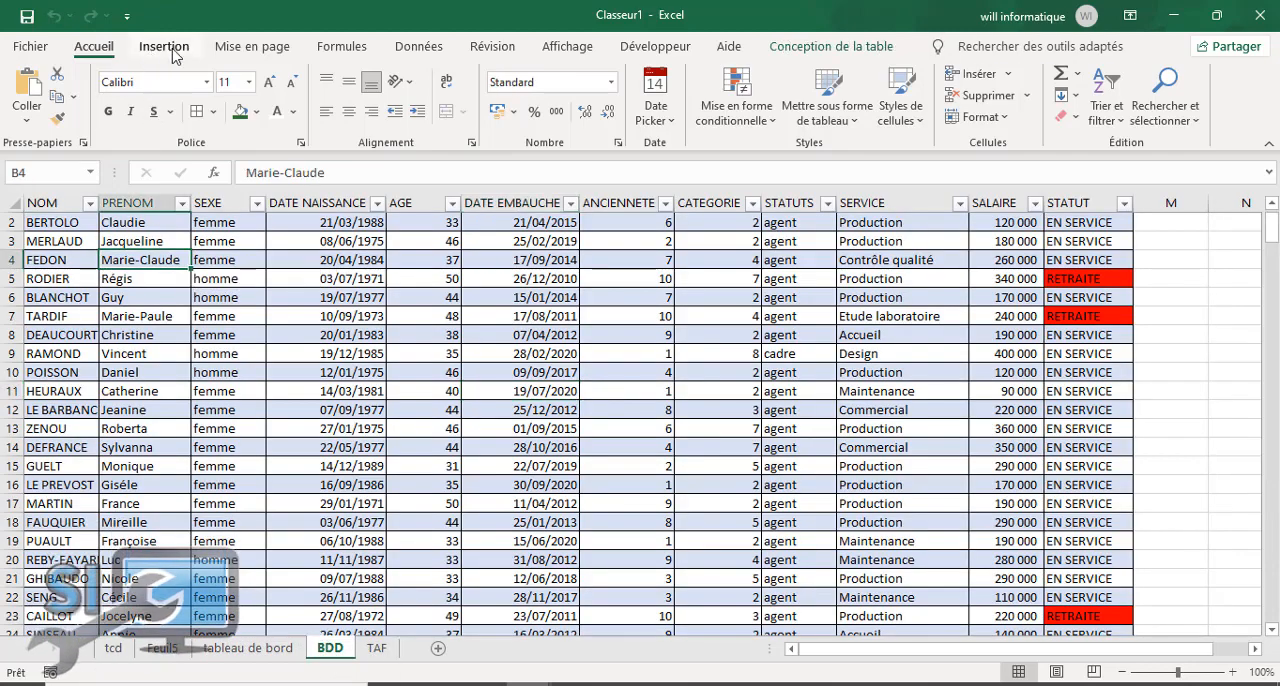
click(164, 46)
click(40, 92)
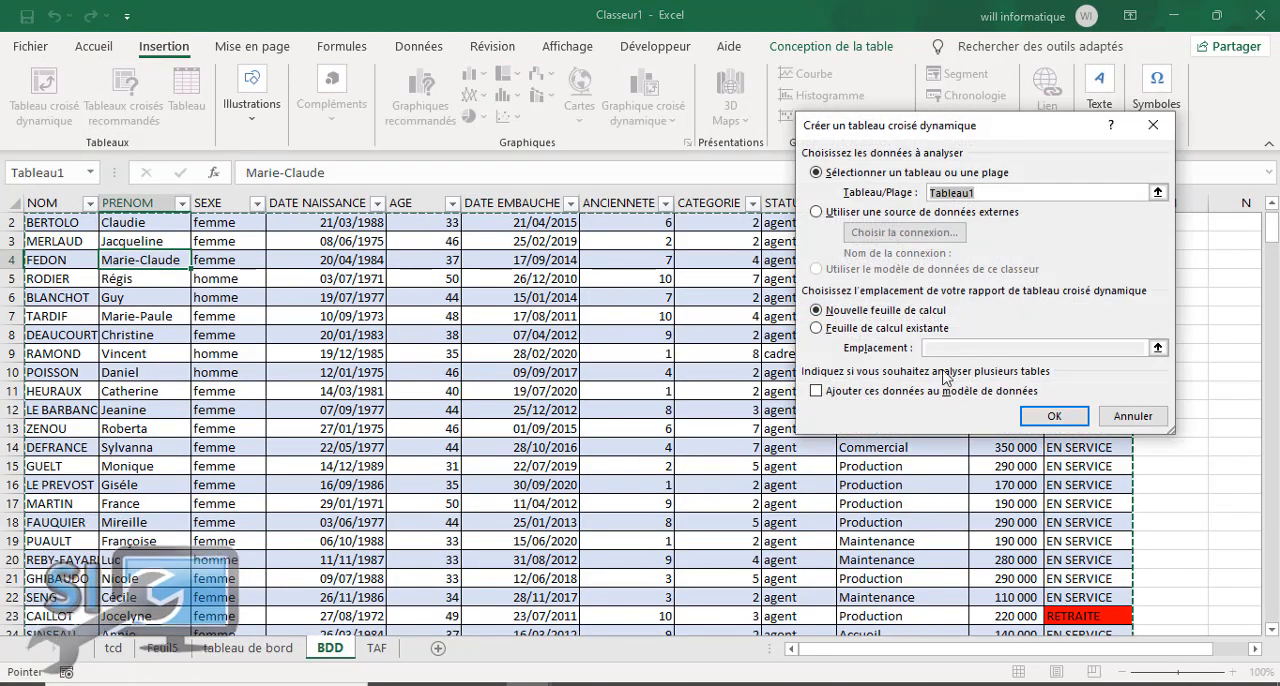
click(1053, 418)
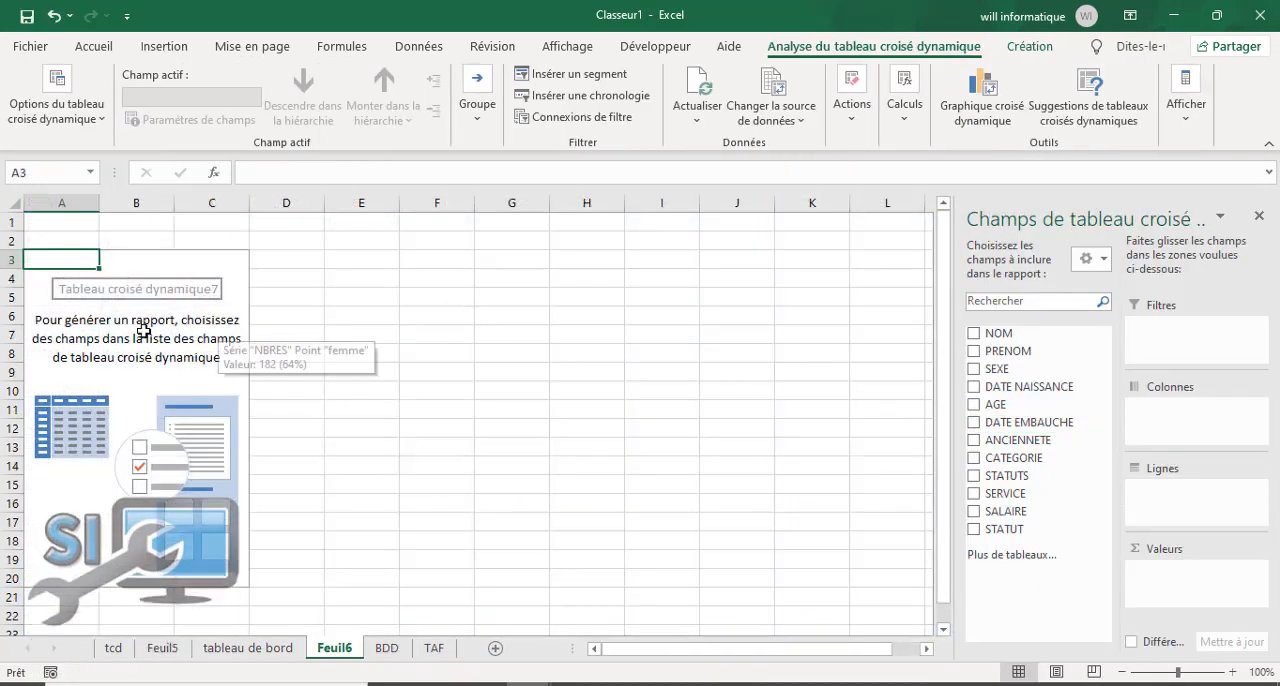
Step: Lay out the pivot table with Années as the only row field and the count of NOM as values, removing Trimestres and DATE EMBAUCHE
click(973, 424)
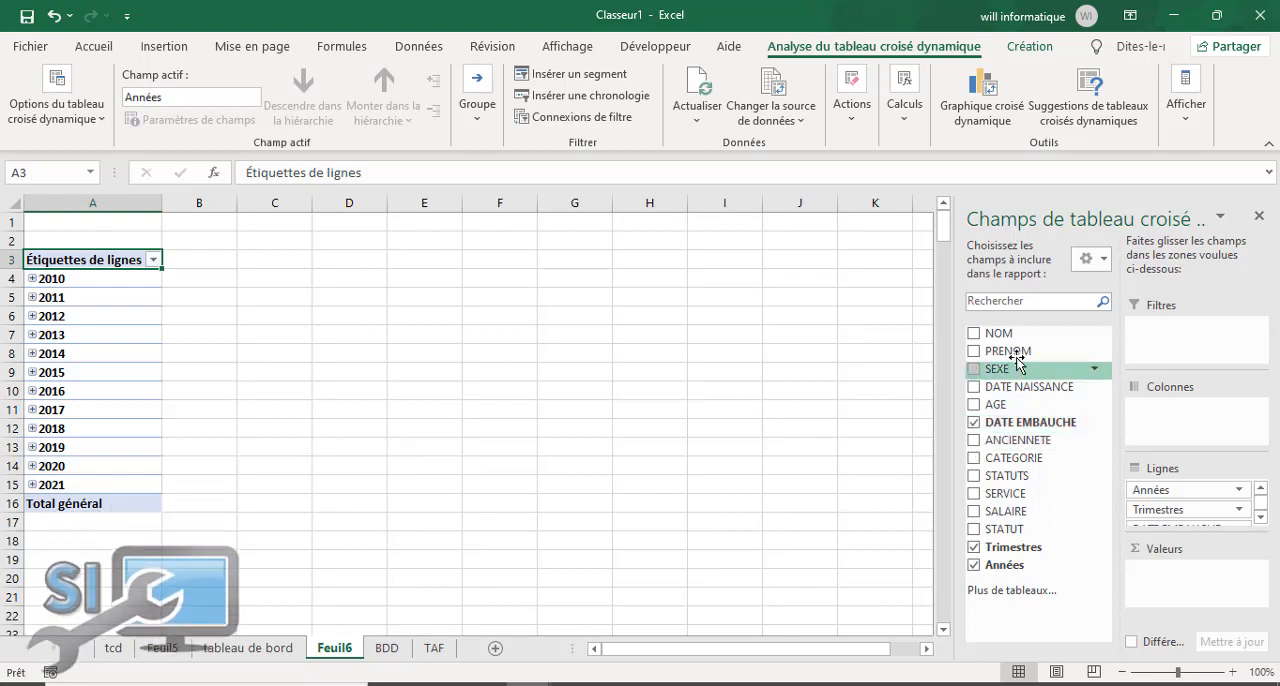
drag(1157, 580, 1155, 570)
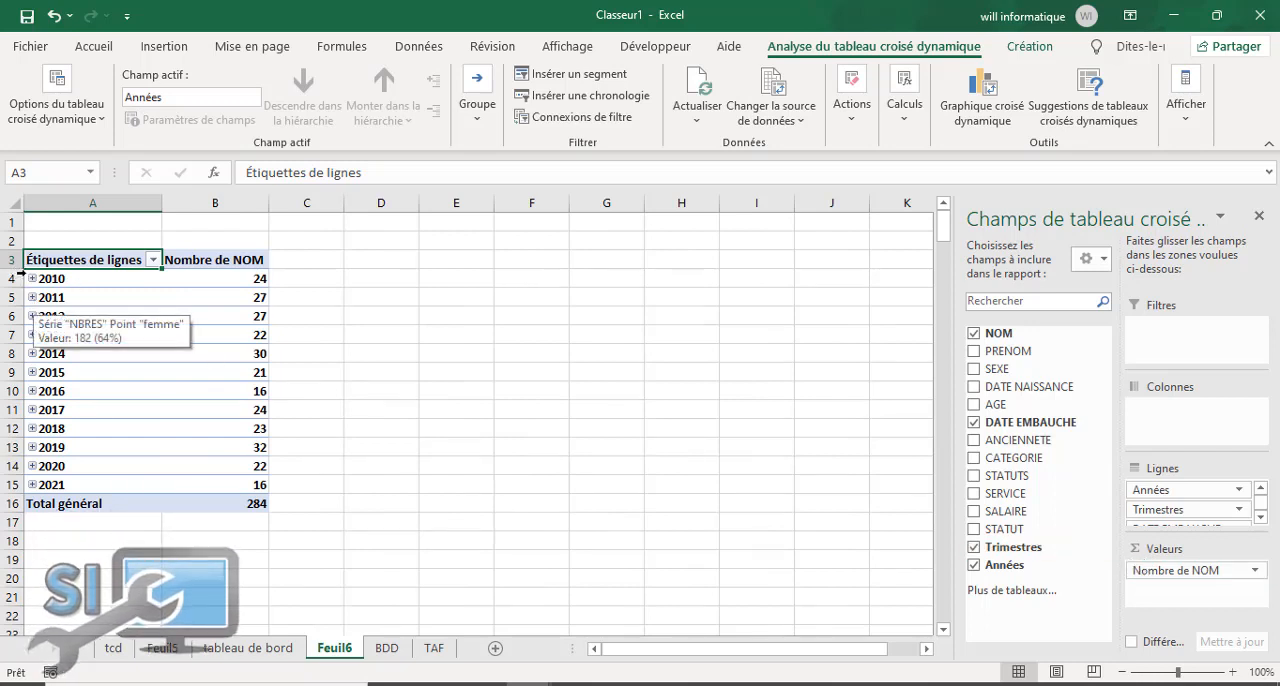
click(96, 283)
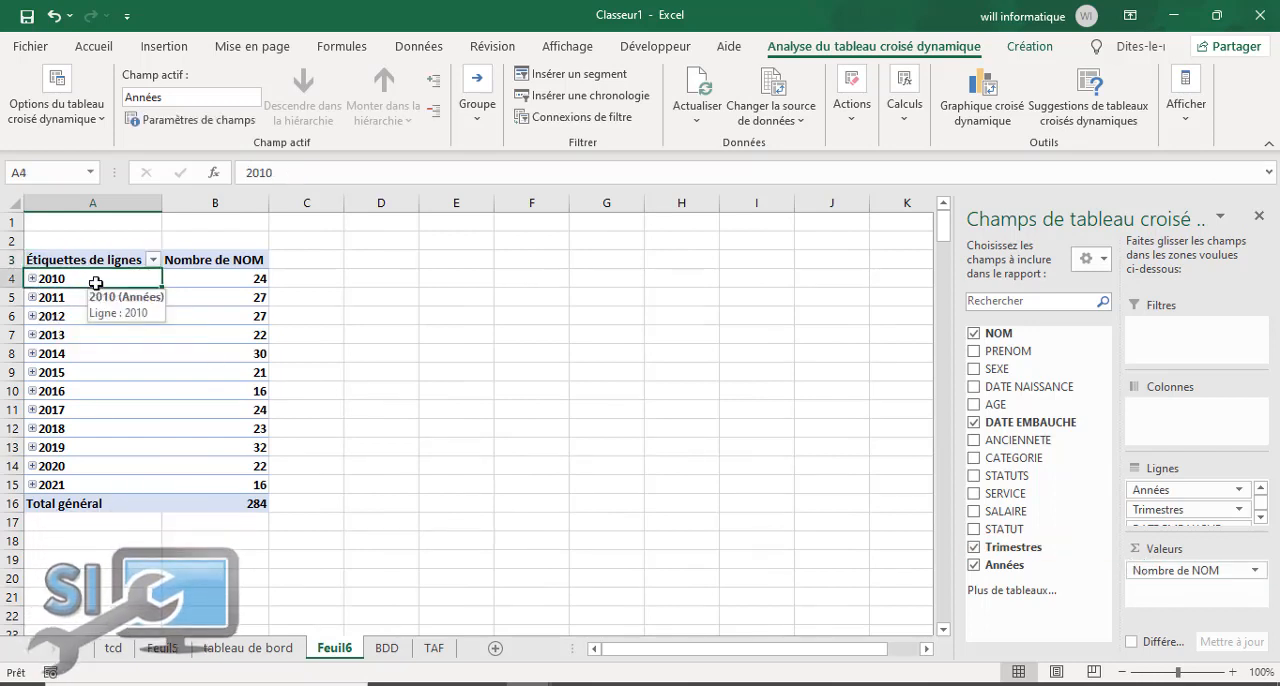
click(973, 547)
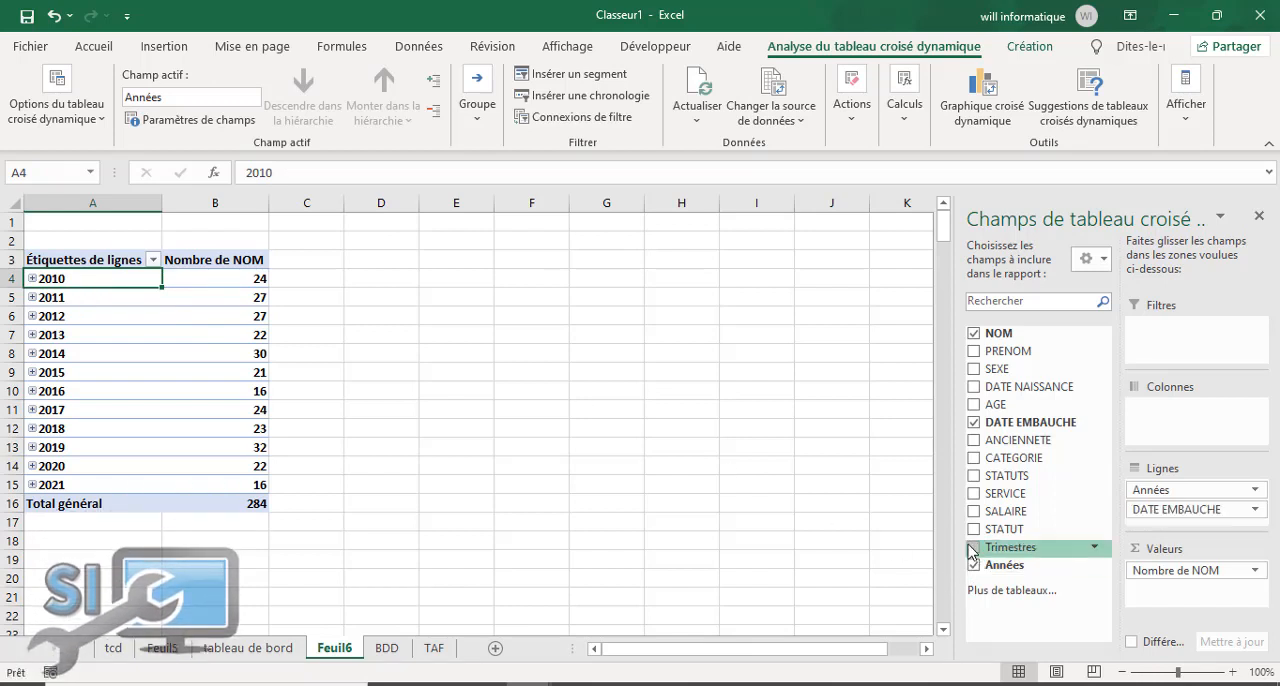
click(973, 423)
click(486, 337)
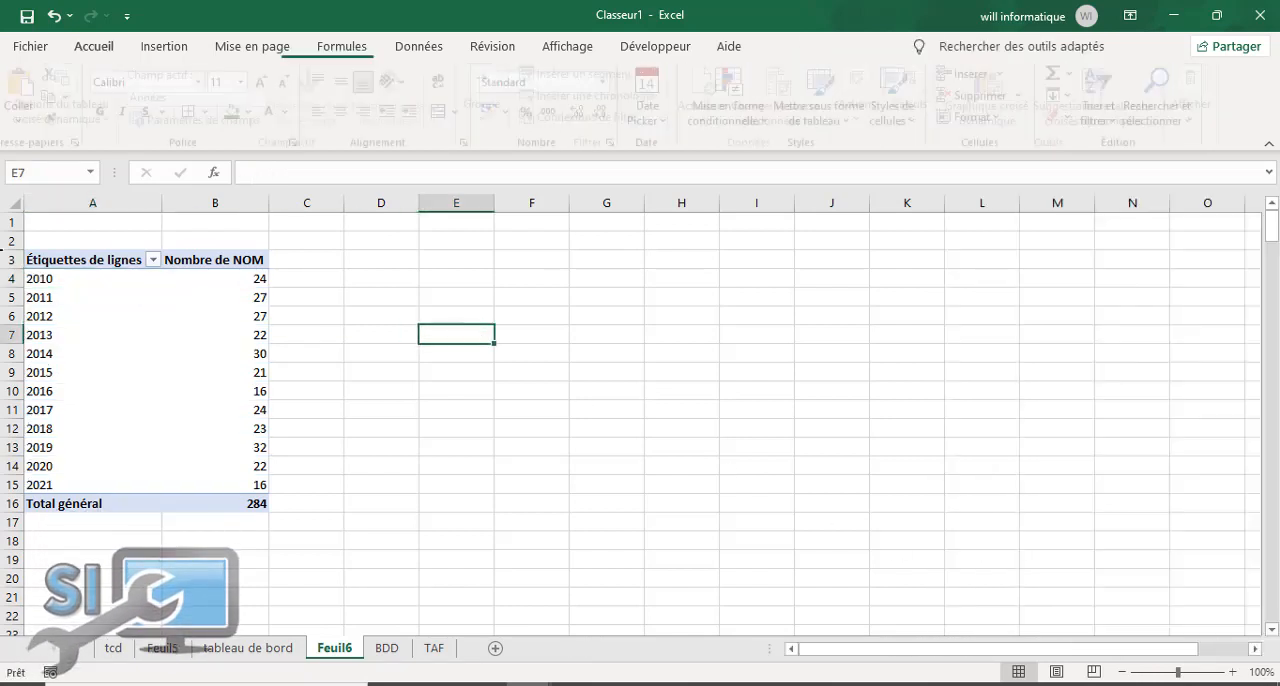
Step: Insert a clustered column pivot chart from the yearly pivot table and place it beside the table
click(176, 320)
click(985, 112)
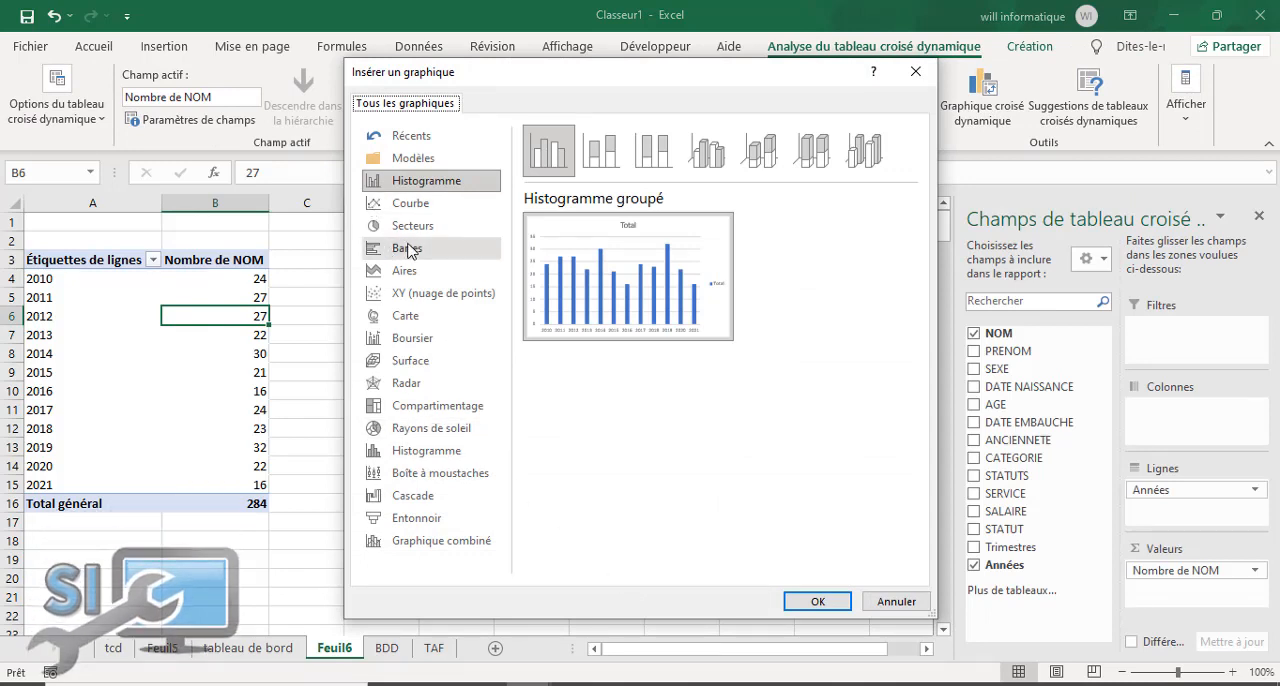
click(832, 600)
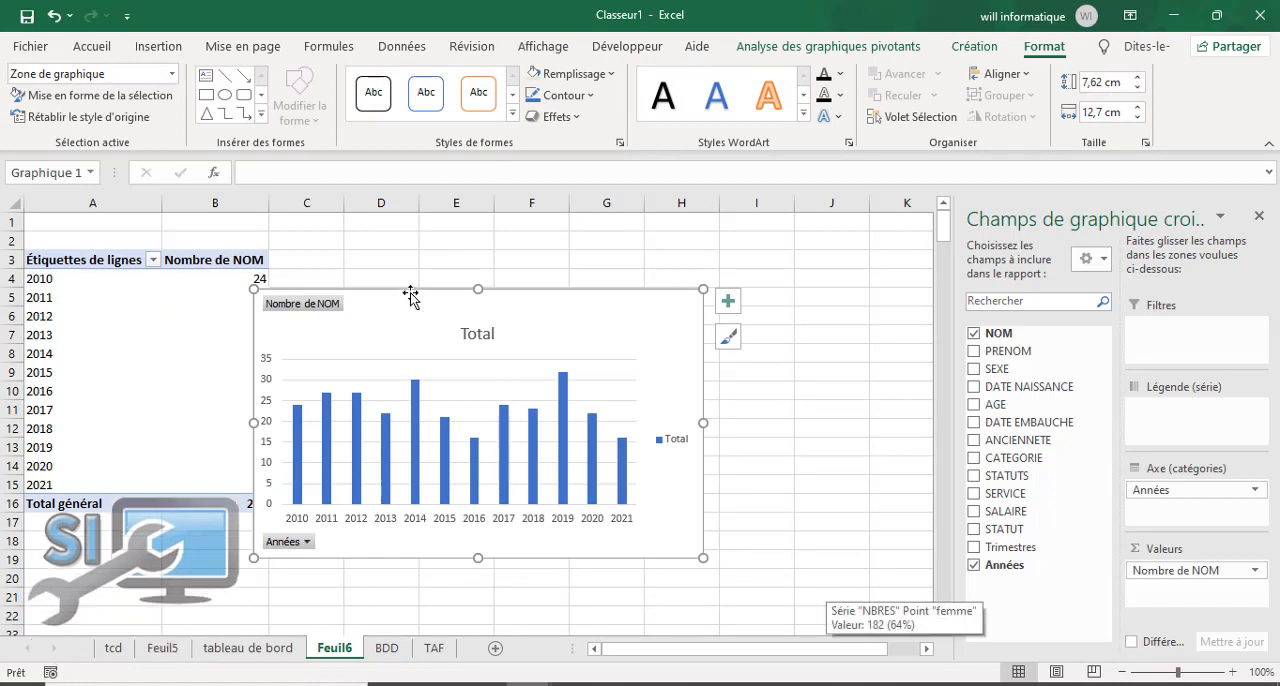
drag(414, 297, 543, 284)
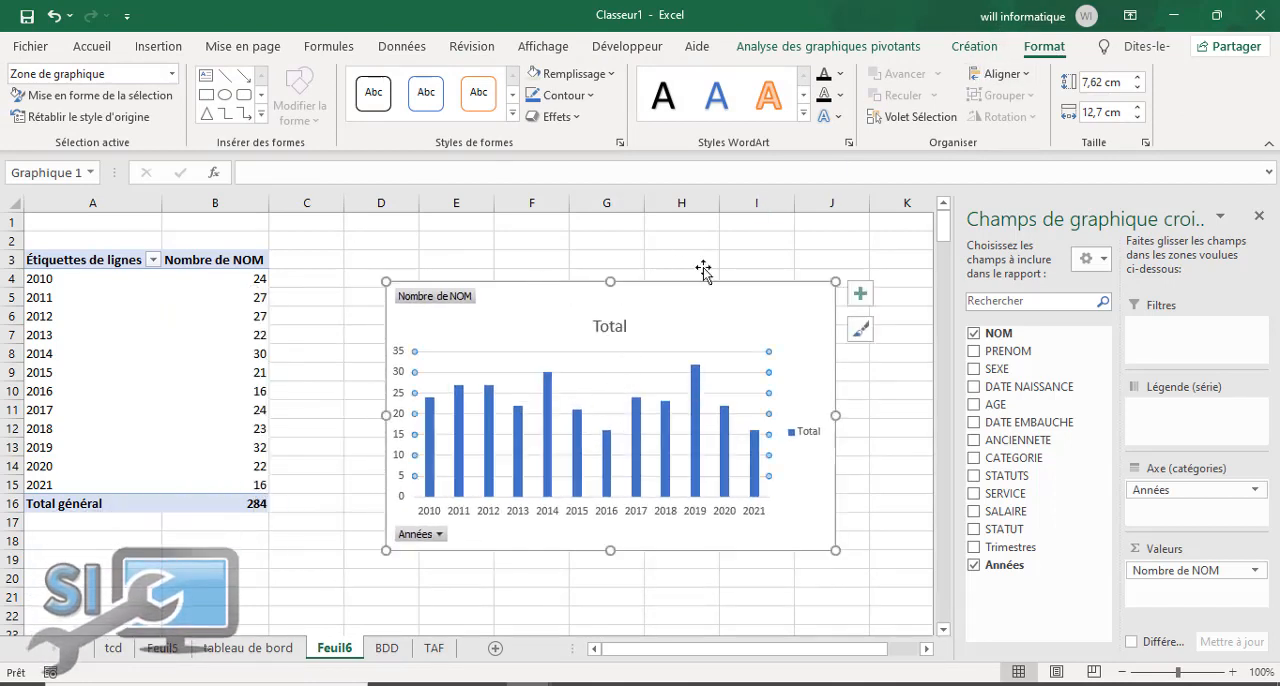
Step: Change the yearly pivot chart's type to a line chart with markers
click(960, 48)
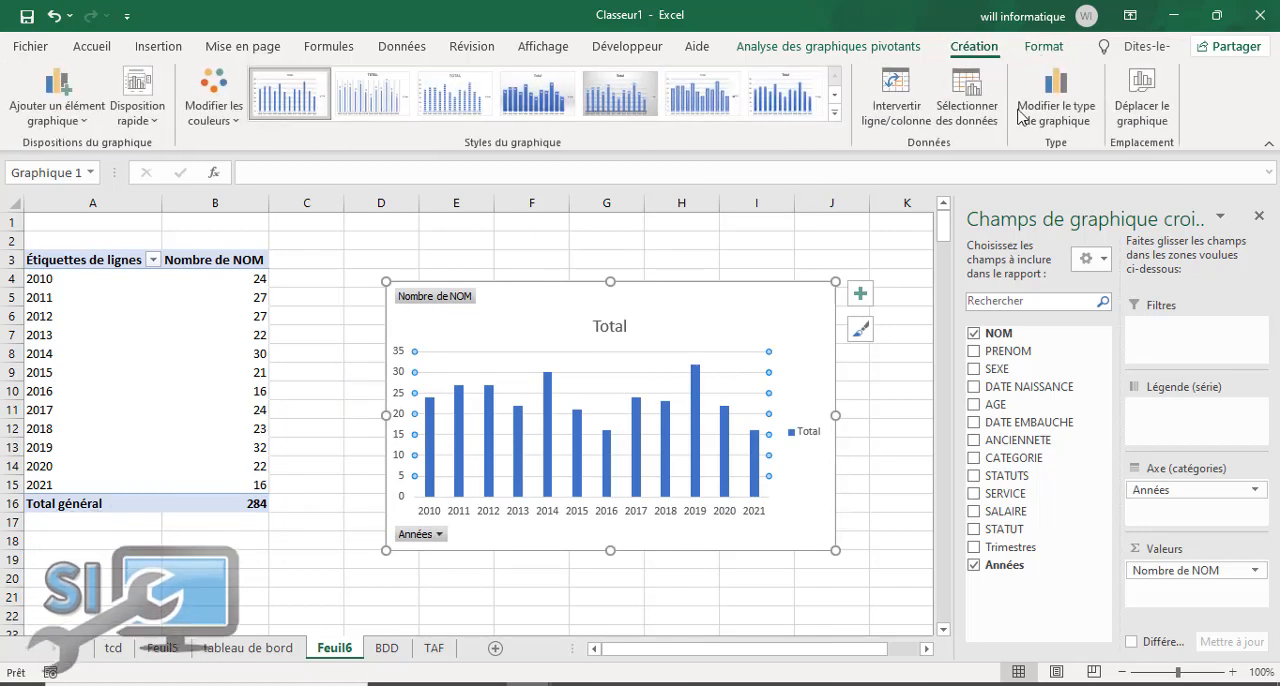
click(1048, 112)
click(440, 204)
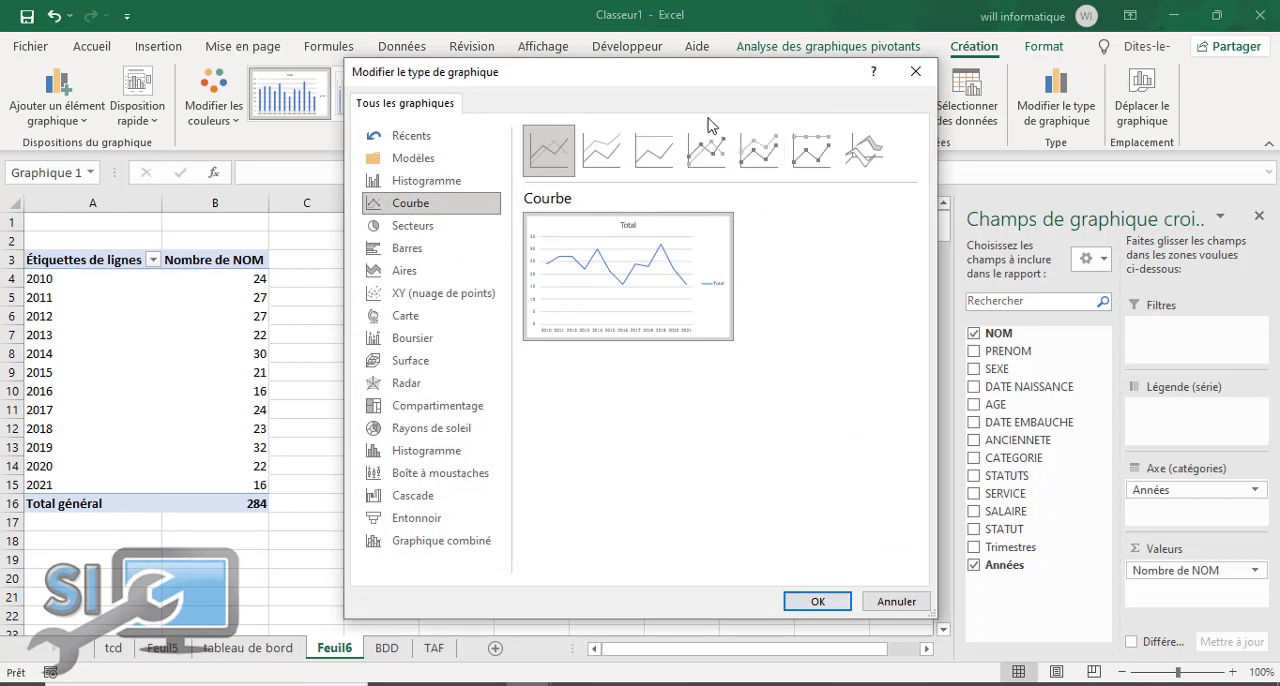
click(710, 150)
click(817, 601)
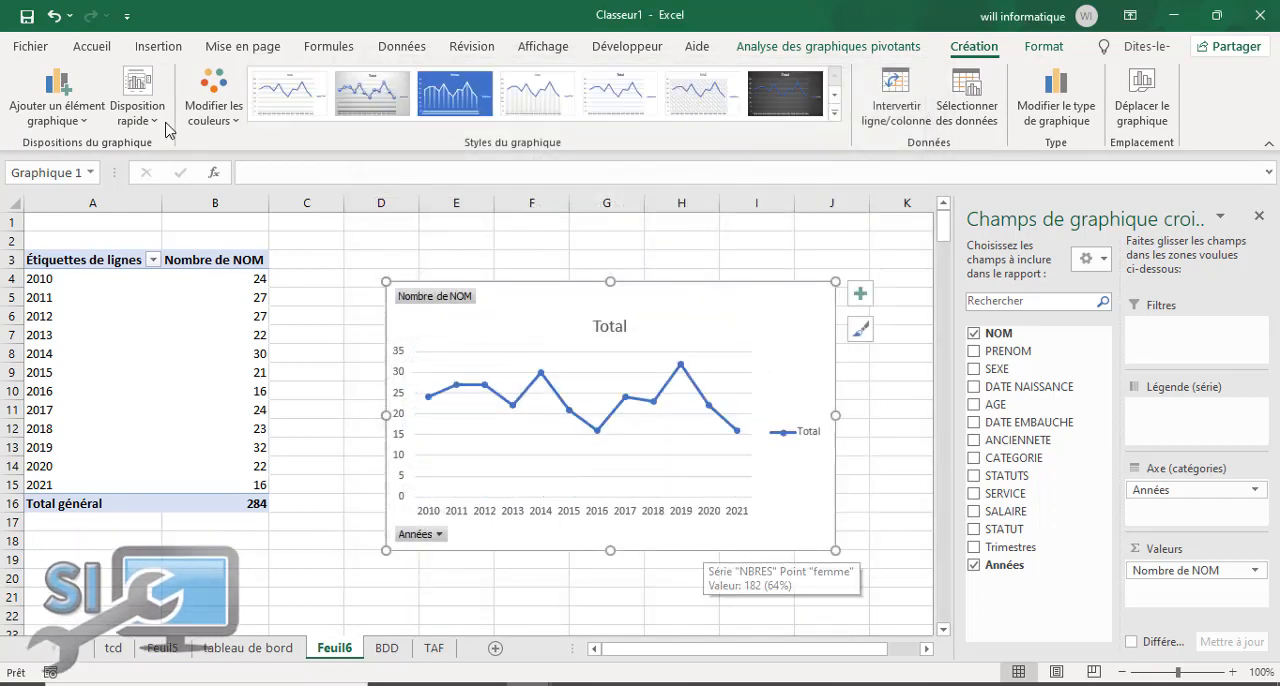
Step: Add data labels above the points of the yearly line chart
click(74, 110)
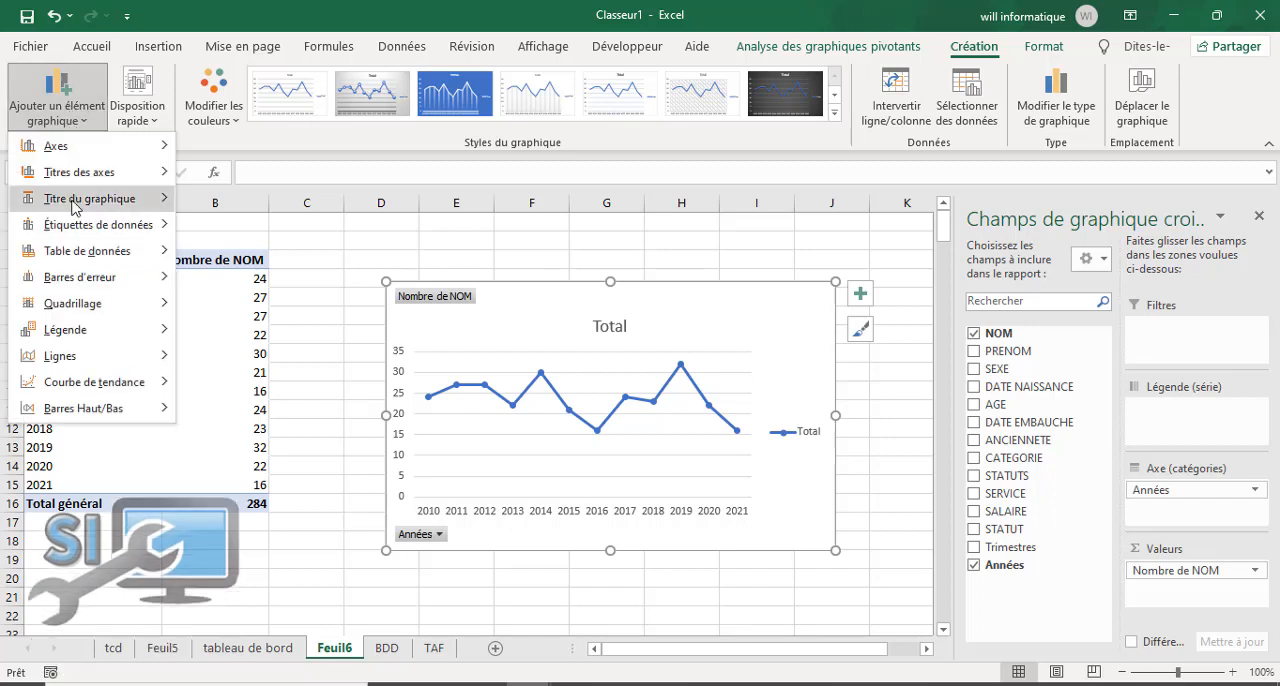
mouse_move(104, 200)
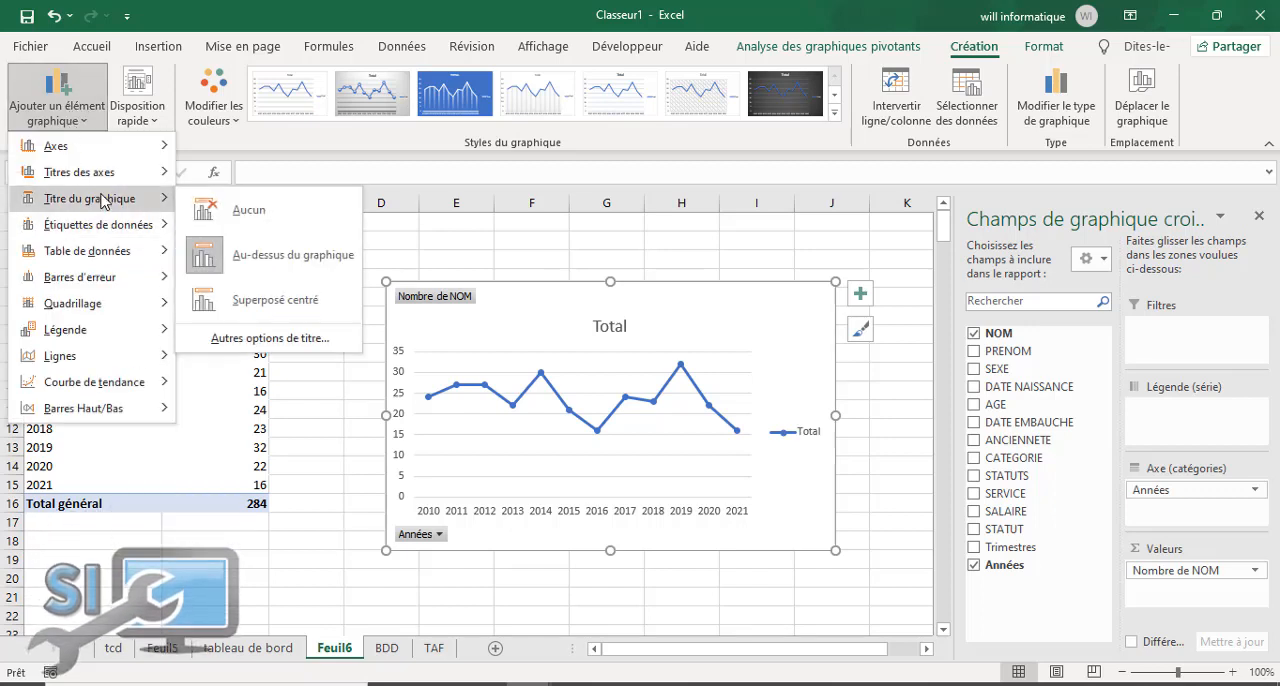
mouse_move(110, 224)
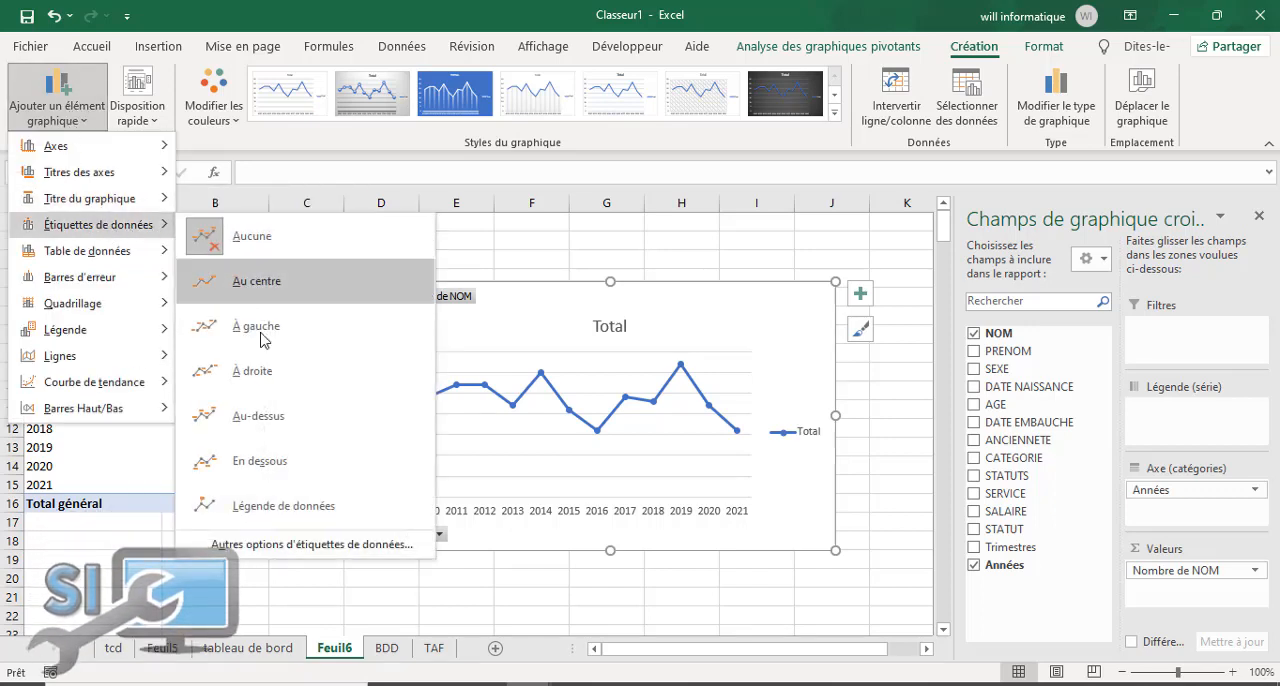
click(279, 437)
Step: Add drop lines (Lignes de projection) and a linear trendline to the yearly line chart
click(57, 110)
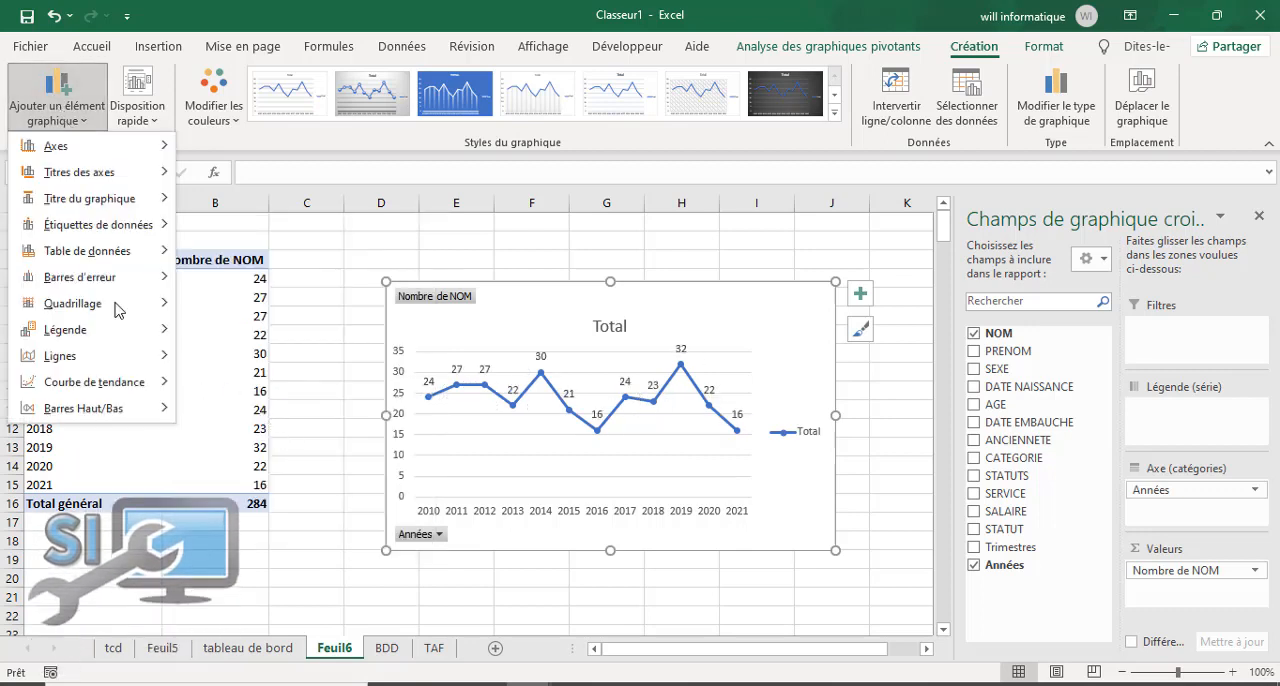
mouse_move(137, 391)
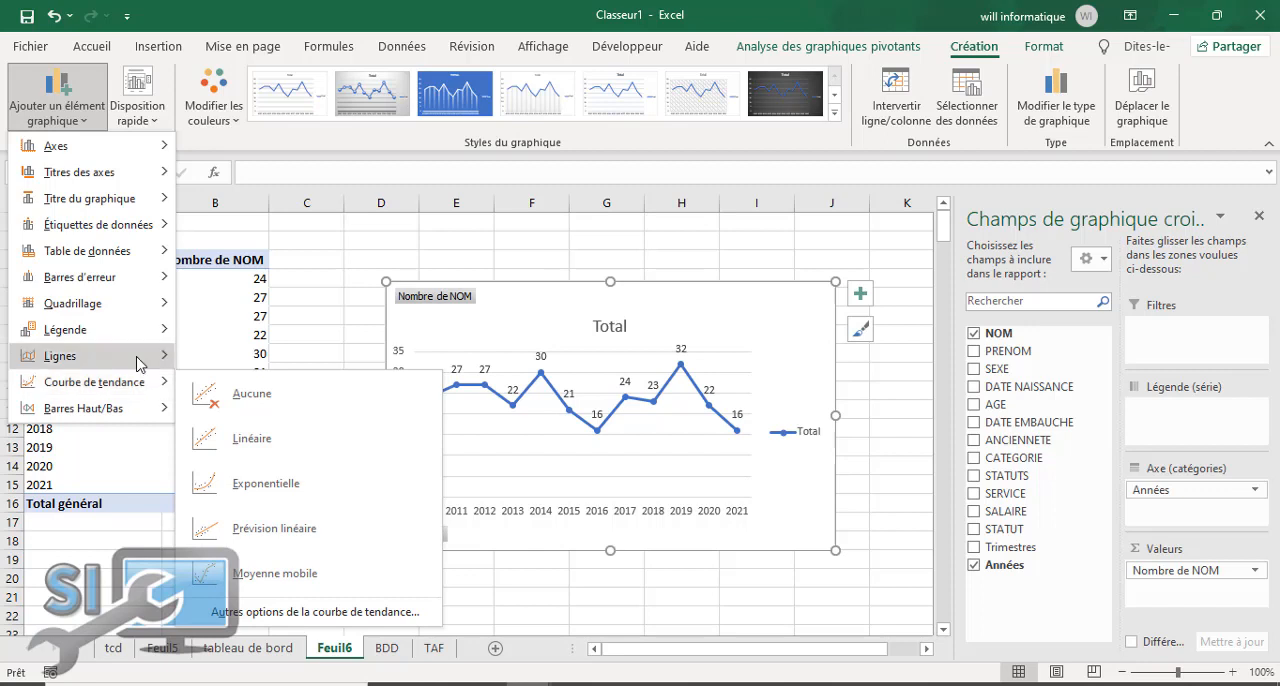
mouse_move(150, 356)
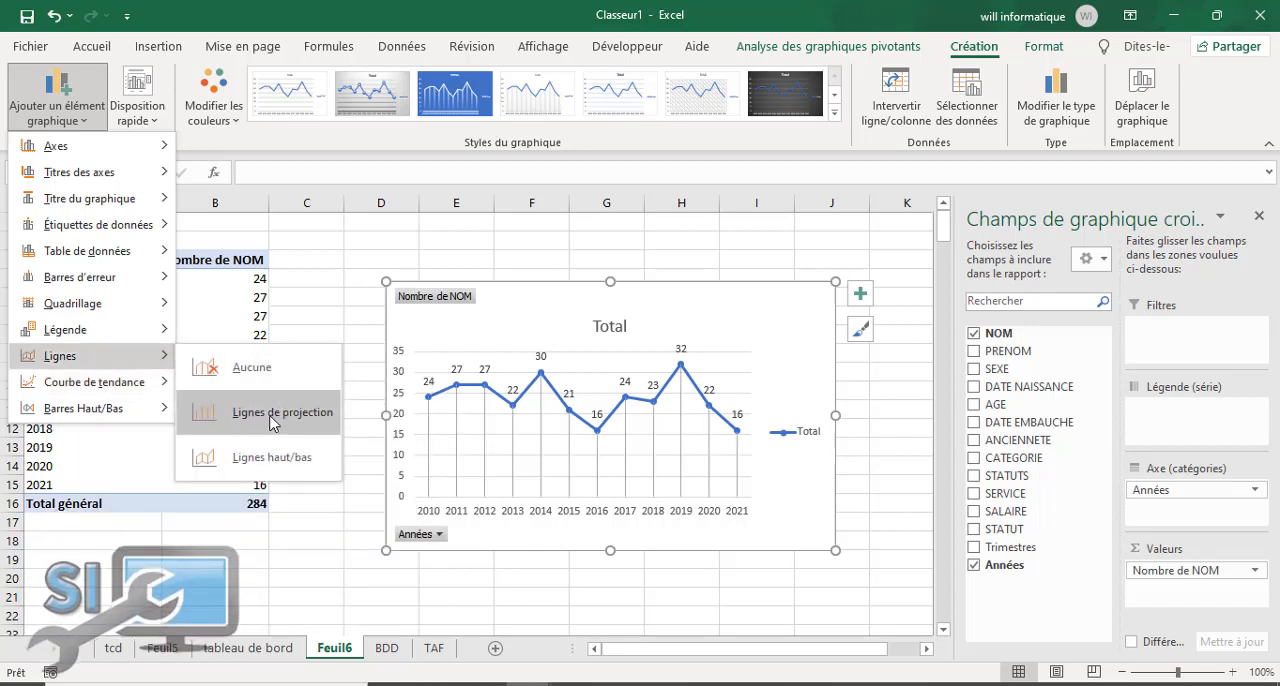
click(270, 414)
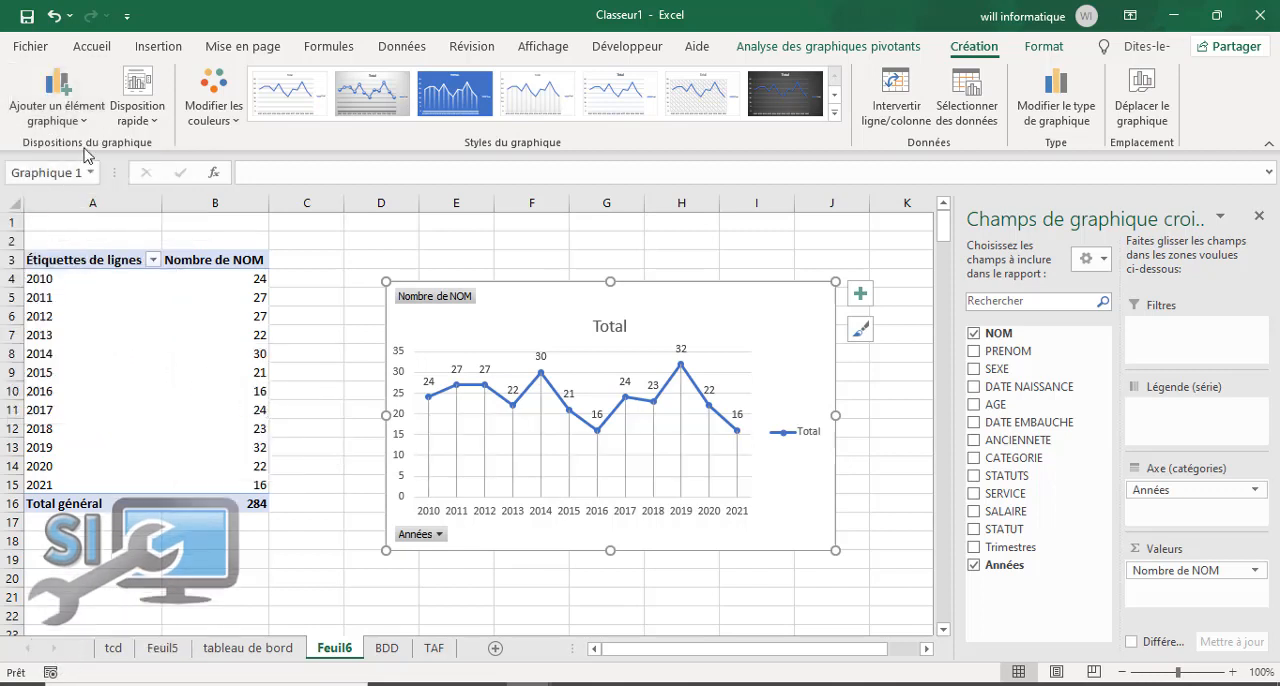
click(57, 105)
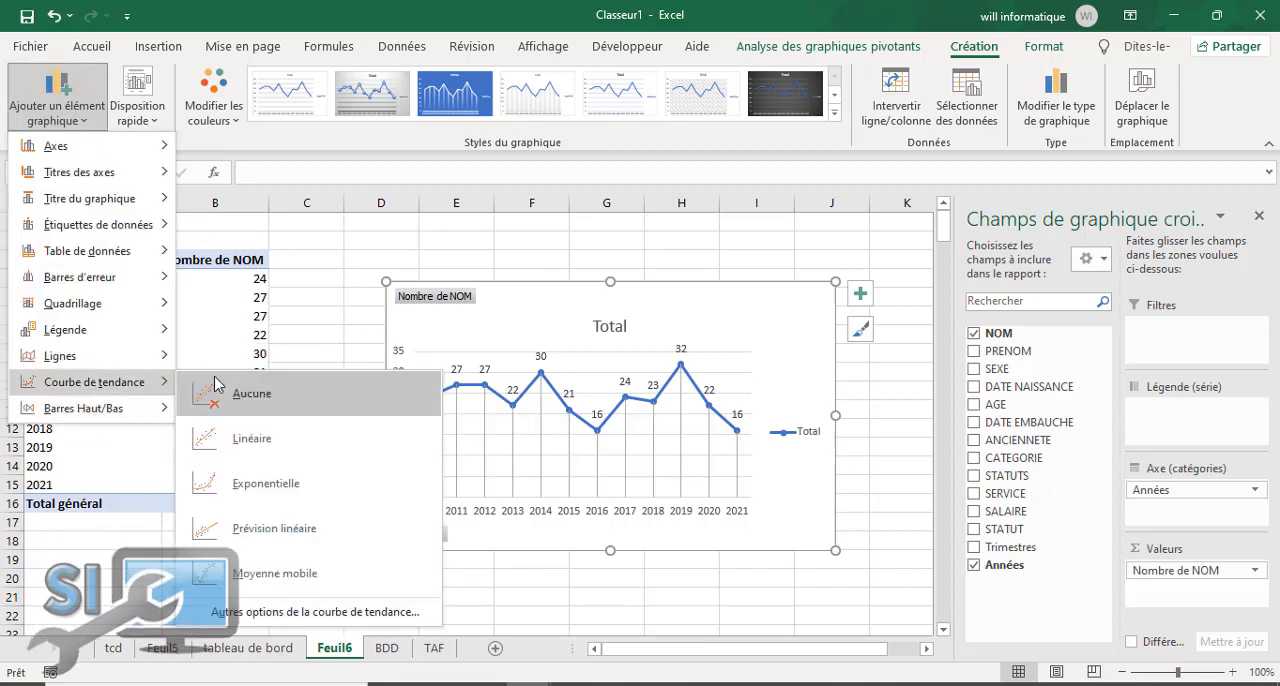
click(230, 437)
drag(792, 466, 786, 468)
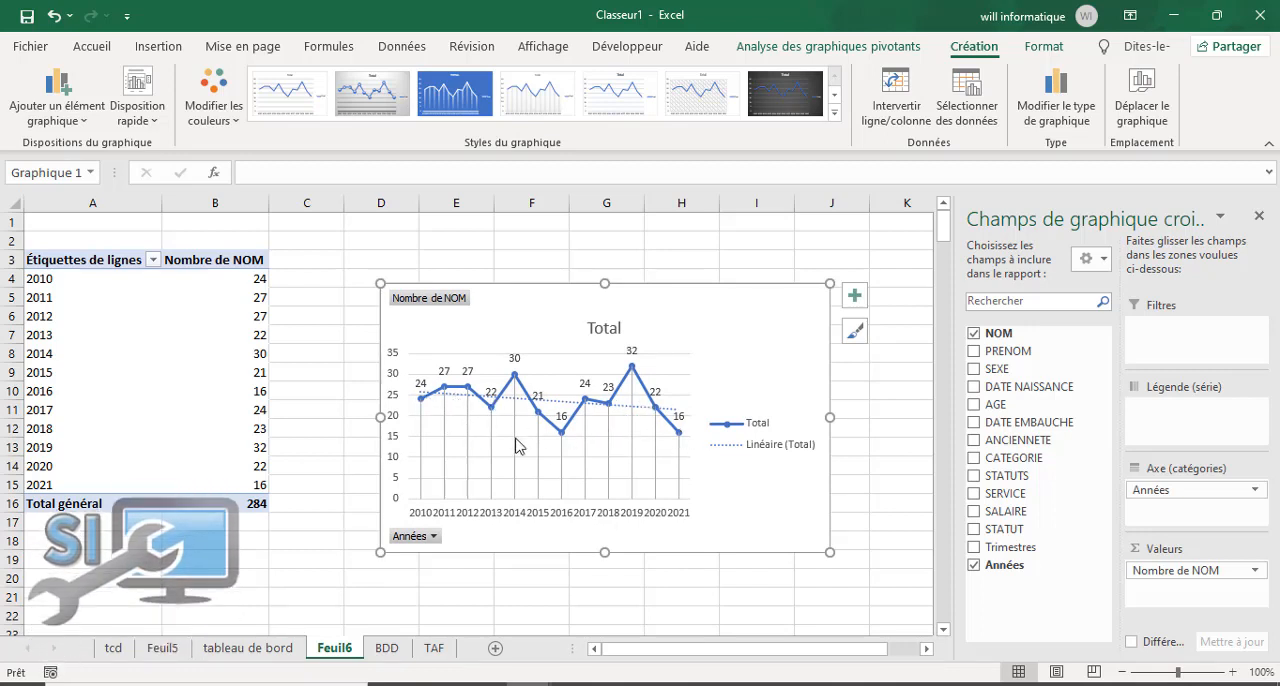
Step: Copy the yearly line chart to cell Q16 of "tableau de bord" with the destination theme and close the chart field list
right_click(783, 314)
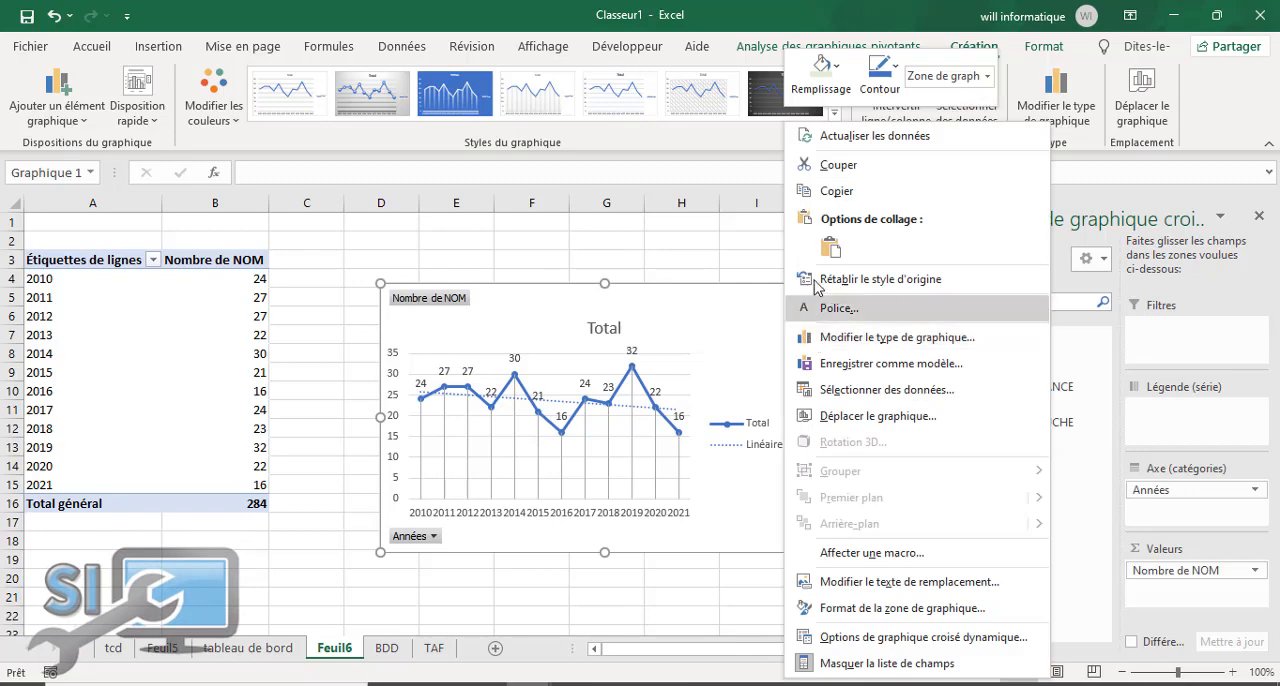
click(803, 195)
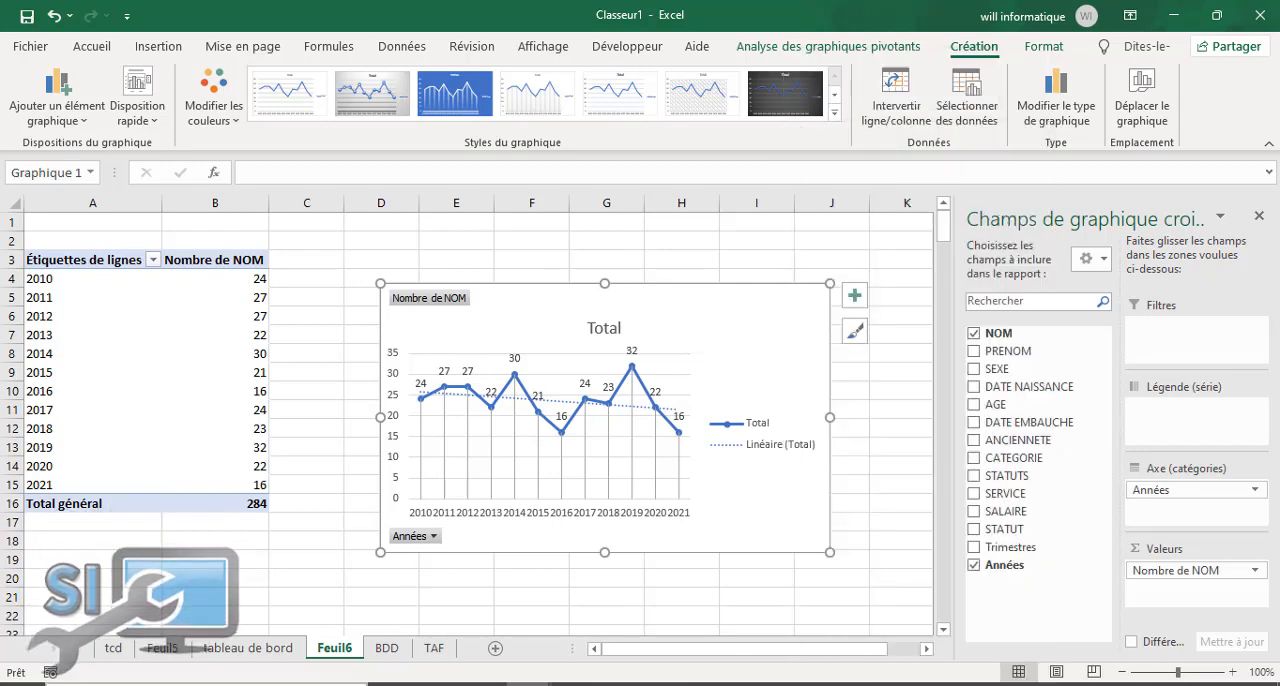
click(269, 655)
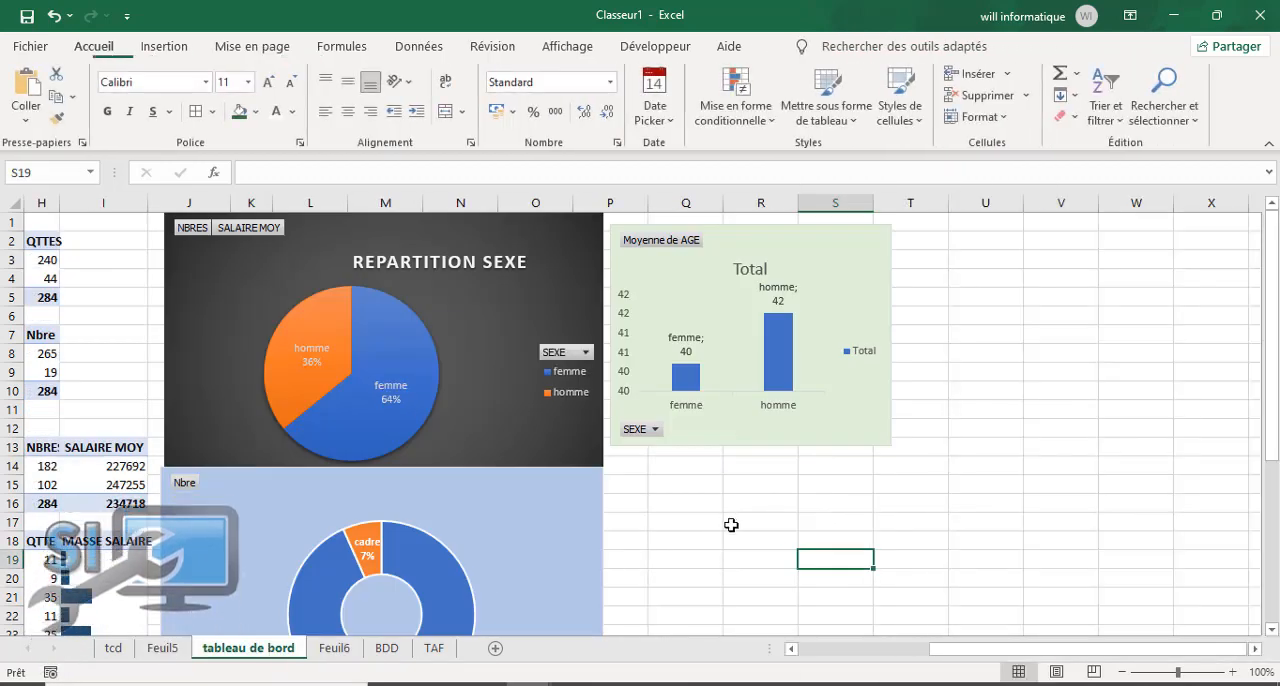
click(623, 463)
right_click(625, 464)
click(626, 517)
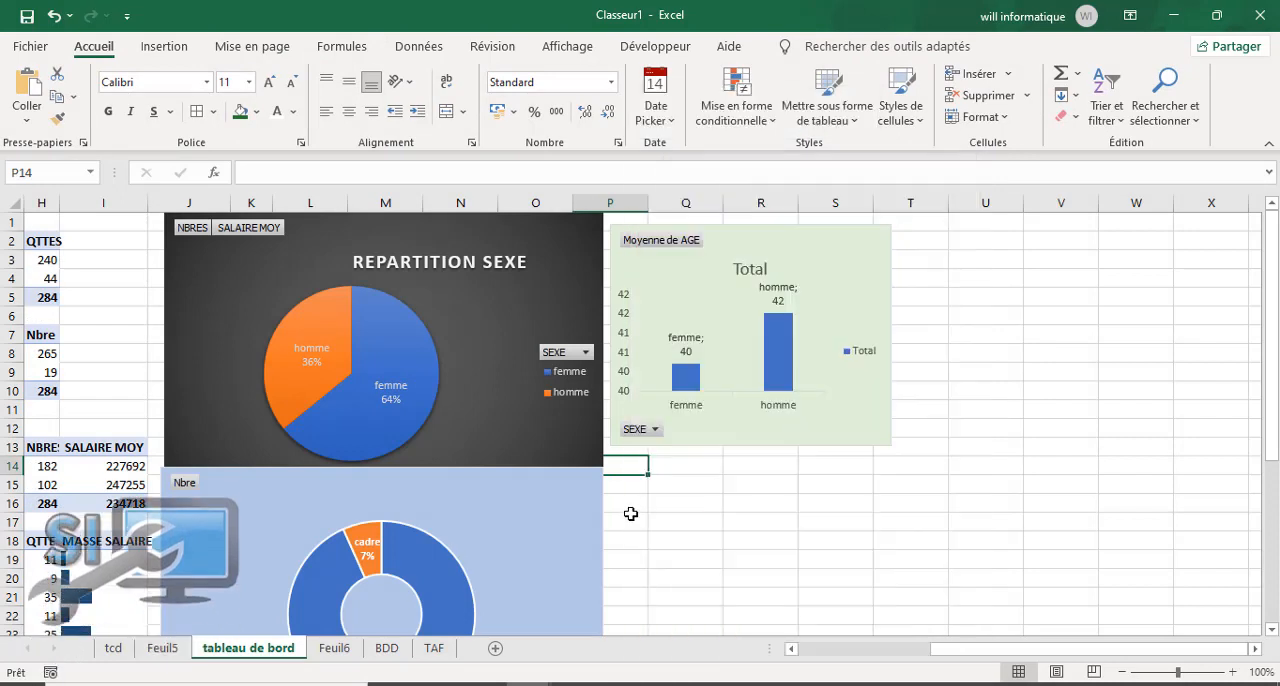
click(637, 507)
right_click(637, 507)
click(641, 533)
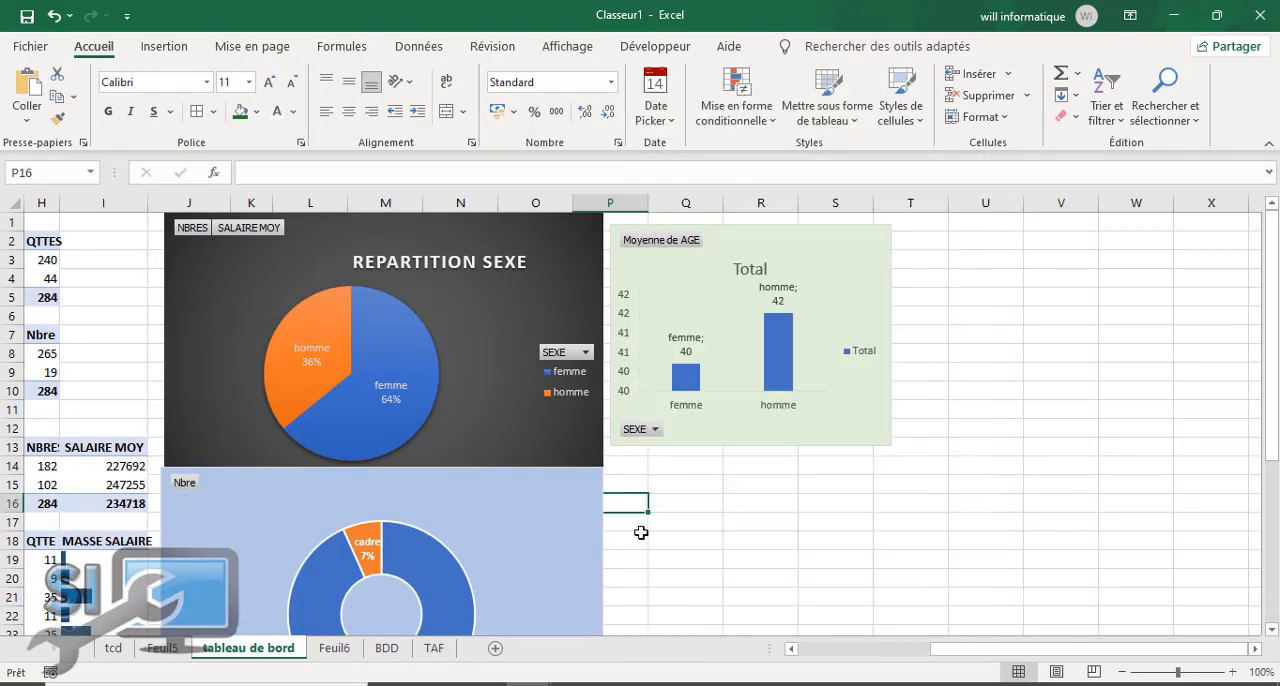
right_click(670, 507)
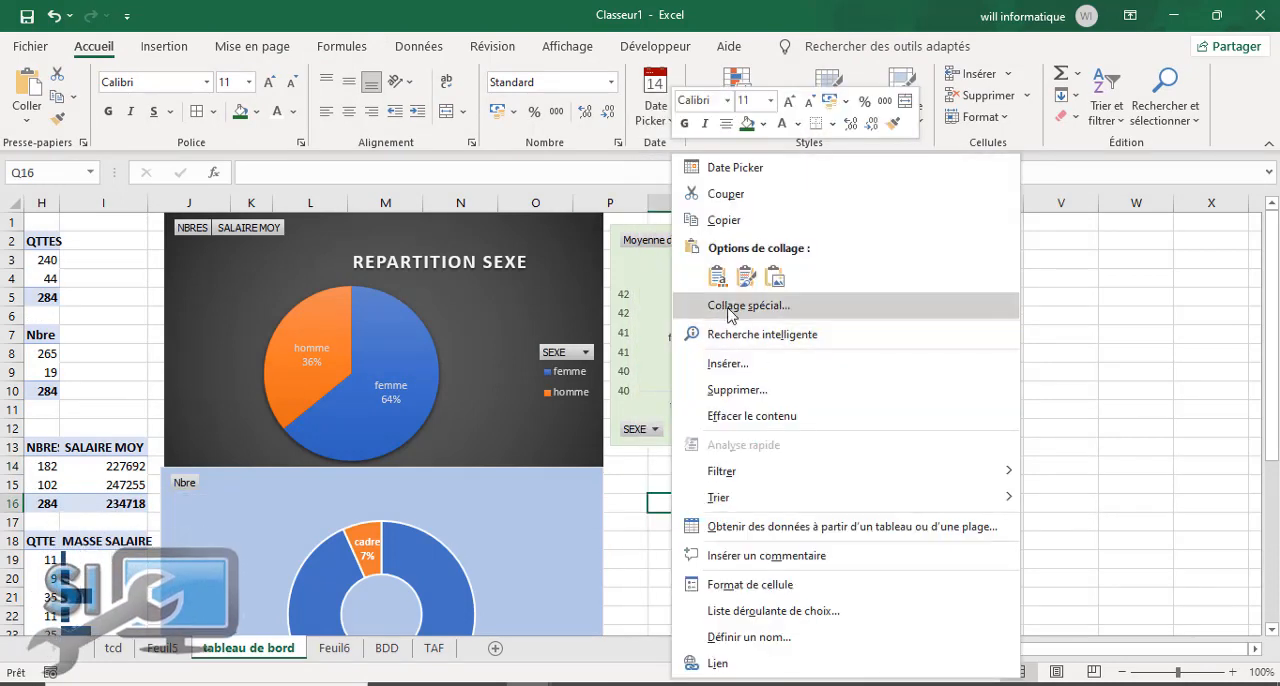
click(716, 279)
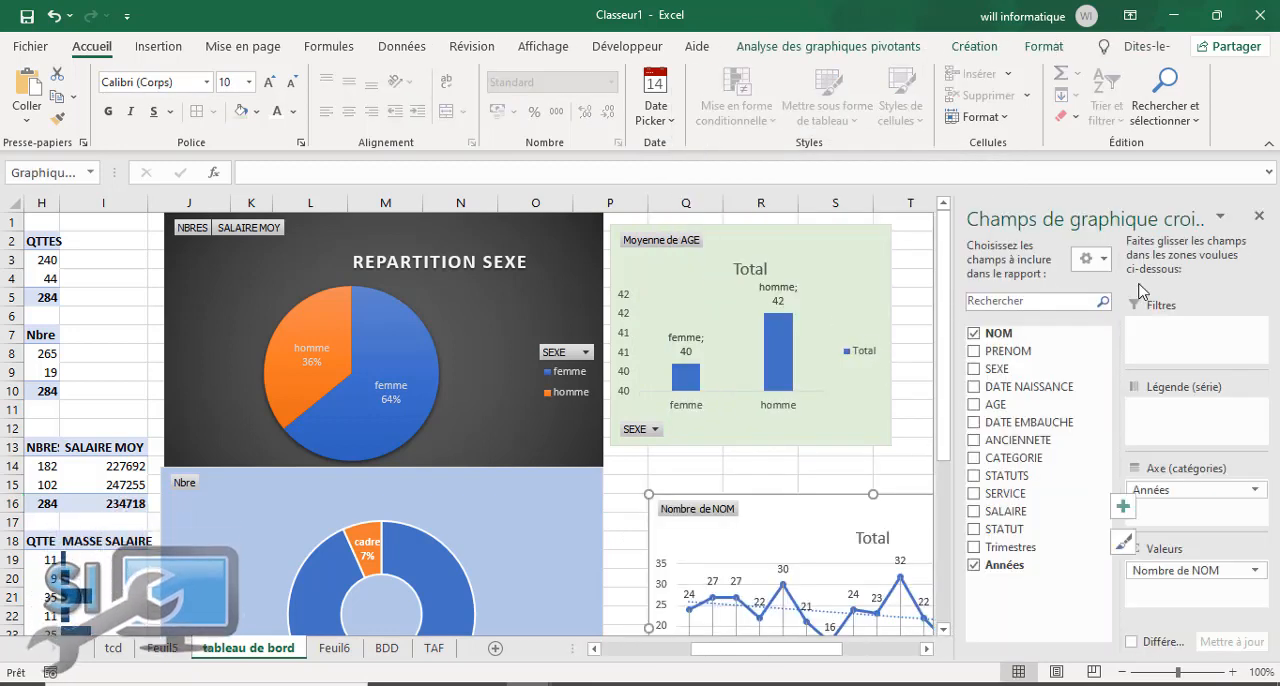
click(1259, 216)
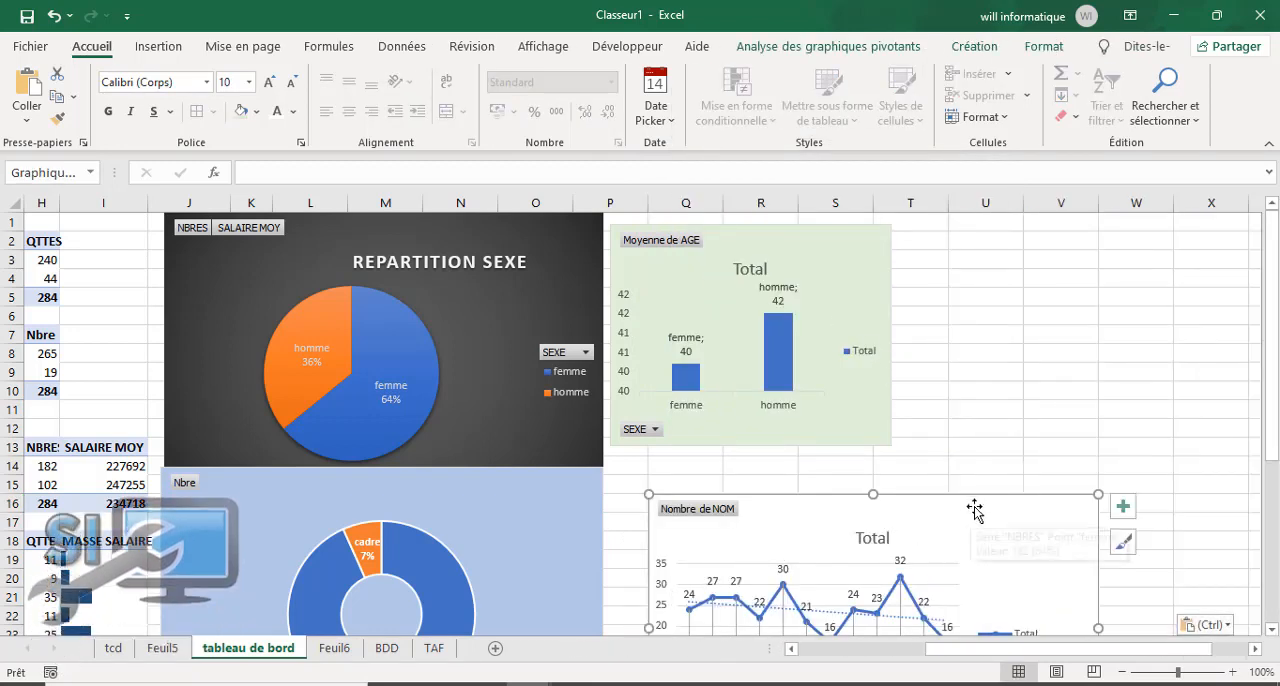
Step: Place the yearly line chart directly below the average-age chart, widen it to column W and extend it to the doughnut chart's lower edge
drag(971, 491, 950, 457)
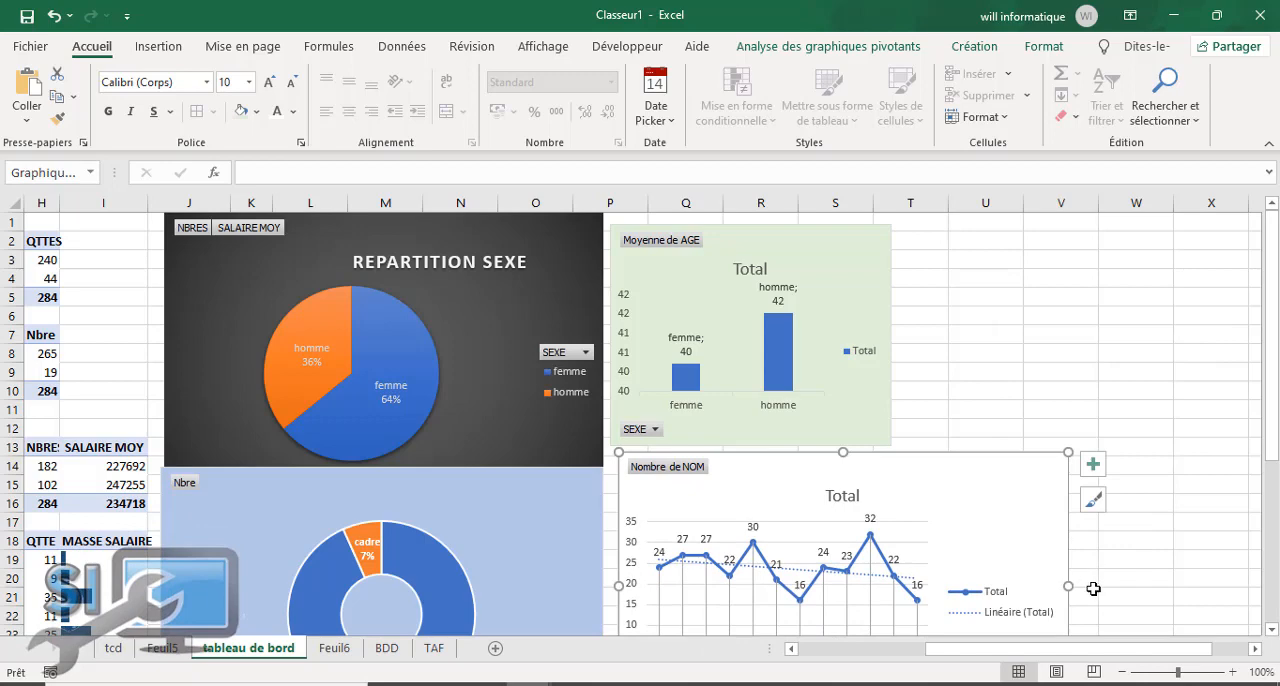
drag(1069, 589, 1211, 590)
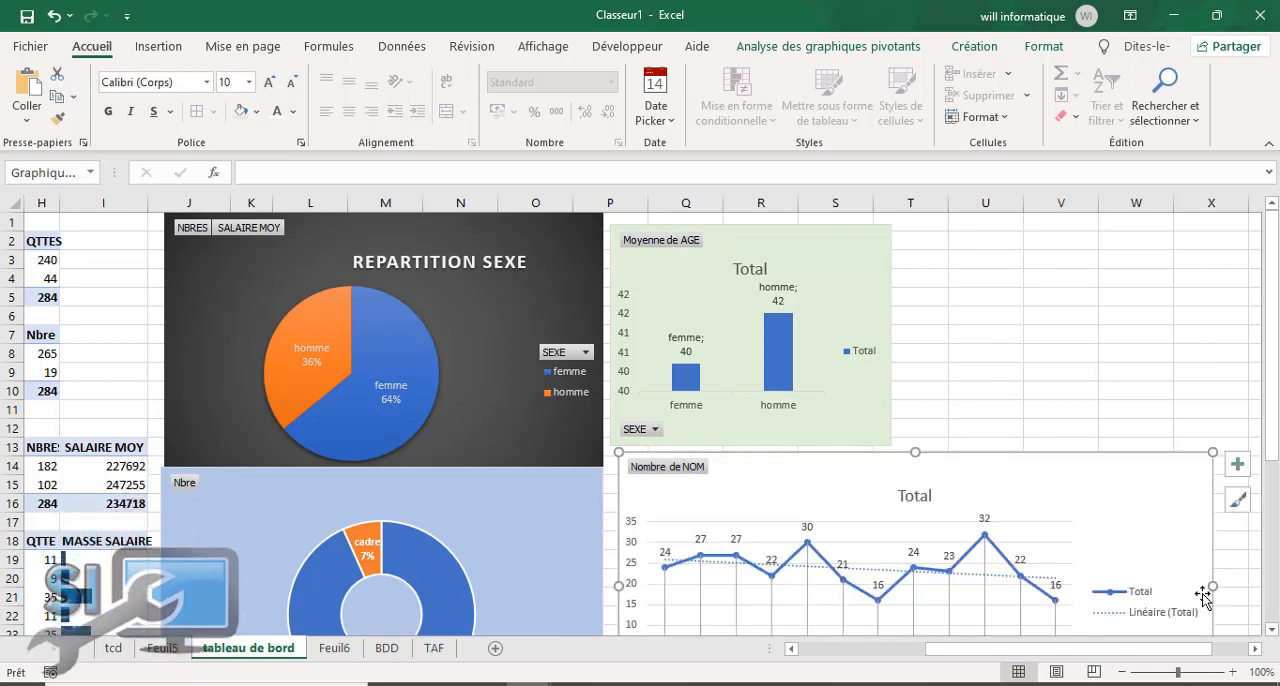
scroll(1273, 440, down, 3)
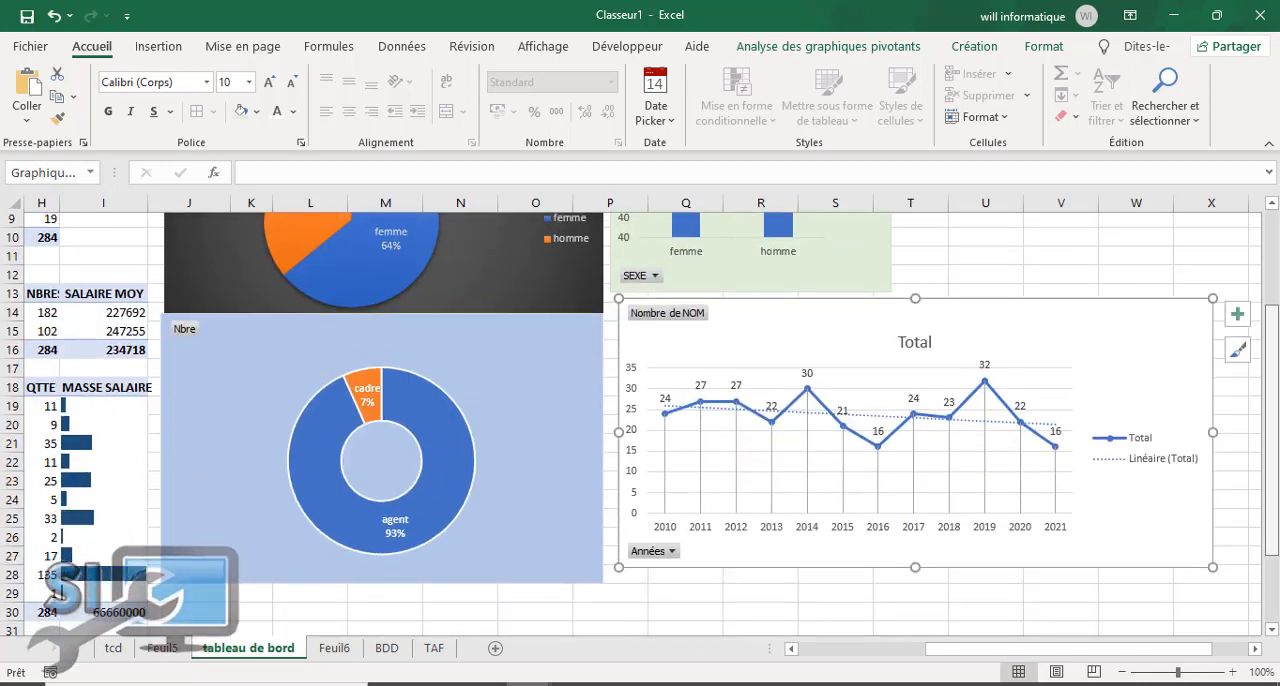
drag(912, 571, 912, 590)
drag(912, 590, 986, 586)
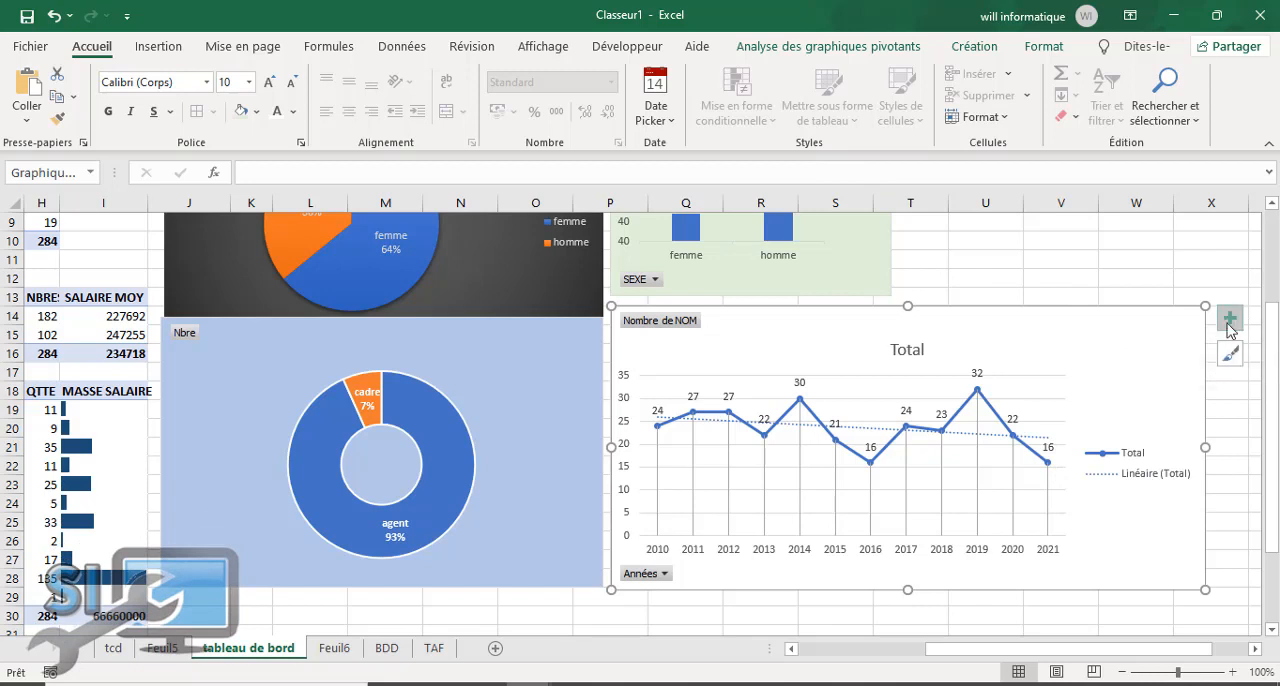
Step: Hide the legend and the gridlines of the yearly line chart
click(1229, 319)
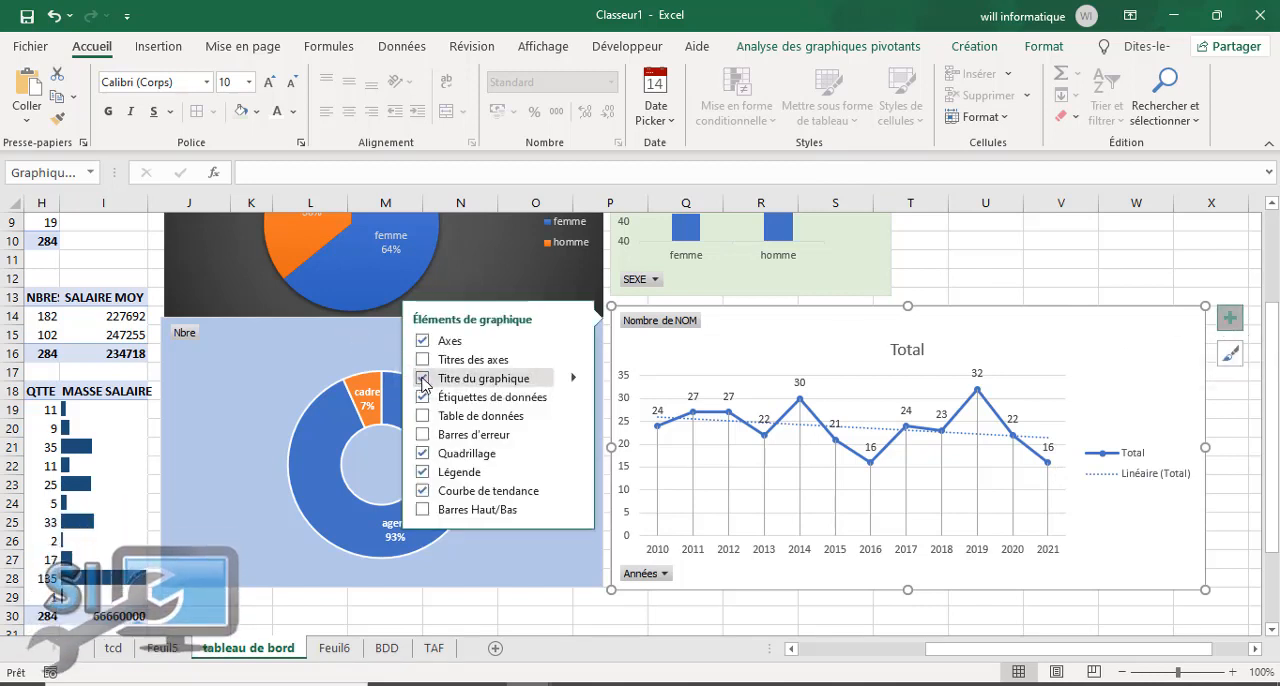
click(423, 472)
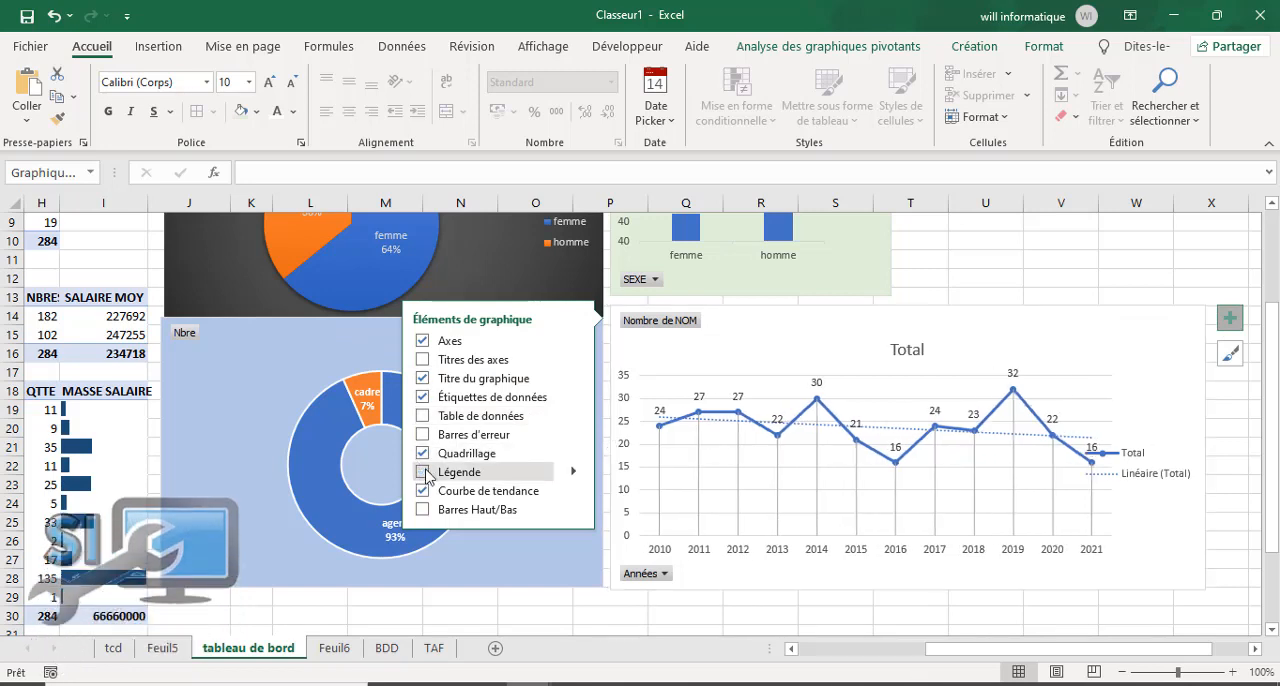
click(423, 455)
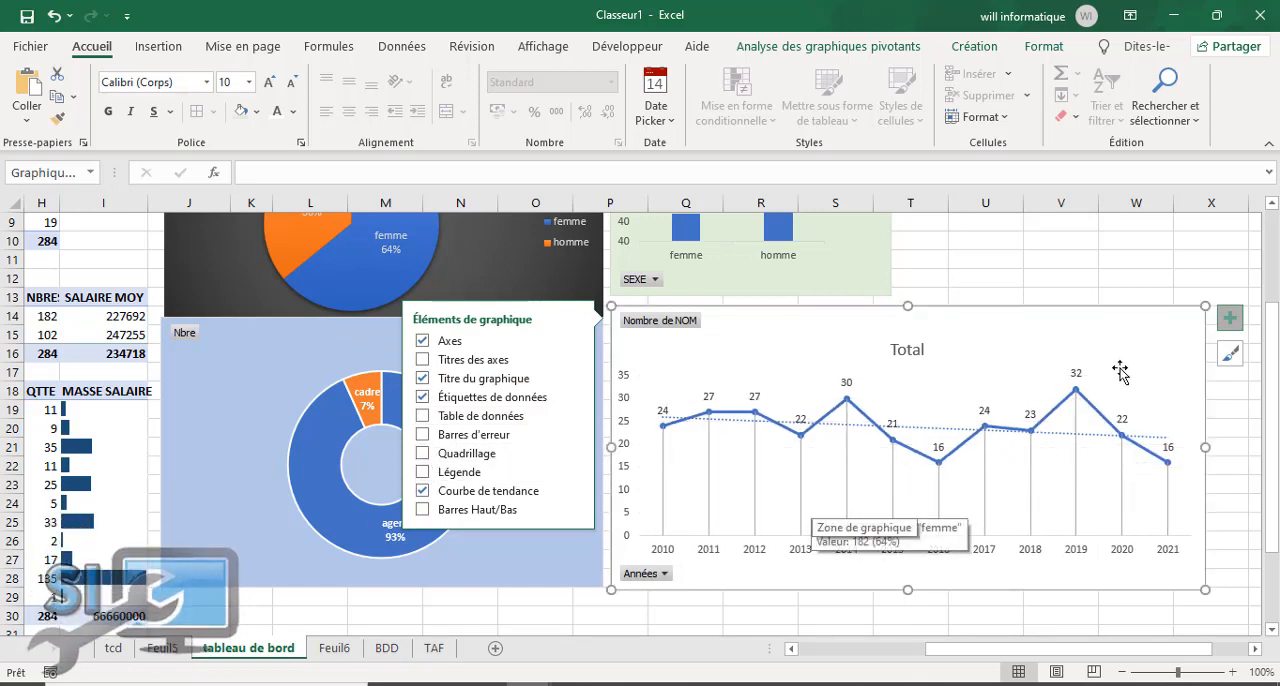
Step: Retitle the yearly line chart "EVOLUTION DU NBRE RECRUTEMENT" and close the title formatting pane
double_click(908, 349)
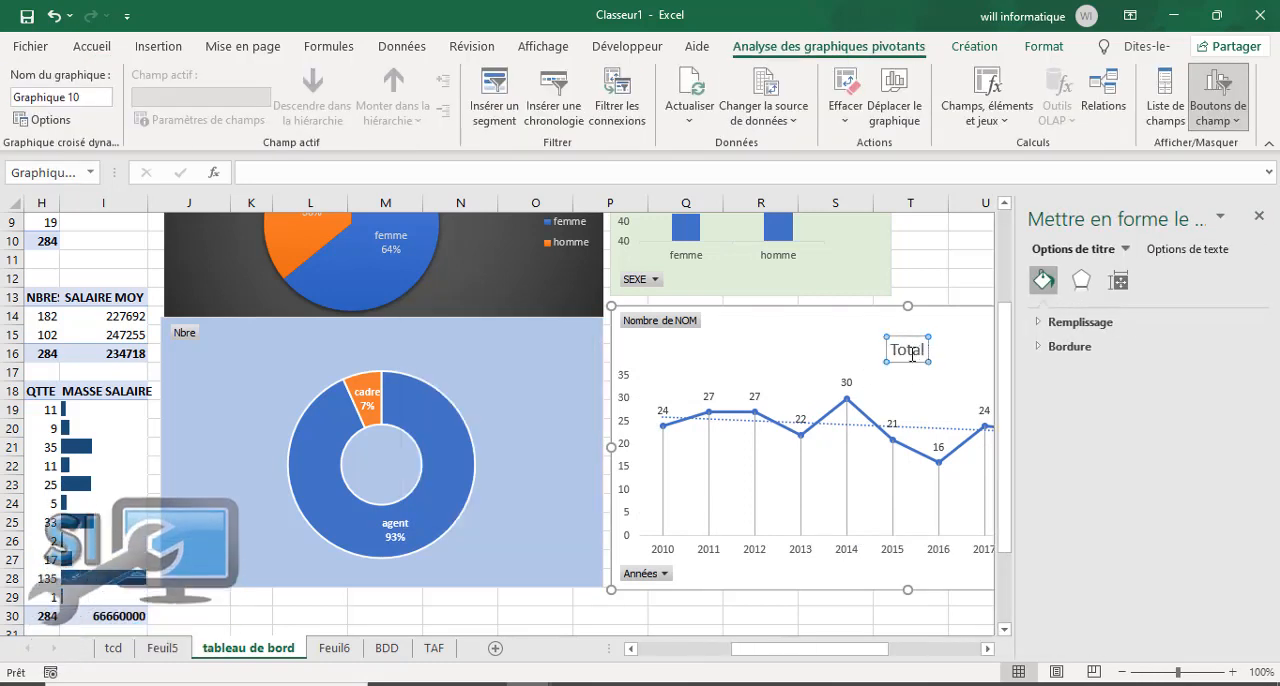
drag(926, 350, 884, 352)
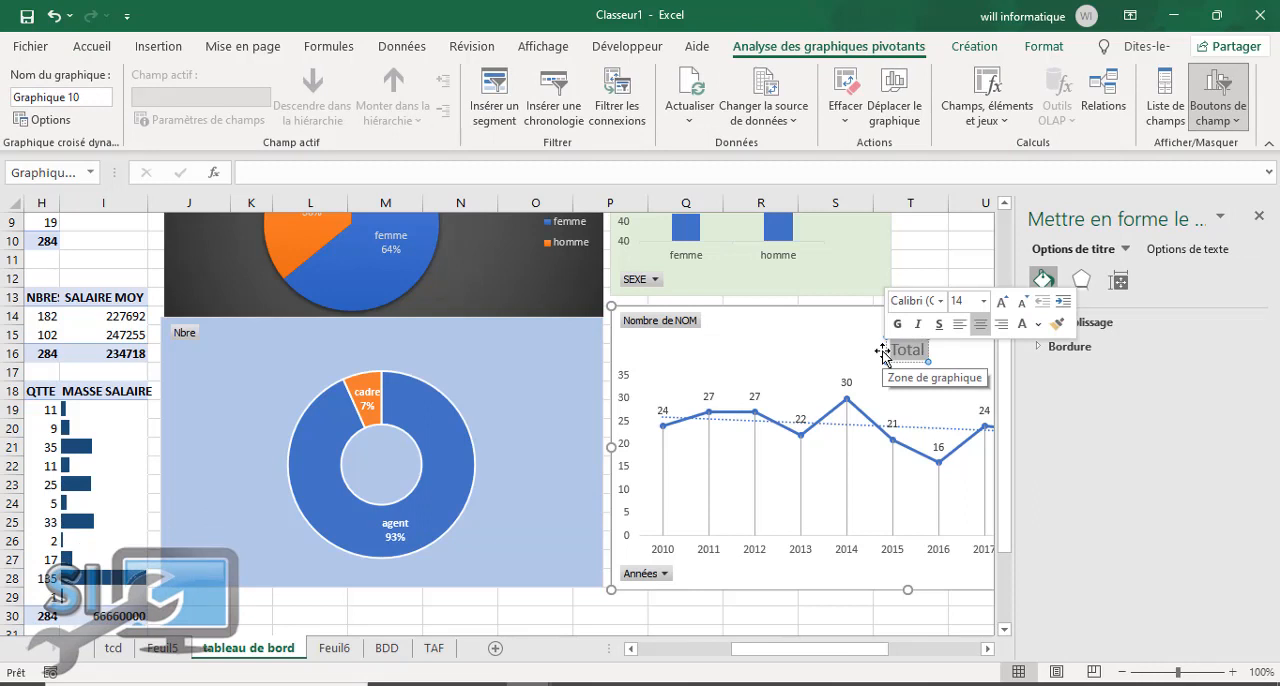
text(EV)
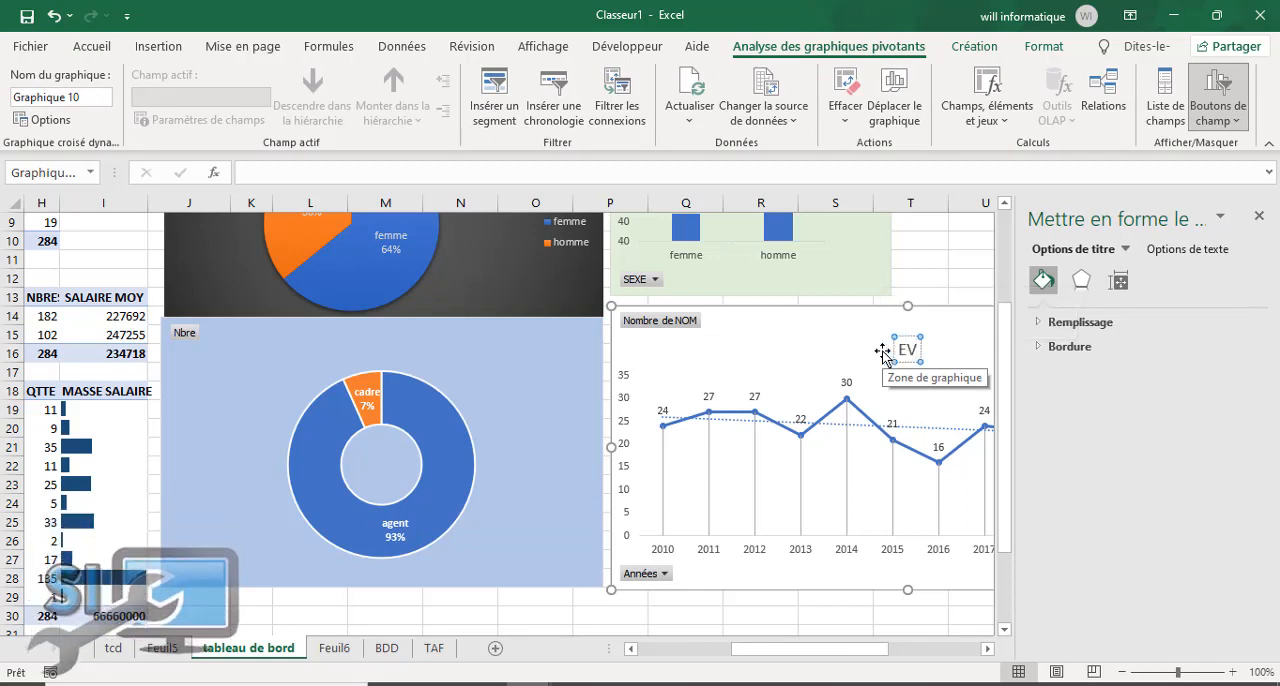
text(OLUTION)
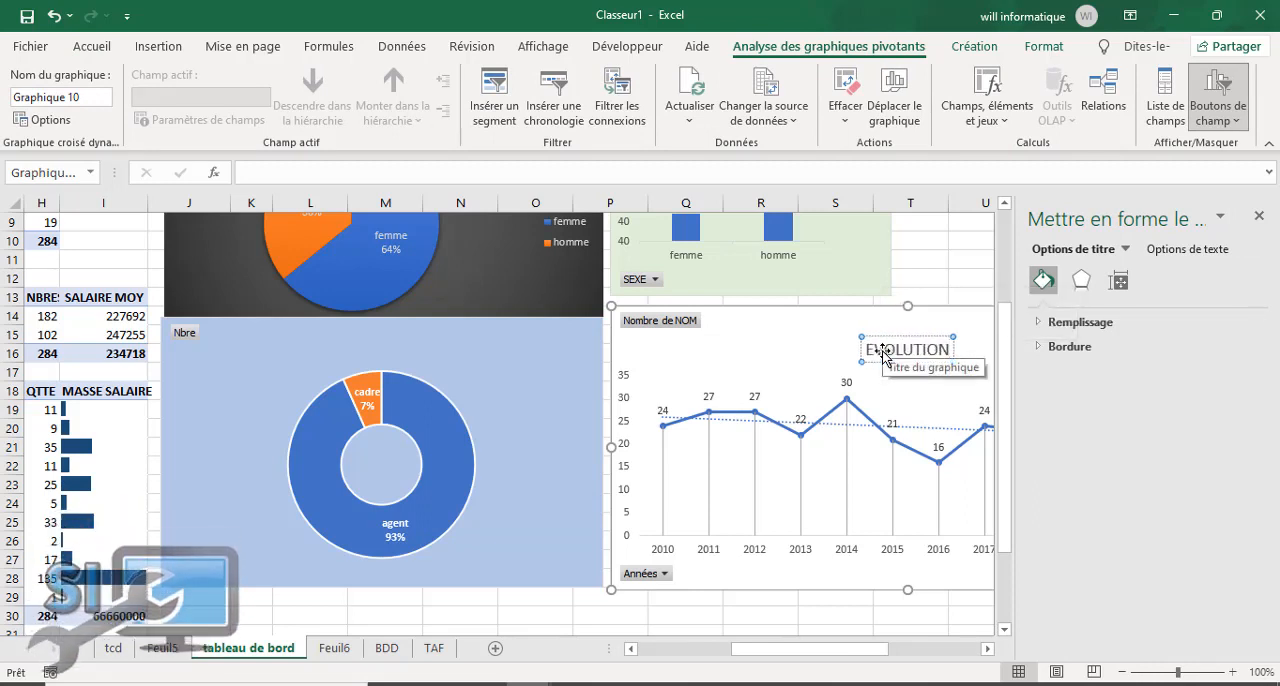
text( DU NBRE)
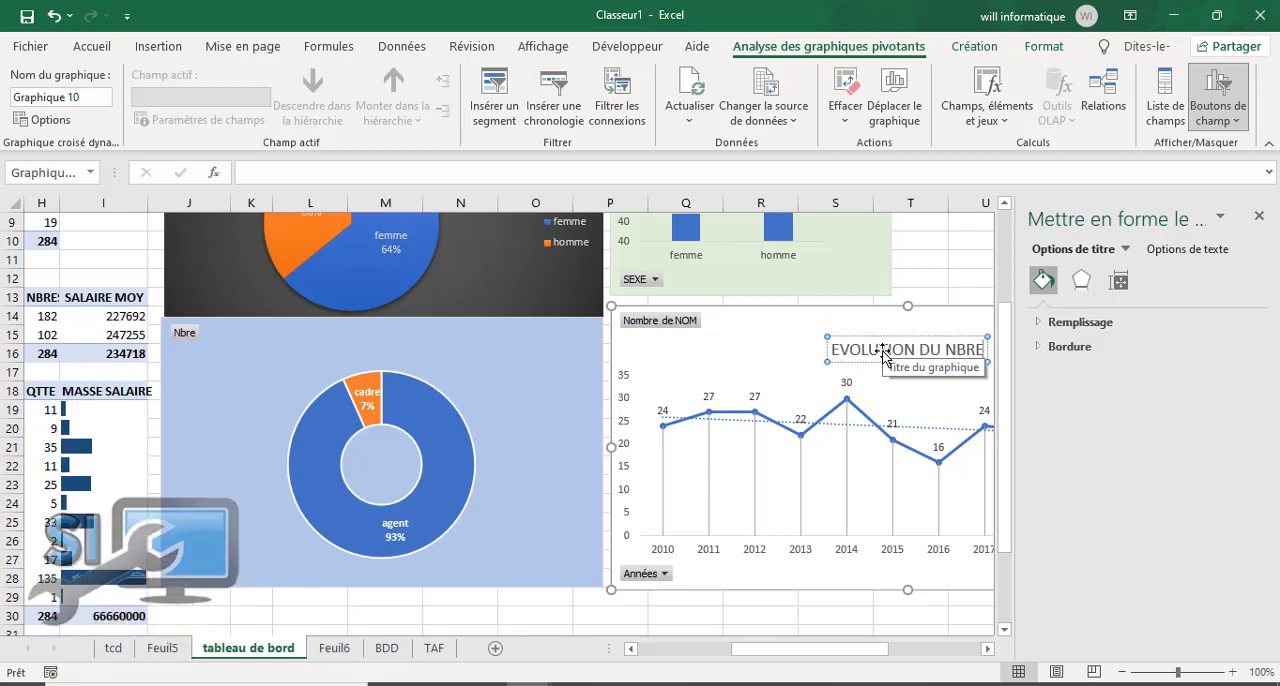
text( REC)
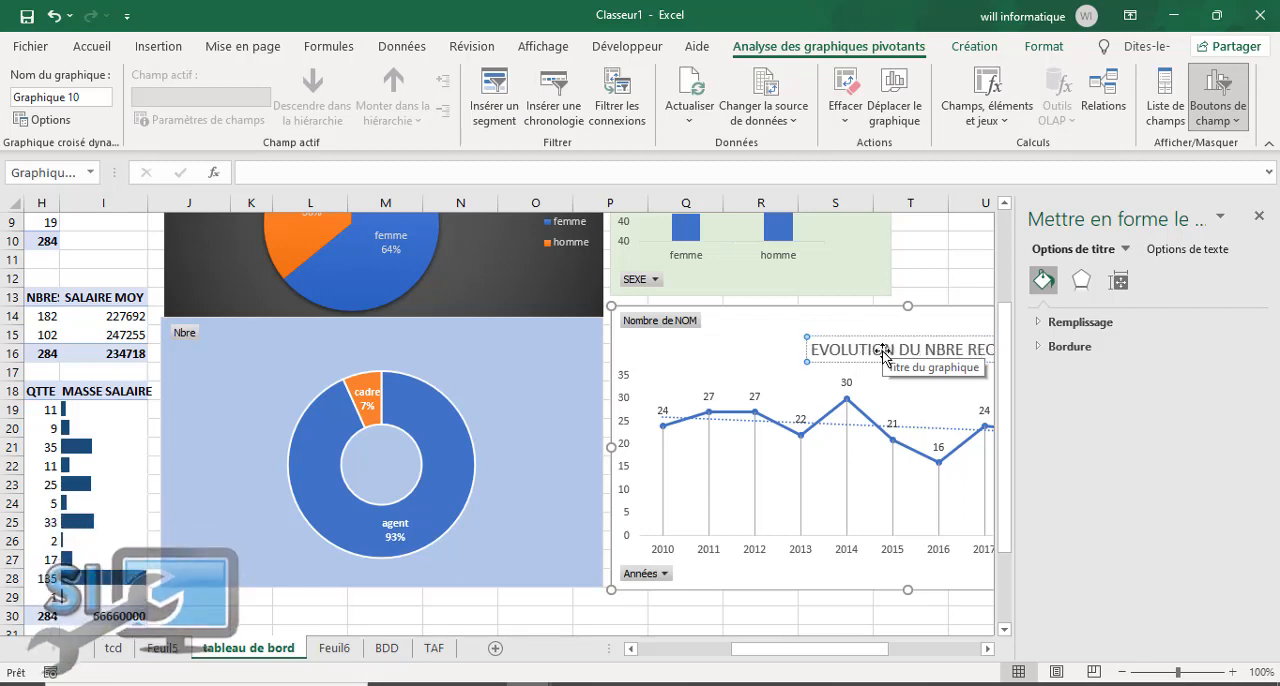
text(RUTEMEN)
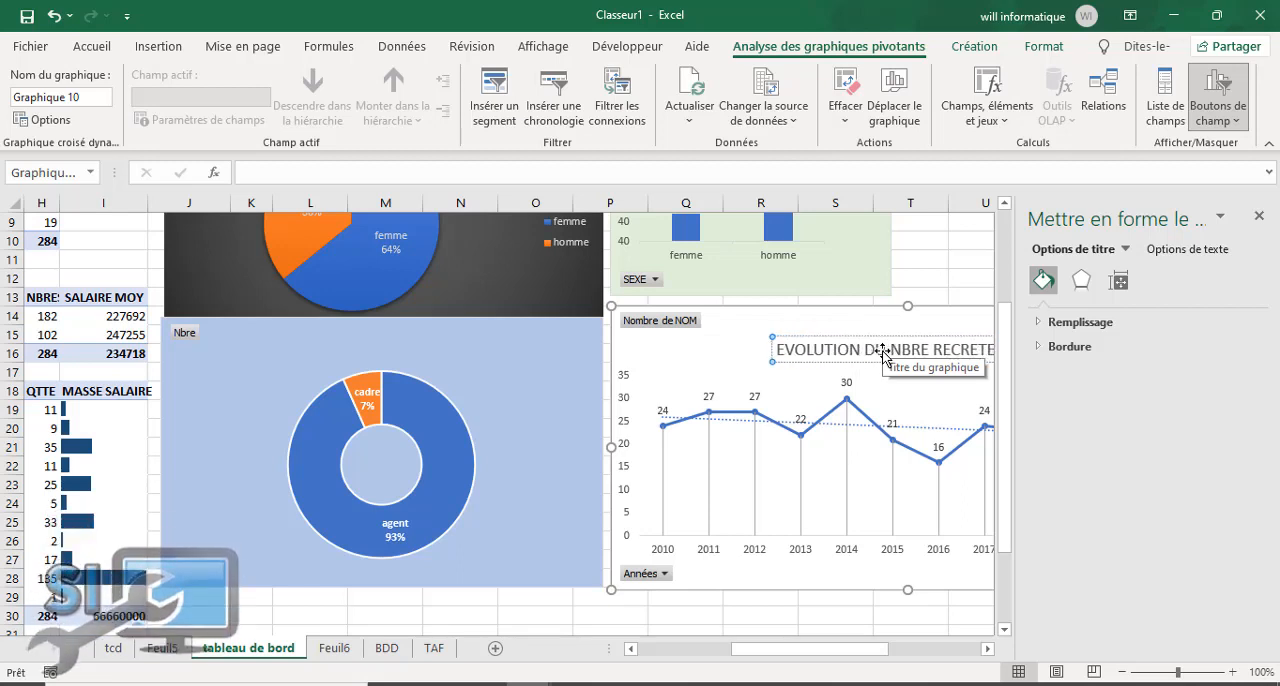
click(838, 612)
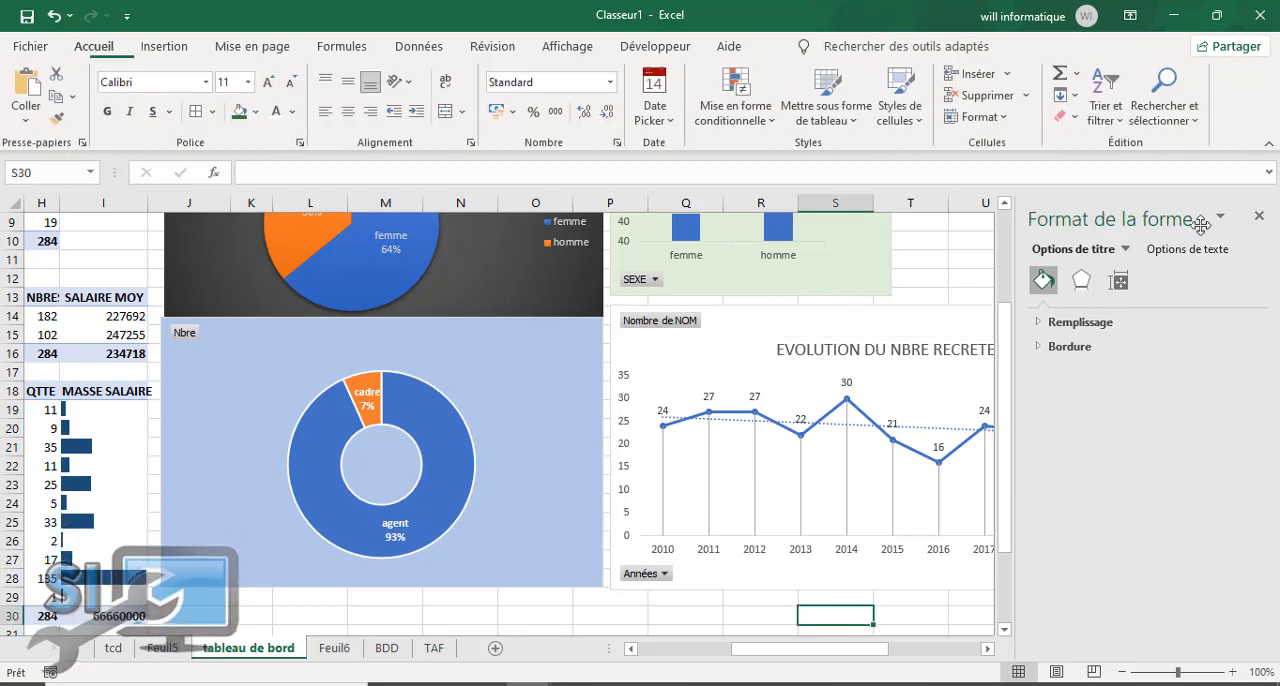
click(1259, 216)
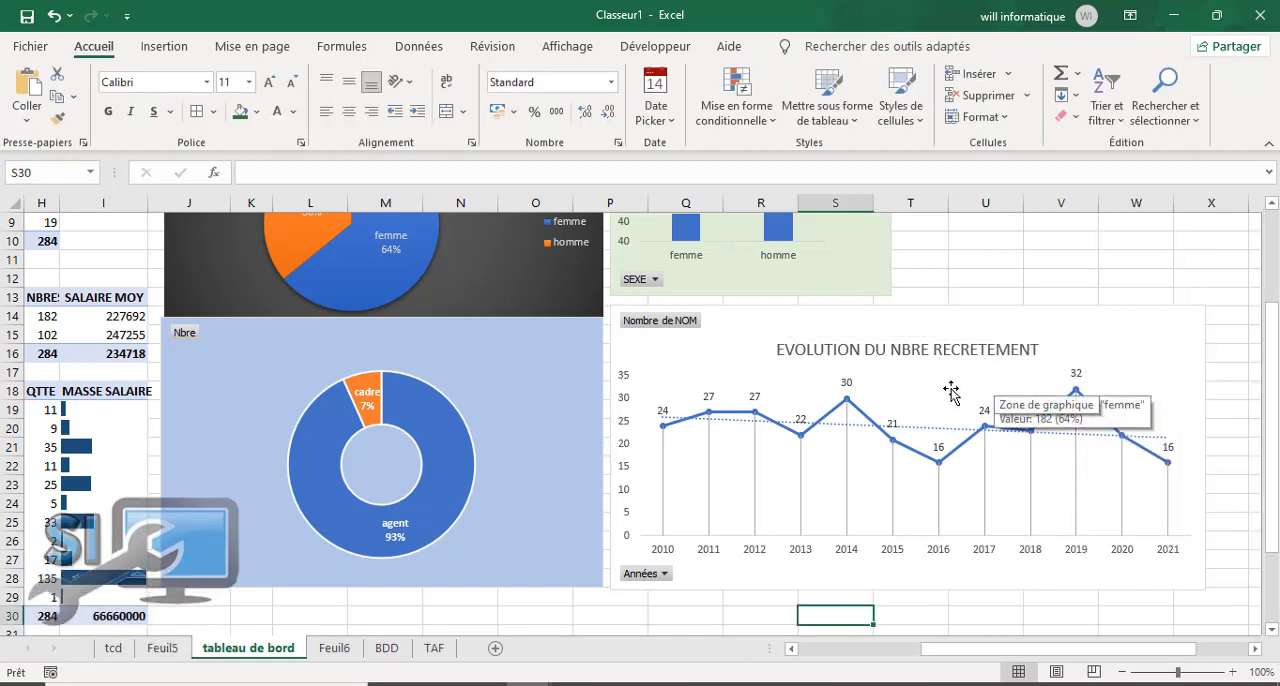
click(963, 347)
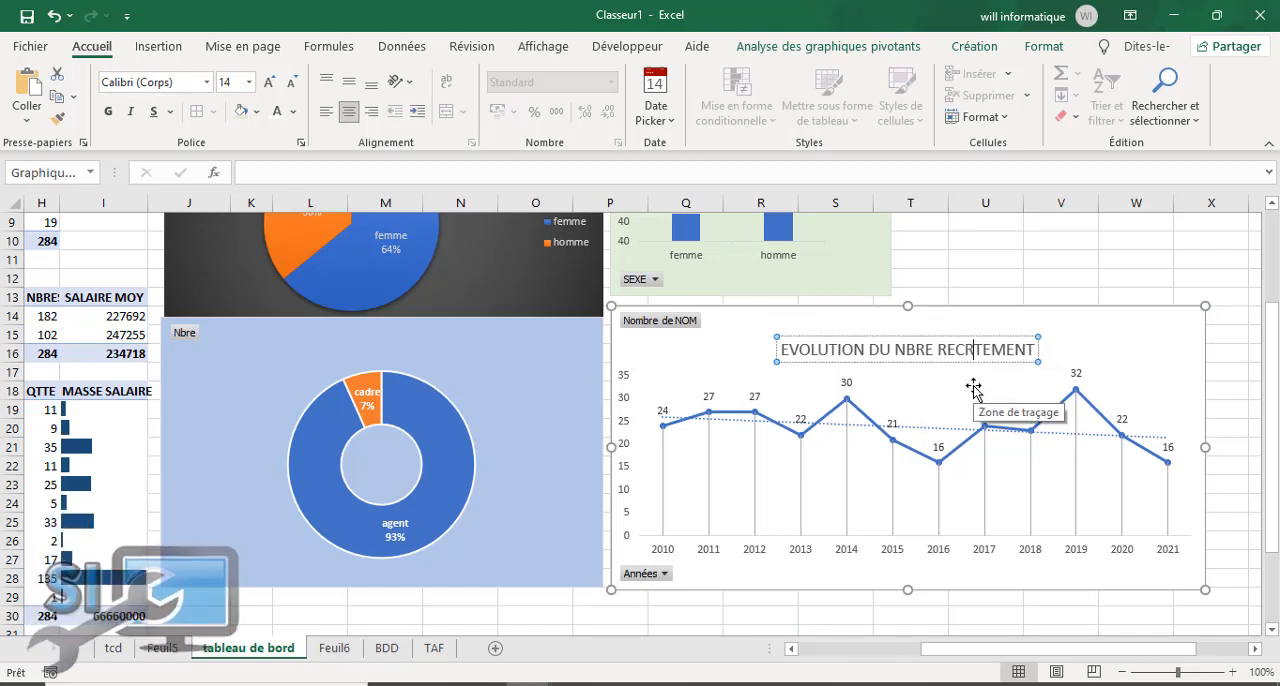
click(1026, 426)
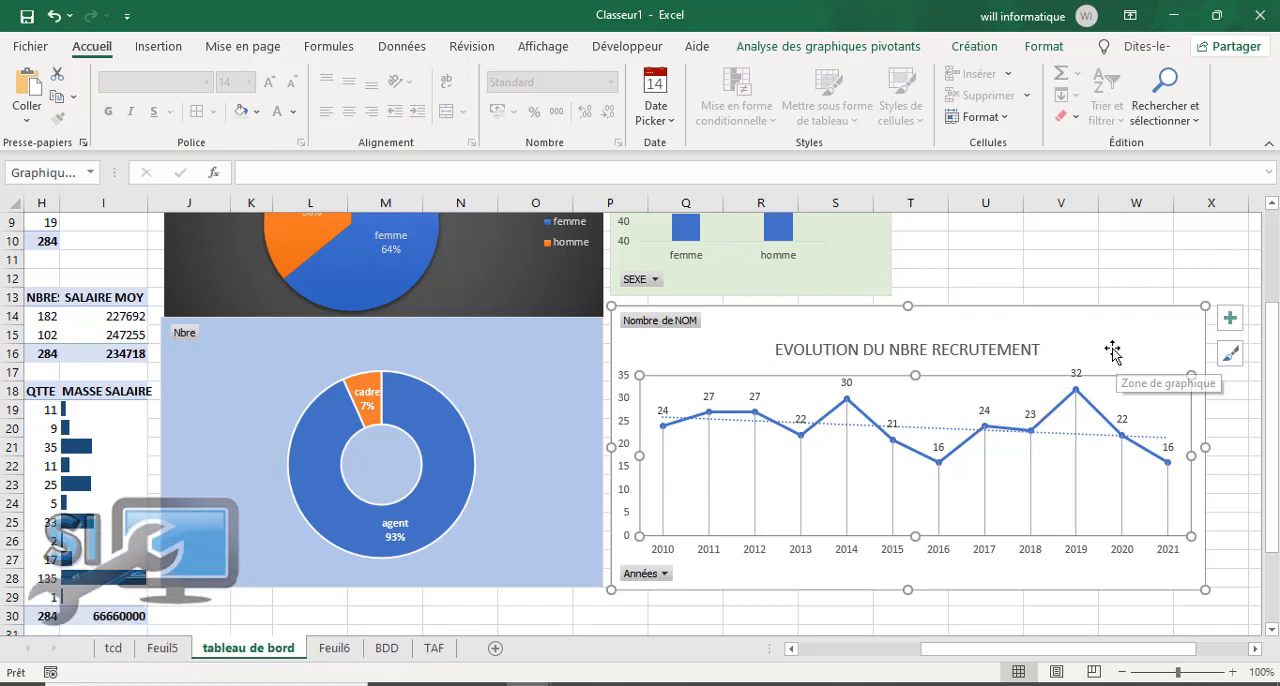
Step: Apply the dark grey chart style to the yearly recruitment line chart and deselect it
click(916, 318)
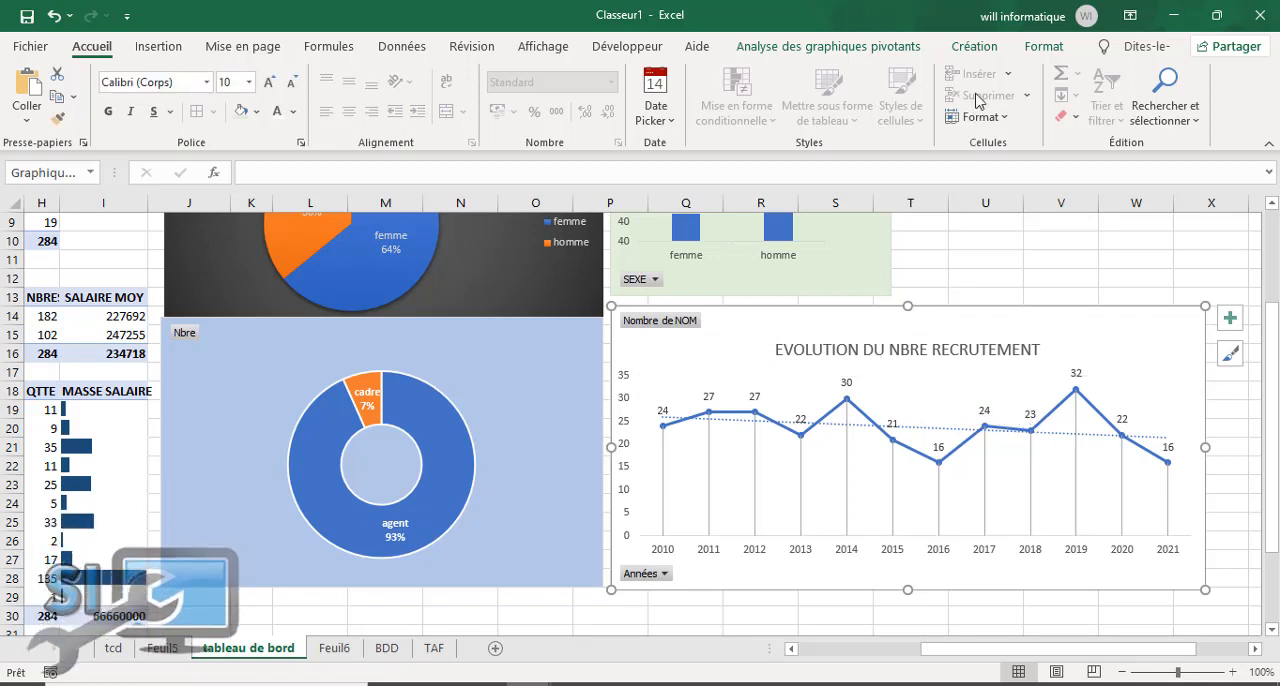
click(988, 48)
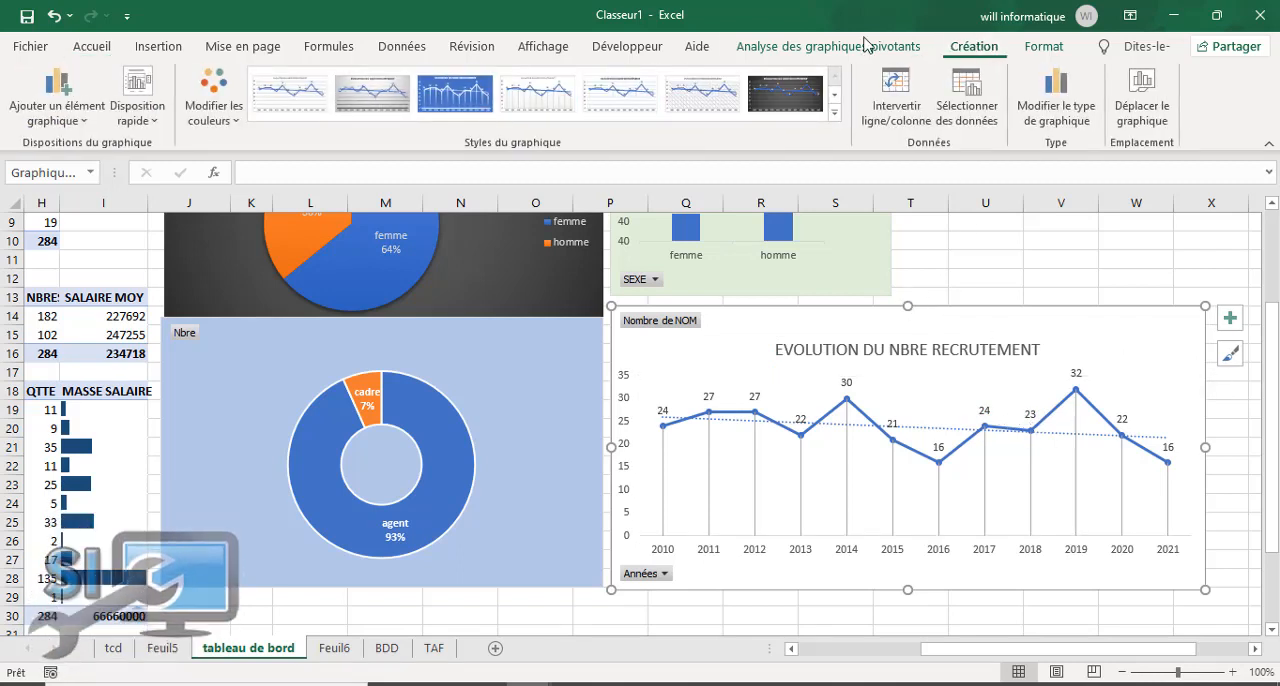
click(793, 108)
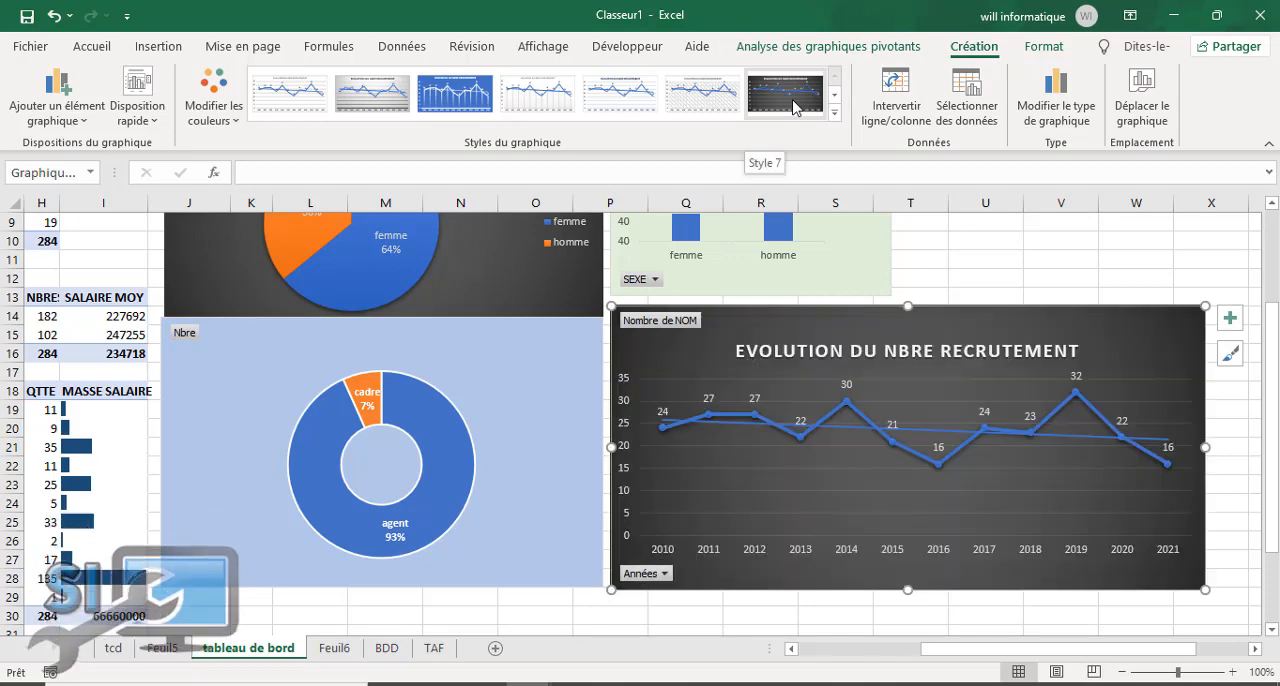
click(1062, 241)
Step: Review the charts, pivot tables and slicers on "tableau de bord", and check the yearly pivot table on Feuil6
scroll(1249, 366, up, 3)
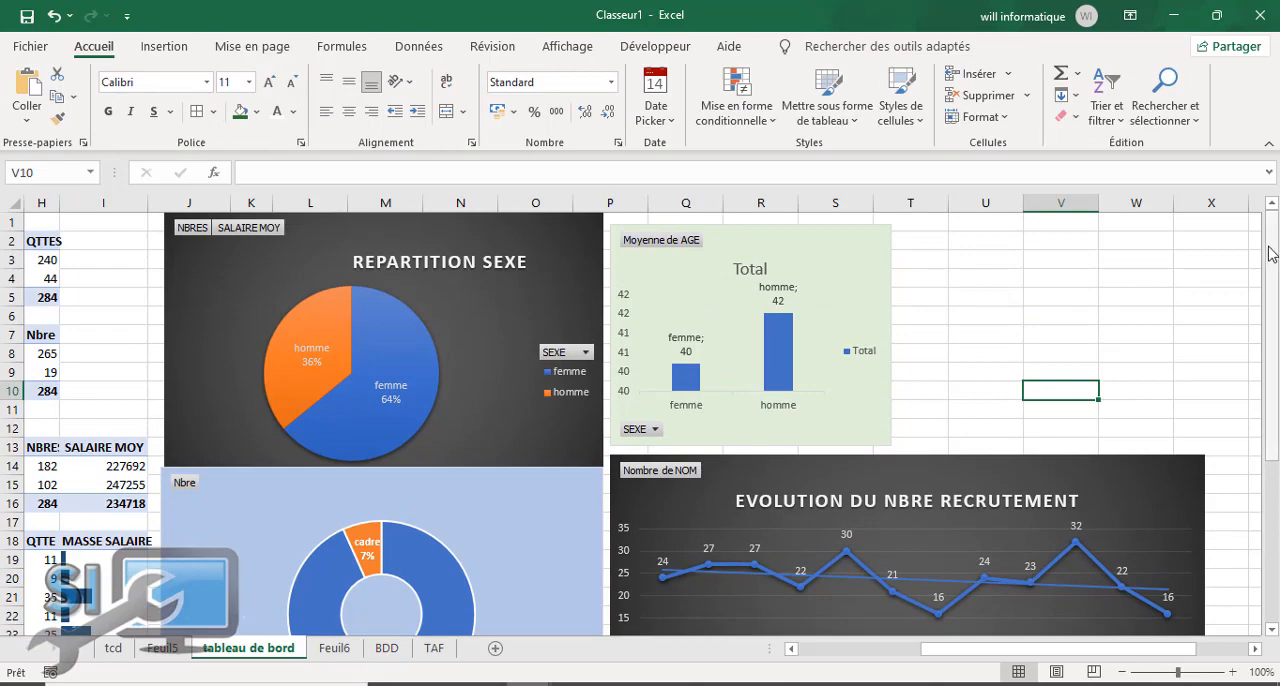
scroll(1270, 286, down, 4)
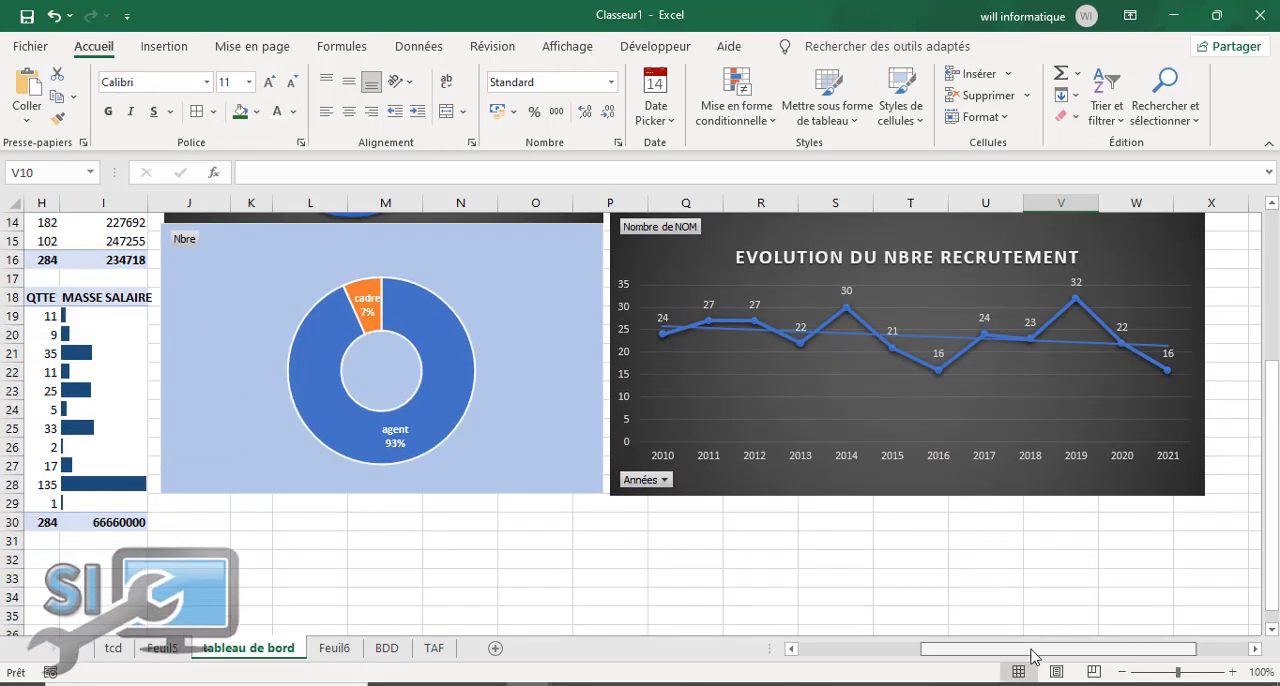
drag(1031, 650, 864, 656)
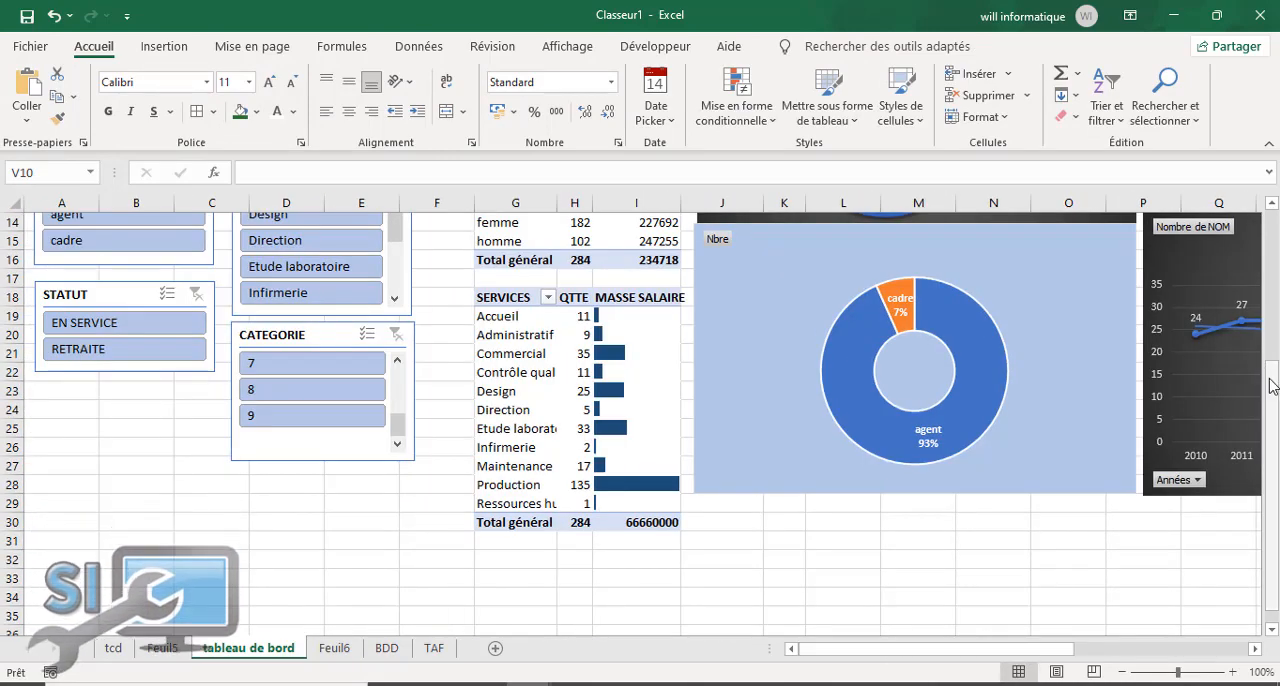
scroll(1270, 380, up, 5)
scroll(50, 401, down, 4)
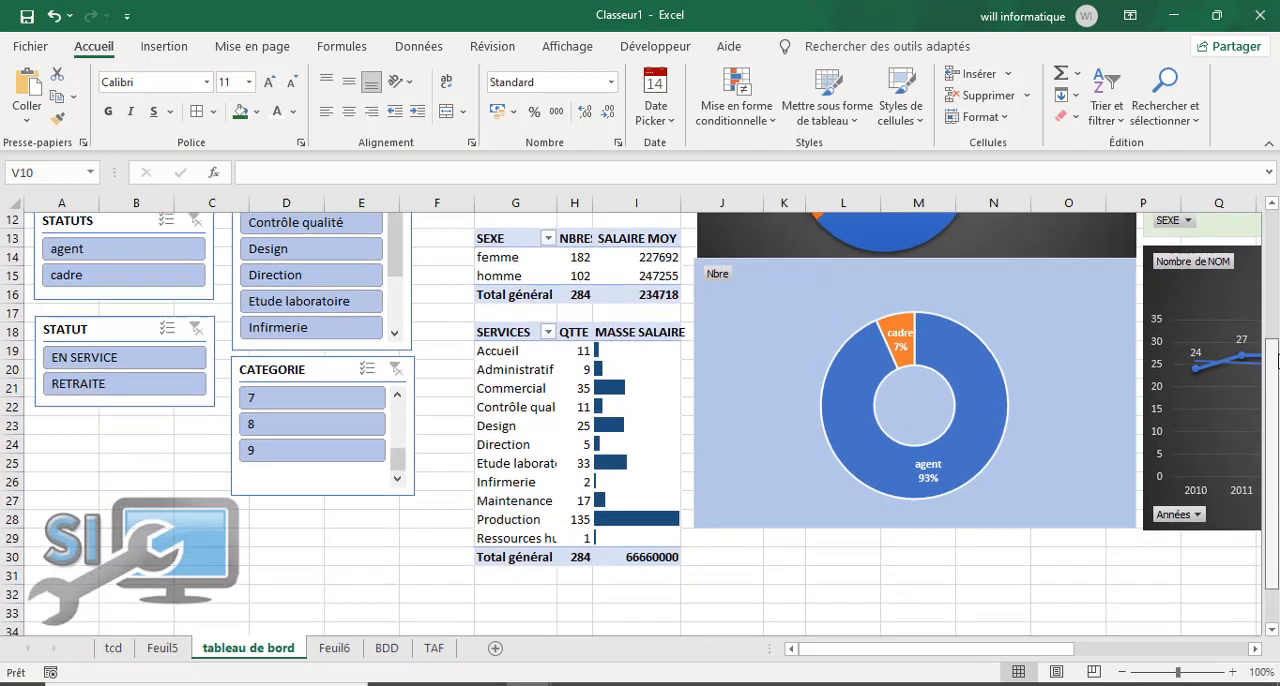
scroll(50, 401, up, 4)
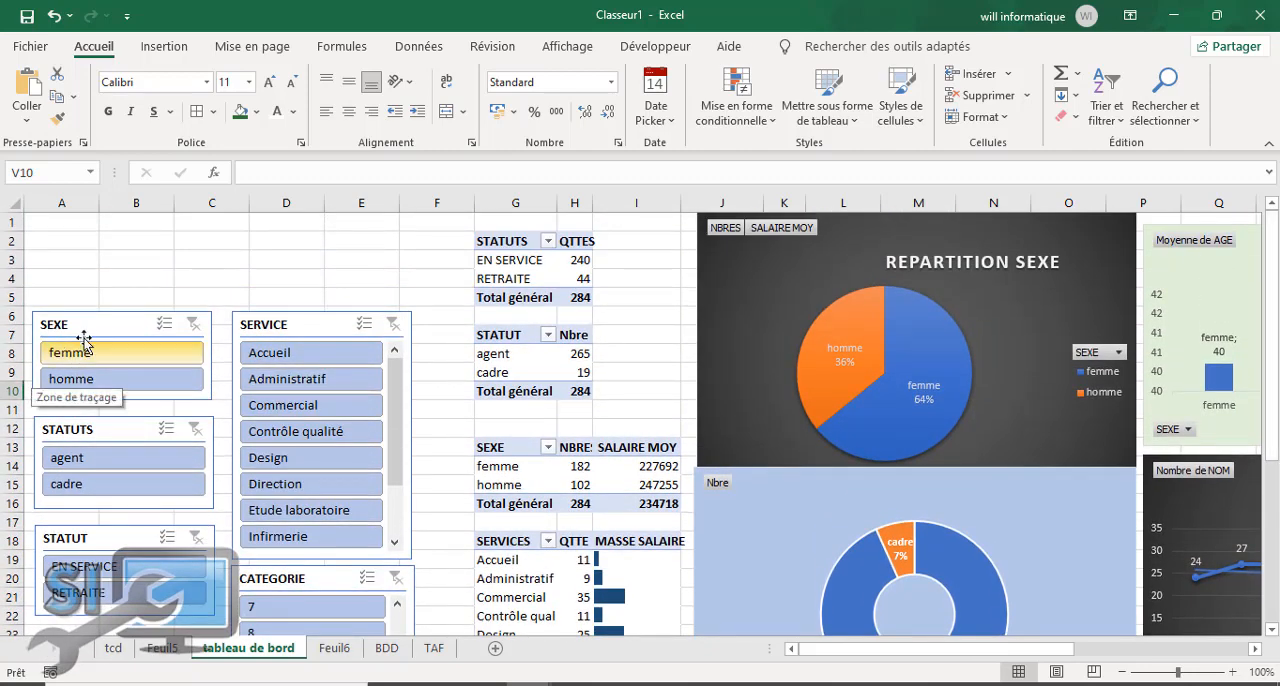
click(101, 325)
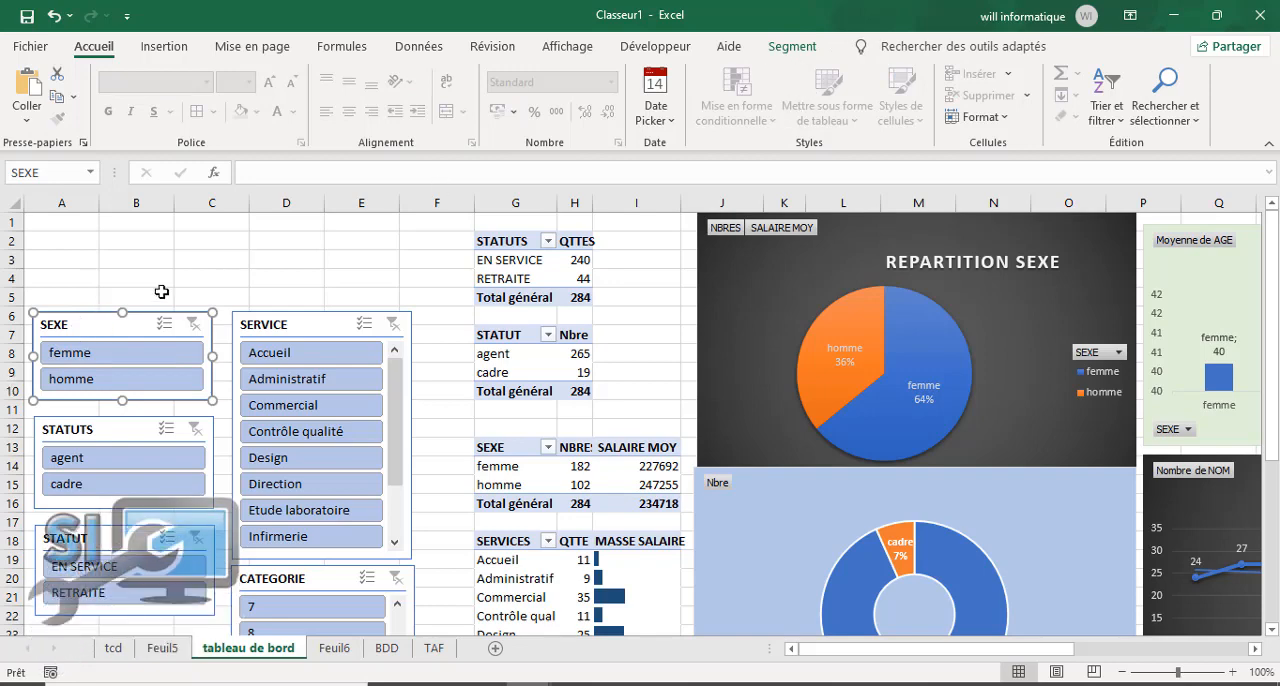
click(346, 649)
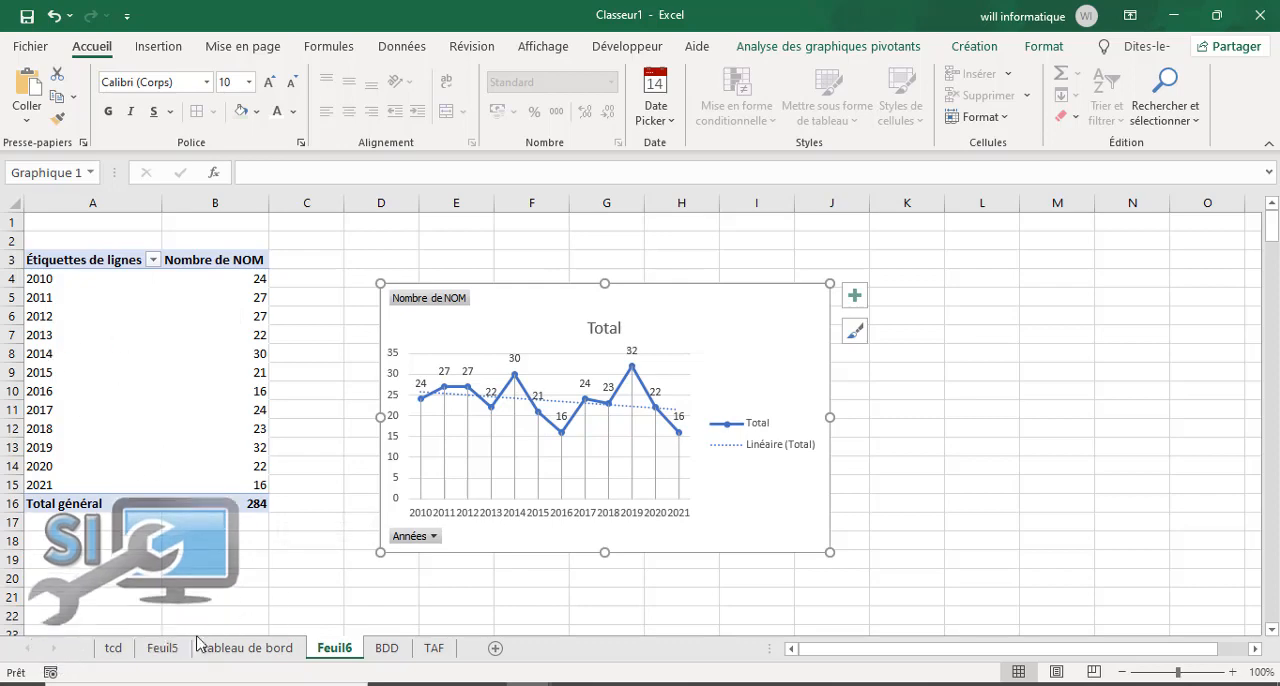
click(249, 650)
Step: Try to open the report connections for the SEXE, STATUTS, STATUT, CATEGORIE and SERVICE slicers all at once
right_click(83, 324)
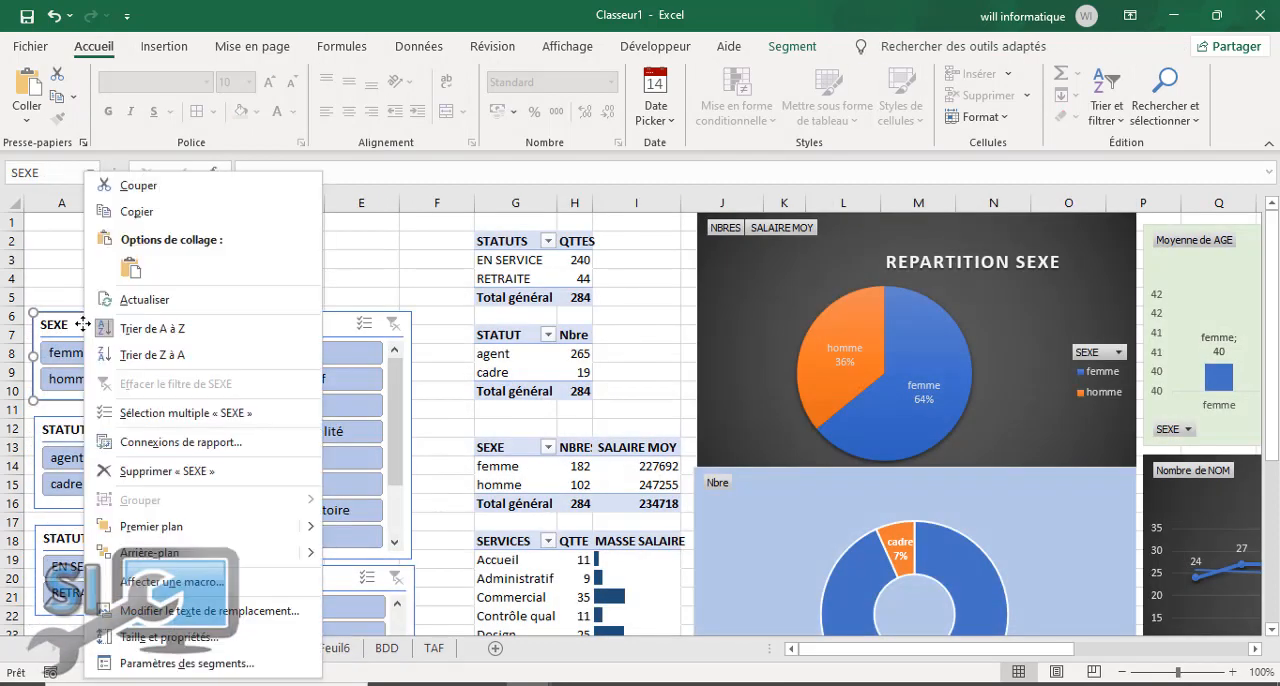
key(Escape)
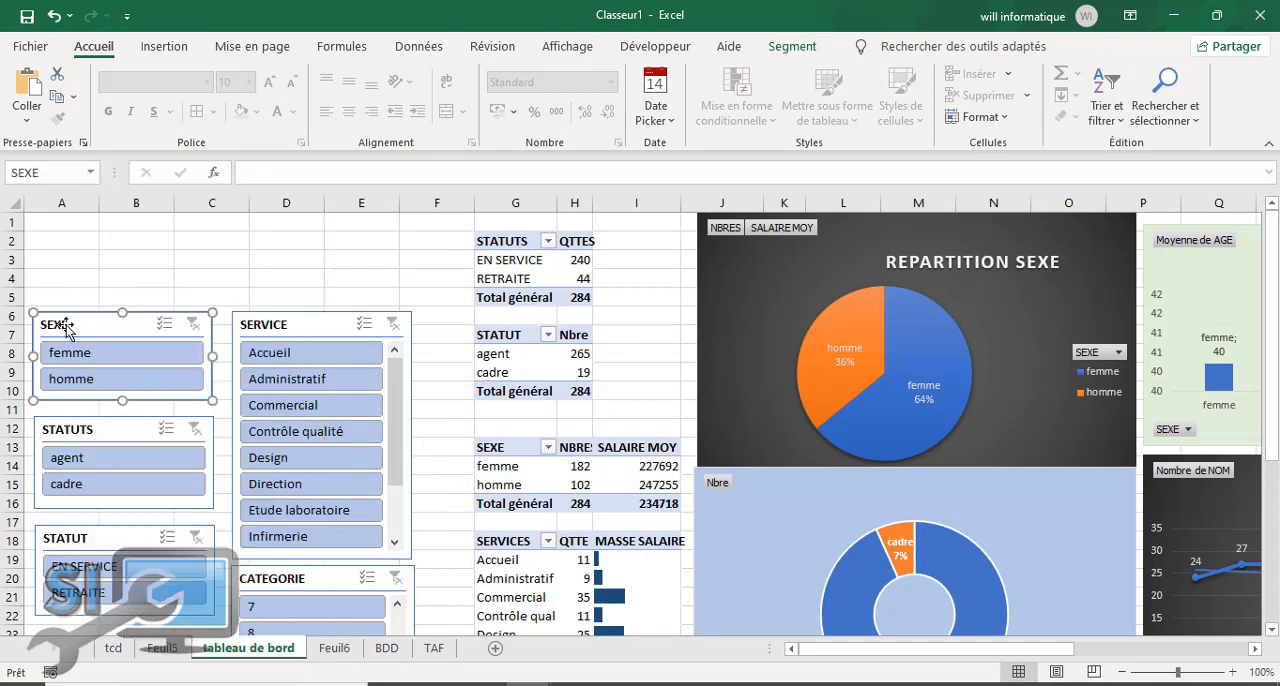
ctrl+click(111, 430)
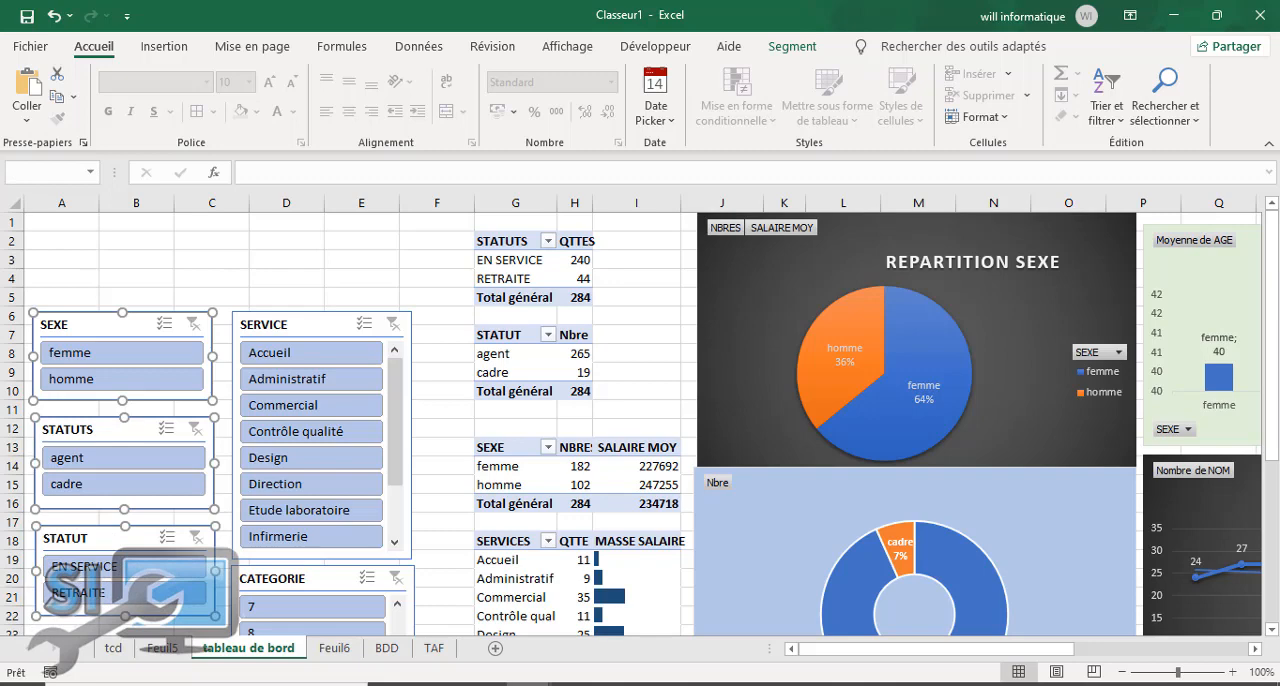
scroll(308, 340, down, 4)
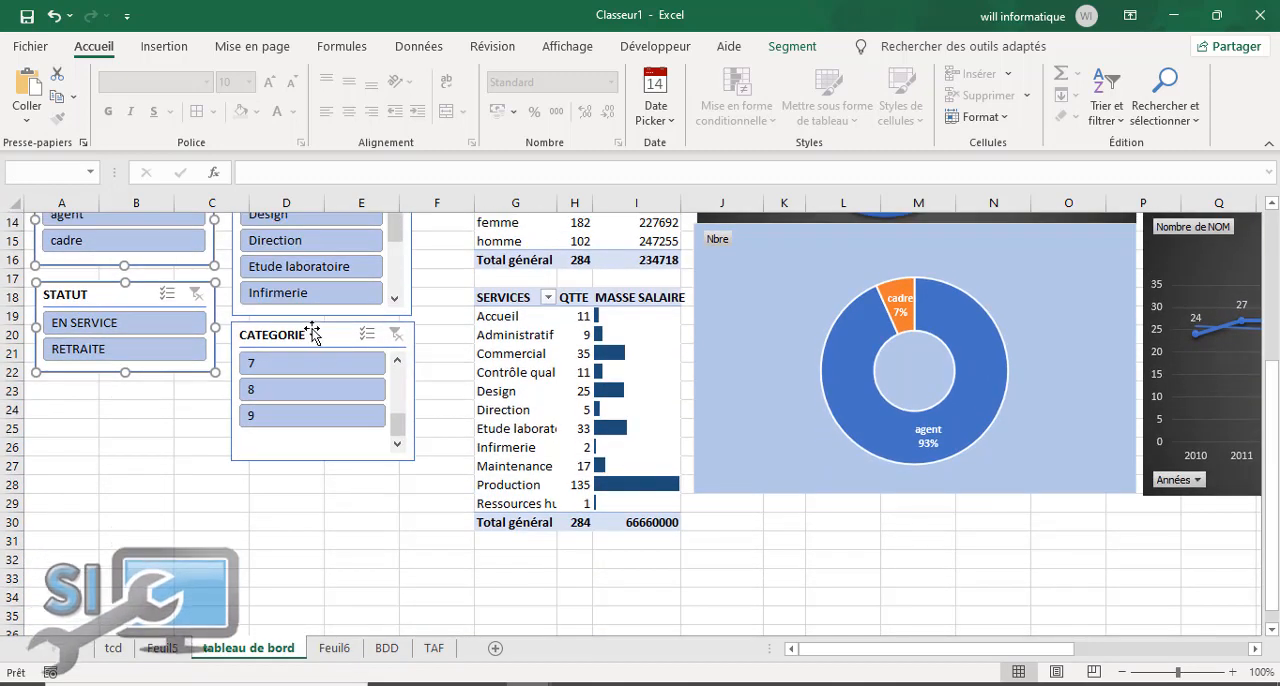
ctrl+click(311, 333)
scroll(410, 370, up, 4)
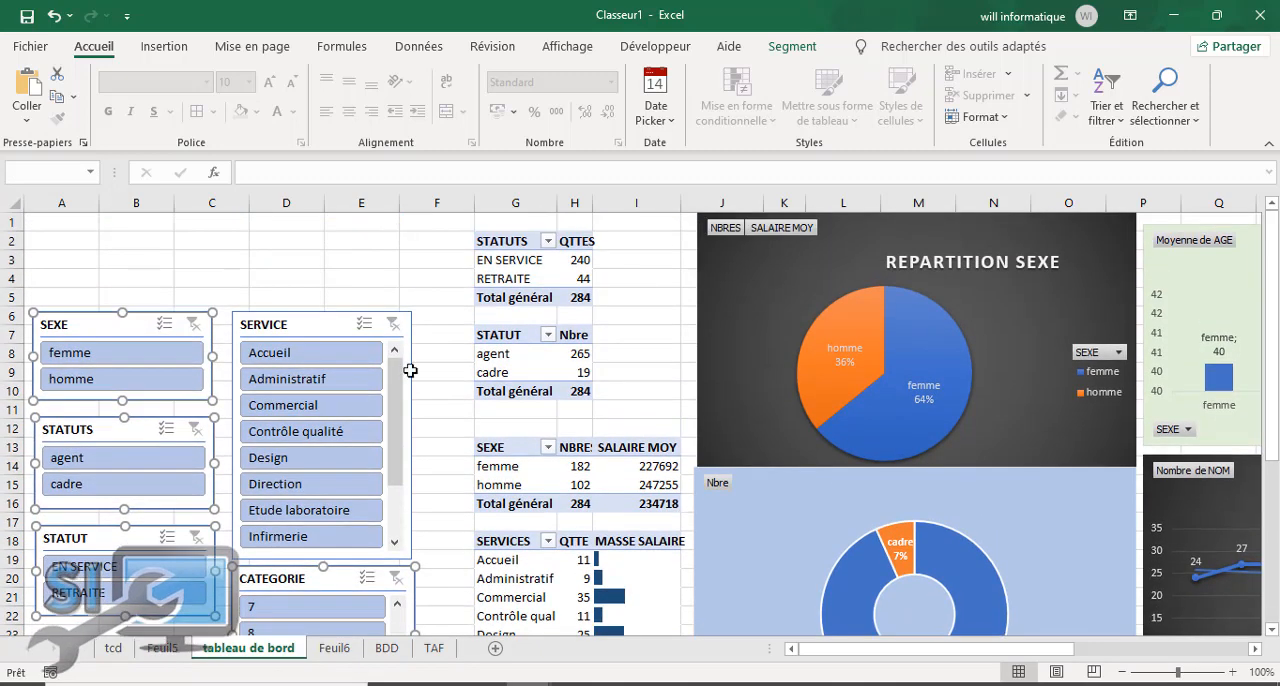
ctrl+click(293, 330)
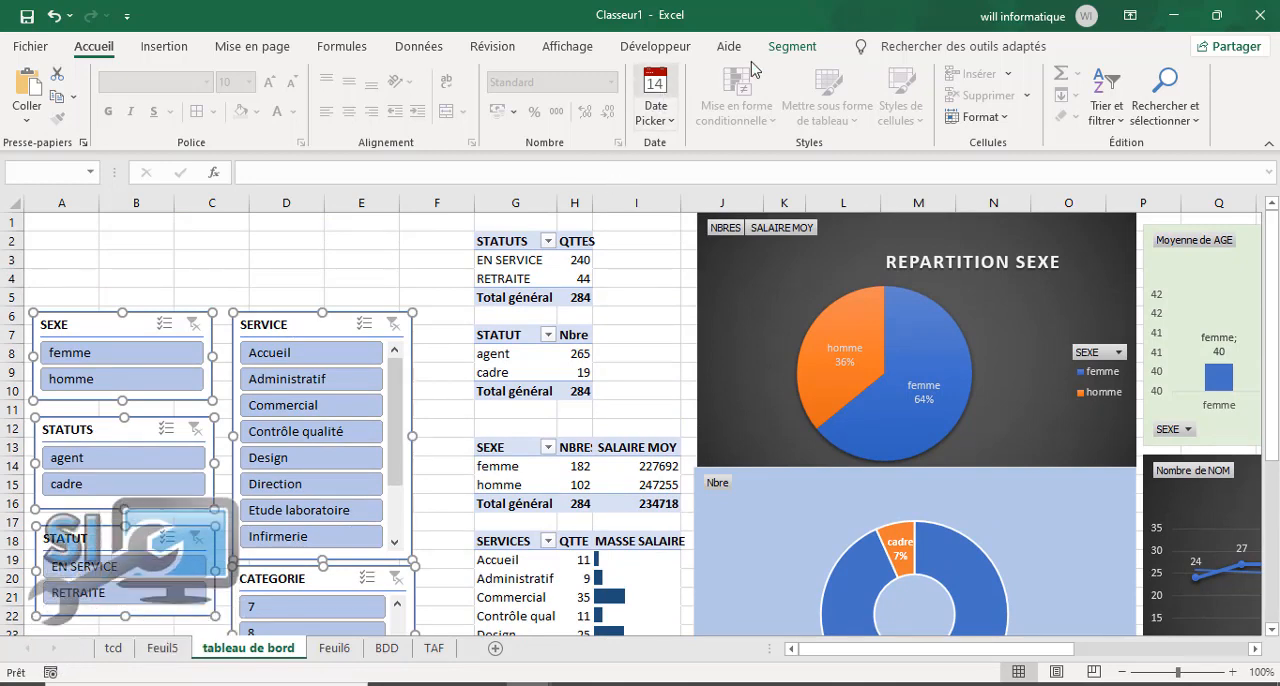
click(808, 46)
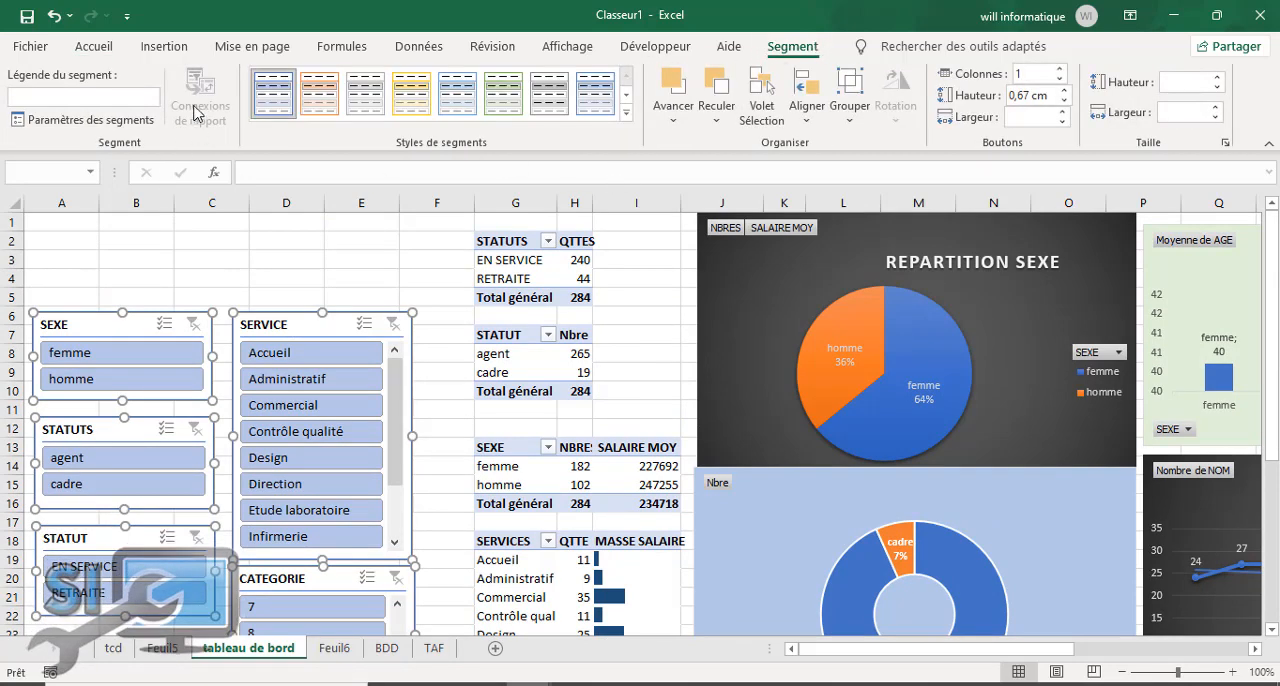
click(116, 296)
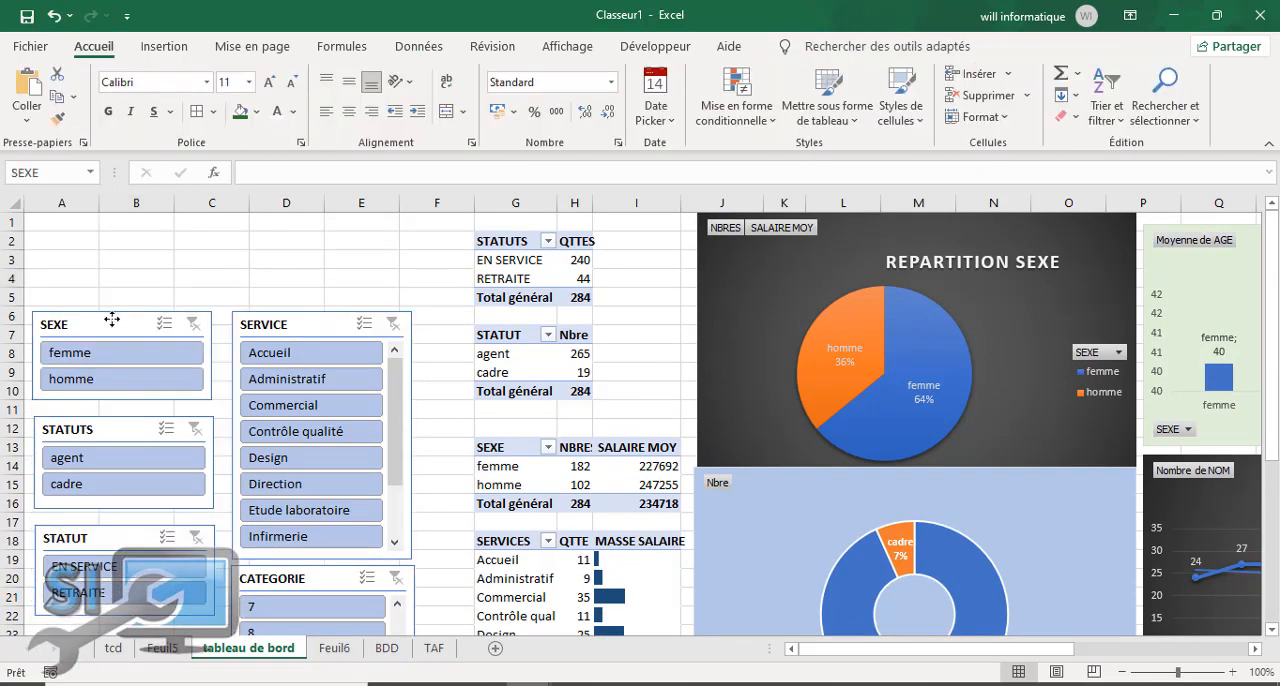
Step: Connect the SEXE slicer to Tableau croisé dynamique7 on Feuil6 and Tableau croisé dynamique1 on tcd
click(109, 320)
click(200, 98)
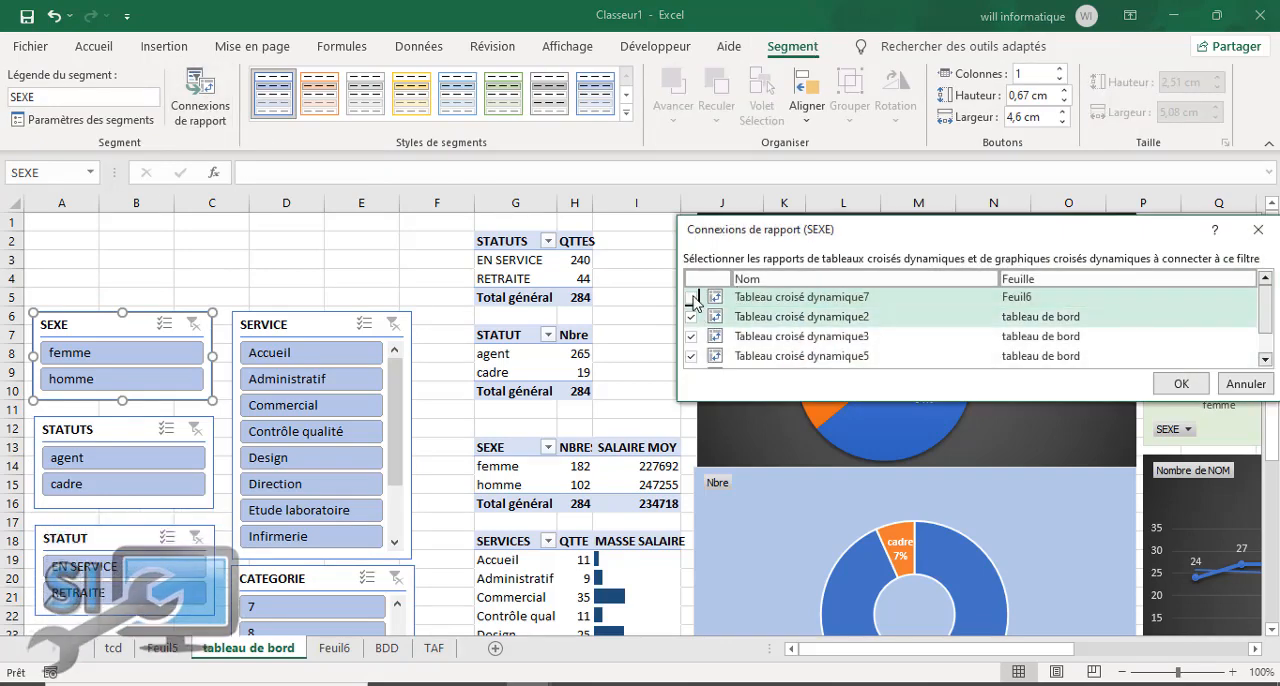
click(690, 297)
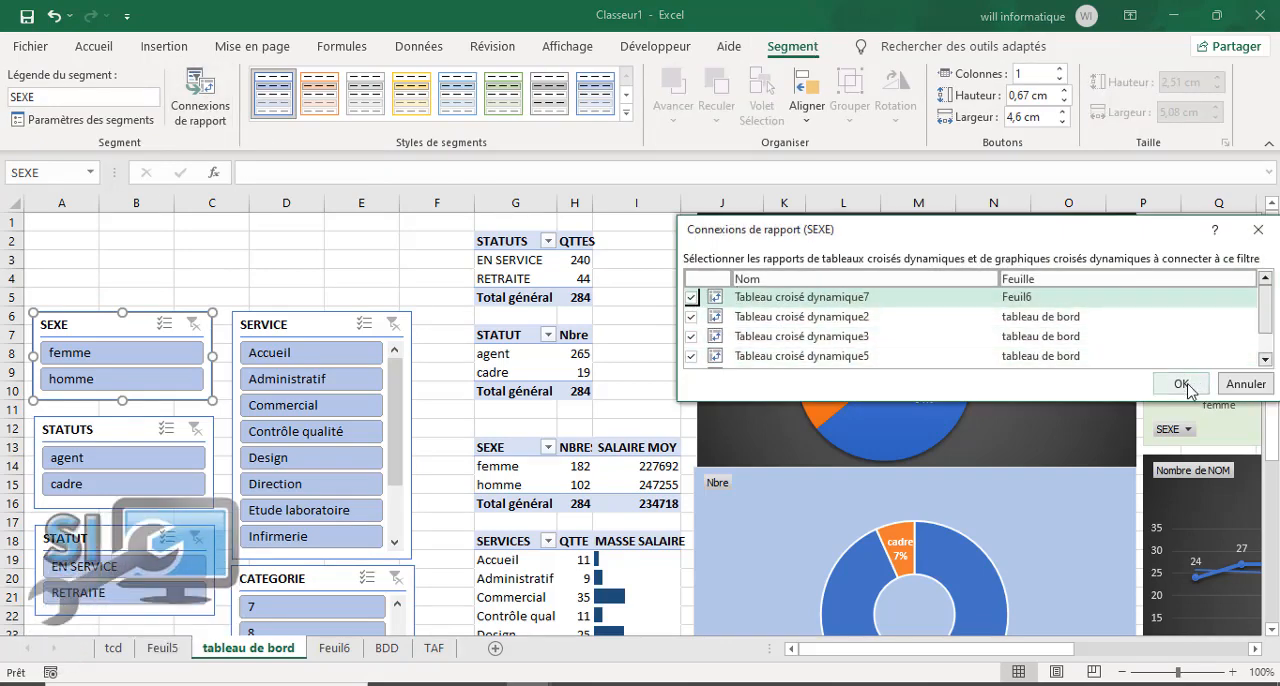
scroll(1262, 340, down, 2)
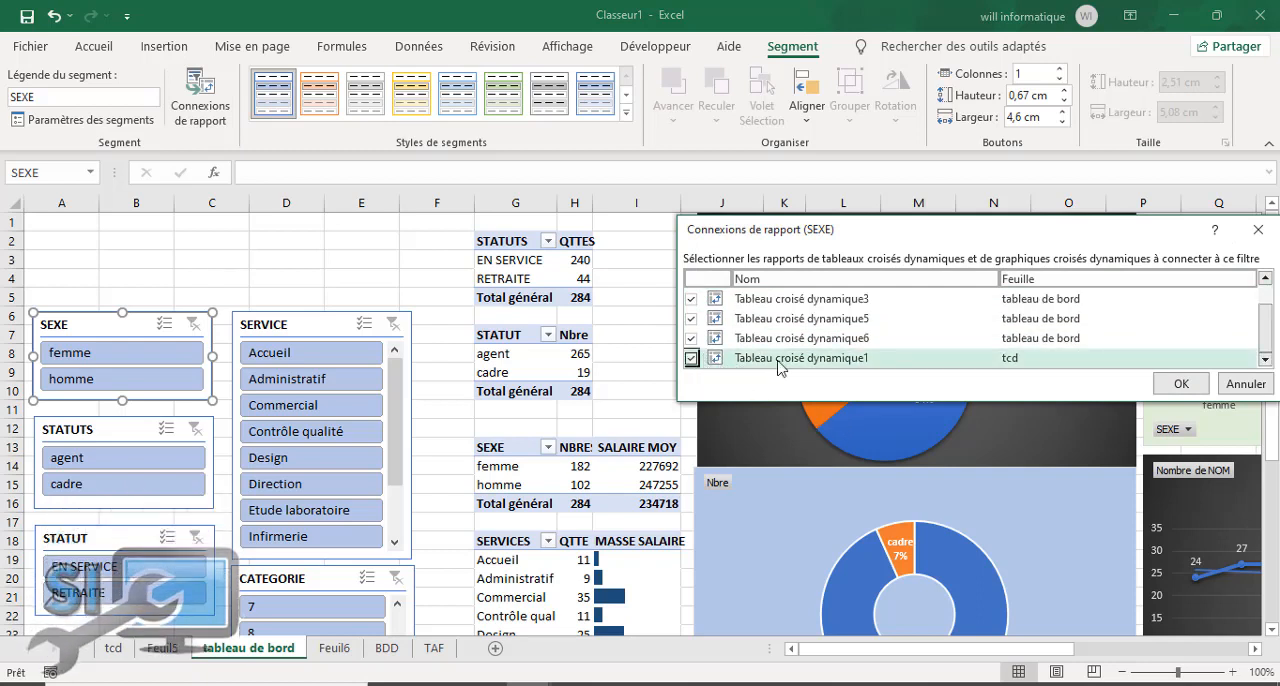
click(1181, 384)
Step: Connect the STATUTS slicer to Tableau croisé dynamique7 on Feuil6 and Tableau croisé dynamique1 on tcd
click(160, 426)
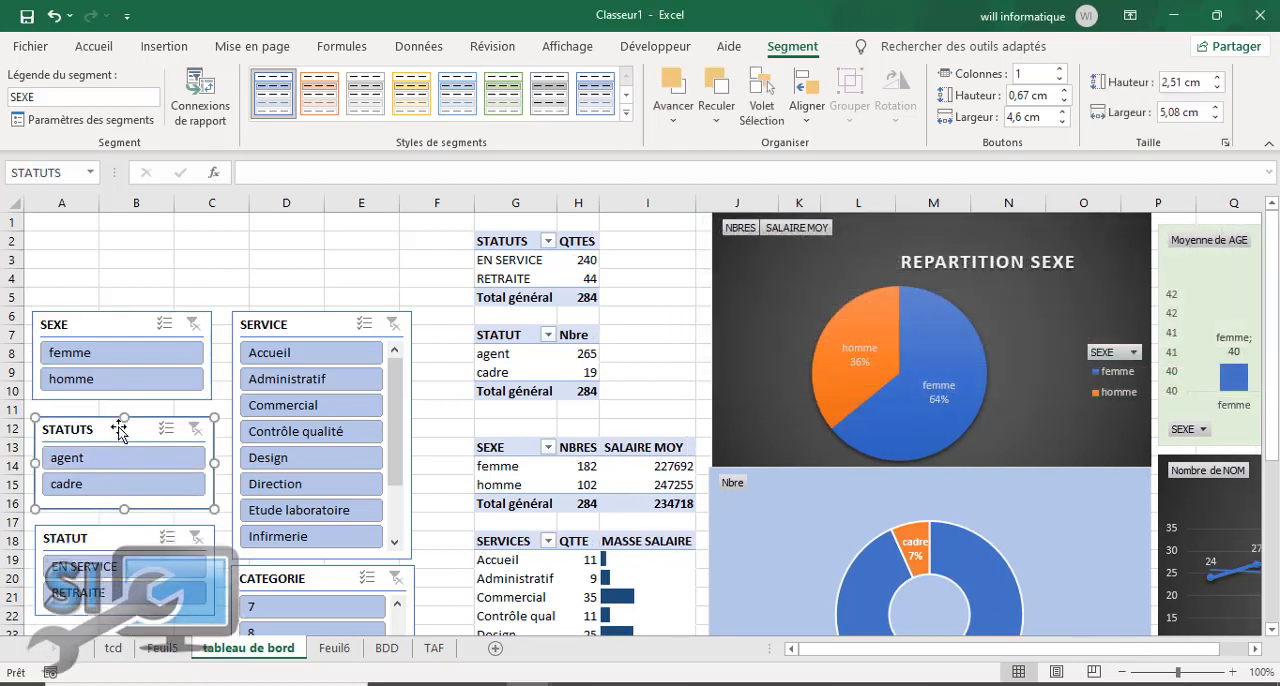
click(200, 110)
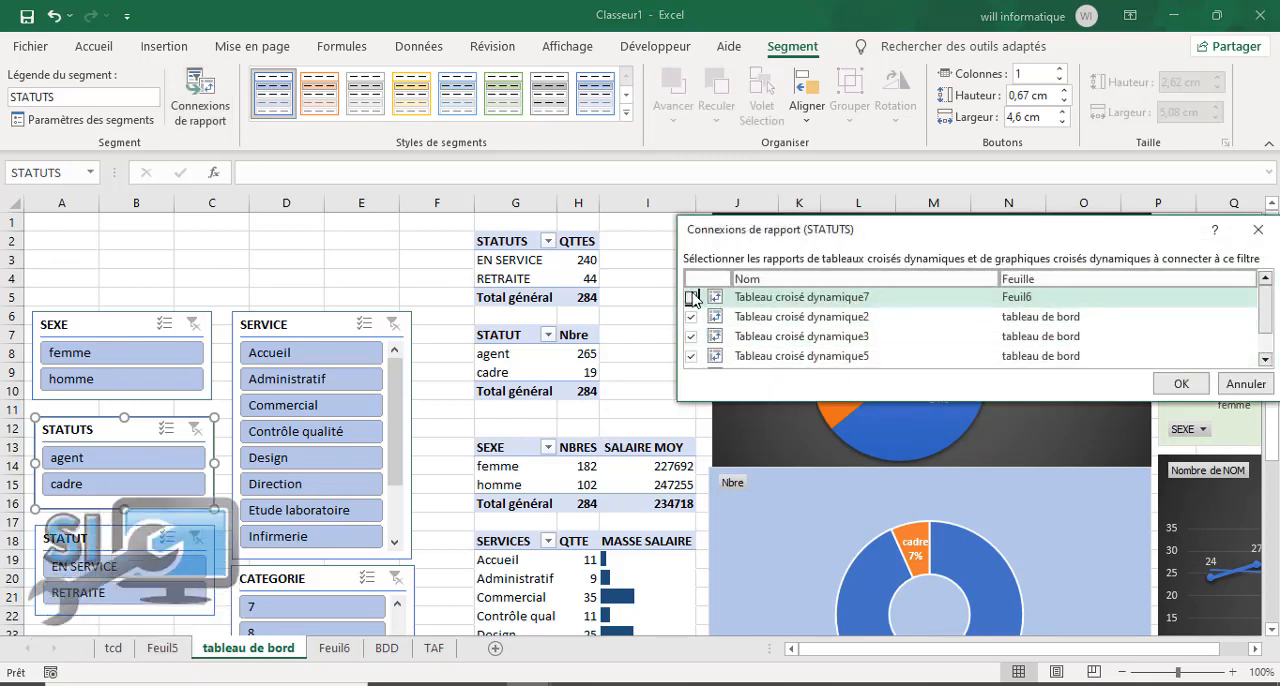
scroll(727, 365, down, 1)
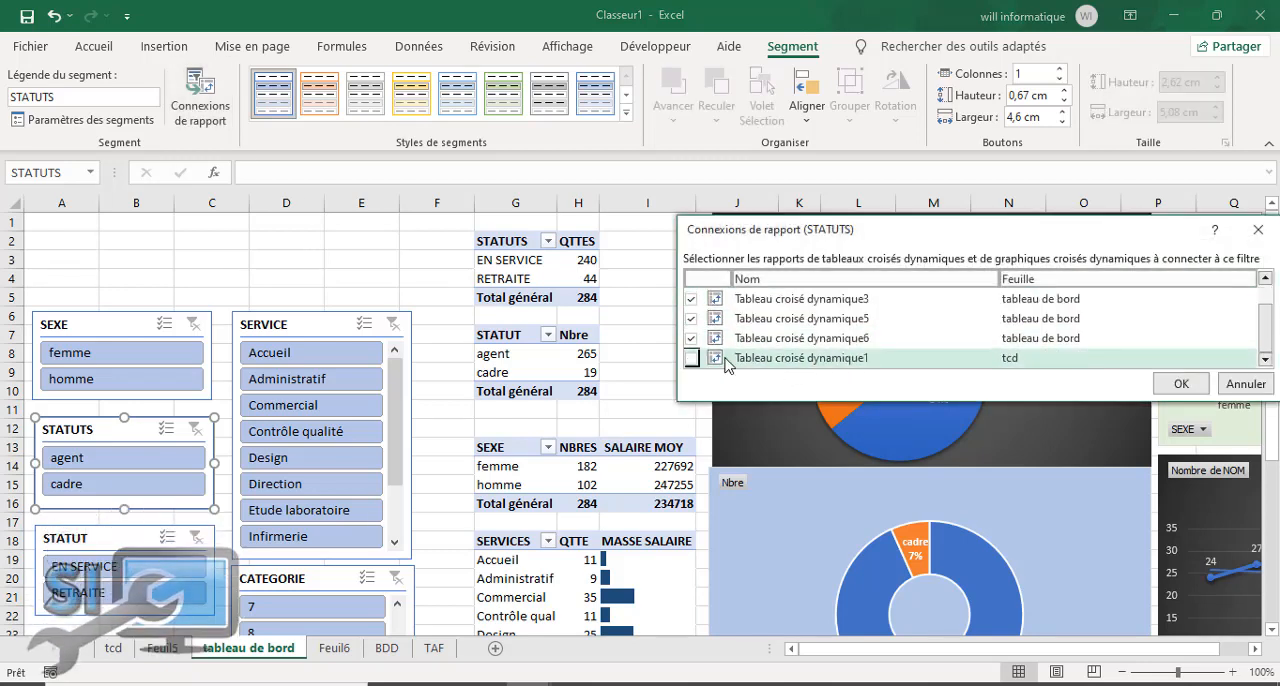
click(690, 358)
click(1181, 384)
Step: Connect the STATUT slicer to Tableau croisé dynamique7 on Feuil6 and Tableau croisé dynamique1 on tcd
click(143, 543)
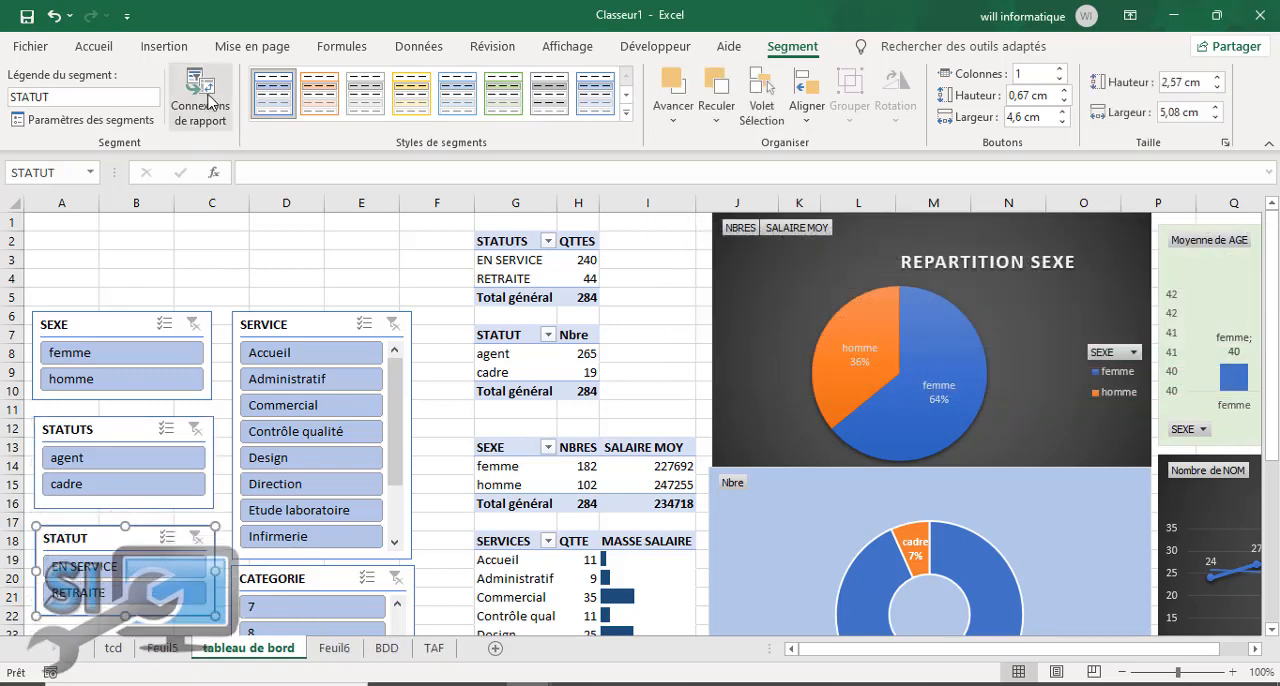
click(208, 104)
click(692, 299)
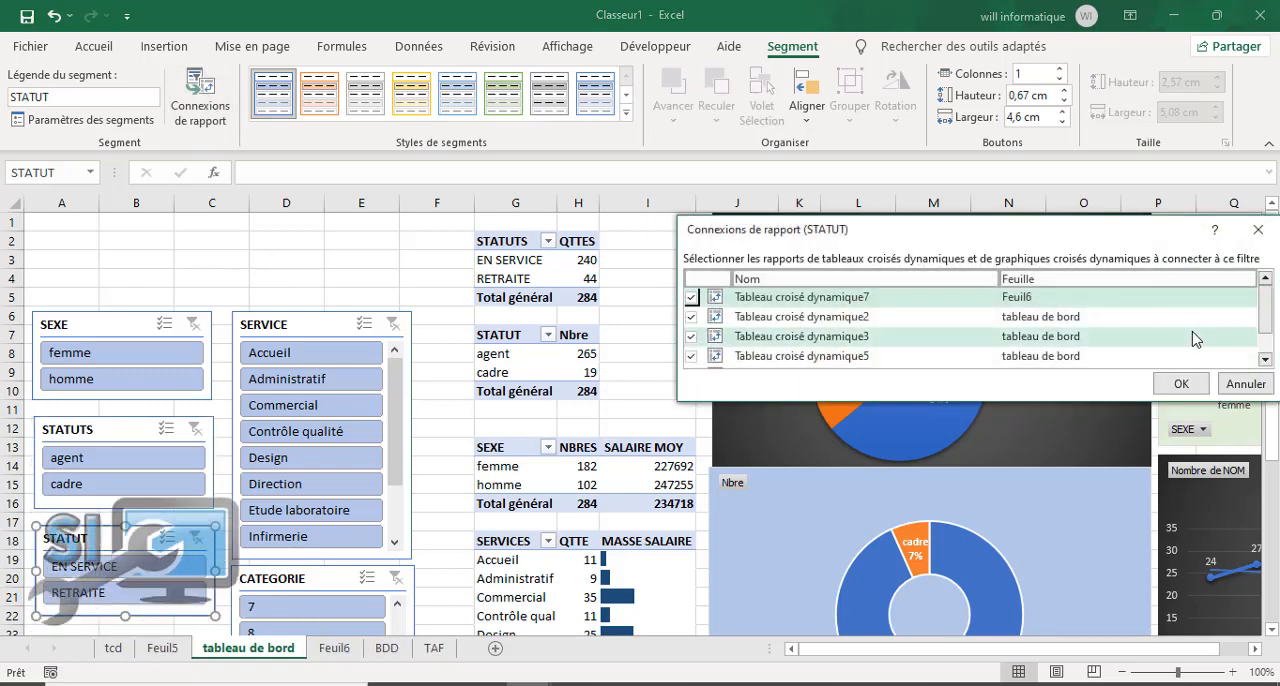
drag(1267, 318, 1267, 345)
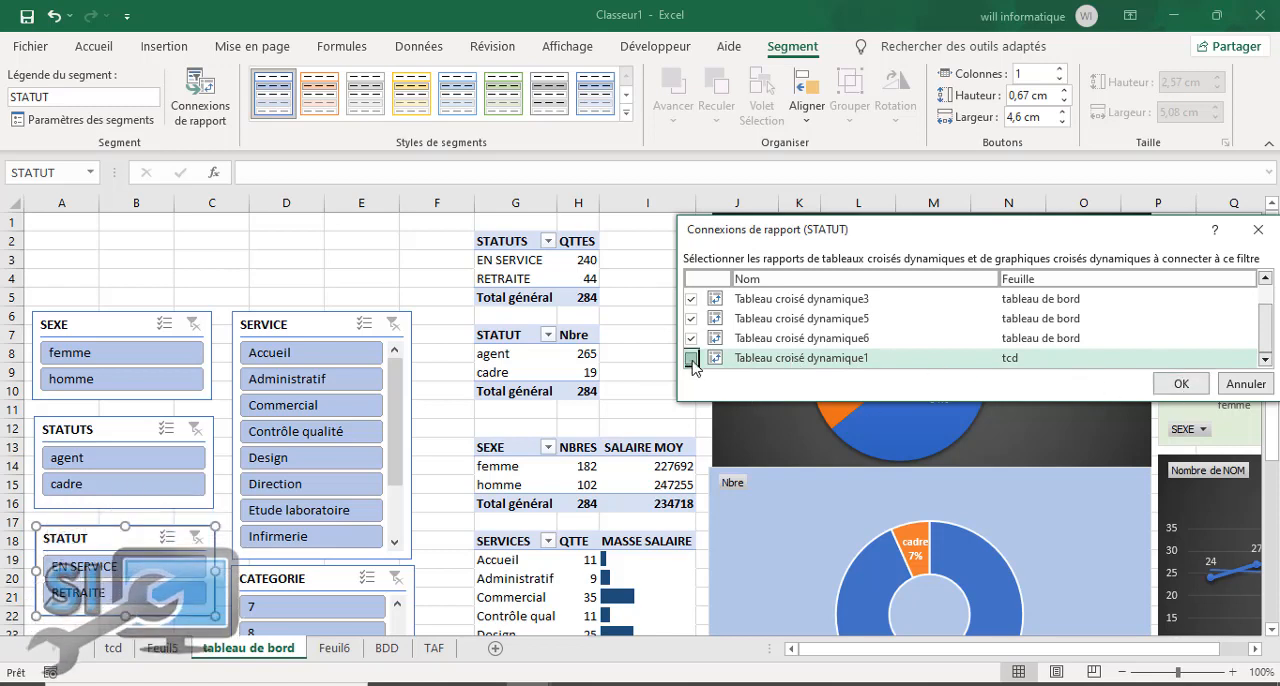
click(1181, 385)
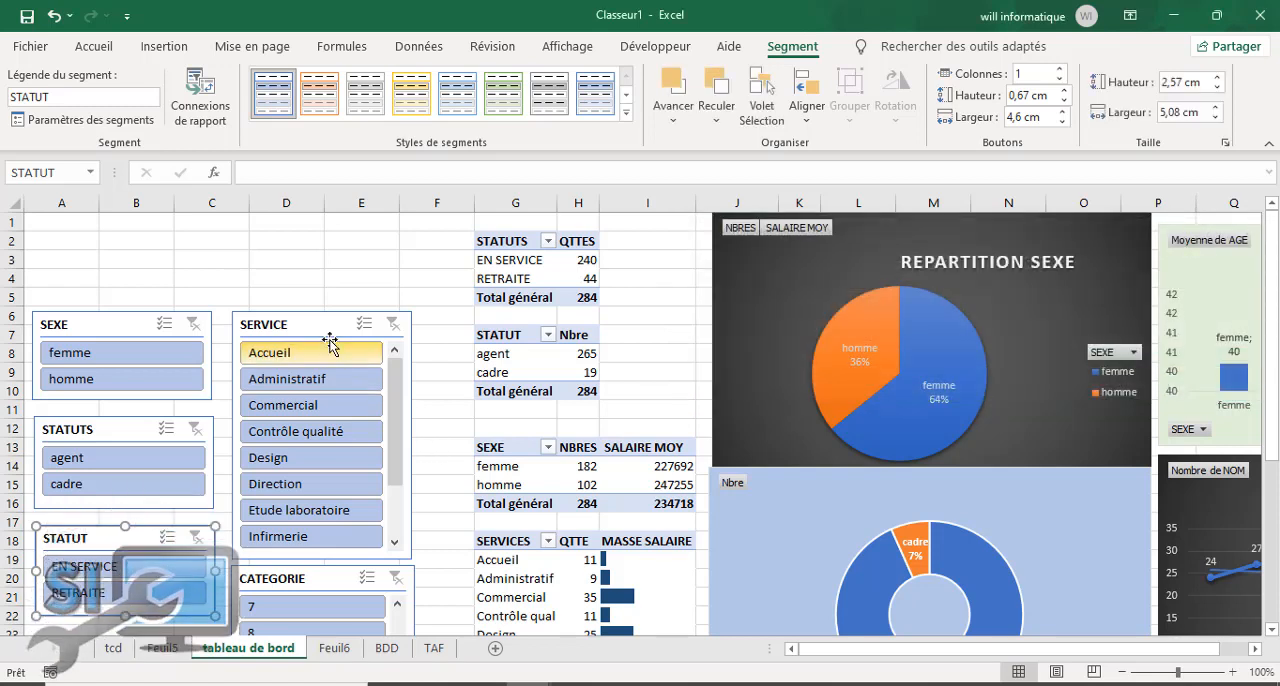
Step: Connect the SERVICE slicer to Tableau croisé dynamique7 on Feuil6 and Tableau croisé dynamique1 on tcd
click(272, 307)
drag(272, 307, 266, 303)
click(201, 112)
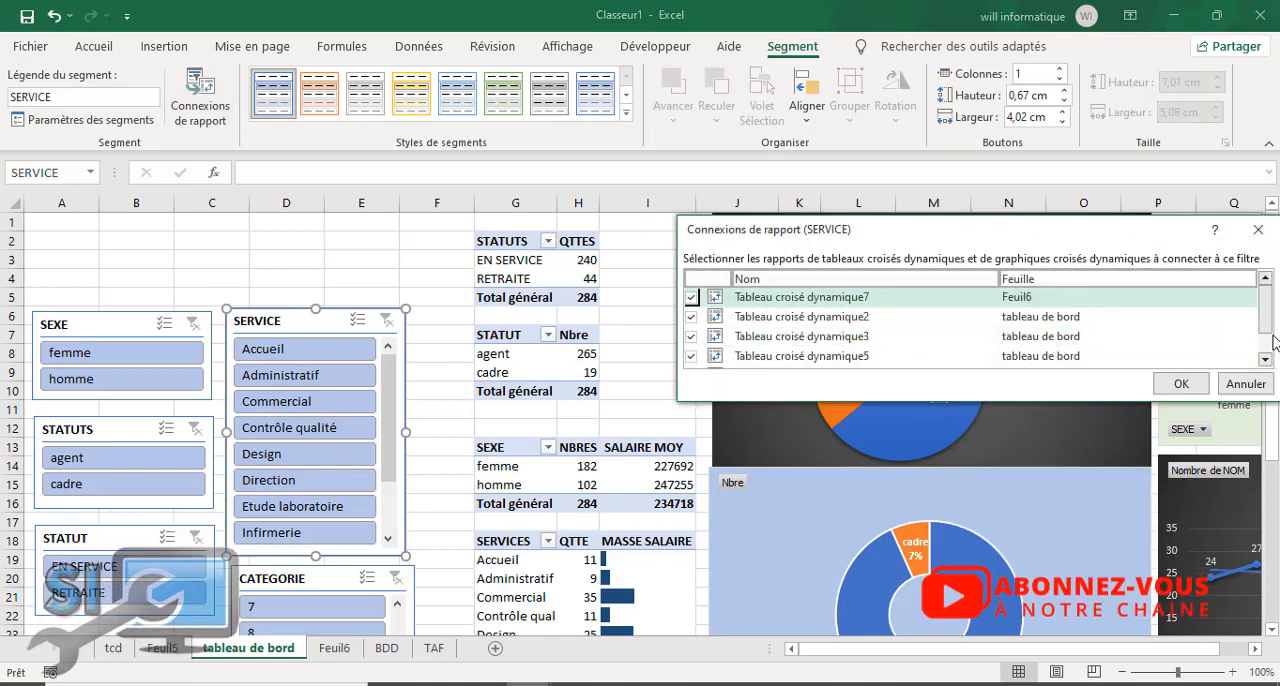
scroll(1000, 340, down, 2)
click(690, 358)
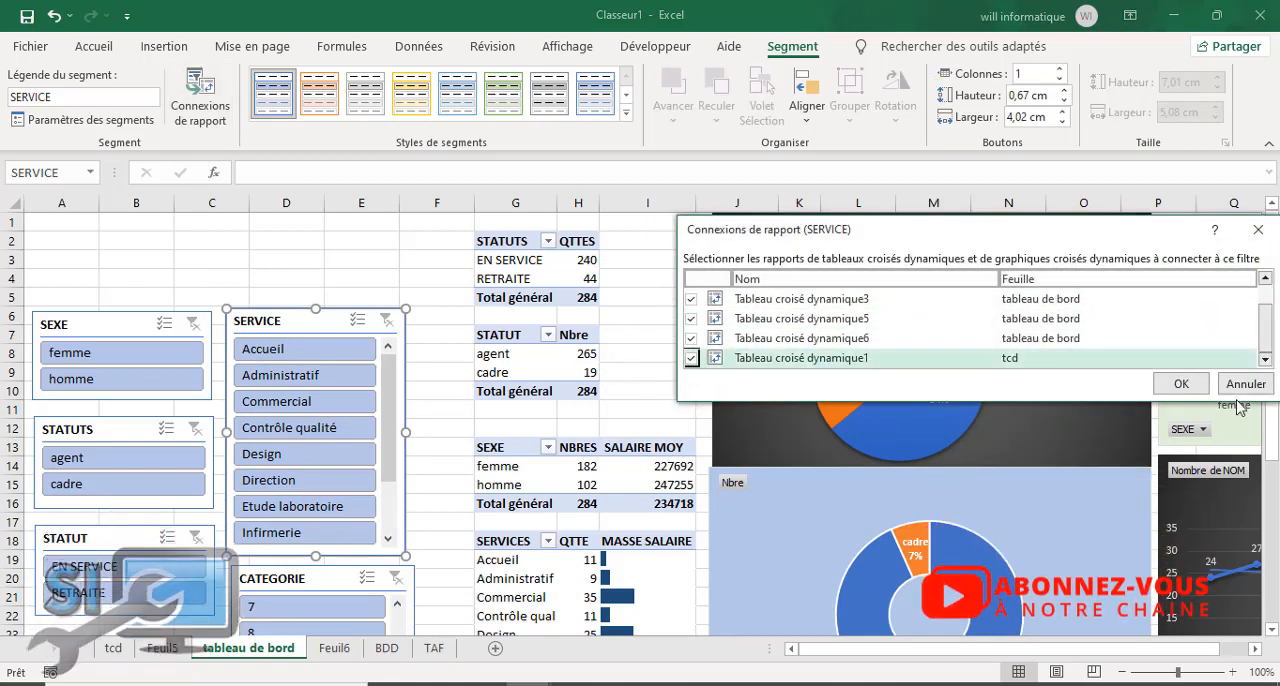
click(1204, 386)
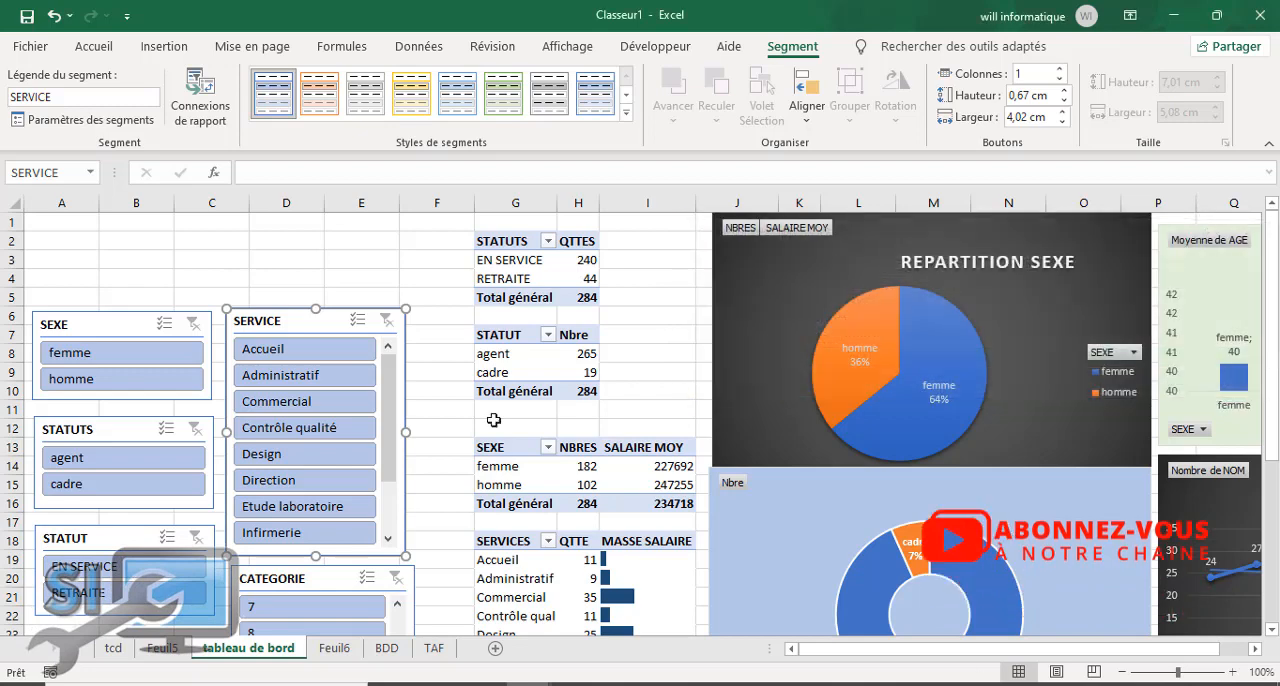
Step: Connect the CATEGORIE slicer to Tableau croisé dynamique7 on Feuil6 and Tableau croisé dynamique1 on tcd, and deselect the slicer
click(332, 589)
click(196, 116)
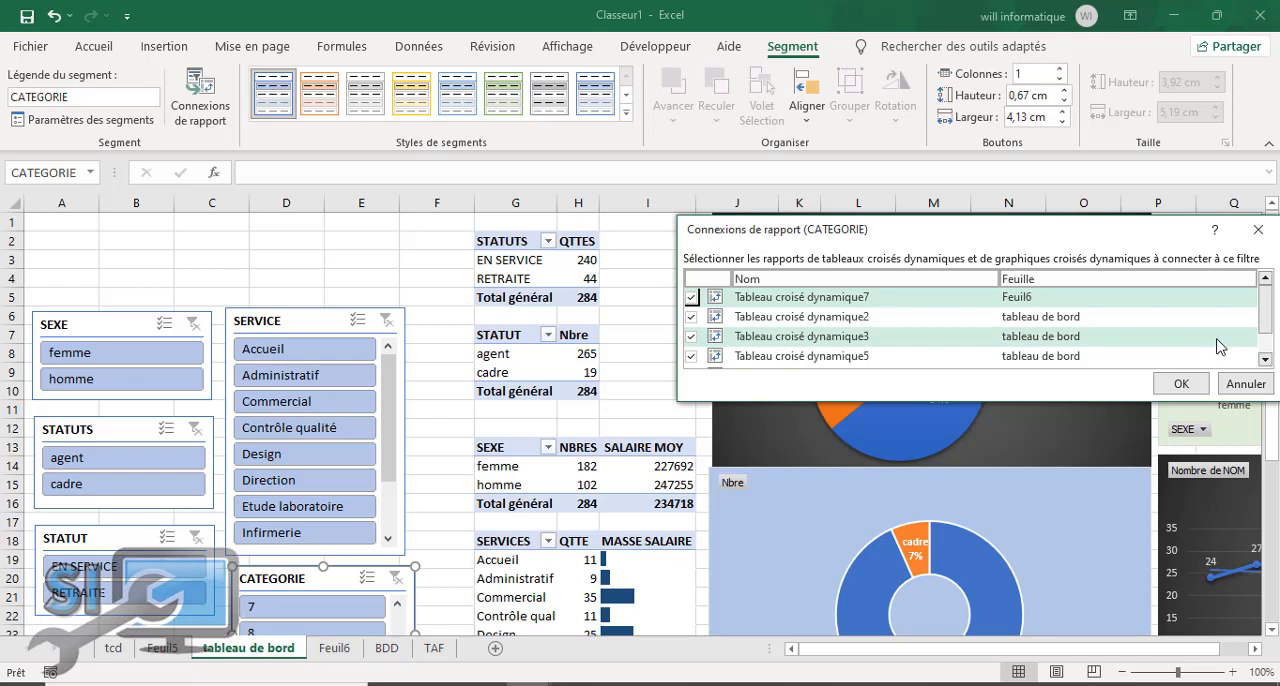
scroll(1218, 345, down, 2)
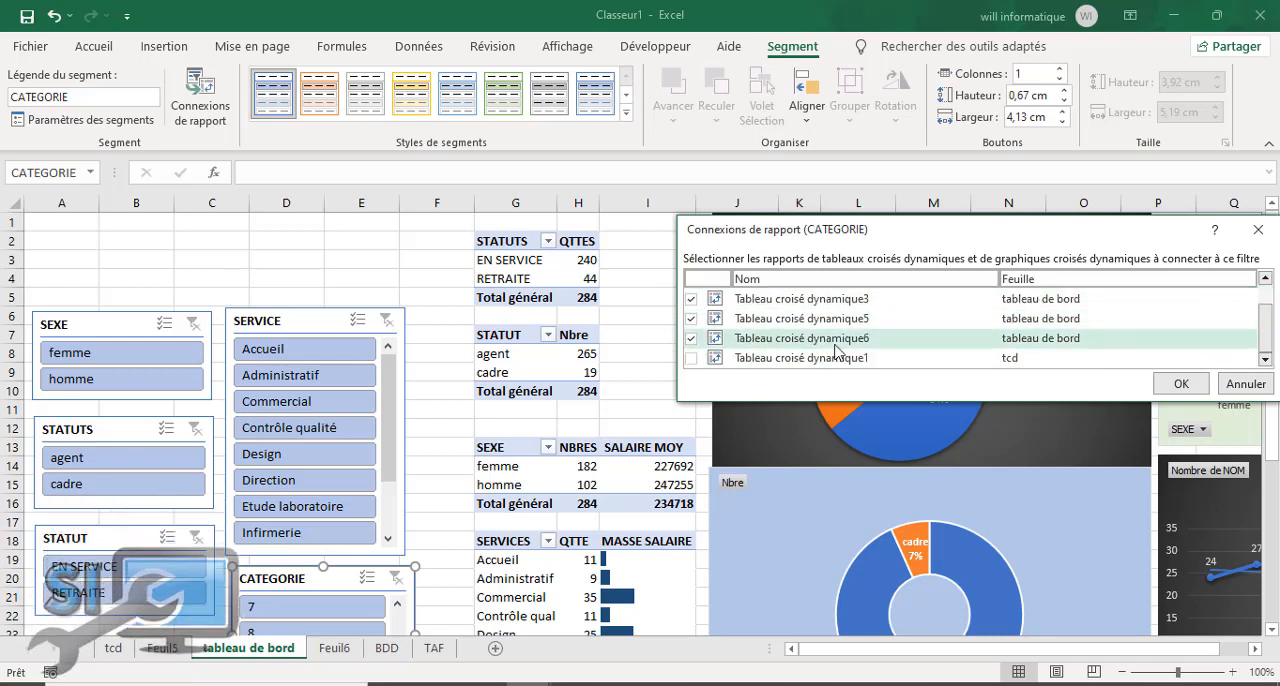
click(1207, 388)
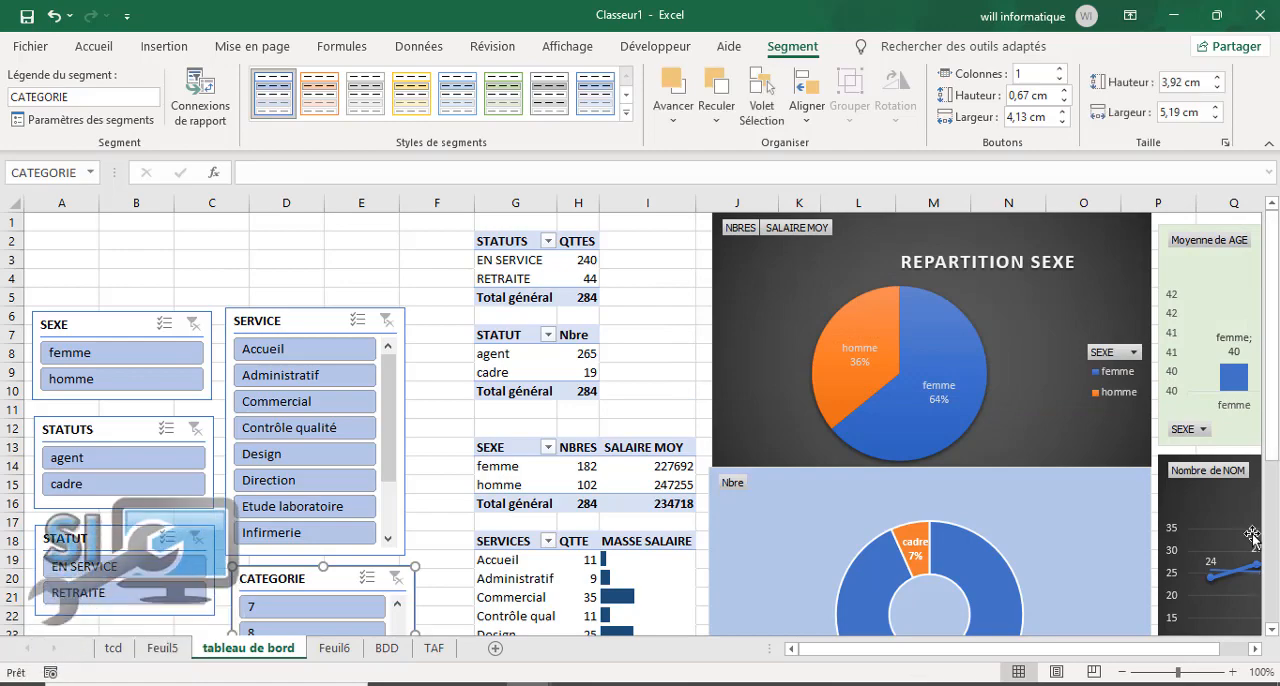
mouse_move(1270, 457)
mouse_down()
mouse_move(1270, 587)
mouse_move(1270, 457)
mouse_up()
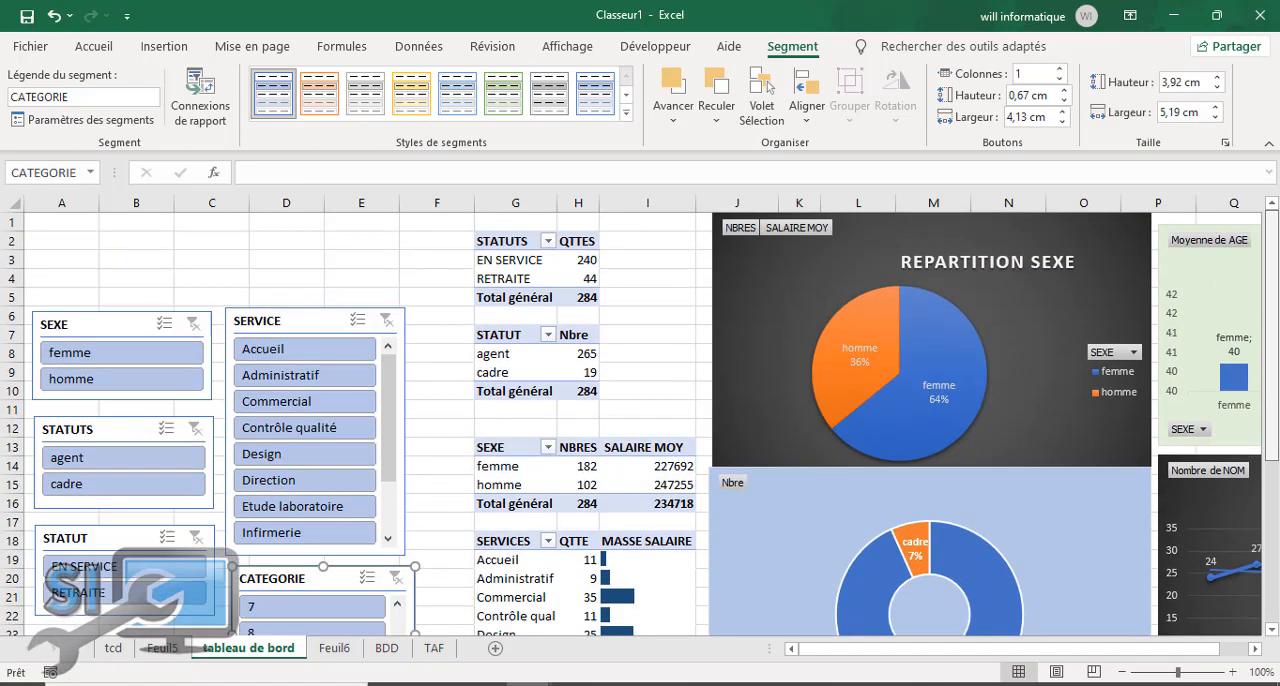
click(178, 259)
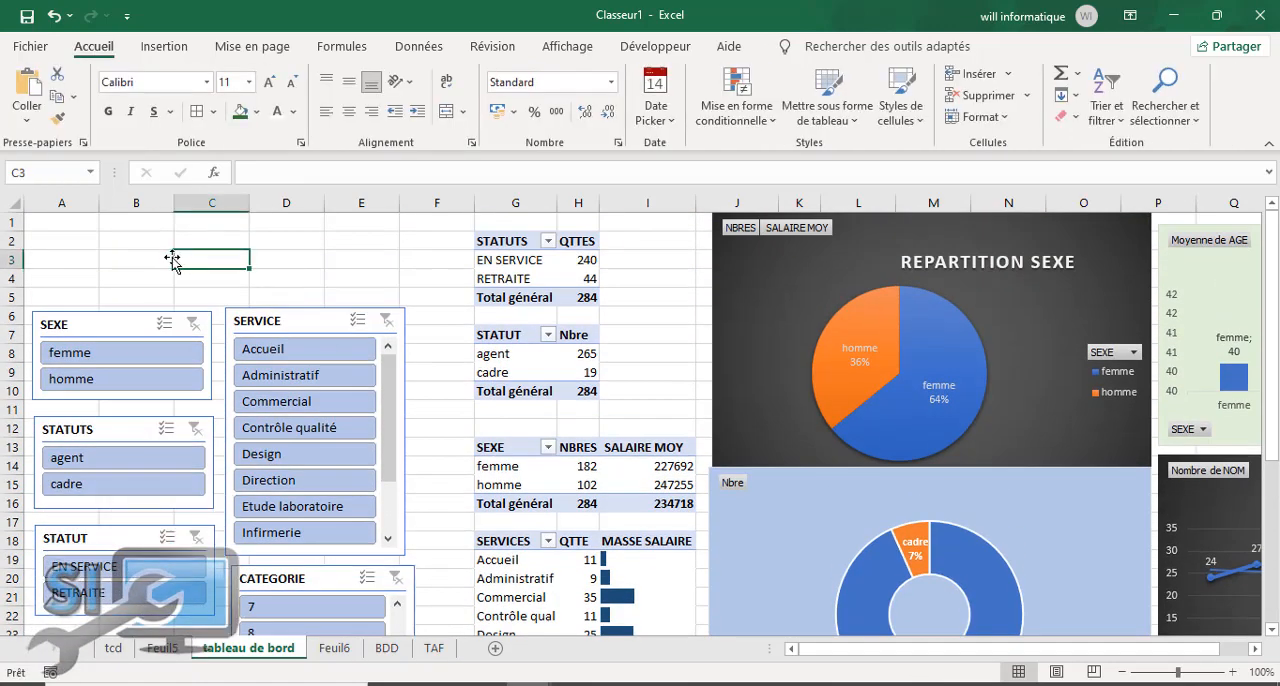
Step: Review the slicers, pivot tables and charts across "tableau de bord", reducing the zoom to 80% to see more of the dashboard
click(348, 280)
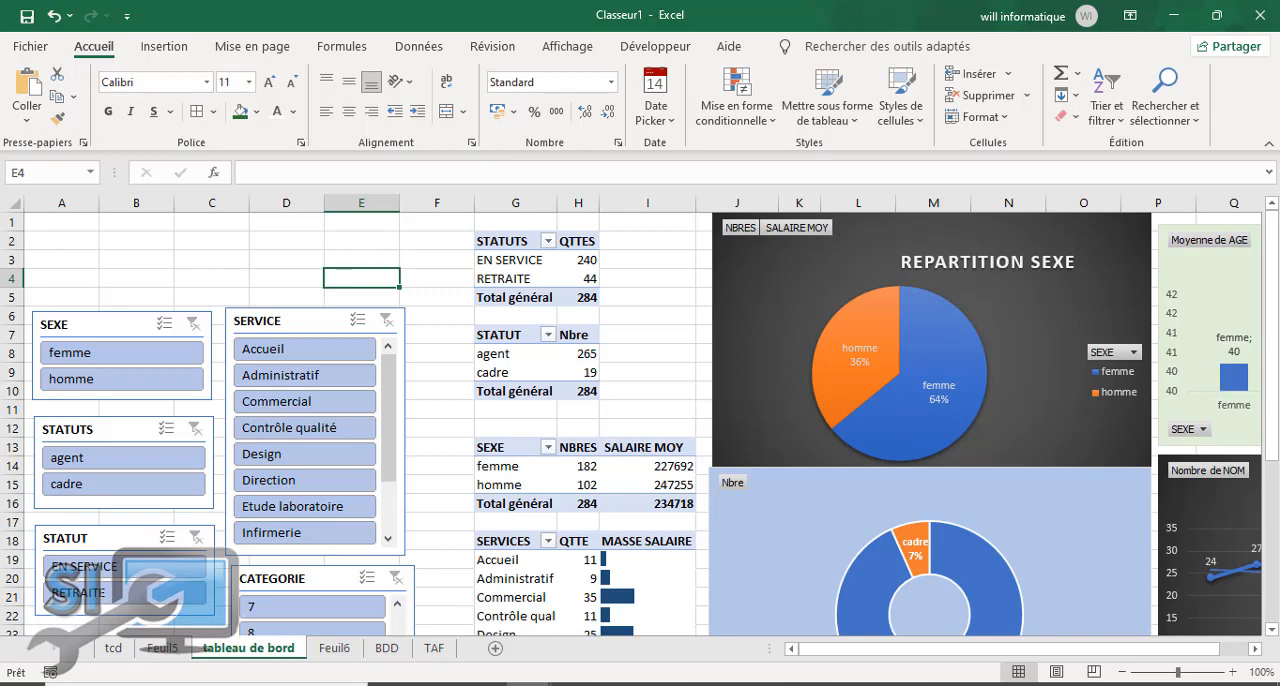
scroll(640, 420, down, 4)
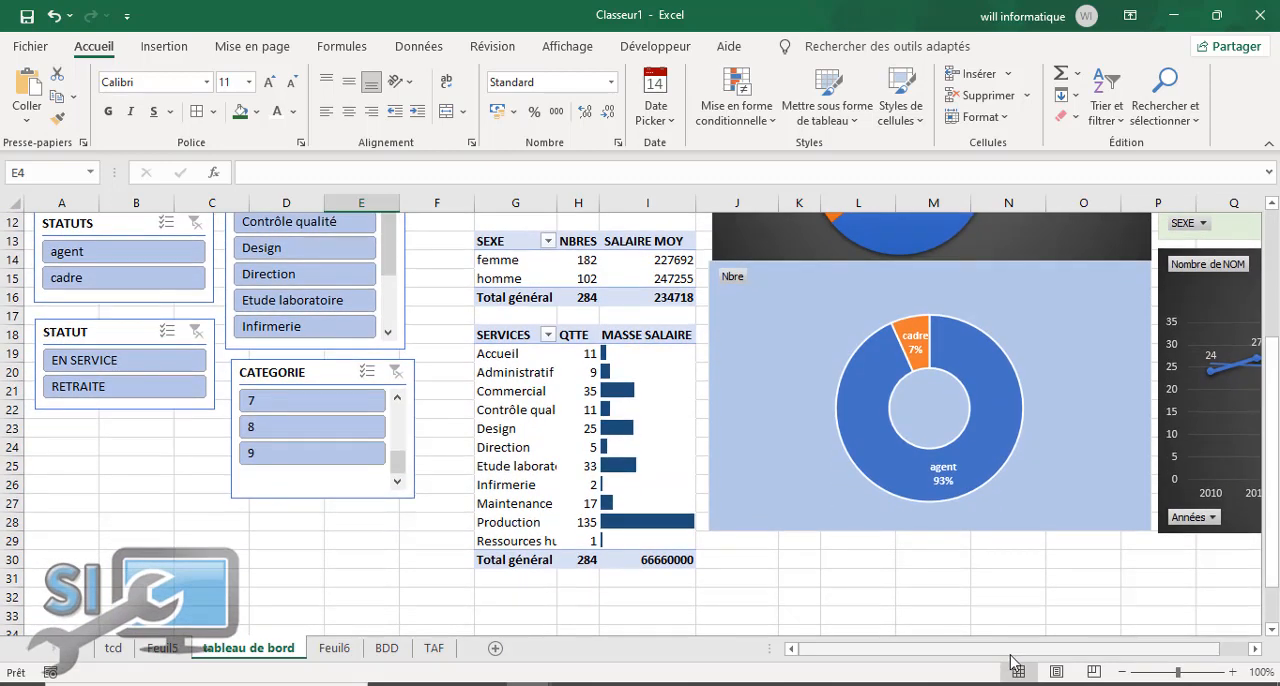
scroll(1010, 660, right, 2)
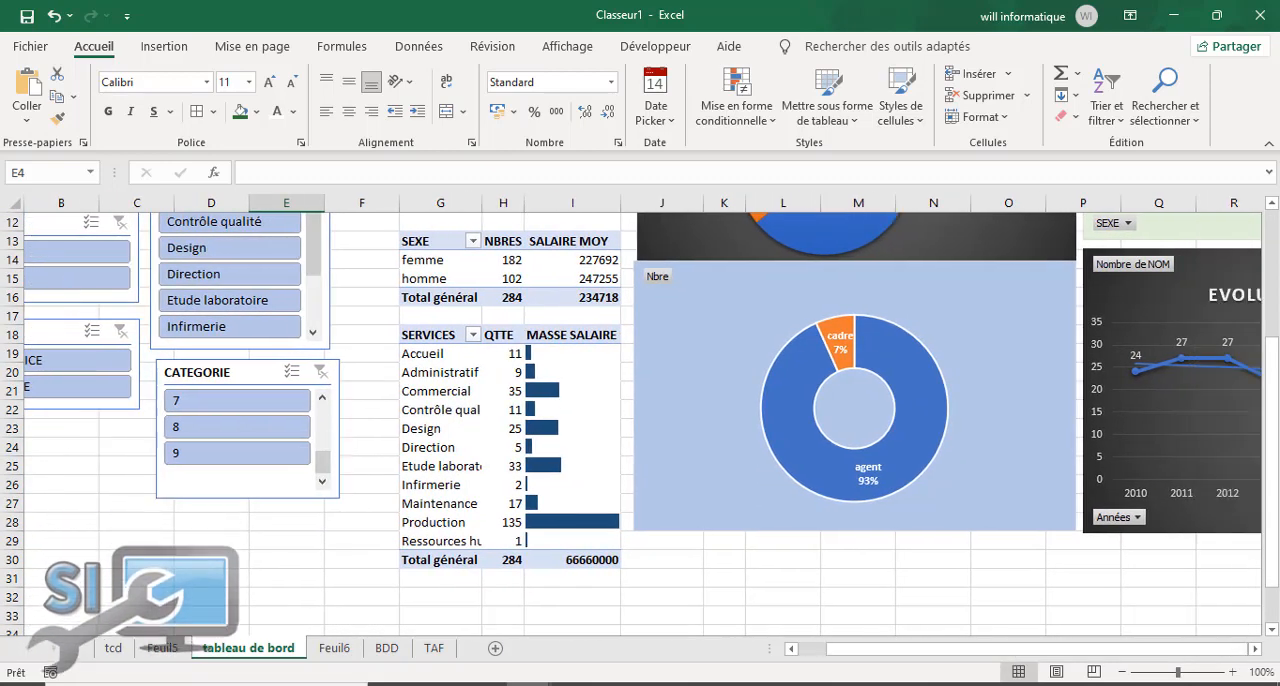
scroll(640, 420, down, 1)
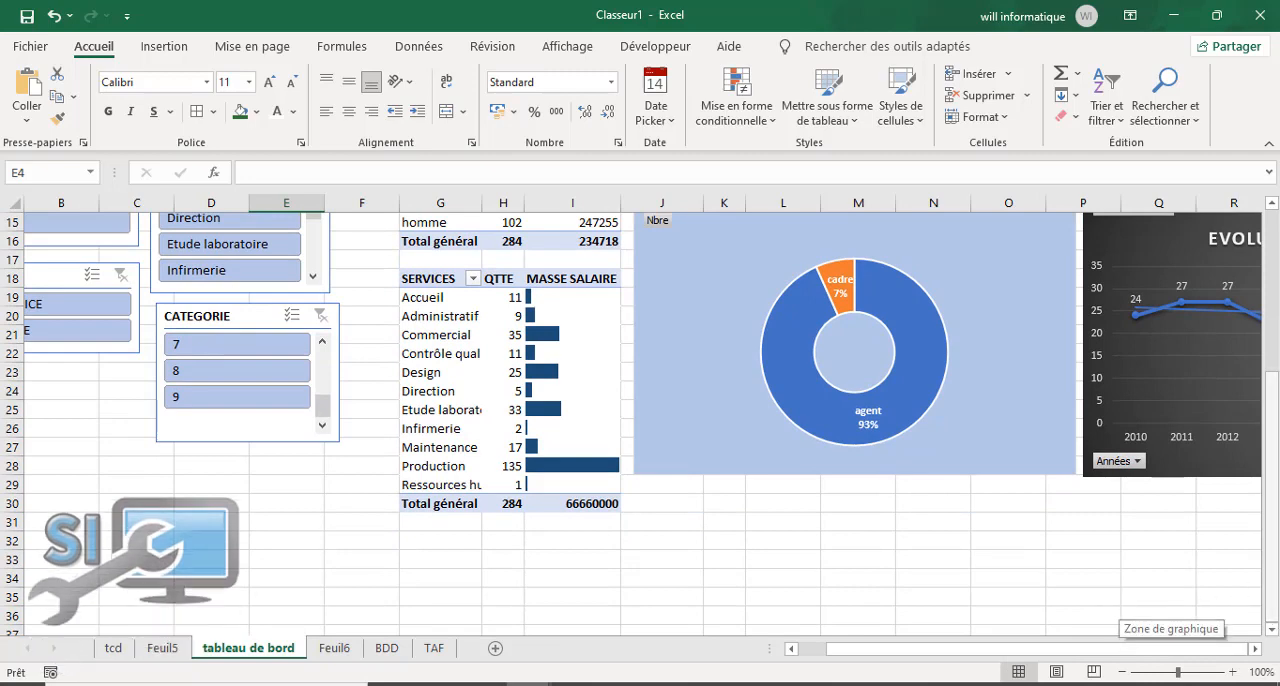
scroll(1270, 430, up, 5)
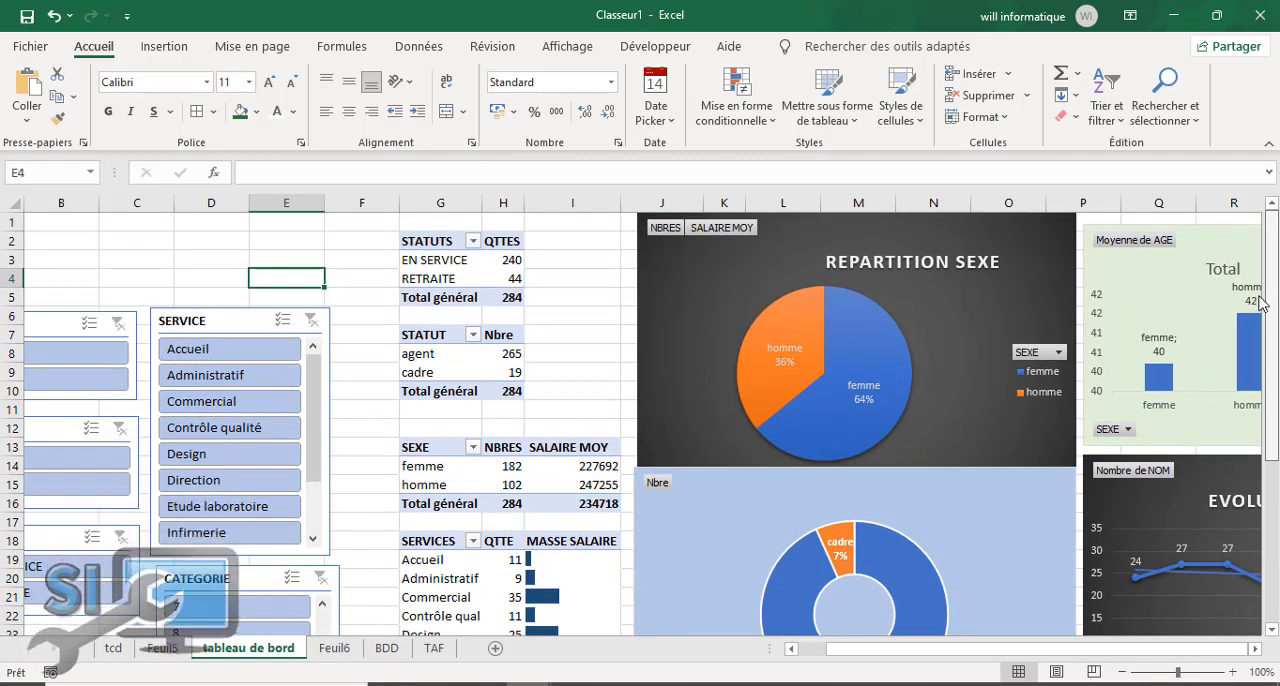
scroll(1257, 393, down, 3)
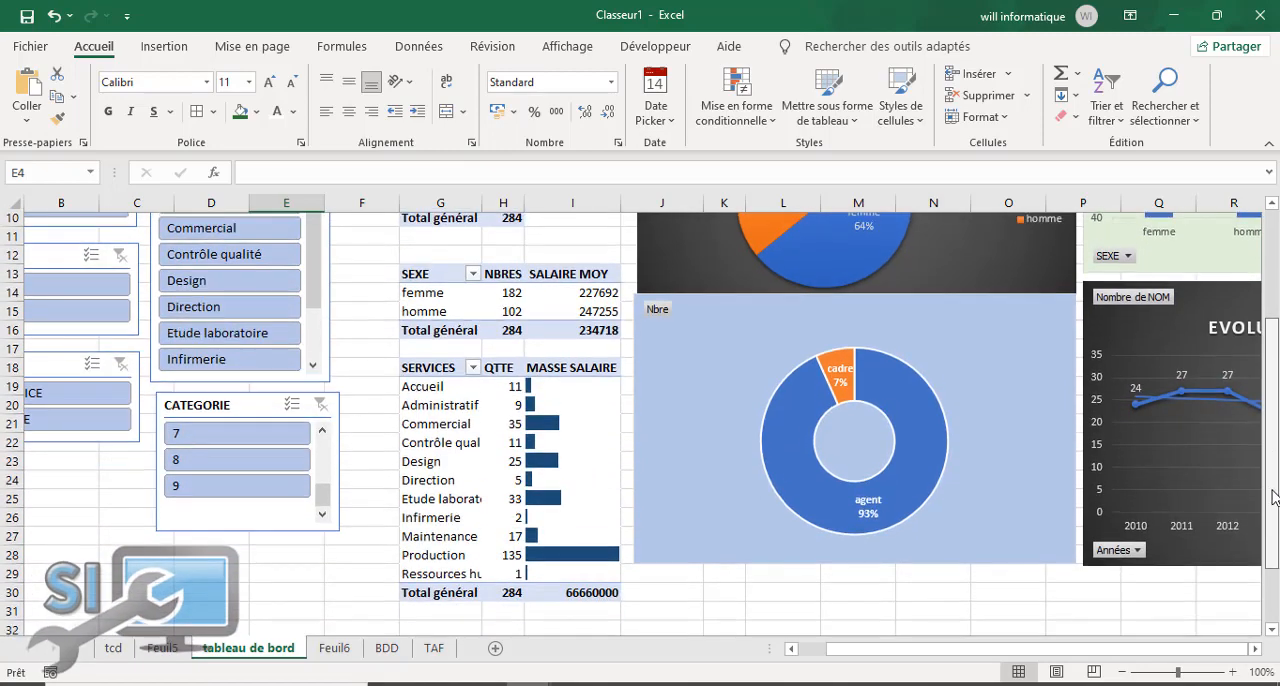
scroll(1257, 393, up, 3)
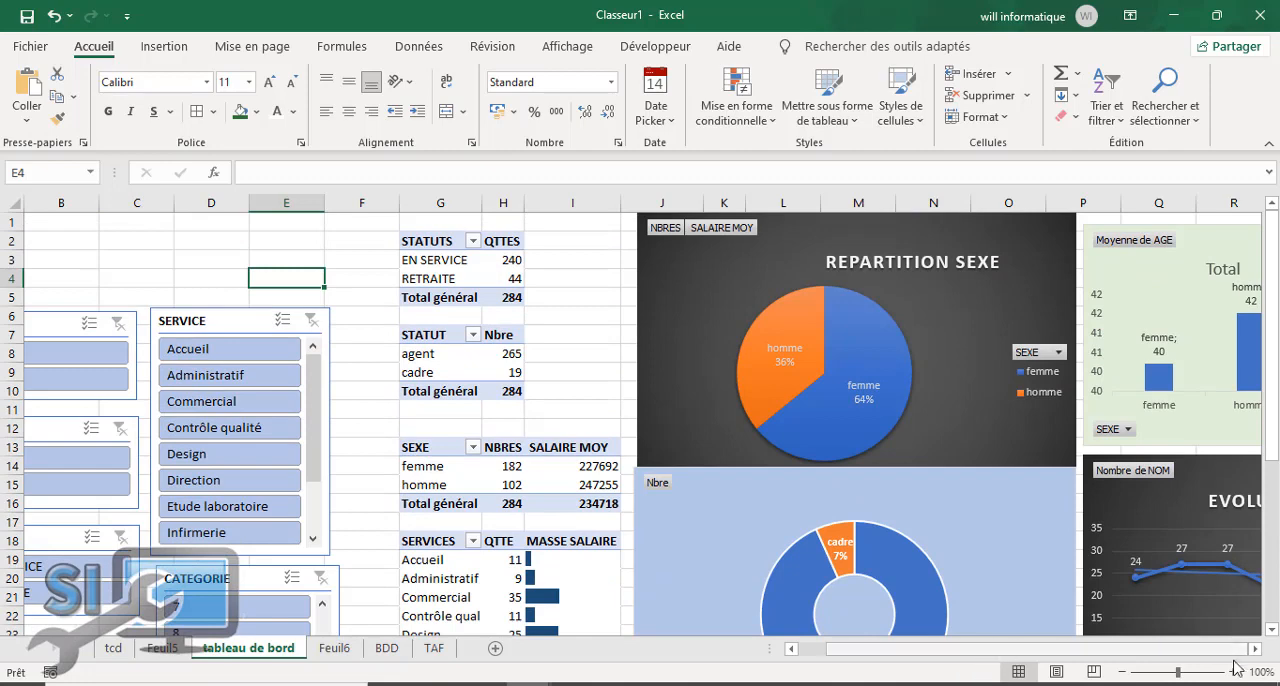
drag(1177, 677, 1170, 677)
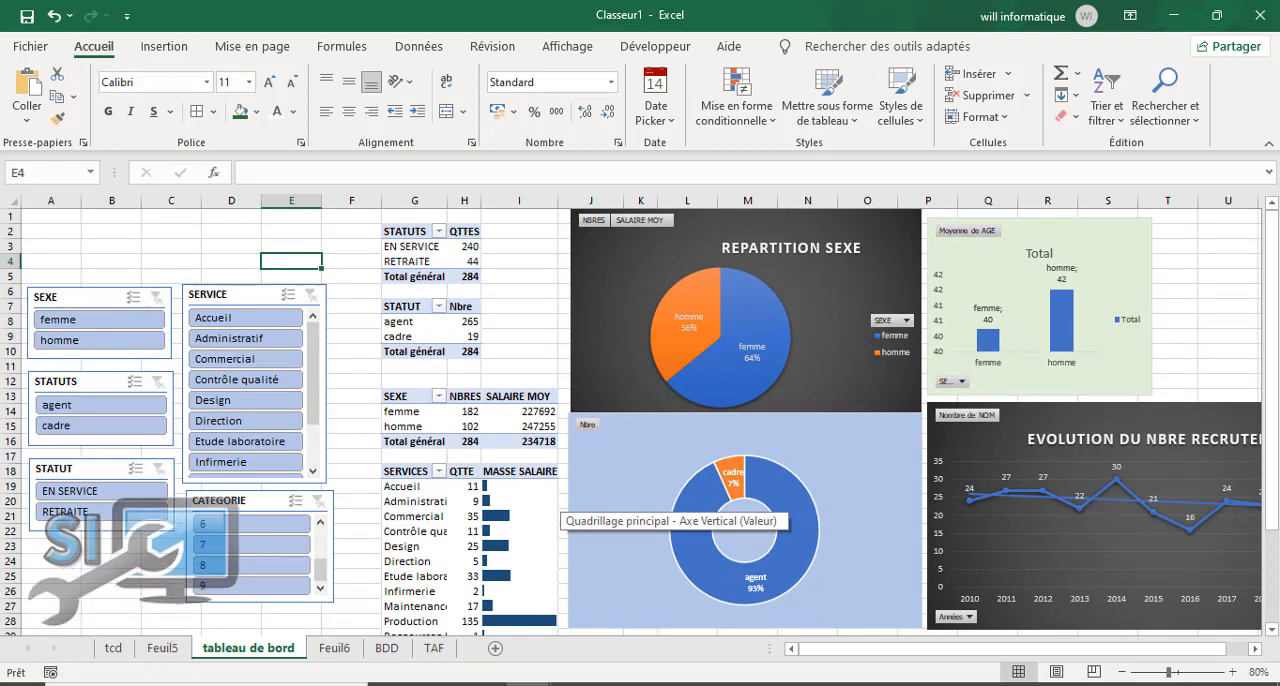
Step: Hide the gridlines on the "tableau de bord" sheet
click(60, 302)
click(100, 216)
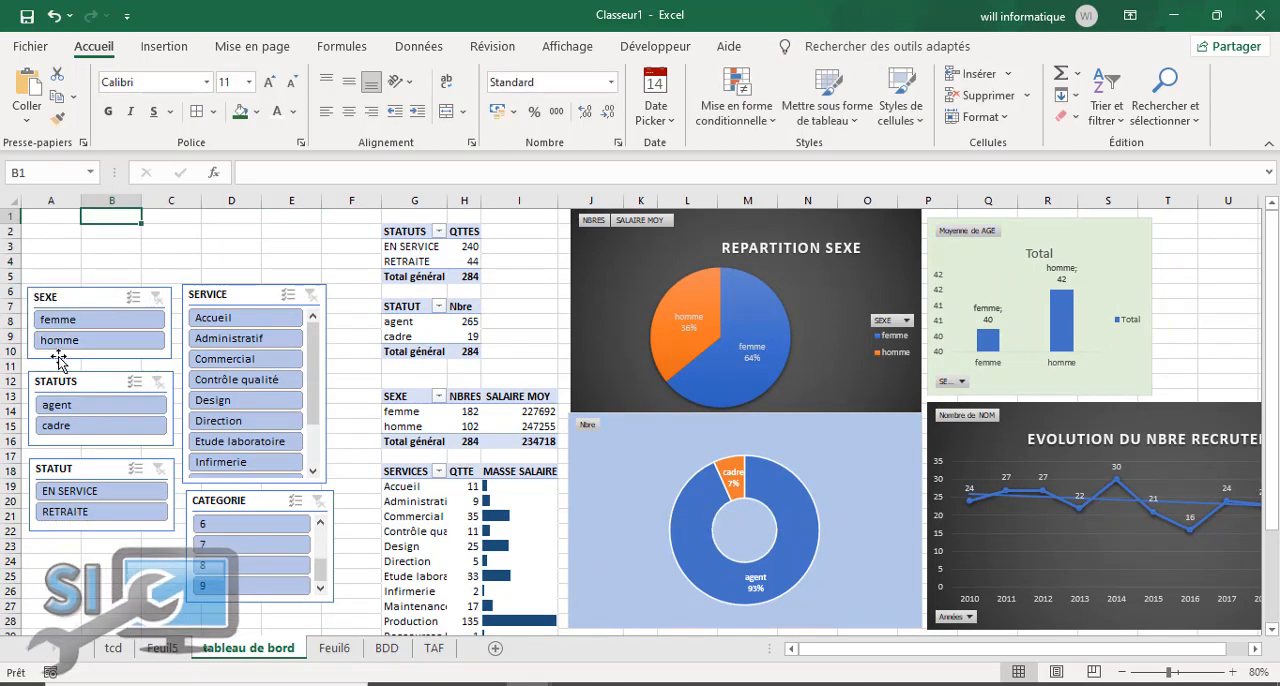
click(139, 245)
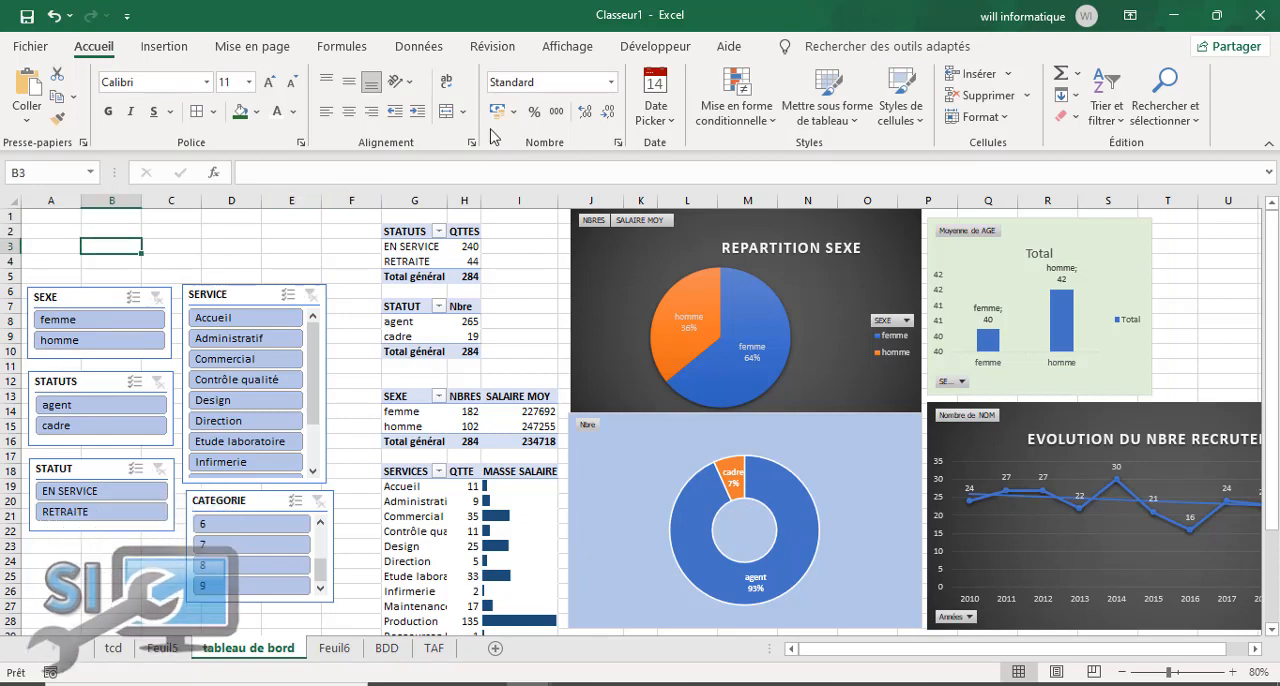
click(567, 47)
click(244, 111)
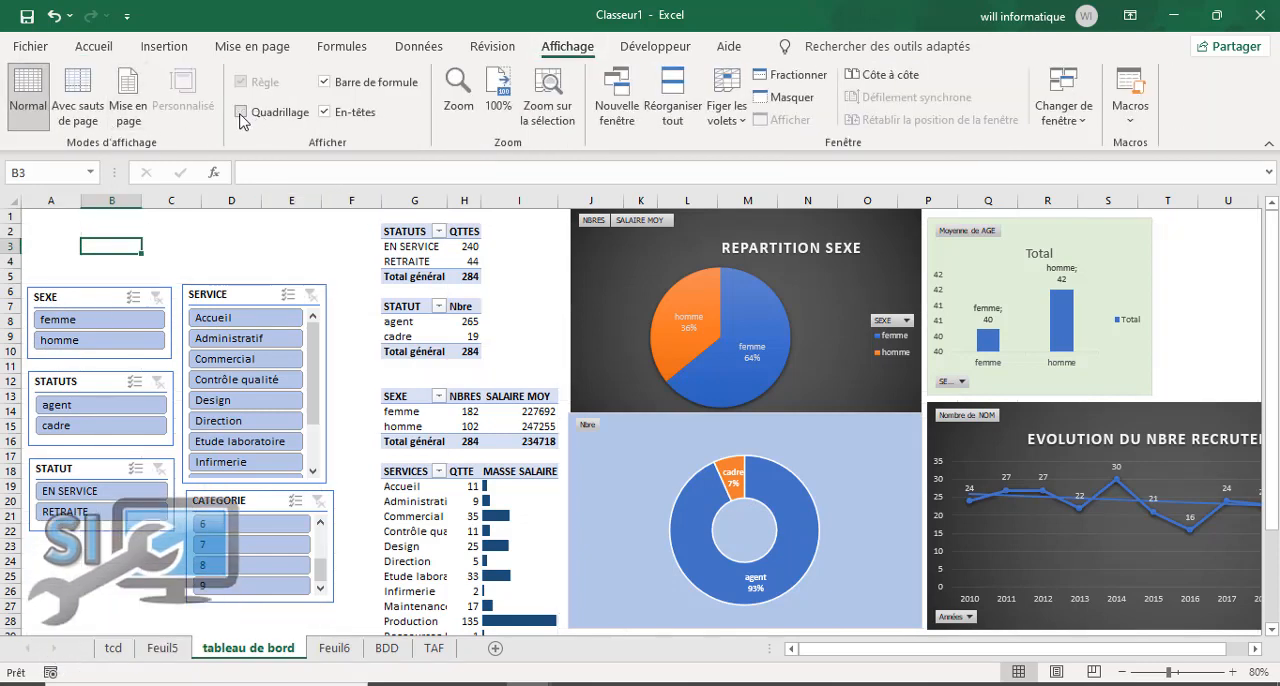
Step: Filter the dashboard to femme with the SEXE slicer and check how the pivot tables and charts respond
click(92, 325)
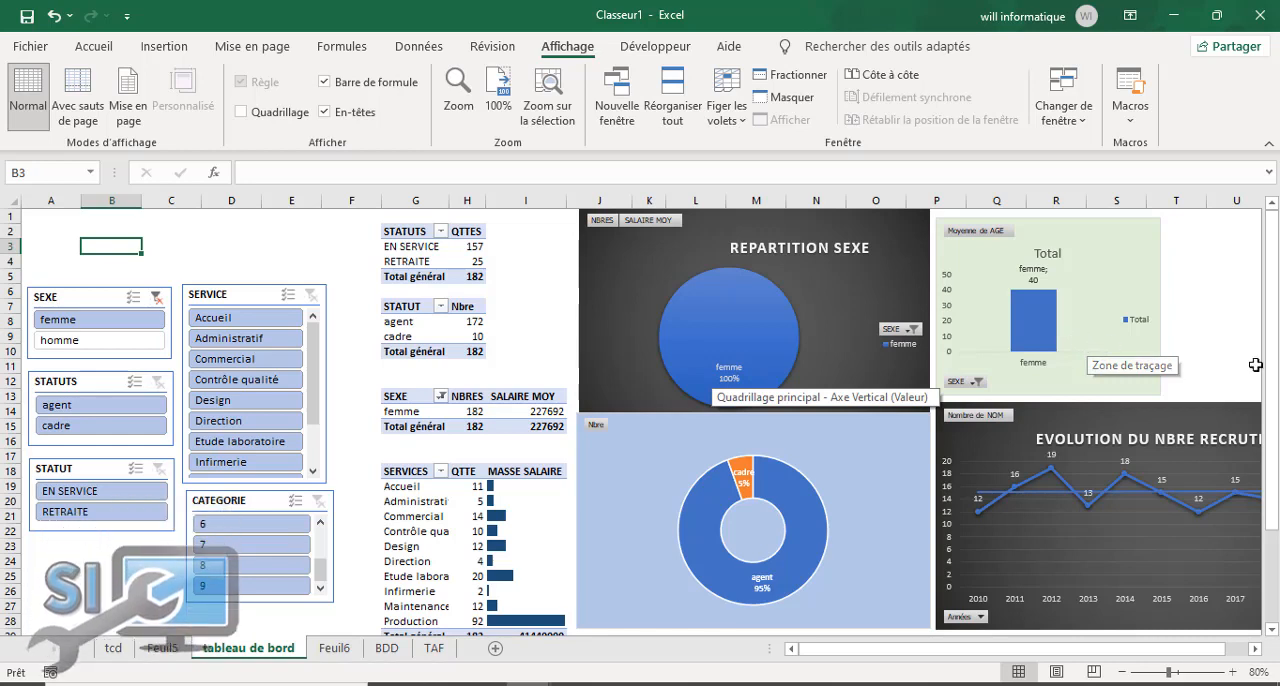
scroll(1277, 393, down, 2)
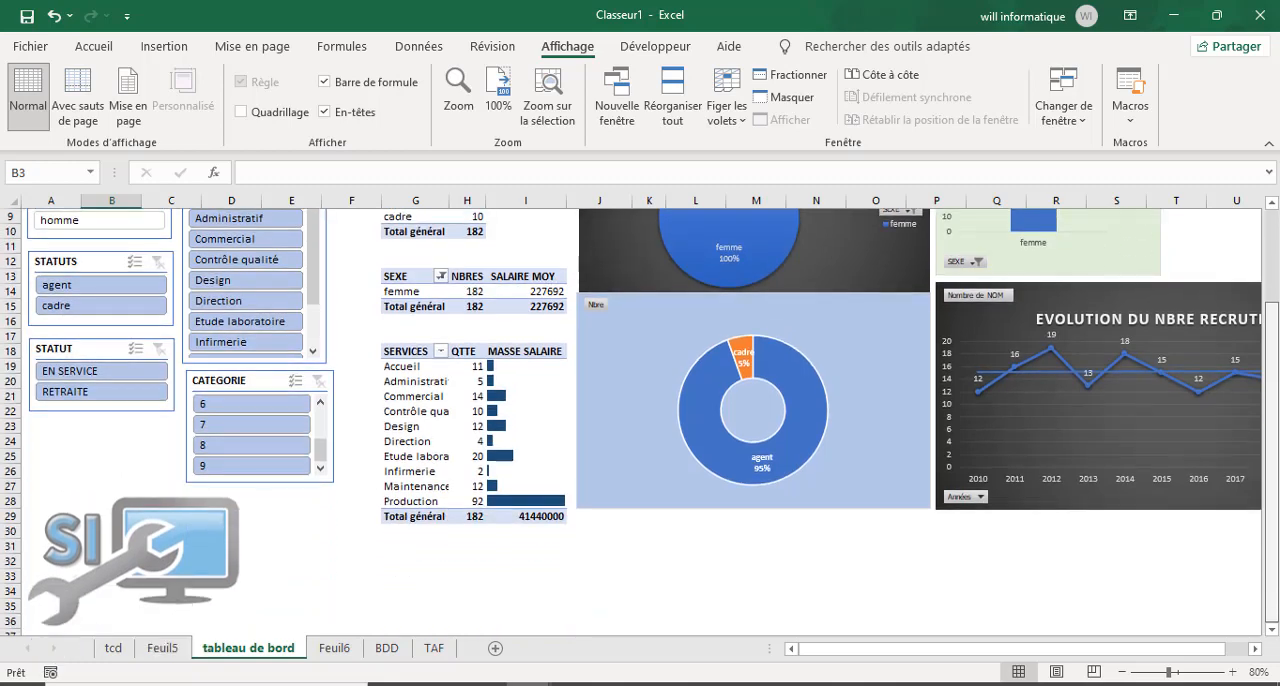
scroll(640, 422, up, 3)
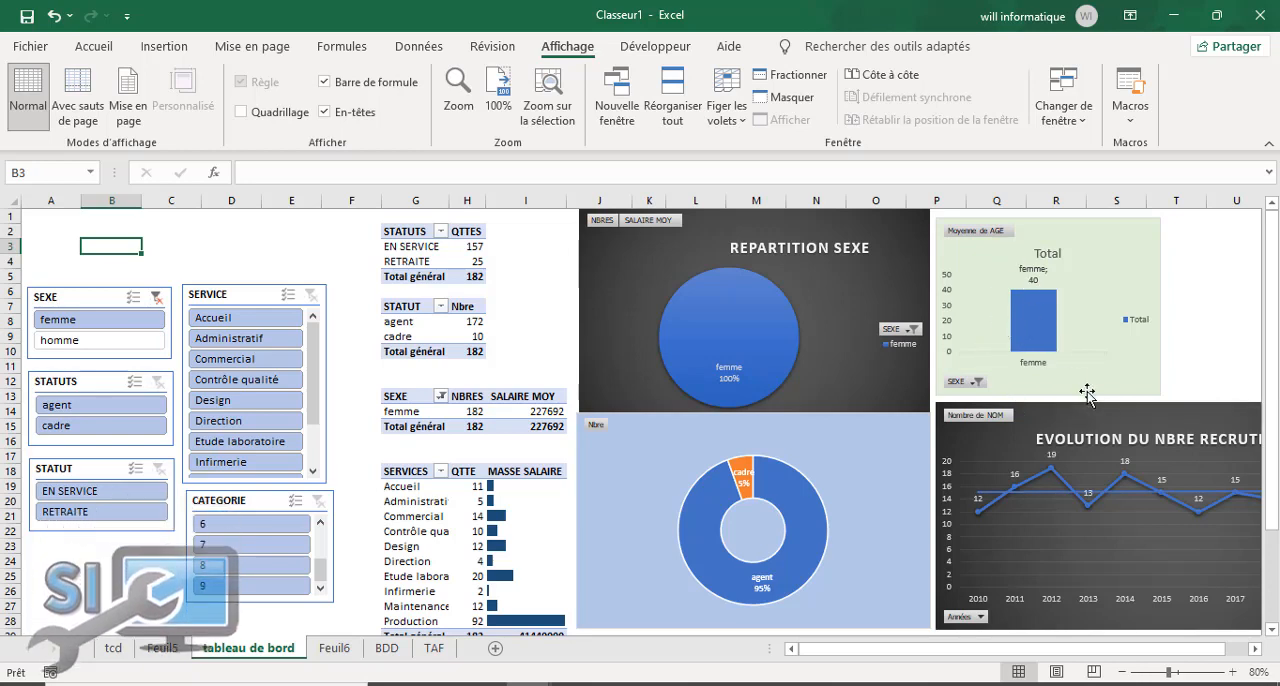
Step: Remove the title from the Moyenne de AGE column chart and deselect the chart
click(1055, 255)
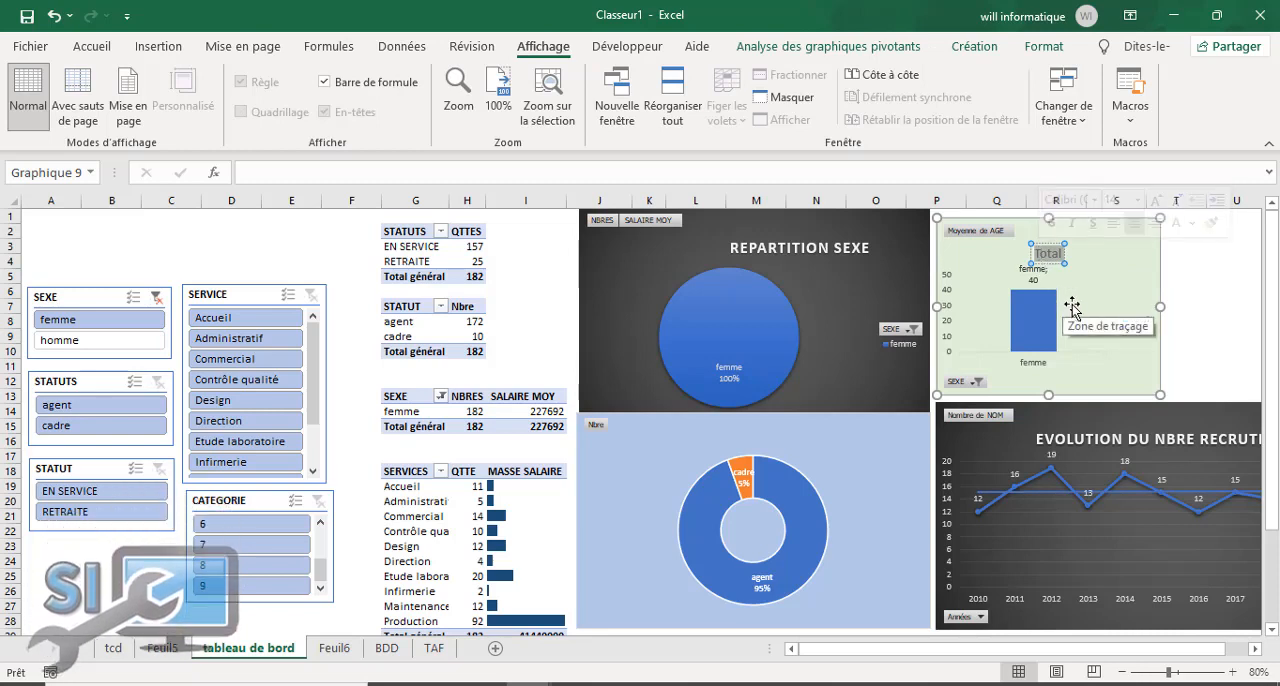
click(1128, 258)
click(1186, 232)
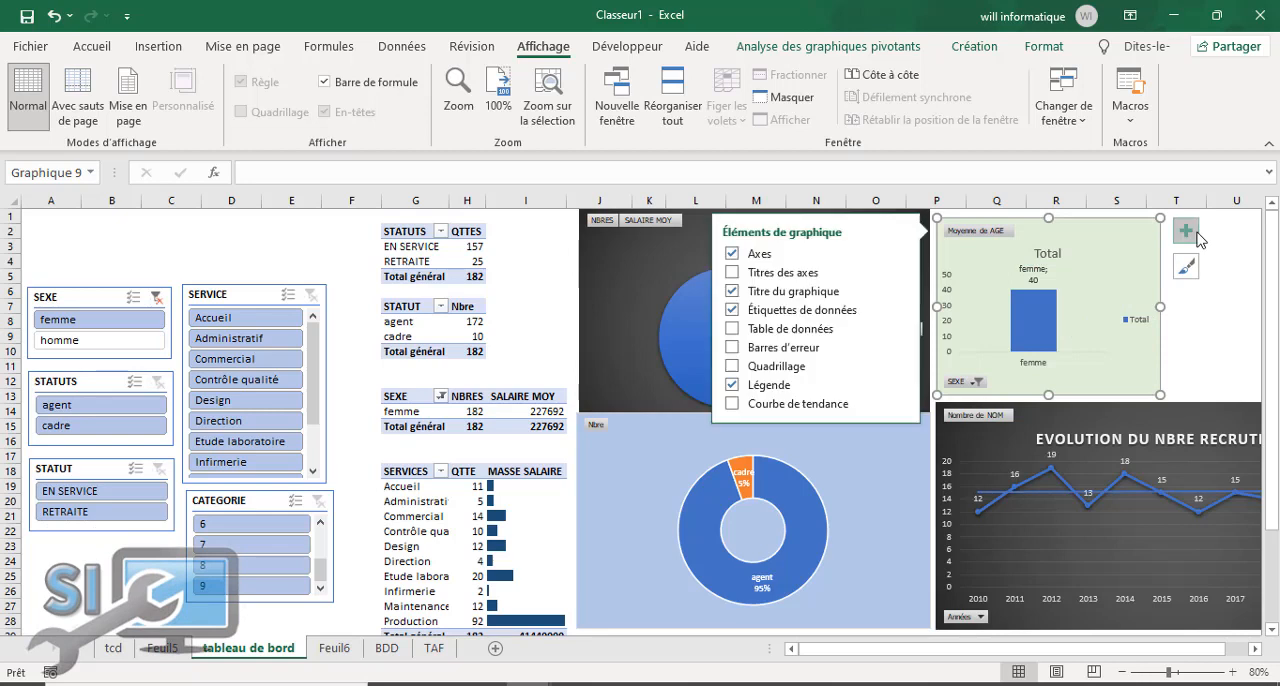
click(738, 291)
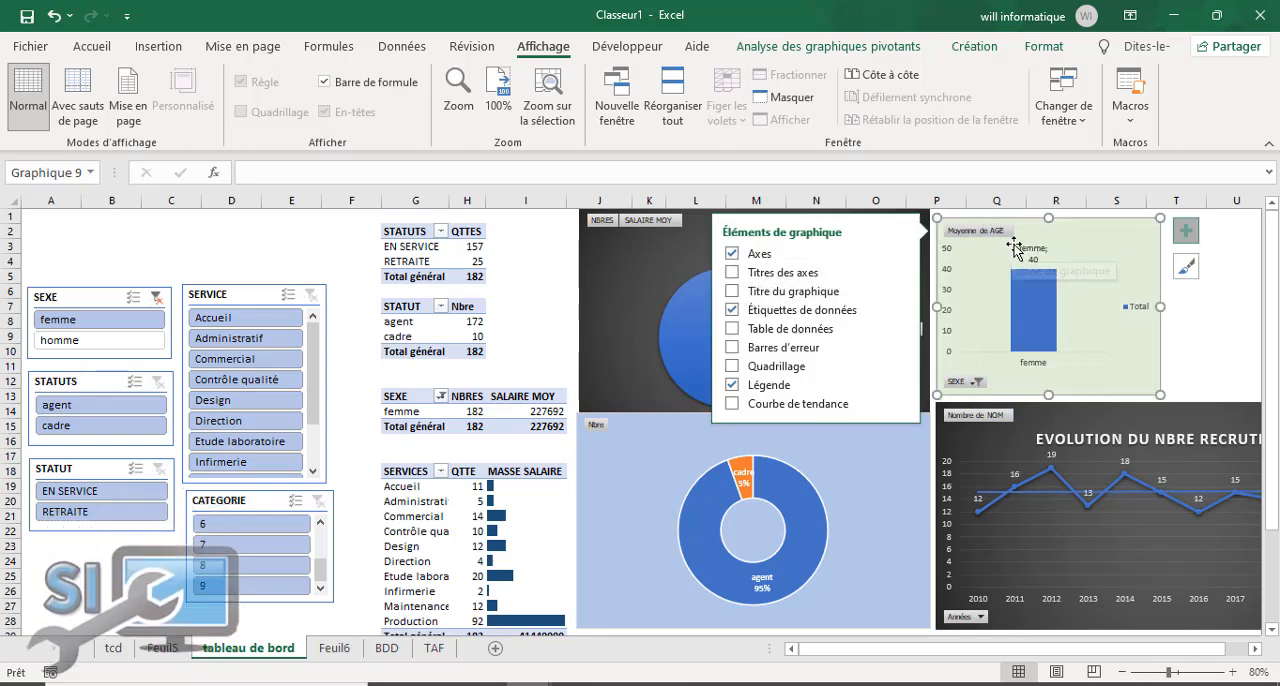
click(1249, 325)
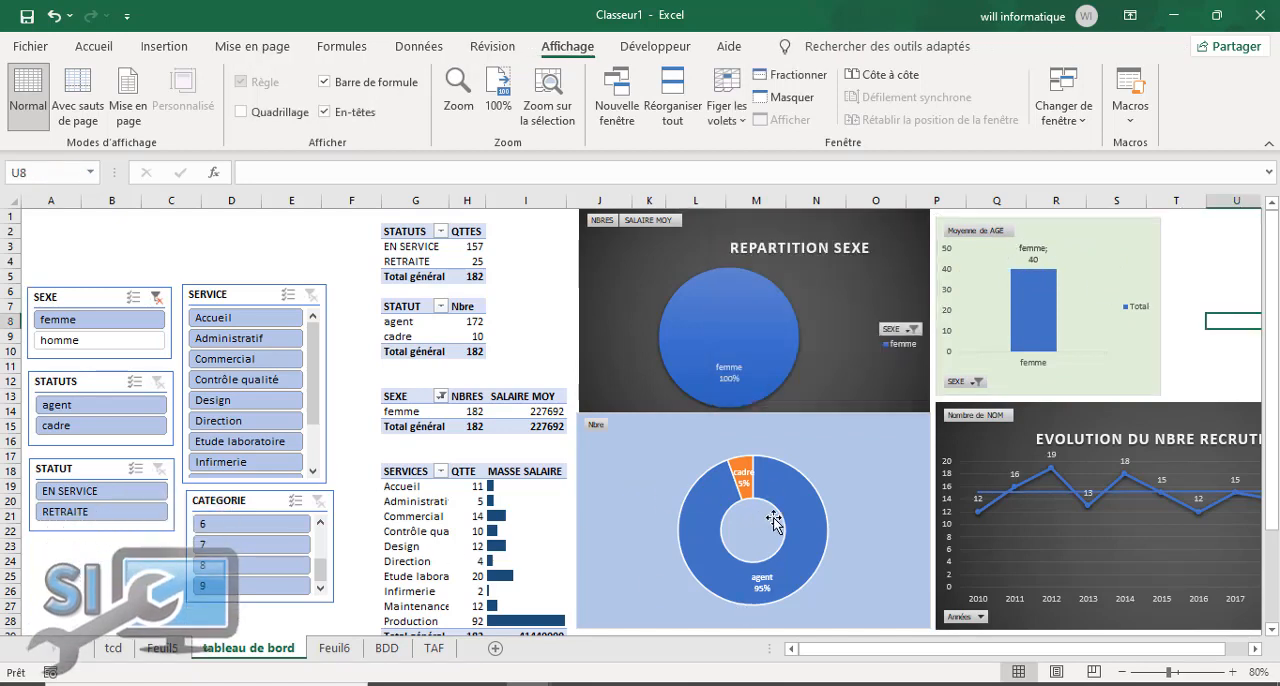
Step: Look over the dashboard's charts and pivot tables with the femme filter applied, down to the SERVICES table's total row
click(826, 433)
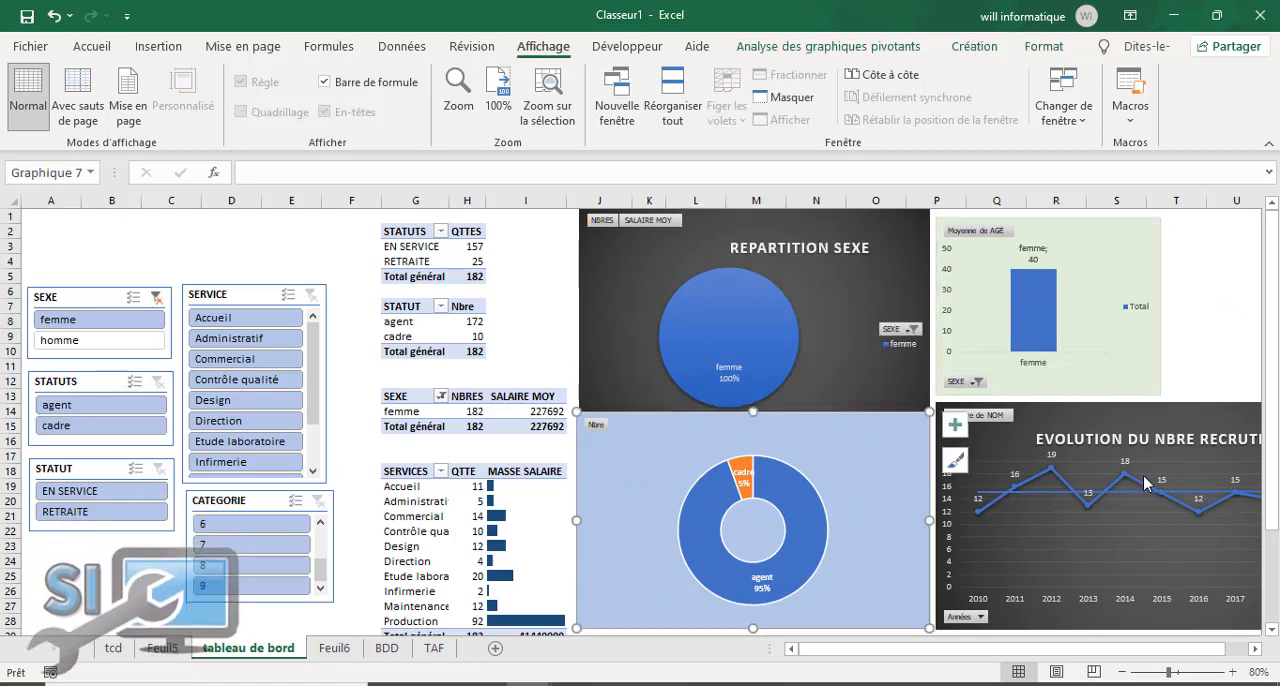
scroll(1272, 382, down, 3)
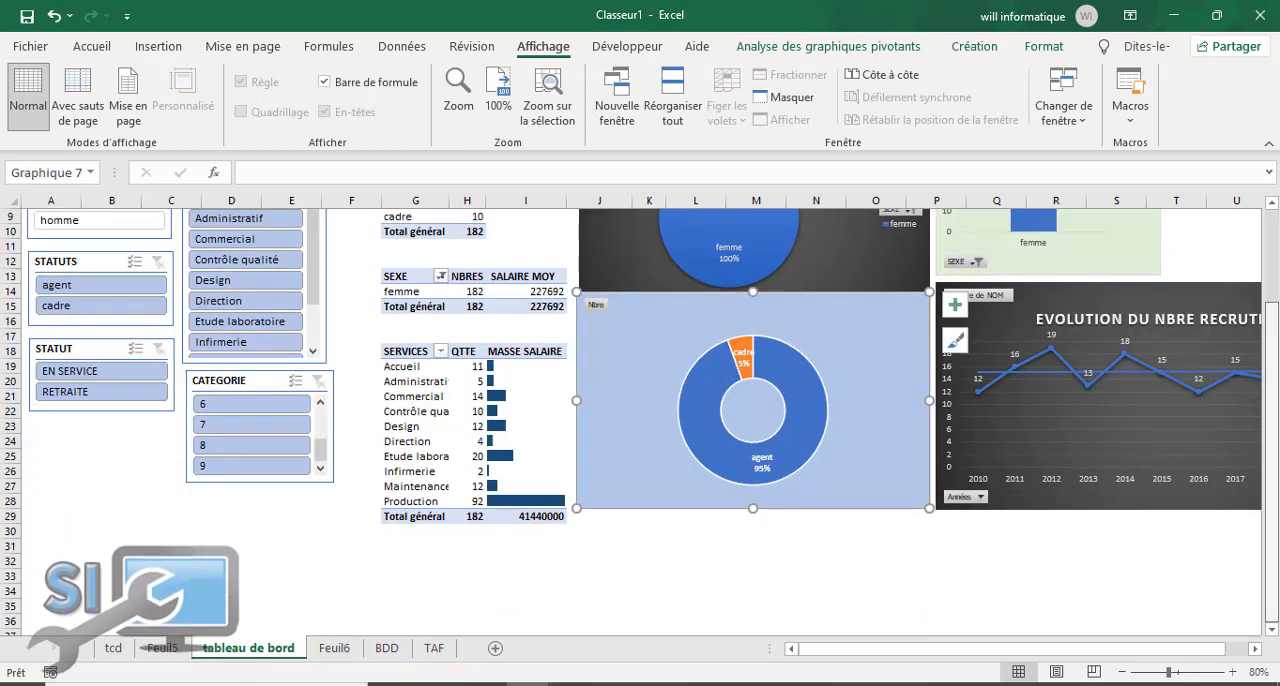
scroll(1272, 382, up, 3)
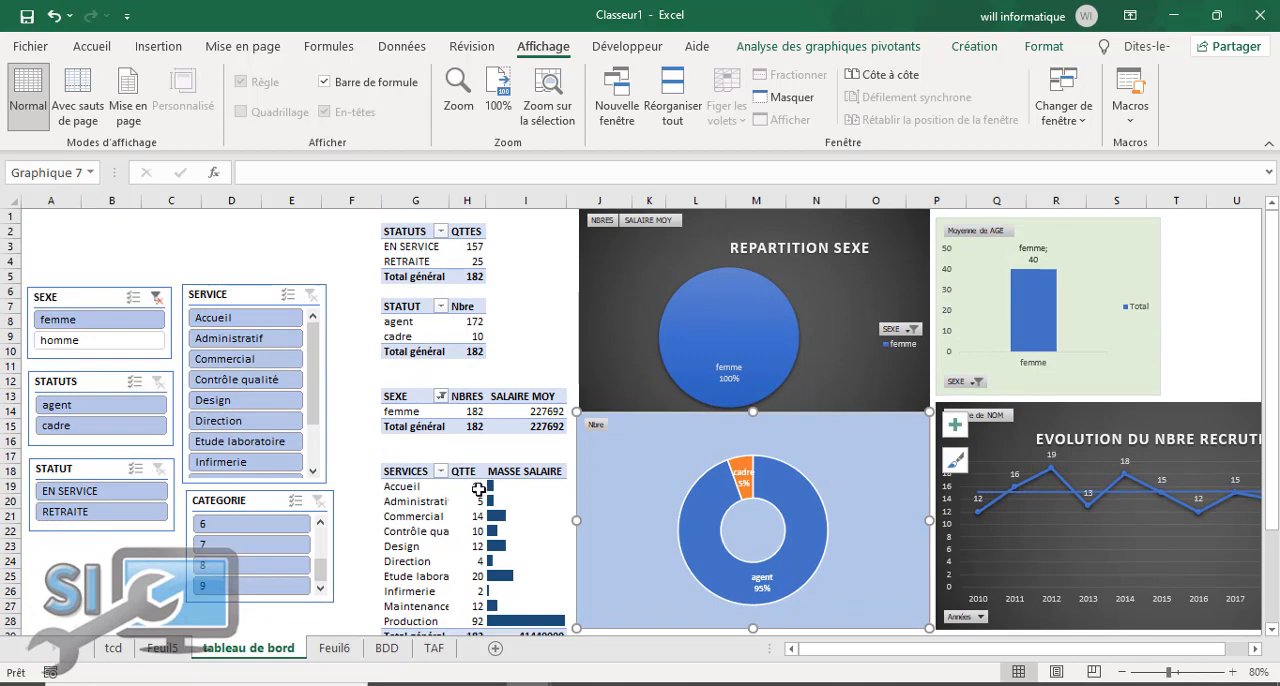
scroll(460, 430, down, 2)
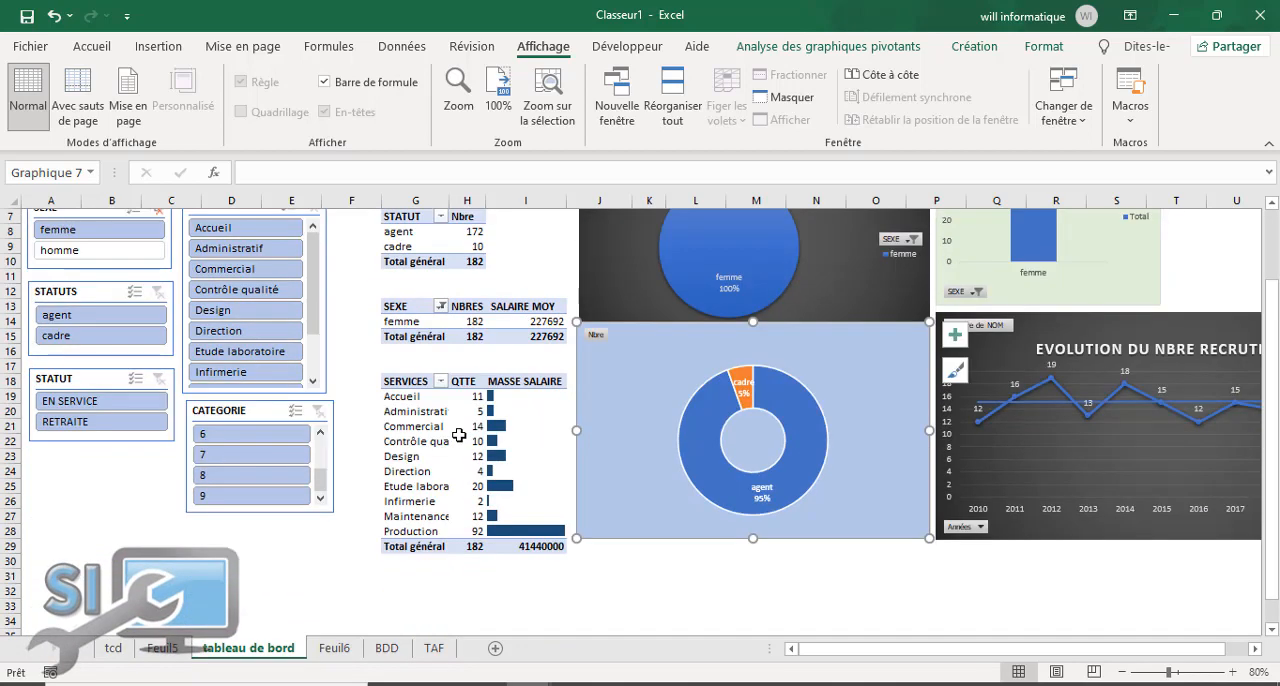
scroll(427, 493, up, 2)
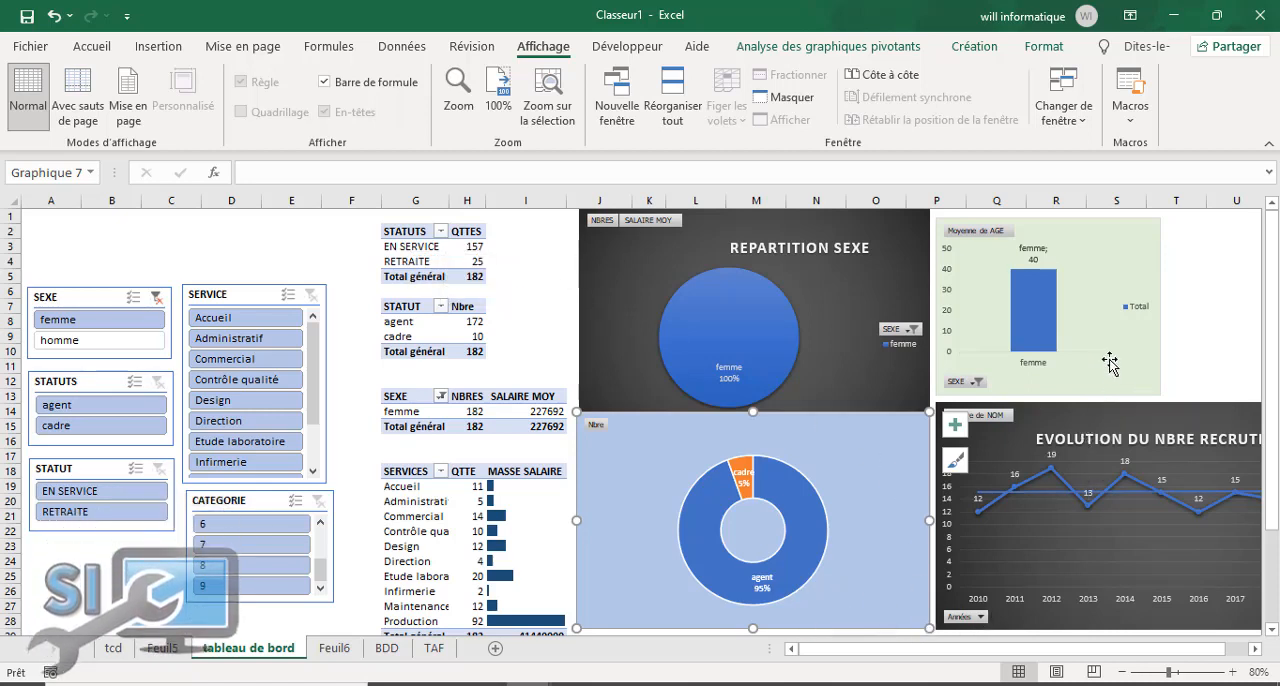
Step: Change the Moyenne de AGE chart to the clustered bar type (Barres groupées)
click(1140, 370)
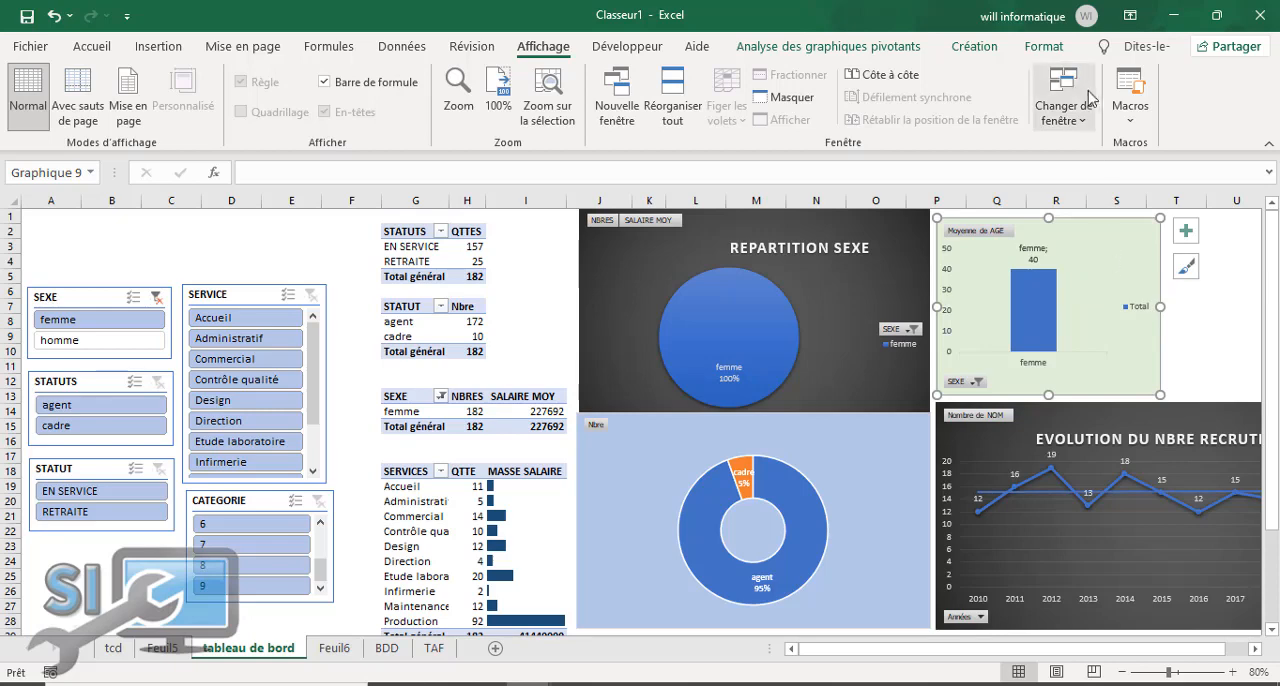
click(972, 48)
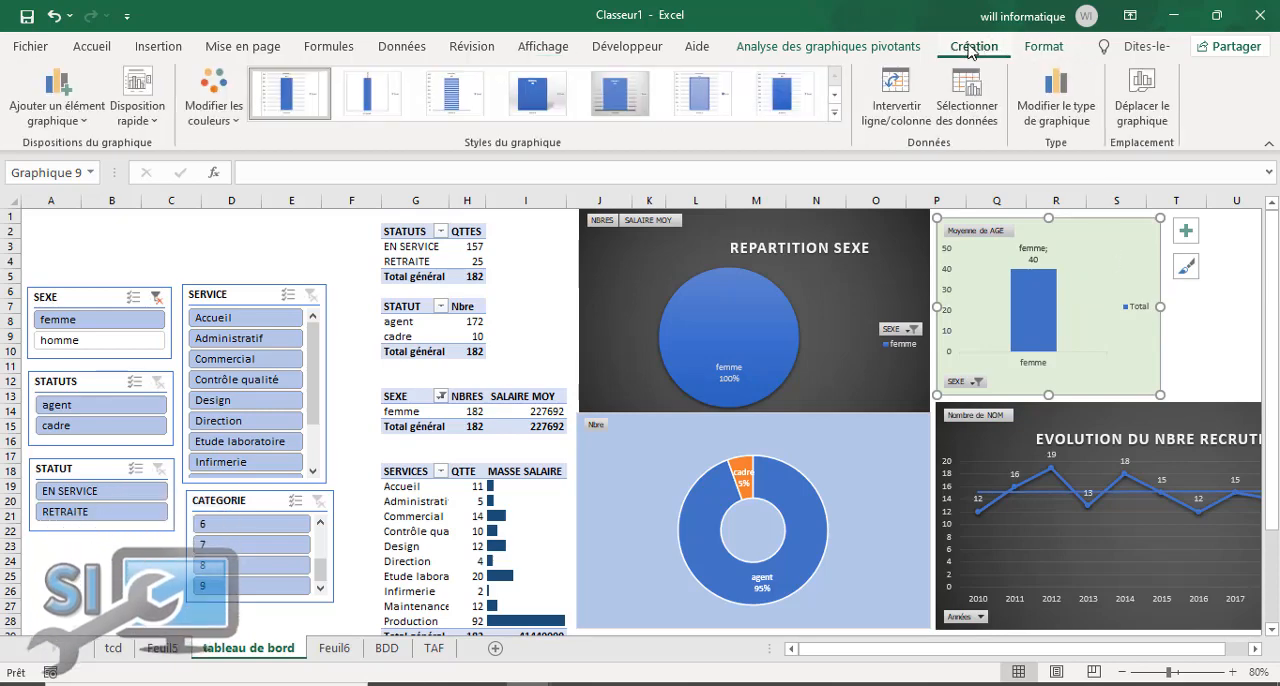
click(1058, 130)
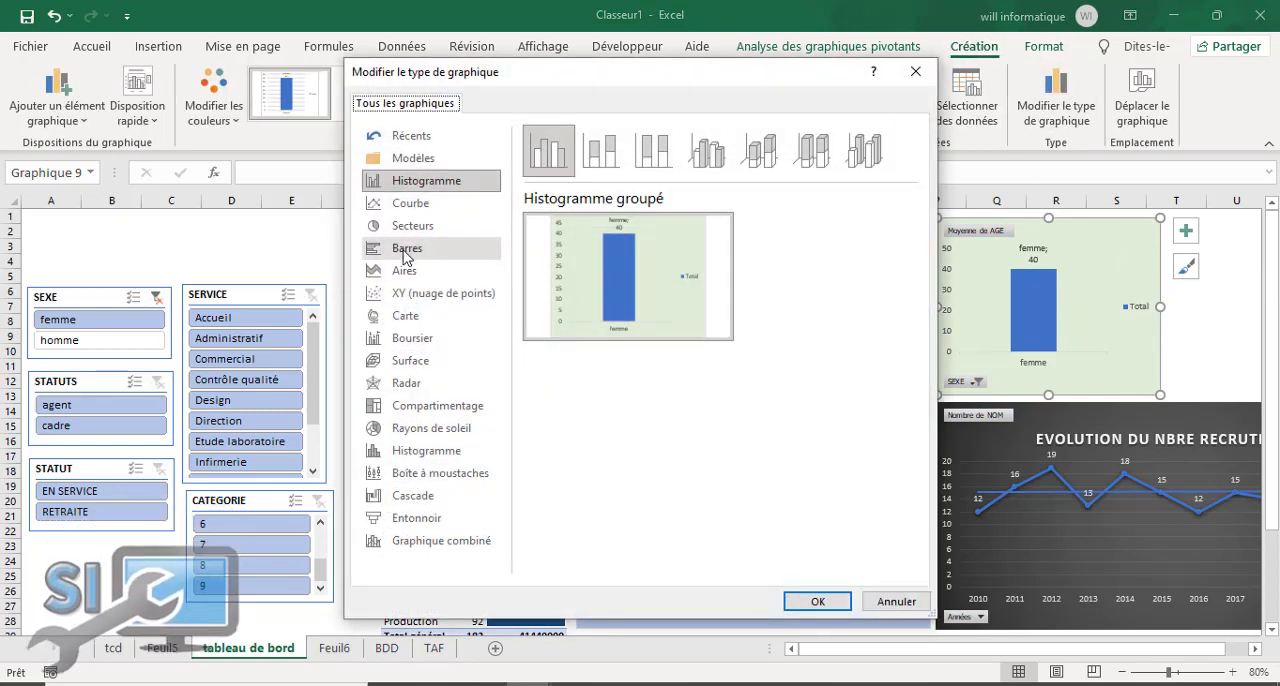
click(404, 250)
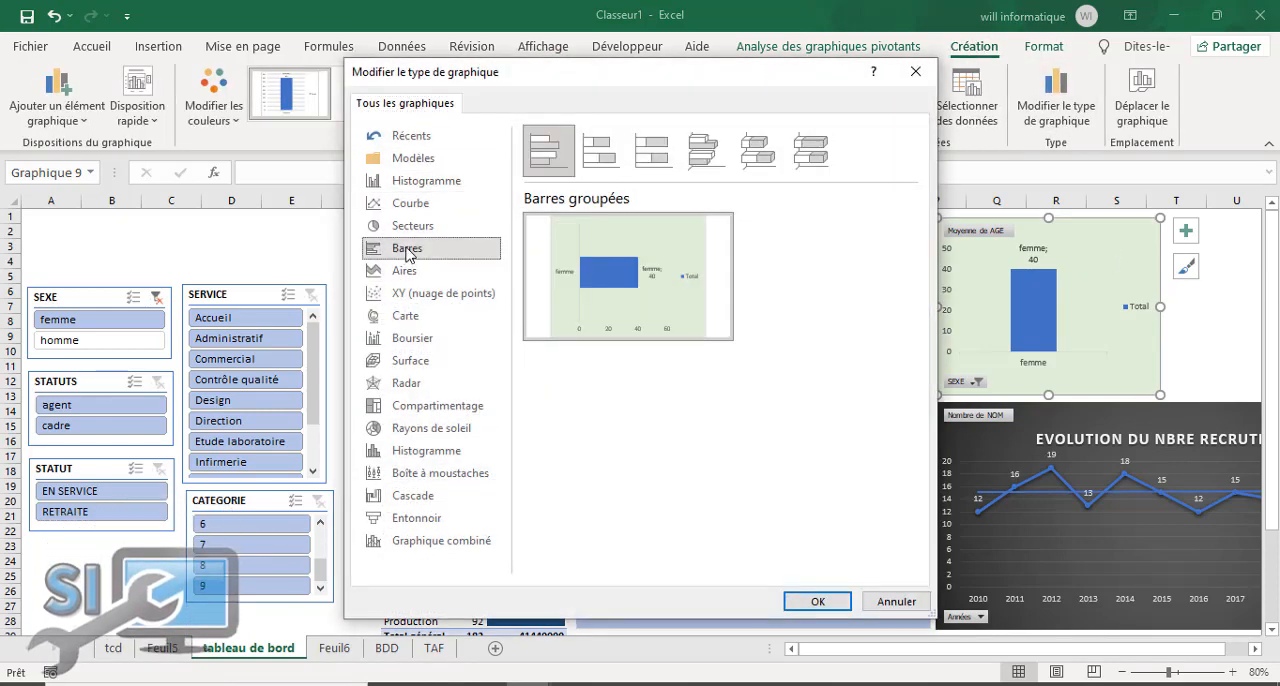
click(817, 602)
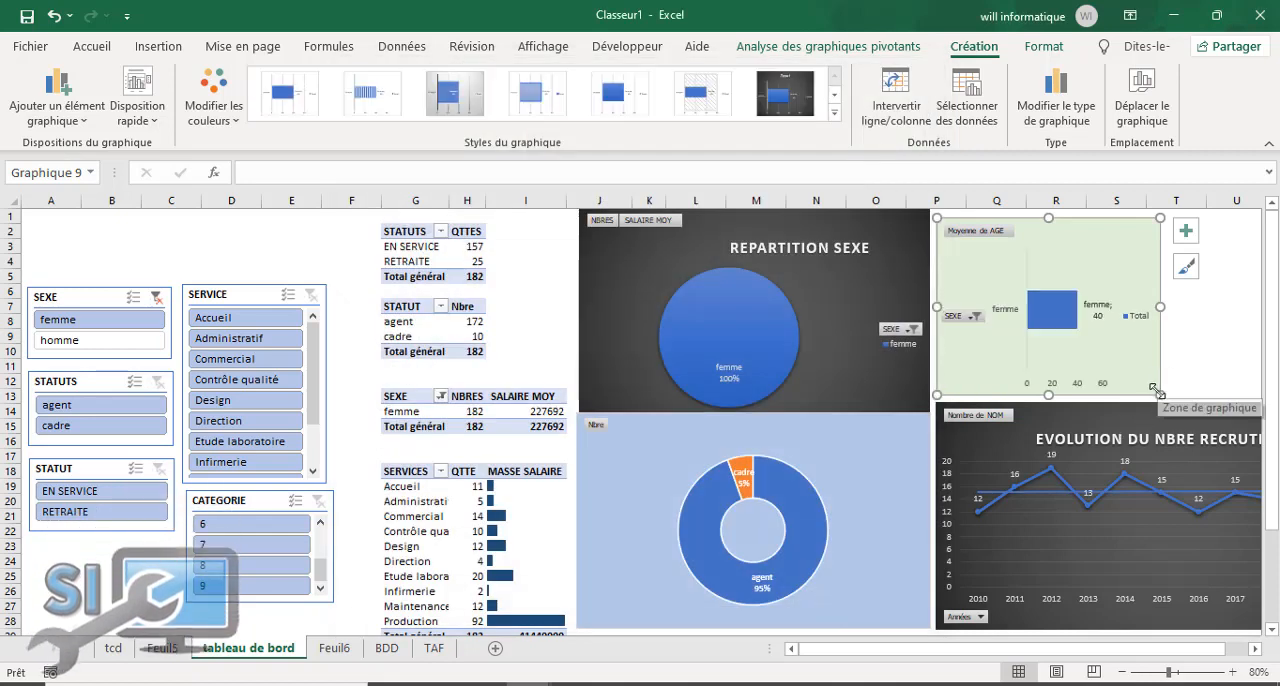
Step: Narrow the Moyenne de AGE chart to end at column R and change its type to clustered column (Histogramme groupé)
mouse_move(1158, 390)
mouse_down()
mouse_move(1100, 381)
mouse_move(1085, 392)
mouse_up()
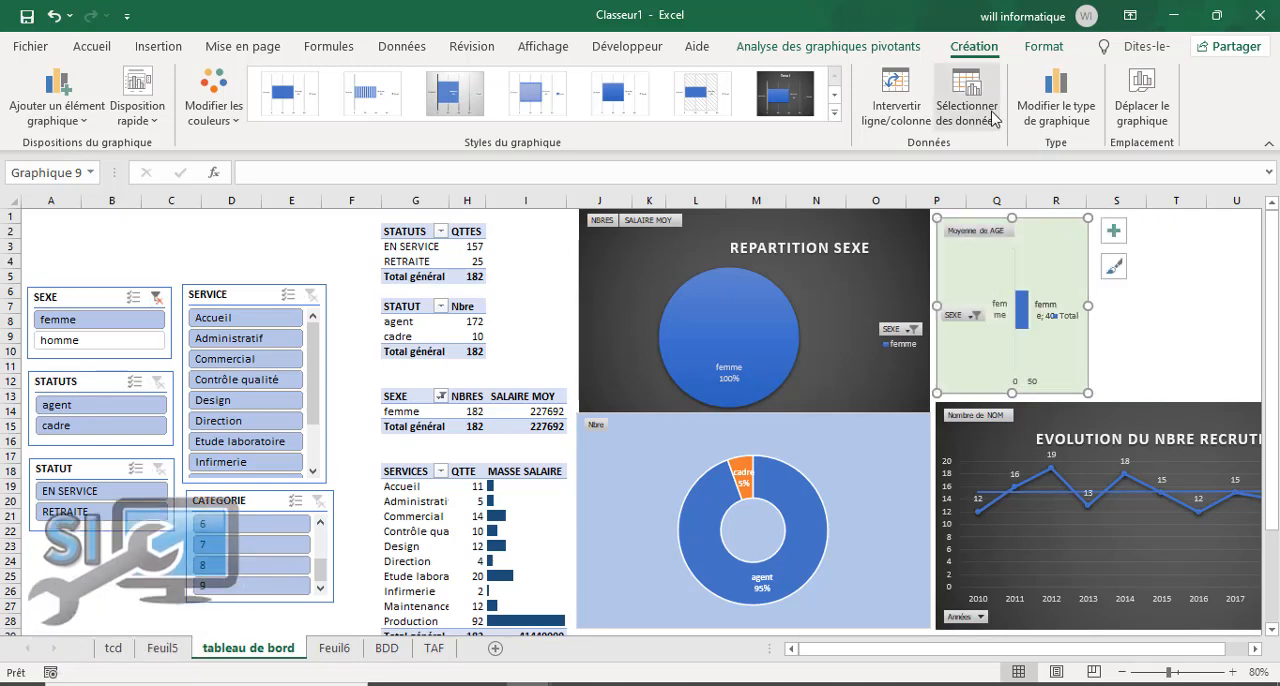
click(1050, 118)
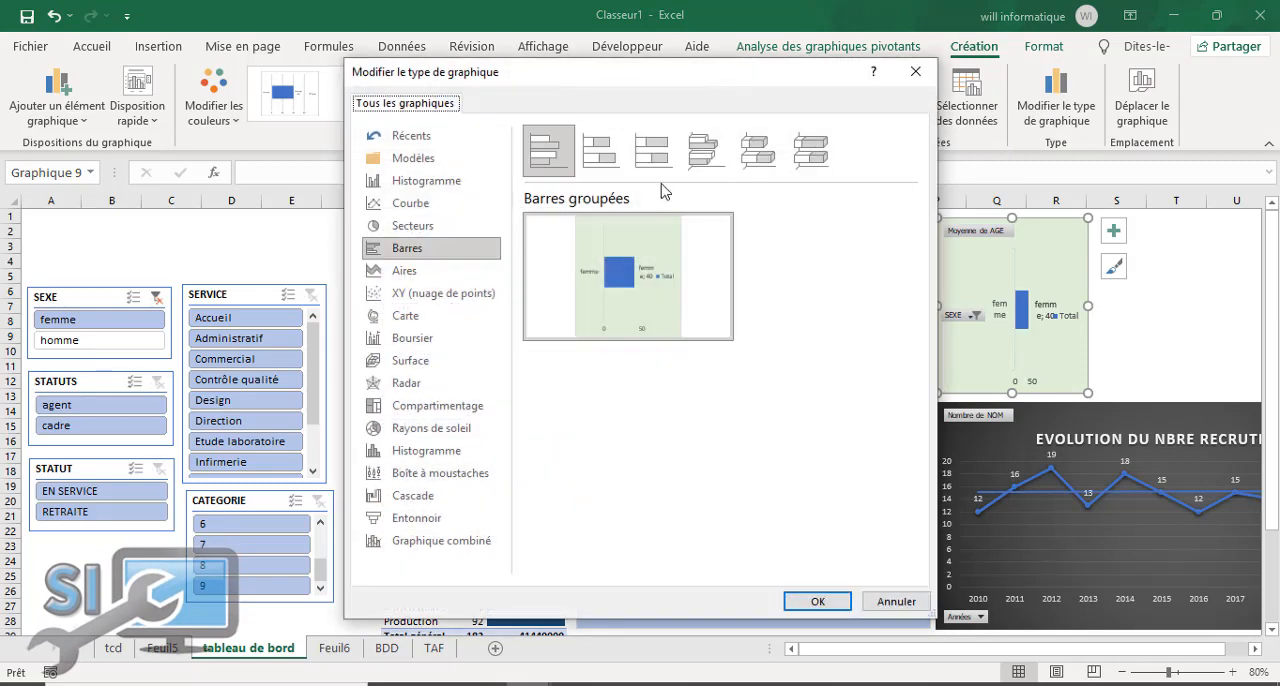
click(463, 186)
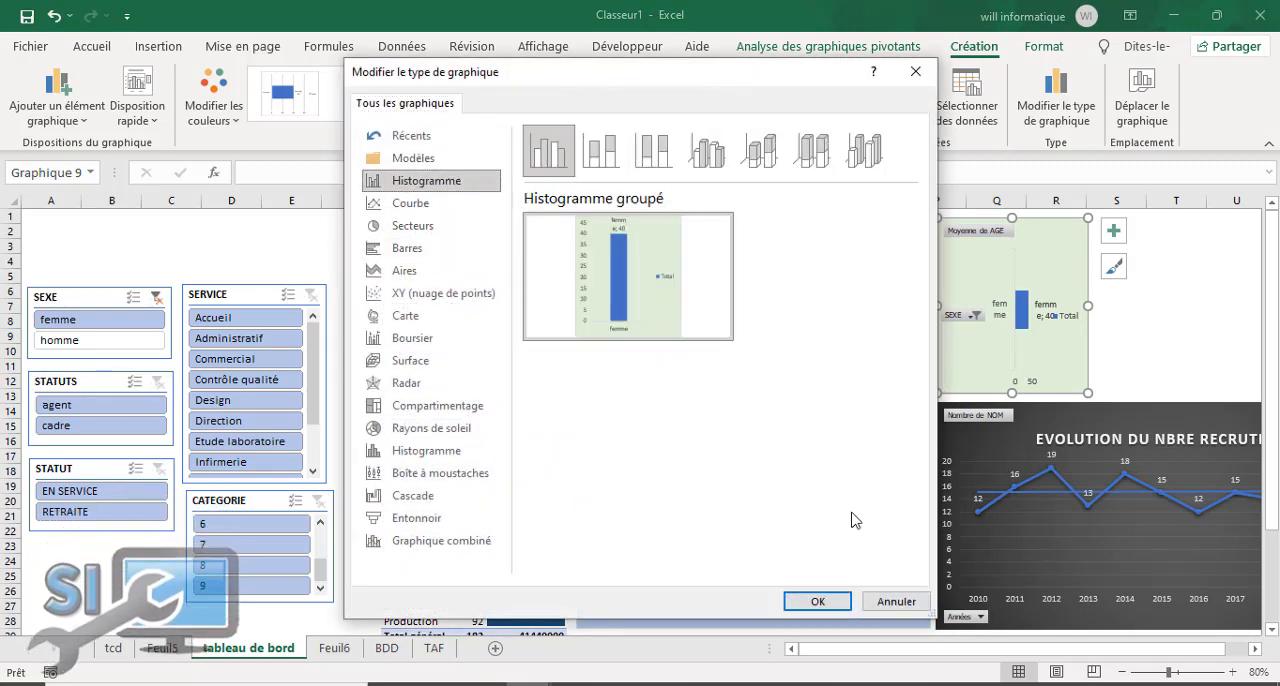
click(819, 602)
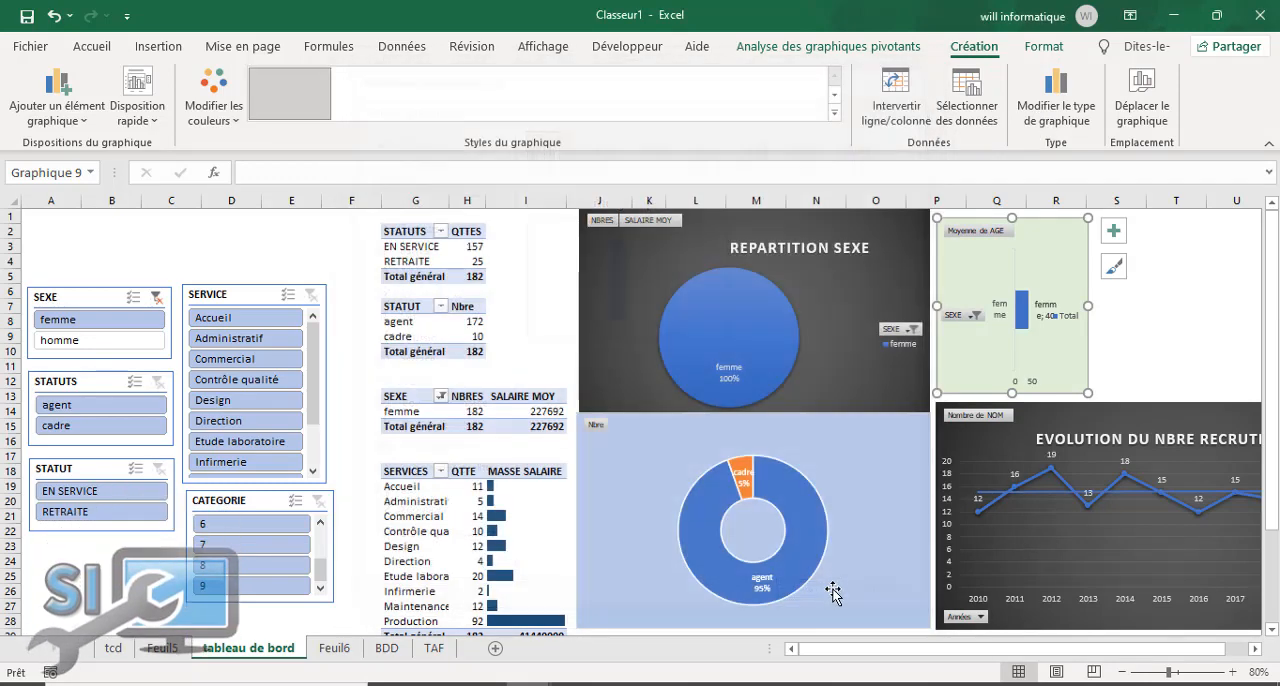
click(1115, 320)
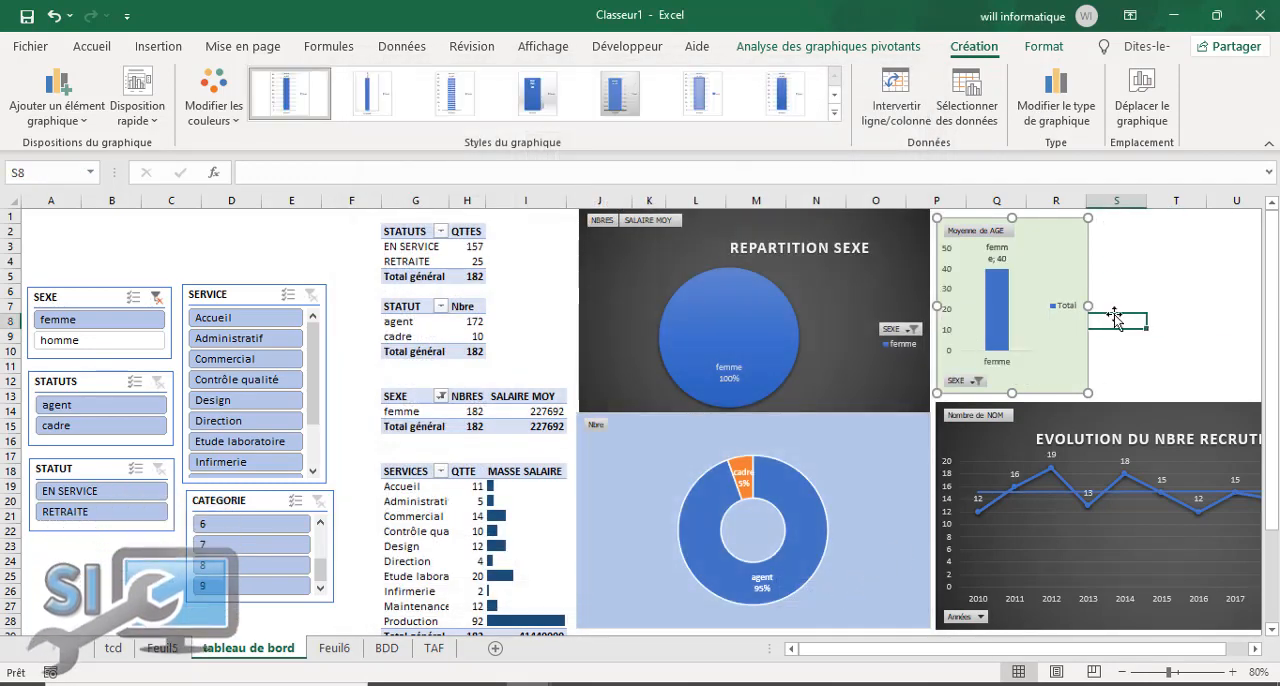
click(1034, 229)
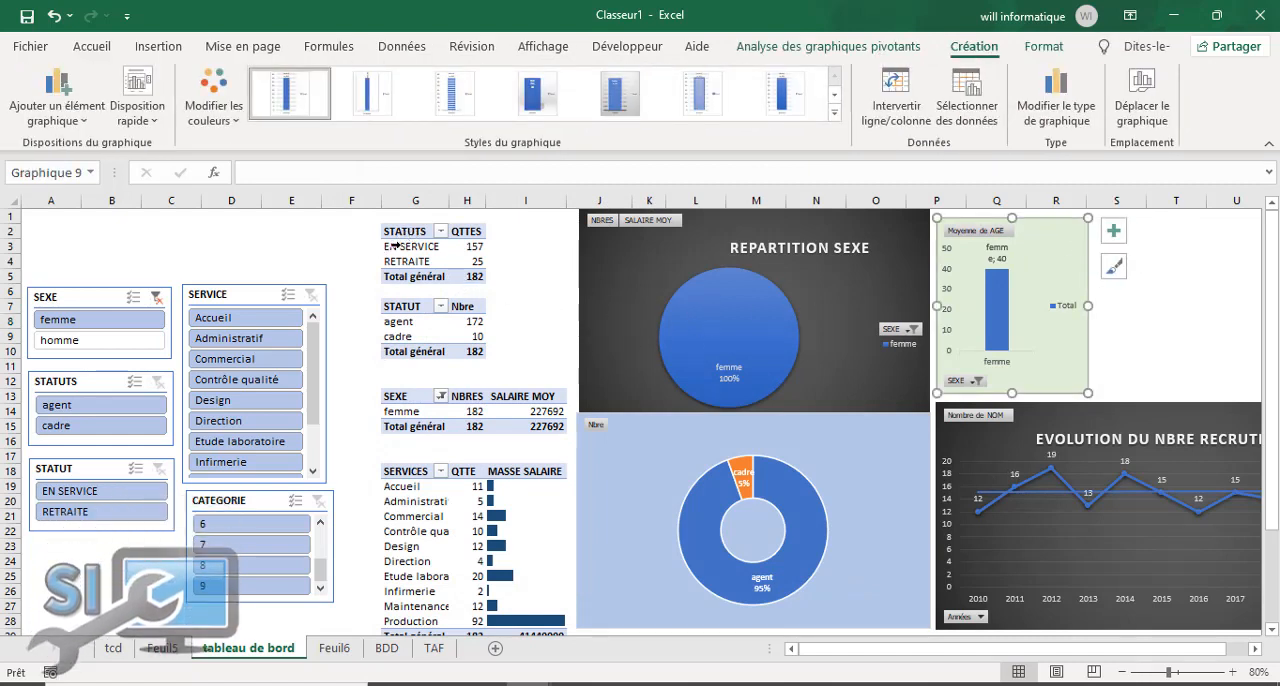
Step: Insert a clustered column pivot chart (Histogramme groupé) from the STATUTS pivot table showing EN SERVICE and RETRAITE
drag(413, 244, 472, 262)
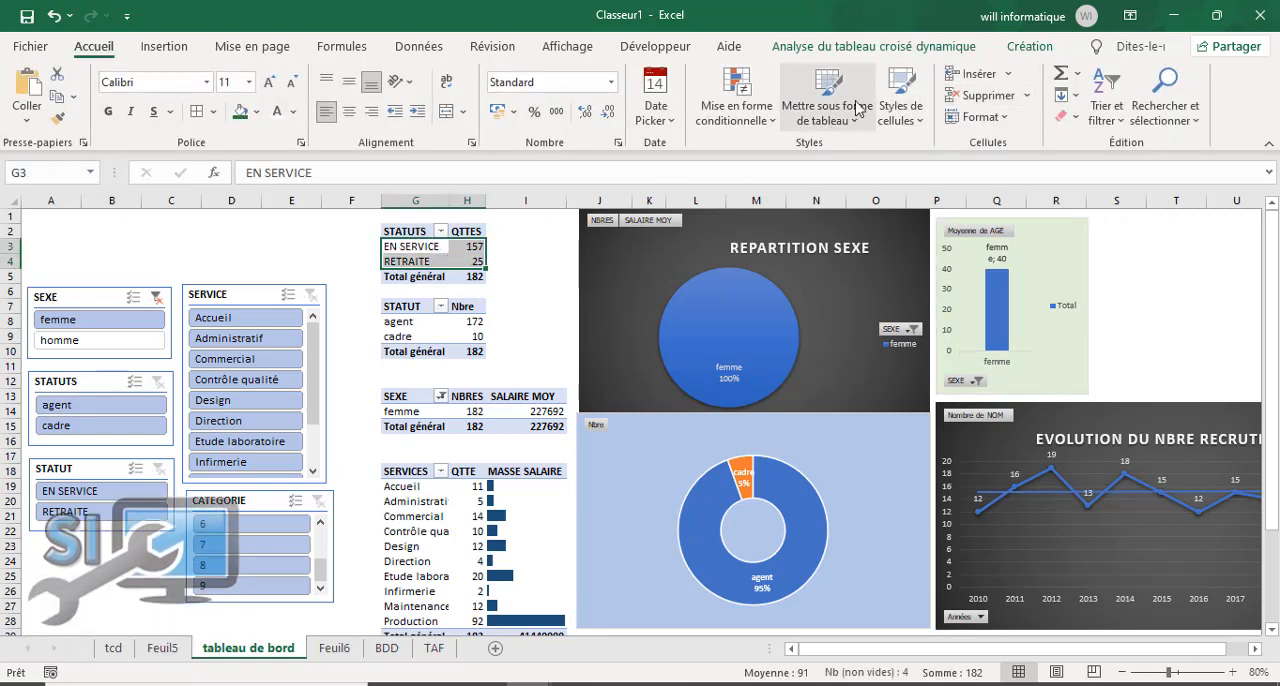
click(856, 46)
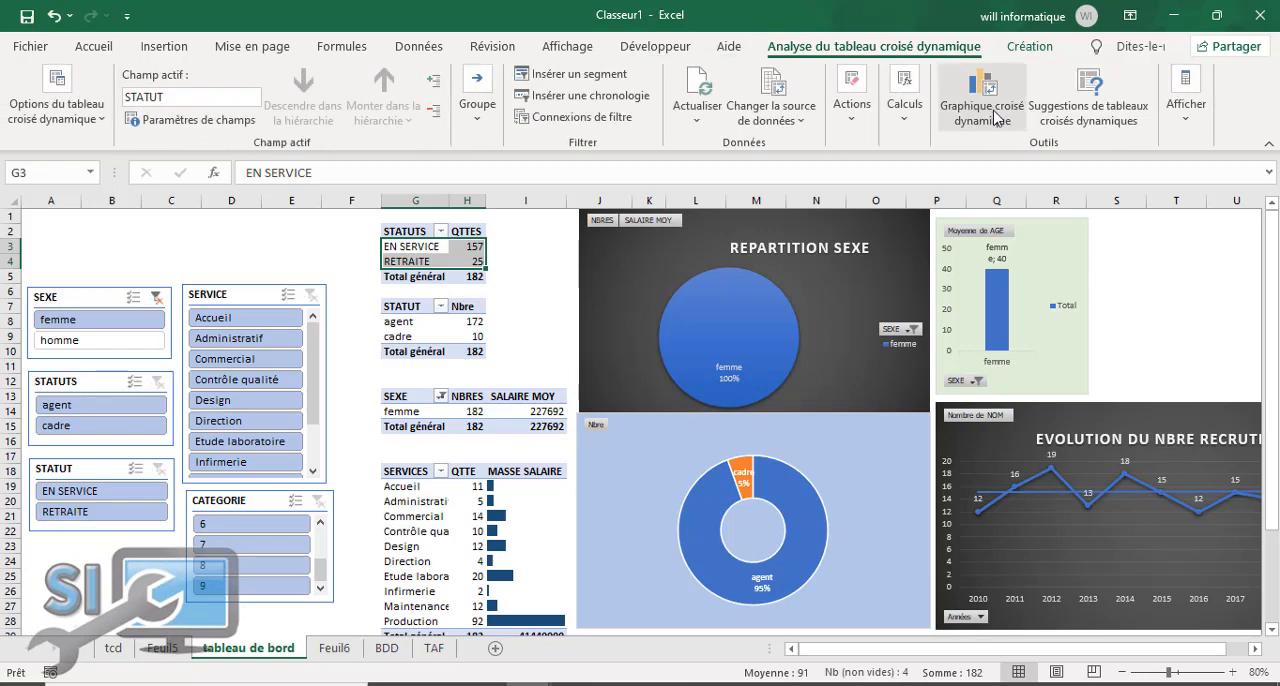
click(984, 100)
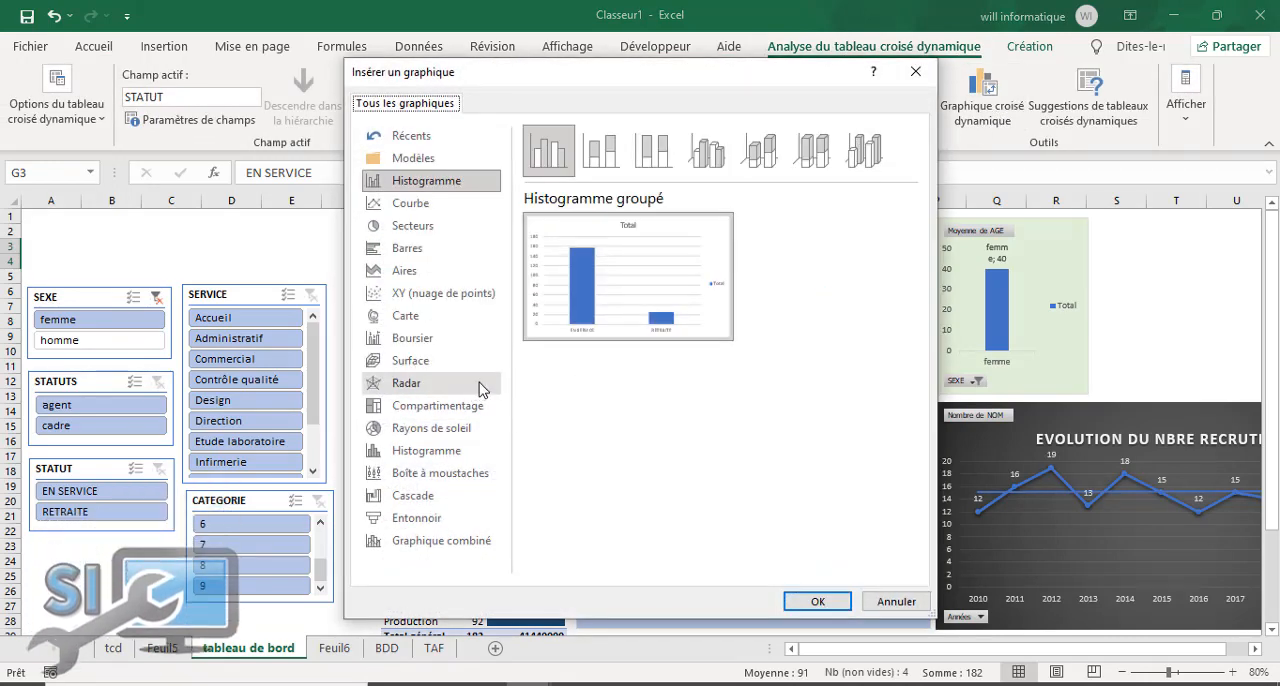
click(817, 601)
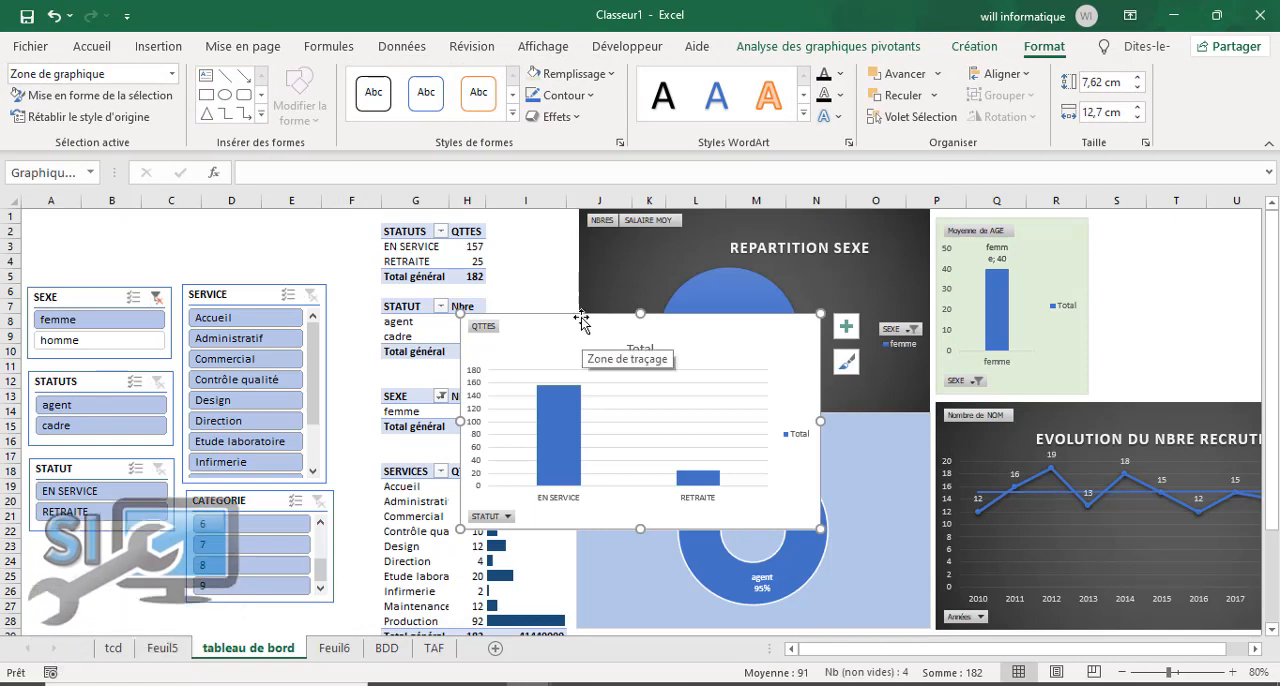
Step: Remove the legend and gridlines from the new EN SERVICE/RETRAITE column chart
click(846, 328)
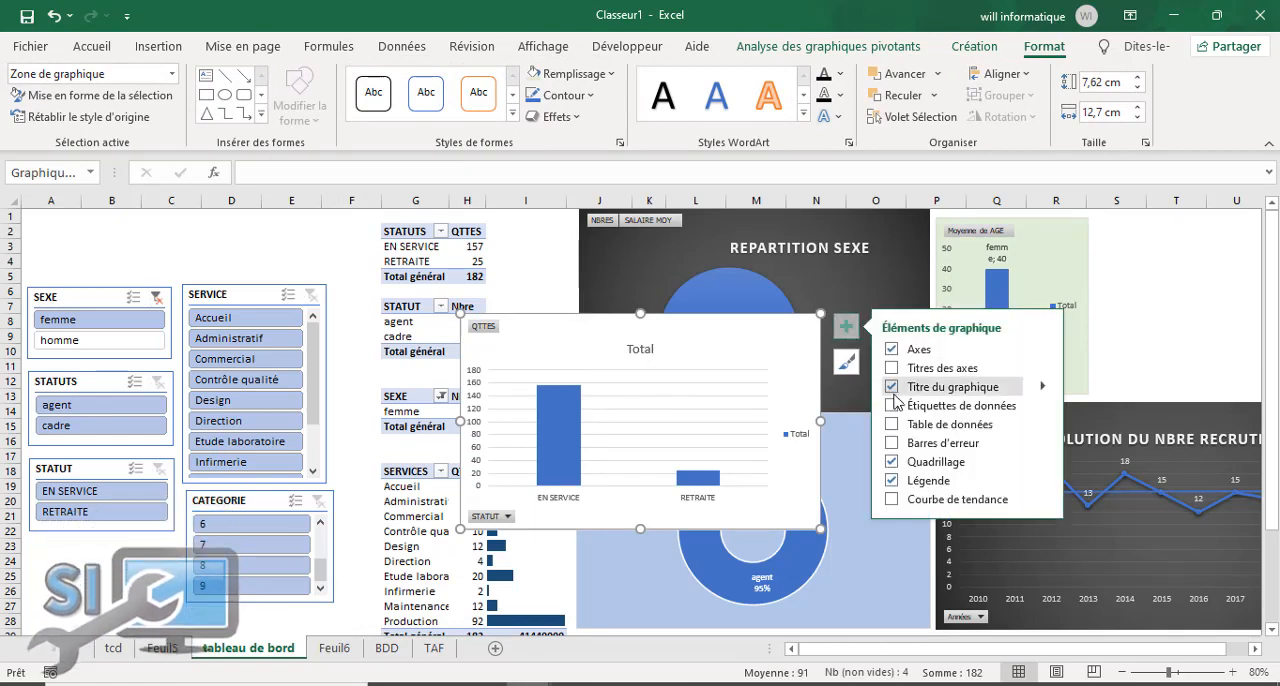
click(892, 481)
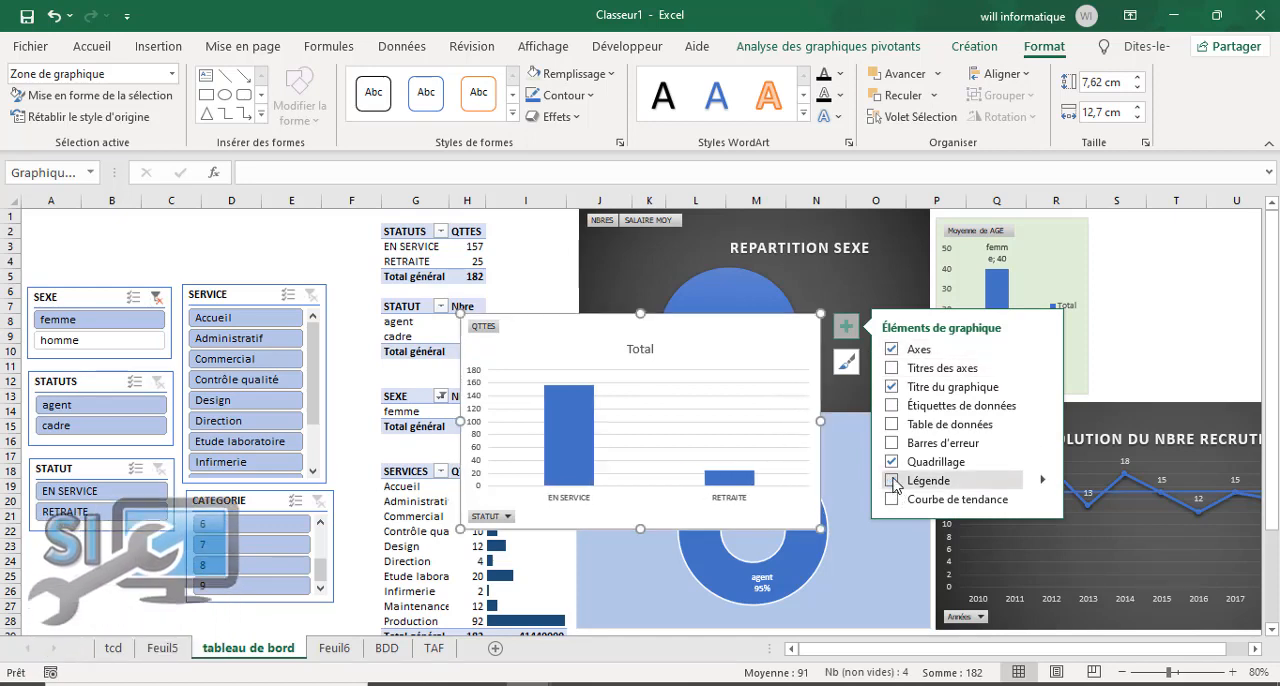
click(892, 462)
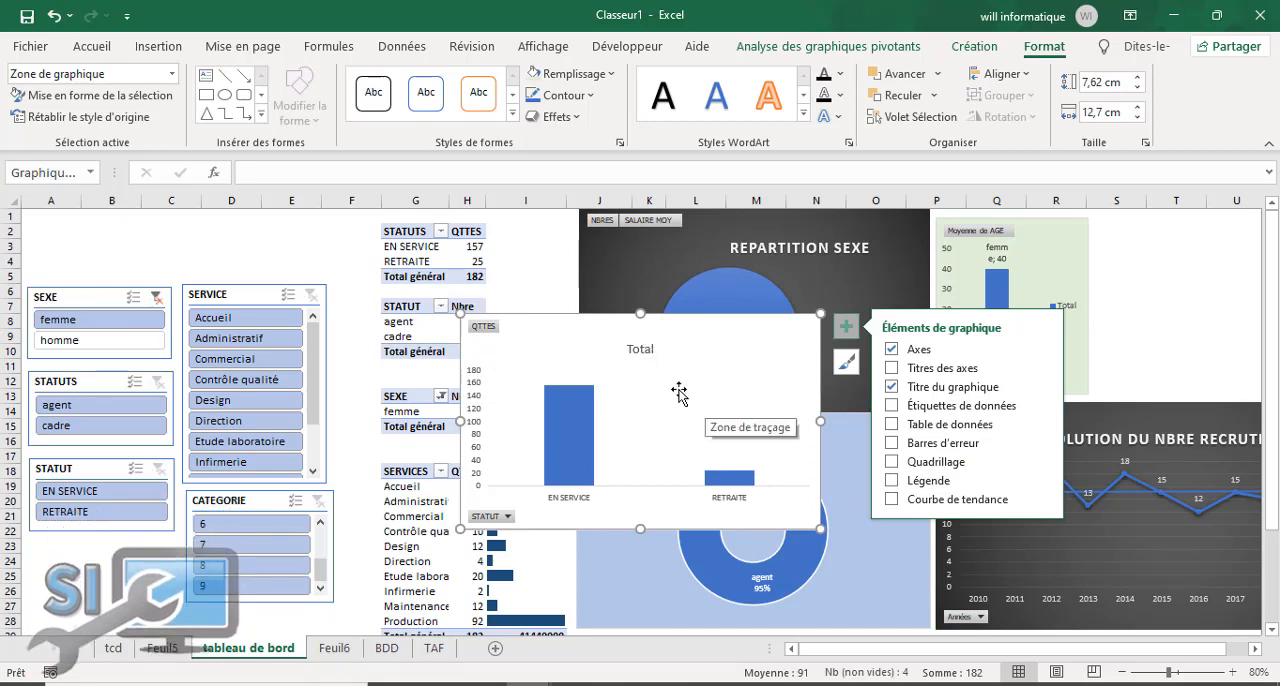
Step: Replace the new column chart's title with "STATUT RETRAITE" and close the title formatting options
double_click(641, 350)
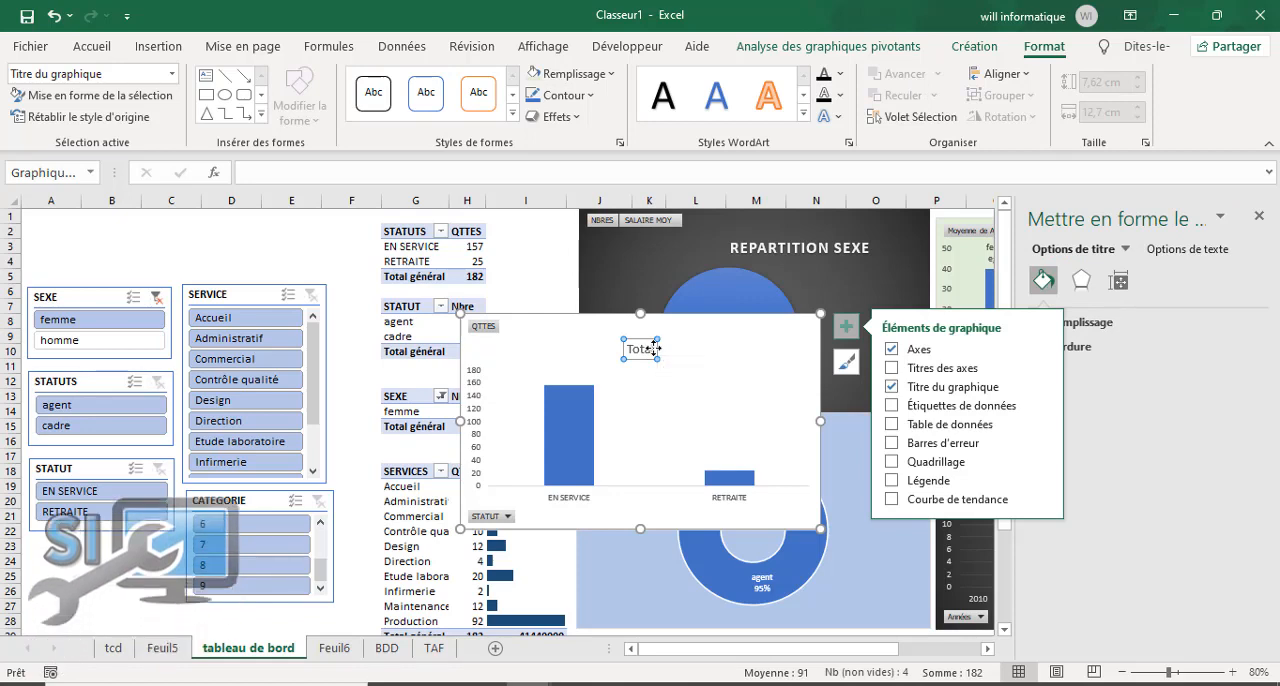
double_click(645, 348)
text(S)
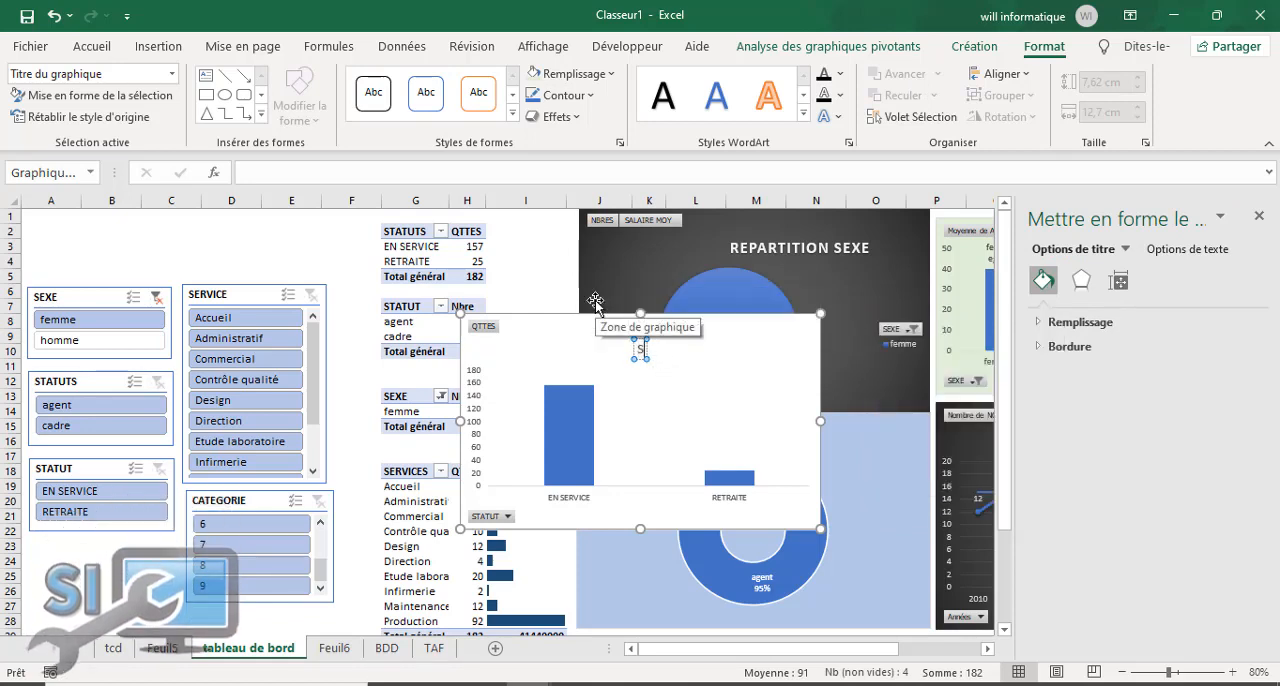
text(TATUT)
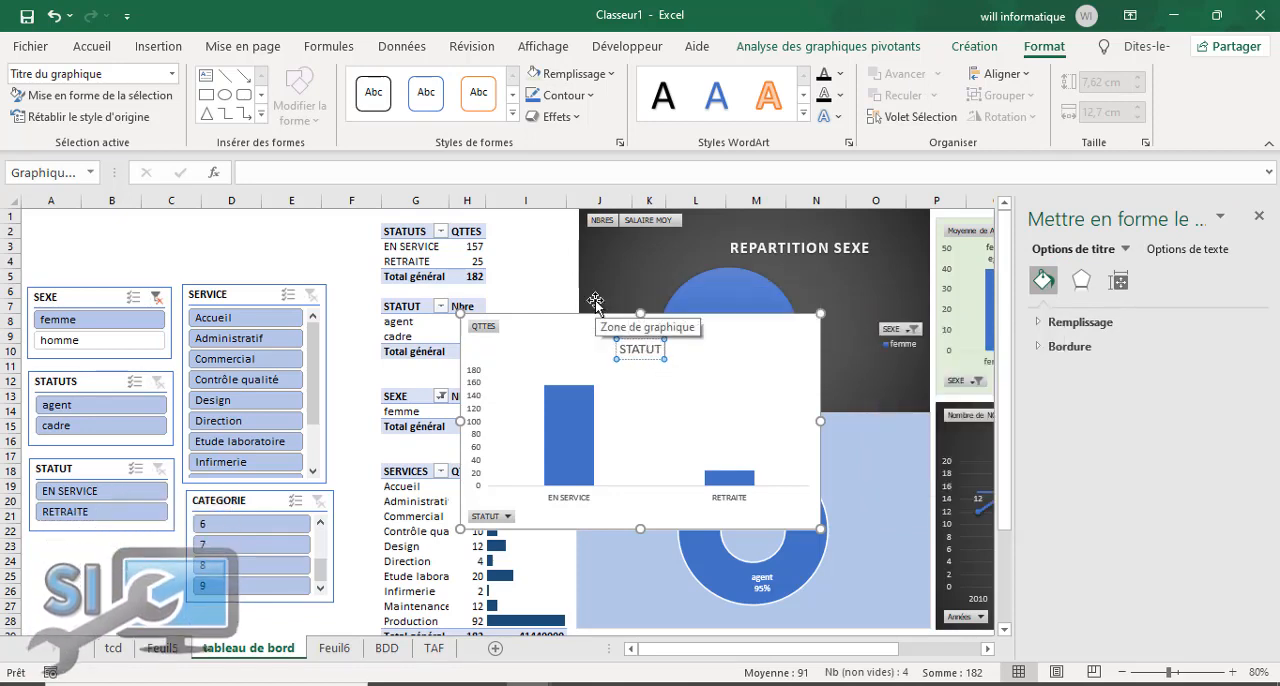
text( RETRAITE)
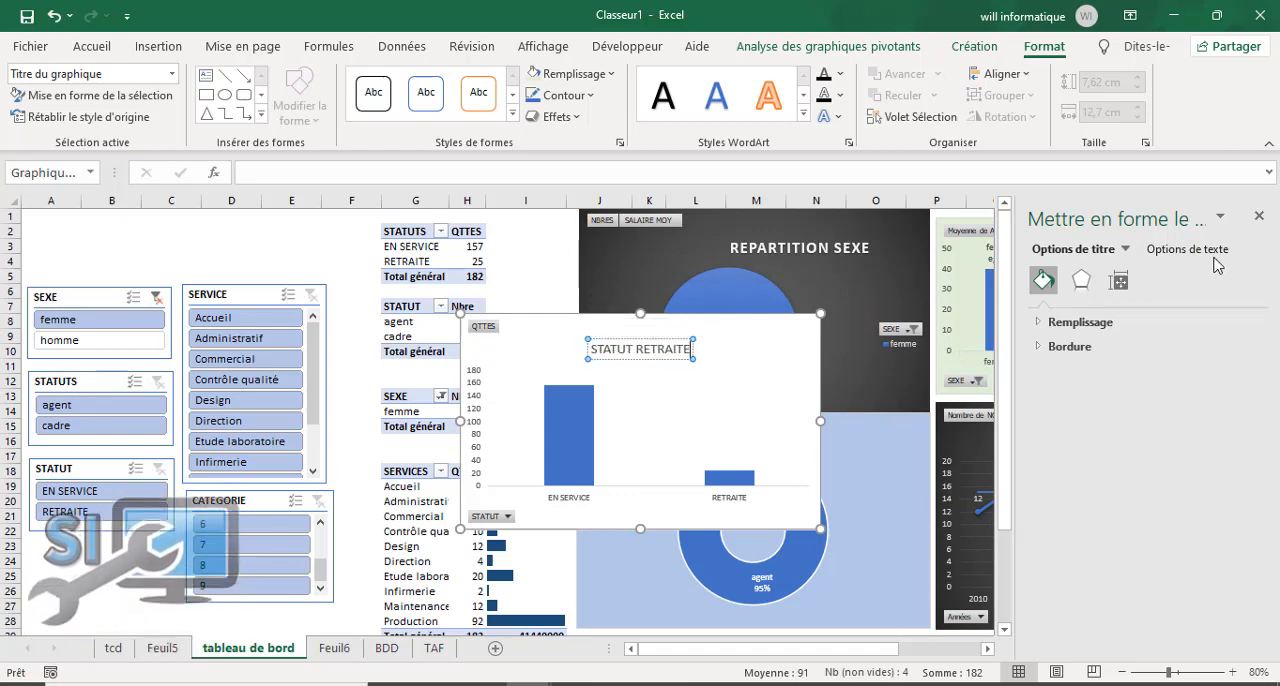
click(1259, 215)
Step: Move the STATUT RETRAITE chart up over the Moyenne de AGE chart, clear of the pivot tables
click(706, 374)
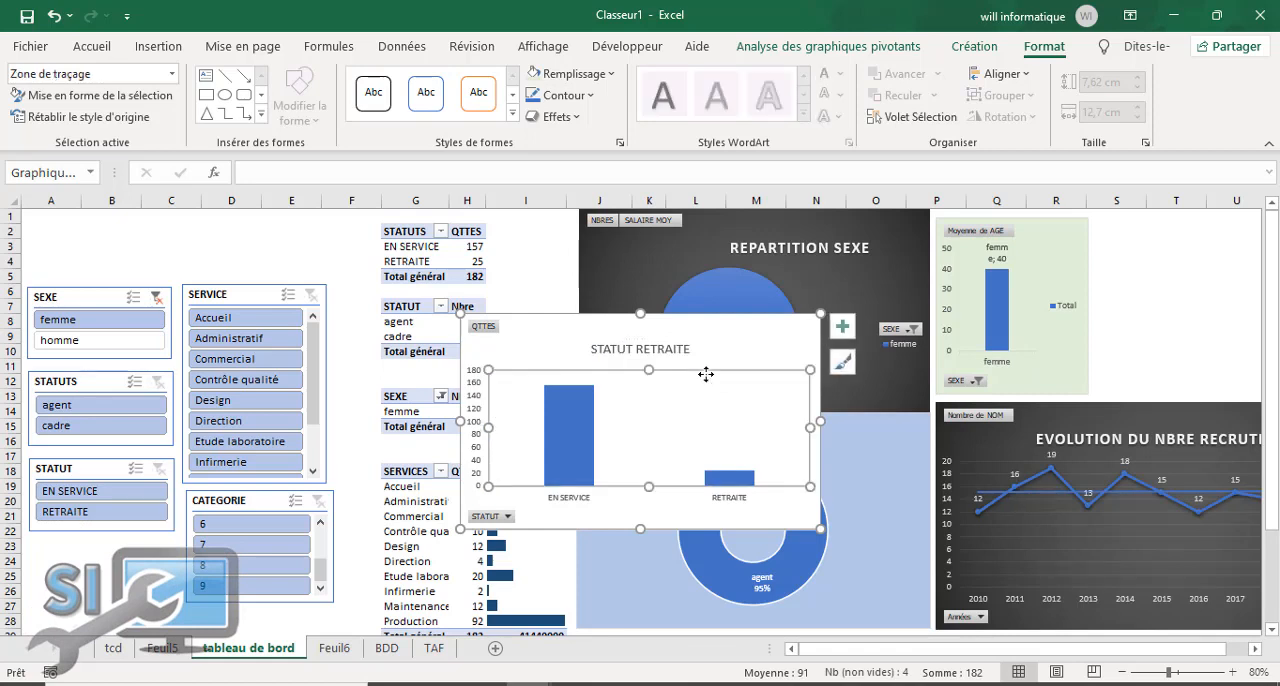
click(737, 352)
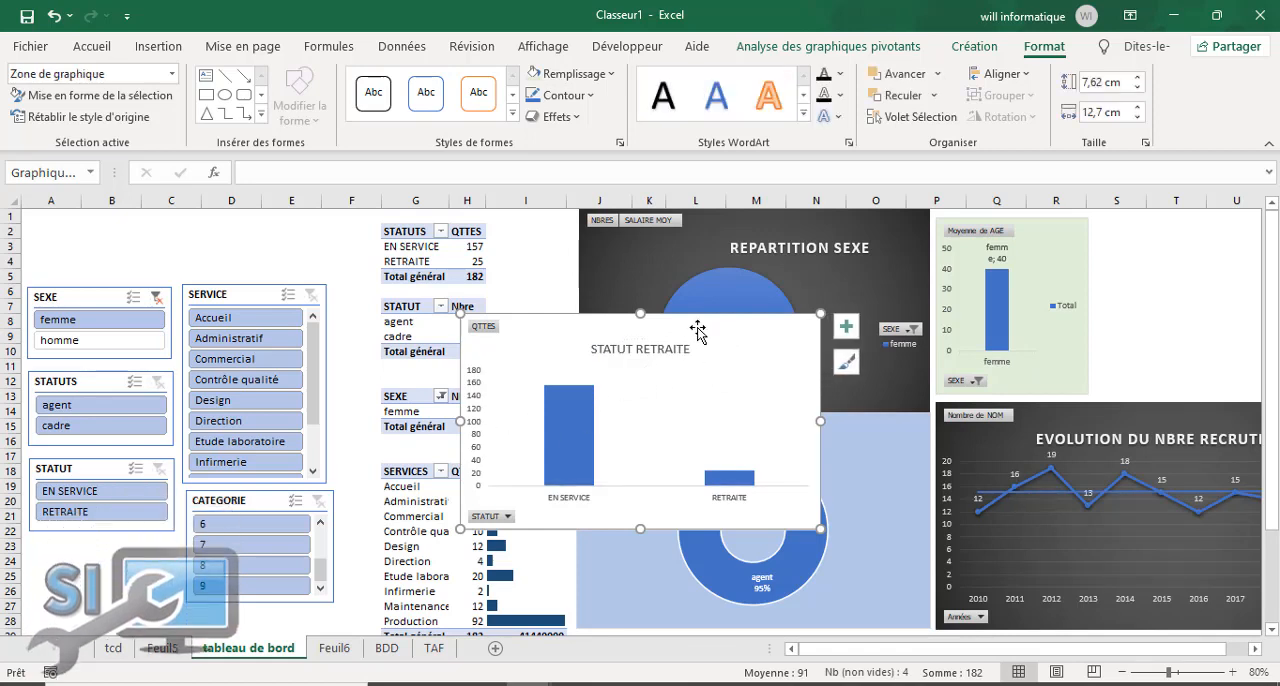
drag(703, 325, 1131, 235)
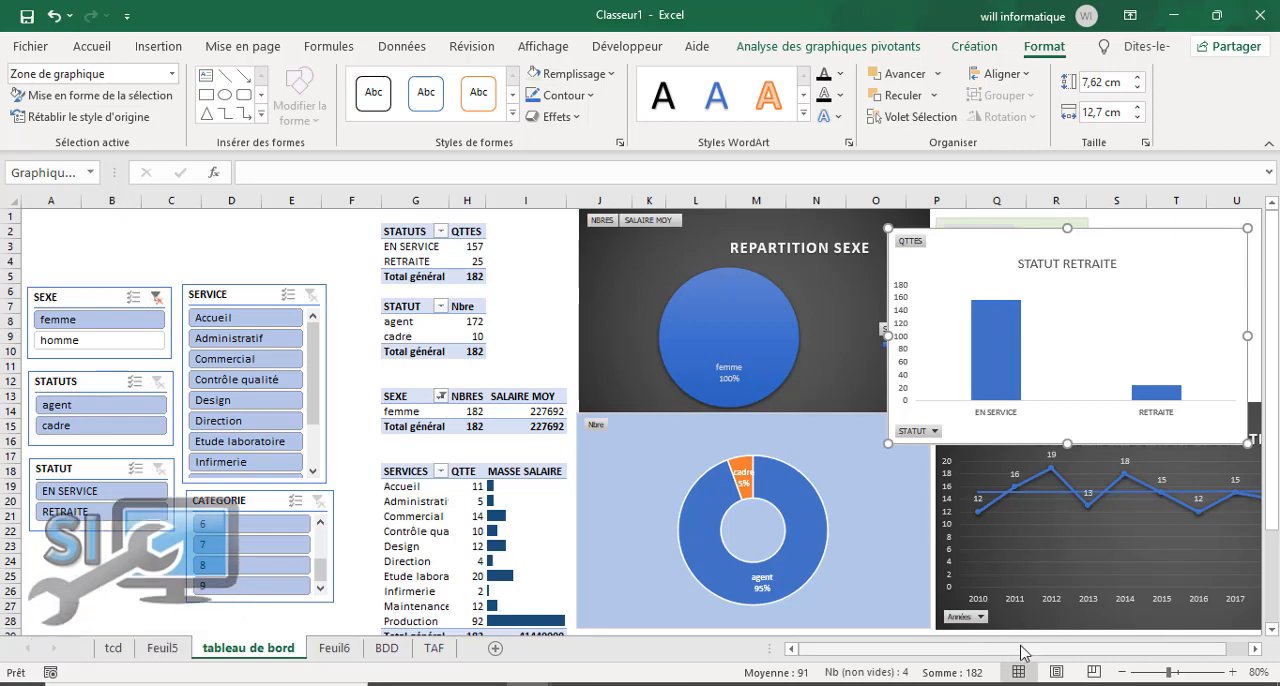
Step: Add centred data labels to the columns of the STATUT RETRAITE chart
click(1010, 314)
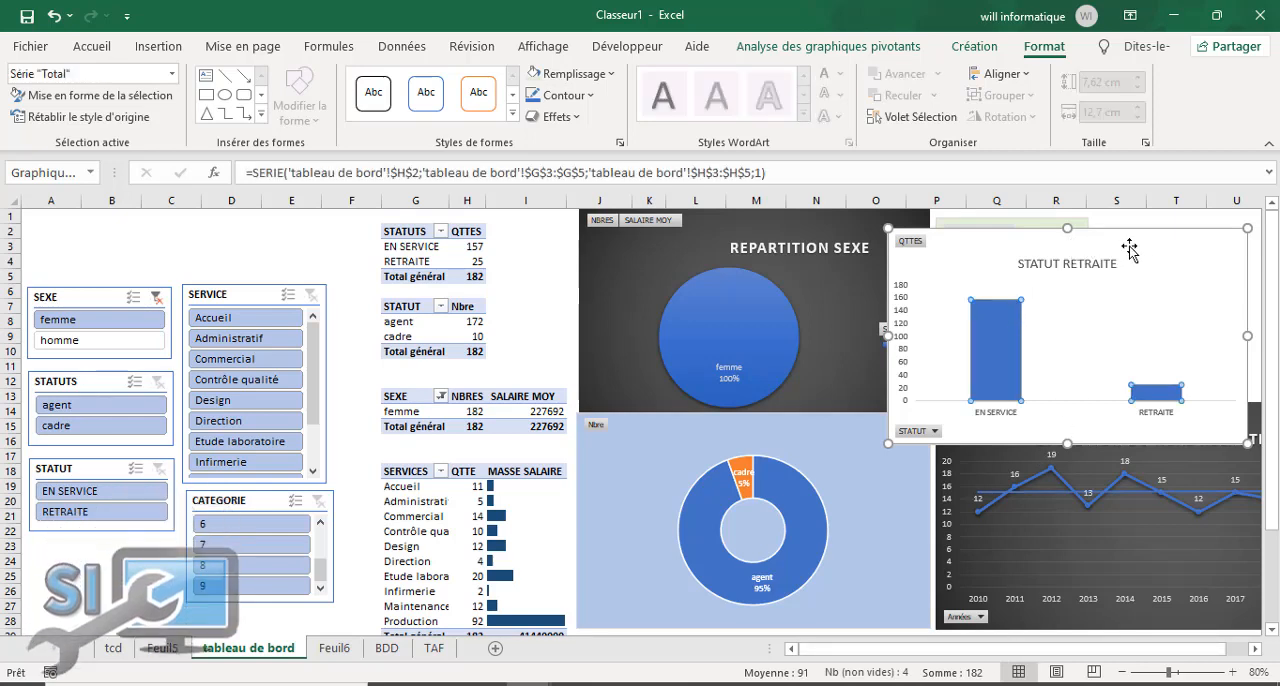
click(974, 47)
click(57, 100)
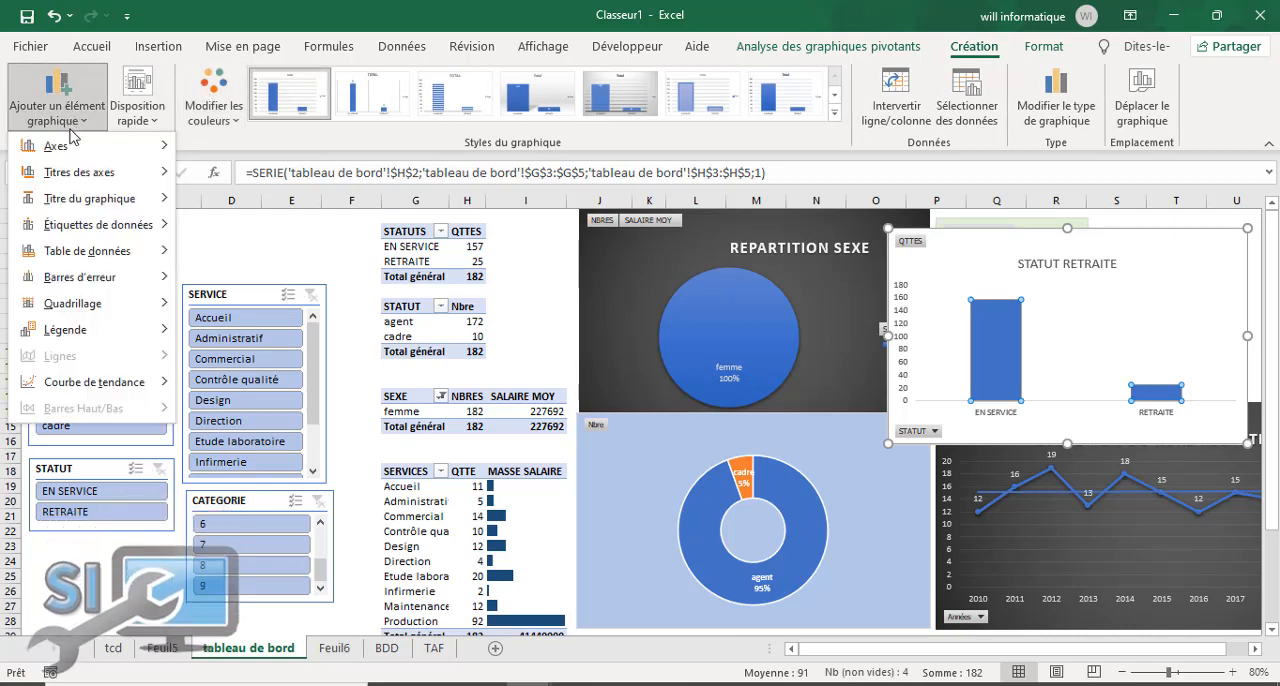
mouse_move(135, 230)
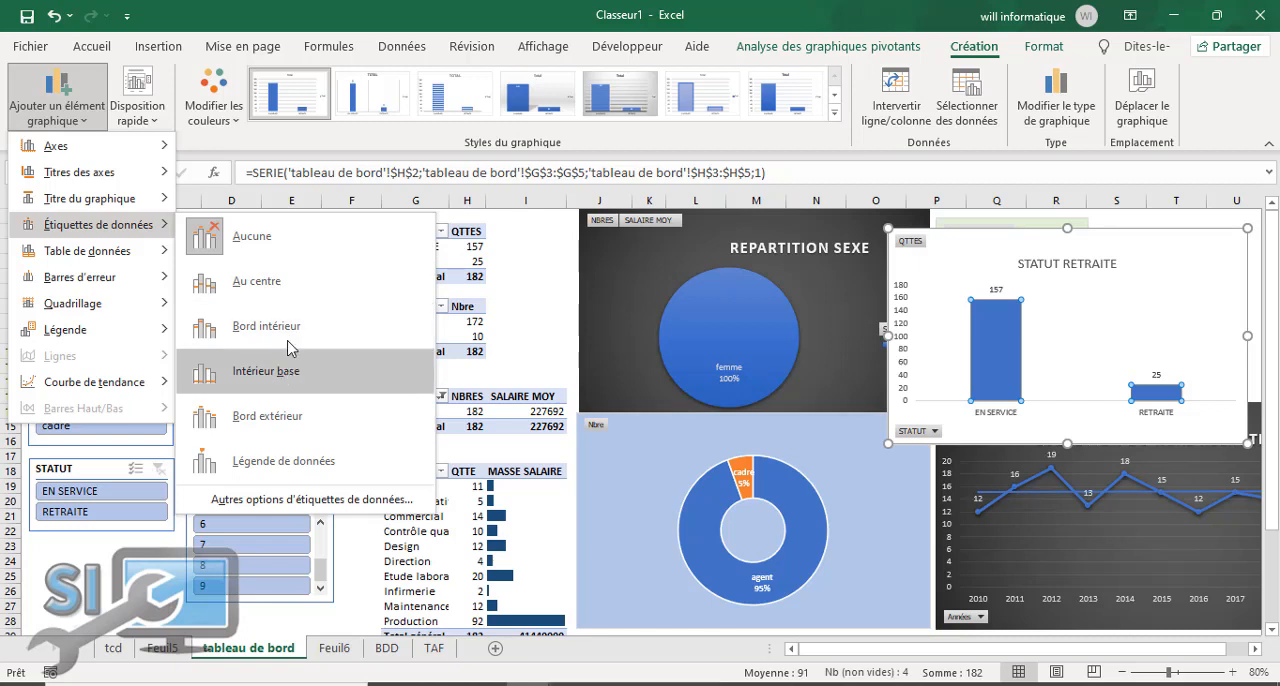
click(293, 296)
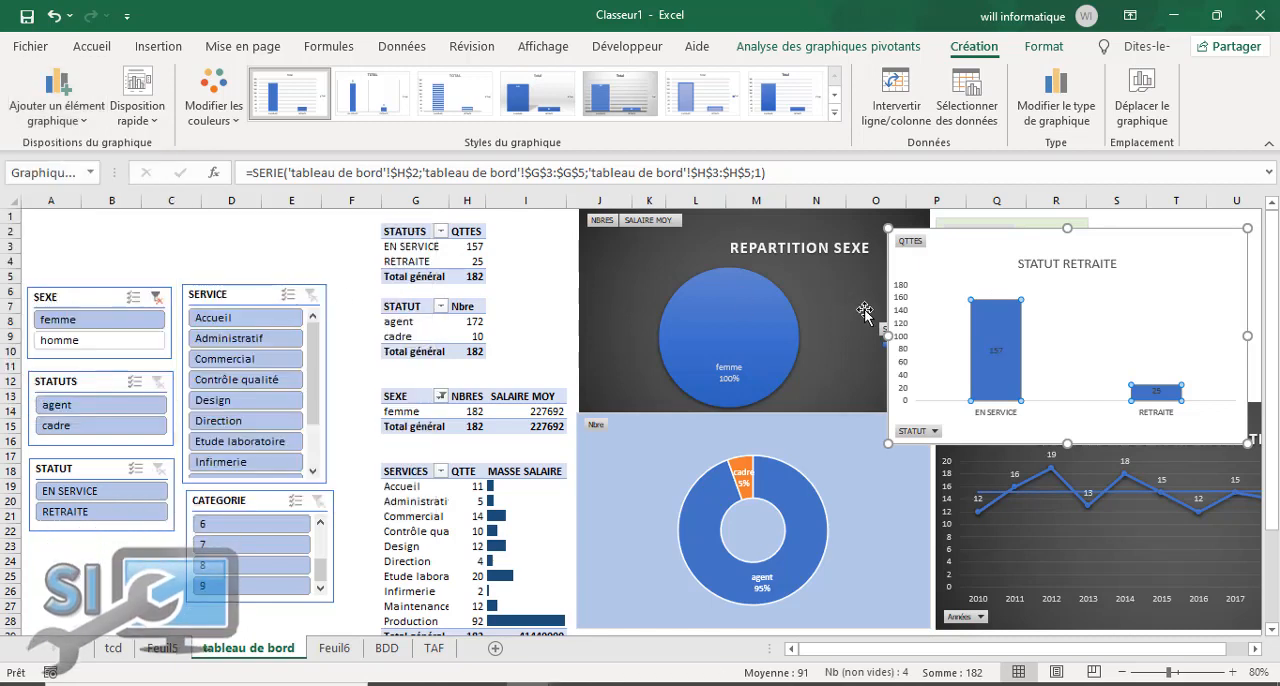
Step: Format the STATUT RETRAITE chart's data labels in bold white text and close the label formatting options
double_click(996, 352)
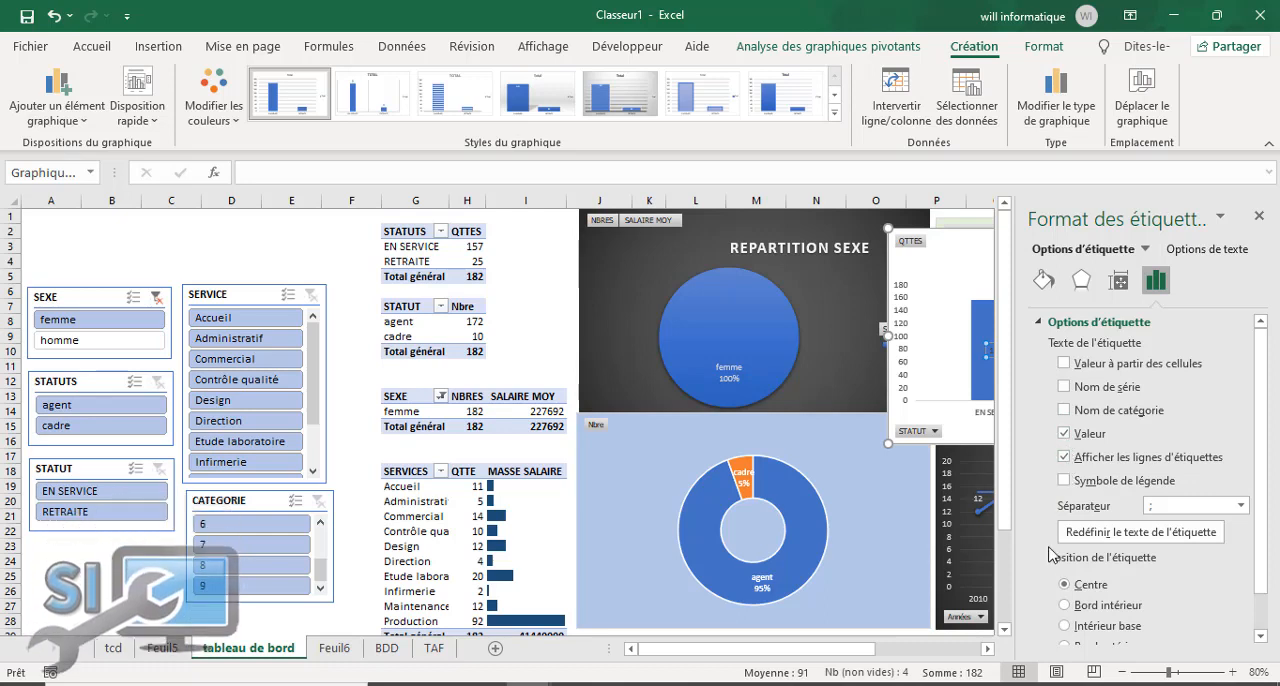
click(1064, 410)
click(86, 50)
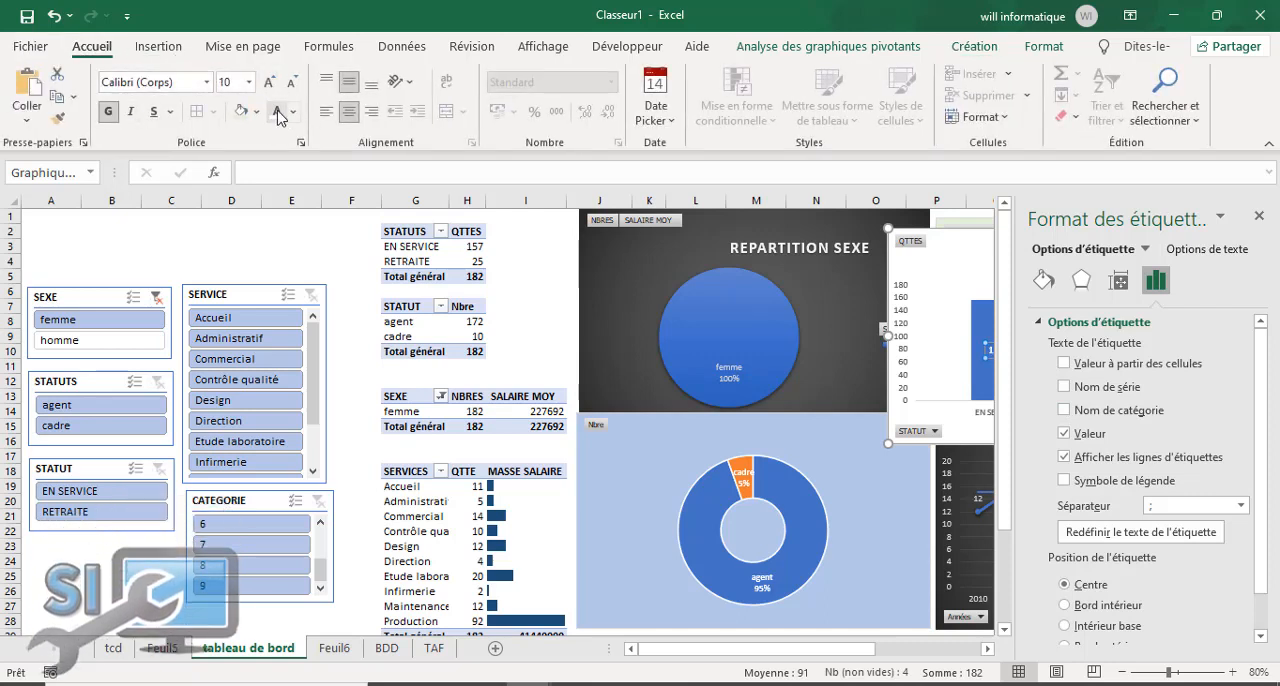
click(524, 278)
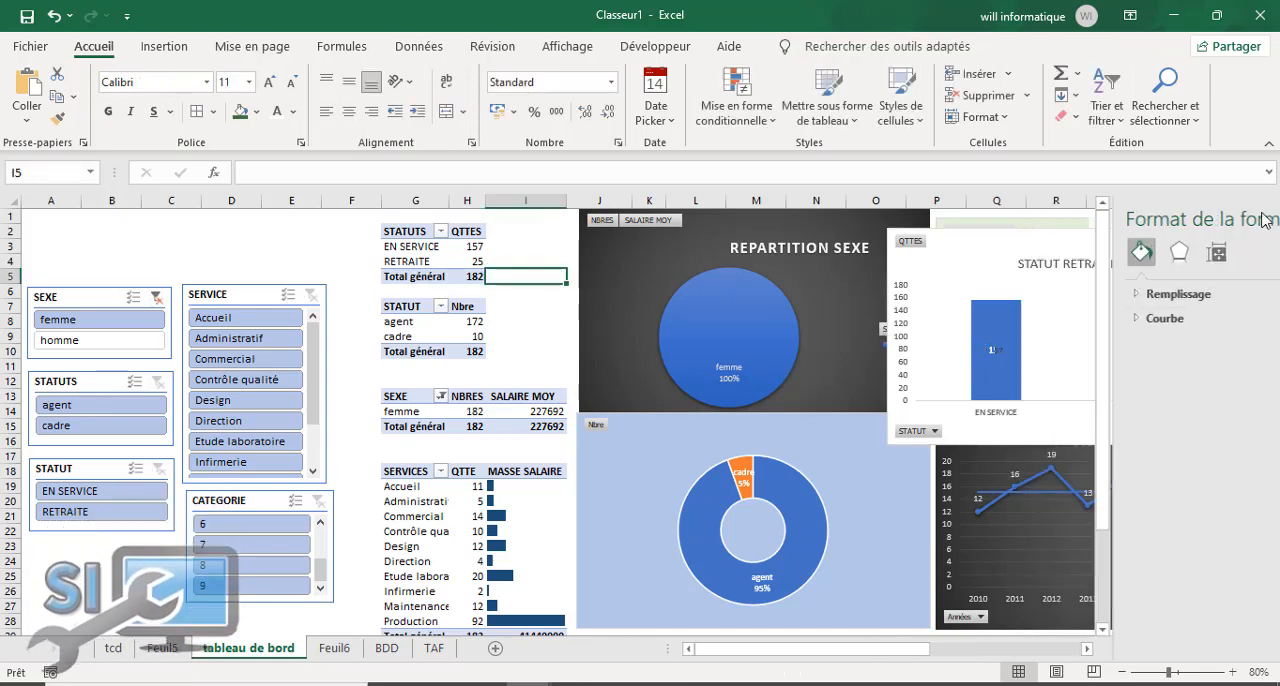
click(1160, 257)
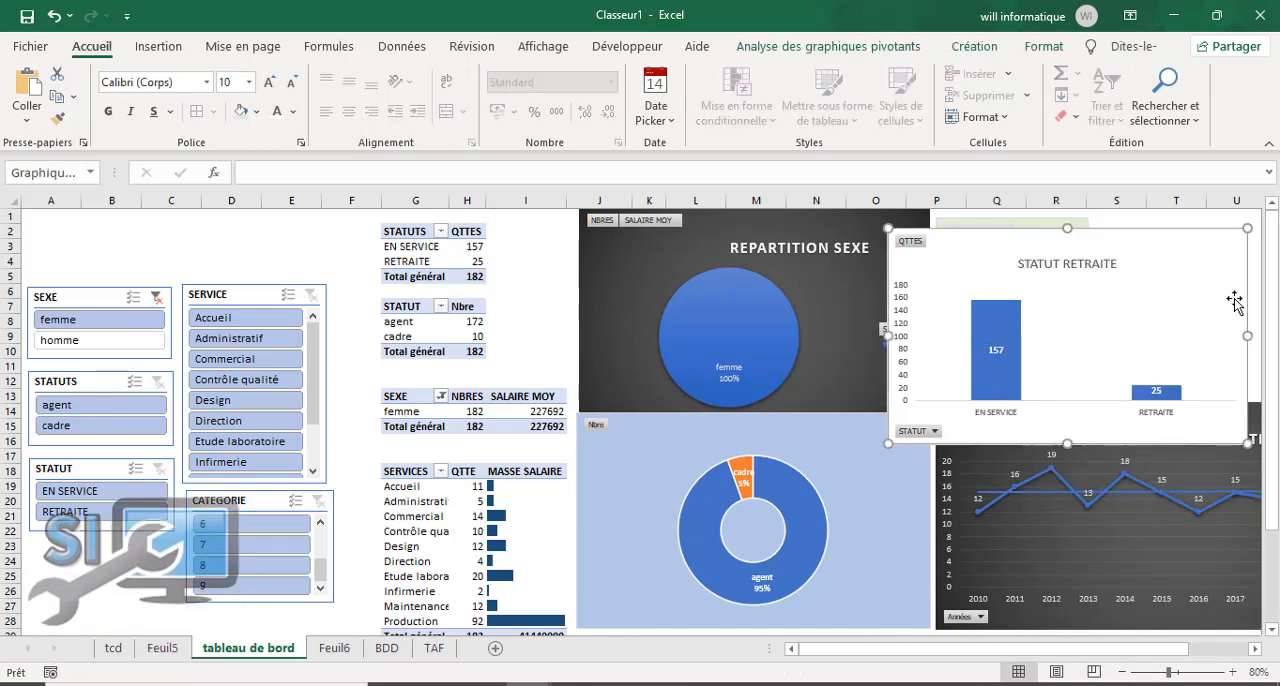
Step: Narrow and shorten the STATUT RETRAITE chart and place it beside the Moyenne de AGE chart, above the recruitment chart
drag(1200, 343, 1116, 350)
drag(960, 240, 1037, 244)
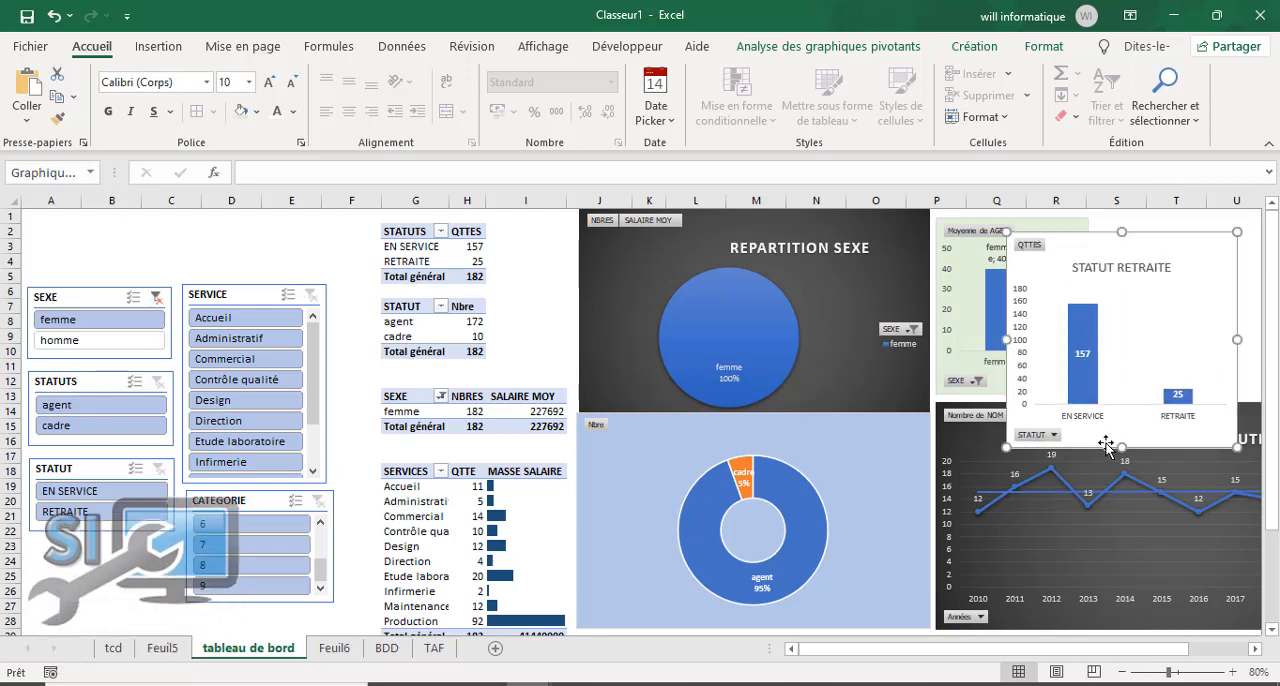
drag(1109, 404, 1109, 402)
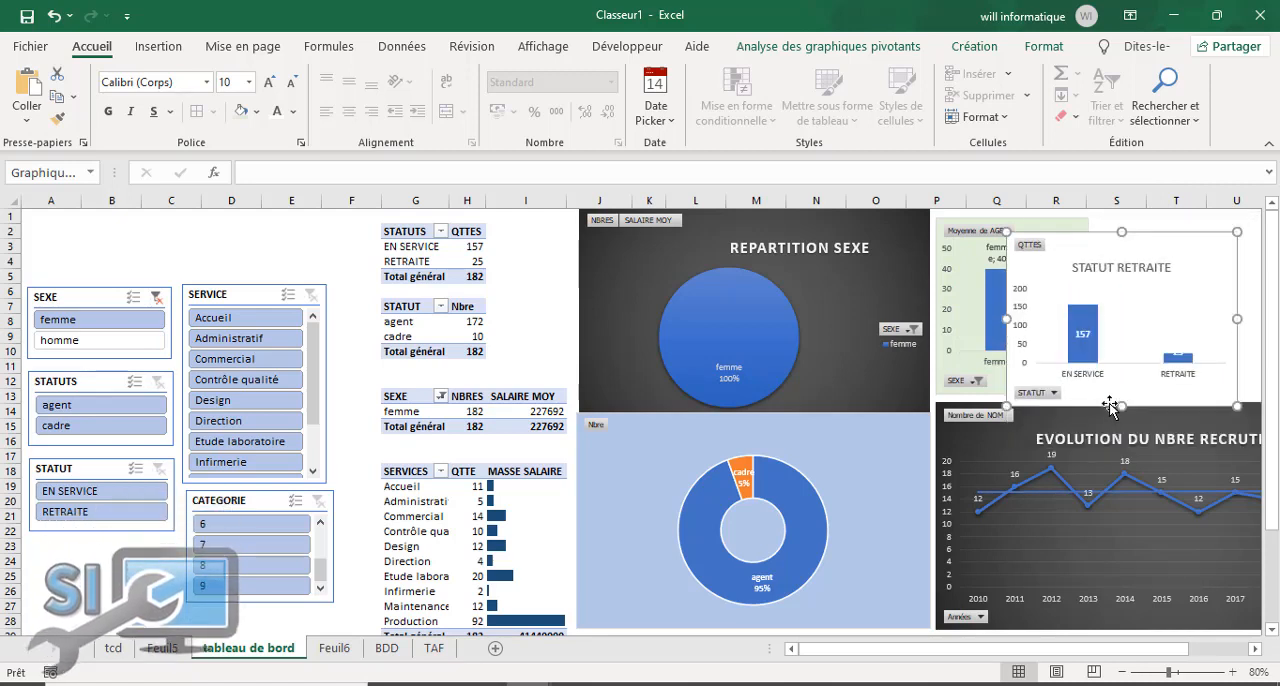
drag(1087, 240, 1174, 224)
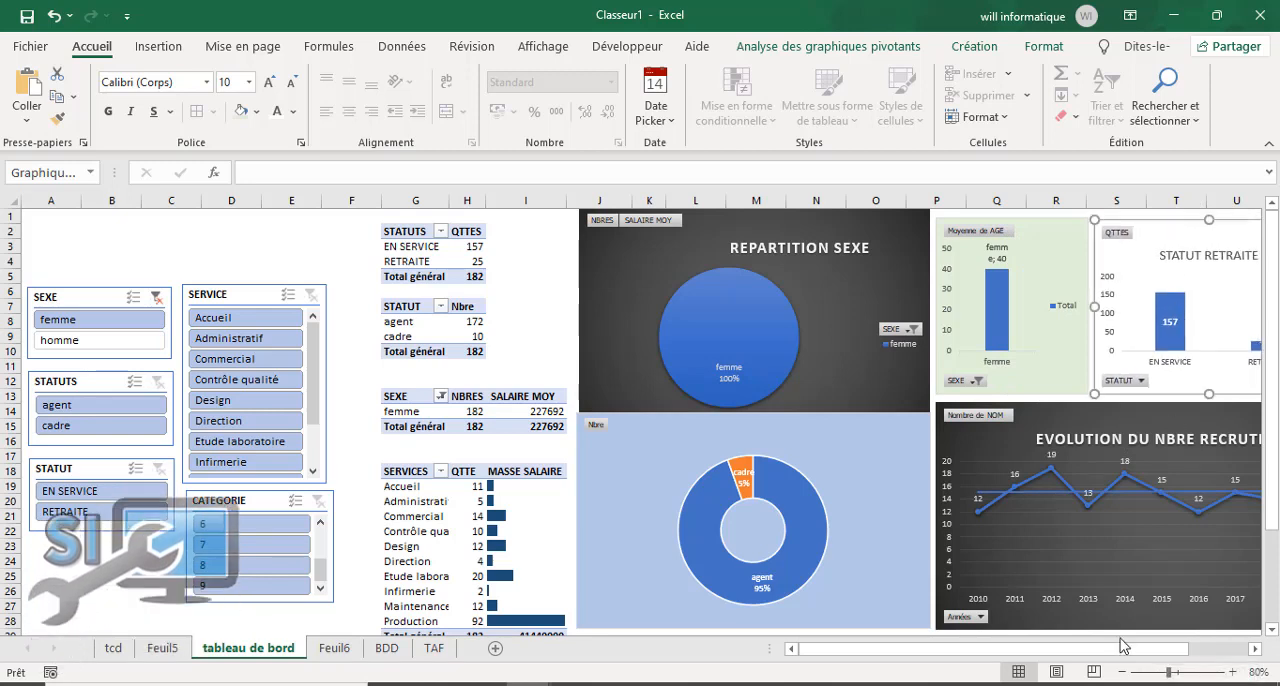
drag(1126, 648, 1194, 640)
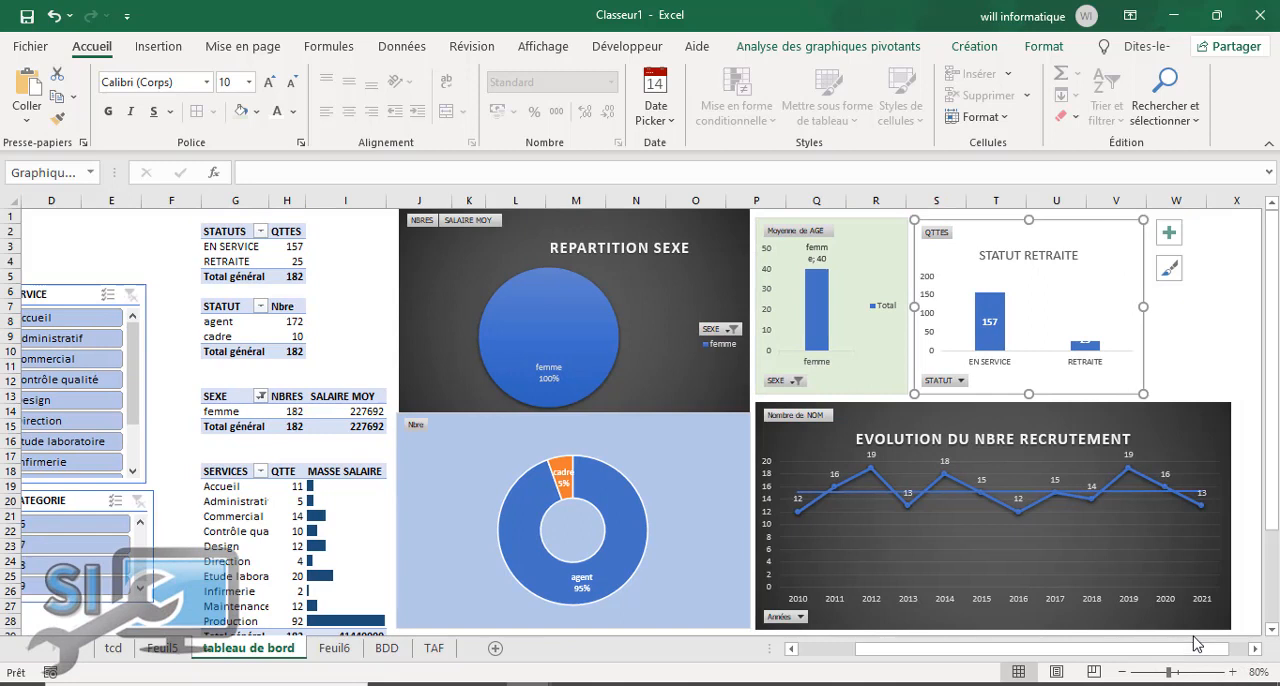
click(1180, 310)
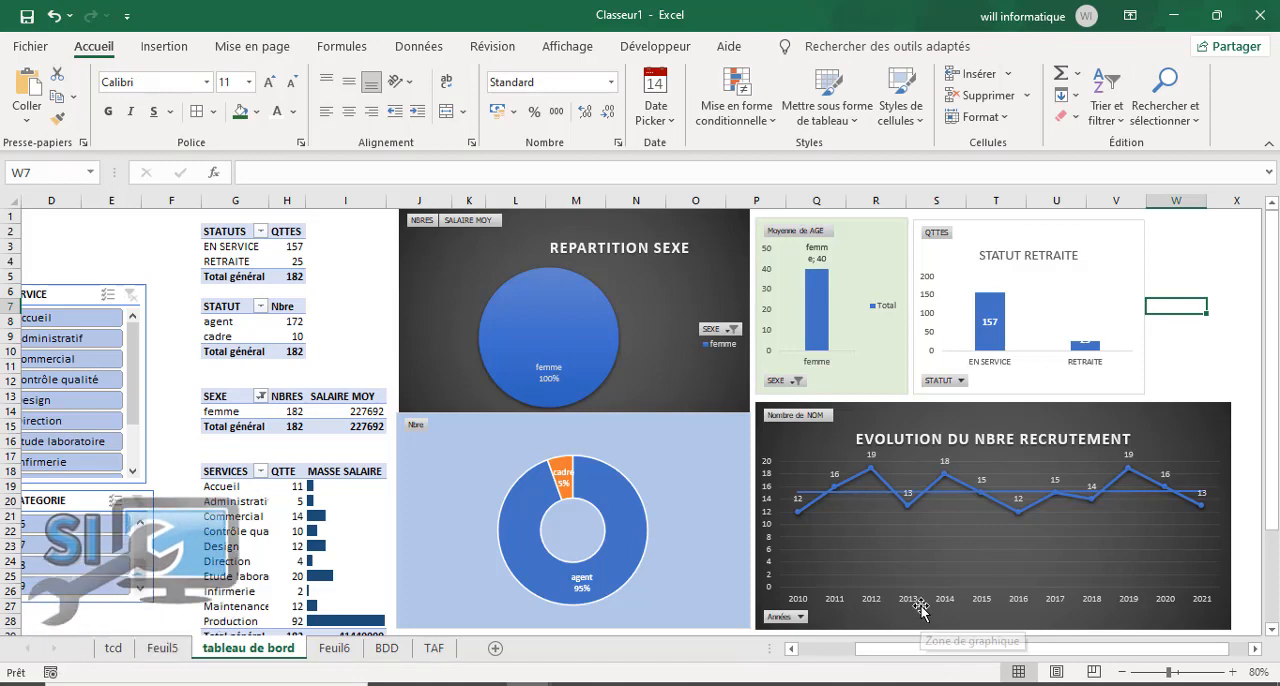
Step: Clear the SEXE slicer filter and filter the STATUTS slicer to cadre
drag(913, 650, 692, 568)
drag(939, 650, 820, 630)
click(156, 298)
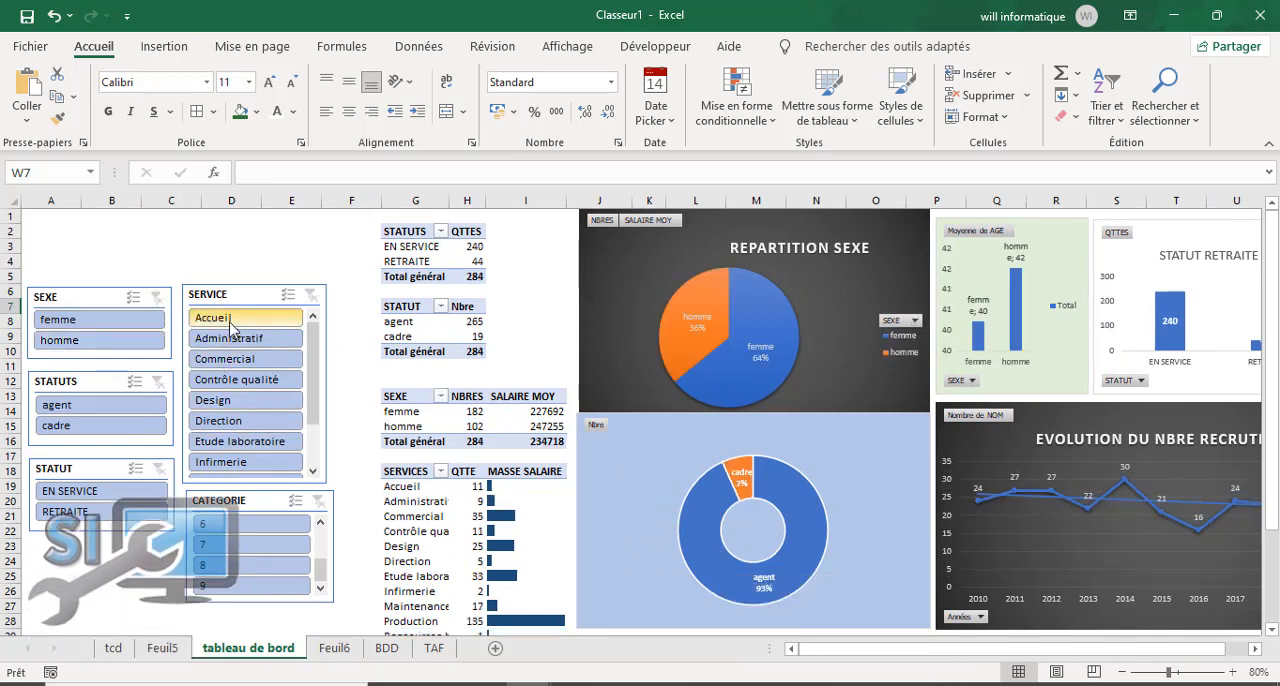
click(95, 432)
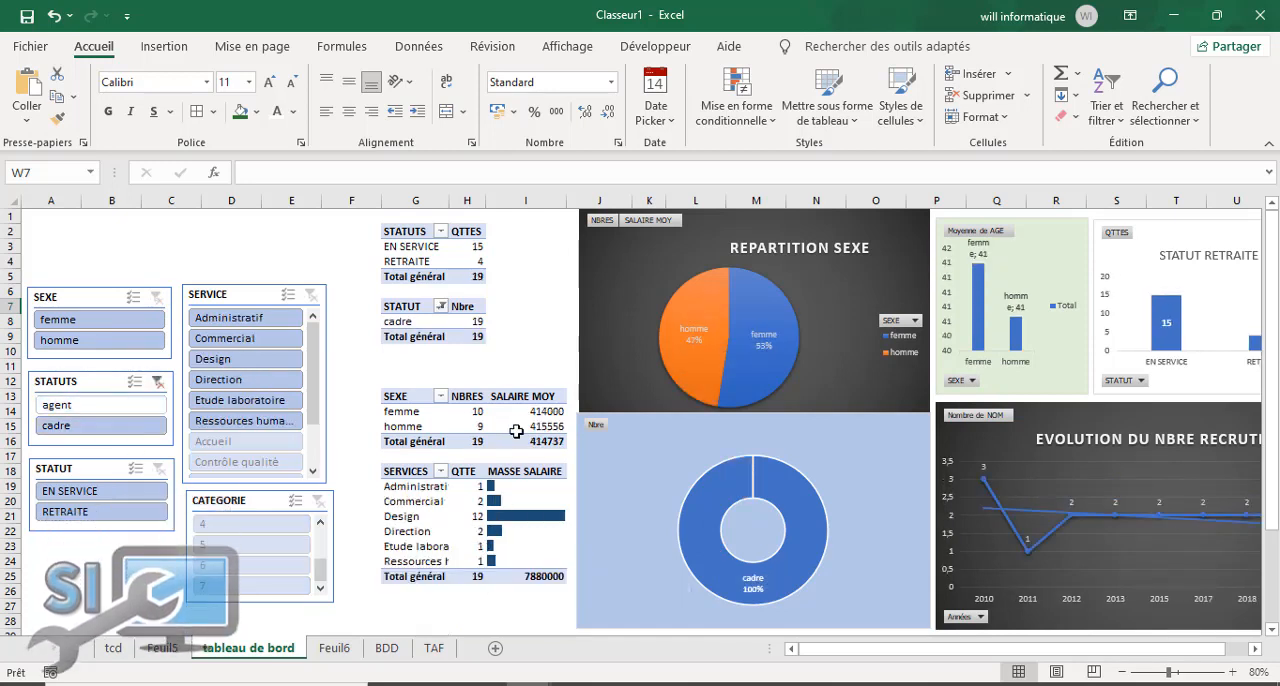
Step: Apply the thousands separator format to the SALAIRE MOY and MASSE SALAIRE values in I14:I25
mouse_move(519, 411)
drag(519, 411, 514, 460)
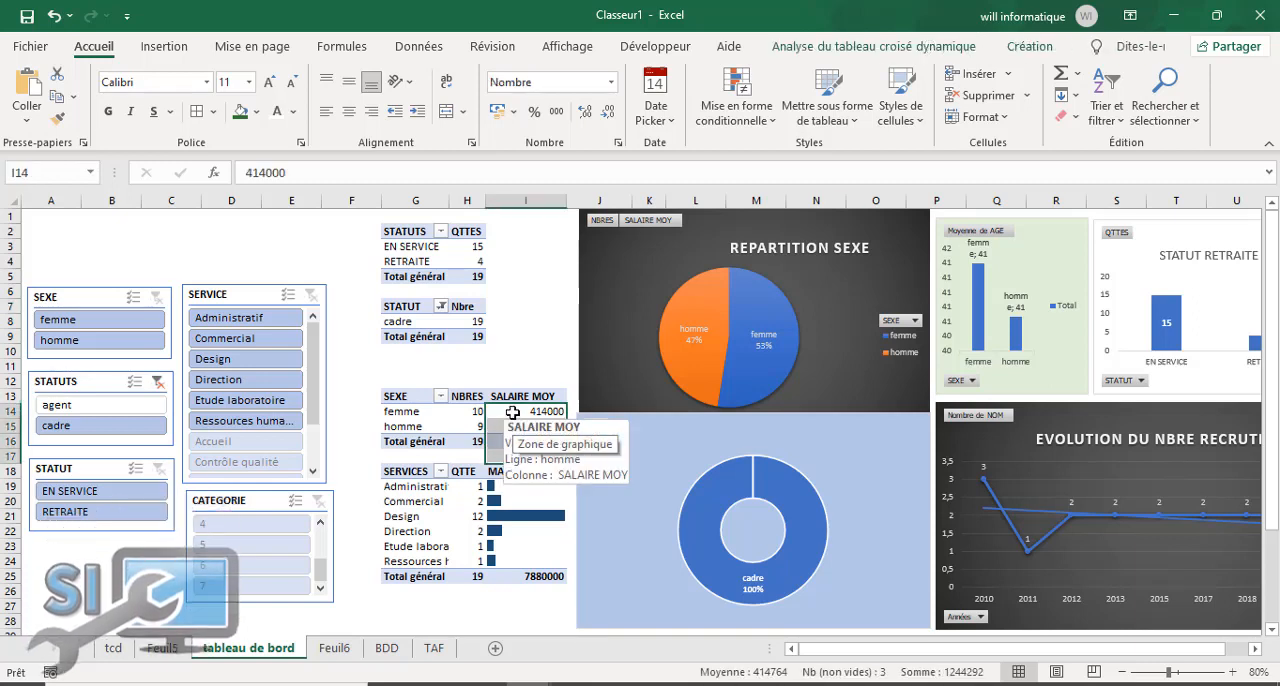
drag(511, 415, 521, 575)
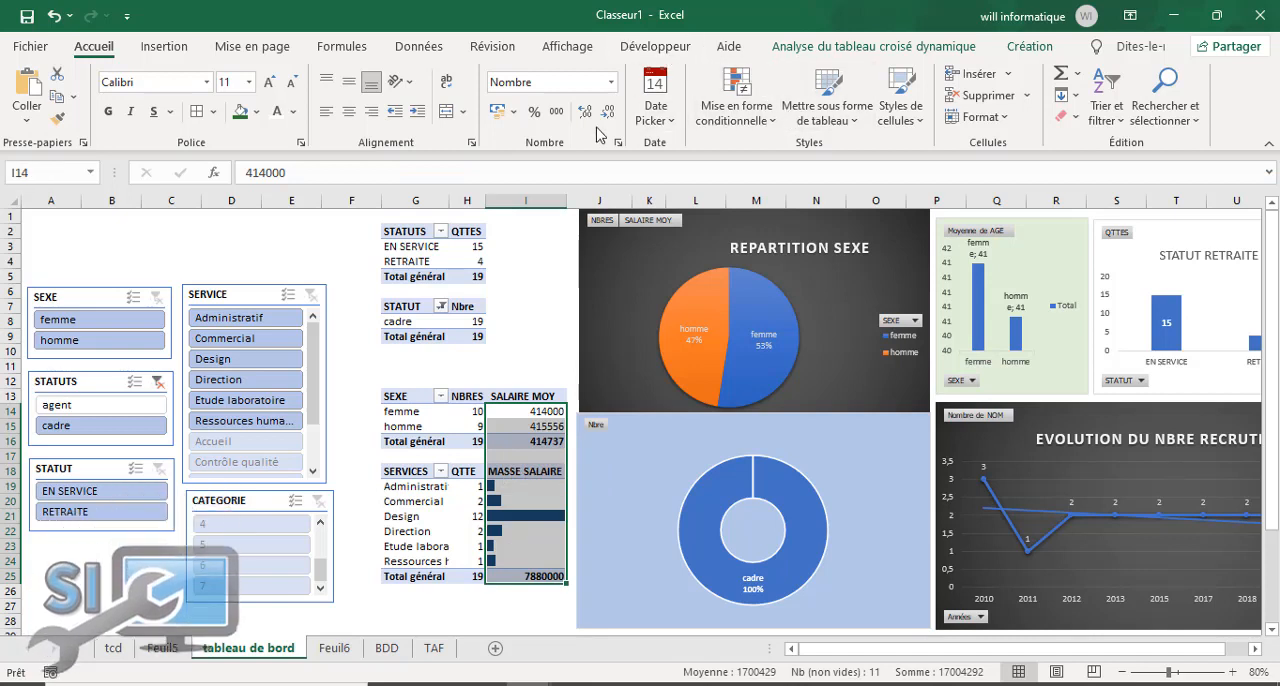
click(562, 120)
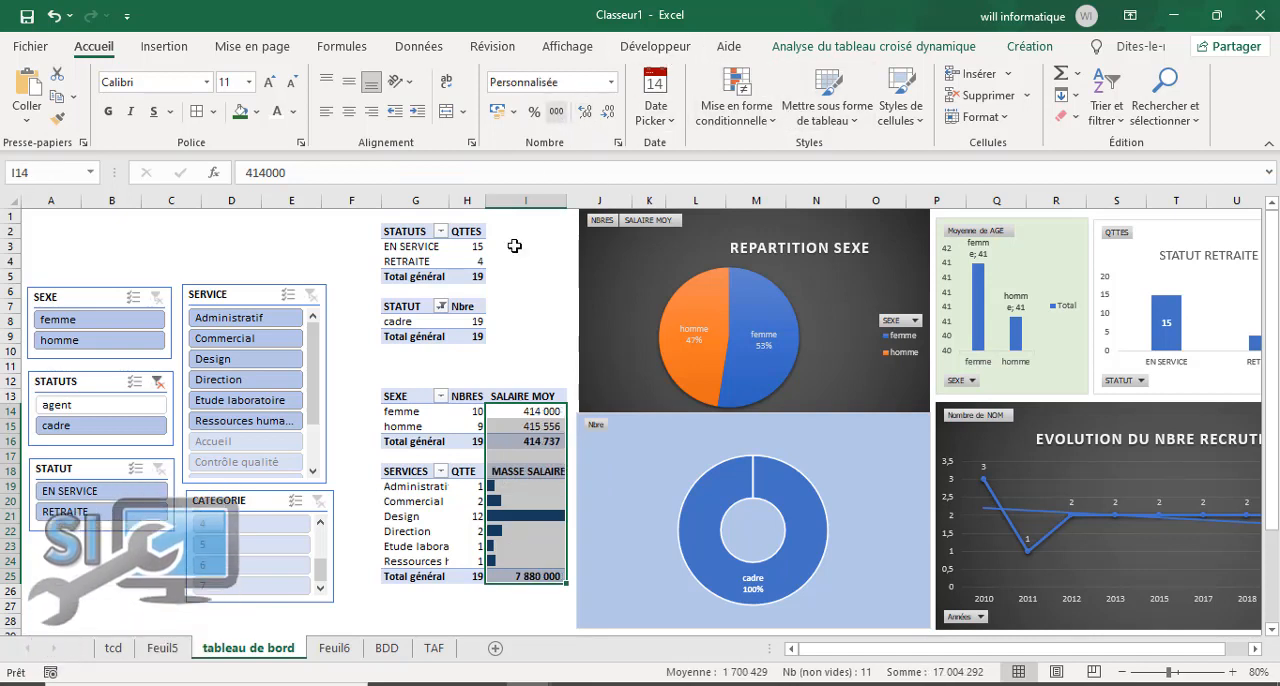
click(517, 607)
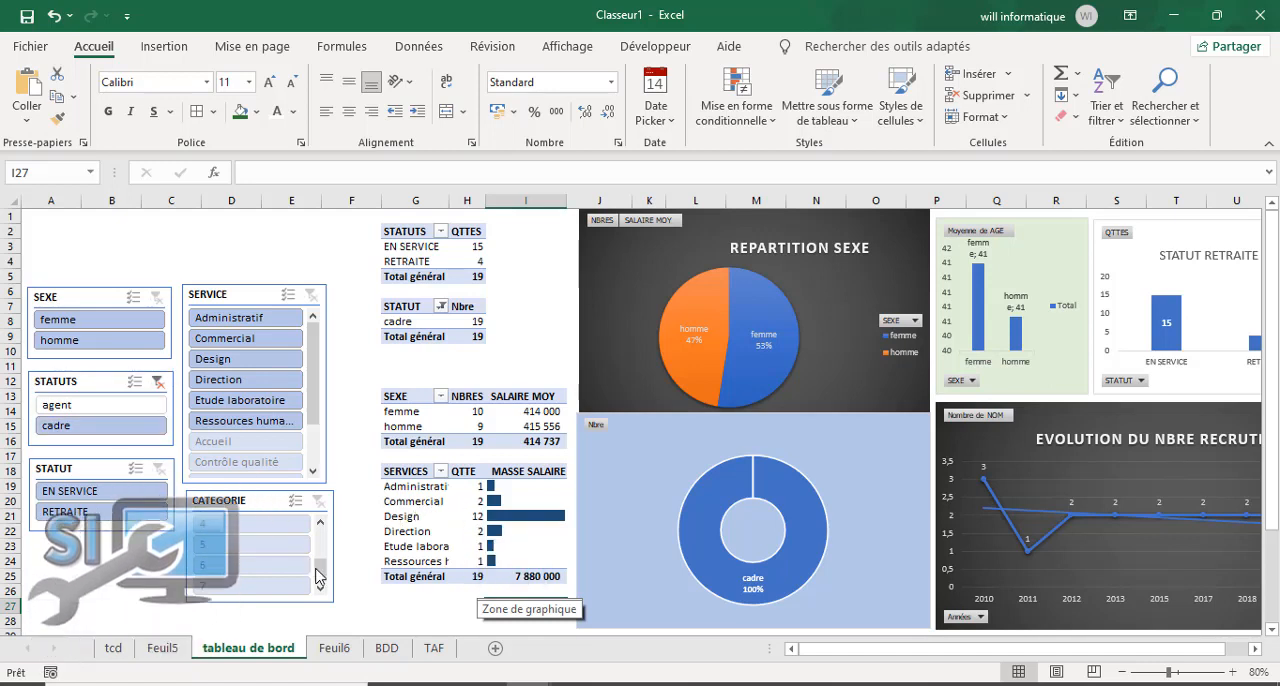
Step: Filter the STATUT slicer to EN SERVICE and examine how the dashboard's charts respond
drag(330, 563, 330, 537)
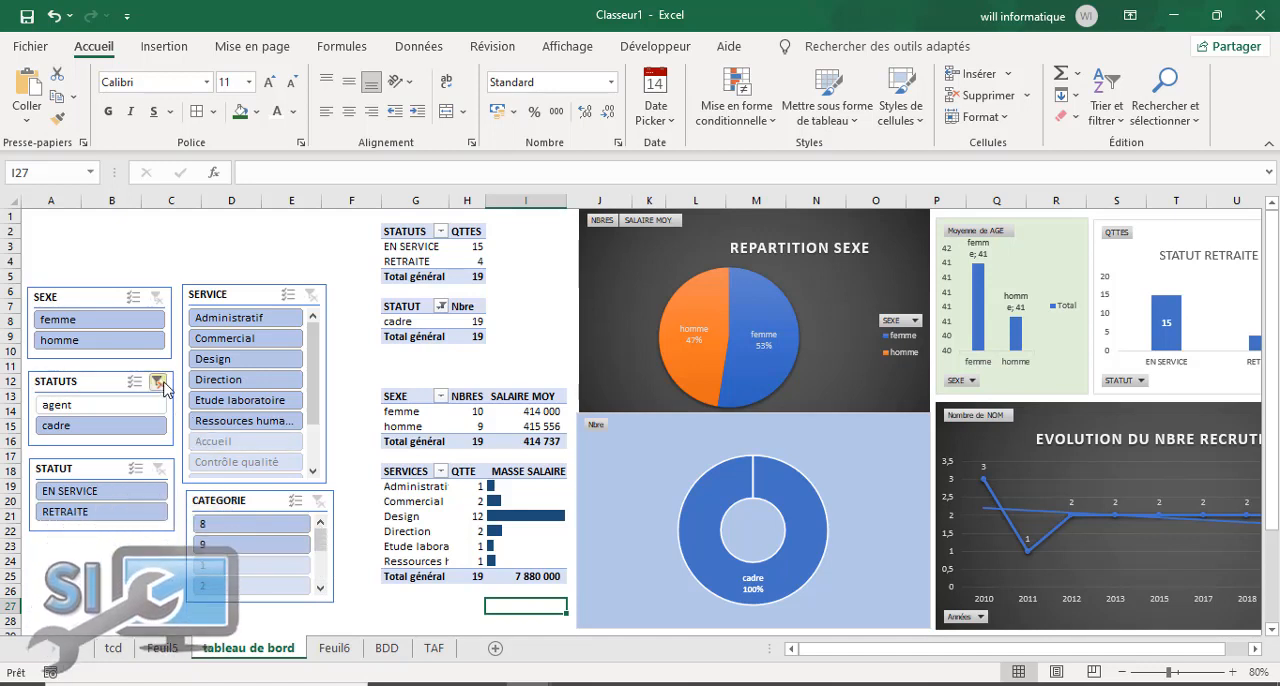
click(125, 495)
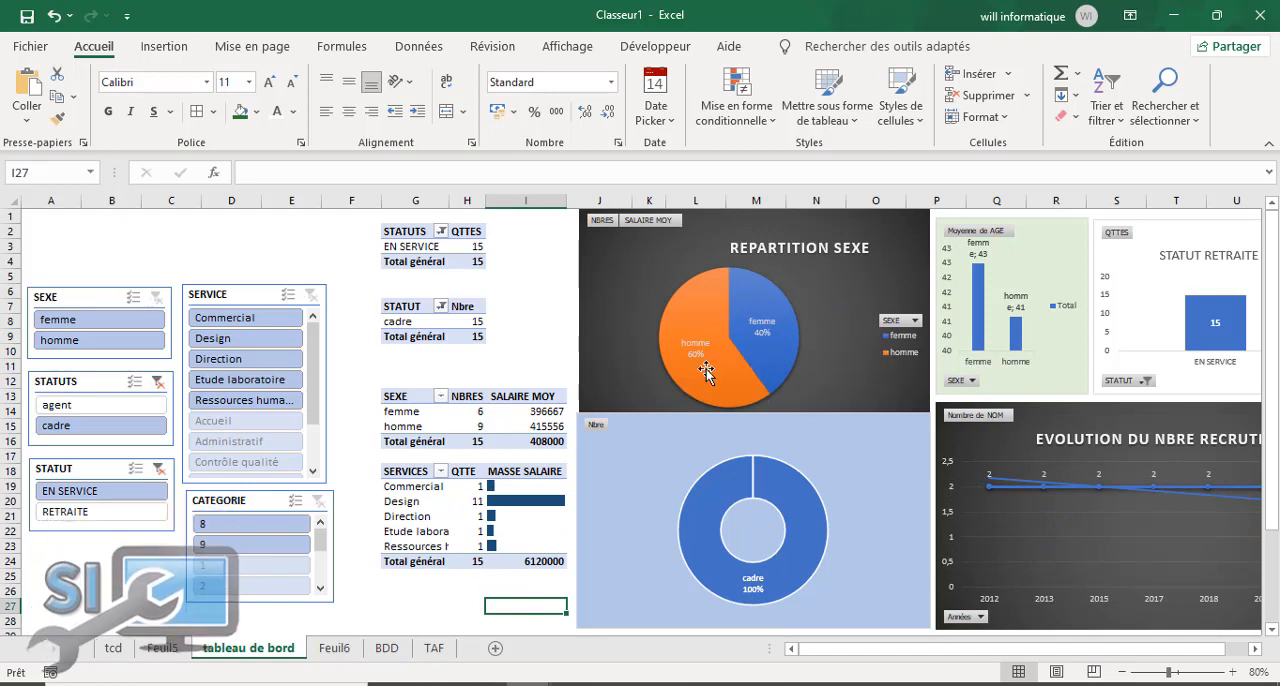
mouse_move(742, 370)
drag(986, 649, 1087, 648)
click(1253, 649)
click(1253, 649)
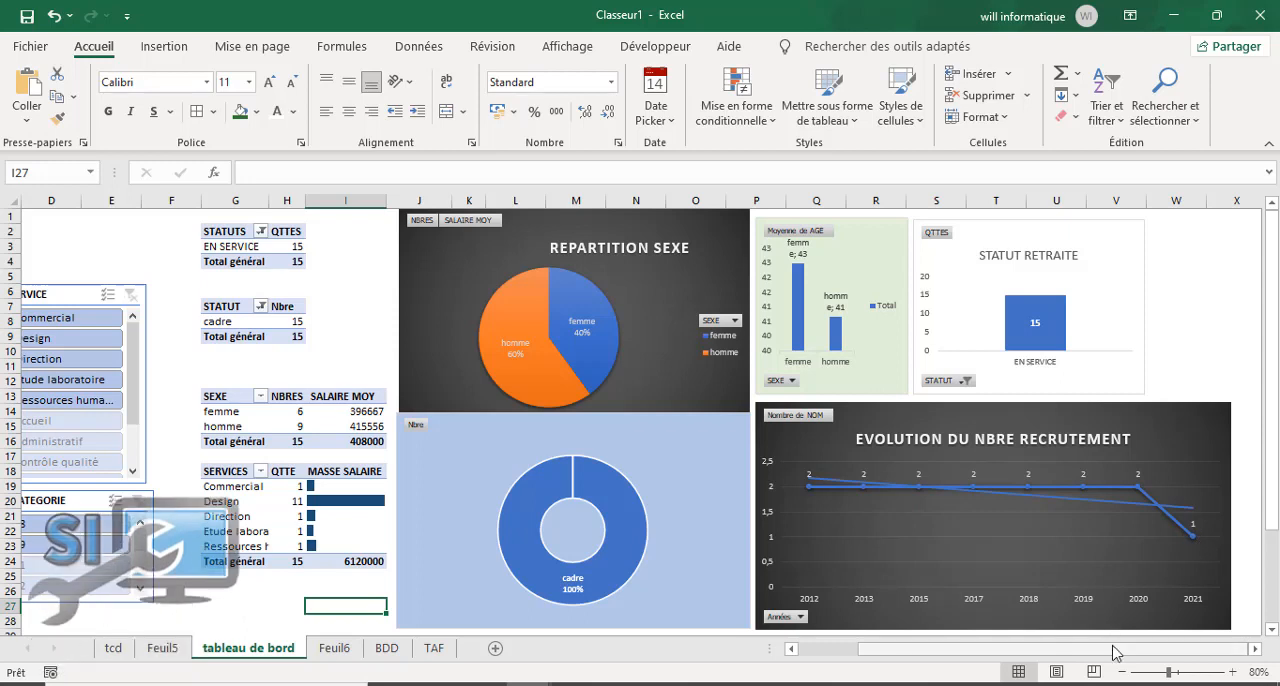
drag(1095, 649, 1034, 655)
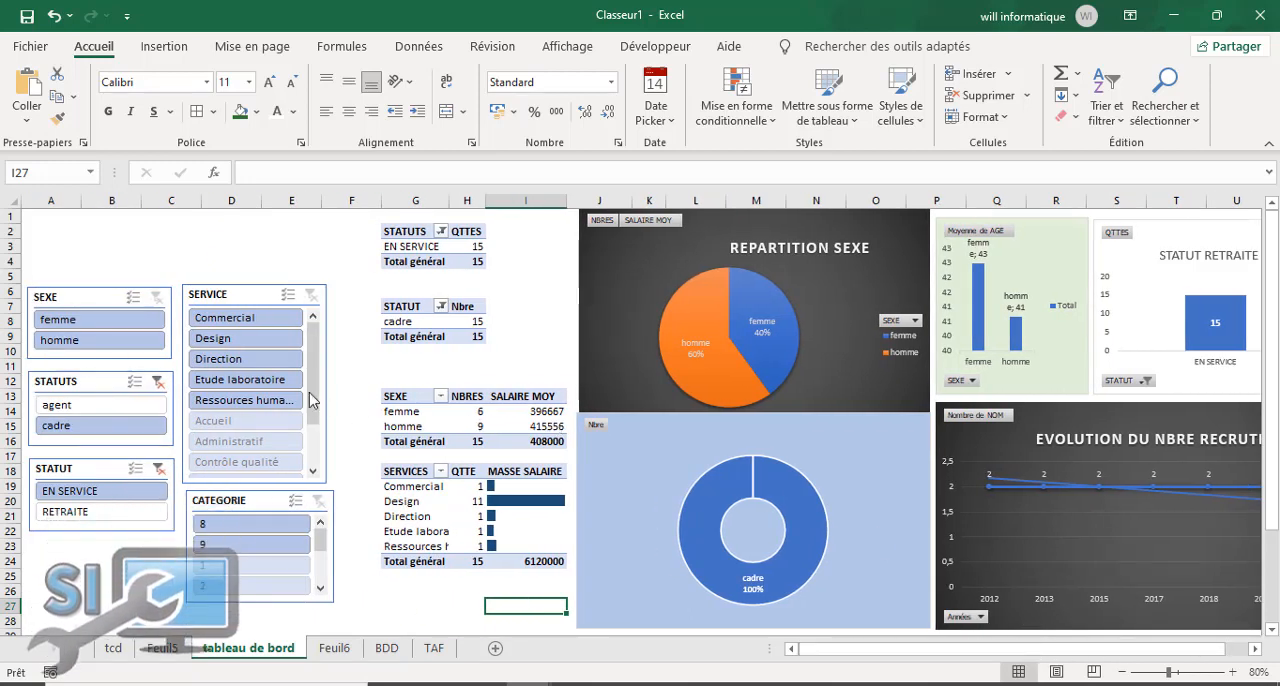
Step: Clear the filters of the STATUT and STATUTS slicers
click(159, 470)
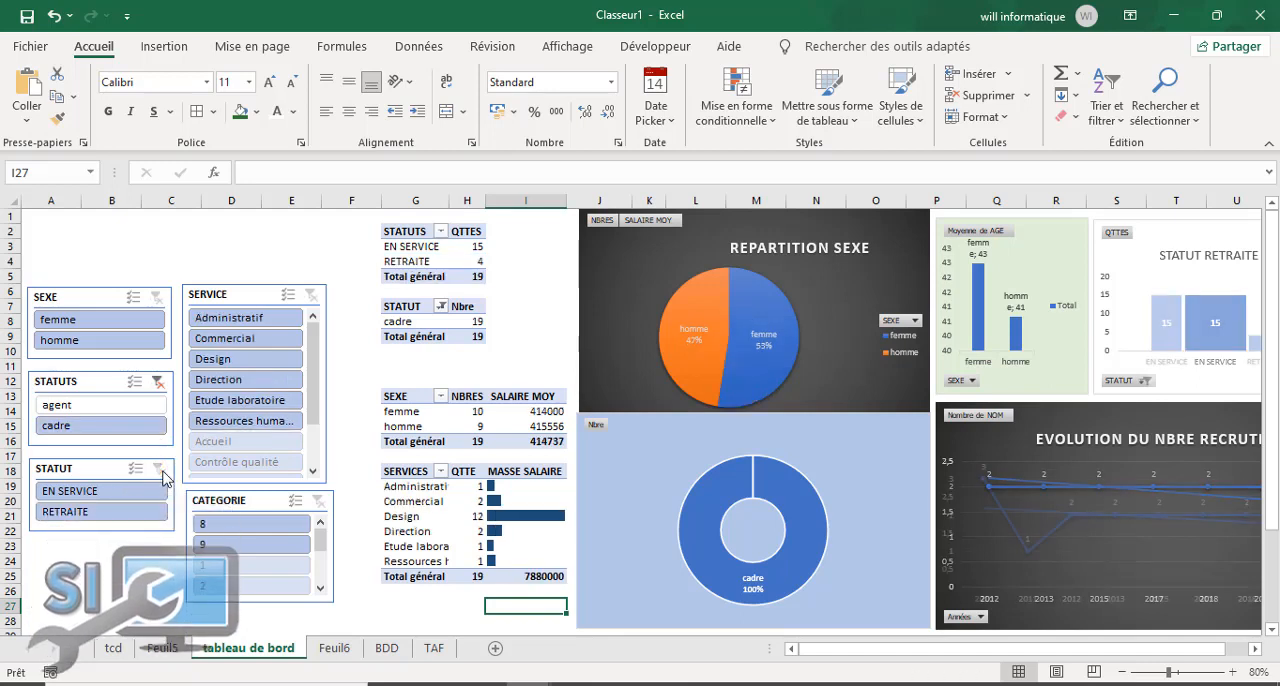
click(163, 384)
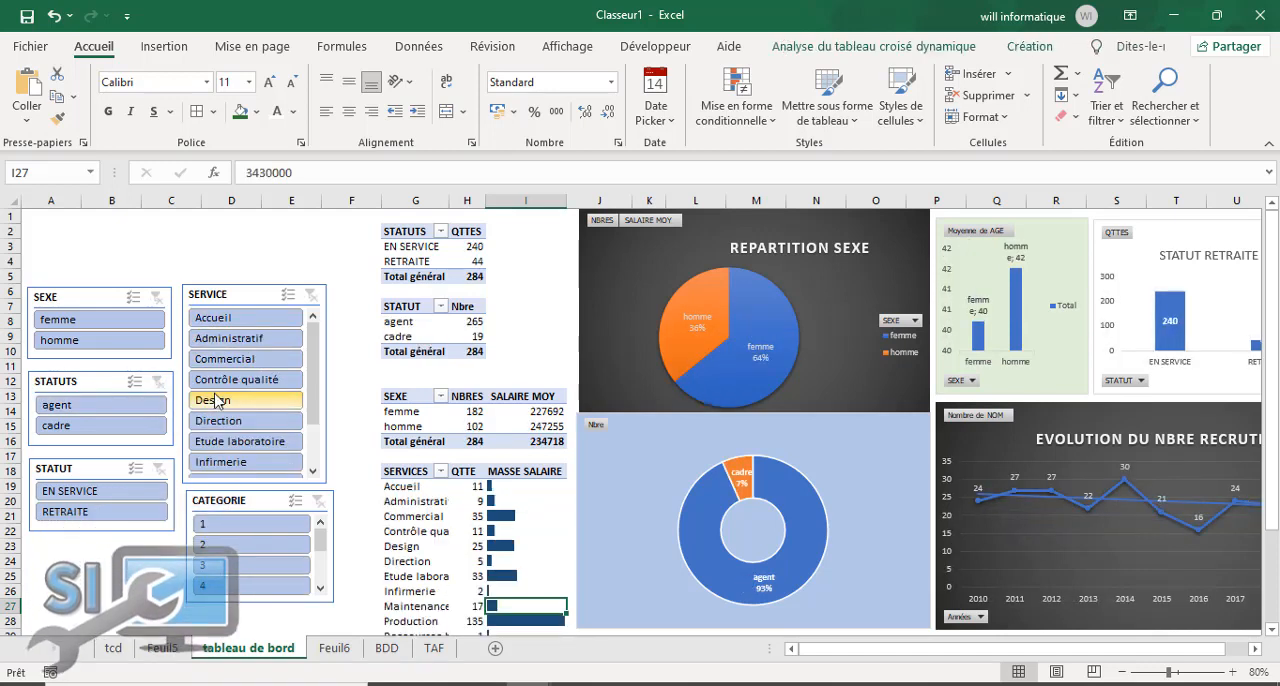
Step: Filter the SERVICE slicer to Infirmerie, review the charts, and switch the filter to Maintenance
click(236, 463)
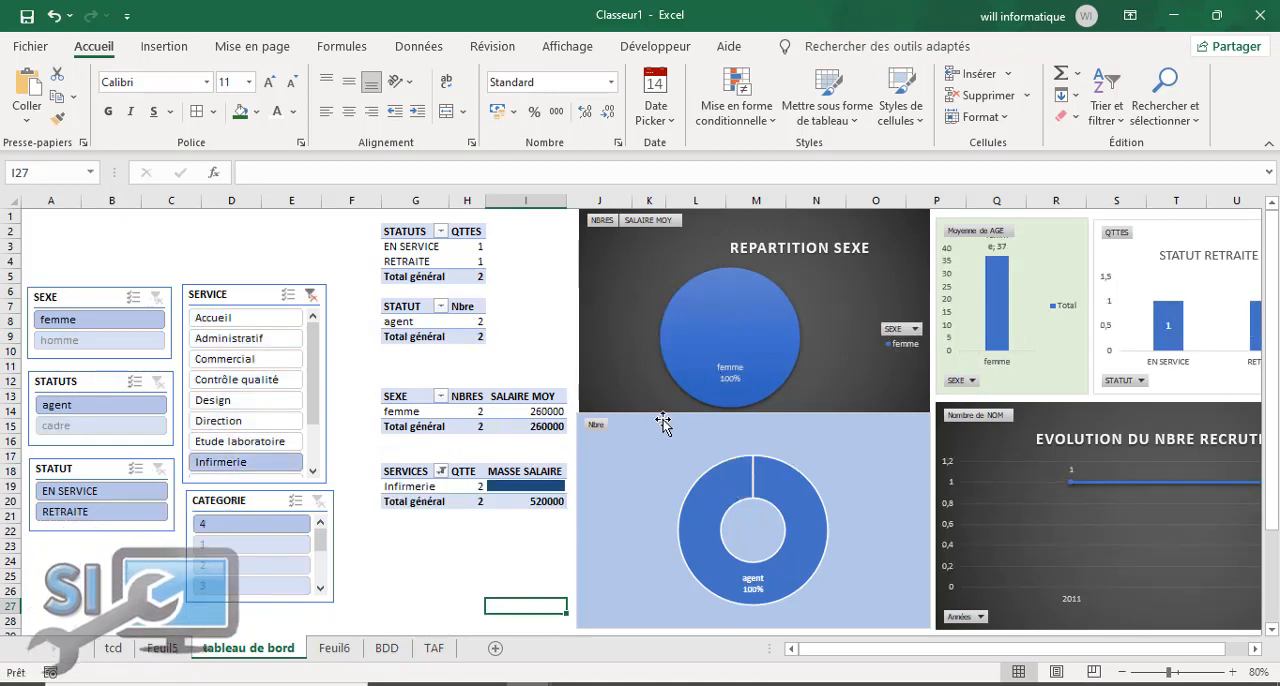
mouse_move(779, 351)
scroll(313, 410, down, 2)
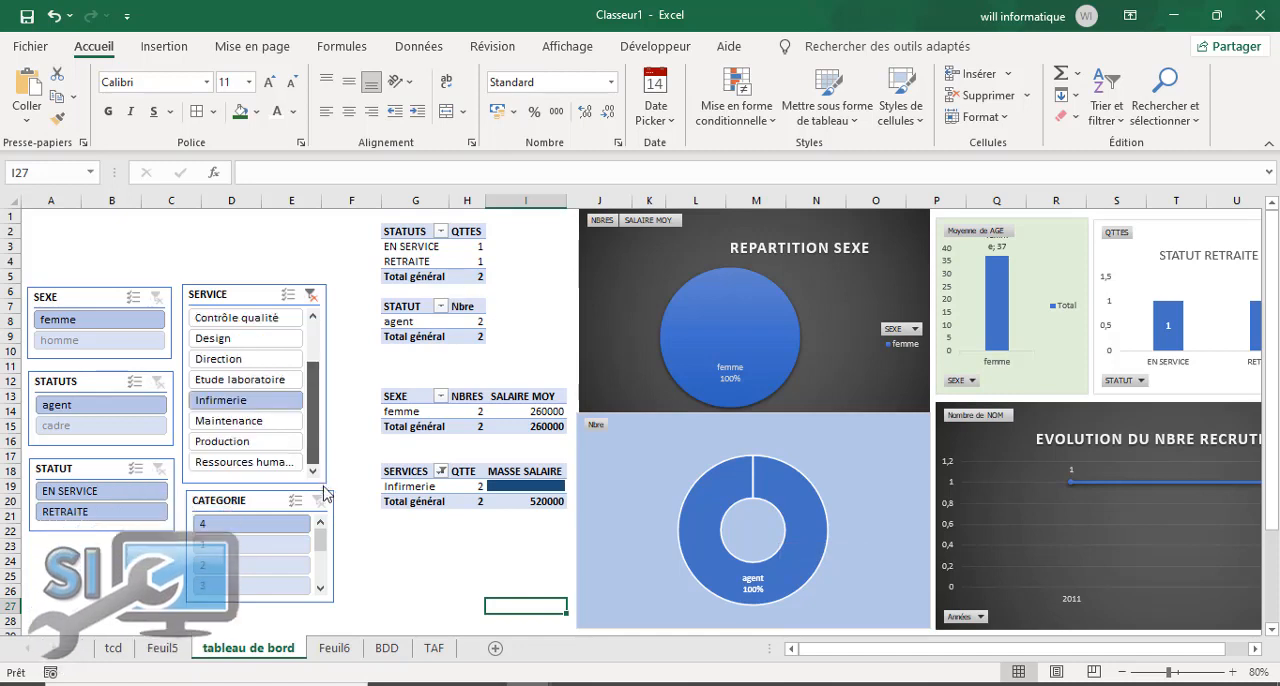
click(241, 424)
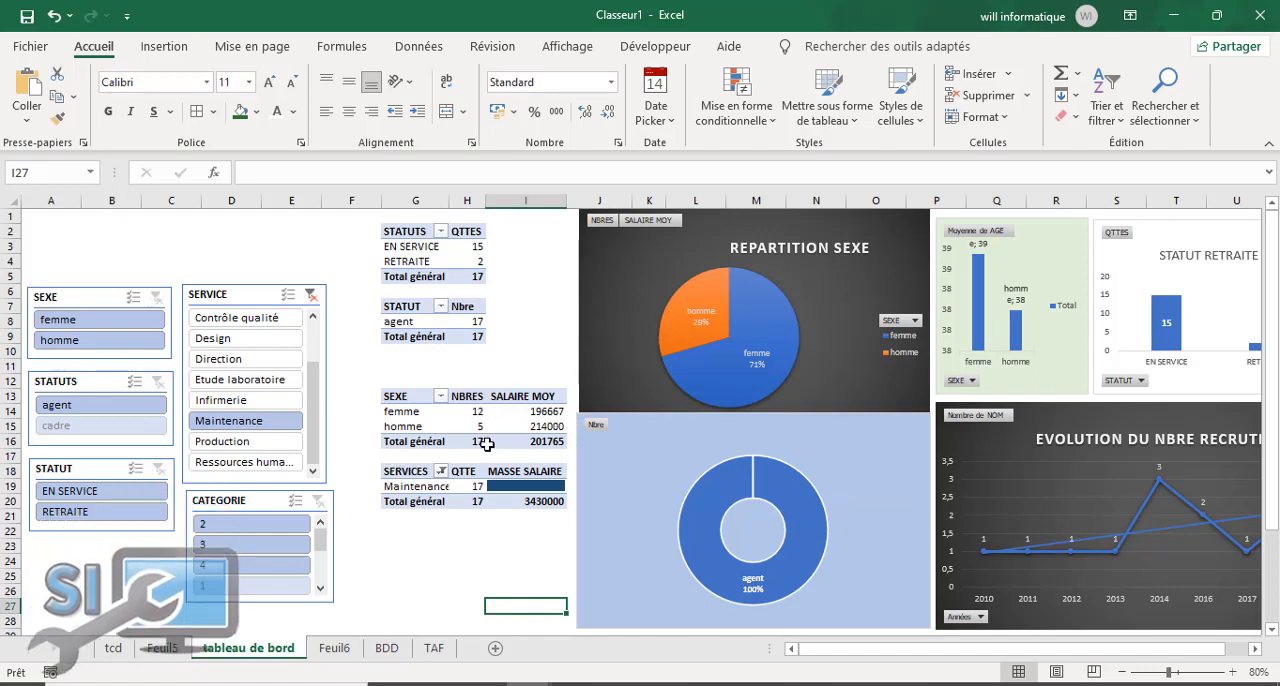
mouse_move(490, 428)
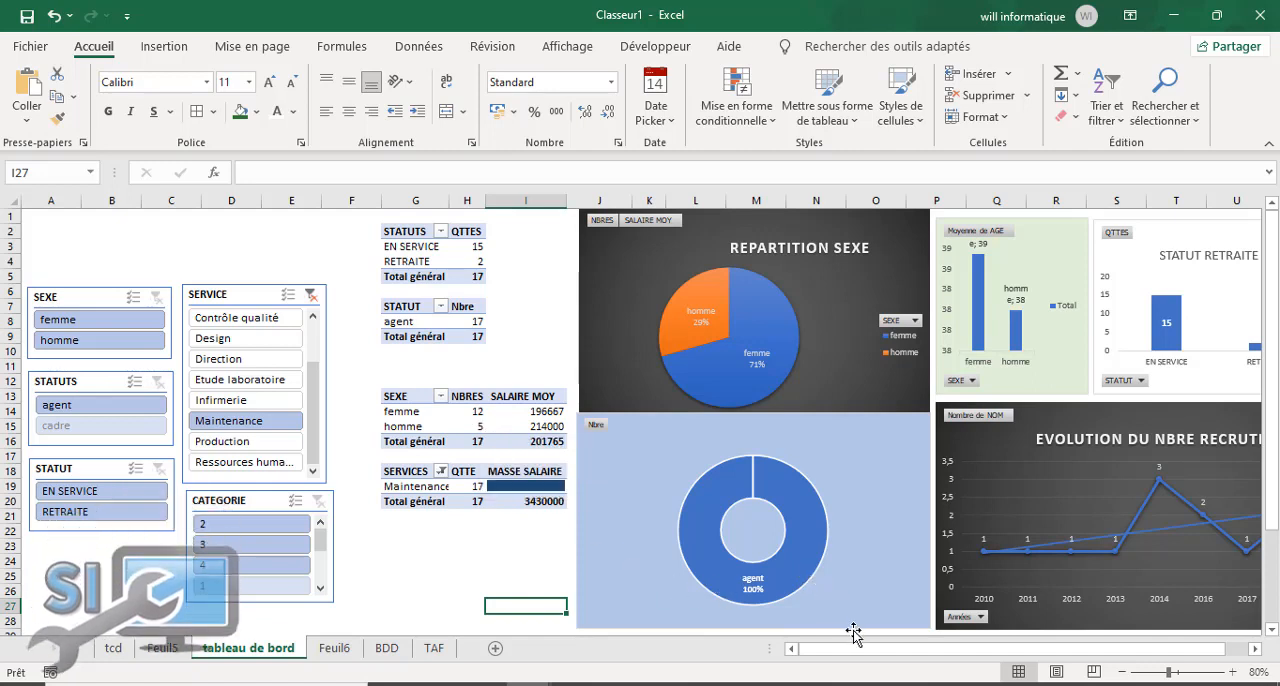
drag(875, 650, 953, 653)
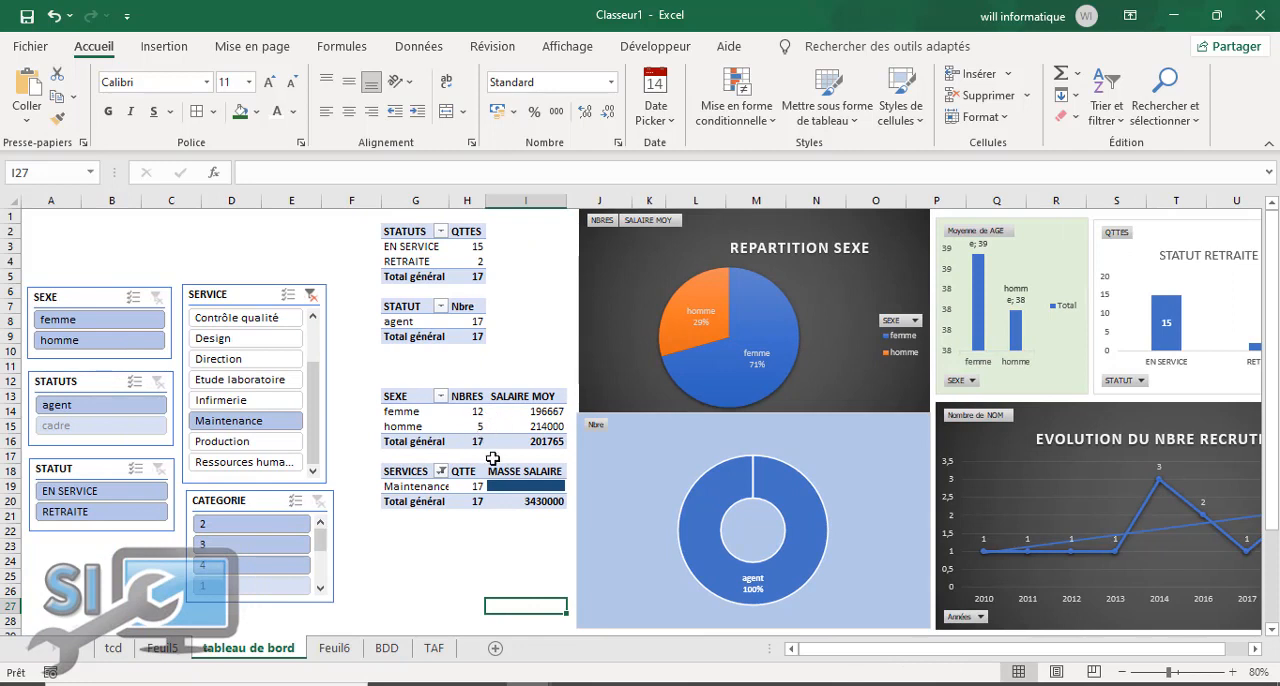
Step: Enter the label "NBRE SALARIE" in cell A2 and widen column A to fit it
click(50, 231)
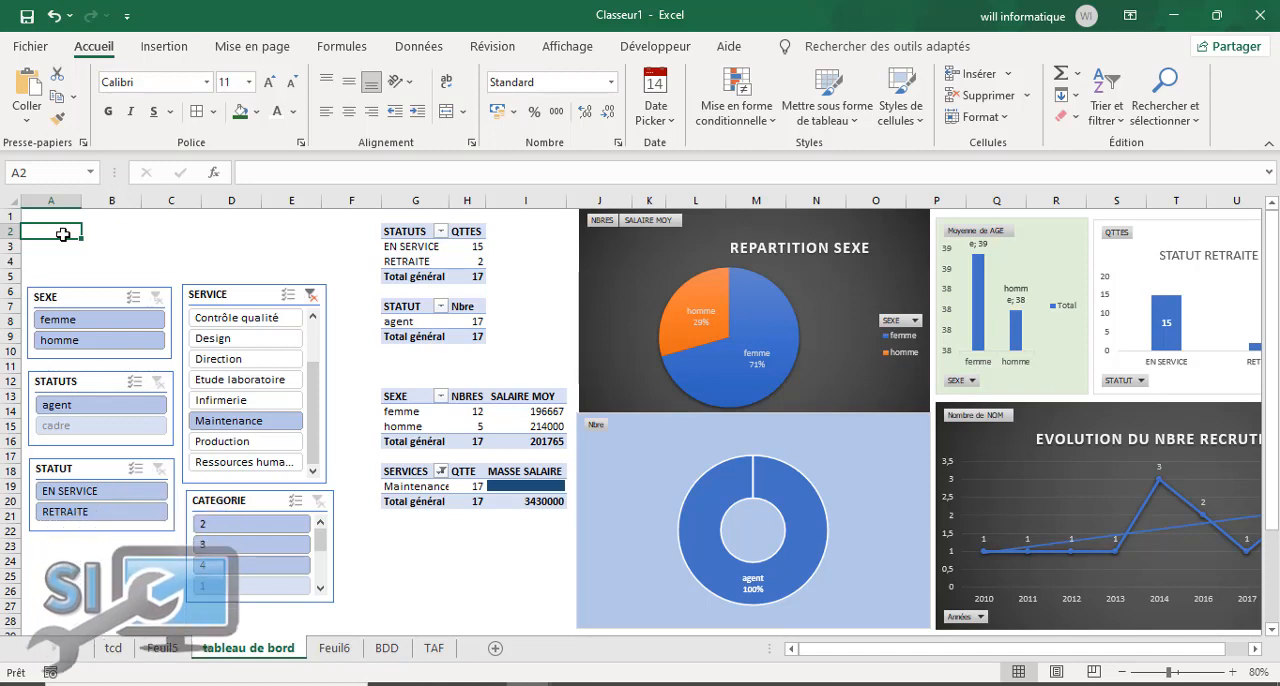
text(NB)
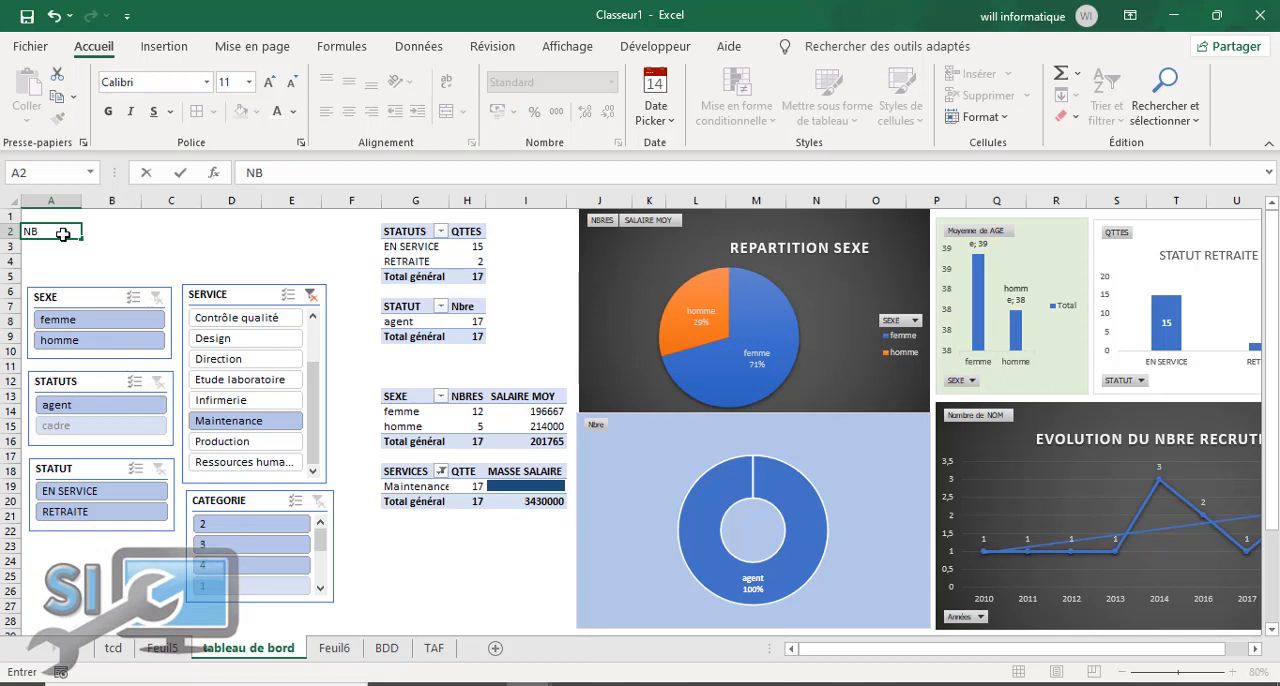
text(RE SALARIE)
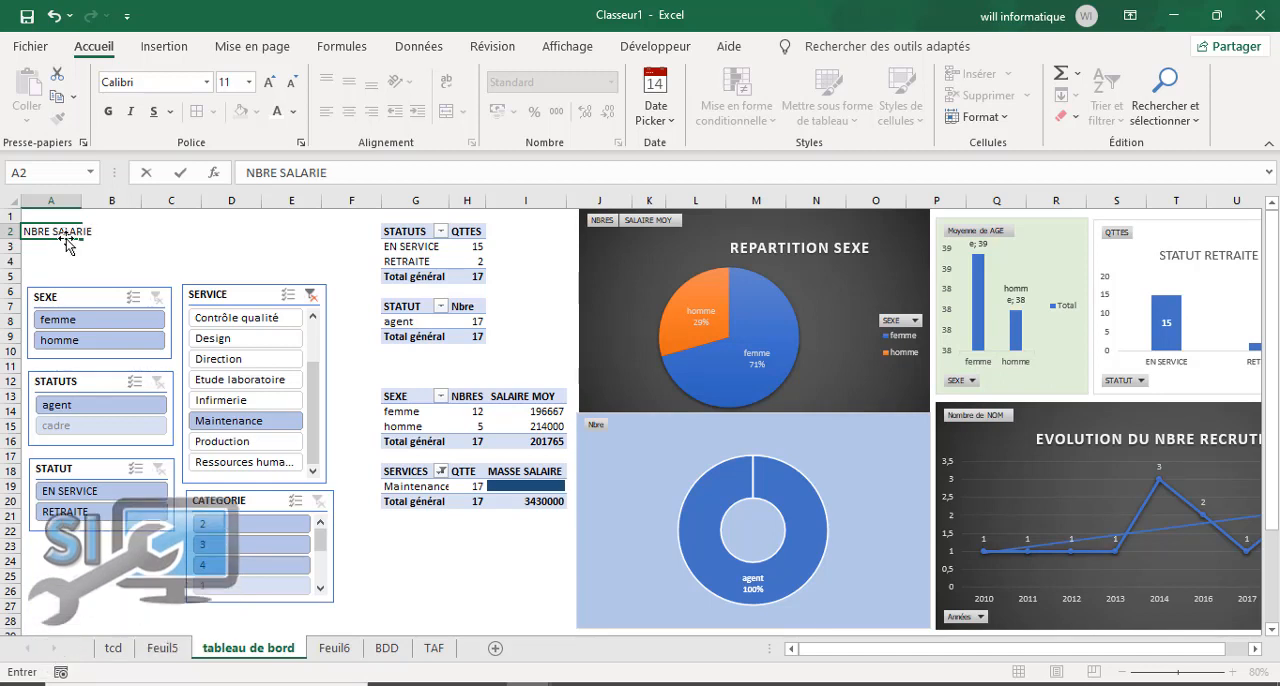
click(102, 246)
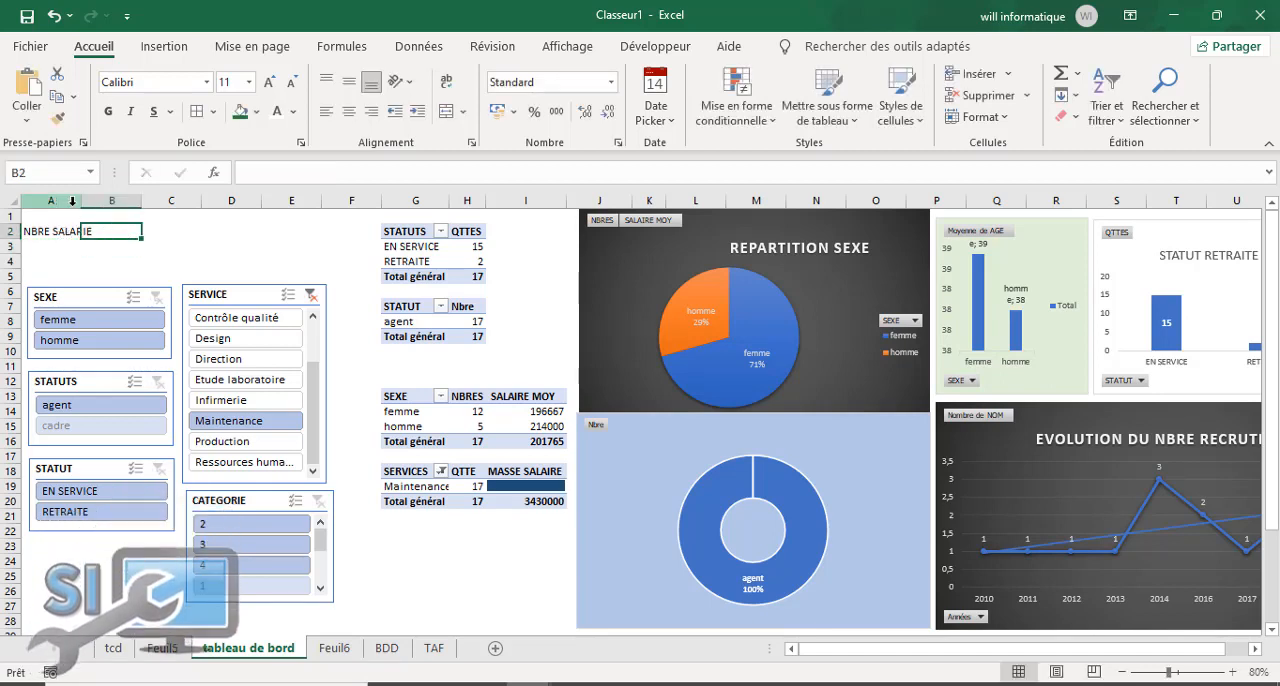
drag(86, 205, 97, 205)
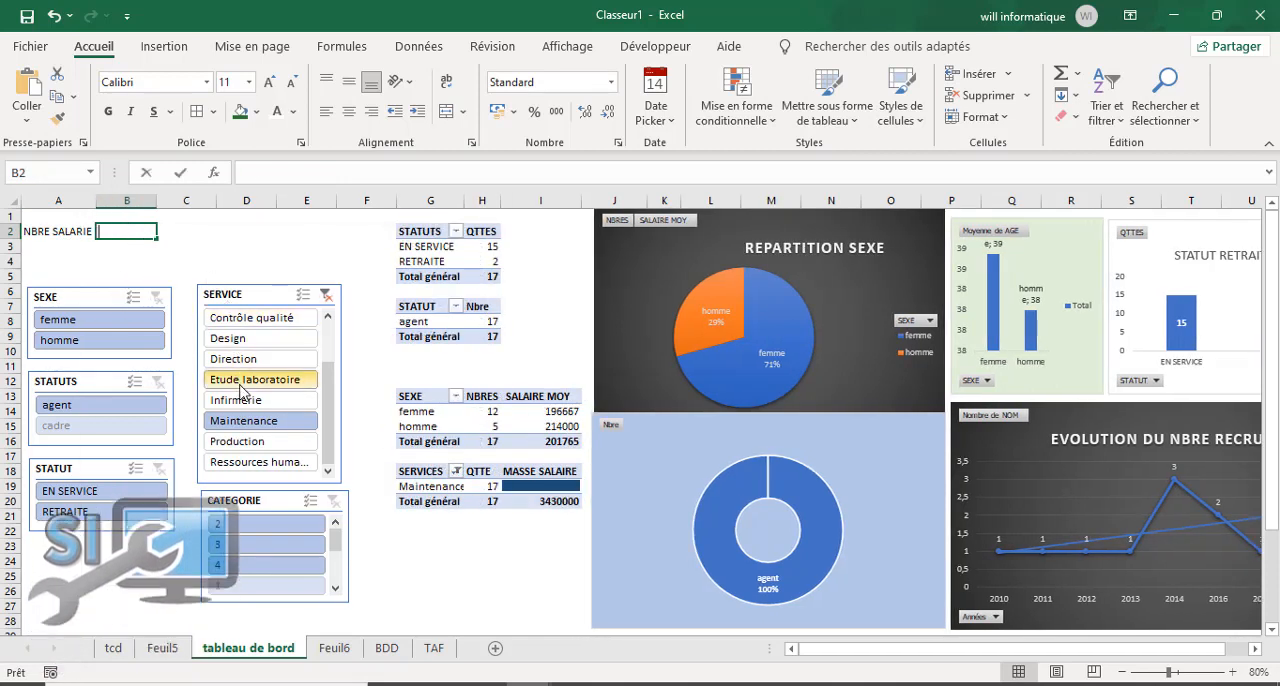
Step: Enter the label "MASSE SAL" in B2 and link A3 to the grand total of QTTES in the STATUTS pivot table (H5)
text(MASSE SAL)
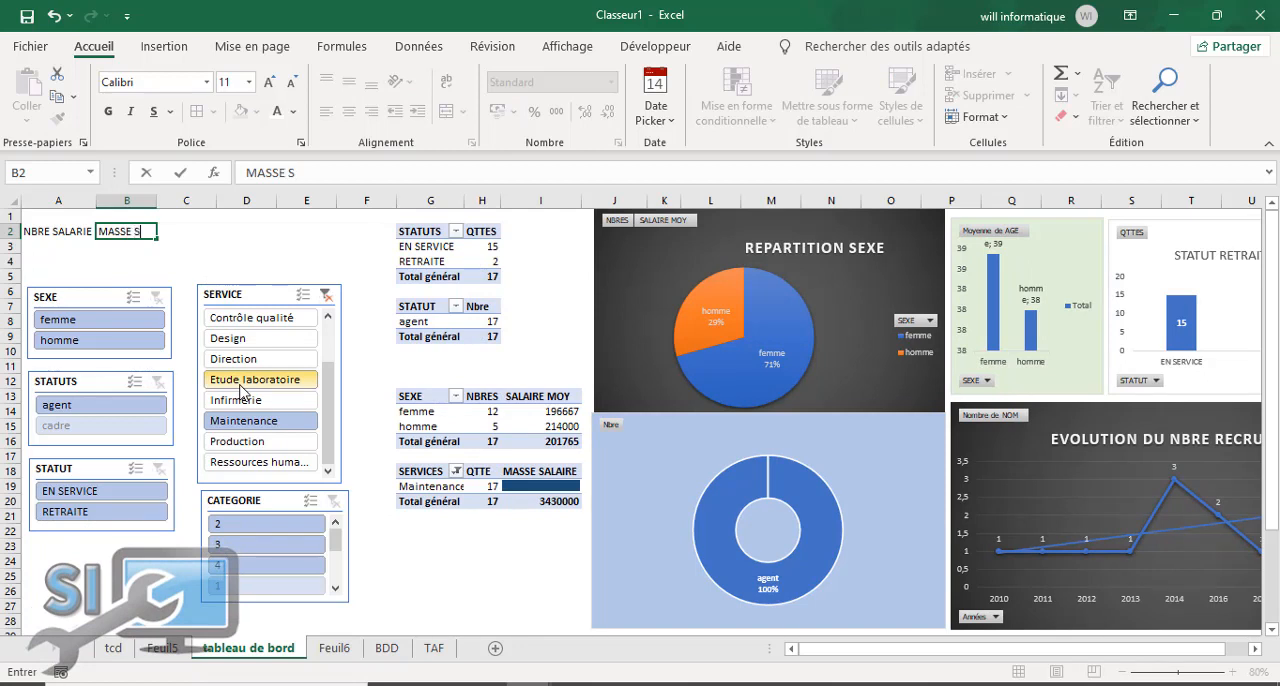
click(213, 232)
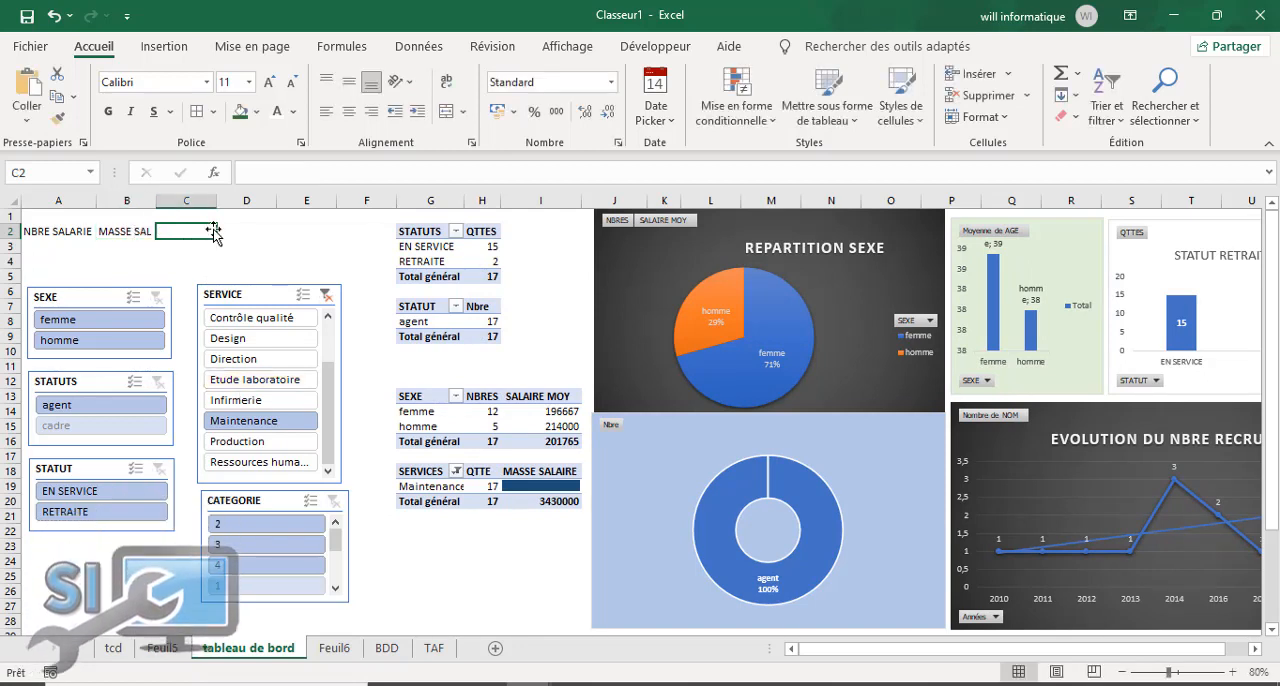
click(42, 246)
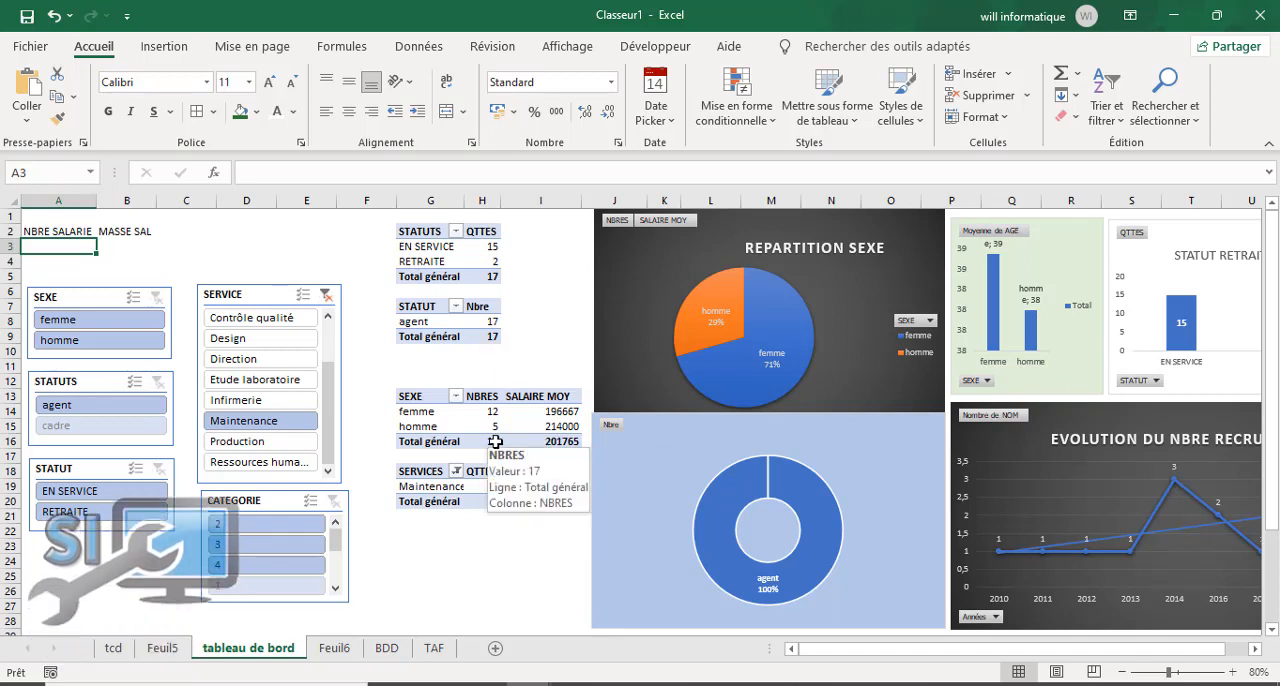
text(+)
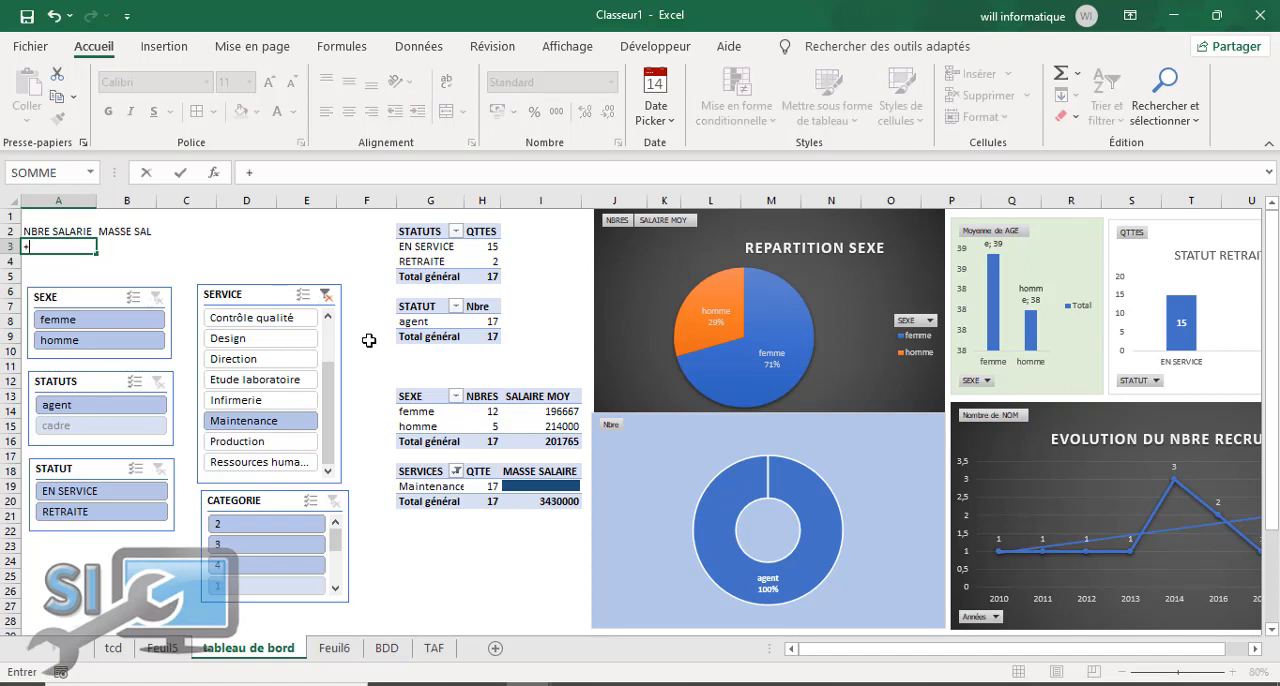
key(BackSpace)
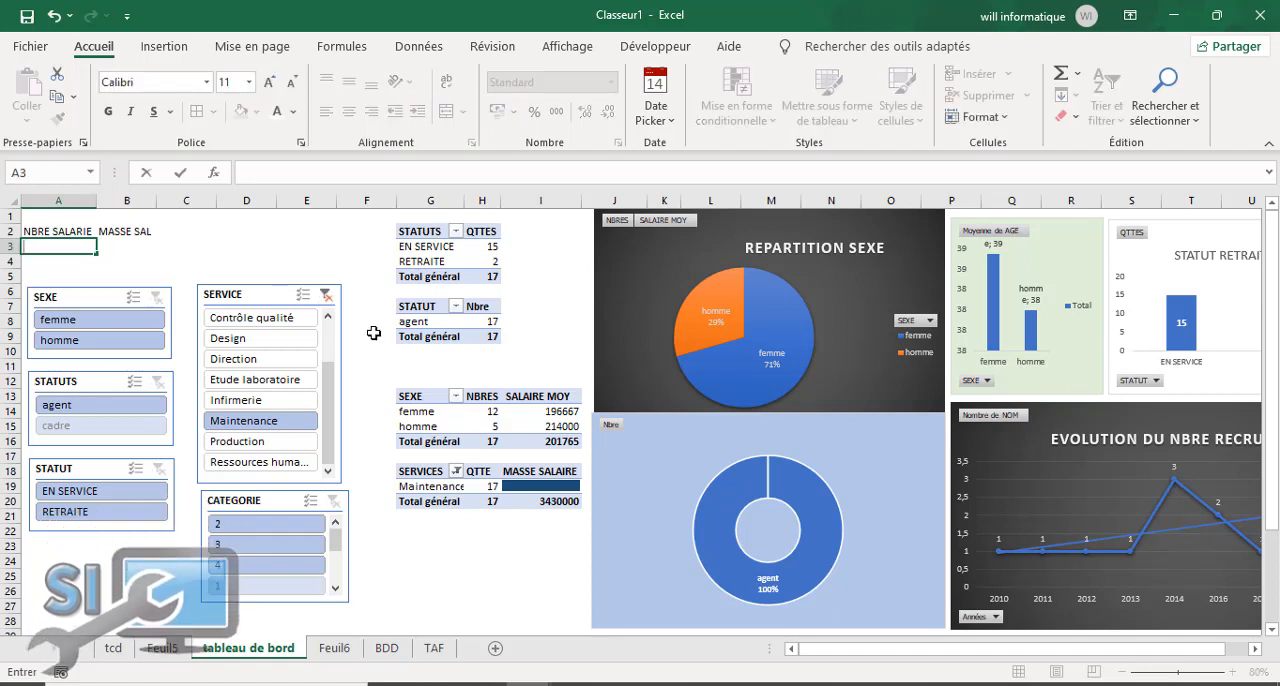
text(=)
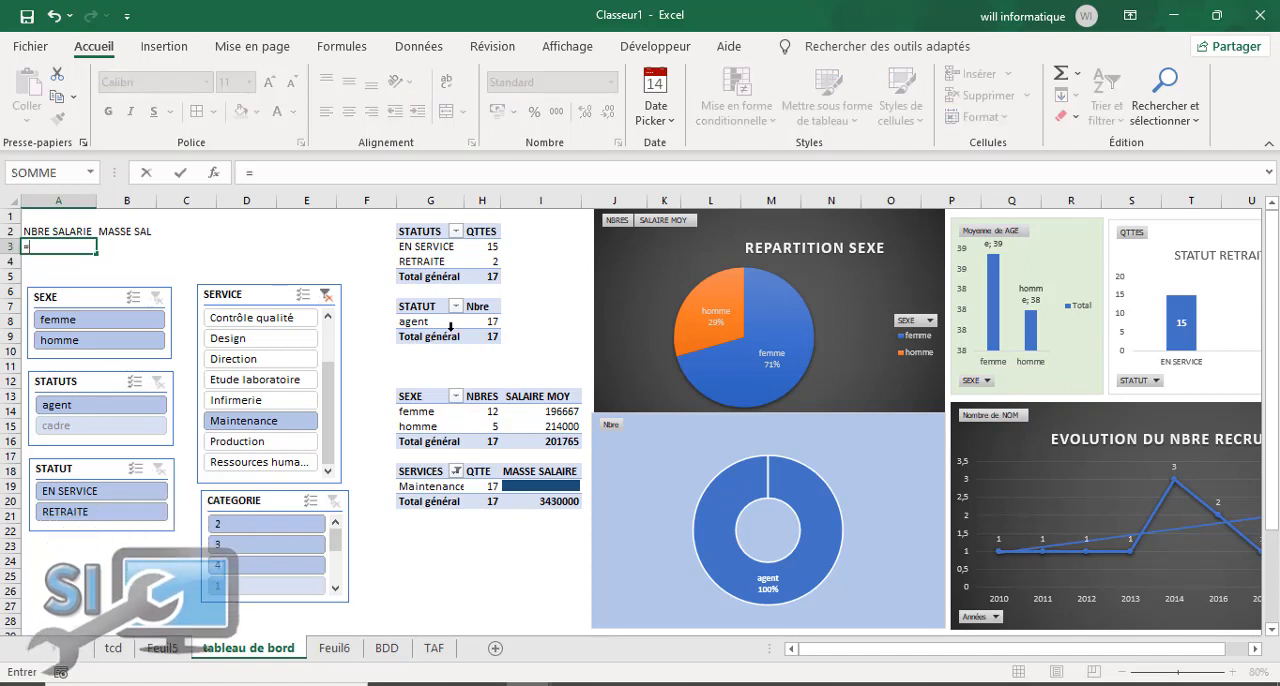
click(488, 276)
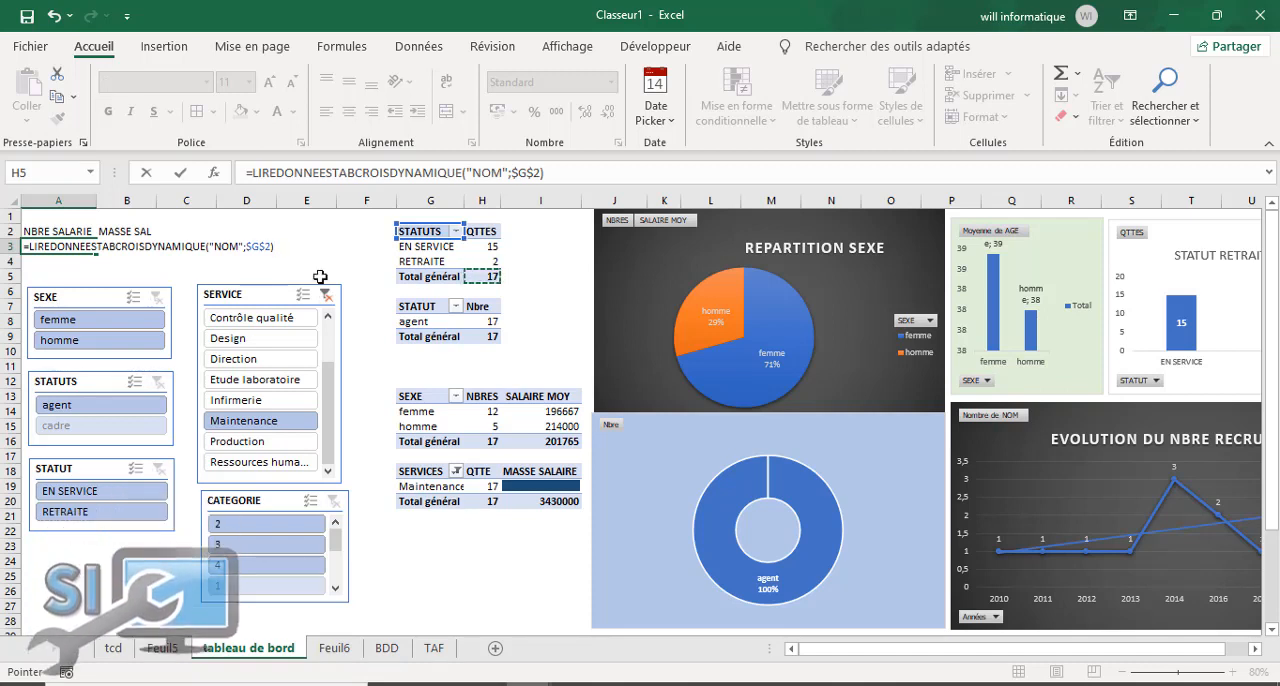
key(Return)
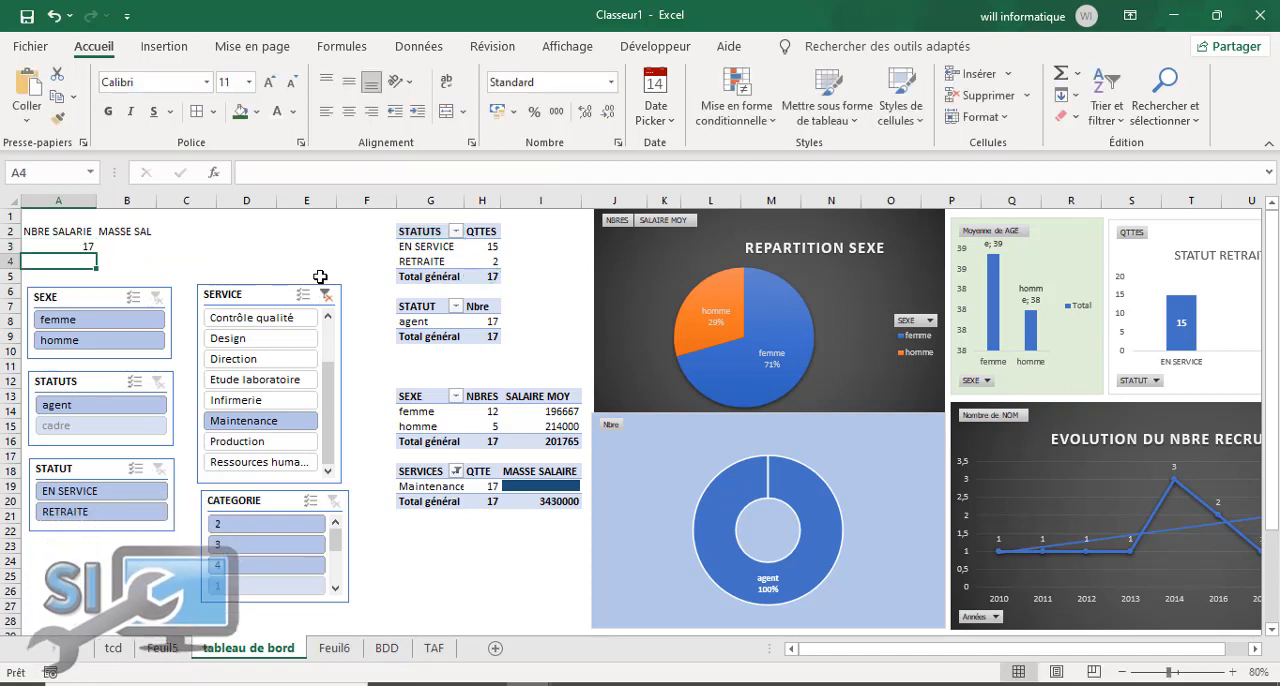
Step: Link cell B3 to the grand total of MASSE SALAIRE in the SERVICES pivot table (I20)
click(140, 244)
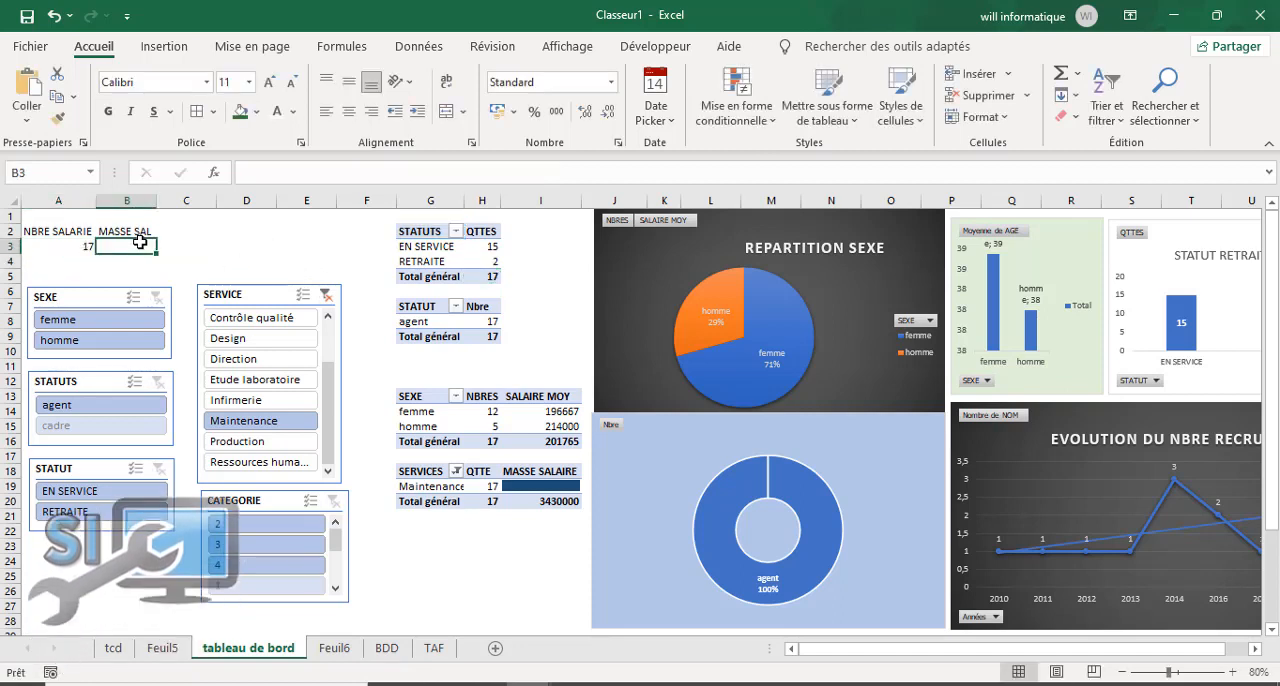
text(=)
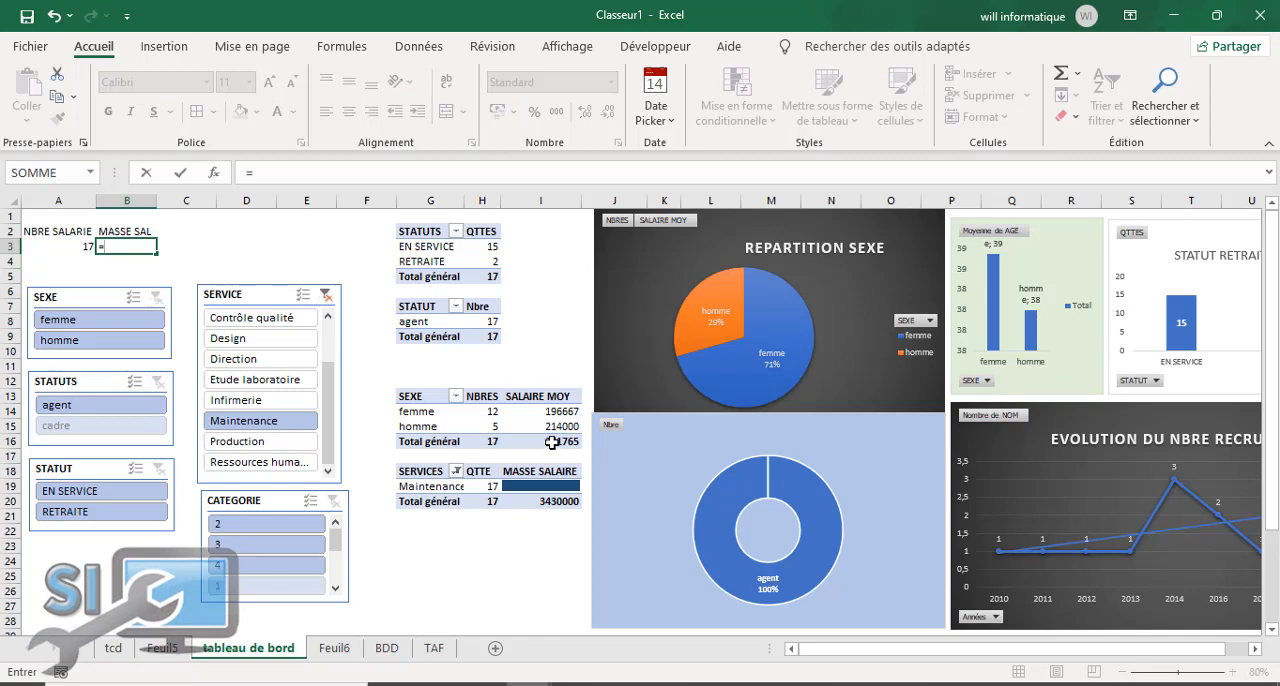
click(558, 505)
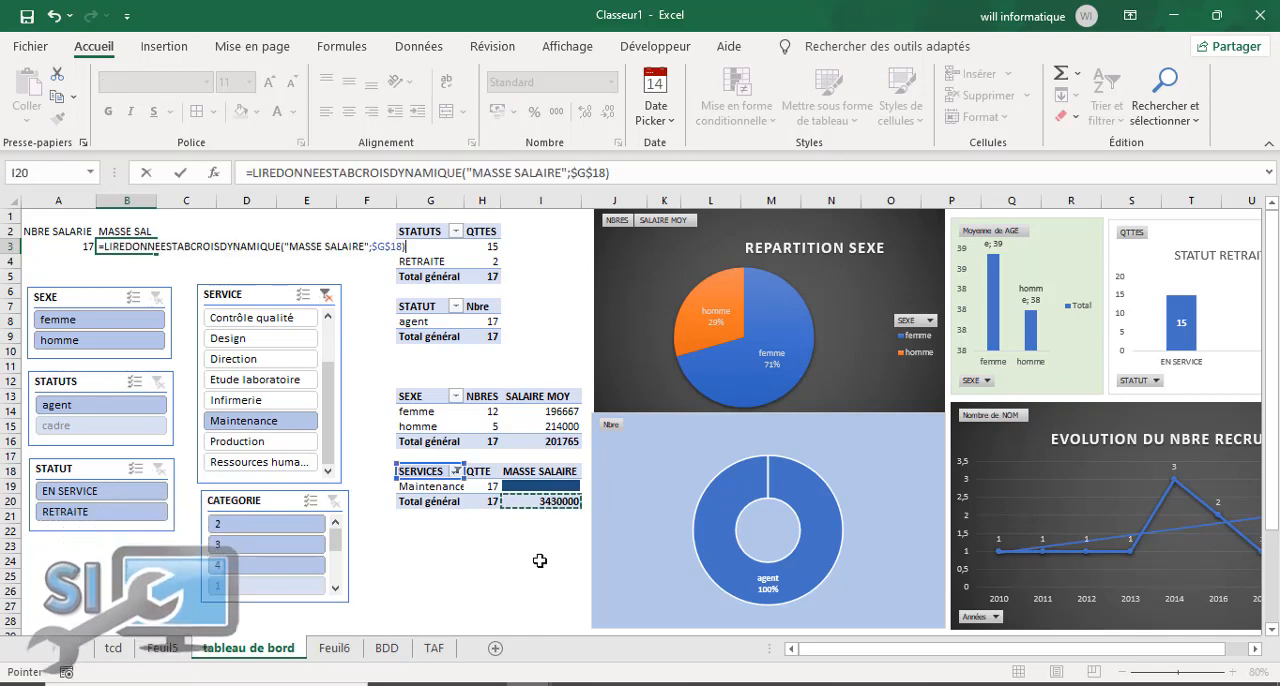
key(Return)
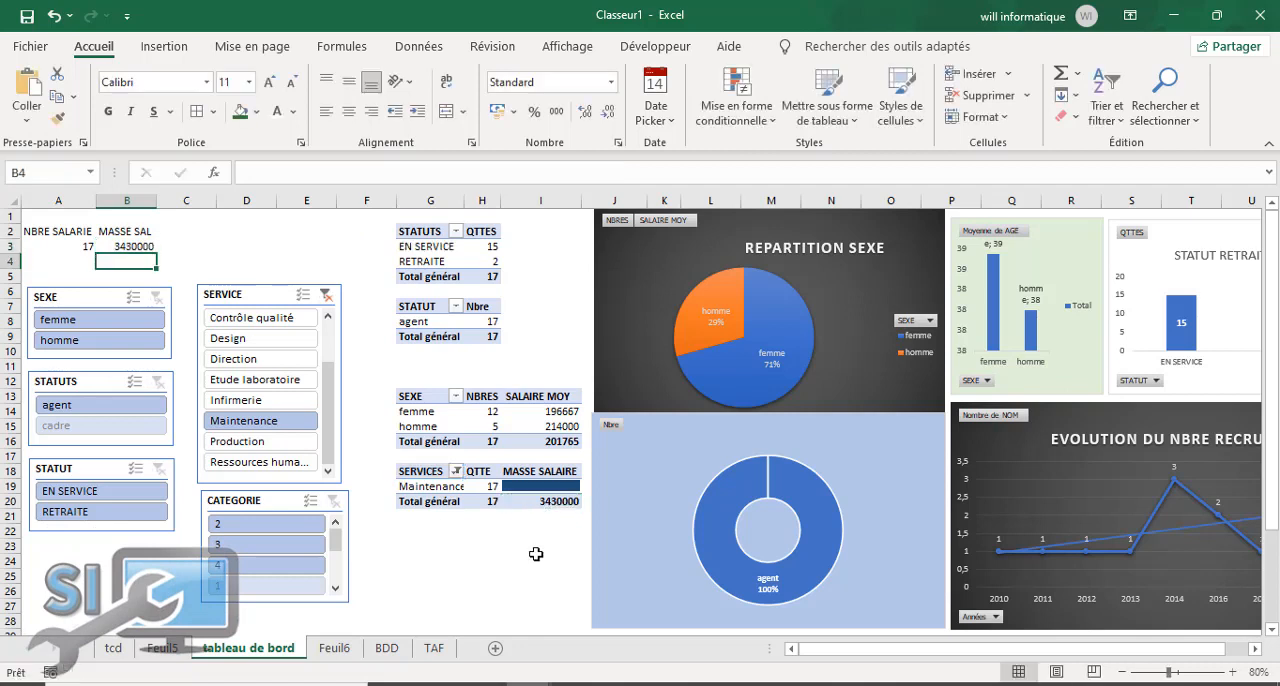
Step: Enter the label "MOY MASSE SAL" in cell C2
click(179, 231)
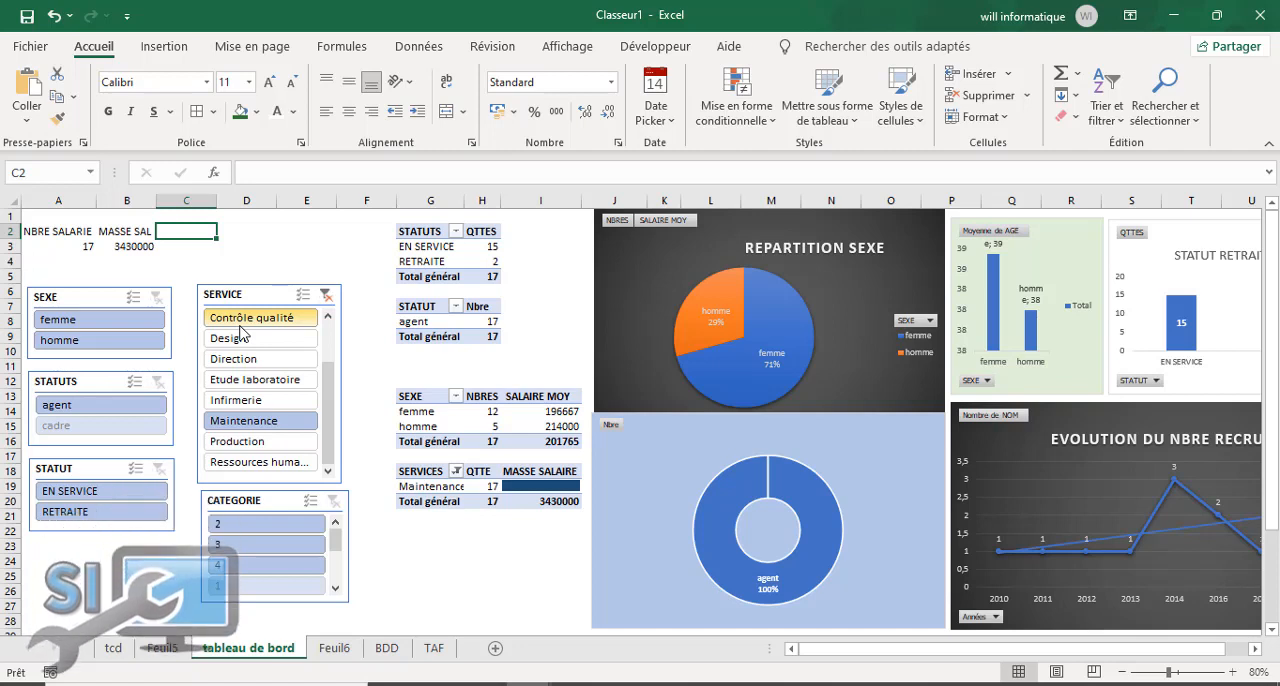
text(OY)
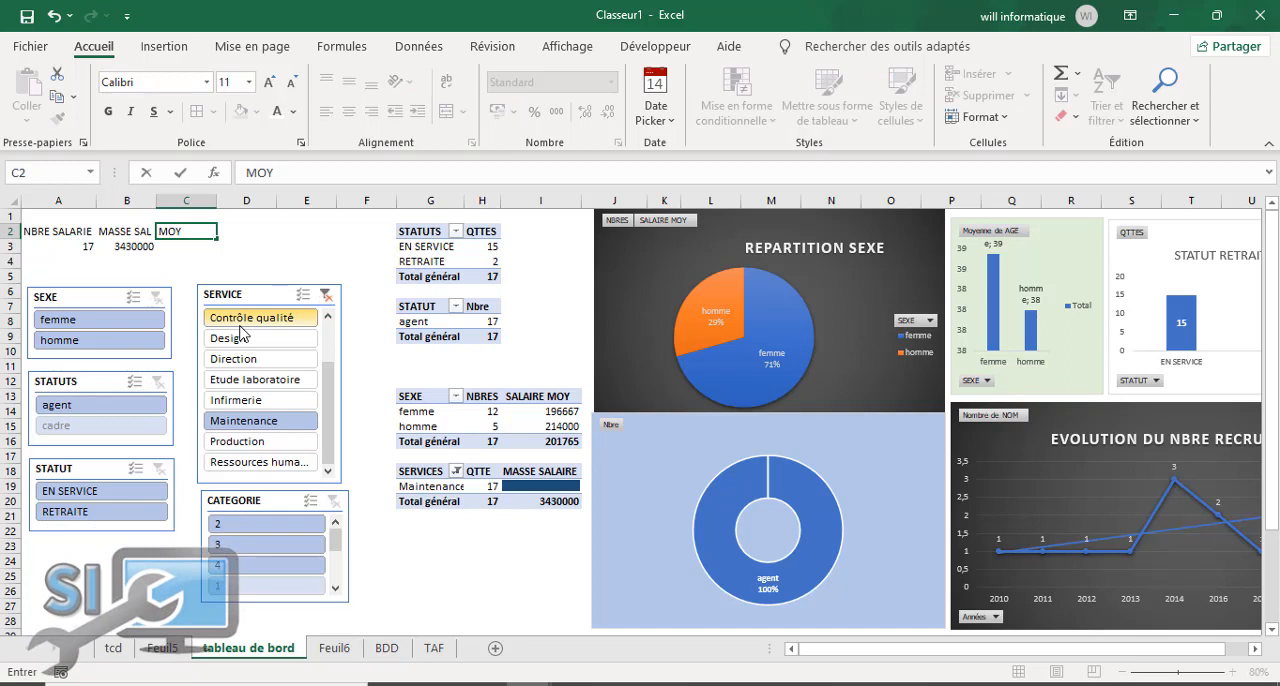
text( SALA)
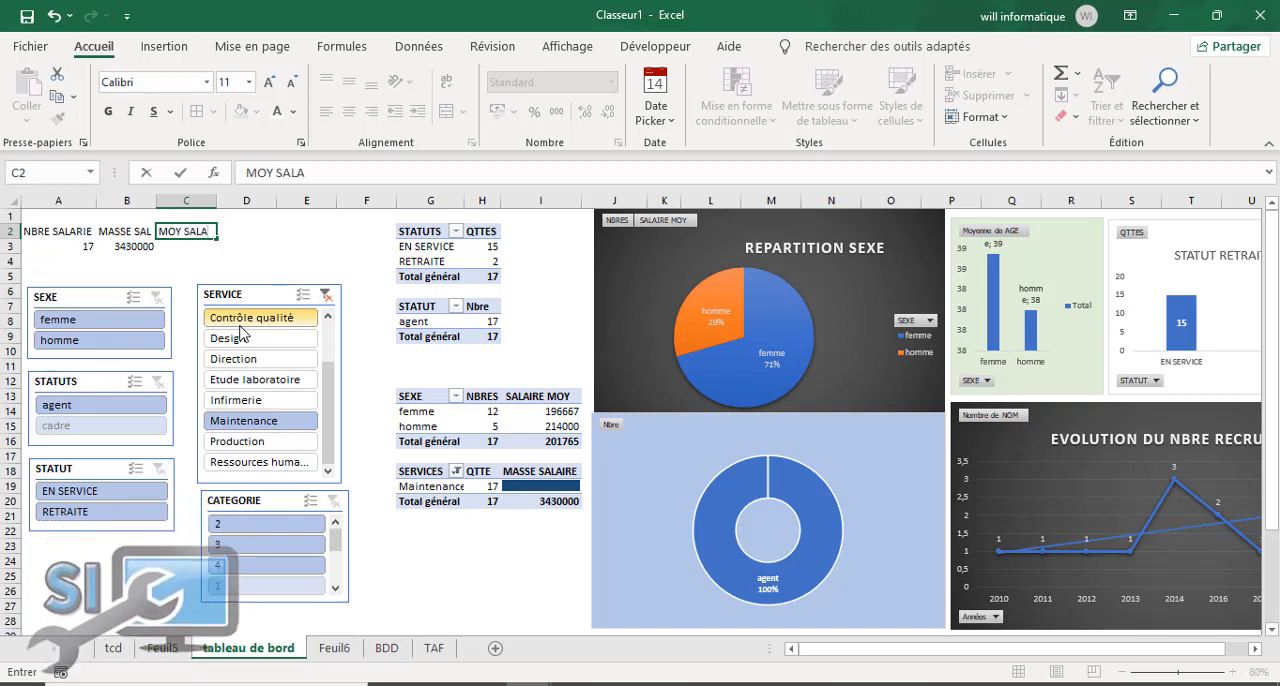
text(RIAL)
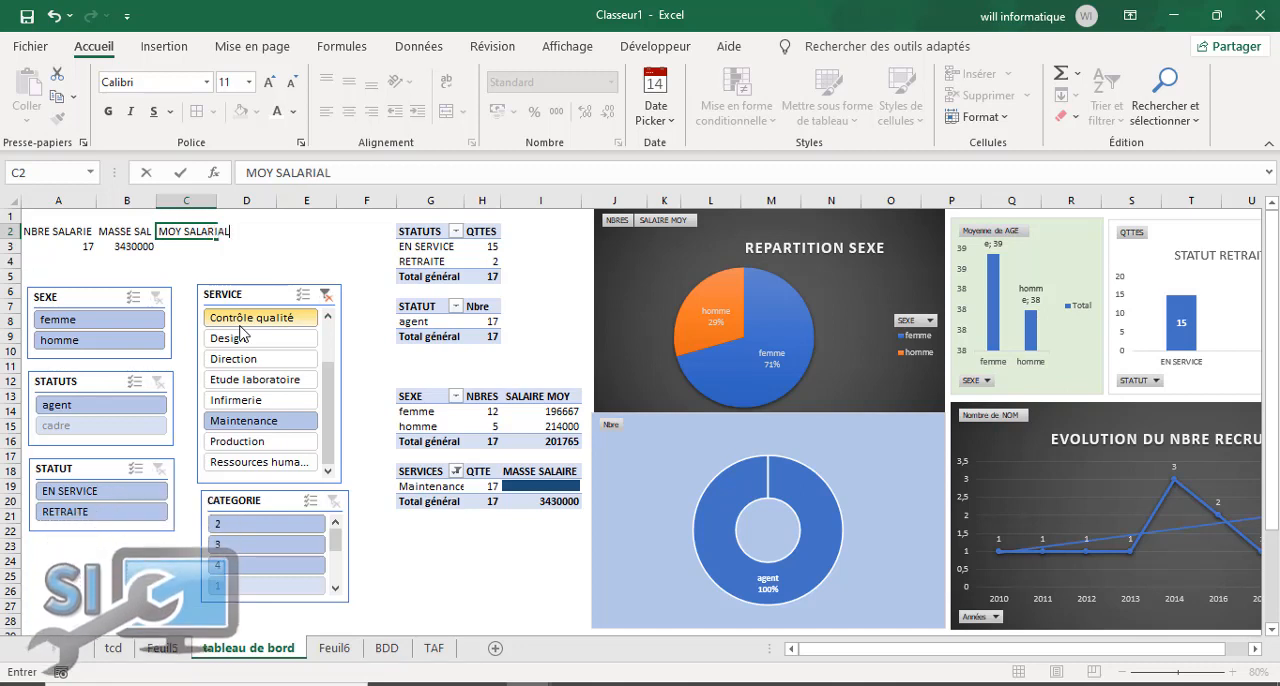
key(BackSpace)
key(BackSpace)
key(BackSpace)
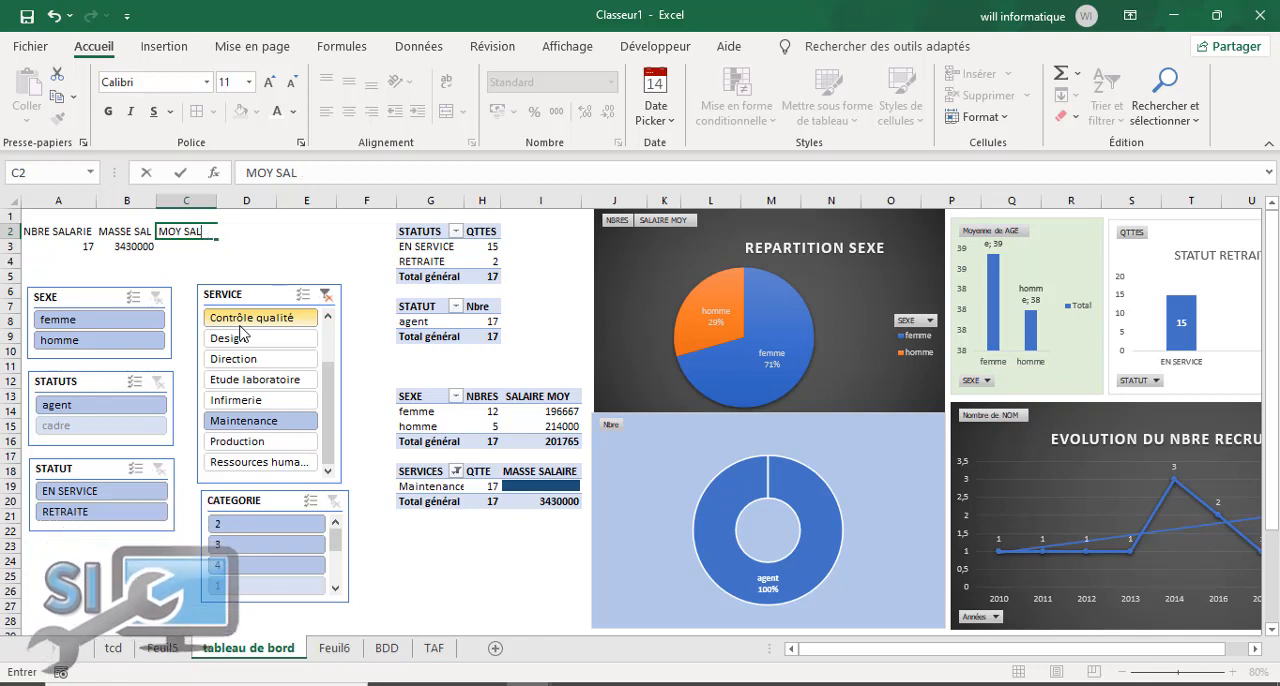
text(MASSE)
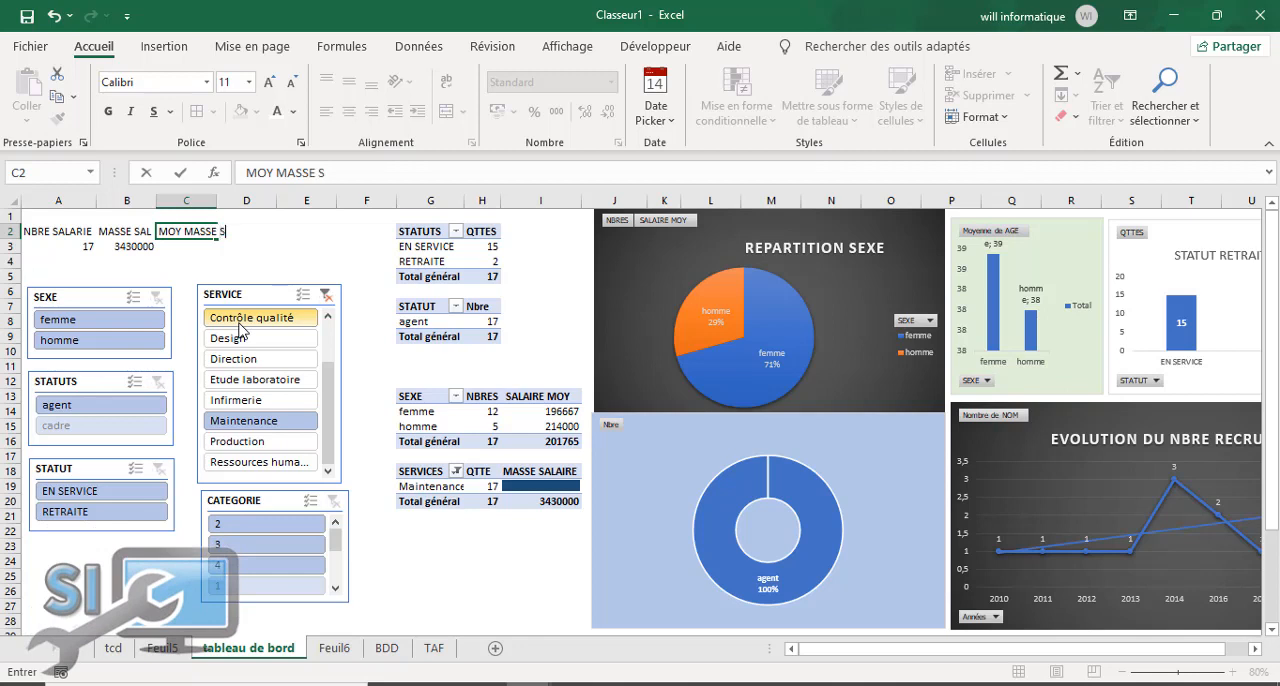
Step: Link cell C3, under MOY MASSE SAL, to the MASSE SALAIRE grand total in I20 of the SERVICES pivot table
click(197, 250)
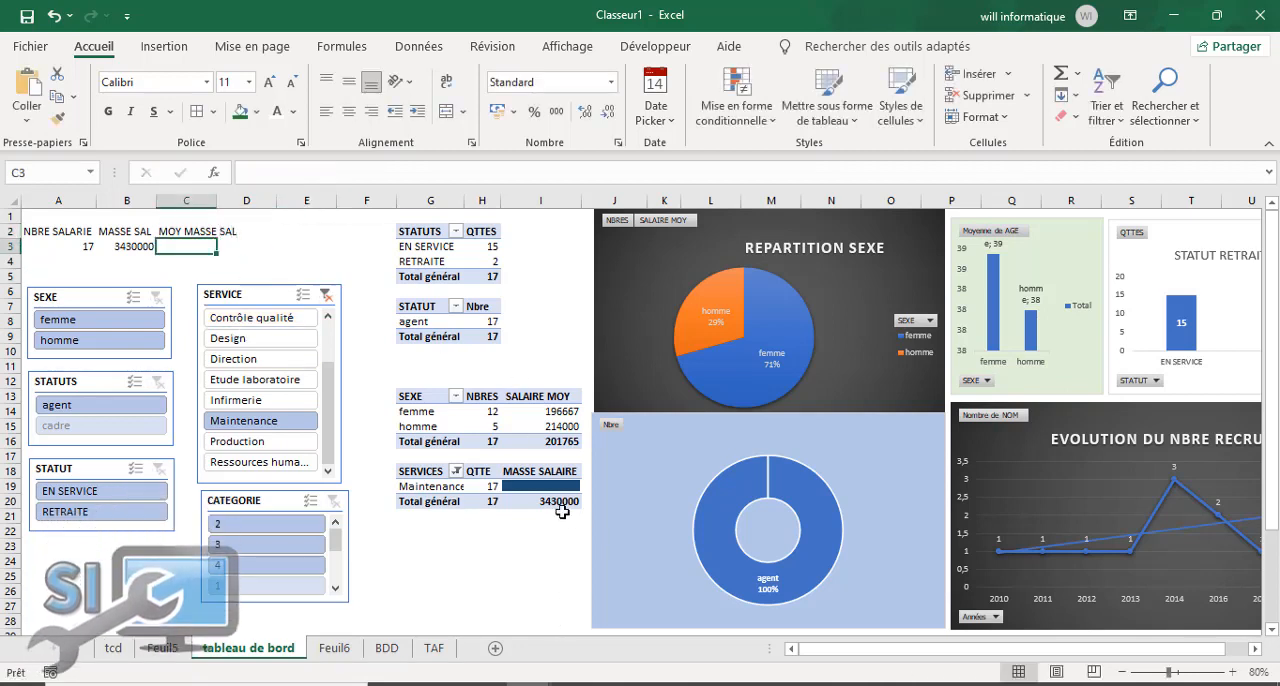
text(=)
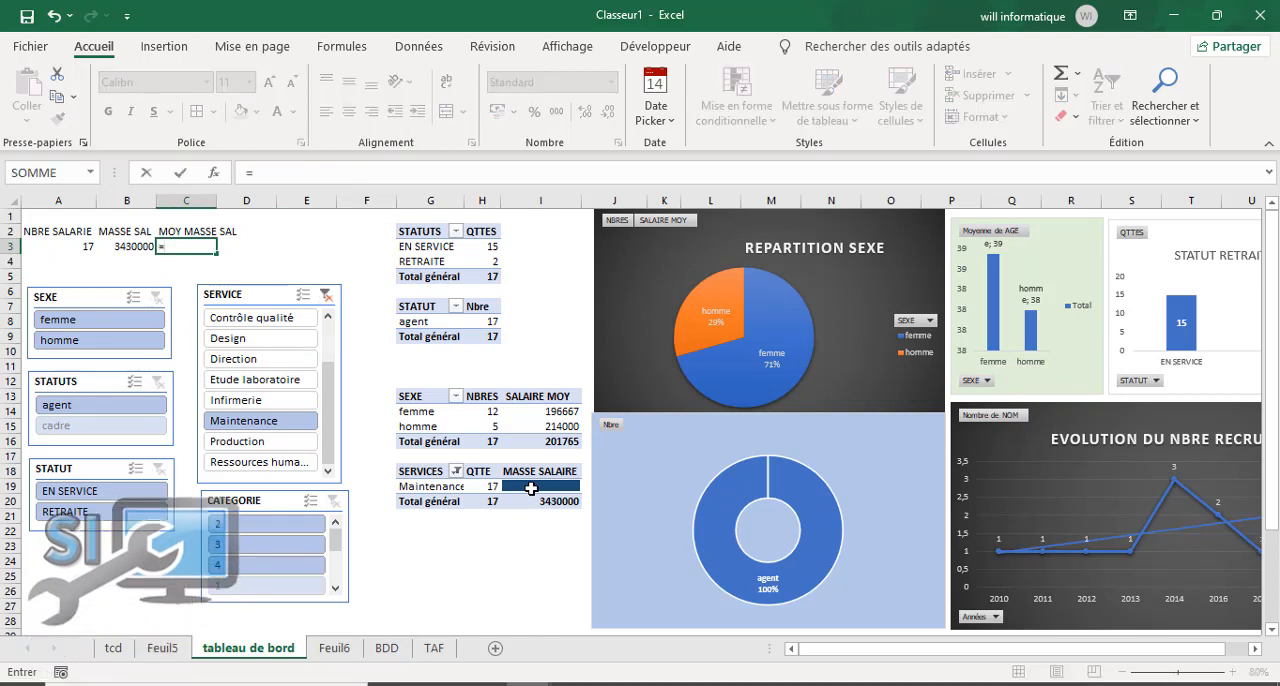
click(549, 501)
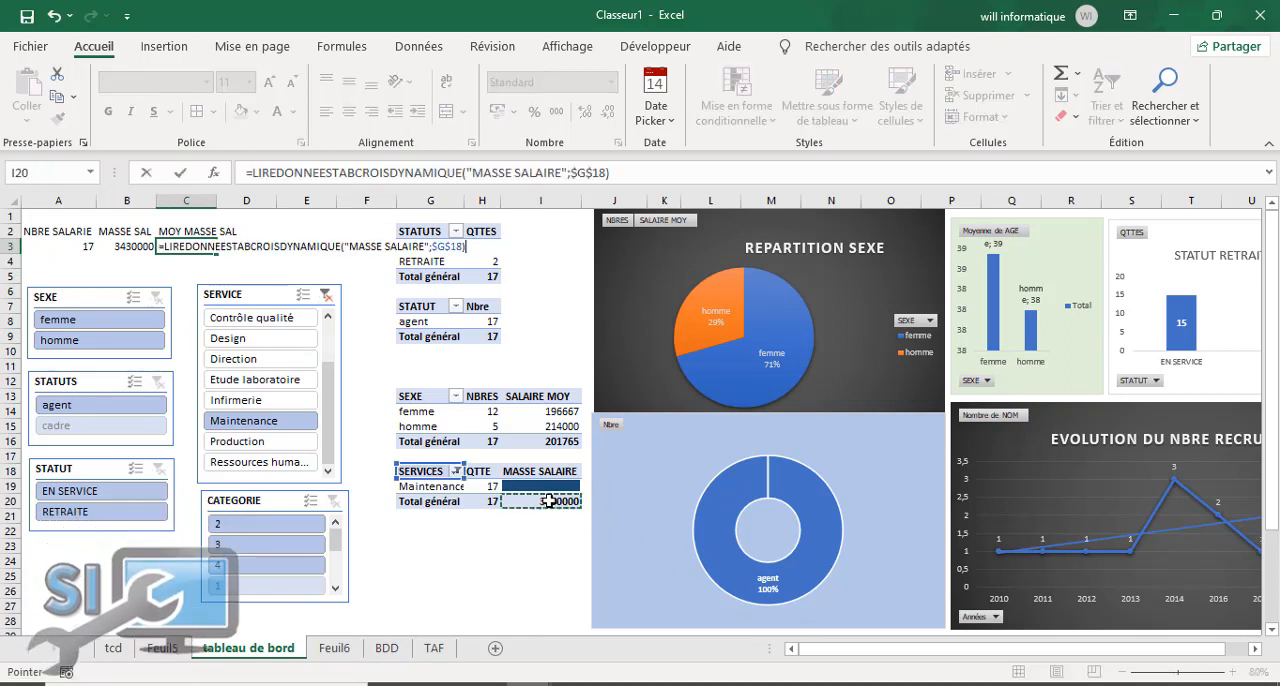
key(Return)
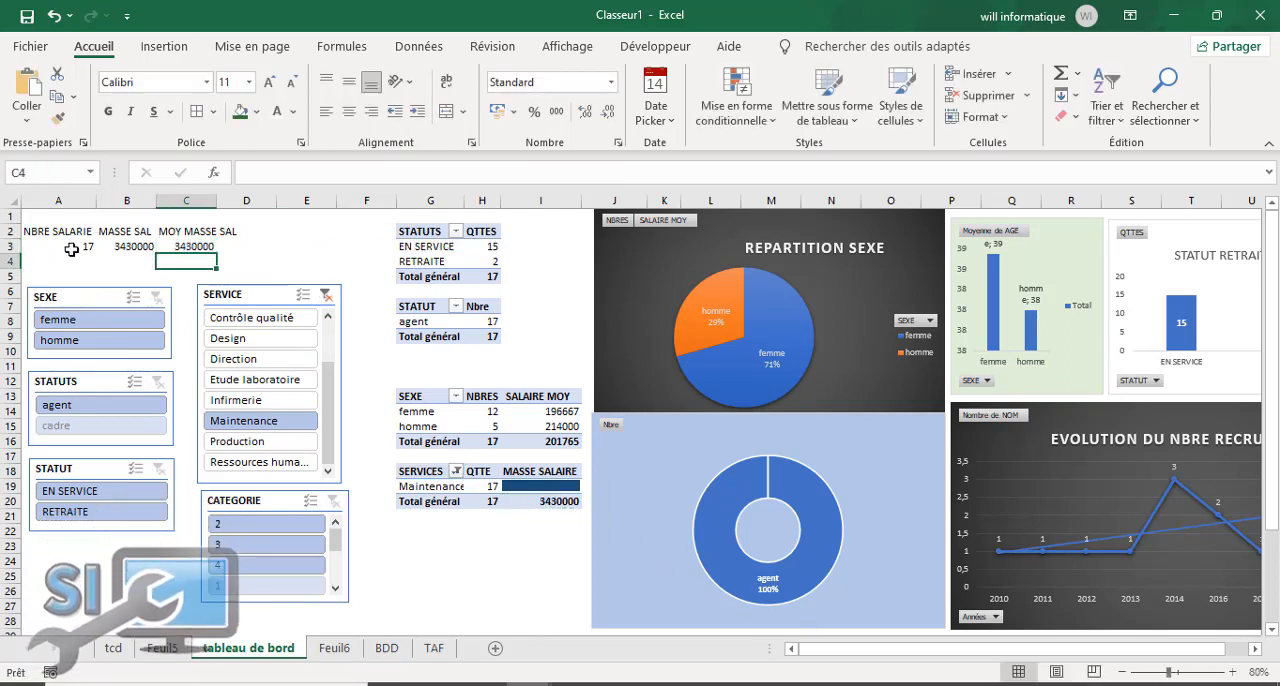
Step: Format A3:C3 with thousands separators and no decimals, and make the labels in A2:D2 bold, centred and 14 pt
drag(71, 249, 195, 247)
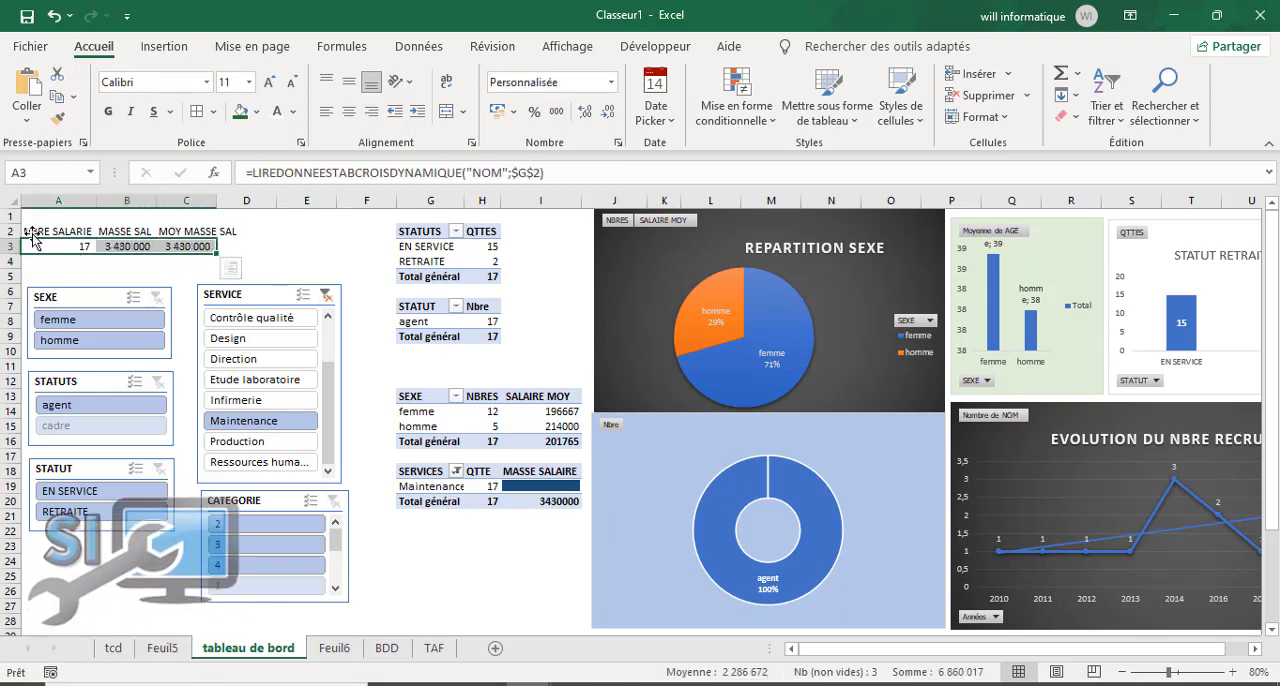
drag(38, 232, 180, 236)
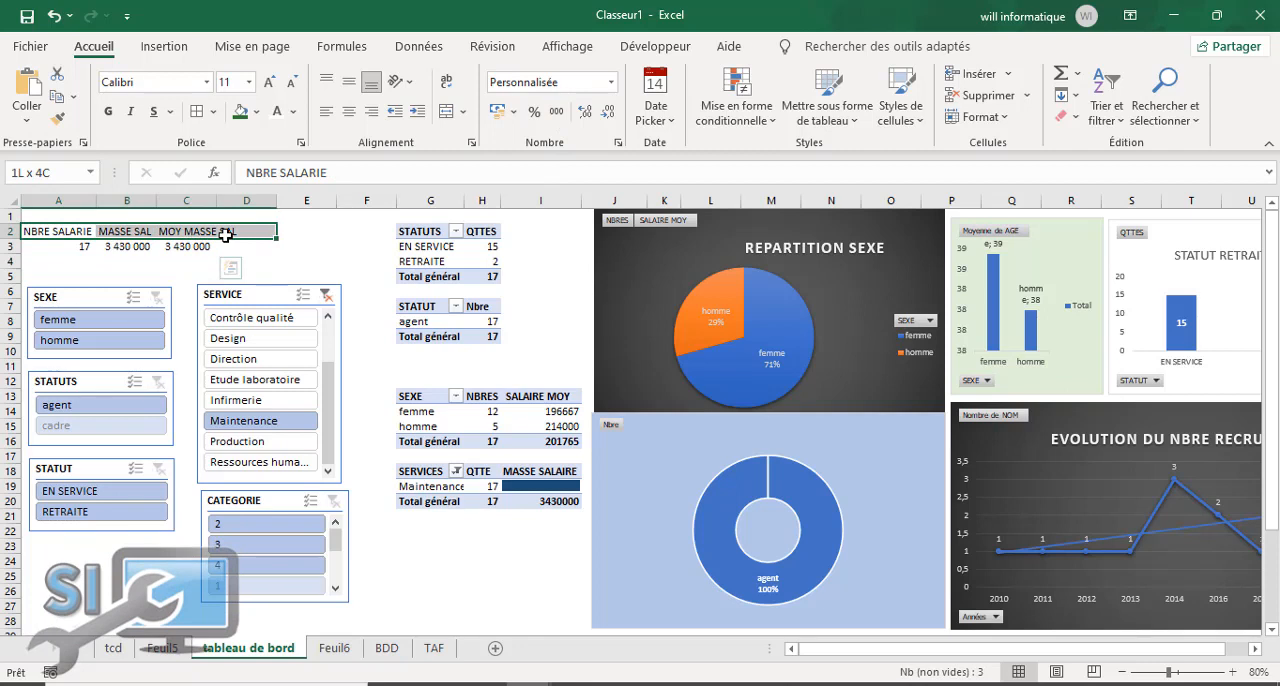
click(108, 111)
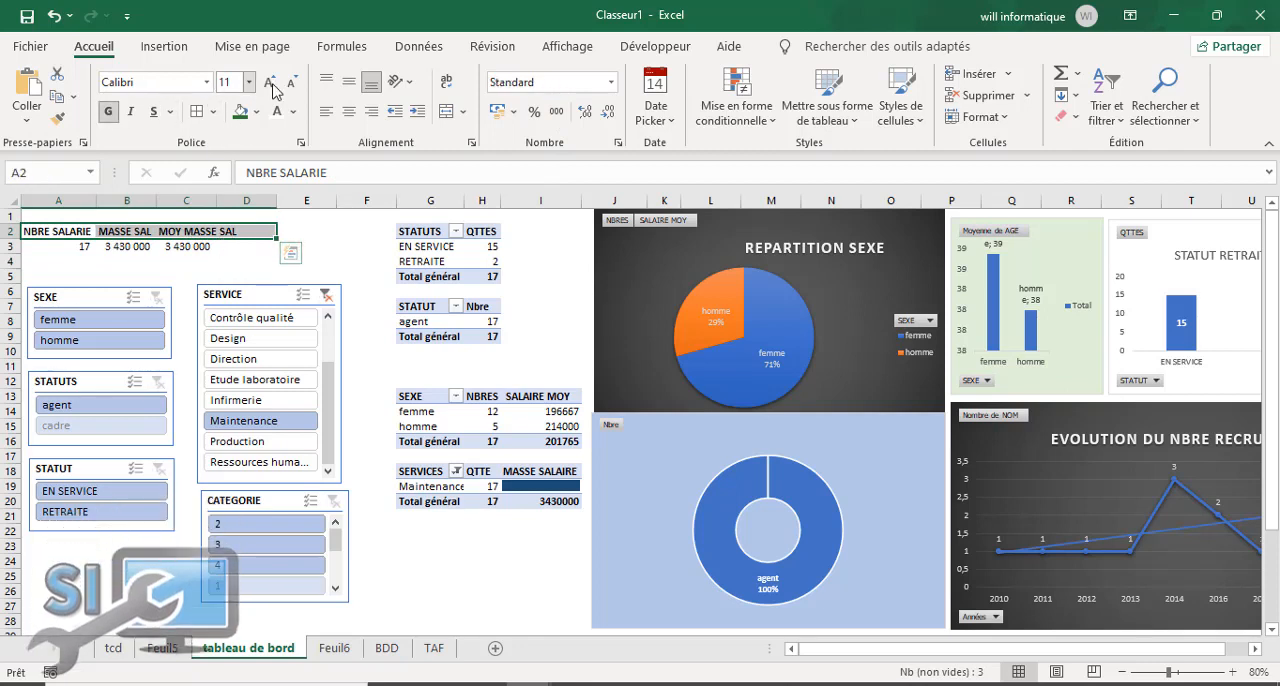
click(268, 83)
click(268, 83)
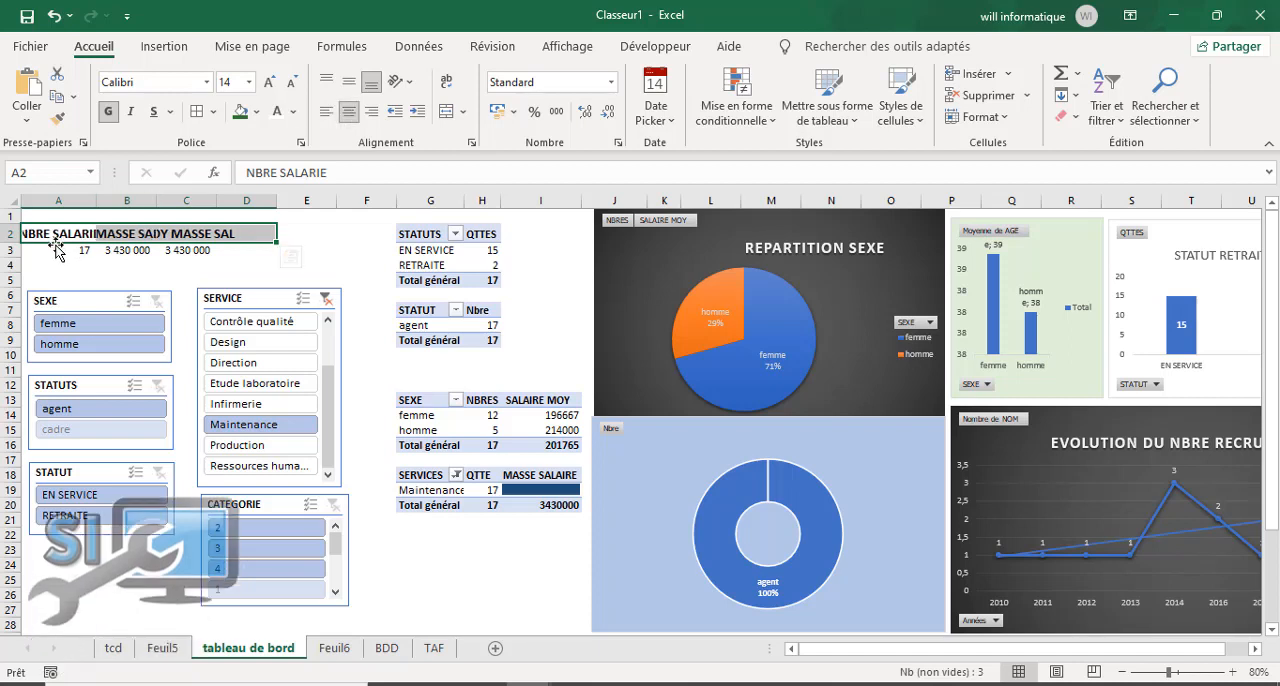
Step: Apply borders to all cells of A2:D3 and widen columns A and B to fit the labels NBRE SALARIE and MASSE SAL
drag(96, 201, 102, 201)
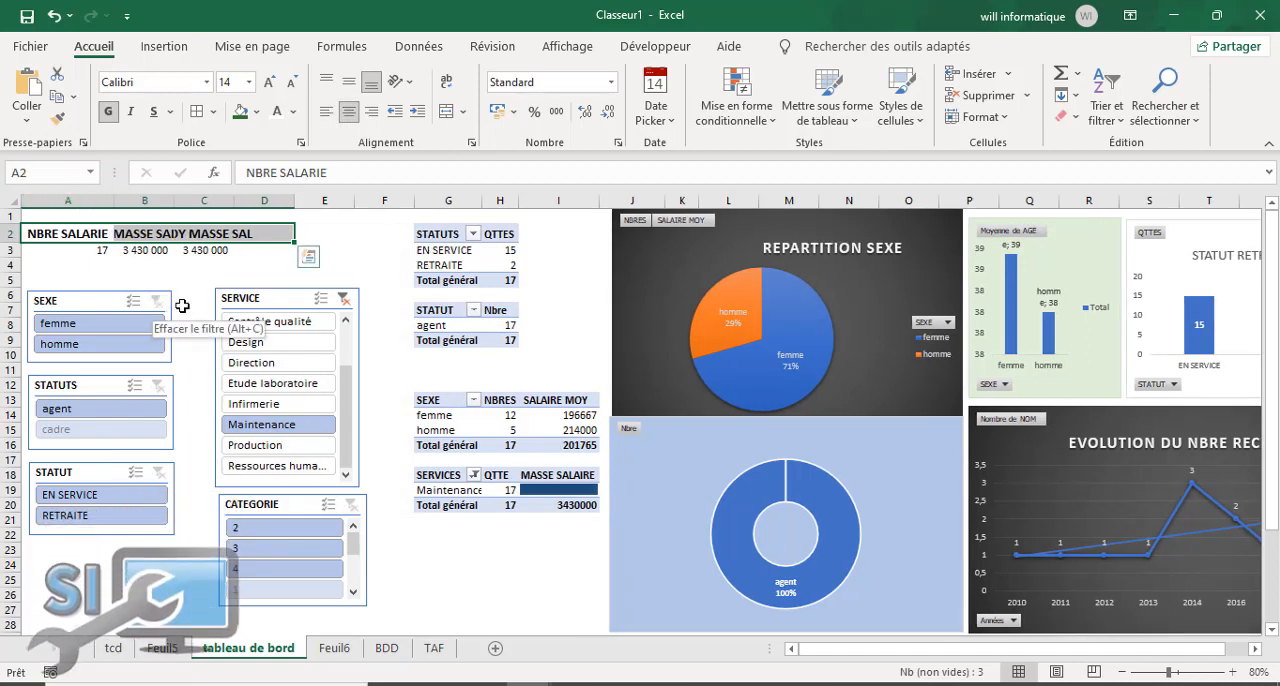
click(62, 250)
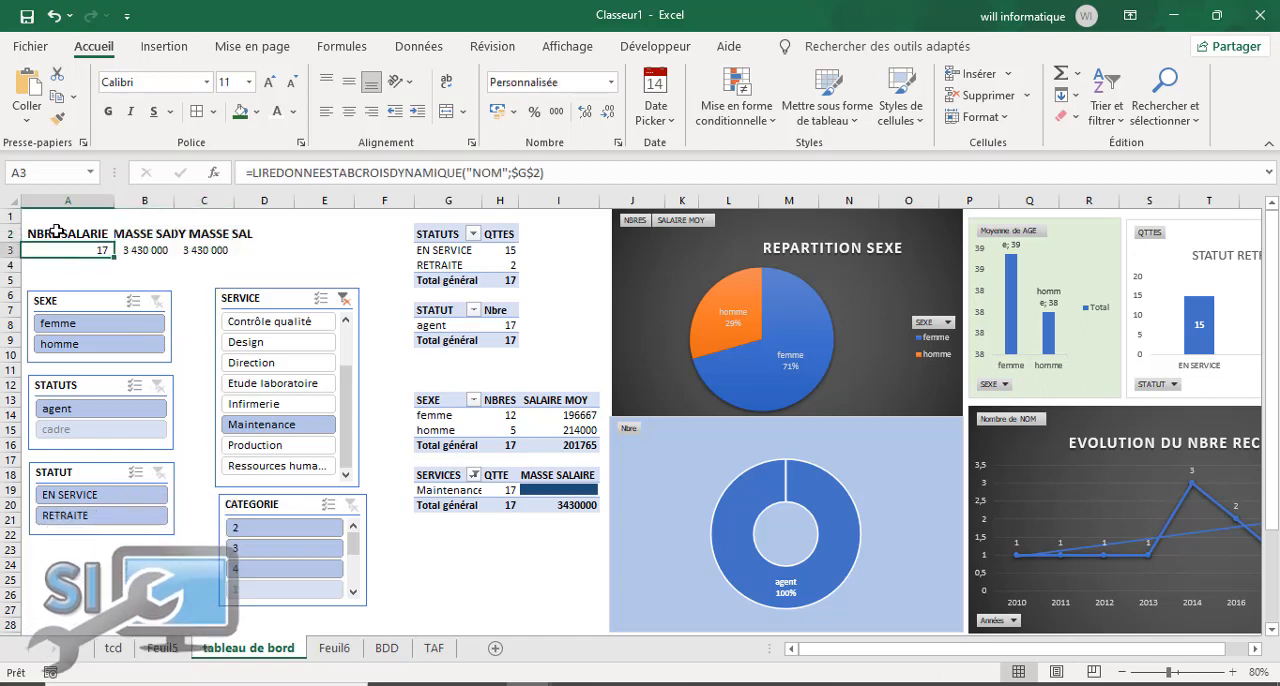
drag(35, 233, 246, 250)
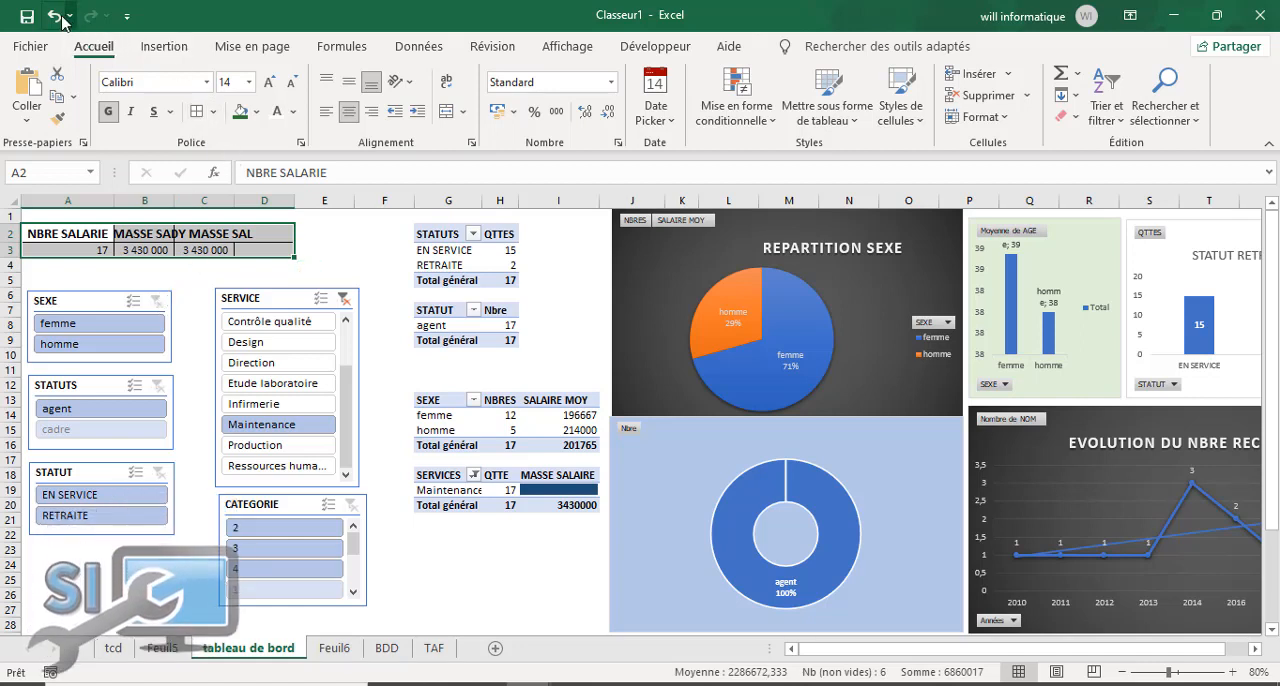
click(195, 339)
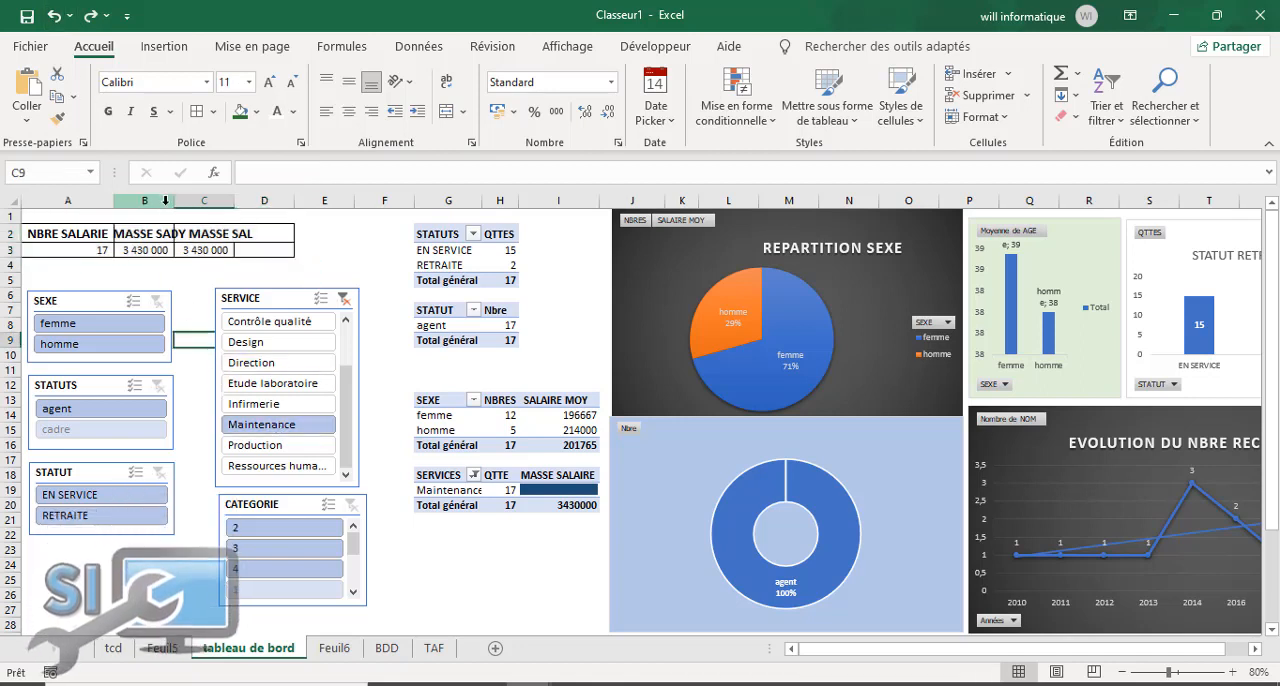
drag(175, 203, 195, 201)
Step: Merge and centre C2:D2 for the MOY MASSE SAL label and C3:D3 for its value
click(224, 233)
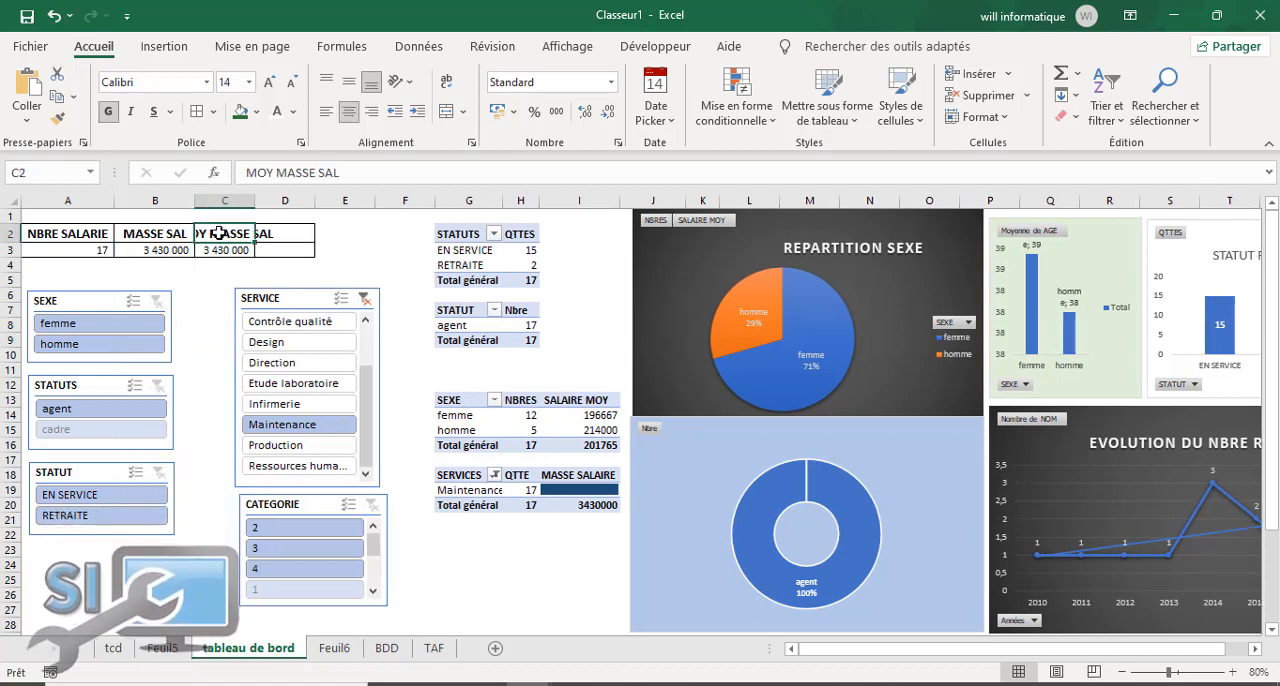
drag(262, 233, 288, 234)
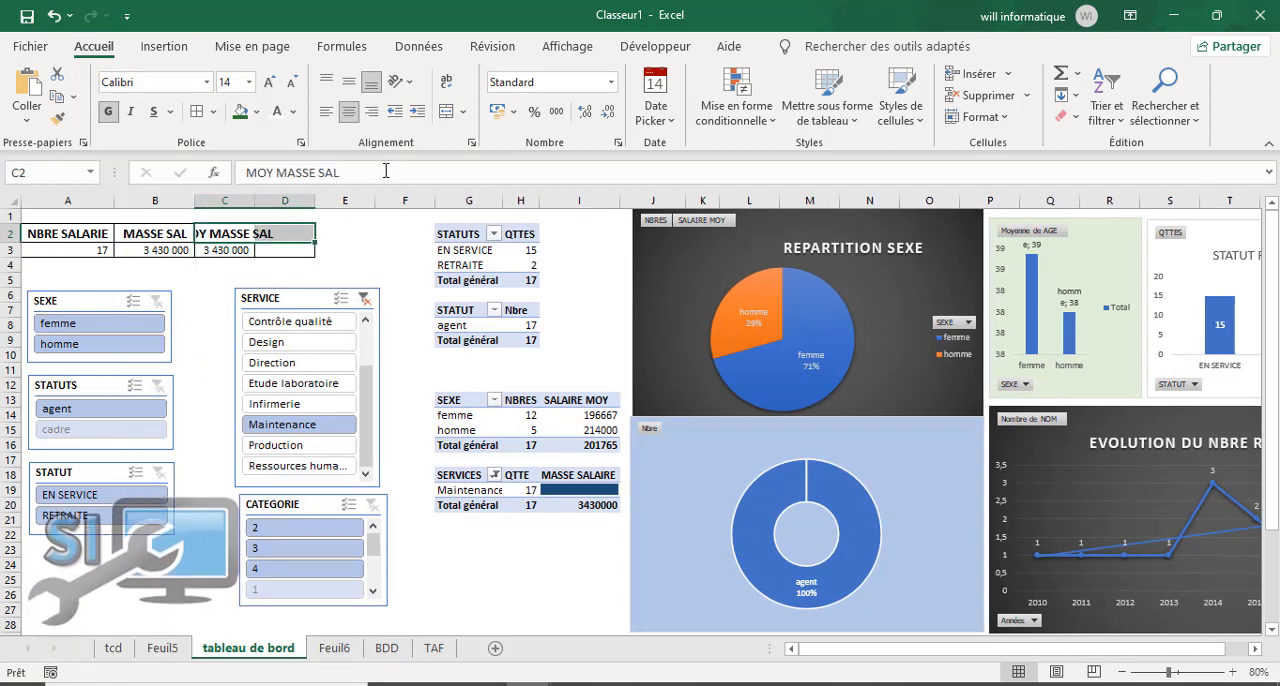
click(447, 114)
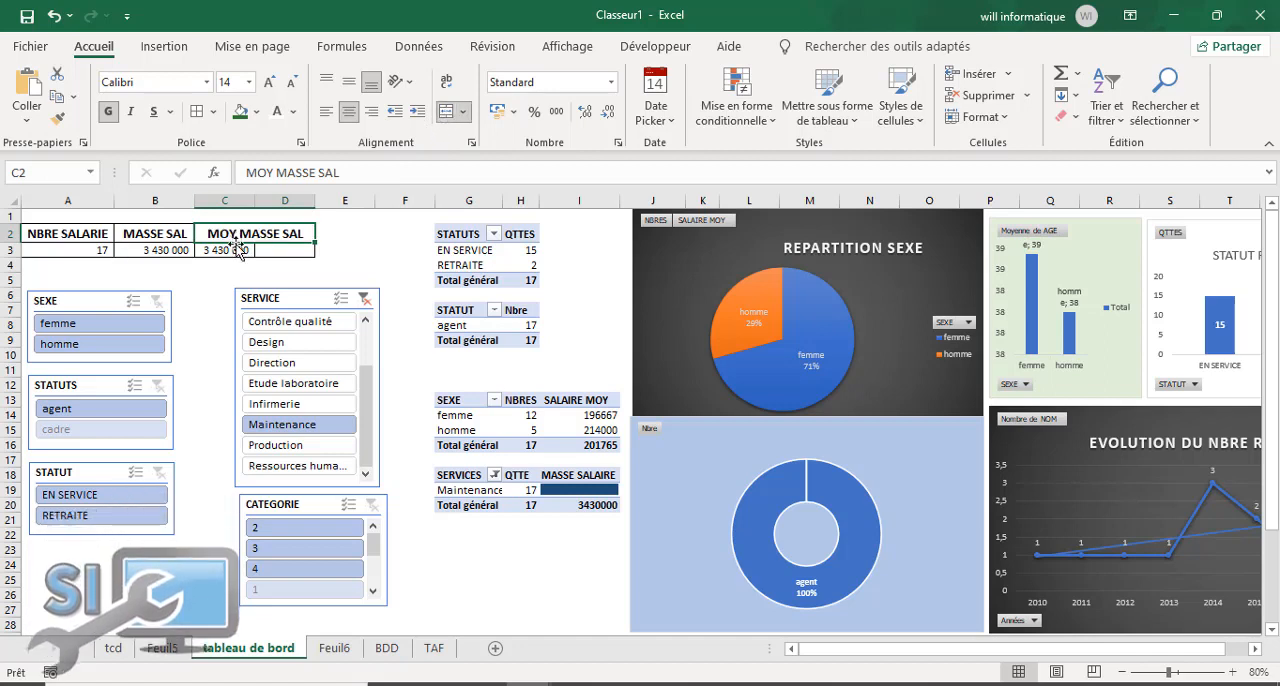
drag(228, 253, 285, 250)
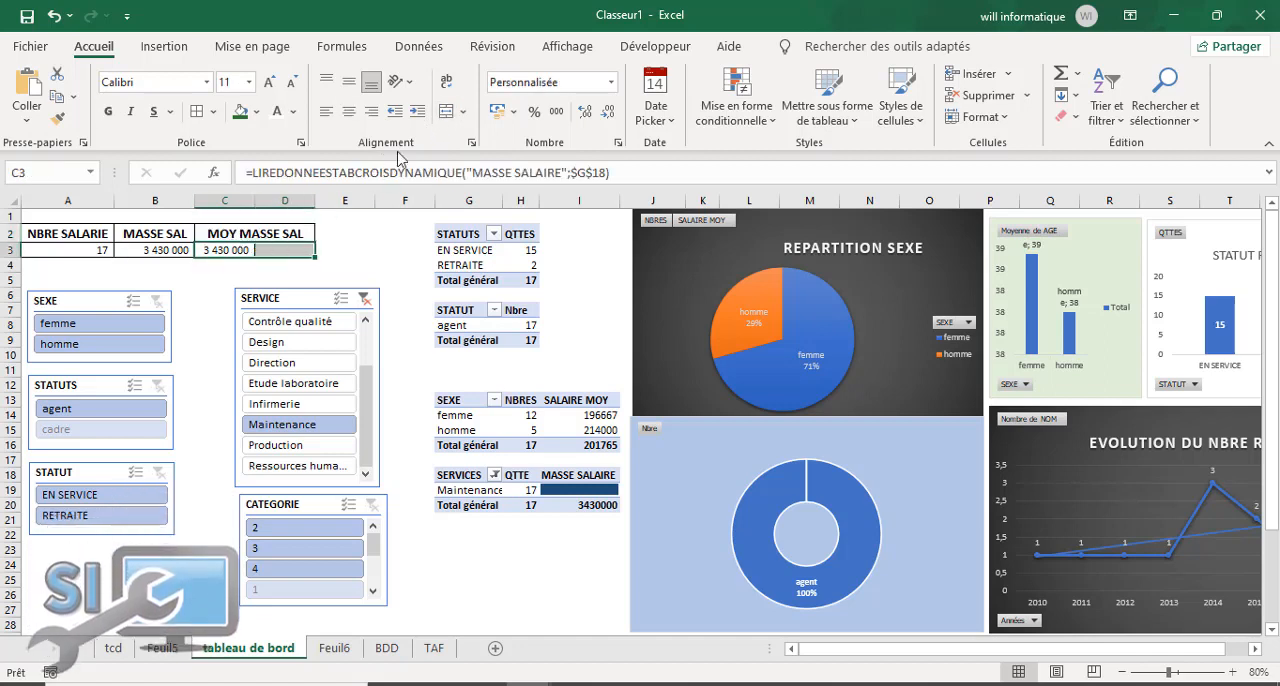
click(447, 114)
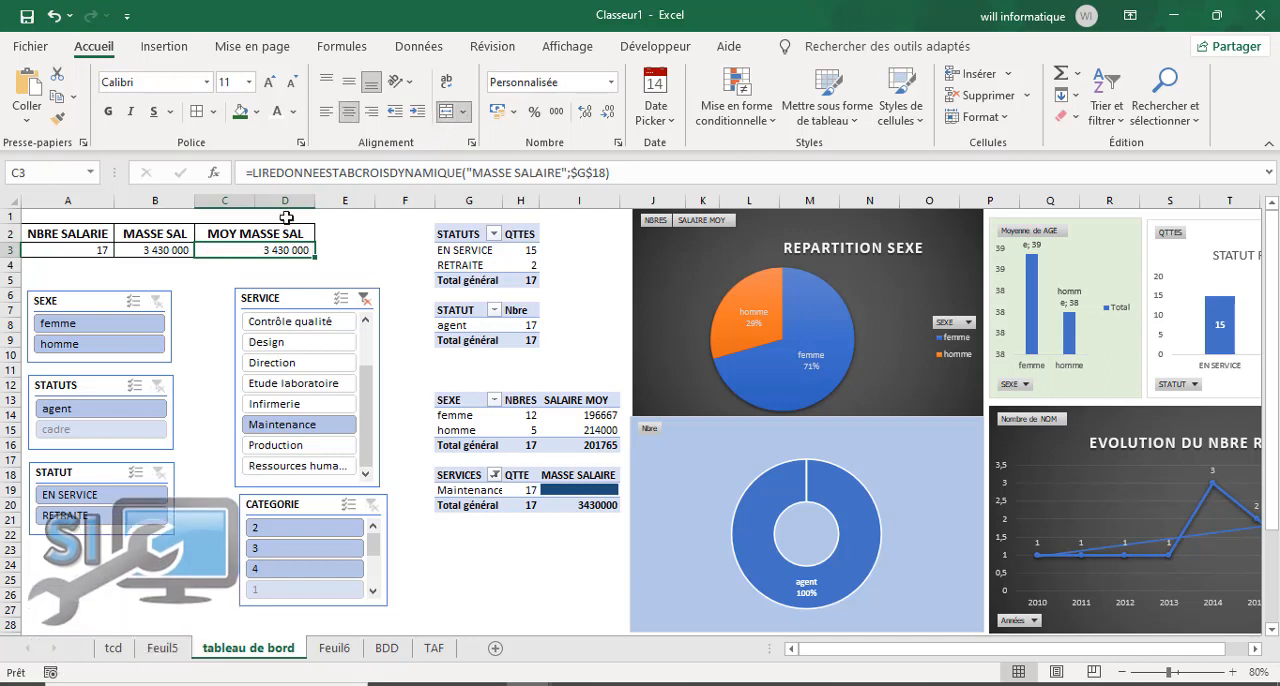
Step: Fill the indicator labels in A2:D2 with dark blue and make their text white
click(150, 250)
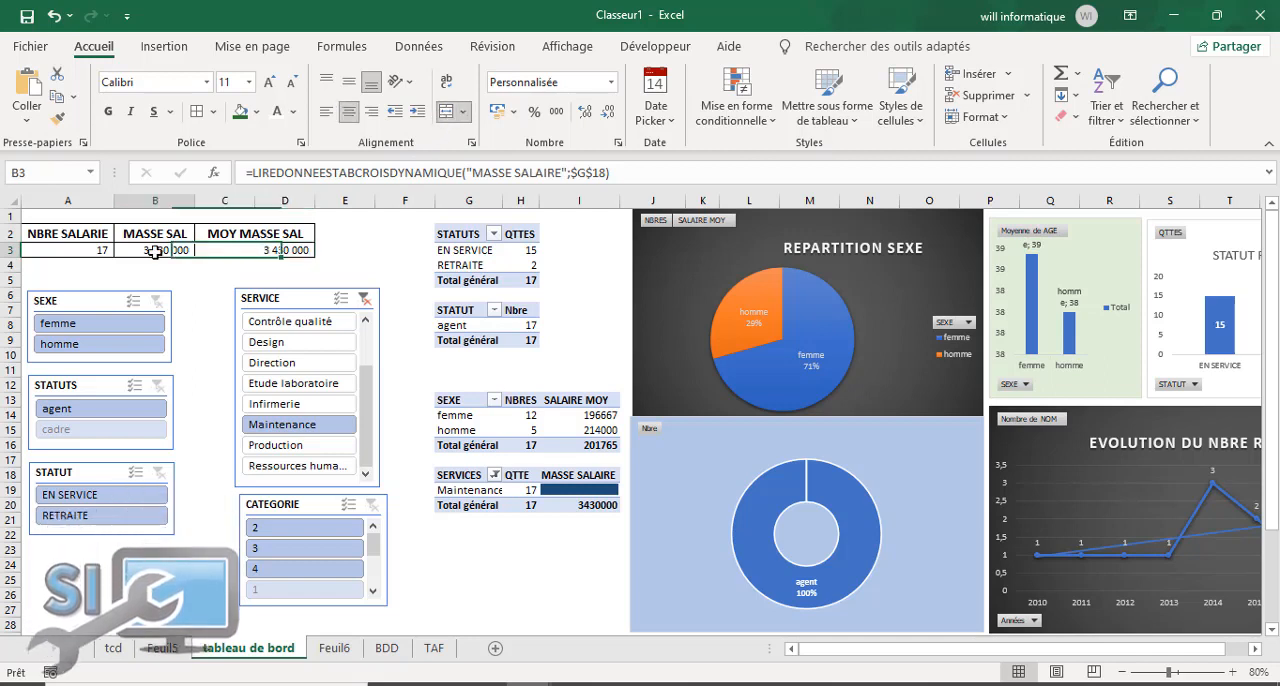
click(280, 250)
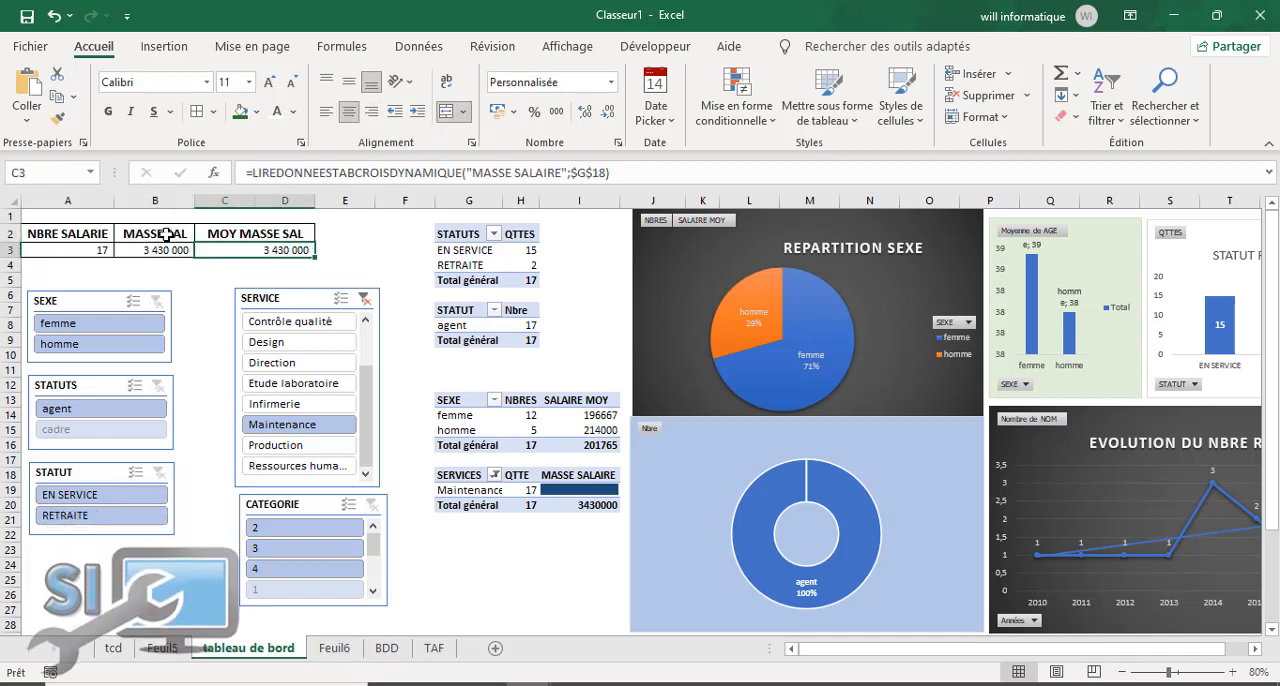
drag(80, 227, 258, 222)
click(261, 113)
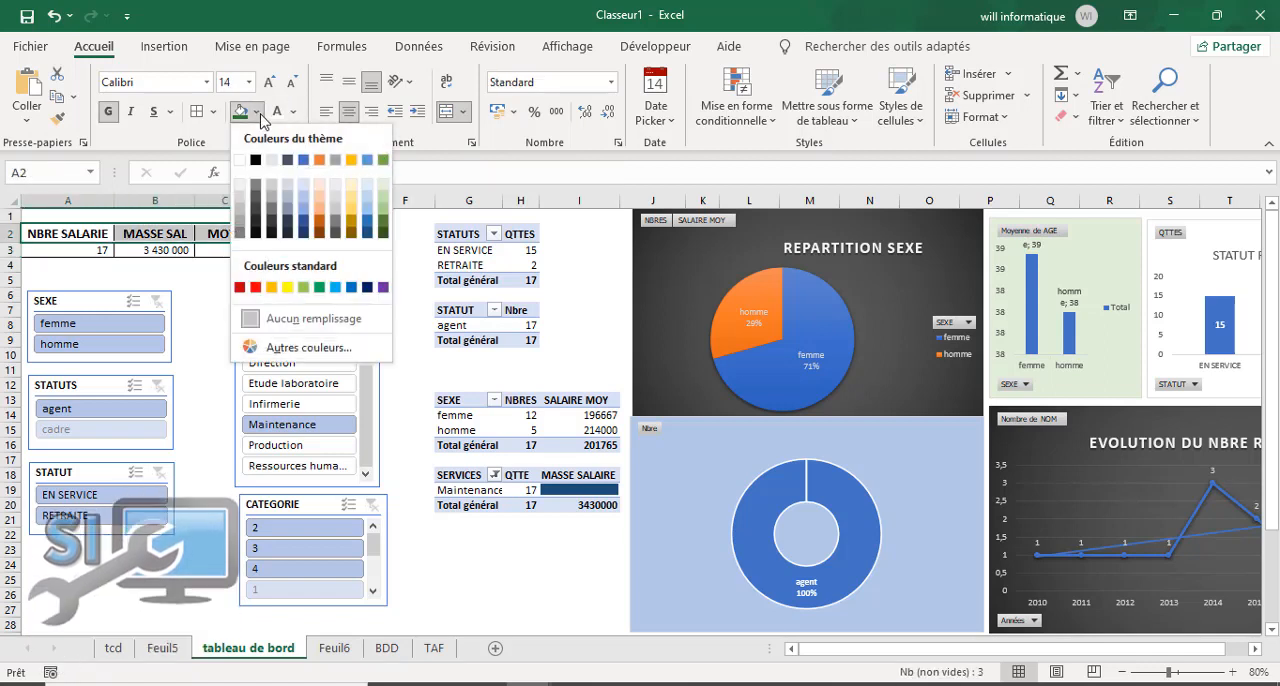
click(306, 229)
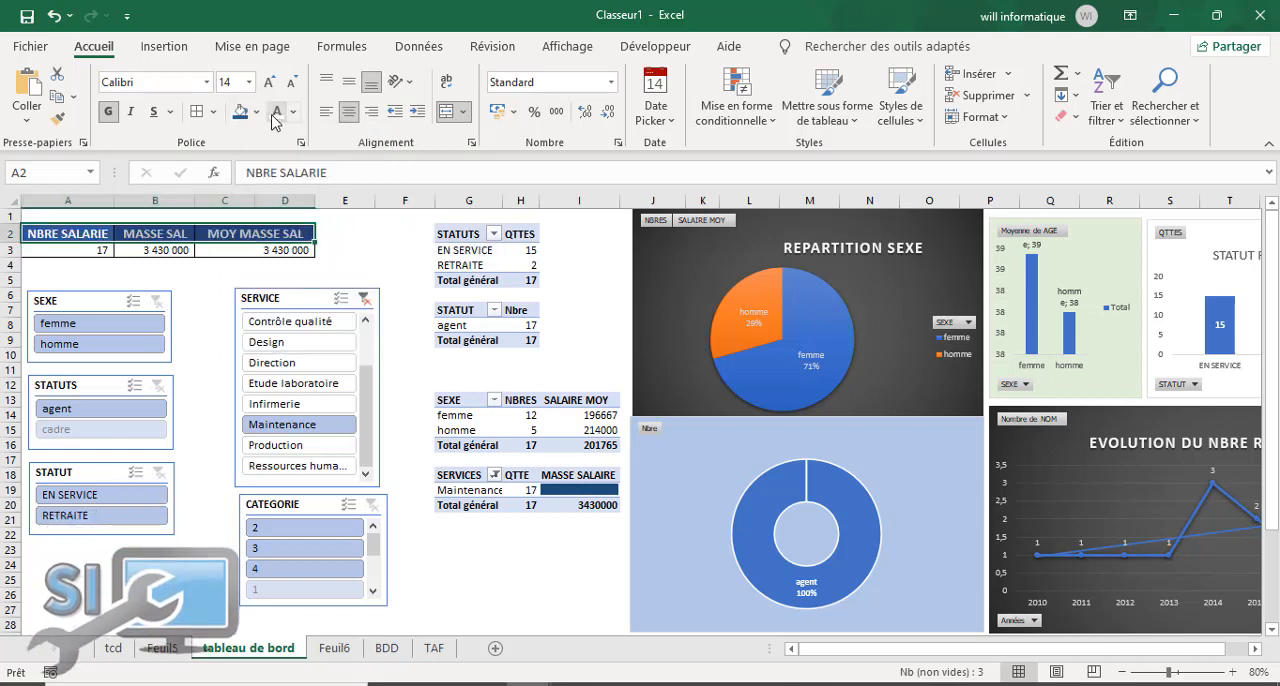
Step: Fill the indicator values in A3:D3 with light blue and make them bold at 14 pt
drag(72, 249, 295, 251)
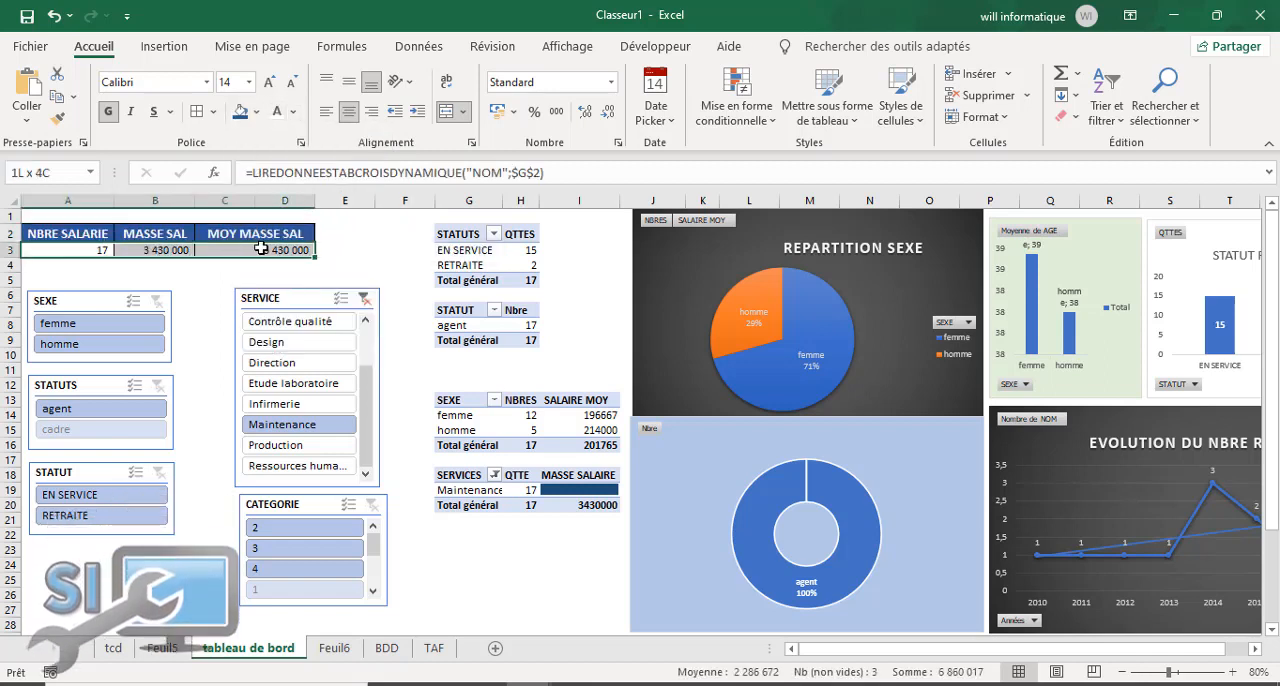
click(259, 113)
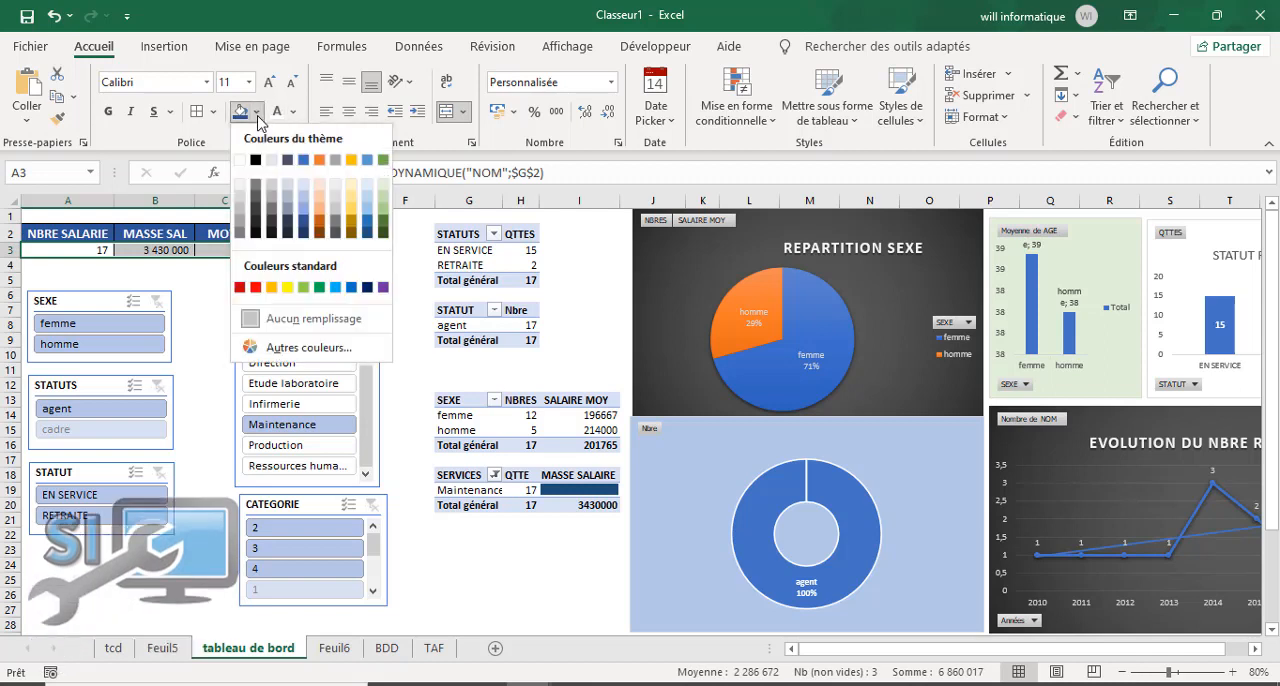
click(306, 203)
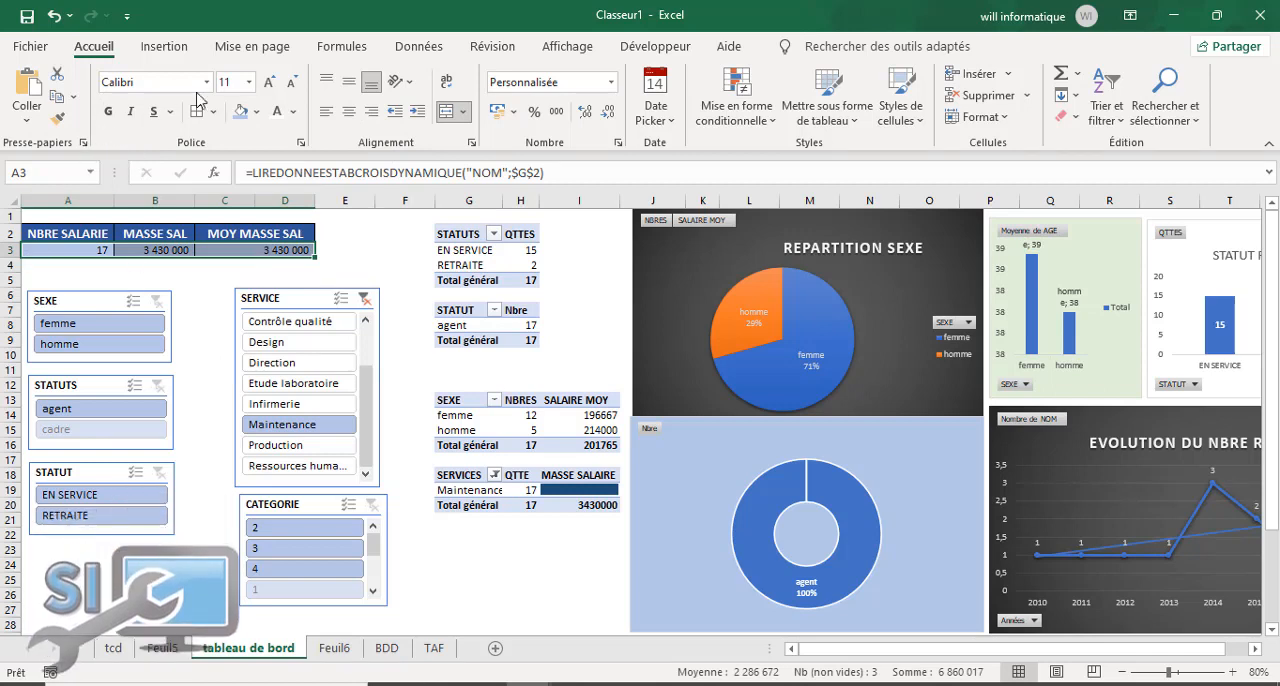
click(267, 86)
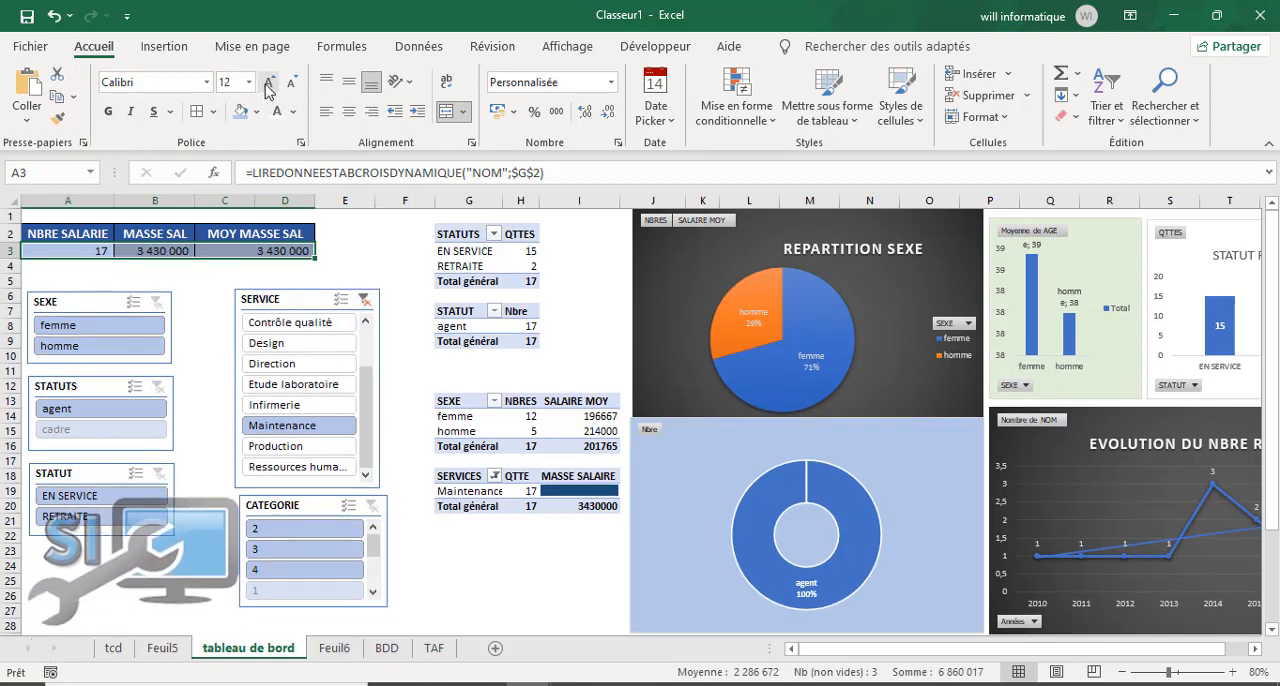
click(267, 86)
click(326, 257)
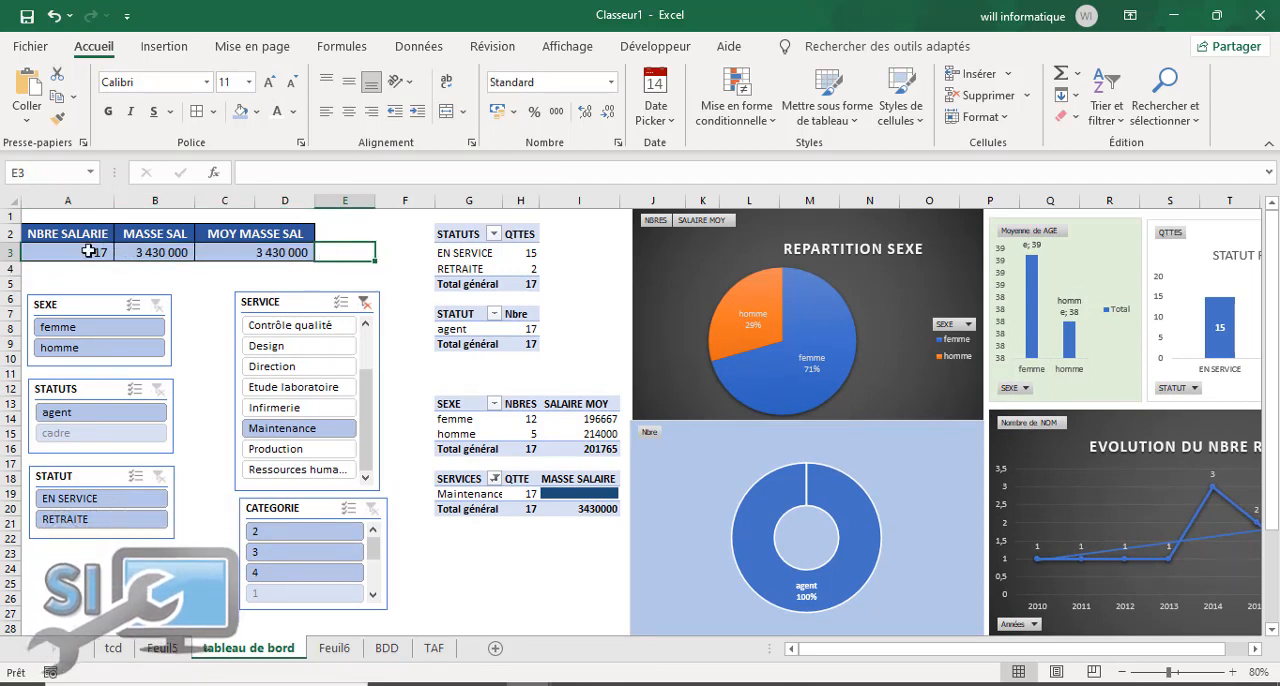
drag(89, 251, 263, 251)
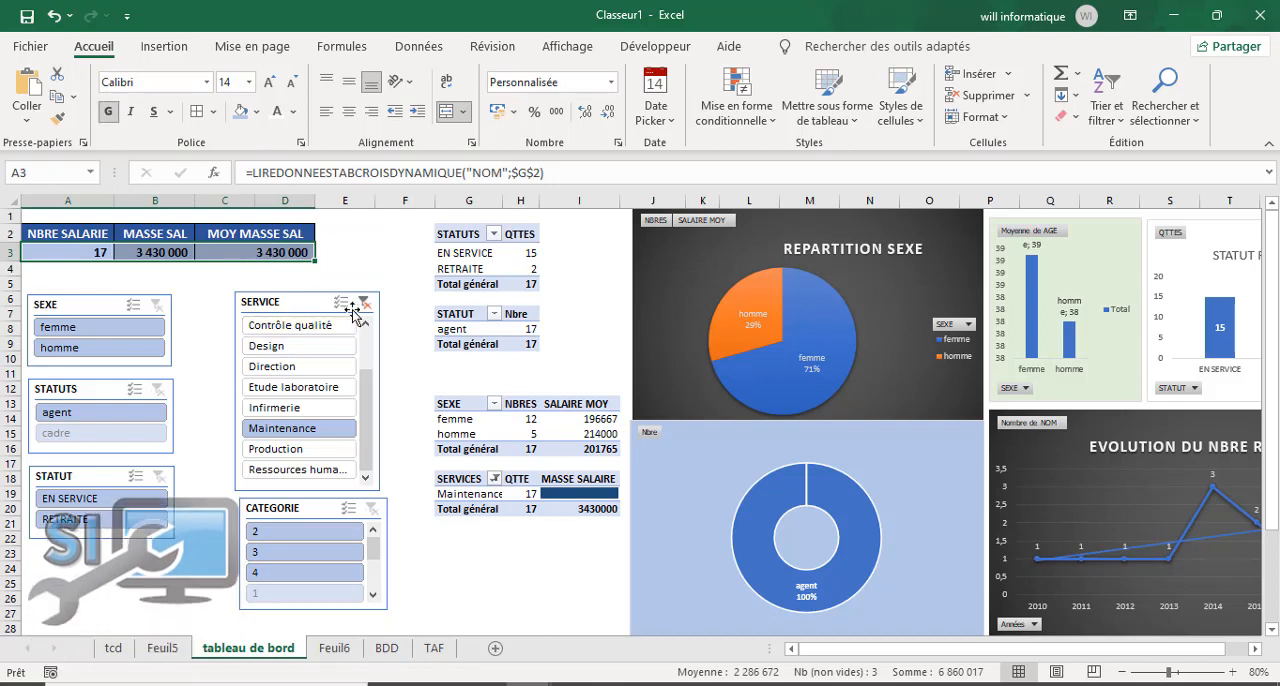
click(410, 232)
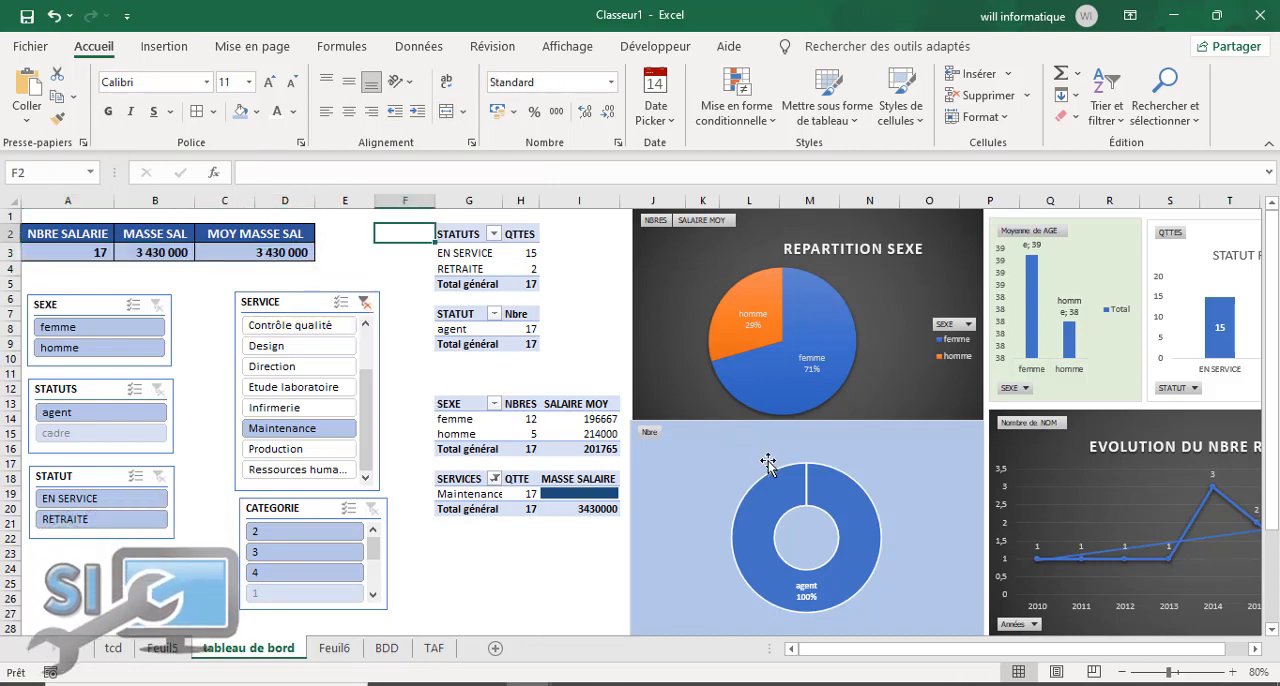
Step: Filter the dashboard to femme and relink C3, under MOY MASSE SAL, to the SALAIRE MOY grand total in I15 of the SEXE pivot table
click(57, 325)
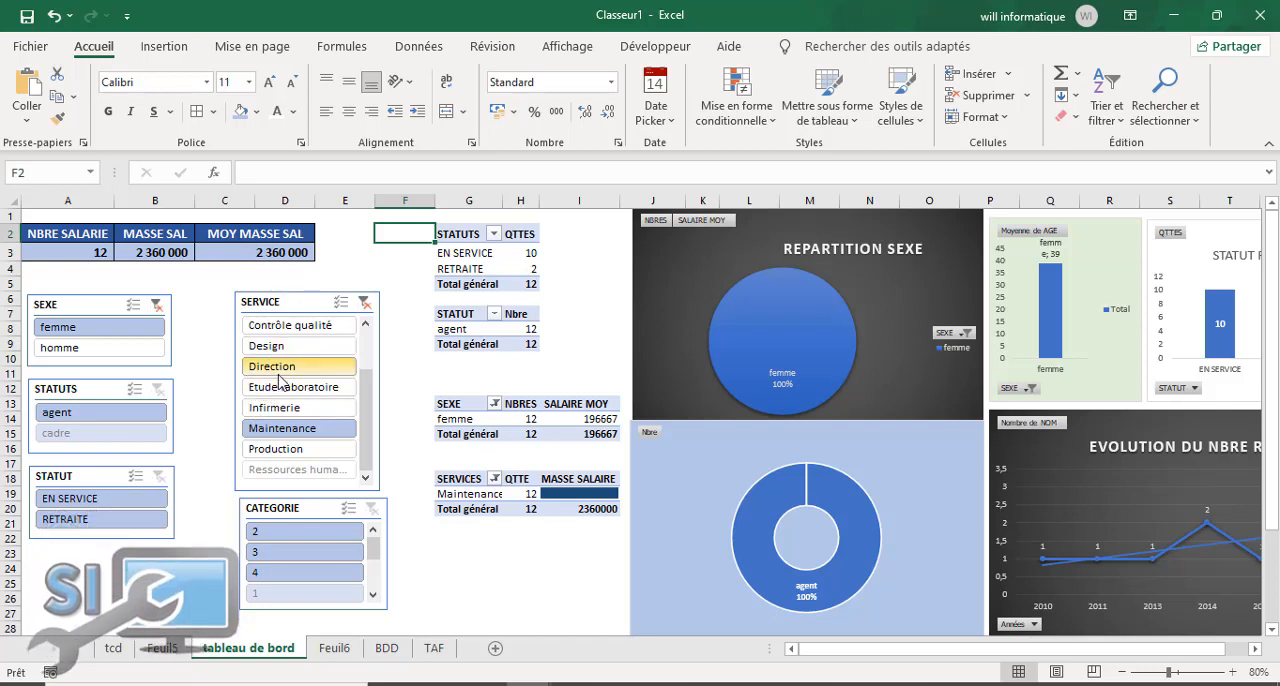
click(267, 252)
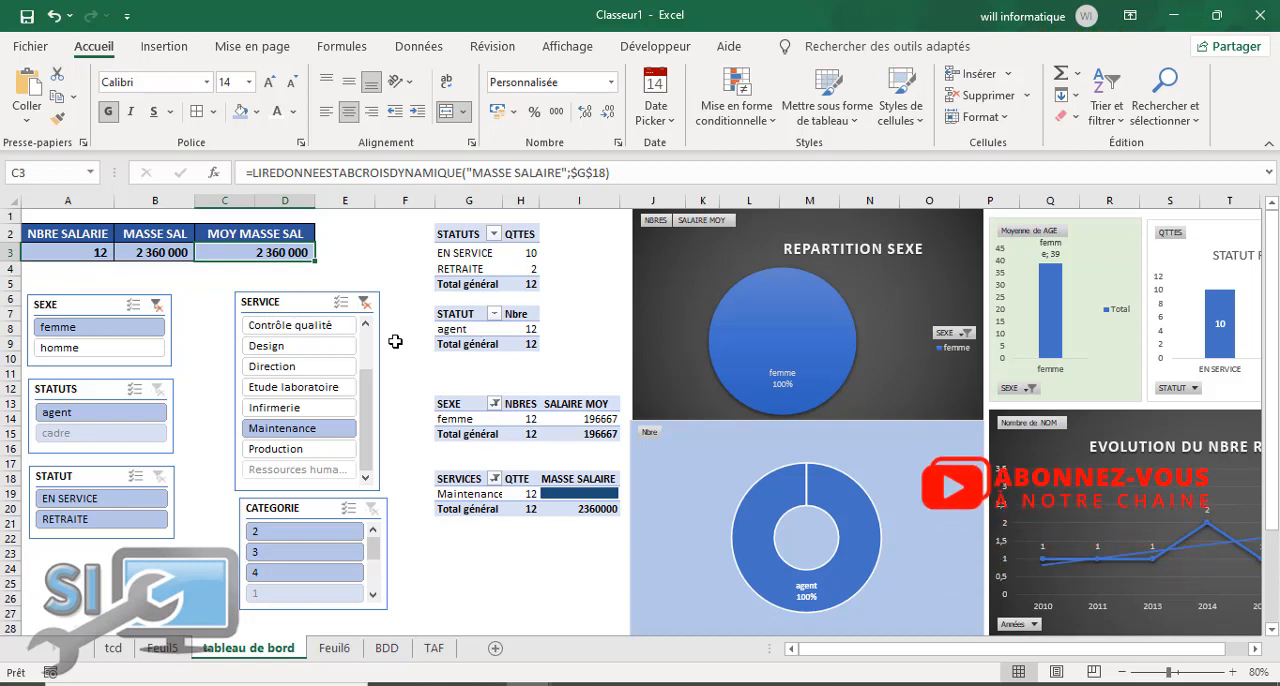
text(=)
click(594, 437)
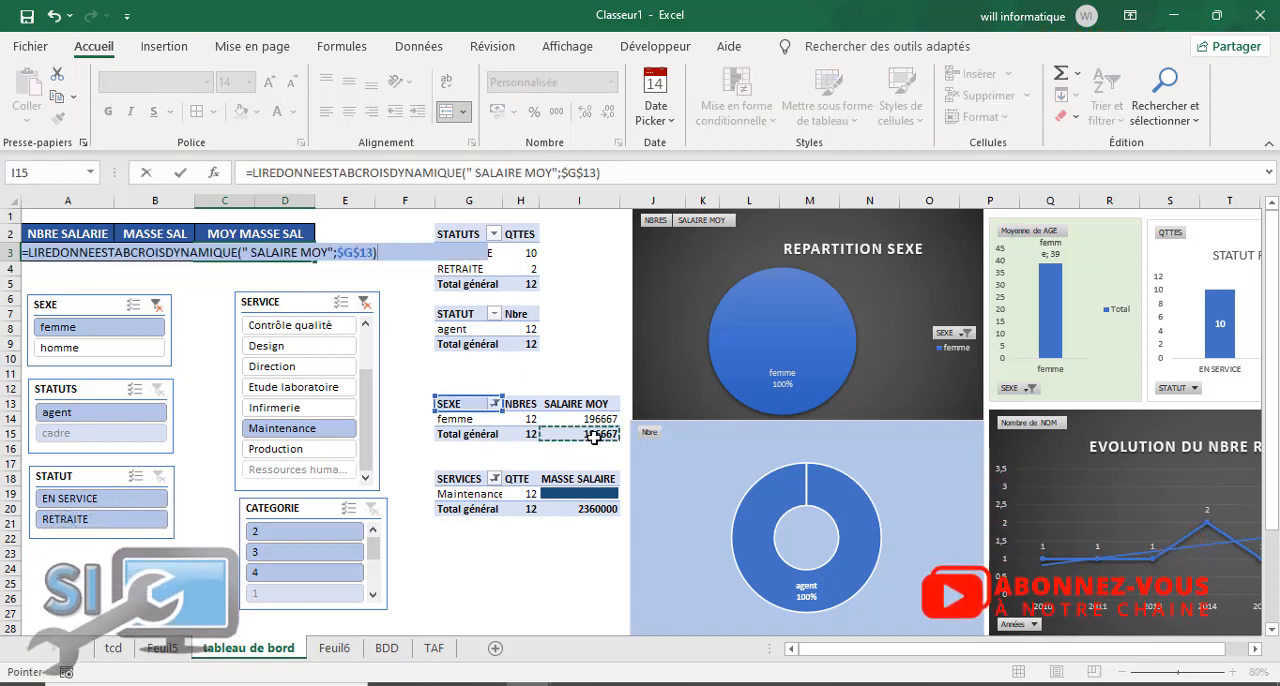
key(Return)
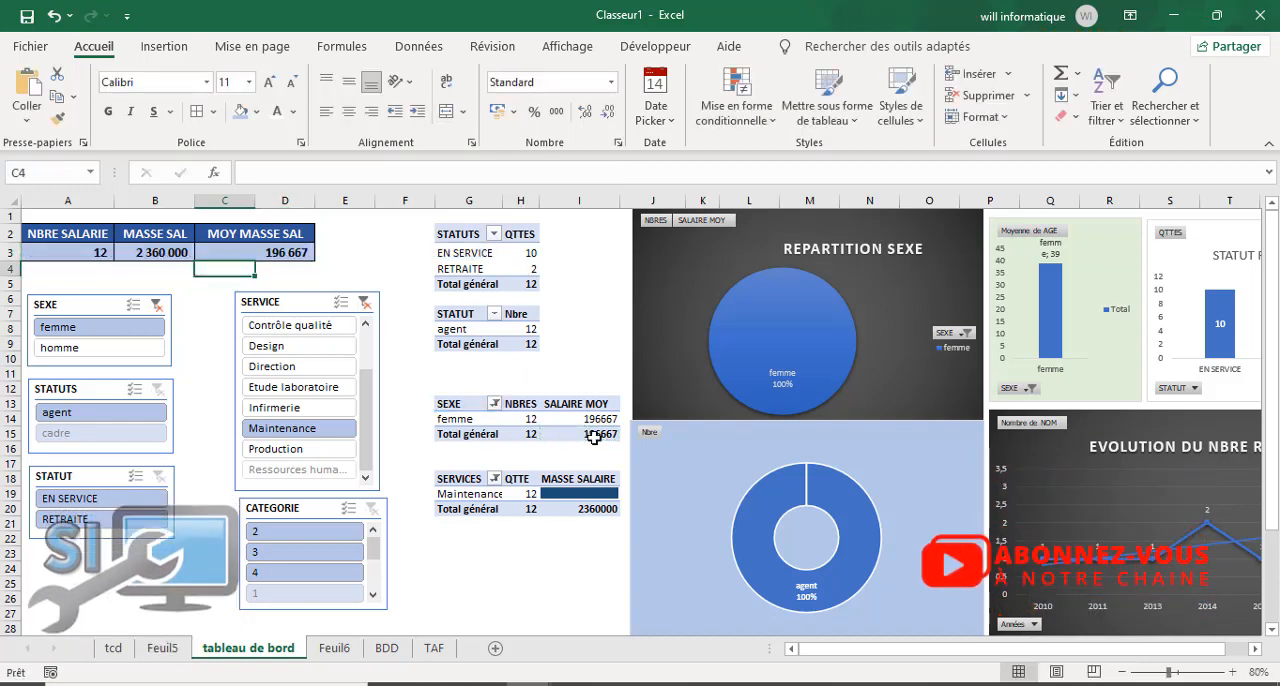
click(302, 266)
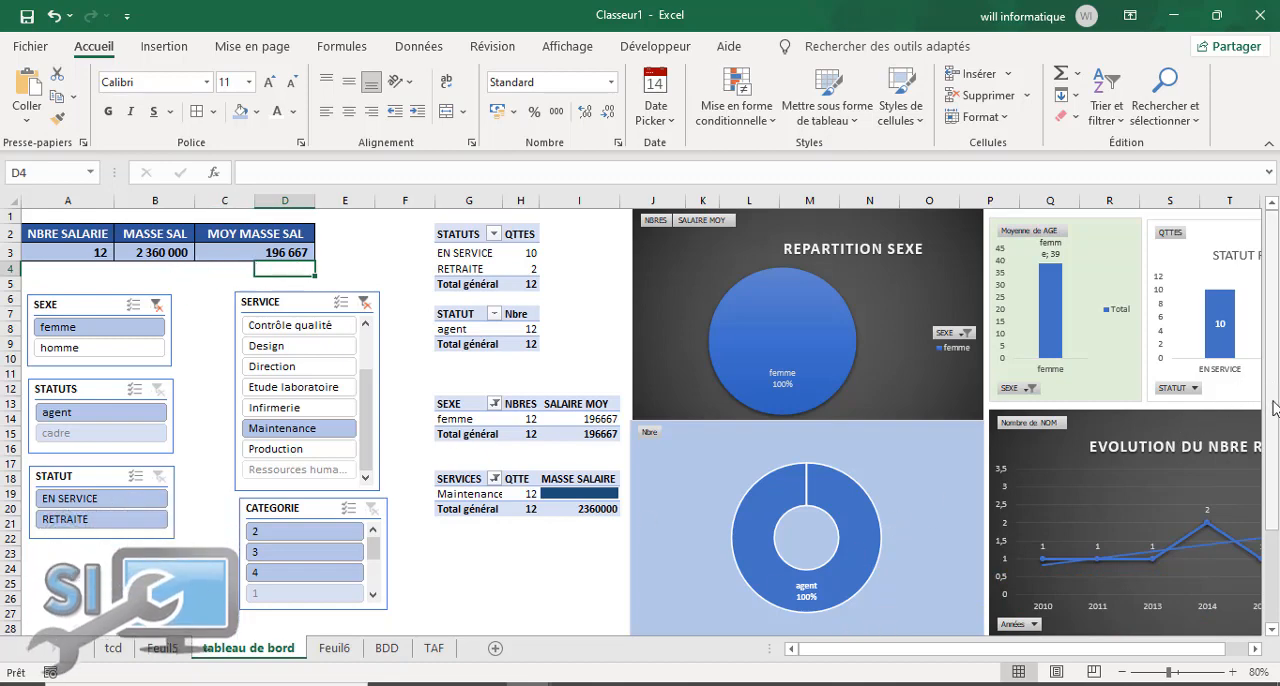
Step: Select the whole dashboard area A1:X32 and open the fill colour choices for its background
drag(1266, 389, 1266, 477)
drag(1162, 673, 1160, 673)
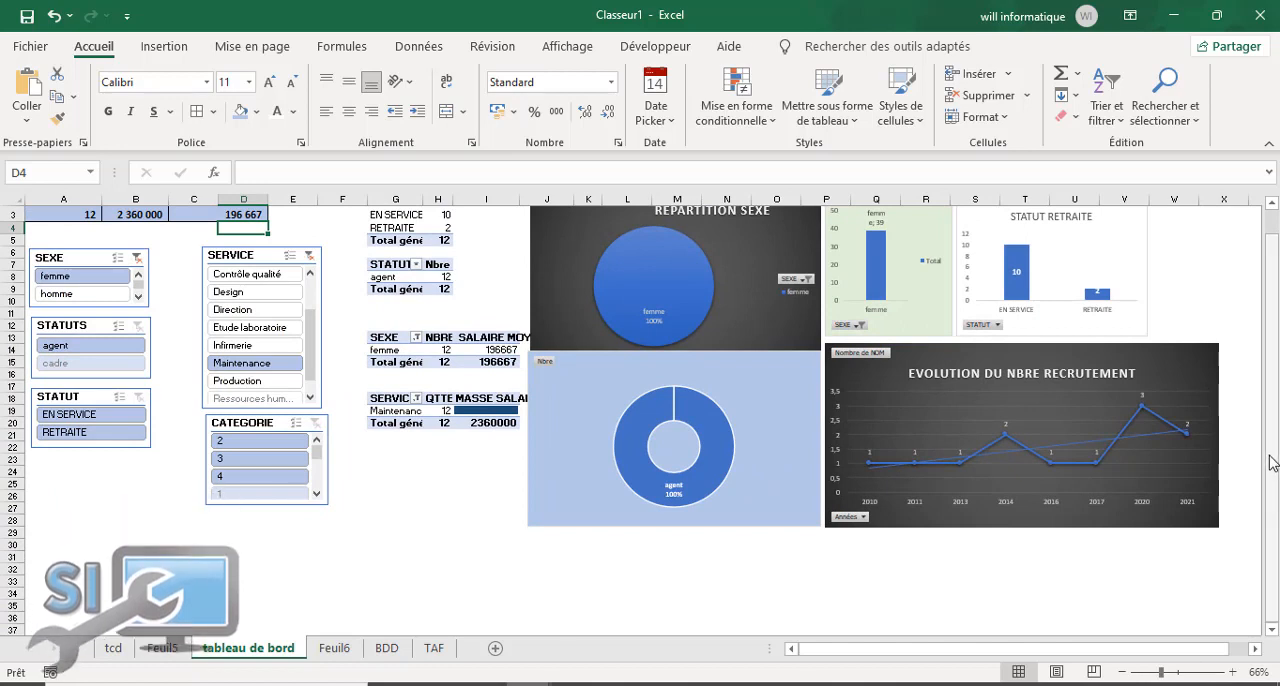
scroll(640, 440, up, 1)
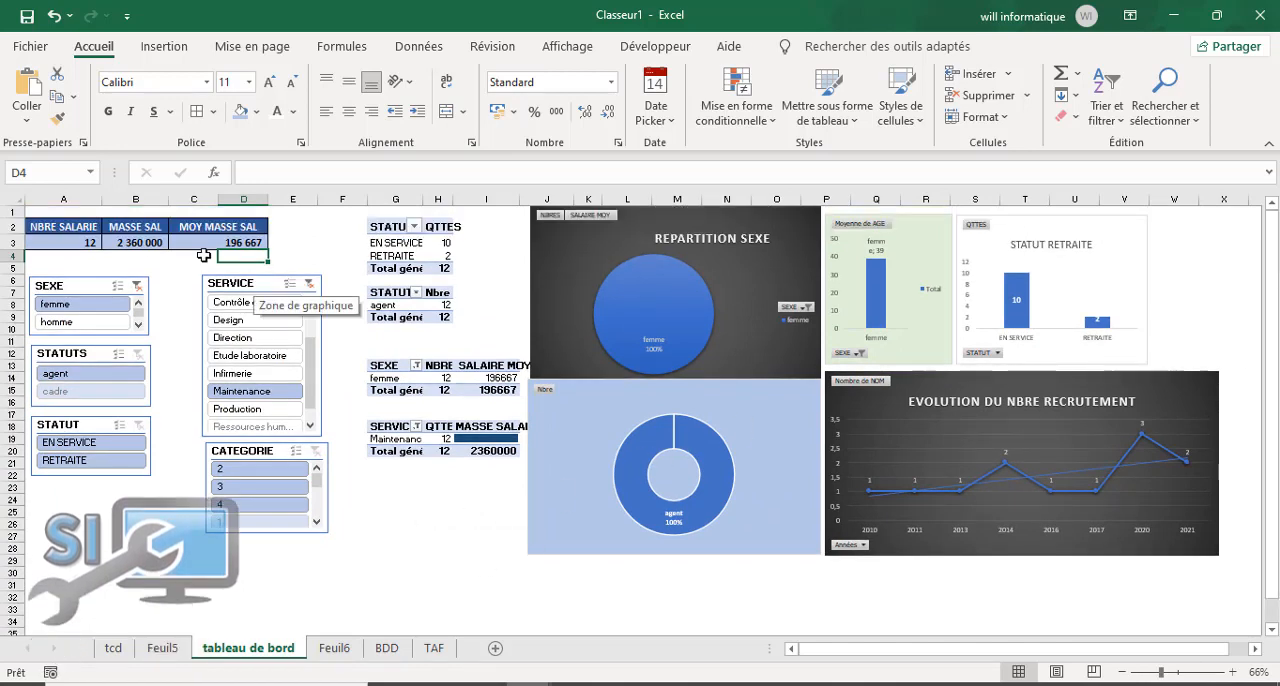
drag(36, 212, 1216, 596)
click(446, 111)
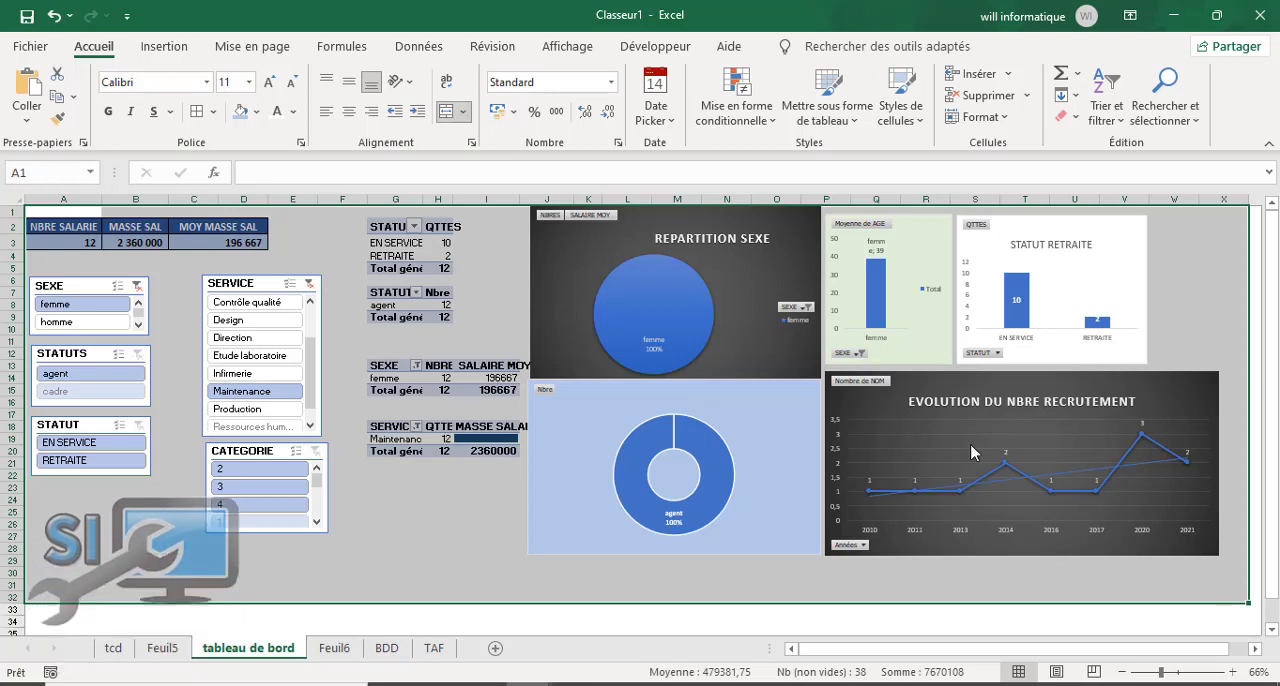
click(259, 112)
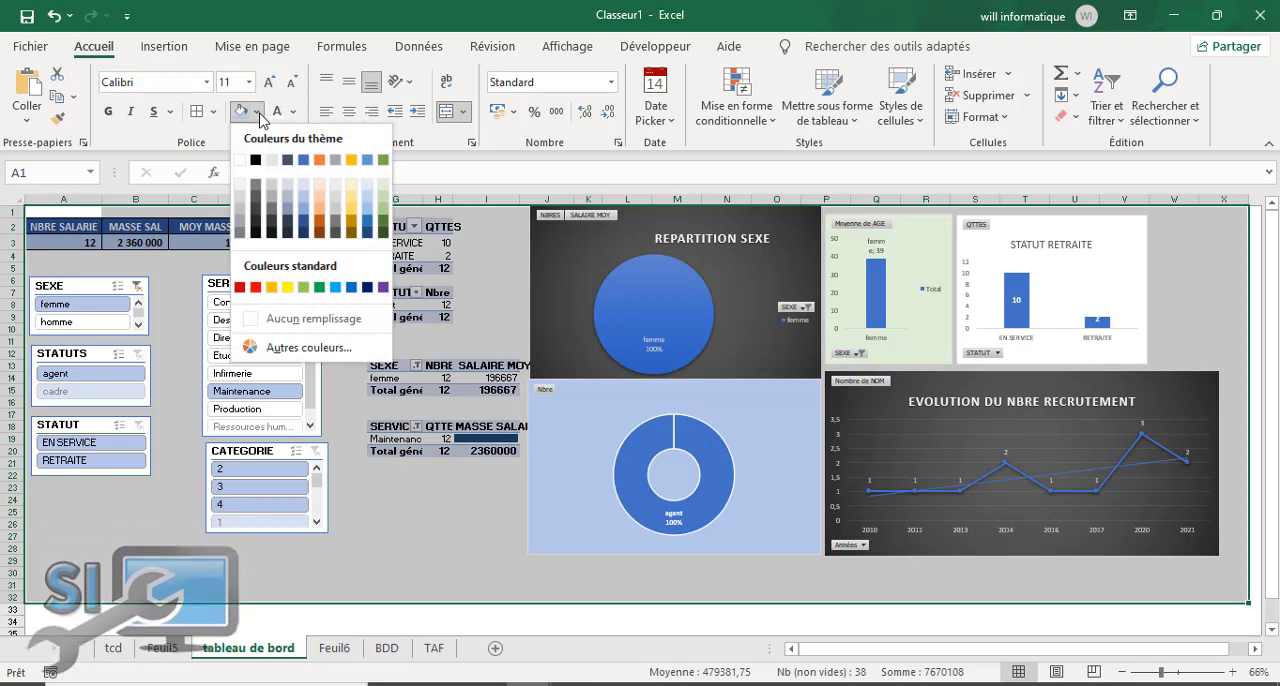
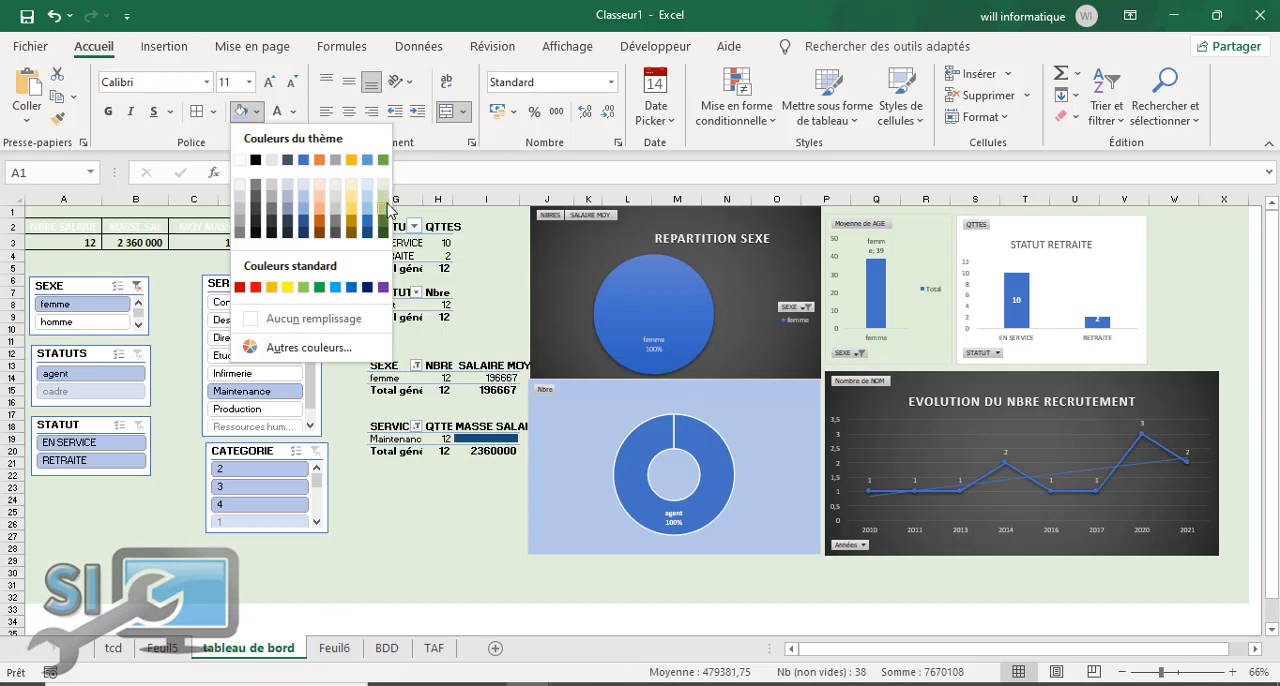
Step: Fill the selected dashboard background with the medium green theme colour
click(385, 219)
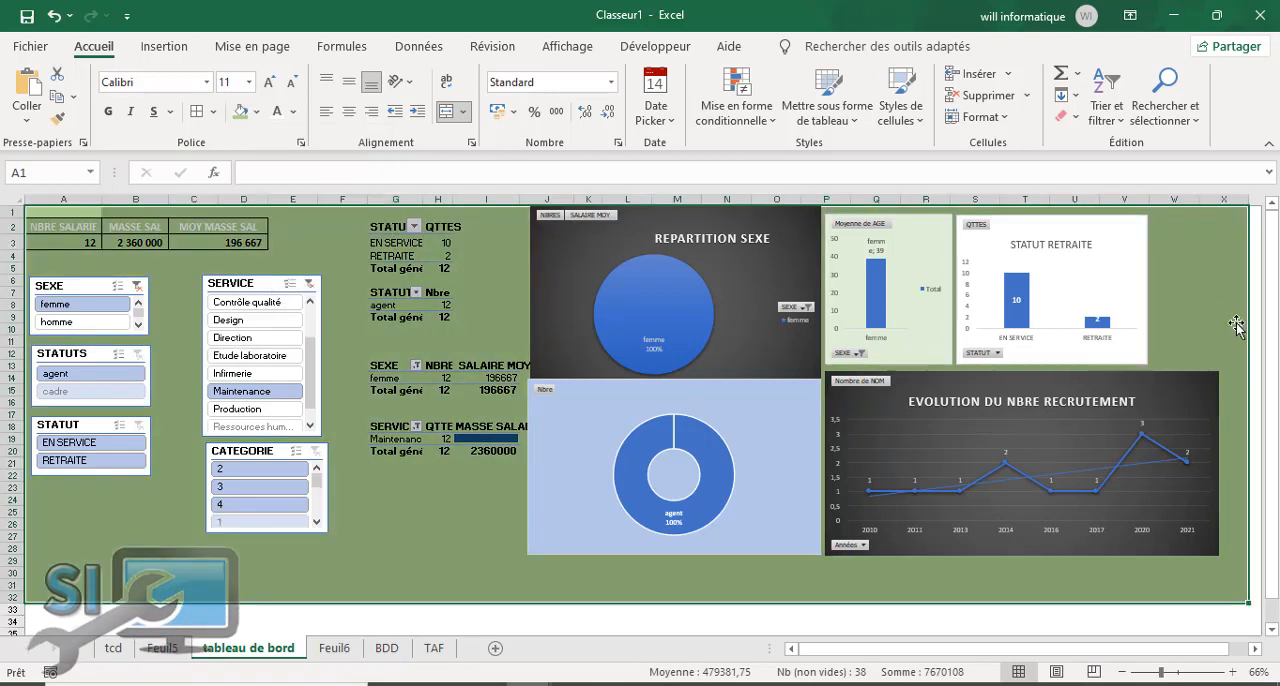
click(440, 488)
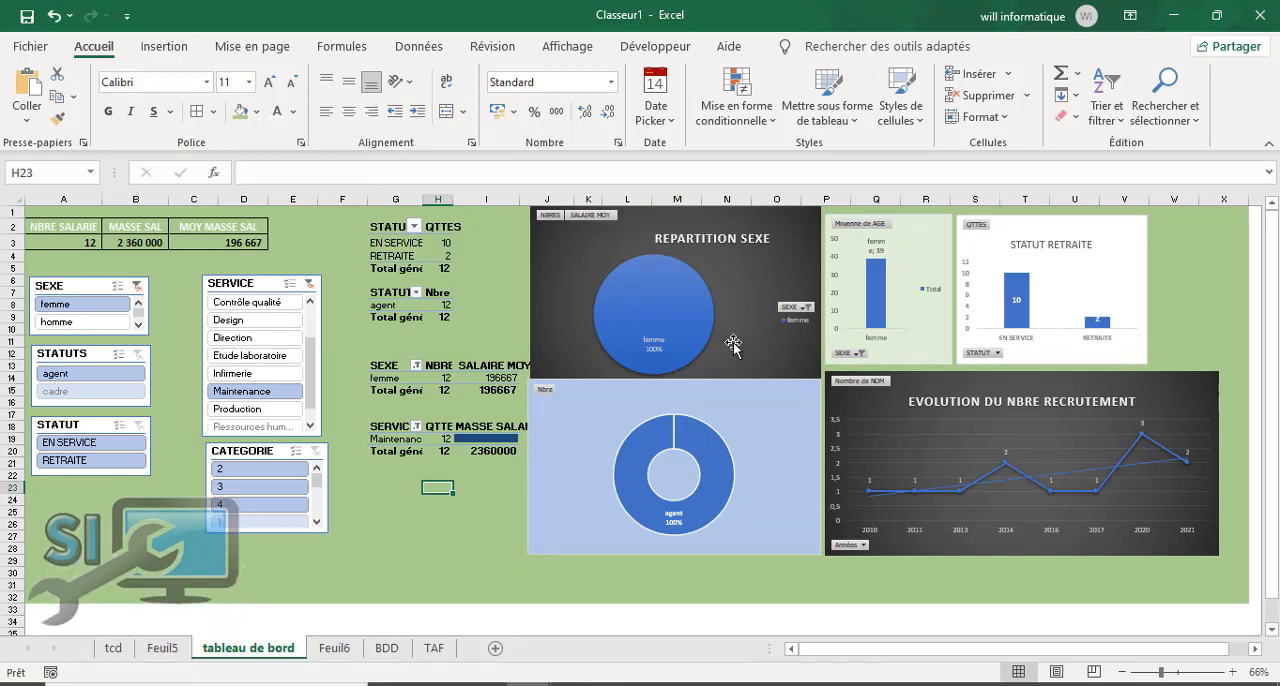
Step: Insert five blank rows above the dashboard to make room for a title
click(6, 210)
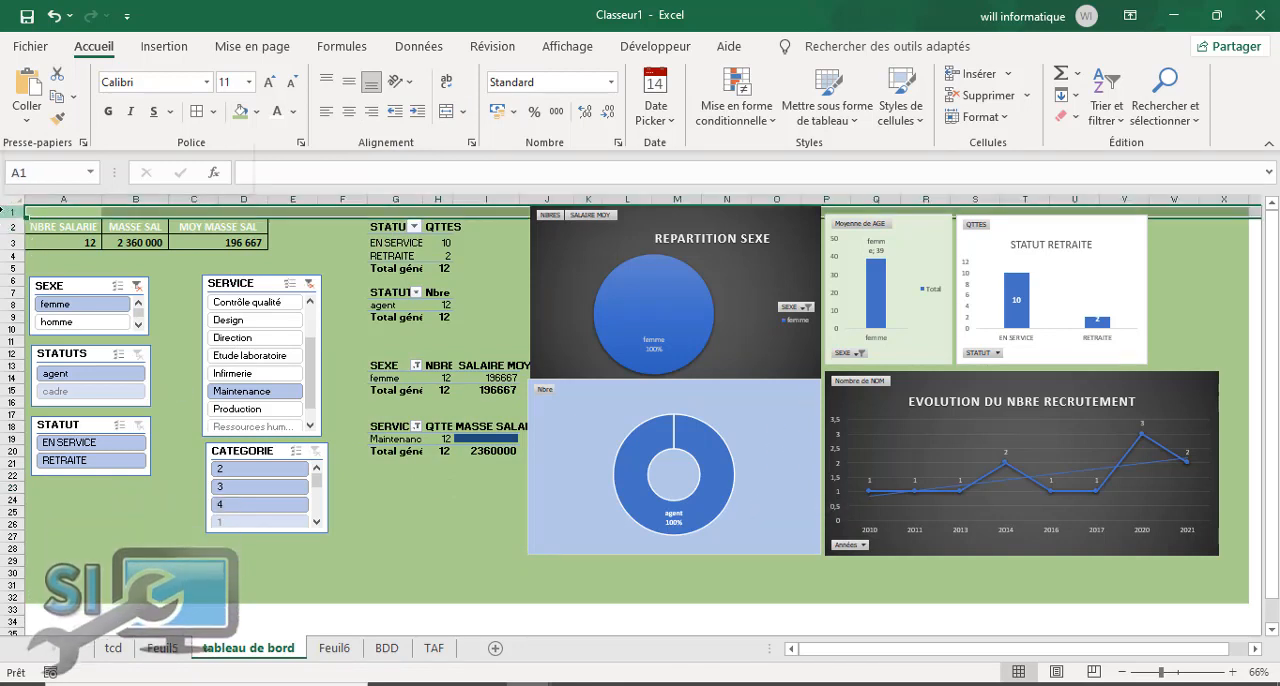
right_click(6, 210)
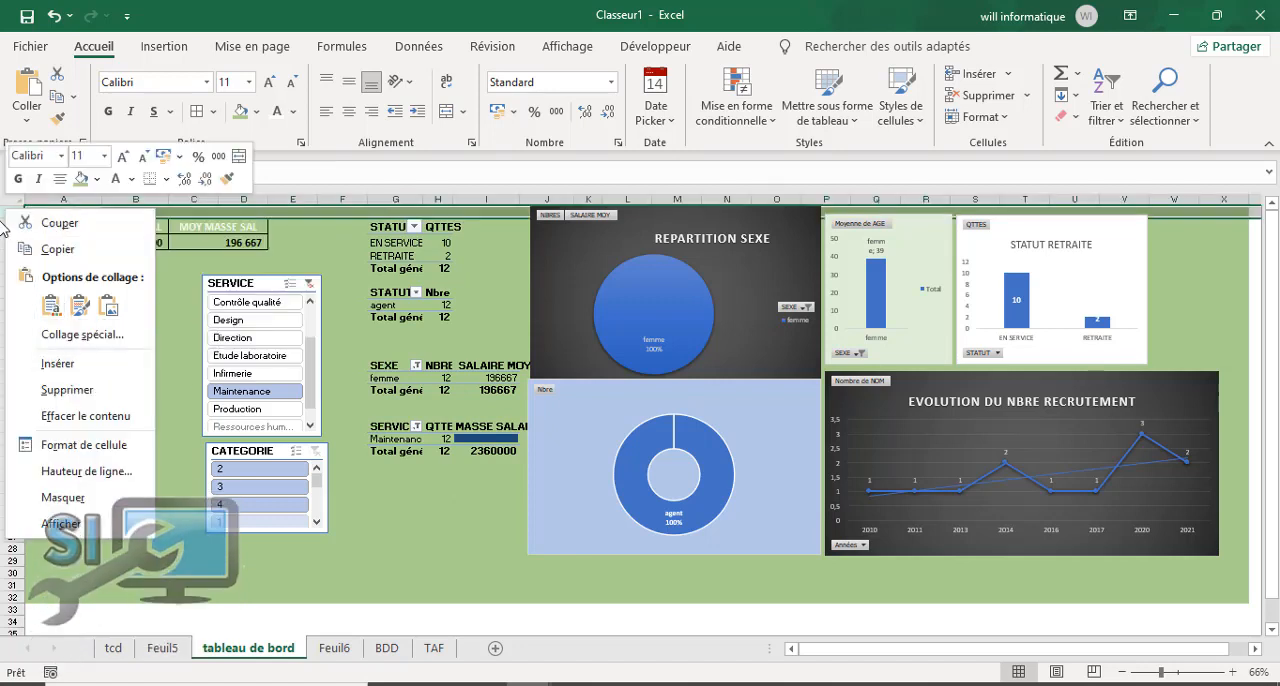
click(4, 213)
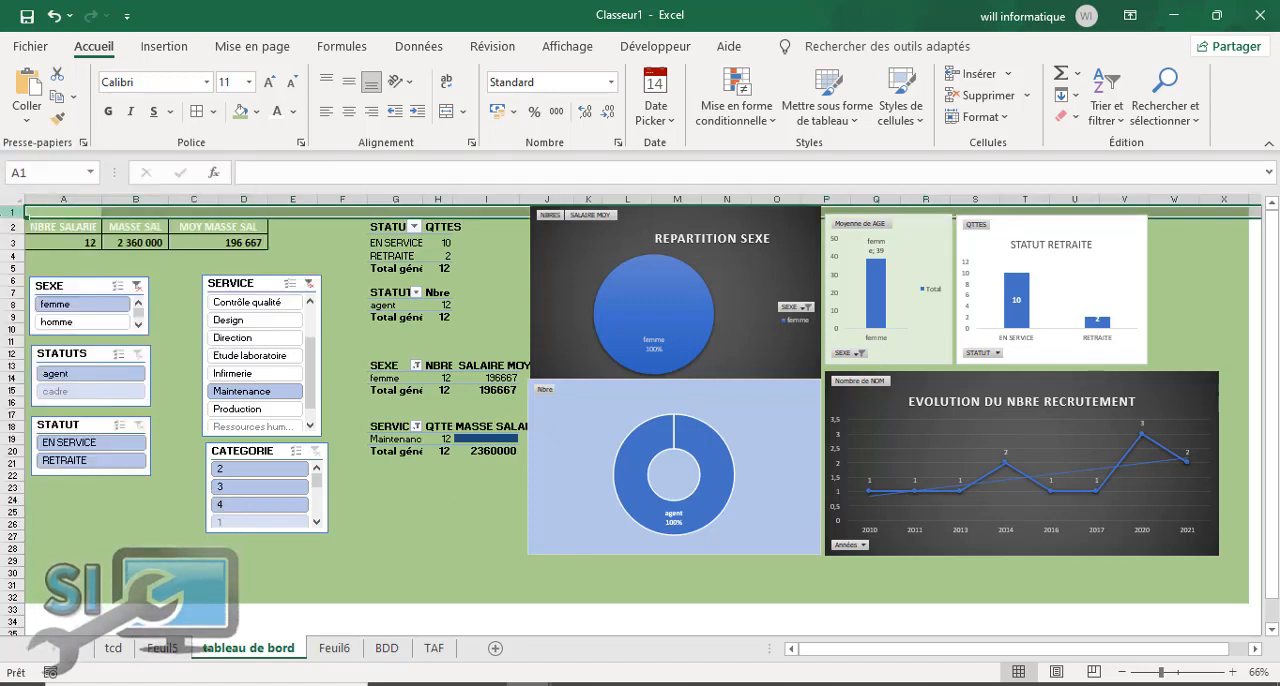
right_click(5, 211)
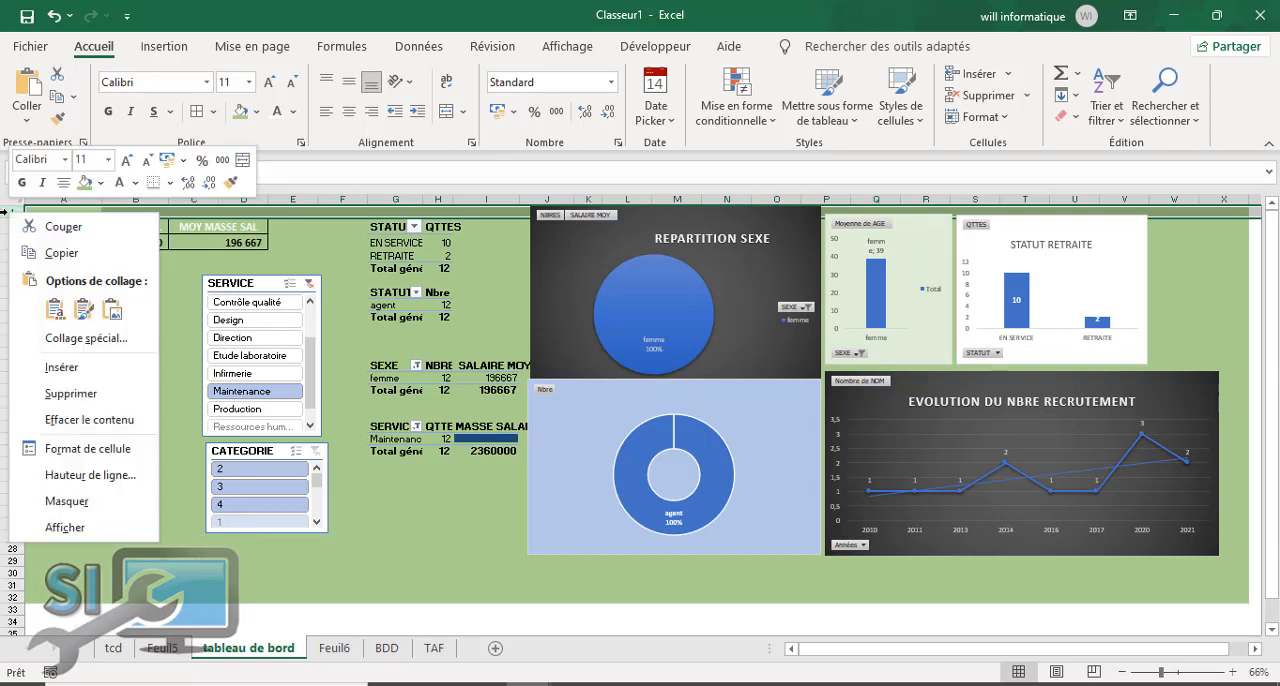
click(74, 368)
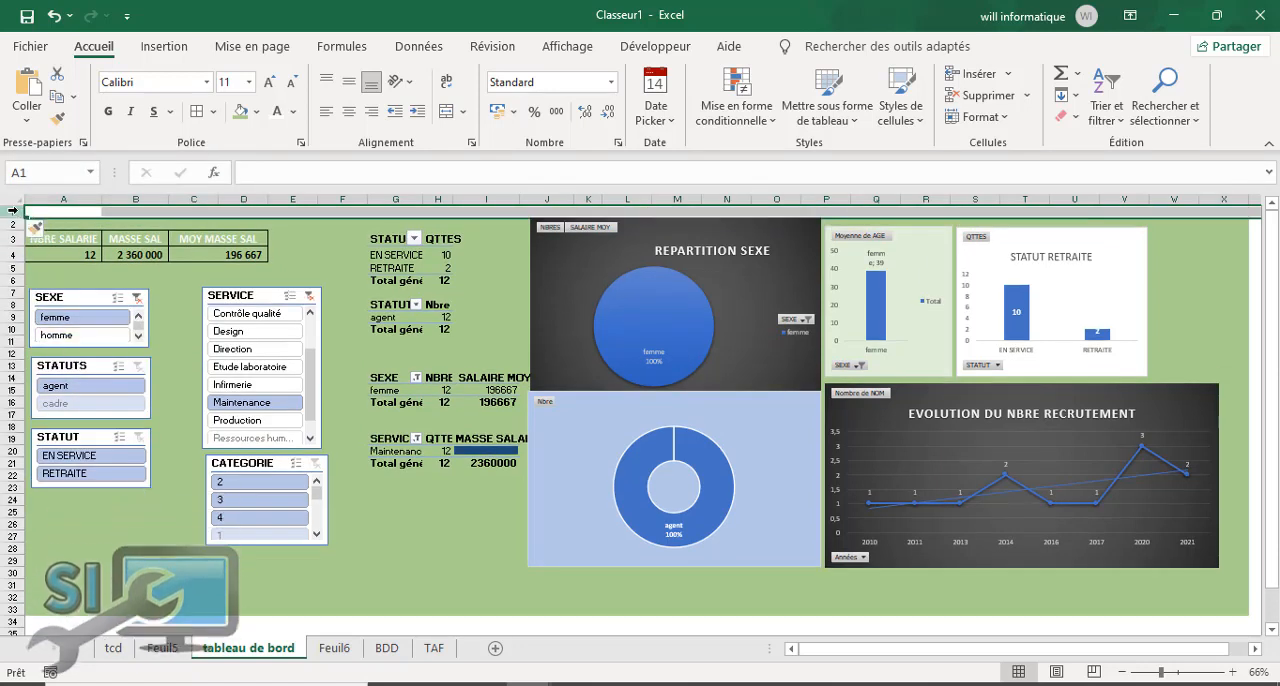
drag(14, 212, 16, 214)
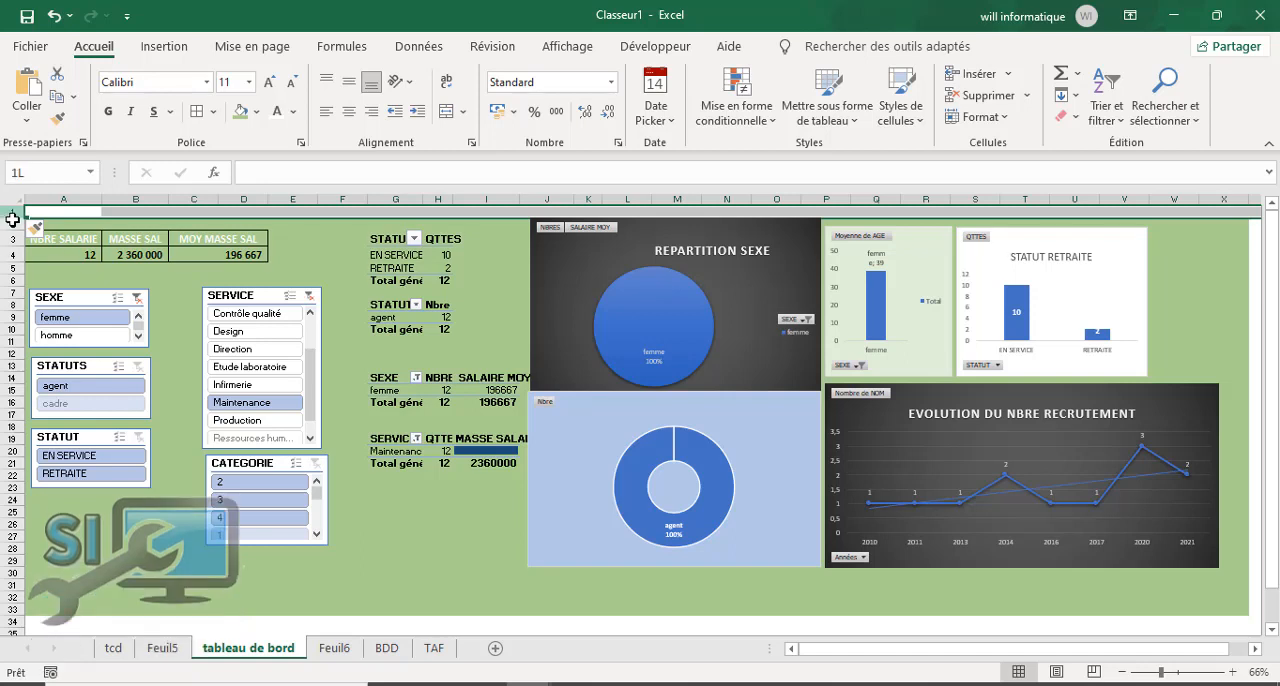
right_click(12, 212)
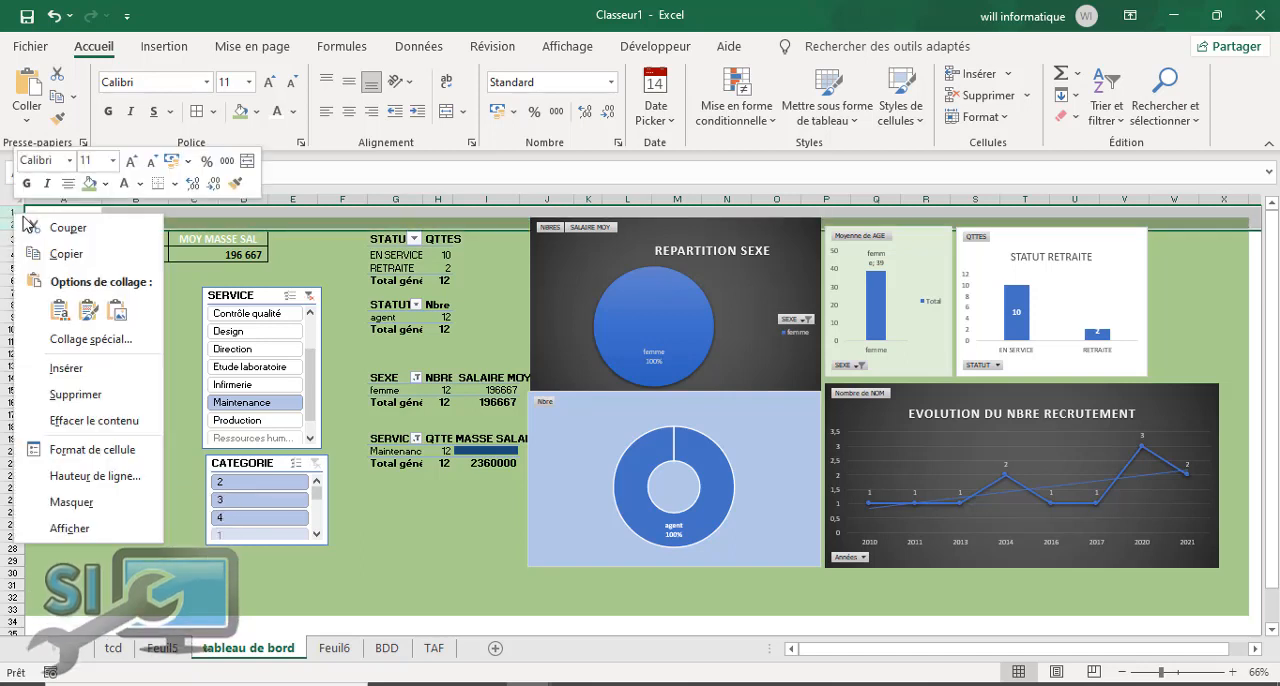
click(66, 368)
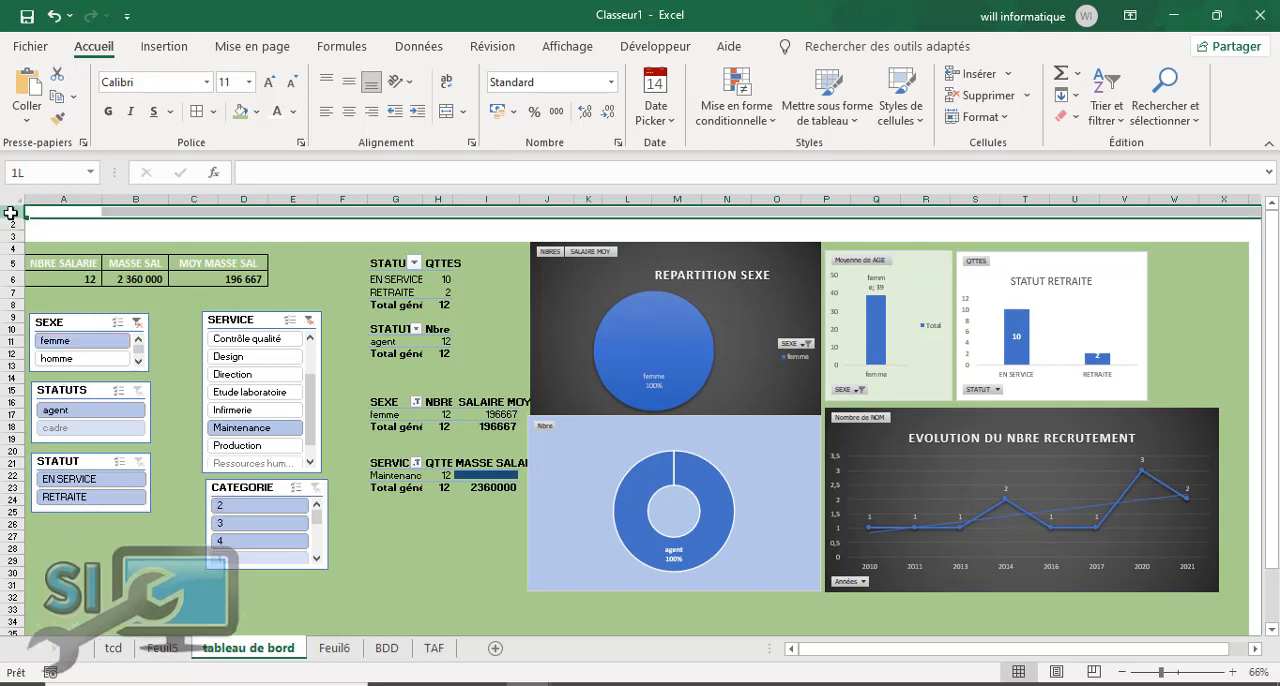
drag(11, 217, 12, 234)
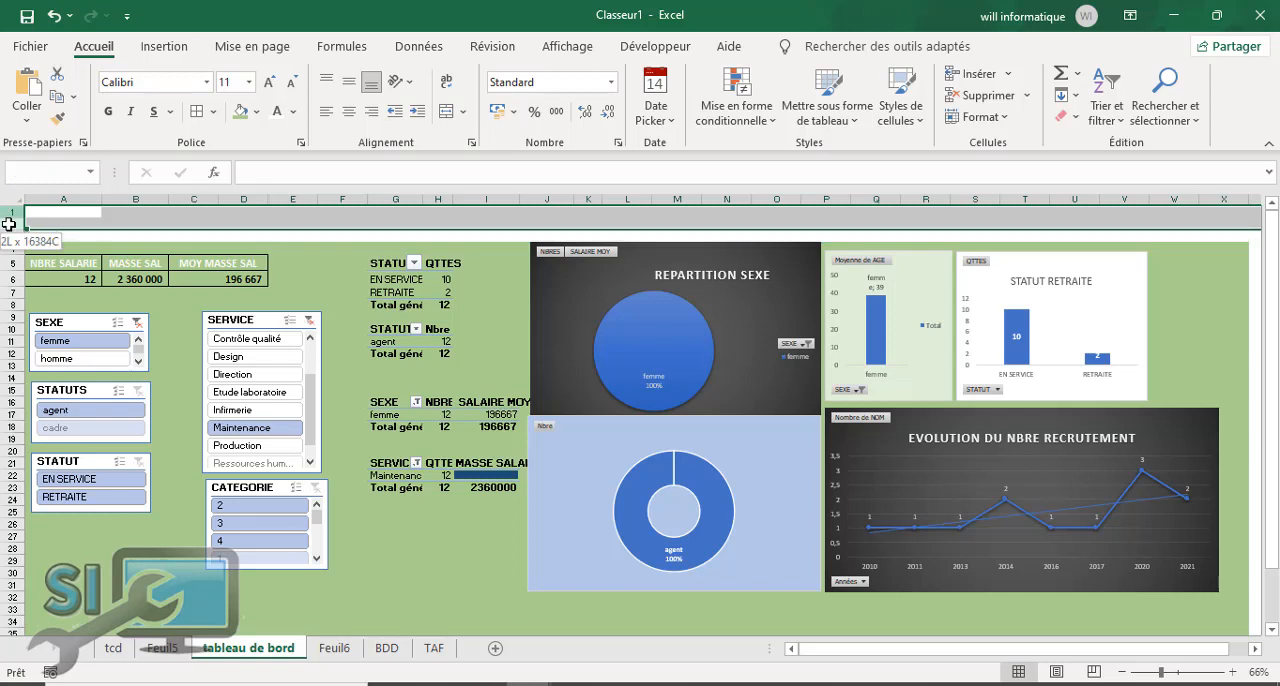
right_click(6, 211)
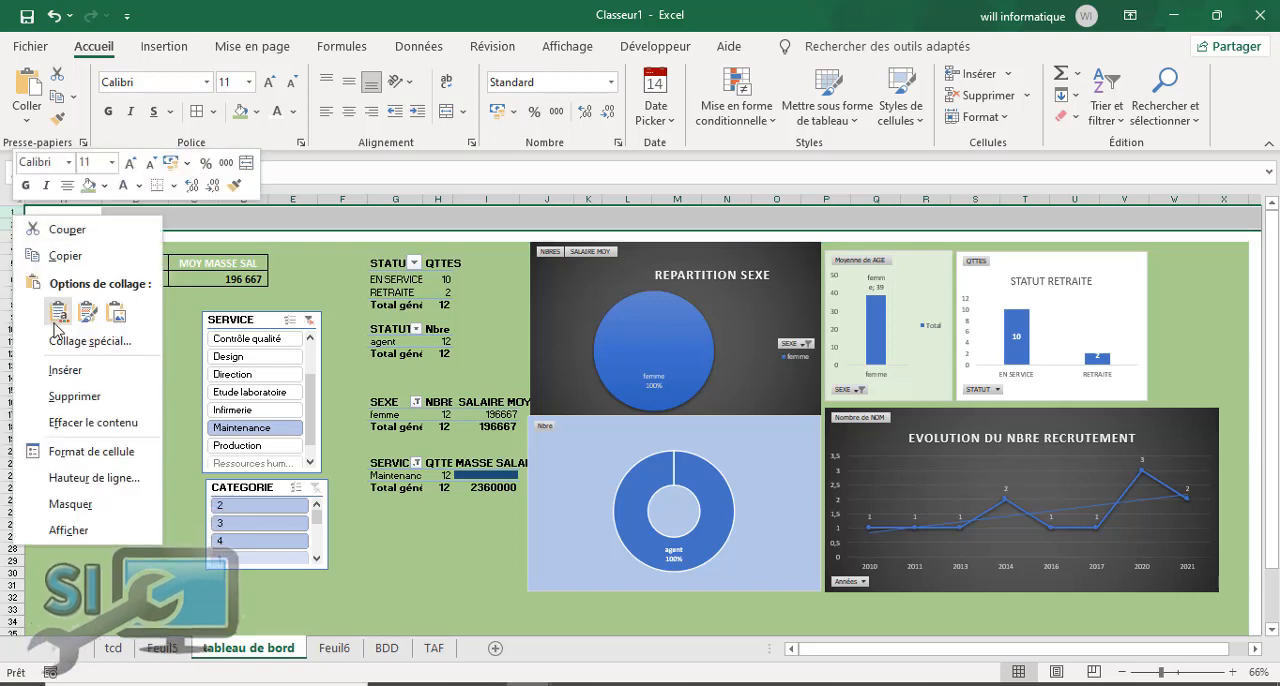
click(64, 370)
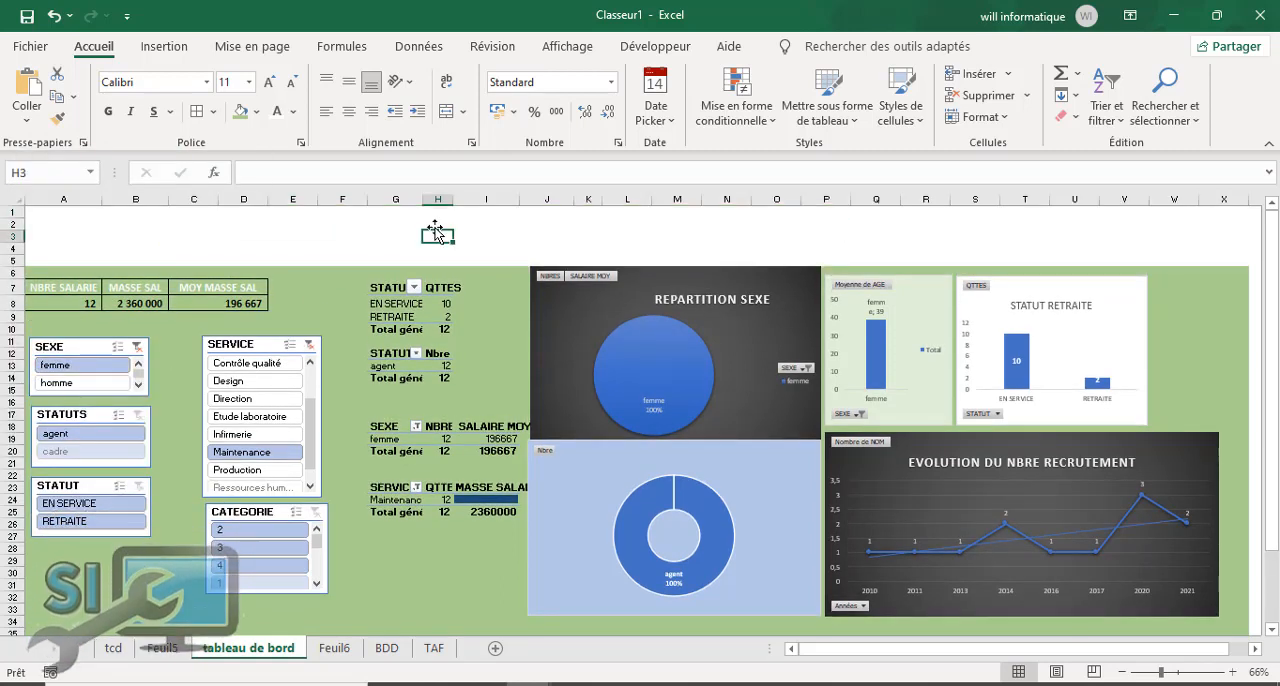
Step: Enter the title TABLEAU DE BORD RH in cell G1
click(382, 223)
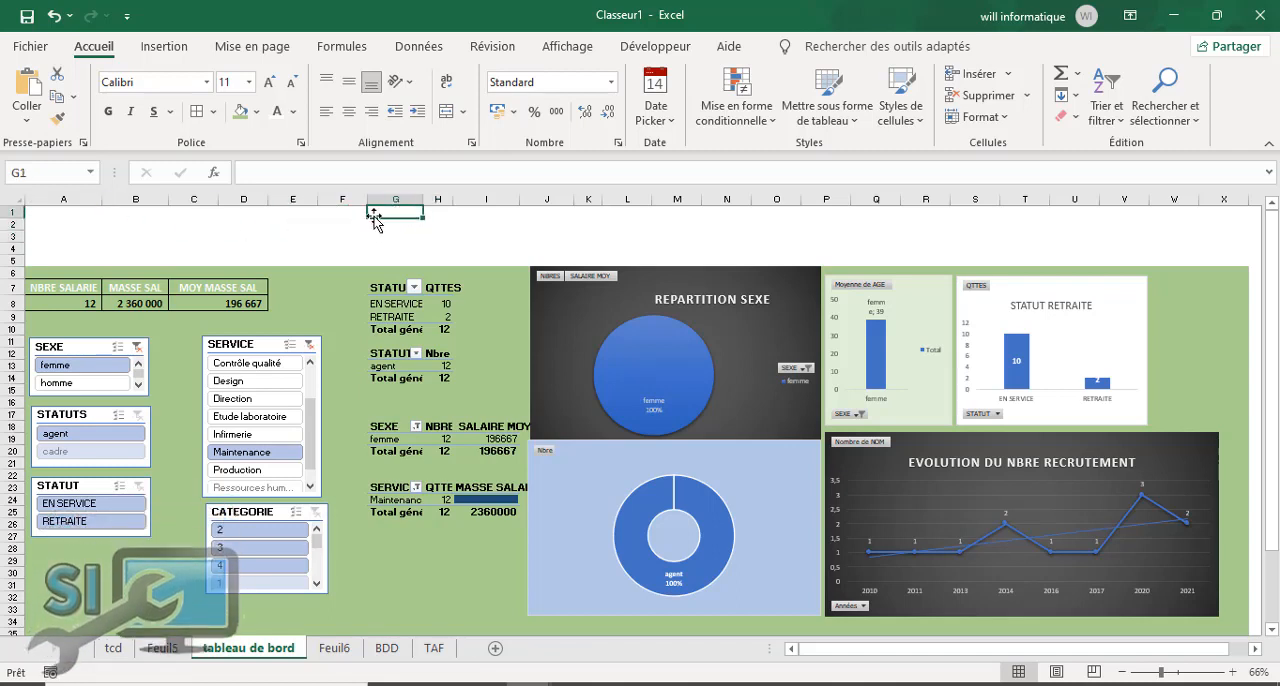
text(TA)
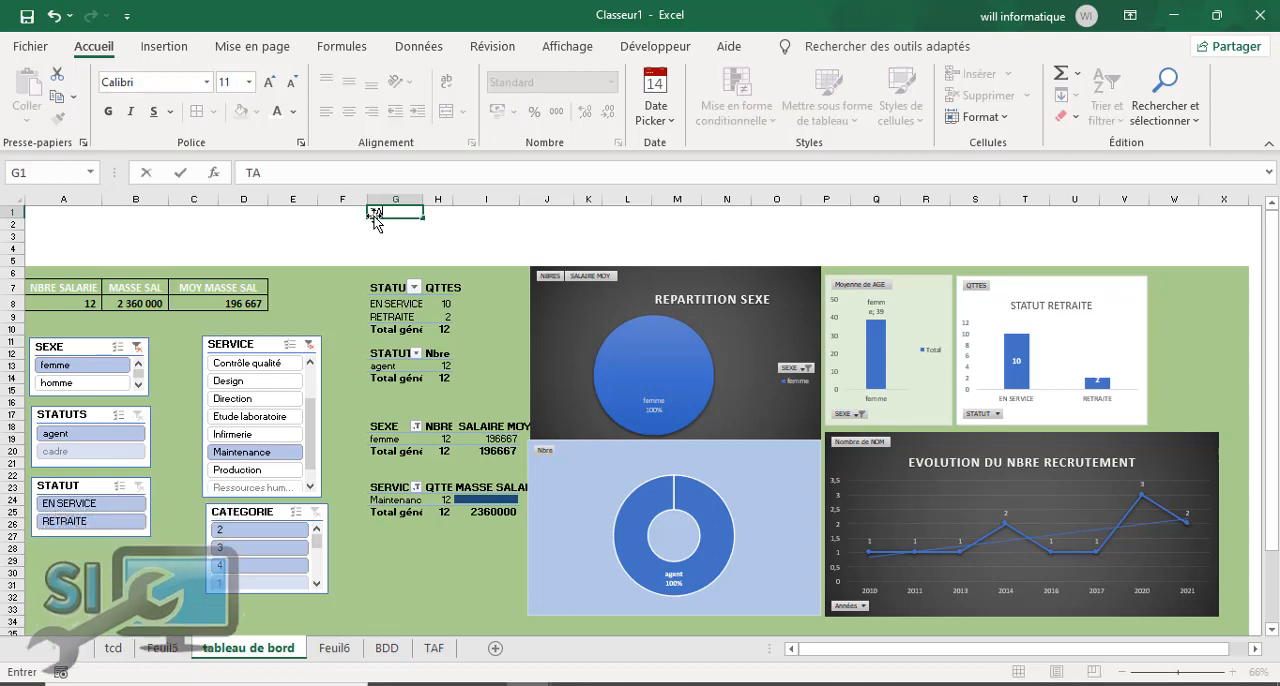
text(BLEAU DE BORD RH)
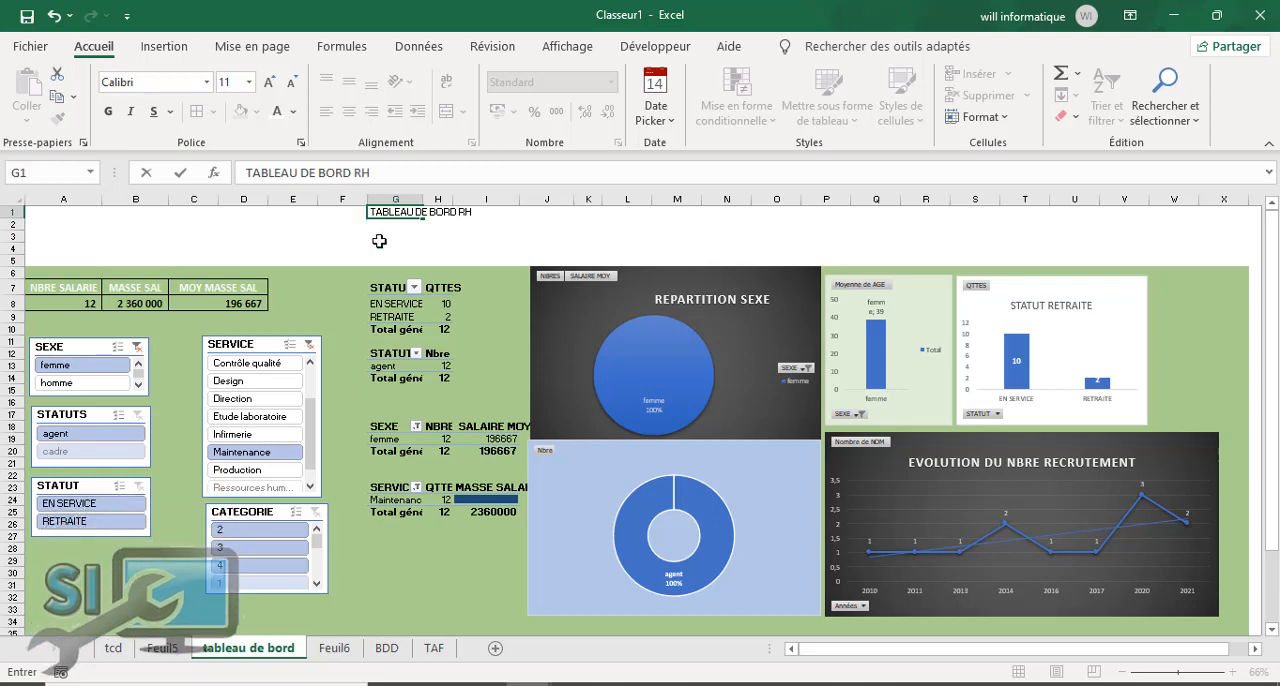
click(379, 240)
Step: Merge and centre the title across the range A1:X5
drag(378, 212, 538, 256)
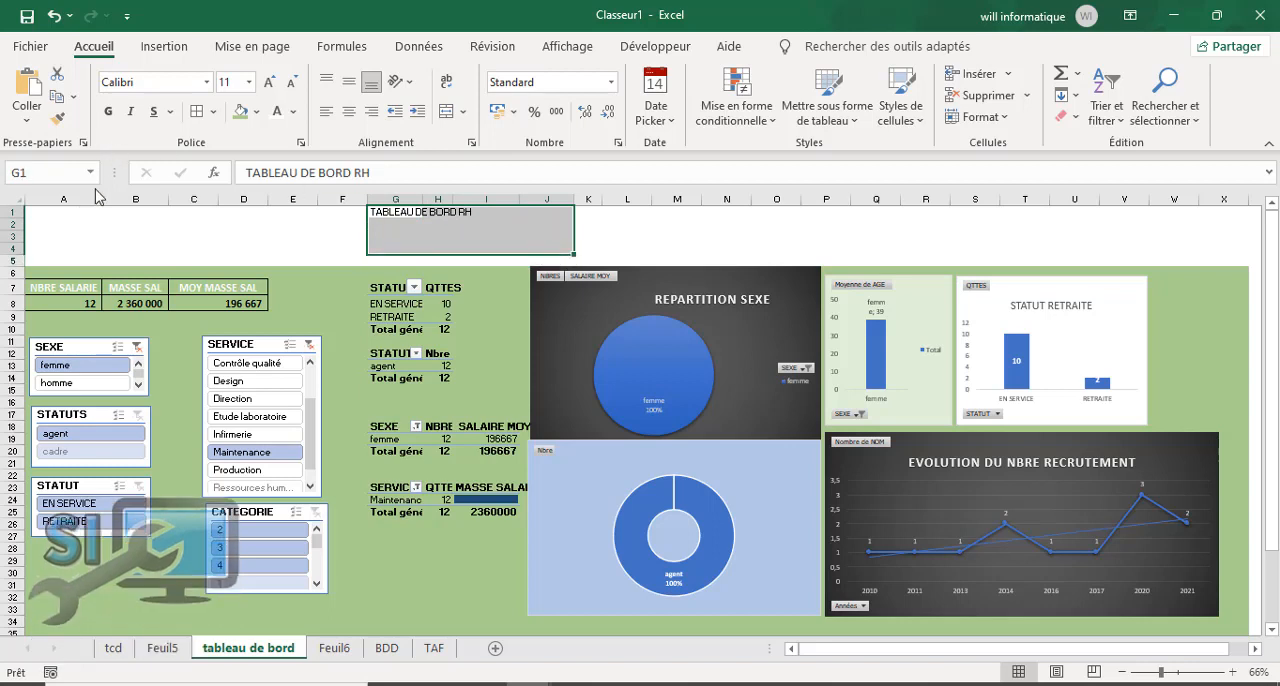
drag(60, 212, 1223, 266)
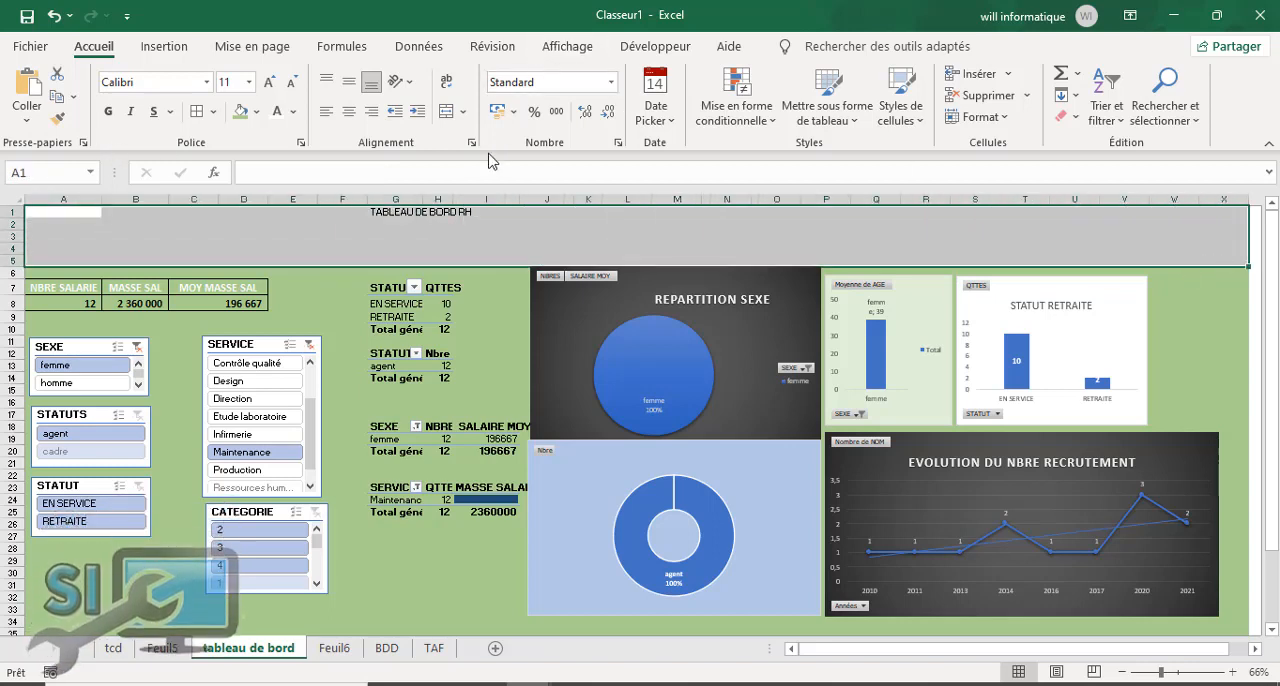
click(450, 116)
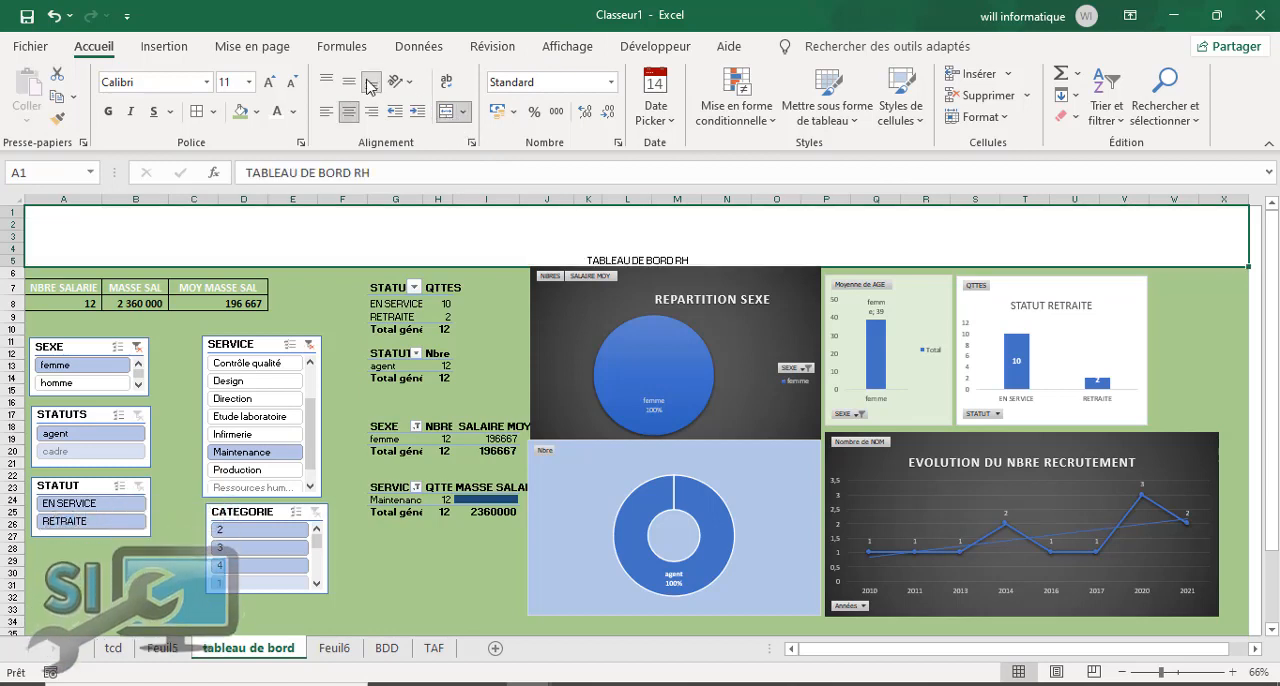
Step: Make the dashboard title bold, centre it vertically and enlarge its font to size 72
key(ctrl+b)
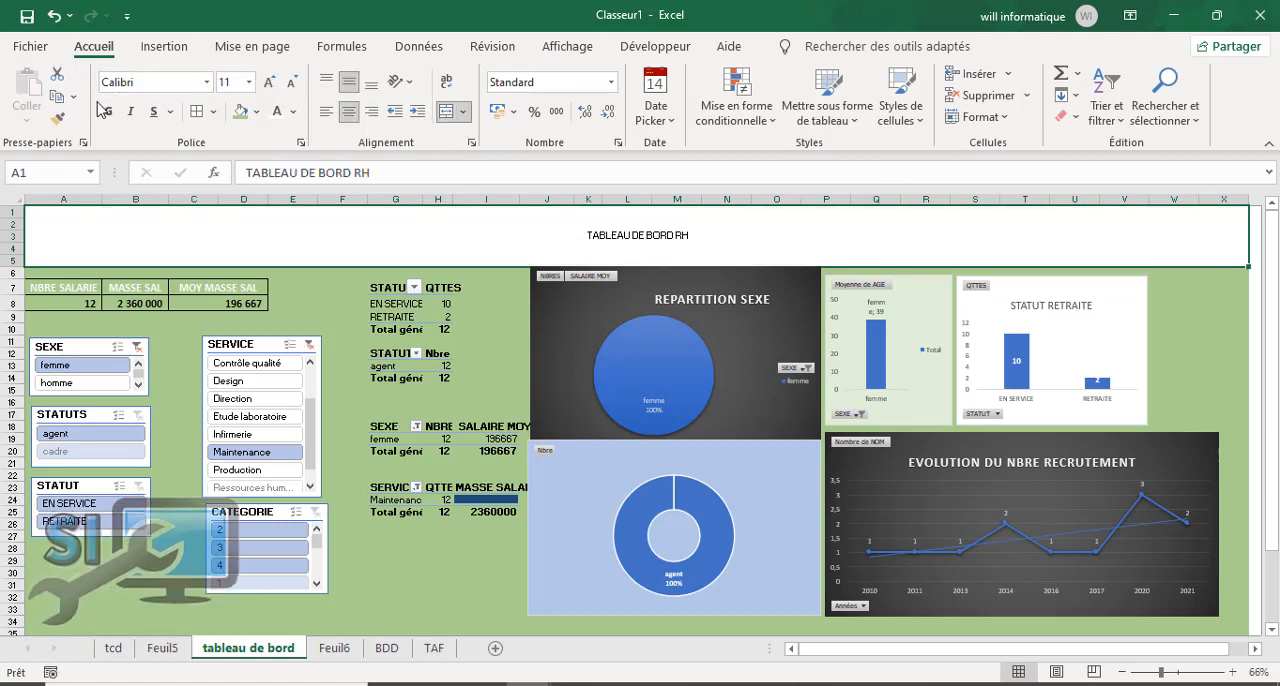
click(266, 80)
click(266, 80)
click(266, 80)
click(266, 80)
click(266, 80)
click(266, 80)
click(265, 80)
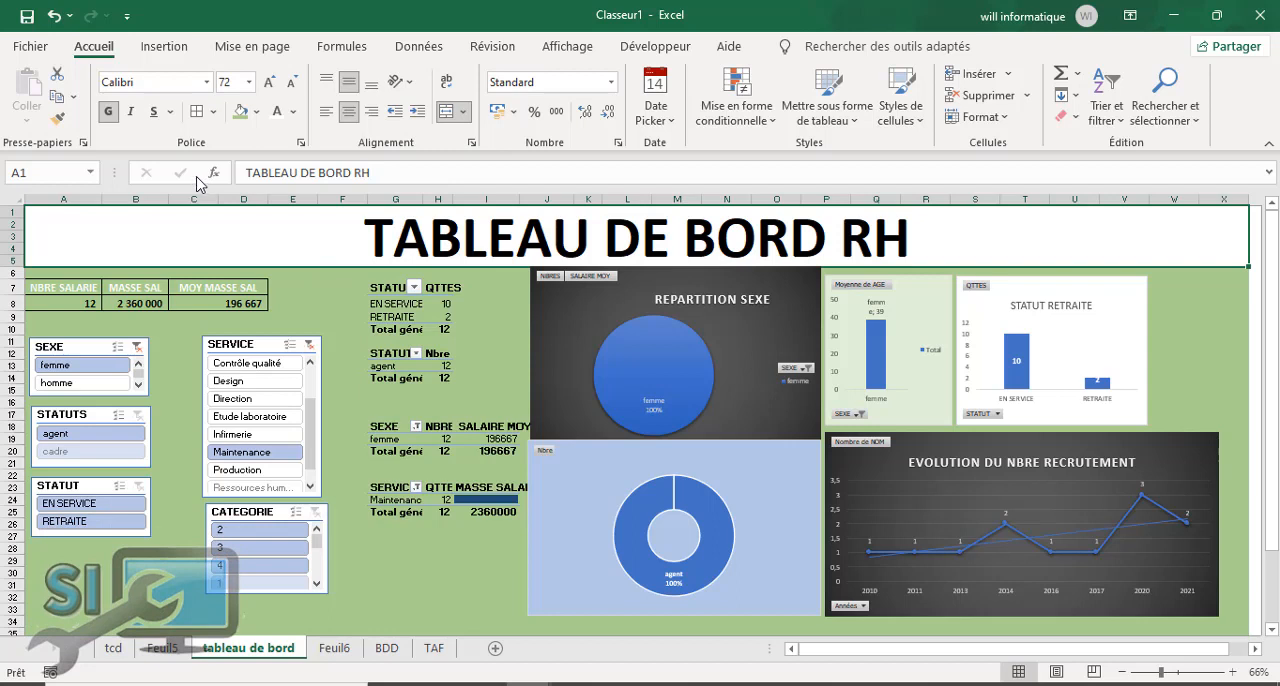
Step: Fill the title banner with light green and give it thick outside borders
click(262, 111)
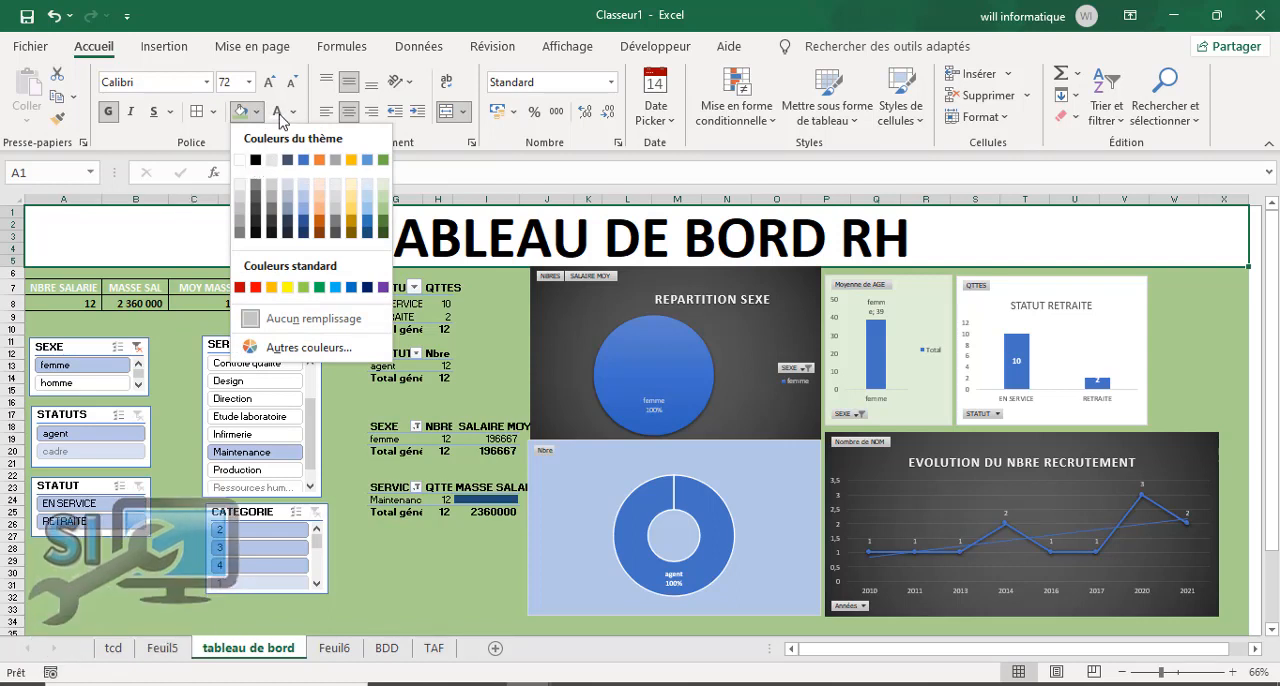
click(385, 204)
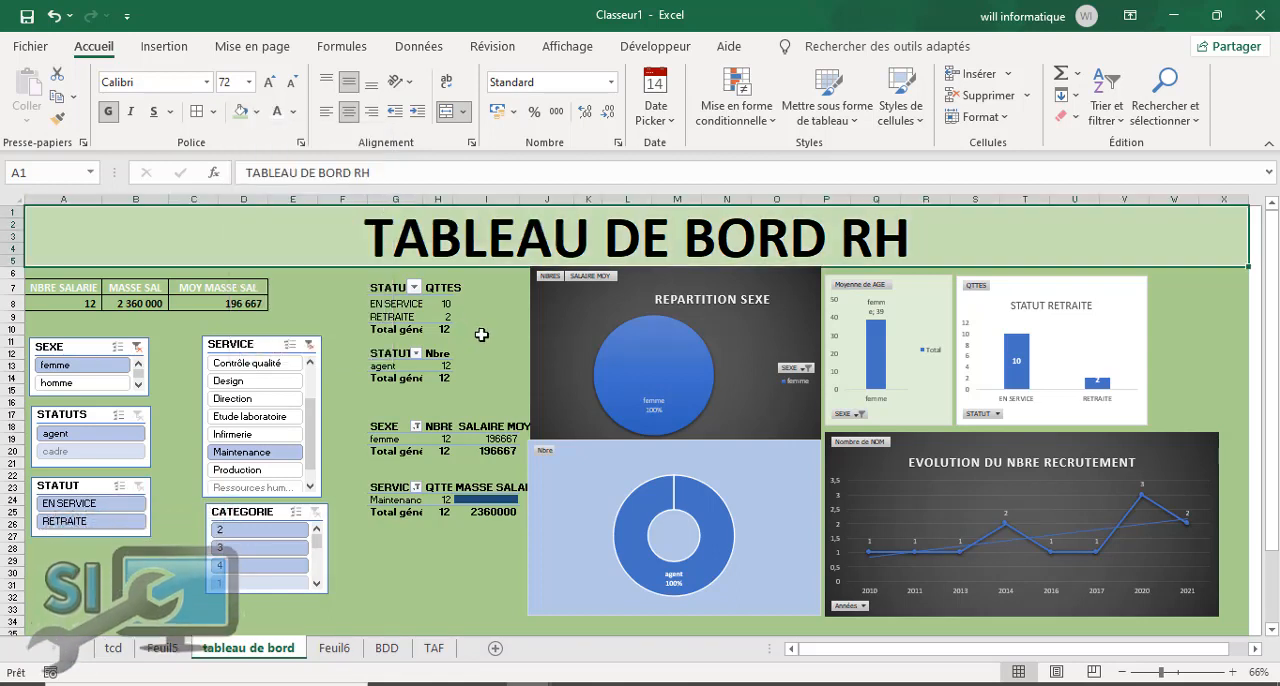
click(214, 112)
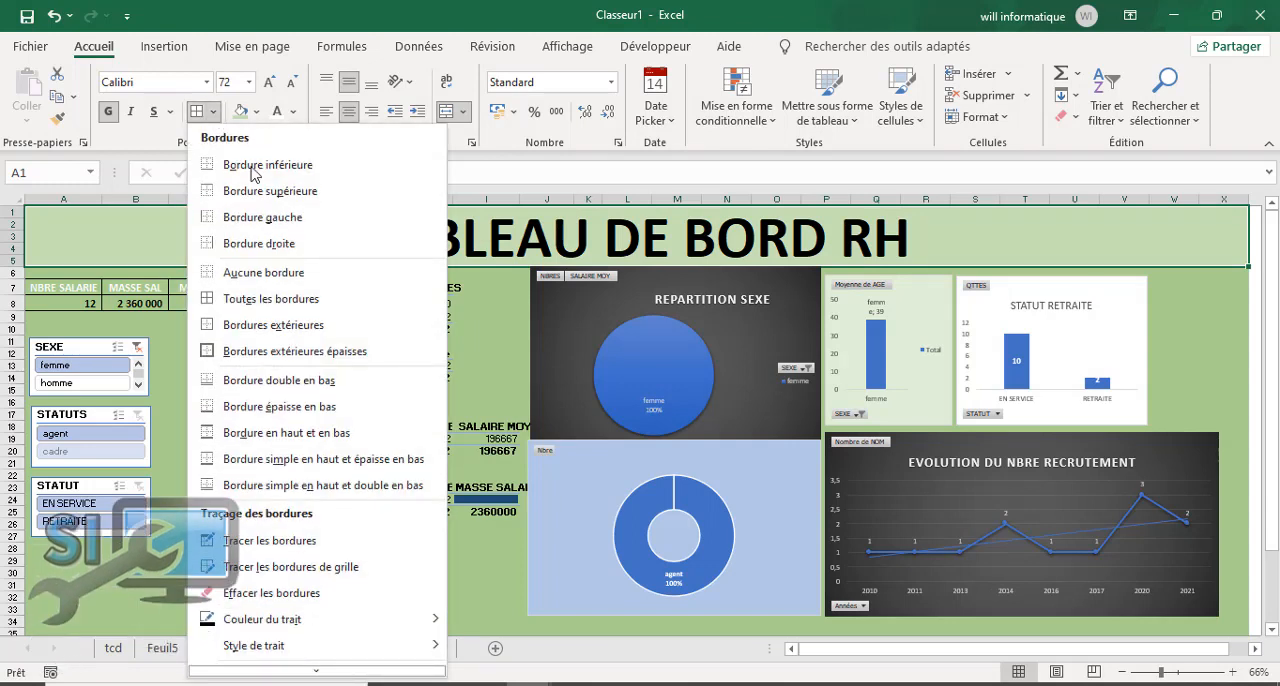
click(286, 351)
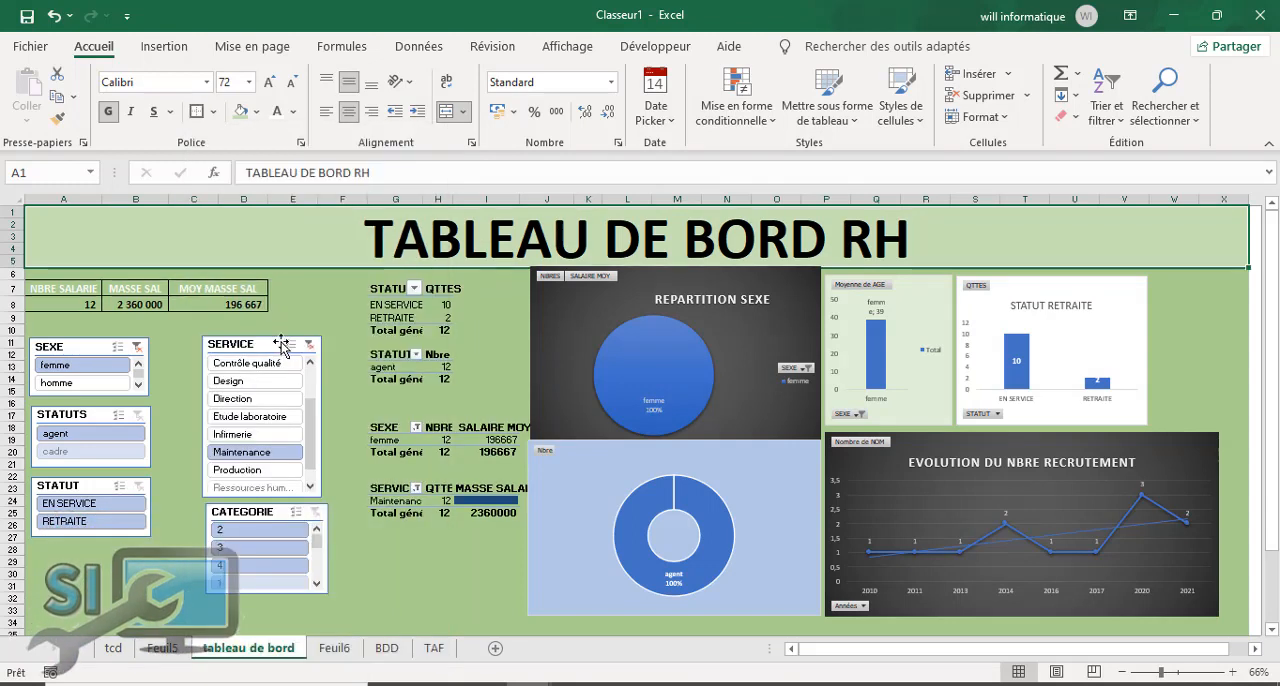
click(490, 341)
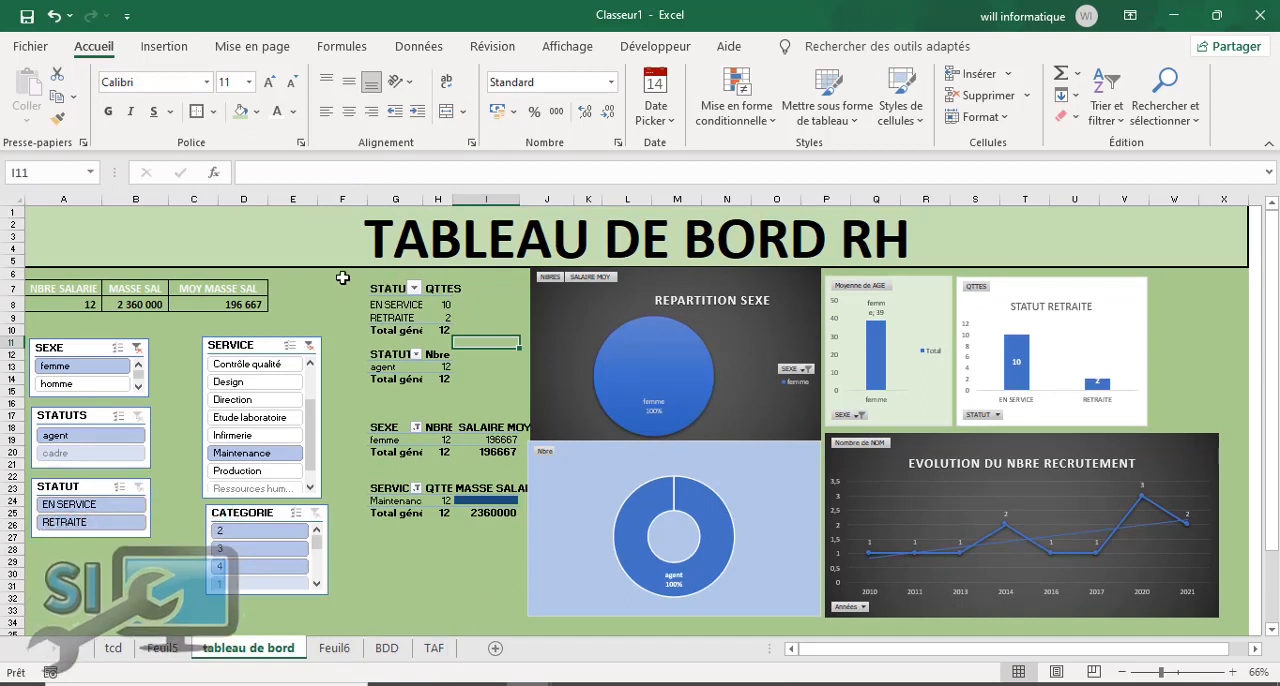
Step: Fill the pivot table area, starting at F6 and extending to row 33, with dark green and add a thick outside border
drag(378, 278, 522, 608)
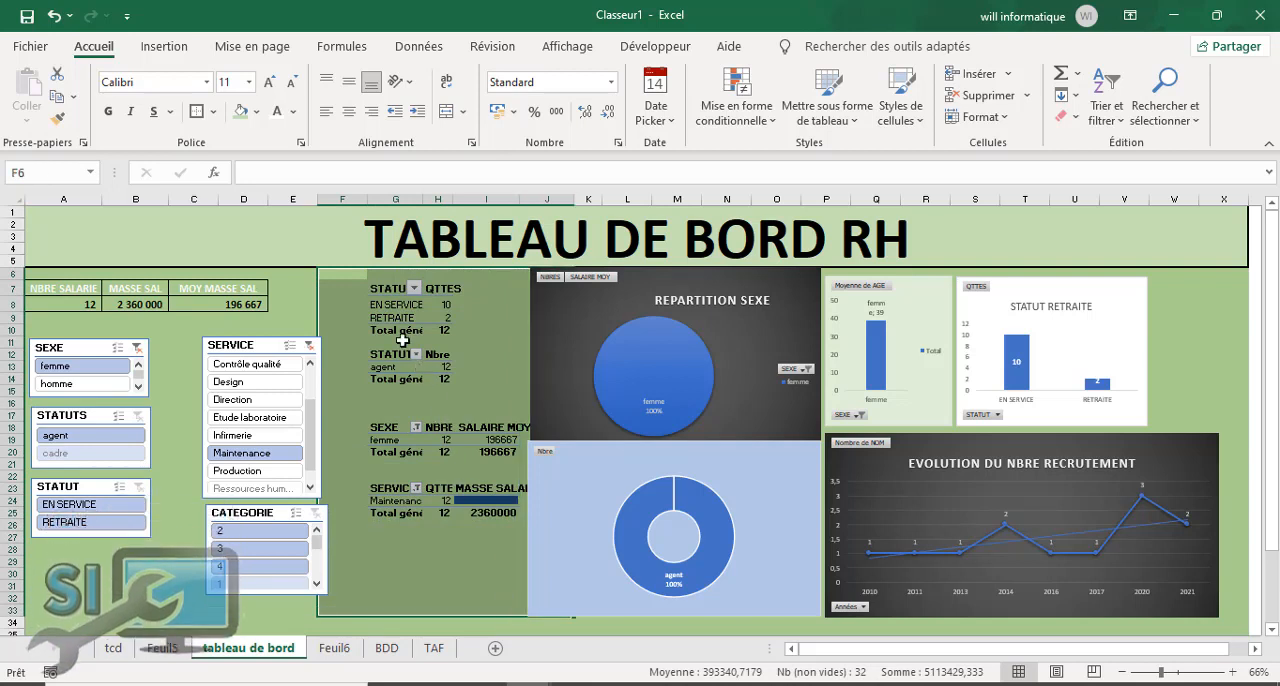
click(257, 112)
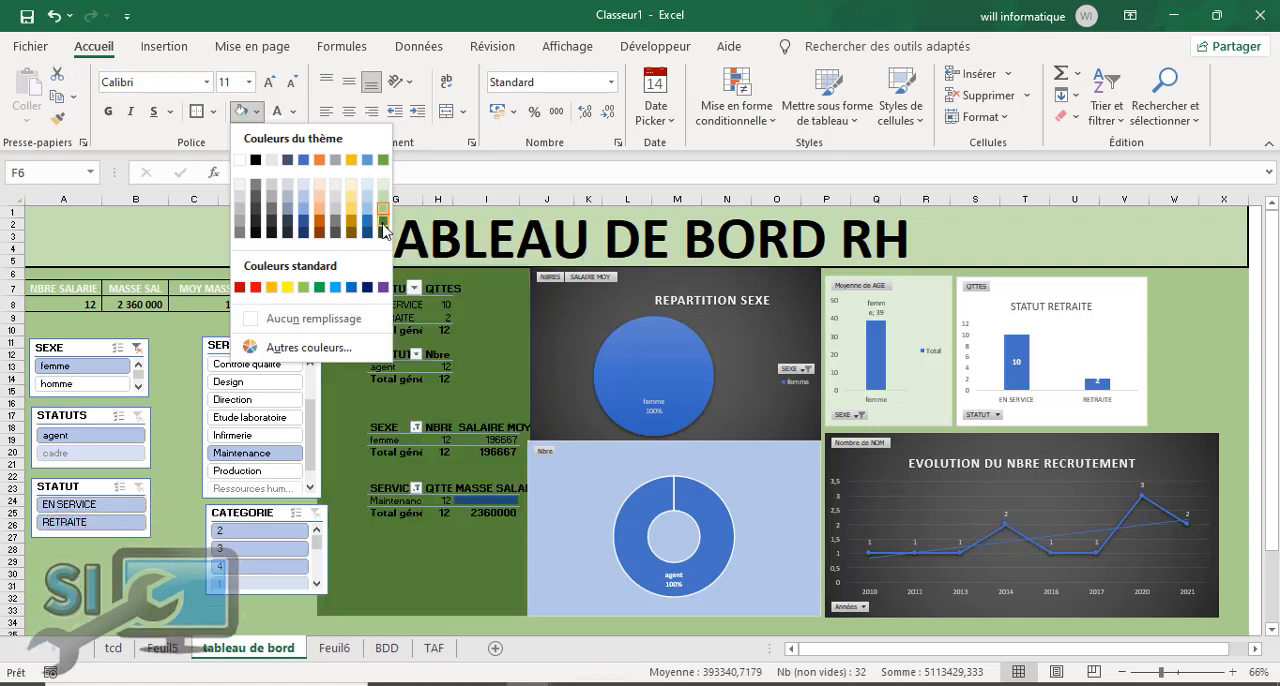
click(382, 222)
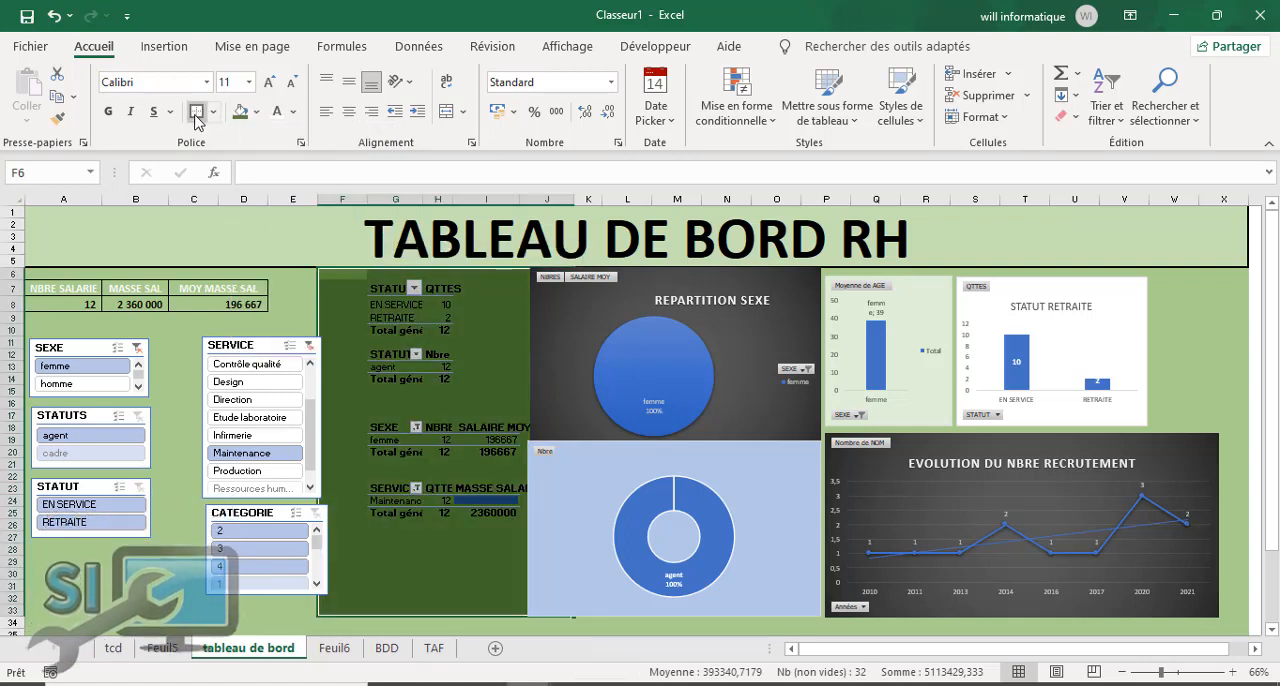
click(417, 412)
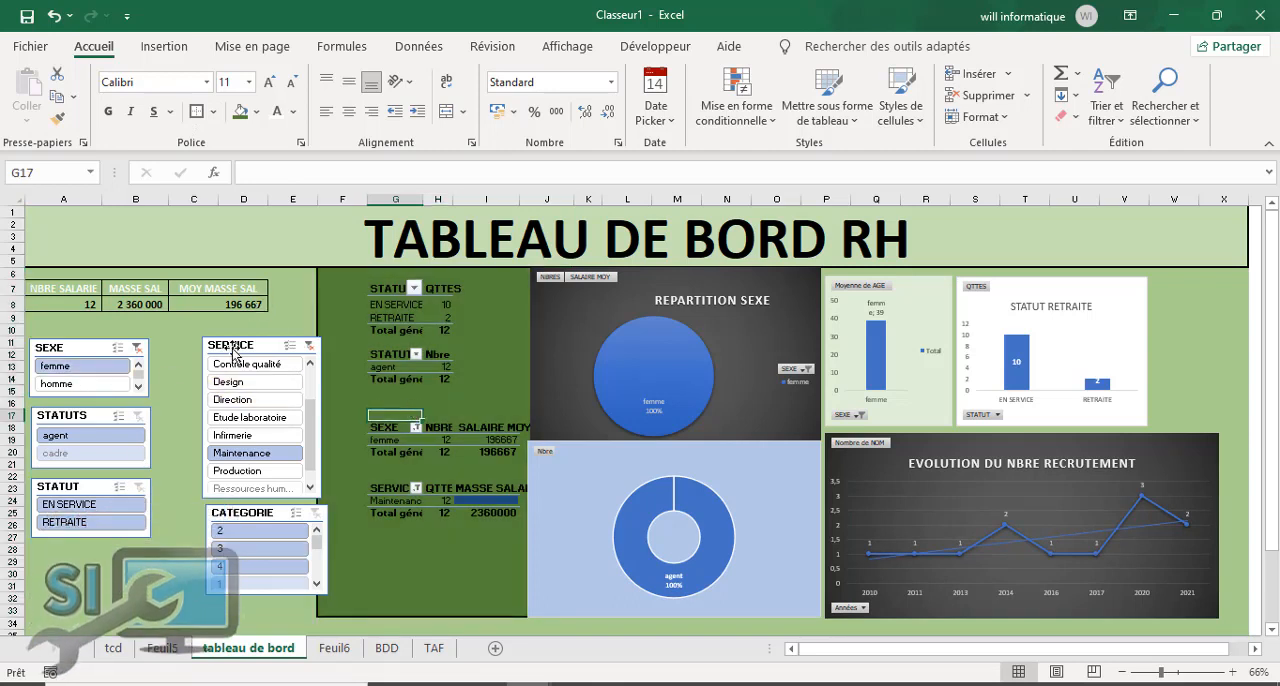
Step: Move the SERVICE and CATEGORIE slicers closer to the SEXE and STATUTS slicers, and nudge the Nbre doughnut chart slightly upward
drag(247, 348, 210, 351)
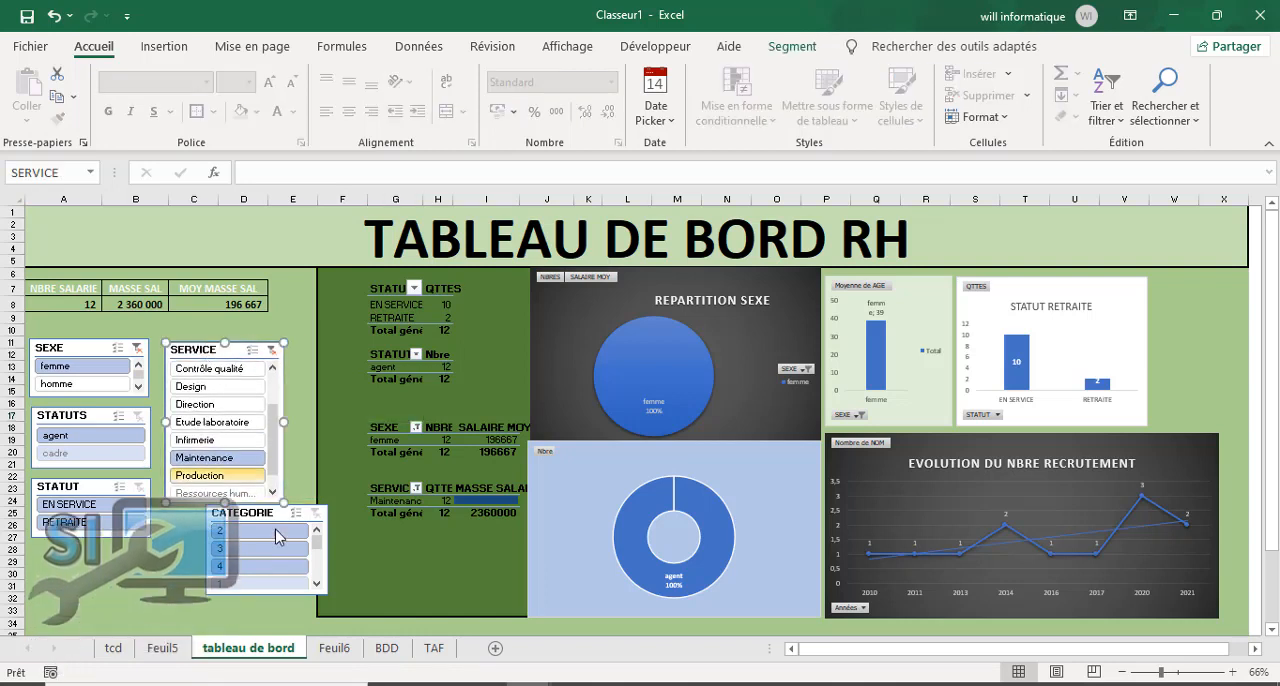
drag(262, 518, 221, 518)
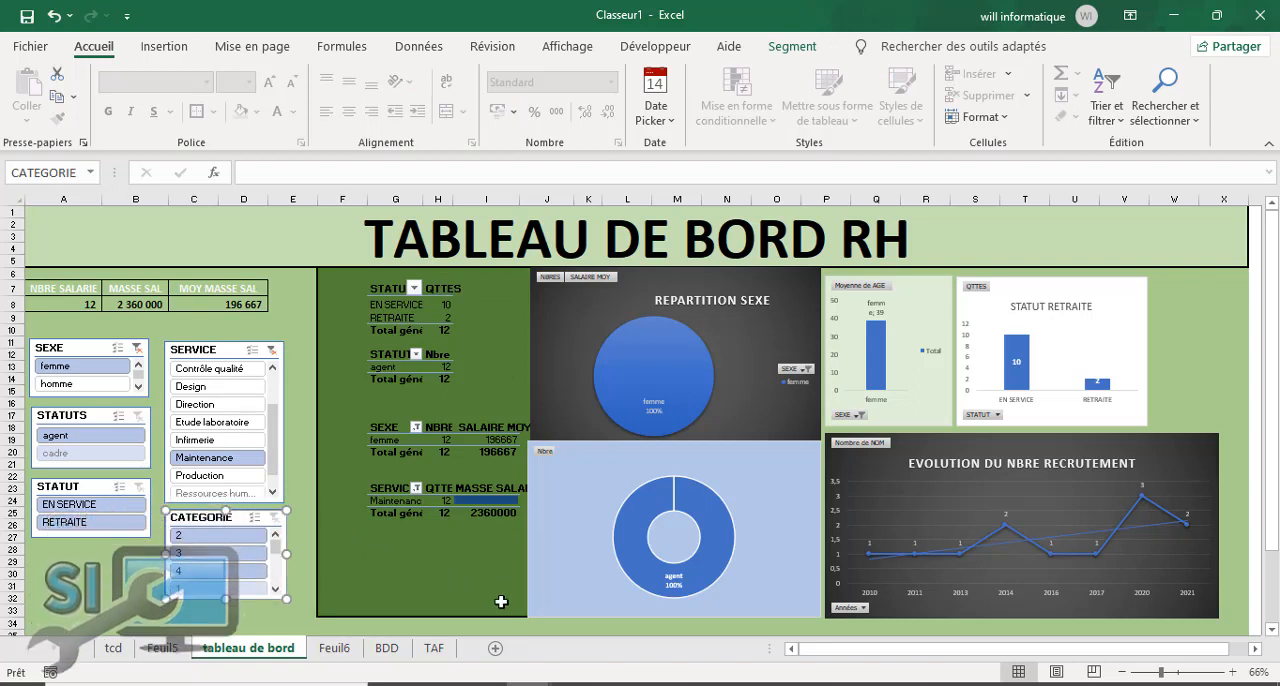
drag(536, 532, 555, 505)
Step: Copy the Solution Informatique logo from the SOMMAIRE sheet of the Base RH workbook
click(116, 236)
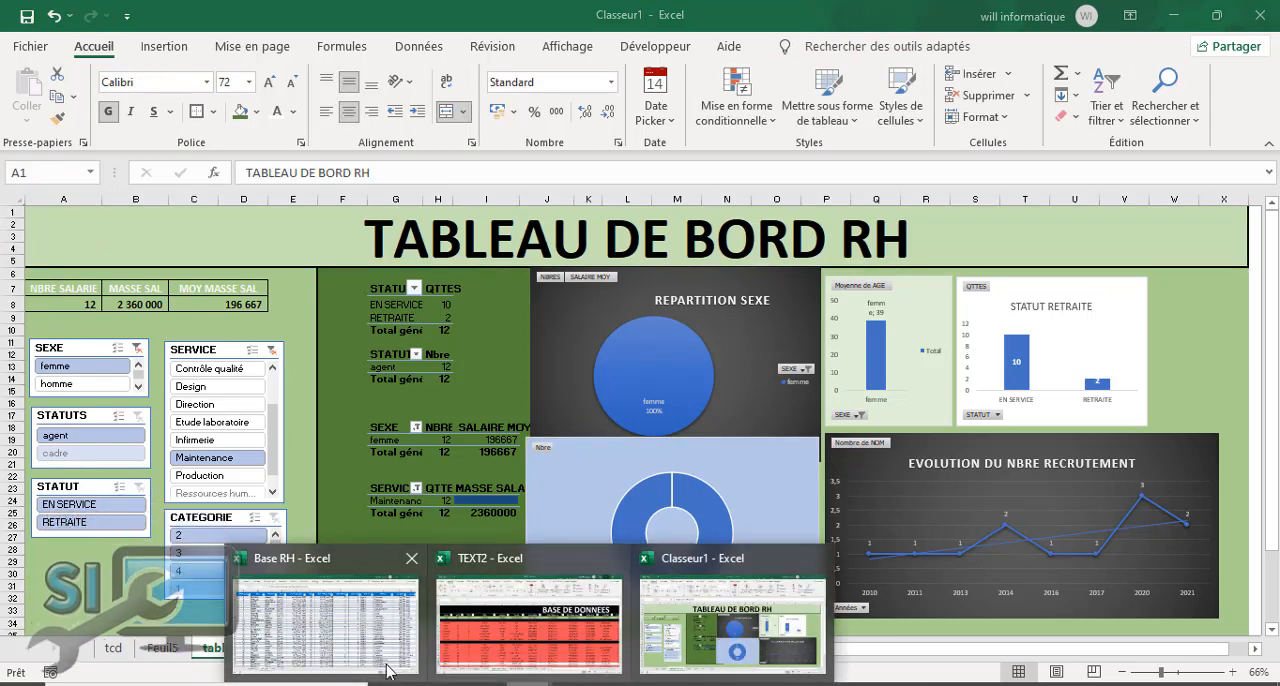
click(340, 641)
click(137, 648)
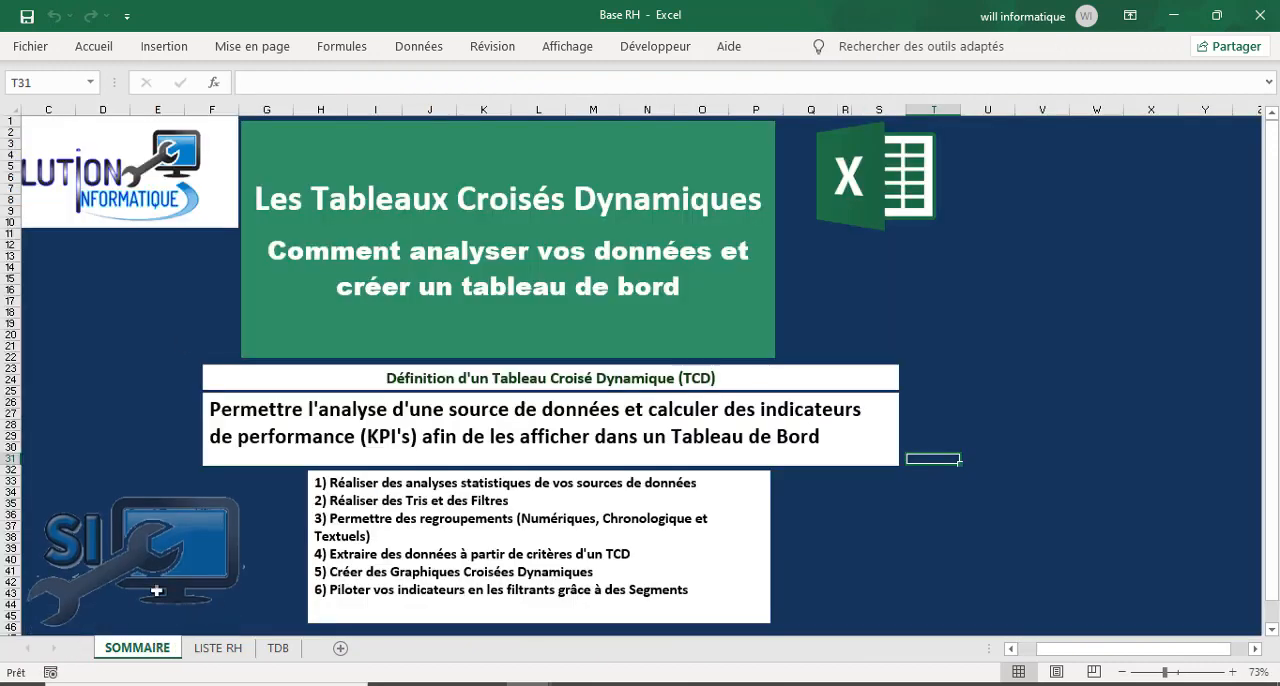
click(67, 174)
right_click(67, 172)
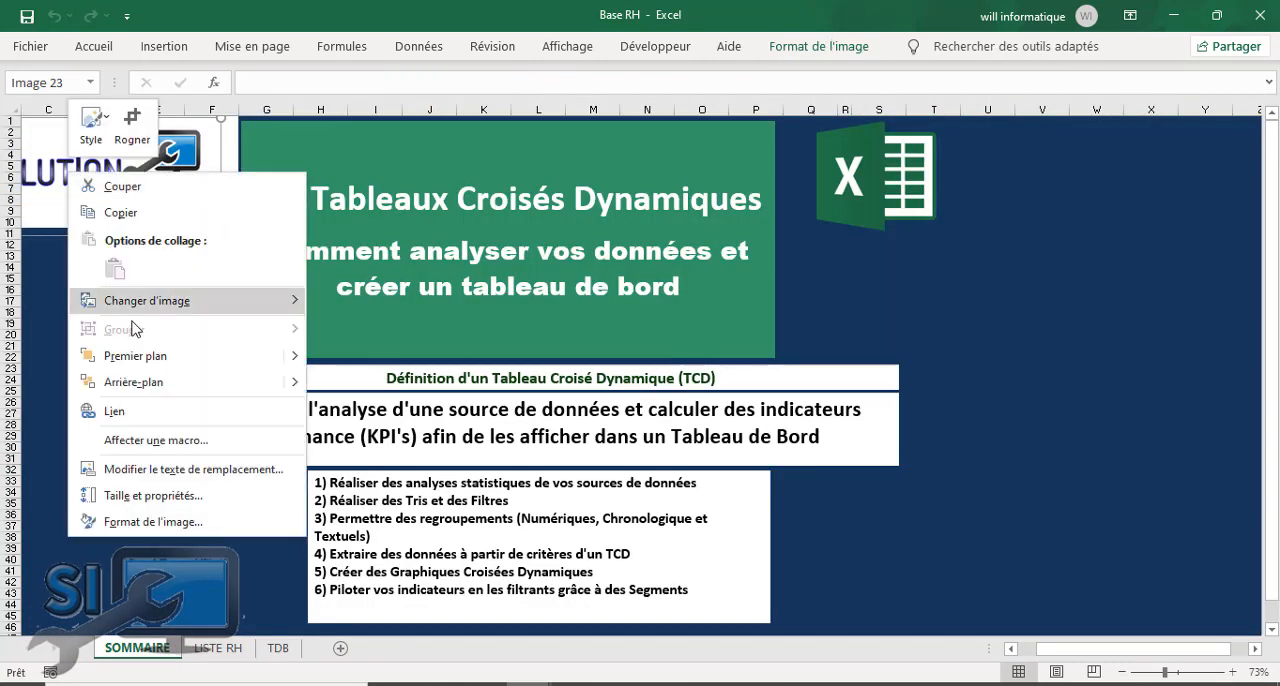
click(140, 215)
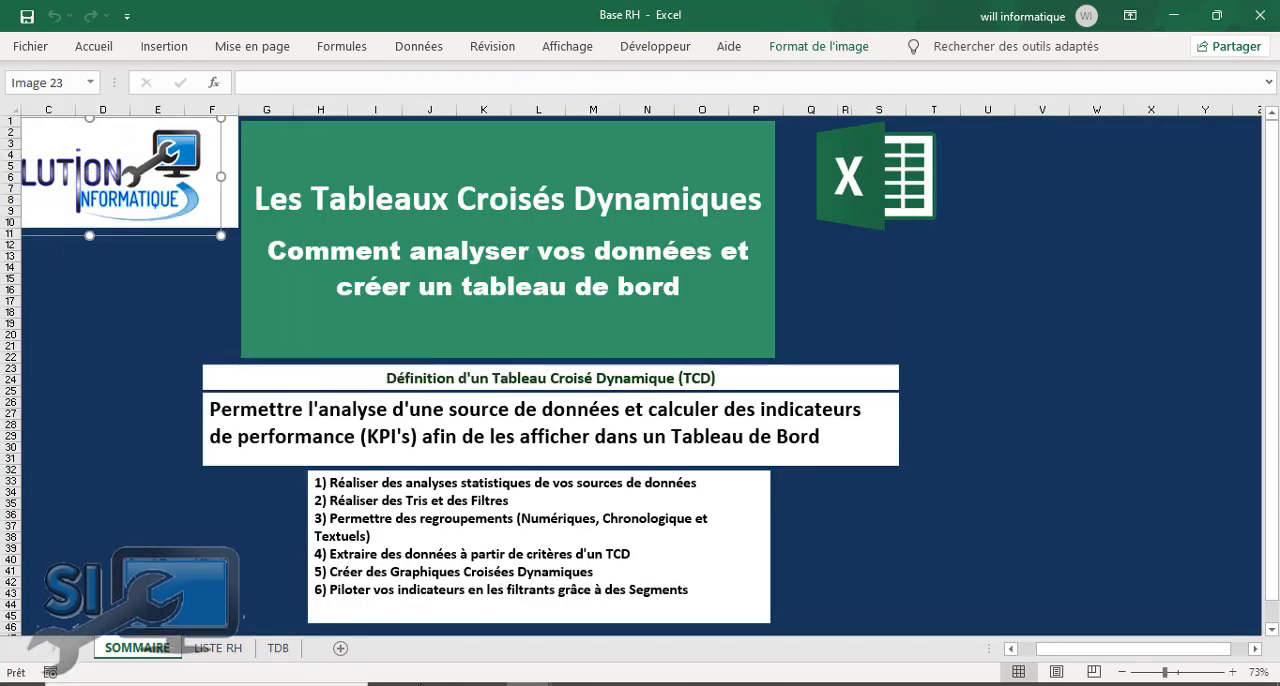
Step: Switch to the Classeur1 workbook, paste the company logo at the start of the dashboard title banner and shrink it to fit inside
mouse_move(530, 684)
click(731, 612)
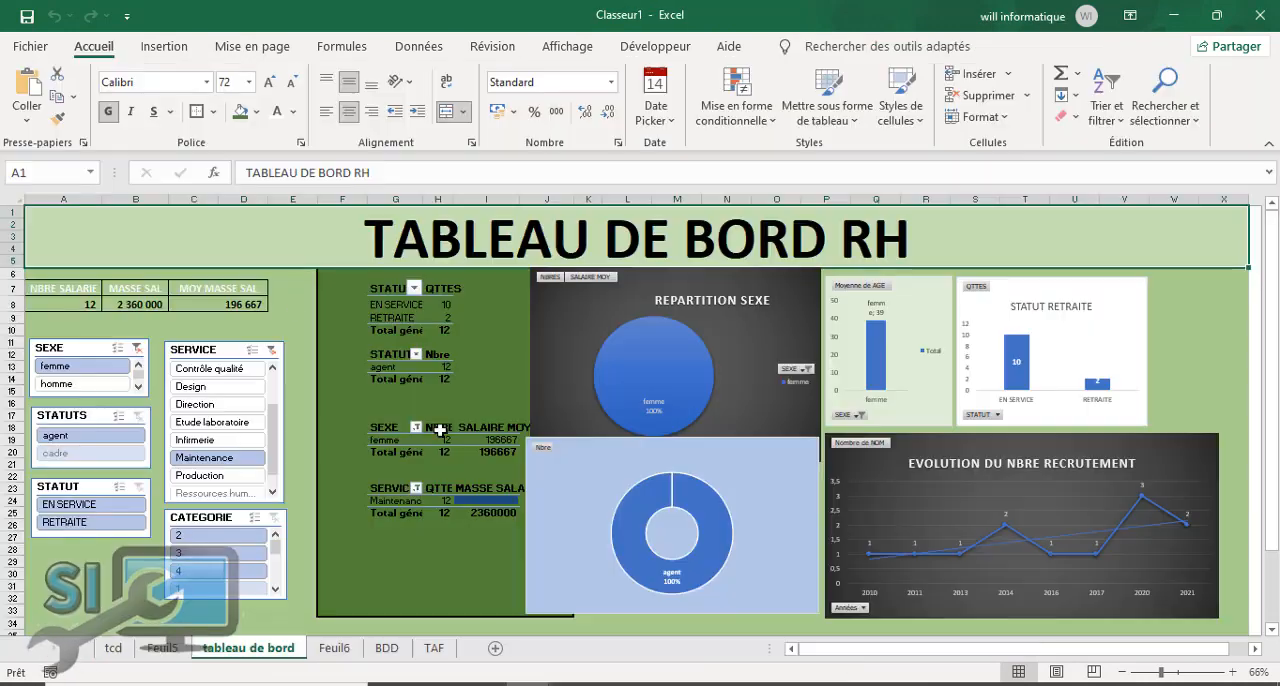
right_click(85, 243)
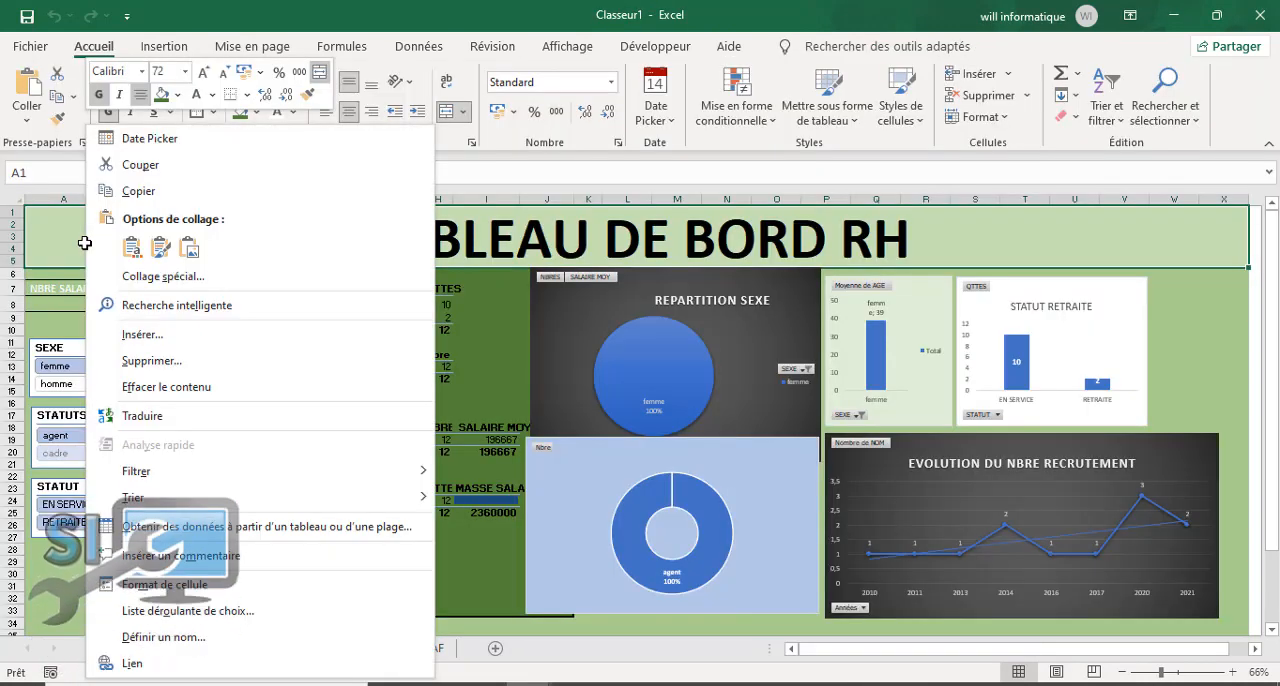
click(134, 245)
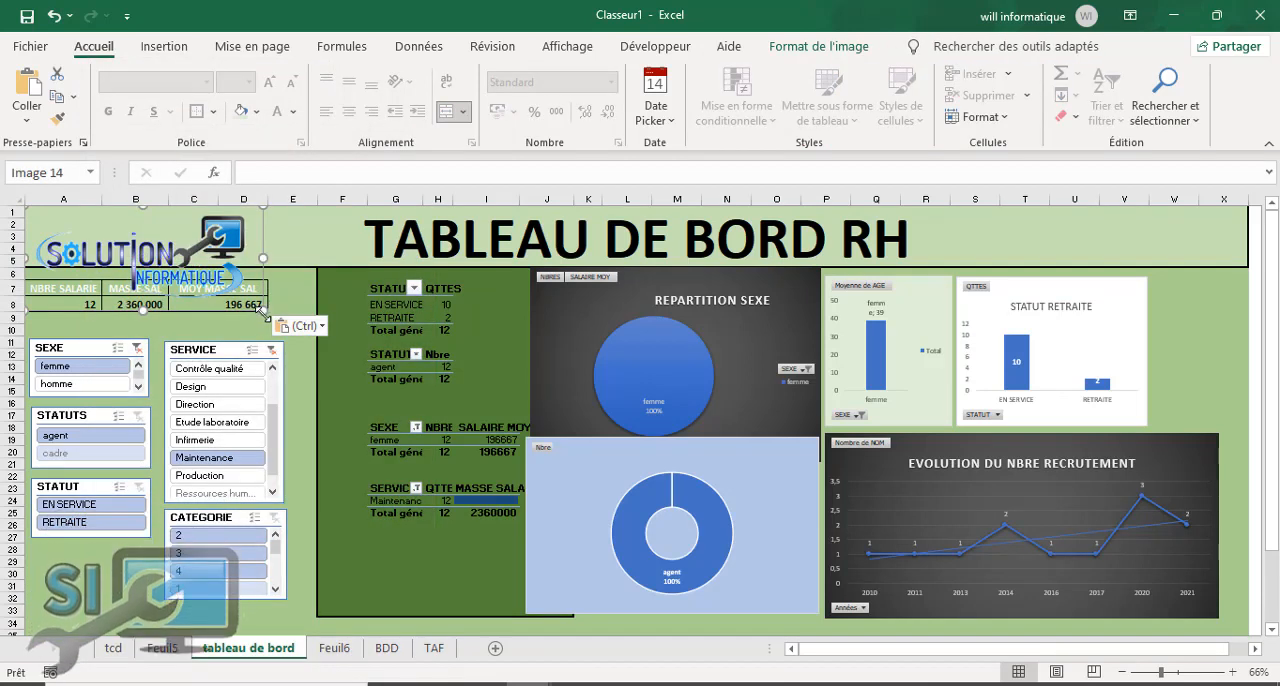
drag(263, 311, 185, 262)
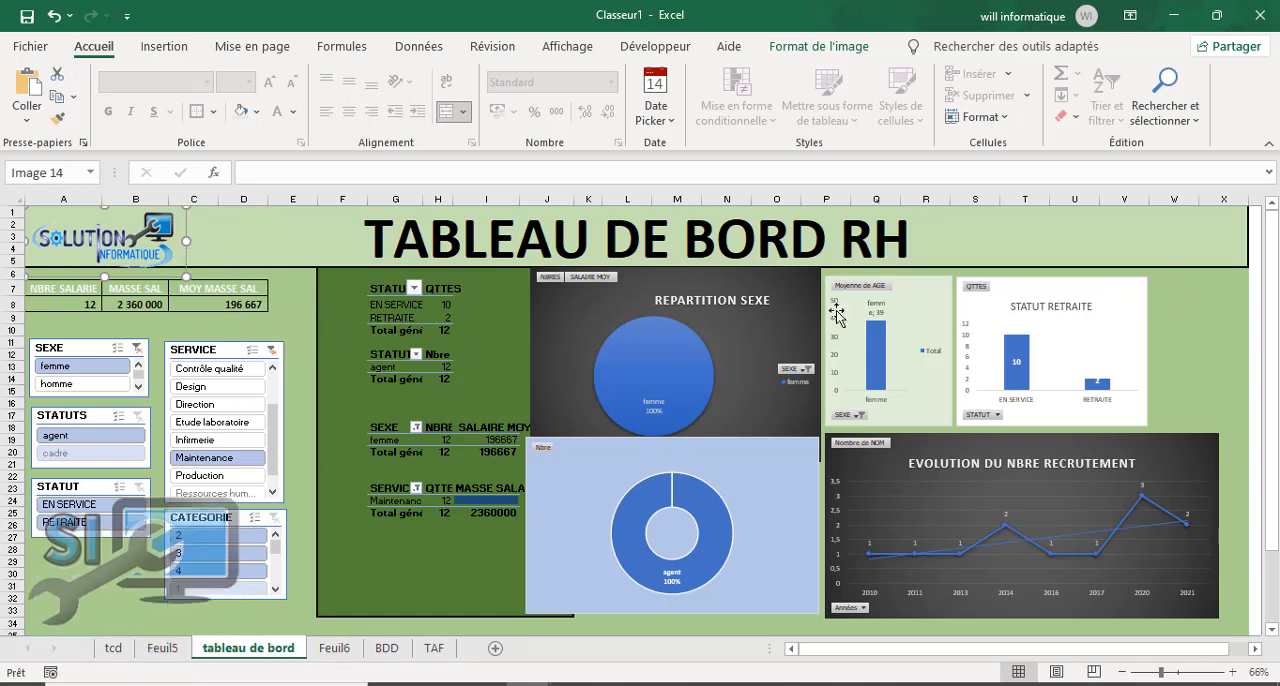
click(1063, 262)
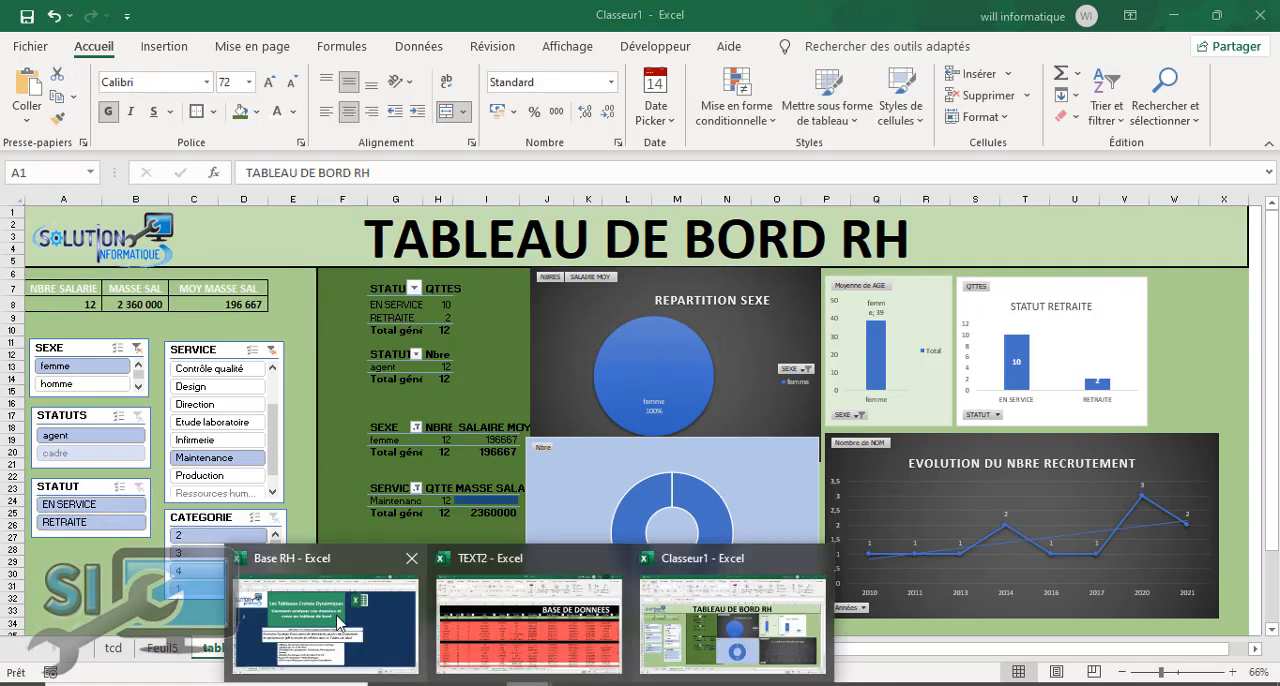
Step: Switch to the Base RH workbook and copy the Excel logo from the SOMMAIRE sheet
click(320, 612)
click(885, 185)
right_click(884, 187)
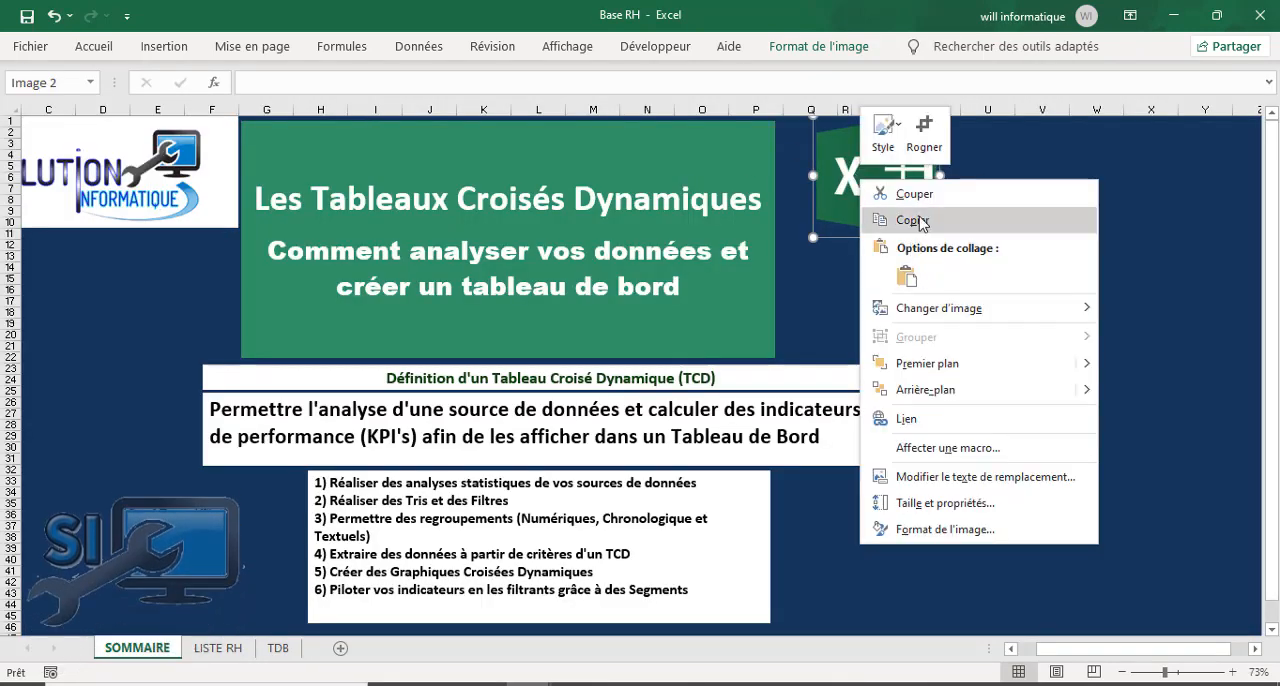
click(913, 220)
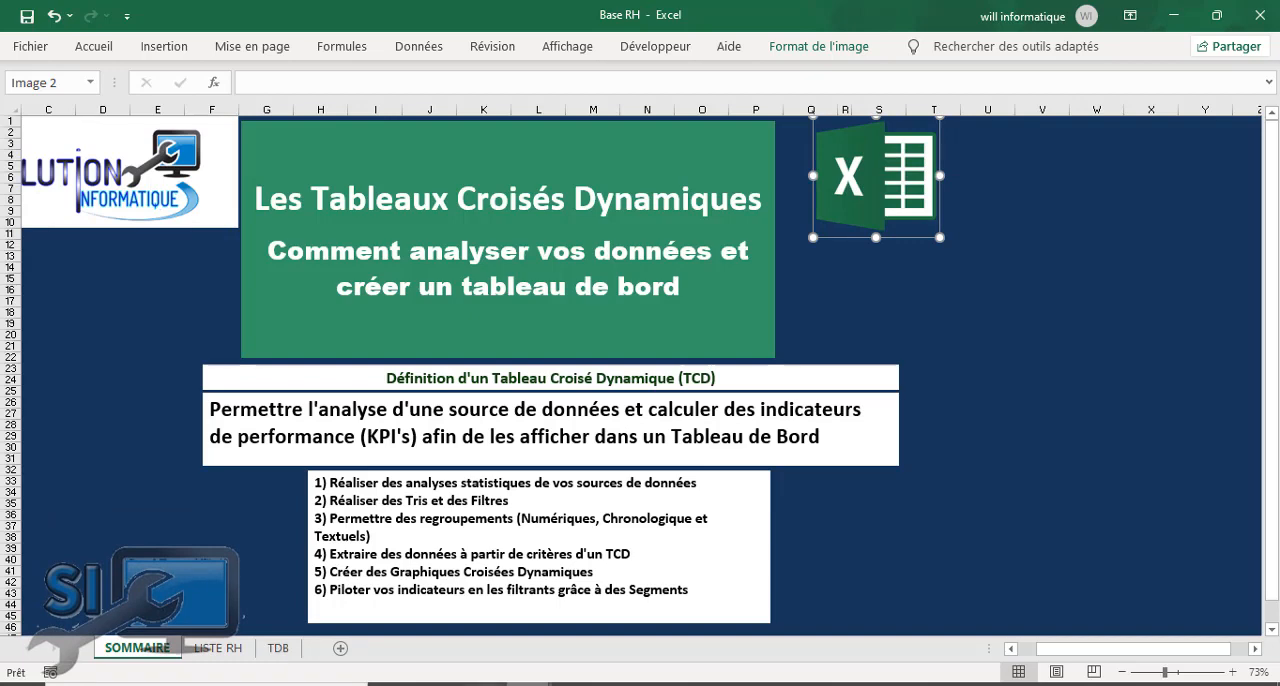
Step: Paste the Excel logo into the Classeur1 dashboard, shrink it to the banner height and place it at the far end of the title banner
click(735, 615)
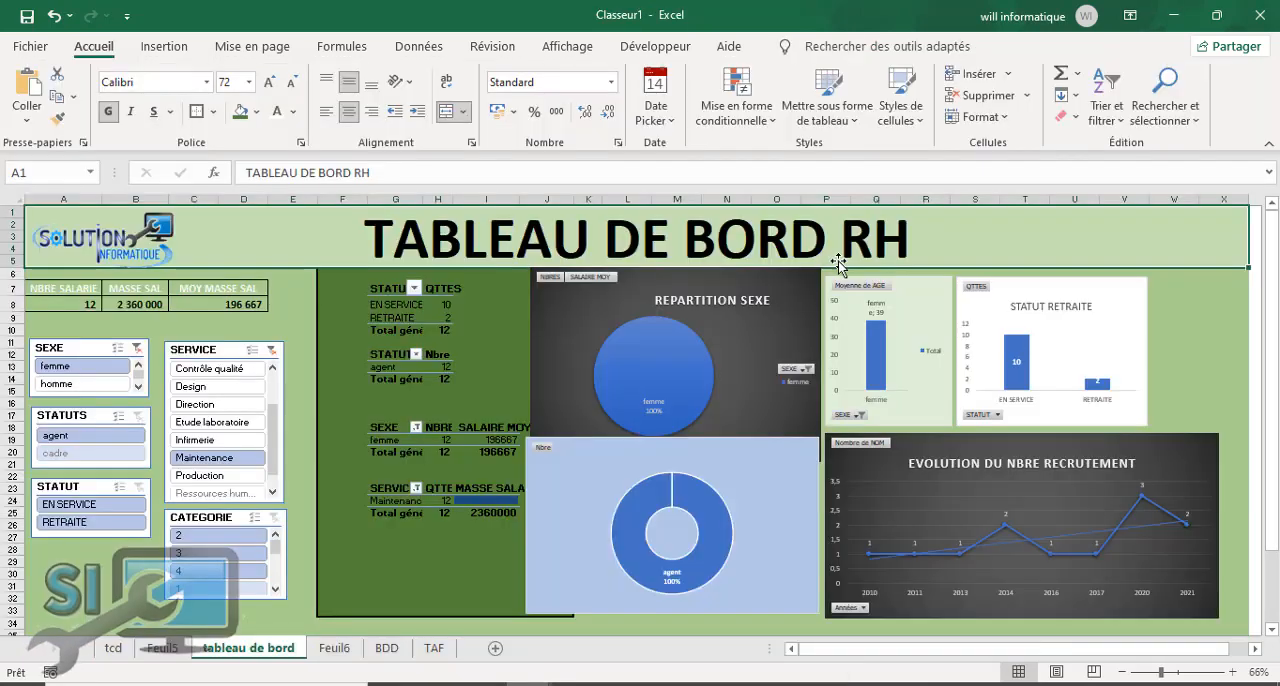
right_click(987, 237)
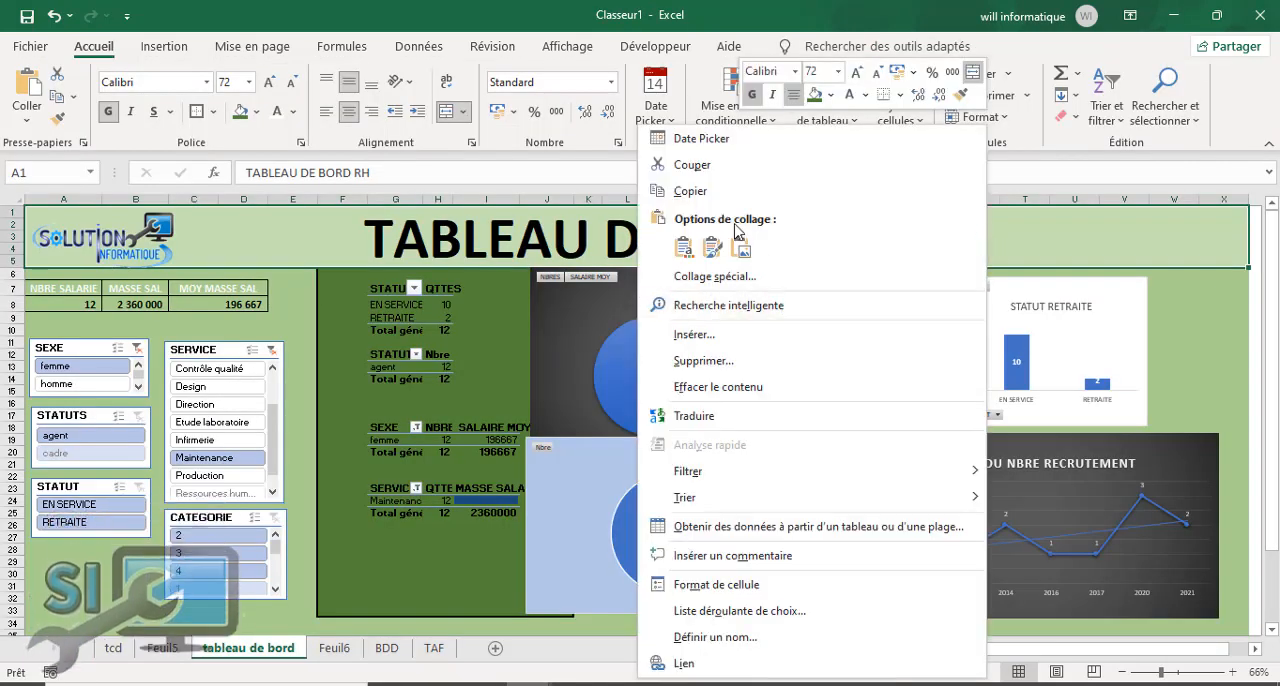
click(711, 249)
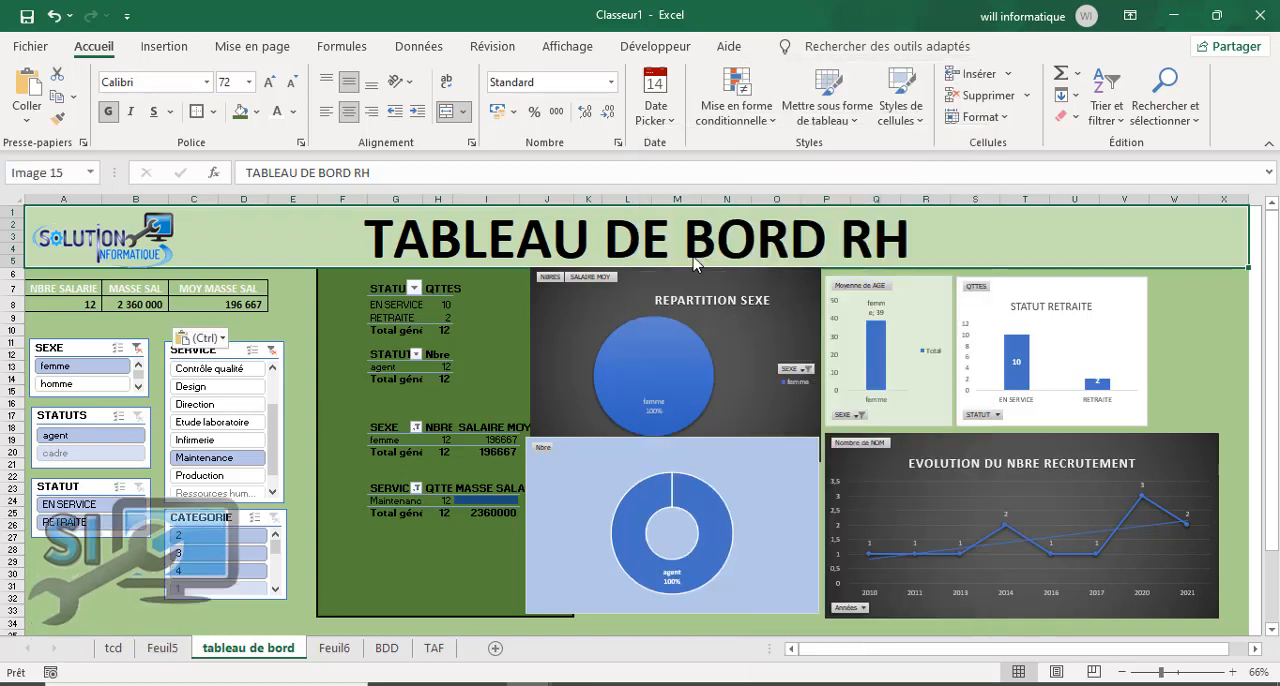
drag(35, 257, 1015, 262)
drag(1046, 211, 1047, 212)
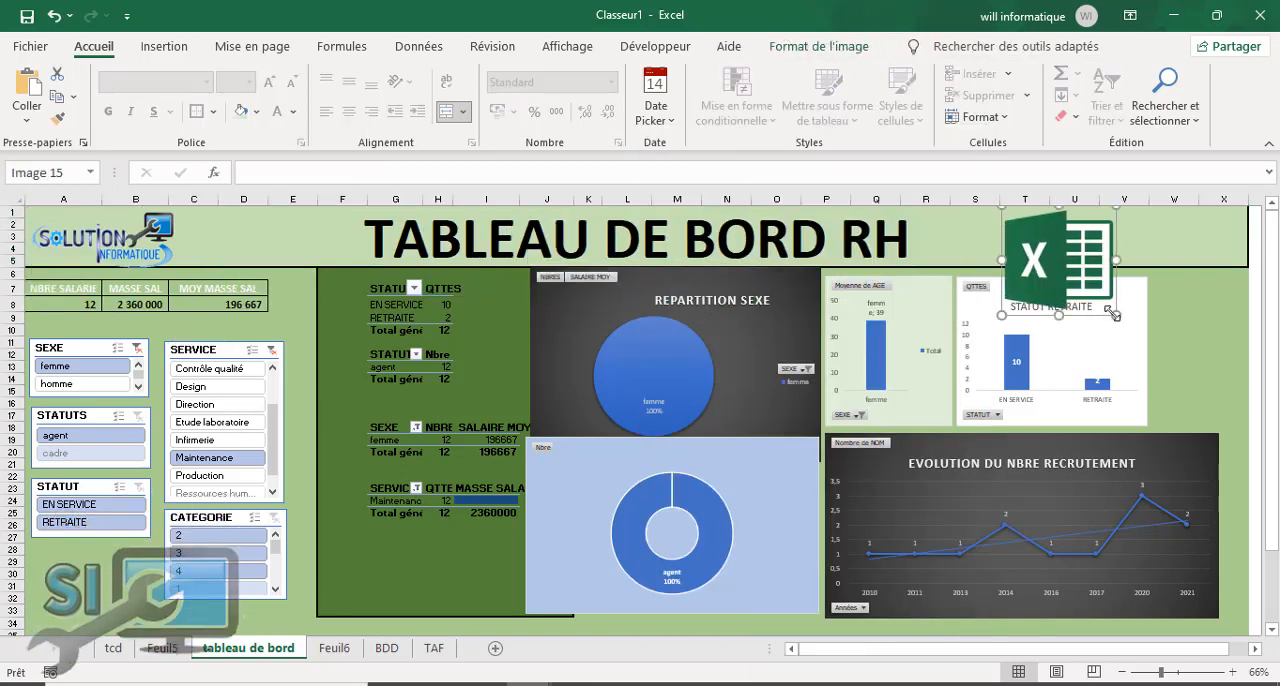
drag(1113, 314, 1213, 243)
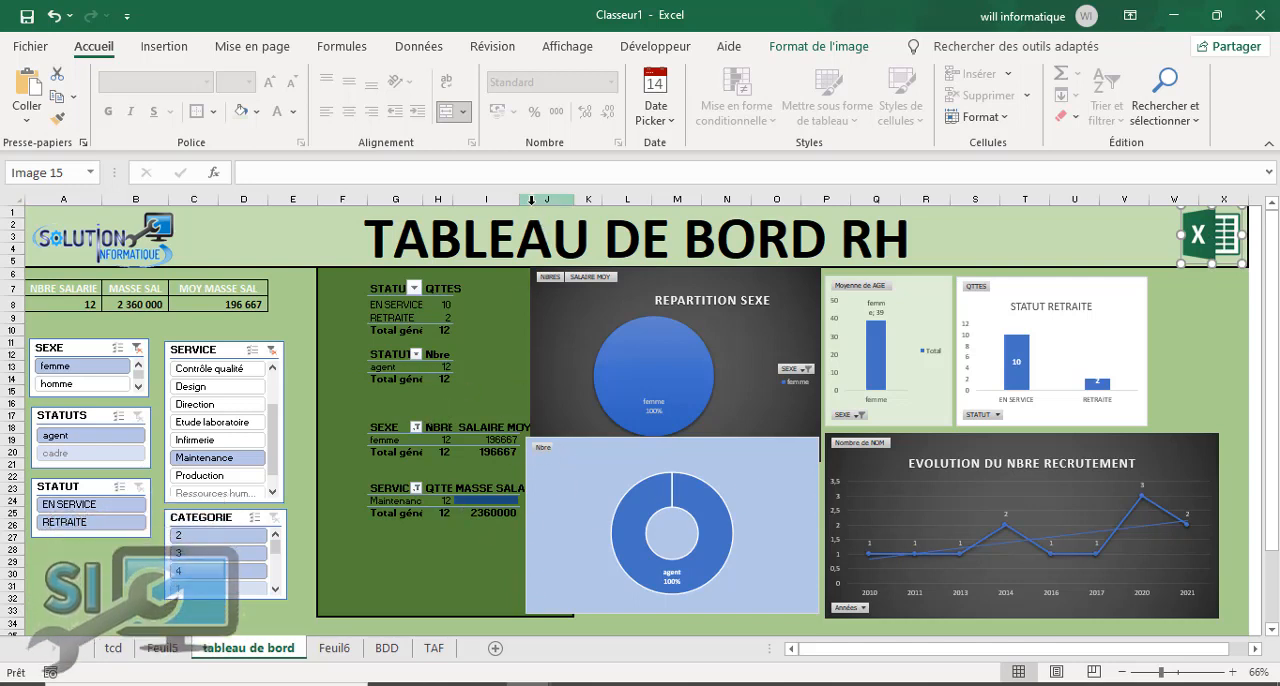
Step: Widen column I to fit the MASSE SALAIRE heading and nudge the Nbre doughnut chart to line up under the REPARTITION SEXE chart
drag(521, 199, 550, 199)
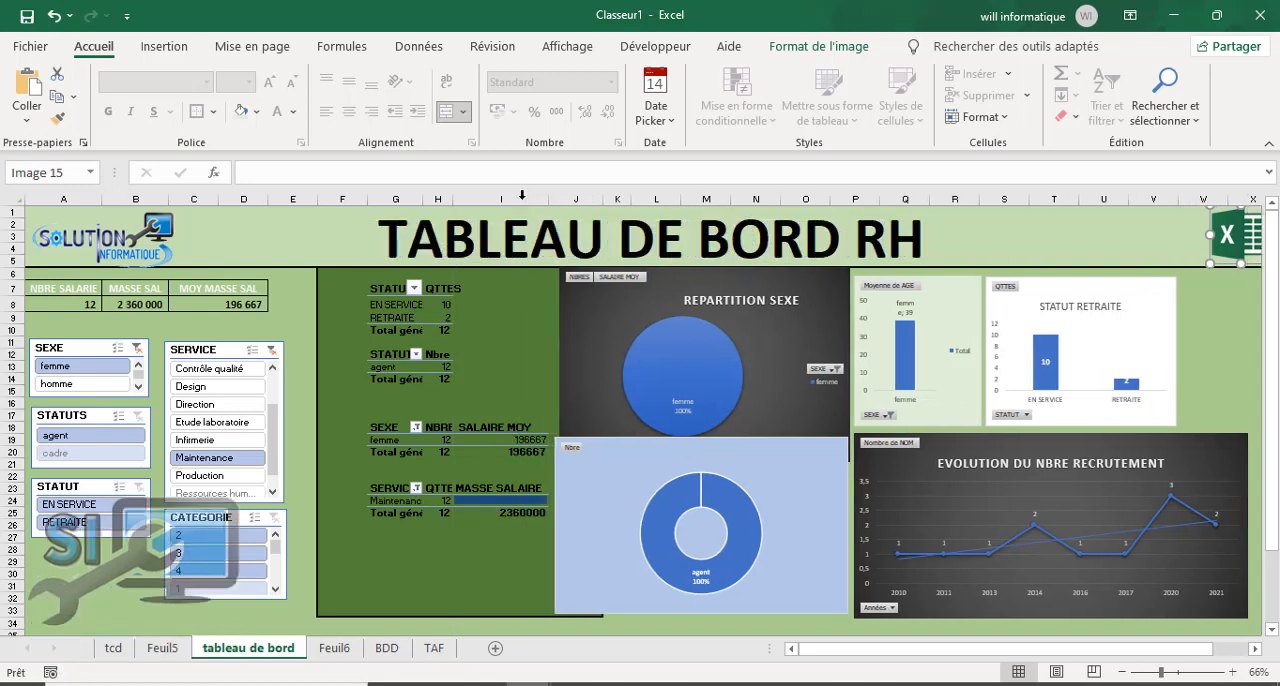
click(617, 607)
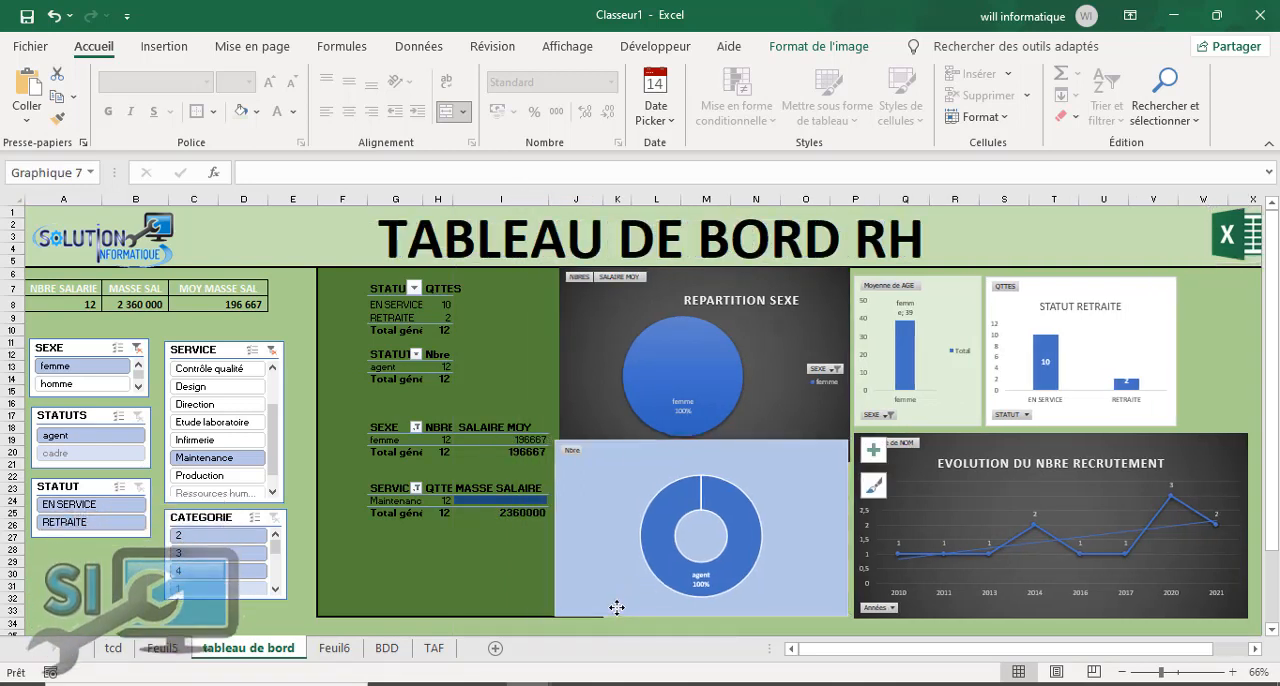
drag(617, 607, 620, 609)
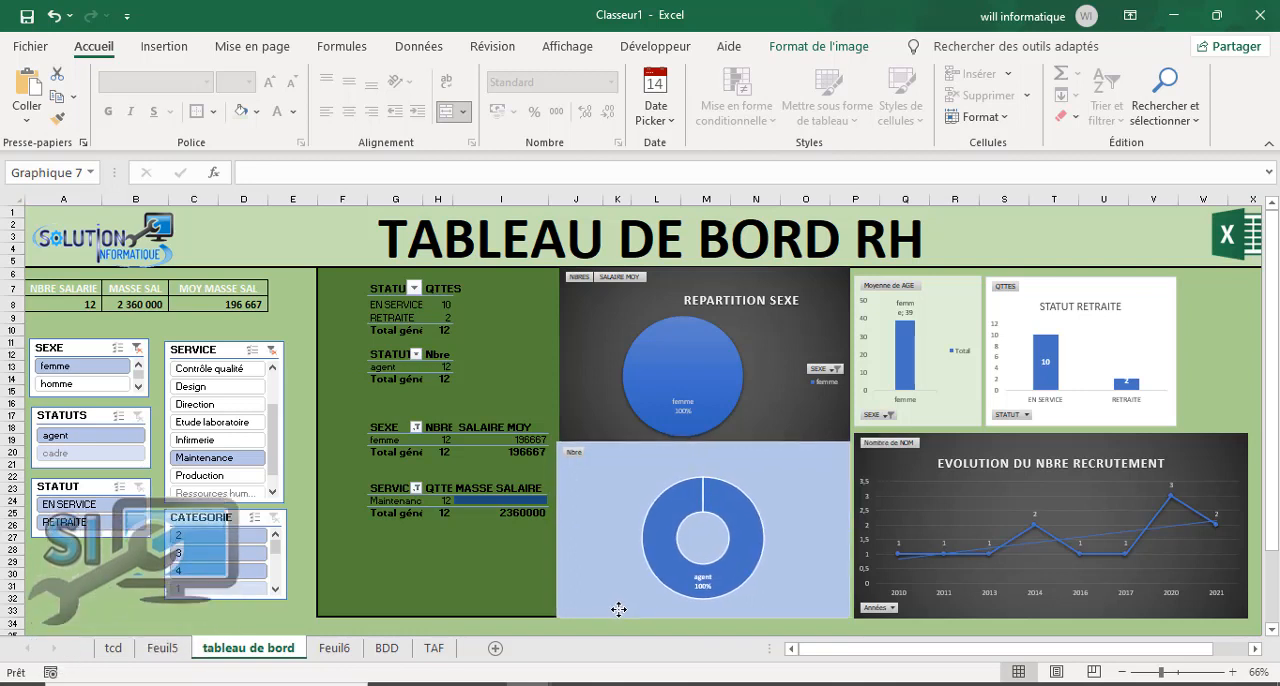
Step: Clear the filters of the SERVICE and SEXE slicers and check the full pivot tables
click(271, 351)
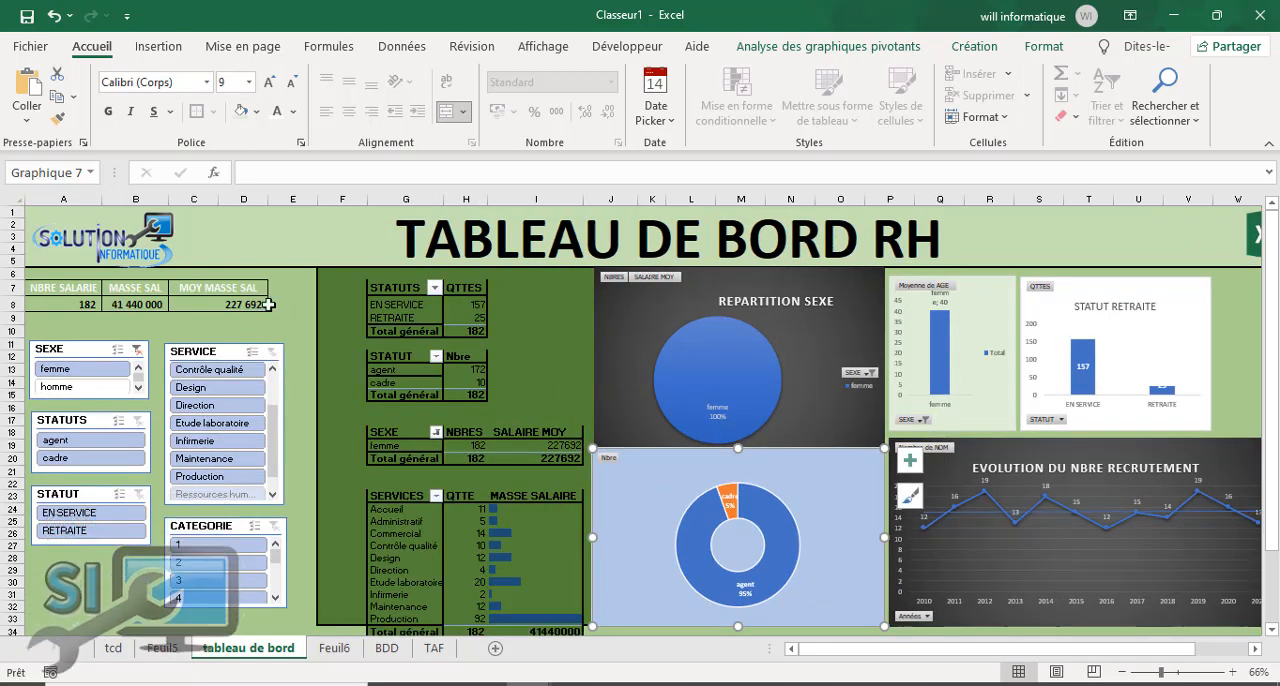
click(137, 349)
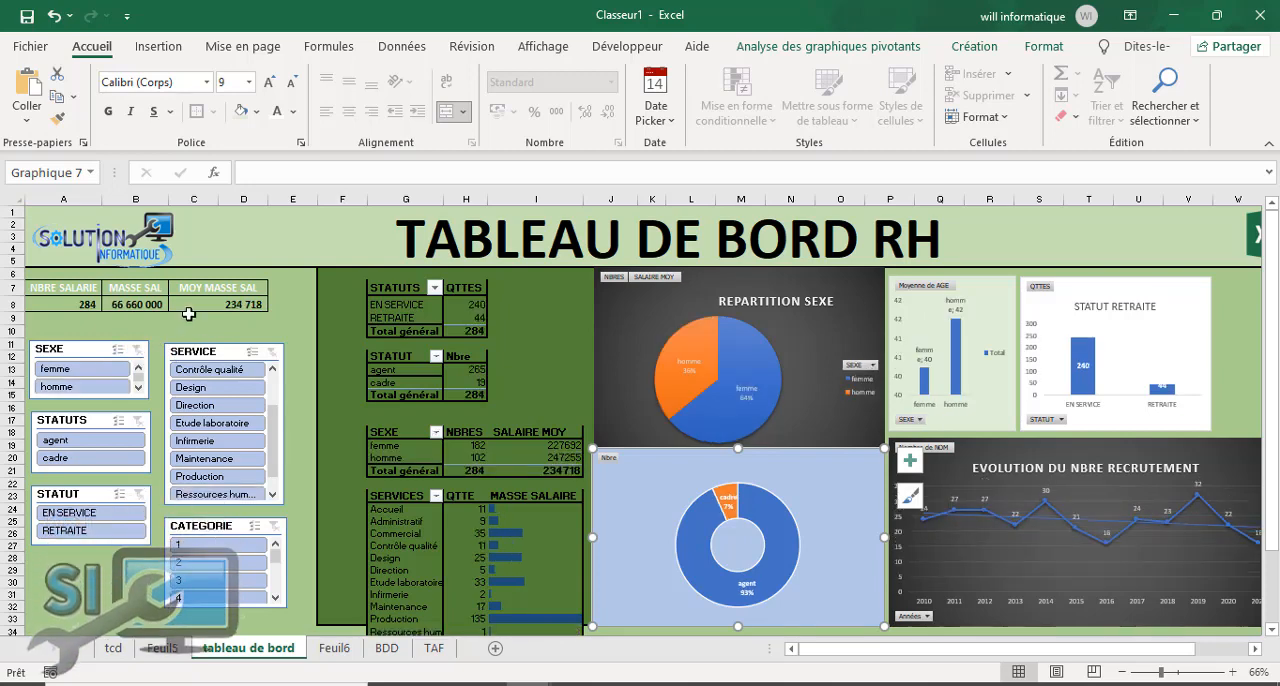
scroll(345, 481, down, 2)
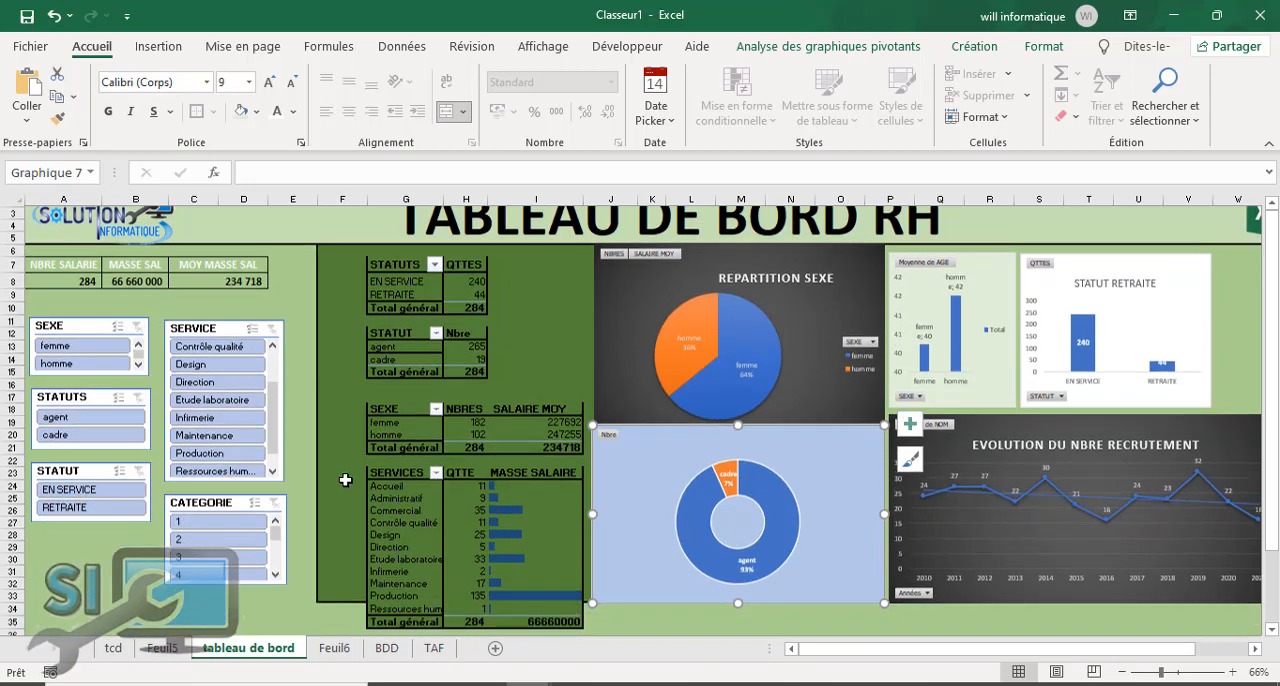
scroll(345, 485, up, 2)
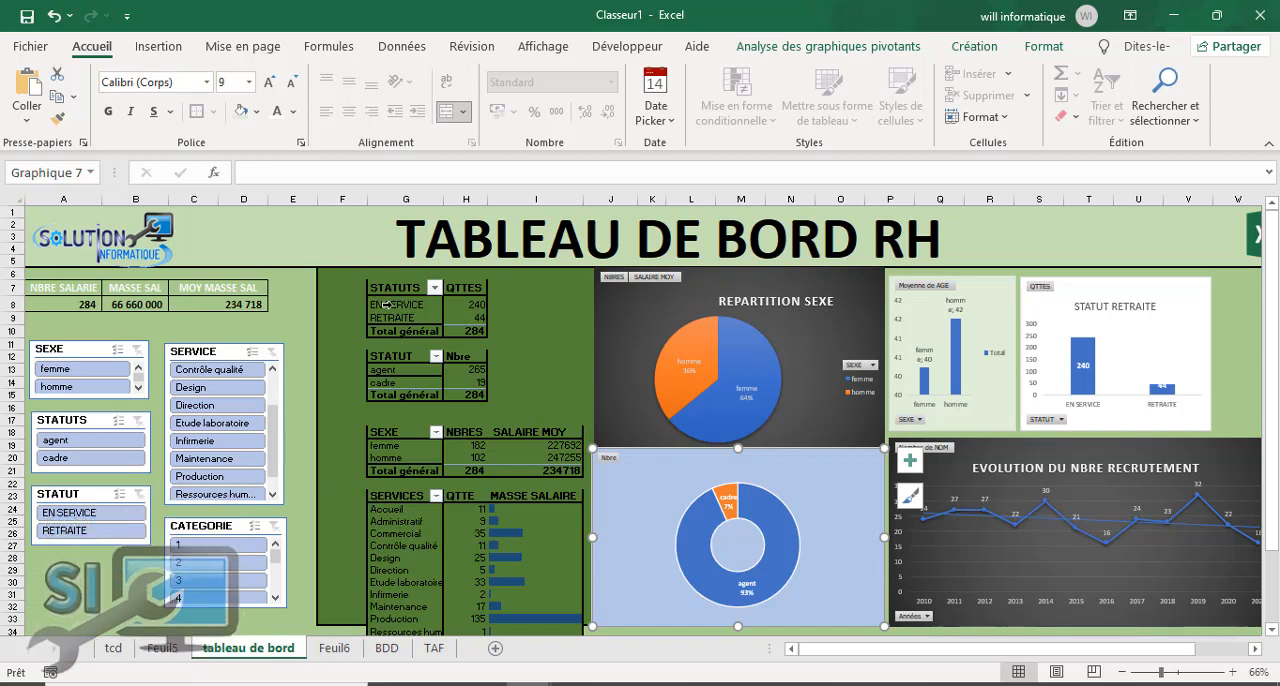
Step: Try a white font on the pivot tables in G7:I35 and undo the colour change
drag(386, 292, 557, 556)
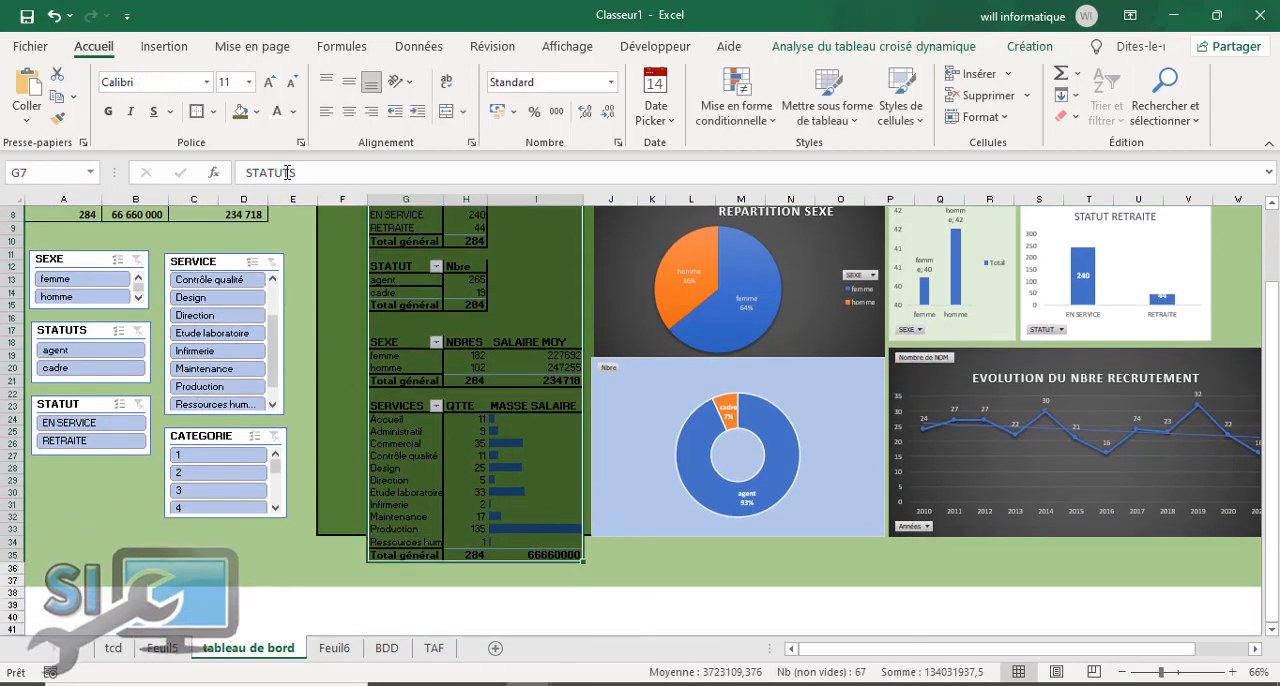
scroll(383, 322, up, 3)
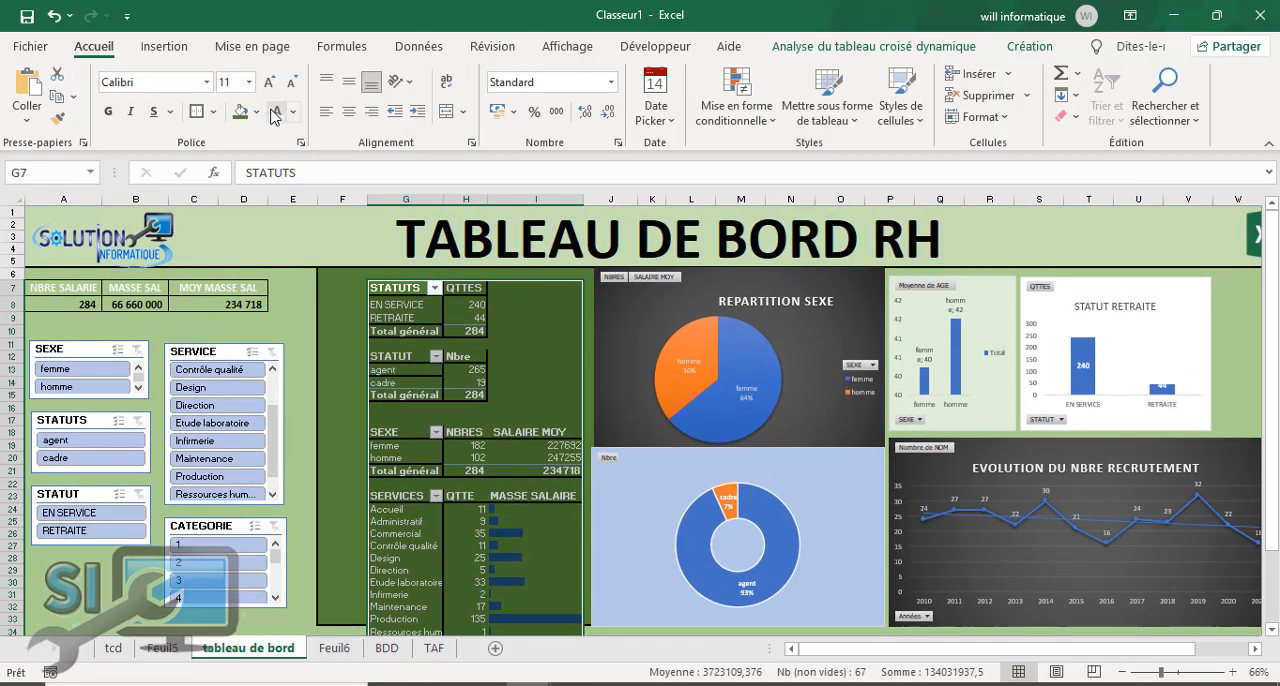
click(349, 329)
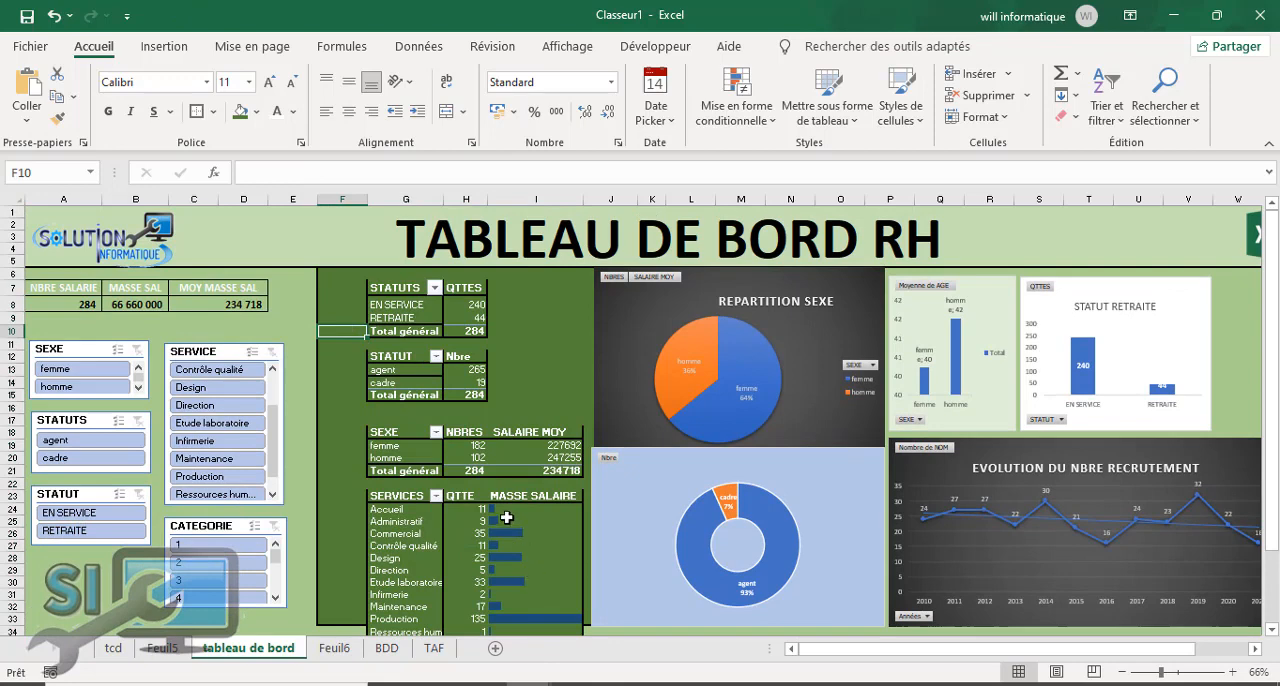
mouse_move(507, 517)
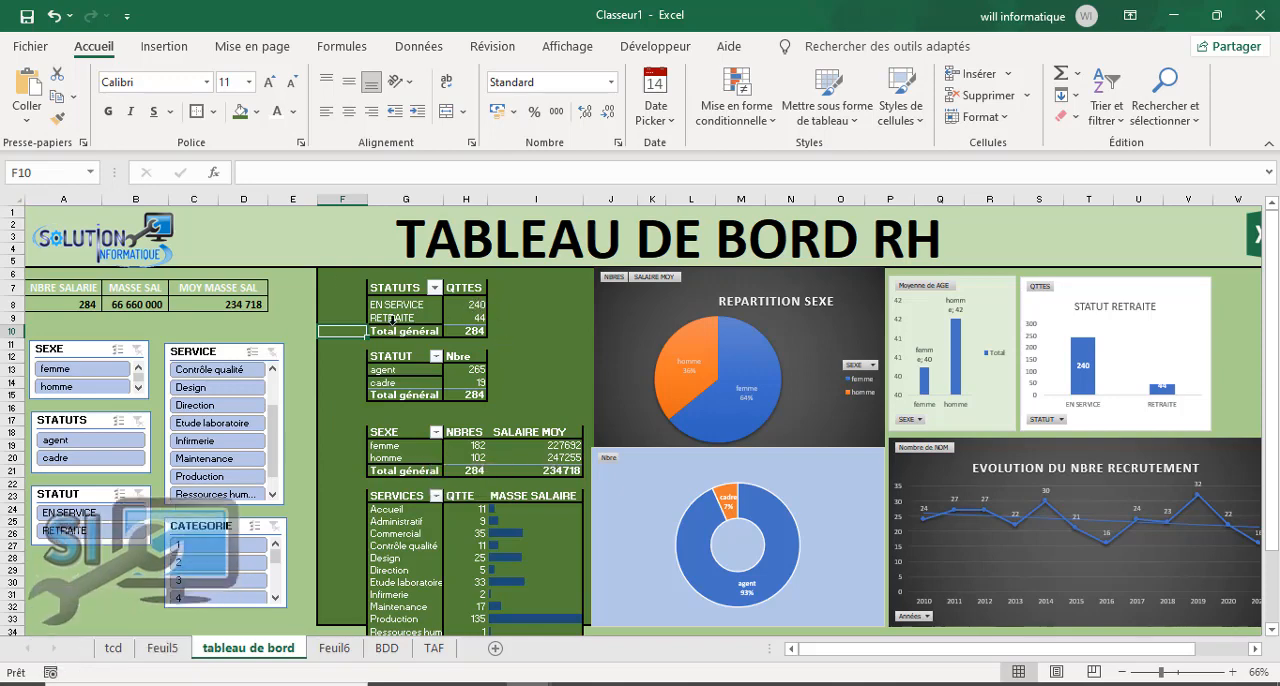
click(55, 16)
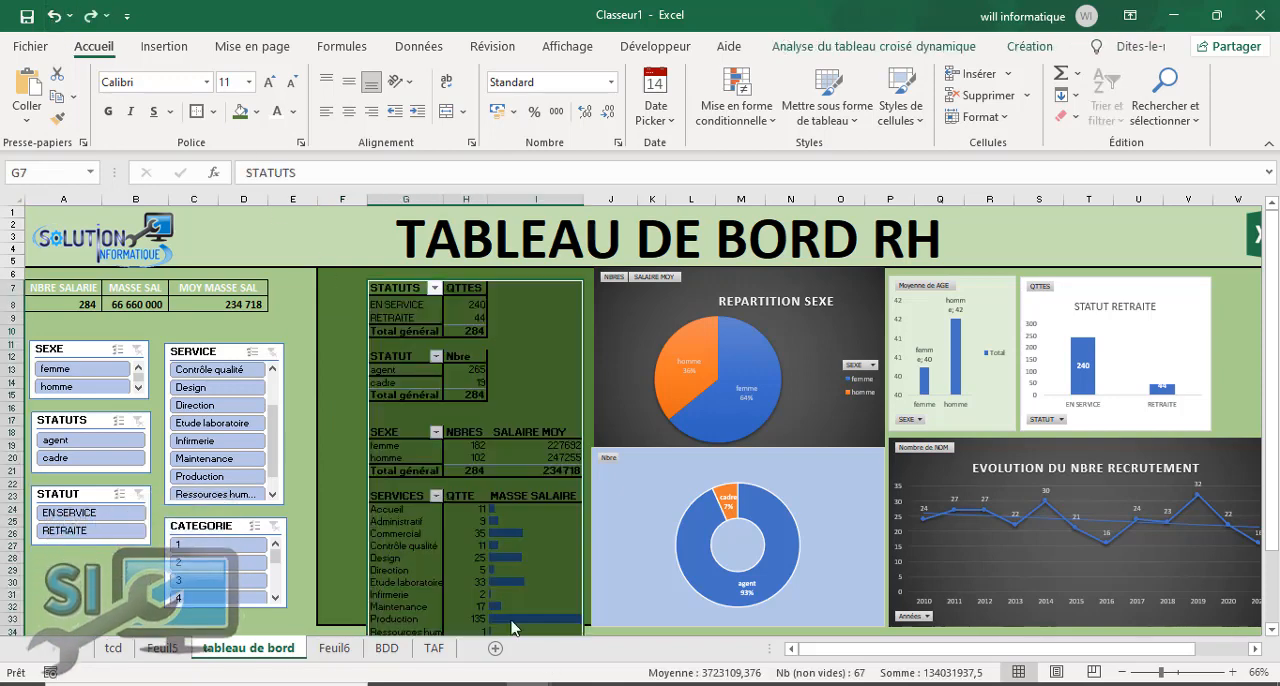
click(339, 359)
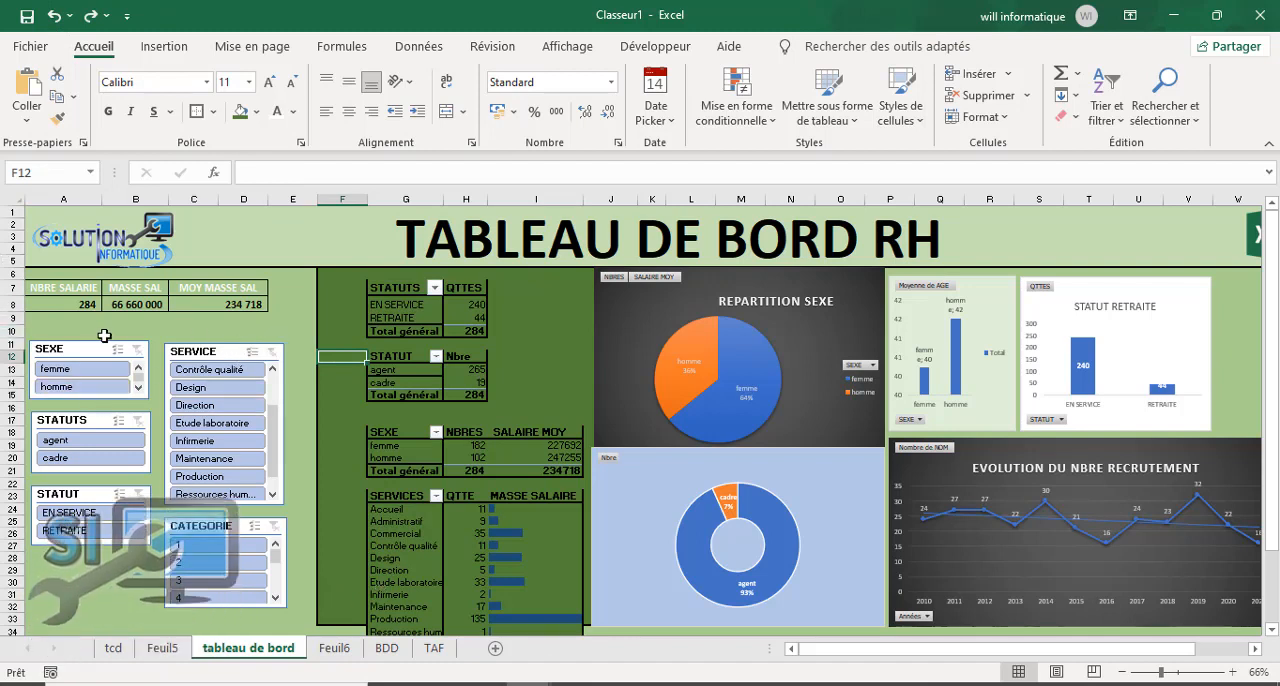
Step: Nudge the SERVICE slicer slightly towards the SEXE slicer and fill the slicer area A10:E35 with the orange theme colour darkened by 50%
drag(208, 350, 203, 350)
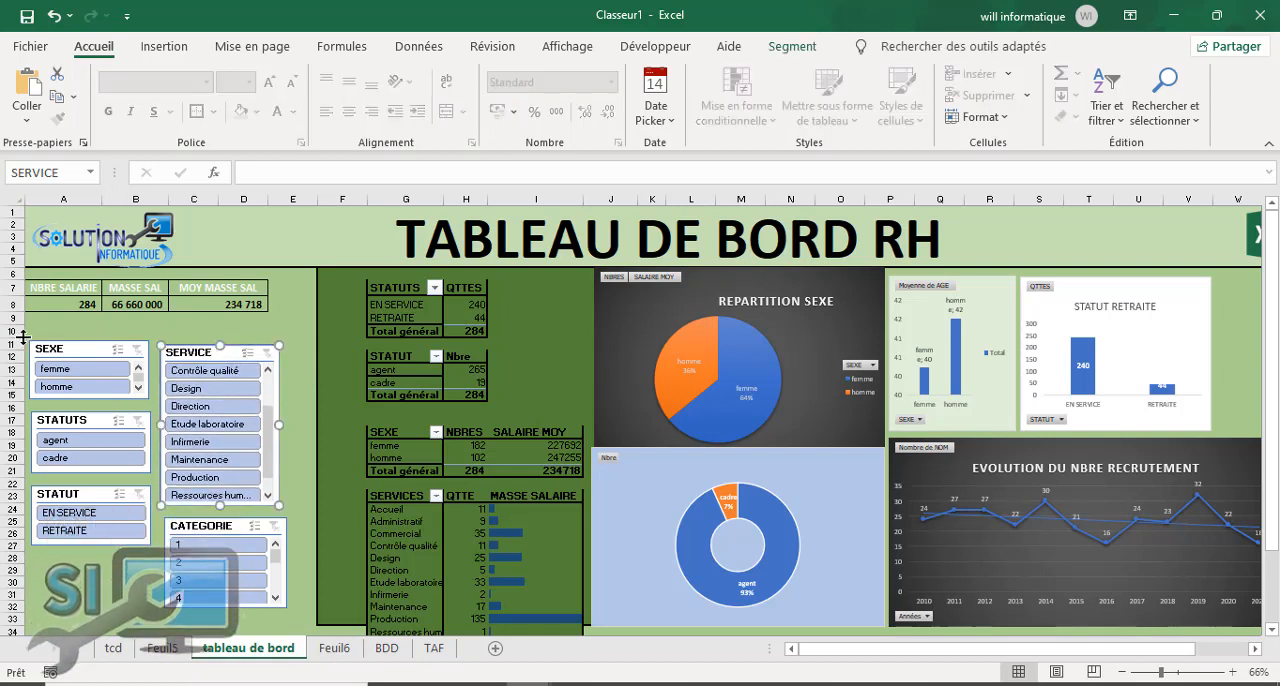
mouse_move(31, 331)
mouse_down()
mouse_move(150, 331)
mouse_move(309, 360)
mouse_move(320, 557)
mouse_move(303, 617)
mouse_up()
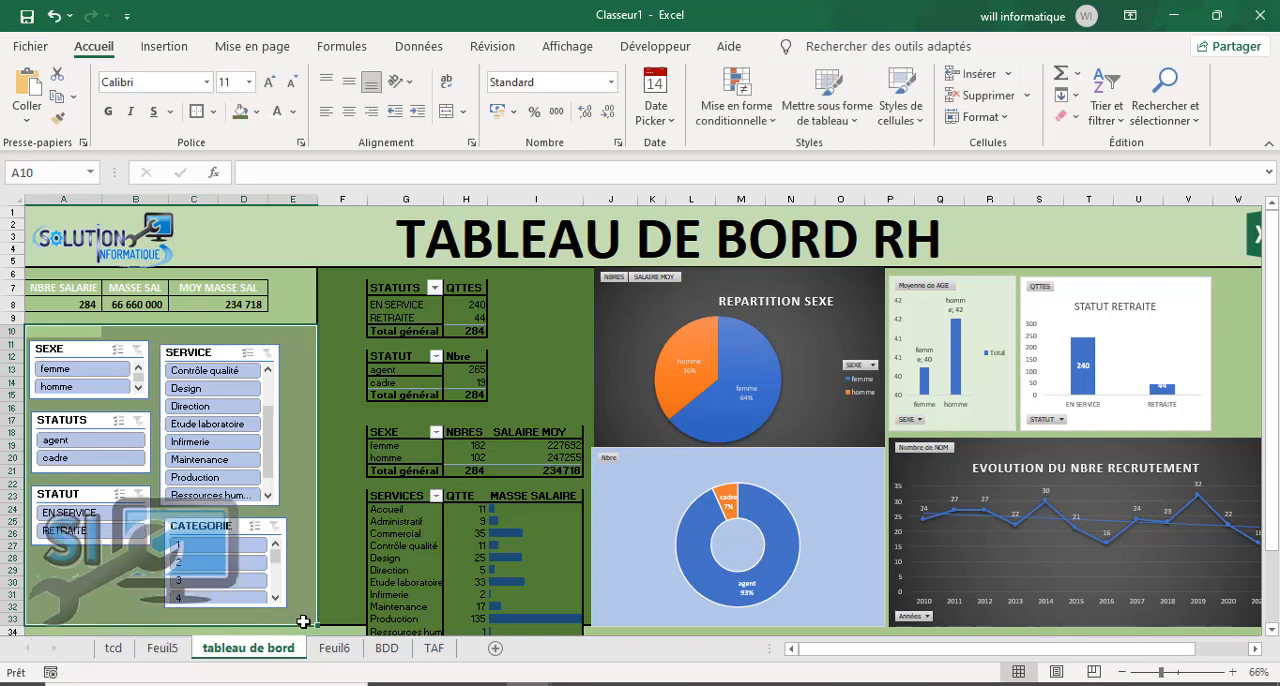
drag(40, 331, 289, 581)
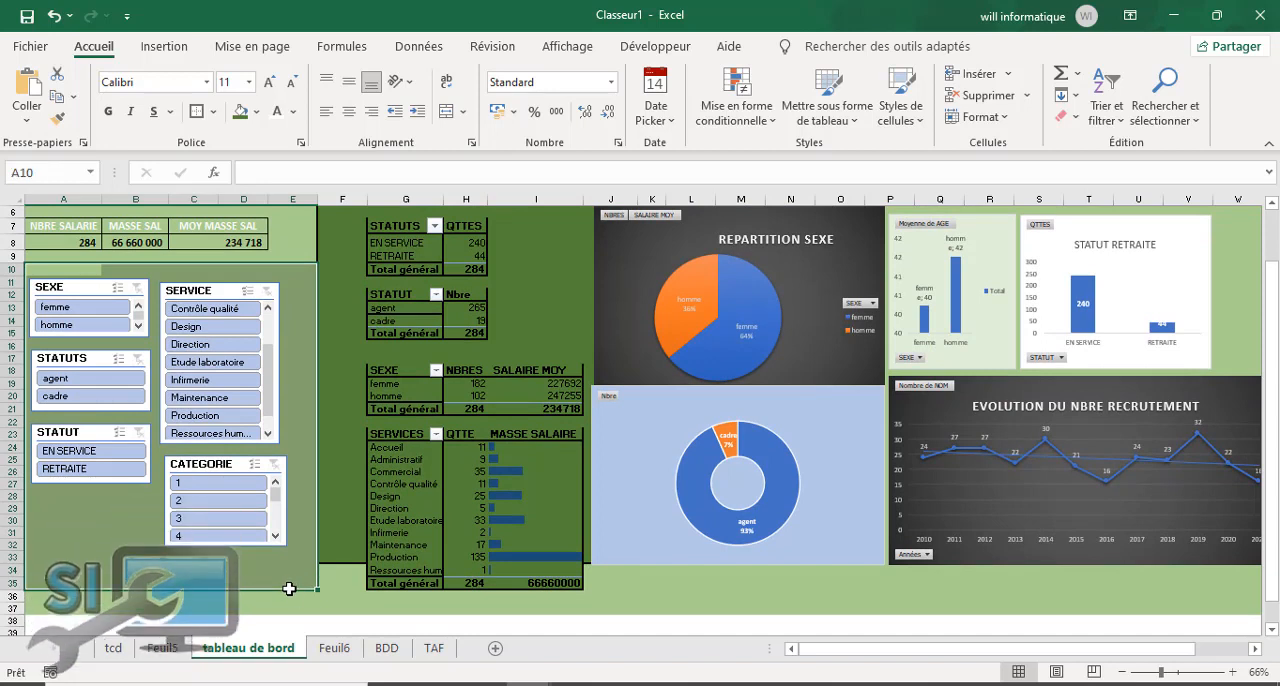
click(258, 112)
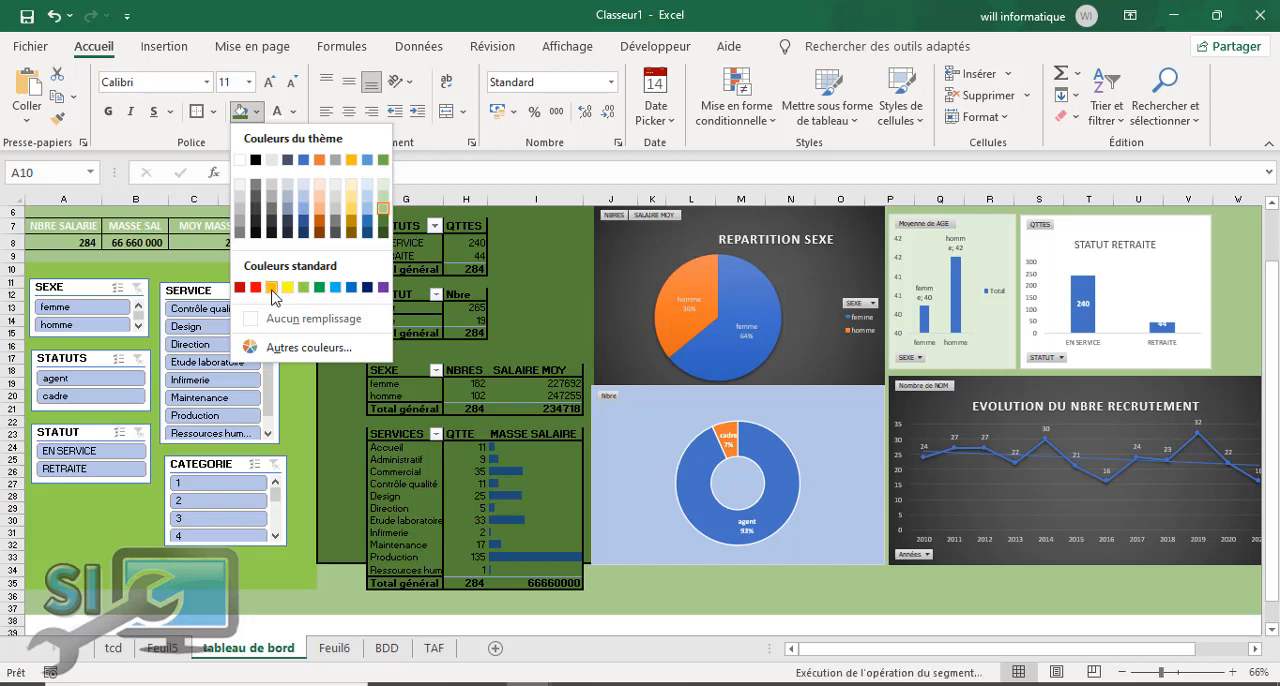
click(319, 233)
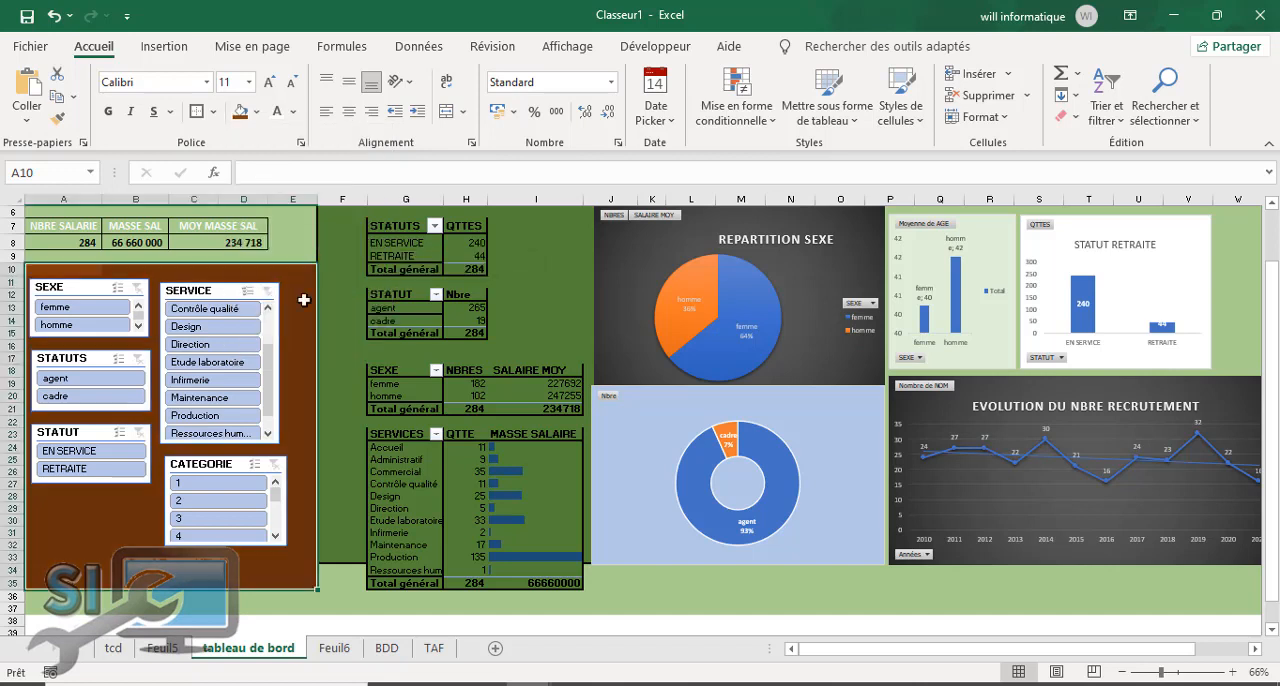
click(298, 475)
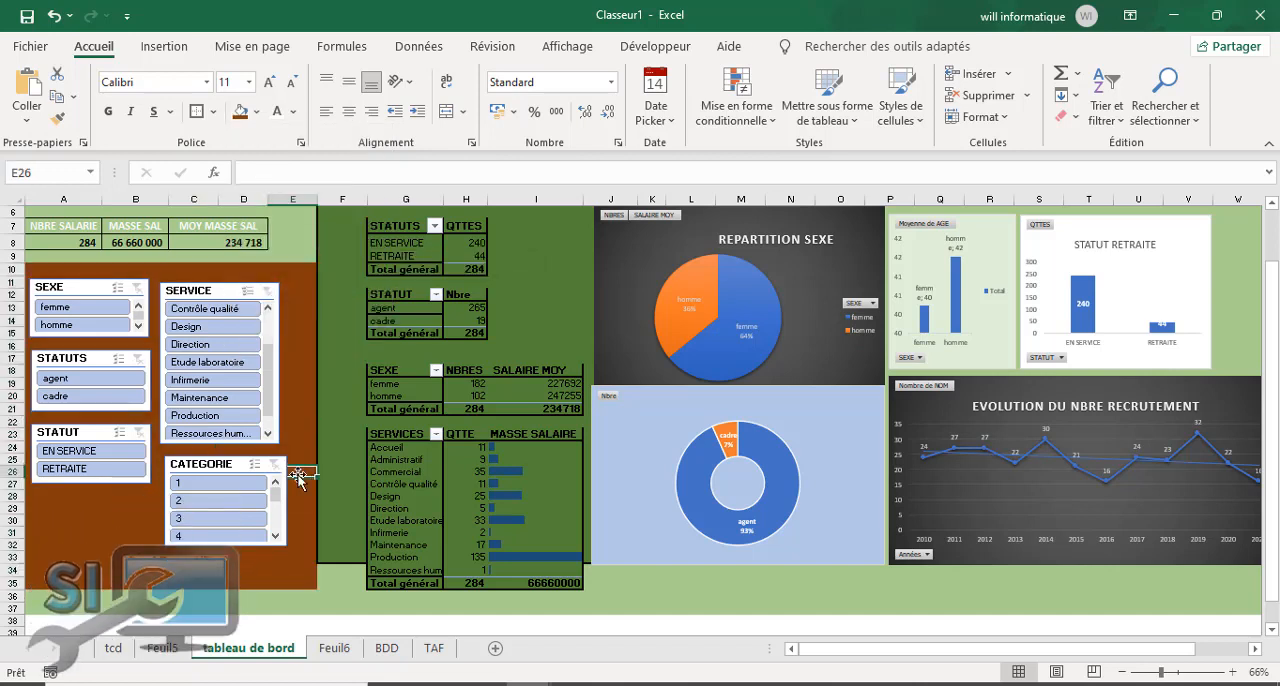
Step: Filter the dashboard by femme in the SEXE slicer, clear it, and filter by femme again to check the tables and charts
click(74, 310)
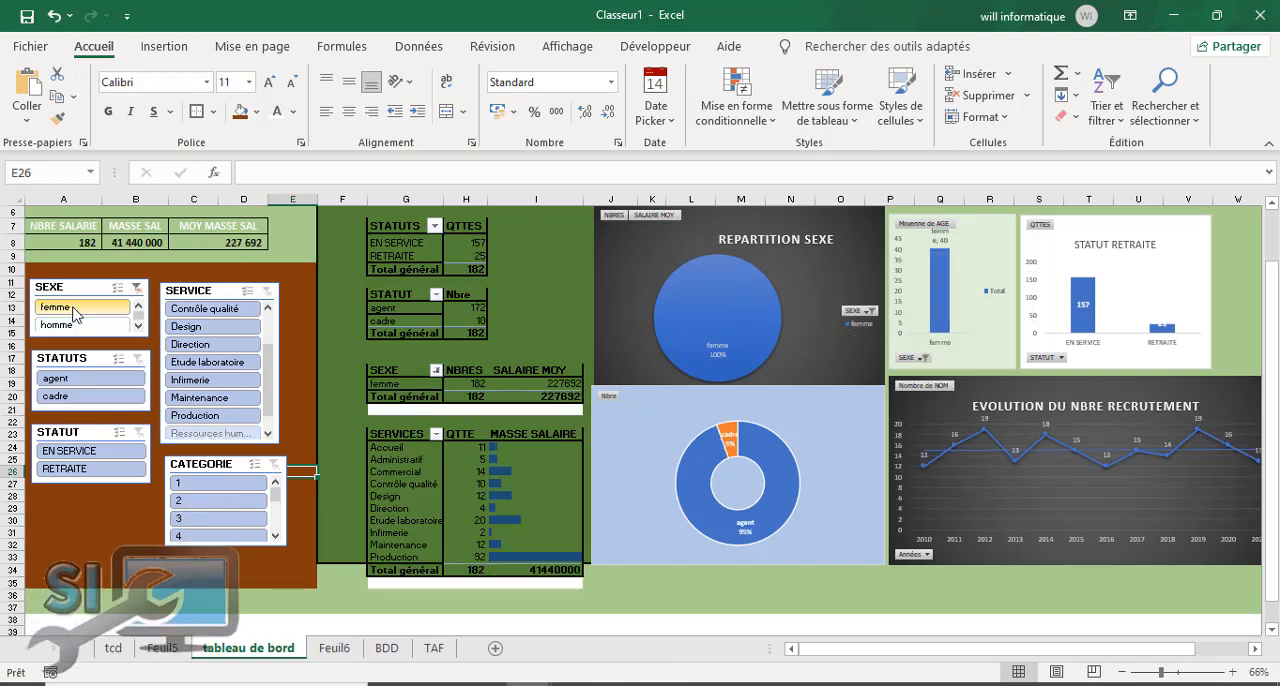
click(137, 289)
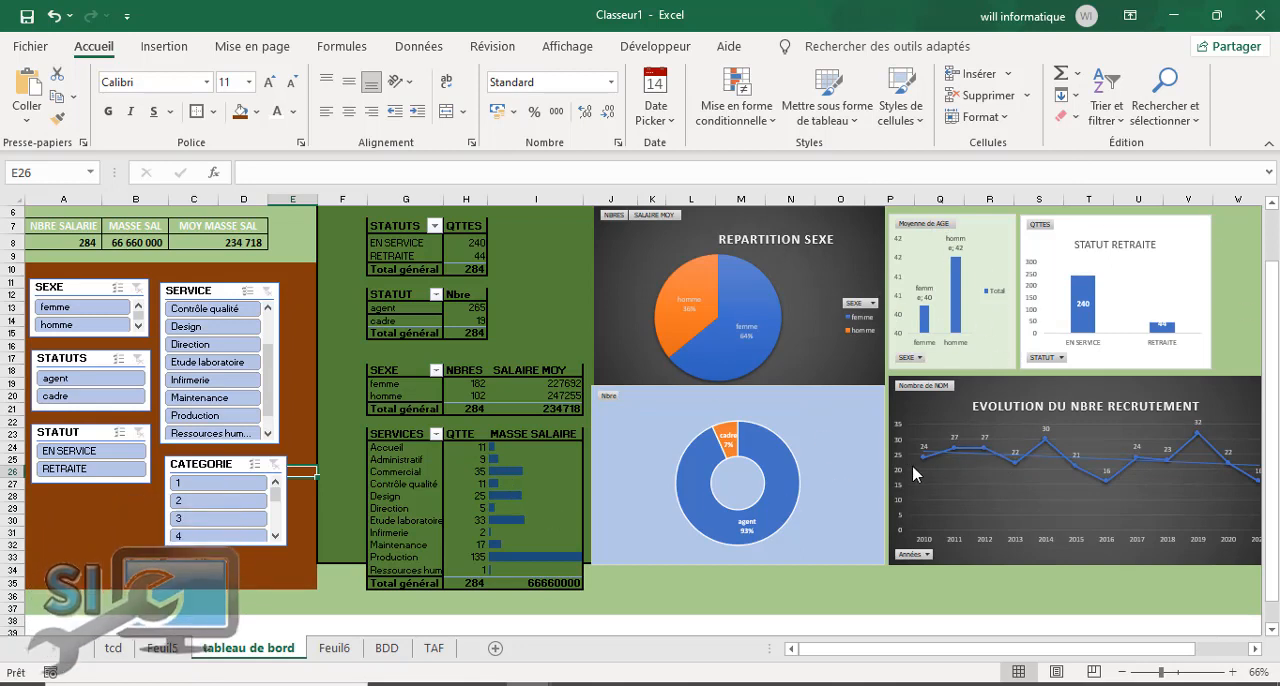
click(72, 314)
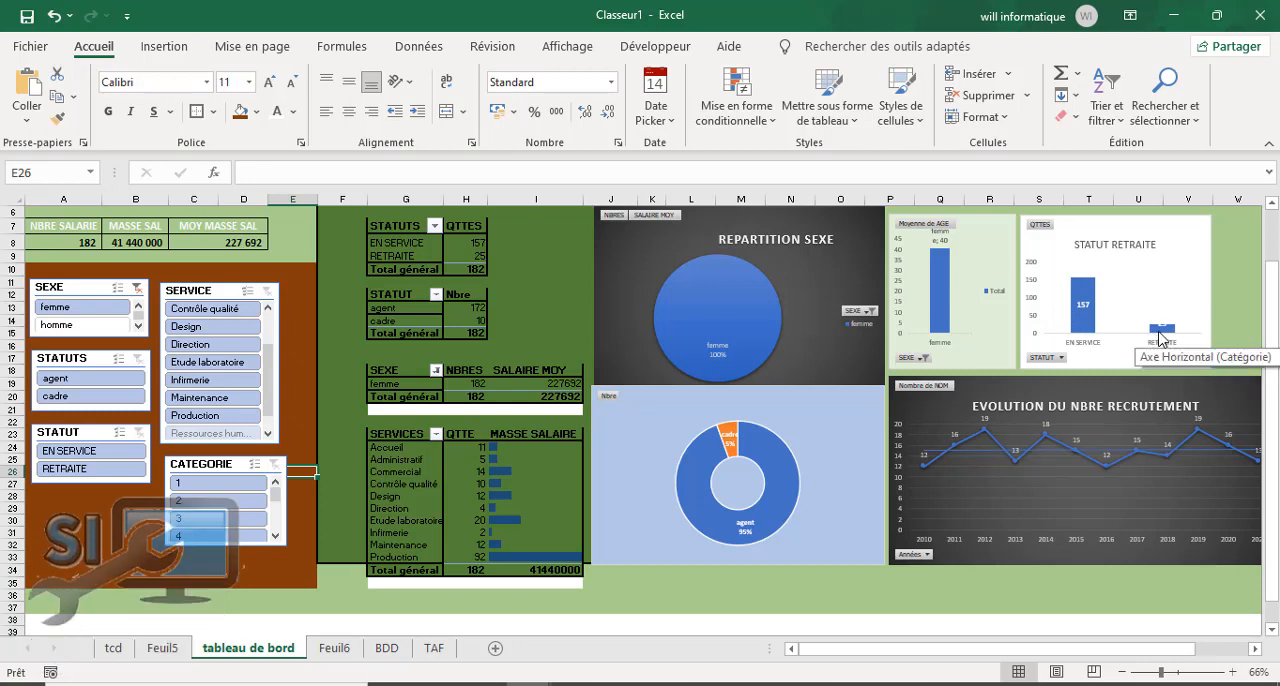
Step: Place the data labels of the STATUT RETRAITE chart at the outside end of the columns
click(1083, 310)
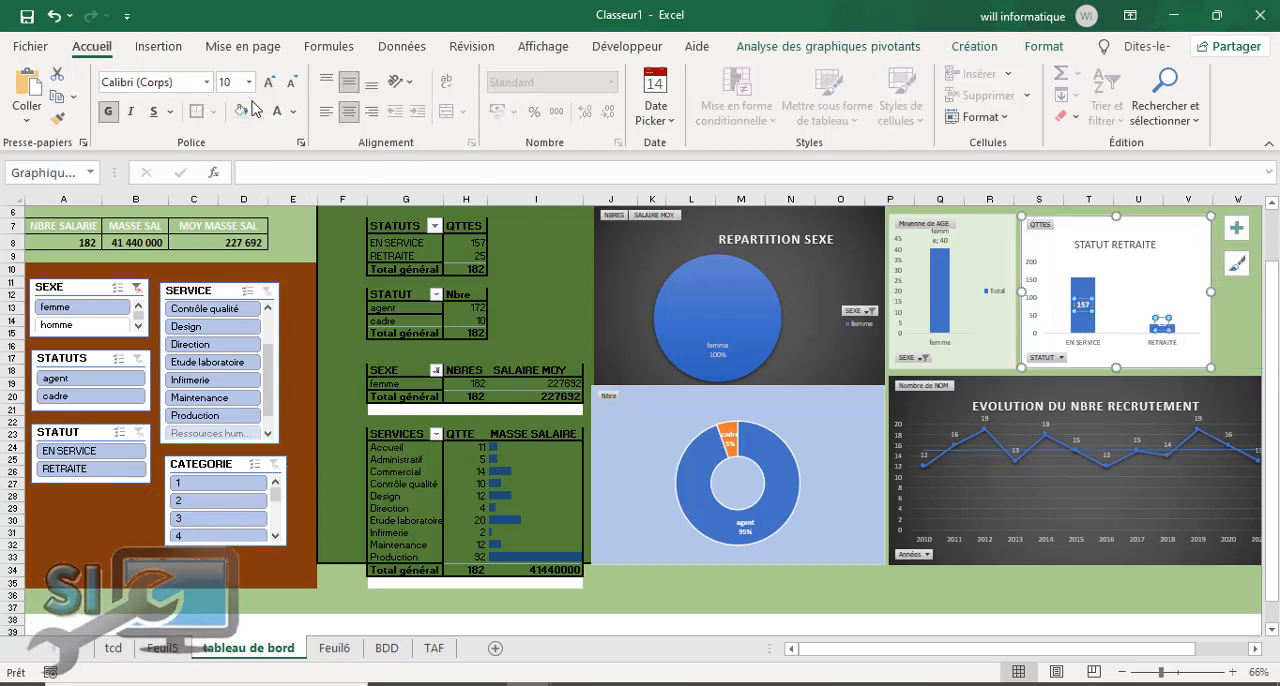
click(970, 47)
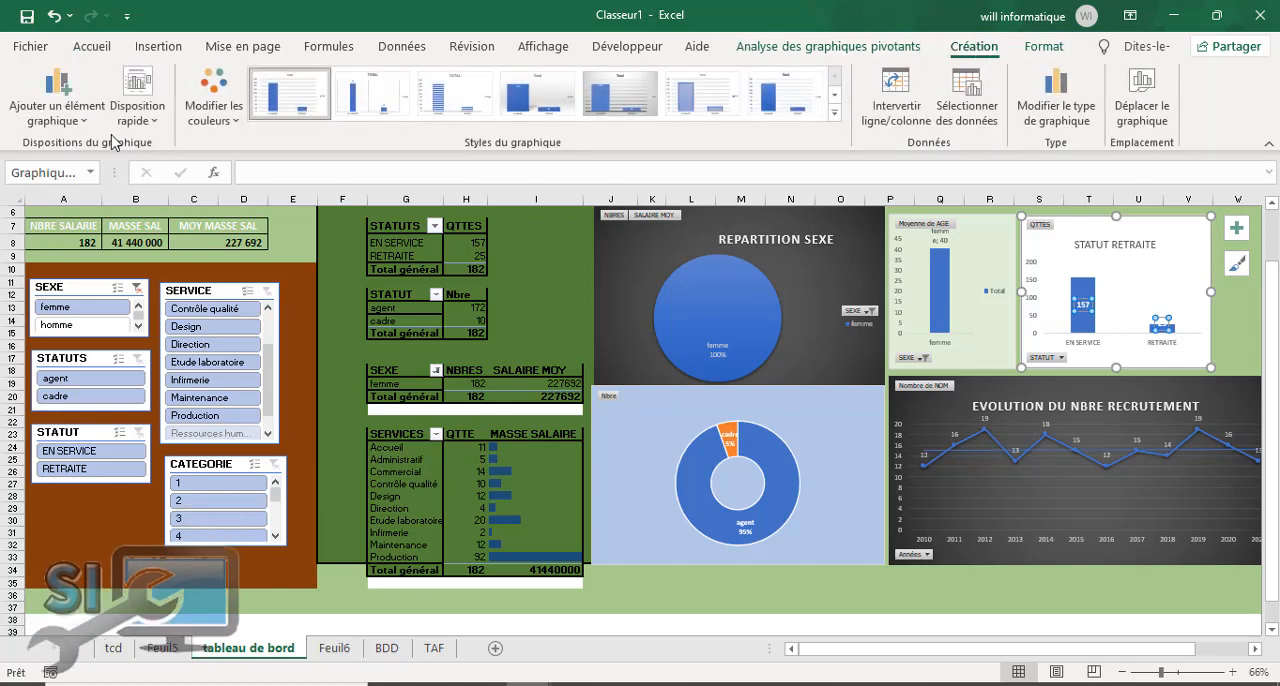
click(65, 110)
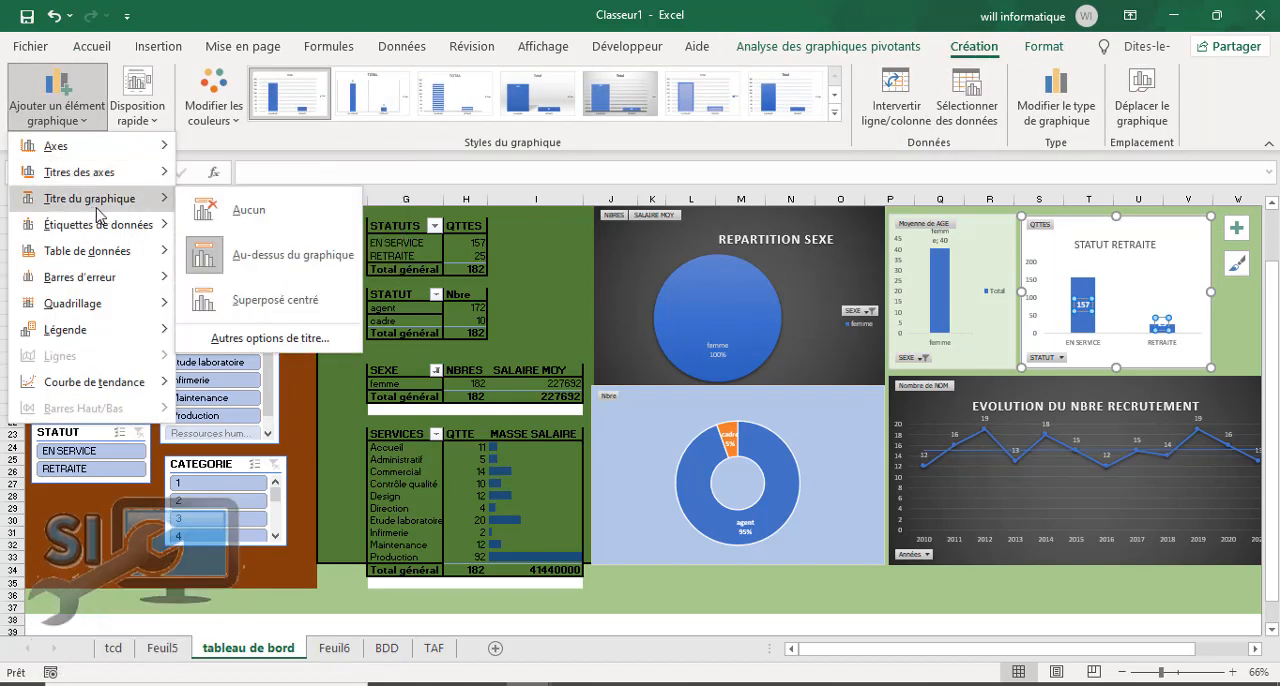
mouse_move(160, 227)
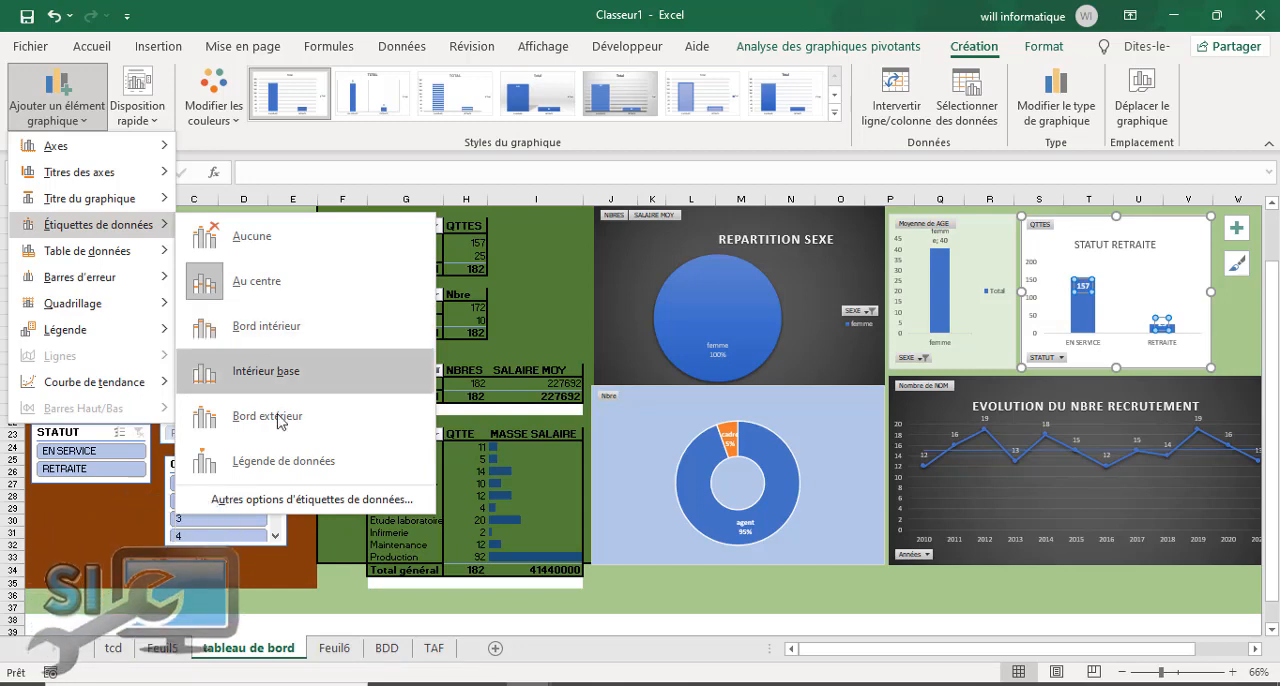
key(Escape)
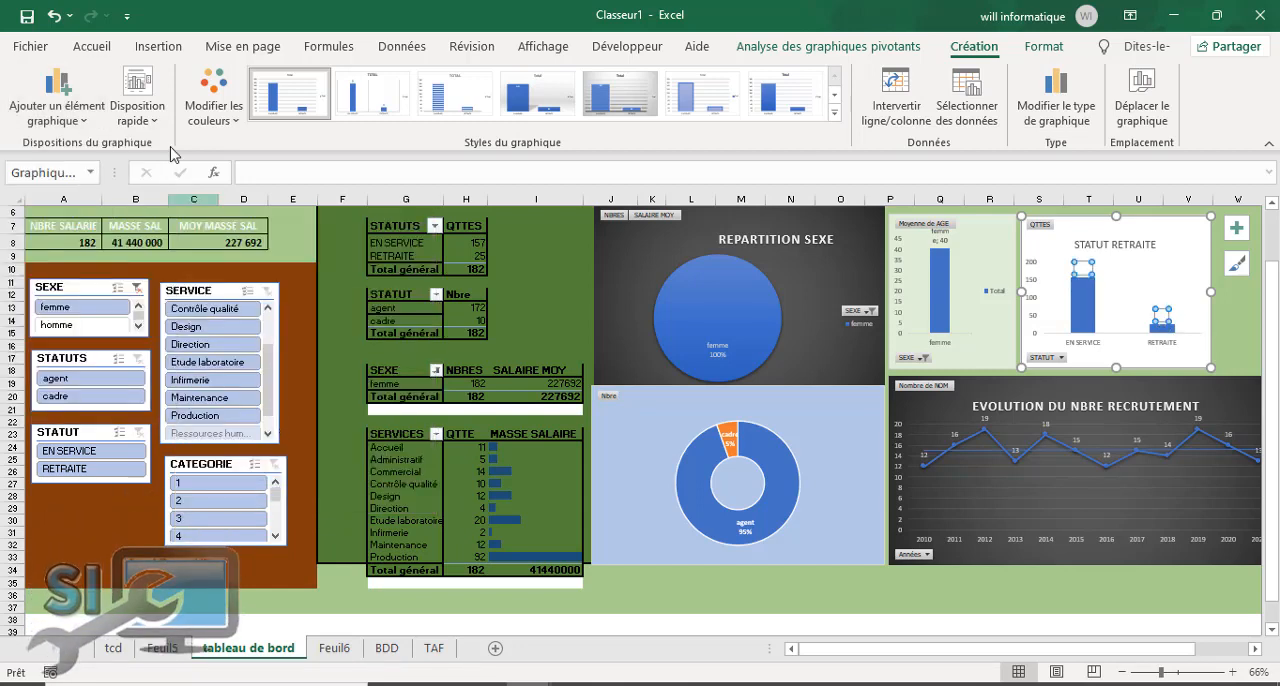
Step: Set the font colour of the STATUT RETRAITE data labels to black and nudge the chart slightly up and left
click(92, 46)
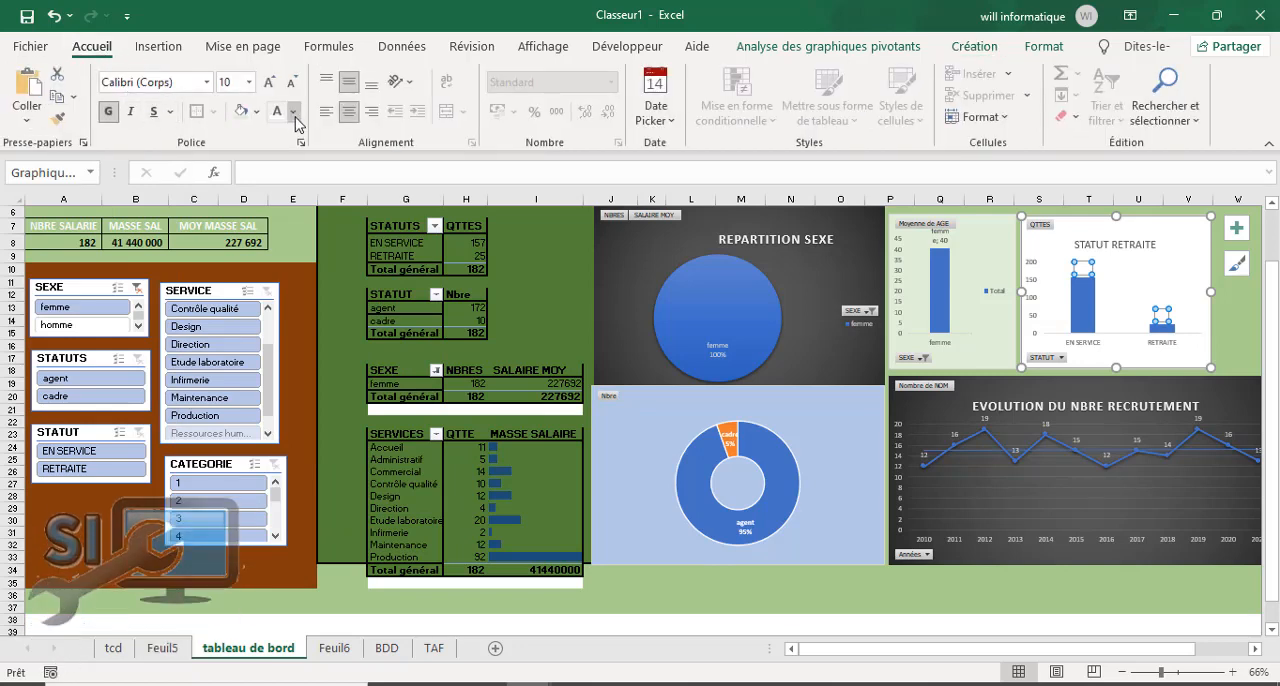
click(293, 111)
click(309, 140)
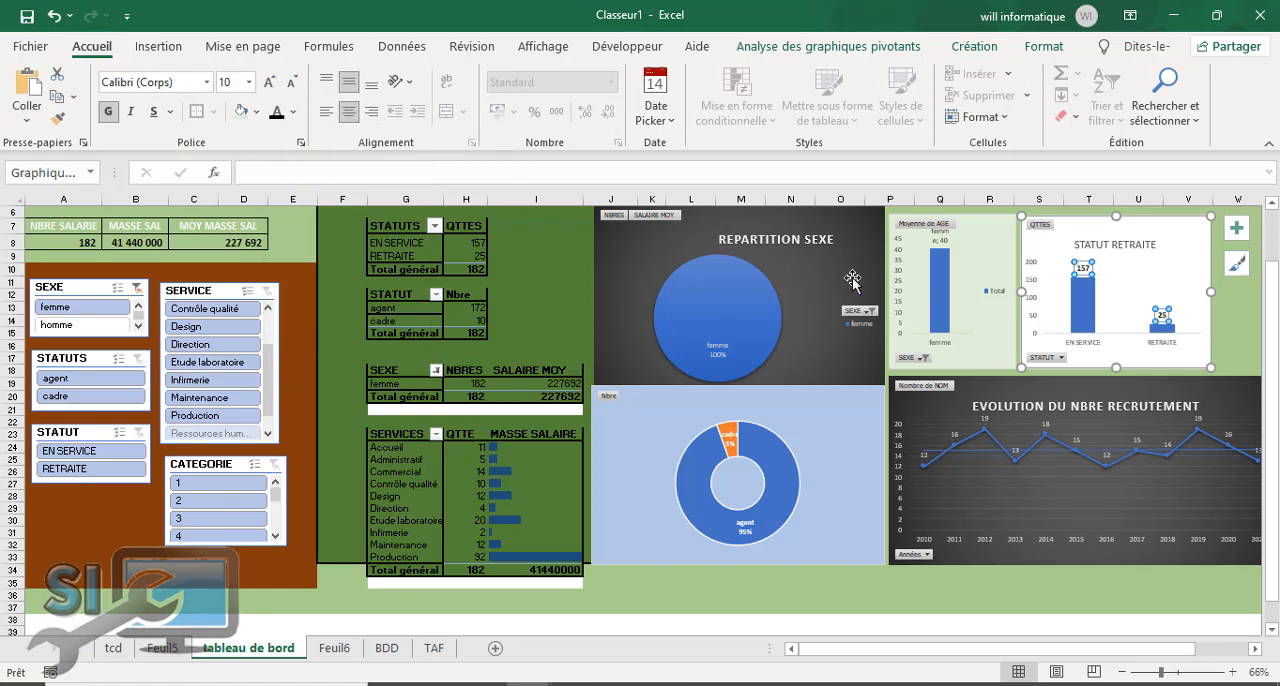
drag(1172, 250, 1169, 248)
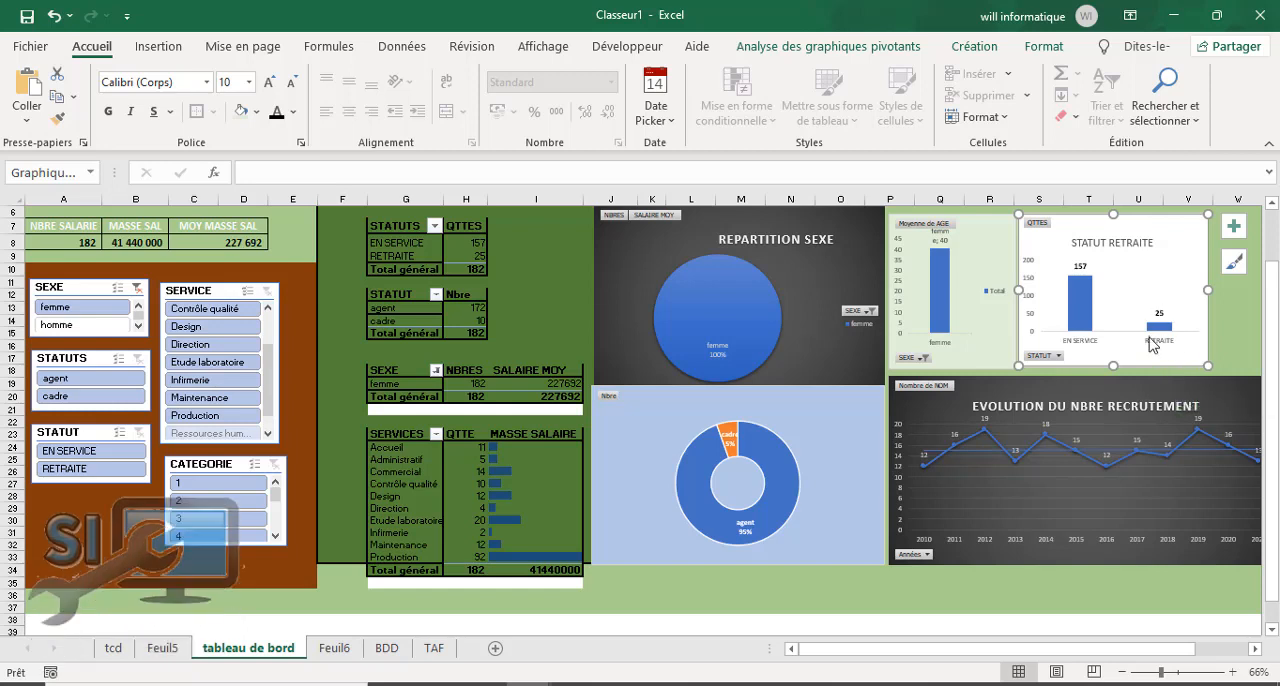
Step: Look over the charts, then filter the dashboard by cadre in the STATUTS slicer and EN SERVICE in the STATUT slicer
mouse_move(1153, 318)
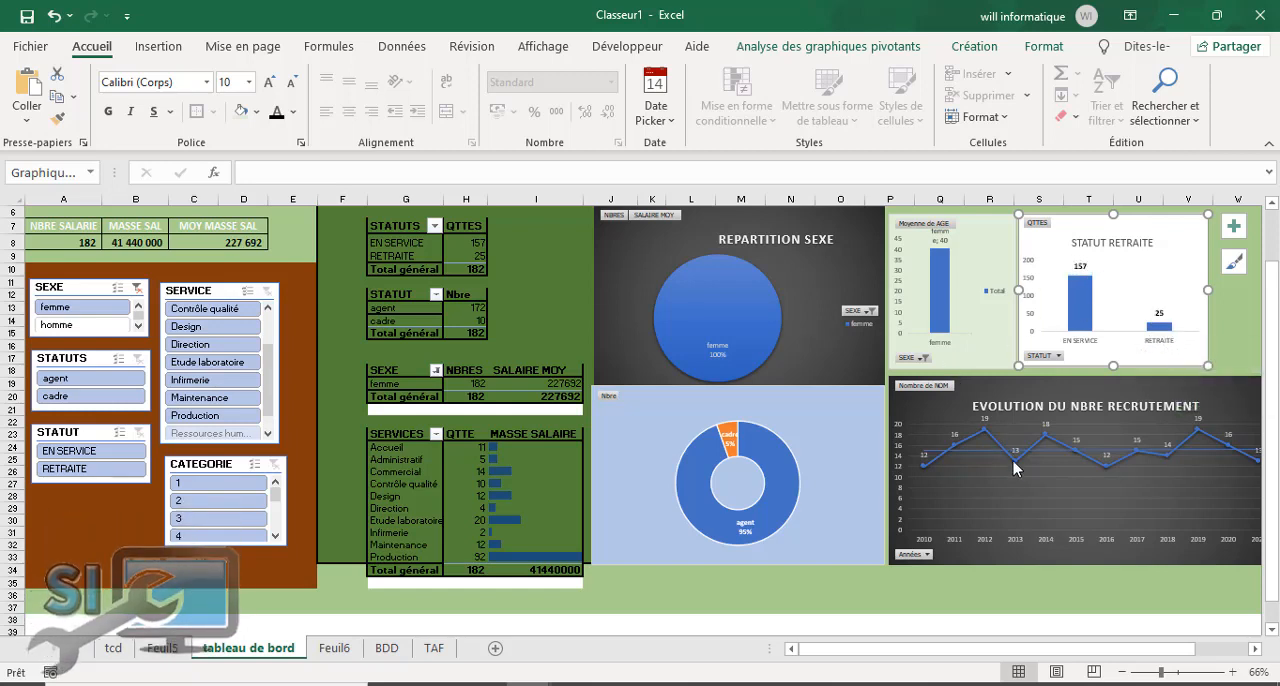
drag(963, 649, 1046, 646)
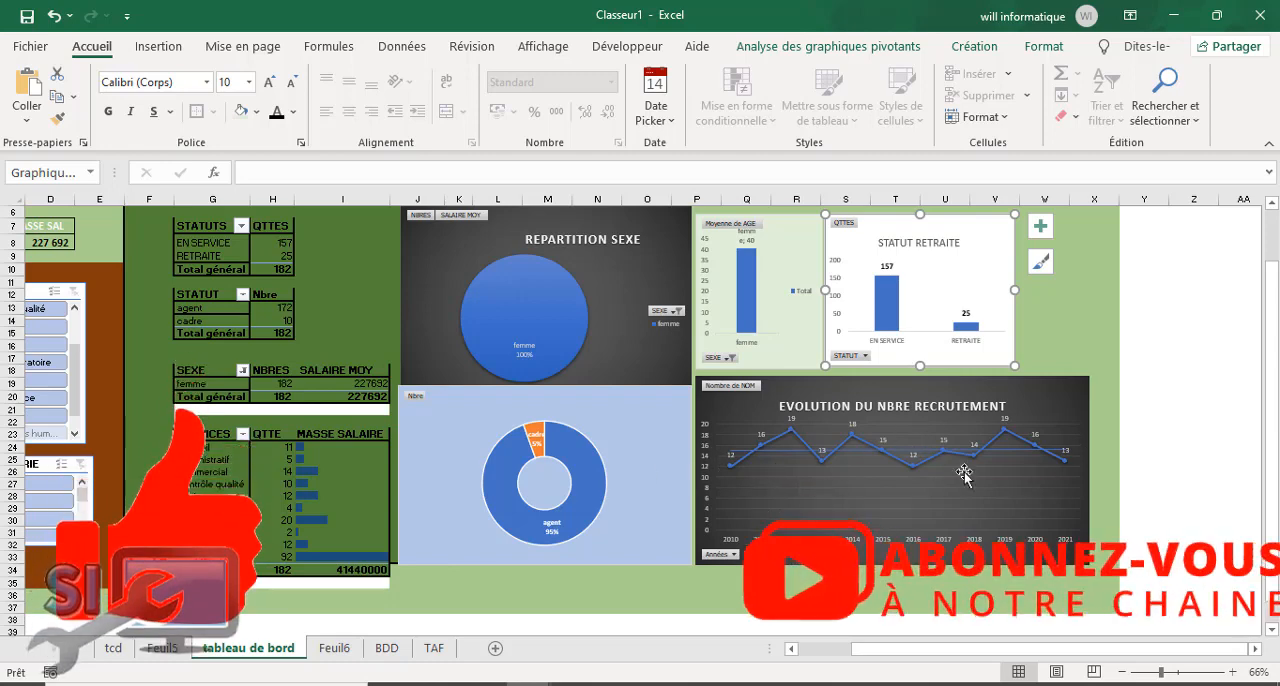
drag(894, 651, 840, 650)
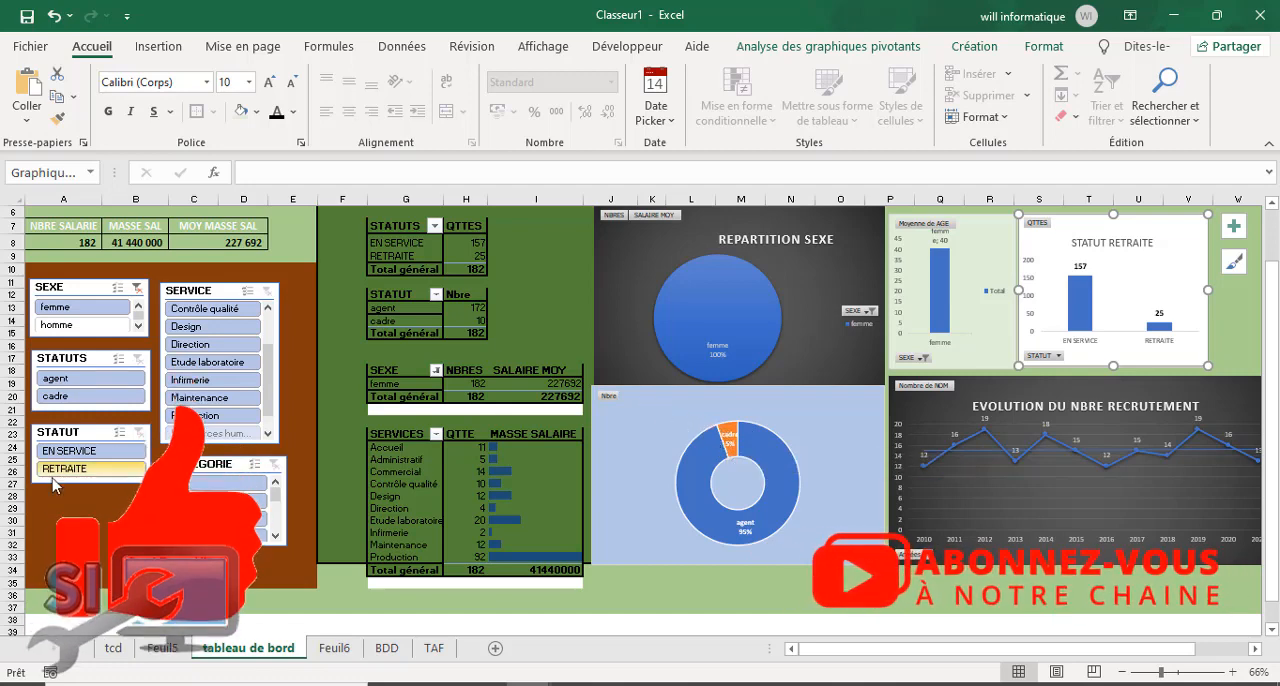
click(88, 398)
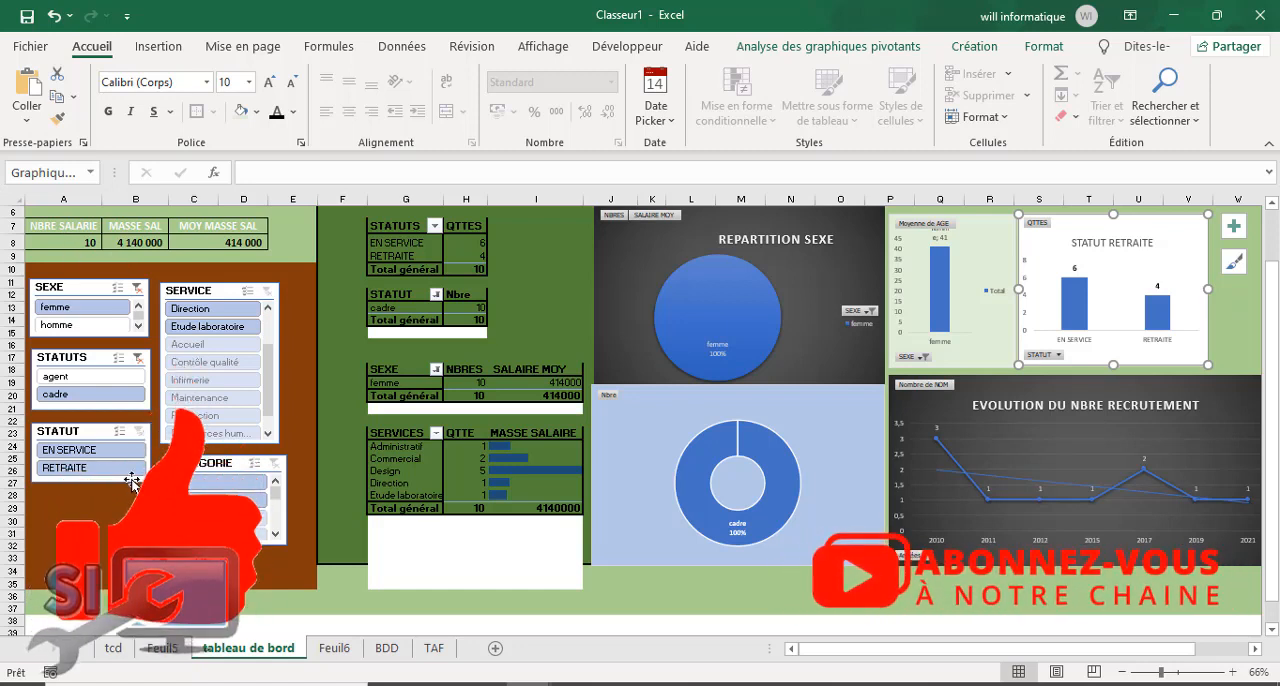
click(101, 457)
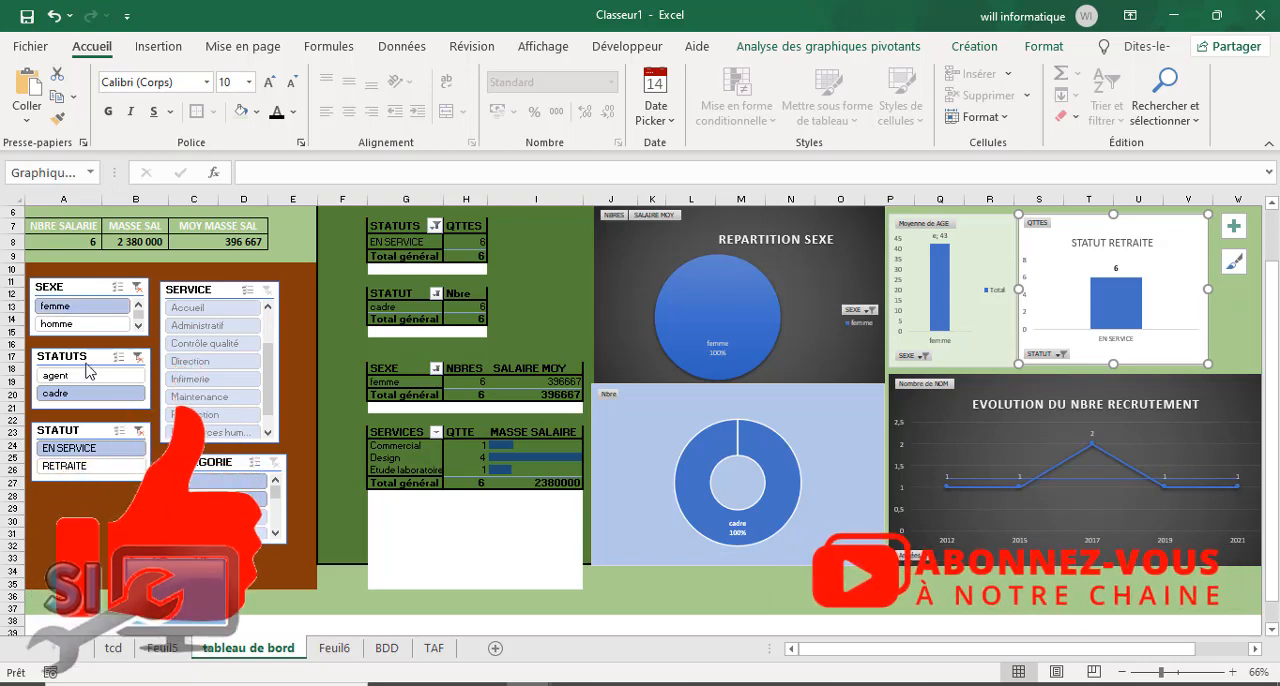
Step: Test the SERVICE slicer by filtering on Commercial, Design, Etude laboratoire and Design again in turn
scroll(272, 372, up, 3)
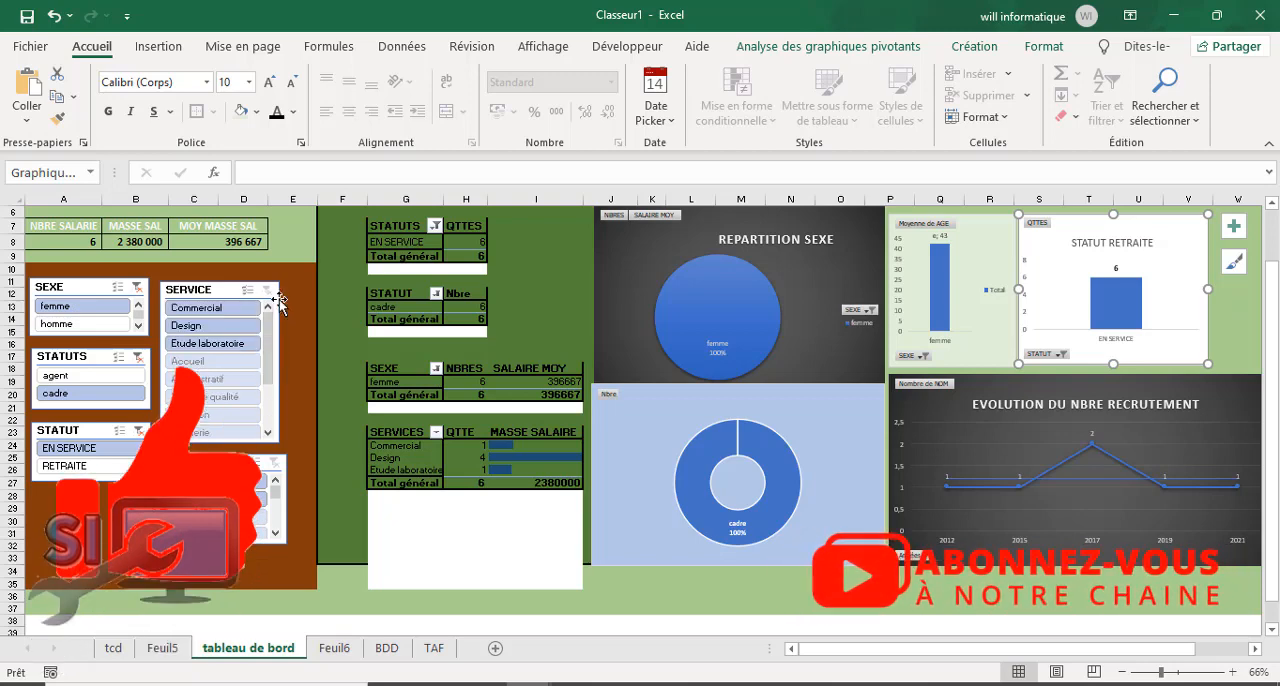
click(224, 310)
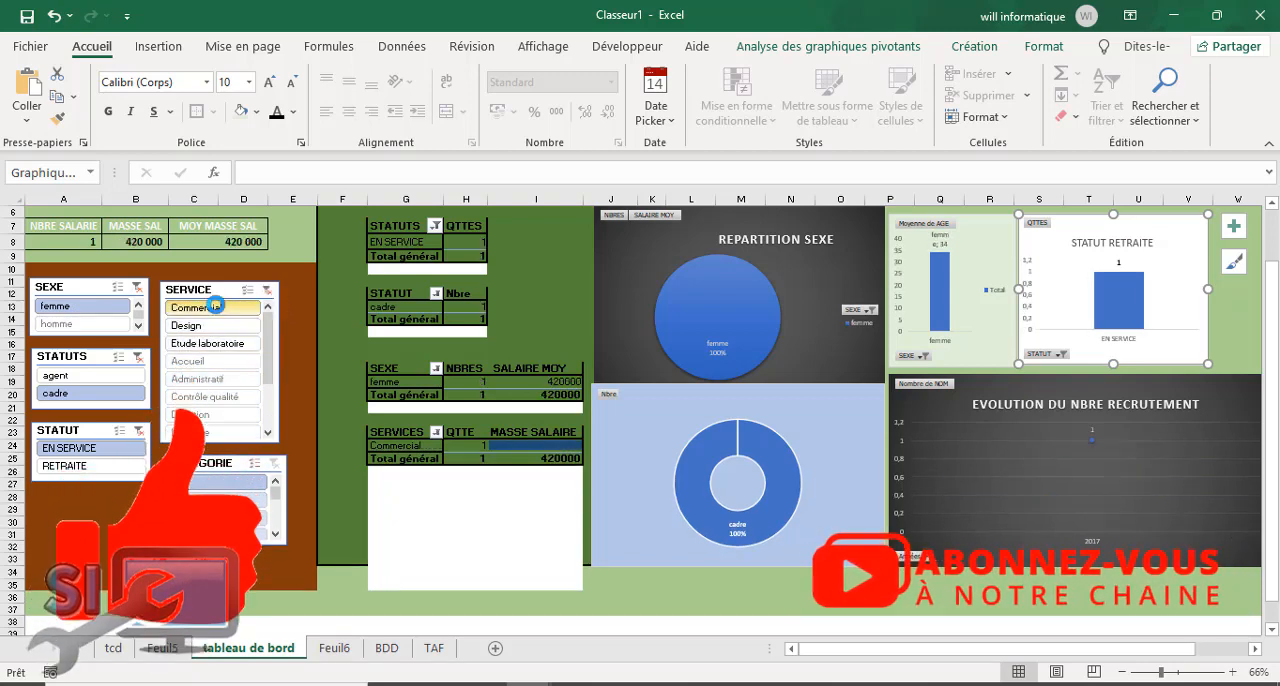
click(216, 325)
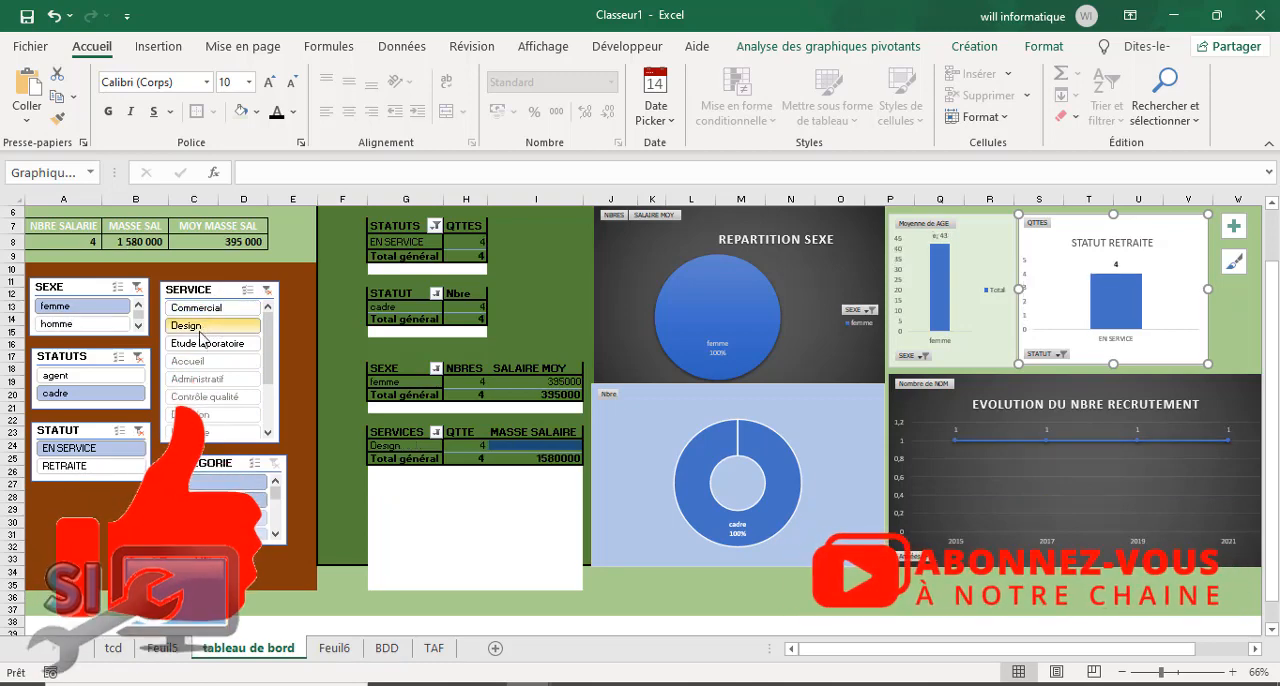
click(203, 345)
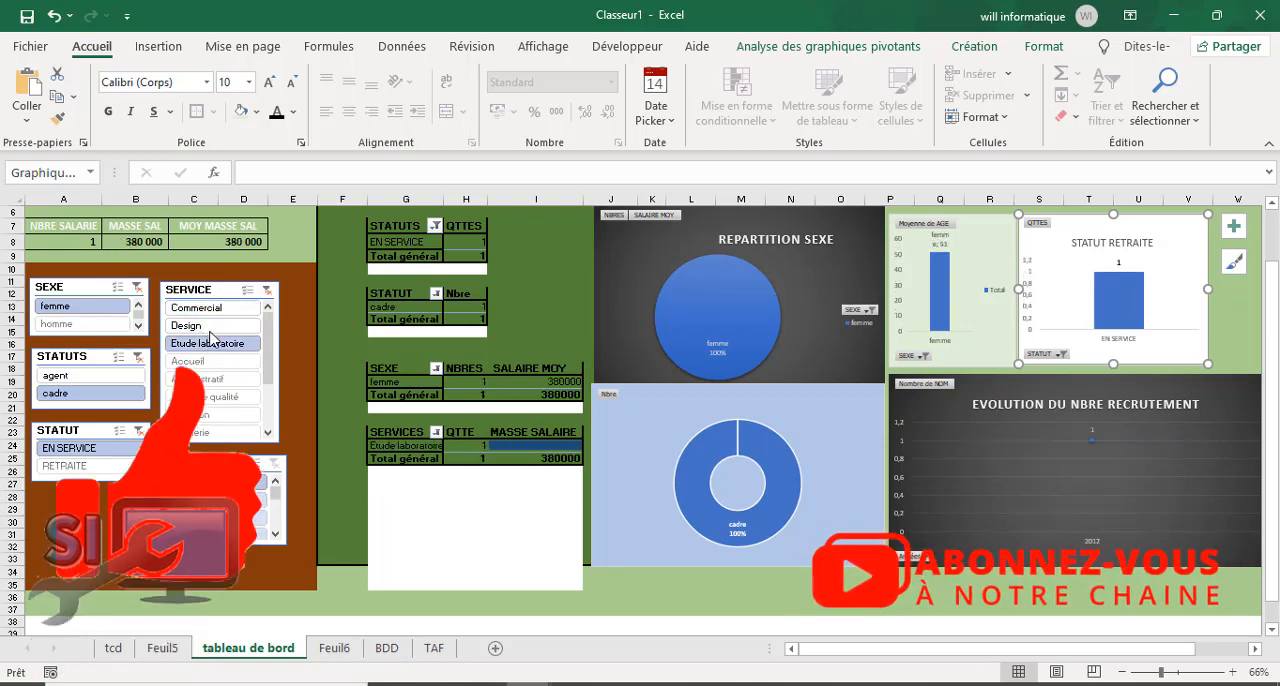
click(212, 327)
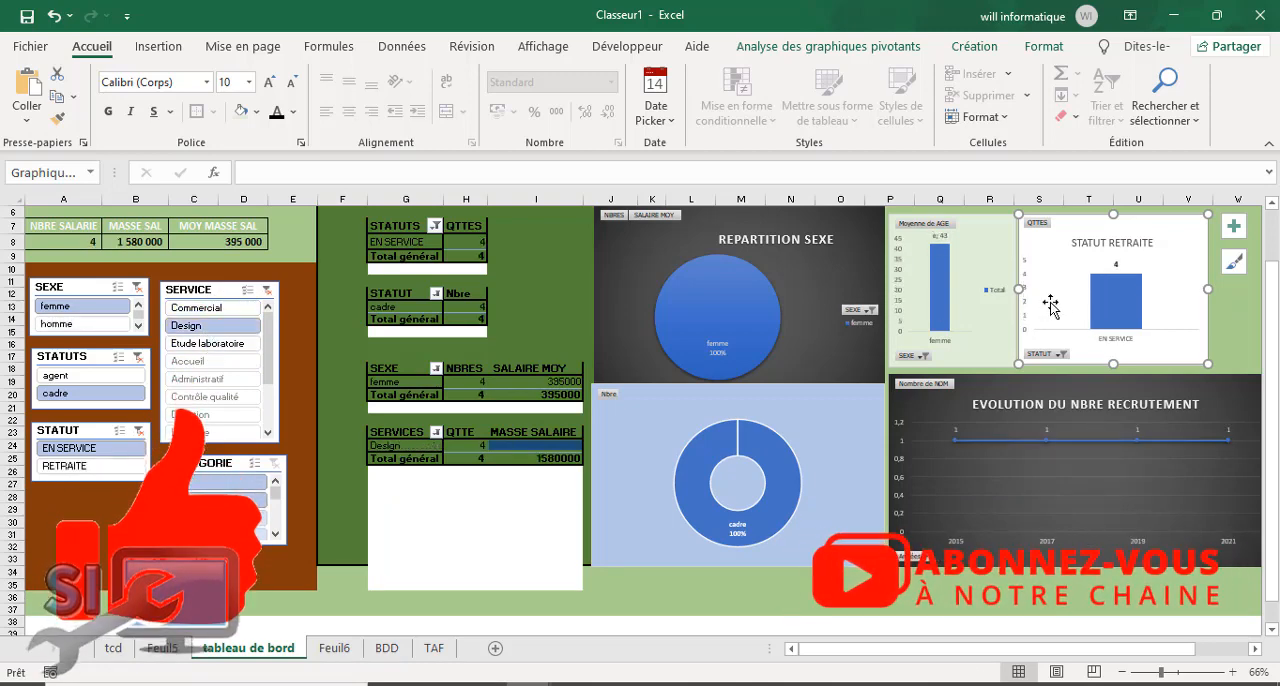
Step: Clear the filters of the SERVICE, SEXE and STATUTS slicers and check the whole dashboard with its title banner
click(267, 289)
click(137, 287)
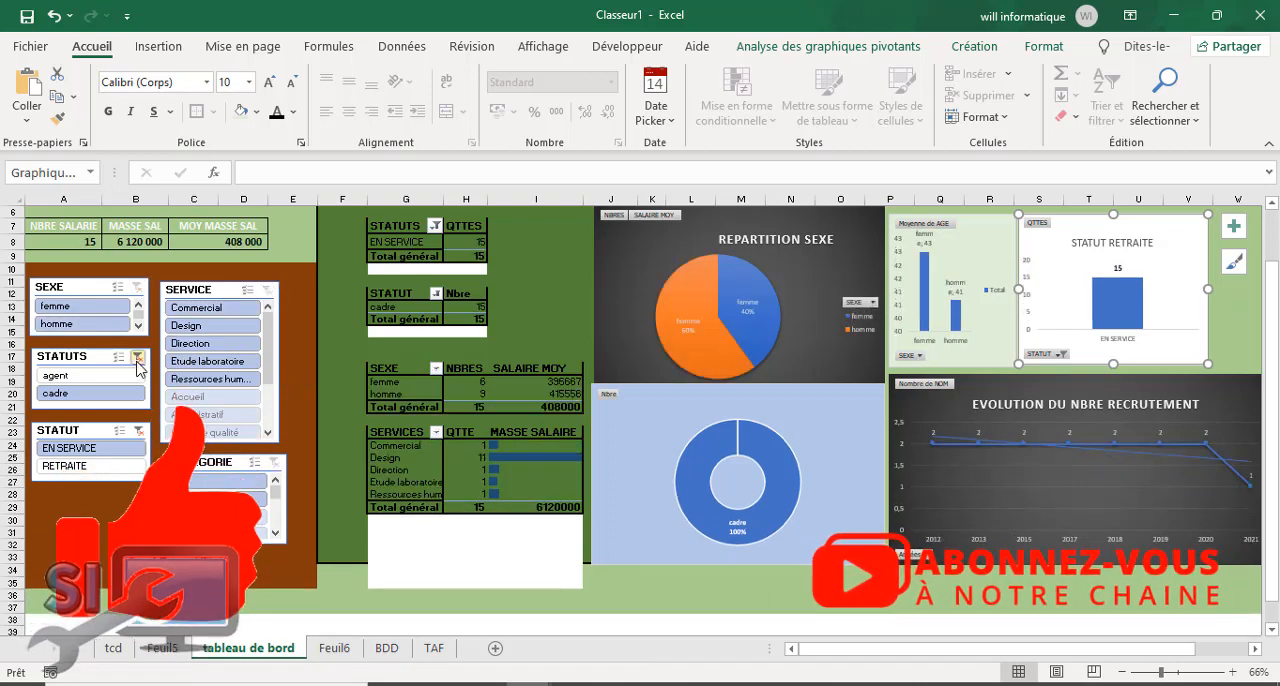
click(1271, 241)
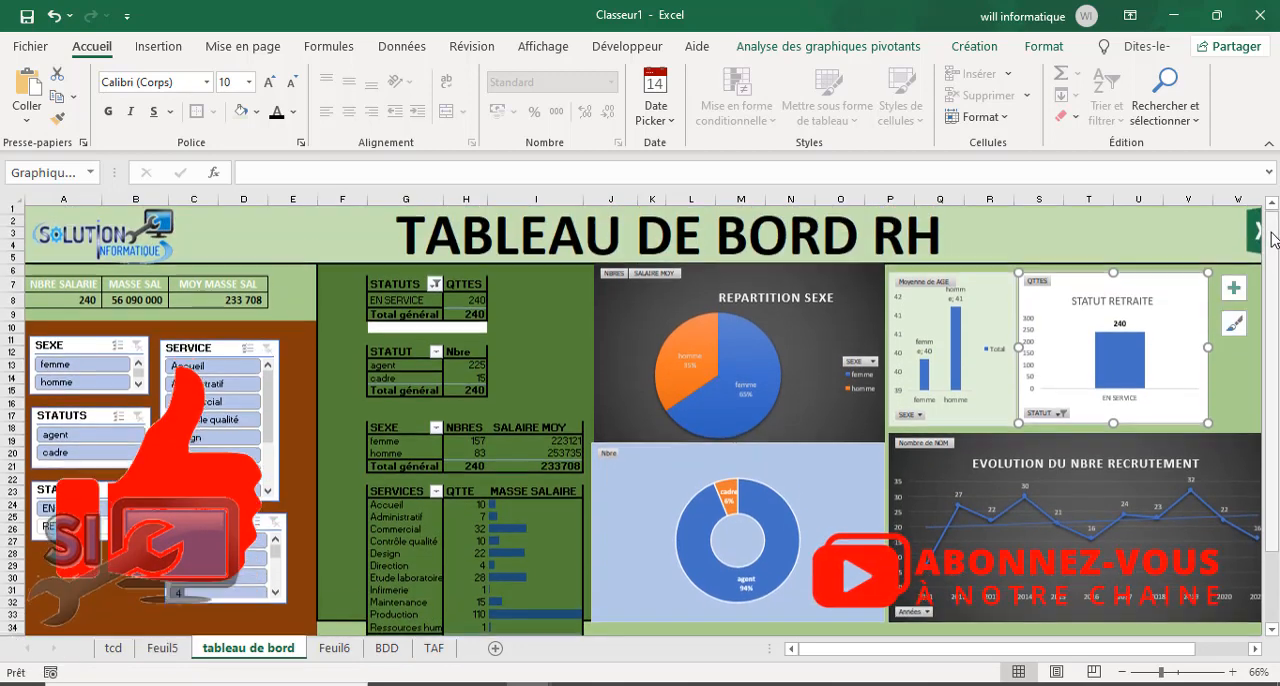